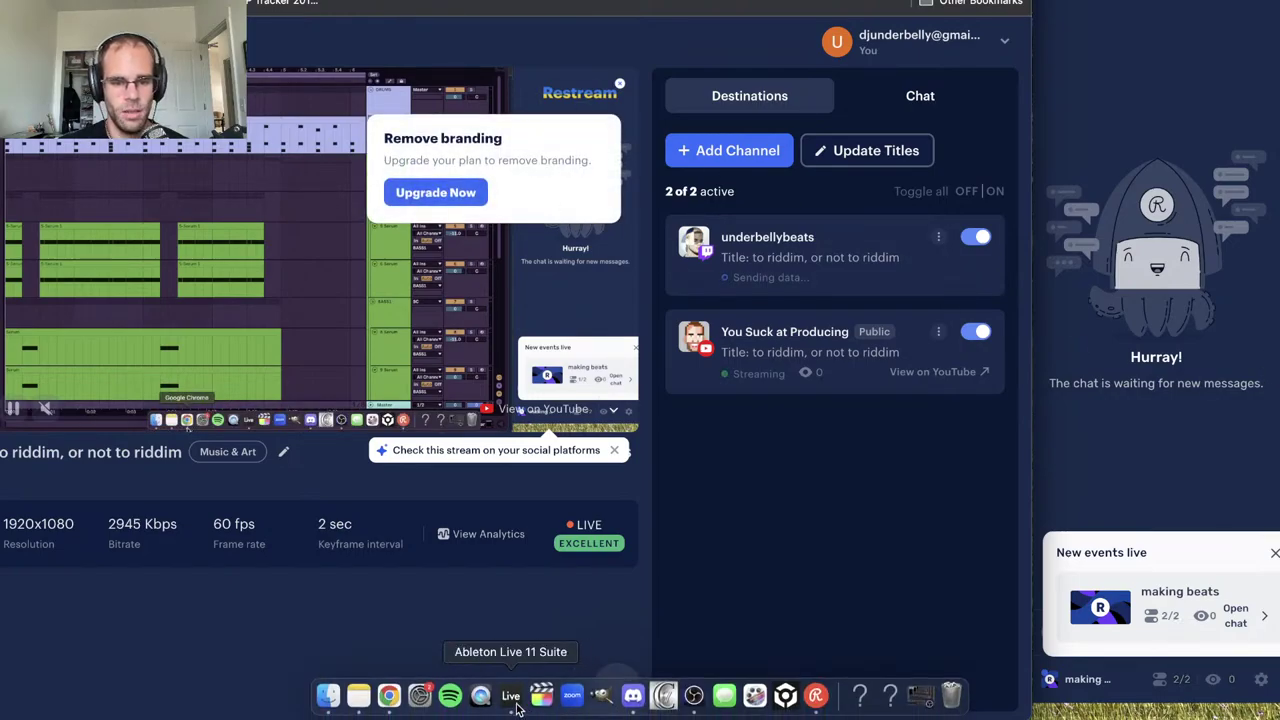
Switch to Ableton Live and play the existing riddim arrangement from the start while looking through its drum and bass tracks
left_click(519, 700)
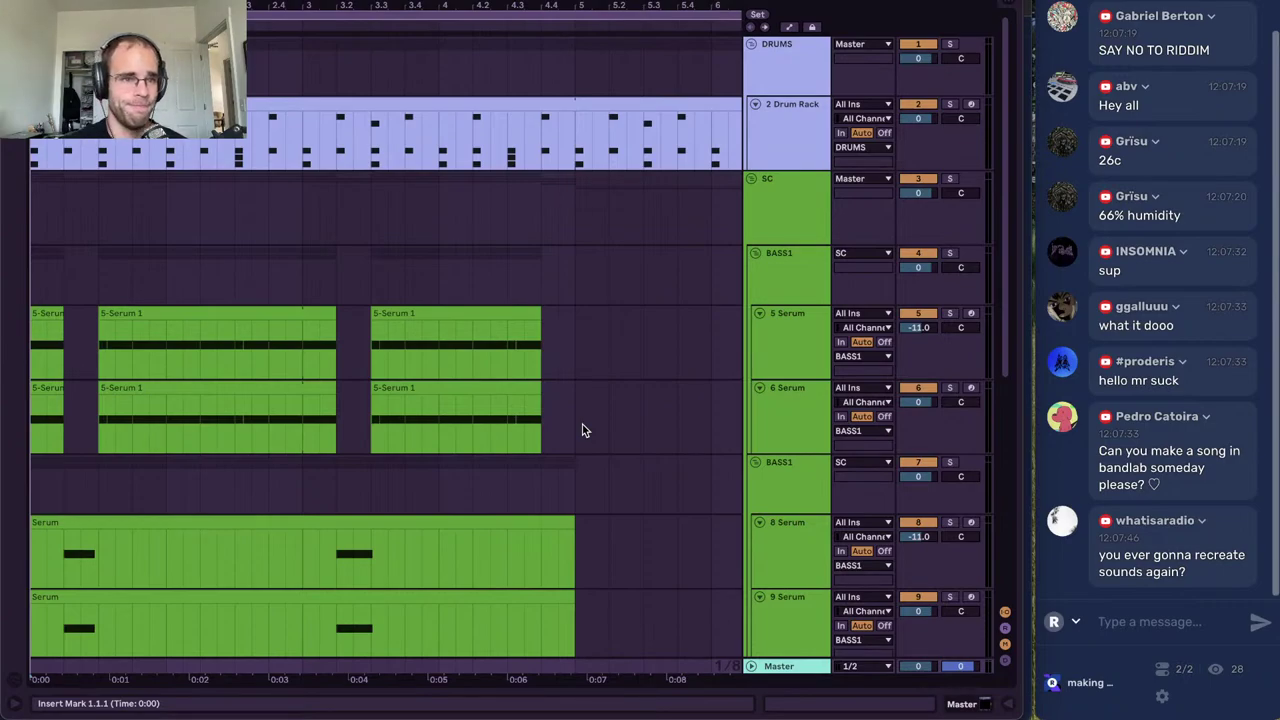
scroll(386, 380, "down", 3)
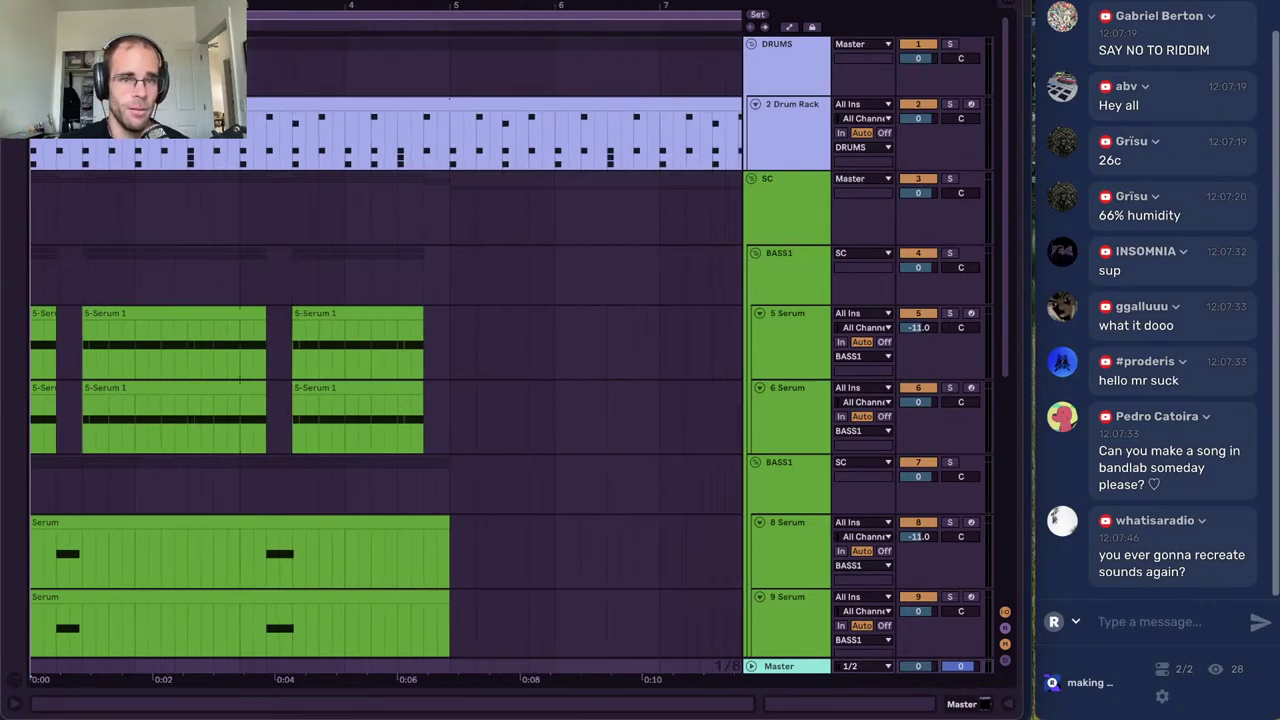
key("space")
scroll(410, 50, "down", 2)
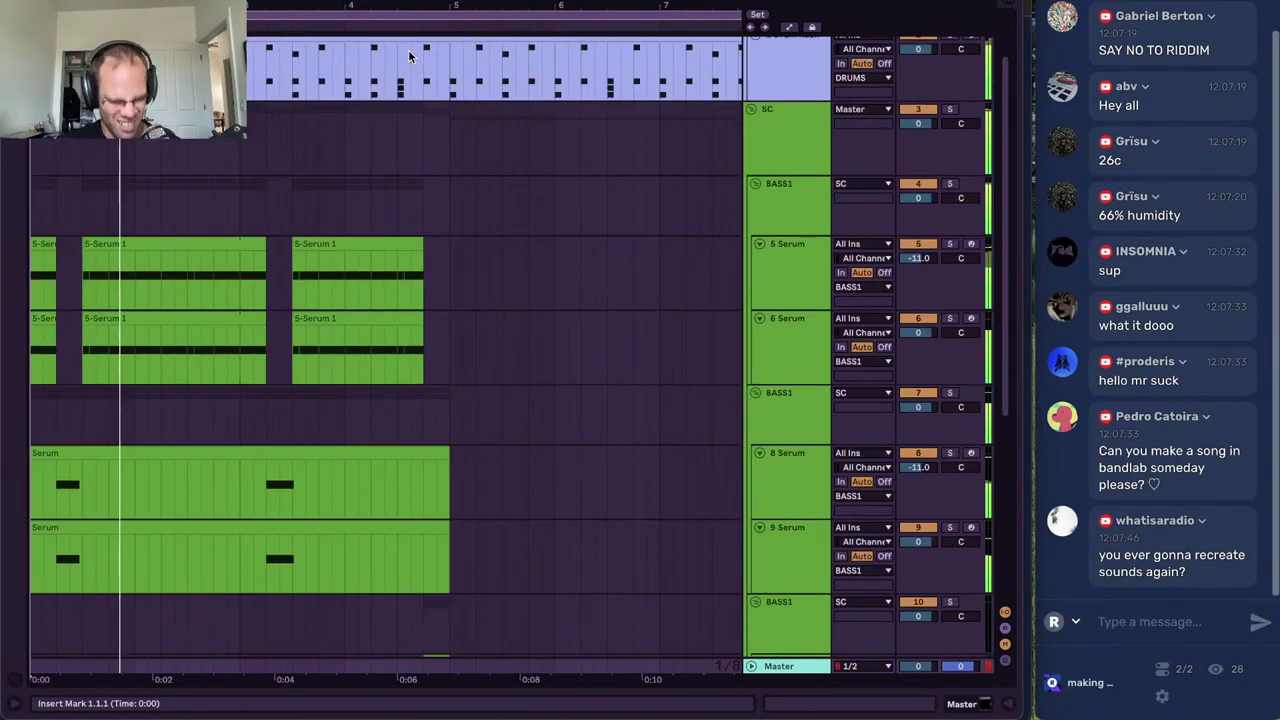
scroll(452, 72, "down", 4)
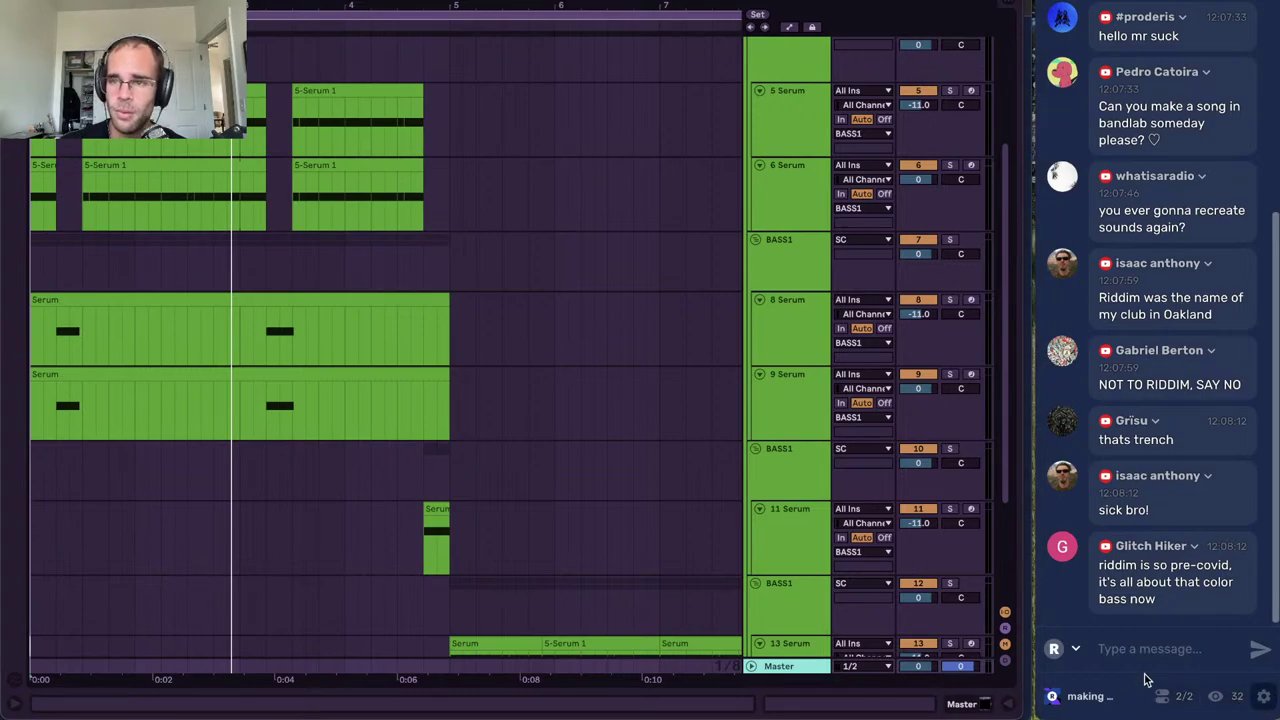
left_click(1075, 648)
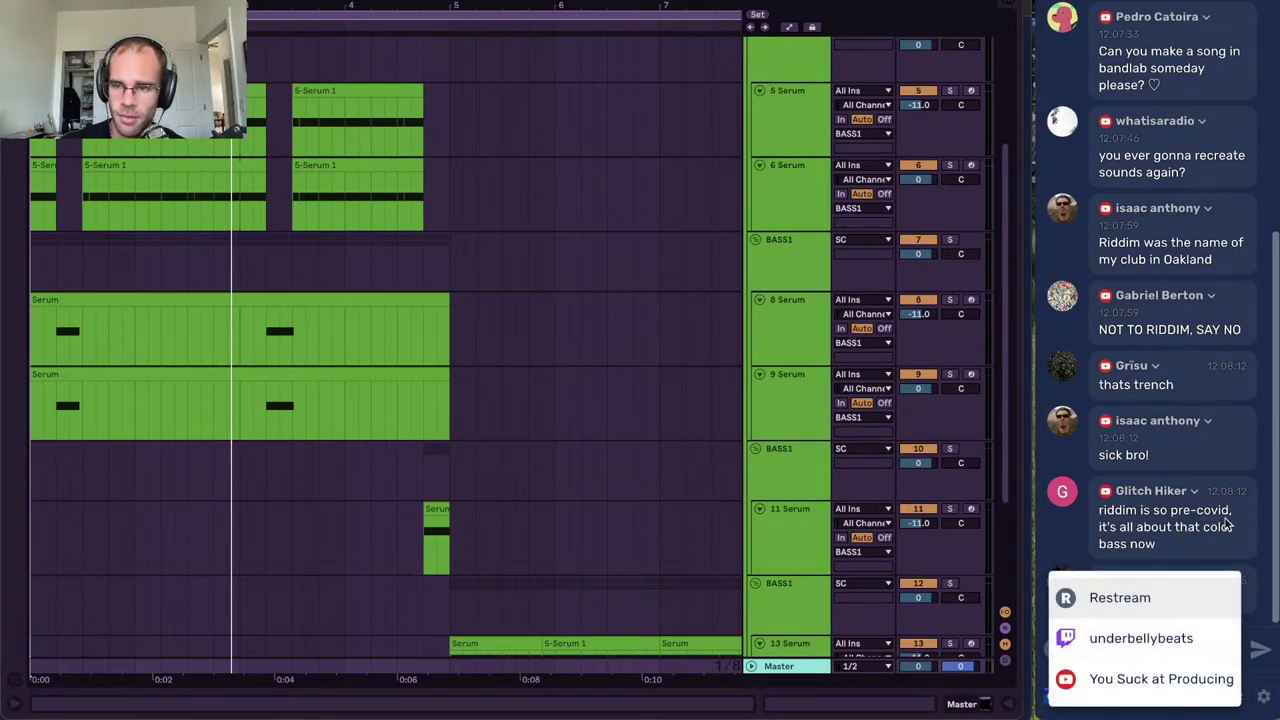
left_click(1226, 518)
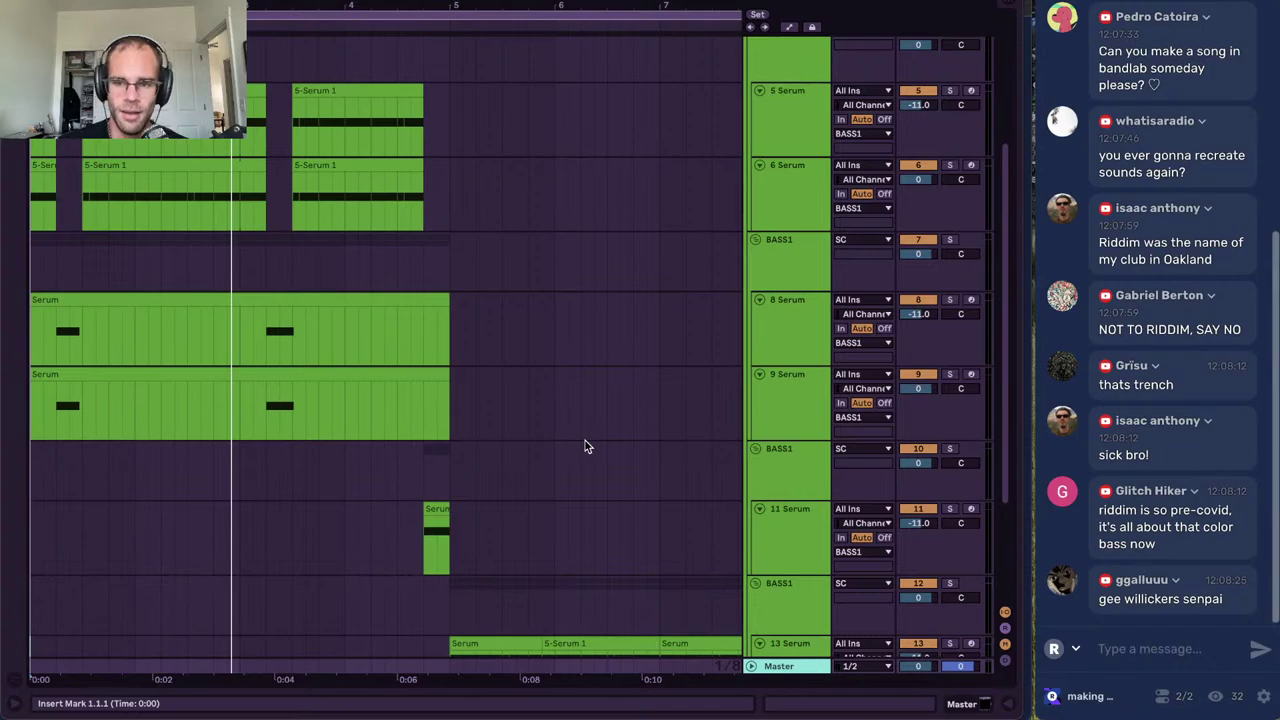
Switch to Discord and play part of the "Fingerdrumming some color bass" video in the announcements channel, then close Discord
mouse_move(634, 708)
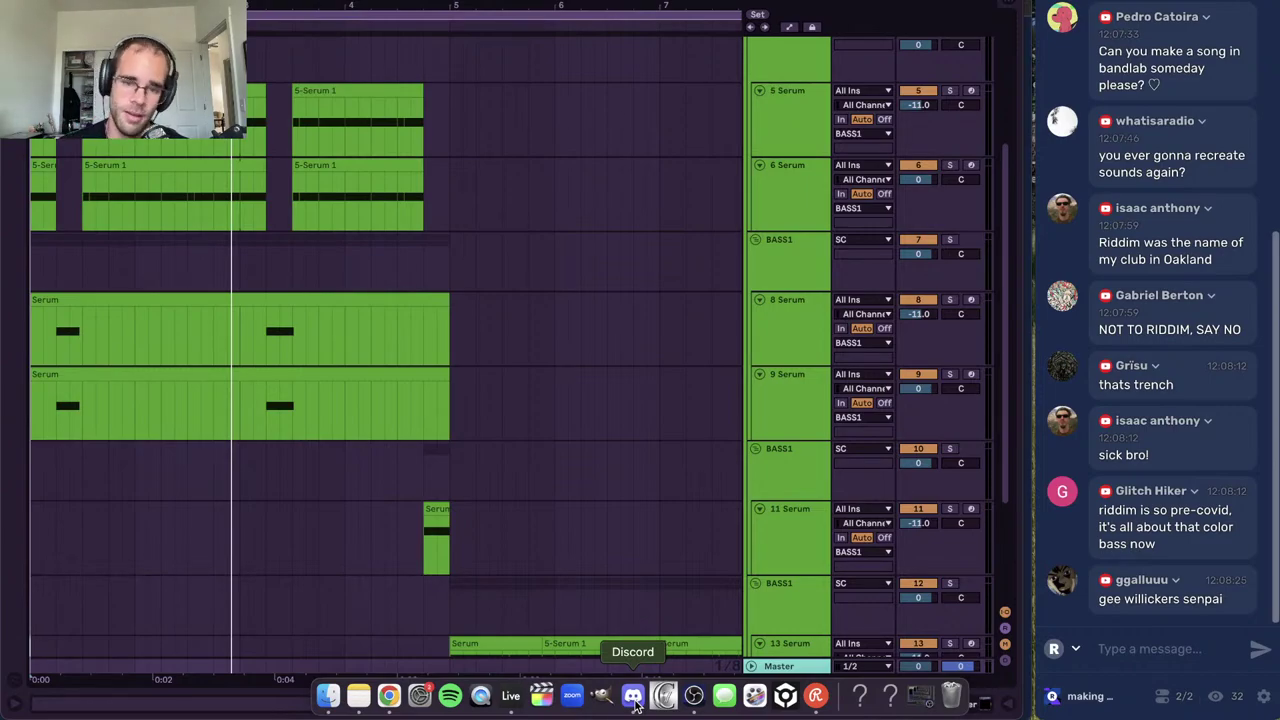
left_click(634, 698)
scroll(600, 440, "up", 5)
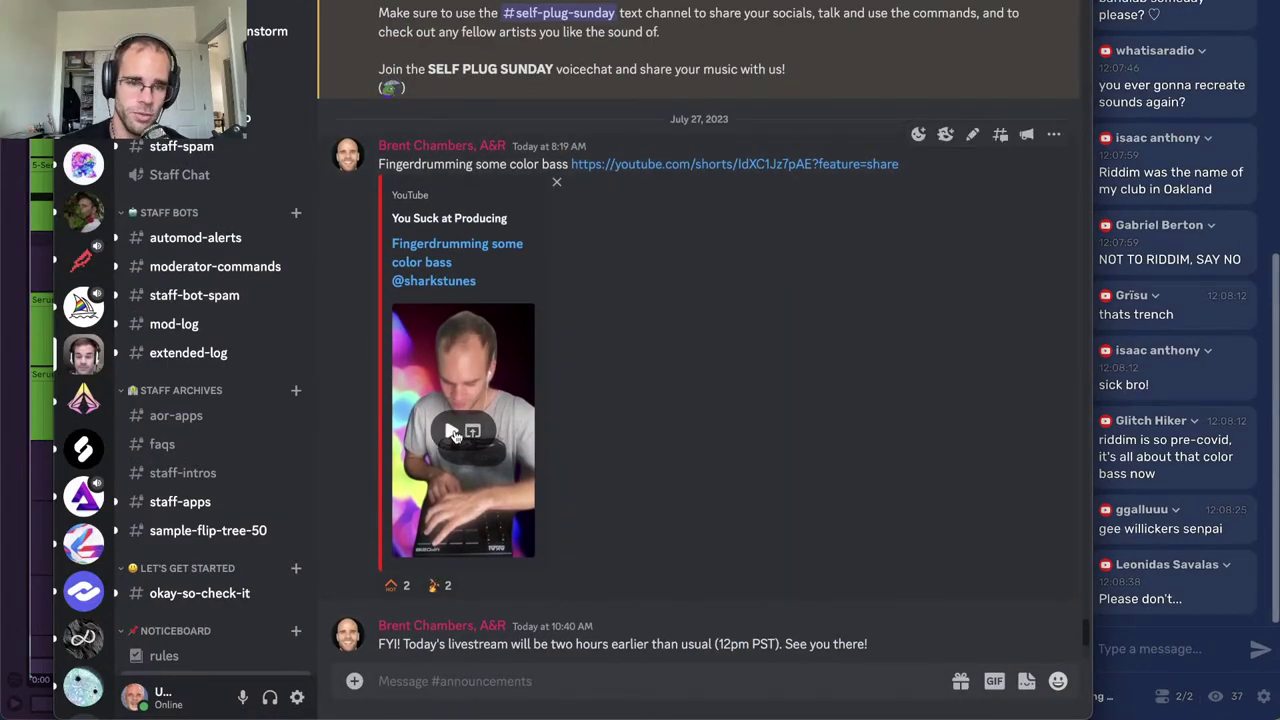
left_click(452, 432)
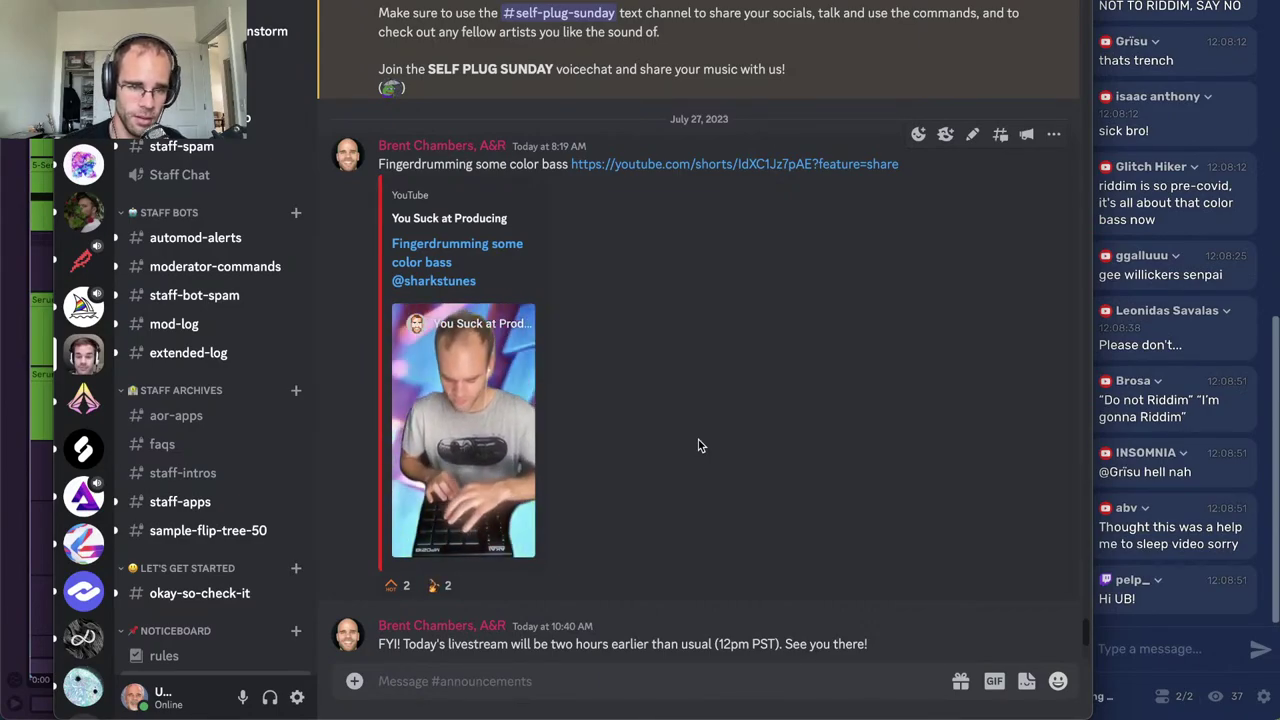
left_click(475, 441)
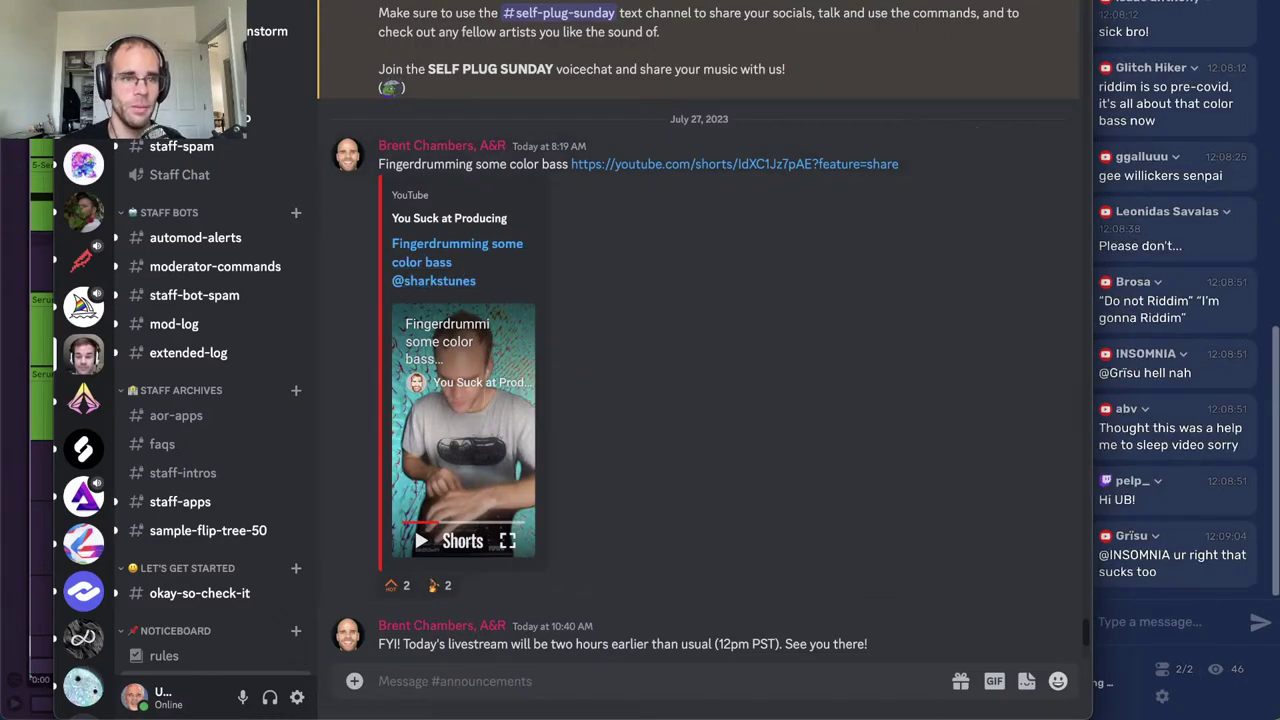
left_click(68, 4)
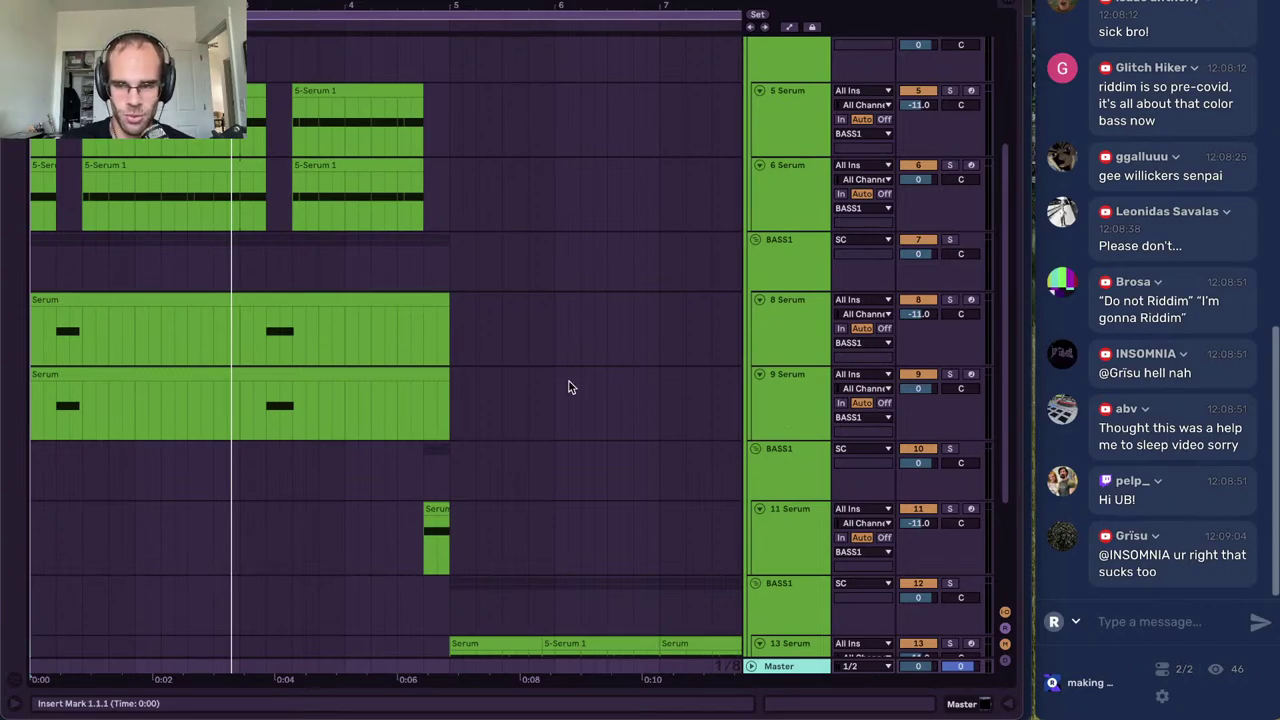
Save the current riddim set and create a new Live set from the template, shown in Arrangement View
scroll(523, 325, "down", 3)
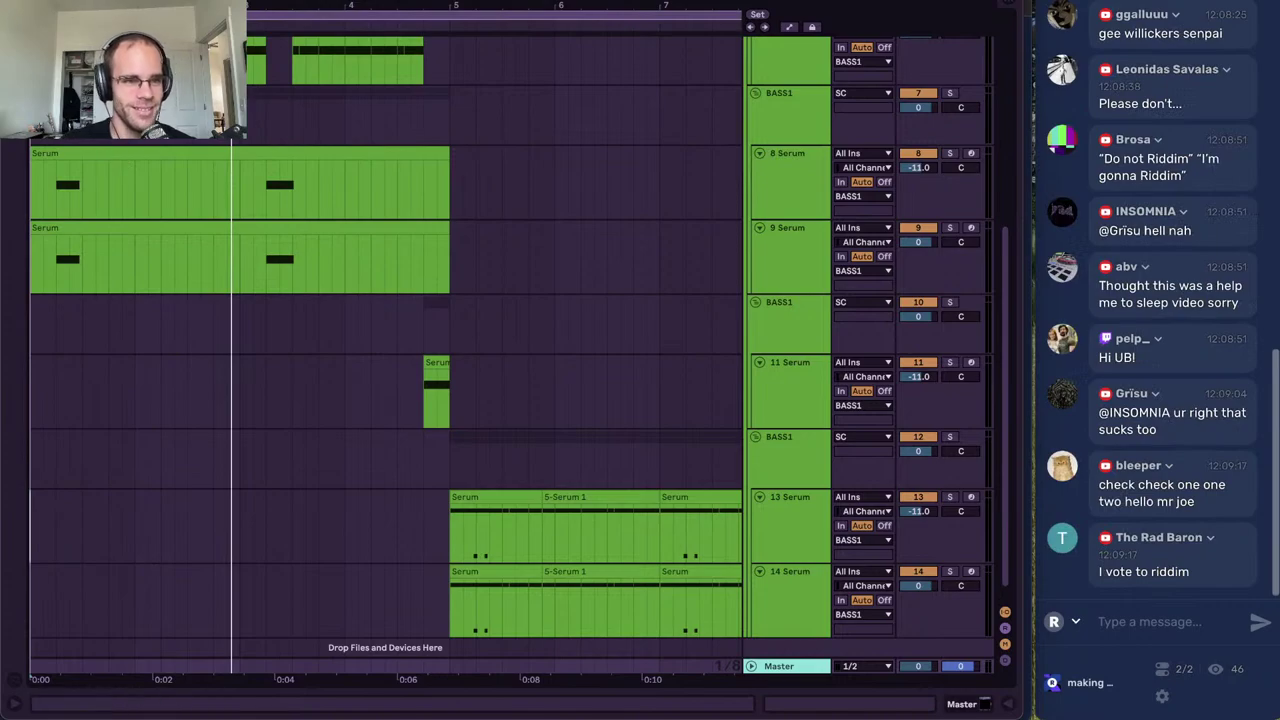
left_click_drag(122, 12, 122, 3)
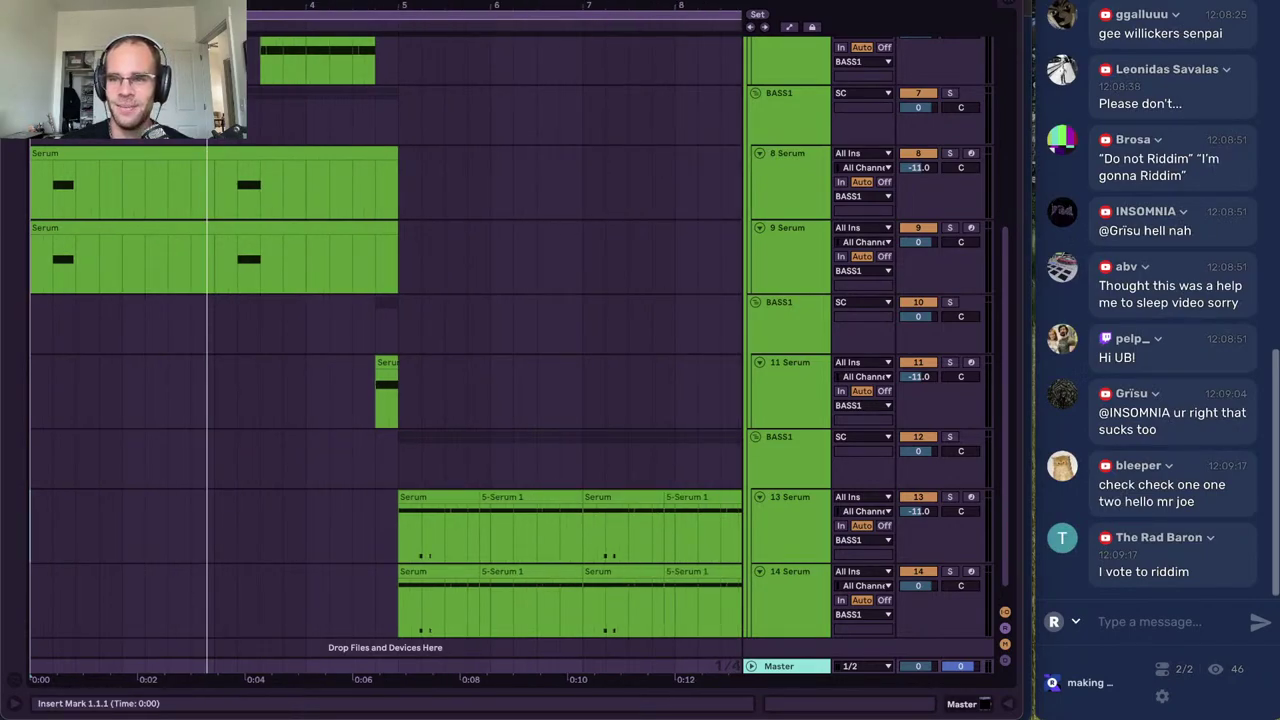
scroll(386, 350, "up", 3)
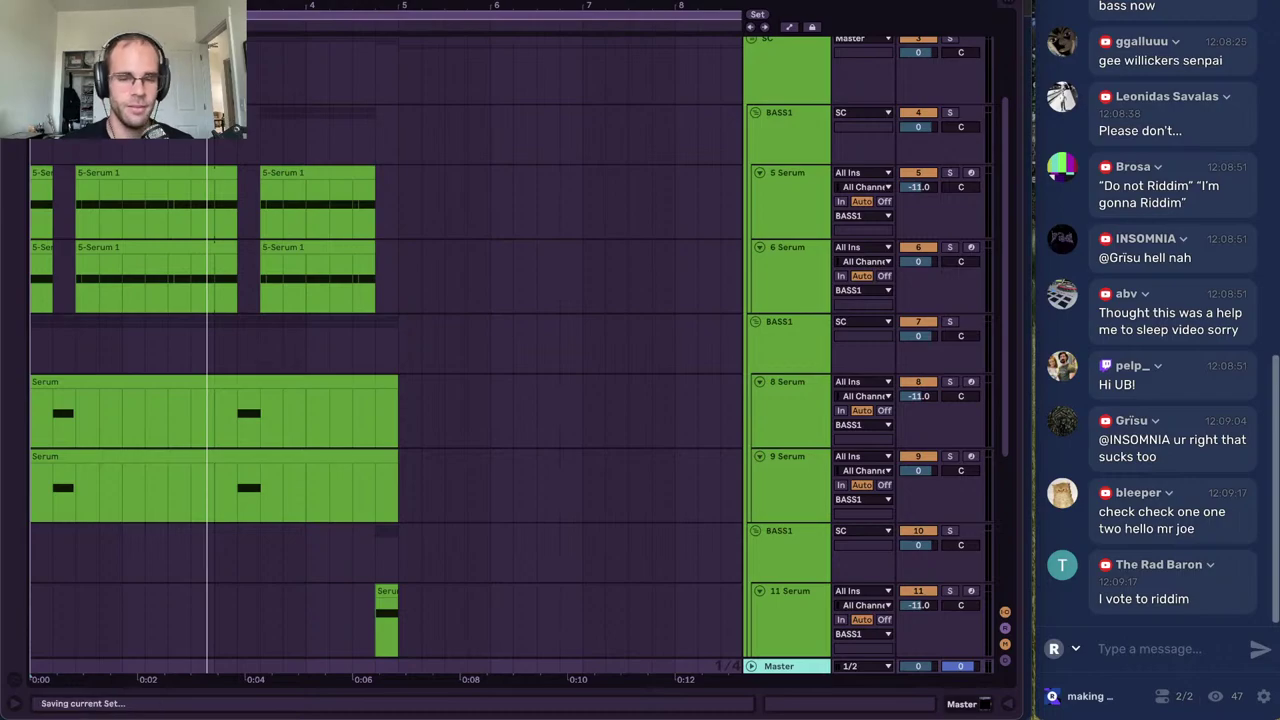
key("ctrl+n")
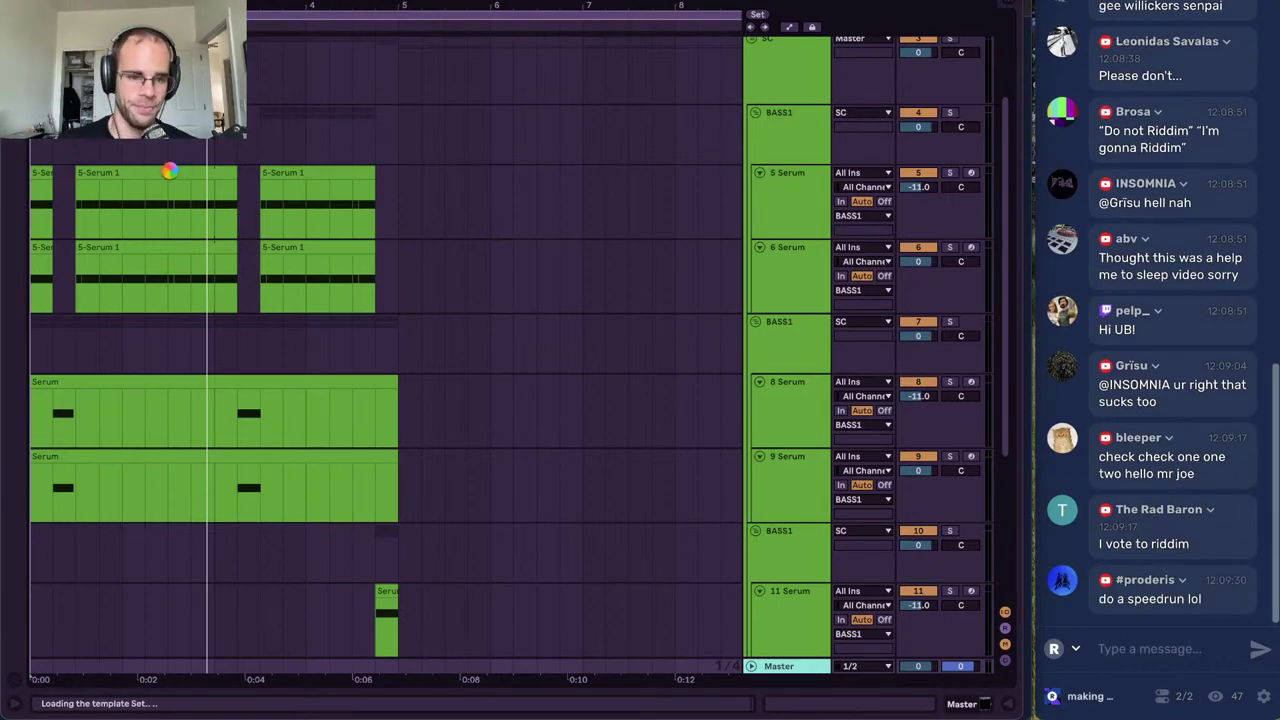
key("Tab")
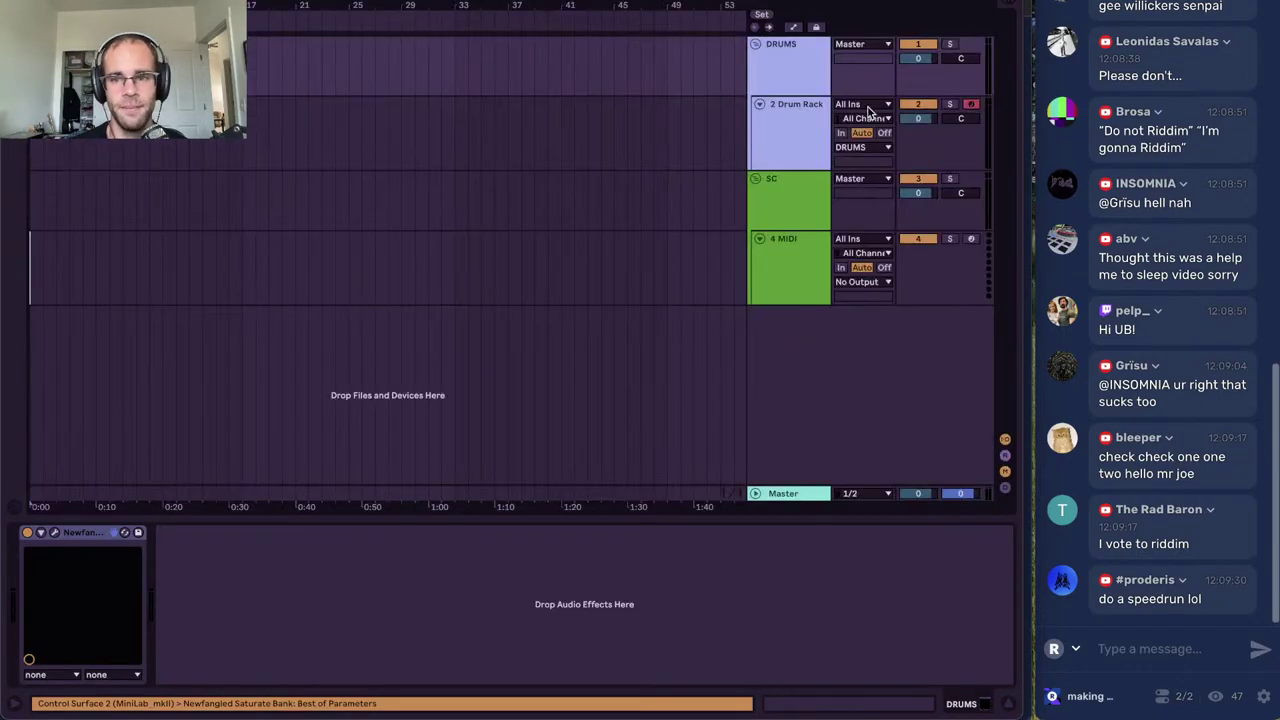
Load the Serum instrument from the browser onto the empty MIDI track 4
left_click(797, 497)
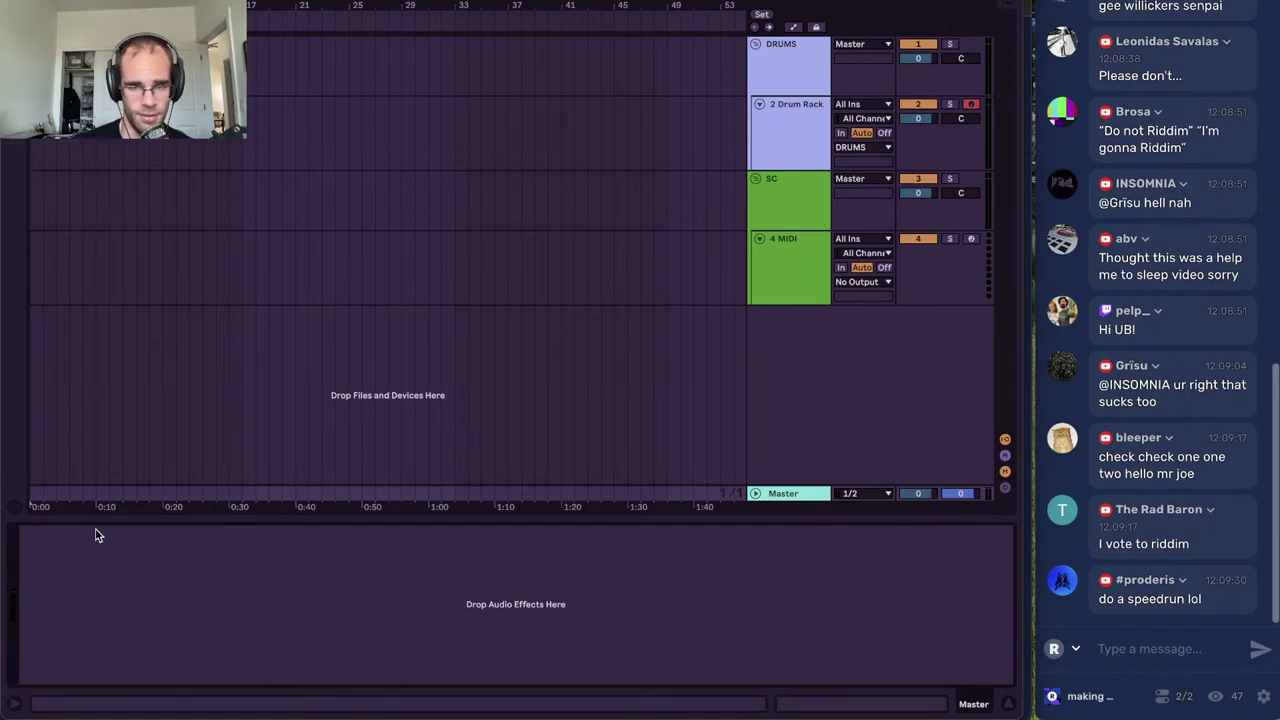
left_click(784, 253)
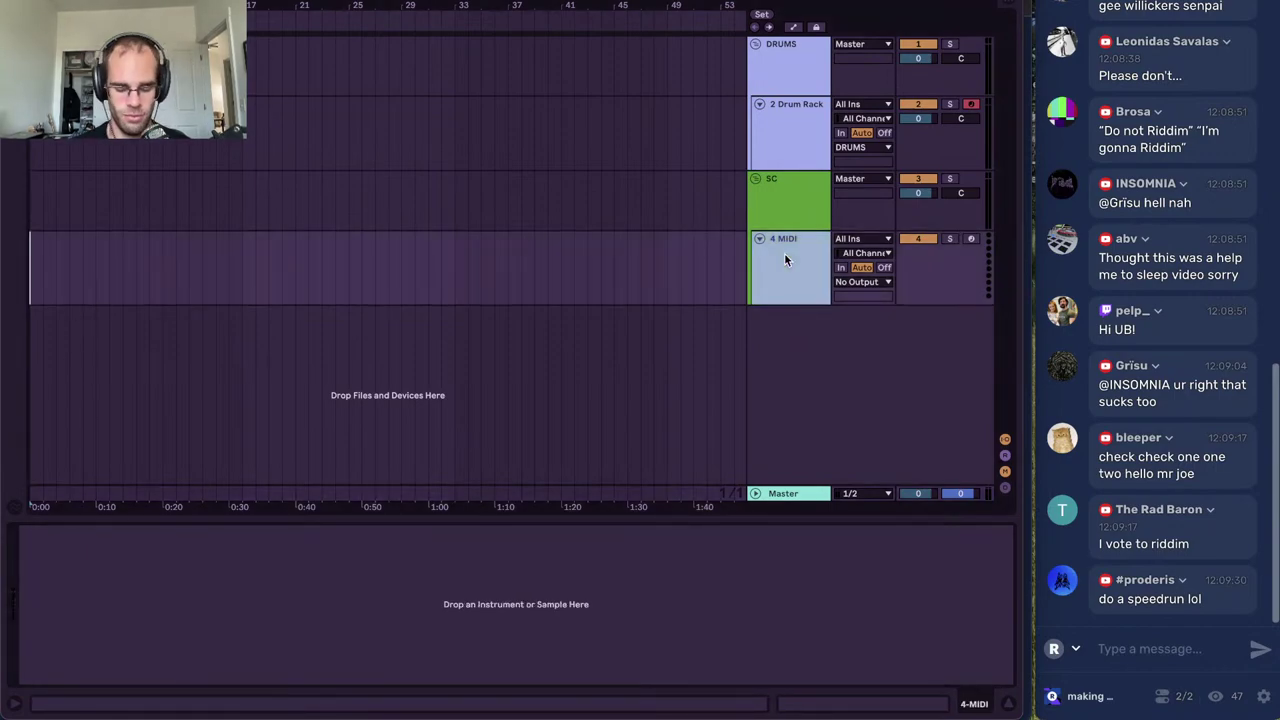
key("ctrl+alt+b")
scroll(321, 293, "down", 20)
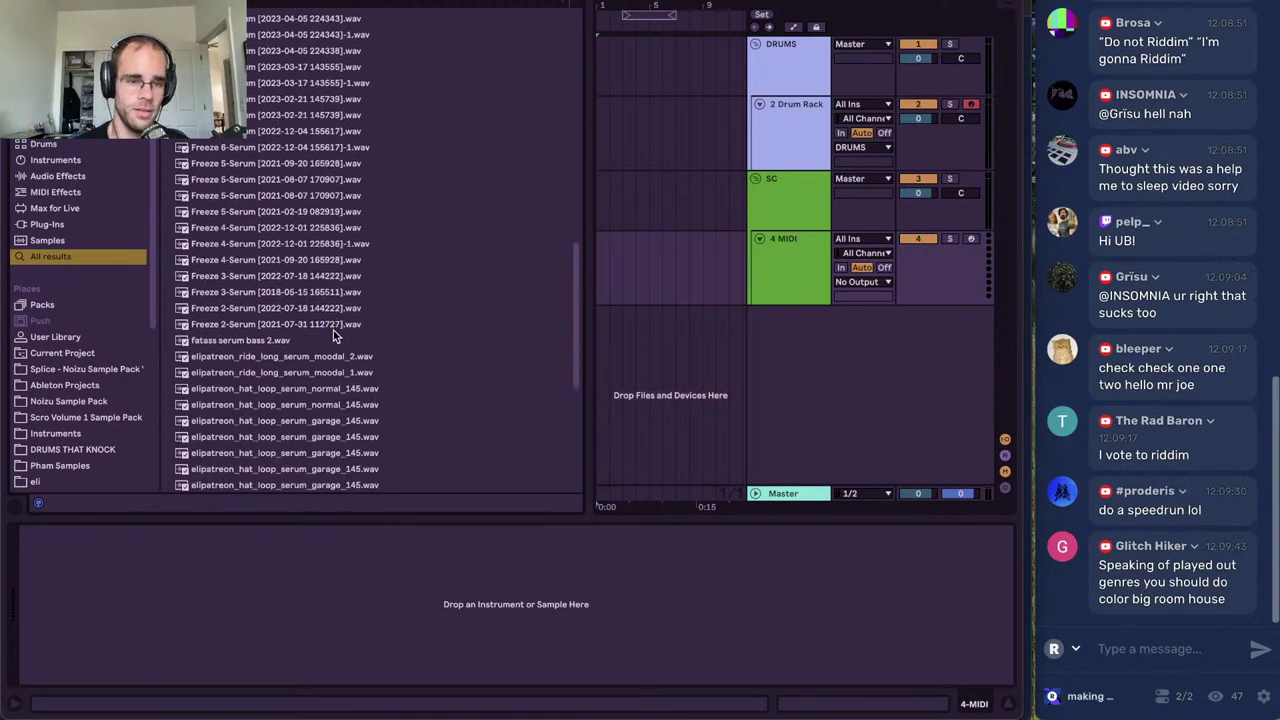
double_click(222, 482)
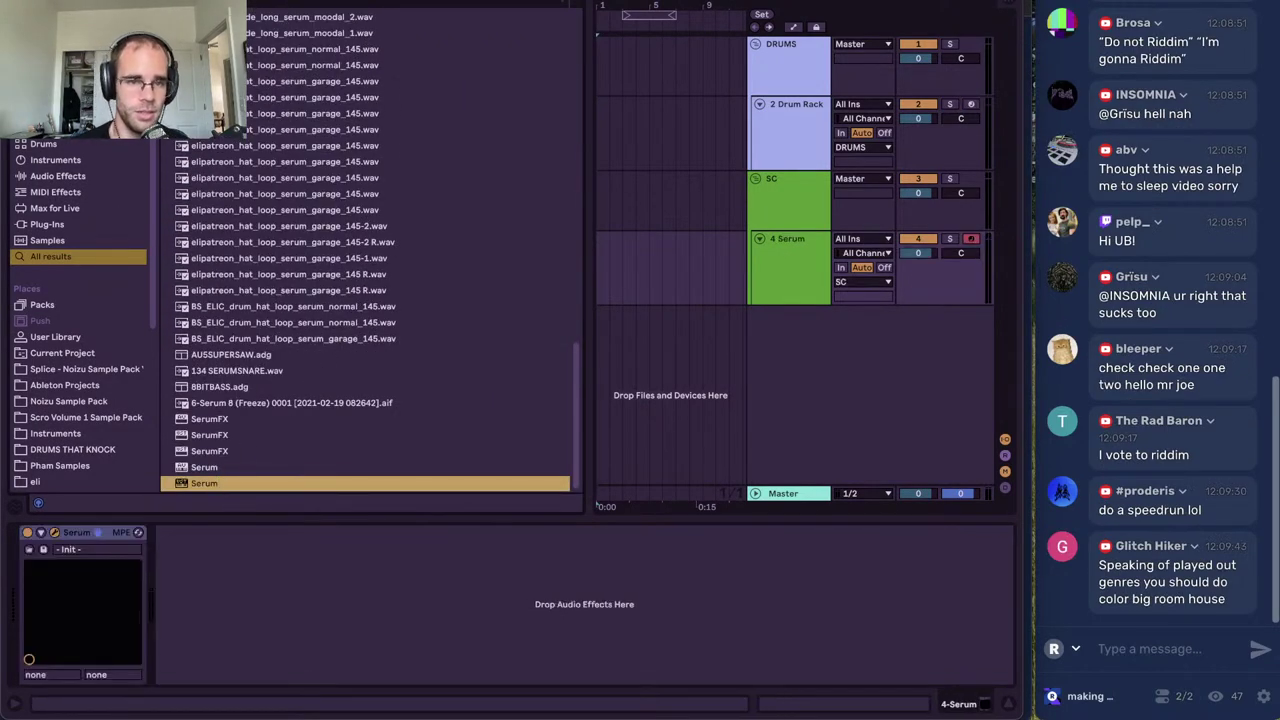
Clear the browser search and look through the sample packs in the Splice folder
scroll(80, 163, "down", 5)
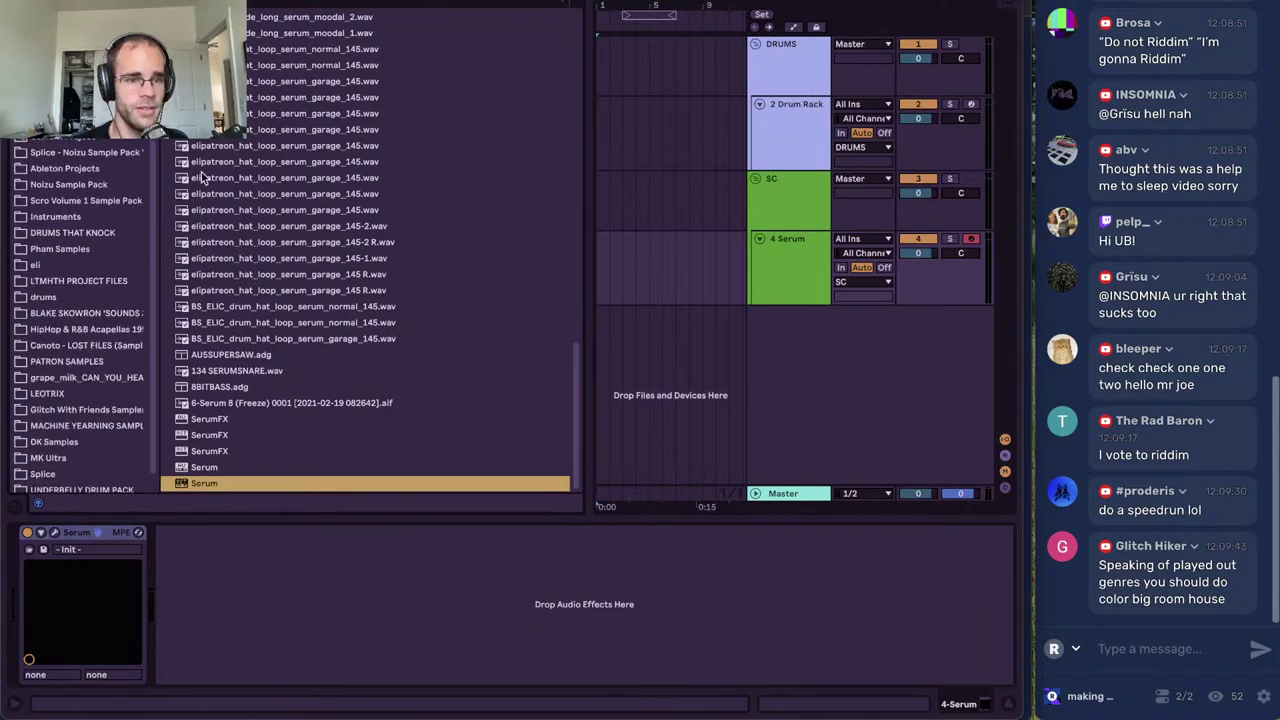
key("super+f")
key("BackSpace")
scroll(63, 358, "down", 5)
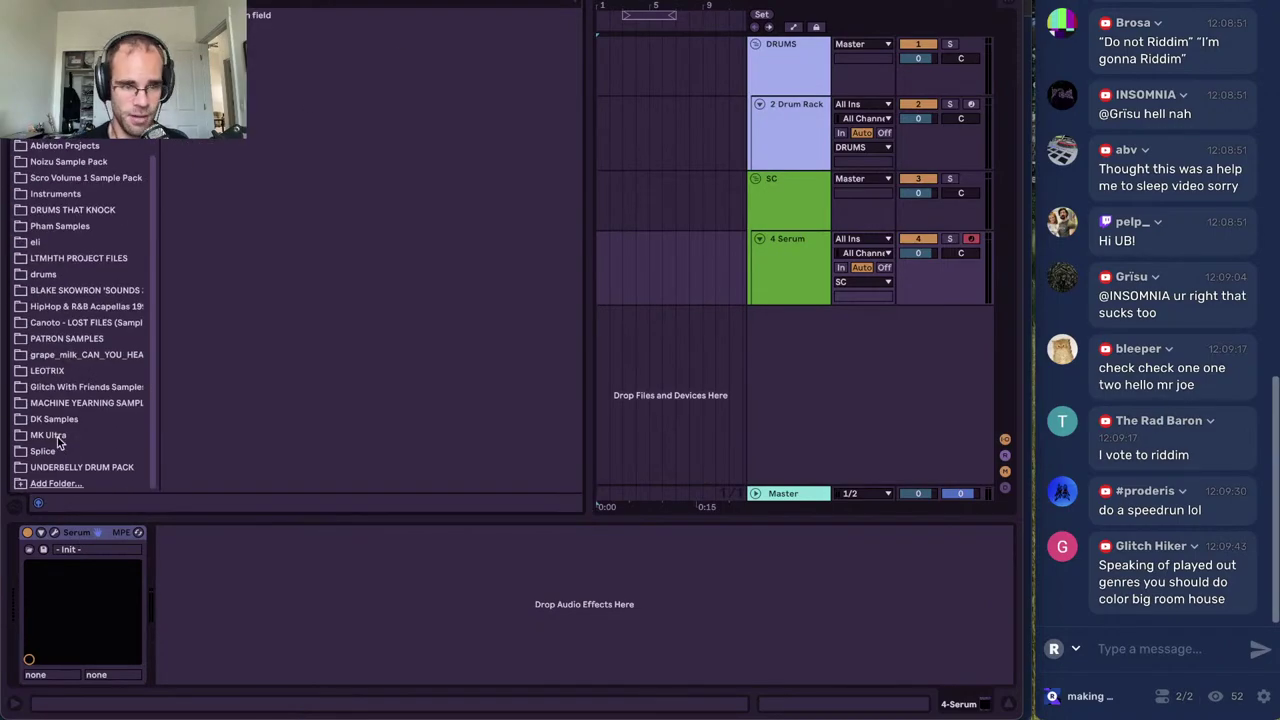
left_click(50, 451)
left_click(200, 64)
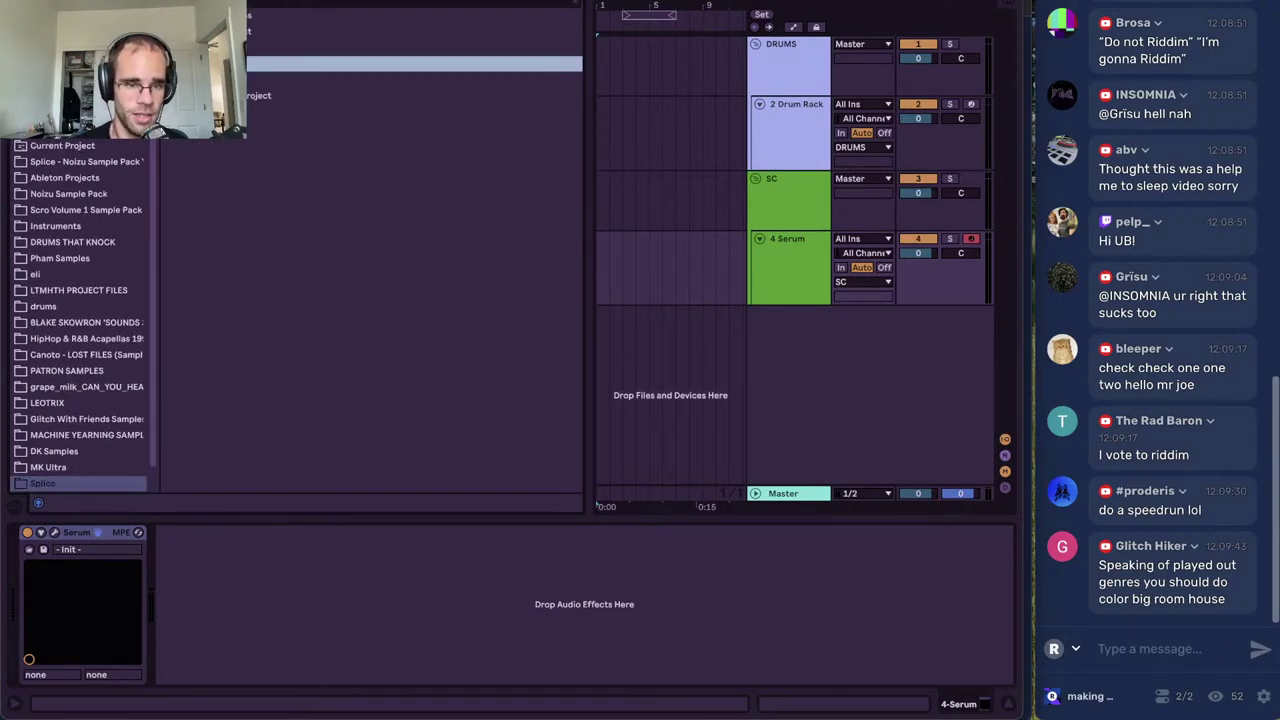
left_click(174, 64)
scroll(346, 182, "down", 4)
scroll(341, 184, "down", 15)
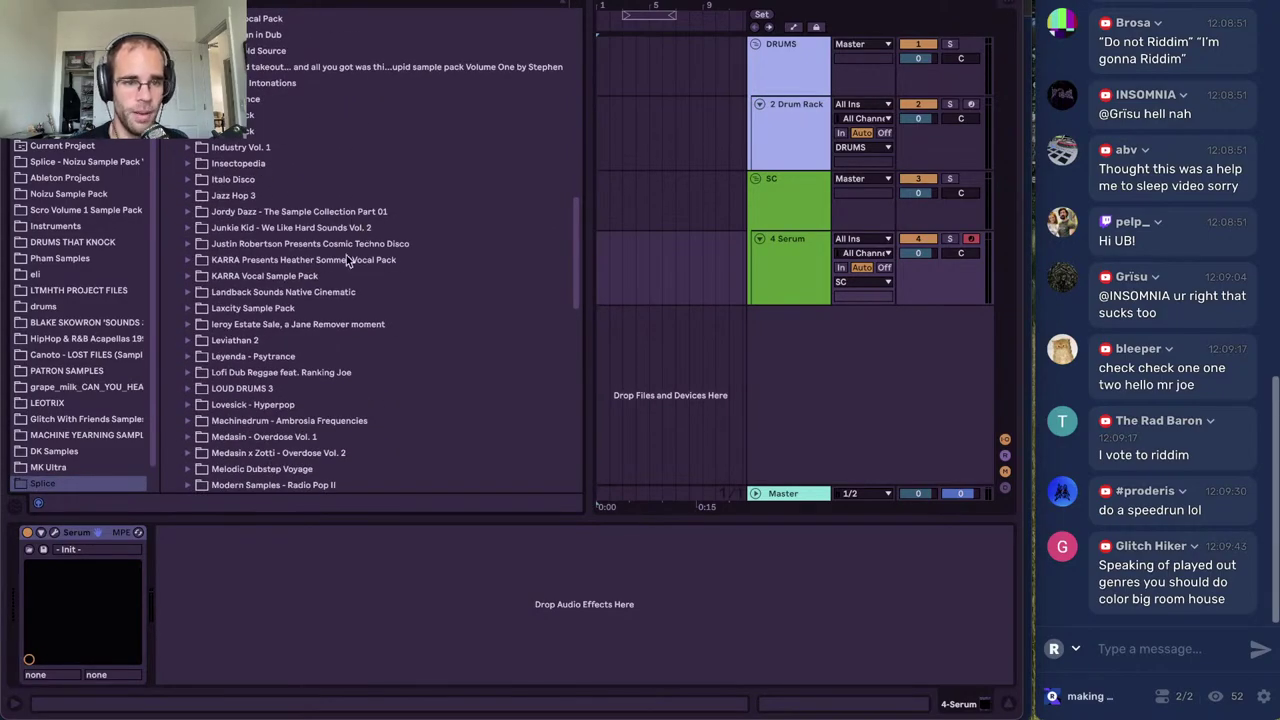
scroll(340, 283, "down", 5)
scroll(345, 291, "down", 4)
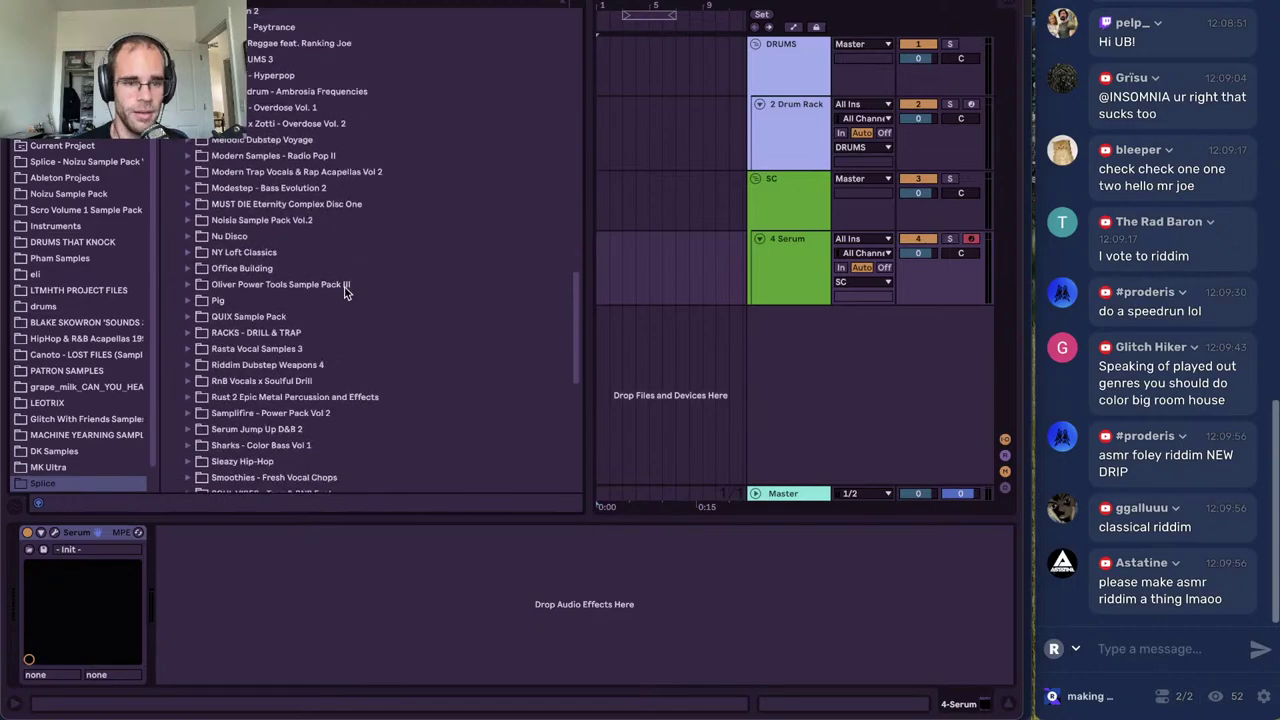
Open the bass_loops folder inside the Samplifire - Power Pack Vol 2 sample pack
left_click(188, 321)
scroll(310, 350, "down", 1)
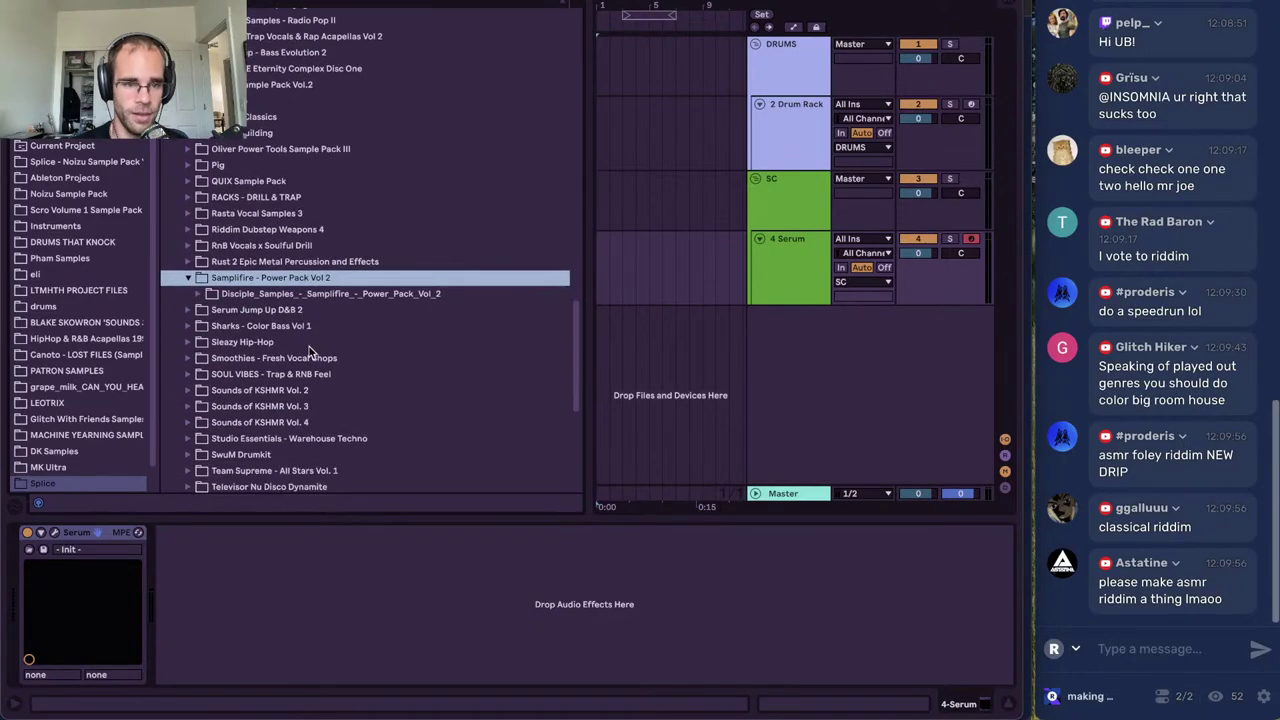
left_click(199, 293)
left_click(209, 326)
left_click(219, 342)
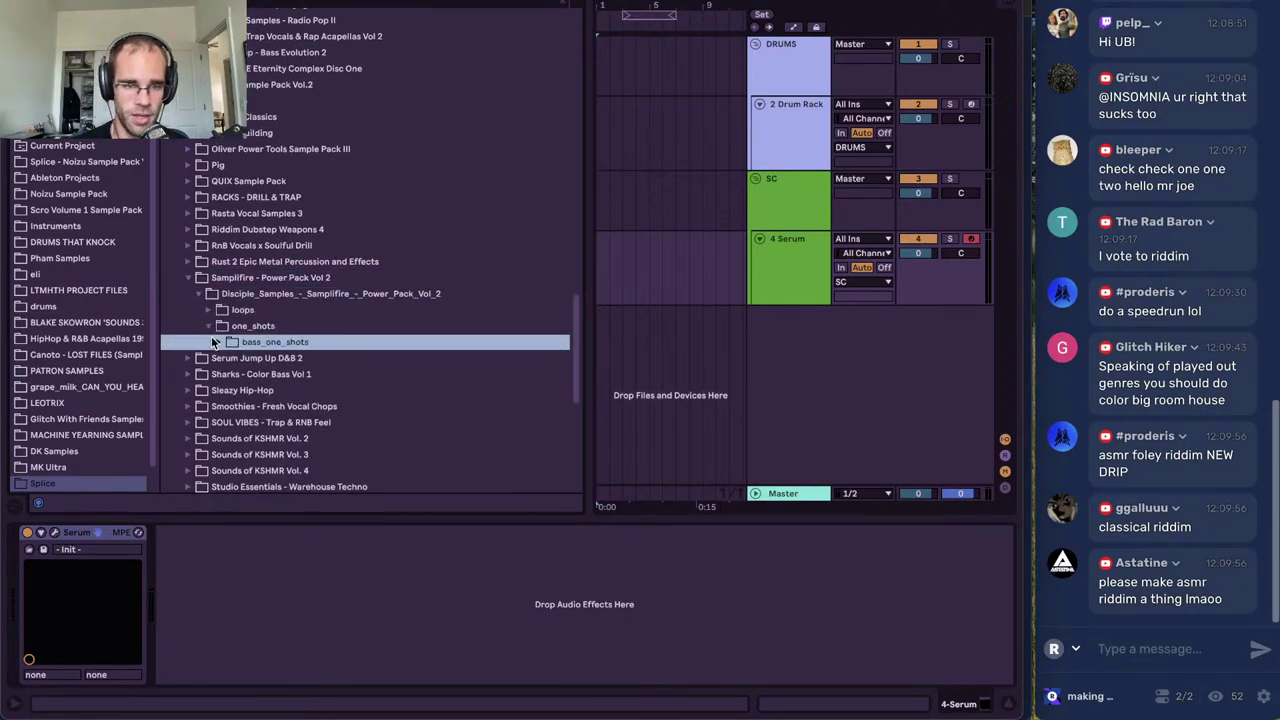
left_click(228, 358)
left_click(208, 309)
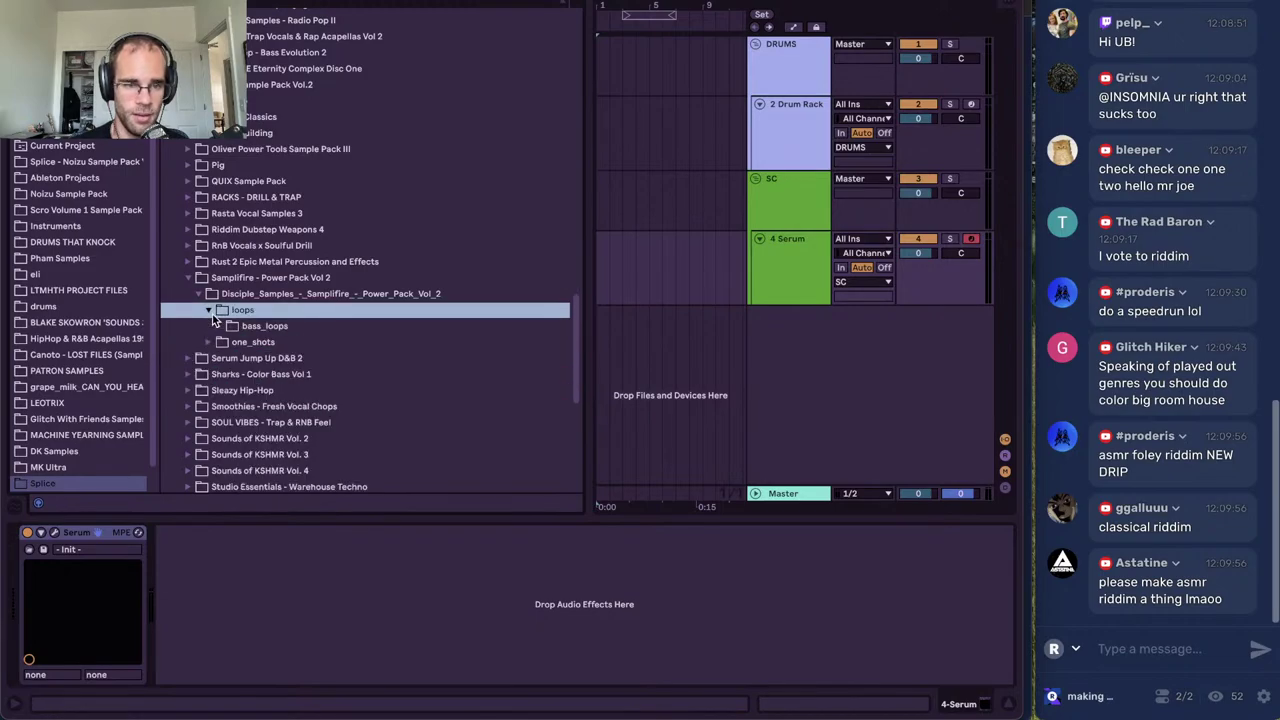
left_click(219, 326)
Audition the Samplifire bass loops from absolute_fake_drop through gun_steroid_alt, then hide the browser
left_click(243, 342)
left_click(244, 352)
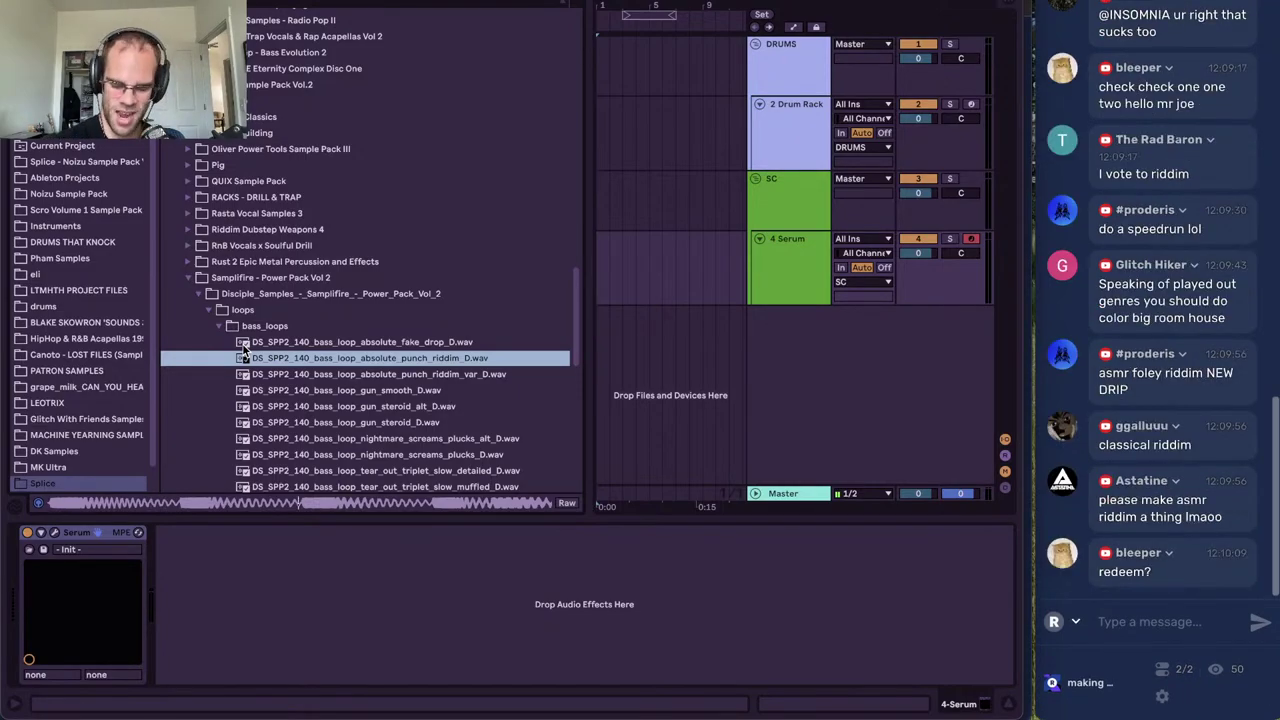
key("Down")
key("Down")
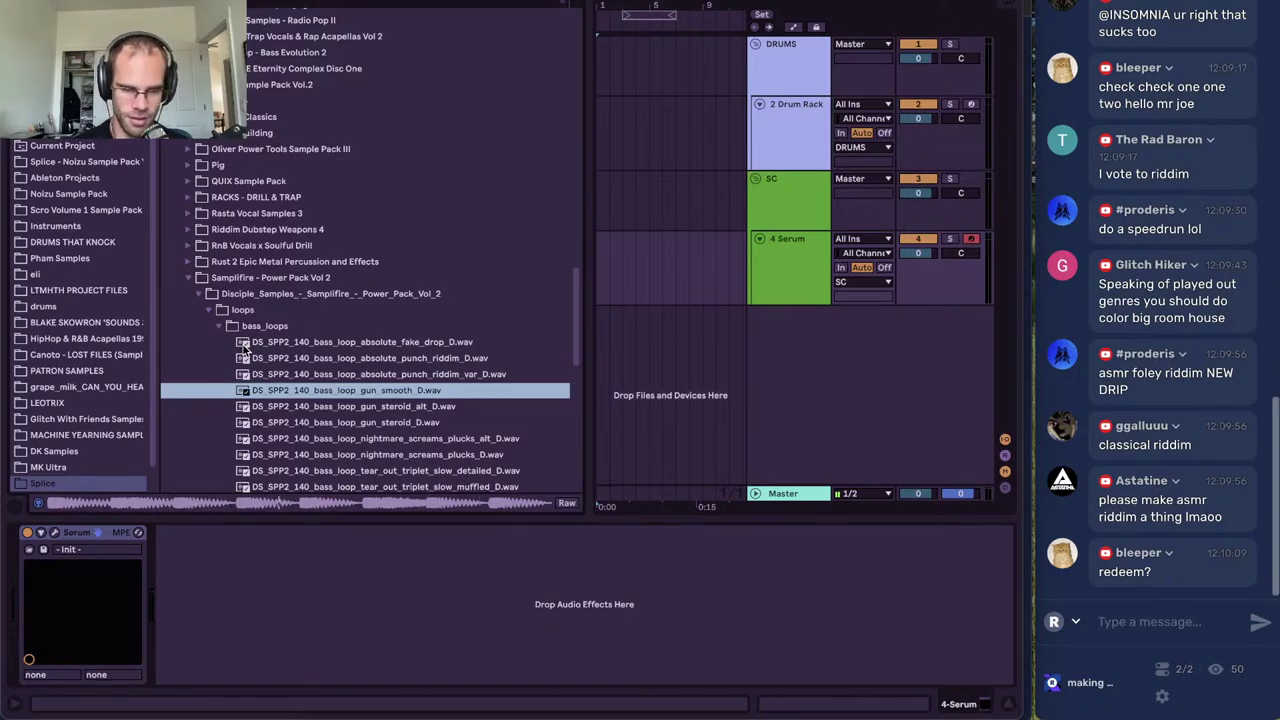
key("Down")
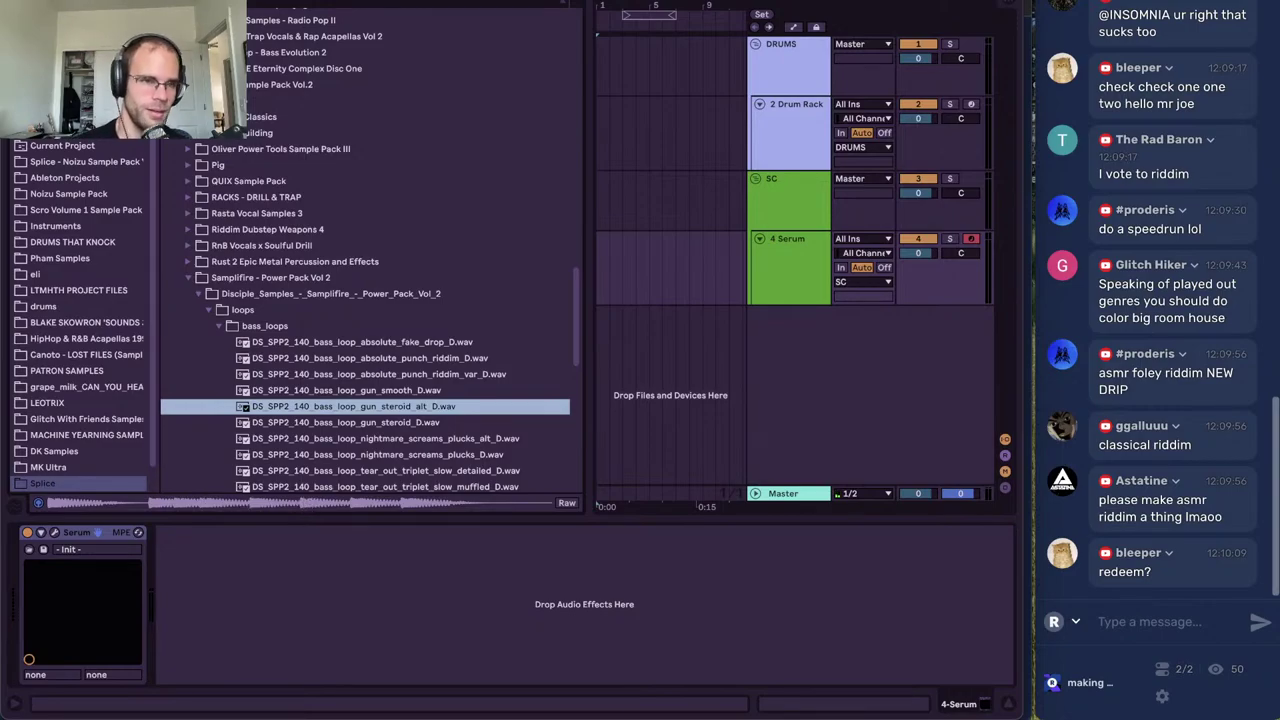
key("ctrl+alt+b")
Open the Serum editor on track 4, play a test note and lower the computer keyboard octave to C2 to D3
left_click(795, 498)
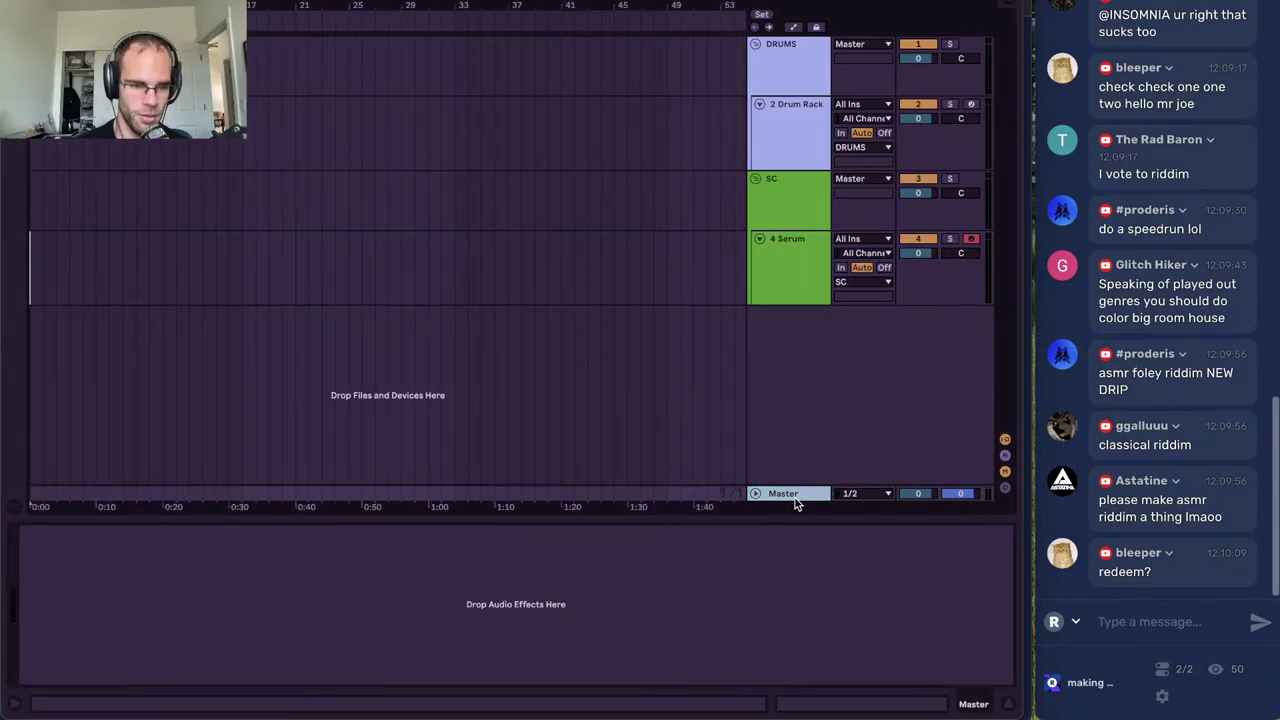
left_click(784, 256)
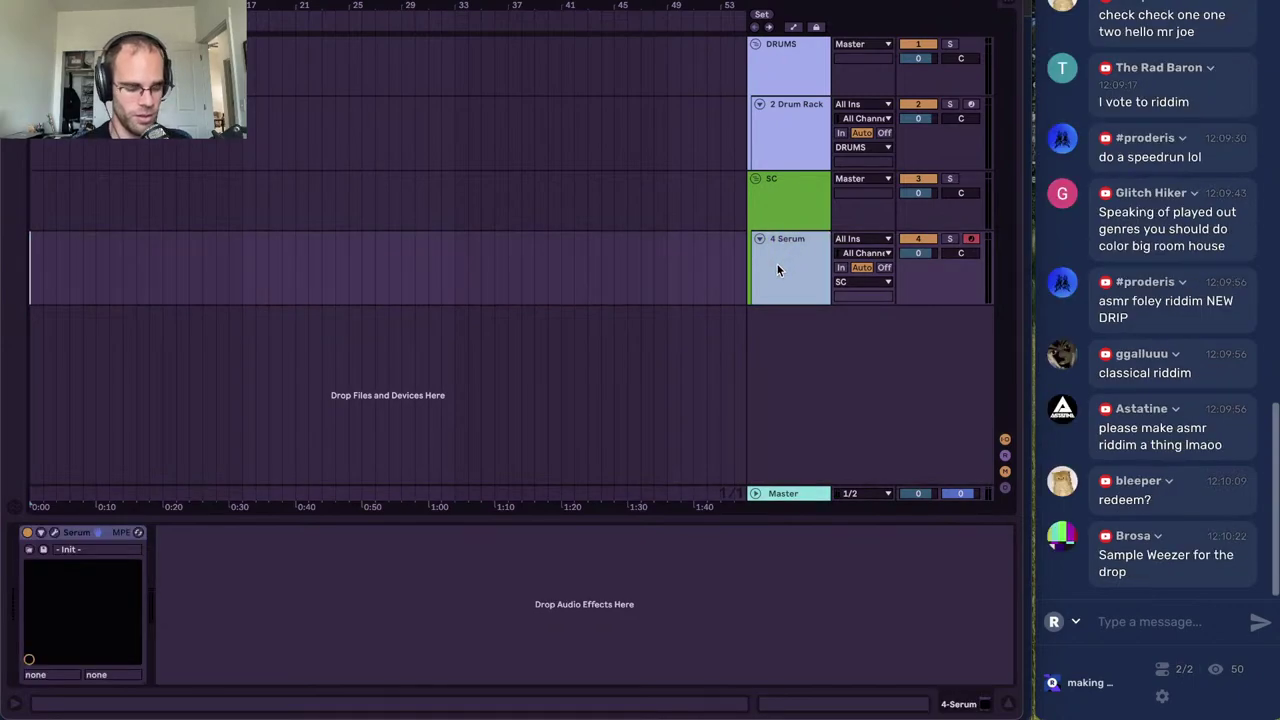
left_click(56, 533)
left_click_drag(420, 1, 536, 13)
key("f")
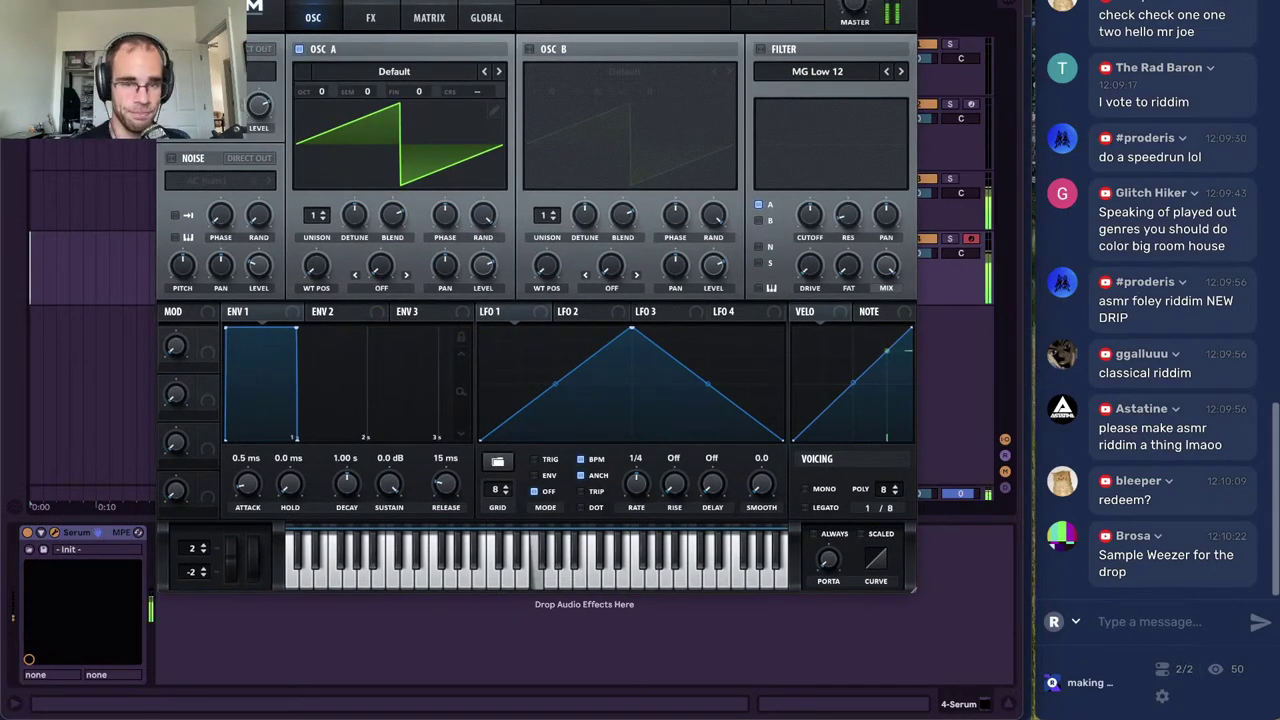
key("z")
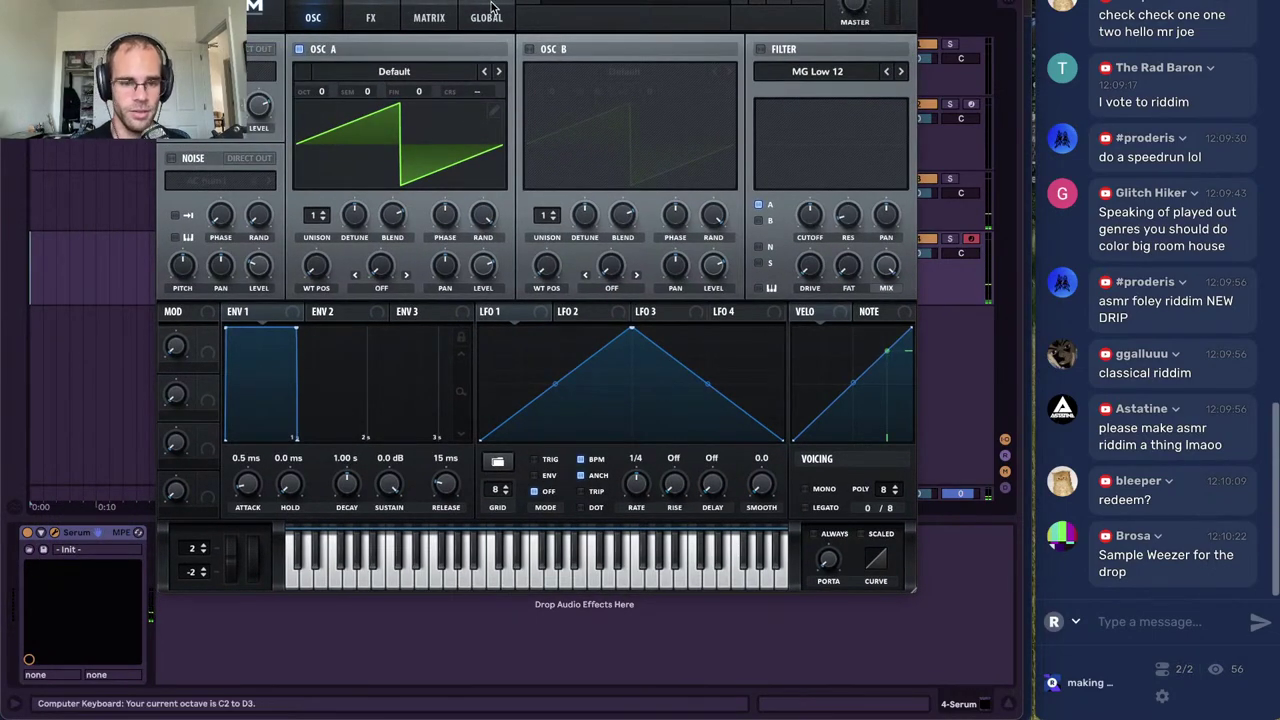
Set oscillator A to 16 unison voices, give it a unison range of 48 and adjust its detune
key("s")
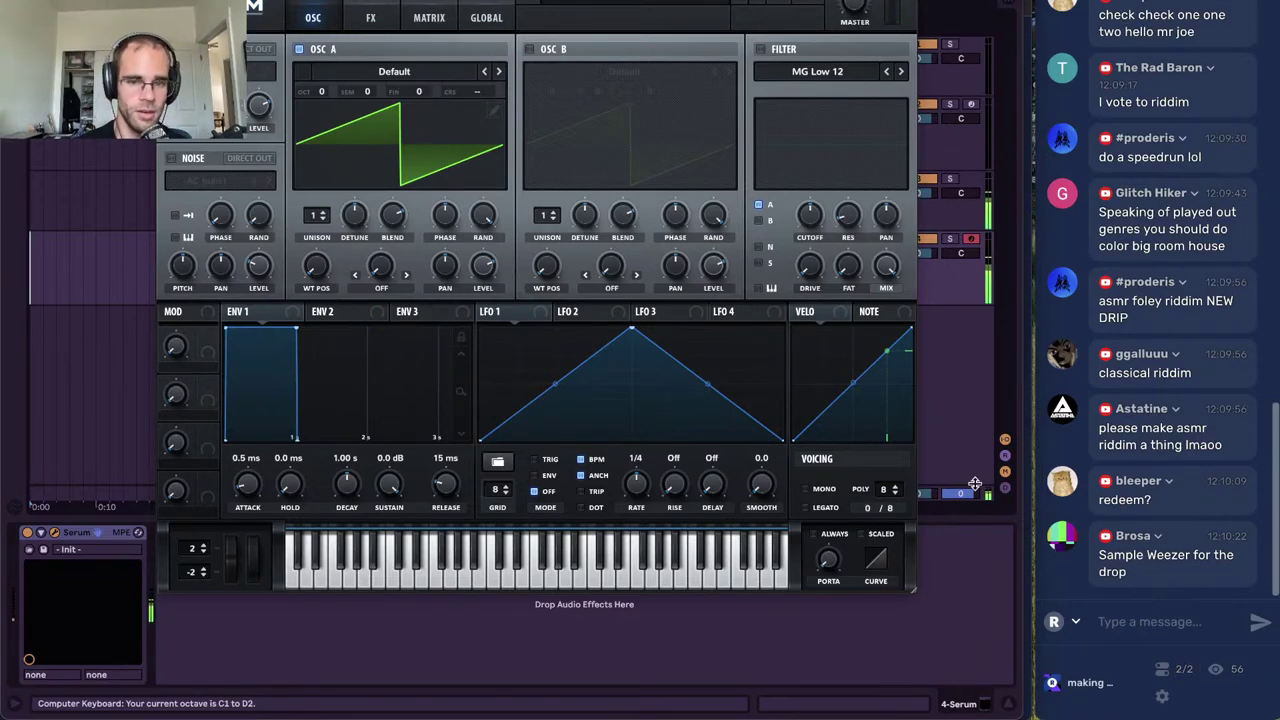
left_click_drag(436, 0, 366, 9)
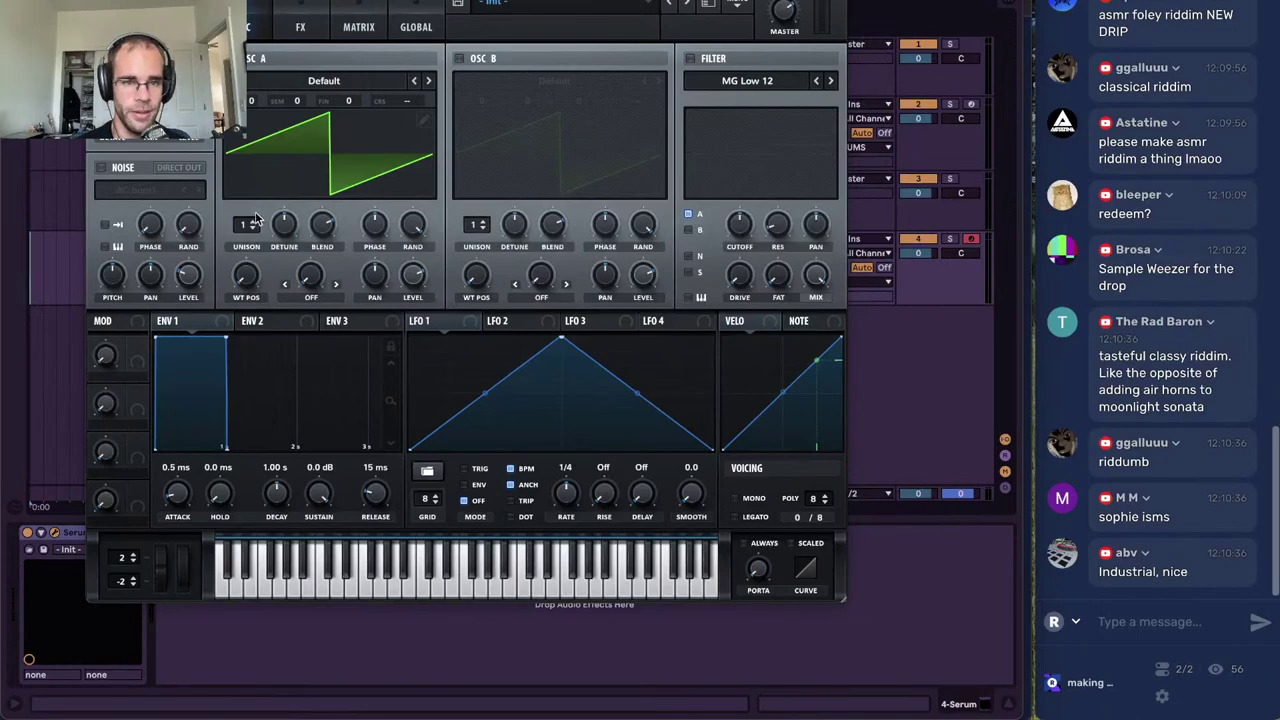
left_click_drag(247, 225, 252, 130)
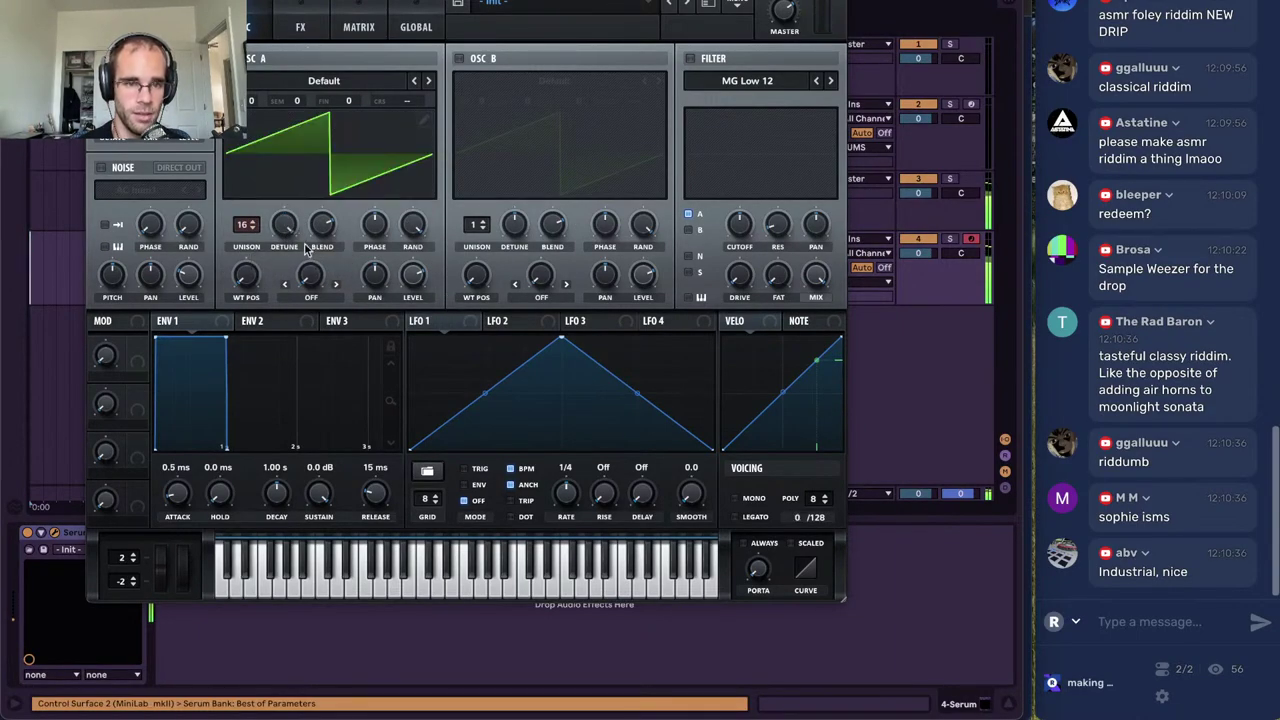
left_click(416, 27)
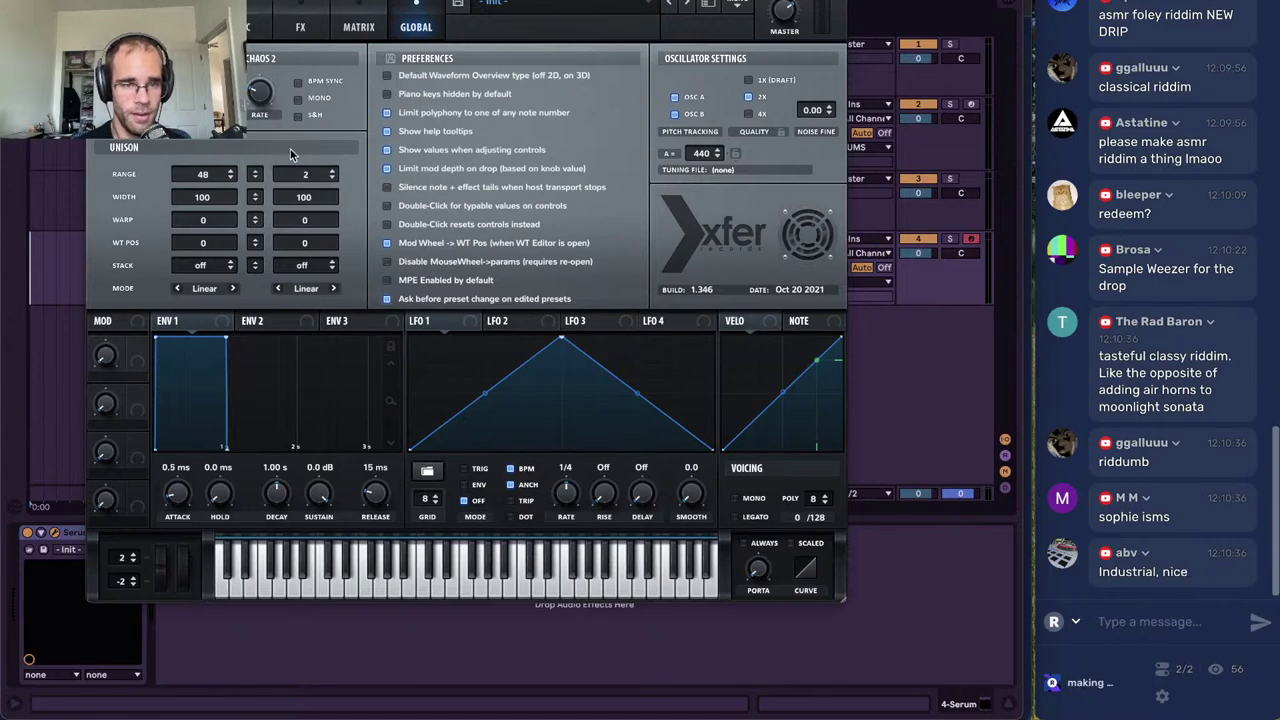
left_click(245, 22)
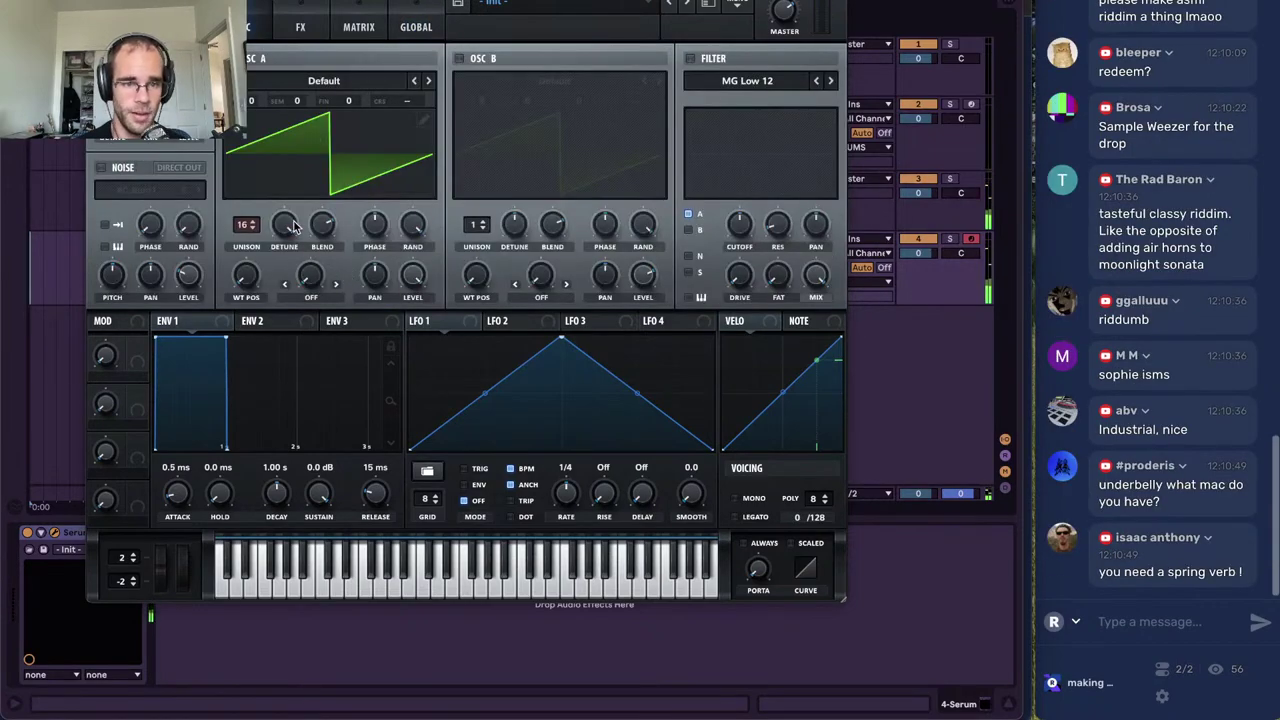
left_click_drag(288, 227, 287, 258)
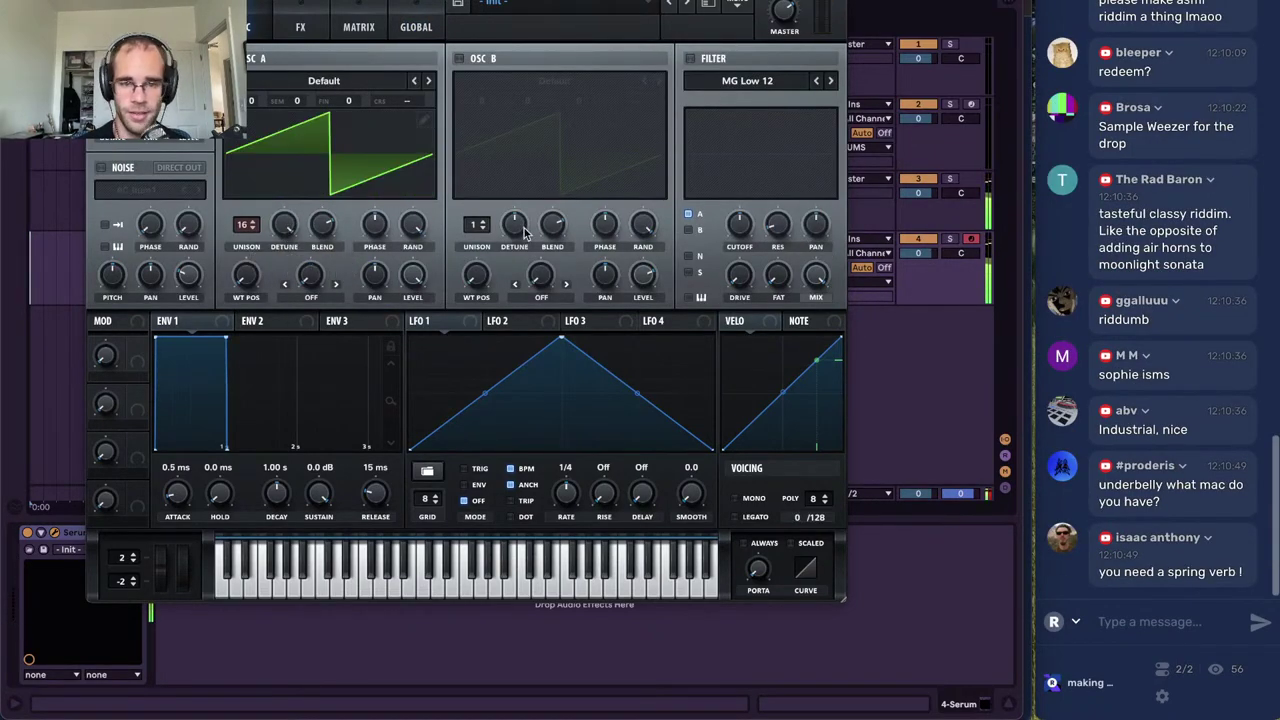
Reshape LFO 1 into a curve that starts at full height and decays steeply to zero
left_click_drag(561, 338, 372, 290)
left_click(440, 325)
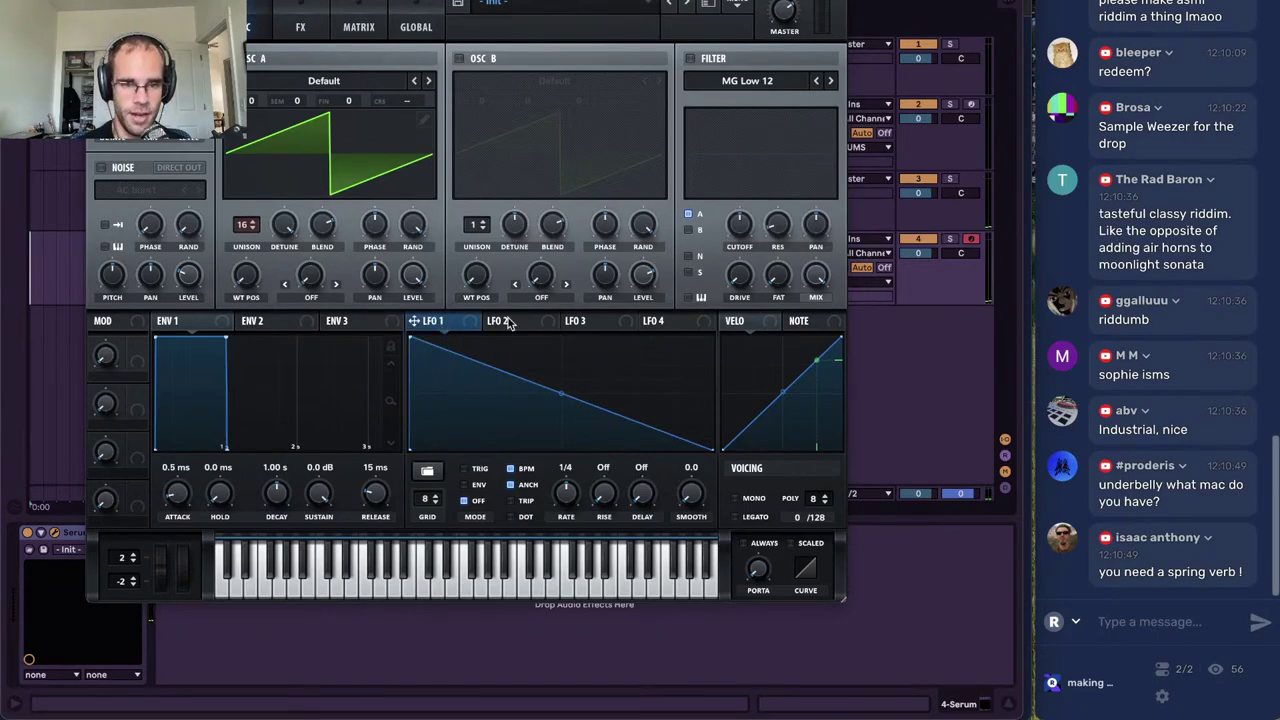
left_click_drag(562, 396, 556, 445)
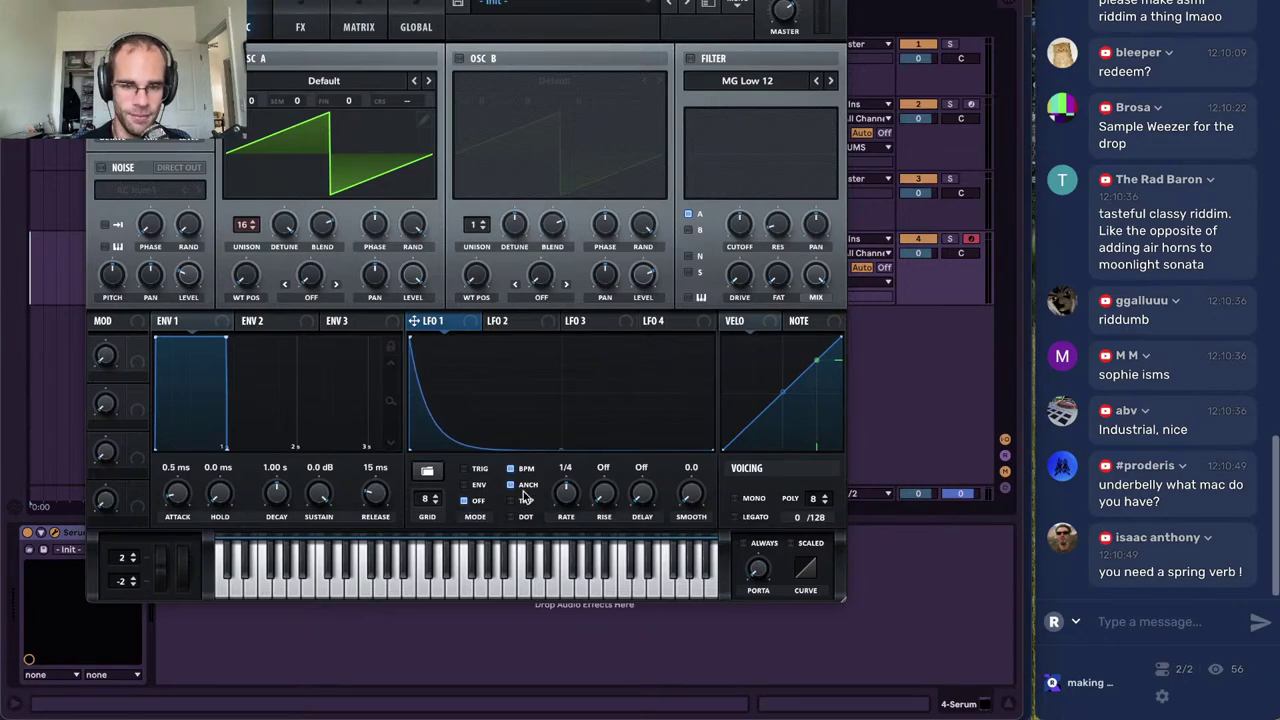
Modulate oscillator A's coarse pitch with LFO 1, running in envelope mode without BPM sync at 2.7 Hz
left_click_drag(557, 498, 558, 512)
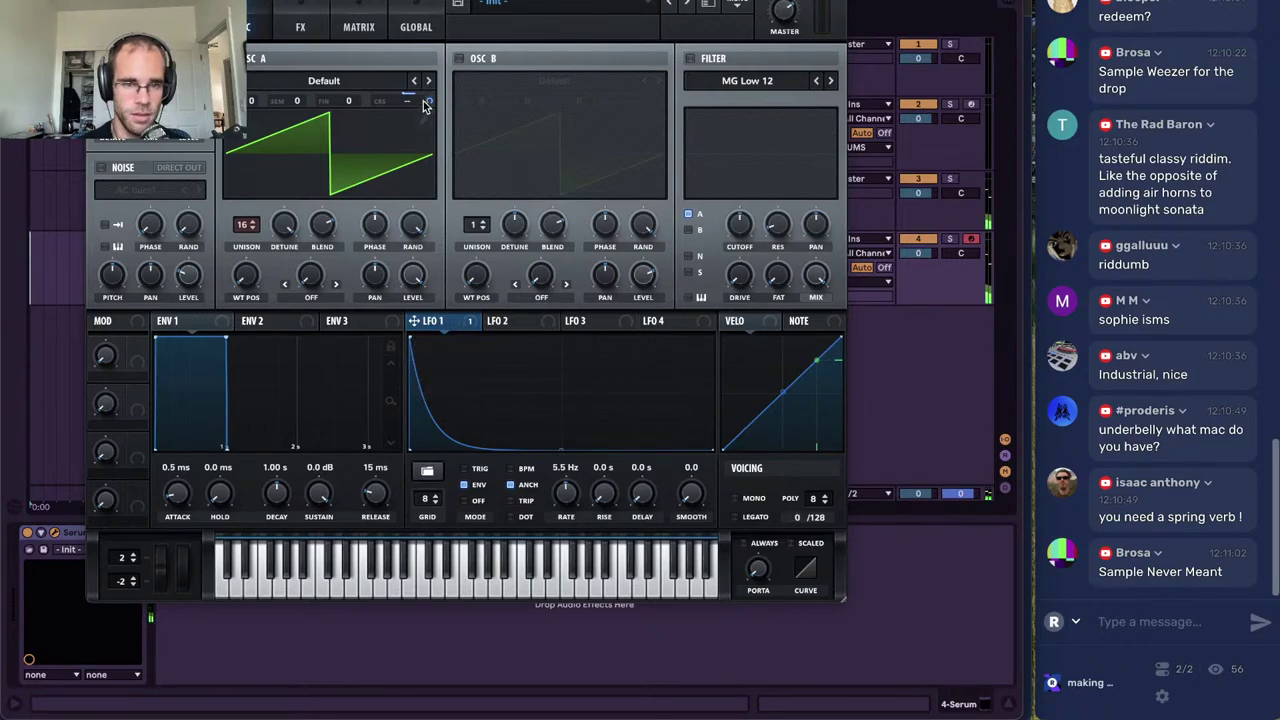
left_click_drag(425, 105, 428, 85)
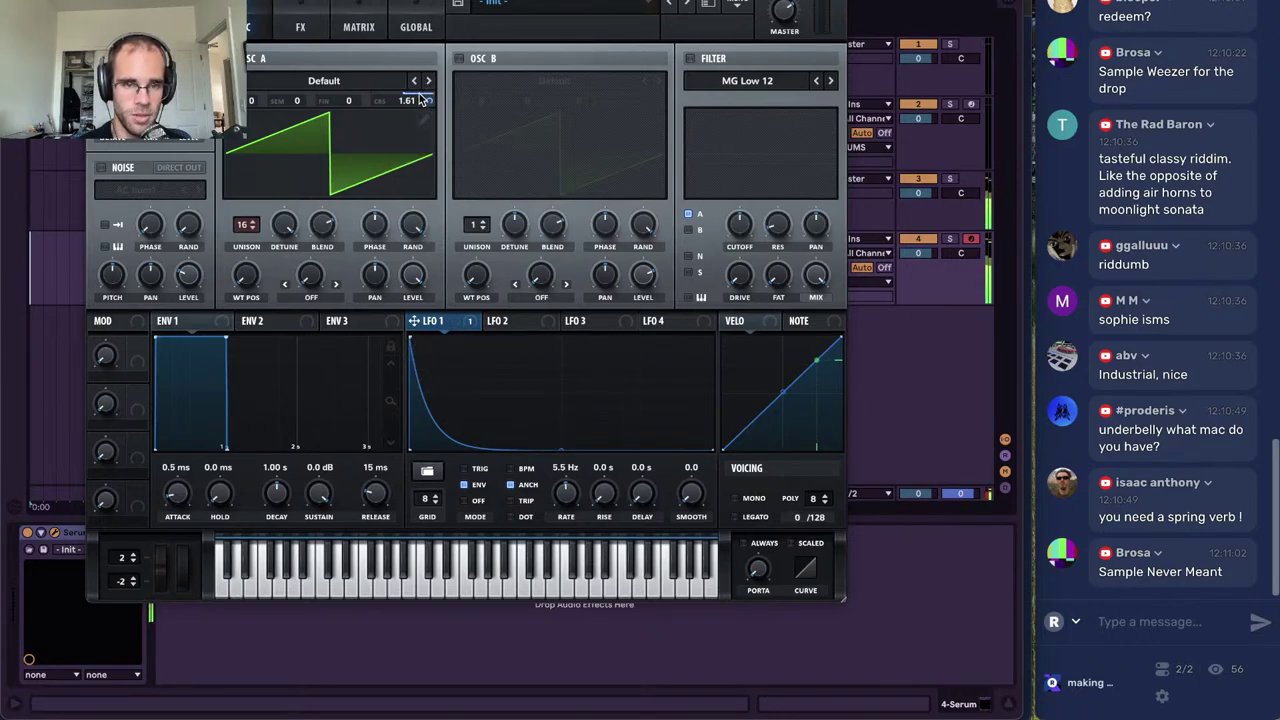
left_click_drag(563, 512, 562, 513)
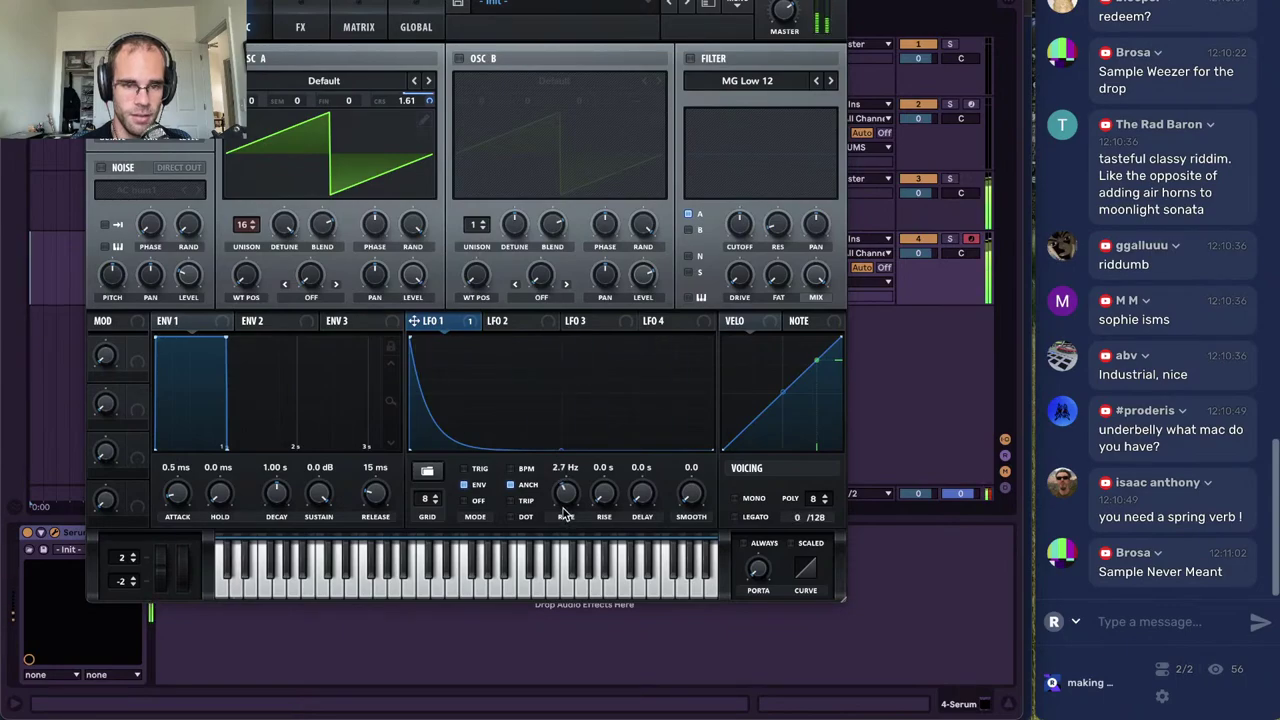
Enable the filter on oscillator A, lower its cutoff and change its type to Combs
left_click(689, 58)
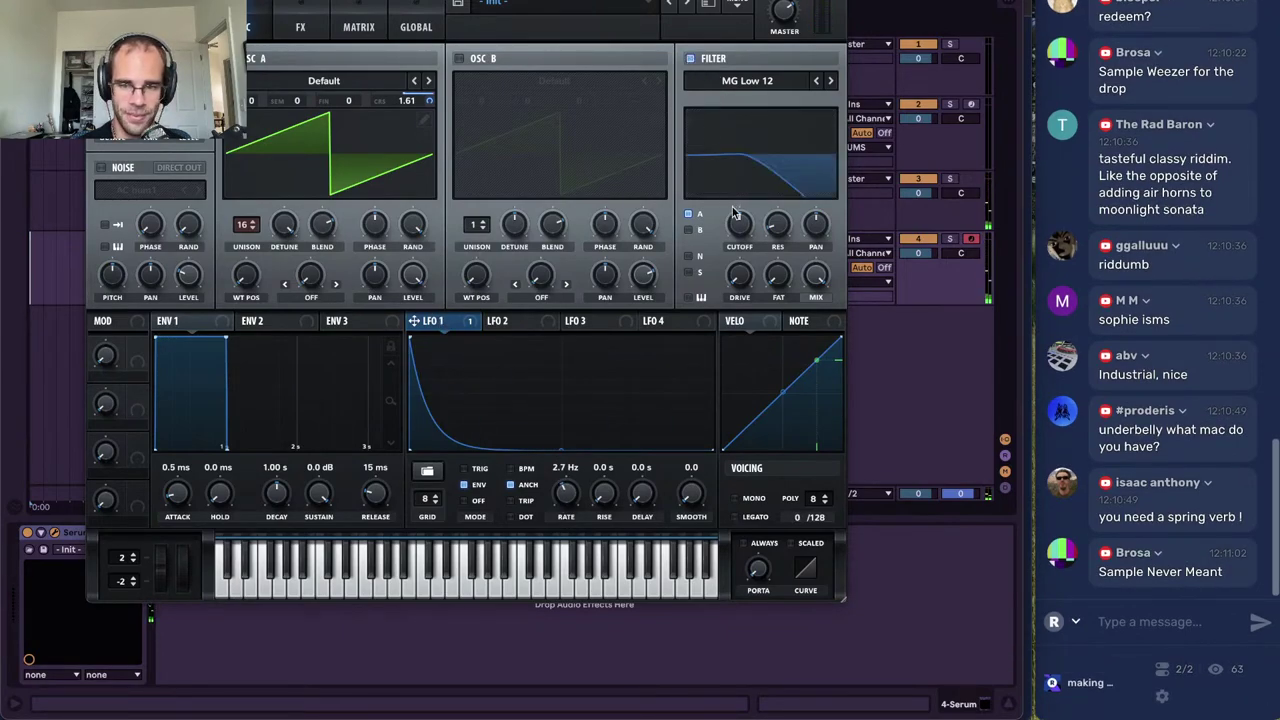
left_click_drag(740, 233, 737, 239)
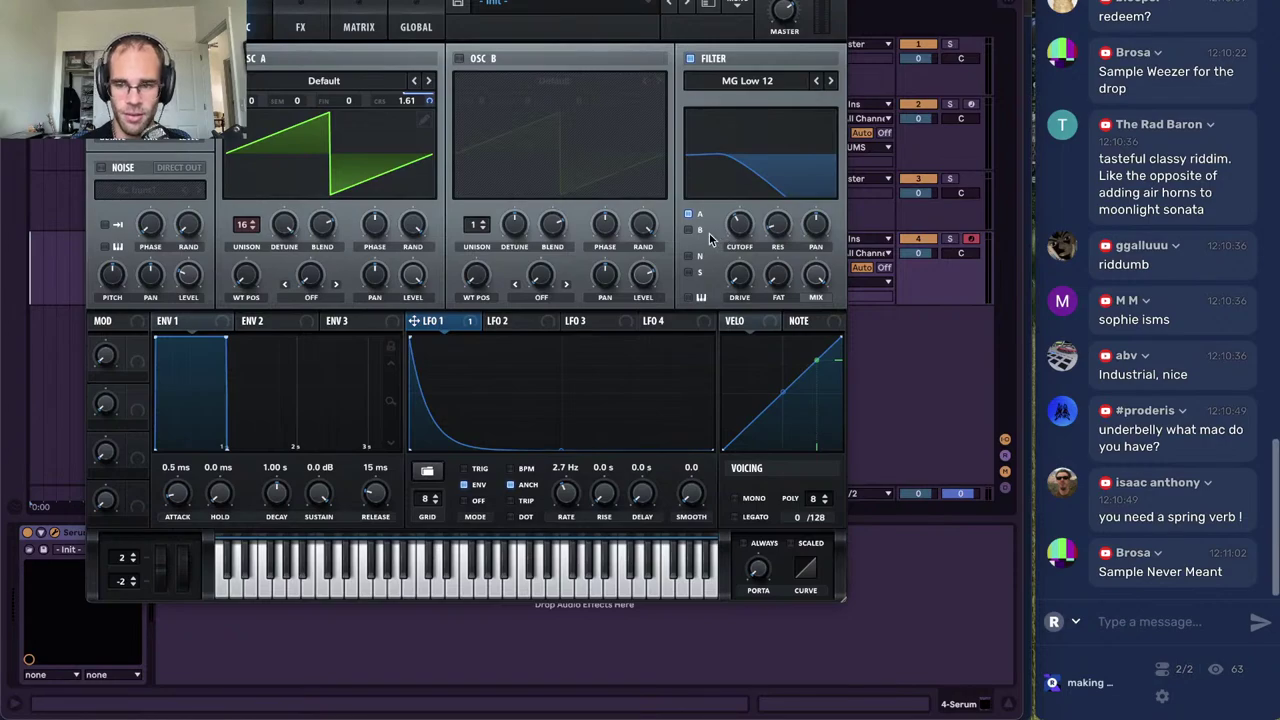
left_click(754, 84)
mouse_move(752, 158)
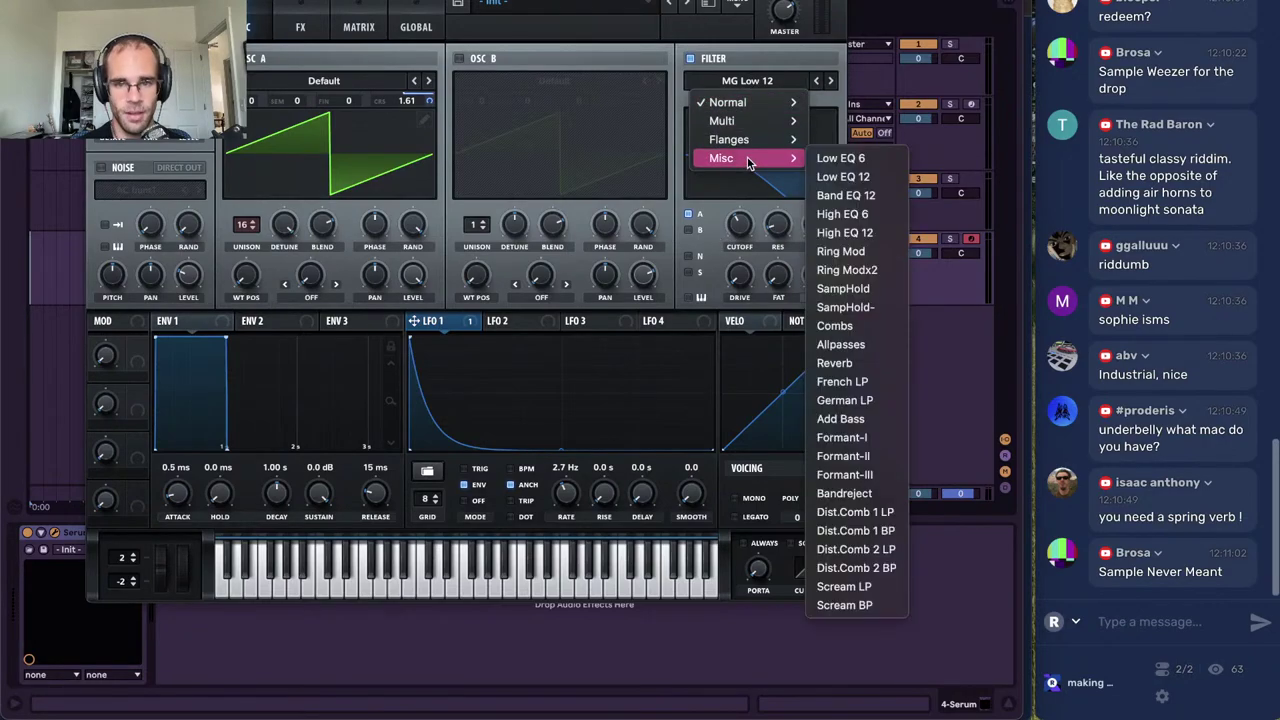
left_click(840, 328)
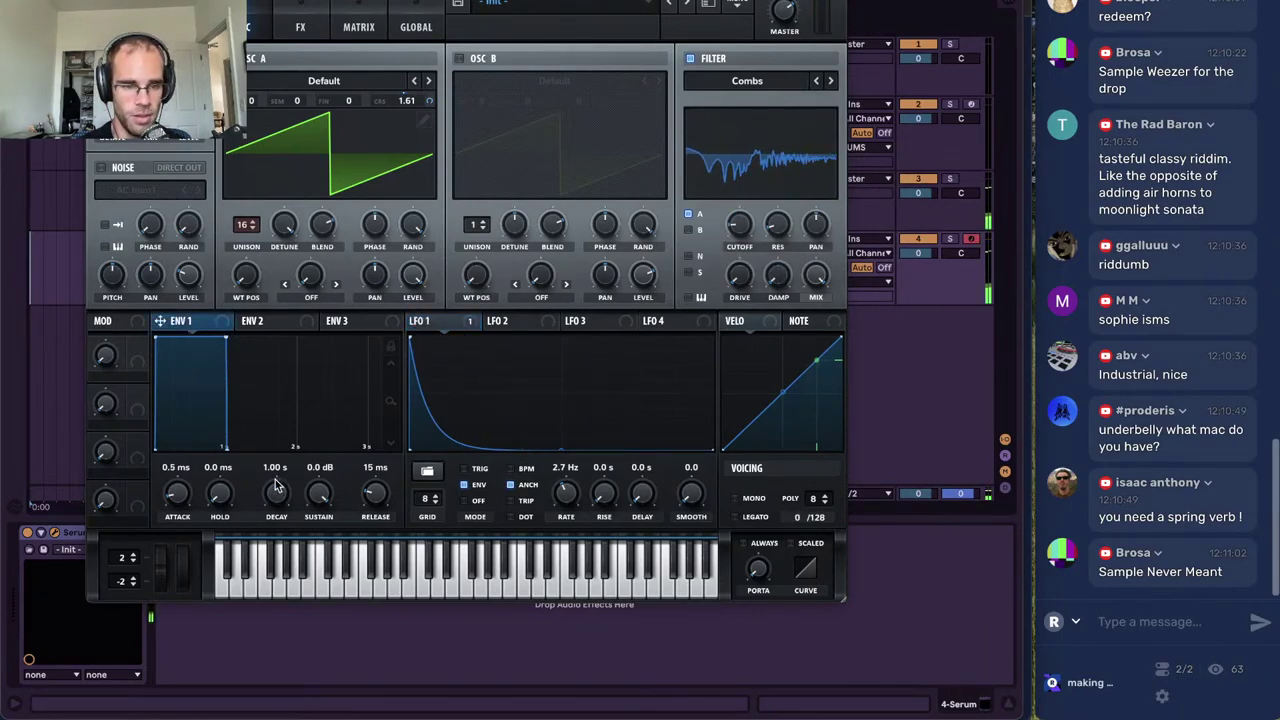
Give Env 1 a decay of 565 ms and bring its sustain all the way down
left_click_drag(277, 486, 312, 652)
left_click_drag(280, 463, 297, 409)
left_click_drag(324, 482, 371, 704)
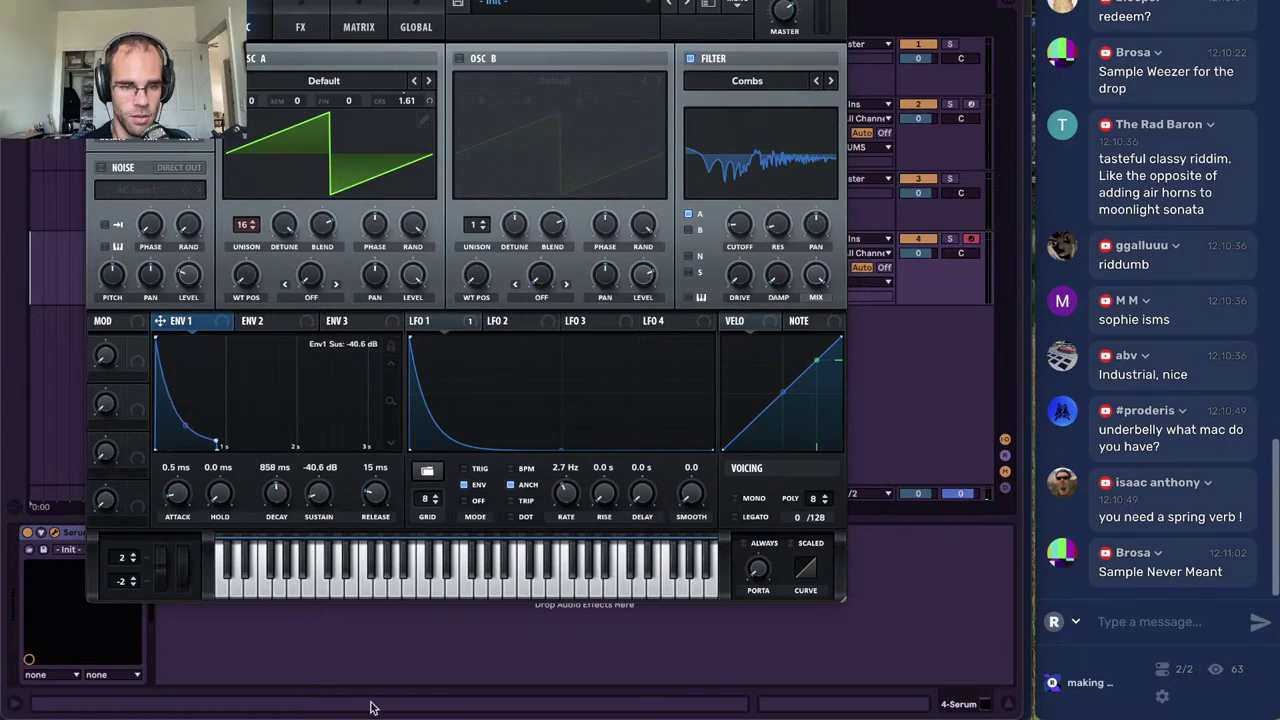
left_click_drag(325, 506, 334, 588)
left_click_drag(277, 494, 276, 507)
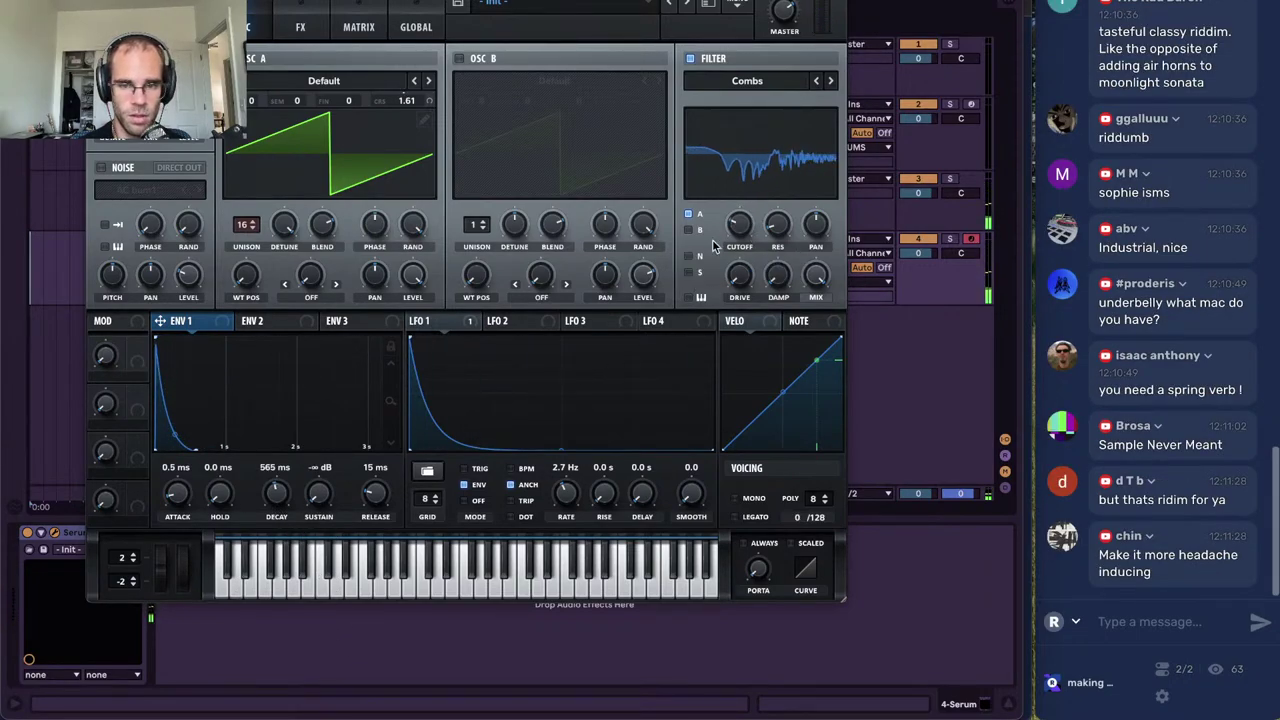
Assign LFO 1 to the filter cutoff, then shorten Env 1's decay to 362 ms with a straighter slope
left_click_drag(432, 330, 740, 232)
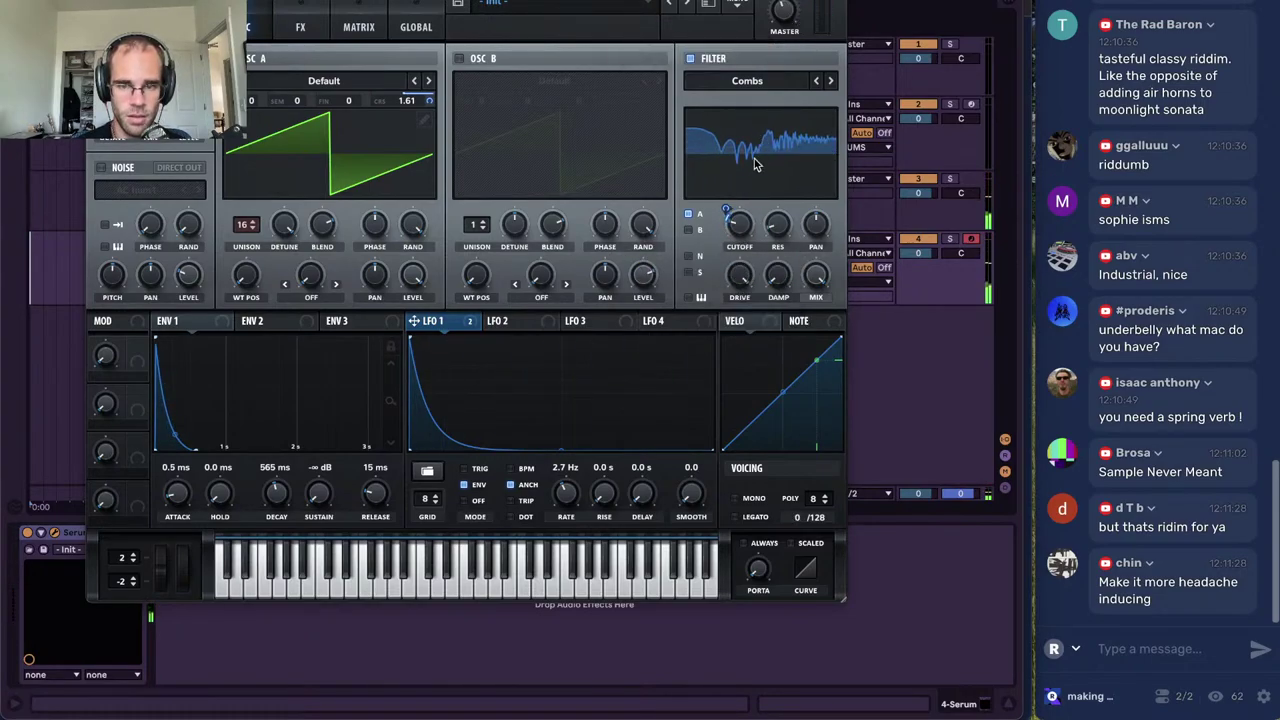
left_click_drag(268, 499, 269, 507)
left_click_drag(173, 437, 177, 415)
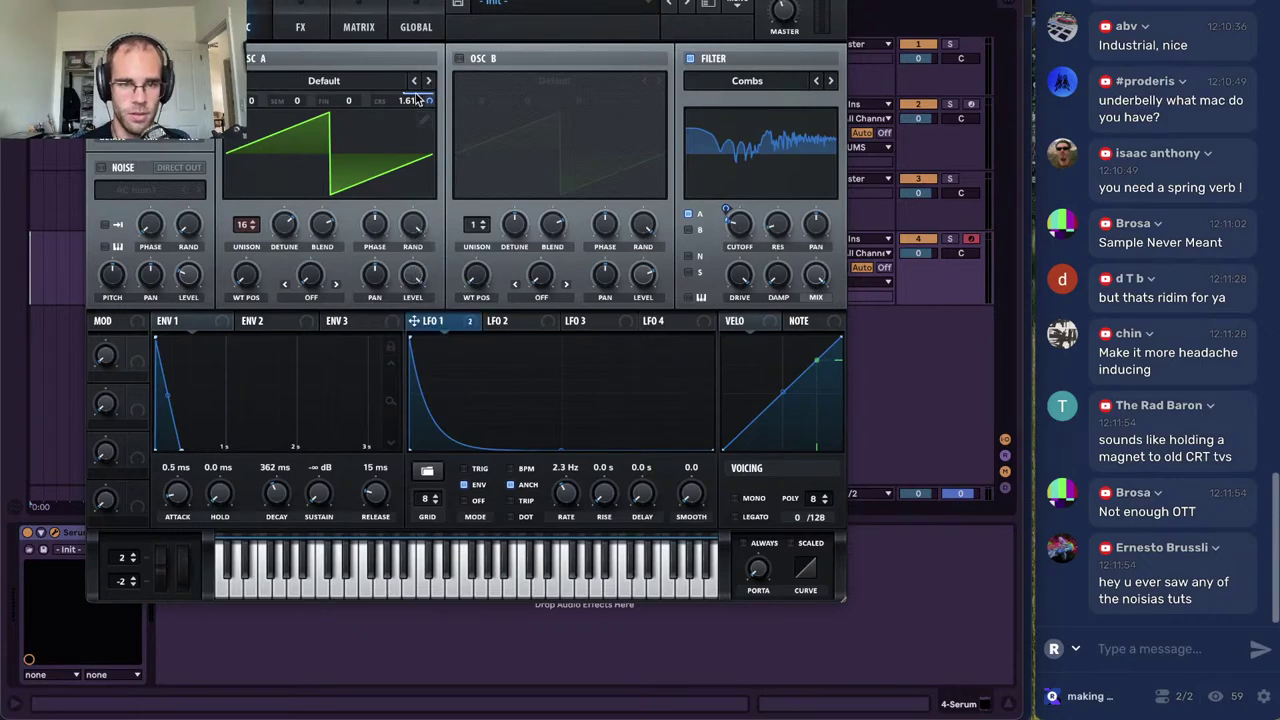
mouse_move(416, 101)
left_mouse_down()
mouse_move(424, 84)
mouse_move(432, 102)
left_mouse_up()
Add a filter effect above the chorus in the effects rack and set its type to Reverb
left_click(300, 27)
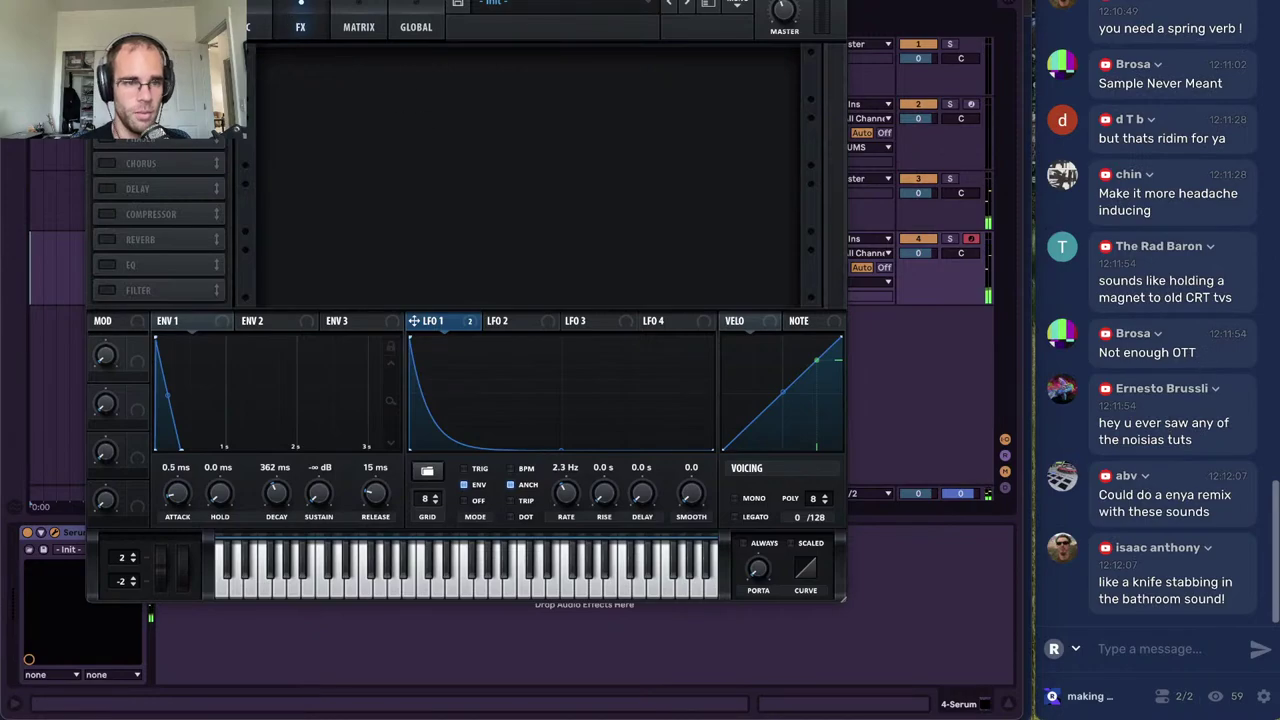
left_click(111, 288)
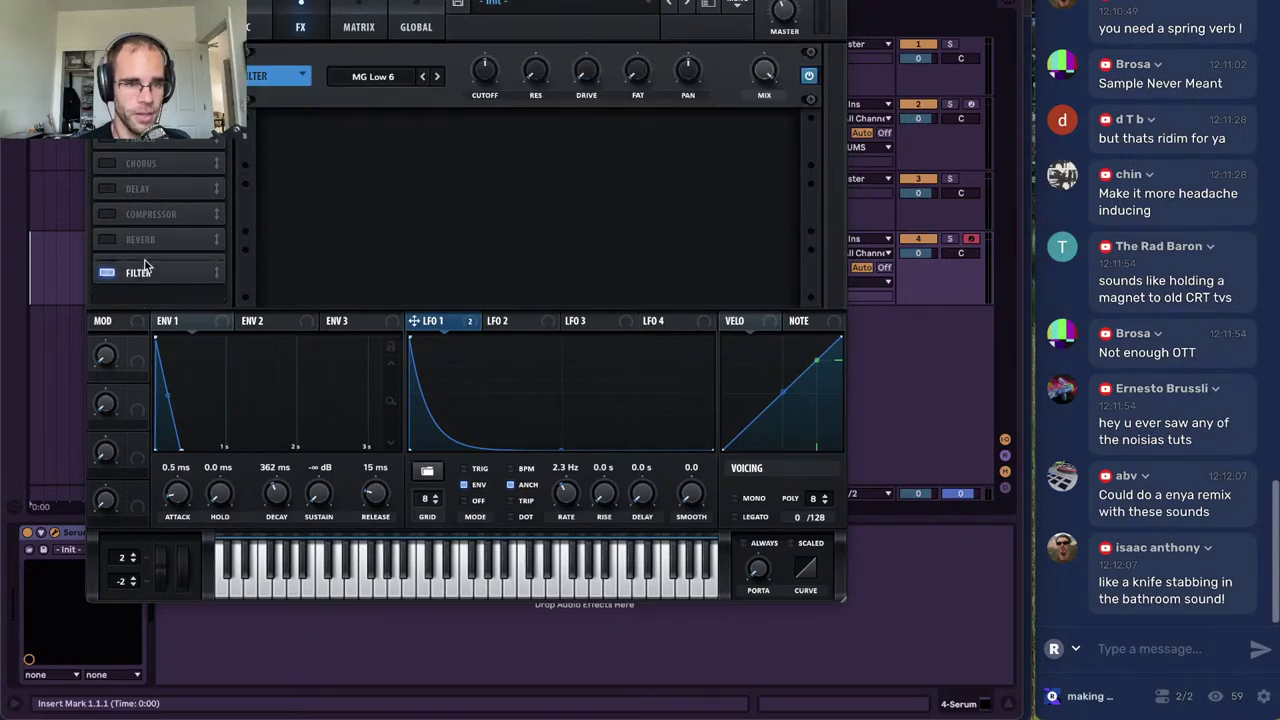
left_click(365, 77)
mouse_move(384, 154)
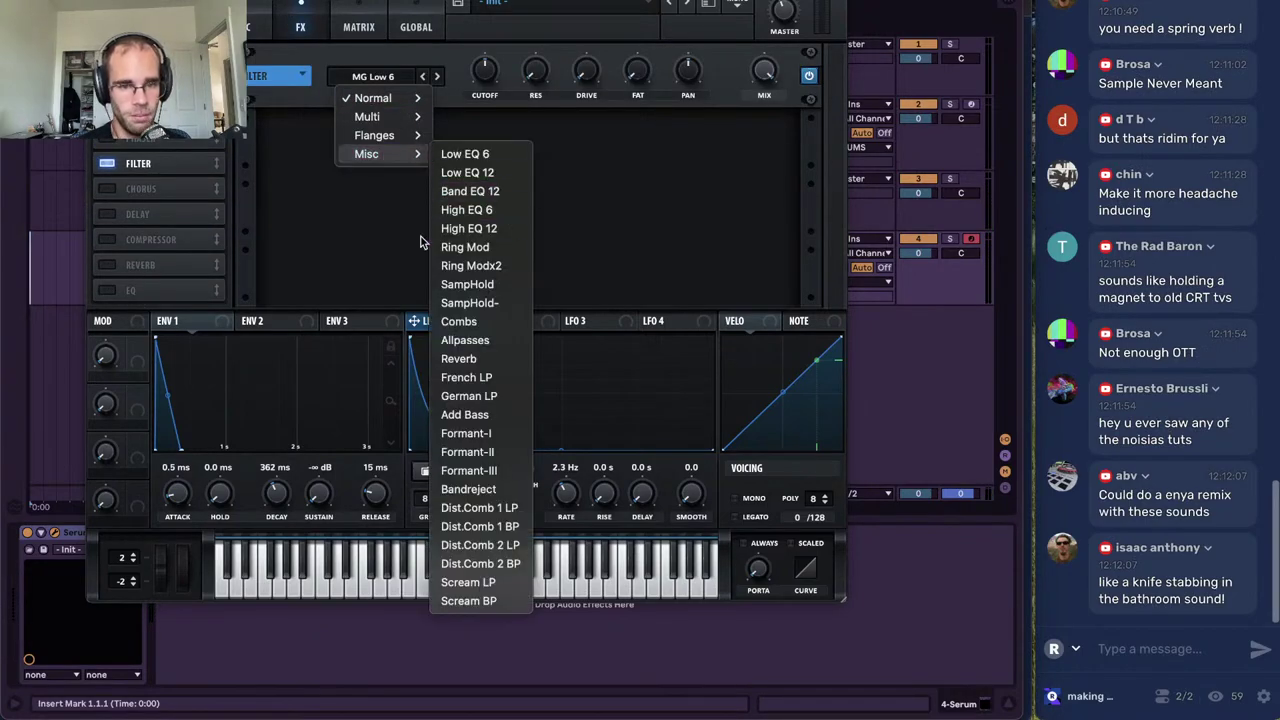
left_click(474, 360)
Lower the filter effect's cutoff to about 30 Hz and adjust its drive and resonance
mouse_move(485, 70)
left_mouse_down()
mouse_move(480, 114)
mouse_move(503, 43)
mouse_move(494, 68)
left_mouse_up()
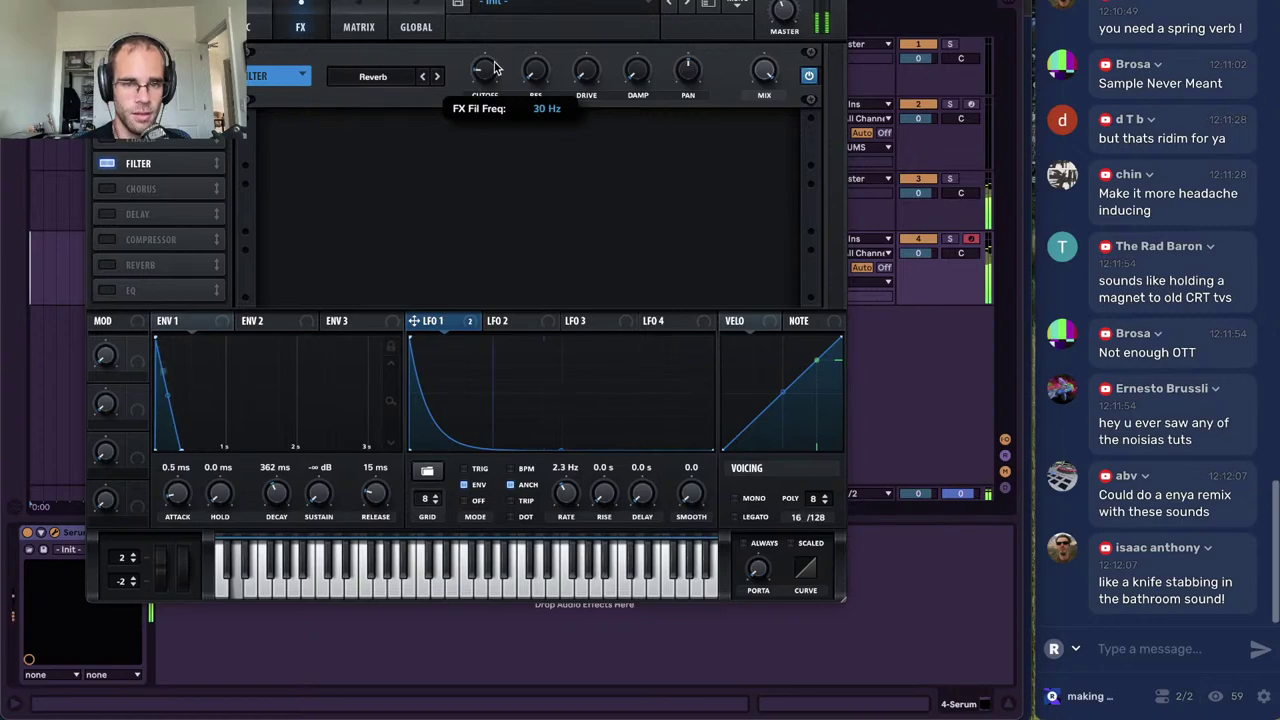
left_click_drag(586, 70, 587, 28)
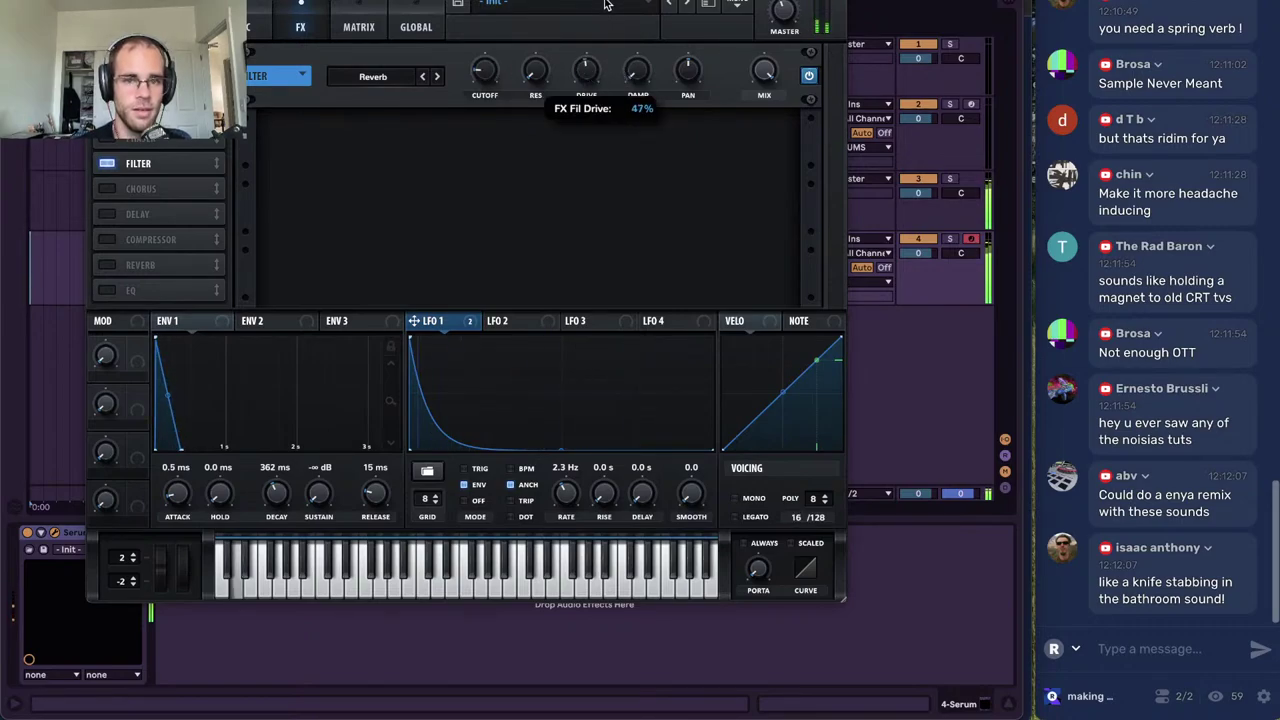
mouse_move(539, 80)
left_click_drag(539, 80, 585, 68)
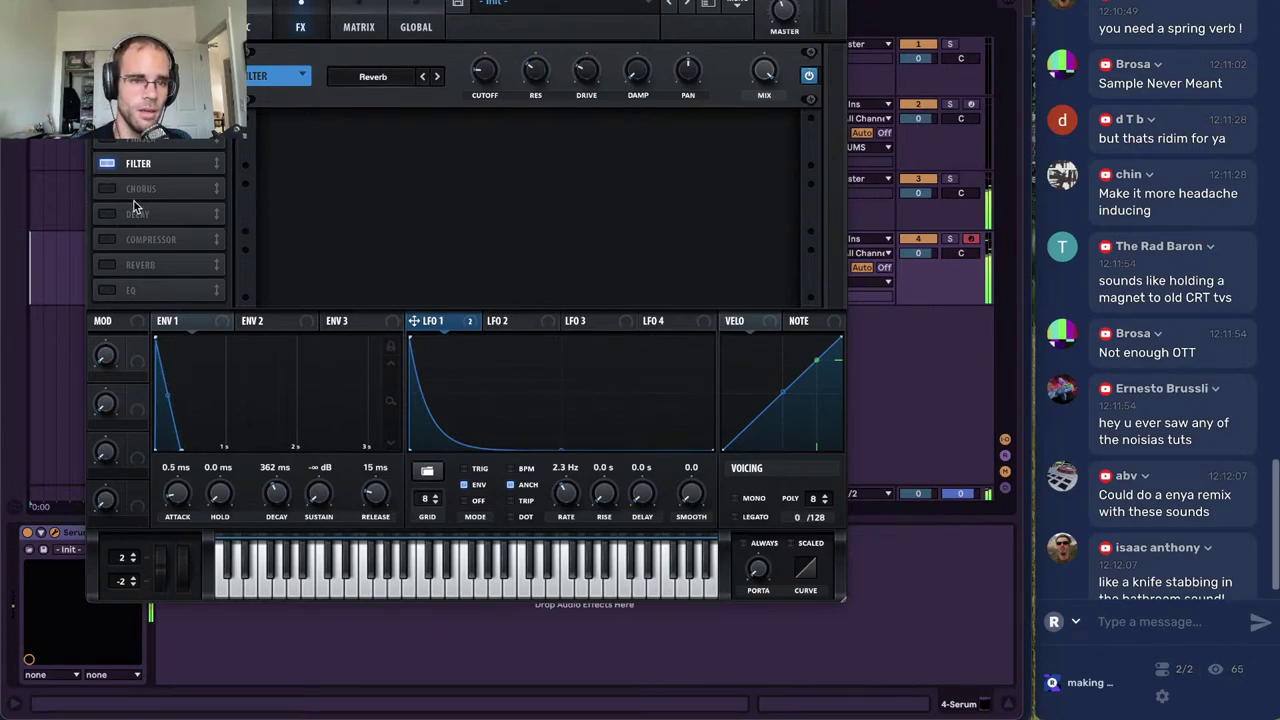
Enable the compressor effect in multiband mode and raise its gain
left_click(107, 239)
left_click(601, 161)
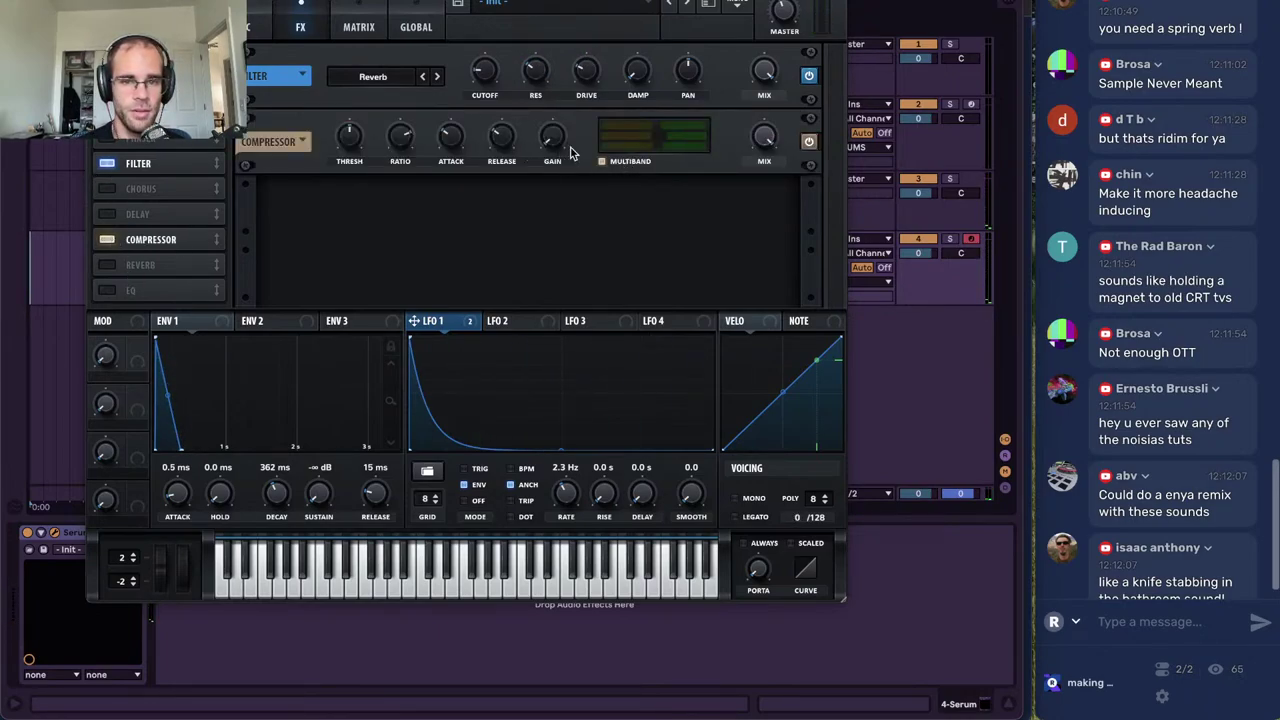
left_click_drag(540, 133, 551, 115)
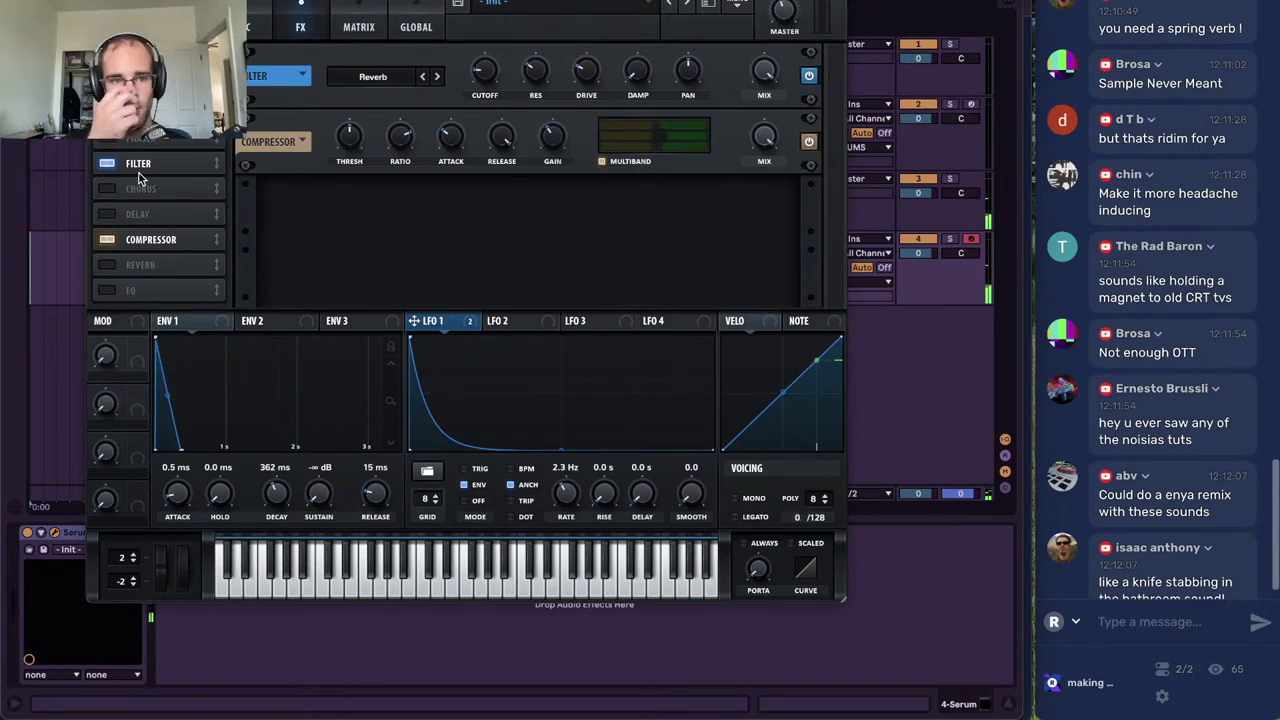
Enable the reverb effect, place it ahead of the filter in the chain and raise its mix
left_click(138, 270)
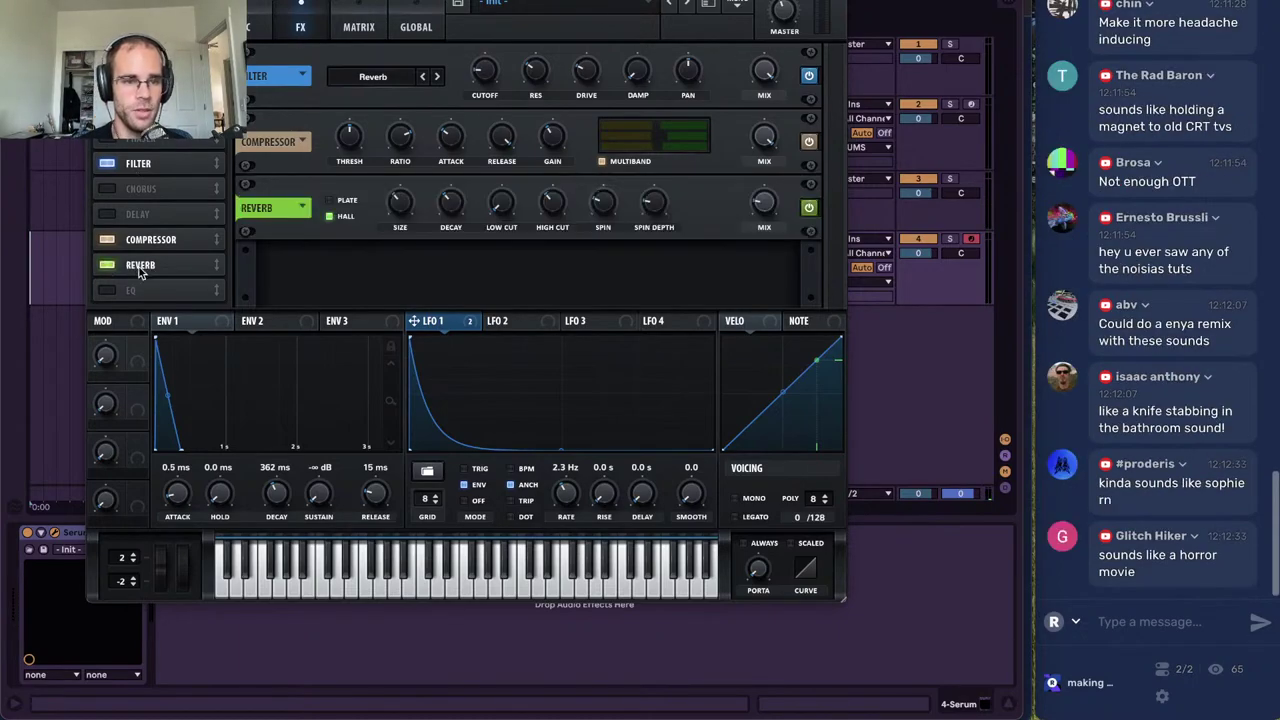
left_click_drag(139, 267, 140, 155)
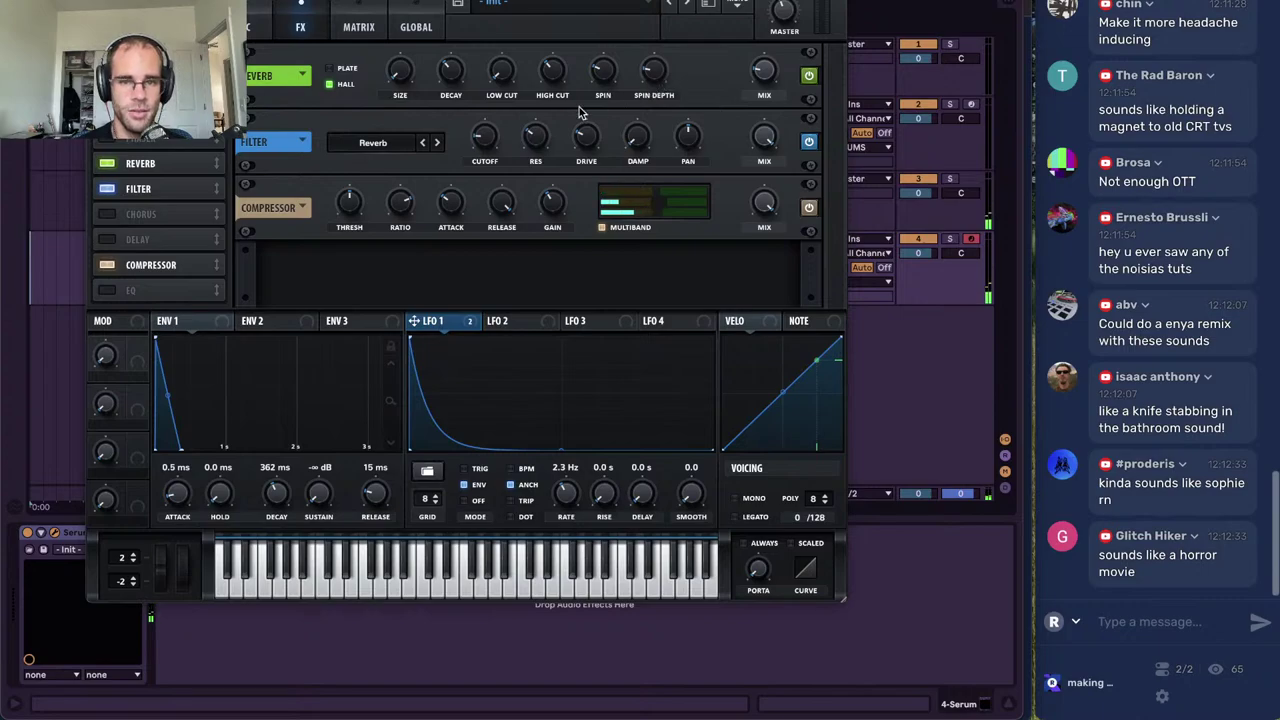
left_click_drag(767, 76, 769, 83)
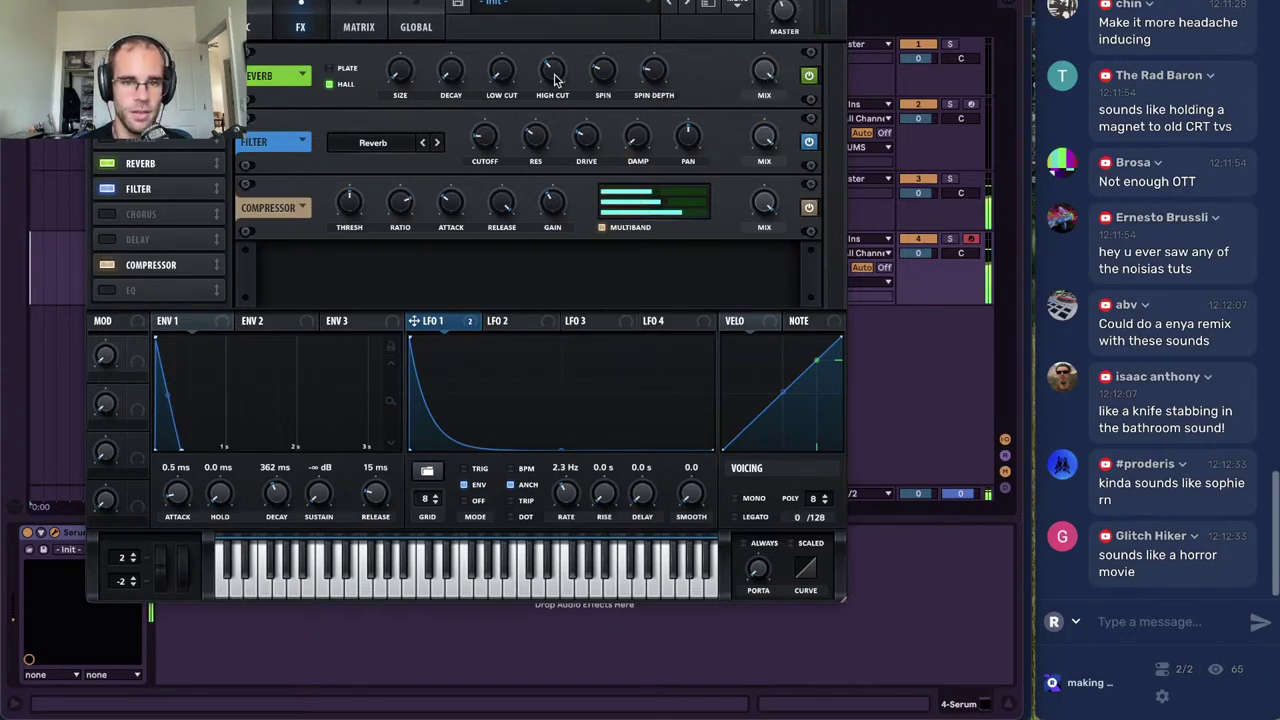
Switch the reverb effect to Plate, increase its width and try out different high cut amounts
left_click(340, 68)
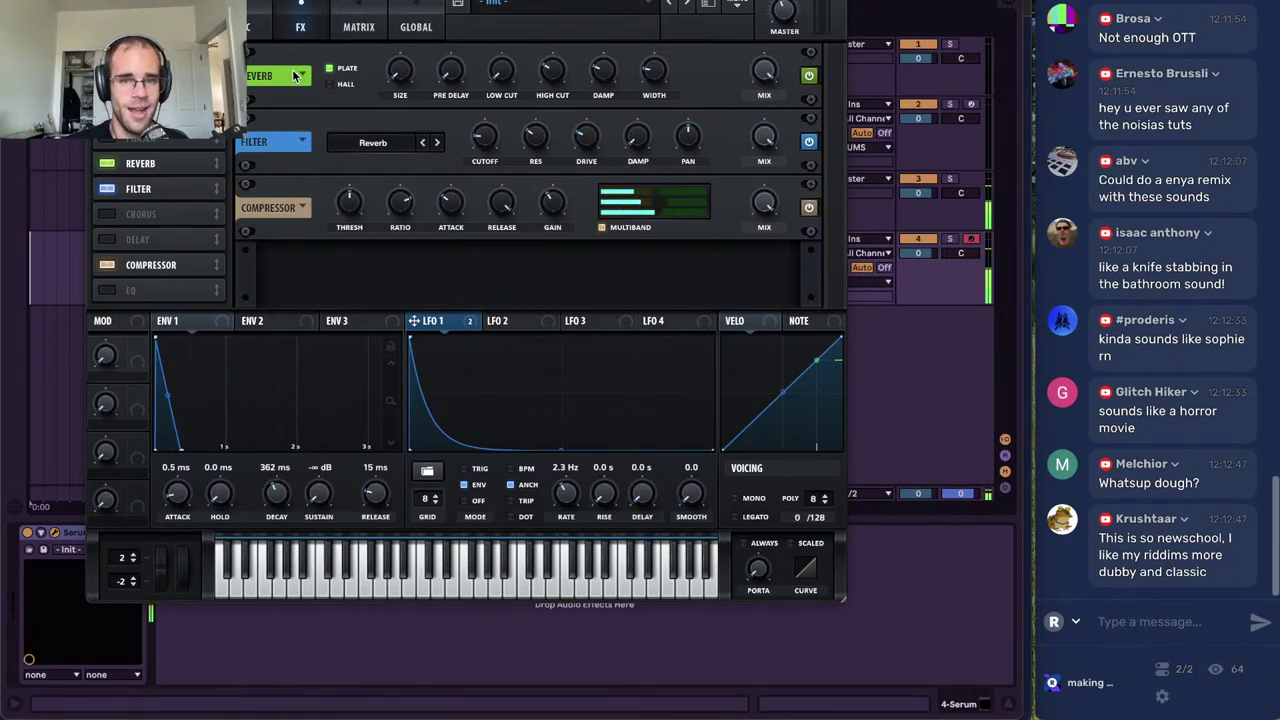
left_click(810, 78)
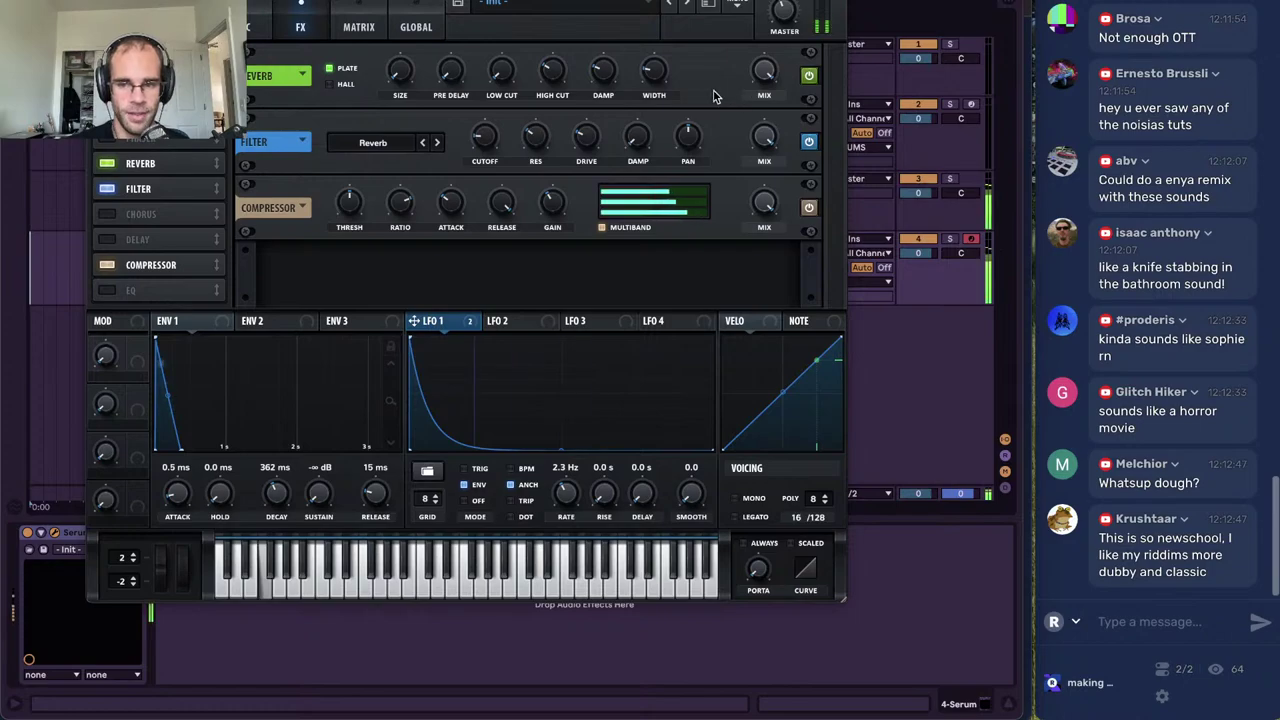
left_click_drag(659, 75, 698, 58)
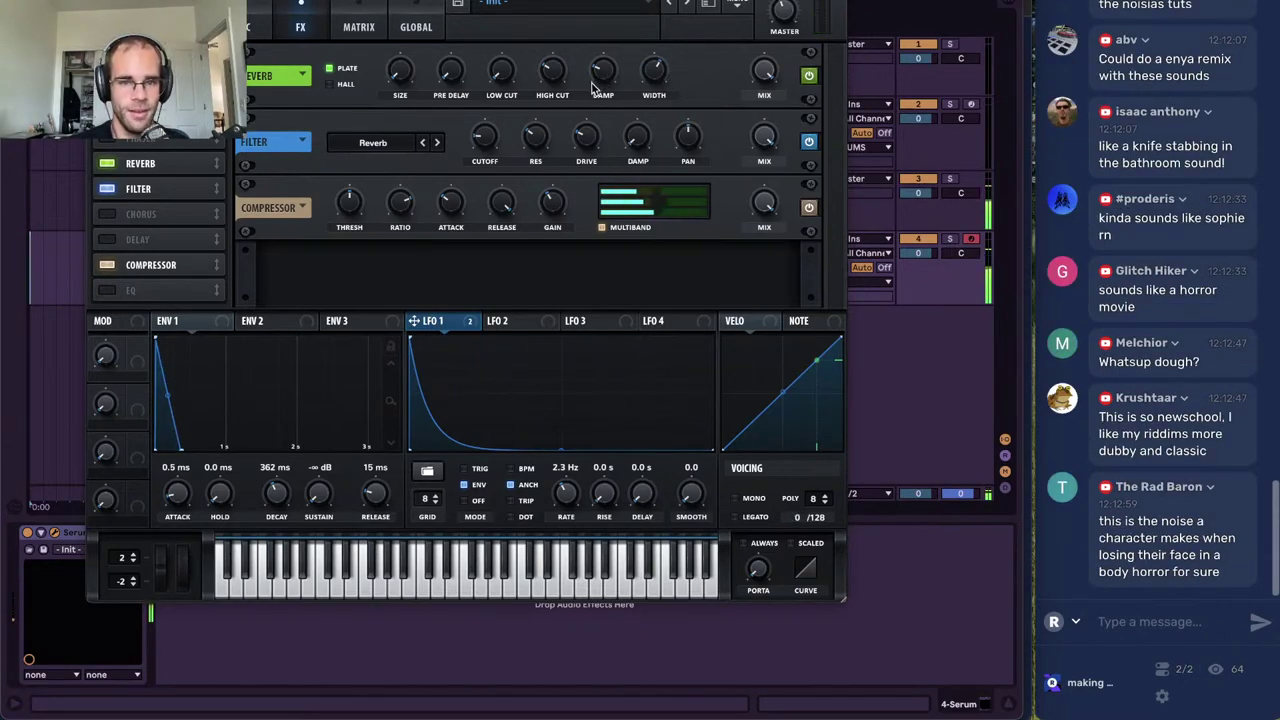
left_click_drag(553, 68, 569, 33)
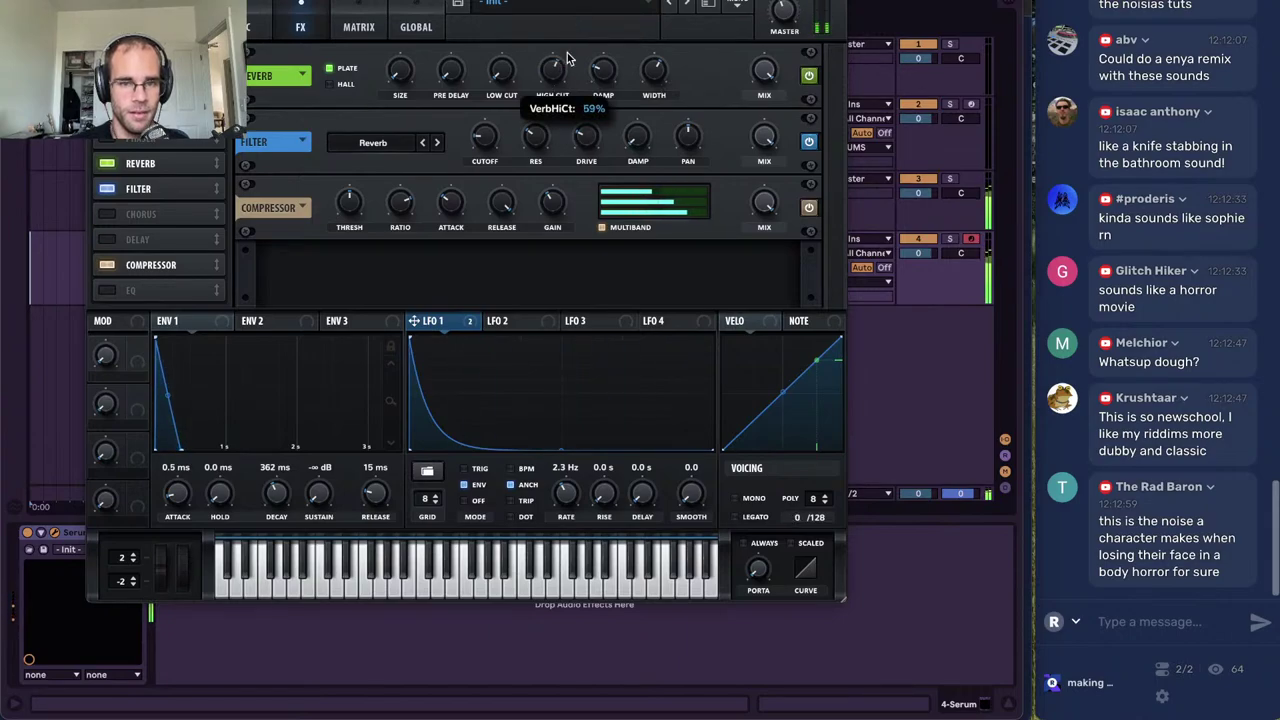
left_click_drag(561, 80, 562, 82)
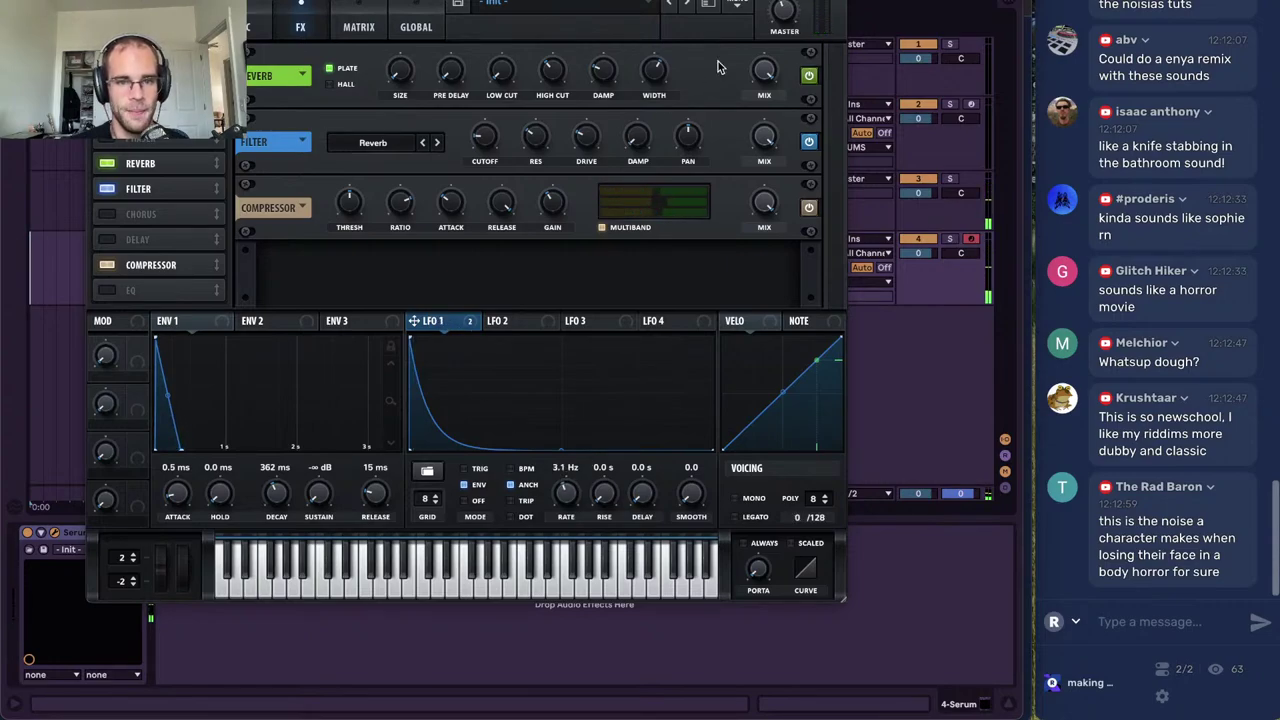
Move the compressor directly after the filter in Serum's effects chain and close the synth window
left_click_drag(150, 265, 163, 218)
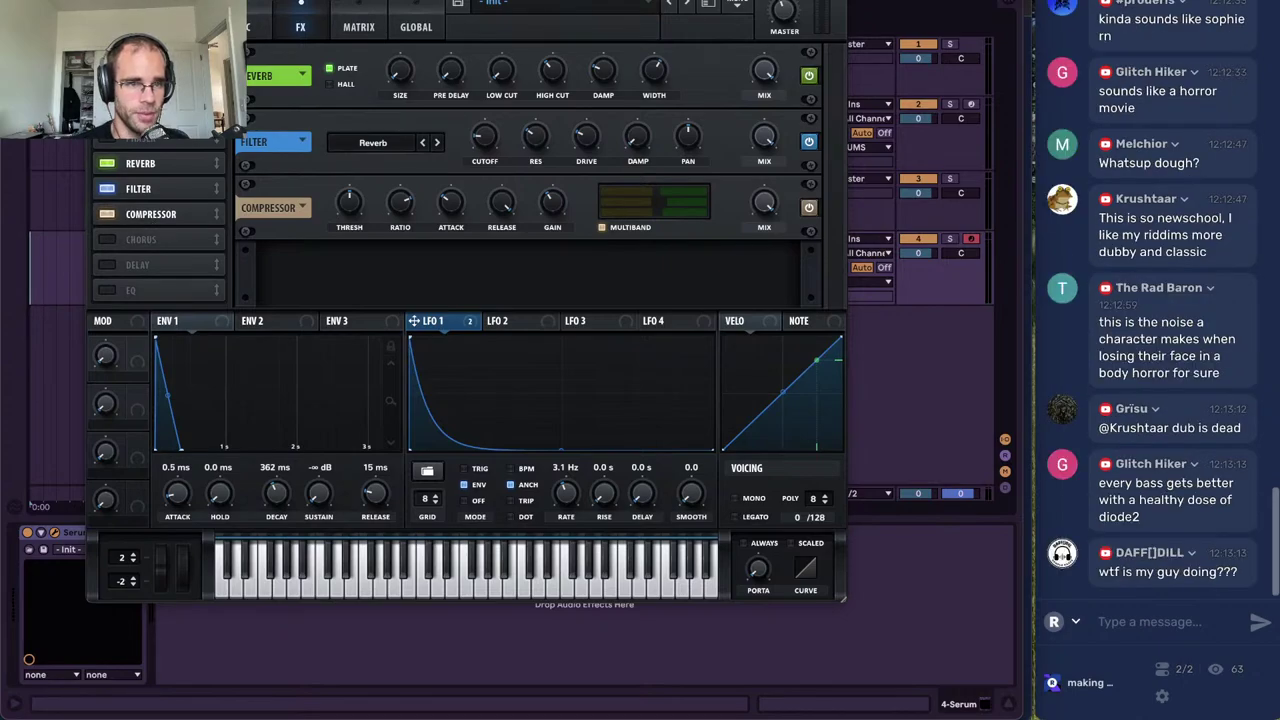
left_click(54, 533)
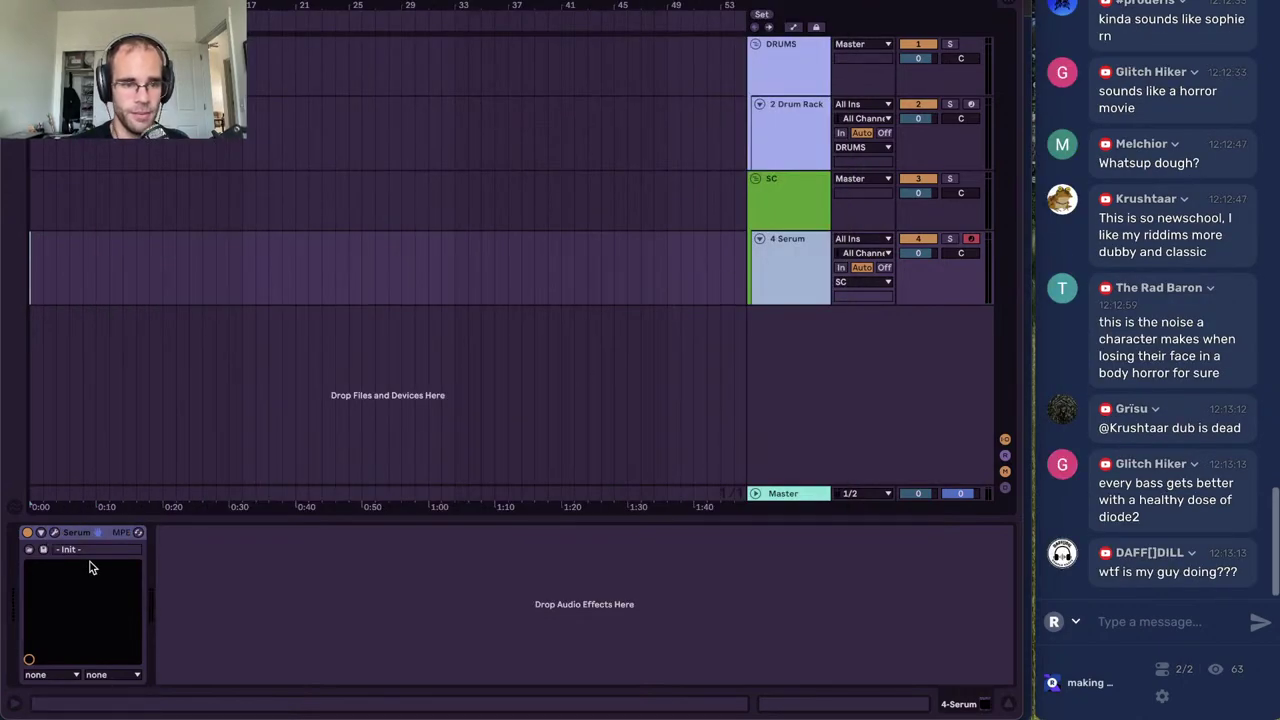
Add a MIDI track below the Serum track, armed for recording, and save the Live Set
key("ctrl+shift+t")
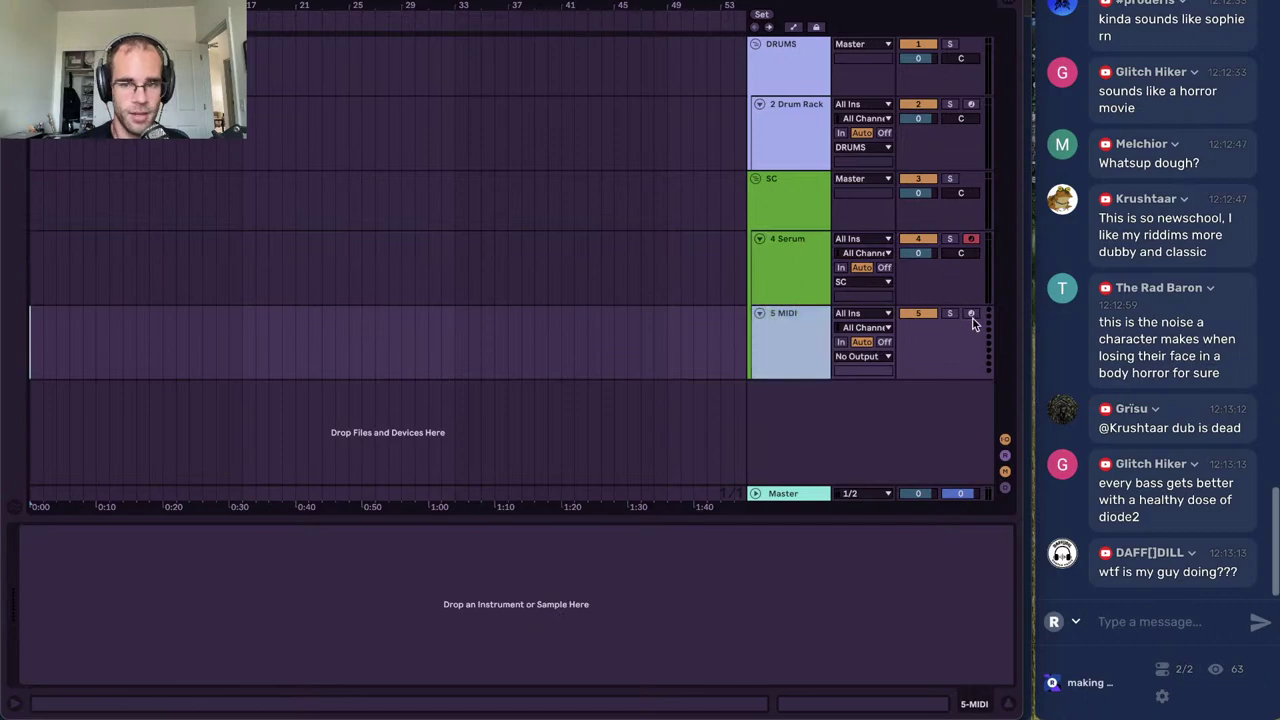
left_click(971, 314)
key("ctrl+alt+b")
key("ctrl+s")
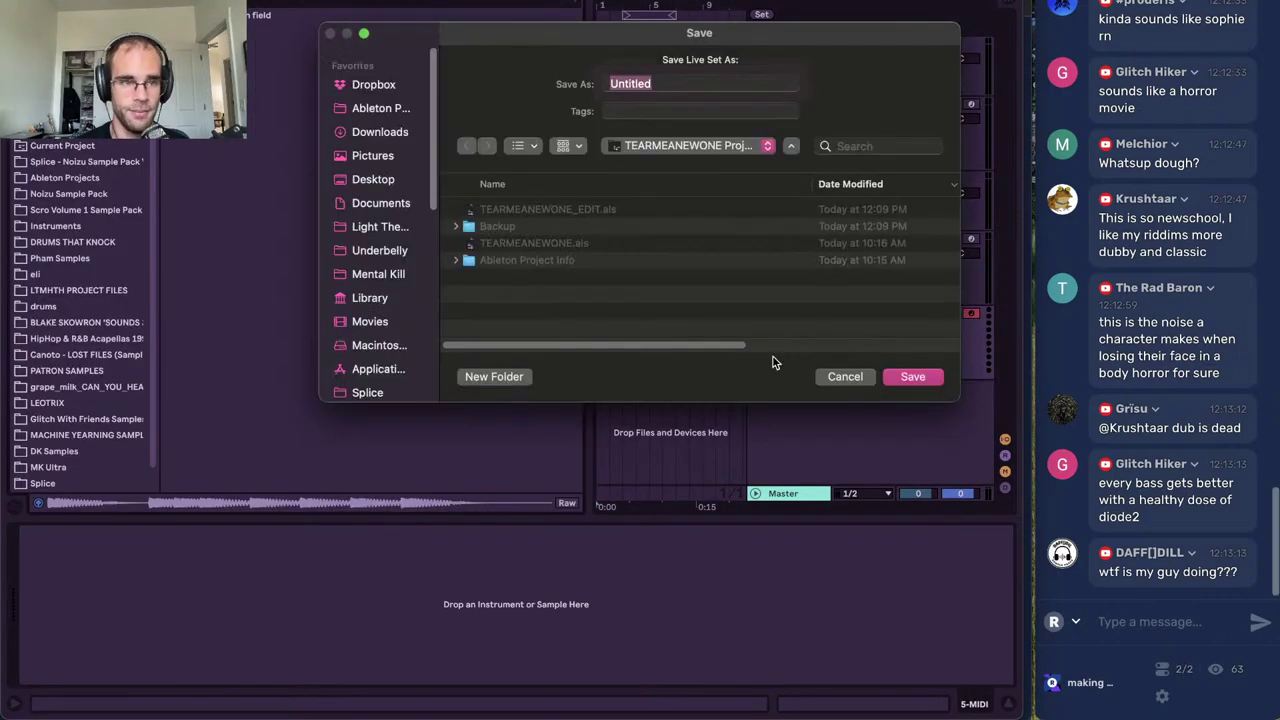
left_click(908, 372)
Search the browser for "serum" and load the Serum instrument onto the new MIDI track
left_click(798, 337)
key("ctrl+f")
type("serum")
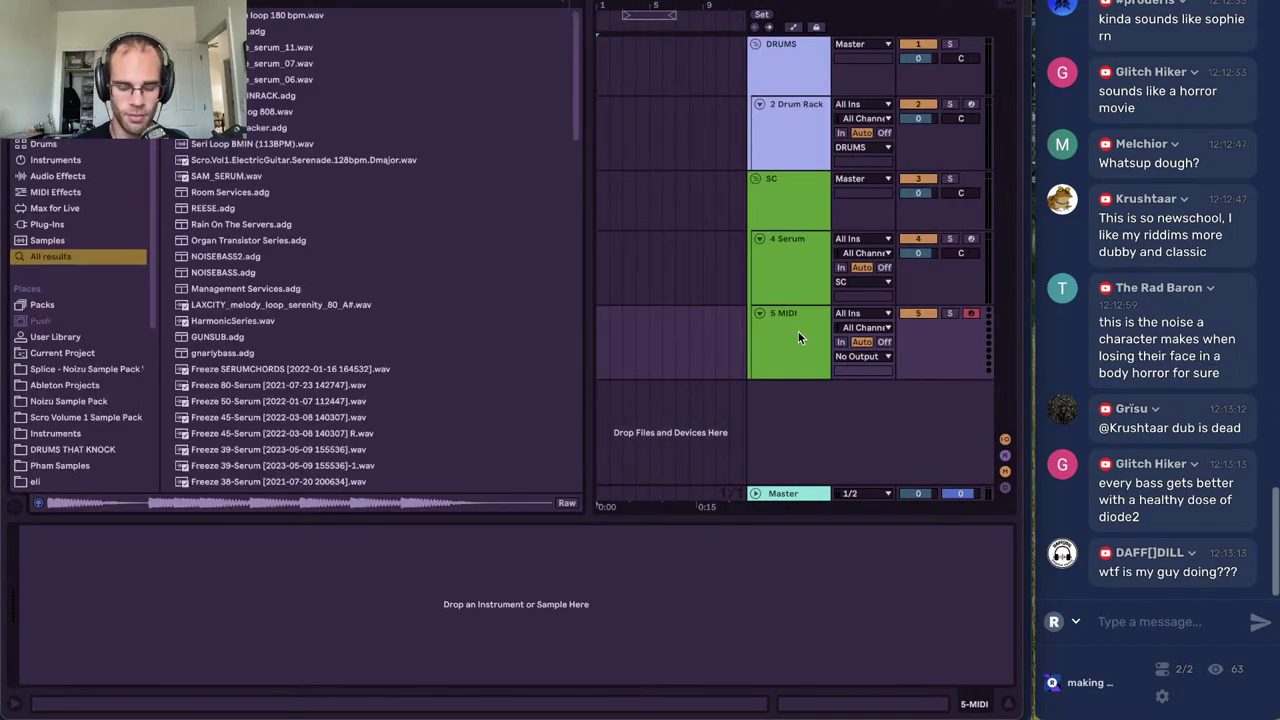
scroll(310, 369, "down", 20)
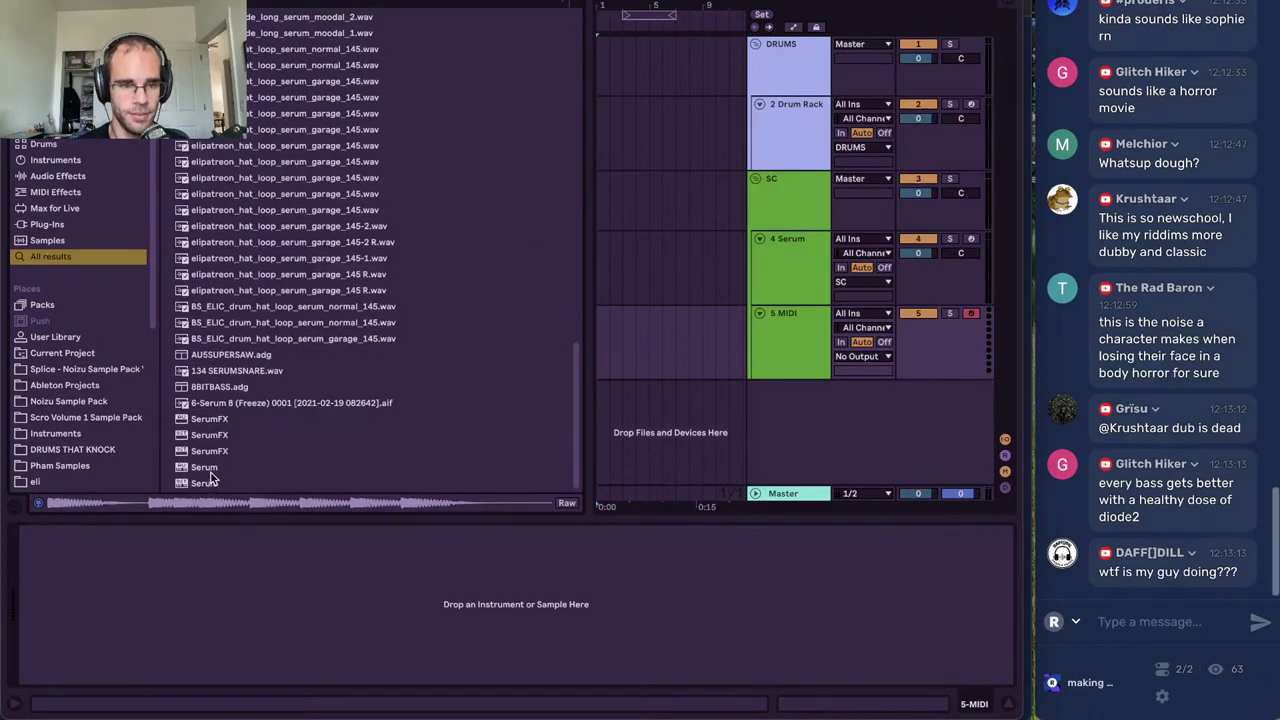
double_click(218, 467)
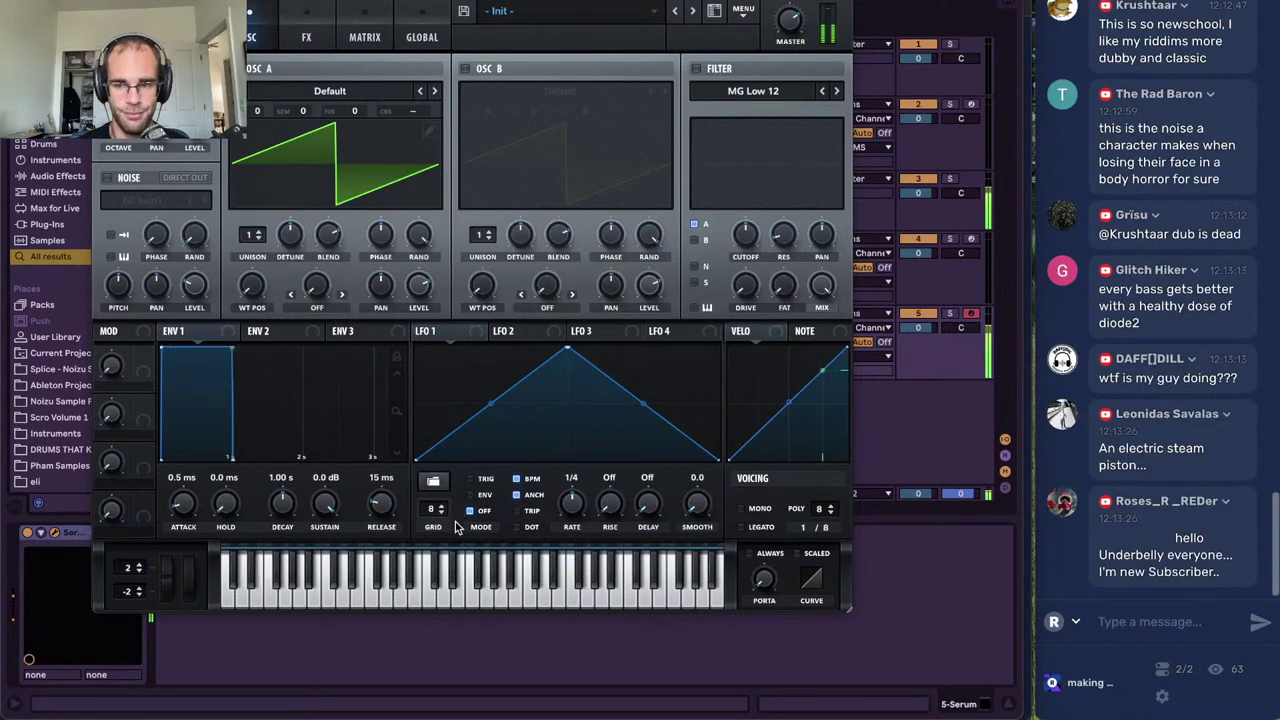
Hide the browser and shift the computer keyboard's note range down to C0–D1
key("a")
key("ctrl+alt+b")
key("z")
key("z")
key("z")
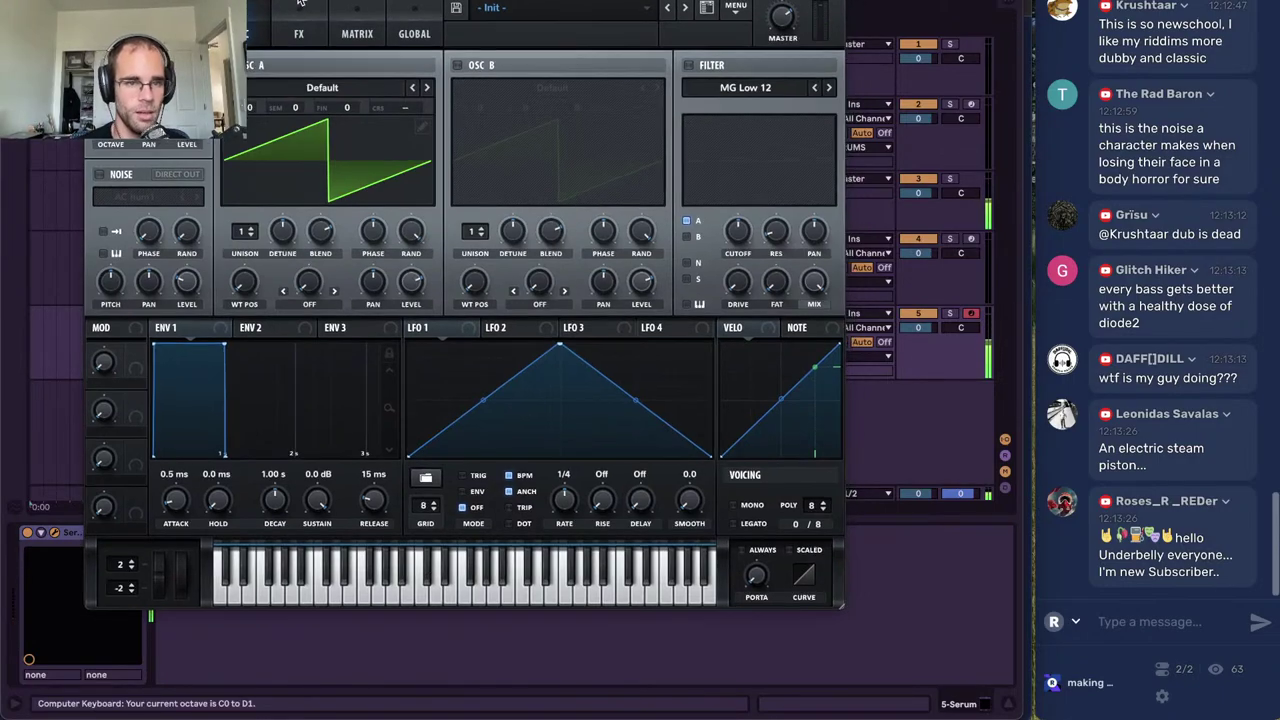
Load the Analog wavetable Basic Shapes into oscillator A and raise the oscillator's level
left_click(310, 90)
mouse_move(318, 109)
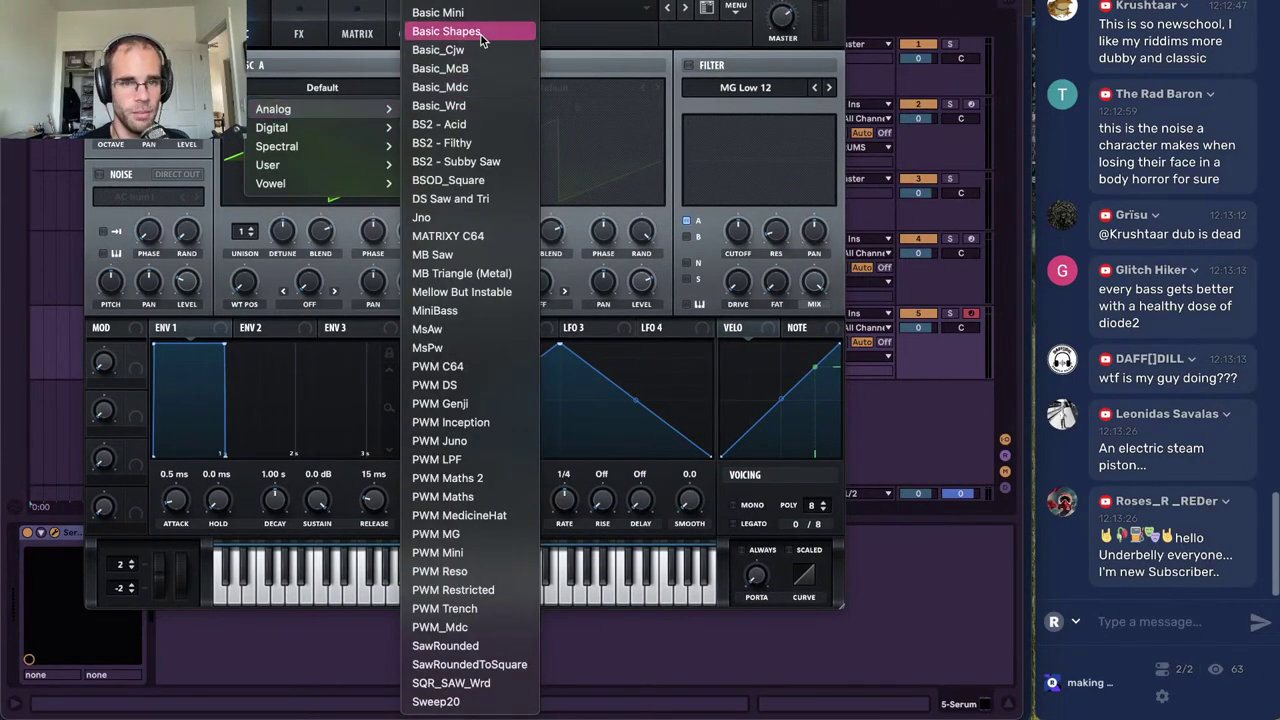
left_click(446, 31)
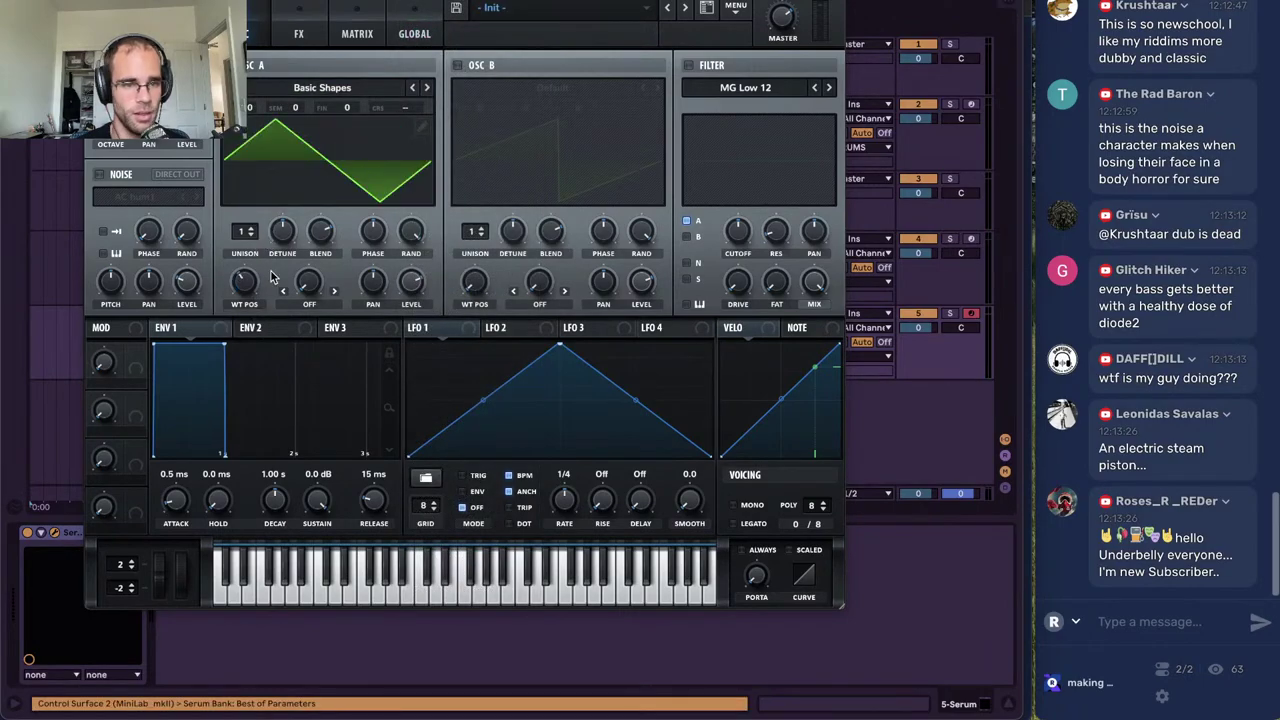
left_click_drag(416, 287, 417, 188)
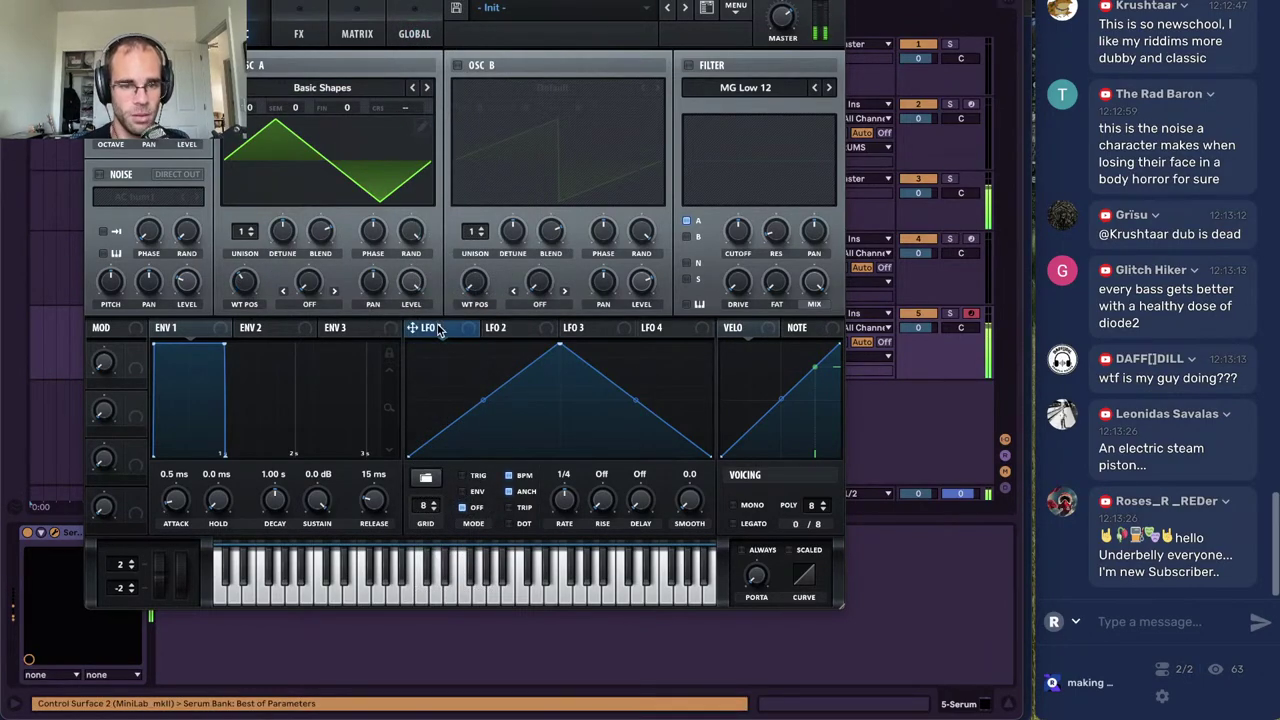
Reshape LFO 1 into a steep decaying curve in envelope mode, with BPM sync off and a rate of 3.9 Hz
left_click_drag(558, 346, 402, 332)
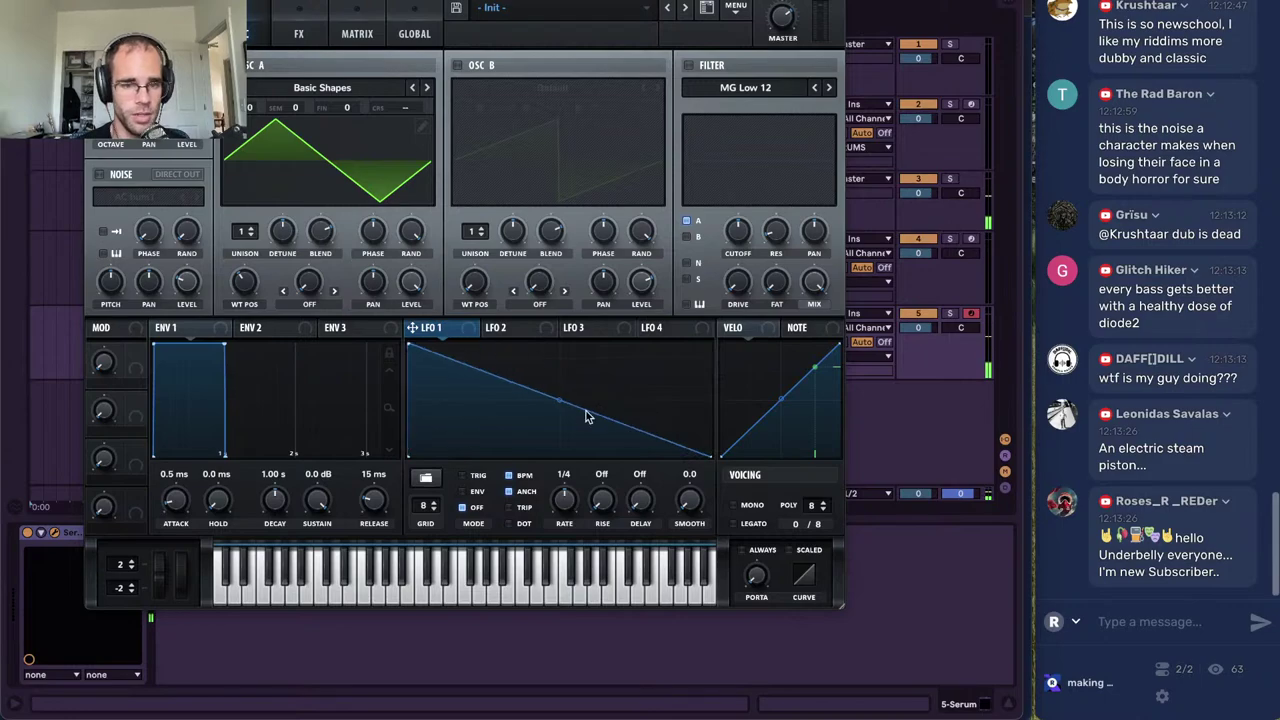
left_click_drag(559, 399, 547, 447)
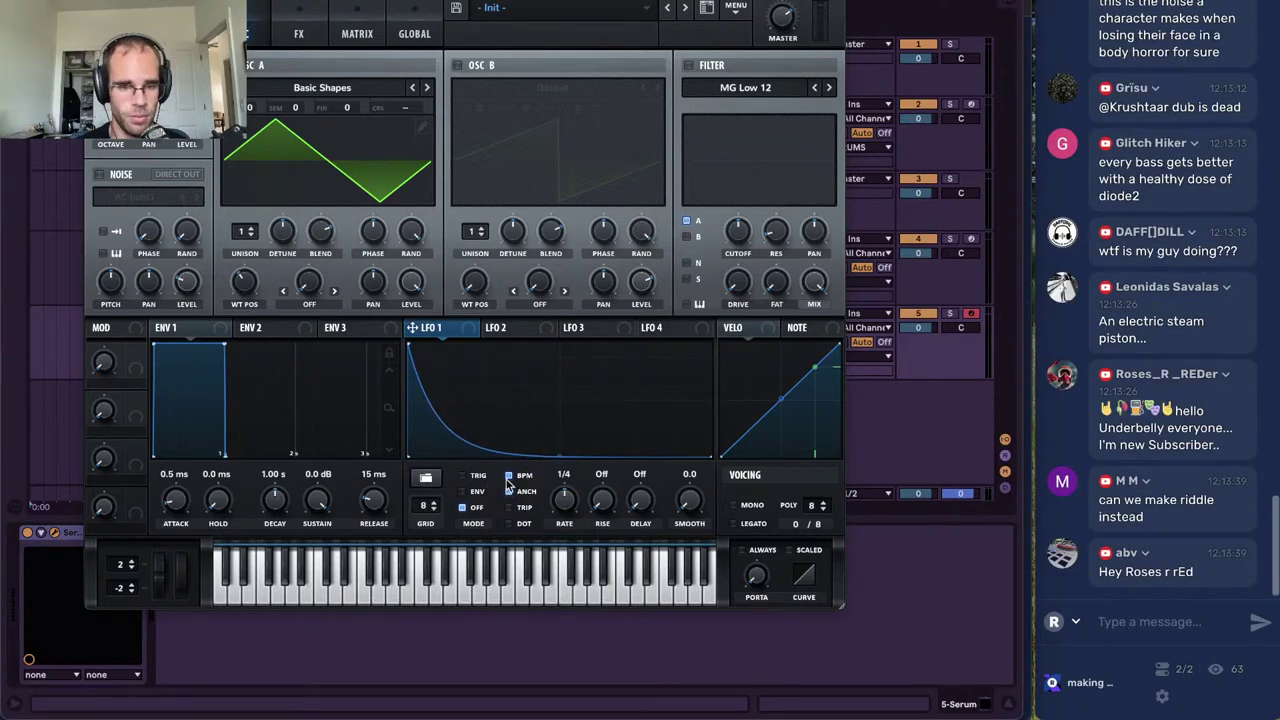
left_click(510, 478)
key("a")
left_click_drag(558, 490, 565, 515)
left_click(463, 492)
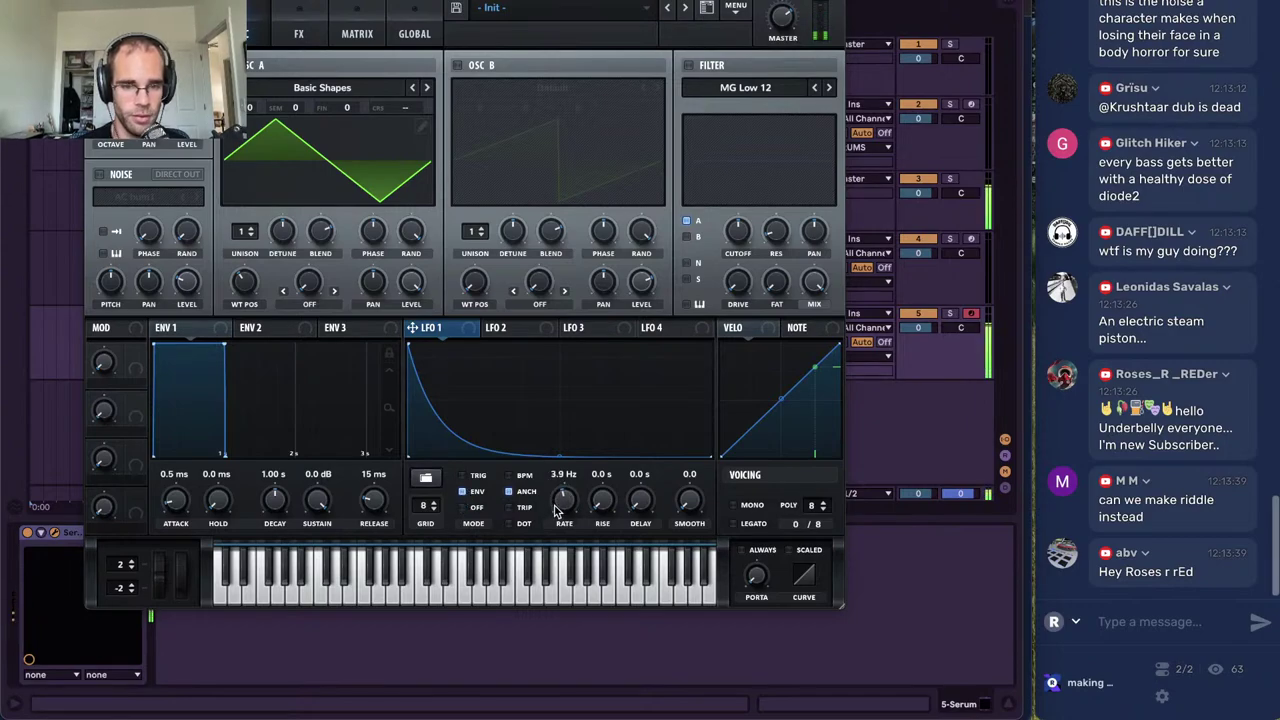
Assign LFO 1 to oscillator A's coarse pitch and lower Env 1's sustain to -∞ dB
left_click_drag(441, 332, 428, 107)
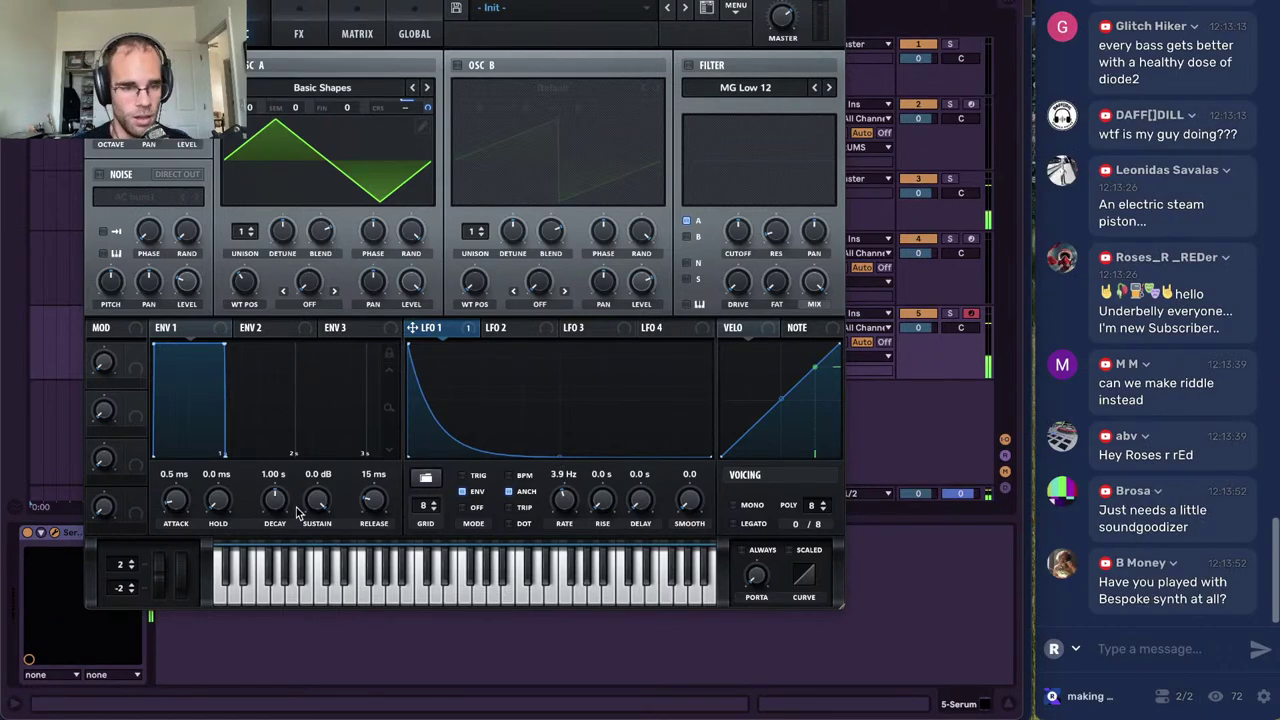
left_click_drag(318, 503, 338, 656)
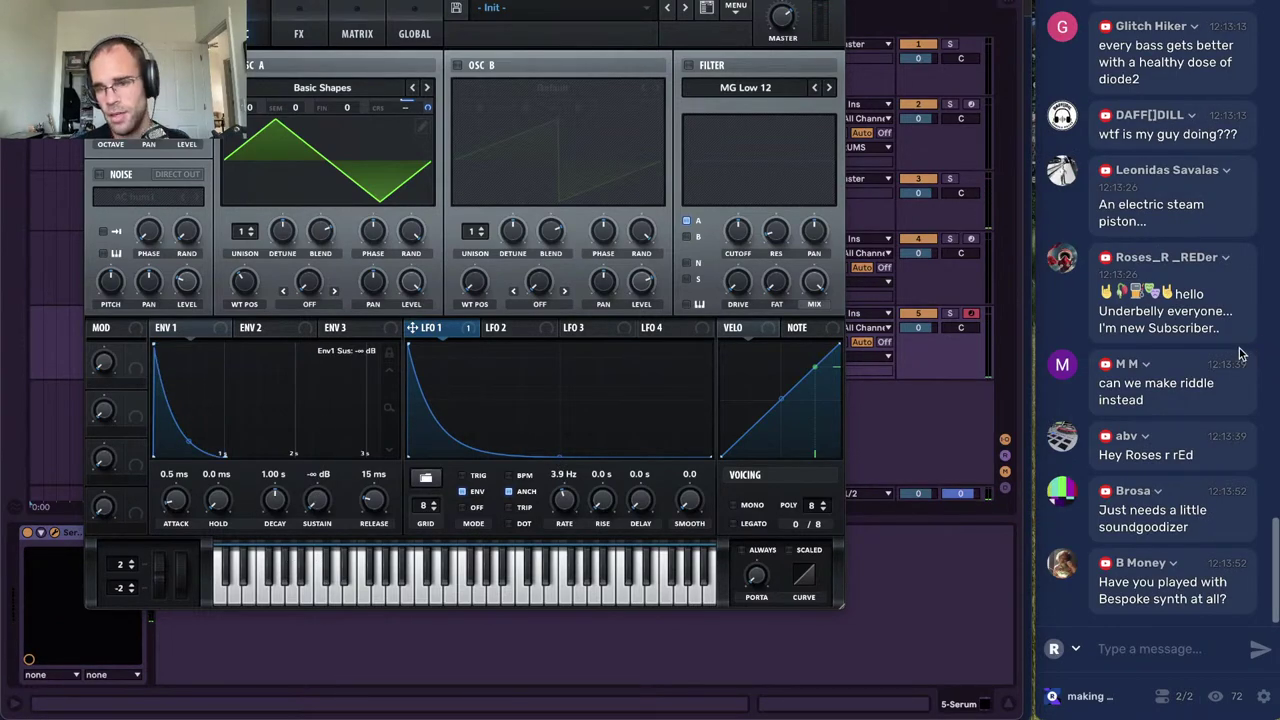
Read through the live chat from its earliest messages to the newest ones
scroll(1190, 345, "up", 10)
scroll(1190, 345, "up", 10)
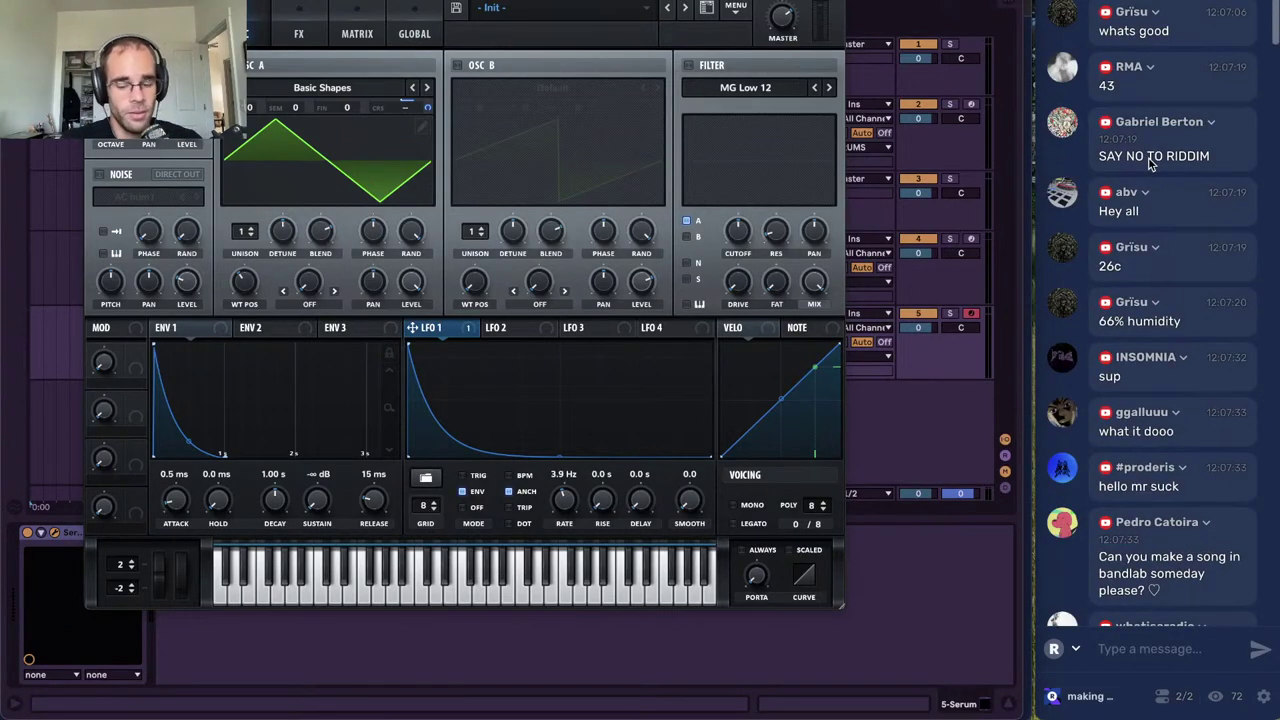
scroll(1152, 172, "down", 3)
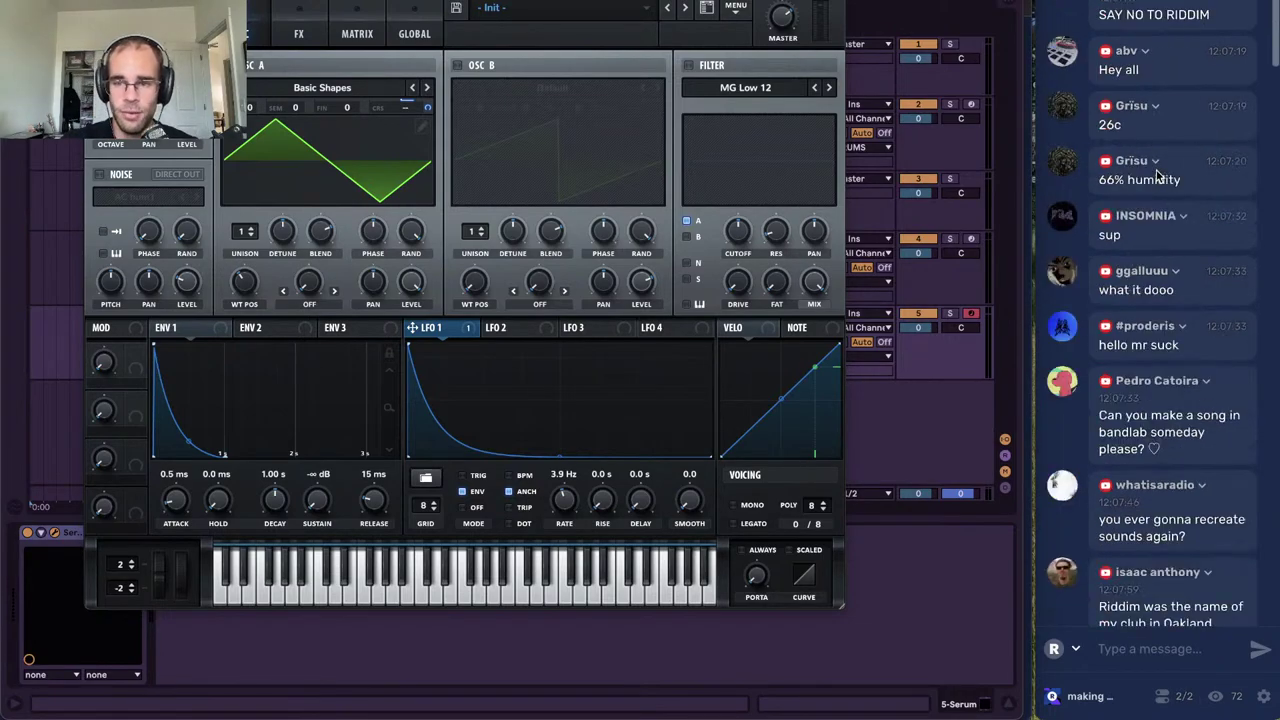
scroll(1199, 179, "down", 3)
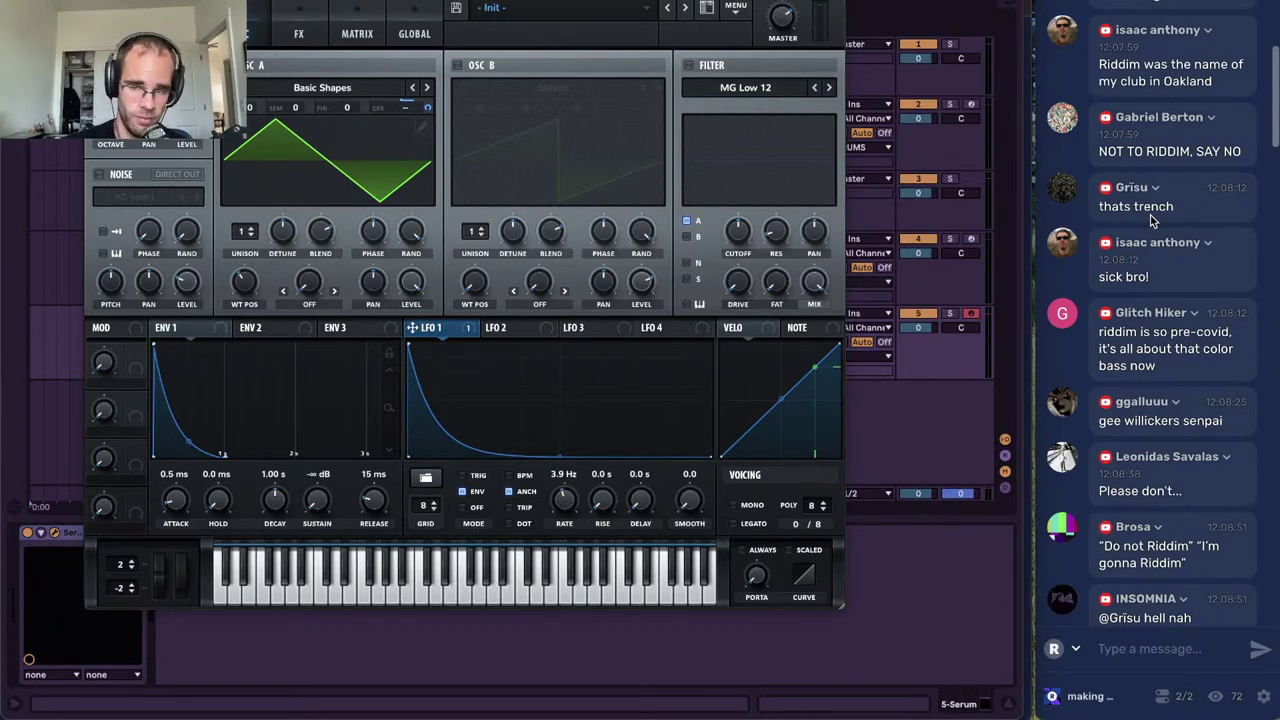
scroll(1190, 280, "down", 5)
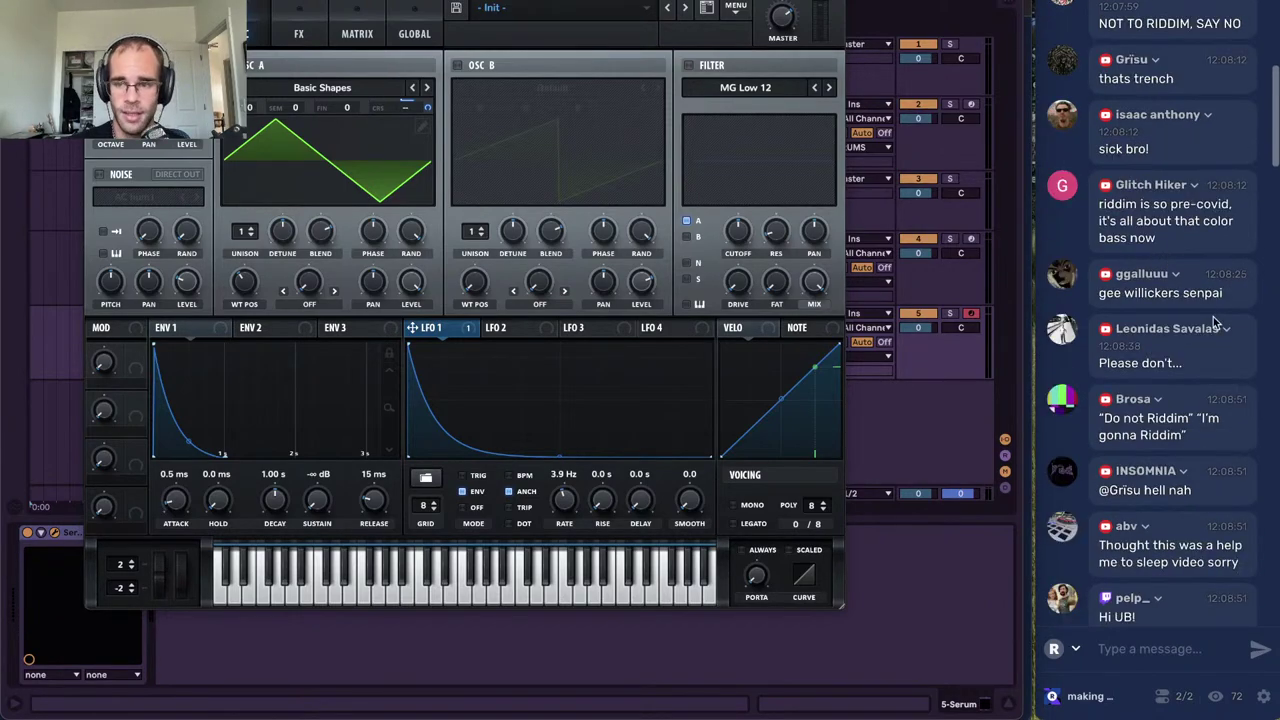
scroll(1213, 327, "down", 8)
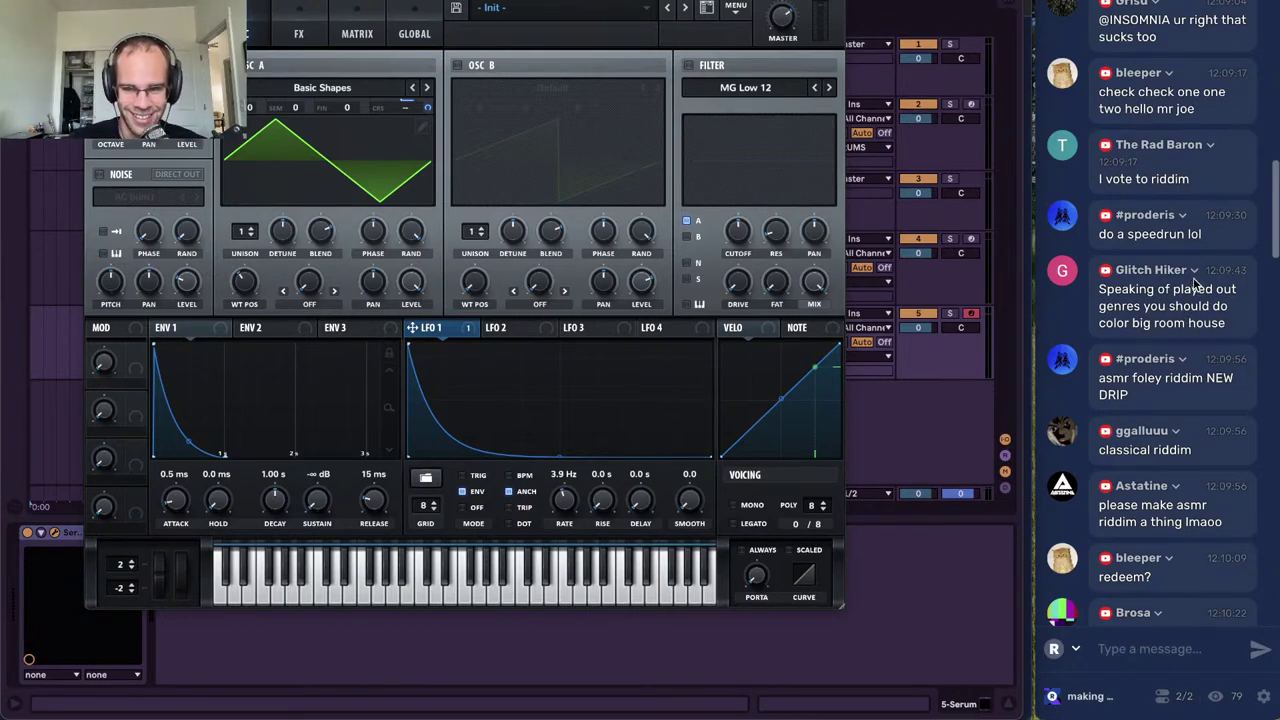
scroll(1200, 300, "down", 4)
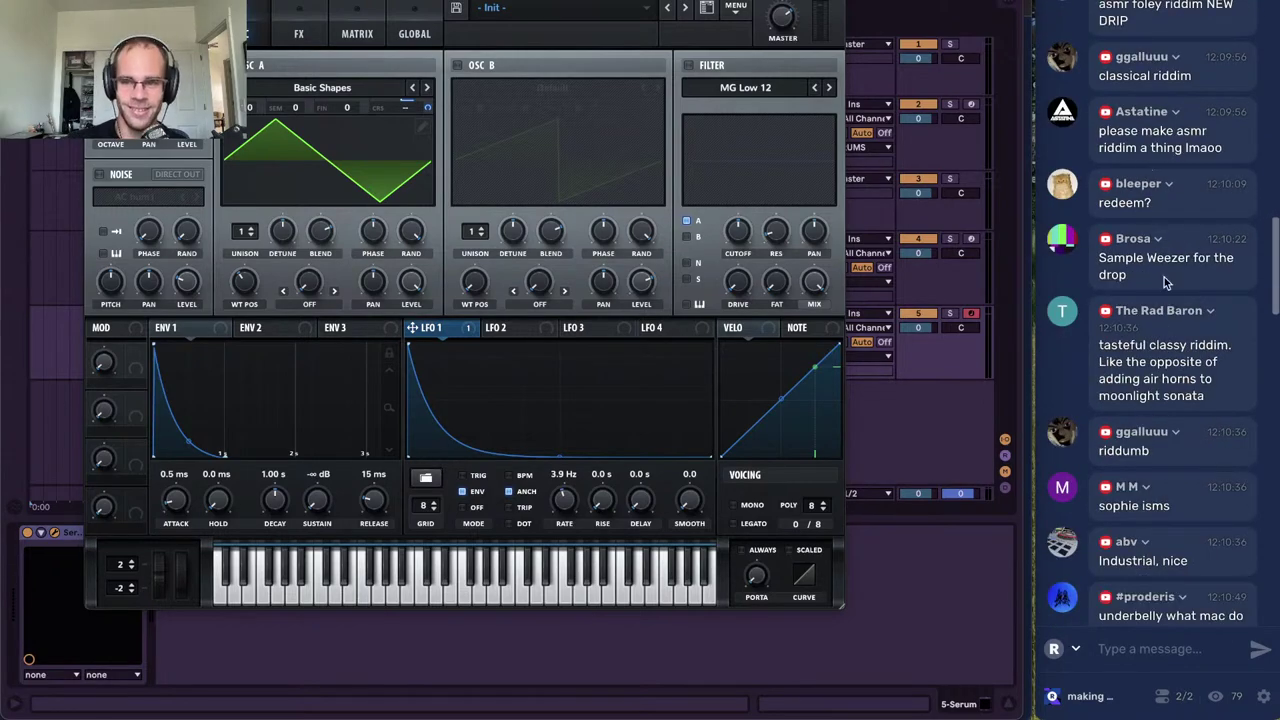
scroll(1187, 308, "down", 2)
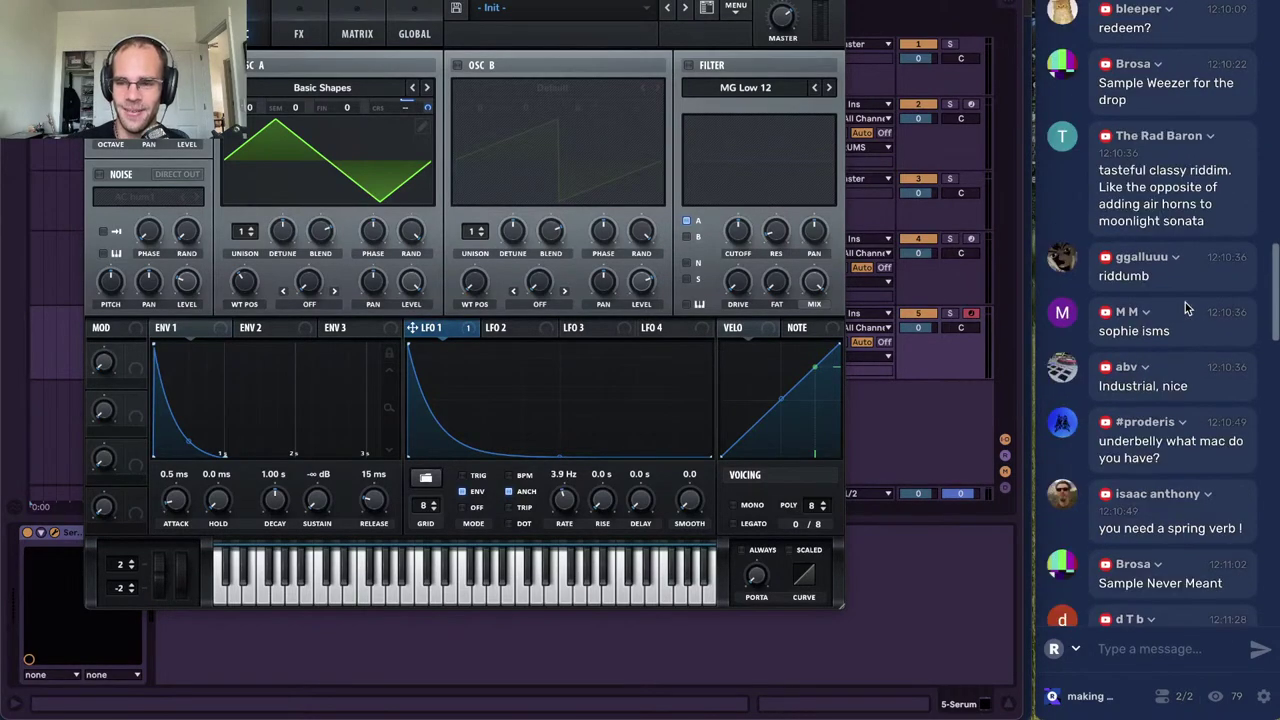
scroll(1190, 315, "down", 1)
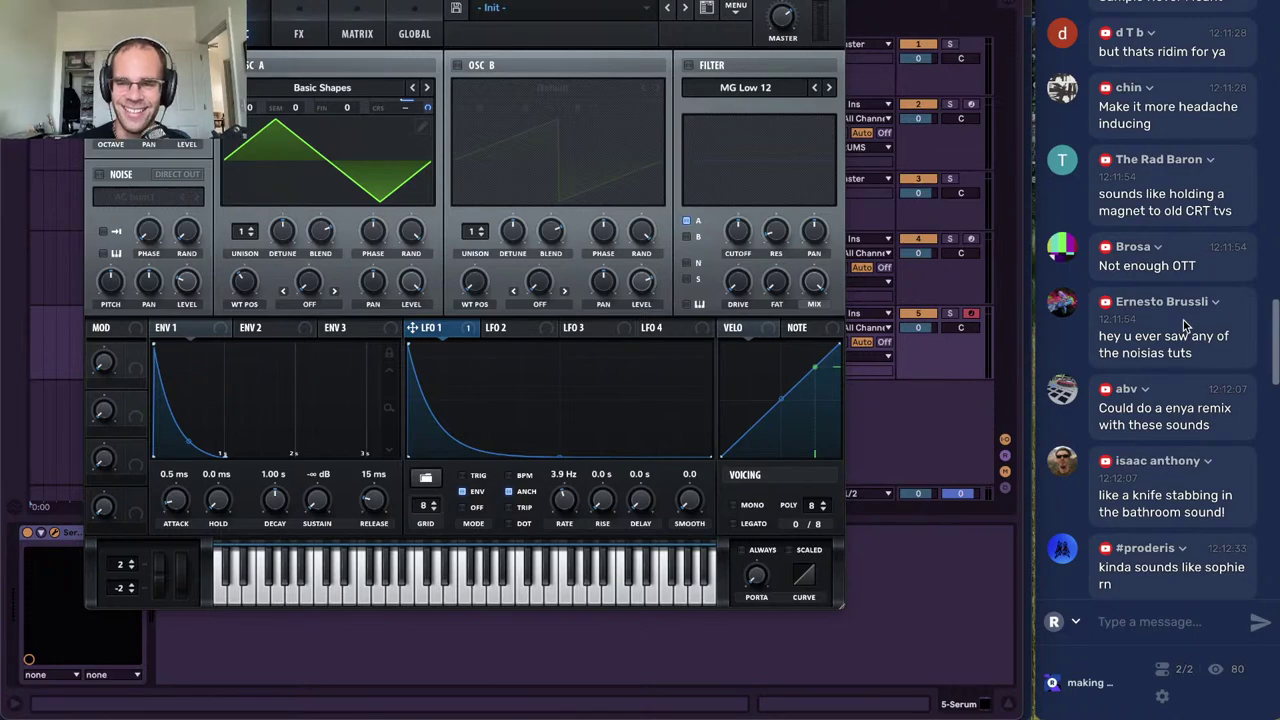
scroll(1179, 341, "down", 3)
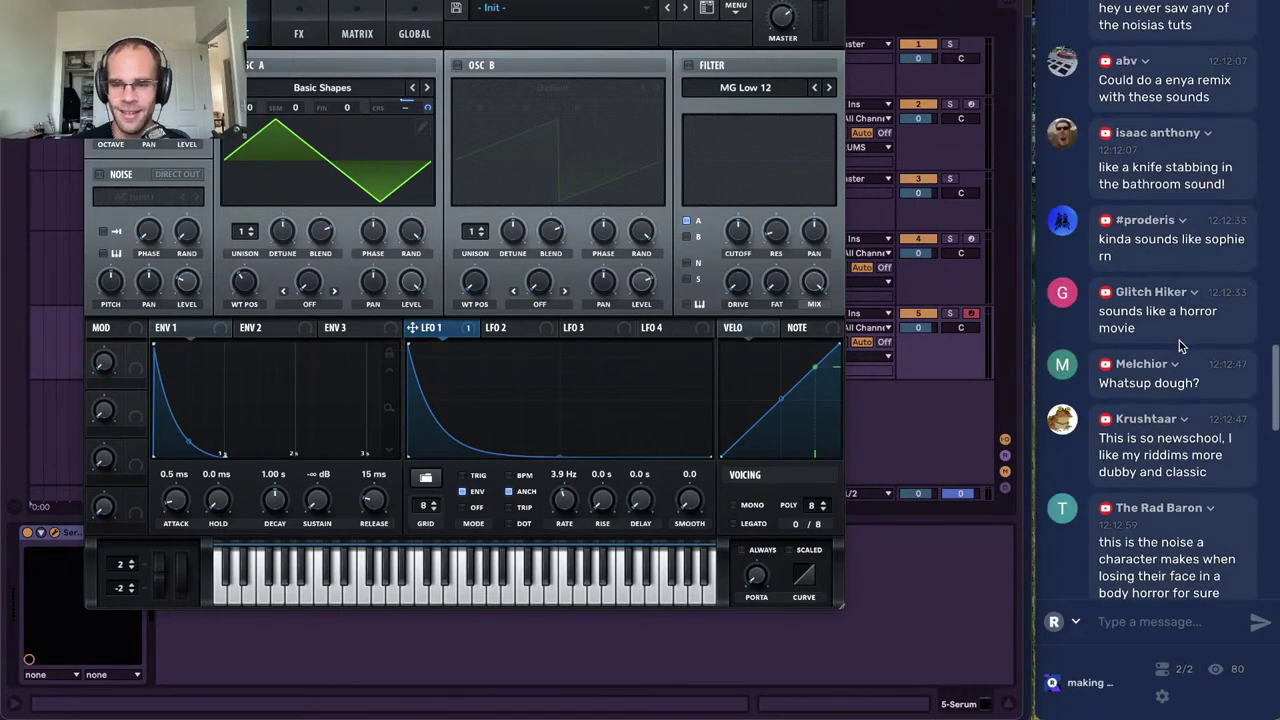
scroll(1179, 340, "down", 2)
scroll(1179, 340, "down", 10)
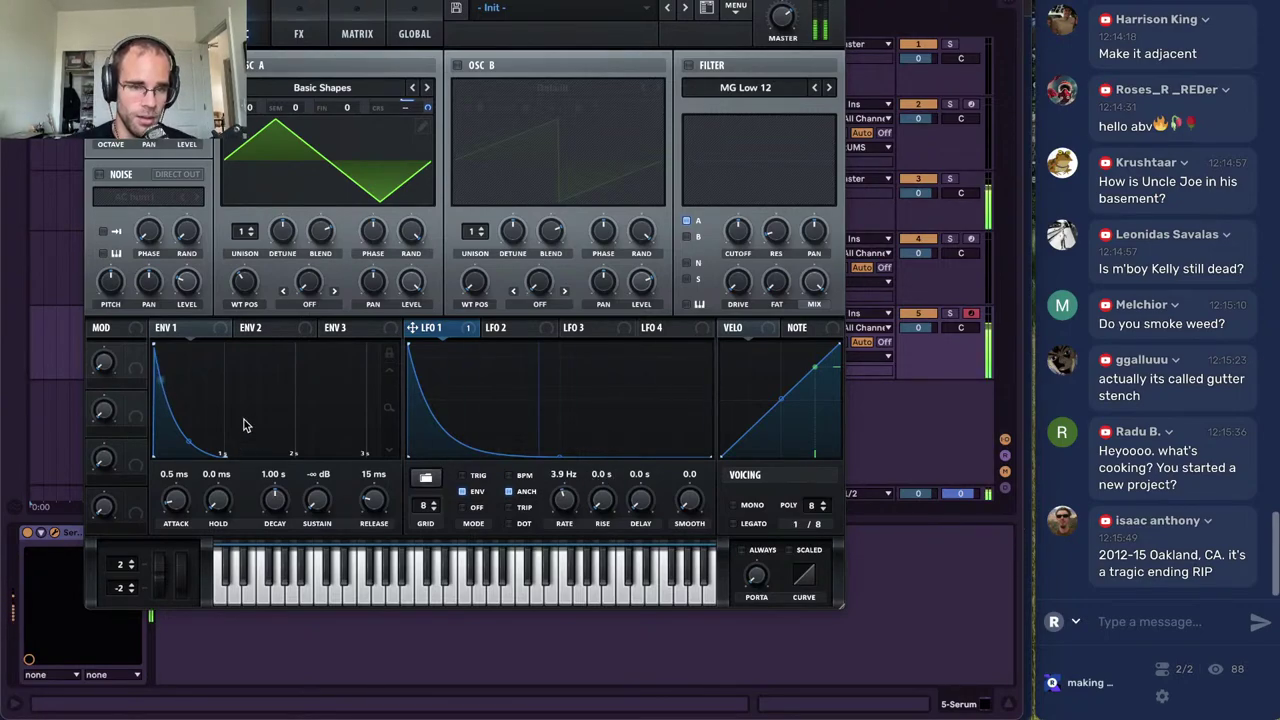
Enable the noise oscillator with AC hum1, add Tube distortion with more drive, and close the synth window
left_click(99, 174)
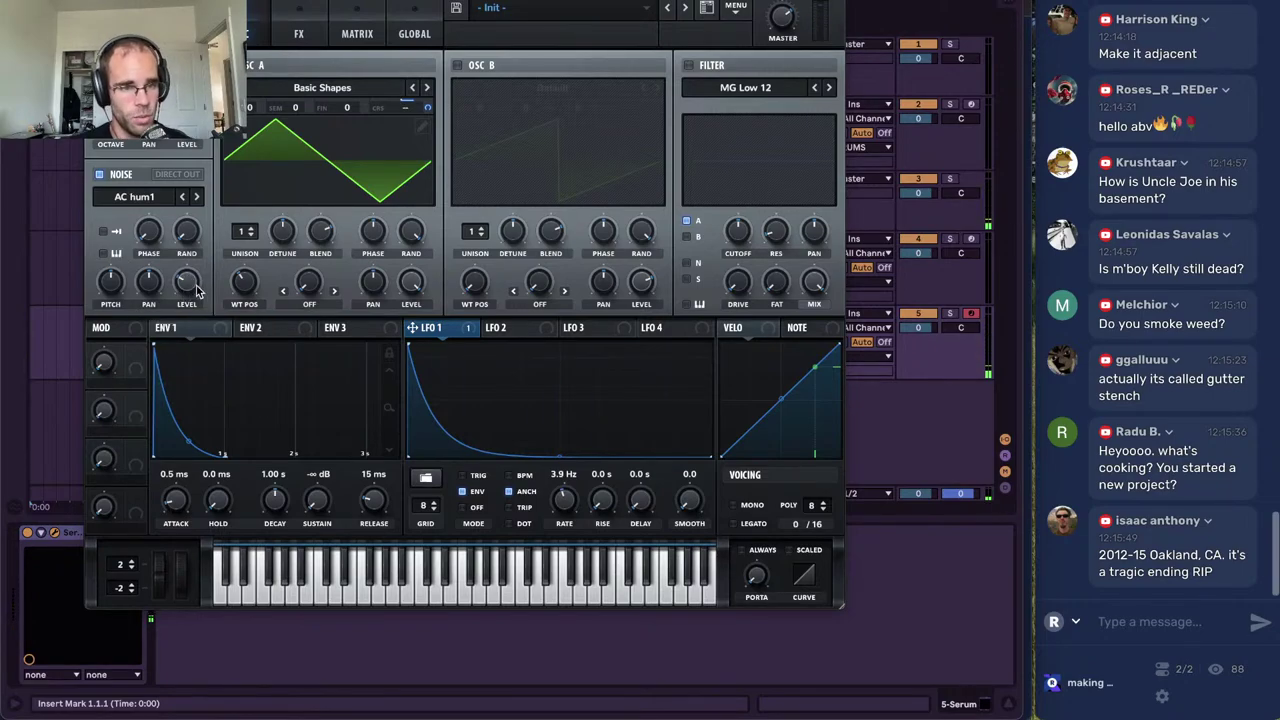
left_click(298, 33)
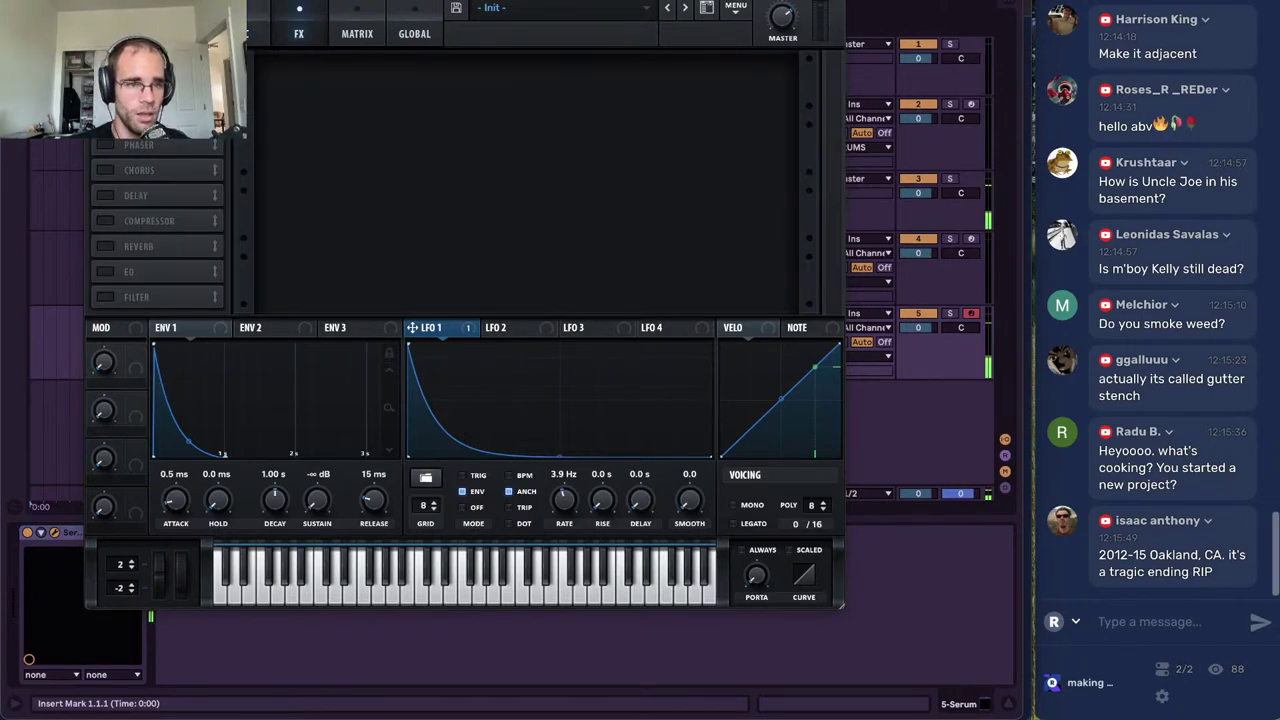
left_click_drag(628, 90, 659, 4)
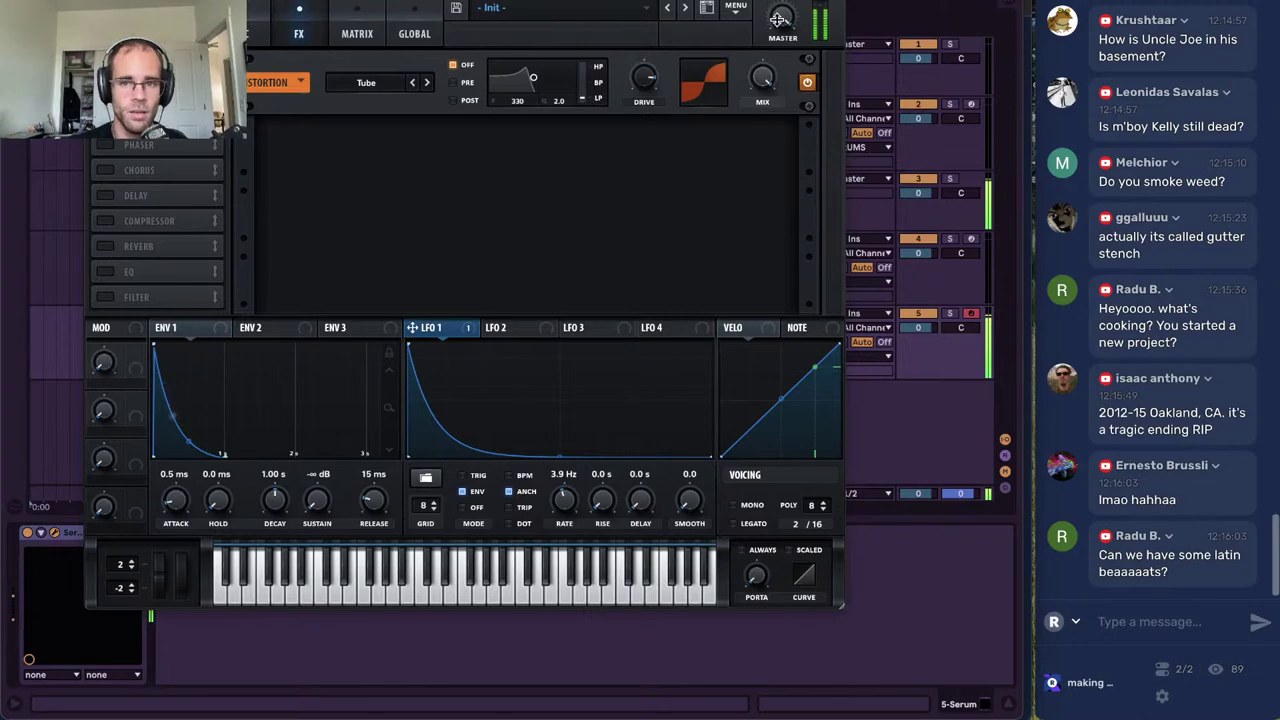
key("ctrl+alt+p")
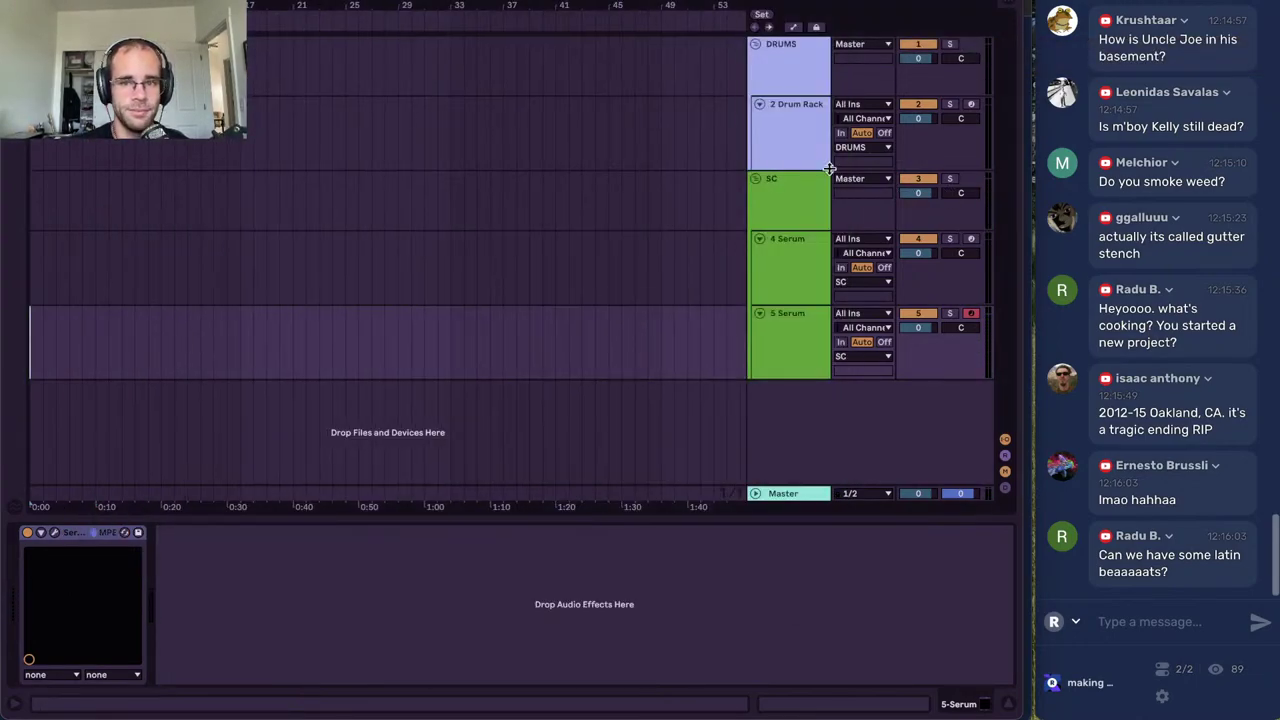
Select the Drum Rack track, show the browser and clear its previous search
left_click(803, 138)
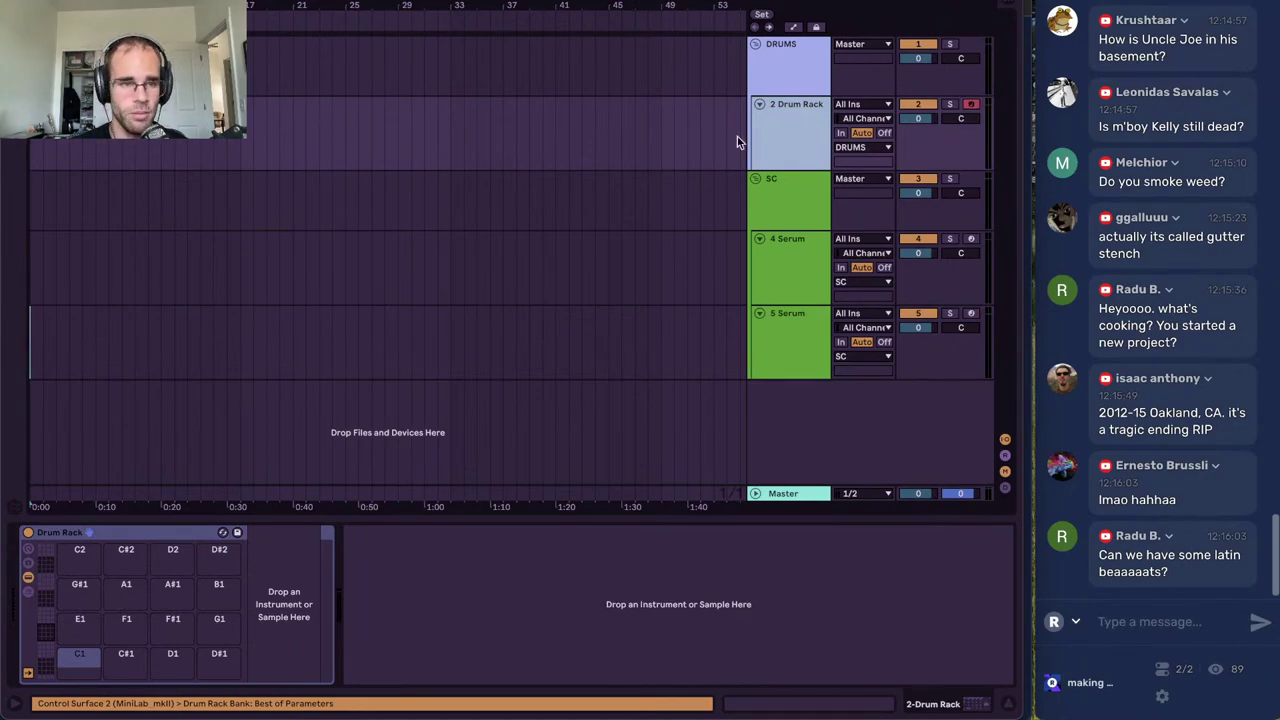
key("ctrl+alt+b")
scroll(80, 310, "down", 5)
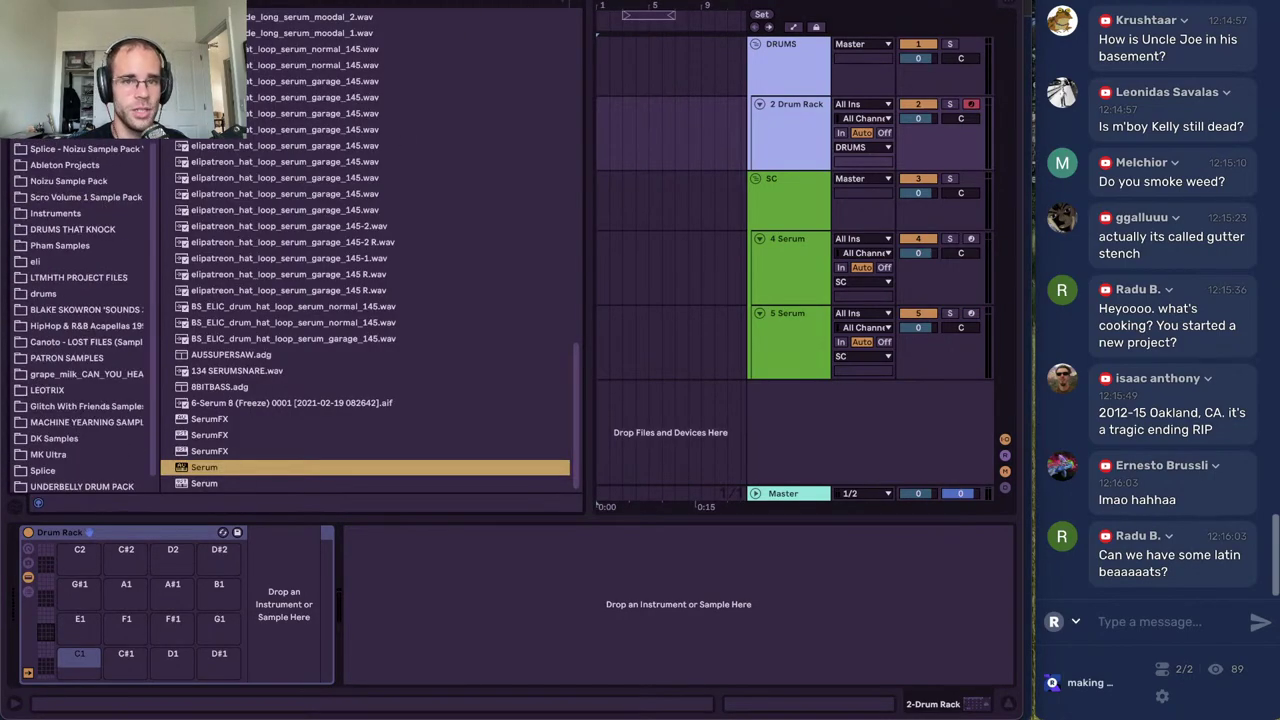
left_click(545, 1)
Open the eli sample folder in the browser and search for "kick"
scroll(49, 298, "down", 5)
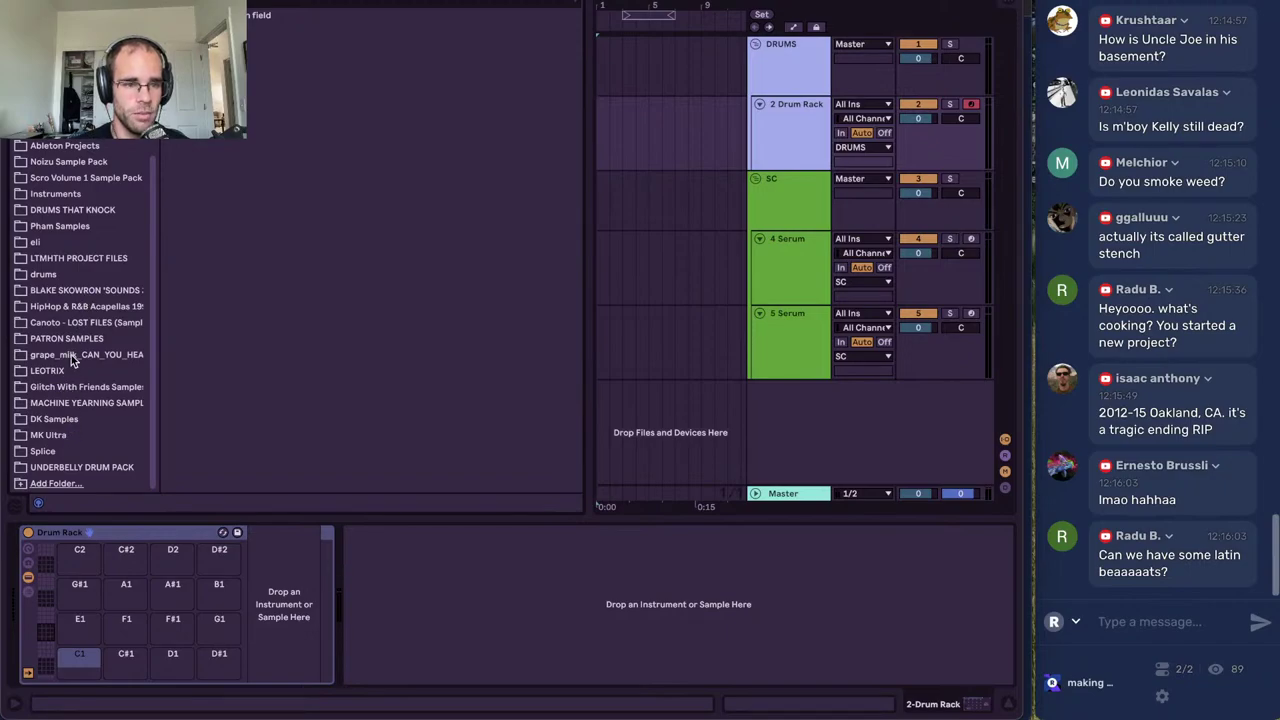
left_click(55, 243)
scroll(55, 248, "up", 5)
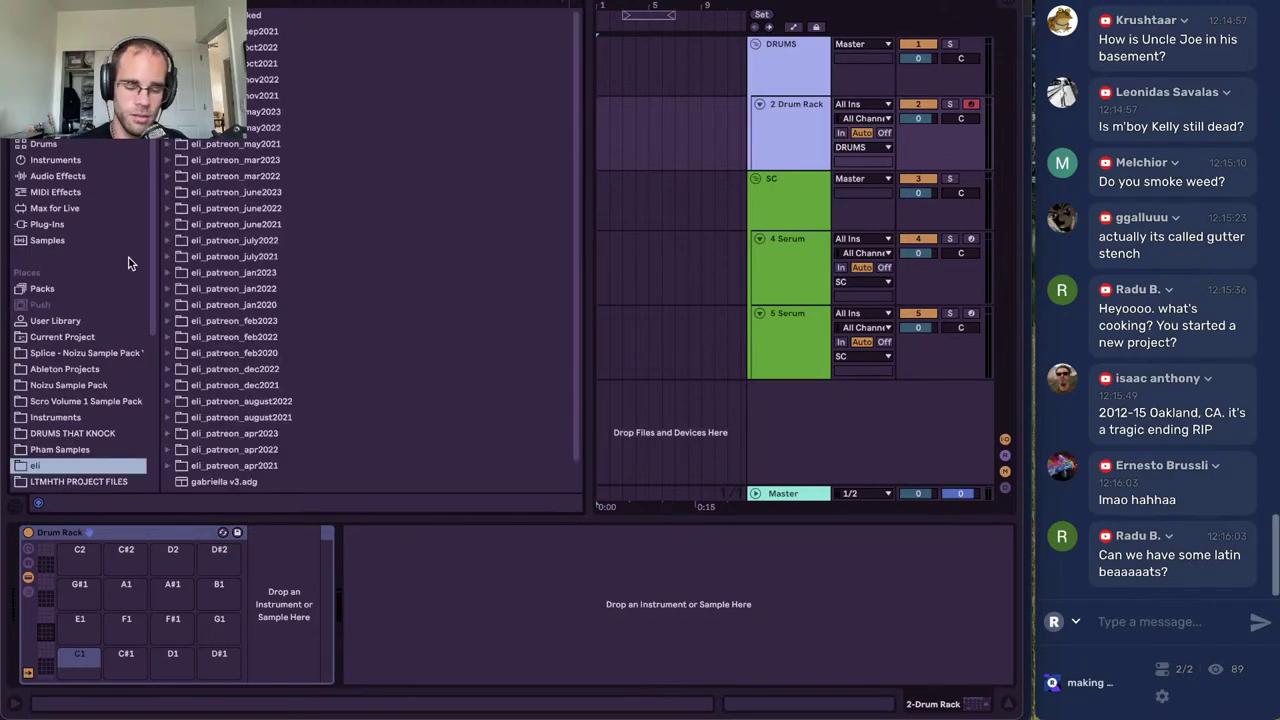
key("super+f")
type("kick")
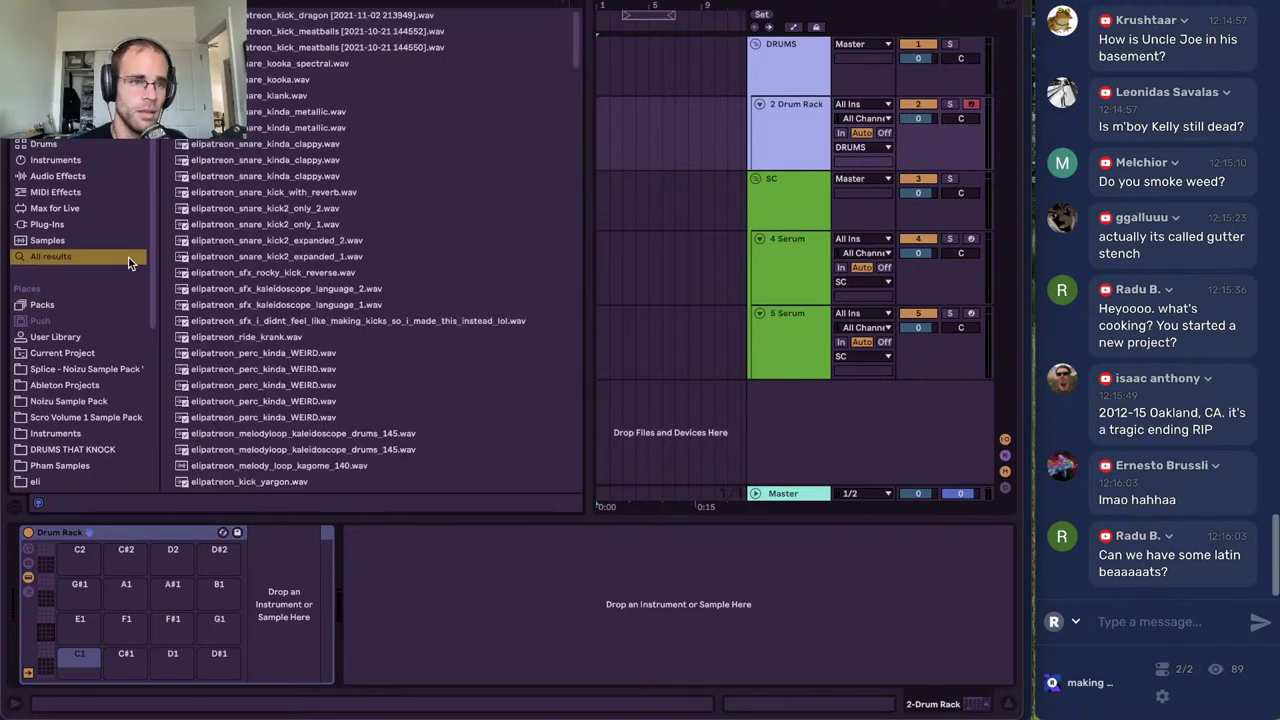
Audition kick samples and load elipatreon_kick_yargon onto the Drum Rack's C1 pad
left_click(246, 356)
left_click(287, 258)
key("Down")
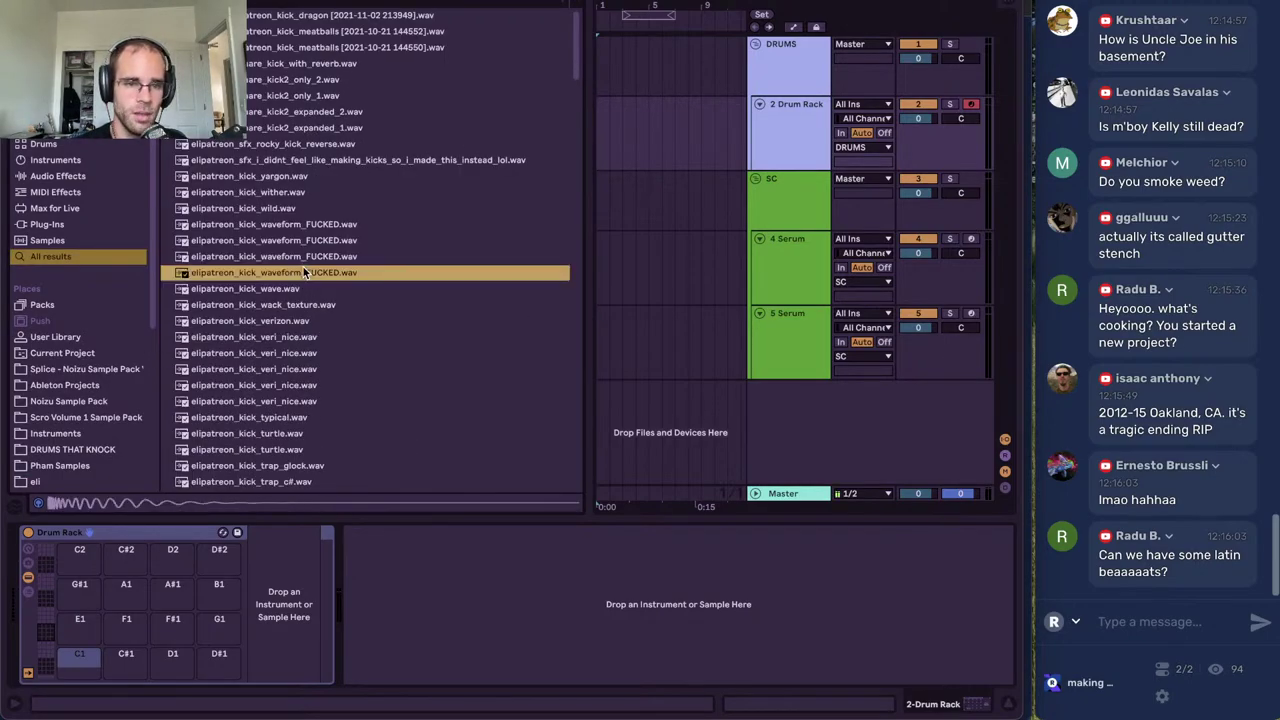
left_click(271, 193)
left_click(274, 178)
left_click(269, 209)
left_click(276, 178)
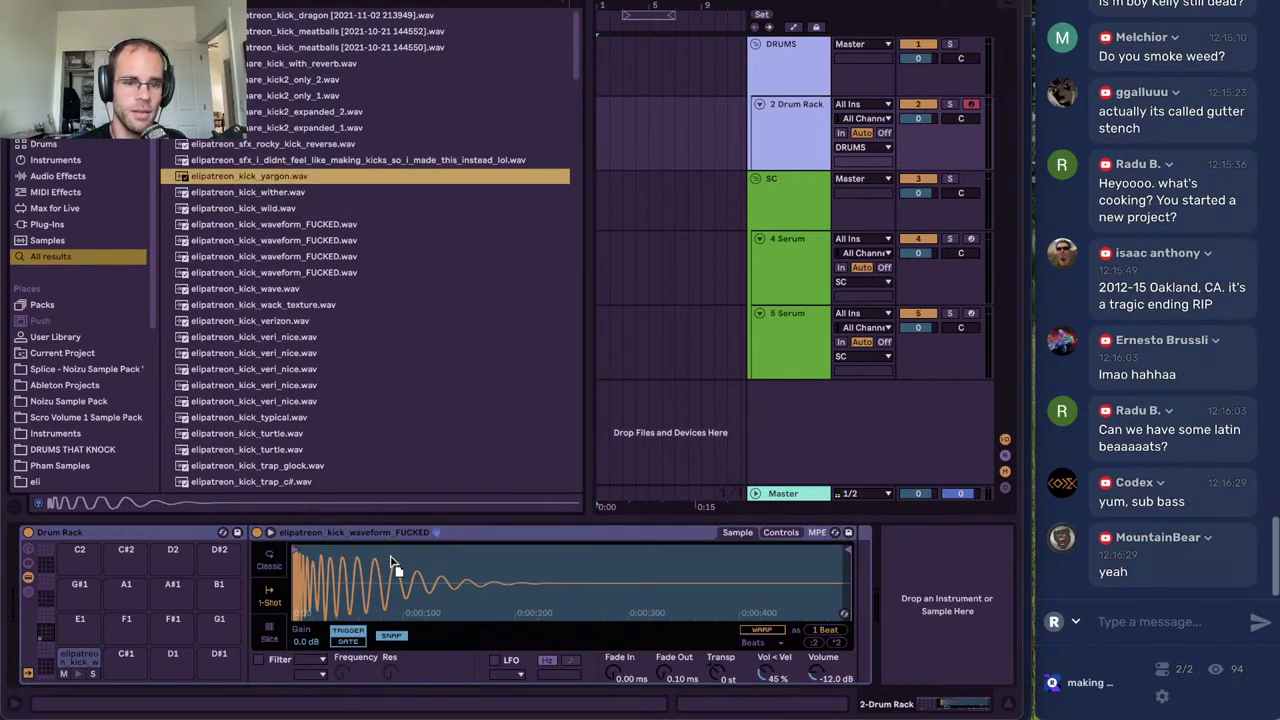
left_click_drag(391, 562, 393, 579)
Clear the kick search and open the grape_milk sample folder among the browser's places
scroll(54, 353, "down", 5)
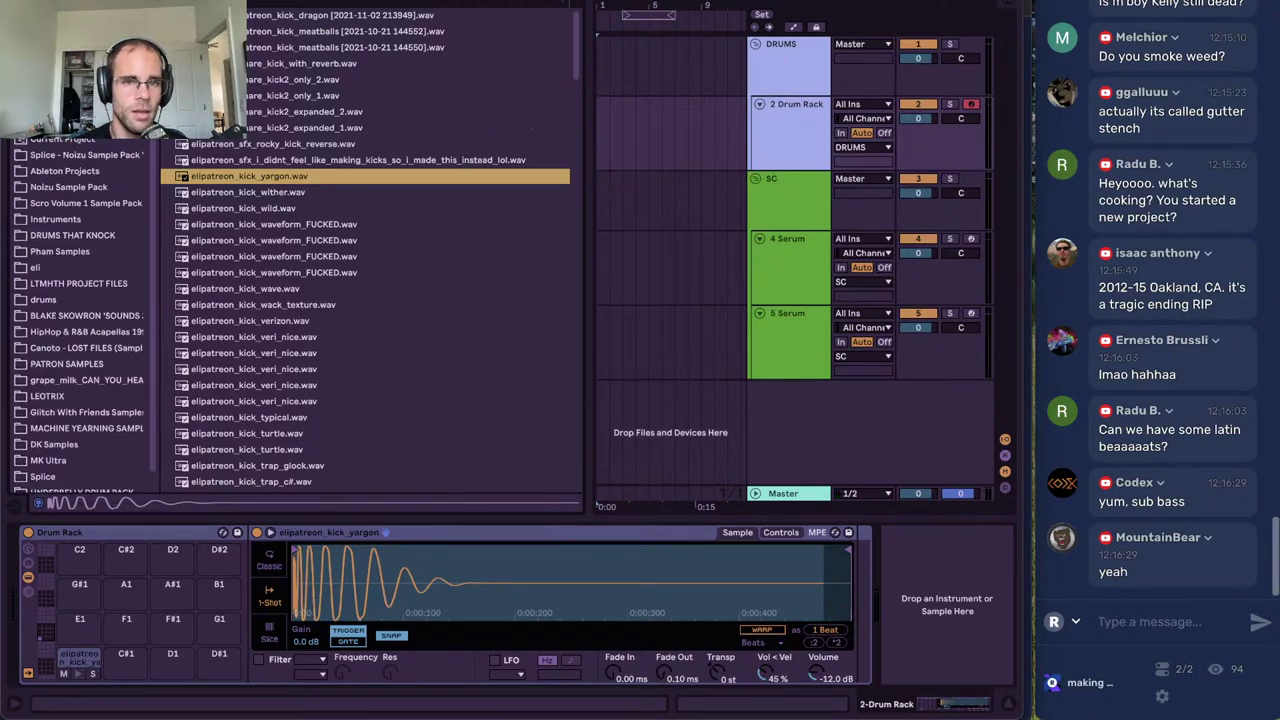
key("super+f")
scroll(78, 347, "down", 5)
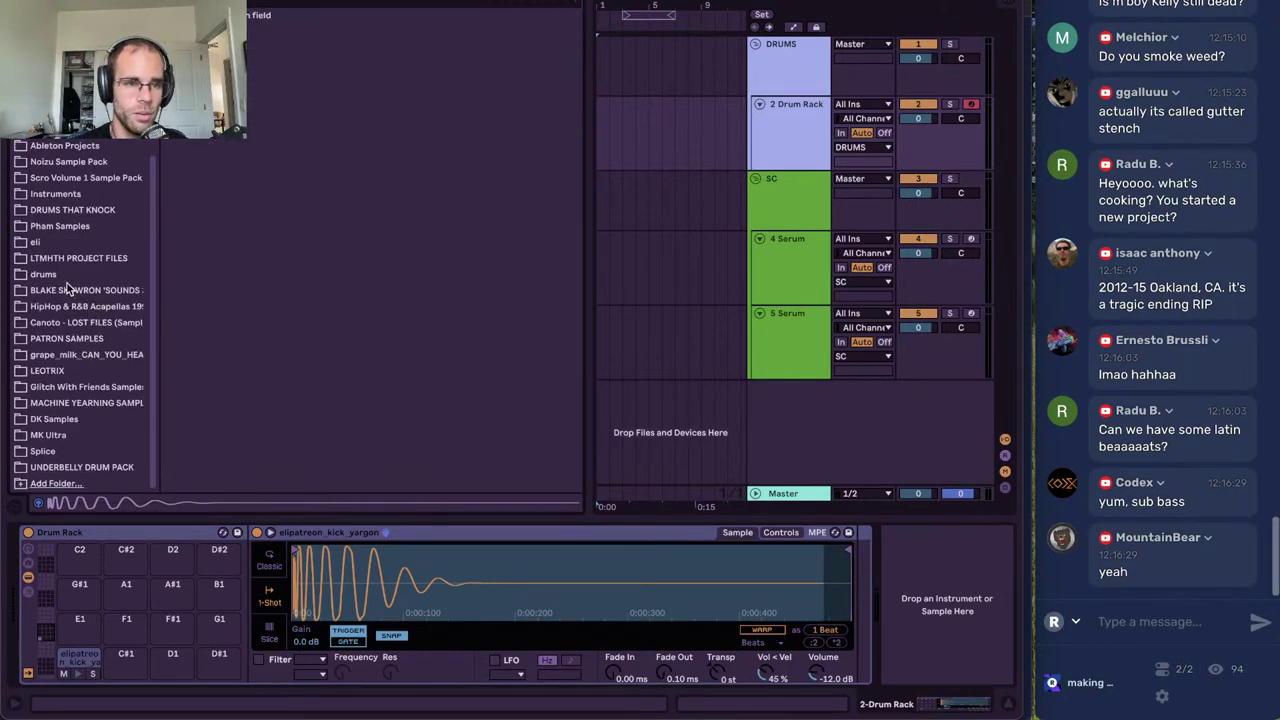
left_click(63, 354)
scroll(66, 366, "up", 3)
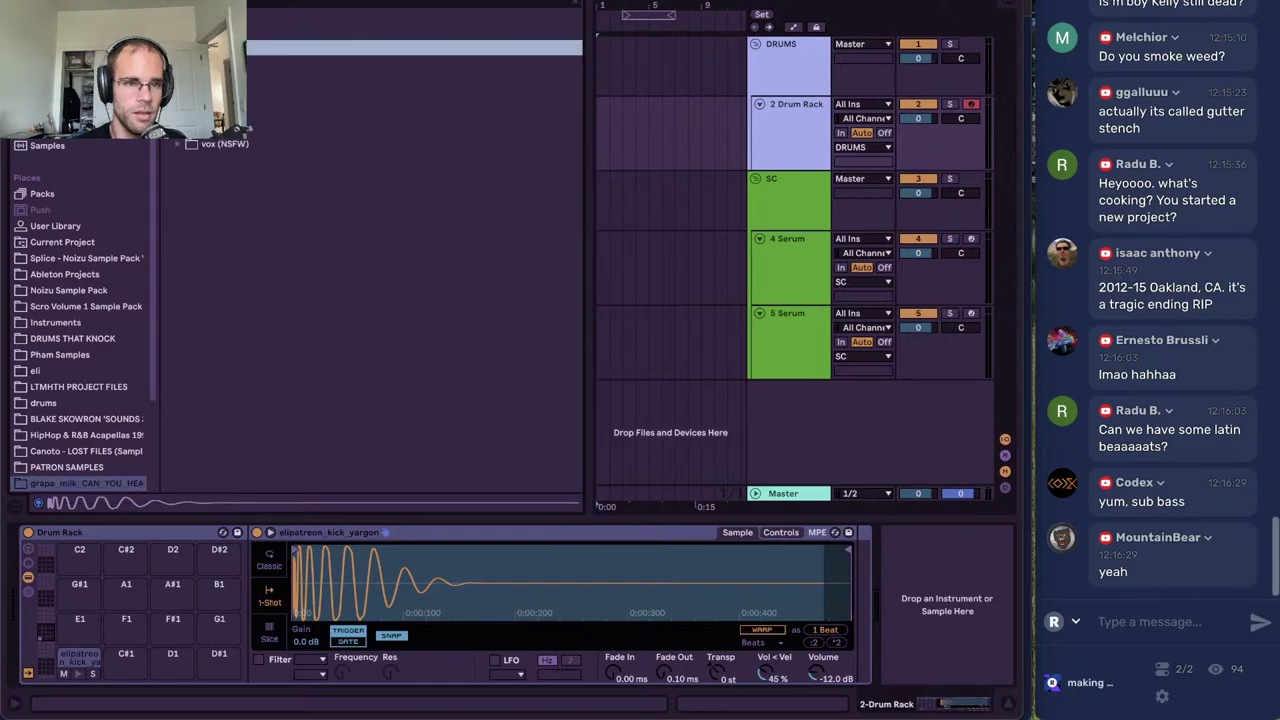
key("Down")
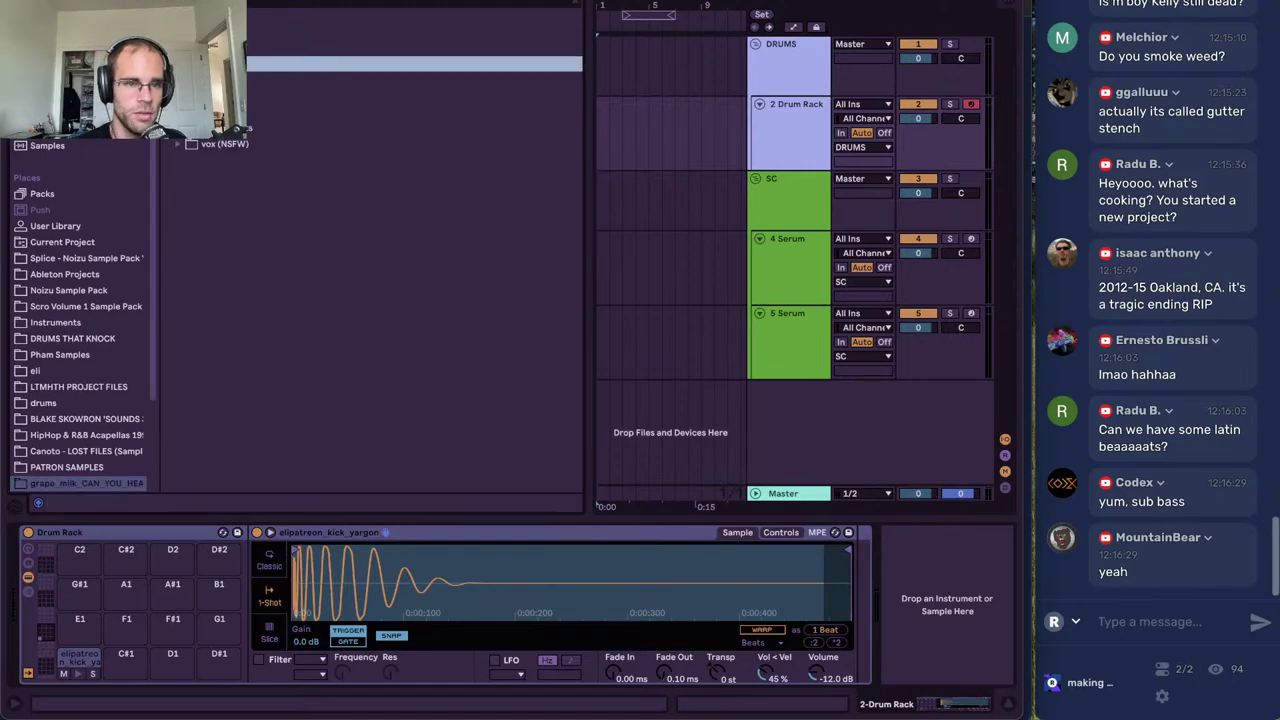
Load the I SEE A WAY clap 01 and 02 samples onto pads F1 and F#1, with clap 02's Vol < Vel at 0%
left_click(178, 112)
left_click(308, 210)
left_click(322, 240)
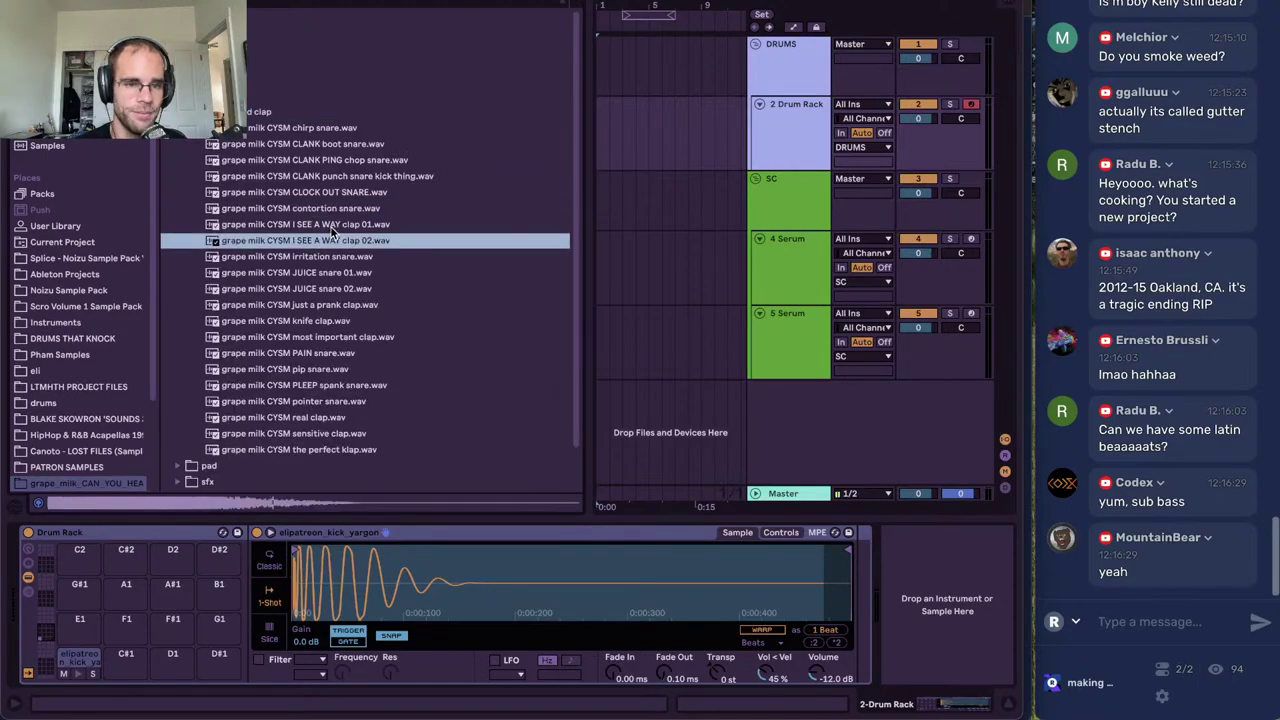
left_click(328, 226)
left_click(312, 244, "shift")
left_click_drag(312, 244, 126, 620)
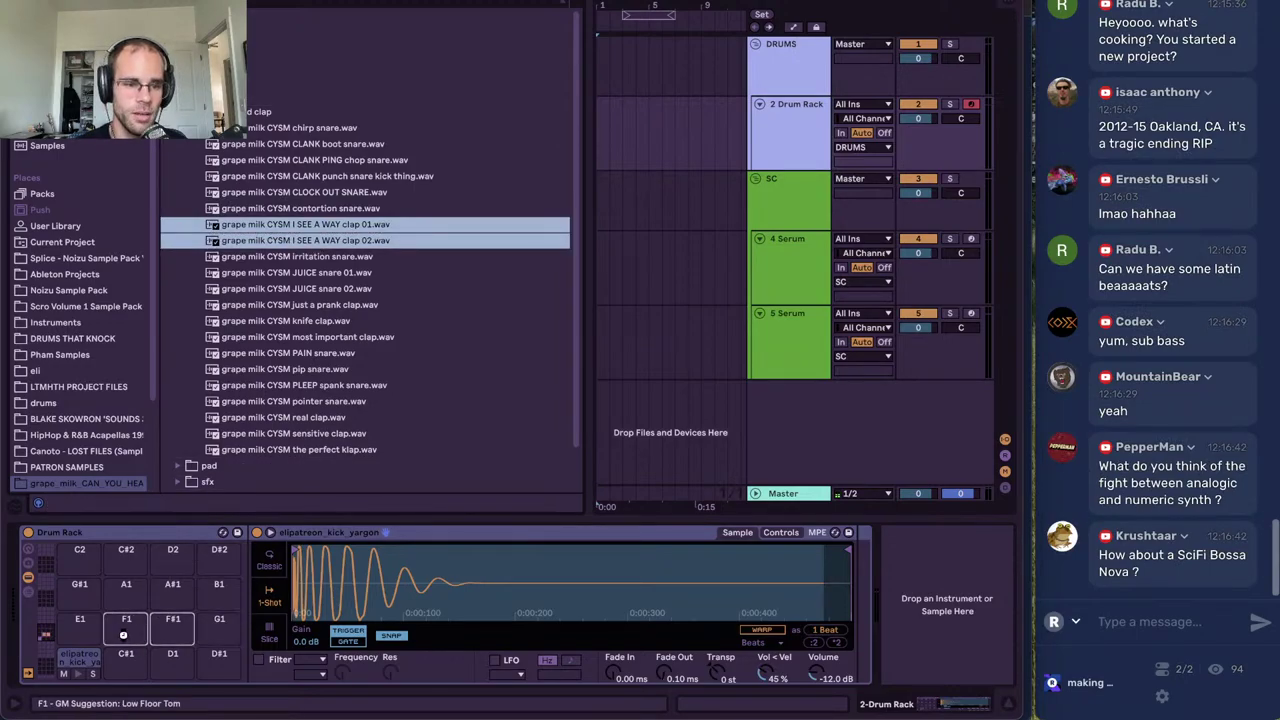
left_click_drag(760, 665, 760, 705)
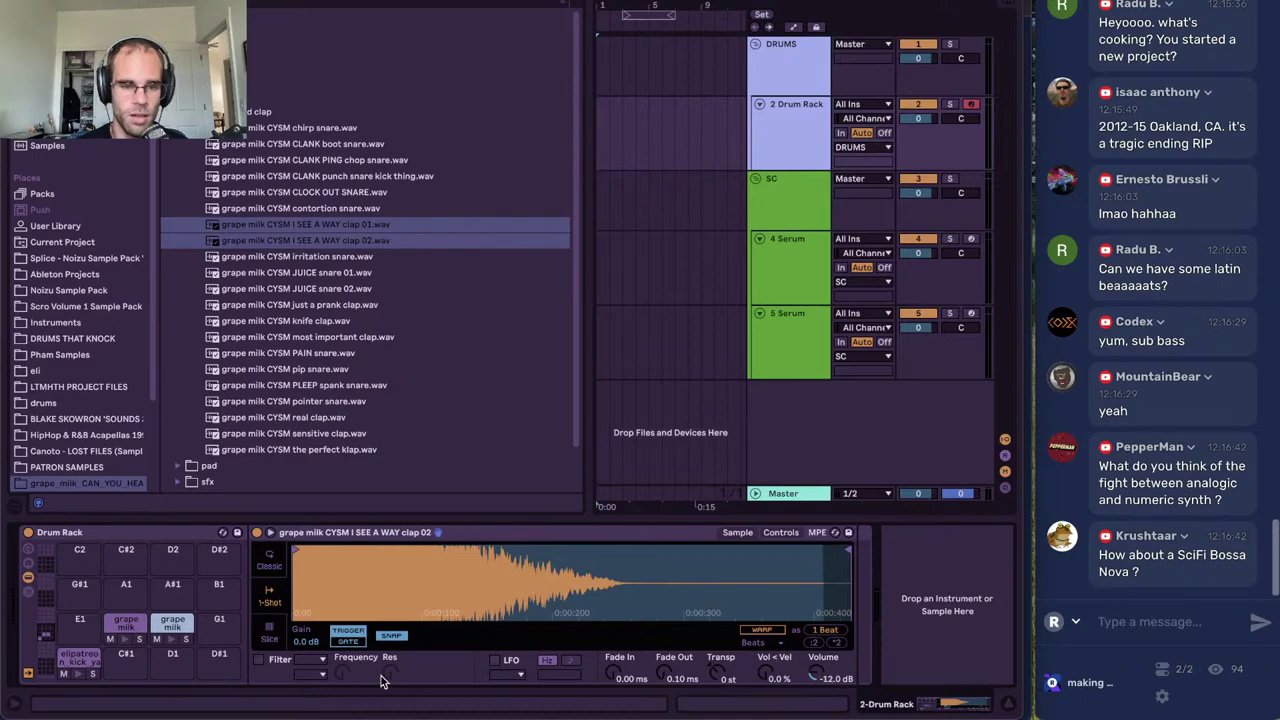
Open the Canoto - LOST FILES folder and expand its OneShots and Drum Oneshots subfolders
scroll(117, 389, "down", 1)
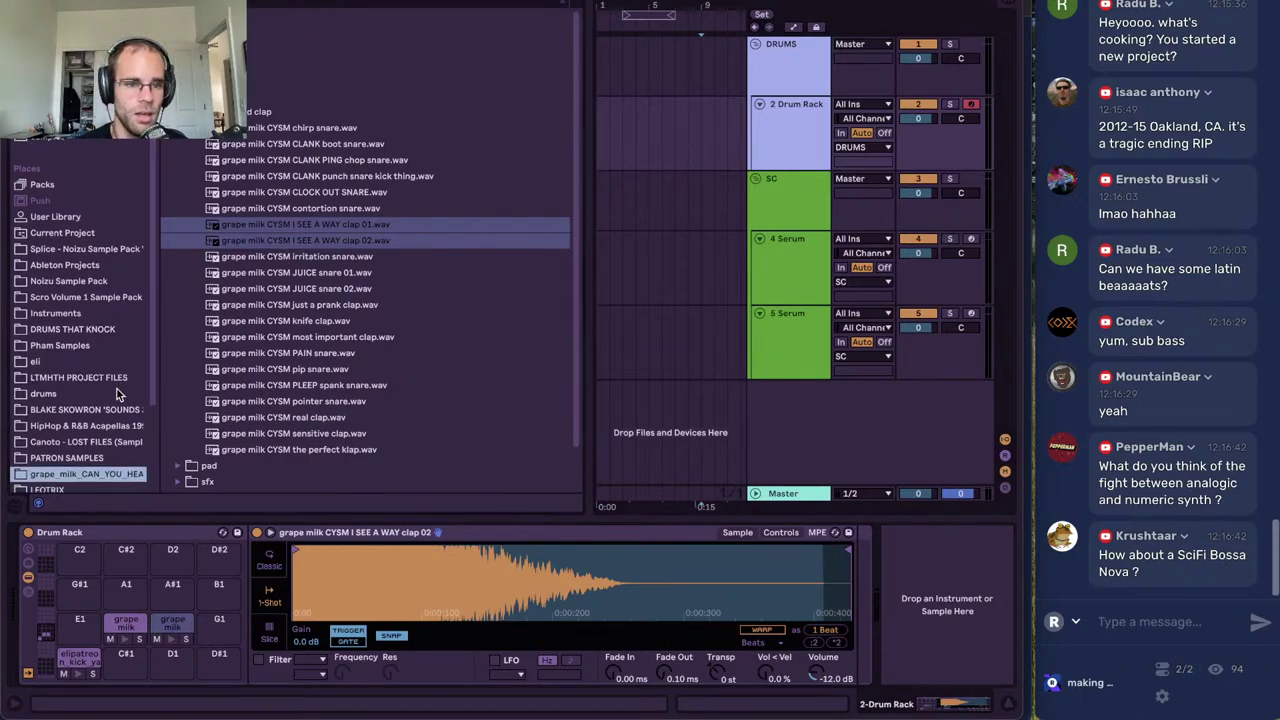
scroll(117, 389, "down", 5)
left_click(66, 358)
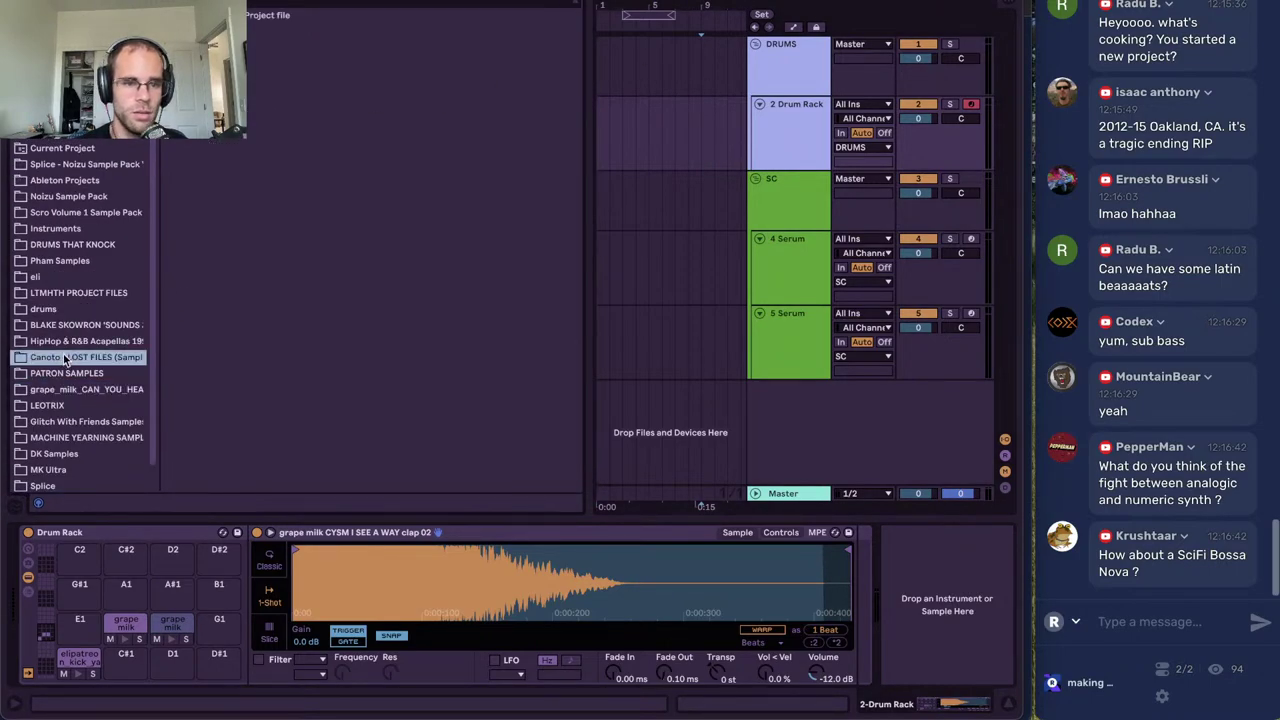
left_click(168, 80)
left_click(178, 96)
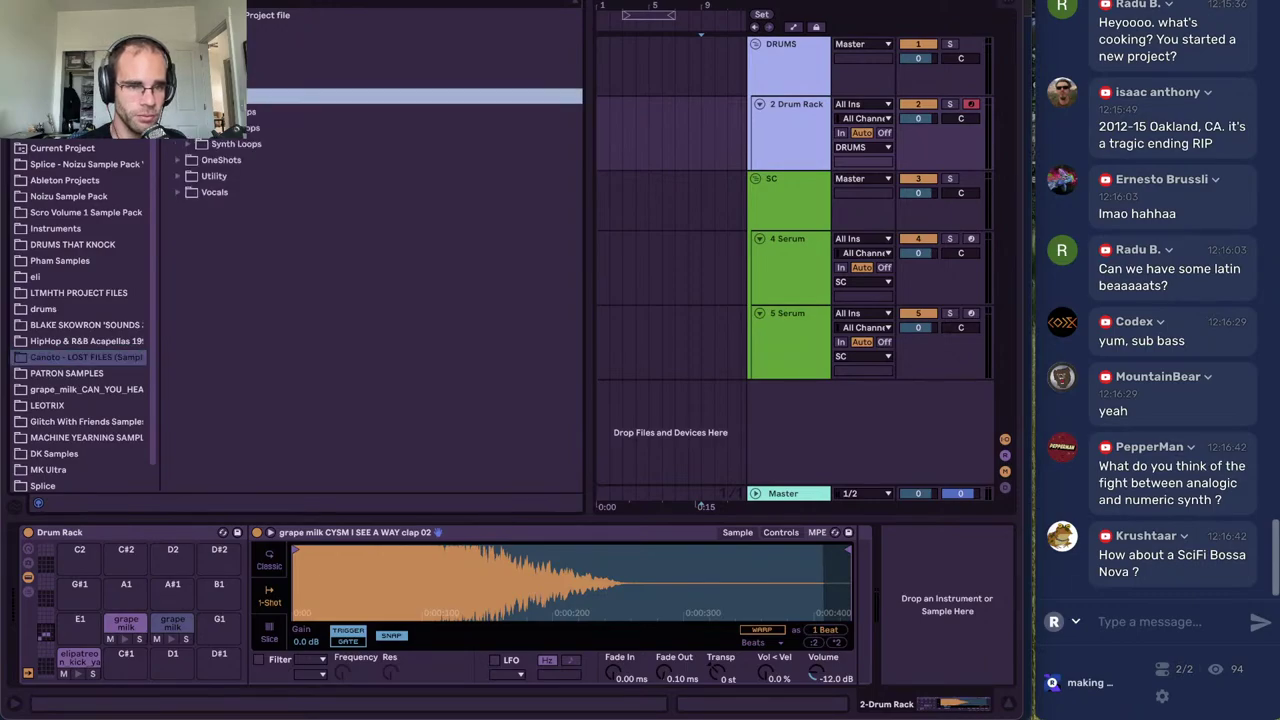
left_click(178, 96)
left_click(178, 112)
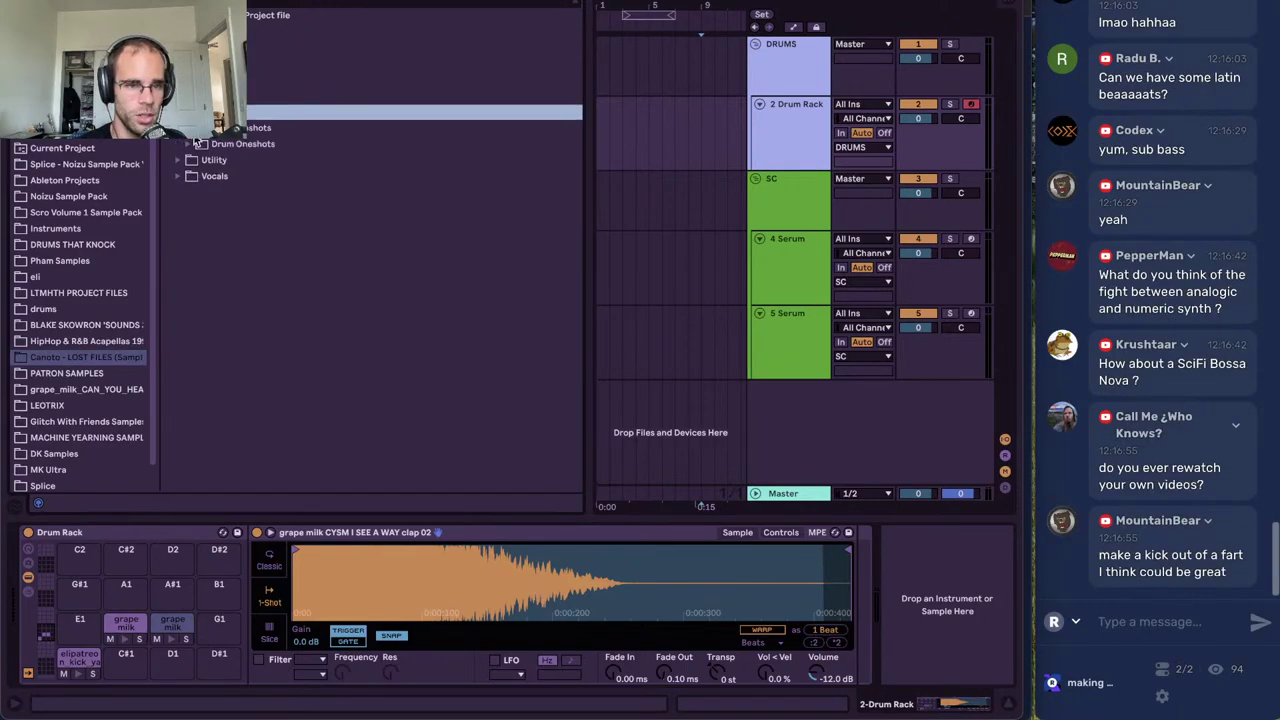
left_click(188, 144)
Audition the hihats samples and load CNTO_hihats- 08 onto pad G1 and CNTO_hihats- 05 onto pad B1
left_click(198, 208)
left_click(271, 243)
left_click(285, 289)
left_click(301, 336)
left_click(273, 275)
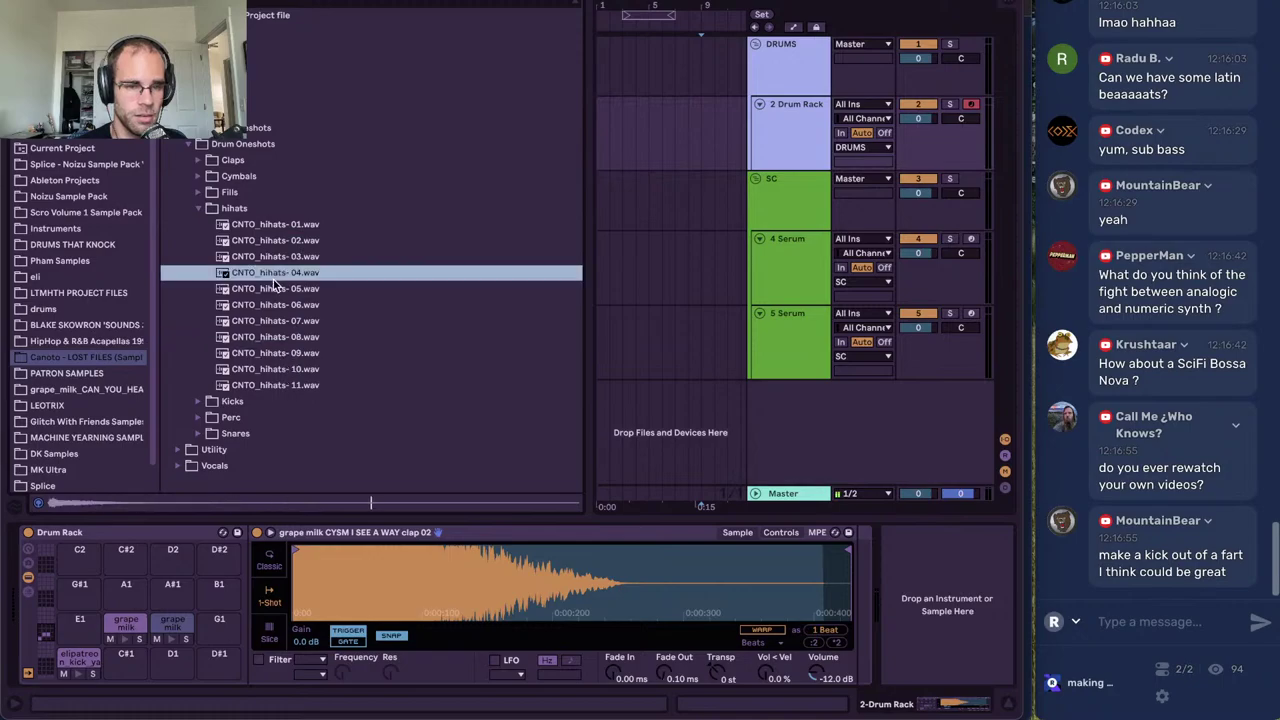
left_click(286, 323)
left_click(260, 338)
left_click_drag(230, 648, 228, 645)
left_click(285, 289)
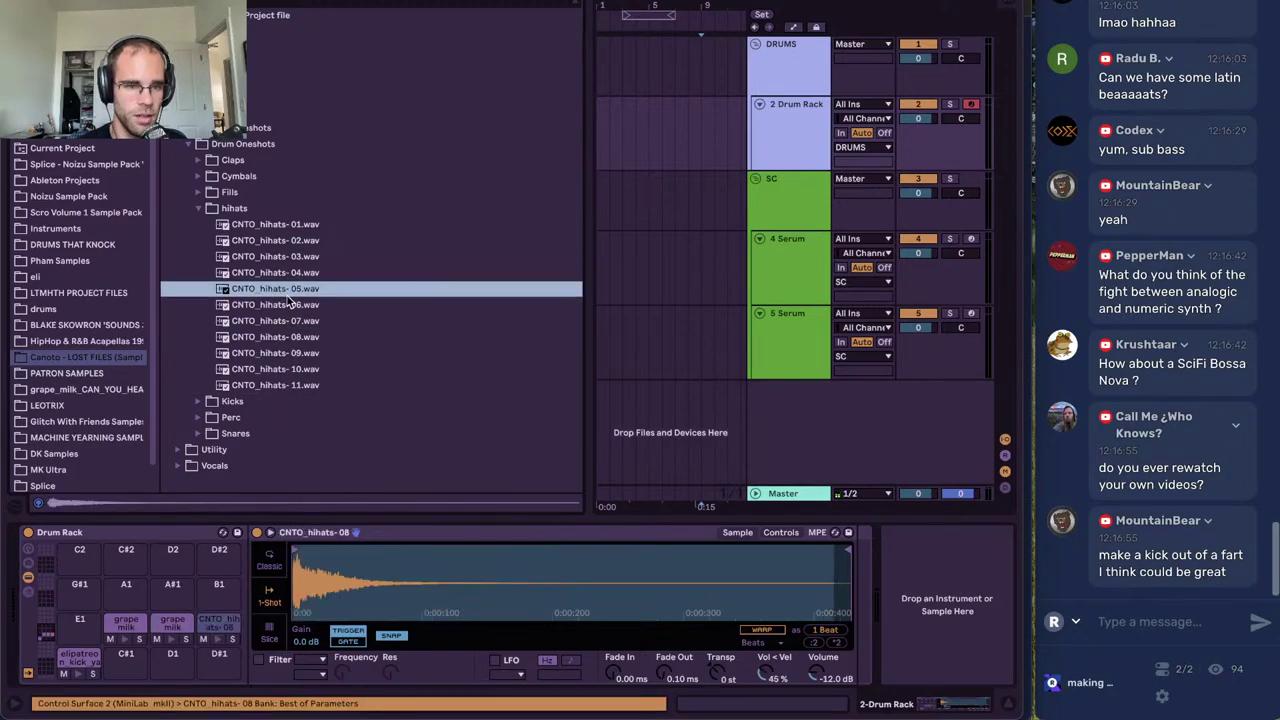
left_click_drag(287, 296, 225, 612)
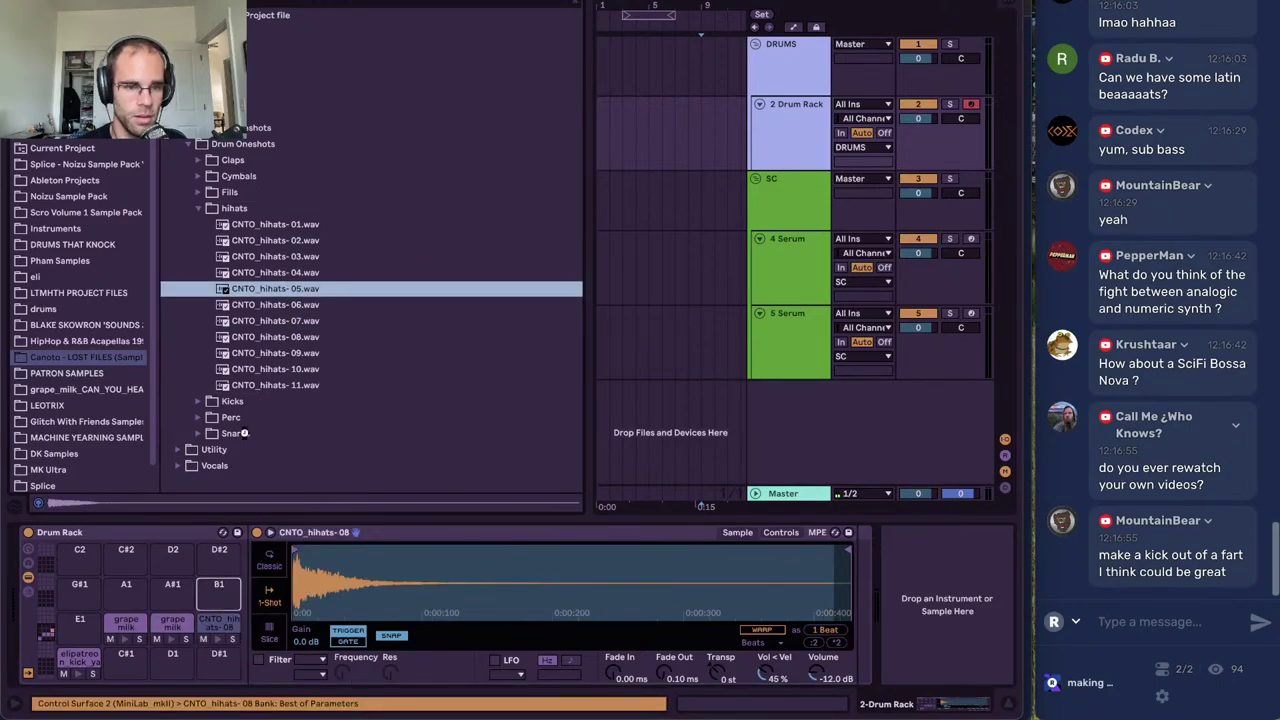
Audition the Cymbals samples and settle on CNTO_Cymbal- 13 for pad A#1
left_click(200, 177)
left_click(243, 258)
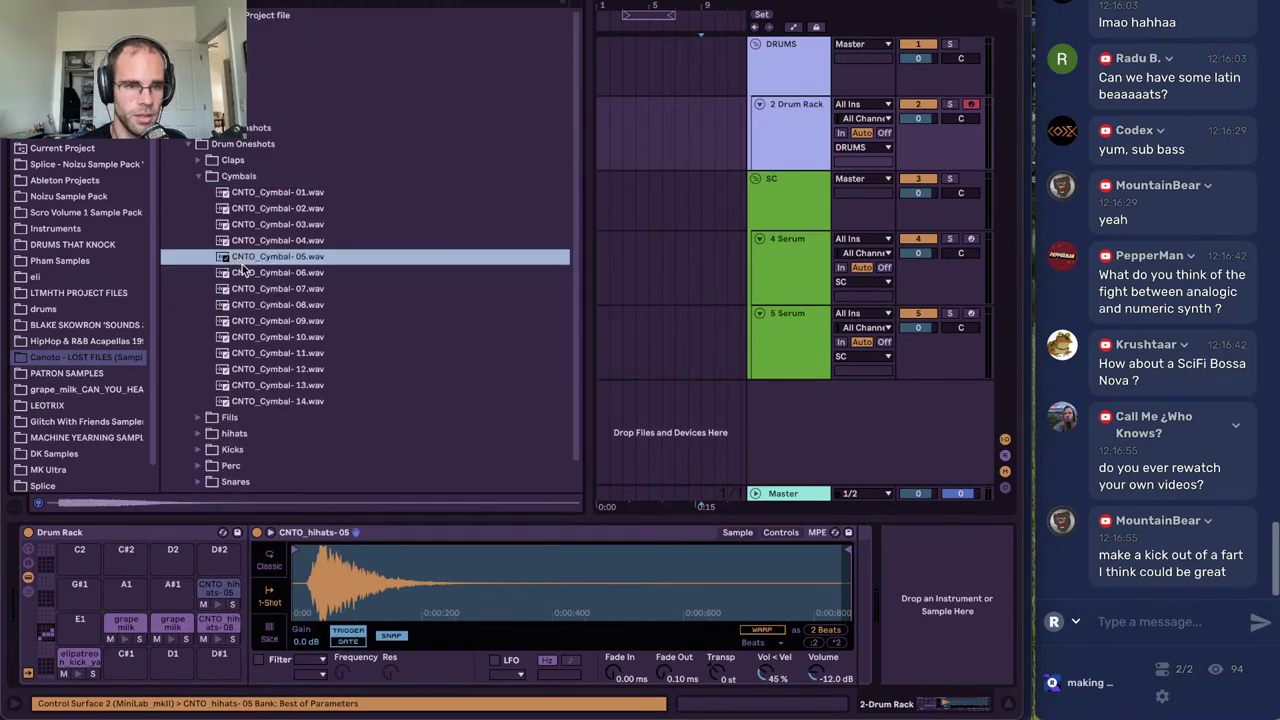
left_click(283, 304)
left_click(281, 242)
left_click(281, 257)
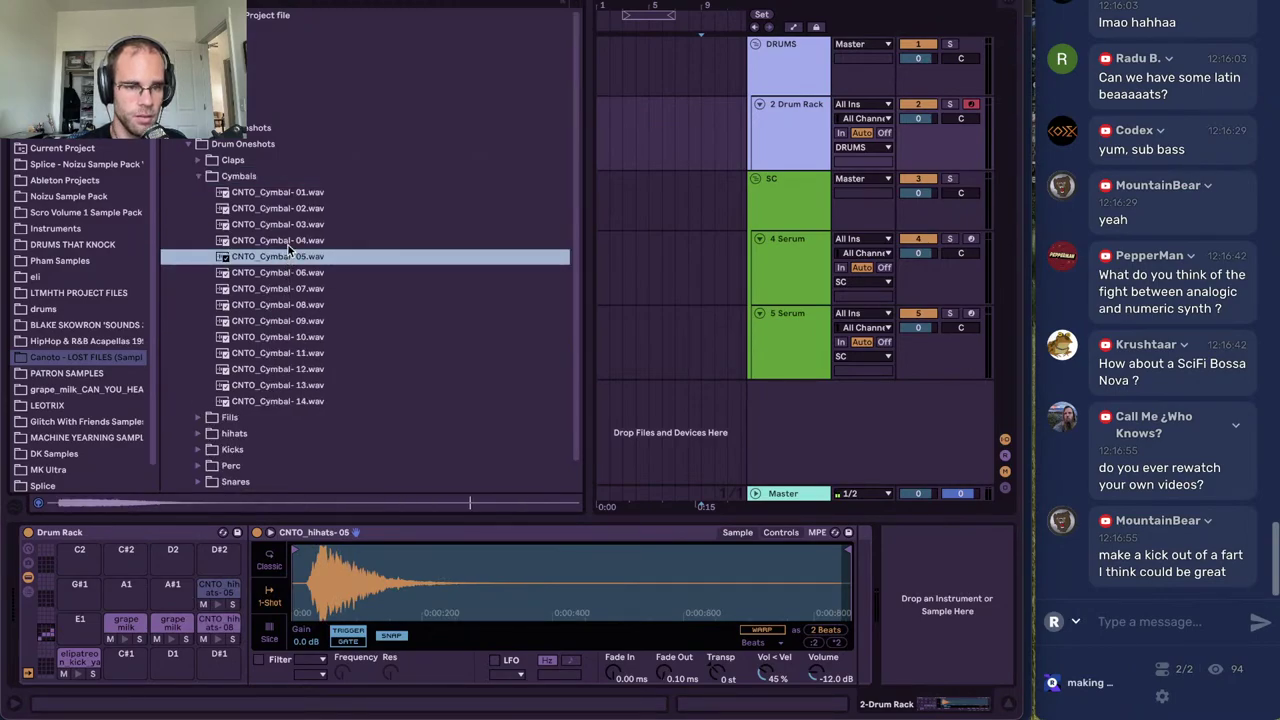
left_click_drag(287, 256, 186, 598)
left_click(301, 387)
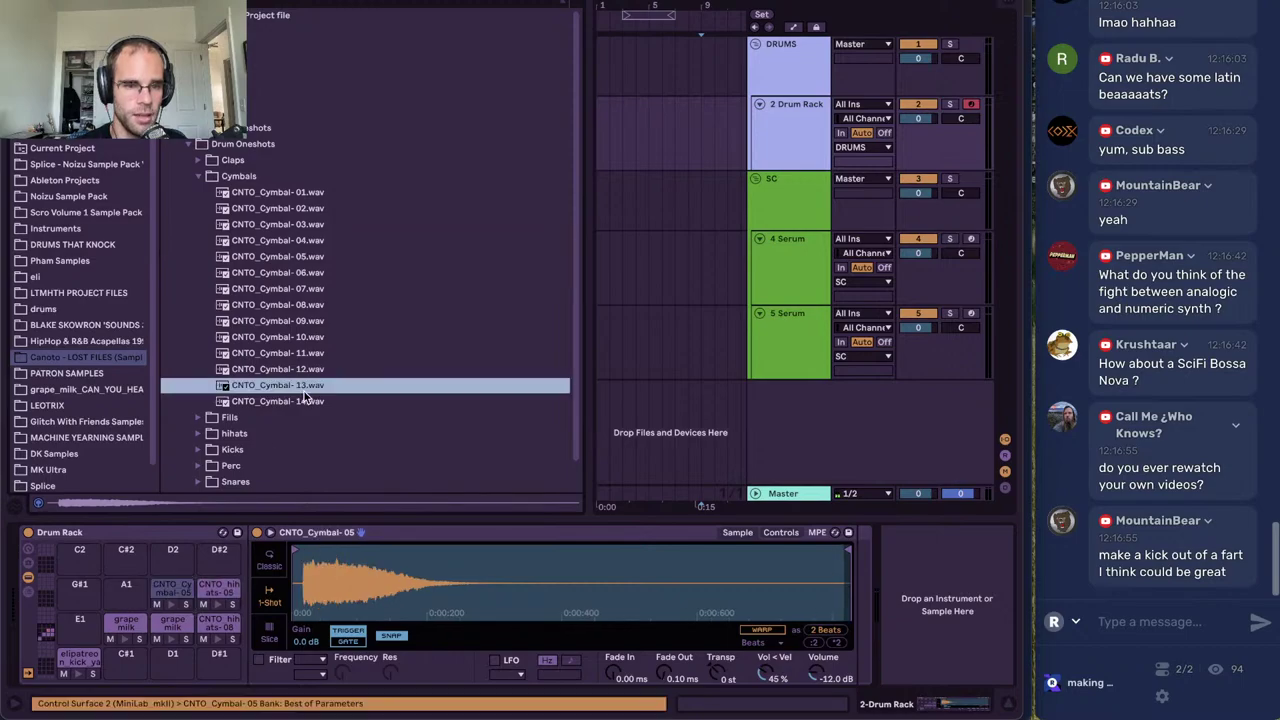
key("Up")
left_click_drag(303, 390, 172, 590)
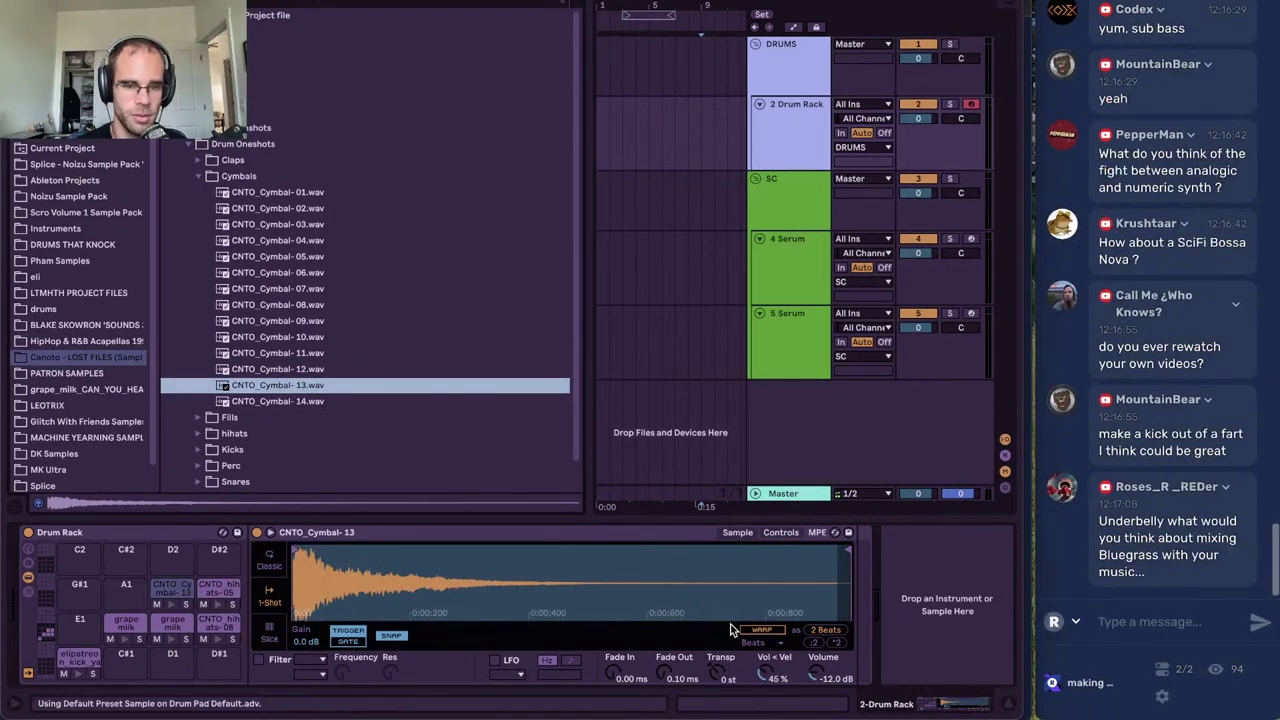
left_click_drag(770, 672, 790, 670)
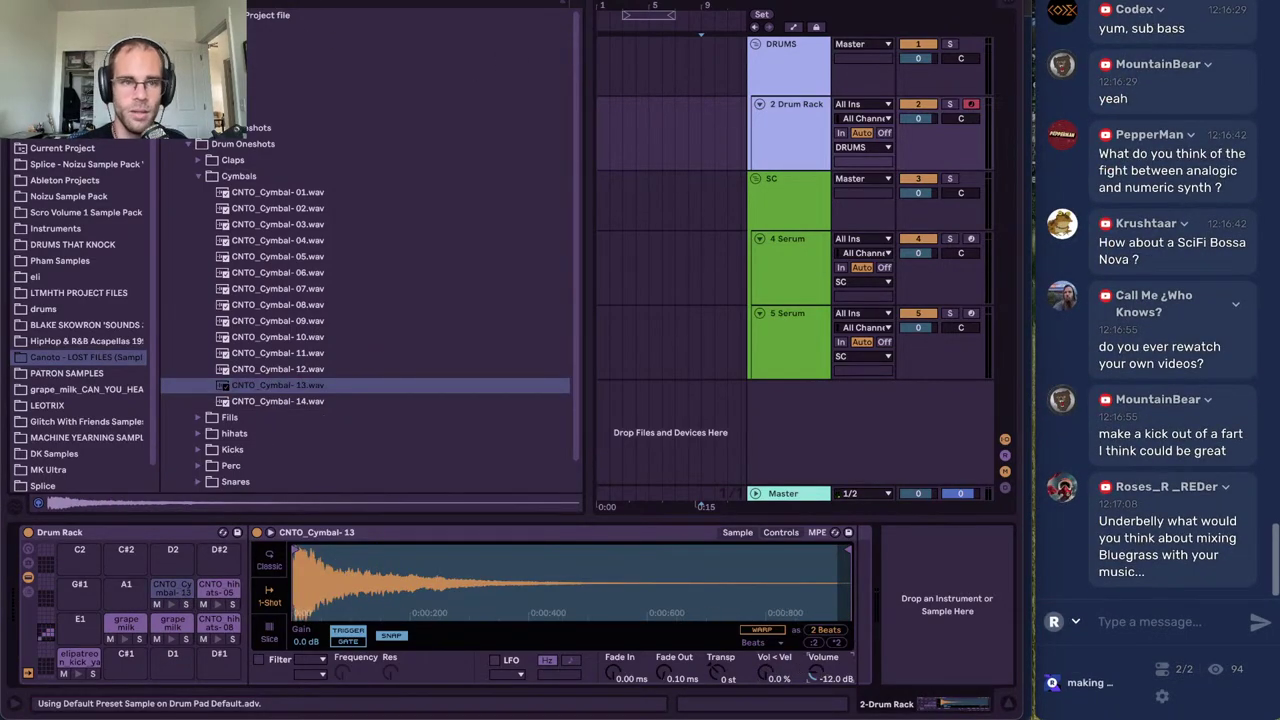
Hide the browser, create a 16-bar MIDI clip on the Drum Rack track and shorten its loop to 4 bars
key("ctrl+alt+b")
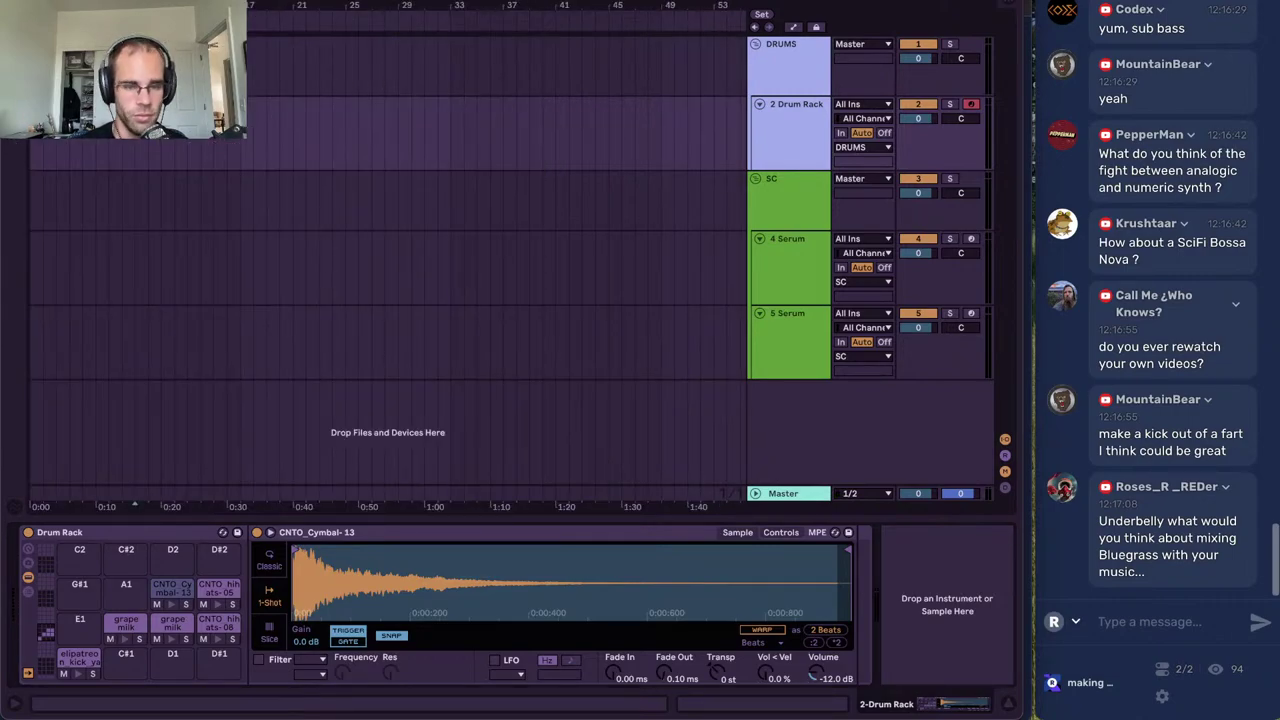
key("Return")
left_click_drag(240, 150, 3, 148)
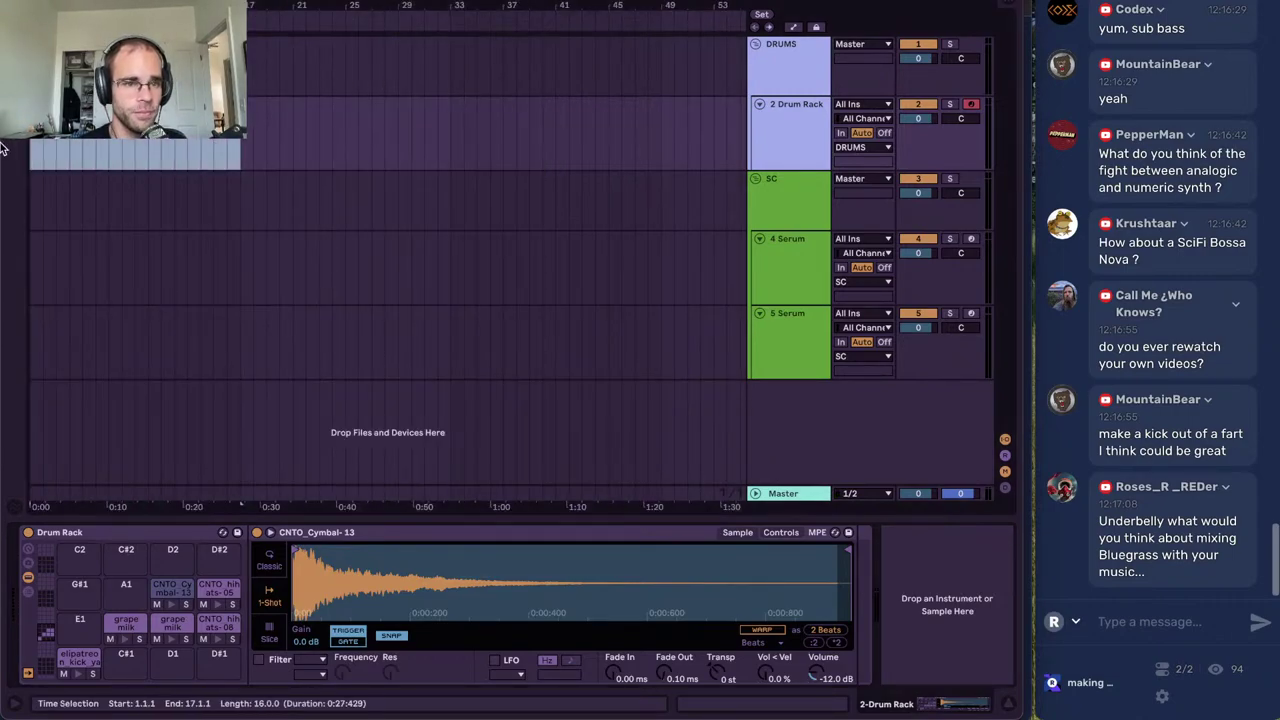
key("ctrl+shift+m")
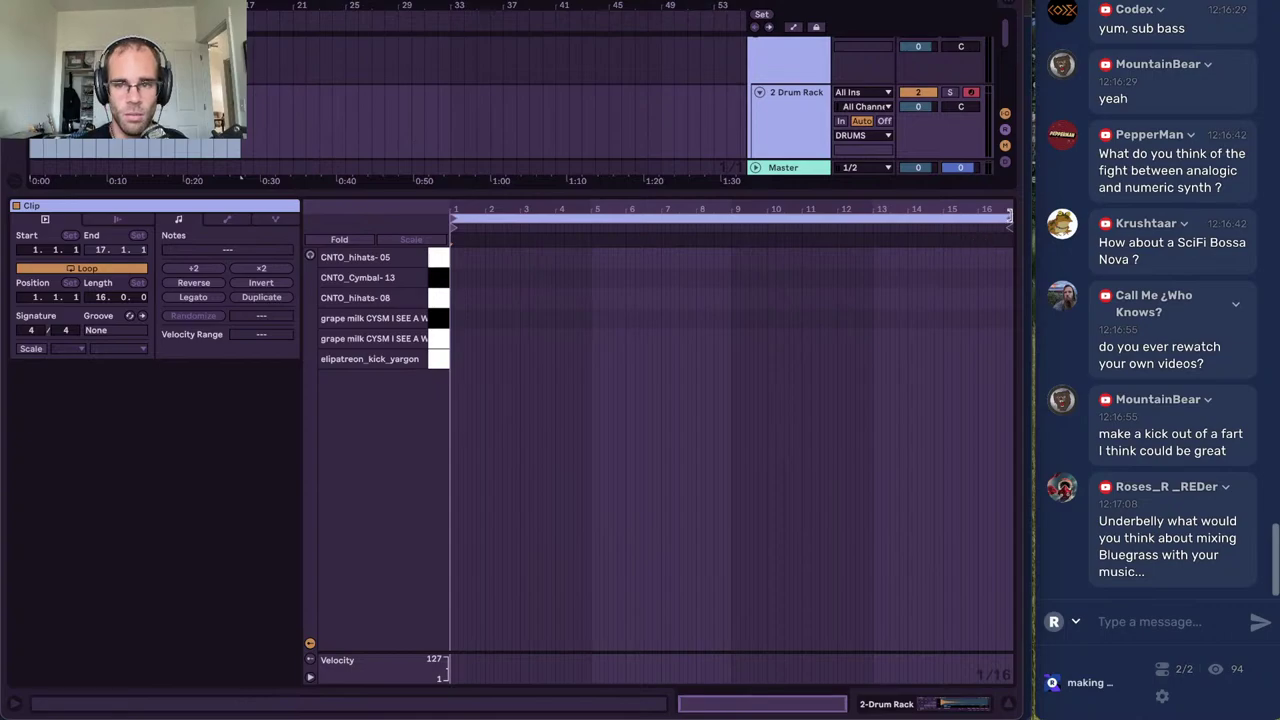
left_click_drag(1010, 216, 698, 208)
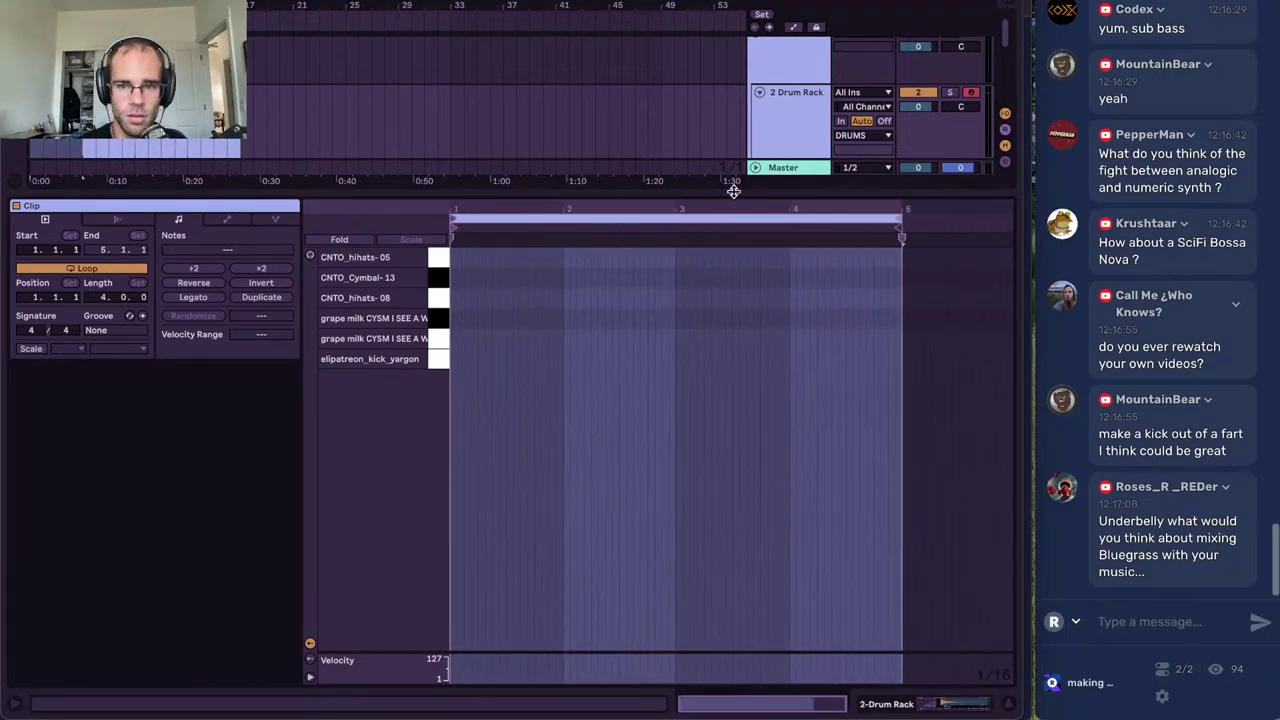
Place elipatreon_kick_yargon notes on beats 1 and 3 of every bar in the clip
left_click(459, 358)
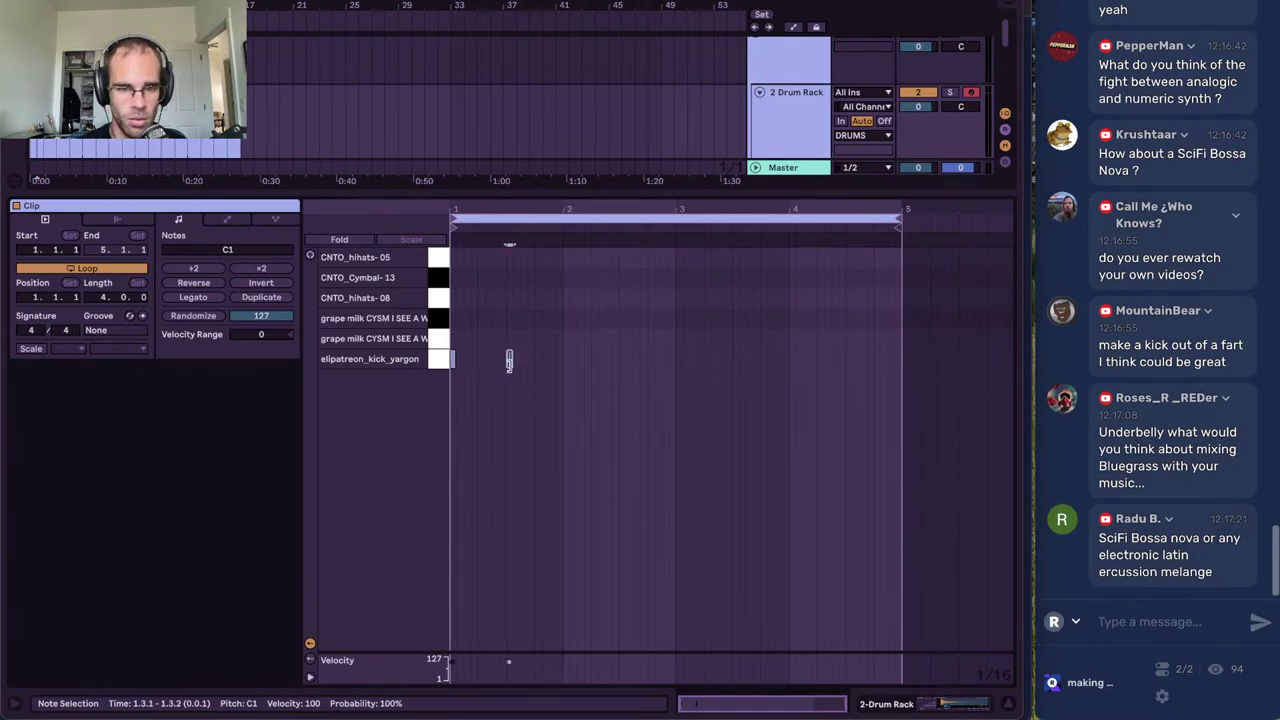
key("ctrl+d")
key("ctrl+d")
key("ctrl+d")
key("ctrl+d")
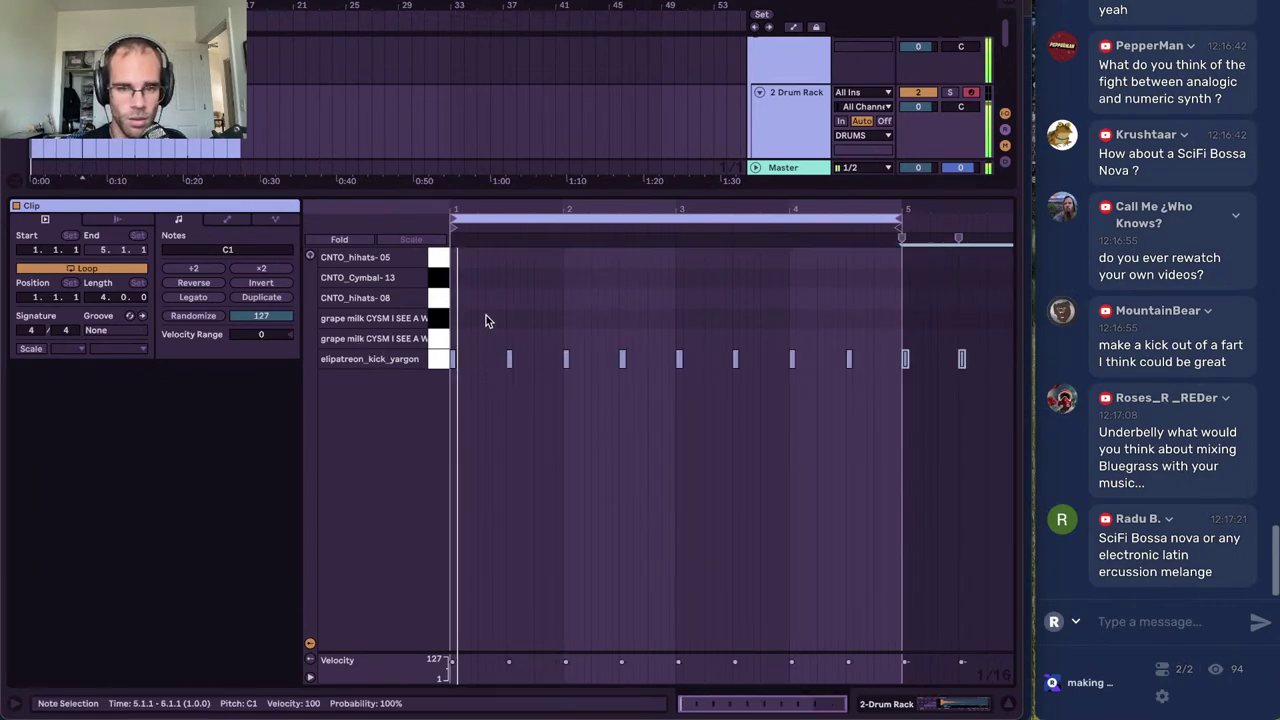
Add the first grape milk clap at 1.3 and the second one at 2.3
left_click(484, 330)
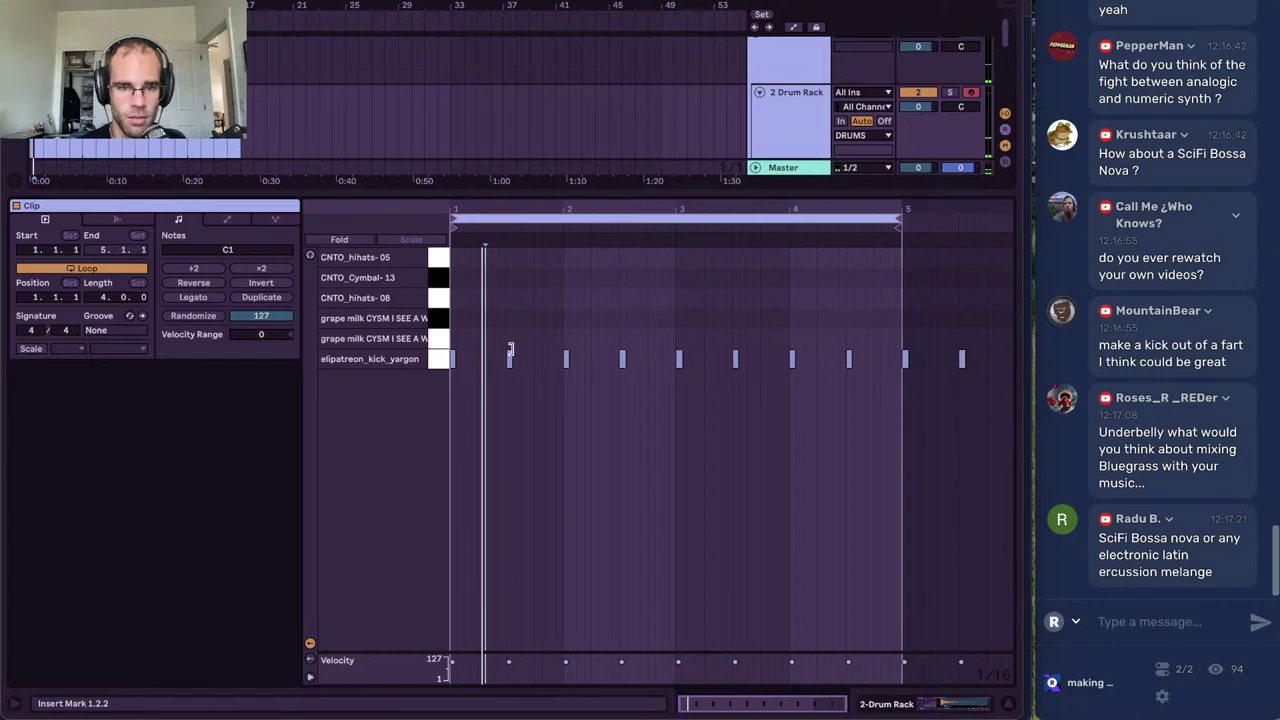
left_click(509, 338)
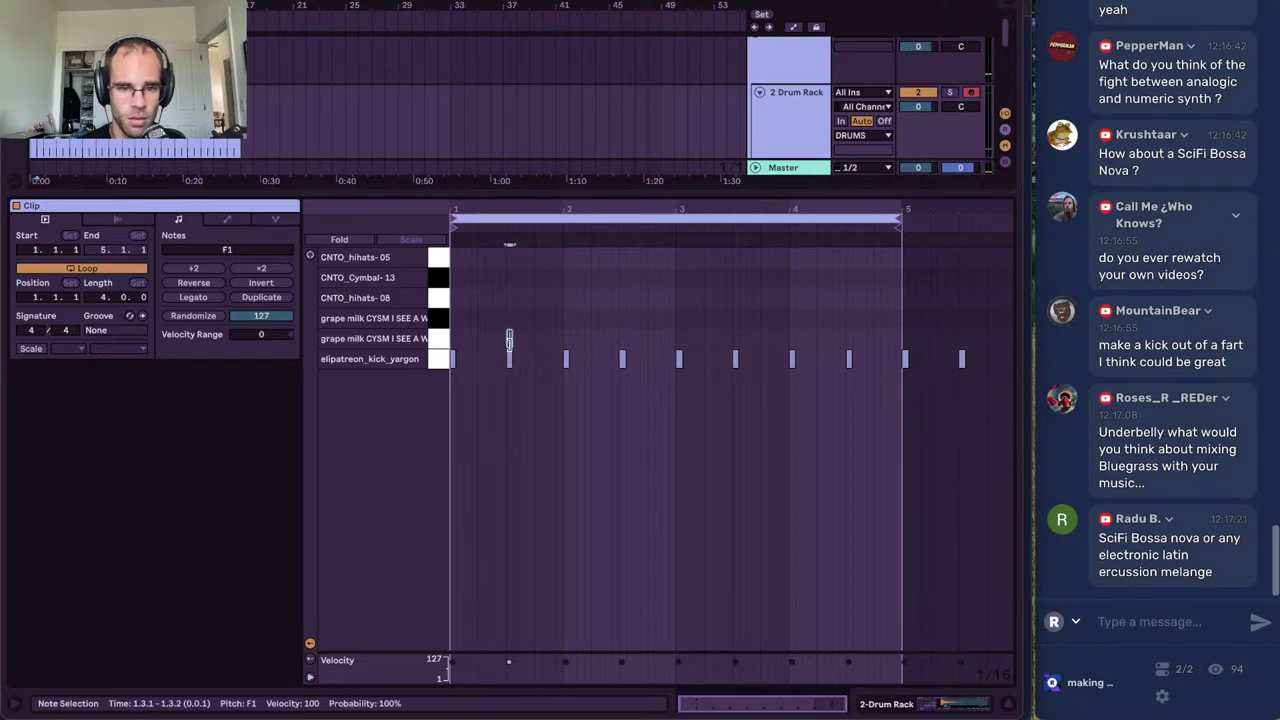
left_click(623, 318)
left_click(668, 340)
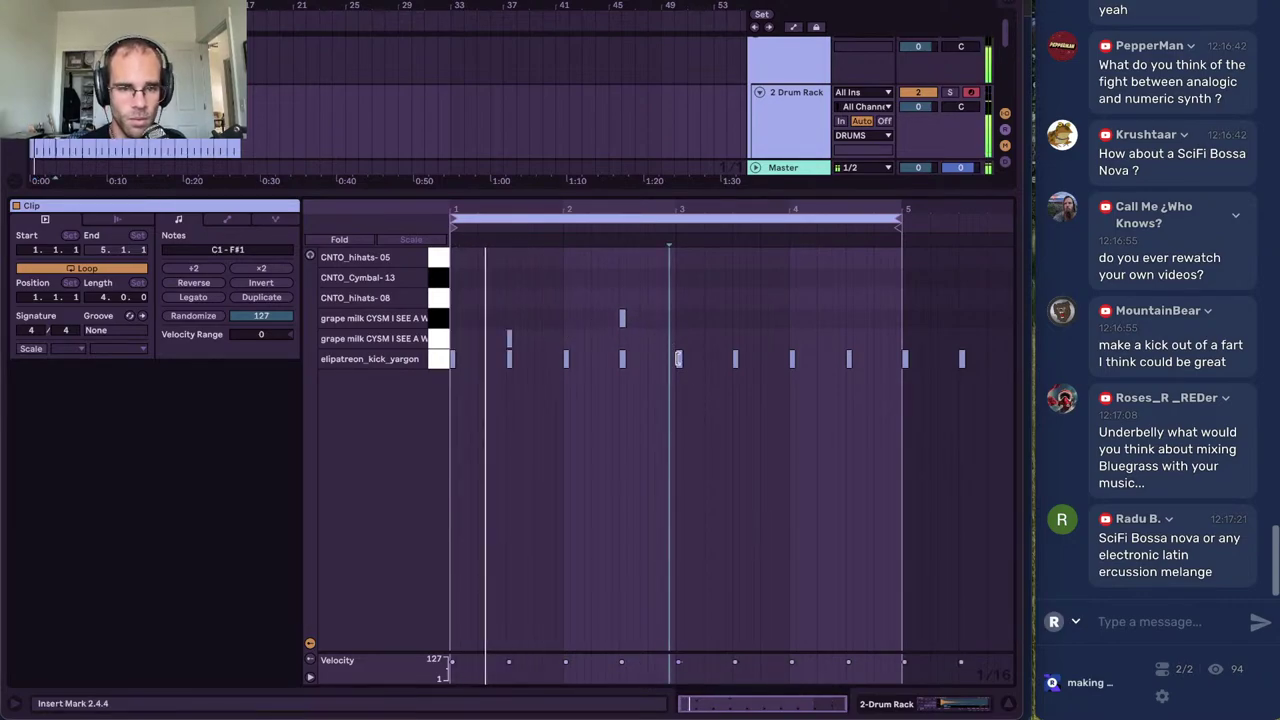
left_click(582, 388)
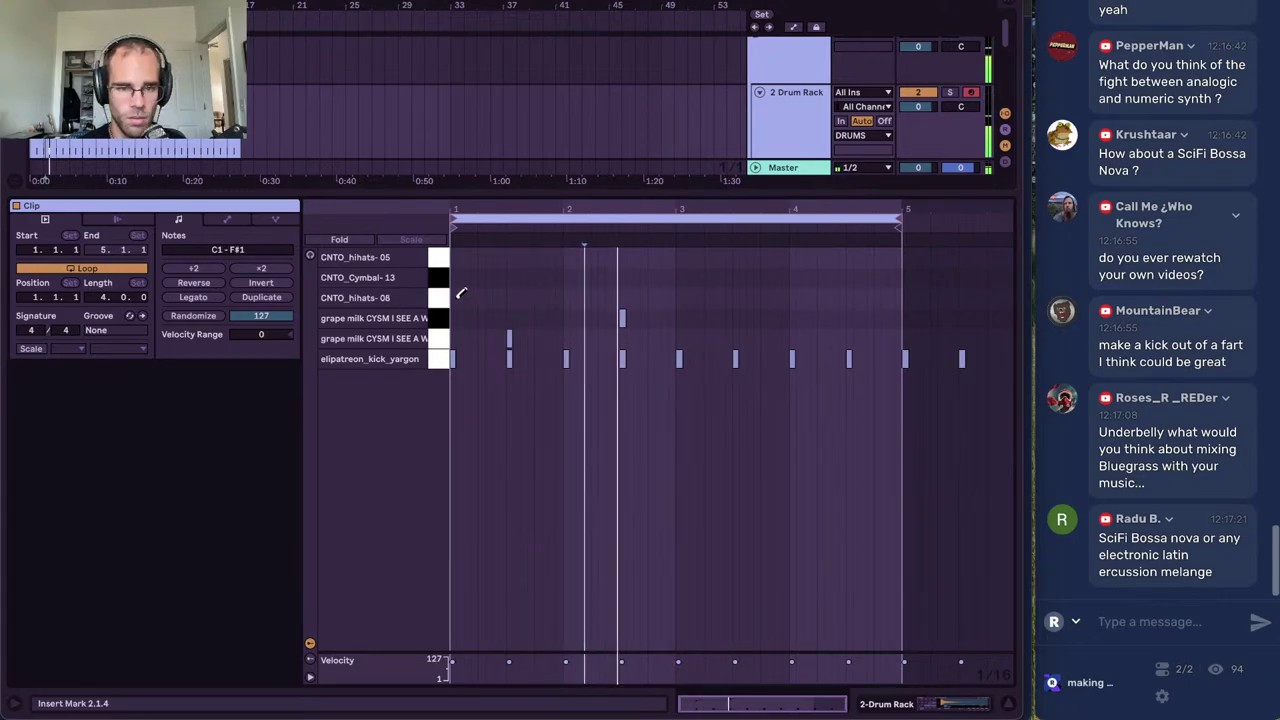
Shorten the drum clip's loop to 2 bars
left_click_drag(454, 210, 441, 236)
scroll(440, 238, "down", 3)
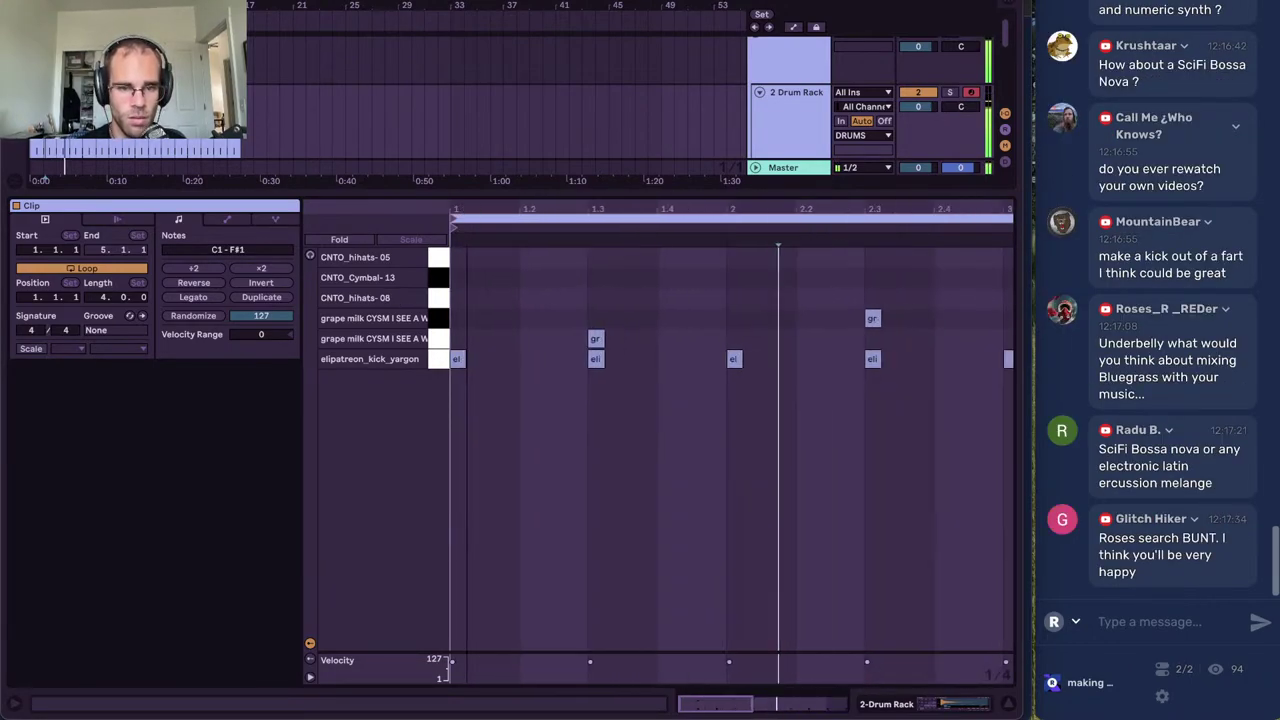
left_click_drag(1009, 219, 862, 254)
Draw quarter notes across both bars on the CNTO_hihats- 08 row, move them up to CNTO_Cymbal- 13 and play the loop
key("b")
left_click_drag(470, 298, 860, 297)
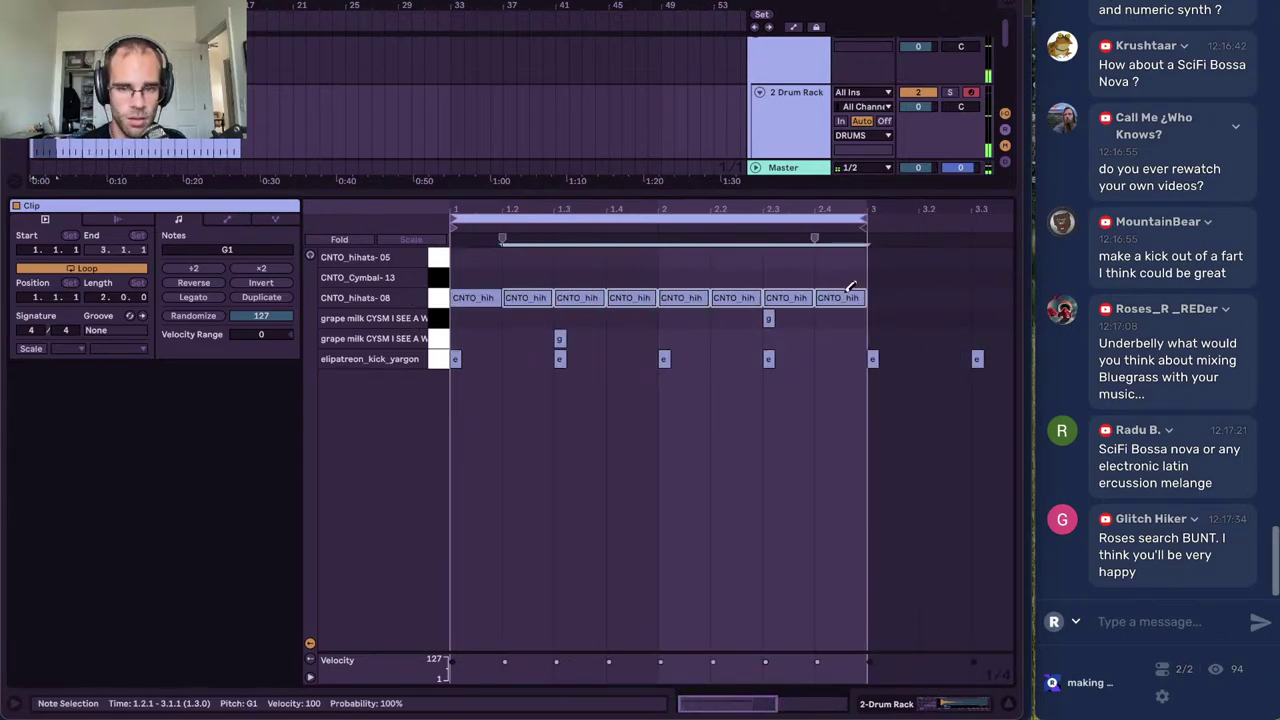
key("space")
key("Up")
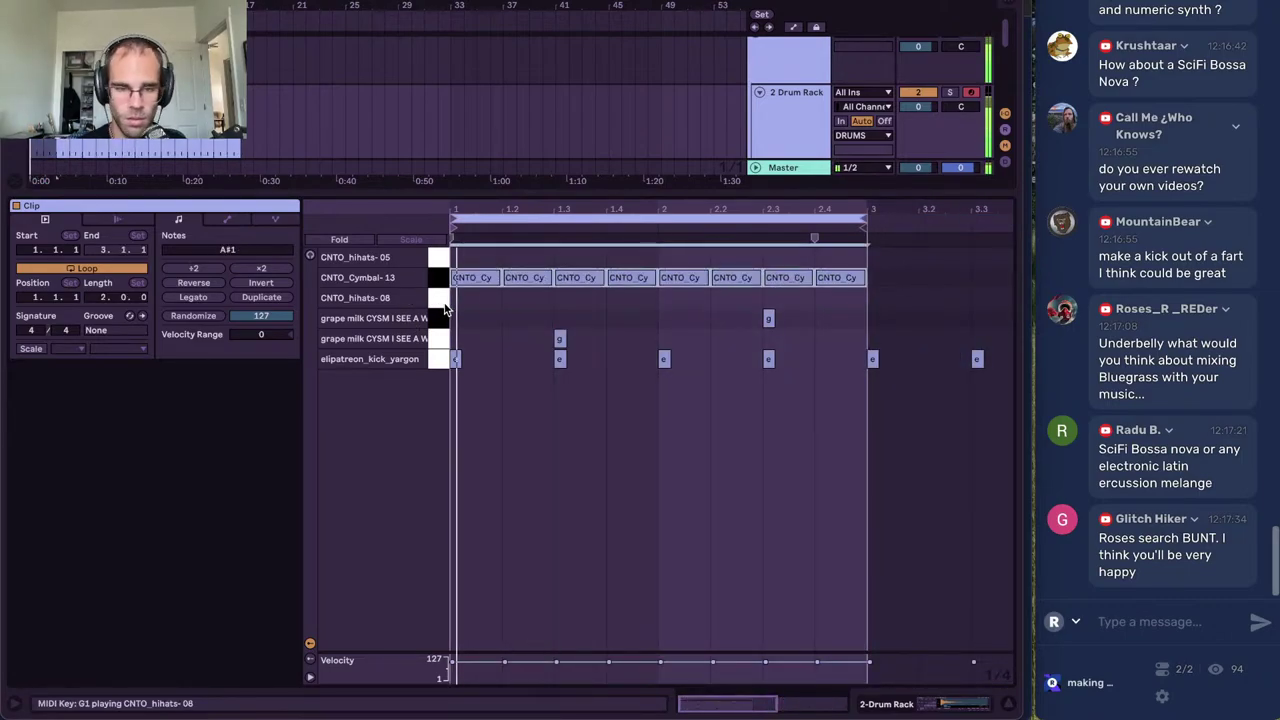
left_click(502, 410)
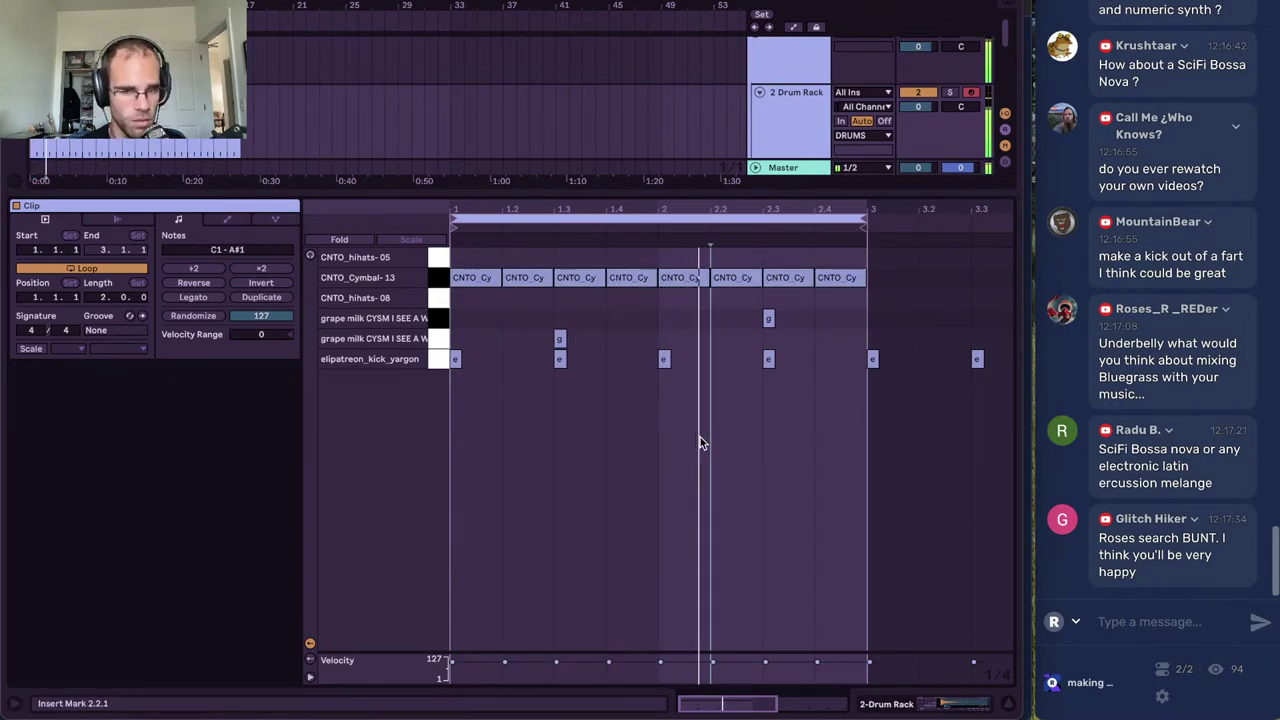
Listen to the two-bar drum loop and audition the CNTO_Cymbal- 13 row
left_click(903, 705)
left_click(831, 705)
left_click(685, 487)
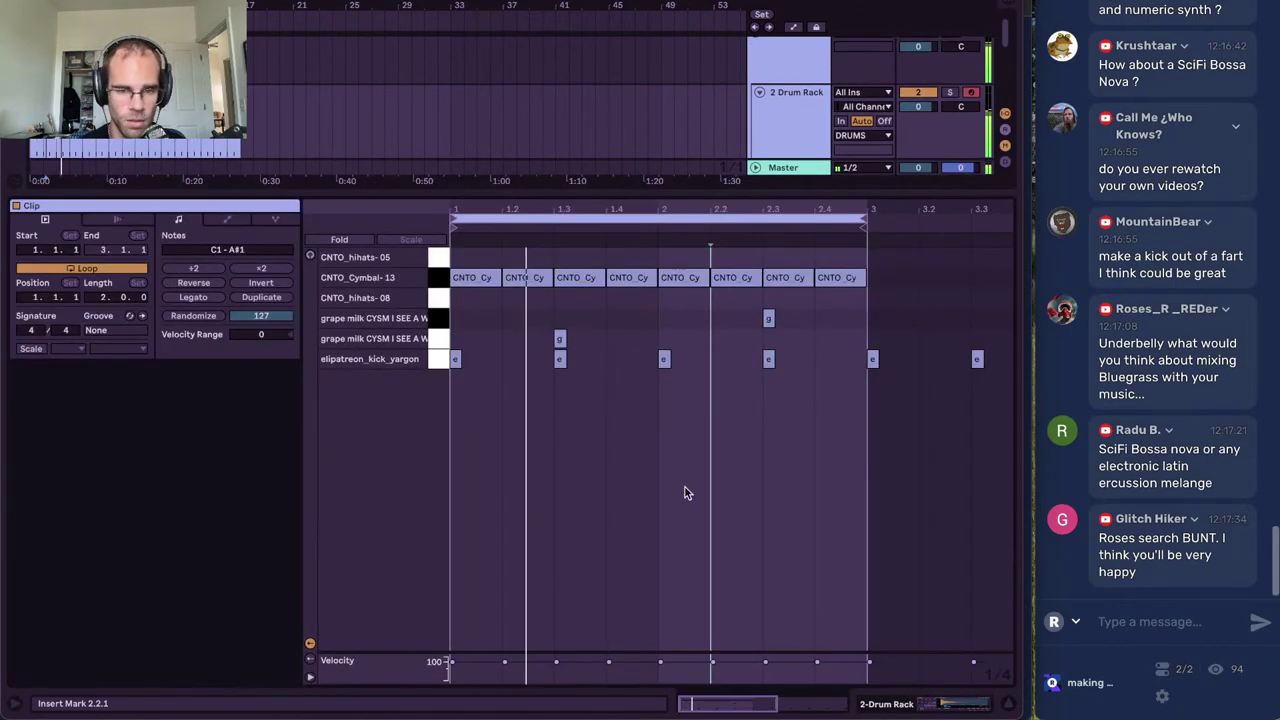
key("space")
left_click(436, 277)
left_click(485, 341)
mouse_move(465, 277)
left_mouse_down()
mouse_move(483, 284)
mouse_move(470, 282)
left_mouse_up()
key("space")
left_click(437, 278)
left_click(485, 308)
left_click(438, 279)
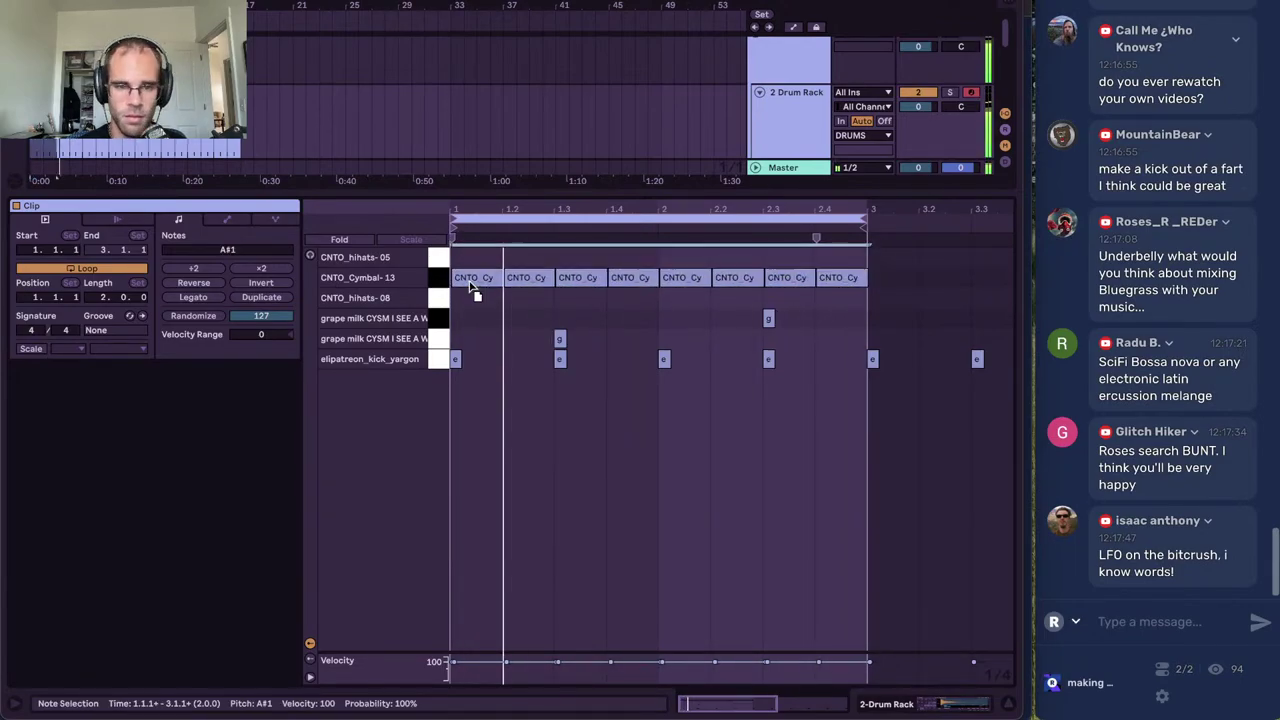
Enable the LFO on the CNTO_Cymbal- 13 pad, turn off its retrigger, and set its pitch modulation to 7.06 %
left_click(890, 705)
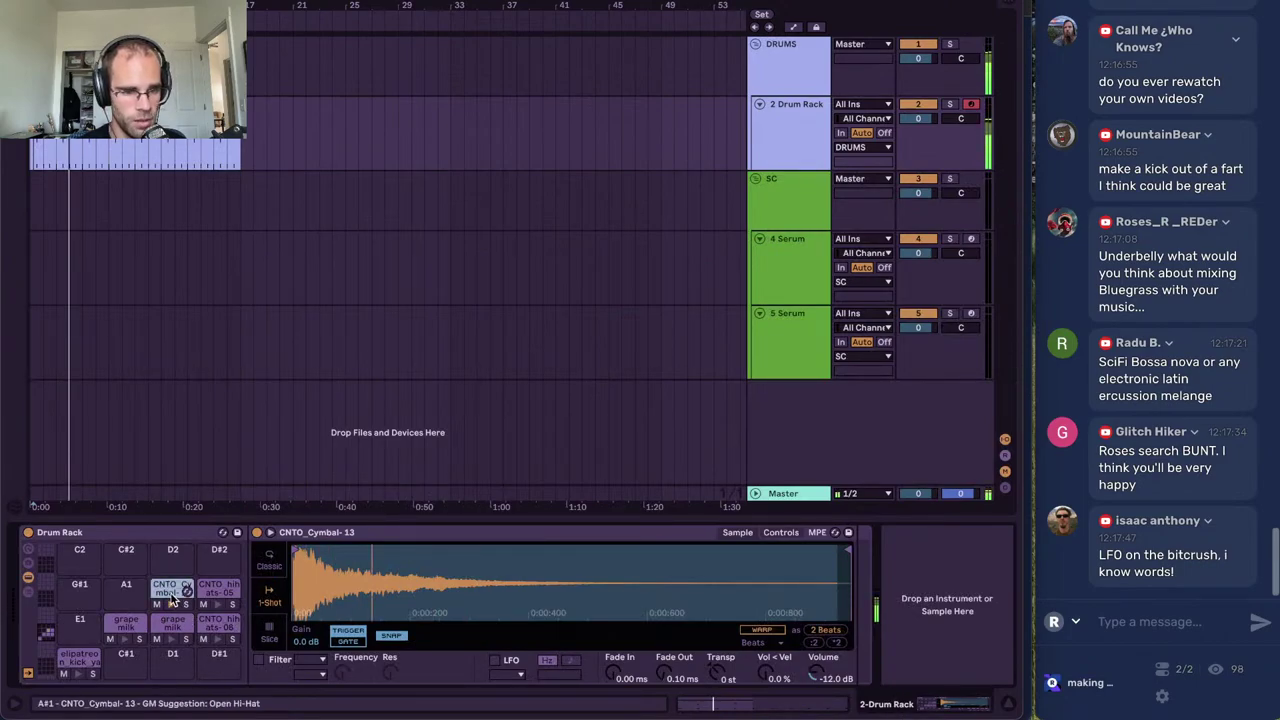
left_click(781, 532)
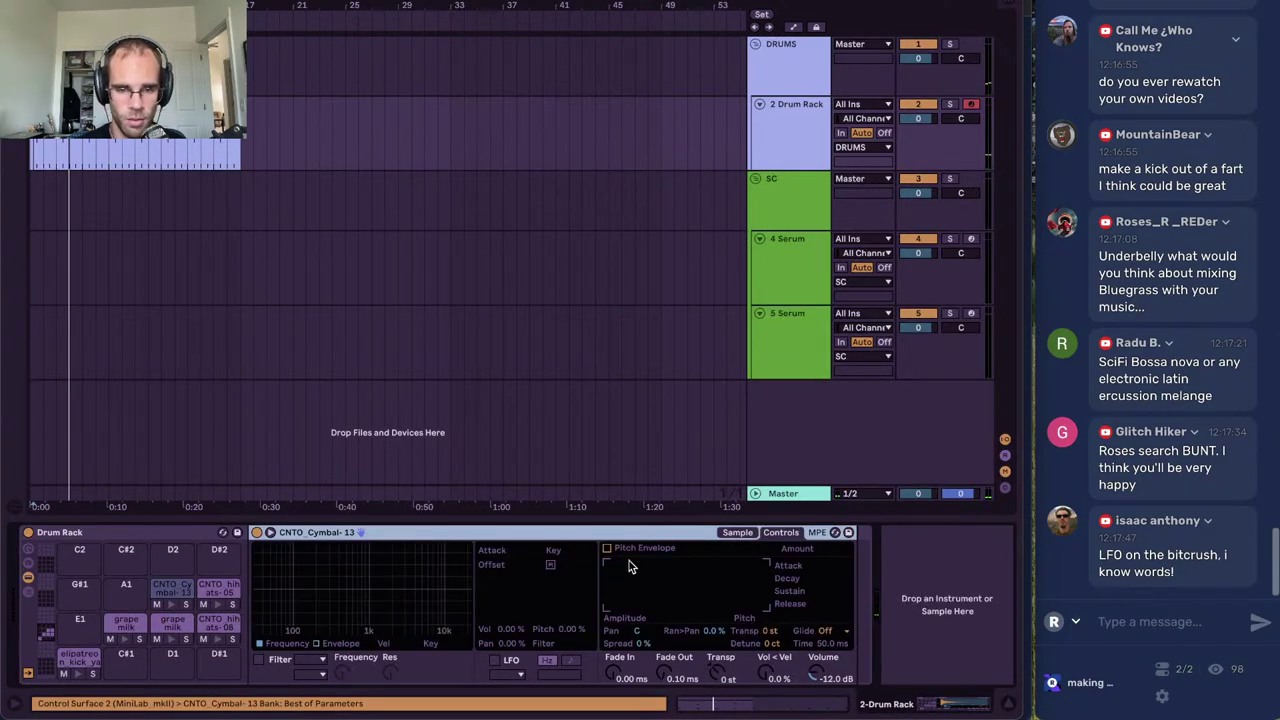
left_click(494, 661)
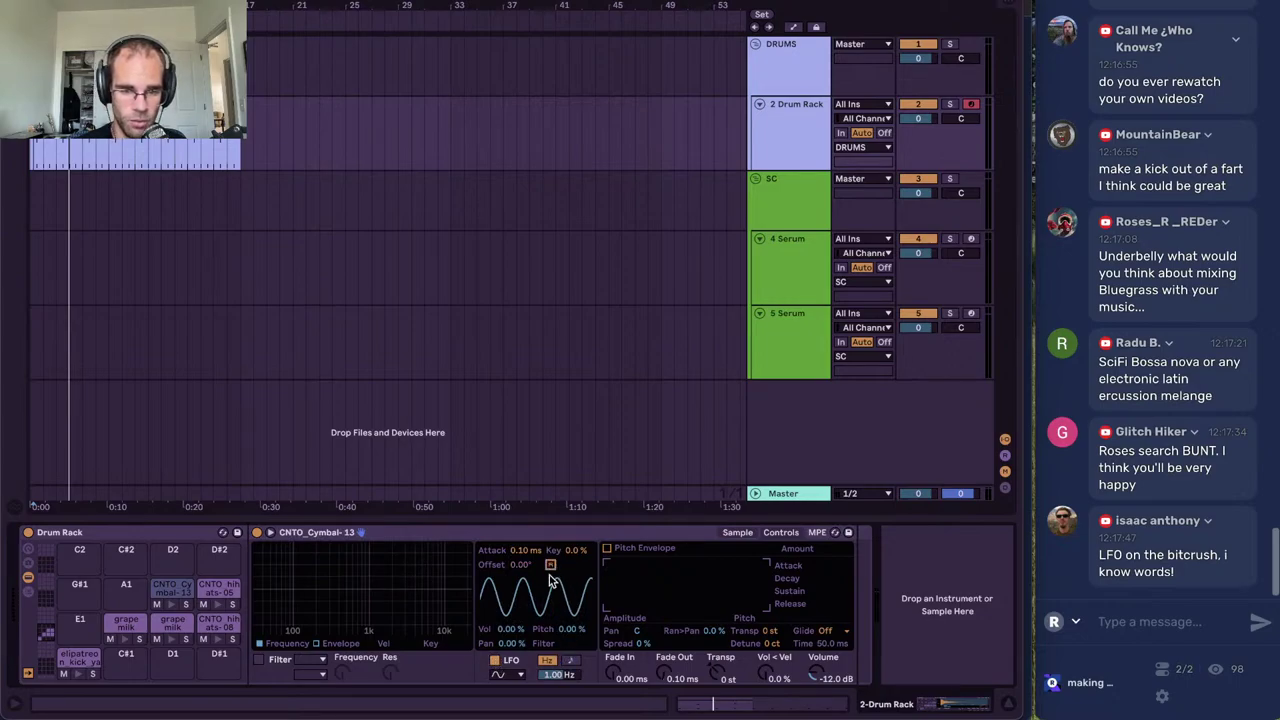
left_click(571, 629)
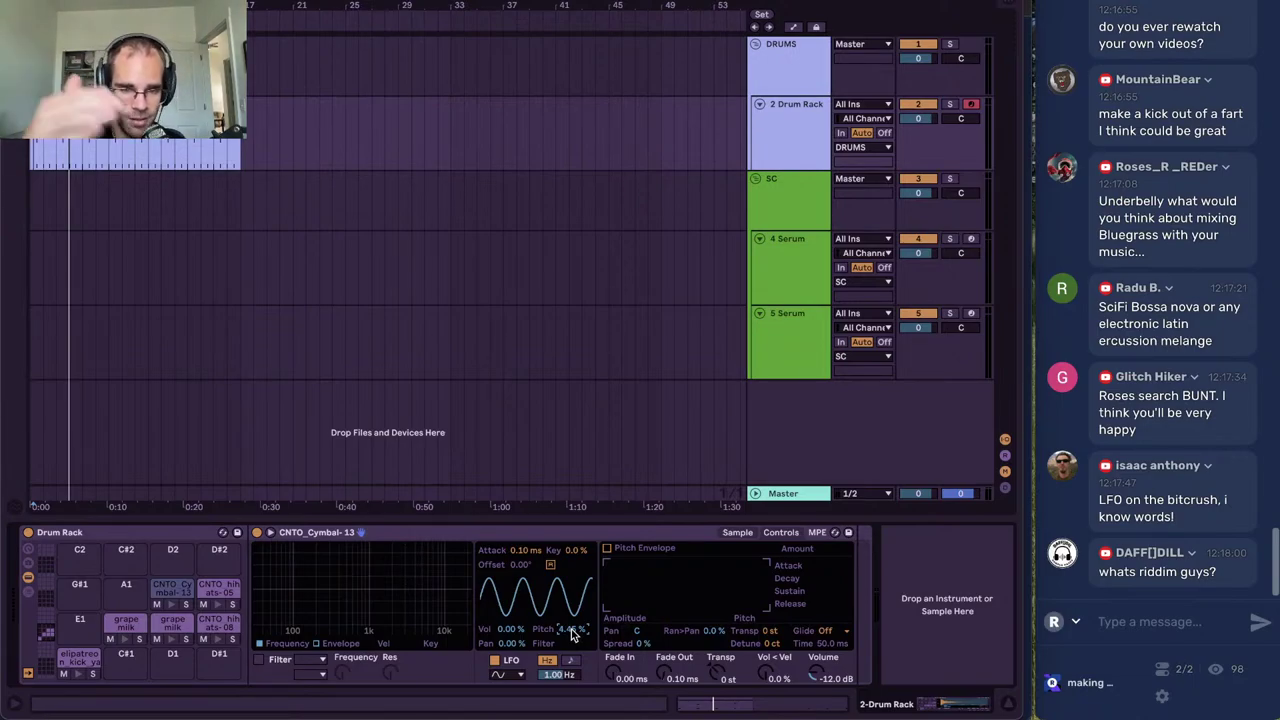
key("space")
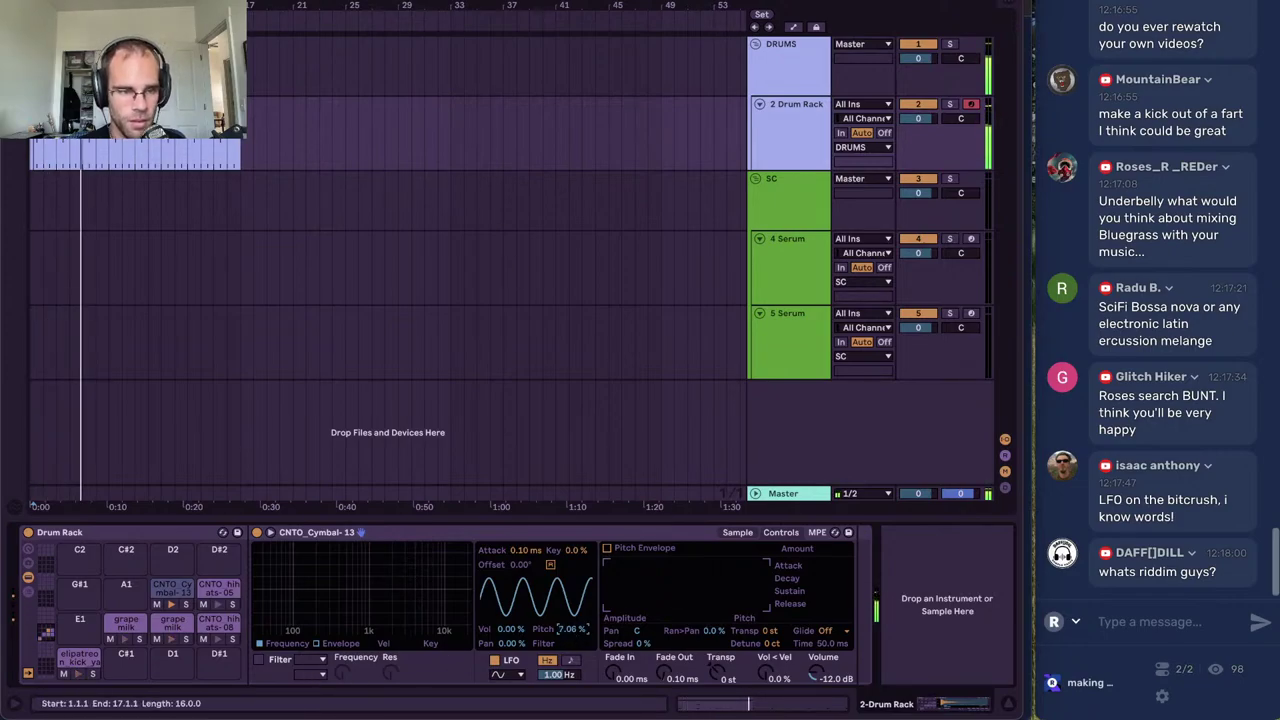
Add an extra quarter-note elipatreon_kick_yargon hit at 2.2 in the drum clip
double_click(205, 106)
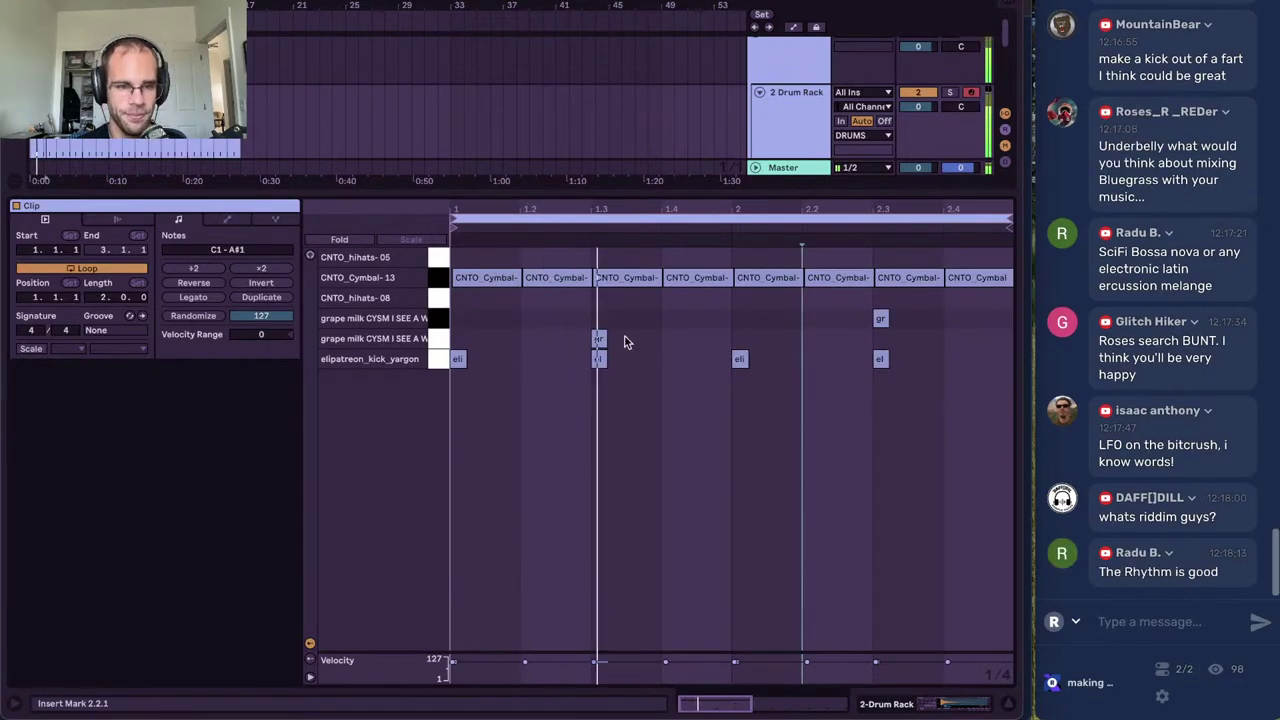
double_click(997, 361)
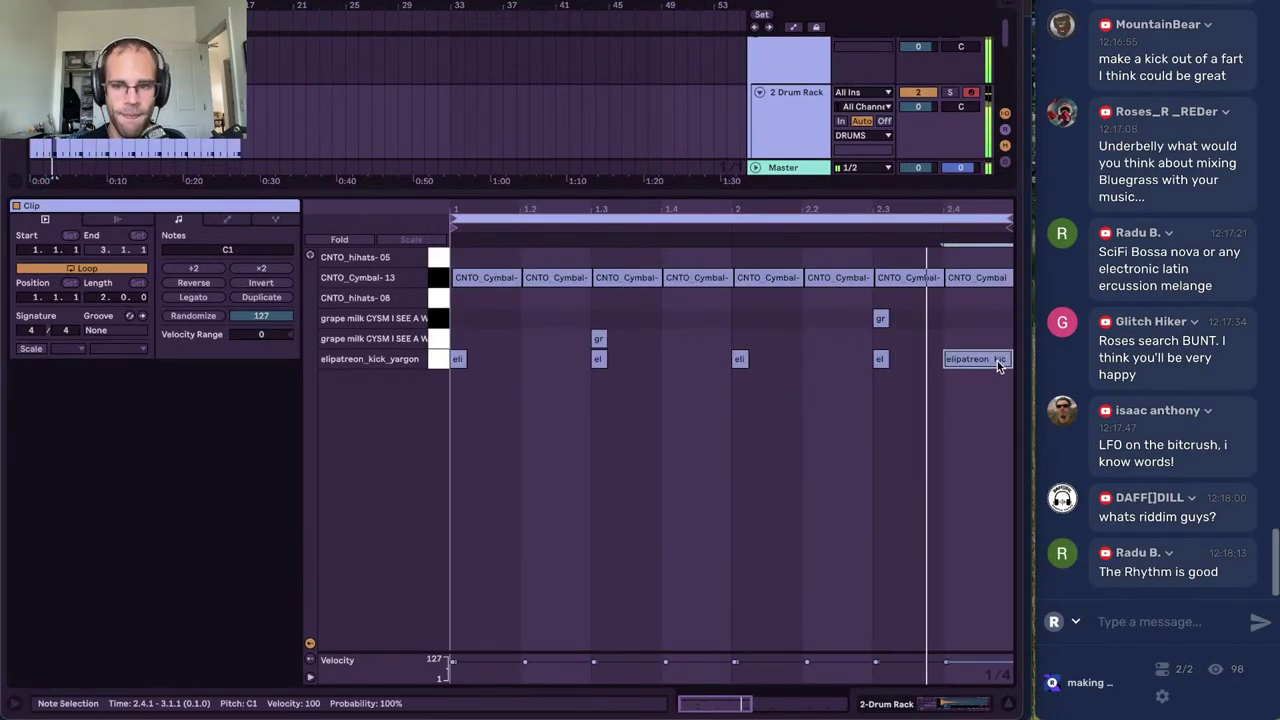
double_click(968, 360)
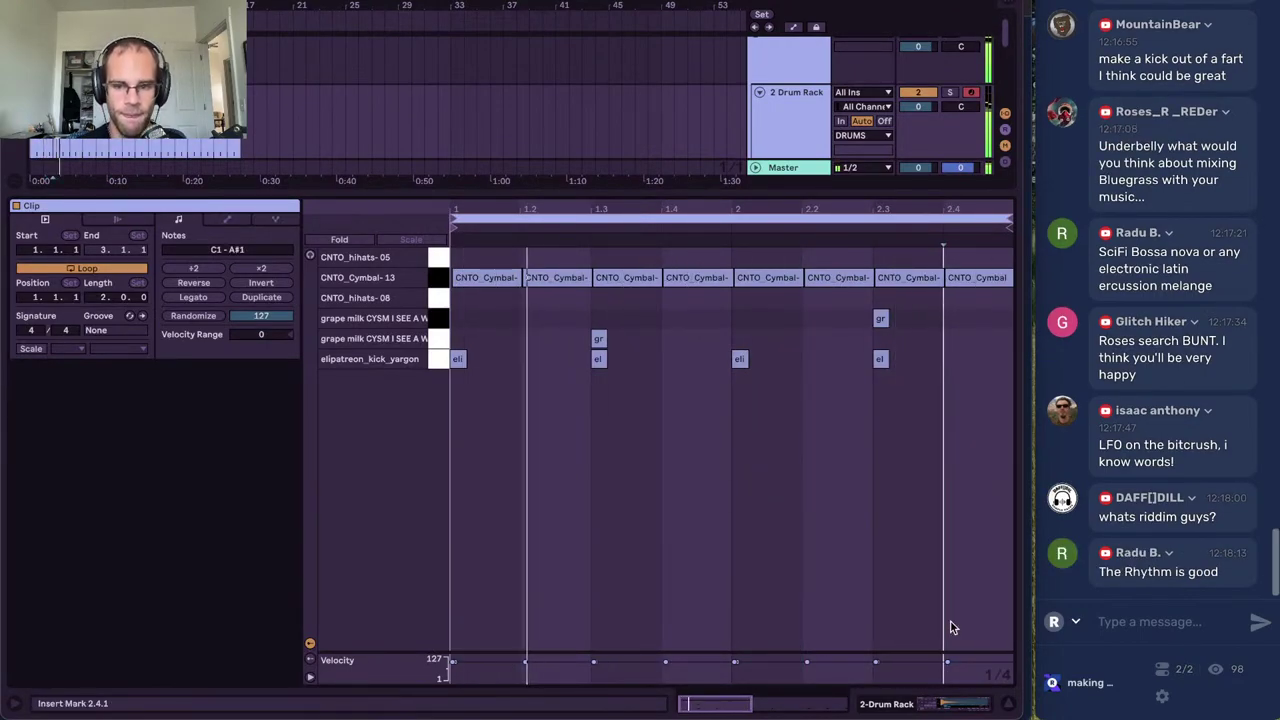
double_click(820, 359)
Select the elipatreon_kick_yargon pad and open the Kicks folder of the DRUMS THAT KNOCK library
left_click(918, 706)
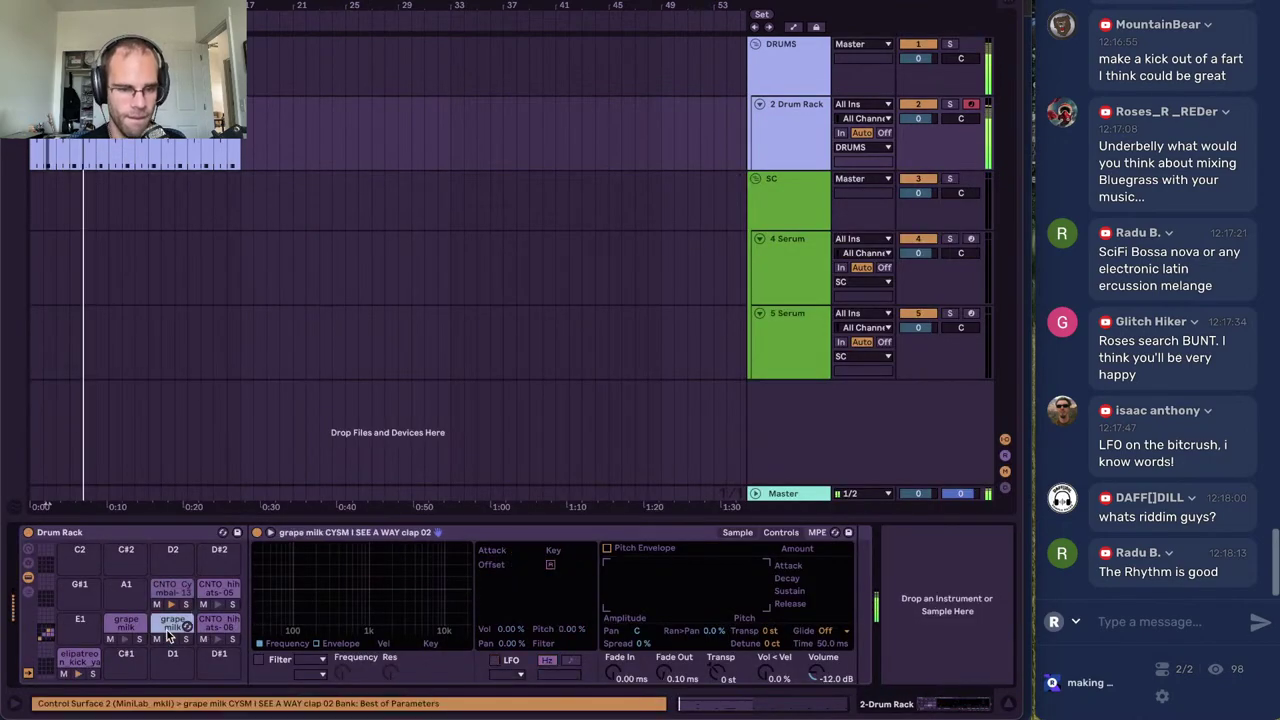
left_click(82, 658)
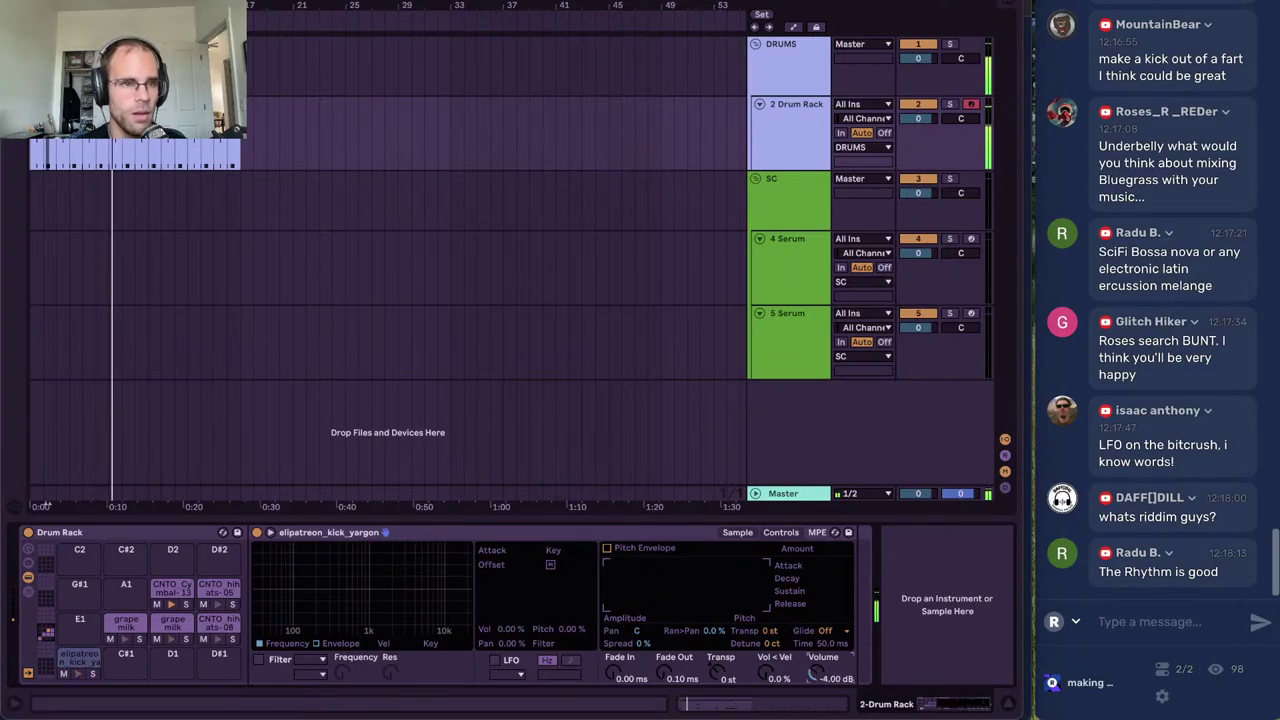
key("ctrl+alt+b")
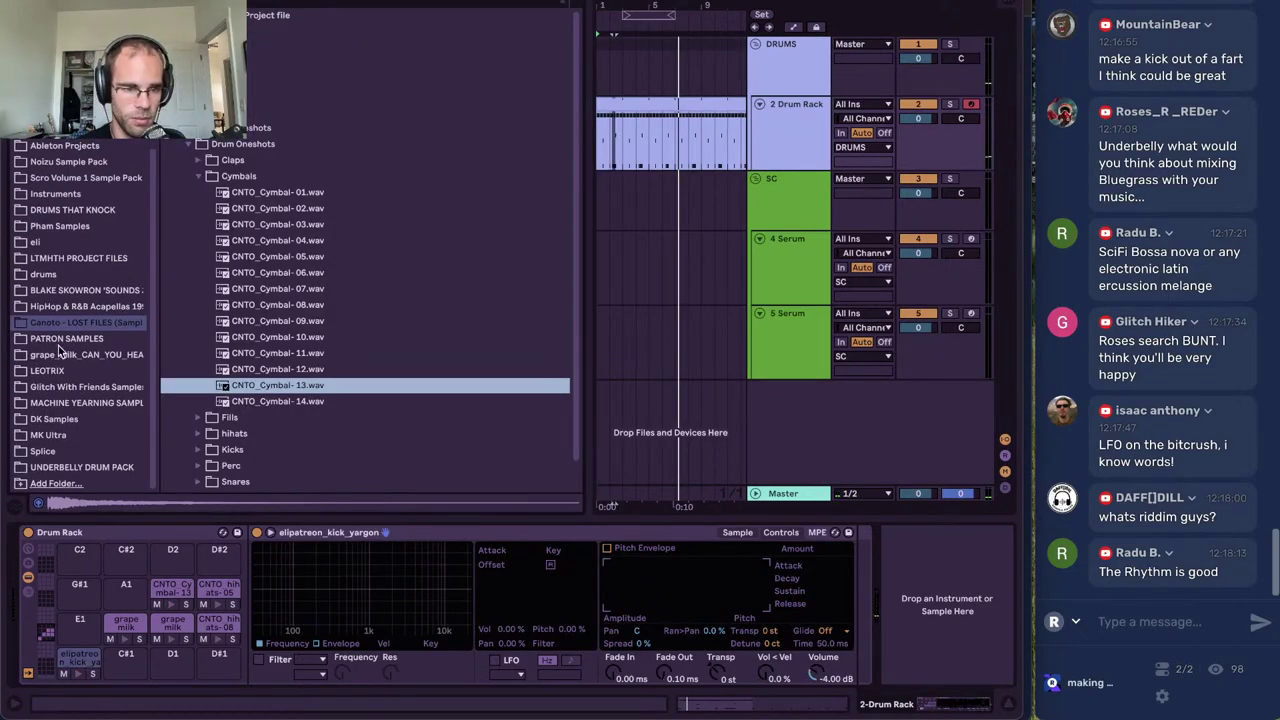
left_click(76, 213)
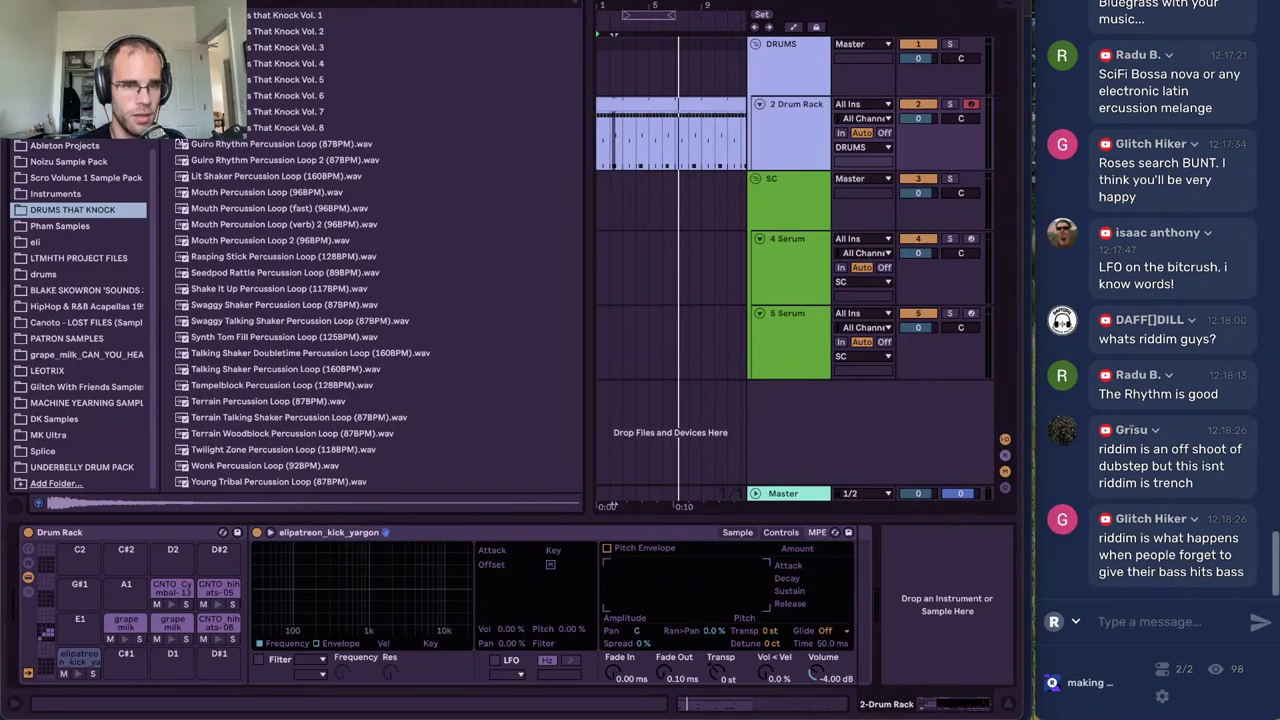
left_click(178, 129)
left_click(177, 224)
Audition the kick samples in the DRUMS THAT KNOCK Kicks folder, from Athud Kick through Tamb Knock Kick
key("Down")
key("Down")
key("Down")
key("Down")
key("Down")
key("Down")
key("Down")
key("Down")
key("Down")
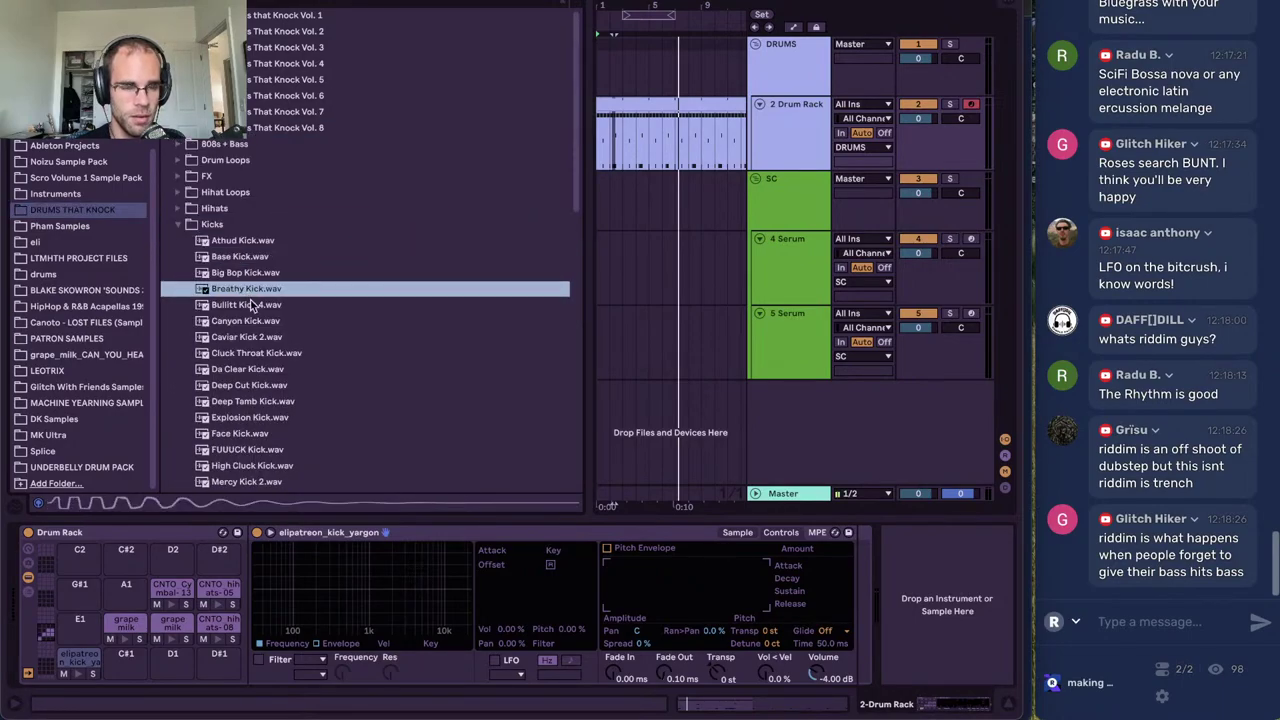
left_click(743, 532)
left_click(284, 402)
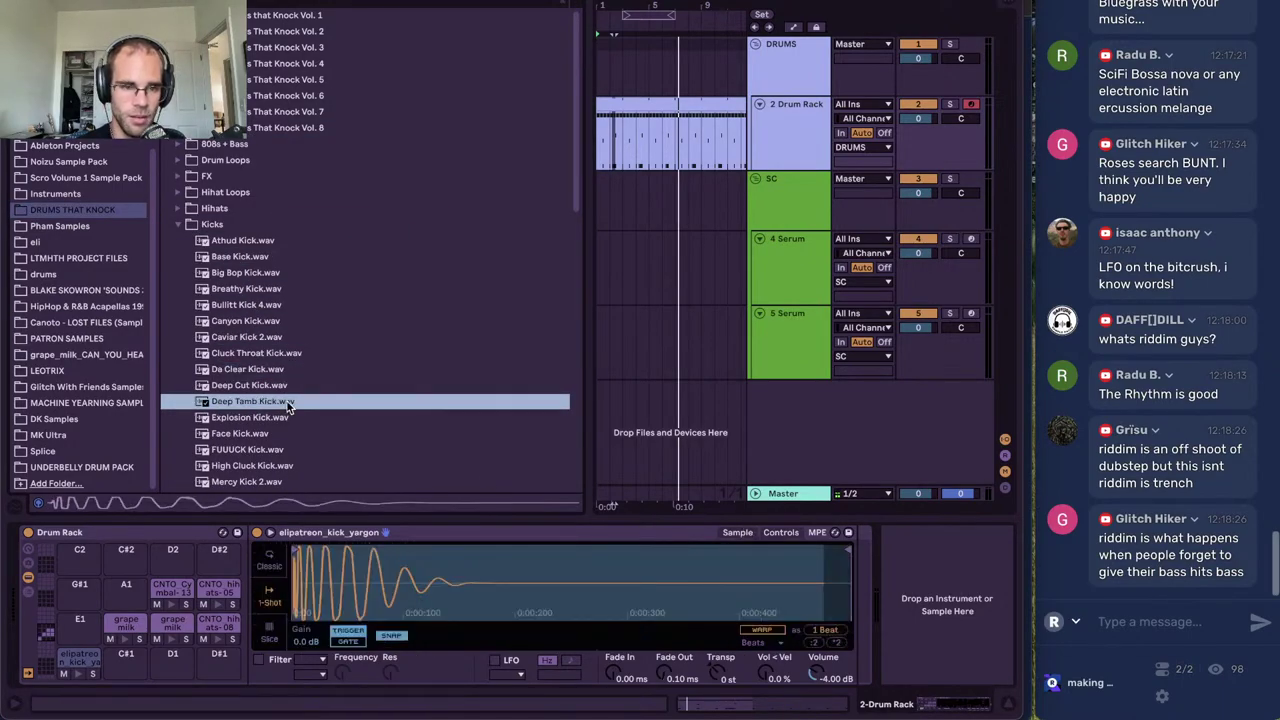
left_click(281, 421)
scroll(281, 422, "down", 5)
left_click(280, 383)
left_click(277, 400)
left_click(276, 416)
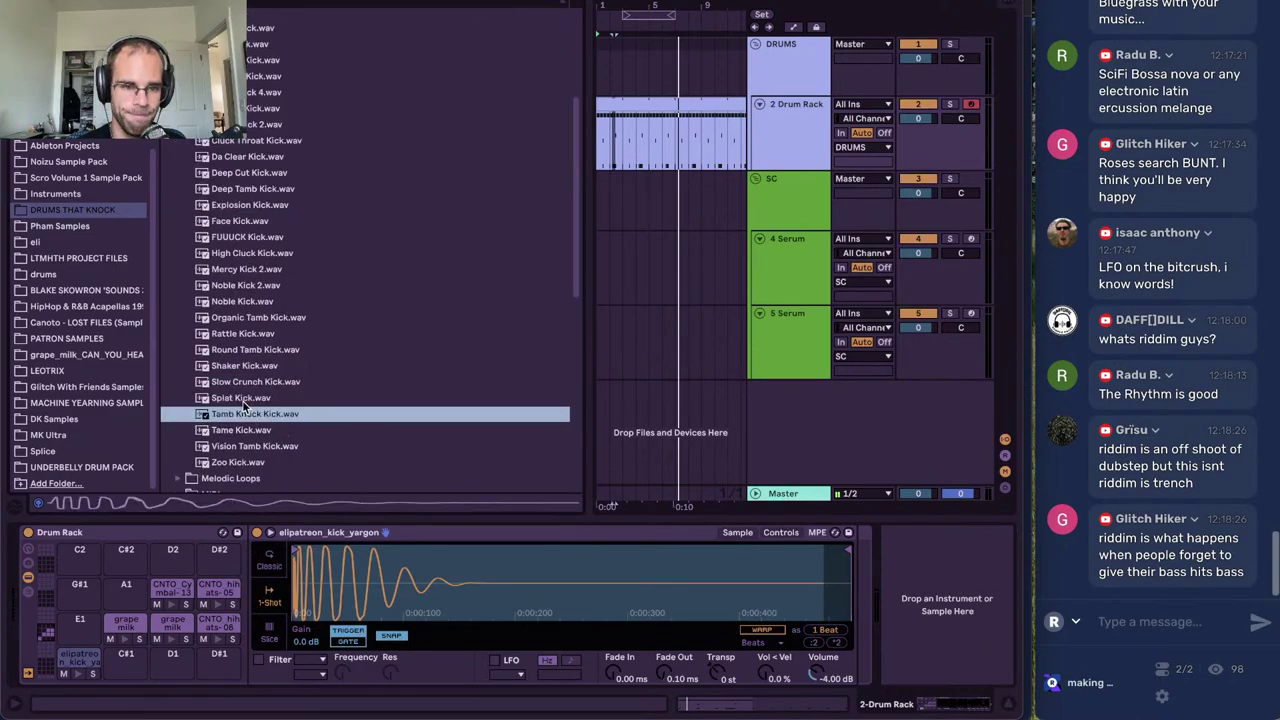
Replace the kick pad's sample with Splat Kick.wav and set its volume to -3.43 dB with the loop playing
left_click_drag(243, 400, 401, 588)
left_click(816, 676)
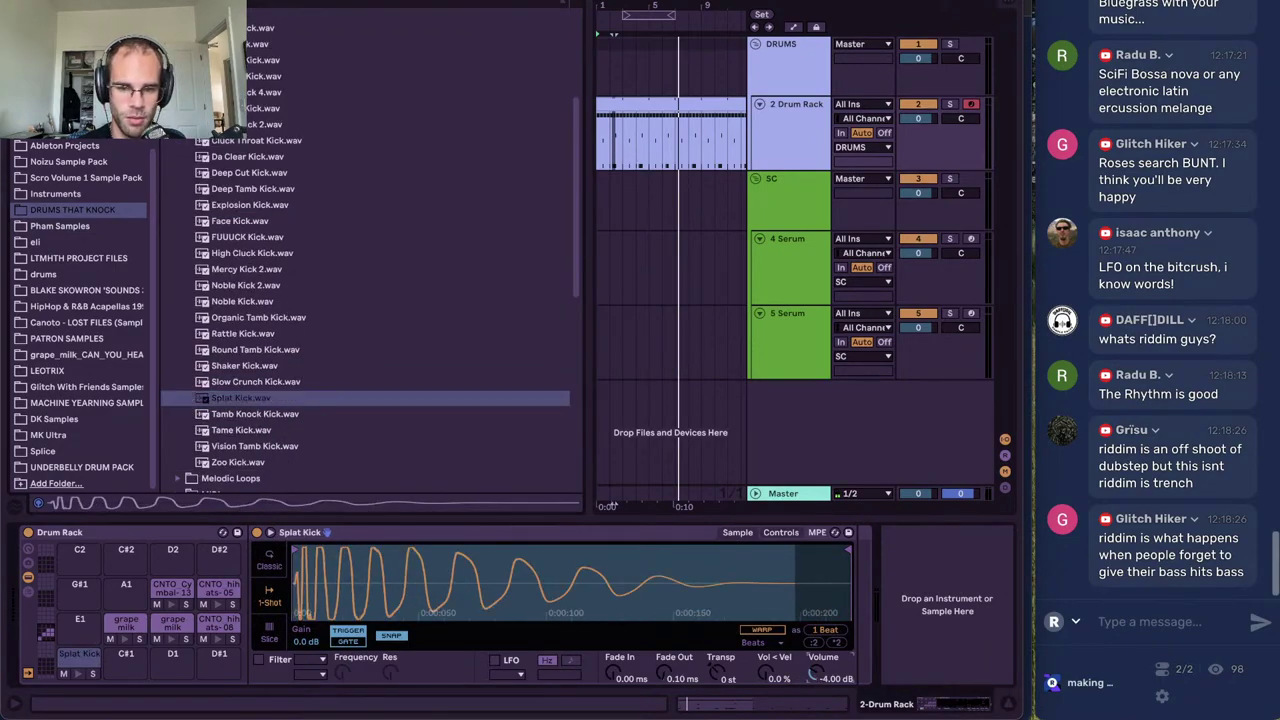
key("space")
left_click_drag(816, 676, 819, 671)
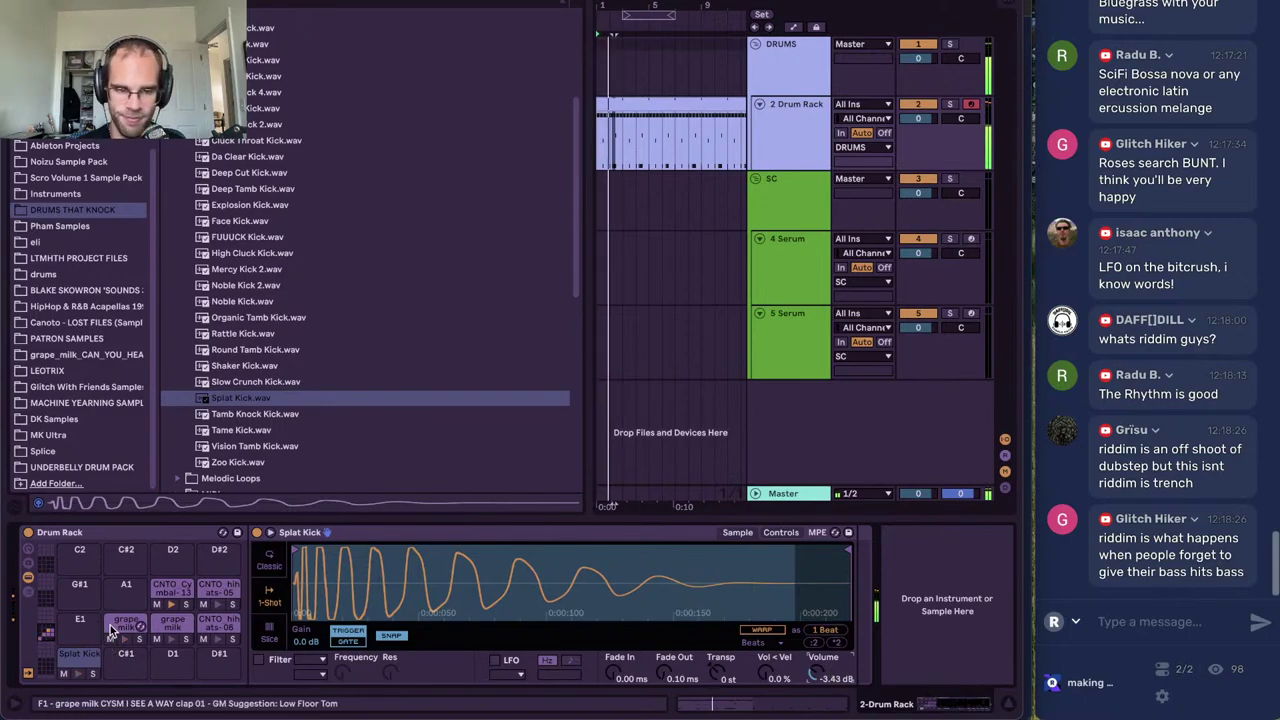
Add quarter-note CNTO_hihats- 05 hits at 1.2, 1.4, 2.2 and 2.4 in the drum clip
left_click(798, 66)
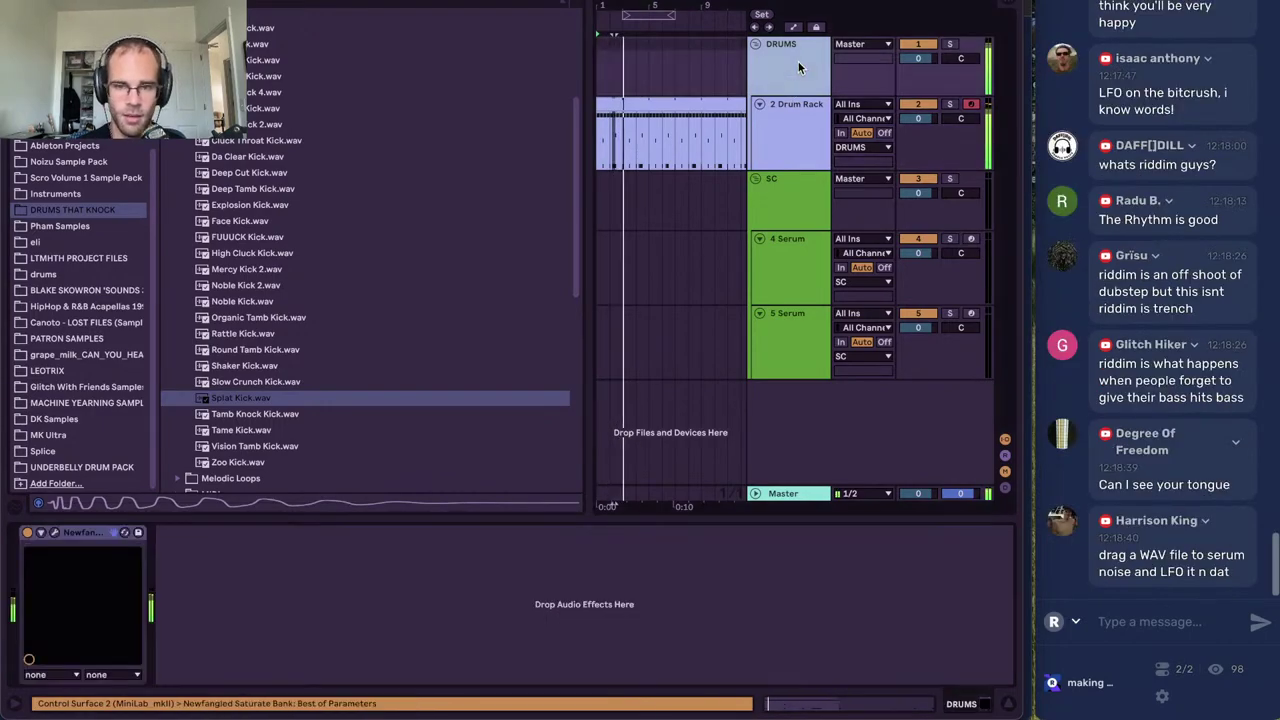
left_click(774, 127)
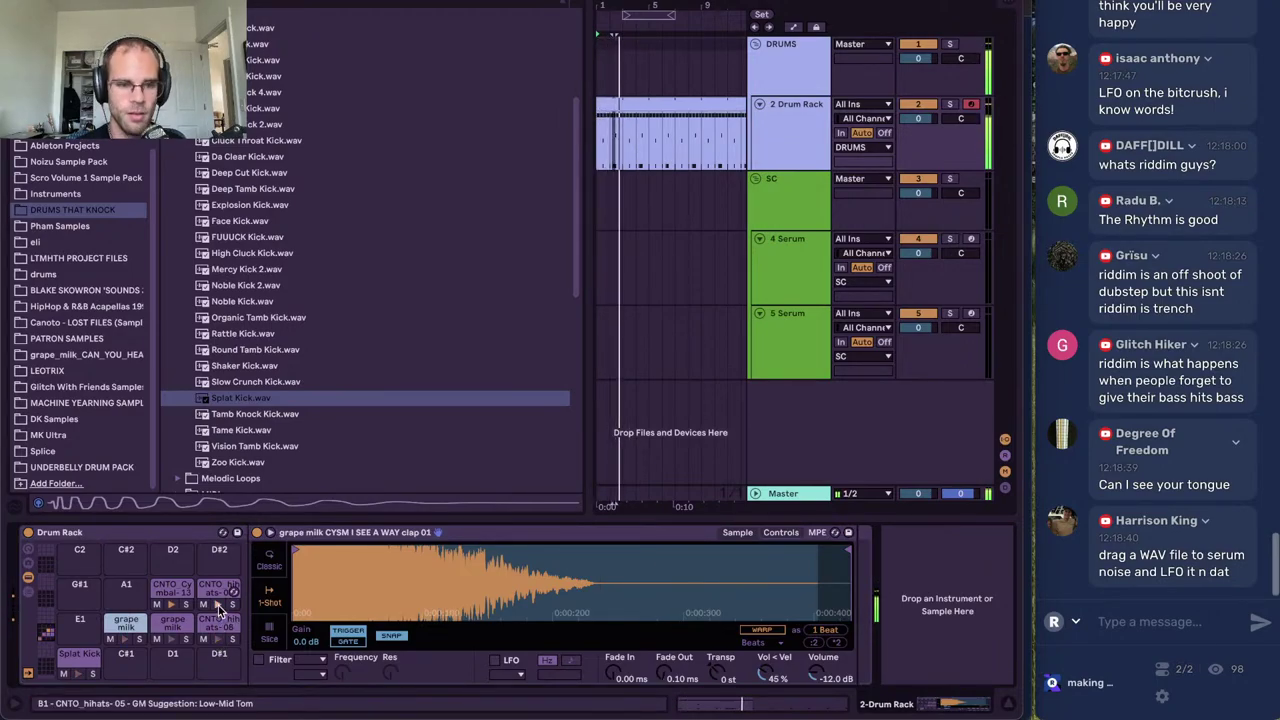
left_click(762, 704)
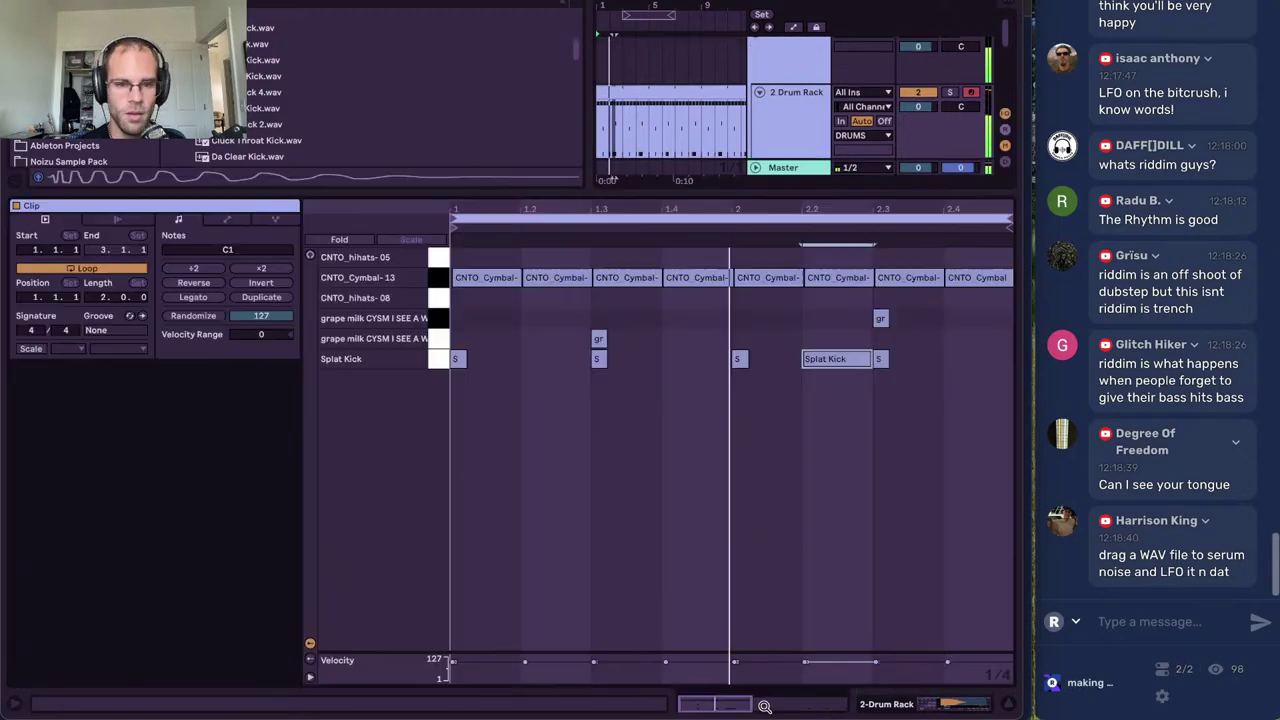
double_click(550, 257)
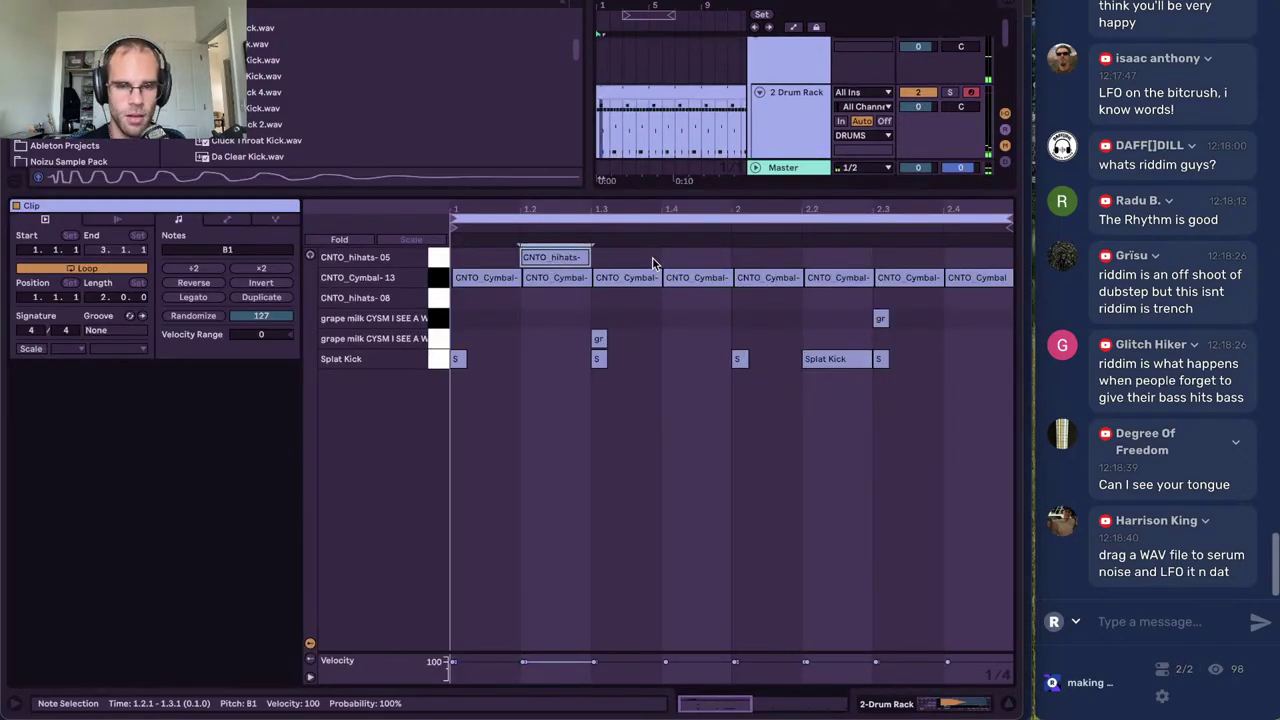
double_click(690, 258)
left_click(816, 260)
double_click(818, 260)
double_click(952, 258)
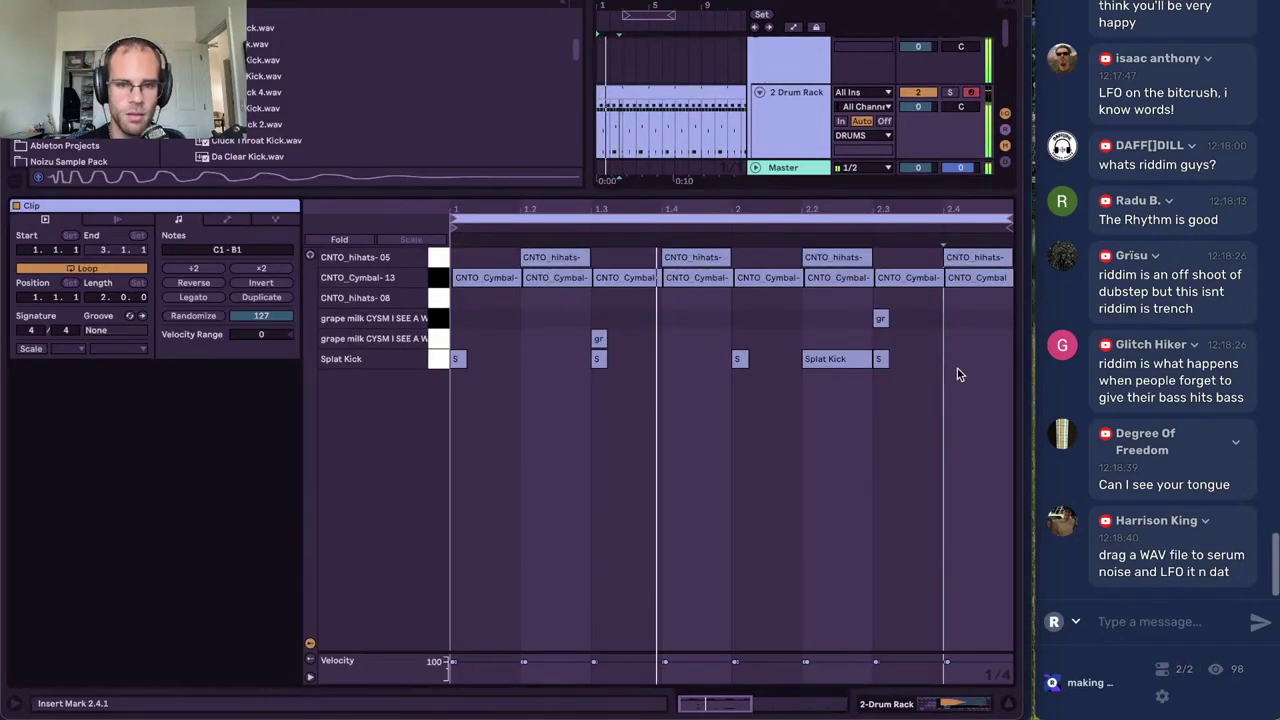
Narrow the note grid to 1/16 and add CNTO_hihats- 08 notes at 1.1.1 and 1.1.3
left_click(438, 259)
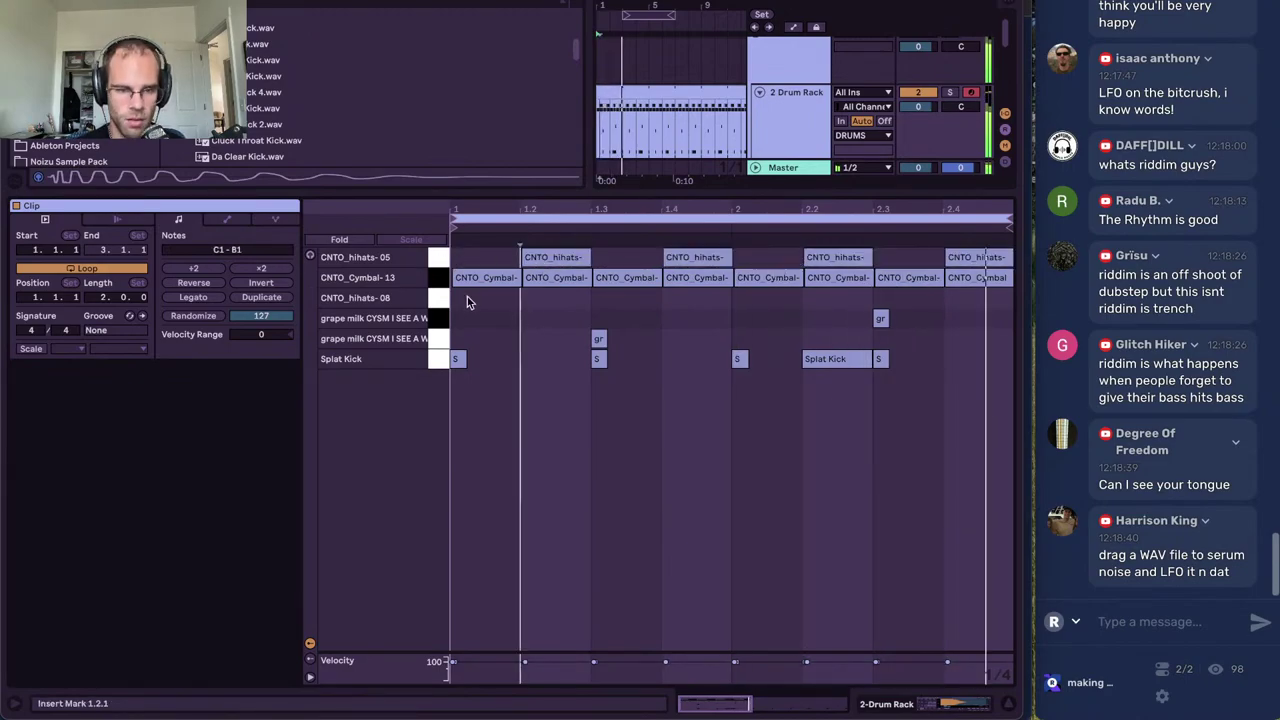
double_click(468, 298)
key("ctrl+1")
left_click_drag(515, 300, 465, 303)
double_click(489, 302)
left_click(522, 303)
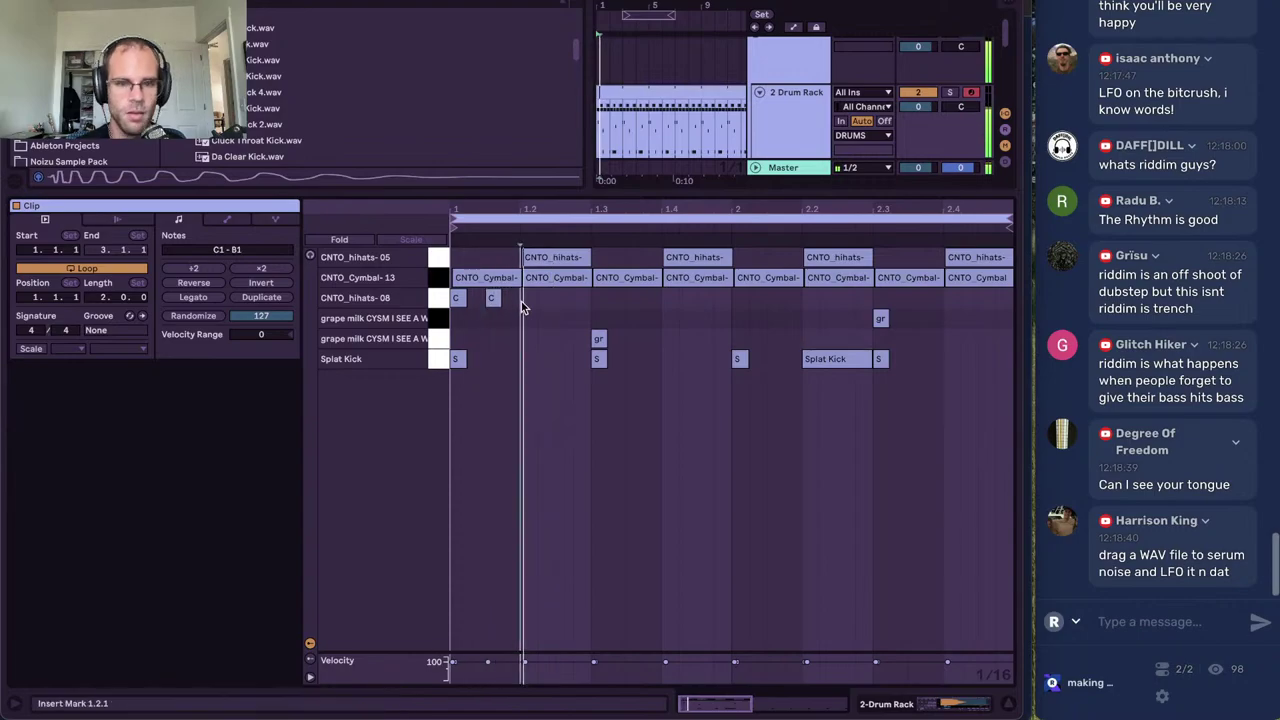
Duplicate the two CNTO_hihats- 08 notes to beat 1.3 and move the second copy to 1.4
left_click_drag(591, 302, 402, 298)
key("ctrl+d")
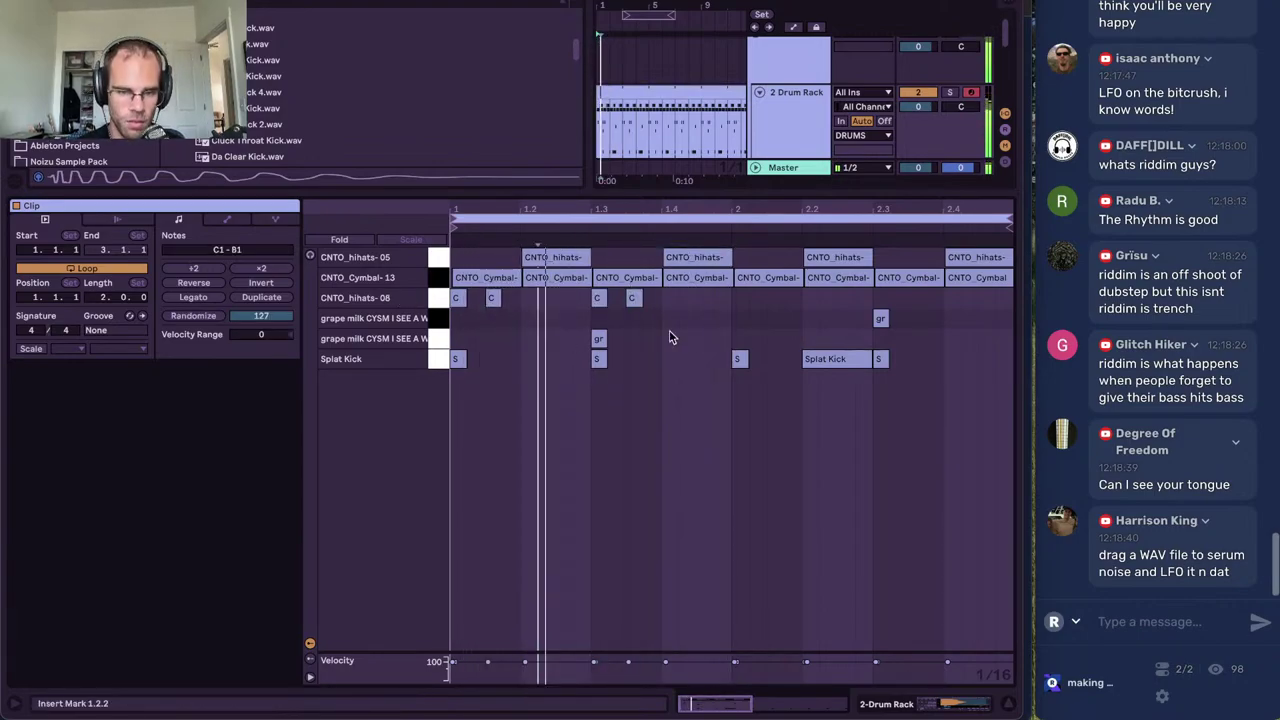
left_click(634, 298)
left_click_drag(634, 298, 669, 300)
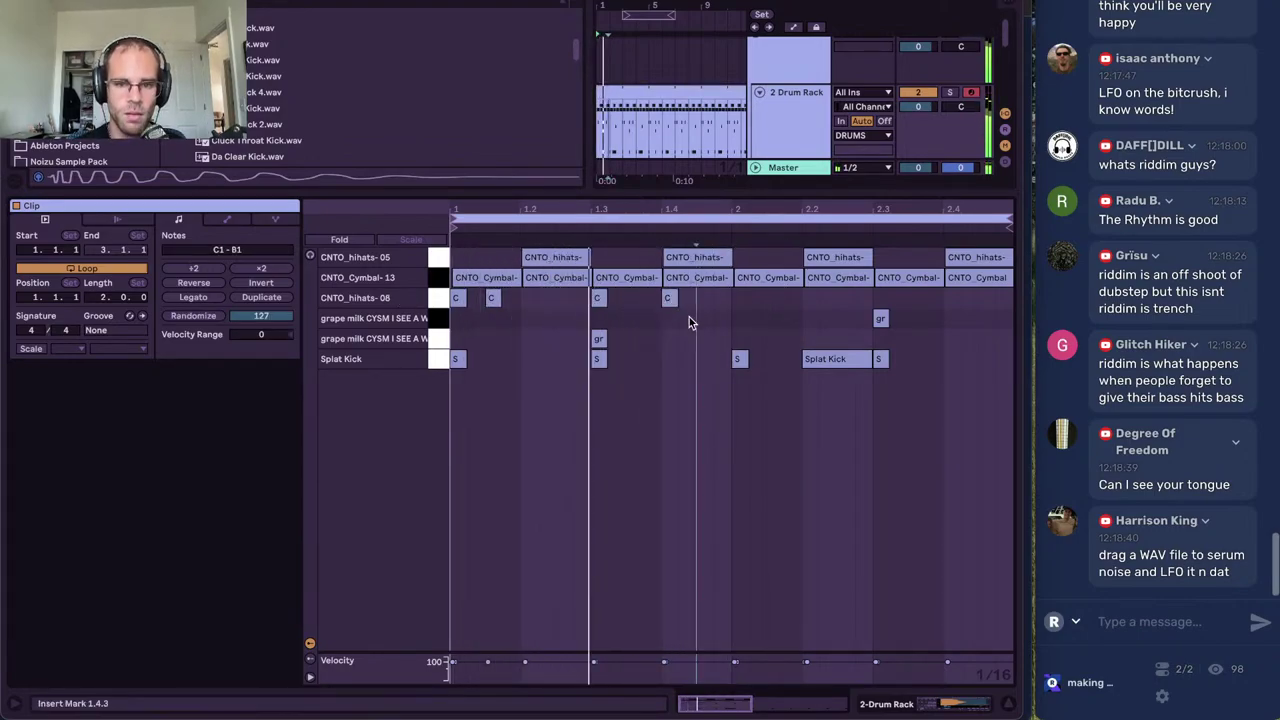
Duplicate the first bar's CNTO_hihats- 08 pattern into bar 2
left_click(385, 304)
key("ctrl+d")
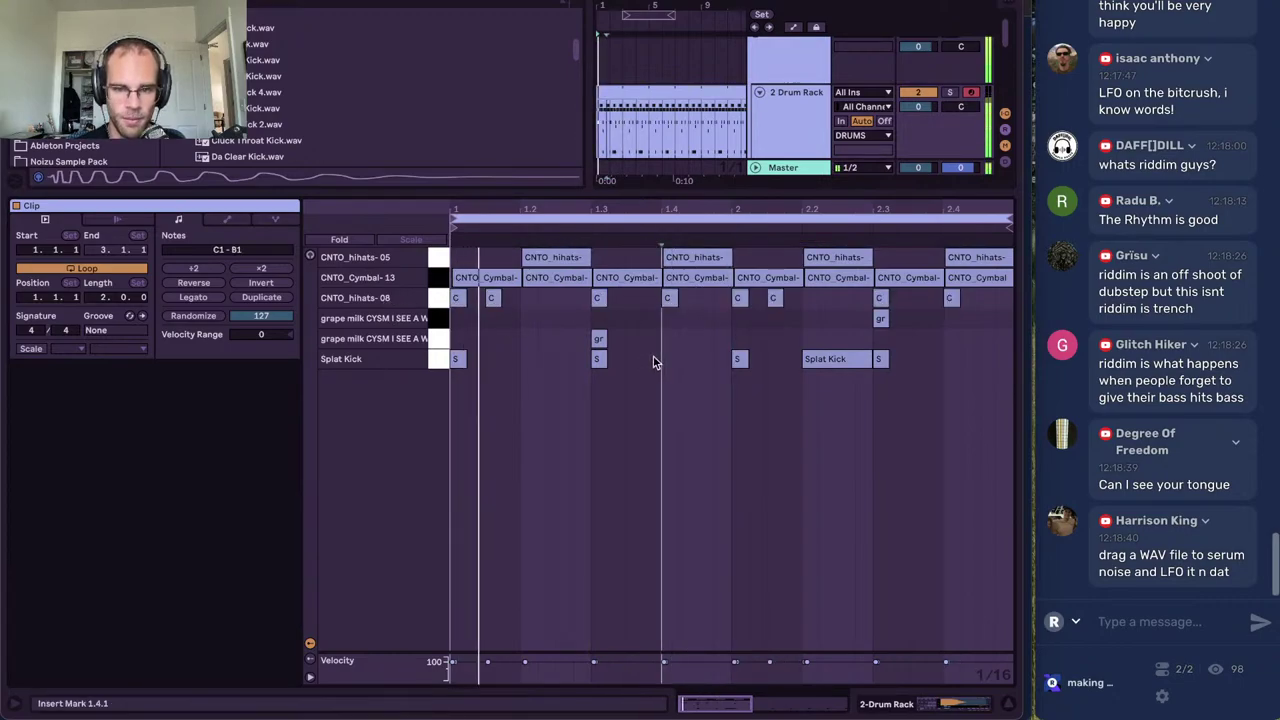
left_click(853, 540)
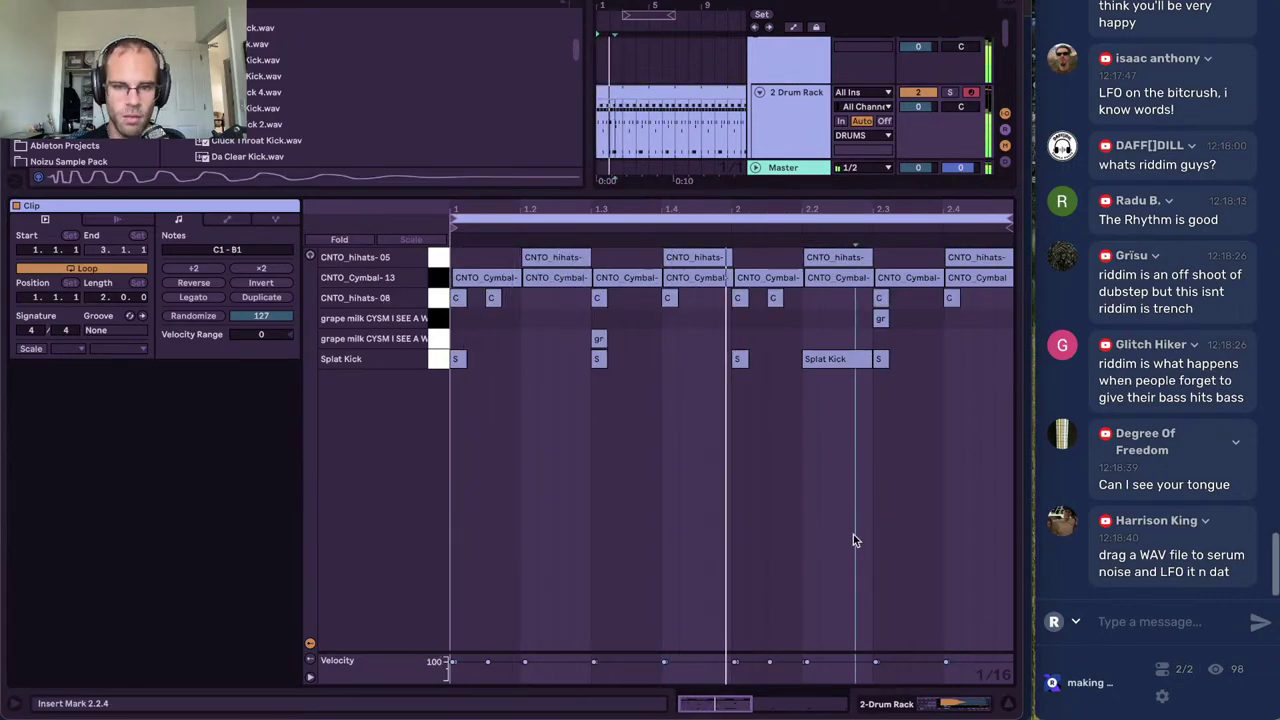
Check the sample and volume settings of the two grape milk clap pads
left_click(928, 704)
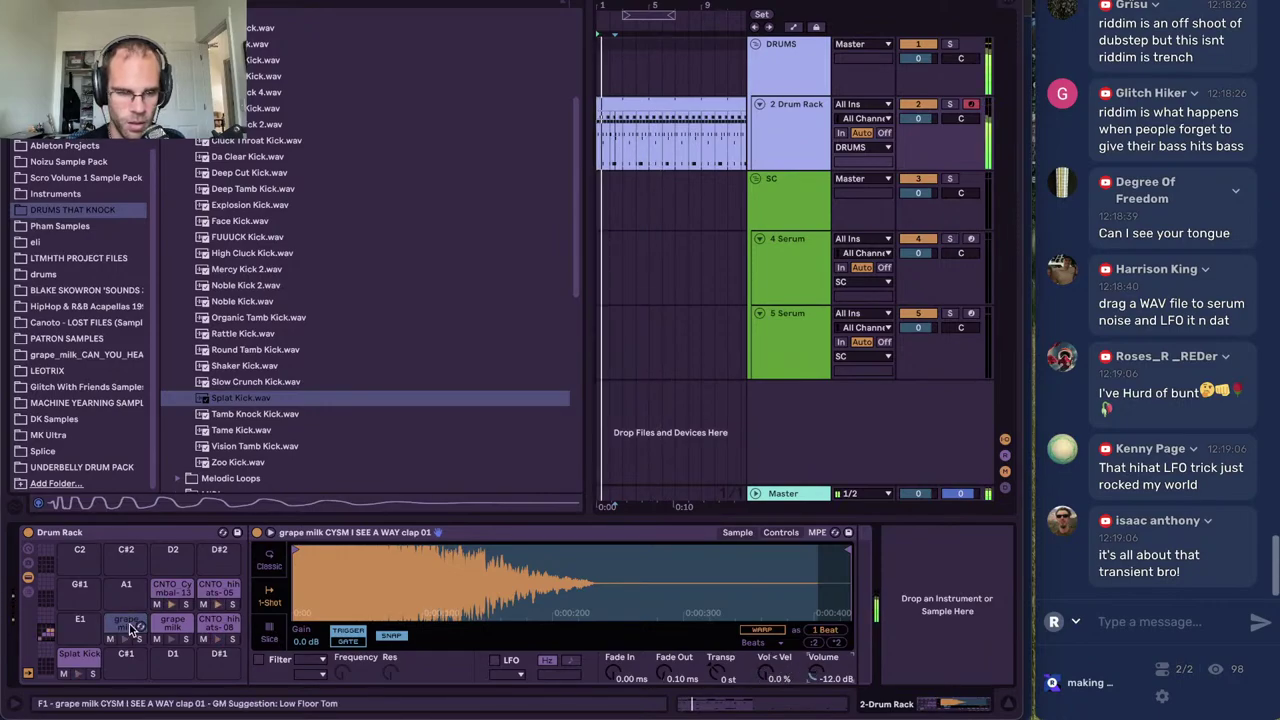
left_click(172, 622)
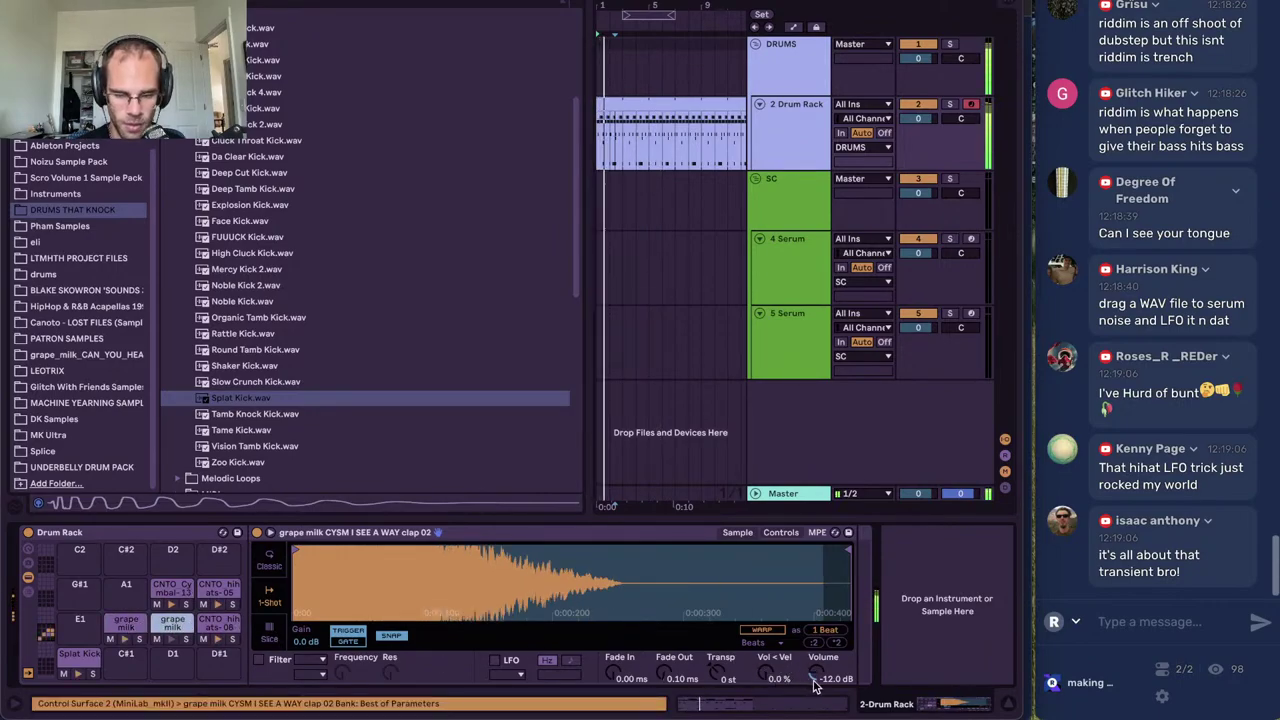
left_click(816, 680)
Select the drum clip's first four bars in the arrangement and loop them
left_click(14, 5)
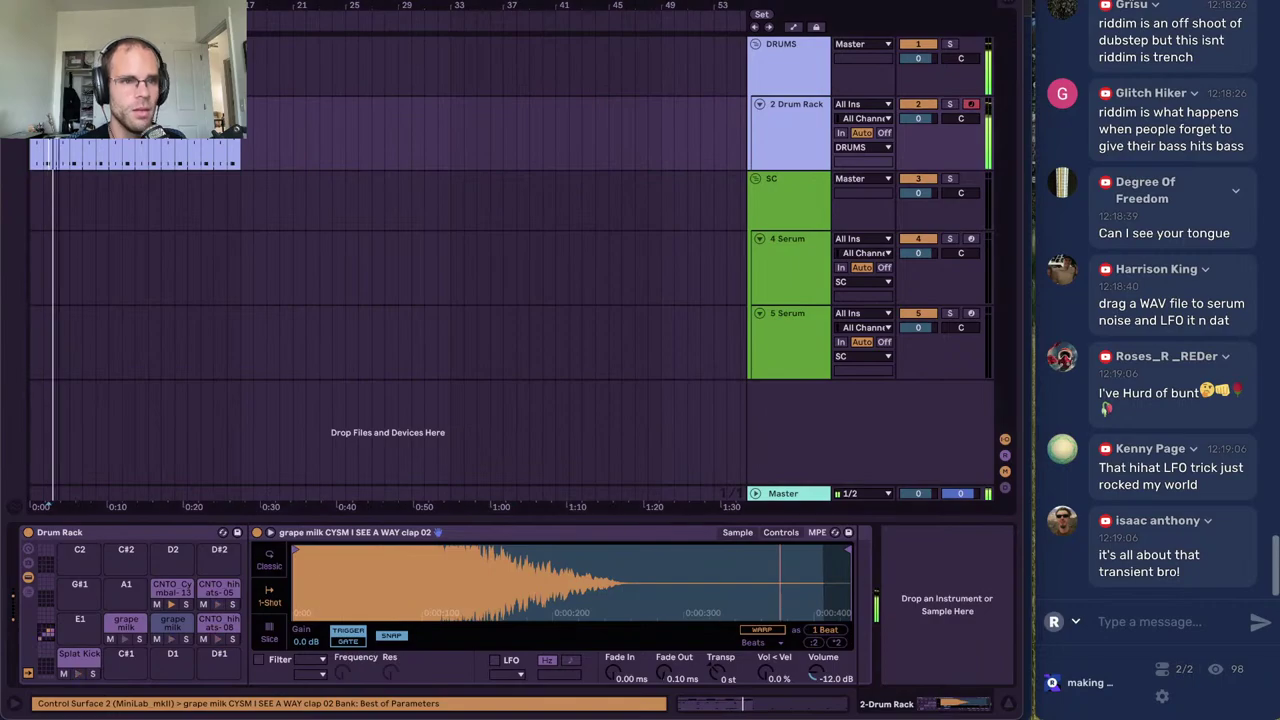
left_click_drag(73, 8, 217, 110)
left_click(252, 140)
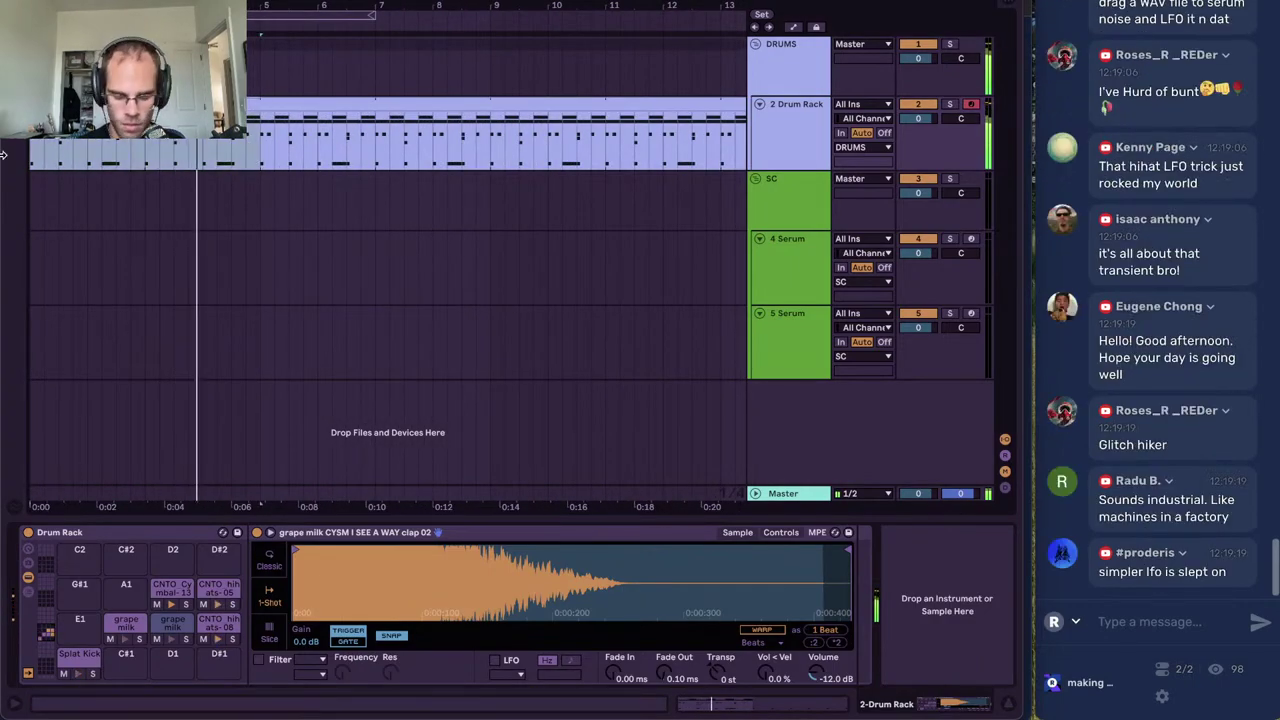
Add Drum Buss after Newfangled Saturate on the DRUMS group and enable its compressor
left_click(799, 71)
key("ctrl+alt+b")
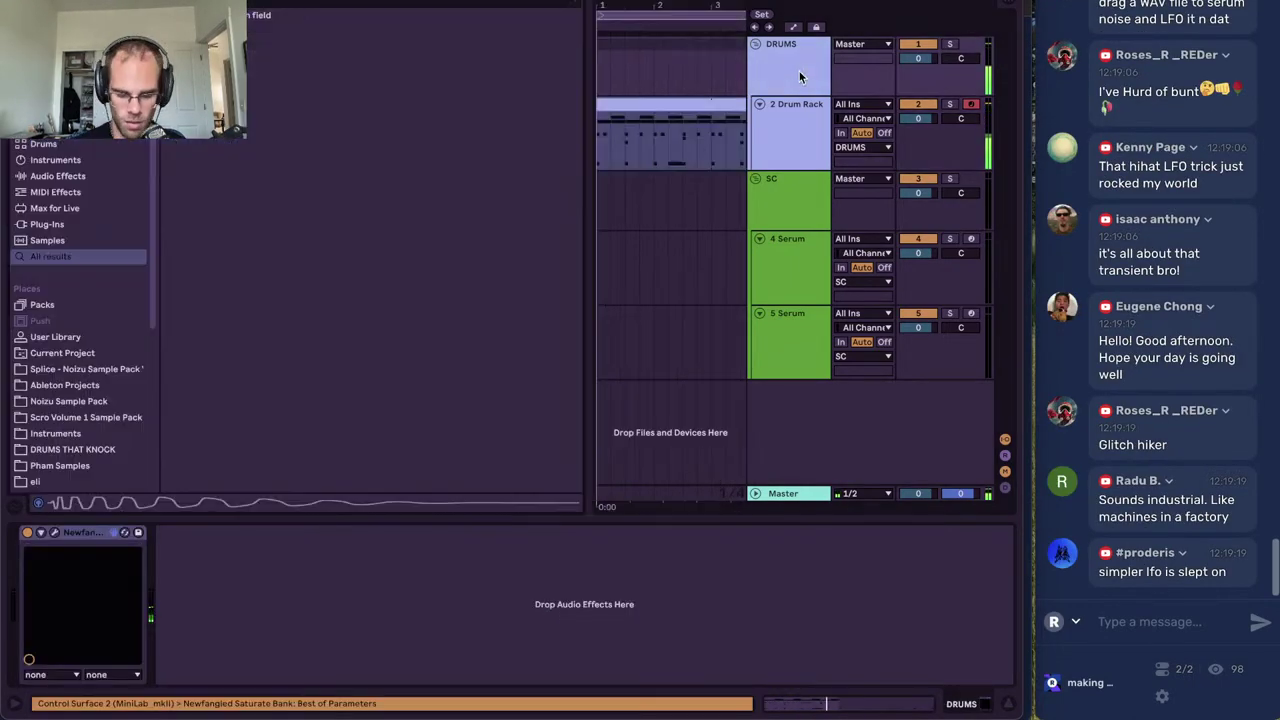
key("Down")
key("Return")
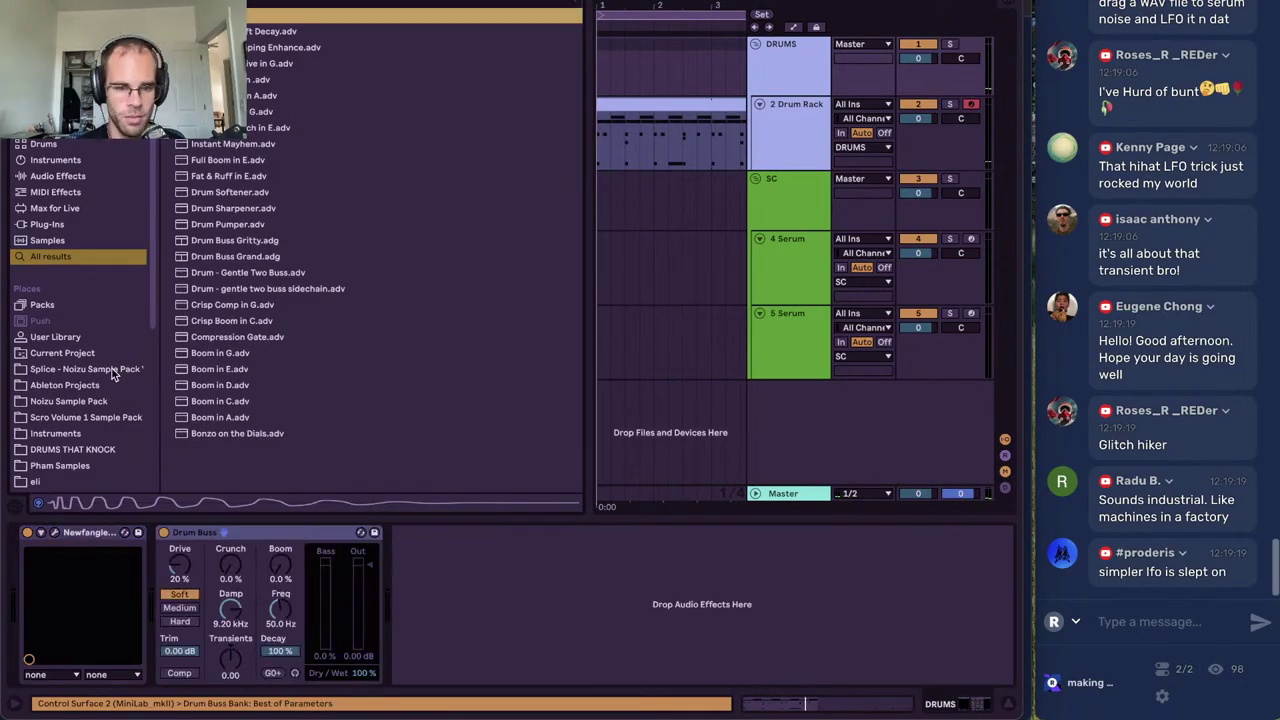
left_click(189, 673)
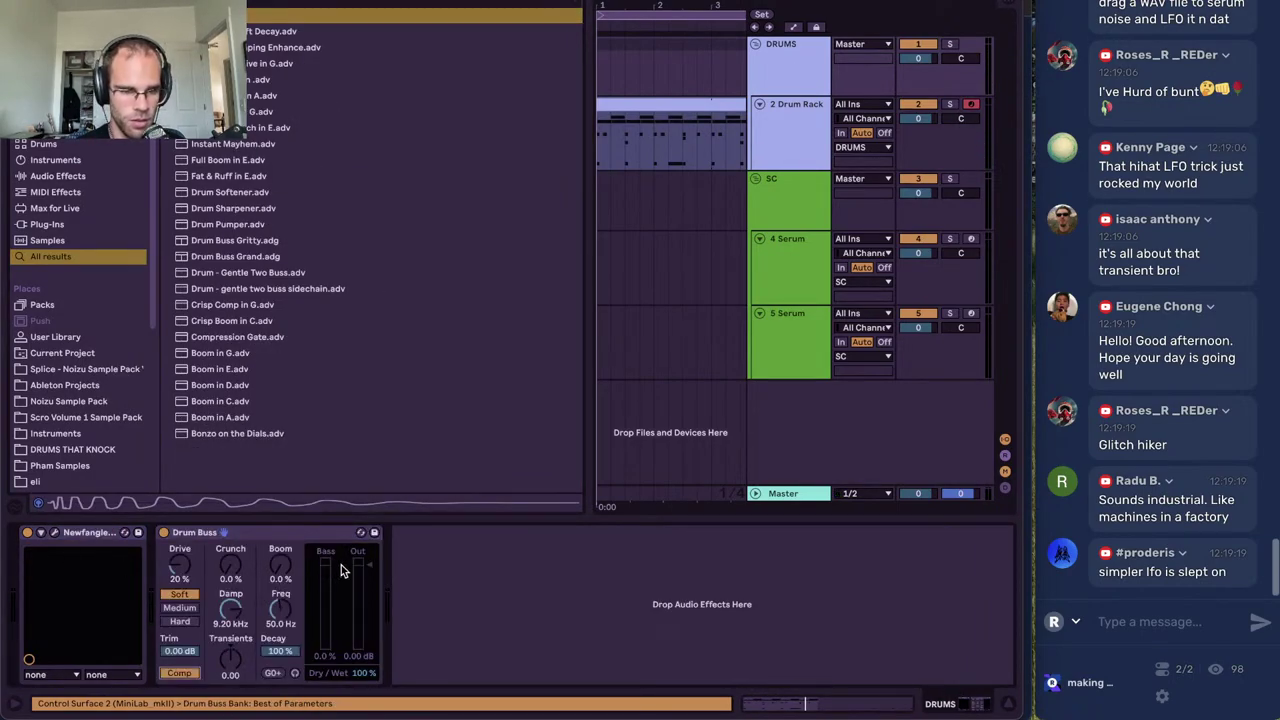
Set Drum Buss's output to -2.92 dB and damp to 20.0 kHz, then bypass it ahead of Newfangled Saturate
key("space")
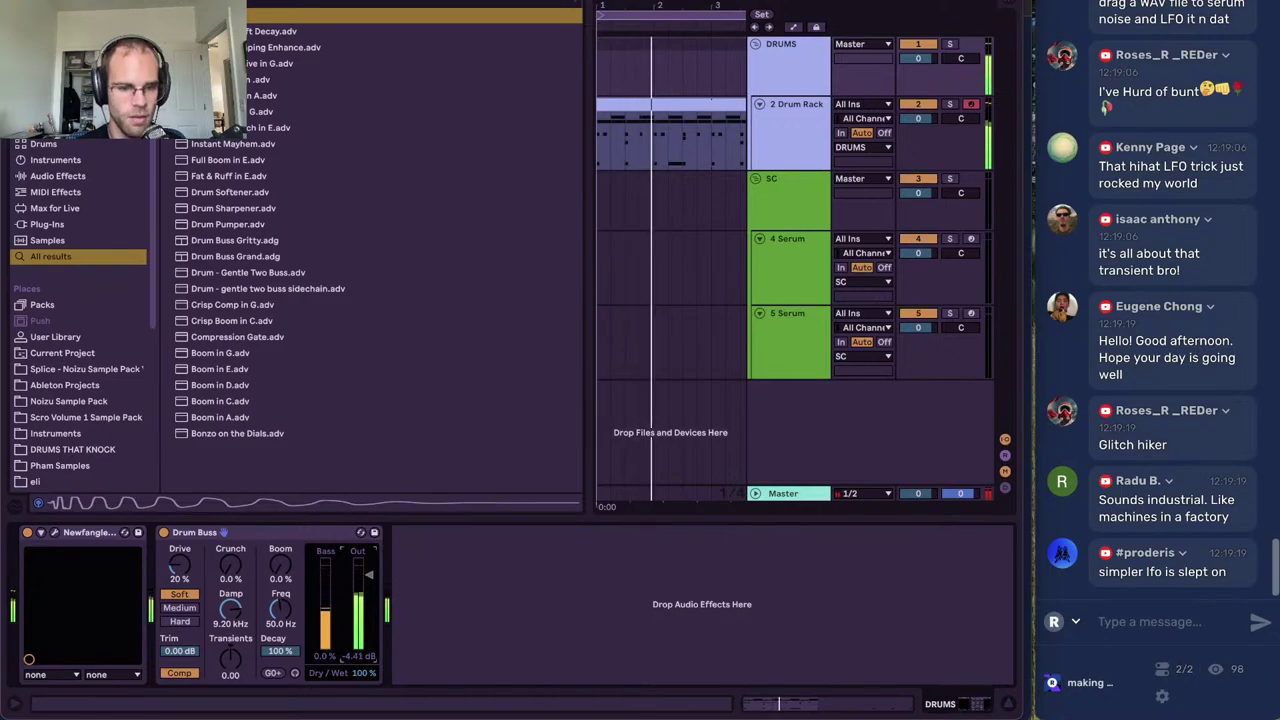
left_click_drag(369, 575, 369, 571)
left_click_drag(231, 609, 60, 580)
left_click(27, 533)
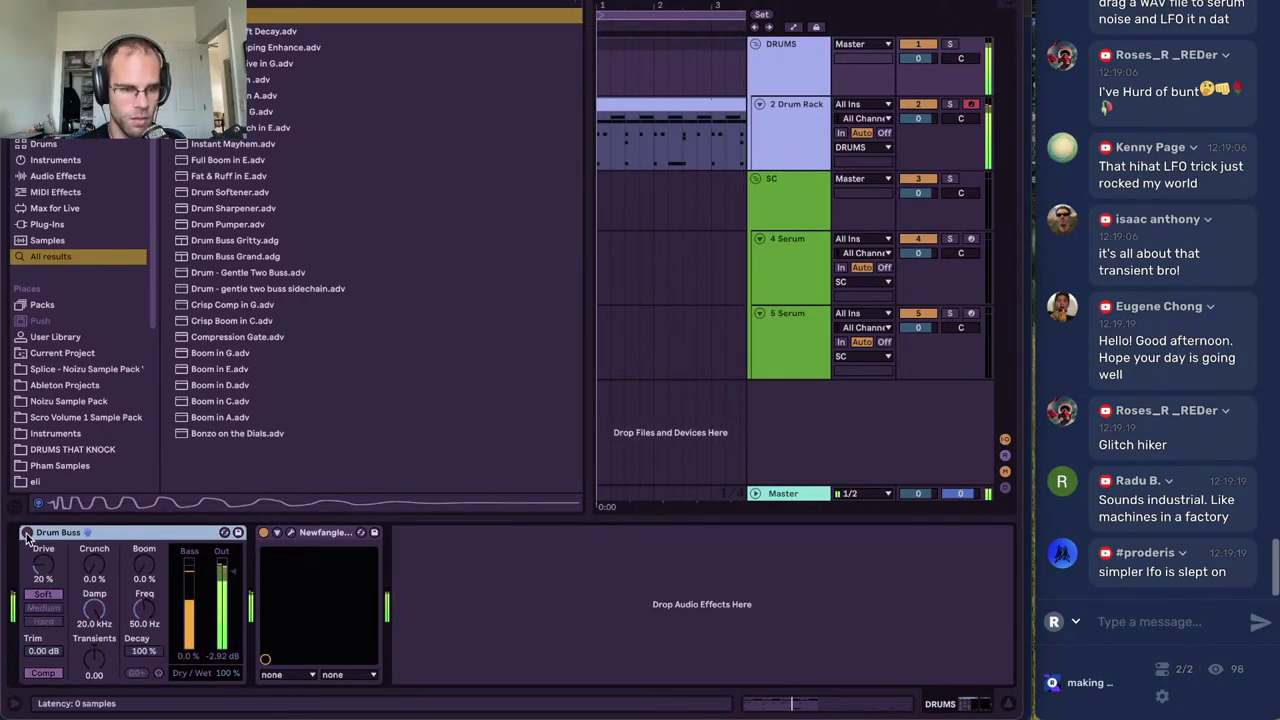
key("super+alt+b")
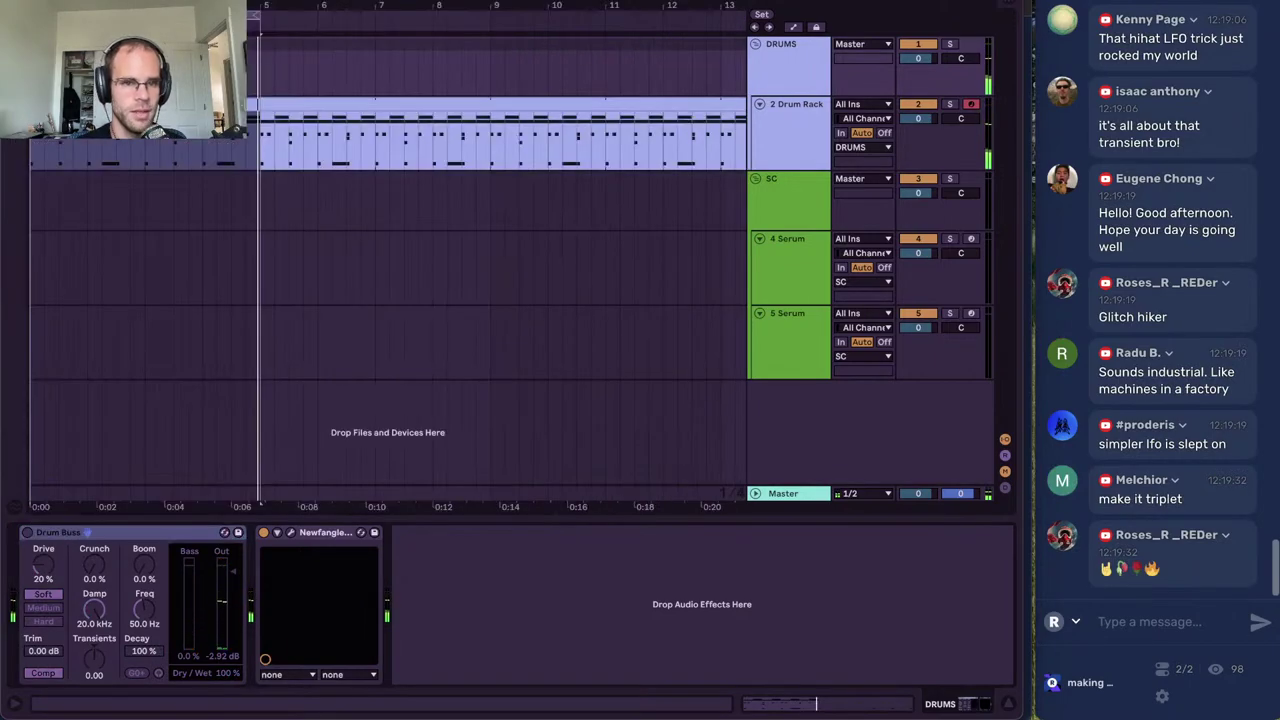
Audition the 4 Serum bass against the drum loop, then arm 5 Serum for playing instead
key("space")
left_click(806, 264)
left_click(968, 314)
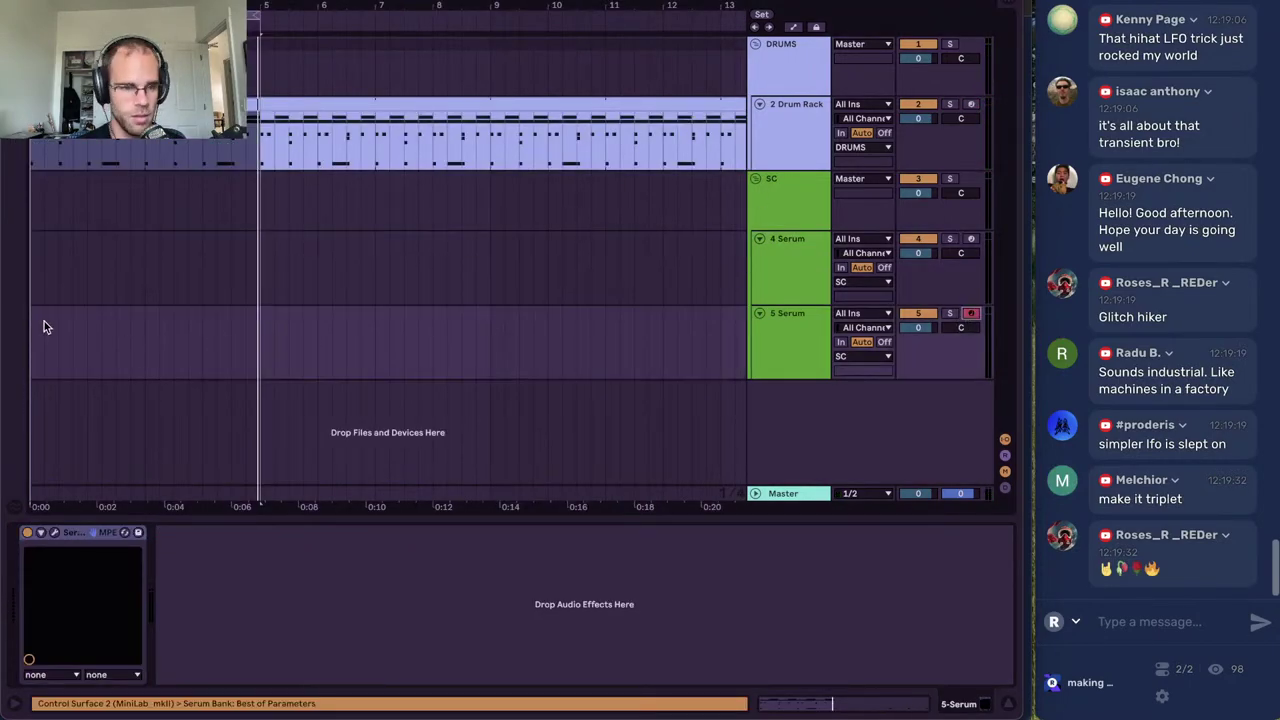
key("plus")
left_click(815, 266)
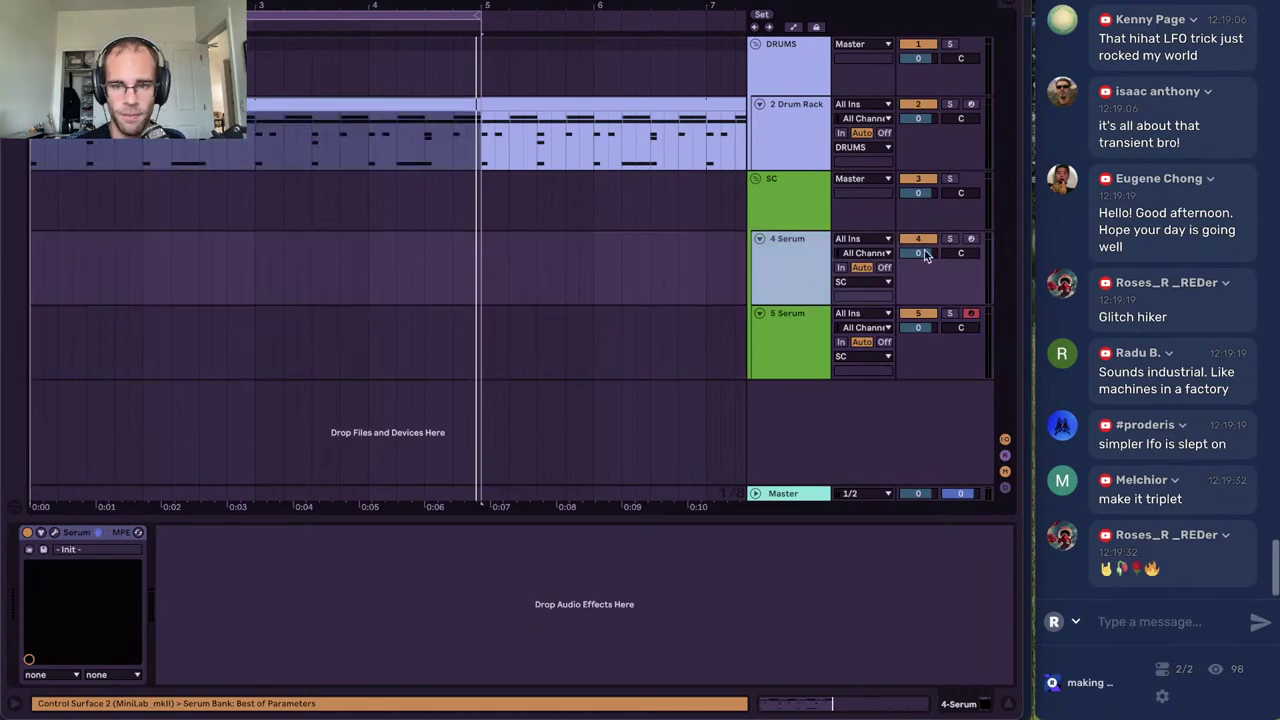
left_click(968, 240)
left_click(44, 280)
key("space")
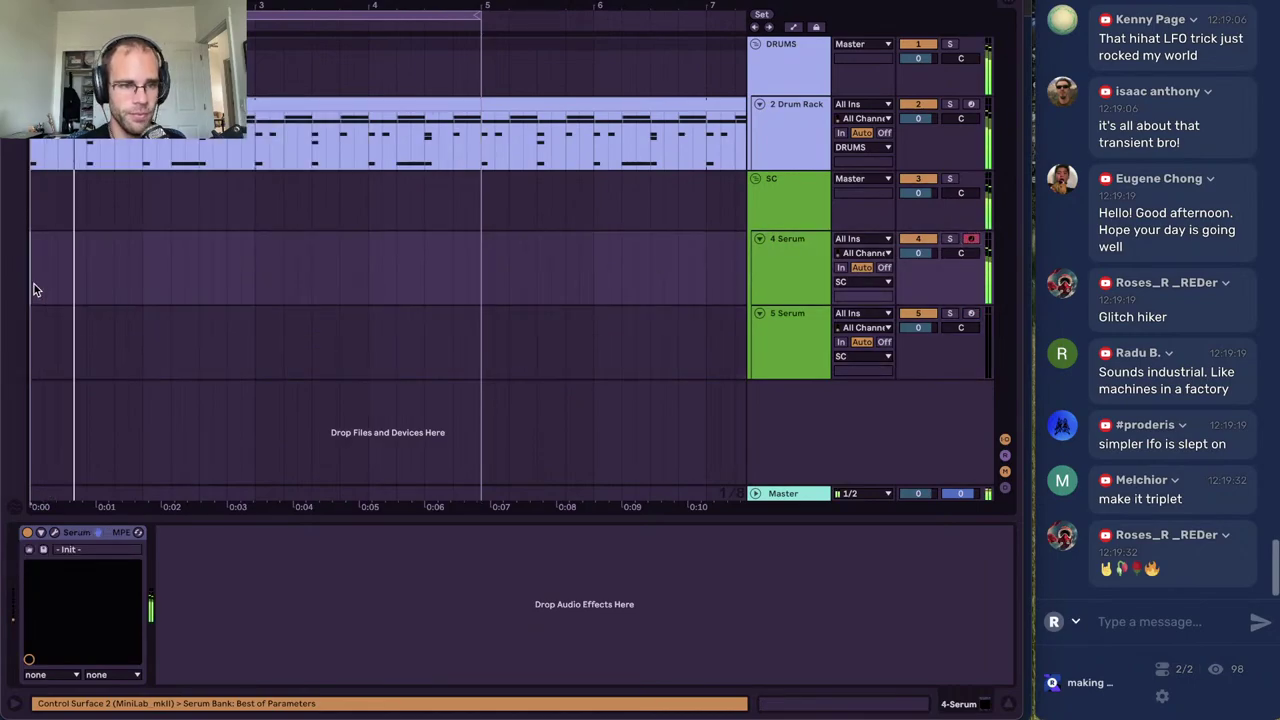
left_click(971, 315)
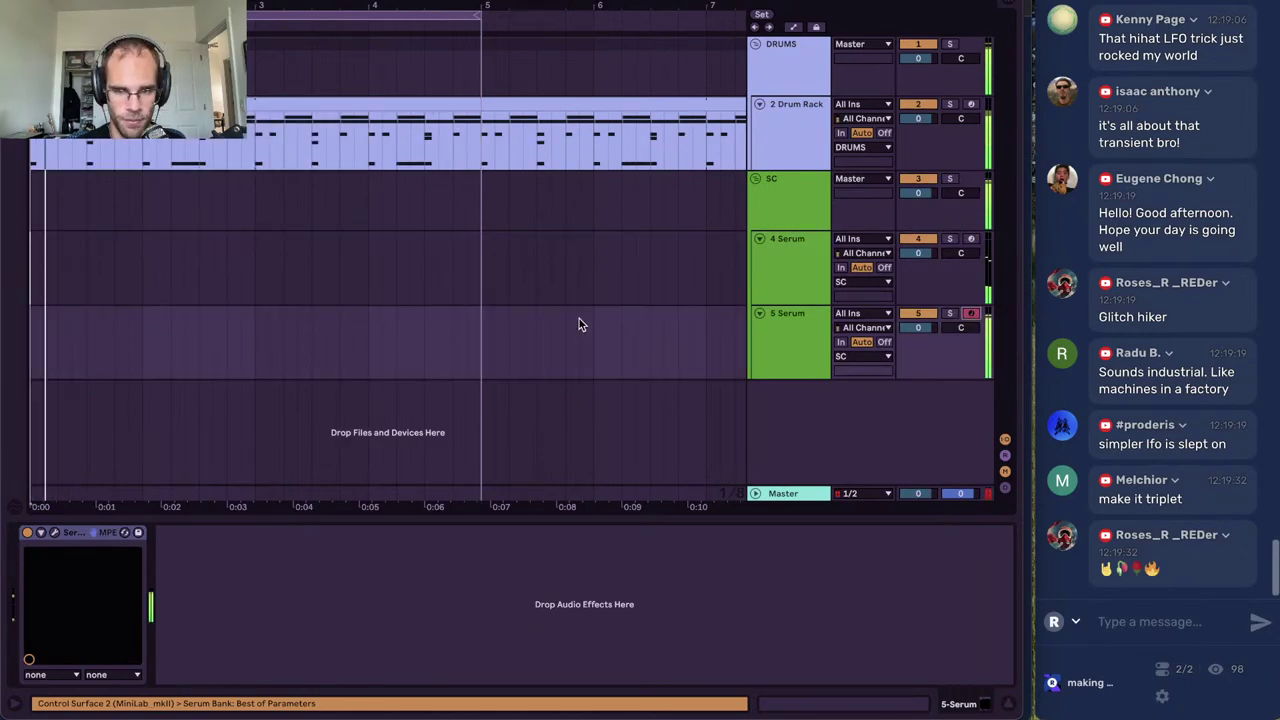
Set Duck_Buddy's sidechain source on the SC group to Splat Kick | Pre FX and play the loop
left_click(796, 222)
left_click(160, 552)
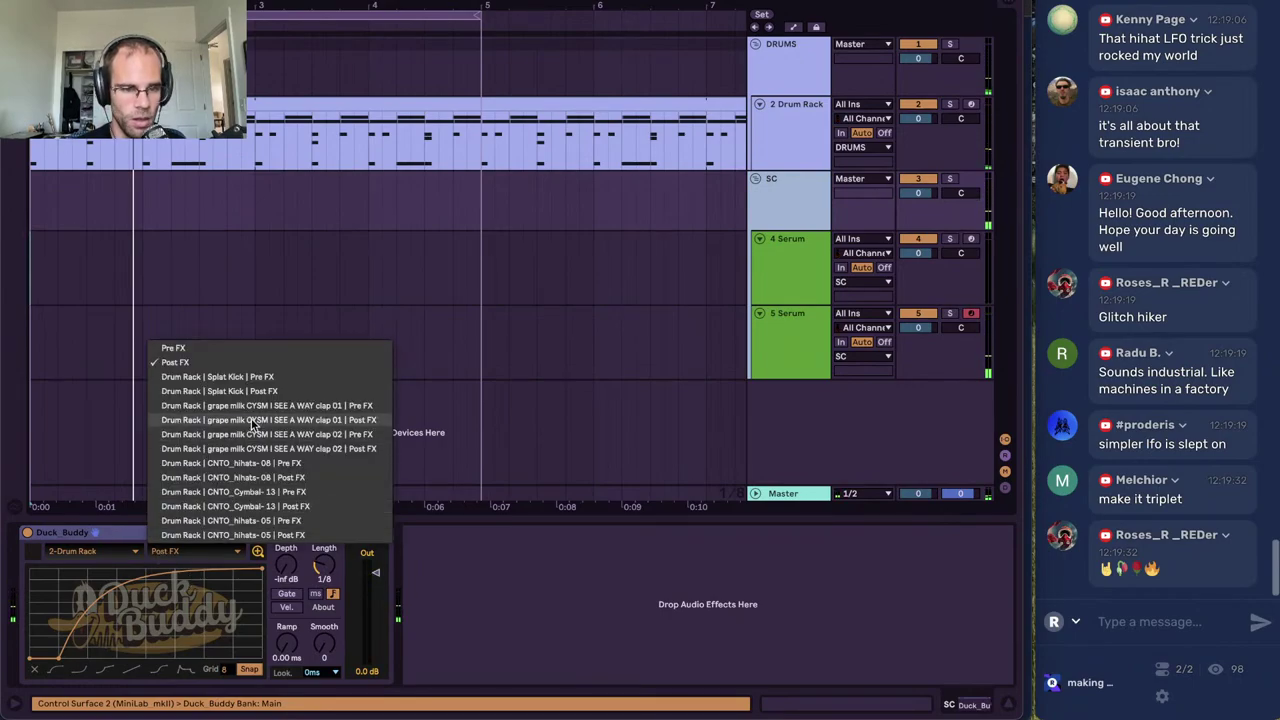
left_click(255, 377)
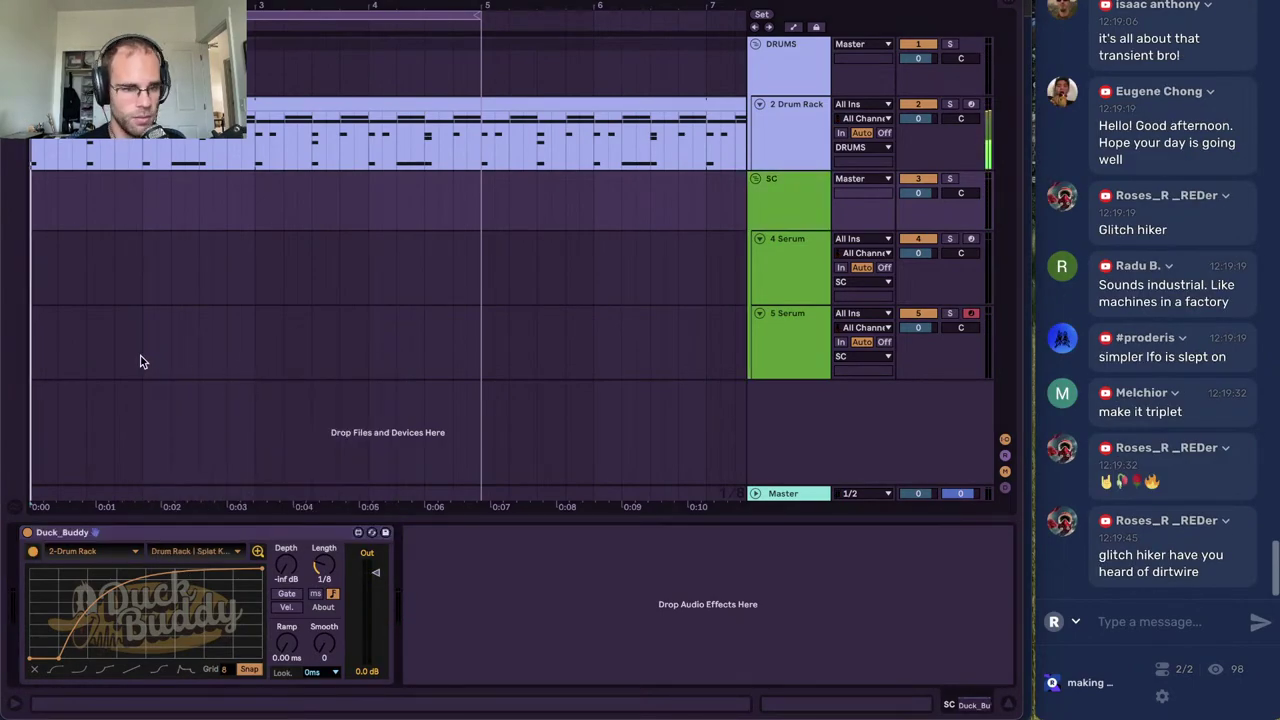
key("space")
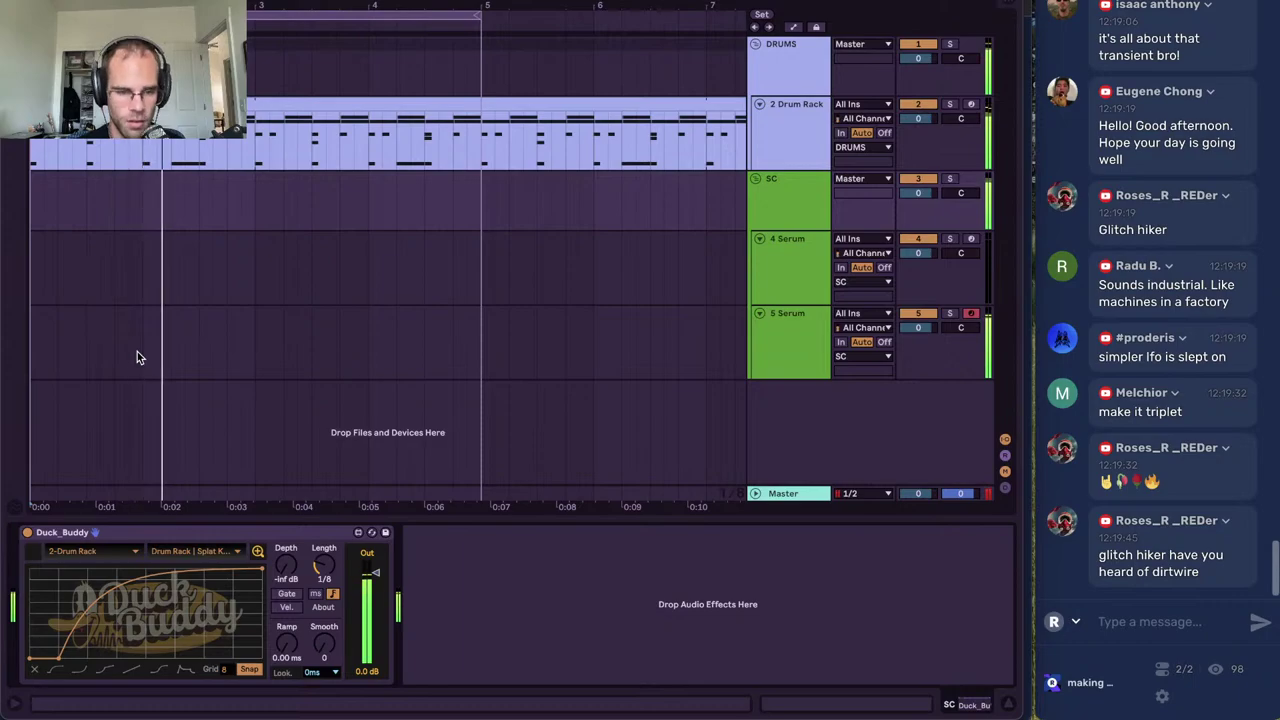
In 5 Serum's synth, shift the LFO 1 peak slightly later and set the ENV 1 attack to 12 ms
left_click(867, 344)
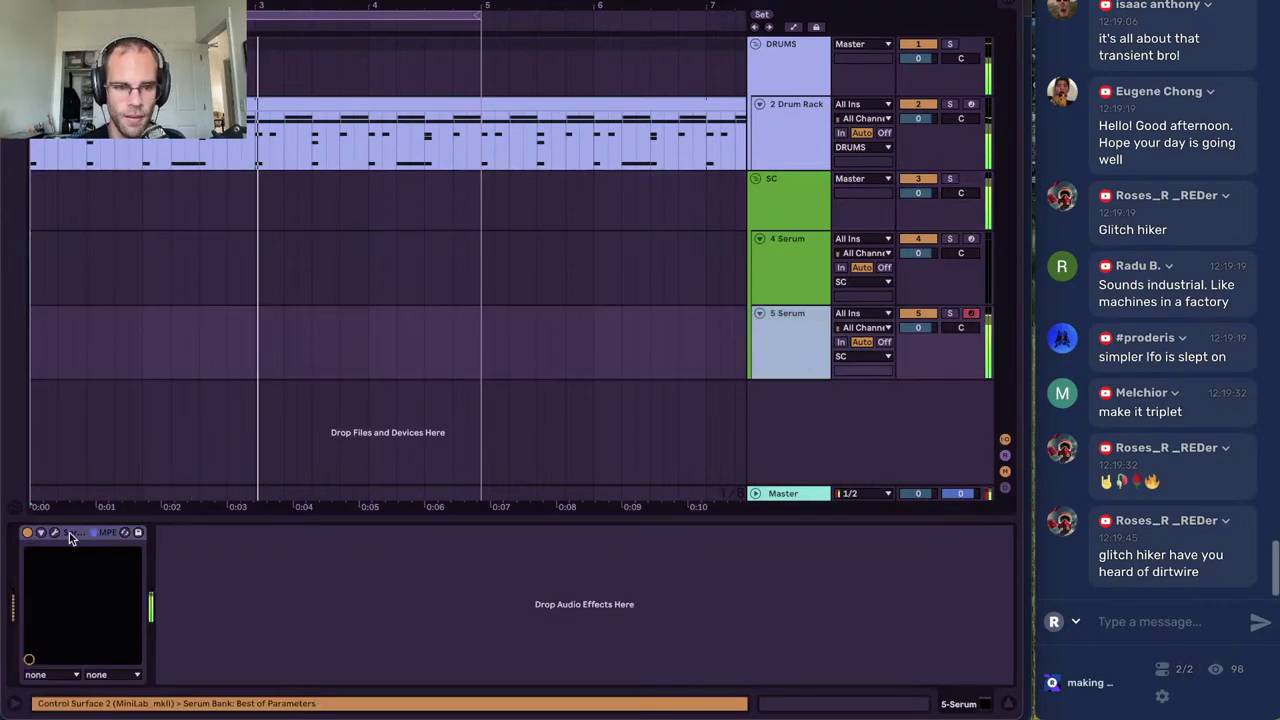
left_click(55, 535)
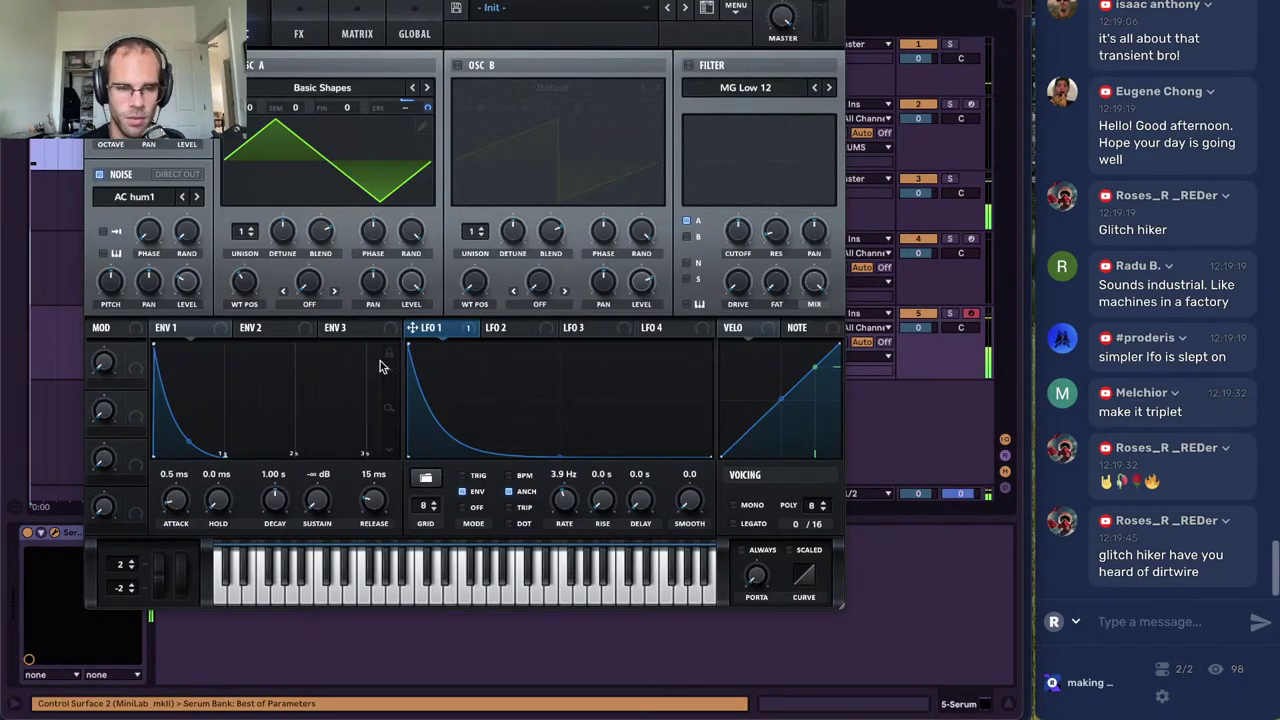
left_click_drag(409, 347, 438, 343)
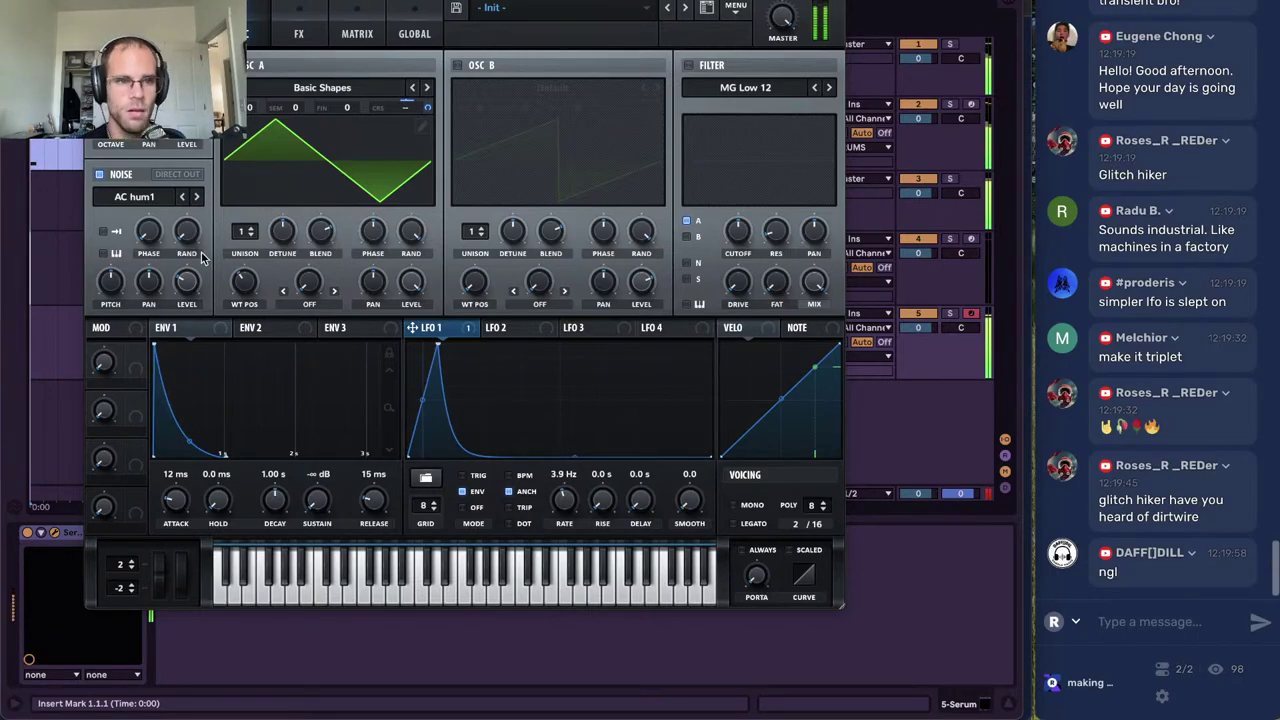
key("super+w")
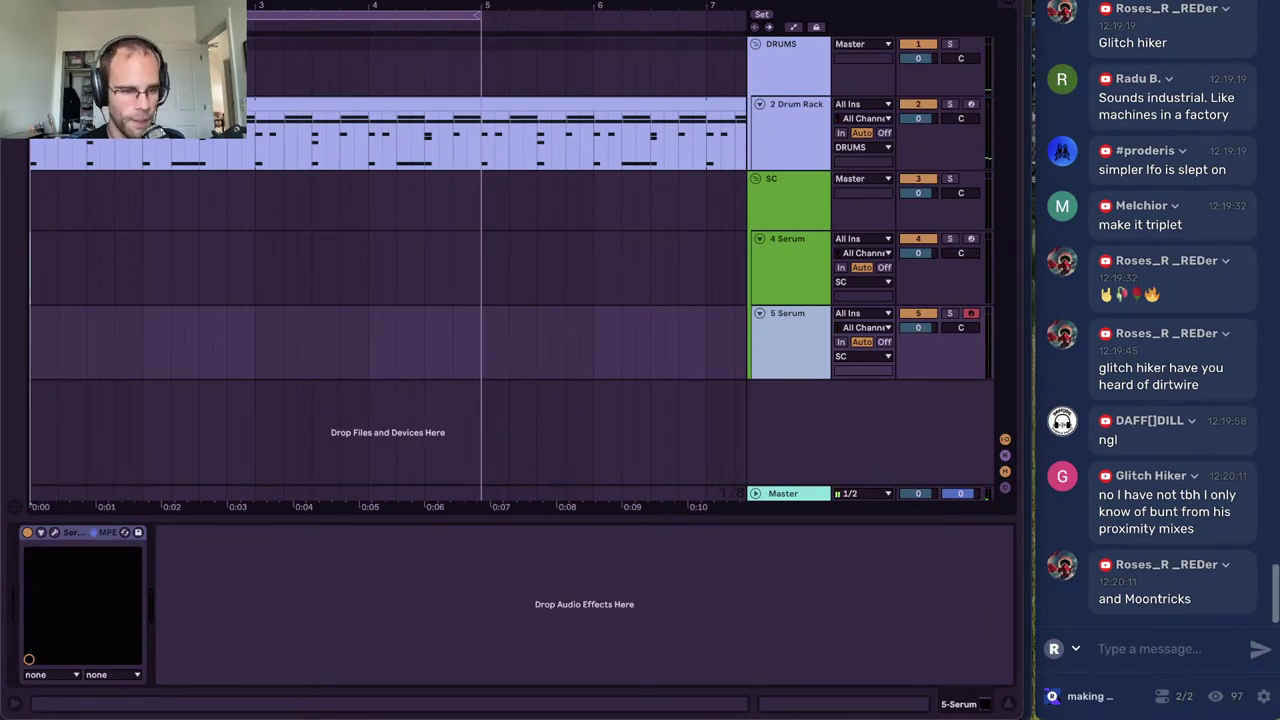
Record a bass line of D0, C1 and C#1 notes on 5 Serum over the four-bar loop
key("F9")
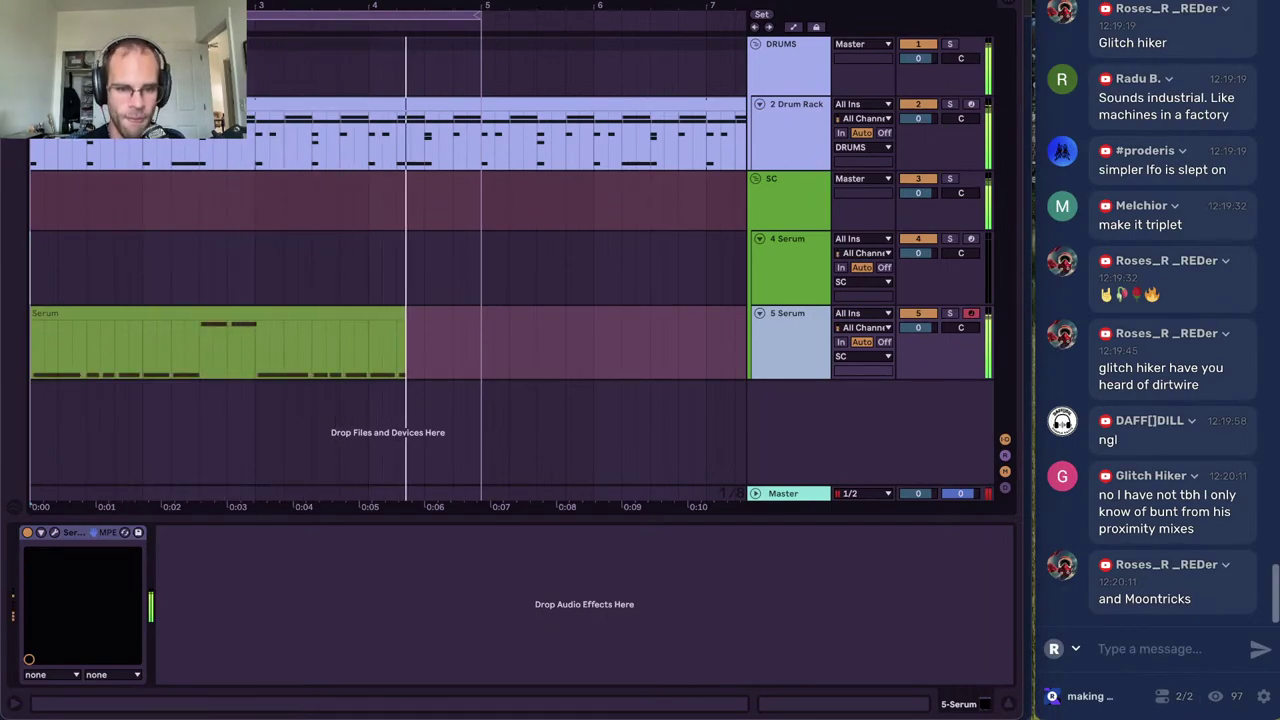
key("F9")
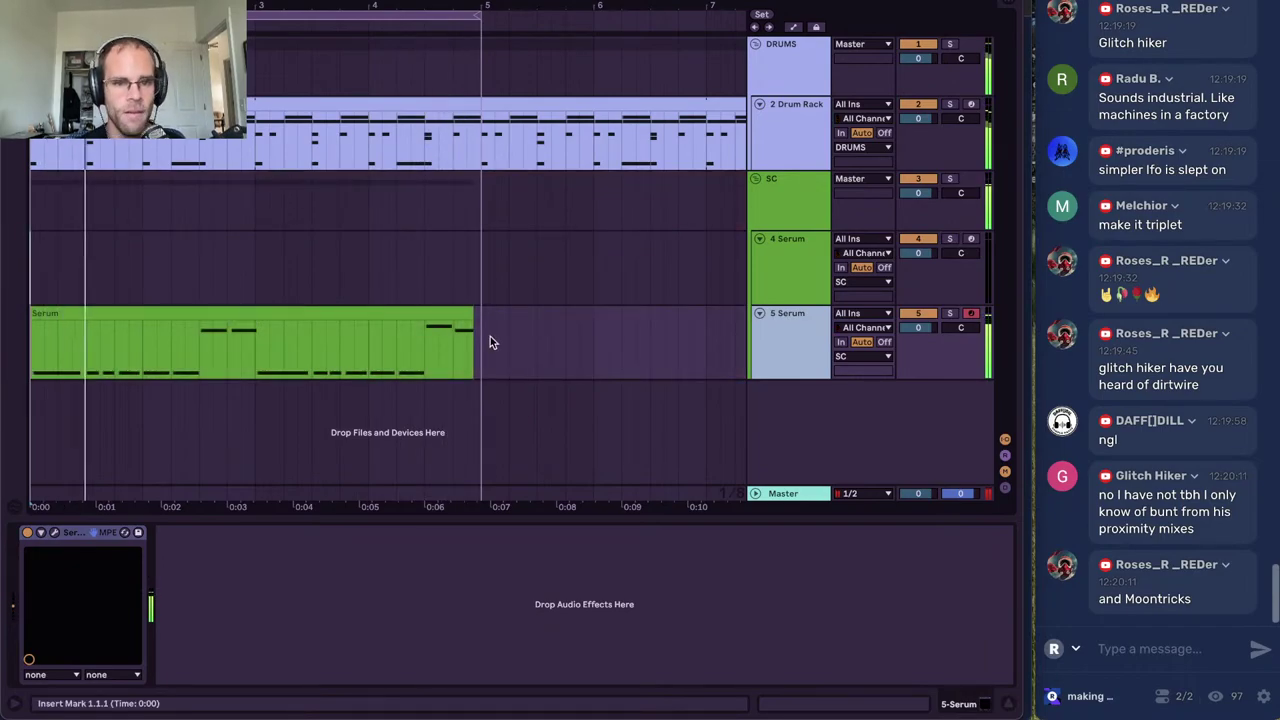
left_click(447, 317)
double_click(447, 317)
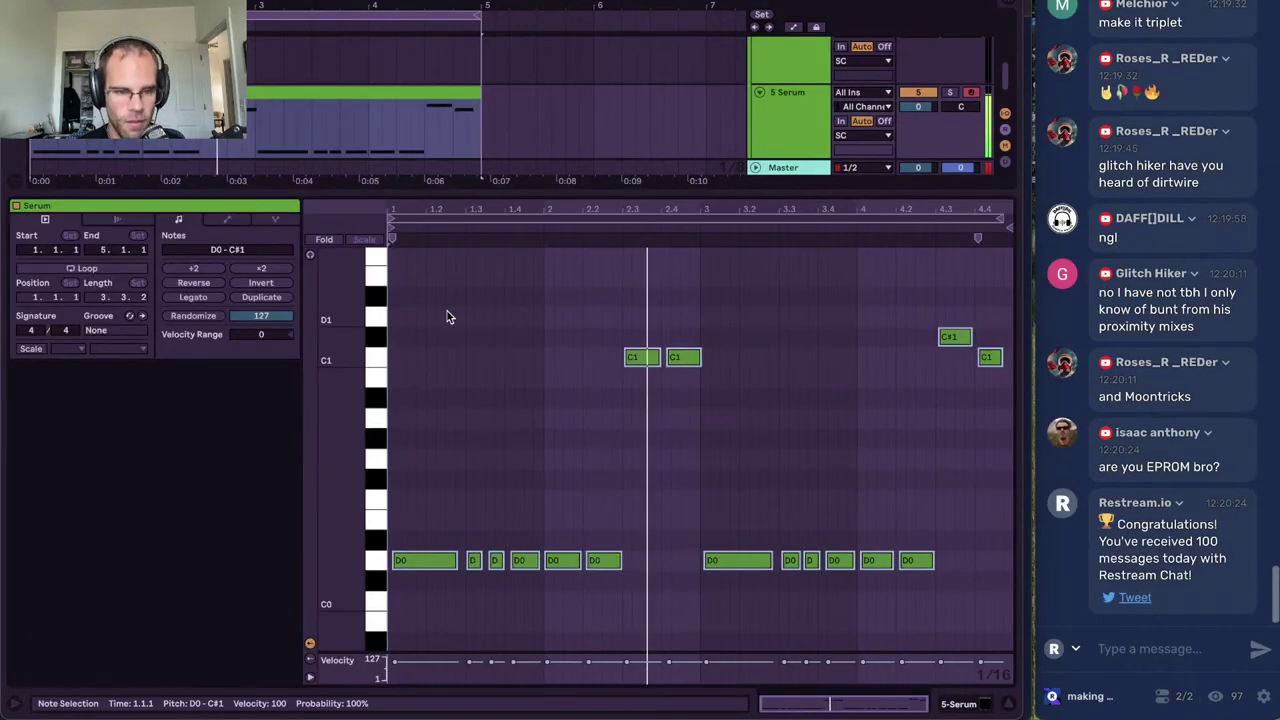
left_click(560, 380)
left_click(660, 445)
left_click(989, 705)
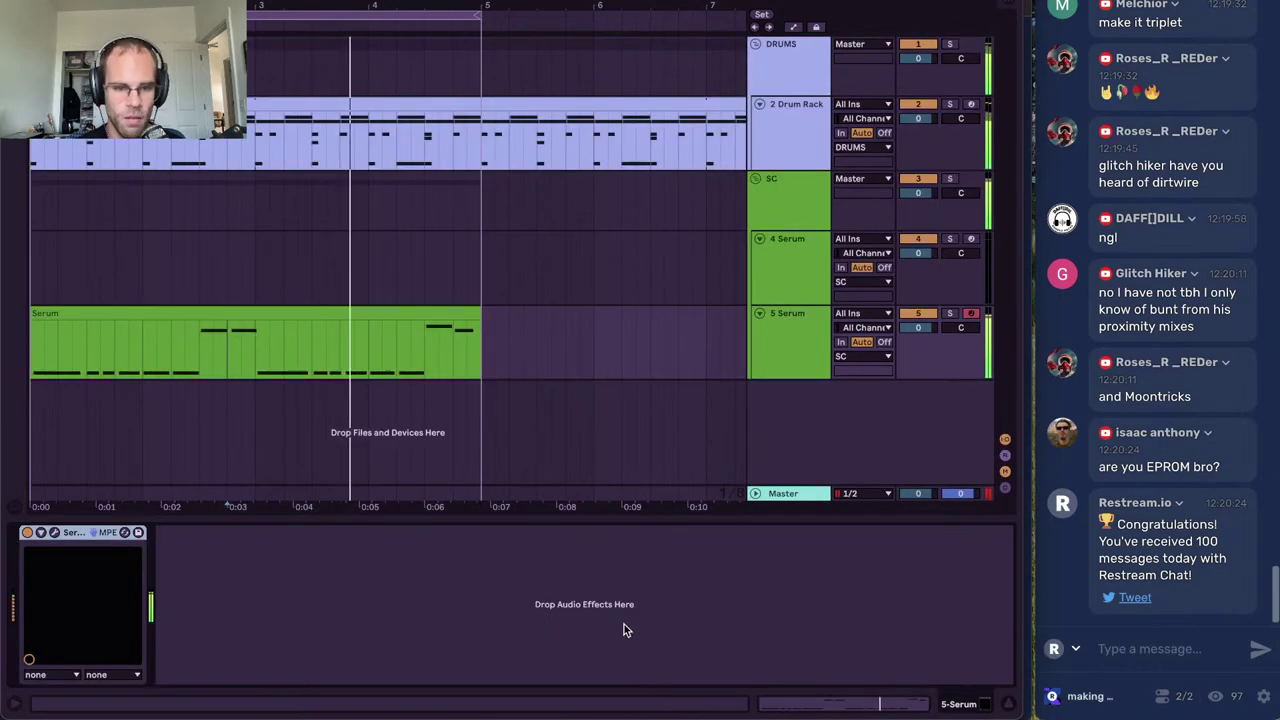
Move the bass clip's first D0 note to 1.1.1 and extend the final C1 note to the clip's end
double_click(206, 312)
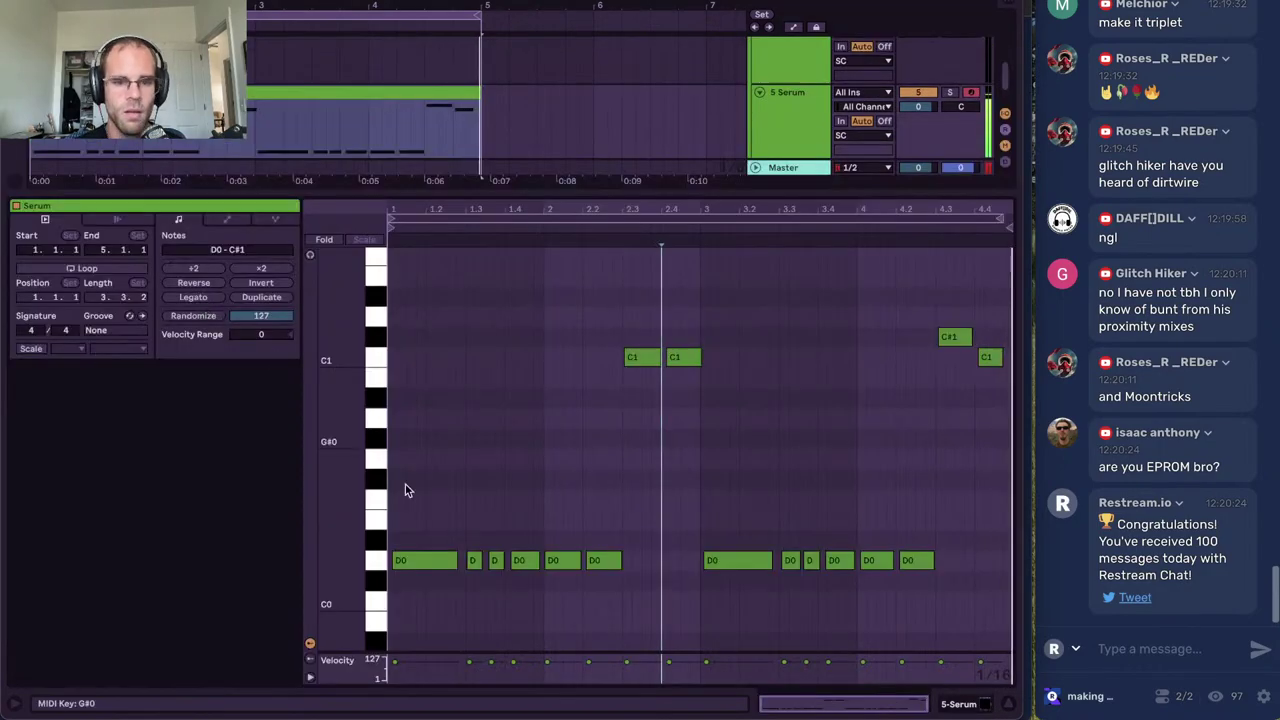
left_click(424, 563)
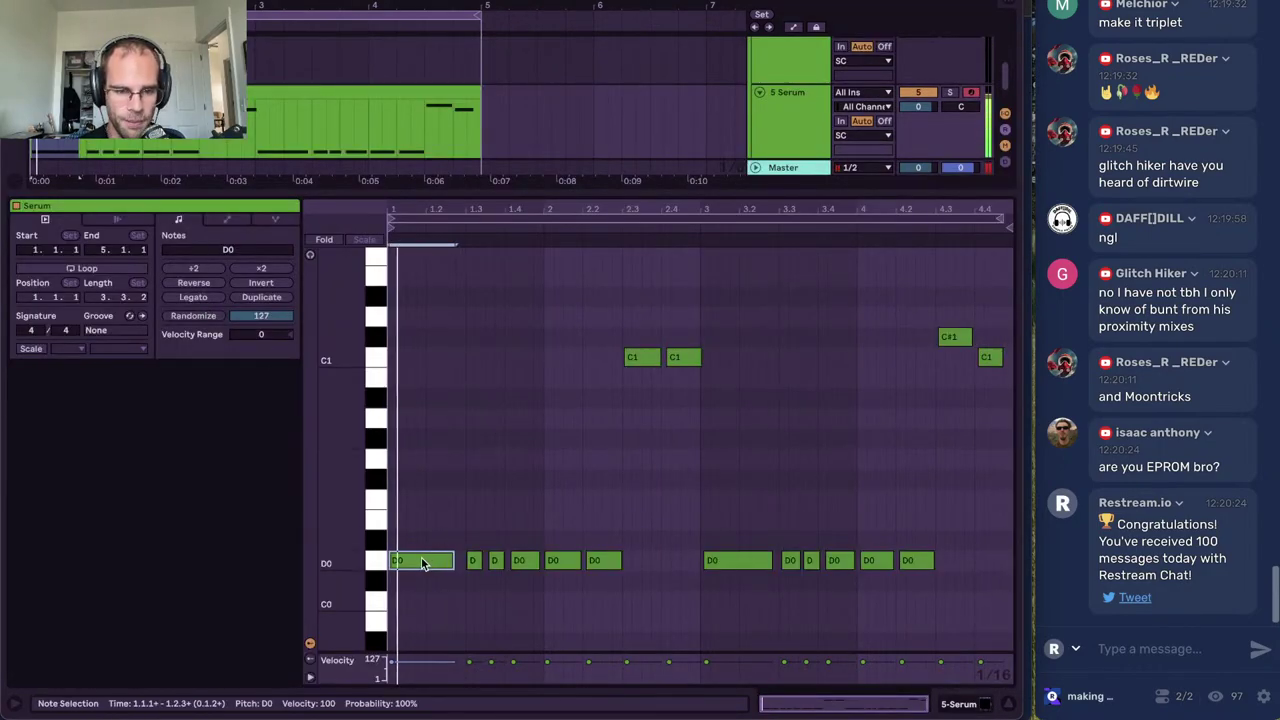
left_click(948, 437)
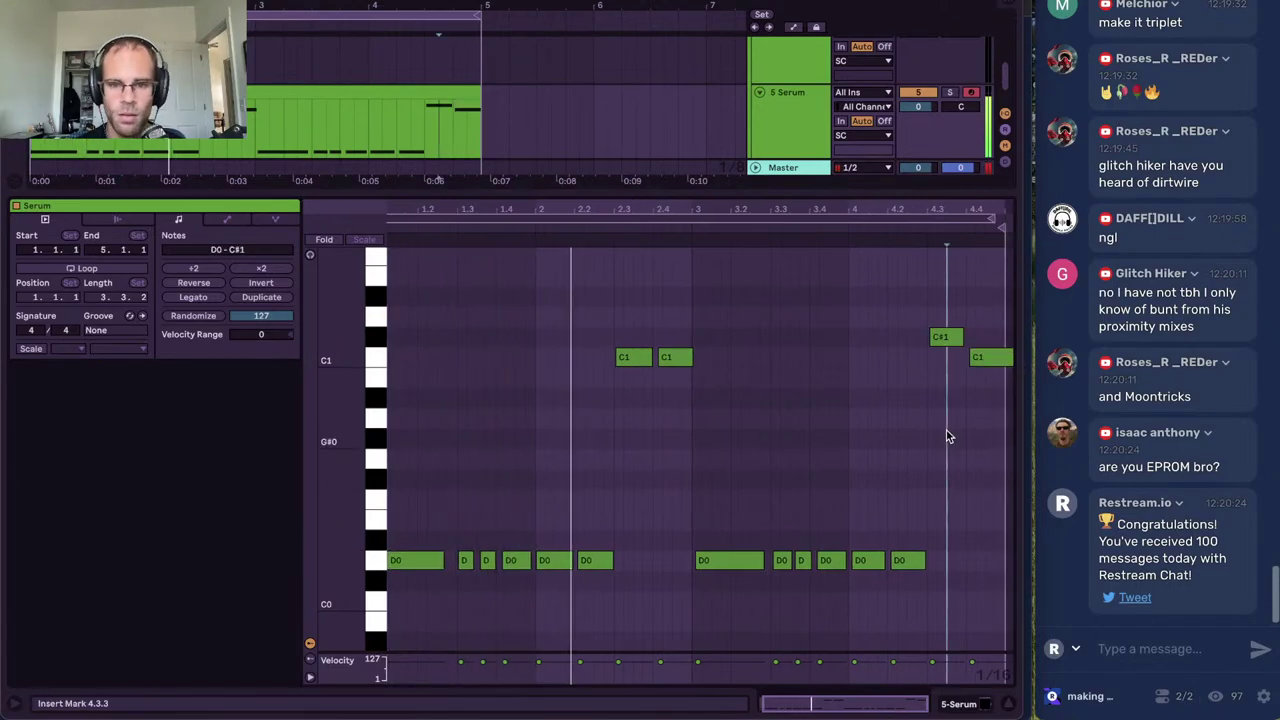
left_click(979, 708)
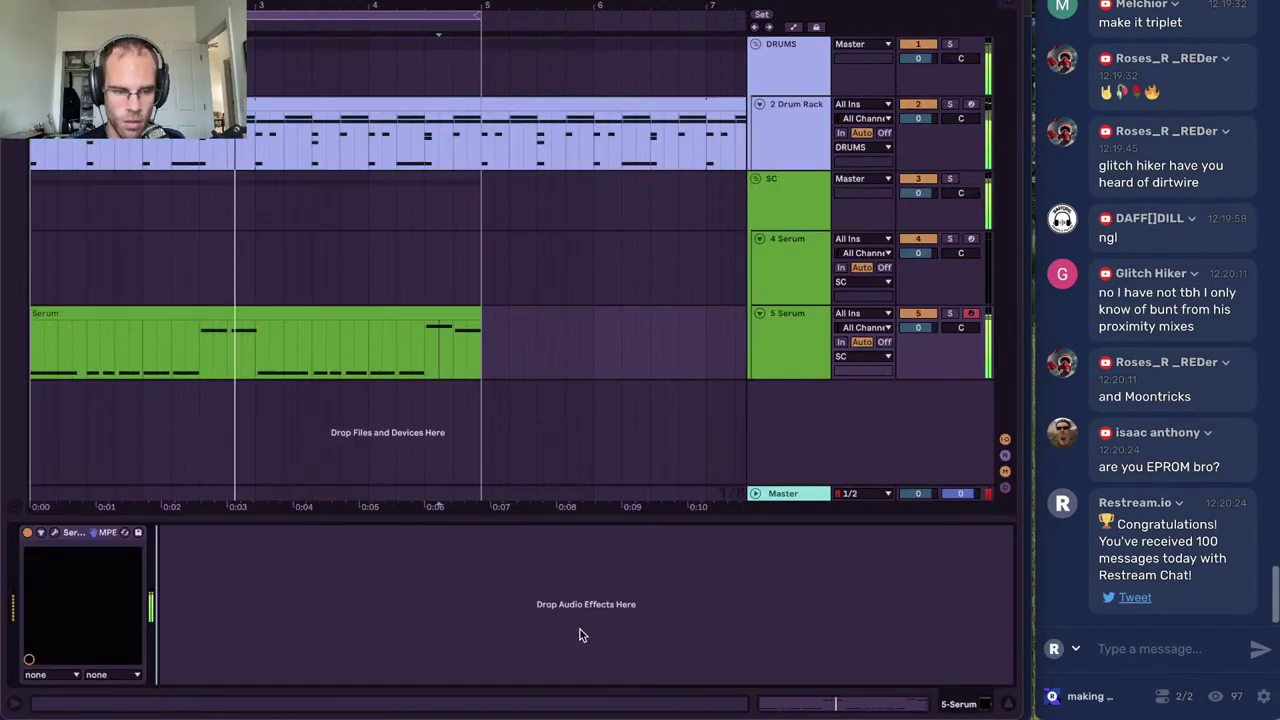
Align the long D0 note to the start of bar 3, the C#1 note to 4.3.1 and the last C1 to 4.4.1
double_click(255, 313)
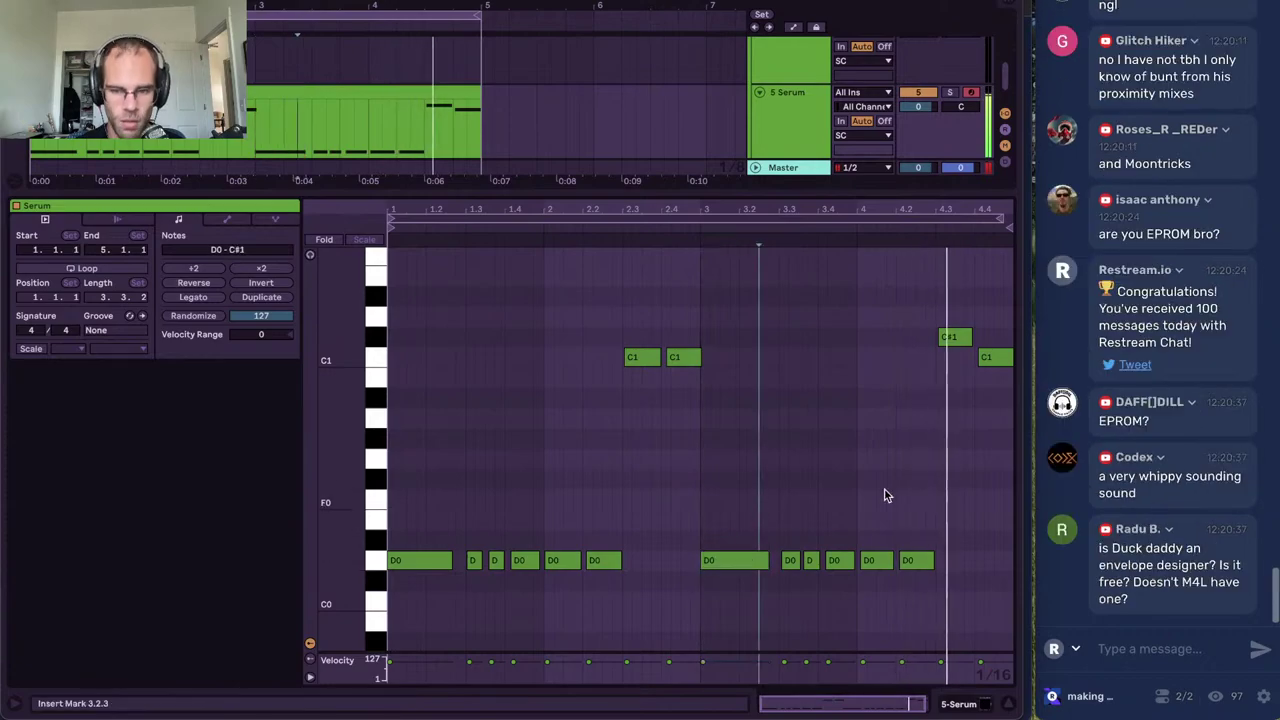
left_click(952, 338)
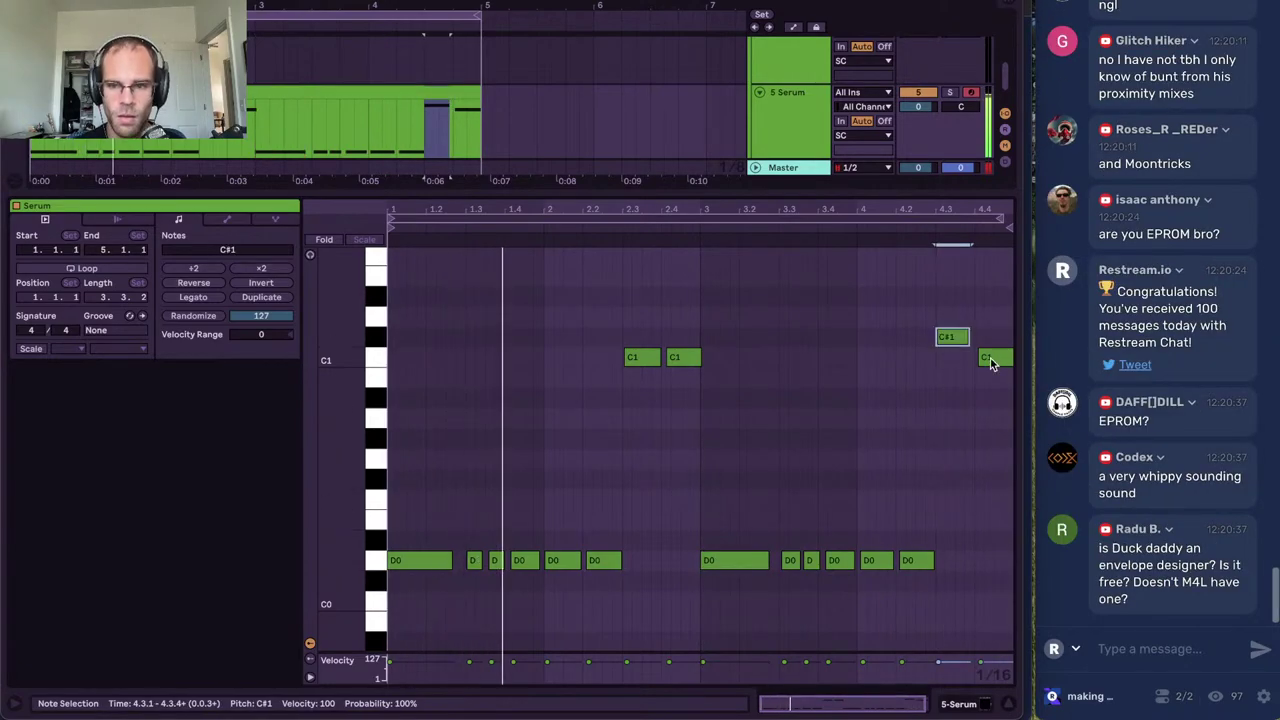
left_click(992, 362)
left_click(968, 705)
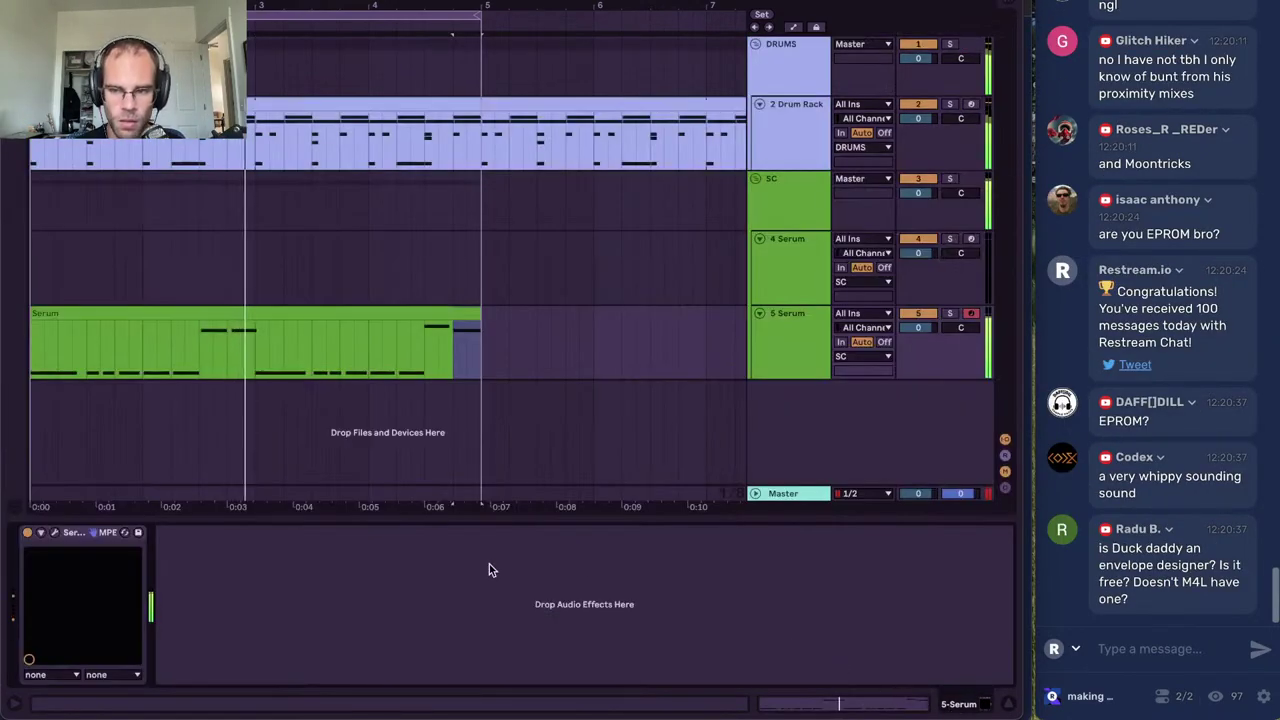
Check 5 Serum's synth settings, then review the Duck_Buddy settings on the SC group
left_click(54, 532)
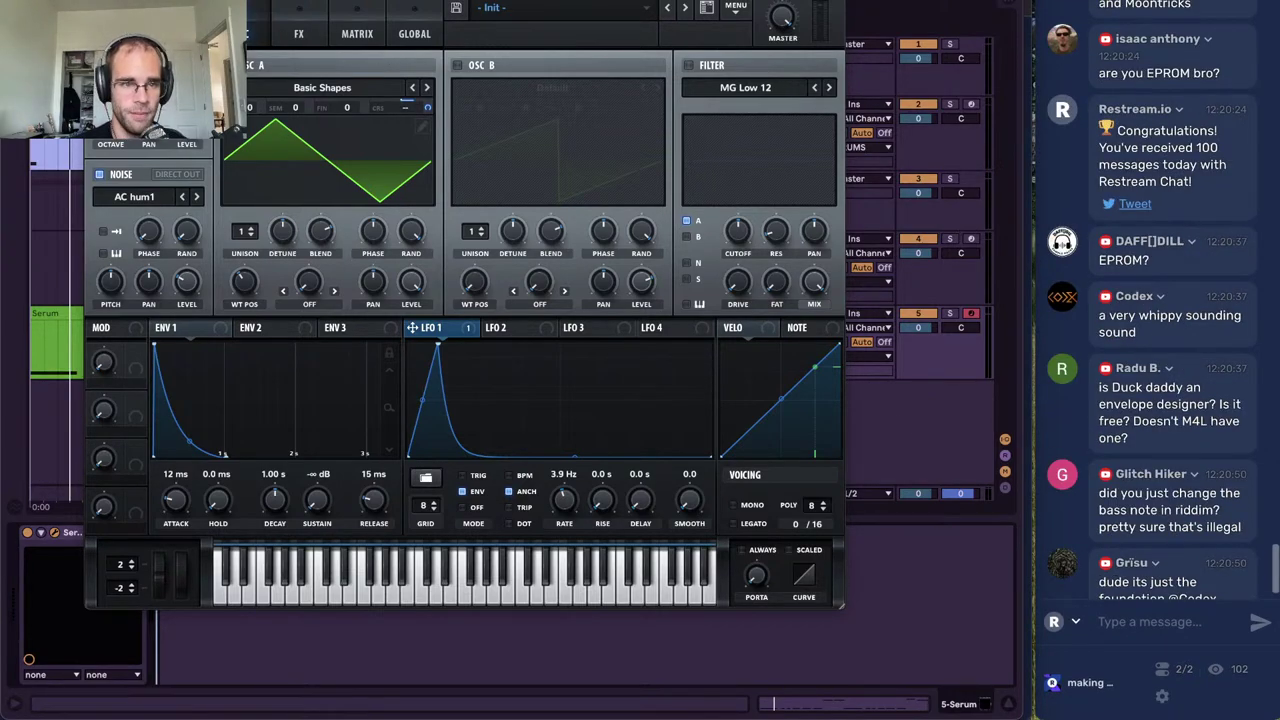
left_click_drag(205, 0, 230, 203)
left_click(116, 200)
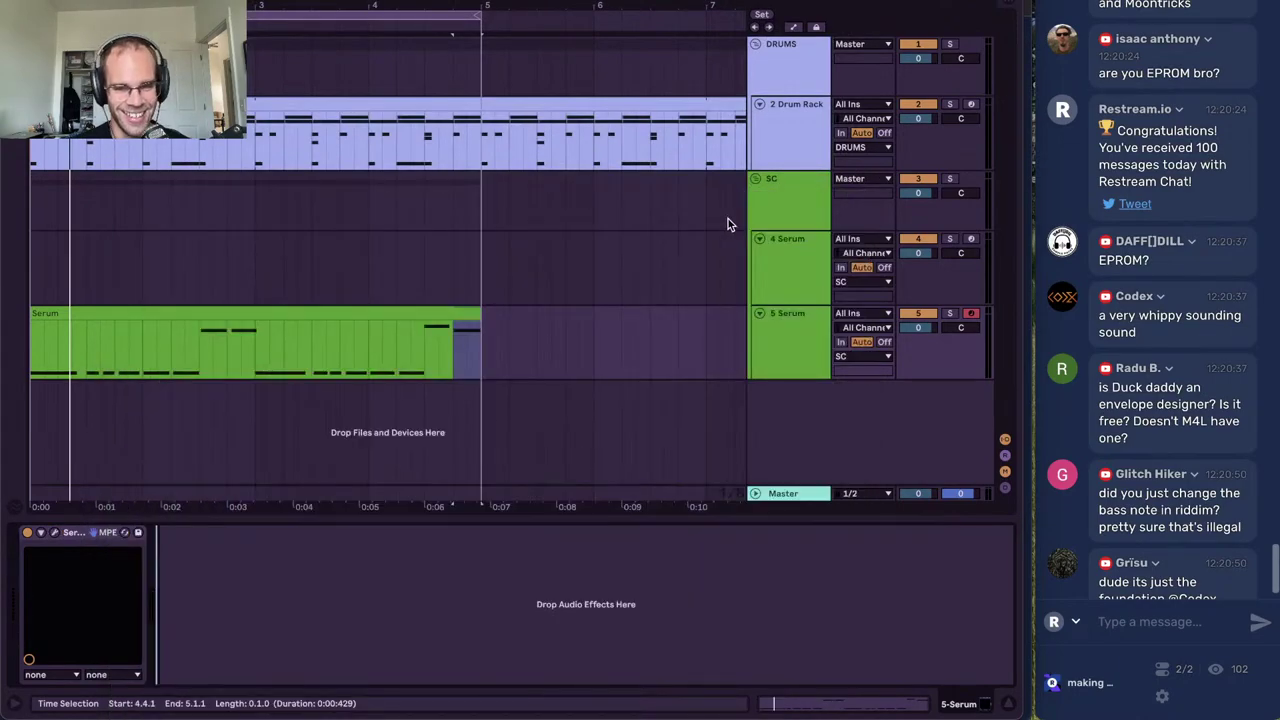
left_click(780, 212)
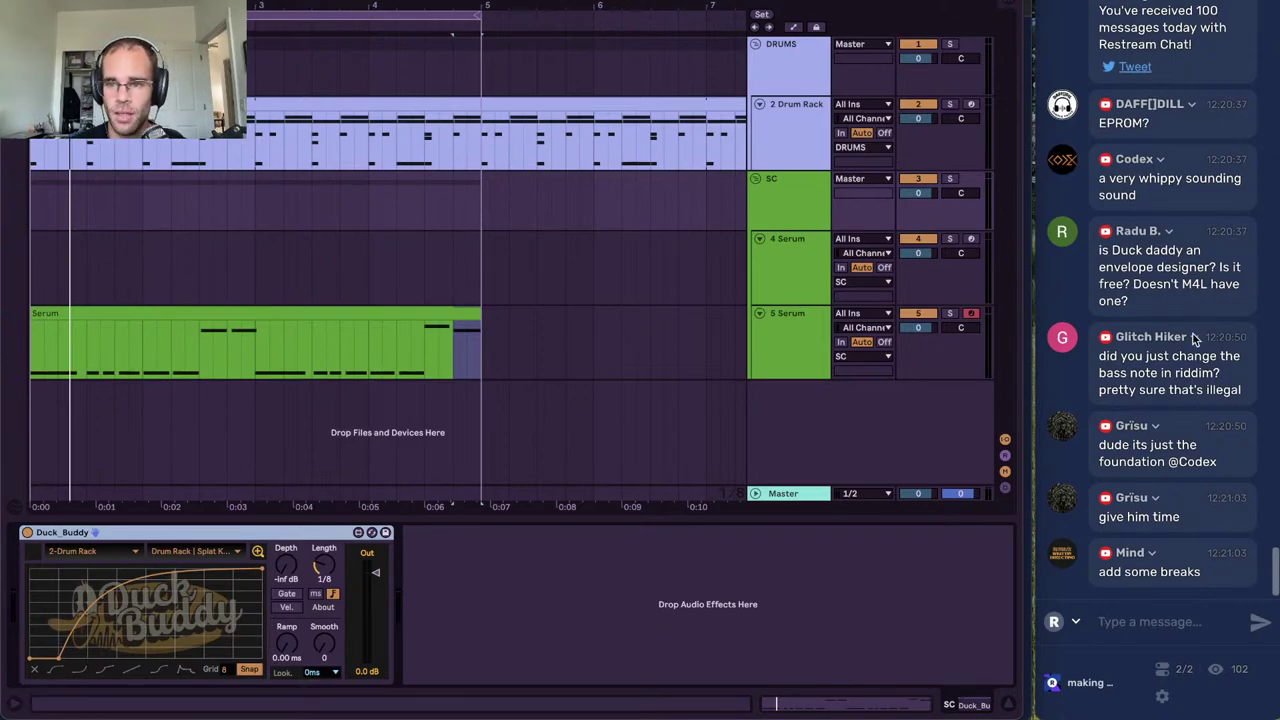
scroll(1193, 340, "up", 5)
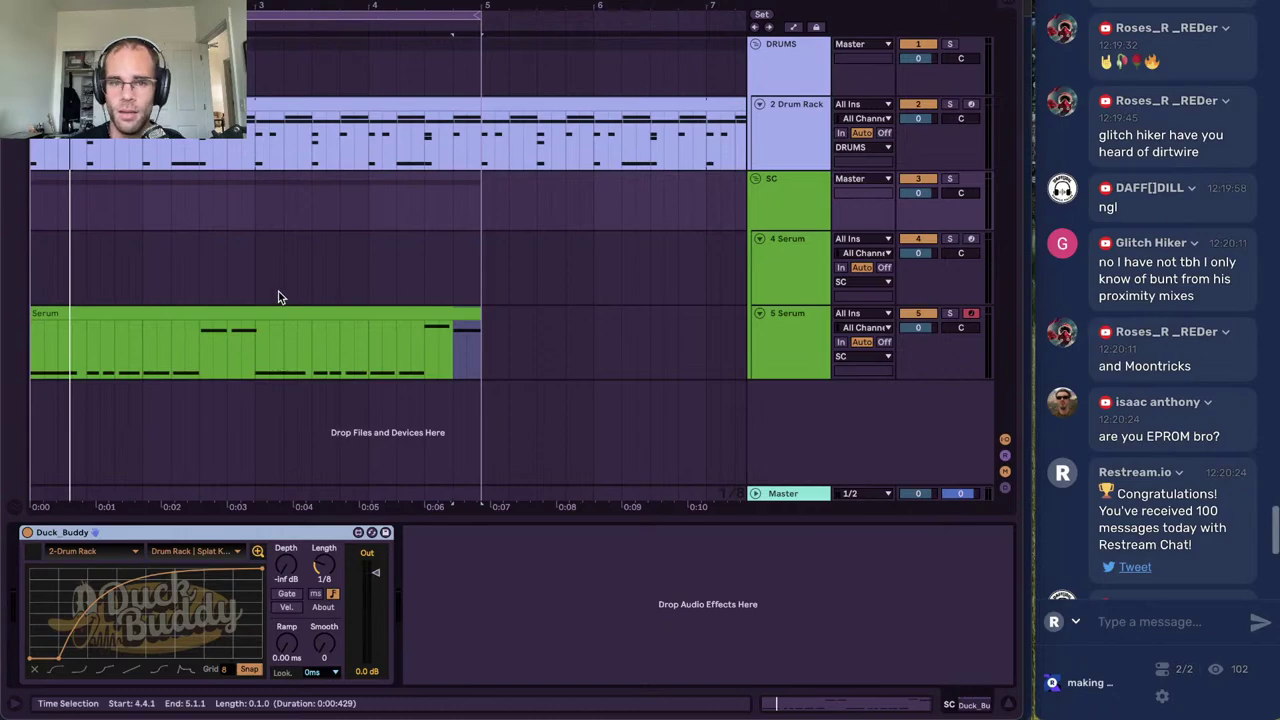
Play the loop, open the synth on 5 Serum, arm that track and adjust the noise oscillator's pitch
left_click(790, 254)
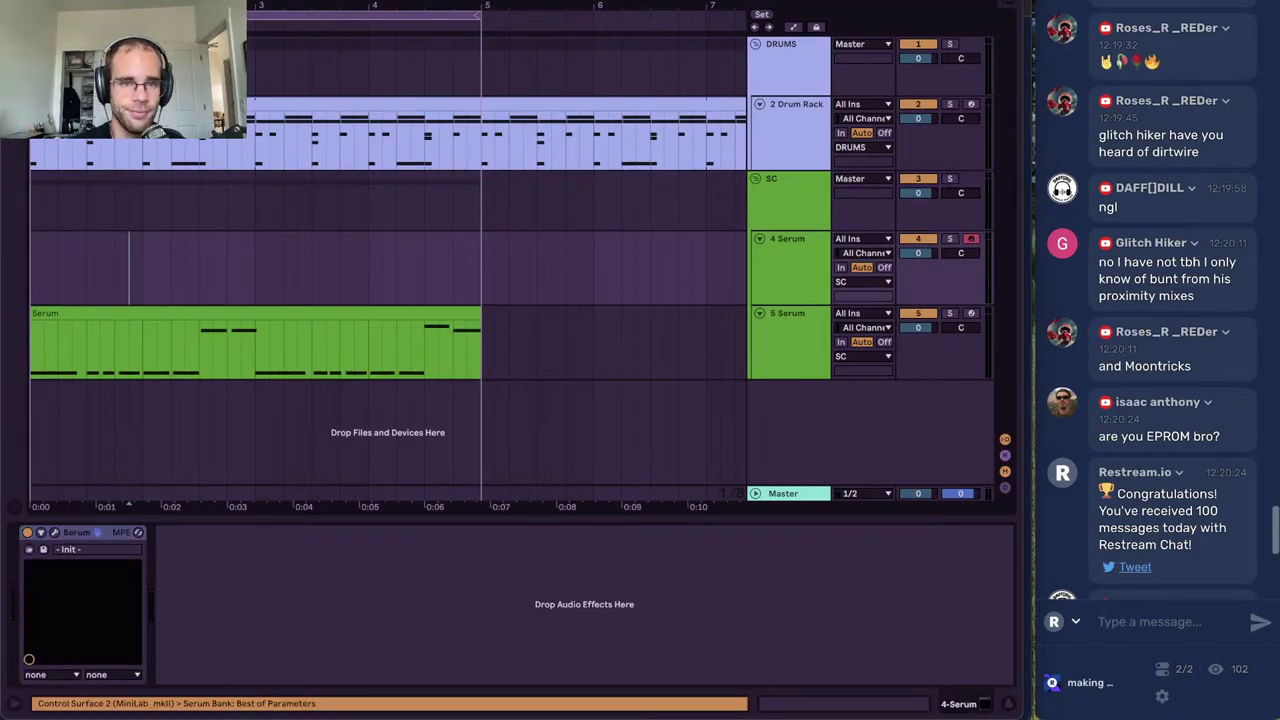
left_click(104, 313)
key("space")
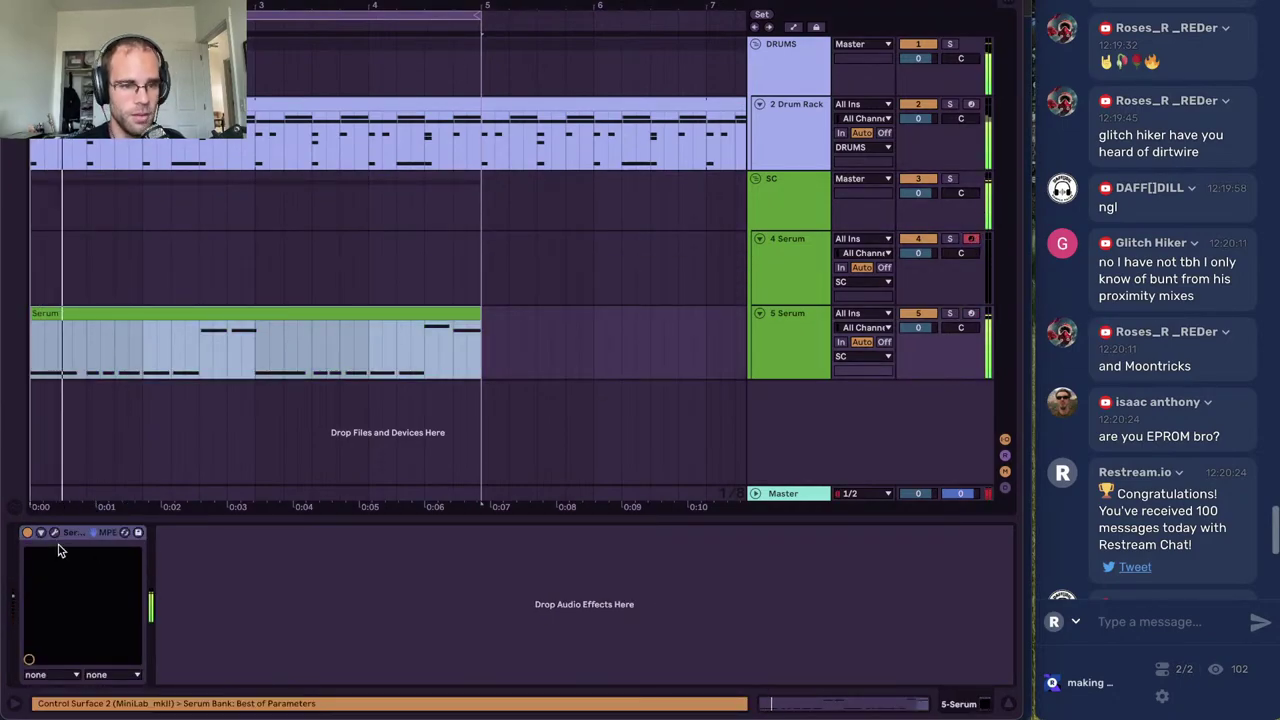
left_click(55, 533)
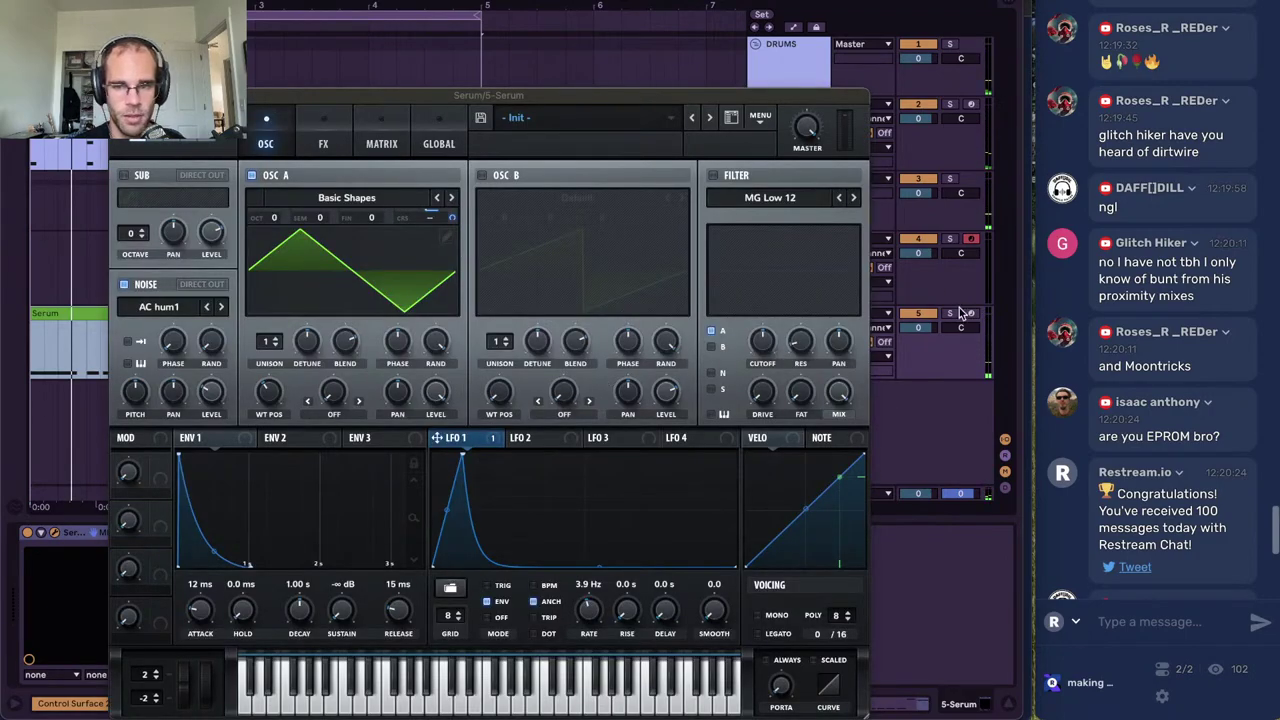
left_click(966, 313)
left_click(138, 394)
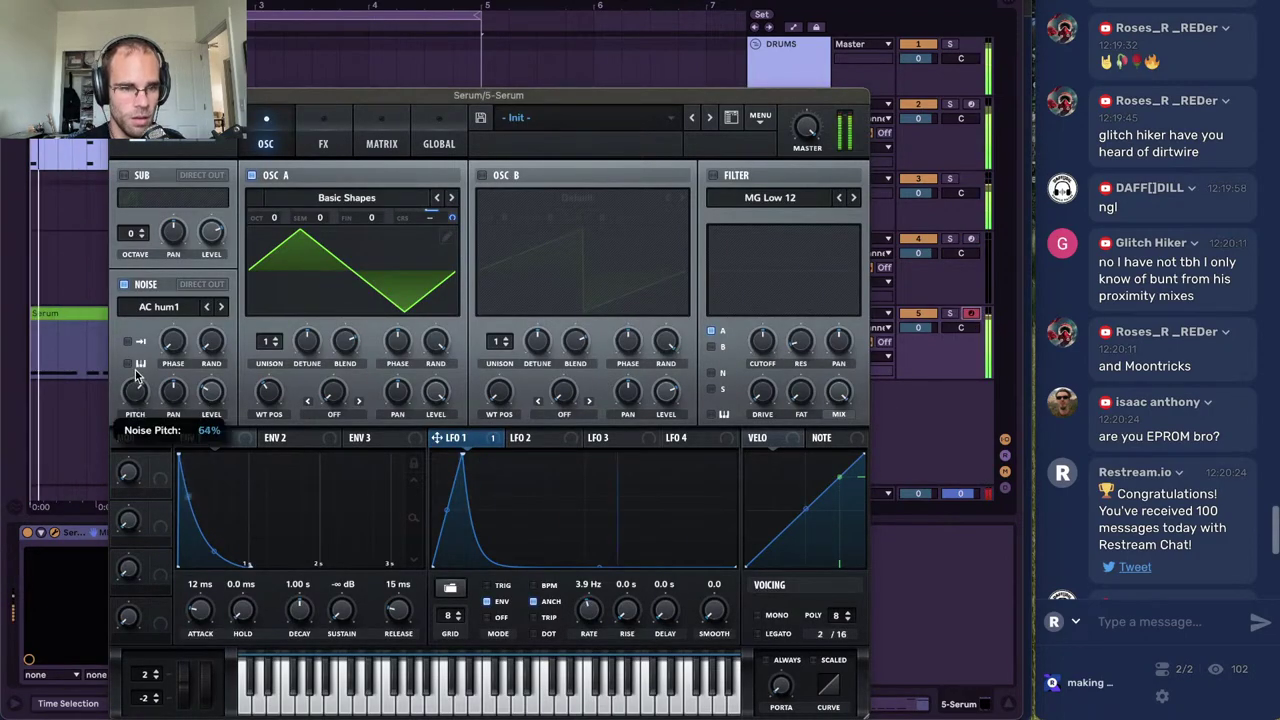
left_click_drag(137, 394, 137, 402)
Adjust the upper and lower pitch-bend range on 5 Serum and close its synth window
left_click_drag(109, 630, 171, 508)
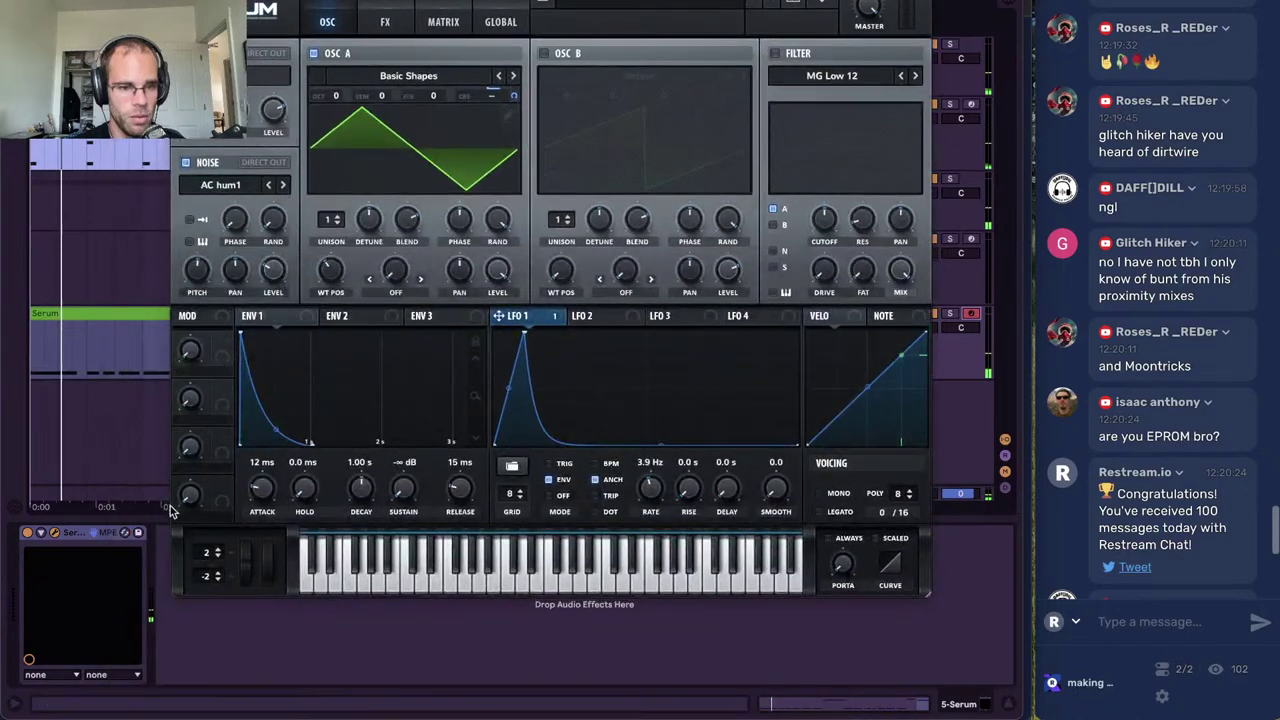
left_click_drag(202, 551, 211, 522)
left_click_drag(207, 576, 248, 537)
key("space")
key("super+w")
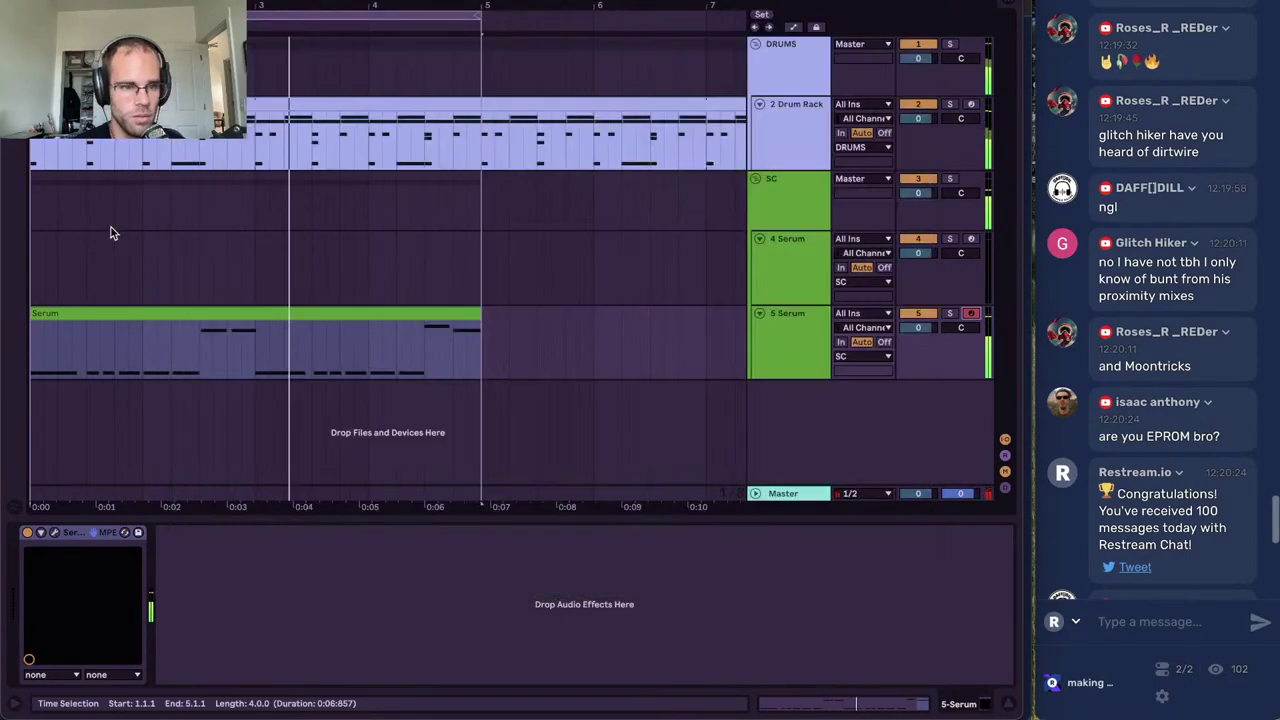
Copy the four-bar bass clip from 5 Serum onto 4 Serum at 1.1.1 and lower 4 Serum's volume to -1.7 dB
left_click_drag(117, 313, 87, 239)
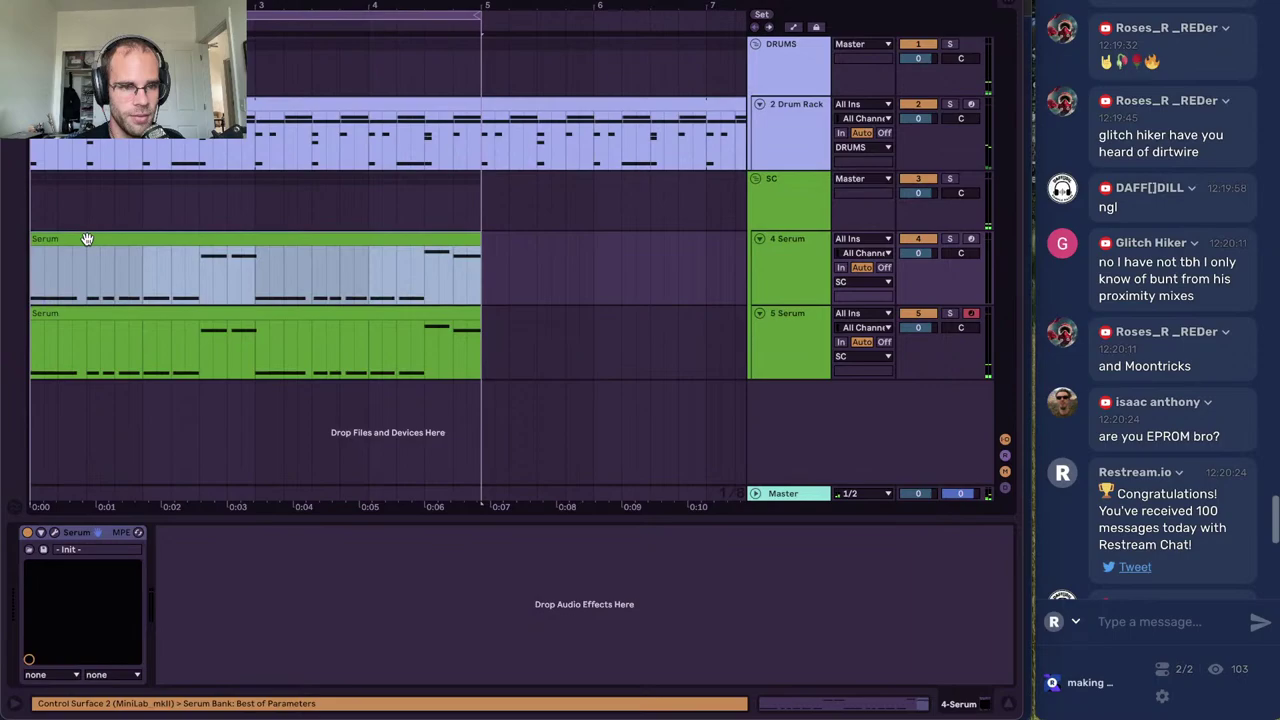
key("space")
left_click(787, 256)
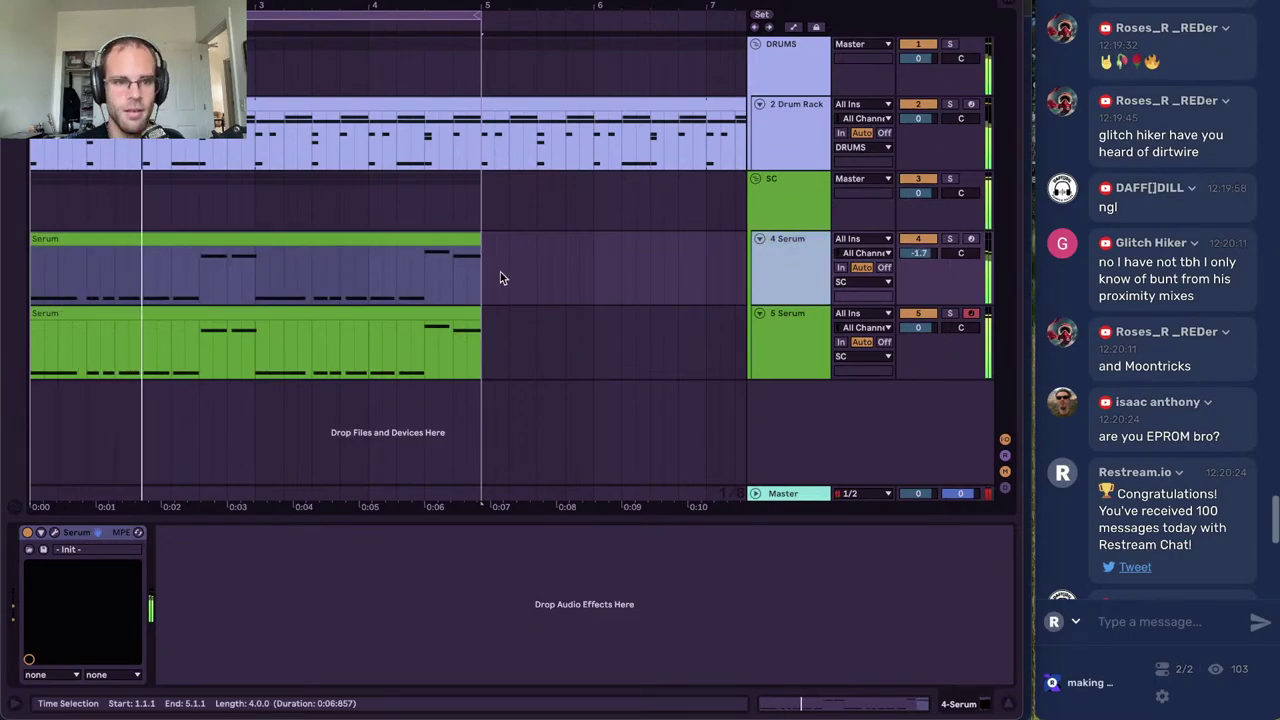
left_click(256, 243)
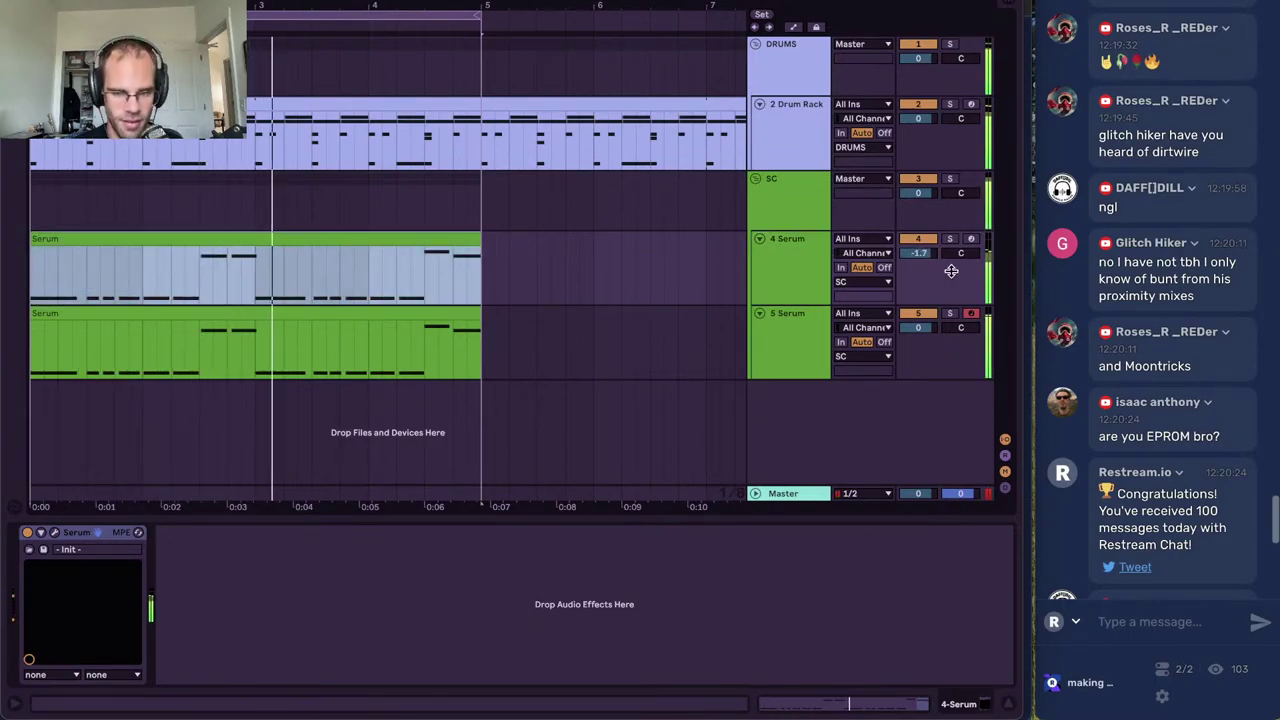
Open the synth on 4 Serum and lower the mix of its reverb effect
left_click(788, 284)
left_click(54, 533)
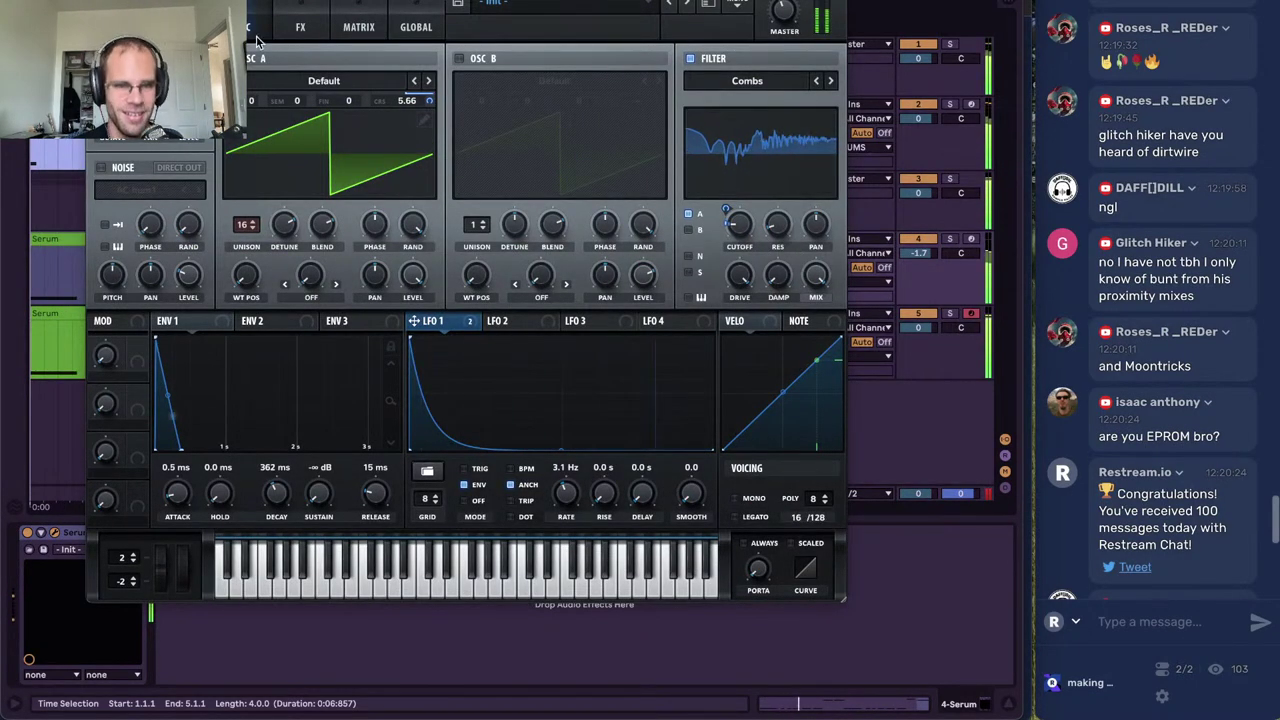
left_click(300, 27)
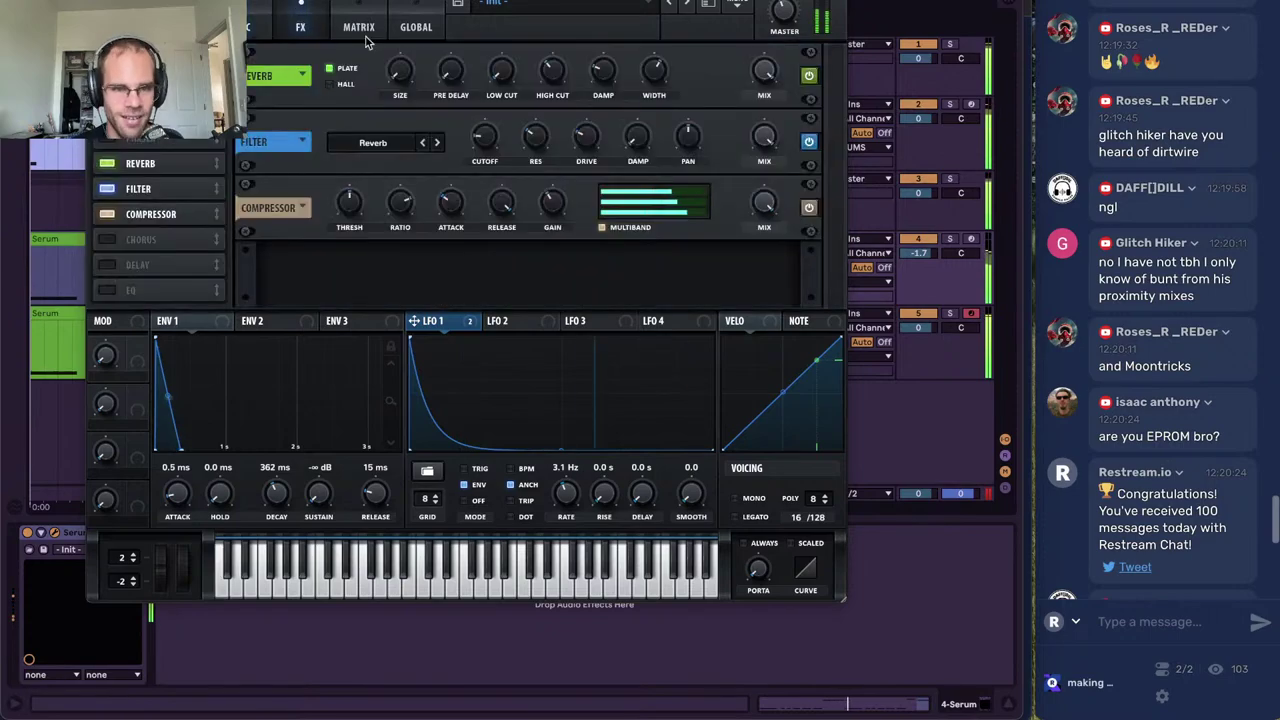
left_click_drag(775, 77, 746, 191)
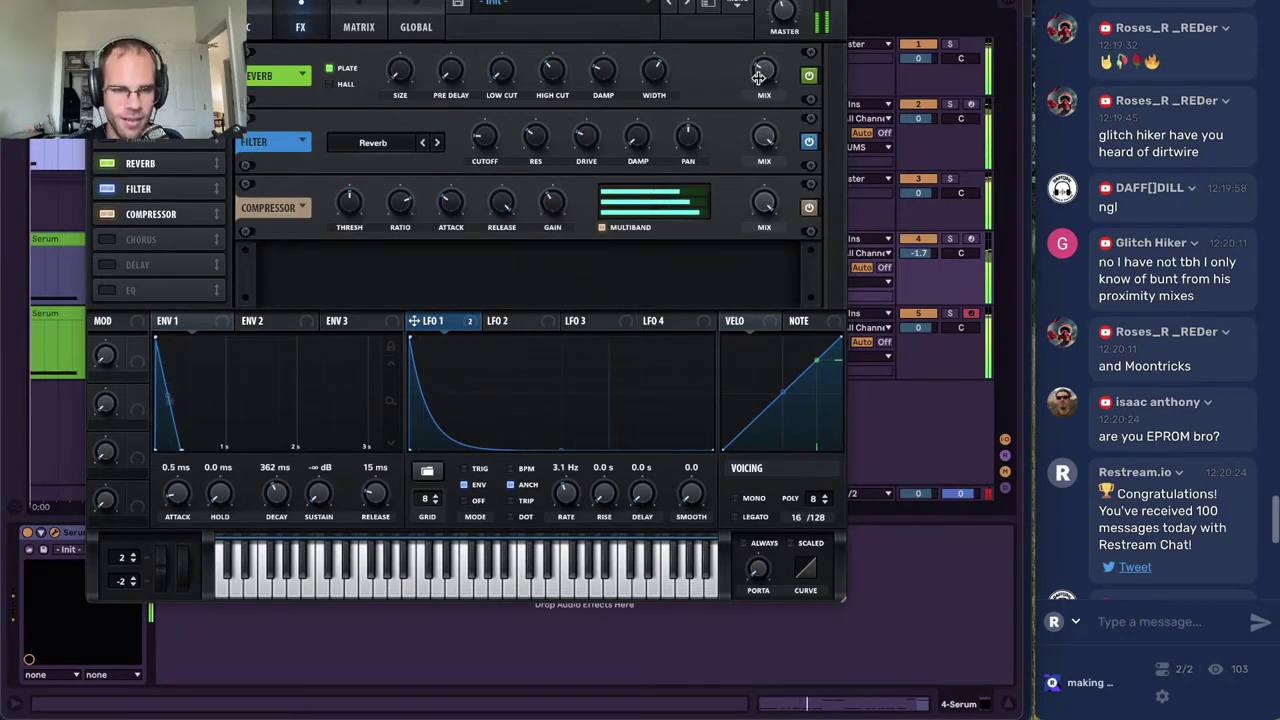
left_click(269, 18)
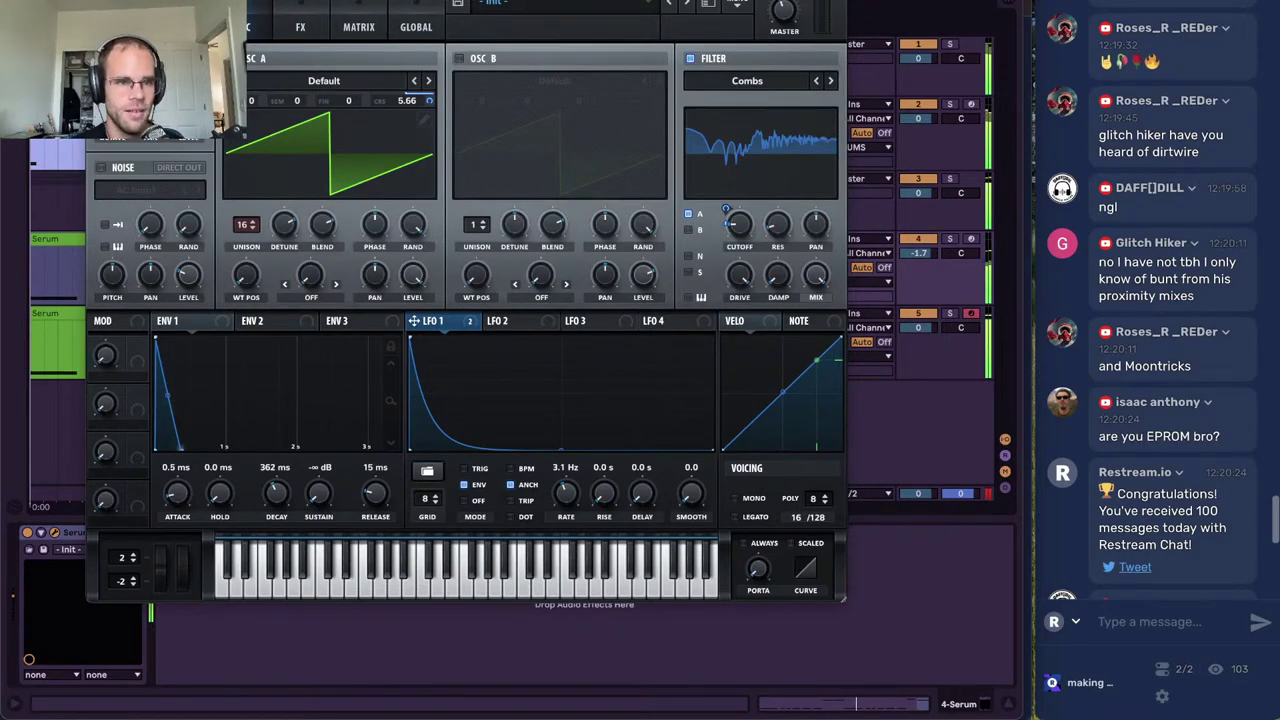
Hide the synth window and set 4 Serum's track volume to -3.9 dB
key("super+alt+p")
left_click(921, 253)
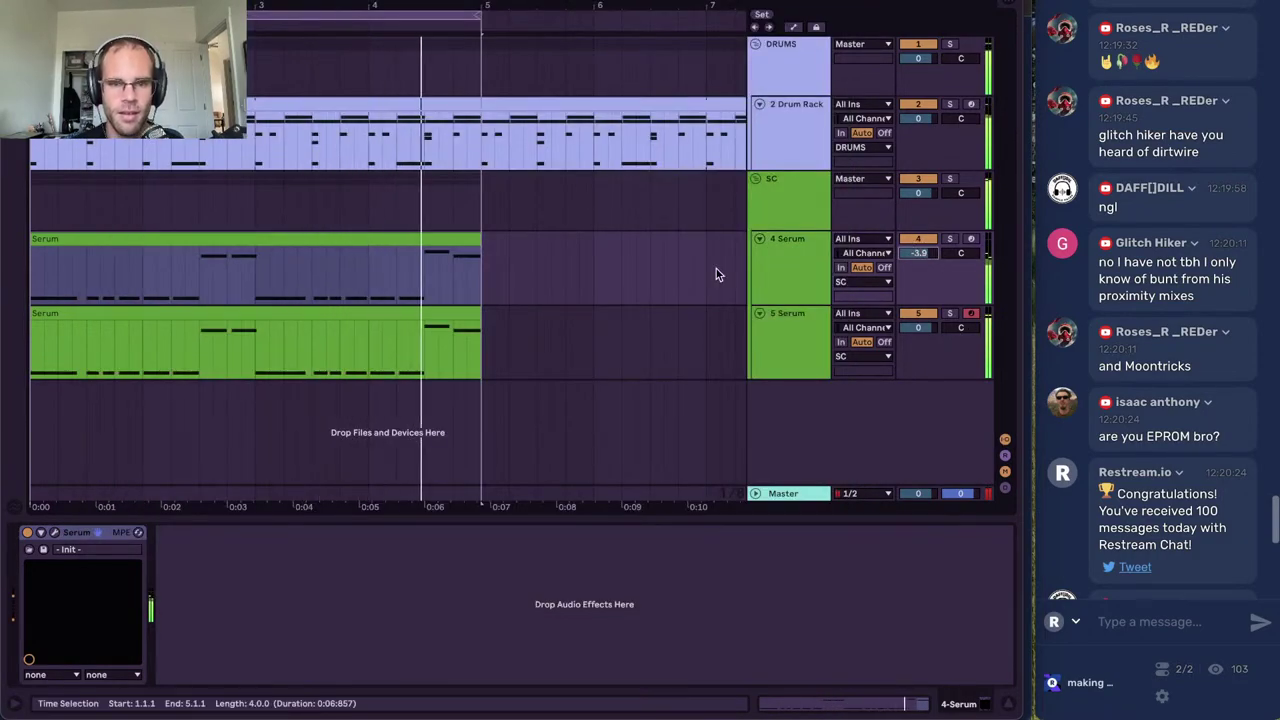
left_click(335, 249)
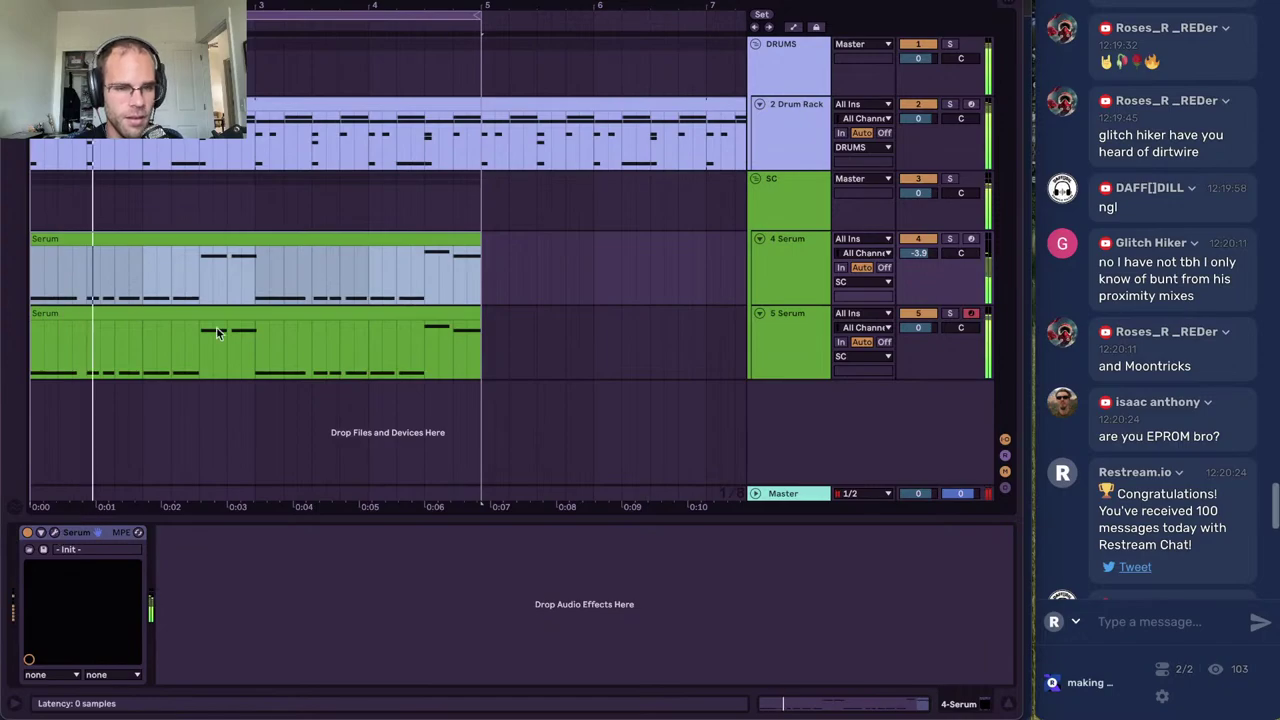
Load the Dist Bass Dropper wavetable into 4 Serum's oscillator A and adjust LFO 1's modulation of the filter cutoff
key("ctrl+alt+p")
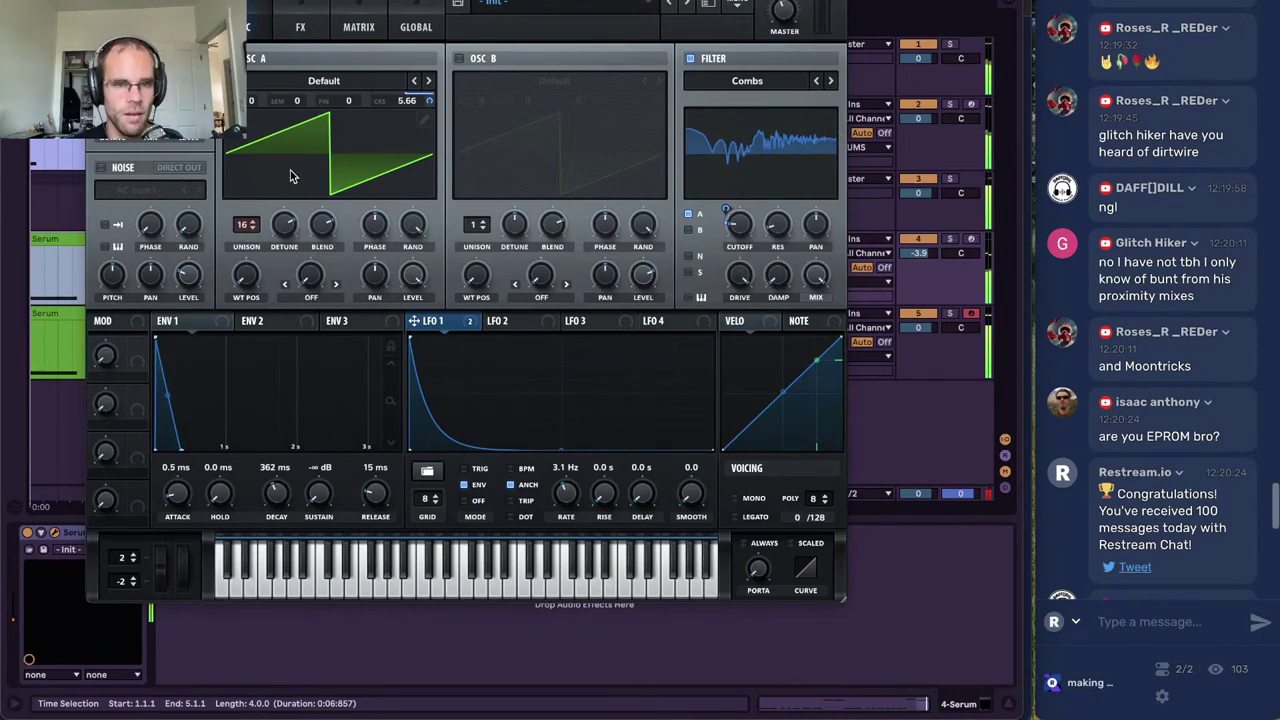
left_click(323, 80)
mouse_move(330, 121)
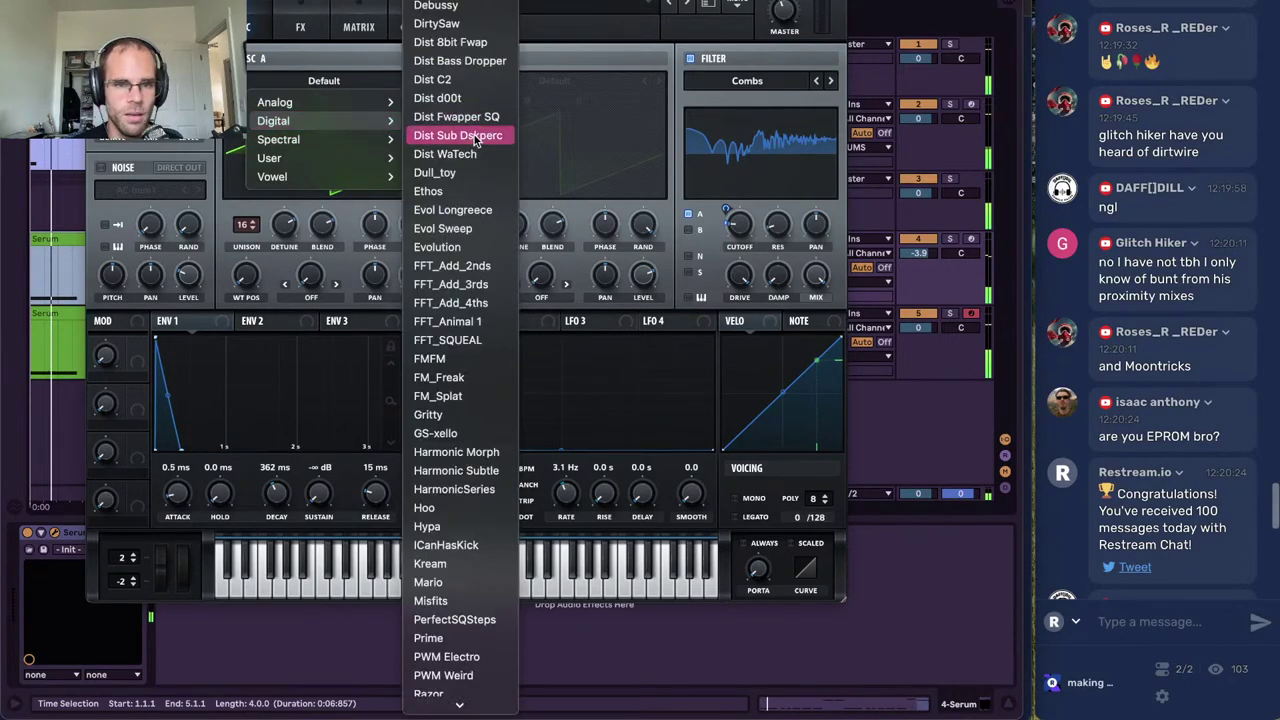
left_click(460, 61)
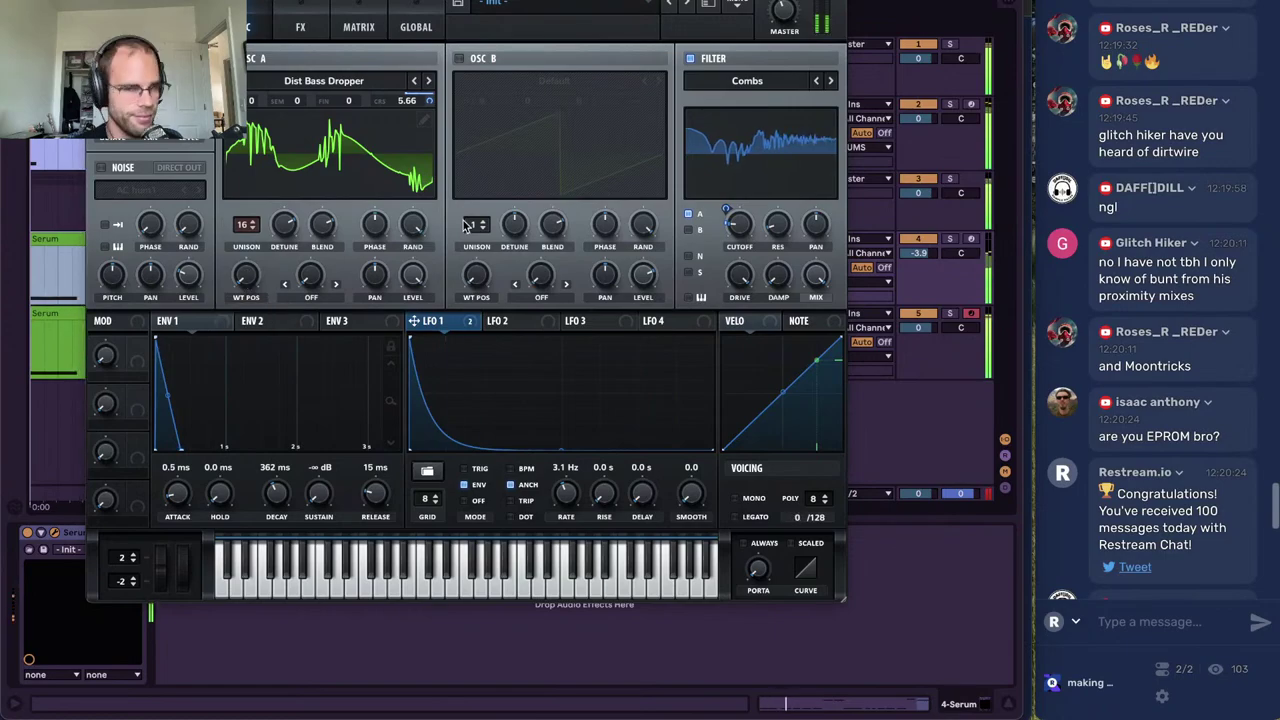
mouse_move(741, 234)
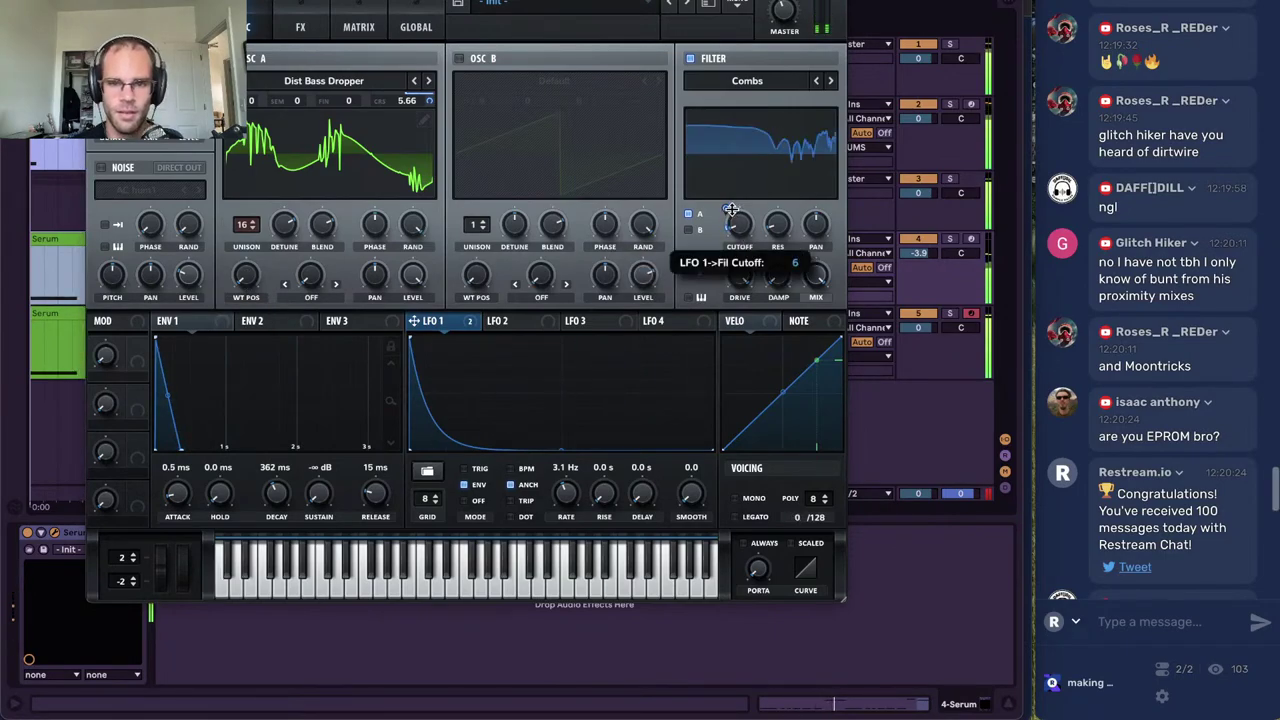
Modulate the effects-chain filter's cutoff with LFO 1 on 4 Serum and raise that filter's drive
left_click(290, 27)
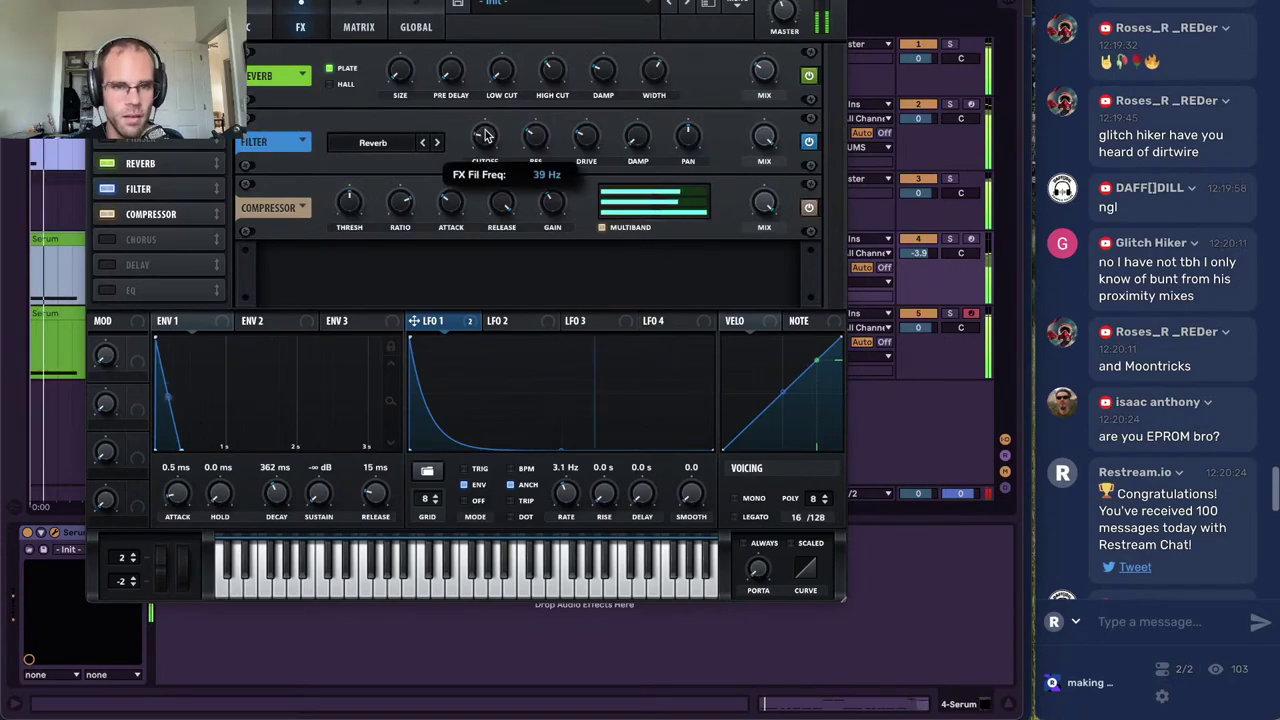
left_click_drag(481, 177, 484, 135)
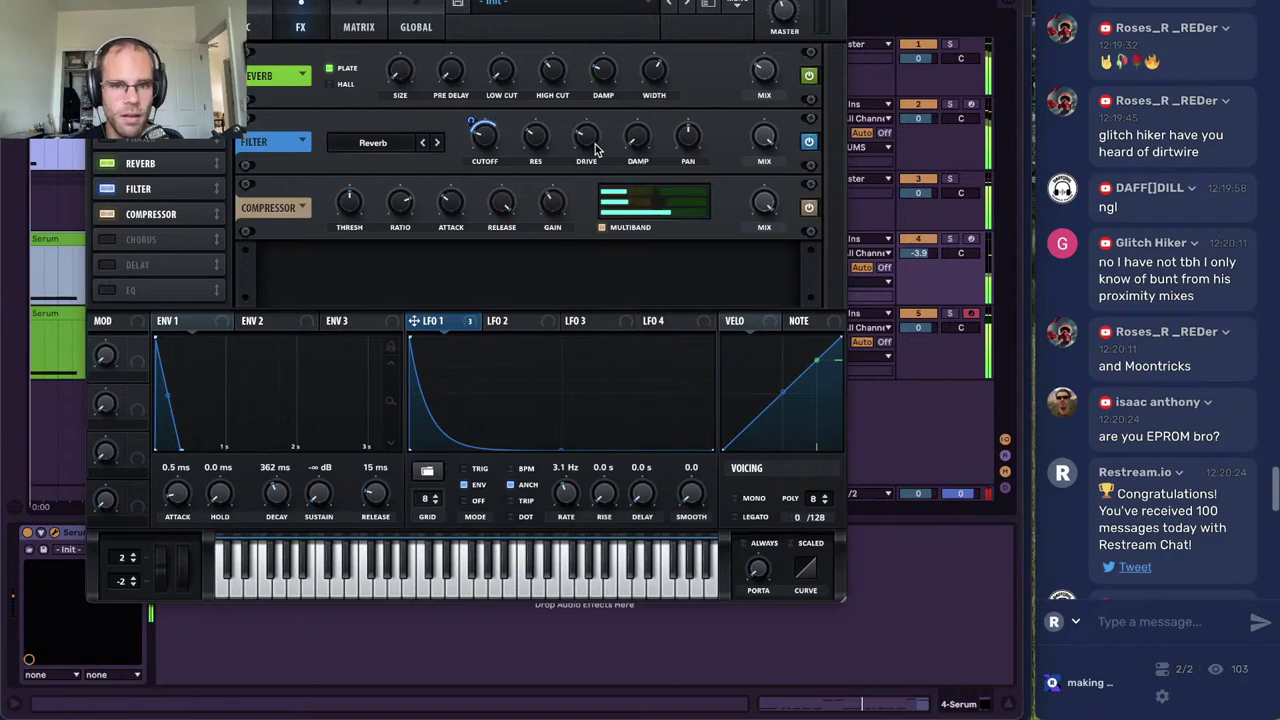
left_click_drag(589, 142, 591, 70)
left_click_drag(471, 121, 483, 166)
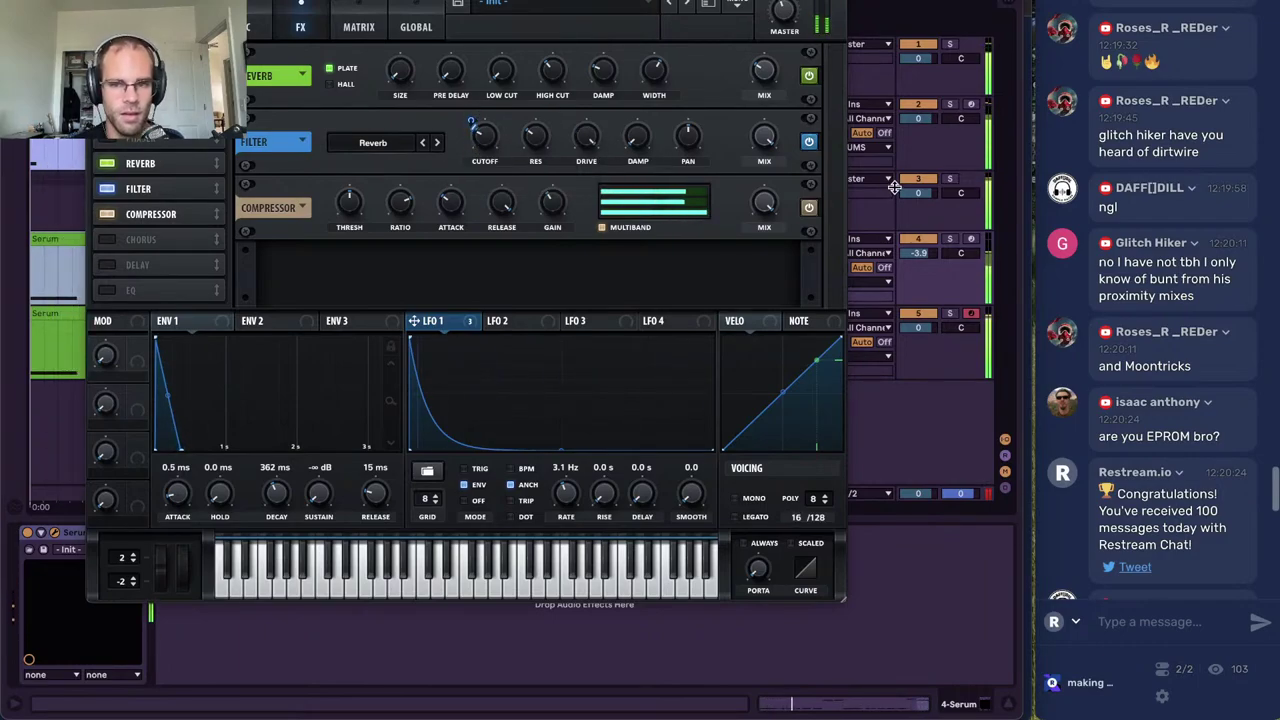
Bypass the reverb effect on 4 Serum with the track soloed, and return to playing the full mix
left_click(953, 239)
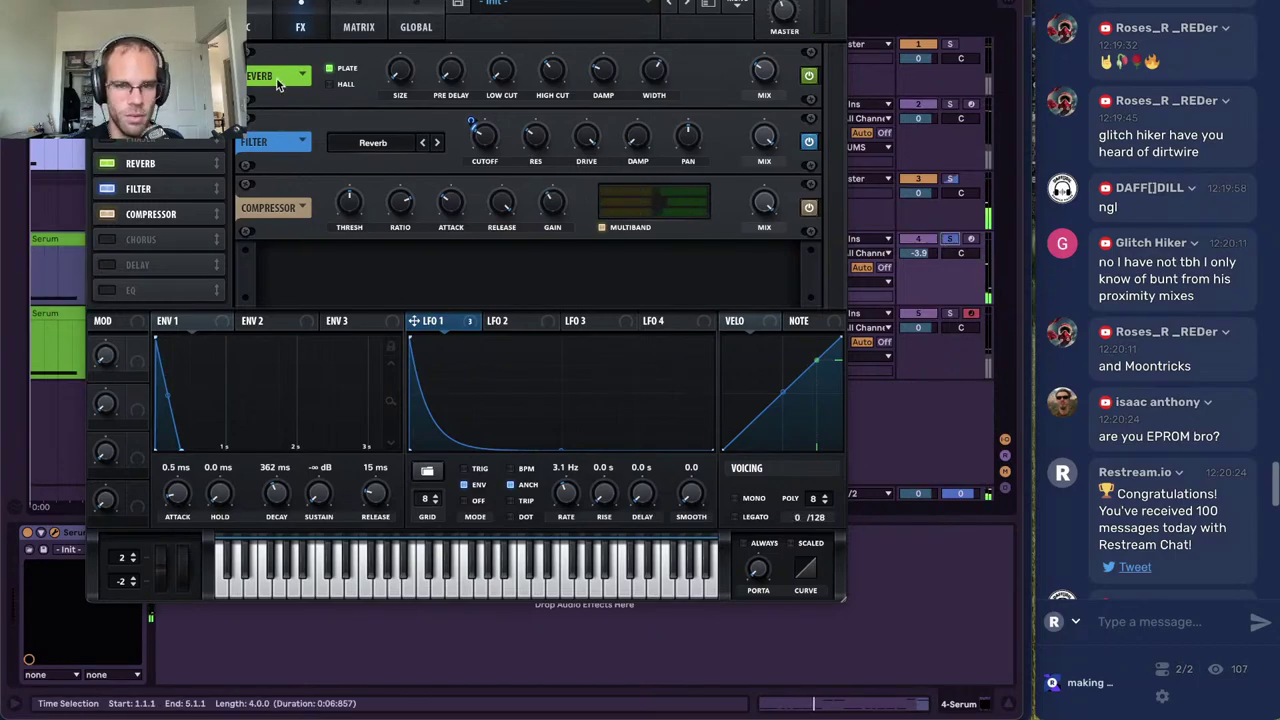
left_click(809, 75)
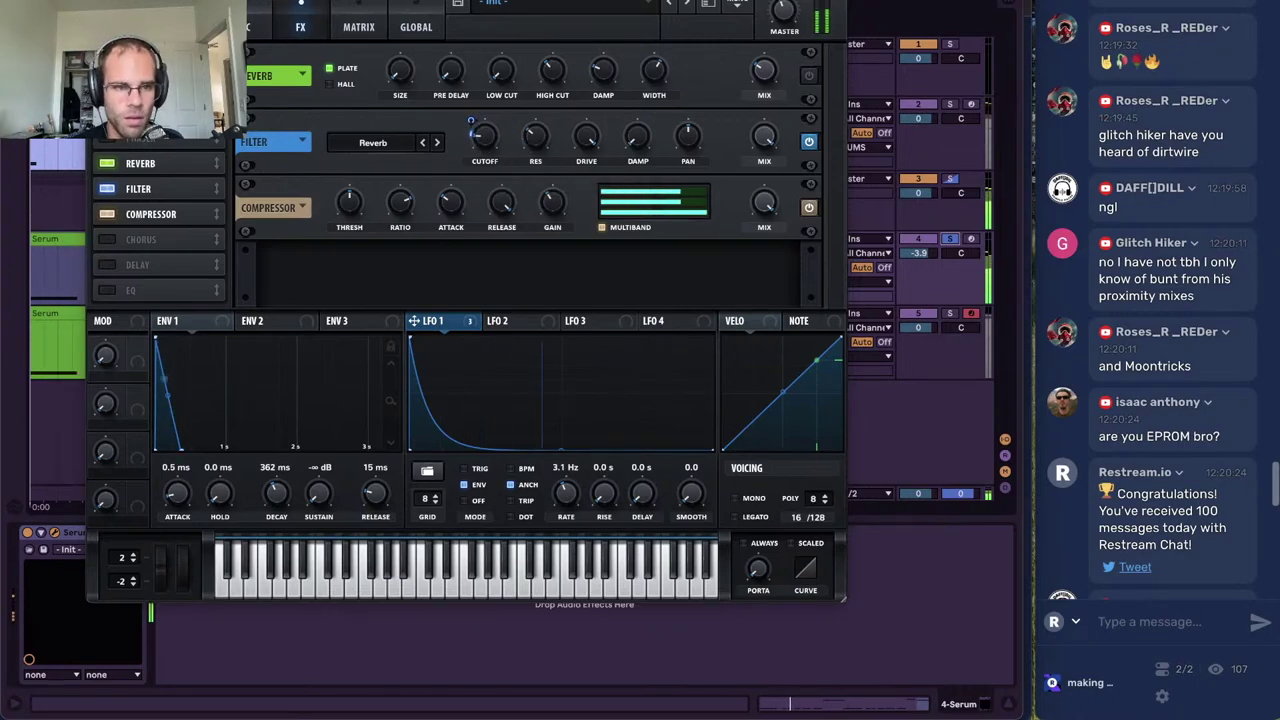
key("super+w")
left_click(950, 239)
key("space")
key("space")
Check the SC group's Duck_Buddy device and the notes in 4 Serum's bass clip, and reopen the synth
left_click(810, 205)
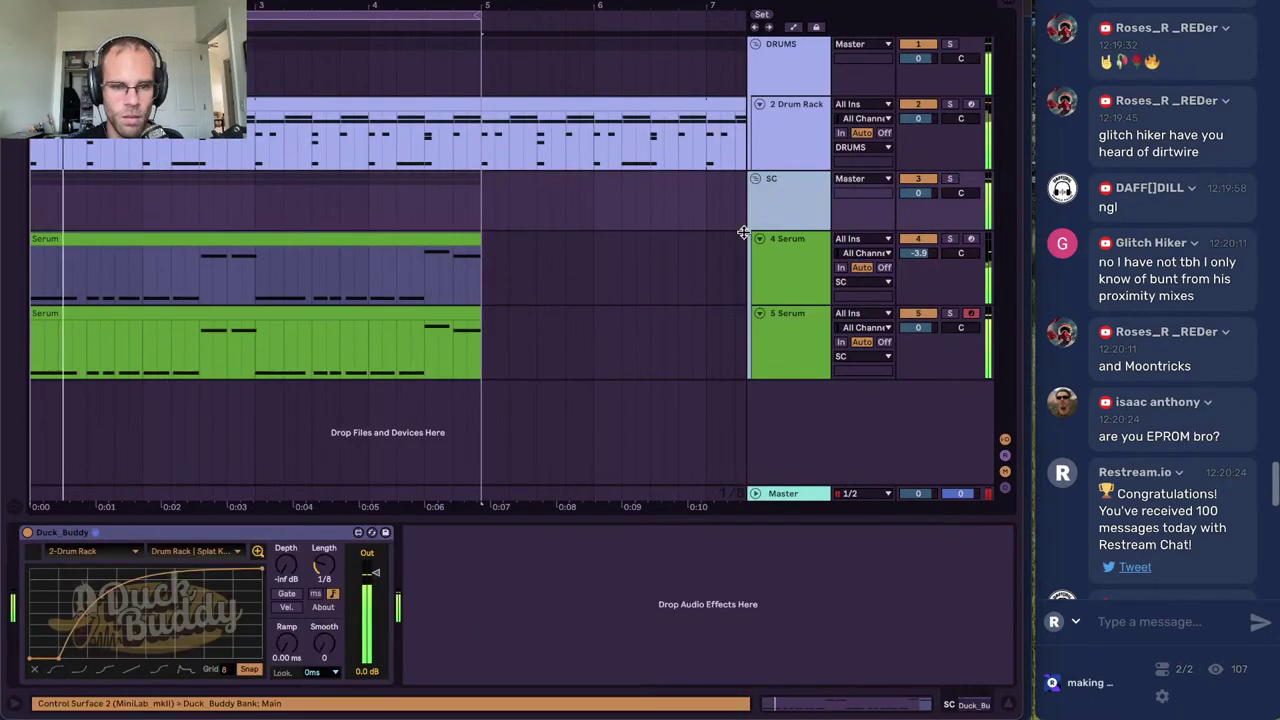
double_click(388, 241)
left_click(632, 551)
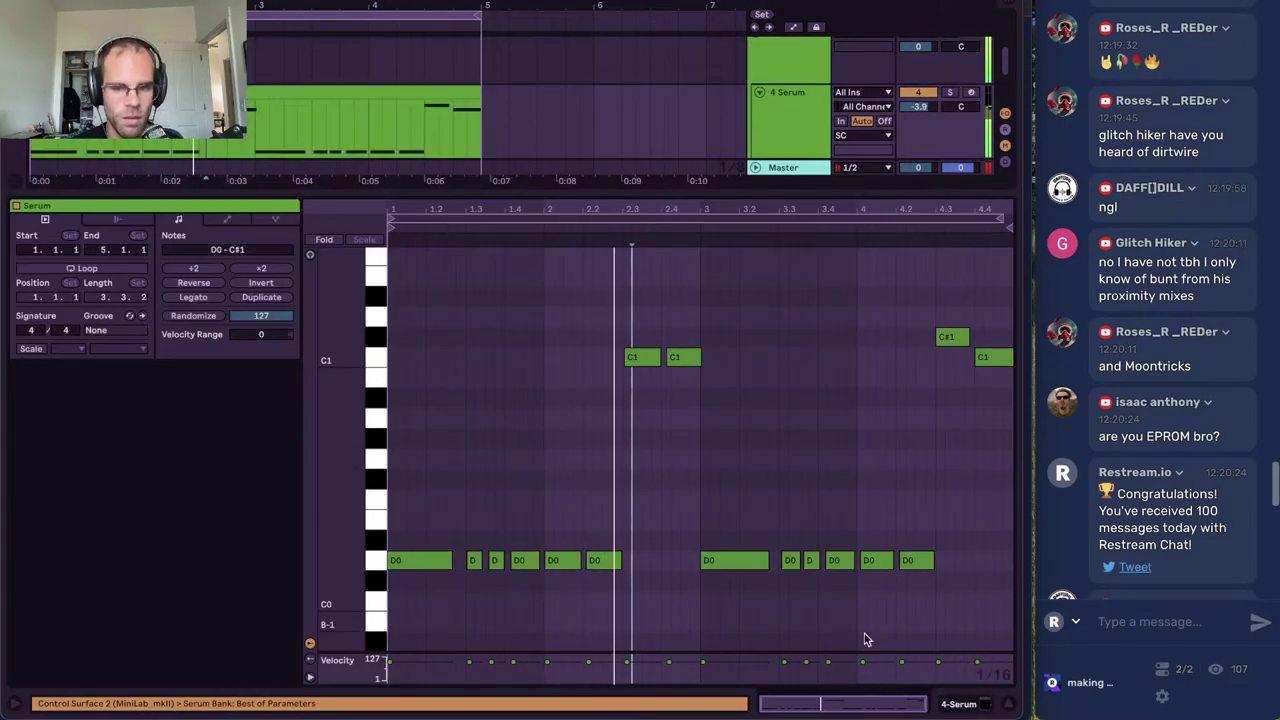
left_click(952, 703)
left_click(55, 533)
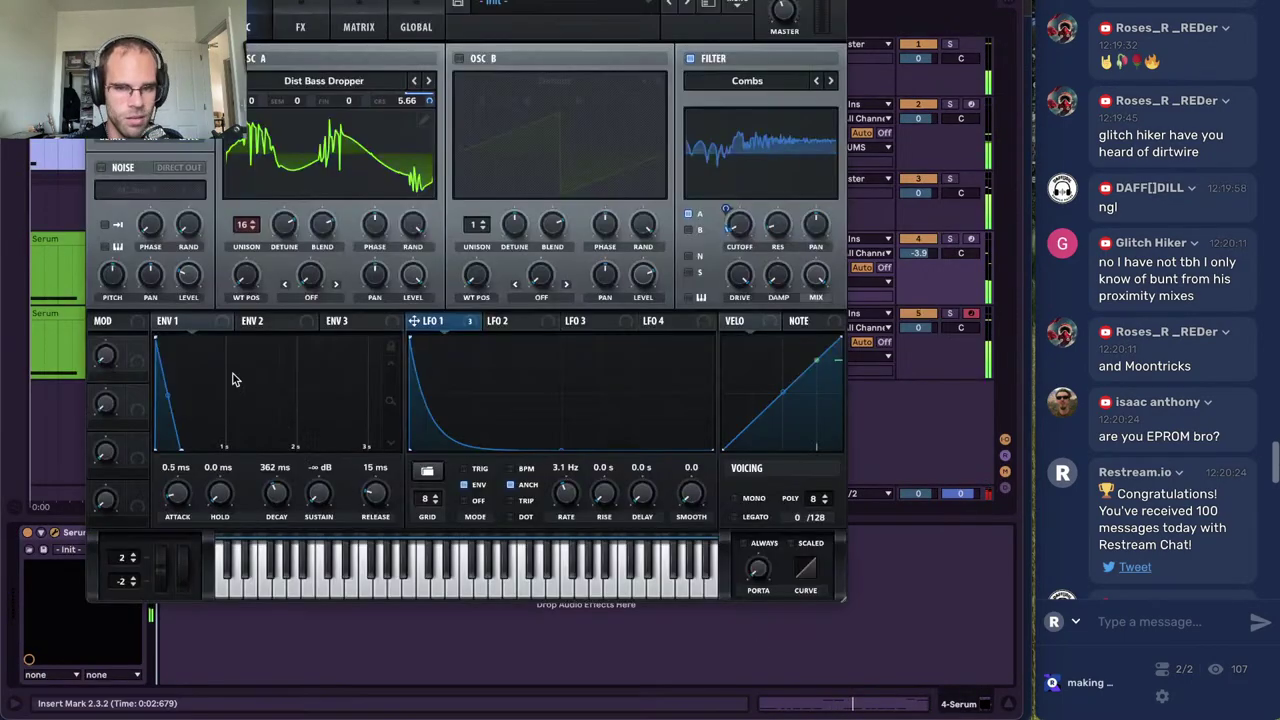
Set oscillator A's coarse pitch to 17.88 on 4 Serum and readjust the filter cutoff
left_click_drag(745, 226, 747, 192)
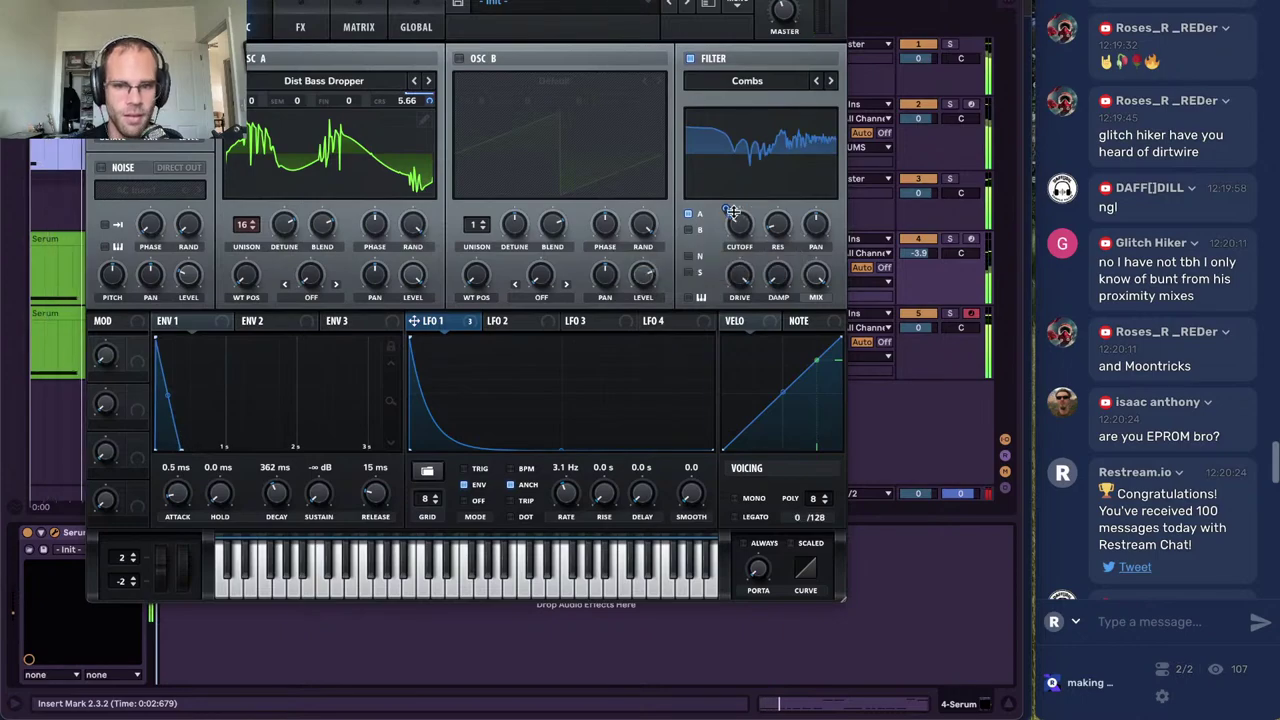
left_click_drag(417, 108, 417, 284)
mouse_move(407, 101)
left_mouse_down()
mouse_move(413, 80)
mouse_move(398, 146)
mouse_move(408, 118)
left_mouse_up()
mouse_move(739, 226)
left_mouse_down()
mouse_move(741, 271)
mouse_move(726, 200)
mouse_move(738, 234)
left_mouse_up()
Solo 4 Serum and try oscillator A's wavetable position at 99
left_click(951, 244)
left_click_drag(248, 275, 250, 210)
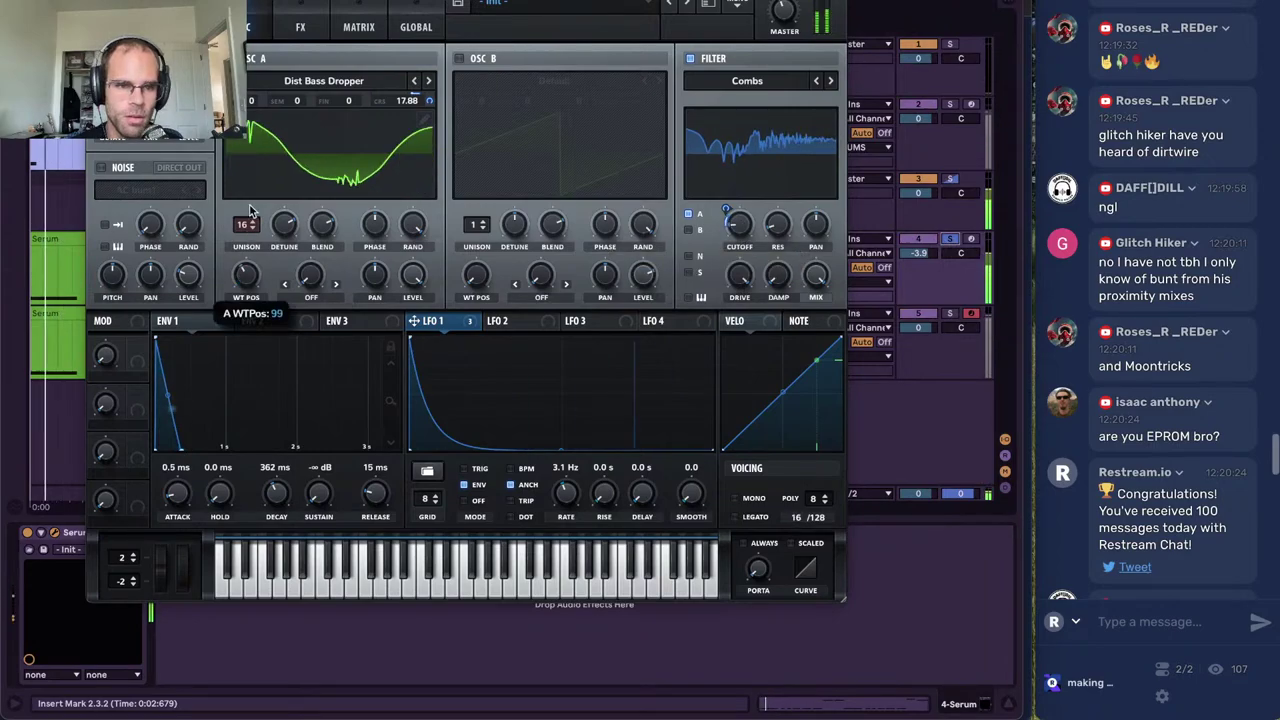
Remove the filter and reverb modules from 4 Serum's effects chain
left_click(290, 27)
left_click(108, 188)
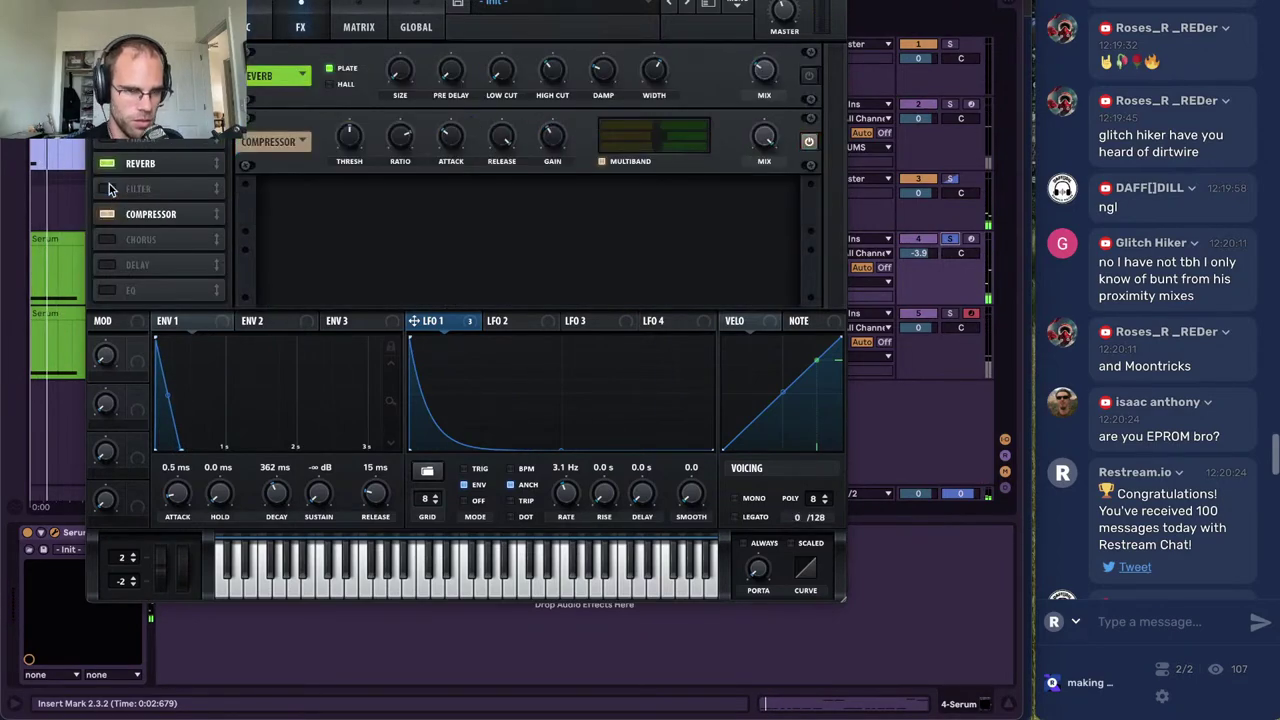
left_click(107, 164)
Change 4 Serum's main filter type to Reverb, trying Allpasses on the way, and set its cutoff to about 41 Hz
left_click(243, 27)
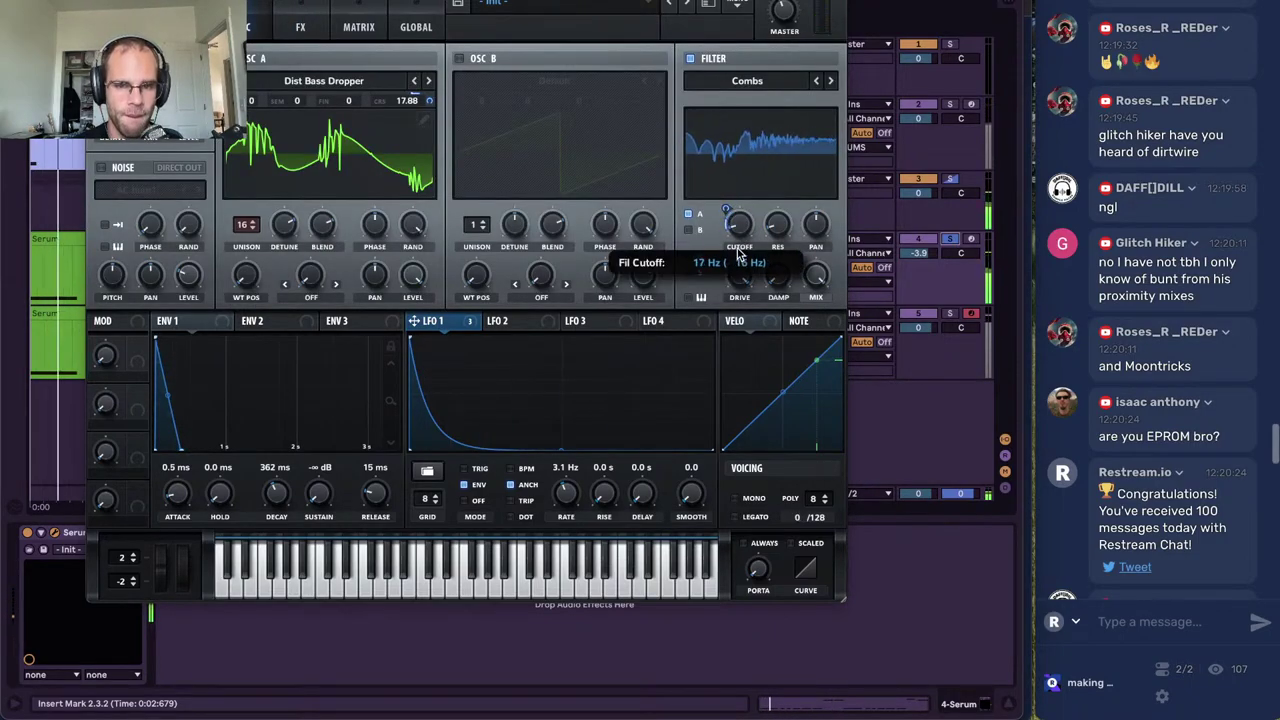
left_click(833, 84)
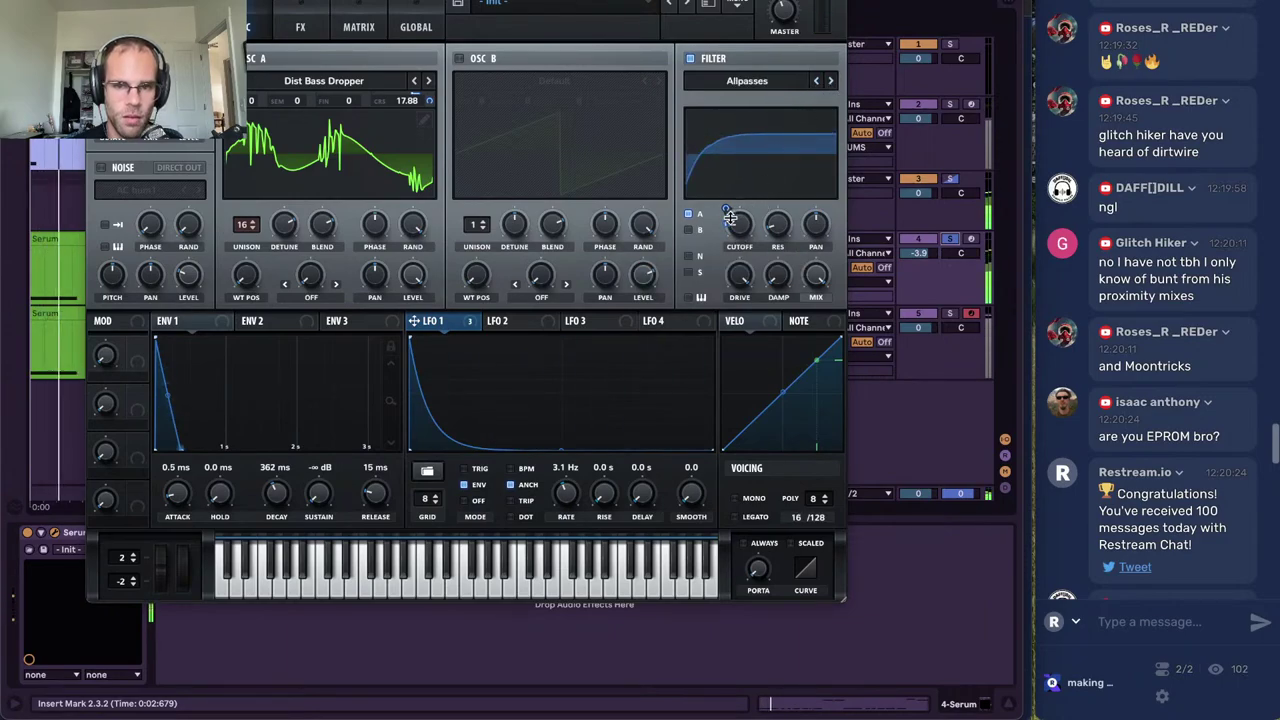
left_click(830, 81)
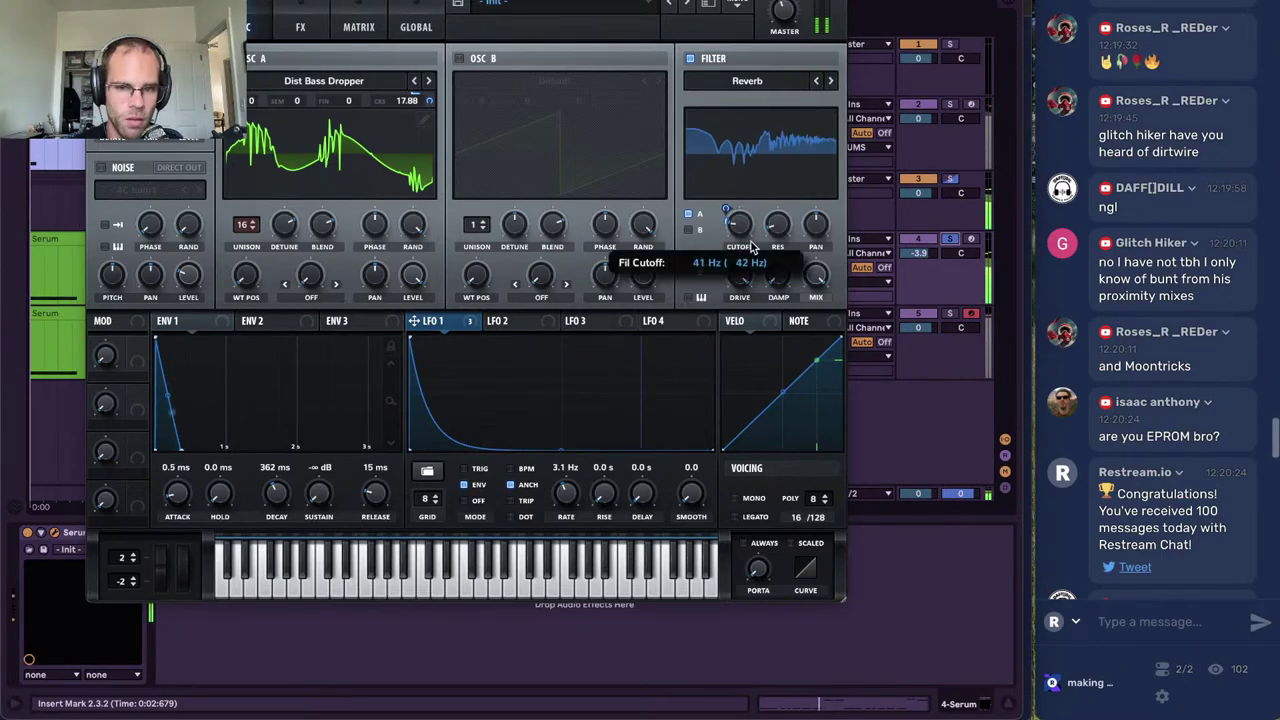
Try a Tube distortion in 4 Serum's effects chain and turn the filter module back on
left_click(310, 33)
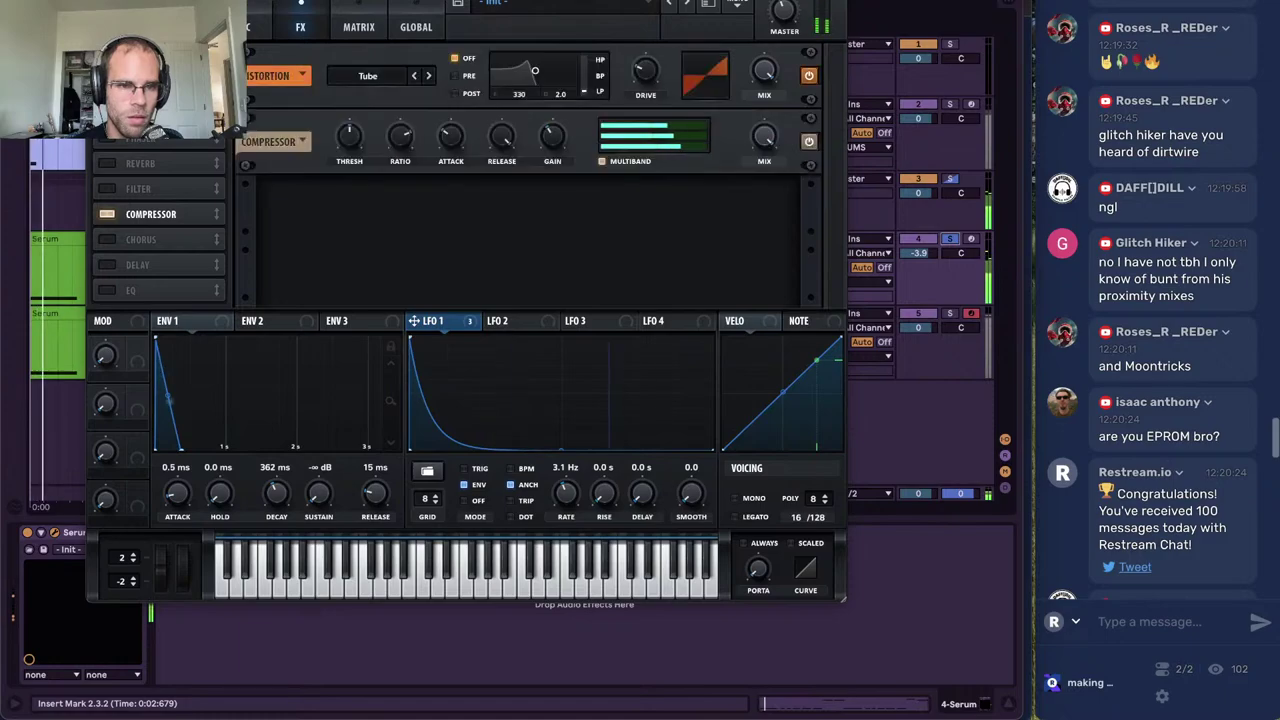
left_click(104, 188)
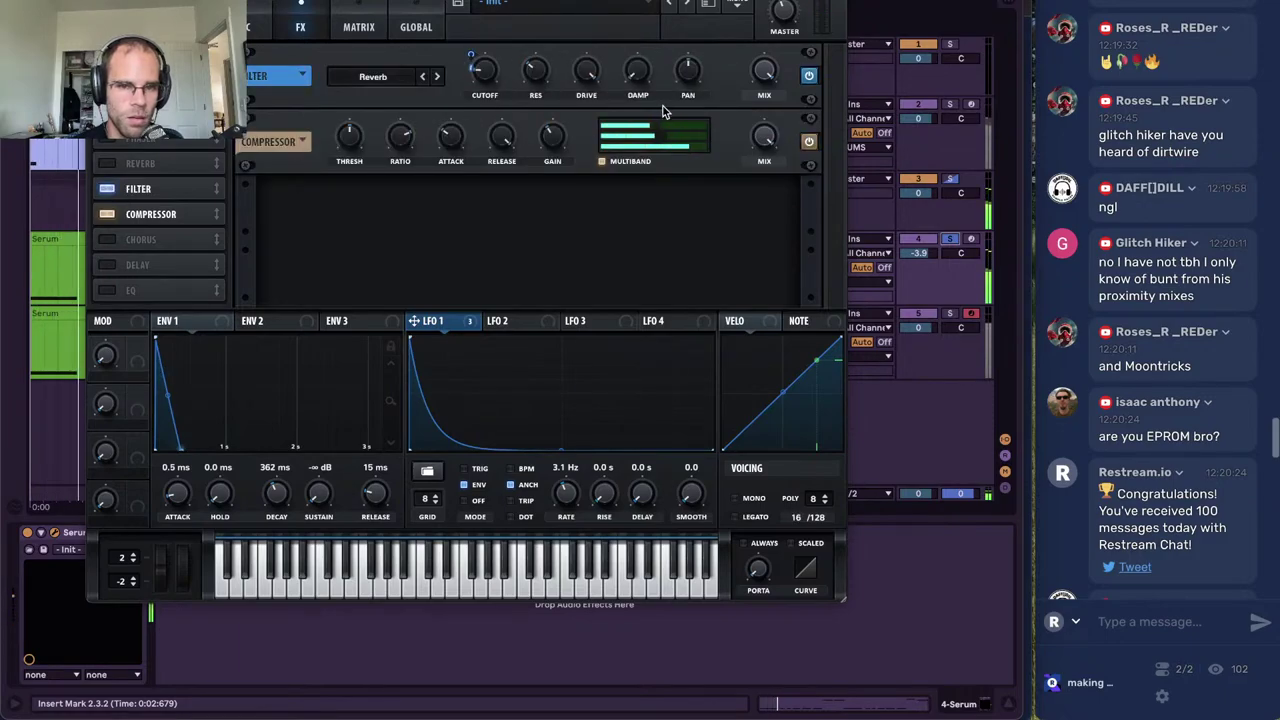
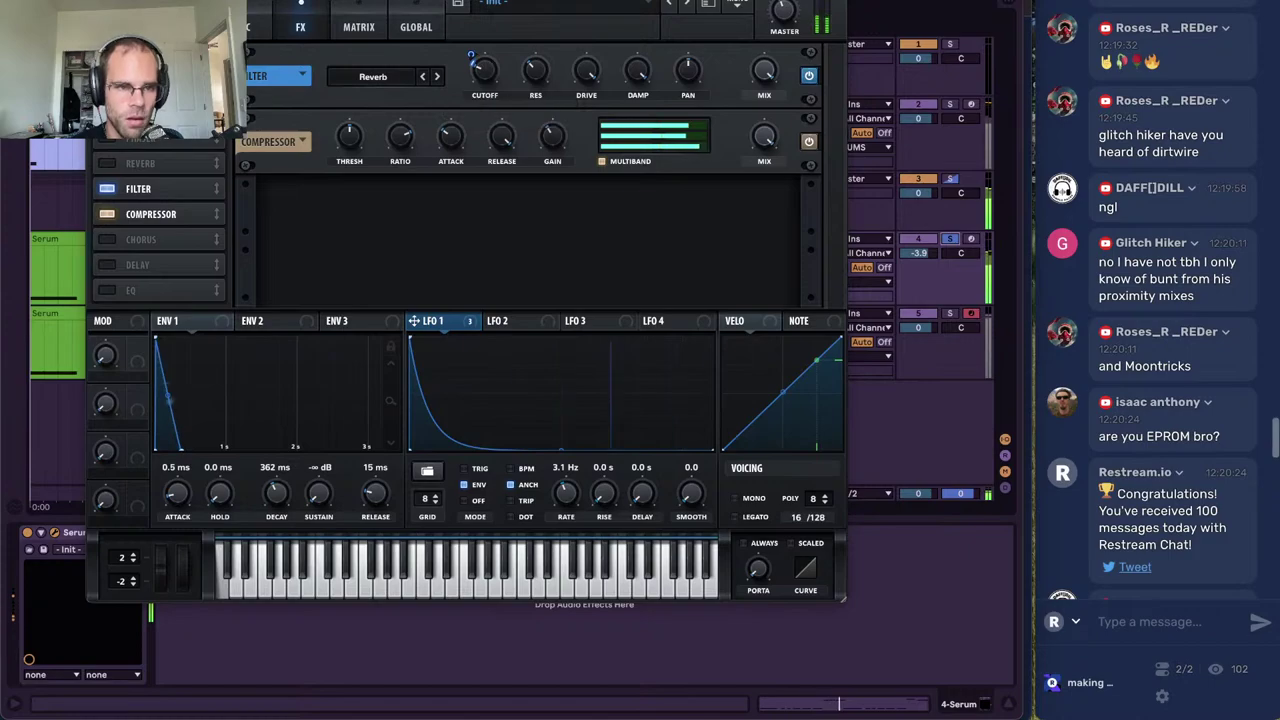
Add an Amp effect to the SC group and place it ahead of Duck_Buddy
left_click(100, 3)
left_click(777, 259)
left_click(794, 213)
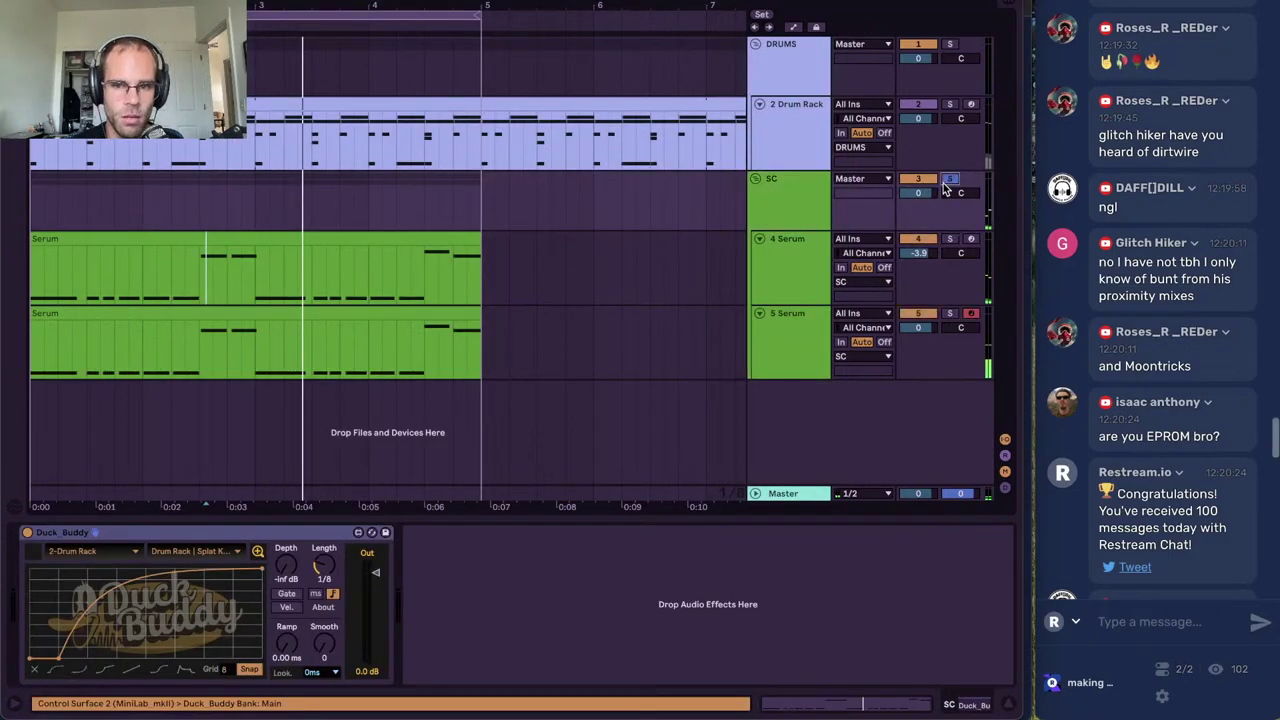
key("ctrl+alt+b")
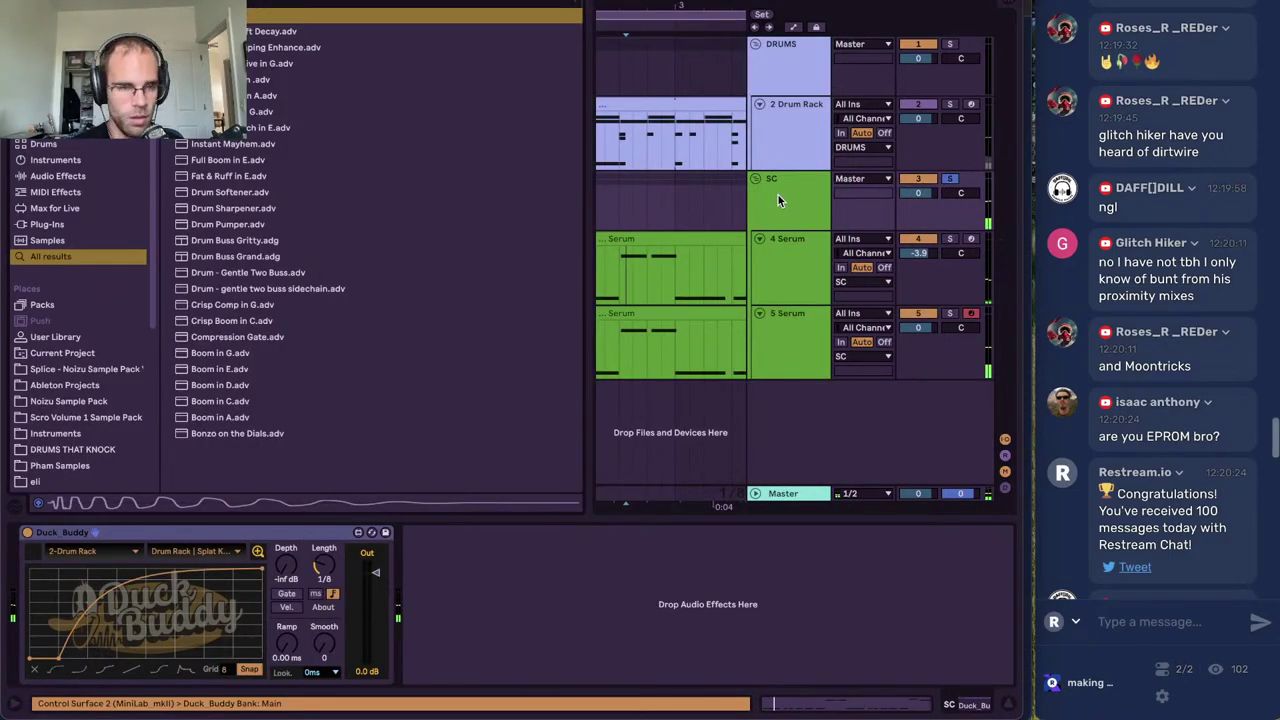
type("amp")
key("Down")
key("Return")
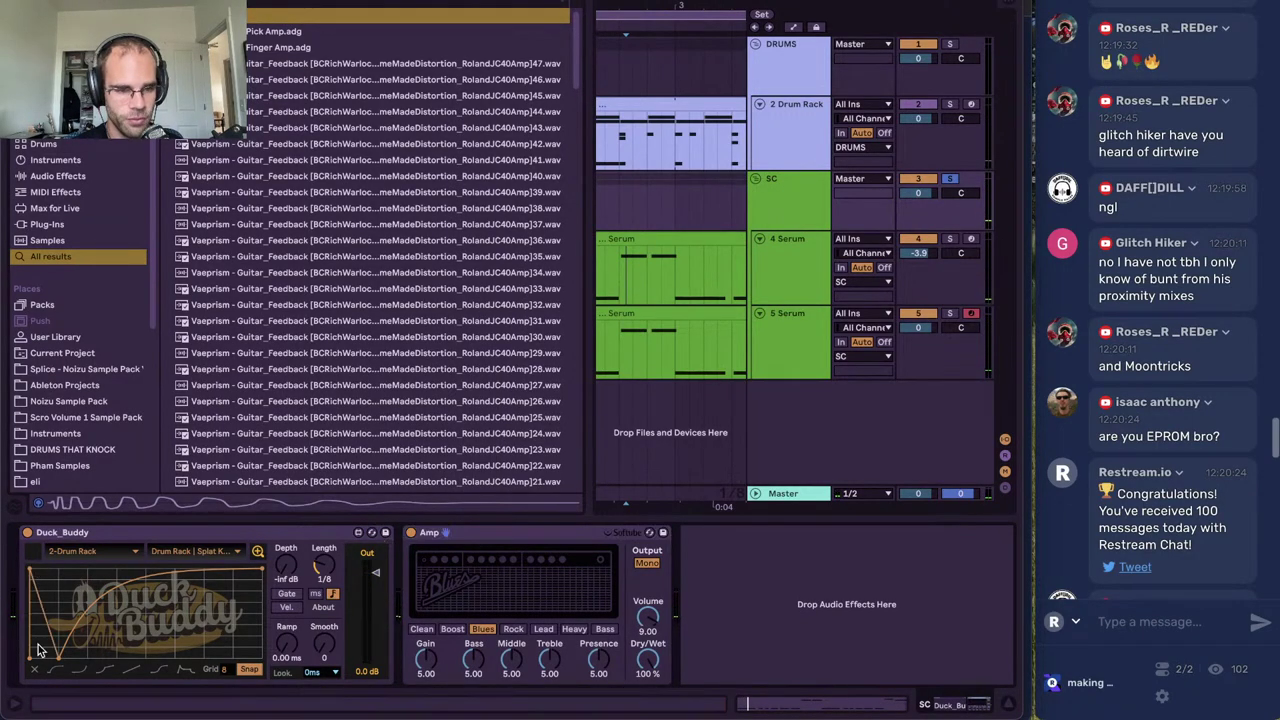
left_click_drag(458, 538, 24, 548)
Set the SC group's Amp volume to 9.05 and dry/wet to 36.5%, trying dual output and the Rock model before keeping mono and Blues
left_click(265, 566)
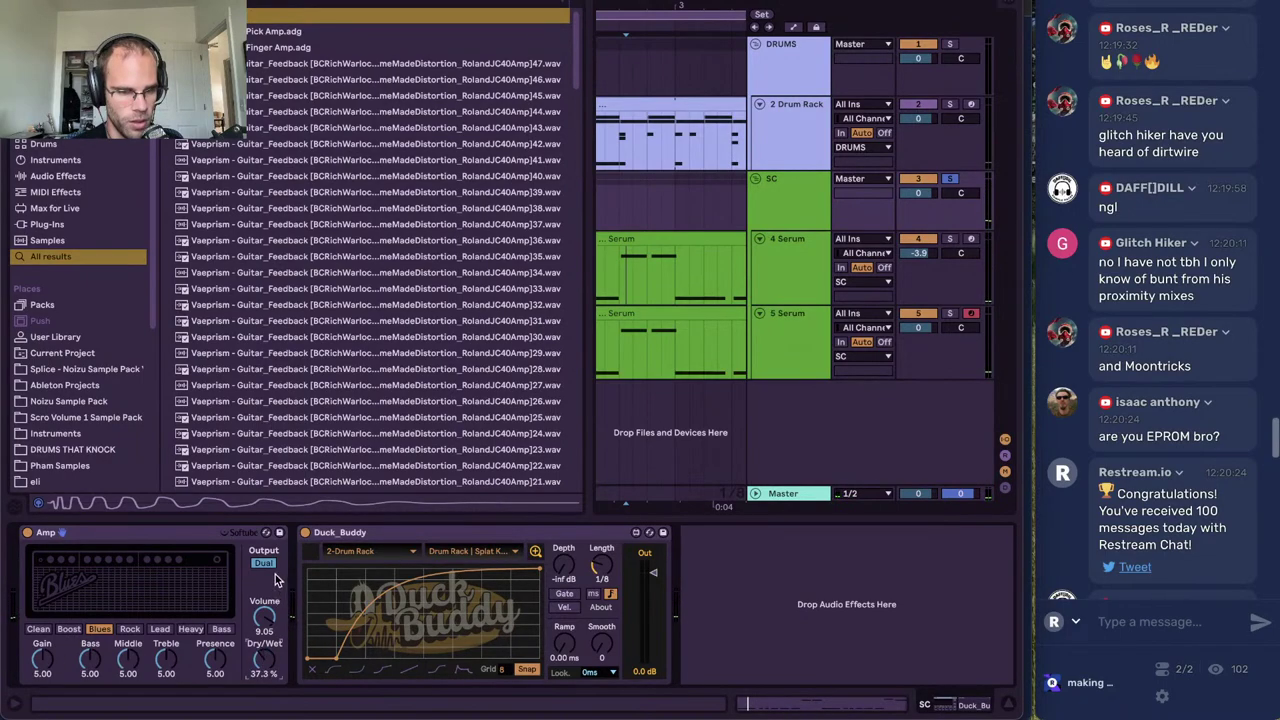
left_click(122, 631)
left_click(97, 631)
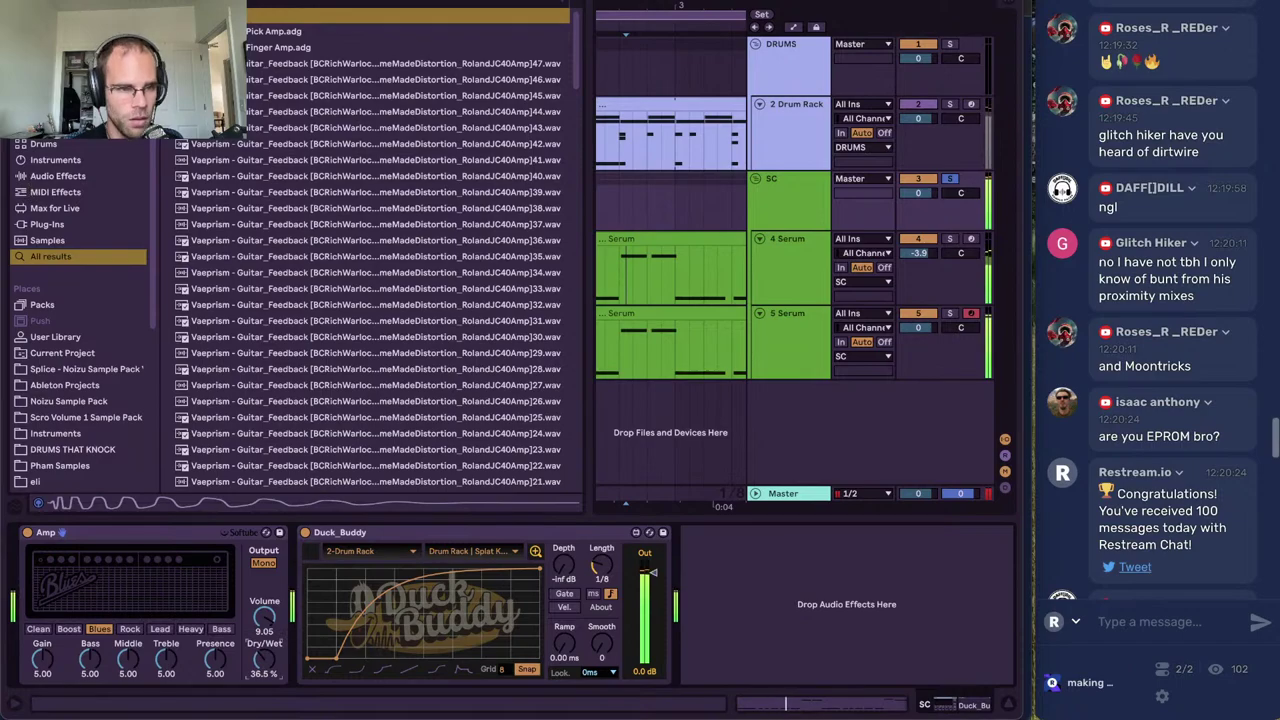
key("ctrl+alt+b")
key("ctrl+alt+o")
key("ctrl+alt+o")
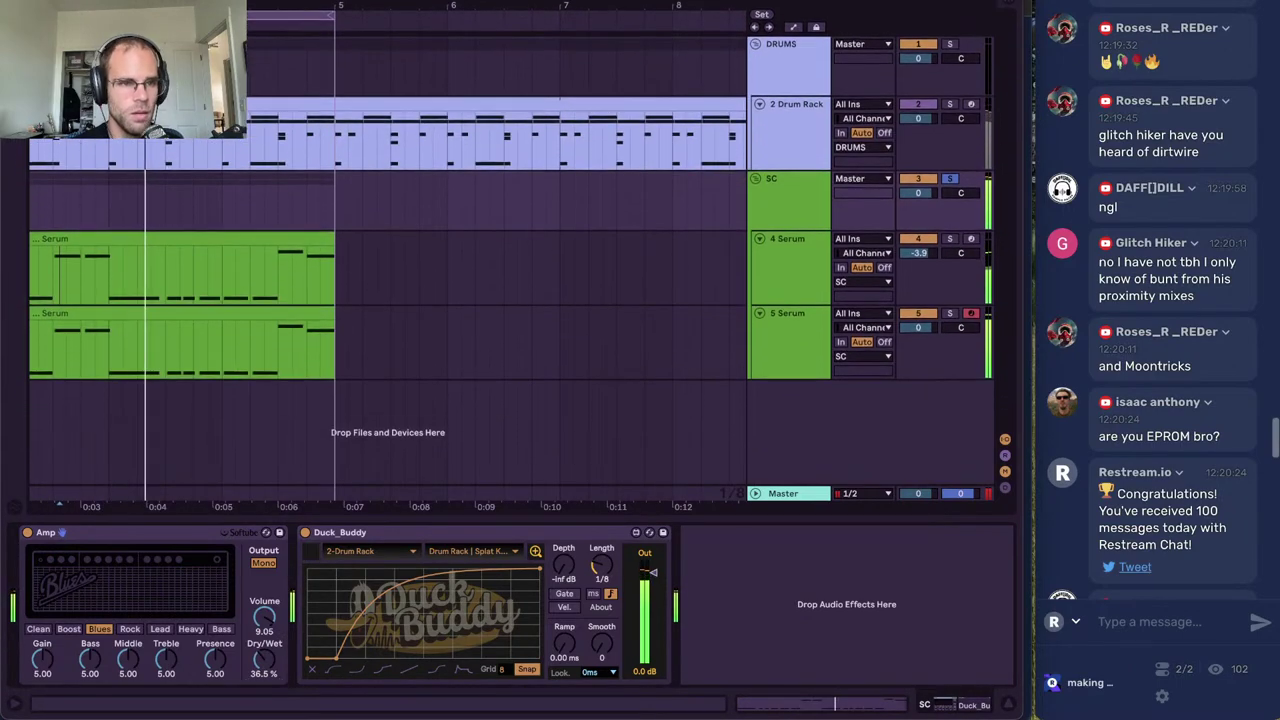
Solo 5 Serum and shorten its envelope 1 decay to 391 ms
left_click(557, 343)
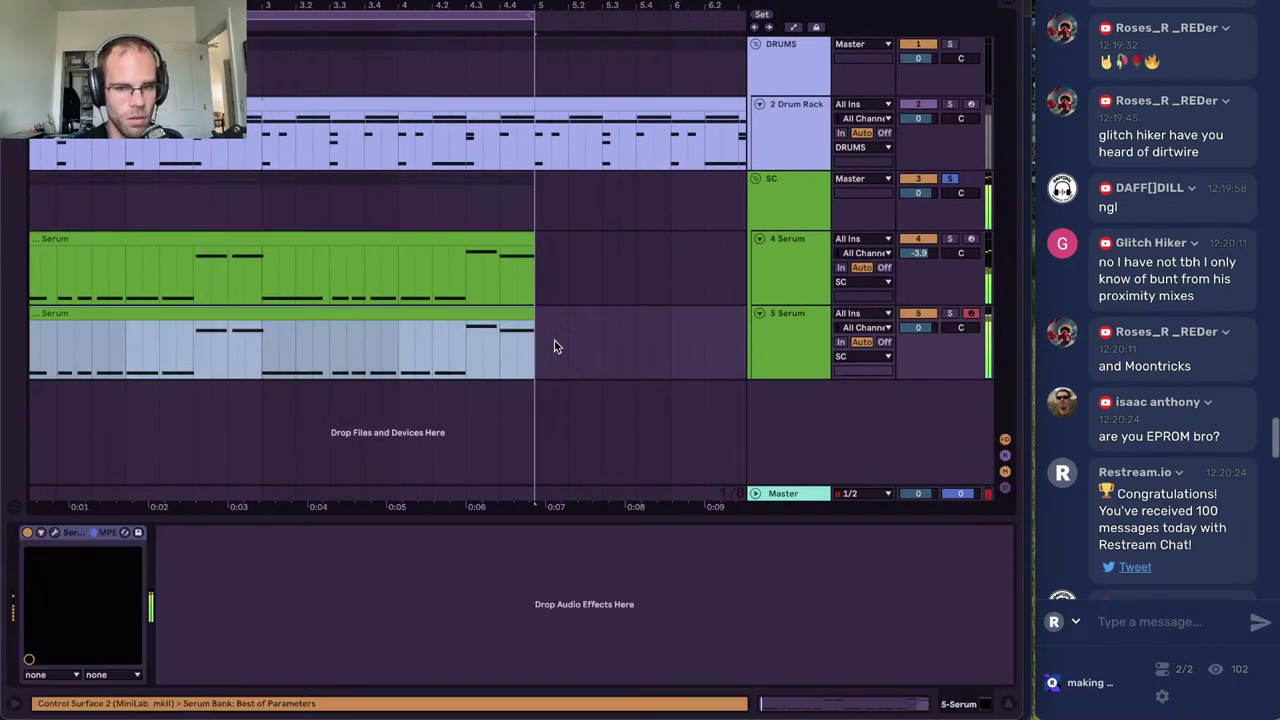
left_click(948, 314)
key("space")
left_click(55, 533)
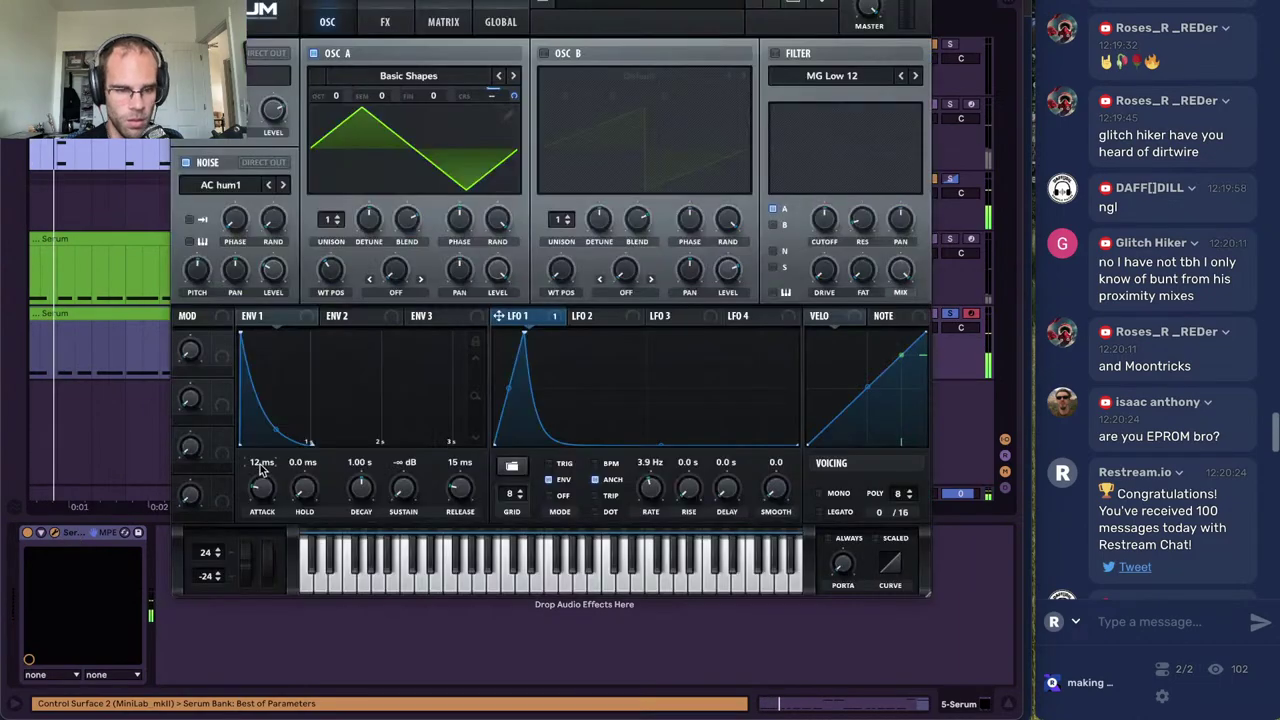
left_click_drag(361, 482, 361, 496)
key("space")
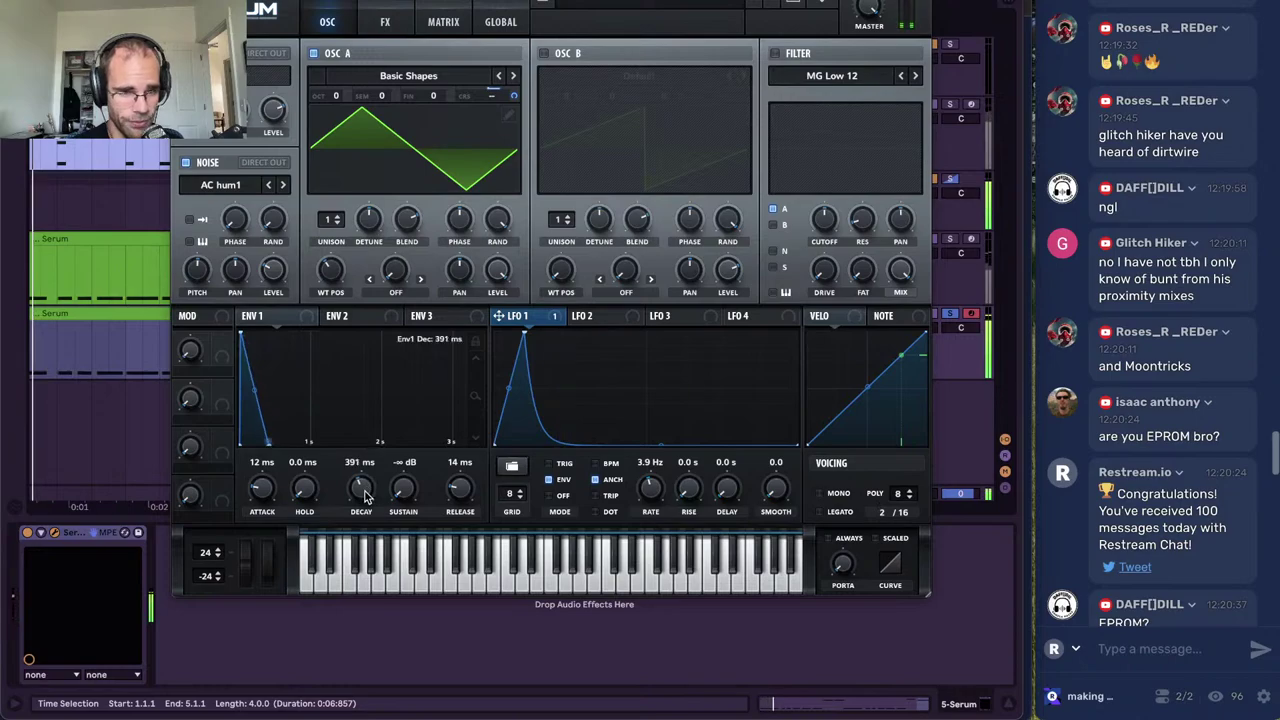
left_click(181, 3)
key("space")
Solo the whole SC group and raise the 4 Serum track volume to -0.7 dB
left_click(949, 179)
key("space")
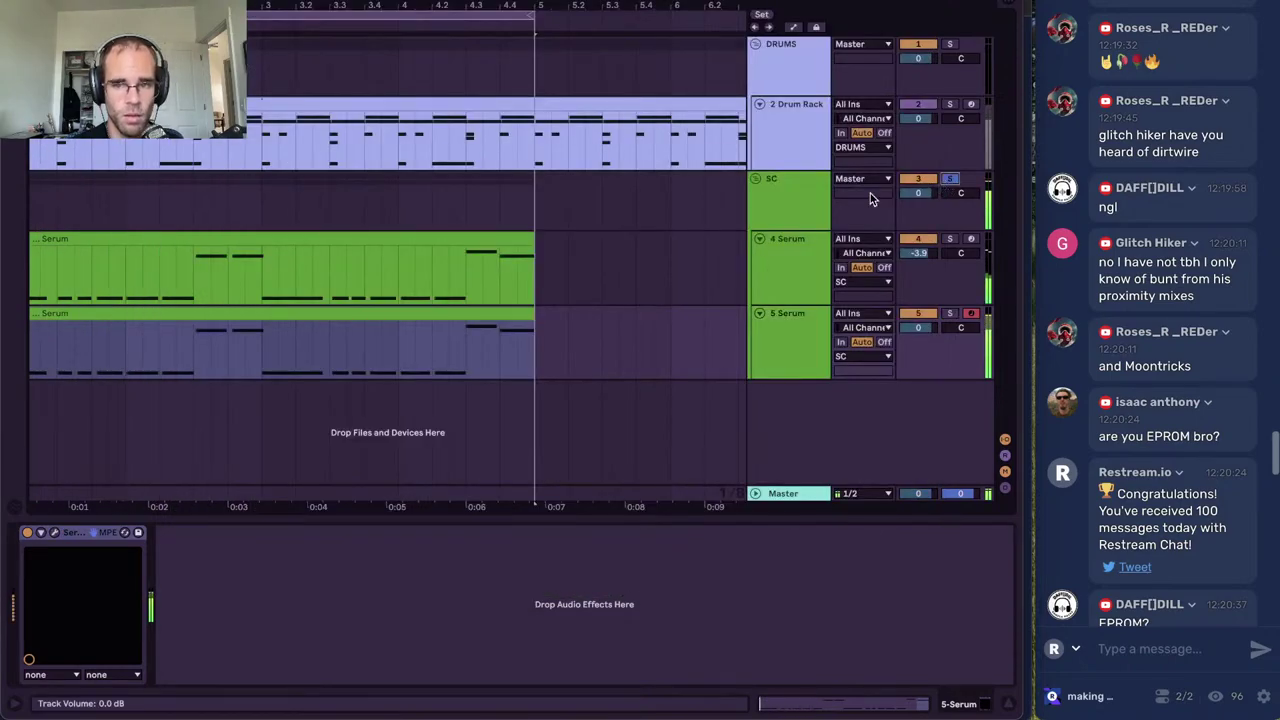
left_click(802, 270)
left_click_drag(920, 254, 920, 247)
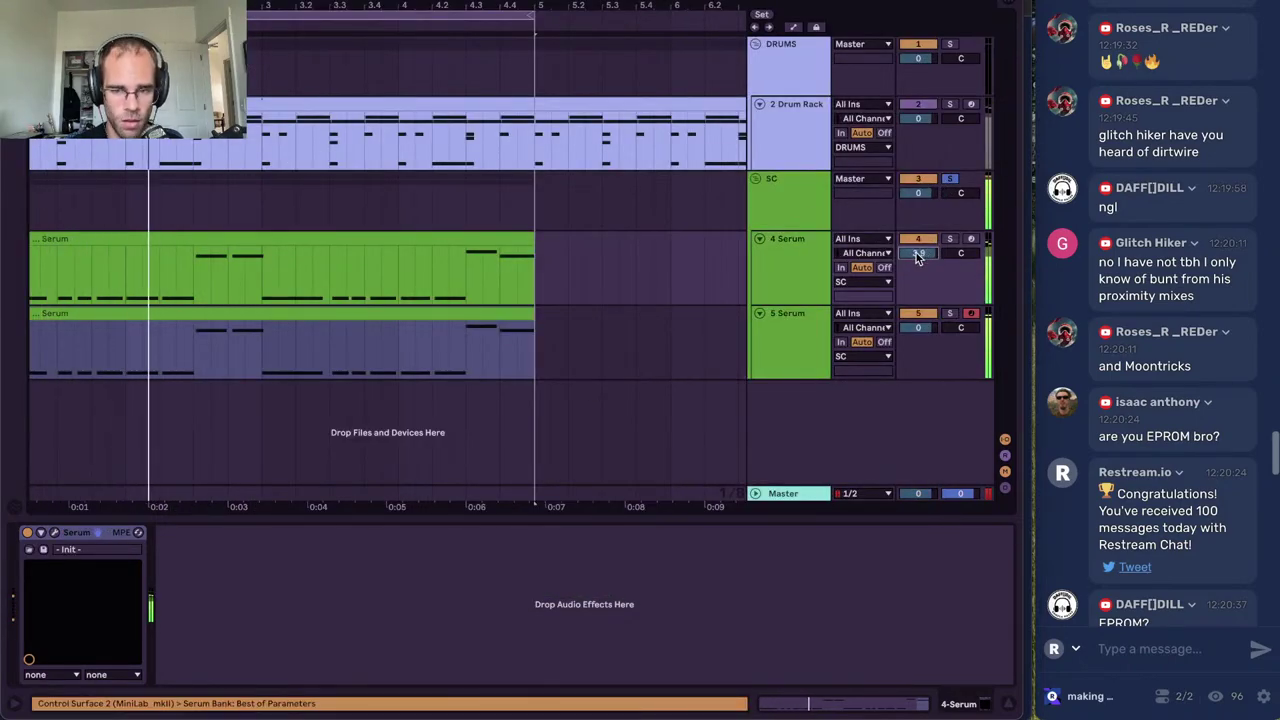
left_click(802, 260)
left_click(793, 199)
left_click(796, 261)
Lower the SC Amp's dry/wet to 32.5% and insert AHEE's Ultra Disperser between Amp and Duck_Buddy
left_click(800, 210)
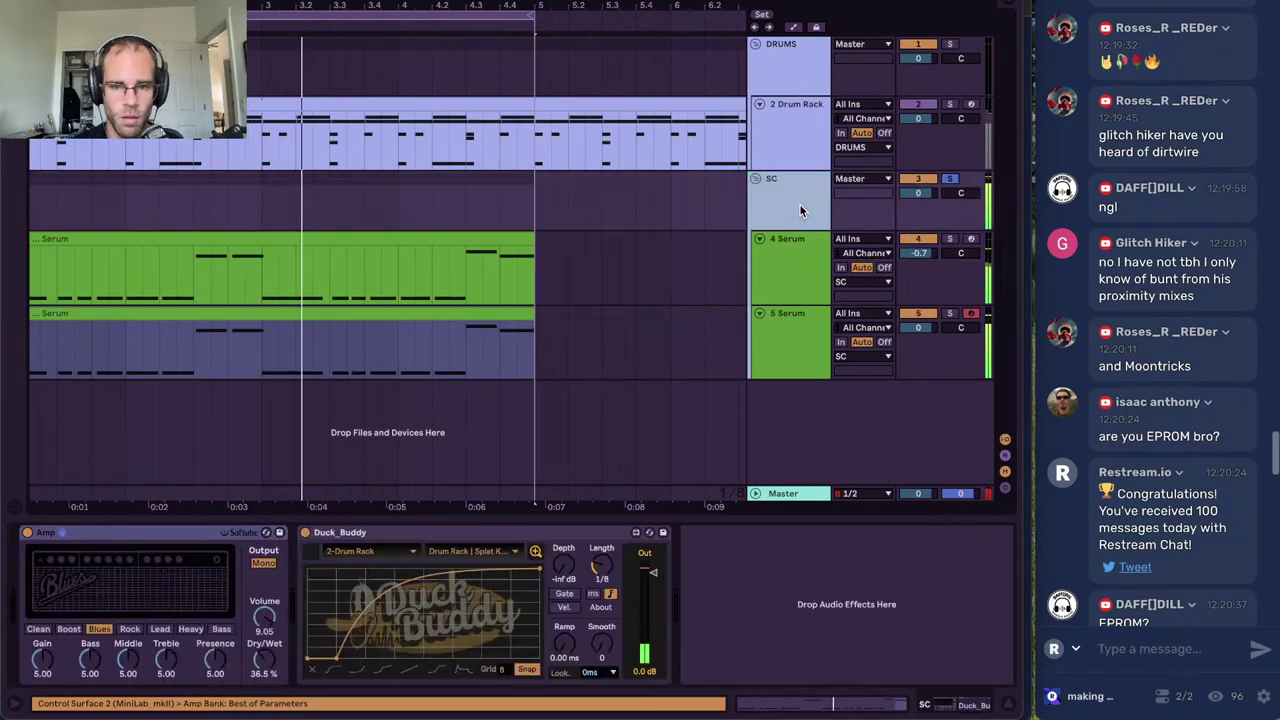
scroll(264, 662, "down", 4)
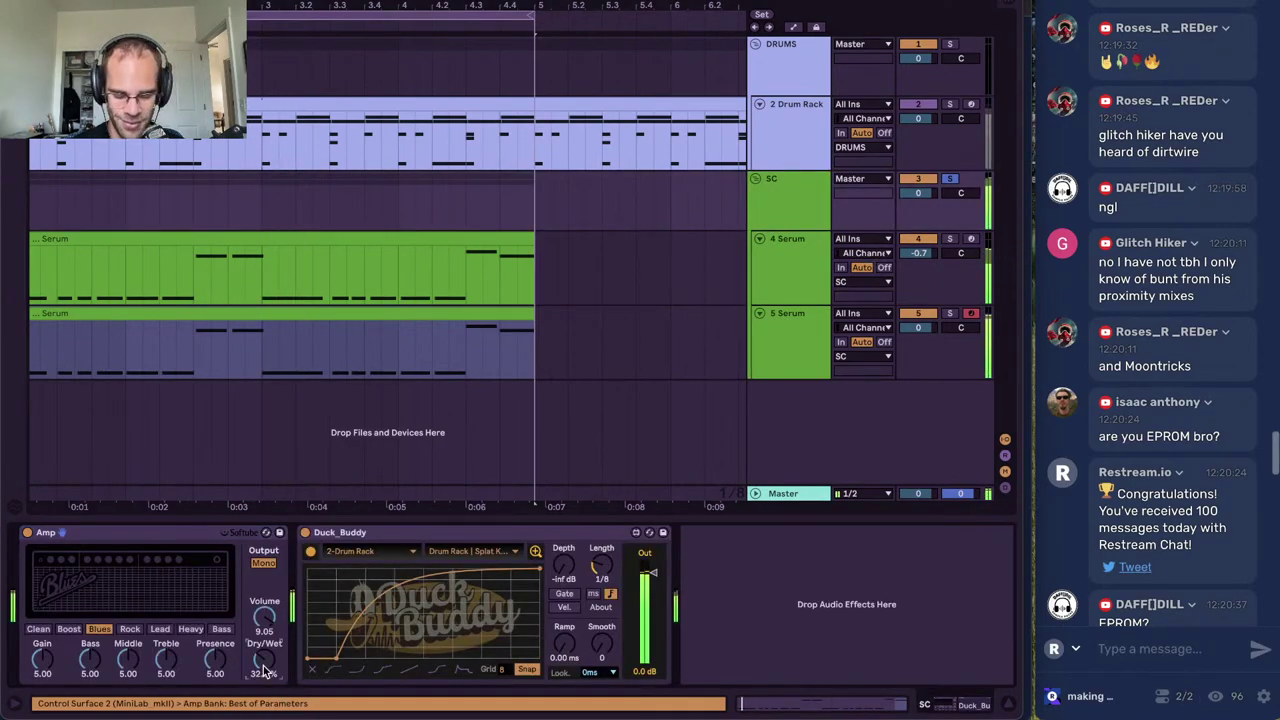
key("ctrl+alt+b")
type("disper")
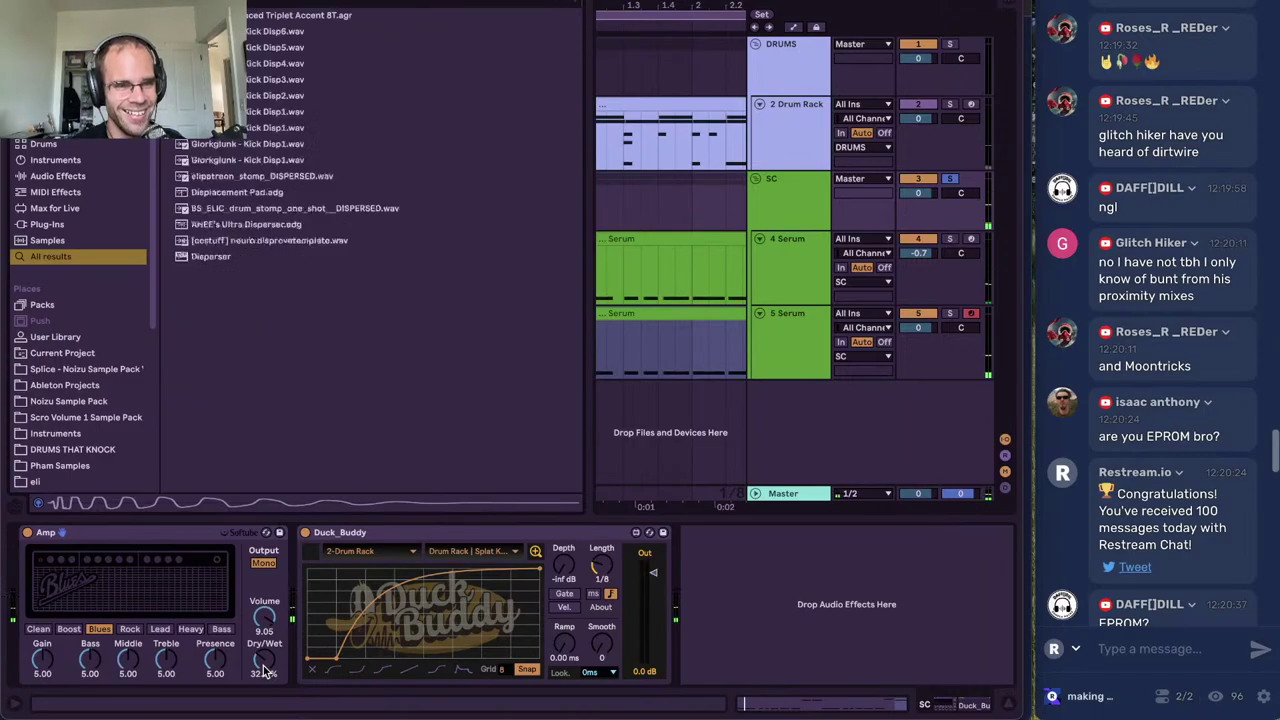
left_click_drag(275, 47, 389, 570)
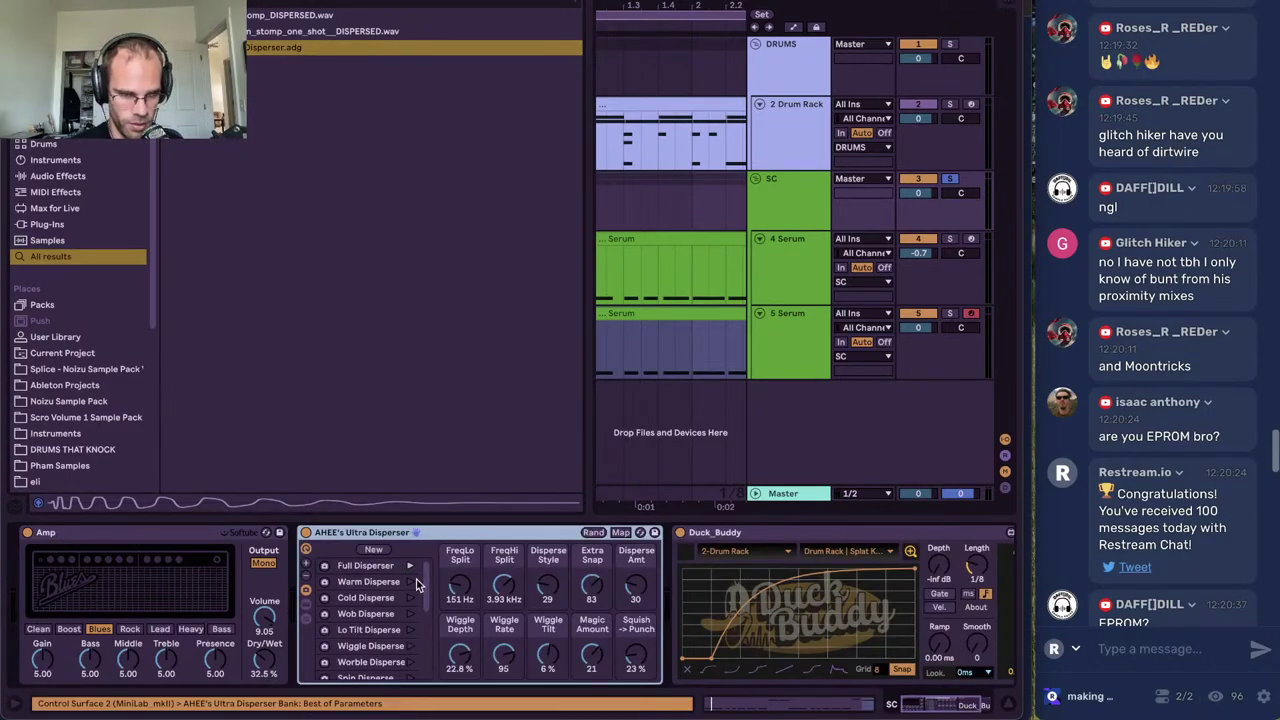
key("super+alt+b")
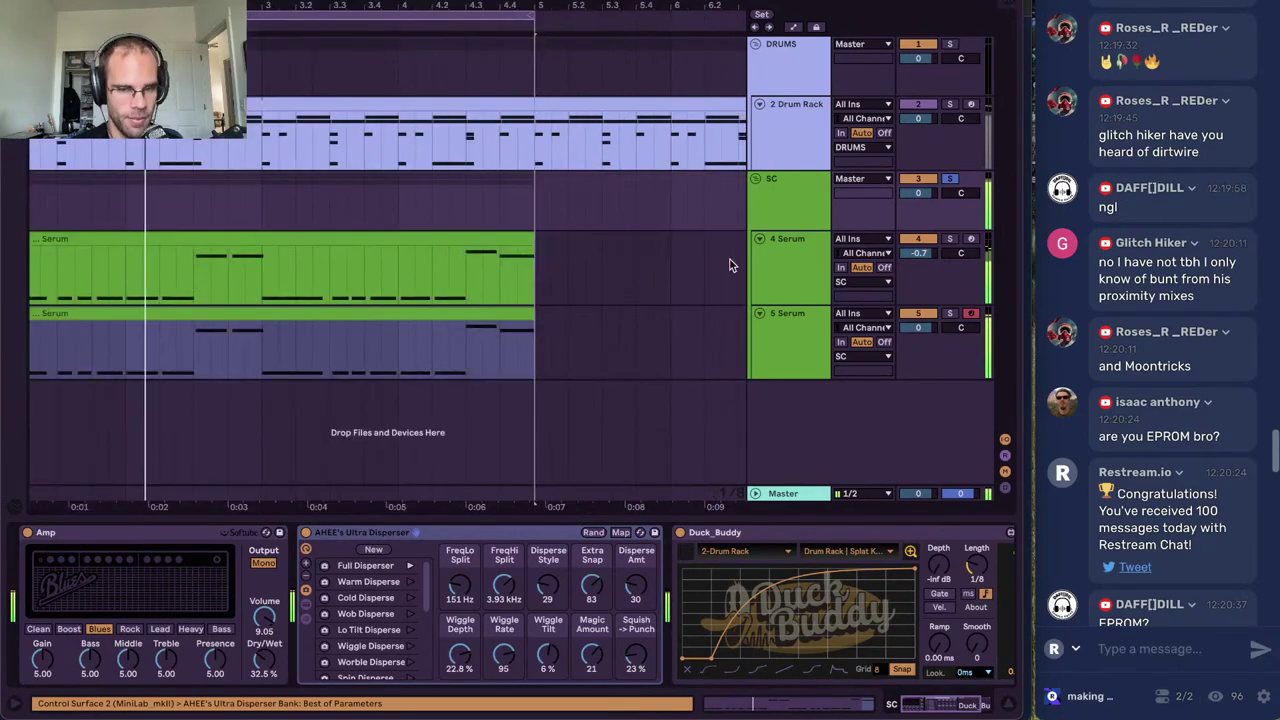
Solo 4 Serum at -2.1 dB and set the SC group's Amp volume to 9.00 and dry/wet to 27.0%
left_click(918, 267)
left_click(950, 239)
left_click_drag(919, 253, 919, 279)
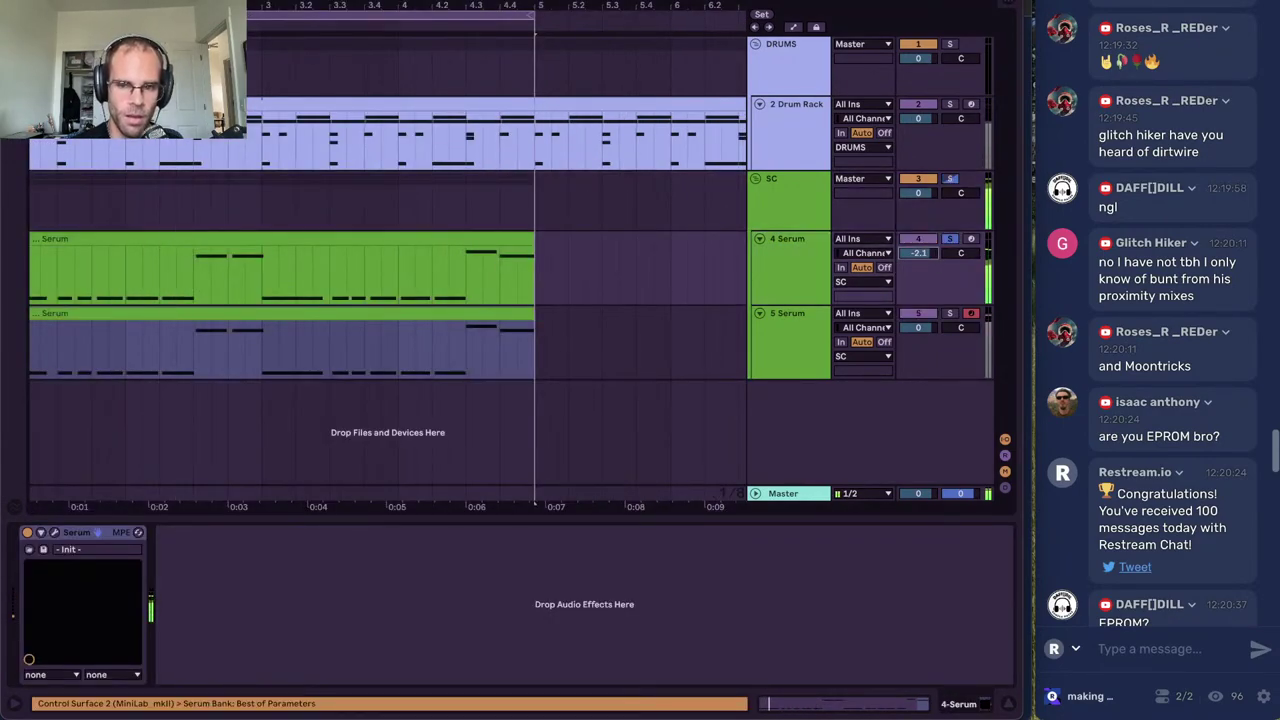
left_click(776, 289)
left_click(55, 532)
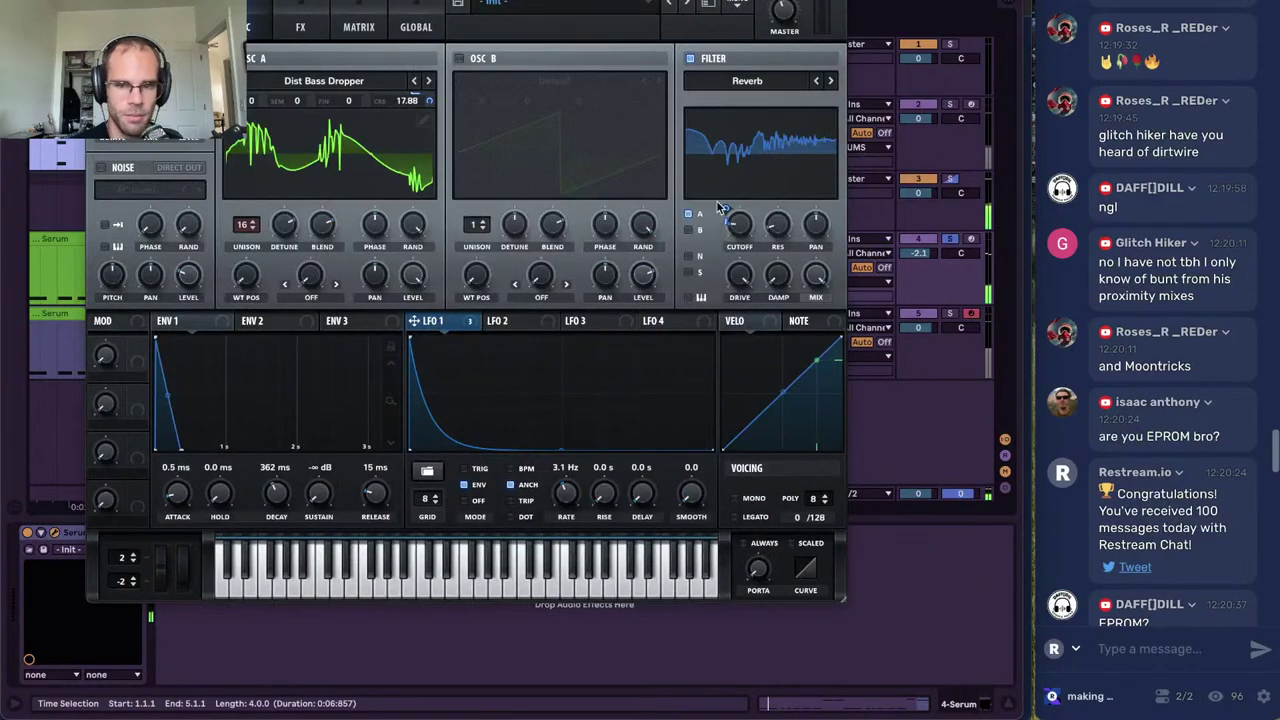
key("super+w")
left_click(800, 222)
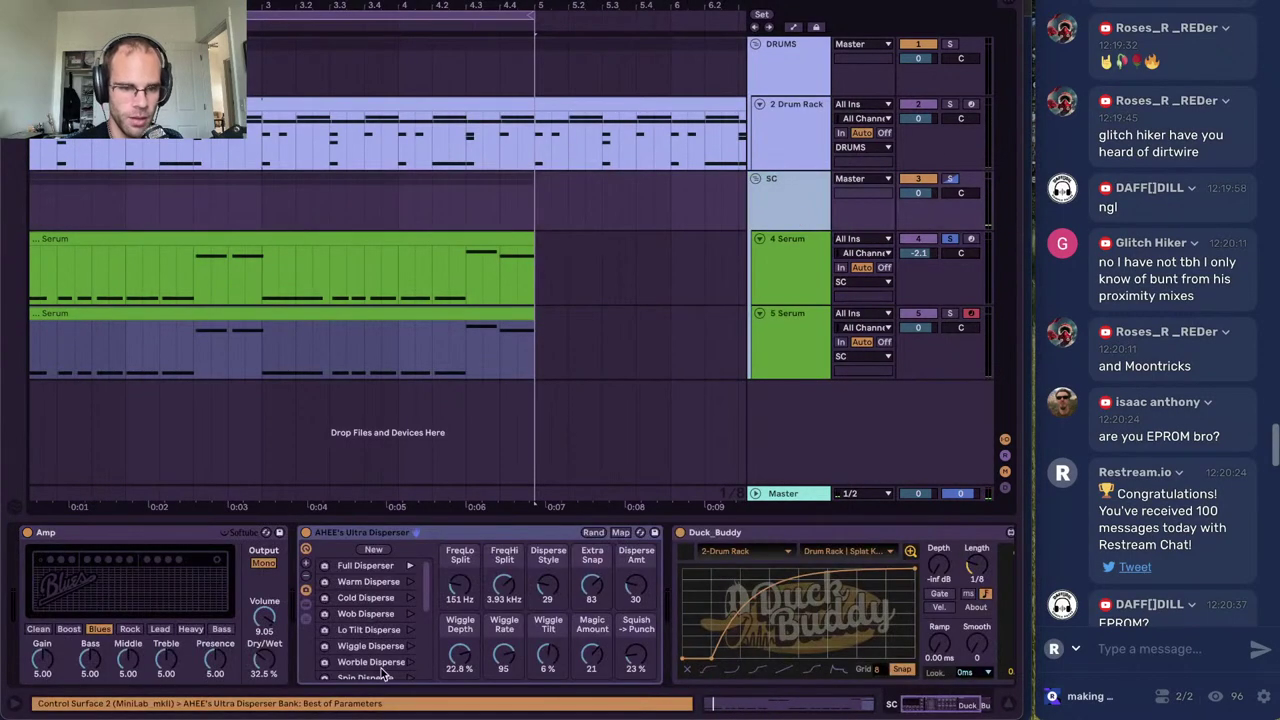
left_click_drag(265, 660, 267, 657)
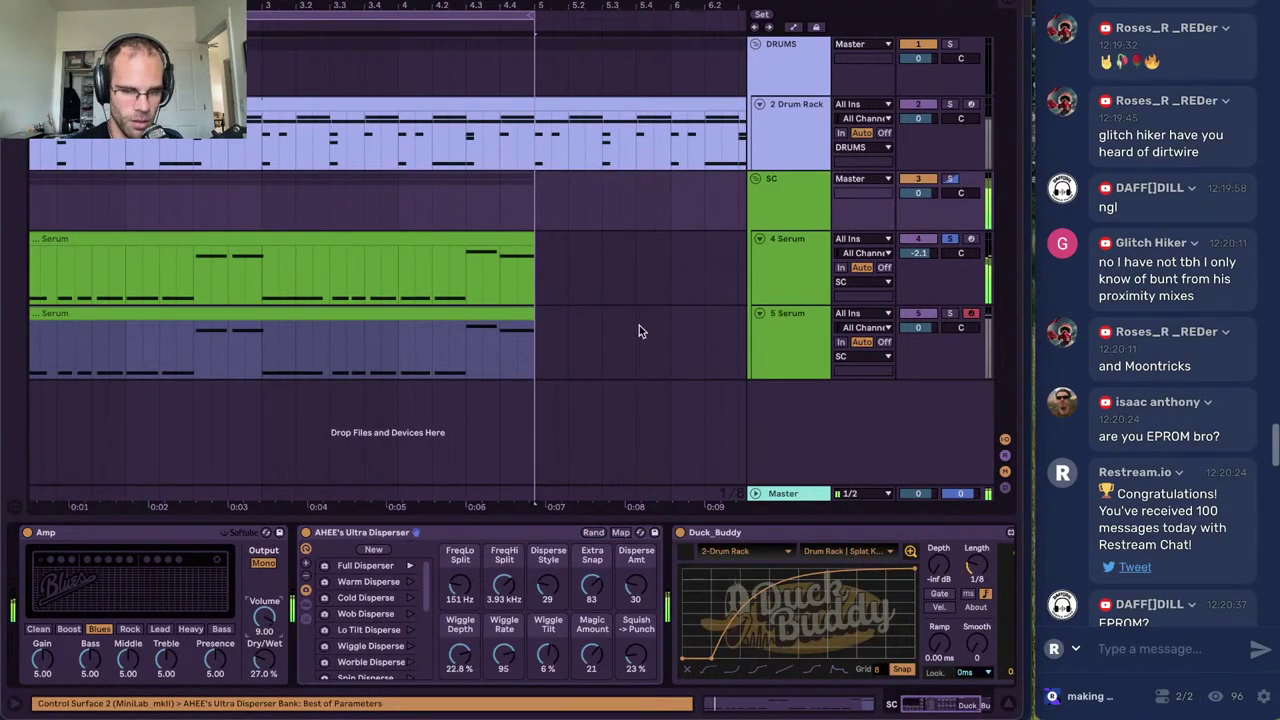
Set 4 Serum's LFO 1 rate to 5.0 Hz with steeper LFO 1 and envelope 1 curves, and bypass its main filter
left_click(755, 271)
left_click(56, 534)
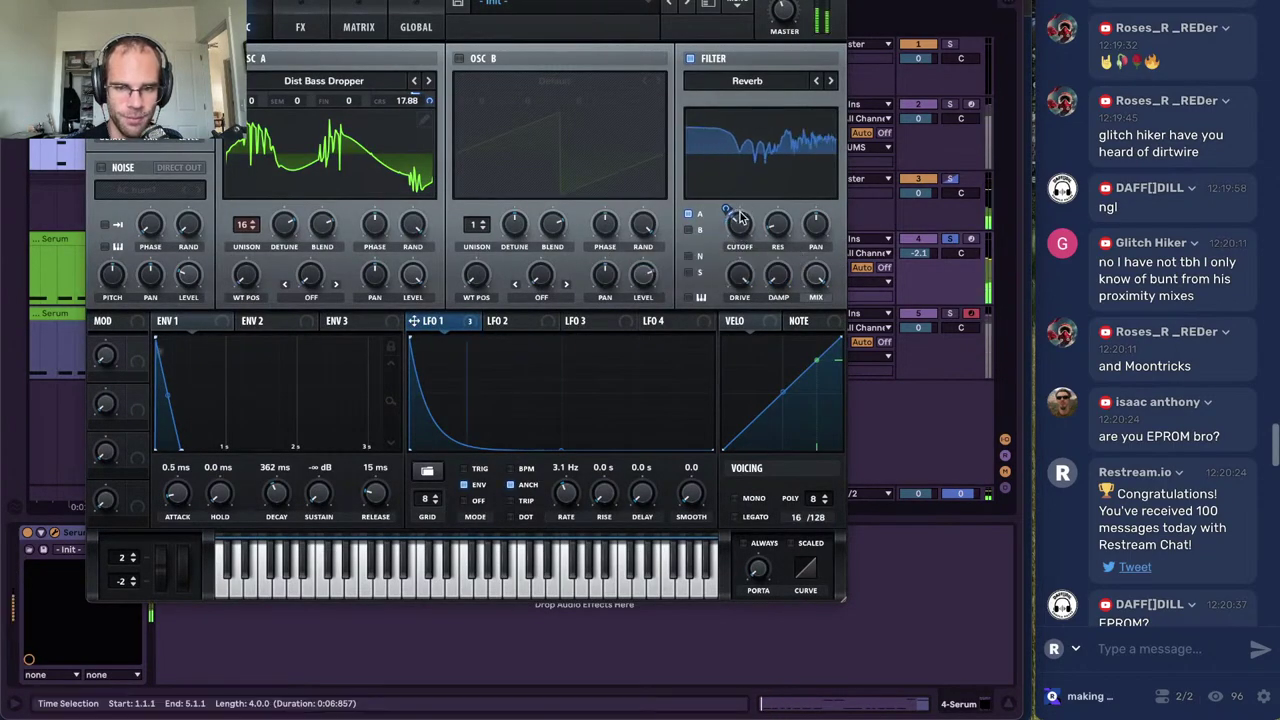
left_click(690, 59)
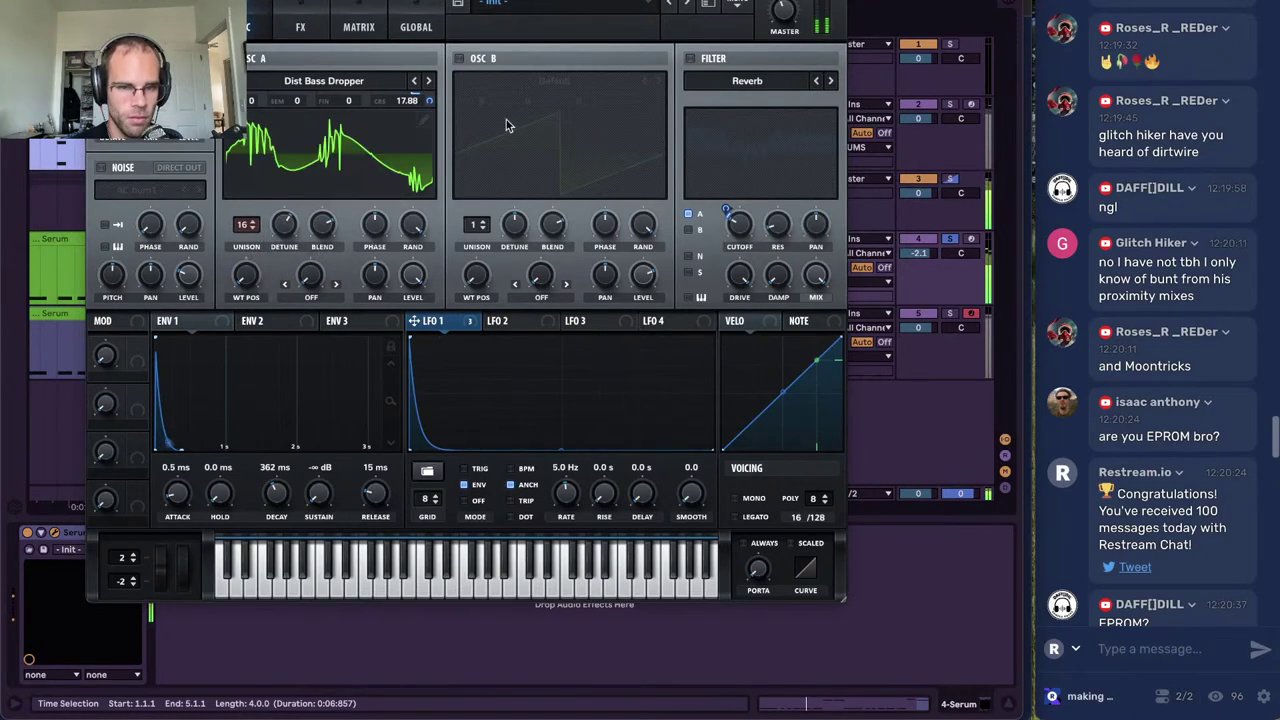
Raise 4 Serum's oscillator A octave to +2, and turn the main filter back on with a readjusted cutoff
left_click_drag(255, 105, 256, 63)
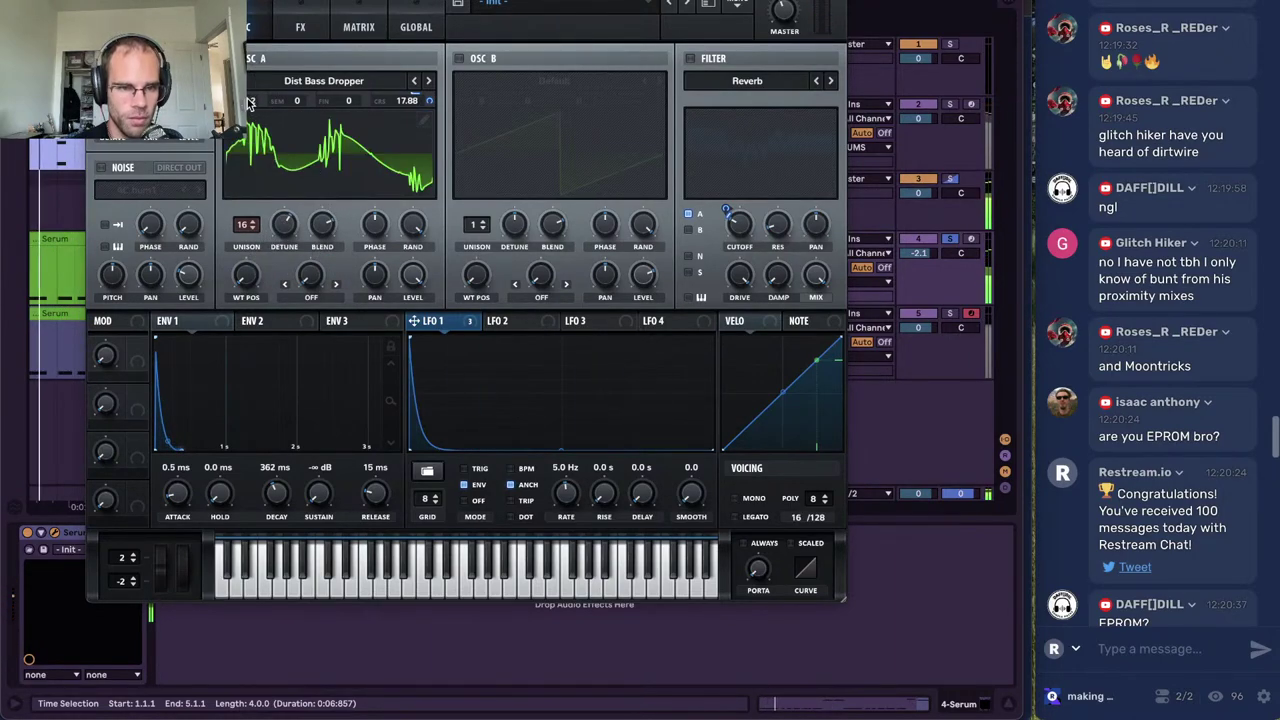
left_click(691, 59)
mouse_move(738, 227)
left_mouse_down()
mouse_move(736, 241)
mouse_move(726, 196)
mouse_move(740, 240)
left_mouse_up()
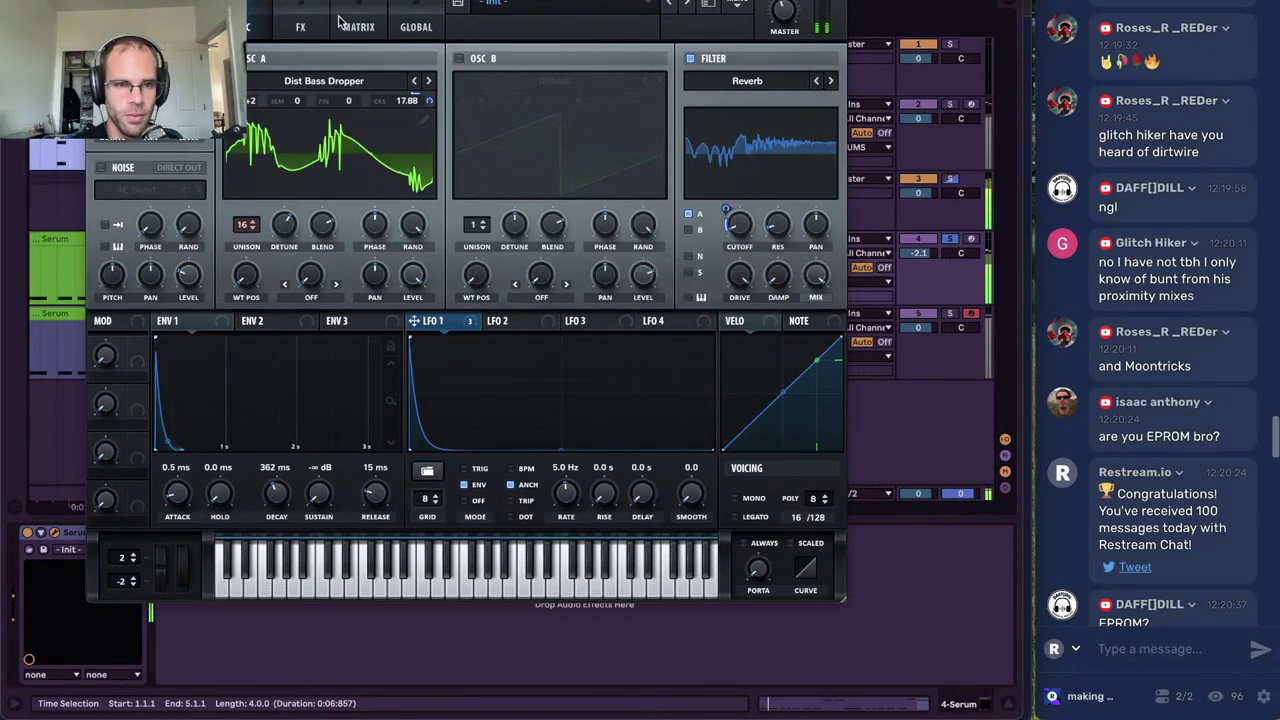
Readjust the cutoff and its modulation on 4 Serum's Reverb filter effect, and unsolo the track with its volume at 1.7 dB
left_click(300, 27)
left_click(253, 24)
left_click(300, 27)
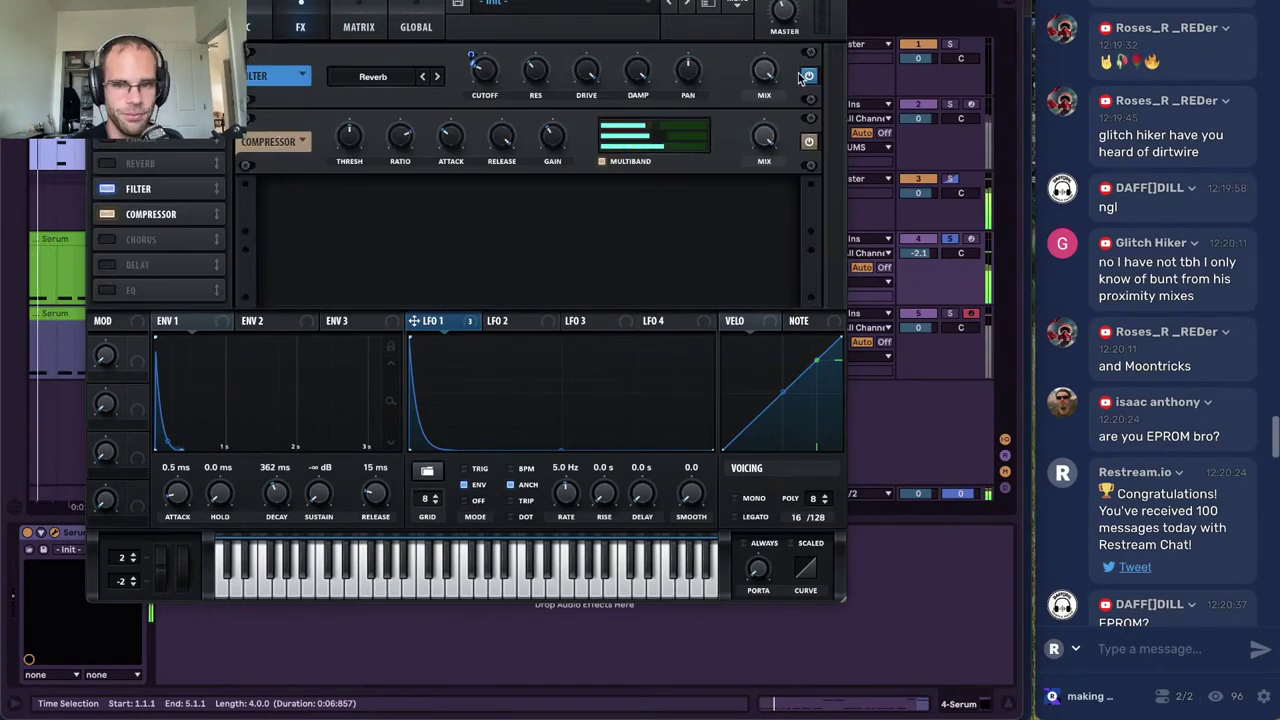
left_click_drag(484, 70, 478, 107)
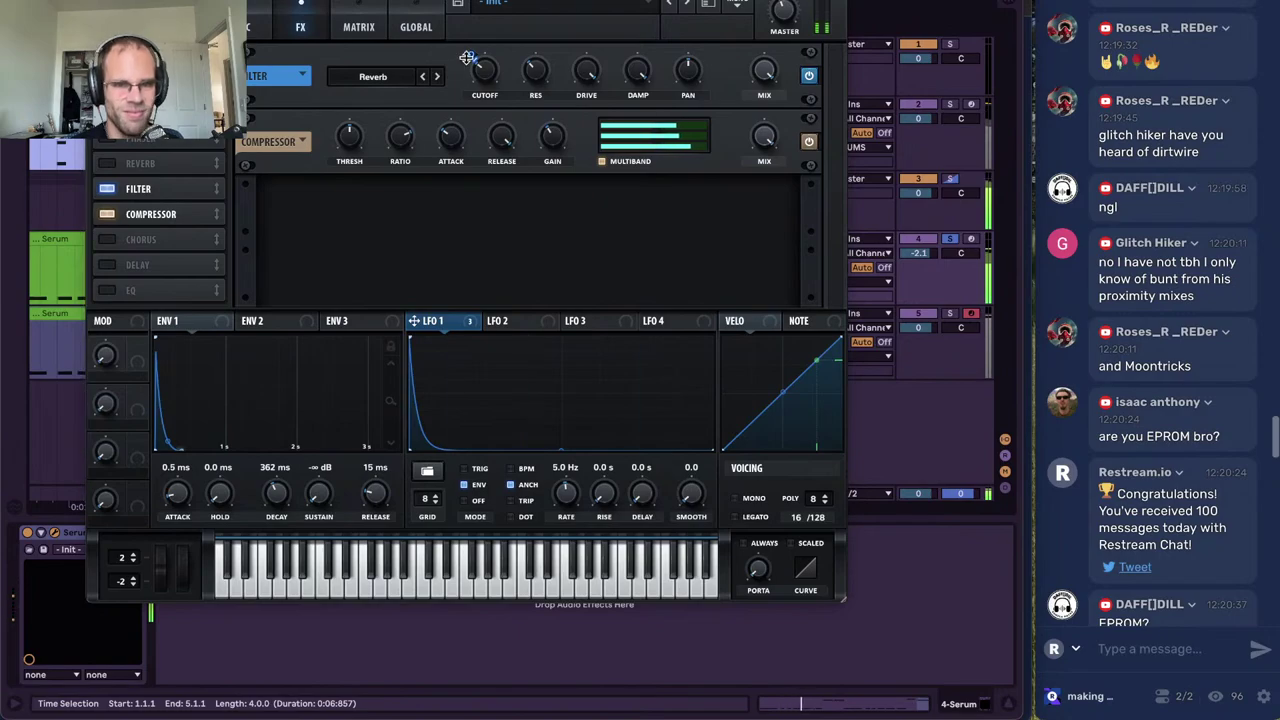
left_click_drag(467, 57, 484, 70)
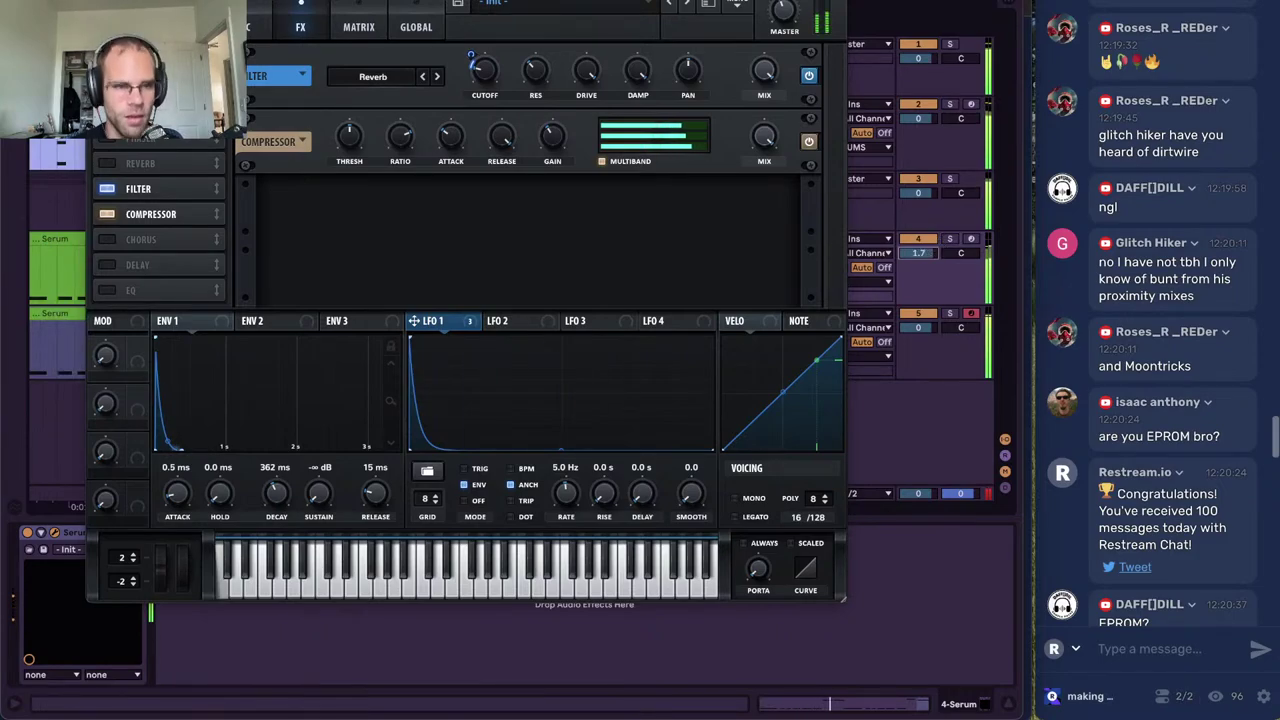
Open the 5 Serum clip's notes and quantize them to the grid
key("super+alt+p")
key("0")
key("z")
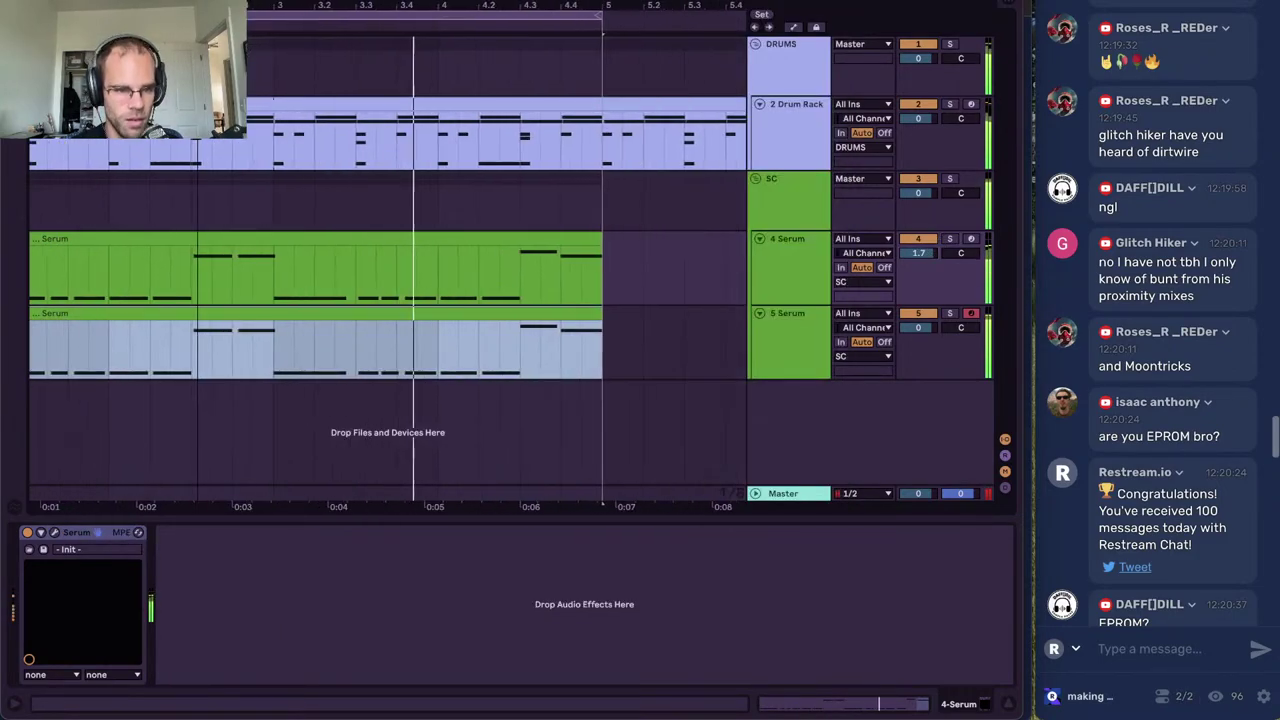
double_click(343, 320)
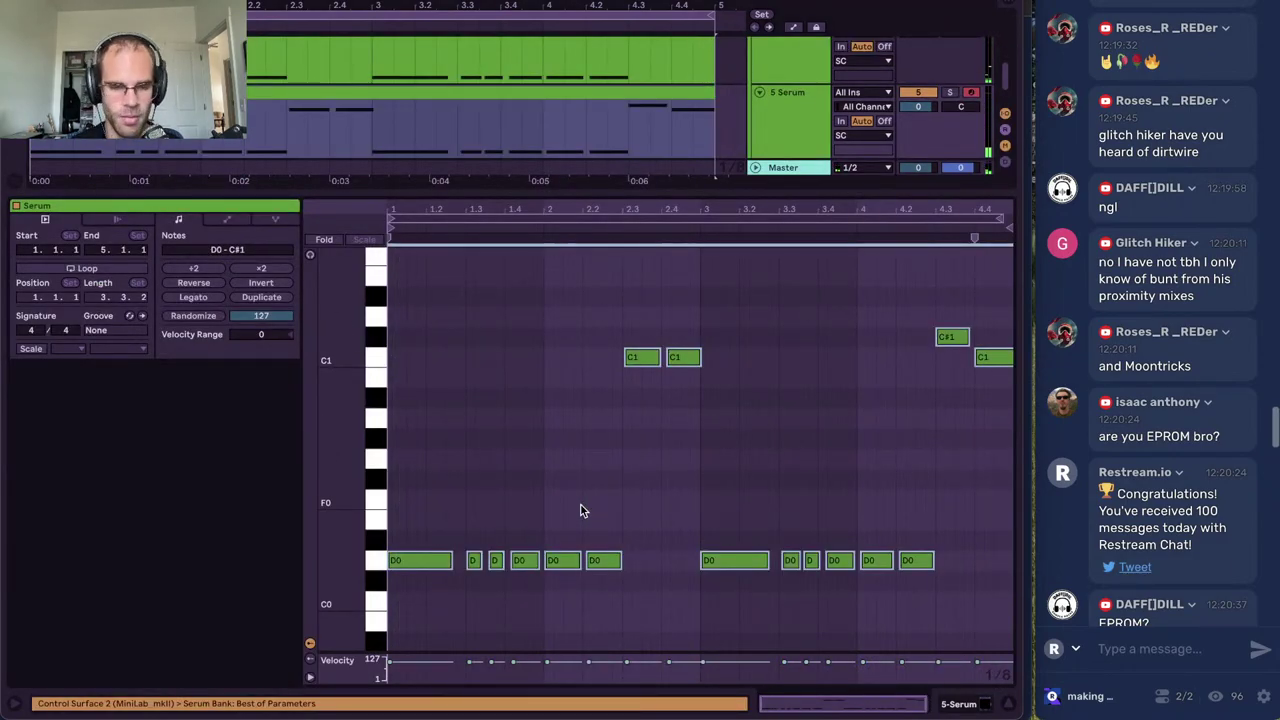
left_click(581, 508)
left_click(981, 711)
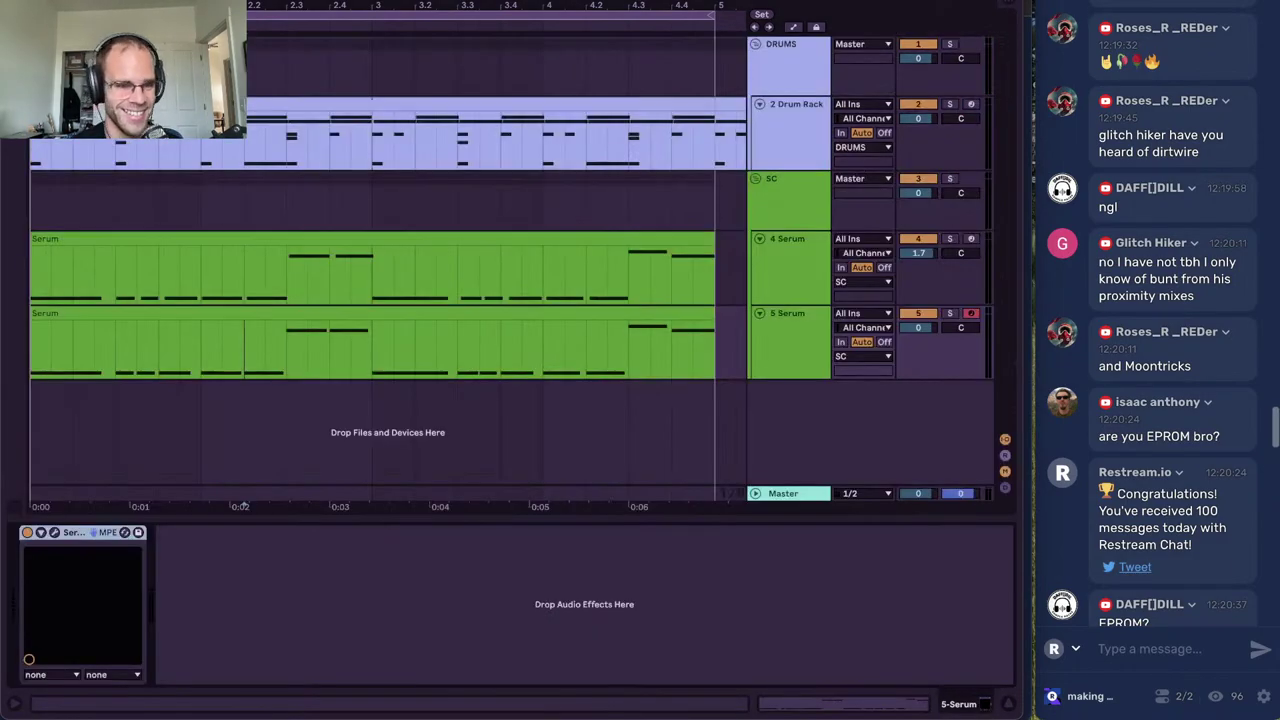
Quantize the 4 Serum clip's notes to match the 5 Serum clip and play the loop
key("space")
left_click(130, 312)
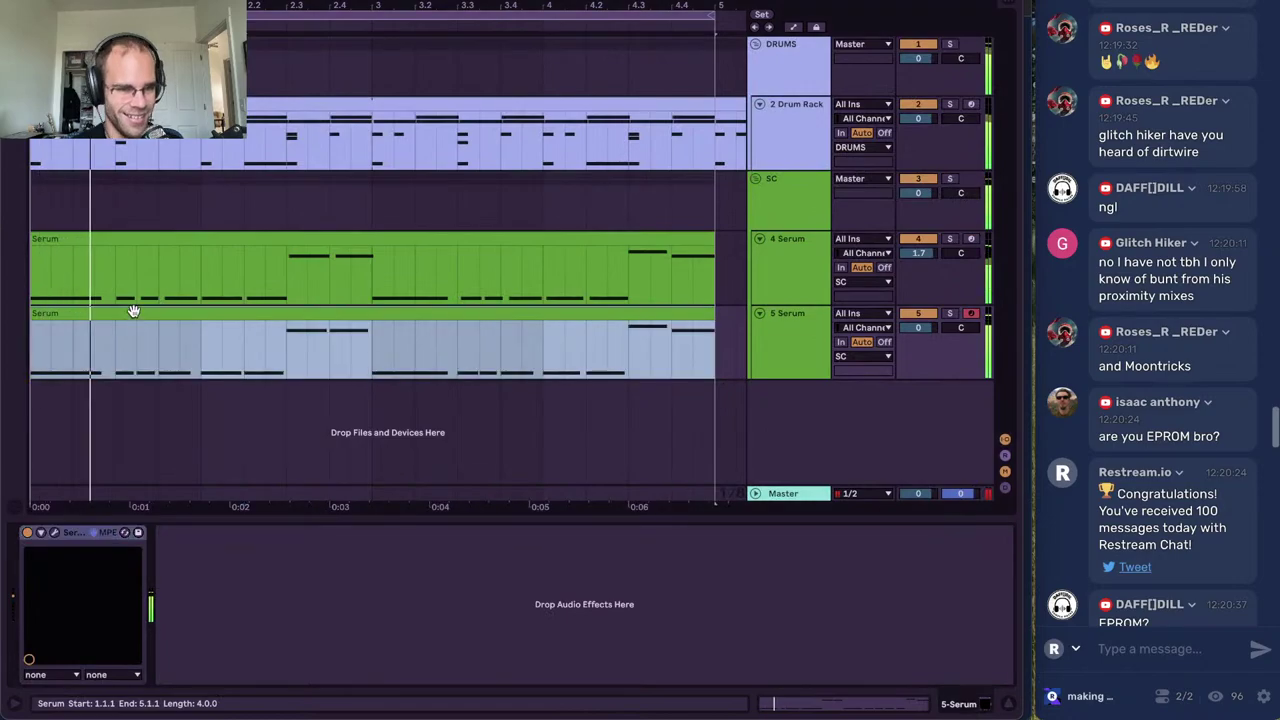
left_click(116, 244)
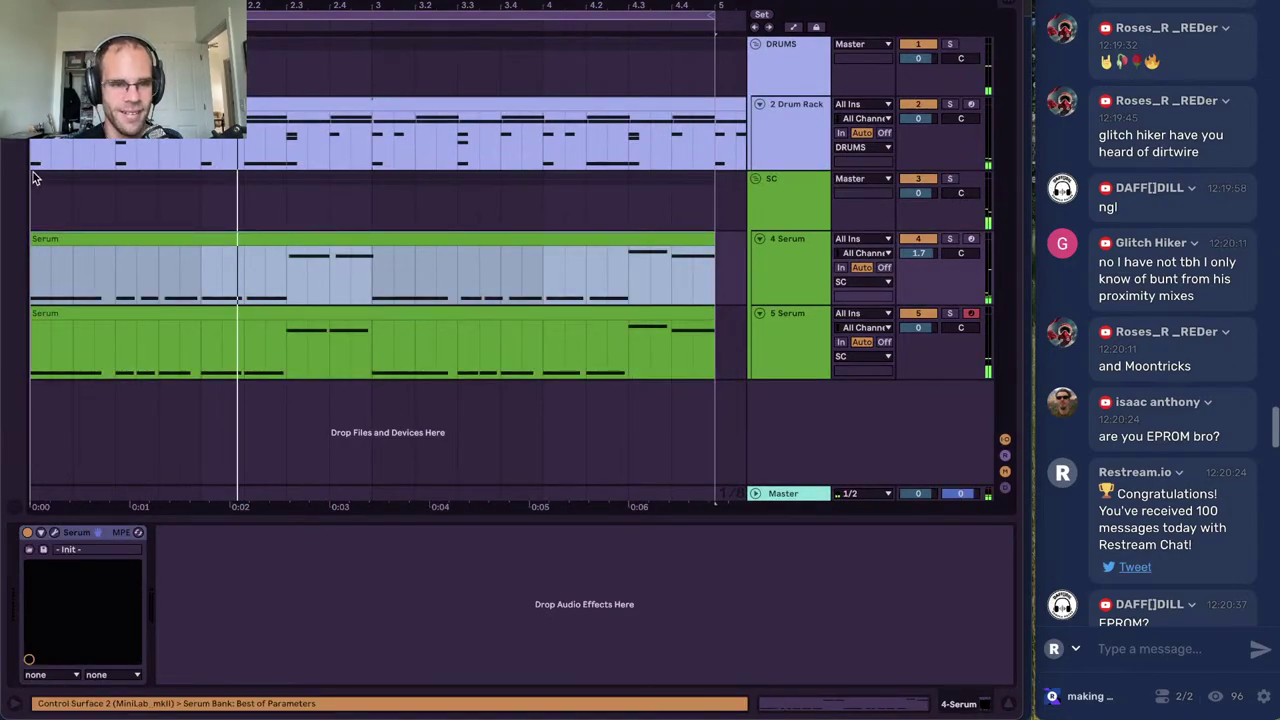
key("space")
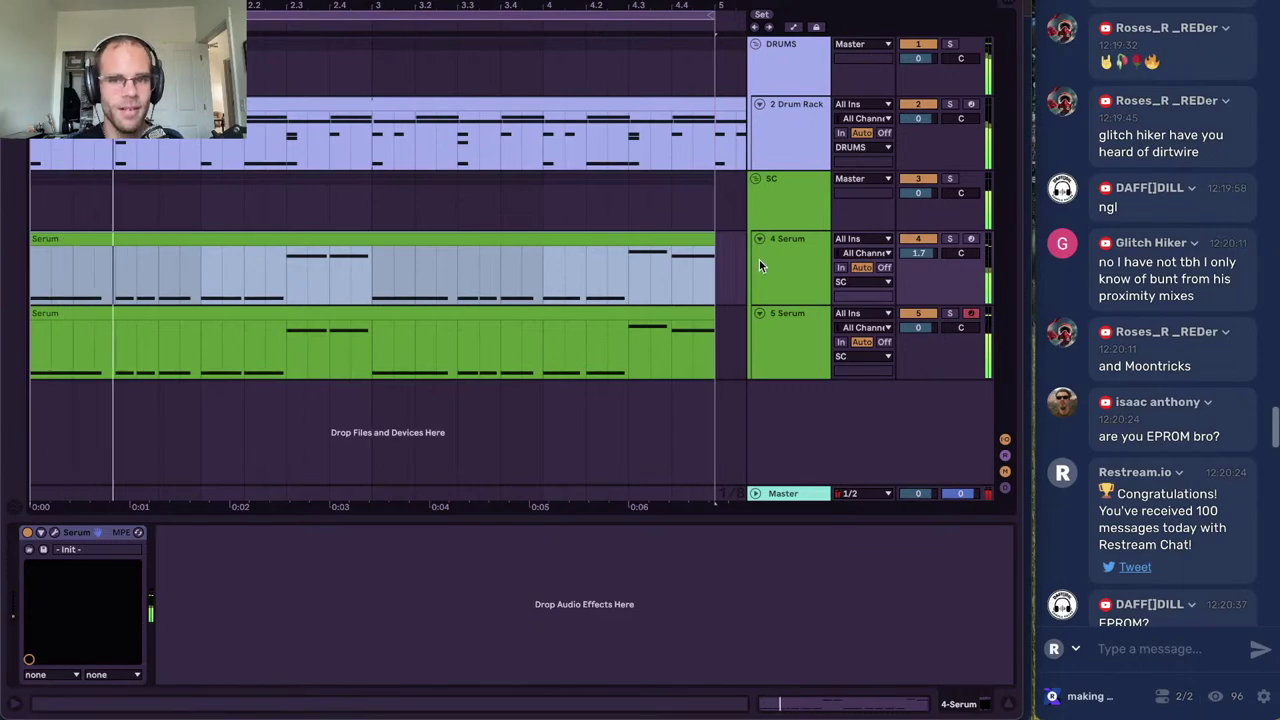
Raise the 4 Serum track volume to 2.4 dB
left_click(763, 261)
left_click_drag(918, 253, 918, 246)
left_click(786, 275)
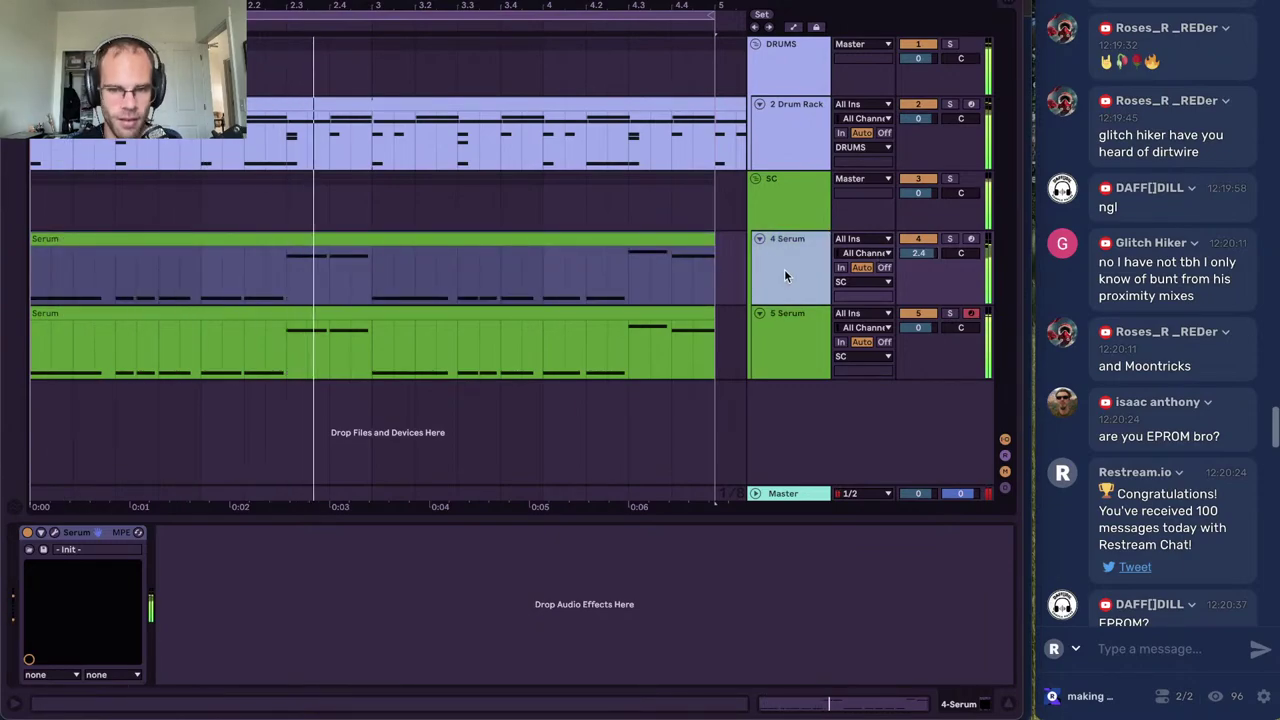
Recall the Full Disperser variation in AHEE's Ultra Disperser on the SC group
left_click(792, 193)
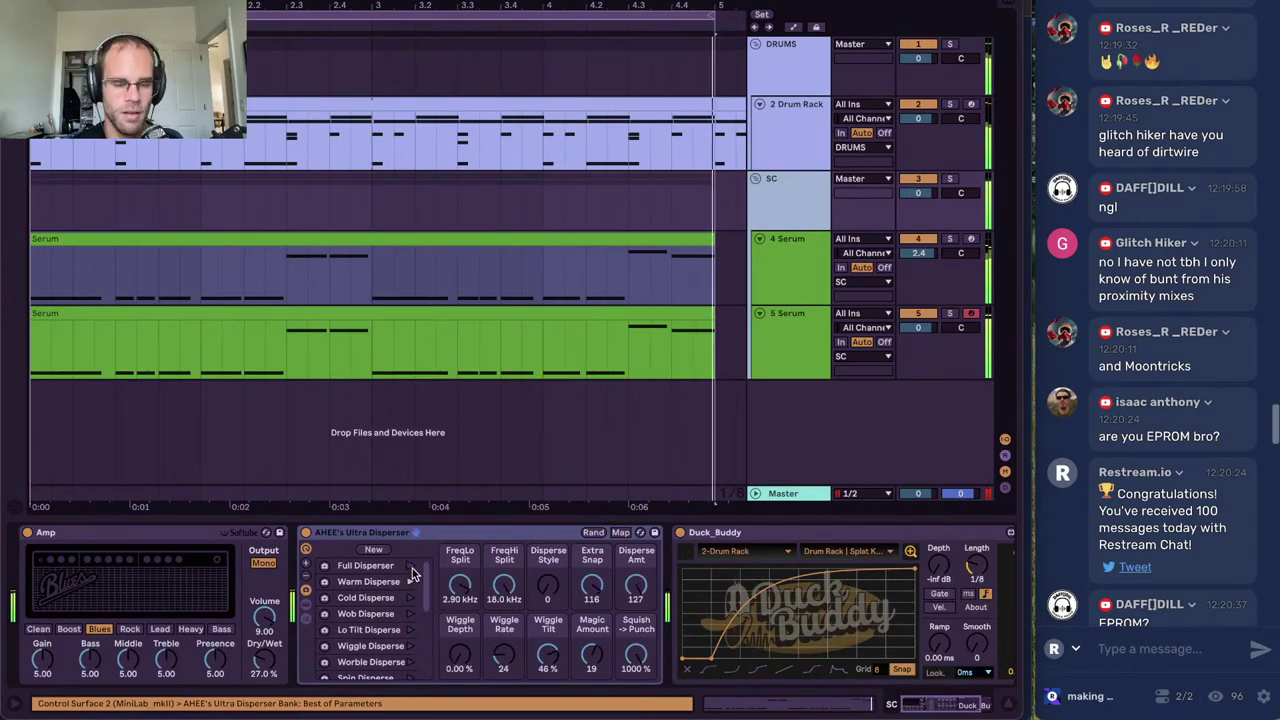
left_click(764, 269)
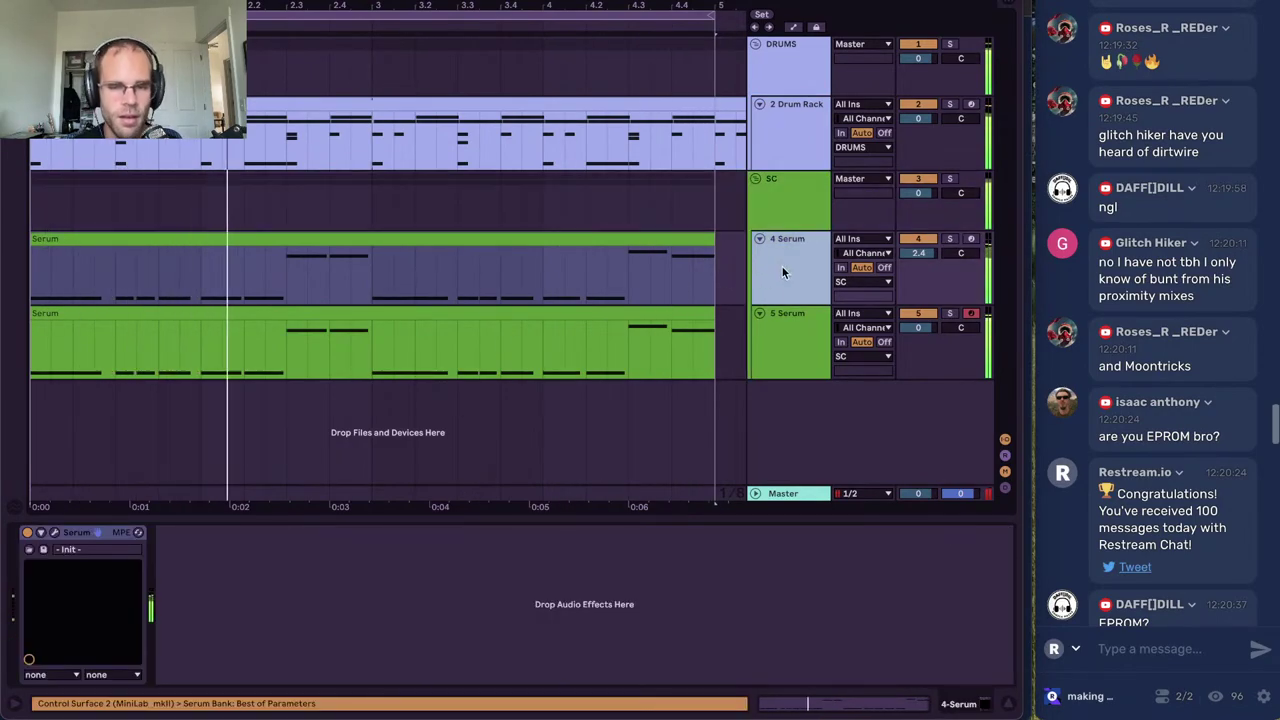
left_click(792, 207)
left_click(783, 263)
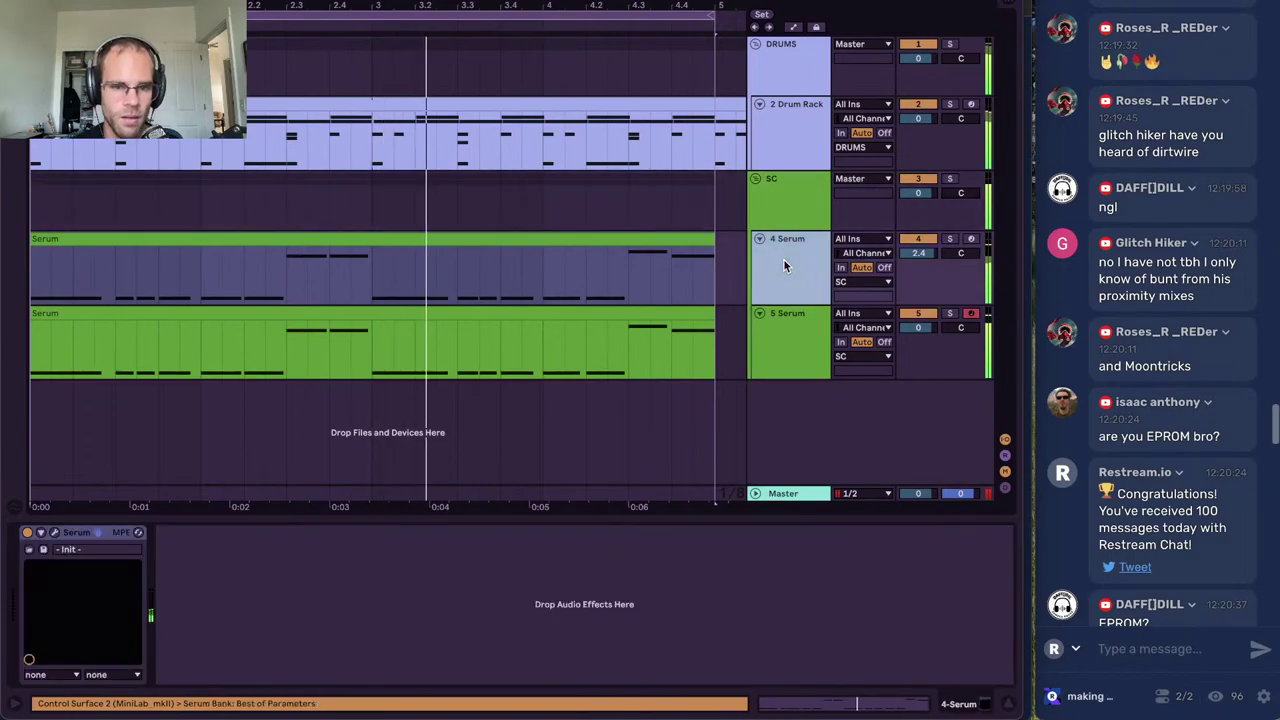
key("Up")
Add MConvolutionEZ to the 4 Serum track and load the Glass Break.flac impulse from the Sound design folder
key("super+f")
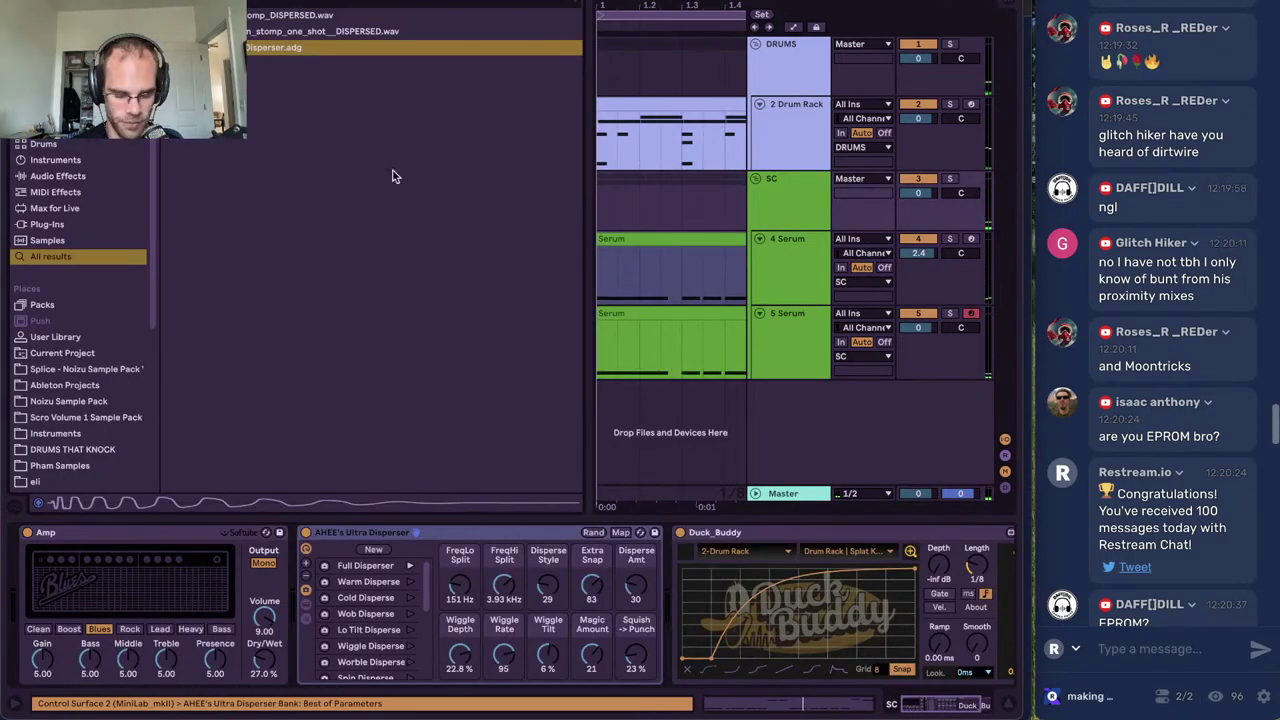
left_click(799, 252)
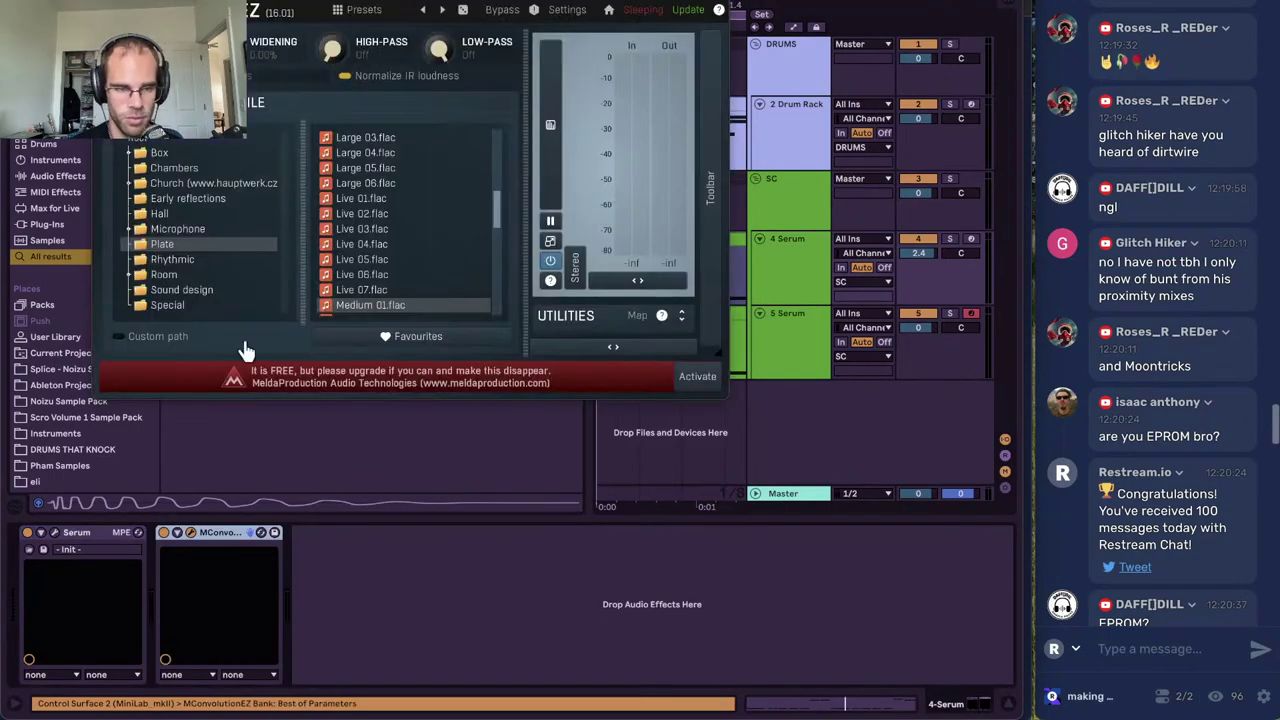
left_click(182, 289)
left_click(372, 244)
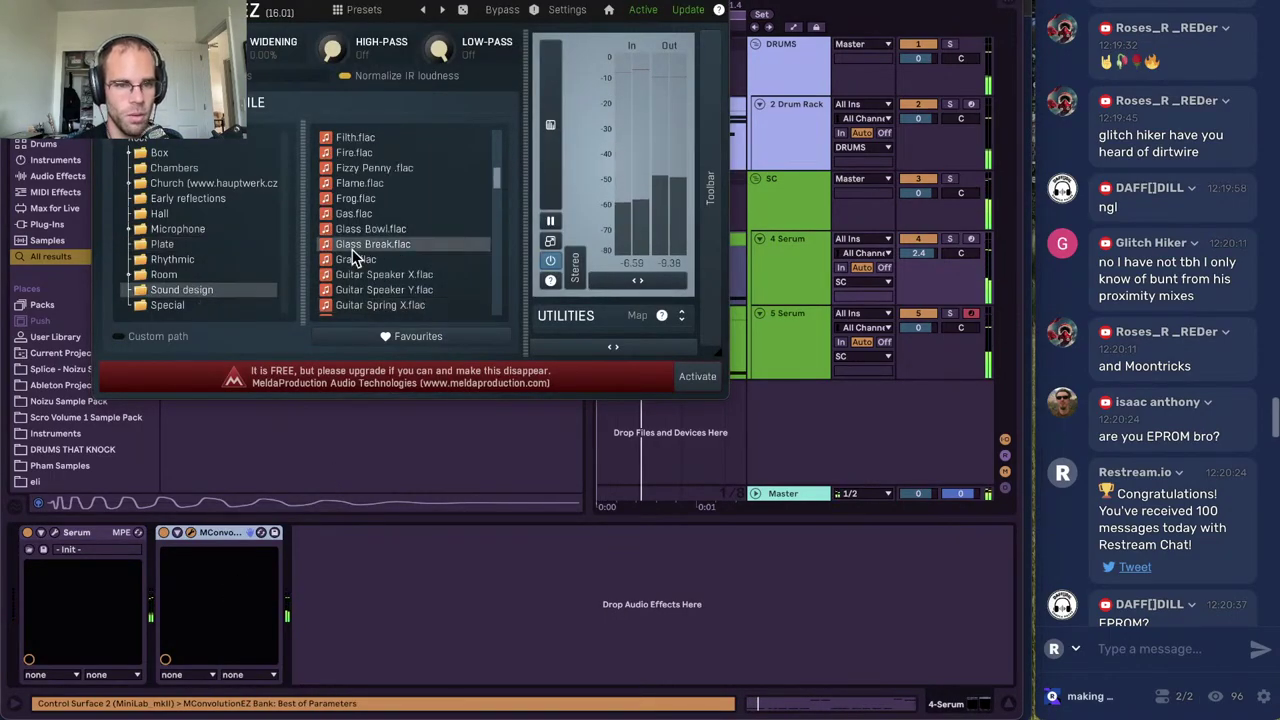
Audition the Frog, Fire, Fizzy Penny and Flame impulses in MConvolutionEZ, and settle on Filth.flac
left_click(360, 198)
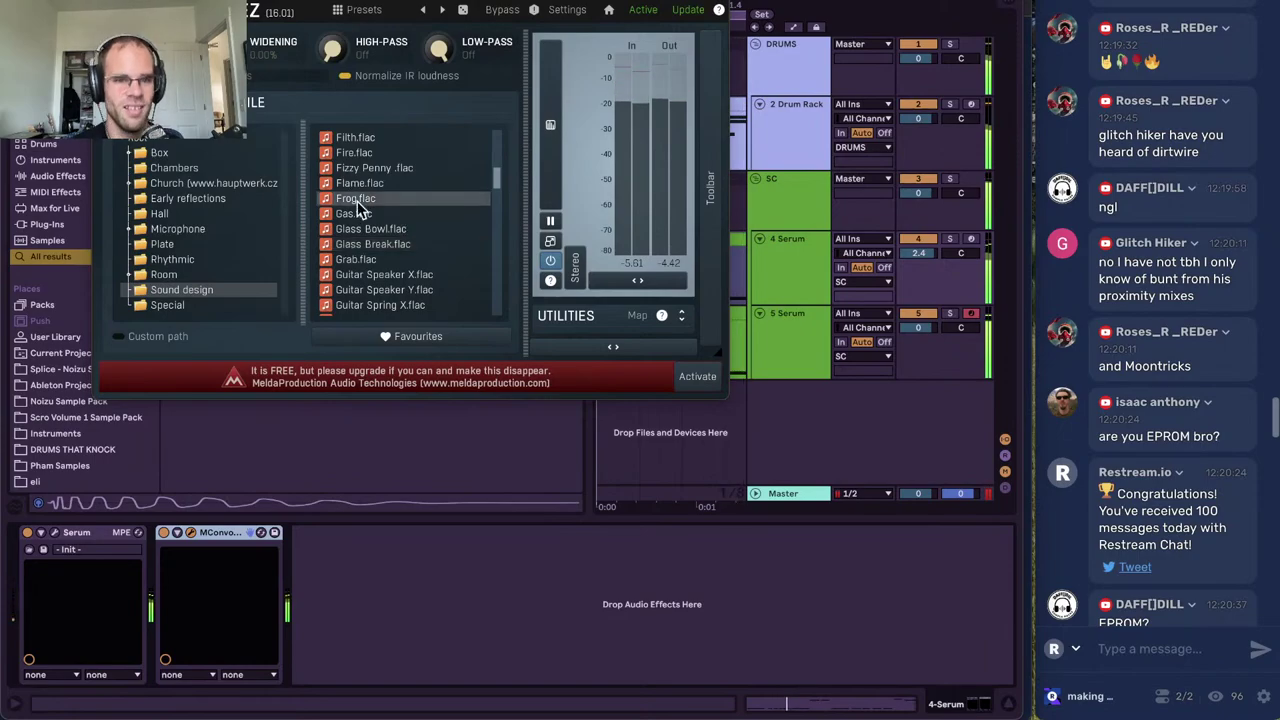
left_click(375, 155)
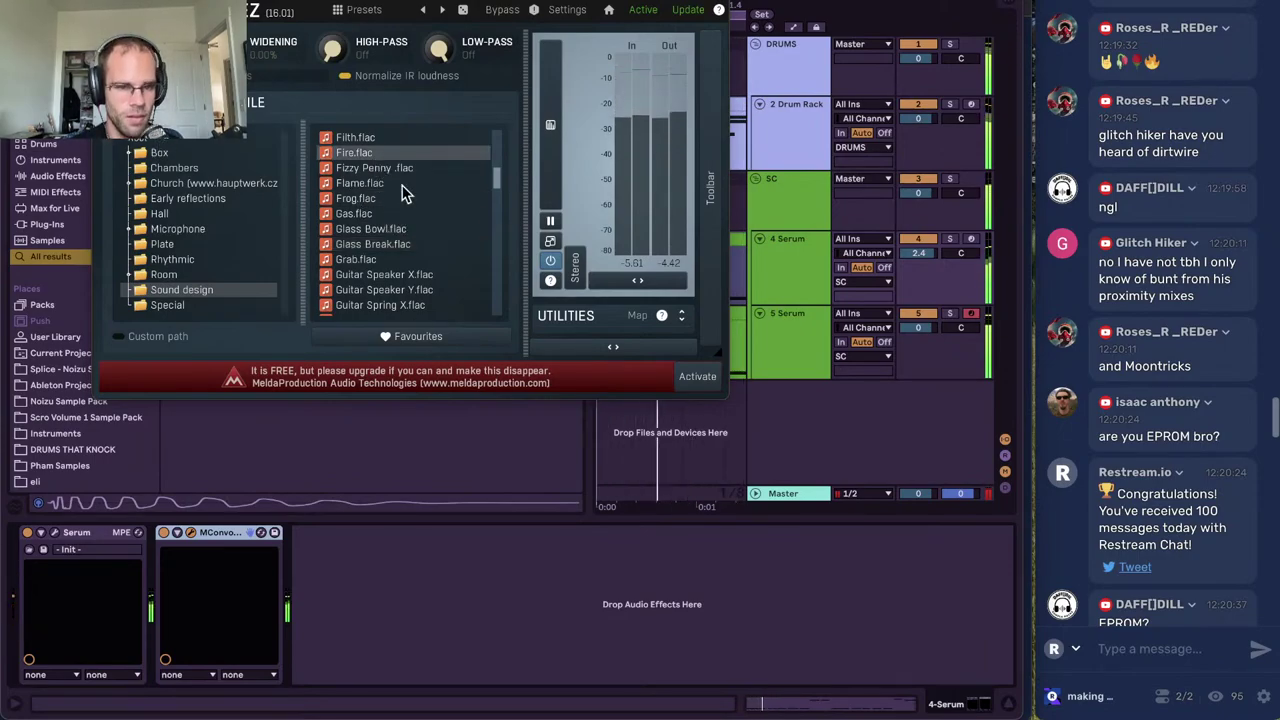
left_click(382, 169)
left_click(365, 153)
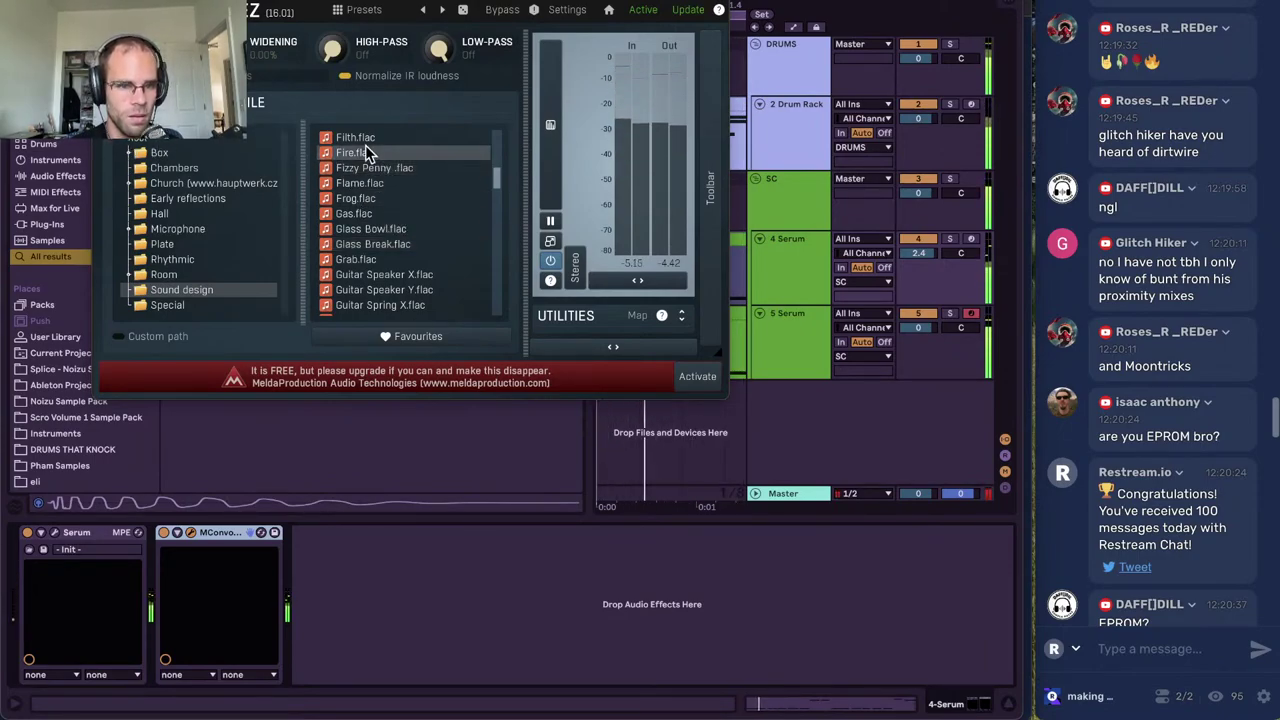
left_click(366, 198)
left_click(372, 185)
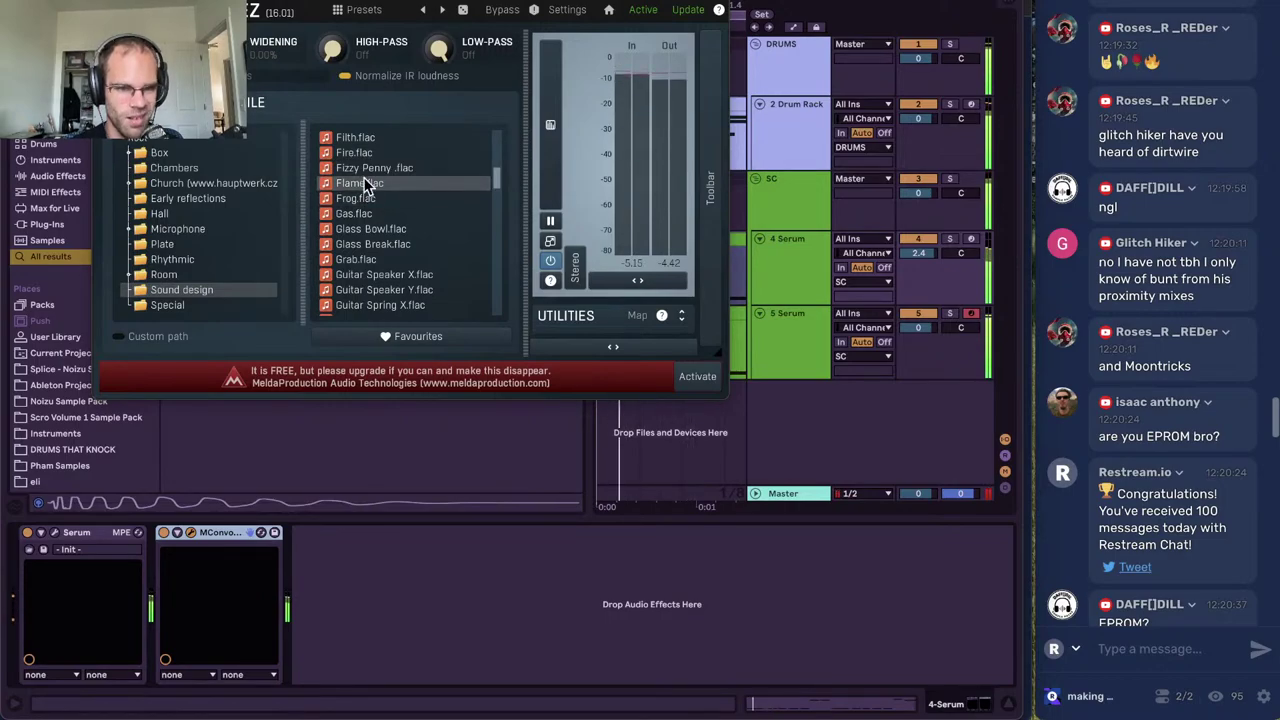
left_click(358, 138)
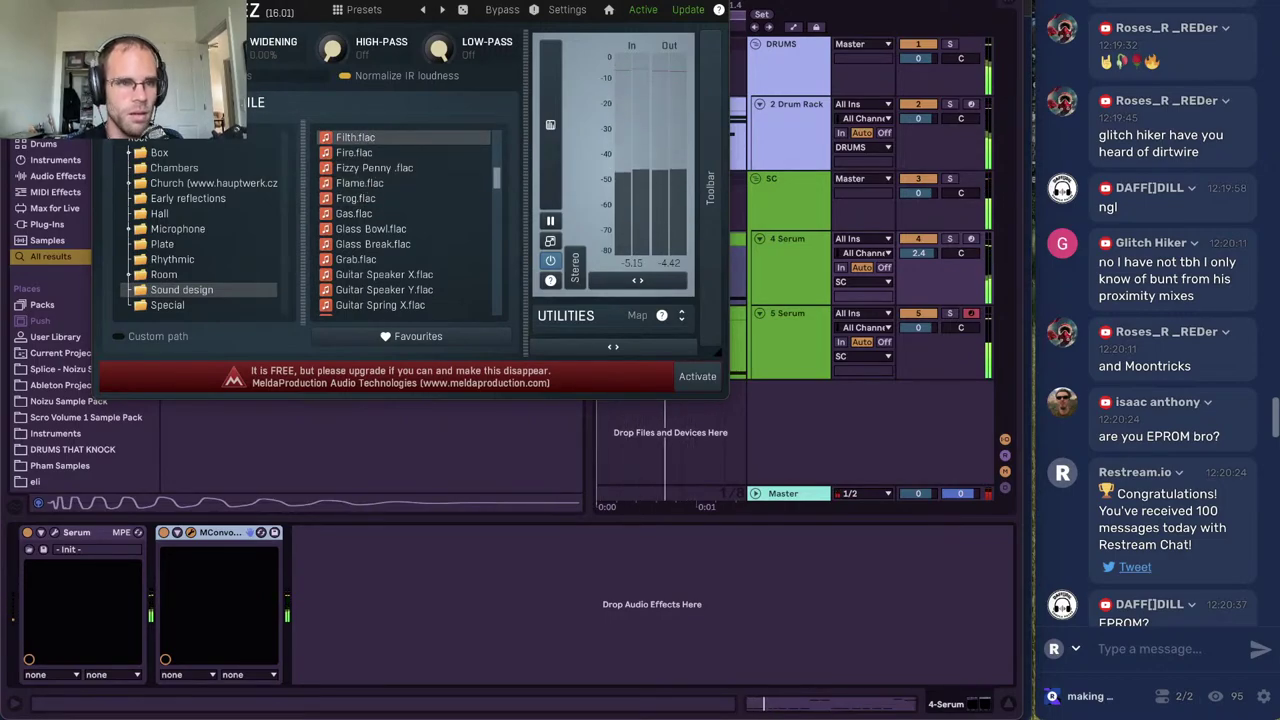
key("alt+super+p")
key("alt+super+b")
Nudge the Reverb filter's cutoff in the 4 Serum synth and check its effects page
left_click(786, 250)
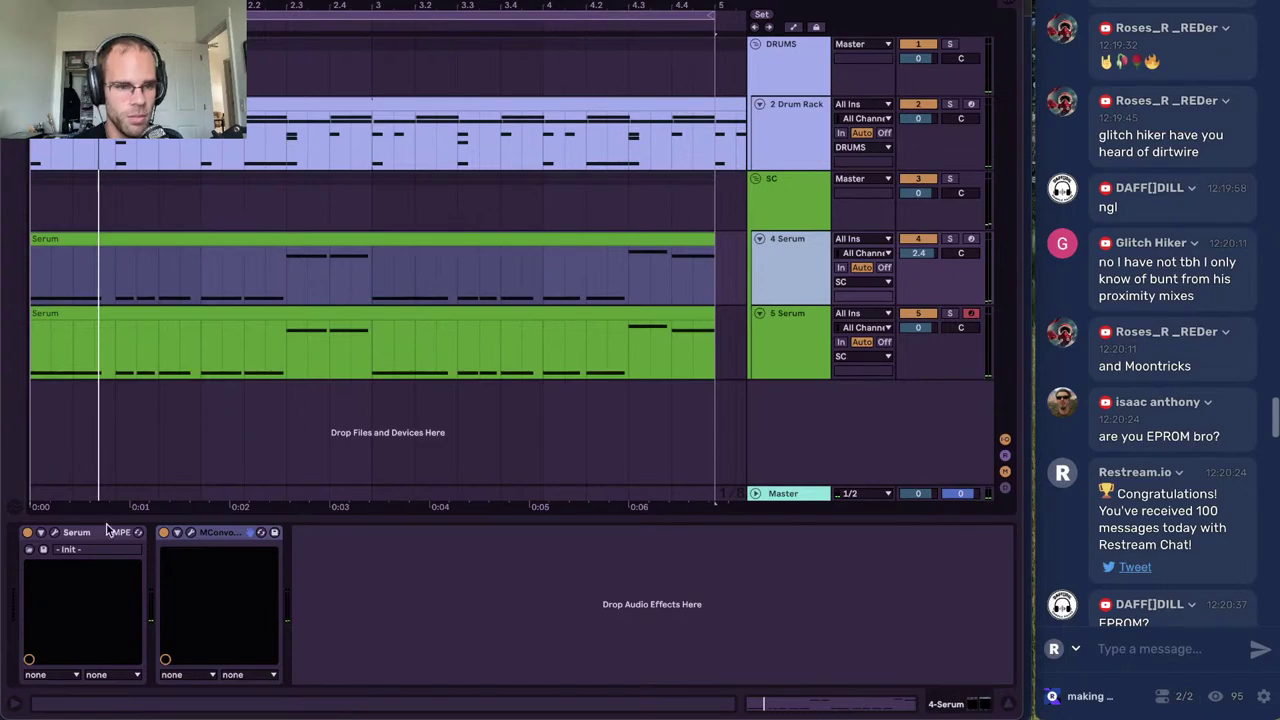
left_click(54, 533)
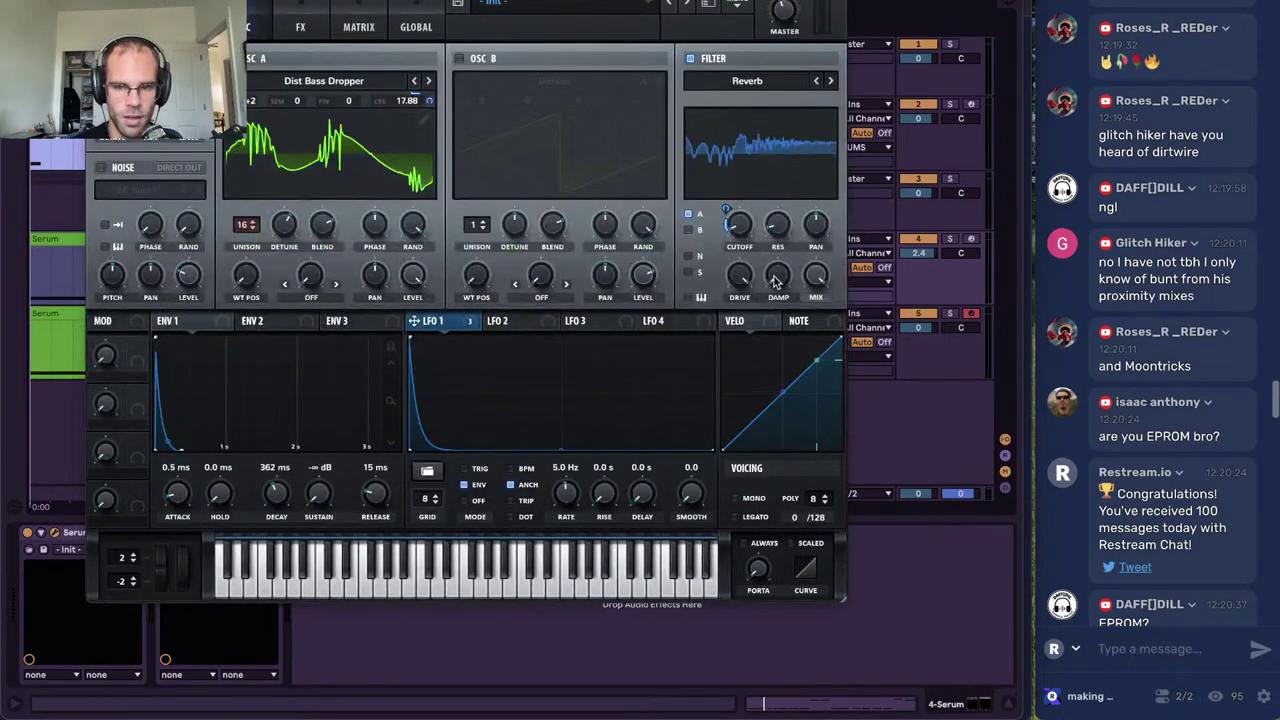
left_click_drag(735, 232, 735, 230)
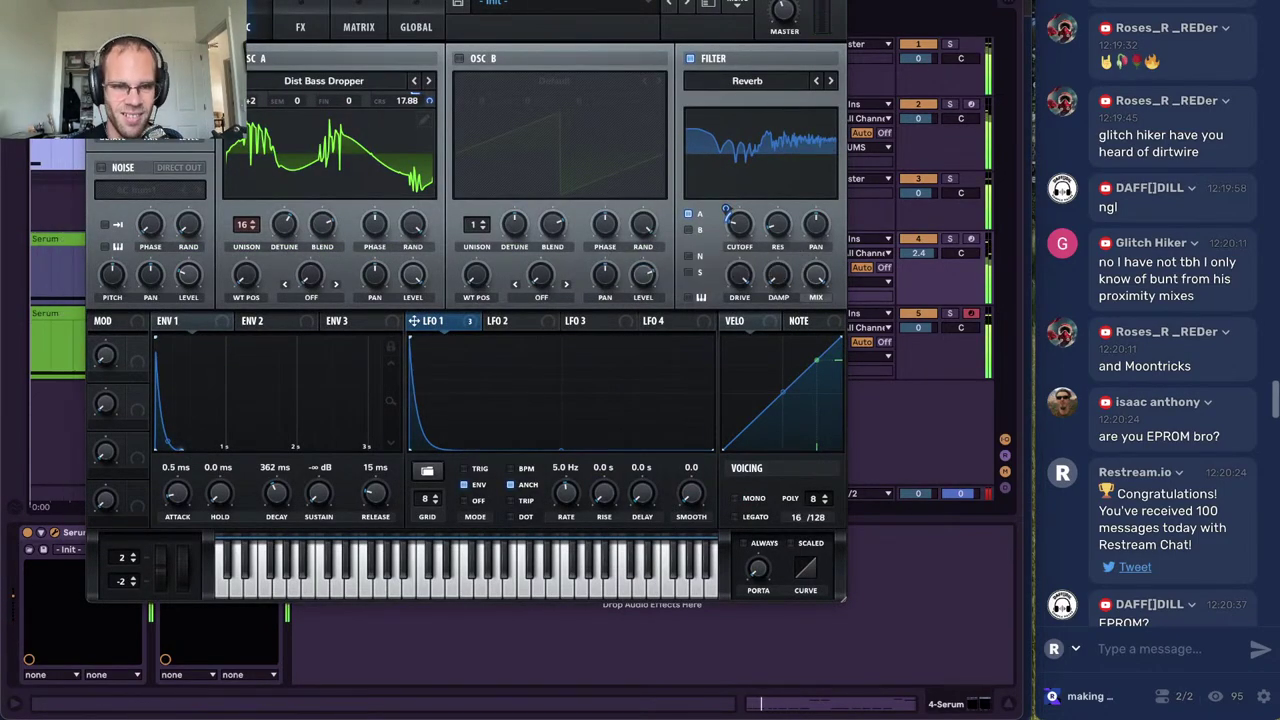
left_click(300, 27)
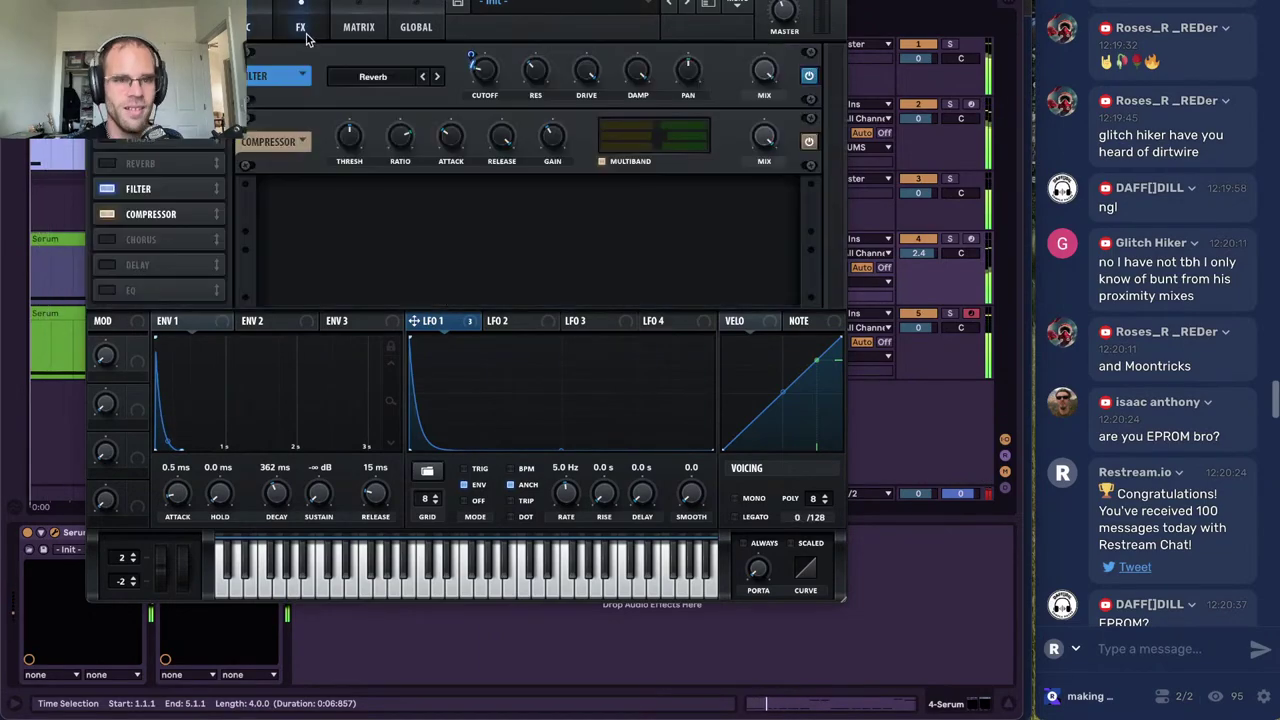
mouse_move(489, 75)
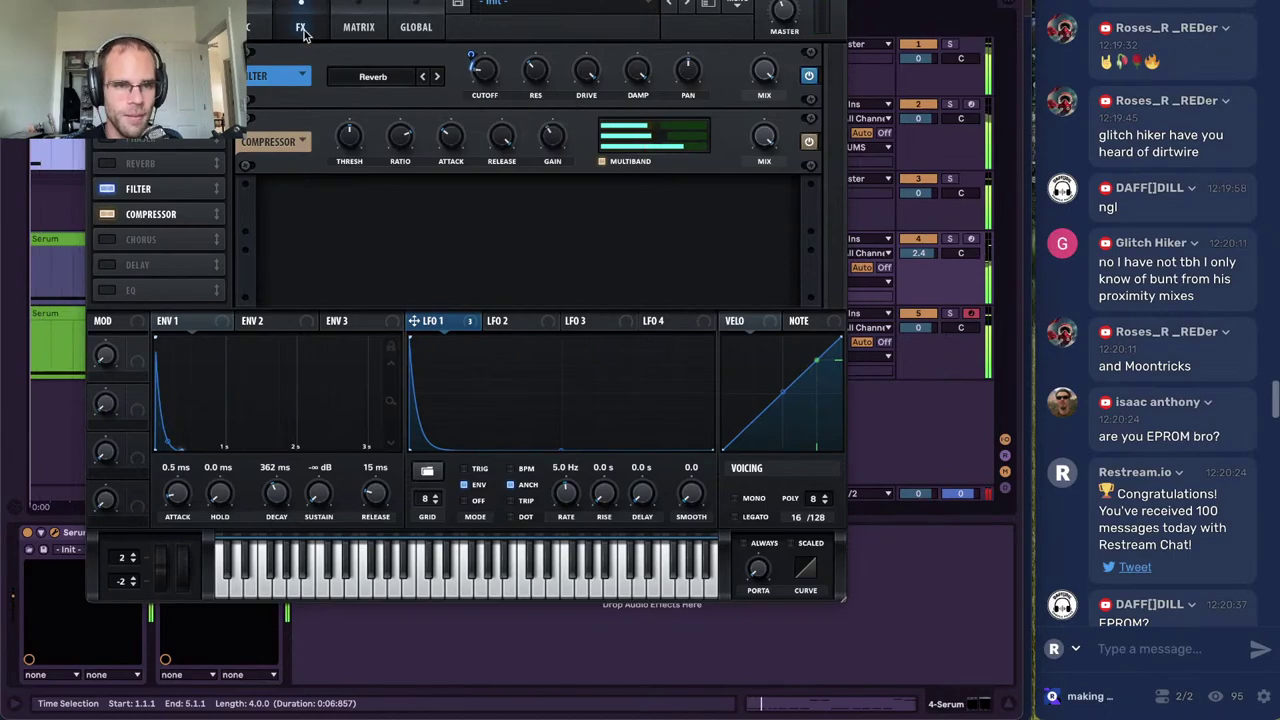
left_click(97, 3)
Add a Saturator to the end of the SC group's chain with output at 0 dB and drive at 3.43 dB
left_click(795, 193)
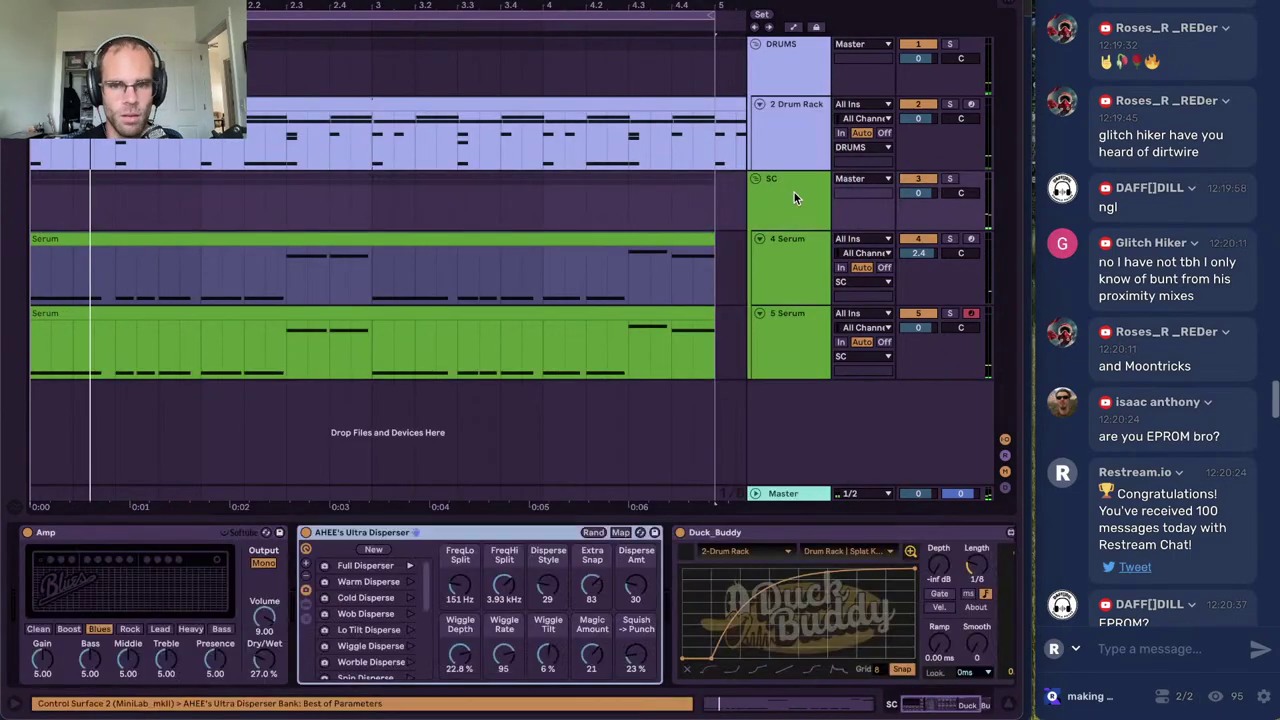
key("super+f")
type("satur")
key("Down")
key("Return")
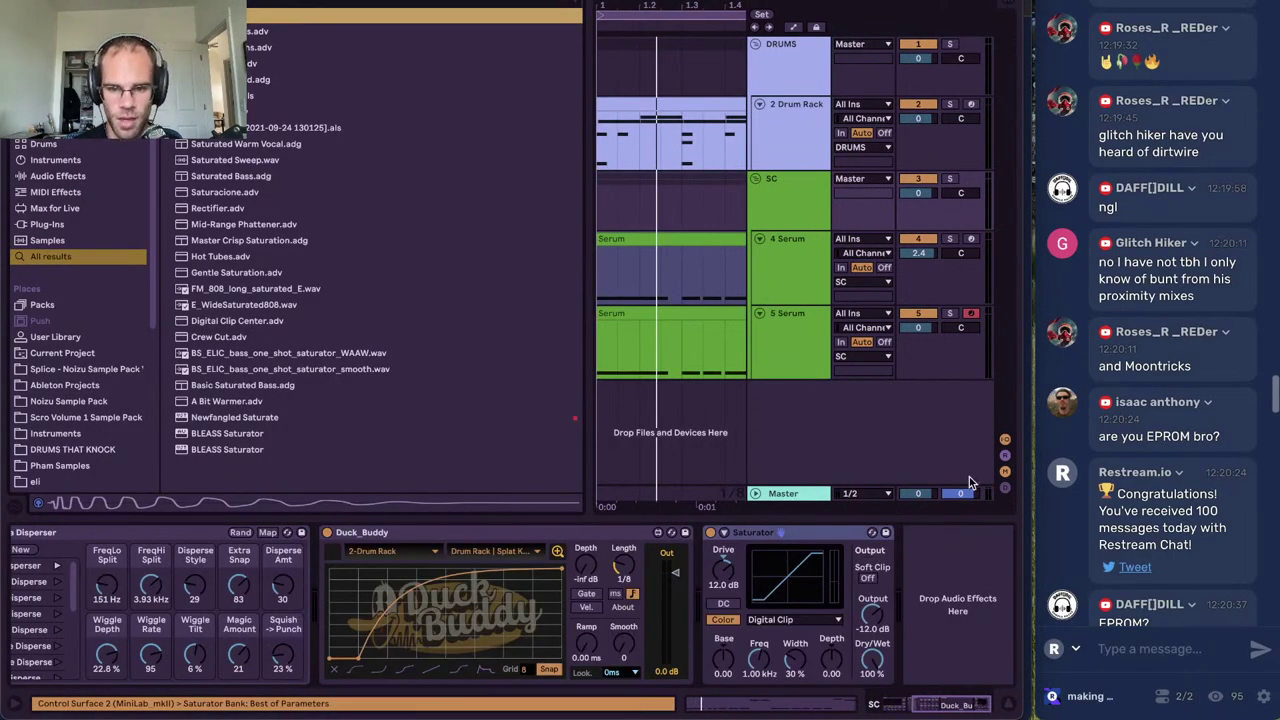
double_click(872, 618)
key("space")
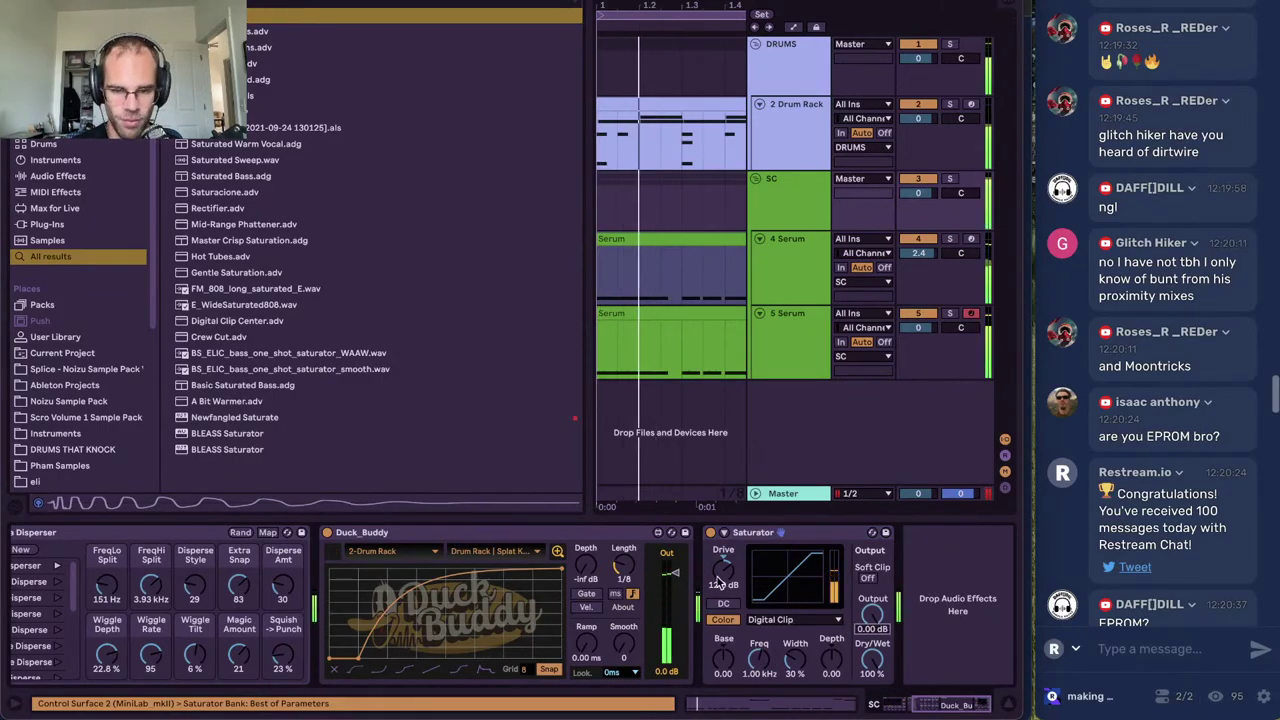
left_click_drag(718, 577, 718, 596)
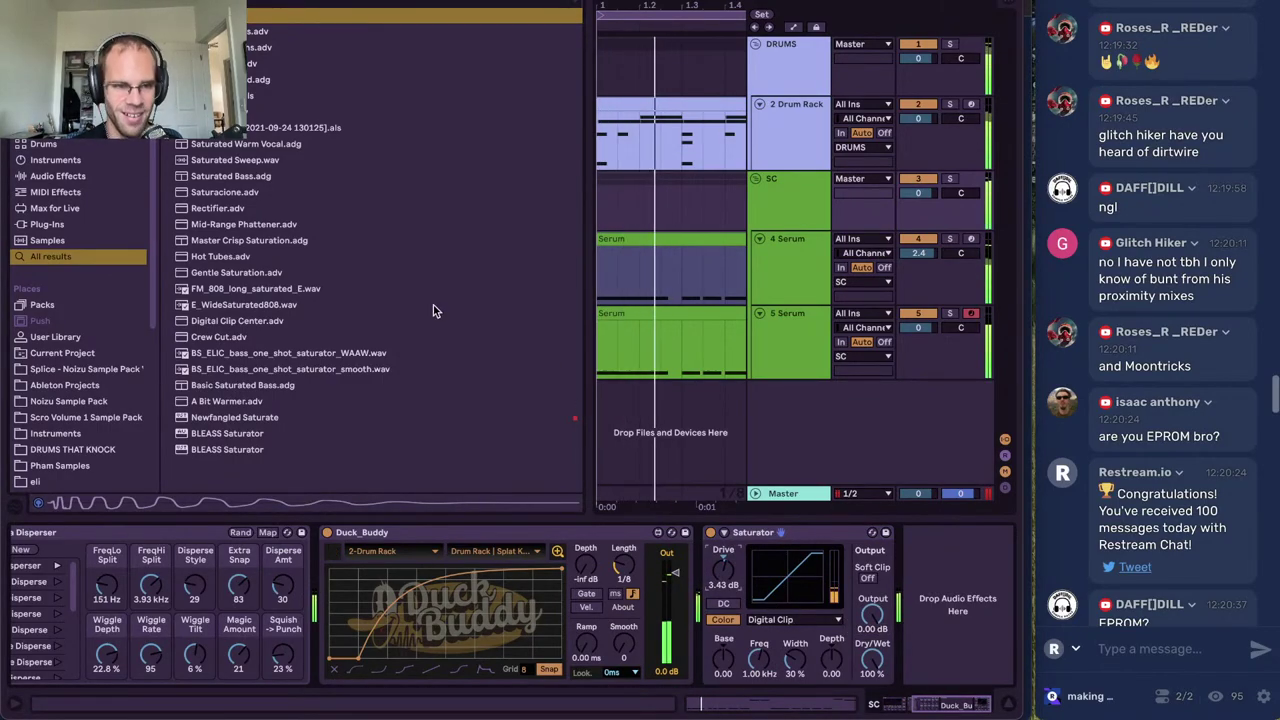
key("super+alt+b")
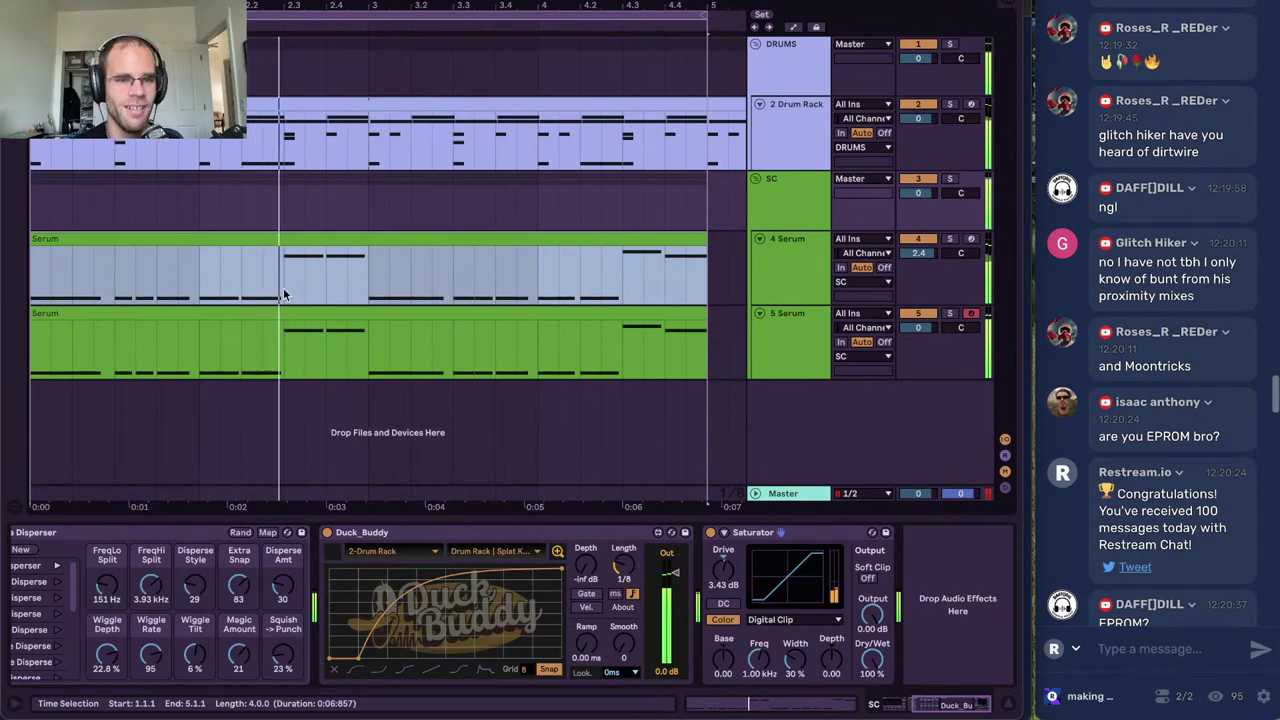
left_click_drag(283, 287, 25, 281)
key("super+d")
key("super+z")
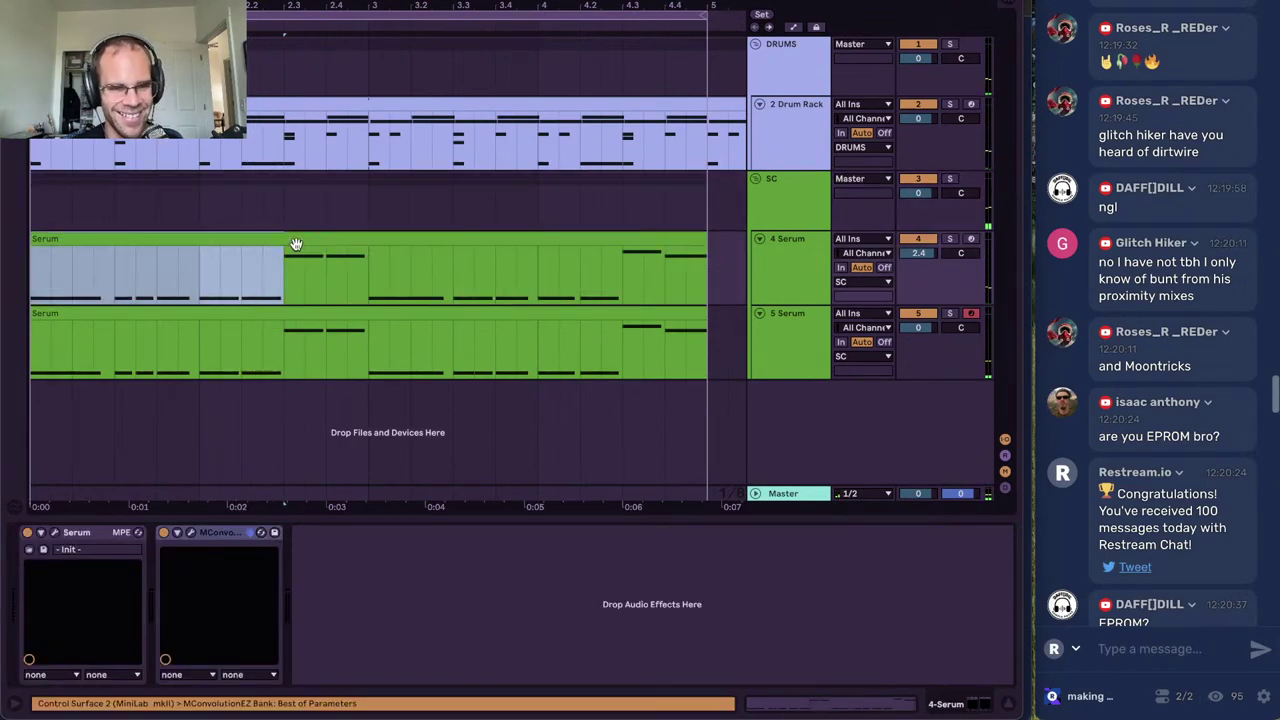
In the 4 Serum clip, lower the two C1 notes at 2.3 and 2.4 to D0
double_click(296, 244)
left_click_drag(570, 367, 846, 351)
left_click_drag(625, 360, 620, 560)
left_click(938, 704)
Lower the matching C1 notes at 2.3 and 2.4 in the 5 Serum clip to D0
double_click(312, 307)
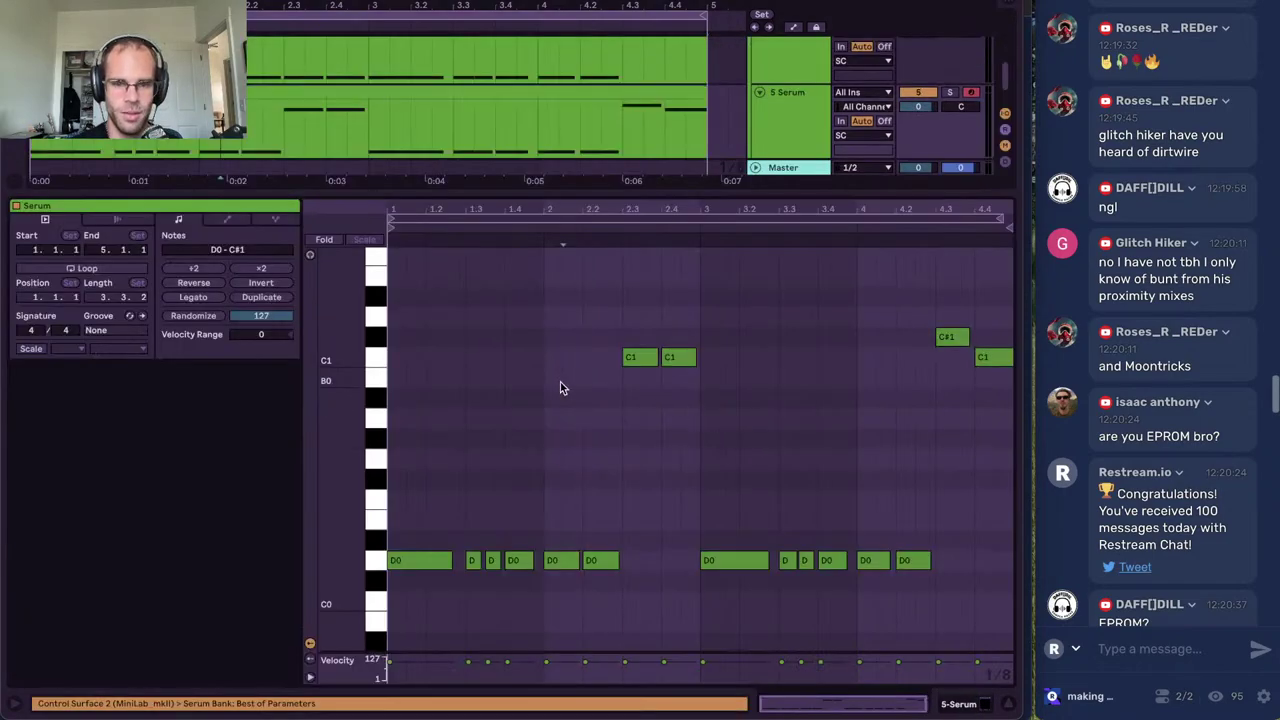
mouse_move(654, 357)
left_mouse_down()
mouse_move(663, 523)
mouse_move(651, 560)
left_mouse_up()
left_click(643, 520)
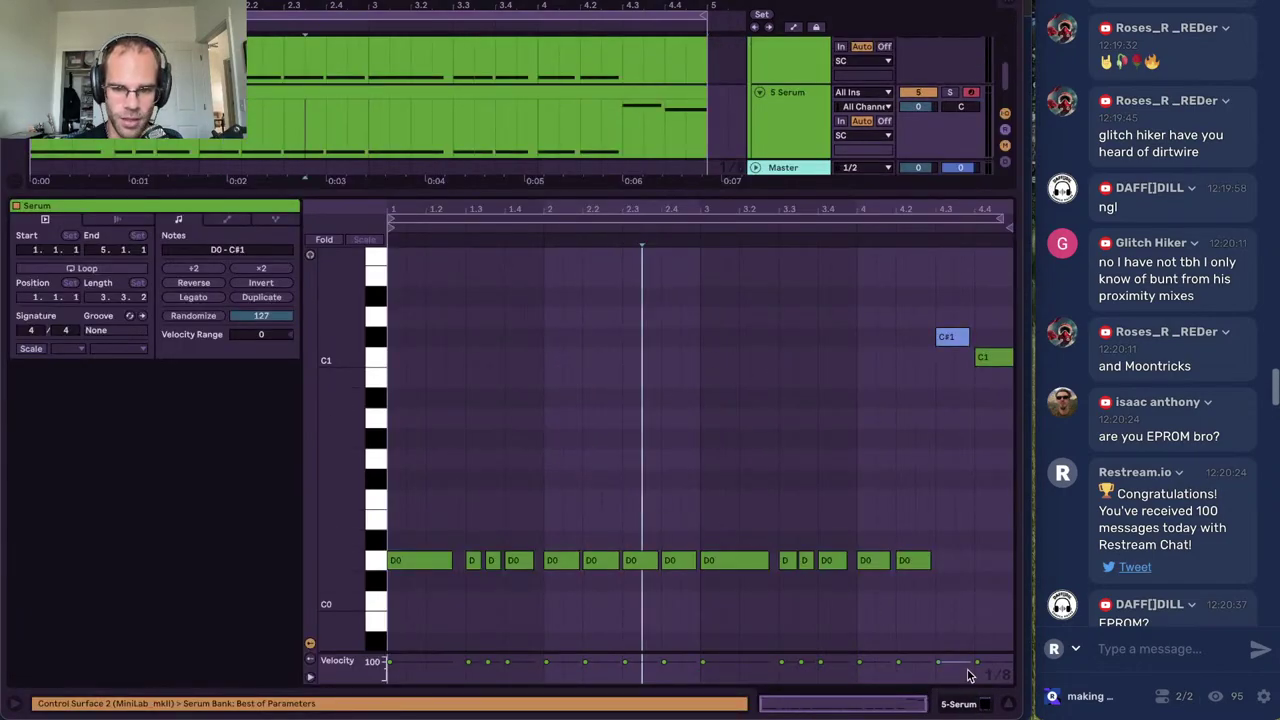
left_click(957, 704)
left_click(470, 313)
Play the loop and lower the last two notes of the 4 Serum clip, C#1 and C1, to D0
left_click(263, 232)
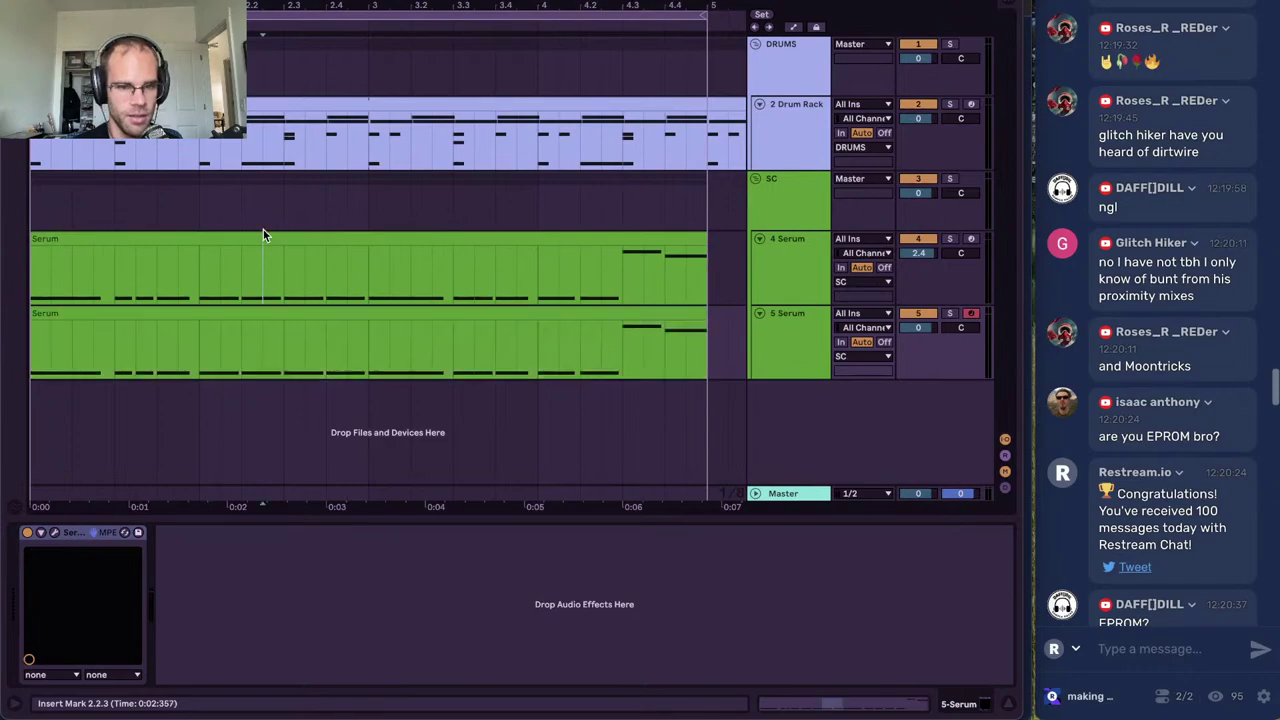
key("space")
left_click(367, 241)
double_click(666, 248)
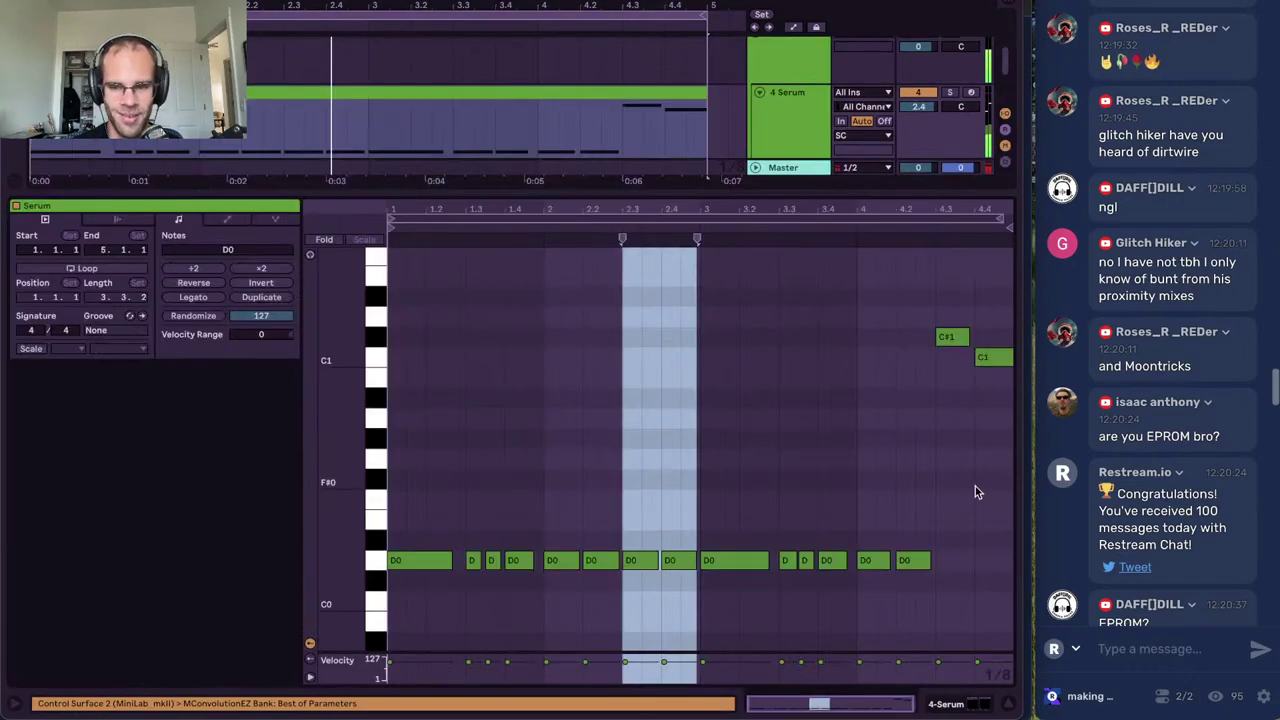
left_click_drag(952, 340, 957, 563)
left_click_drag(990, 357, 990, 560)
key("ctrl+z")
key("ctrl+z")
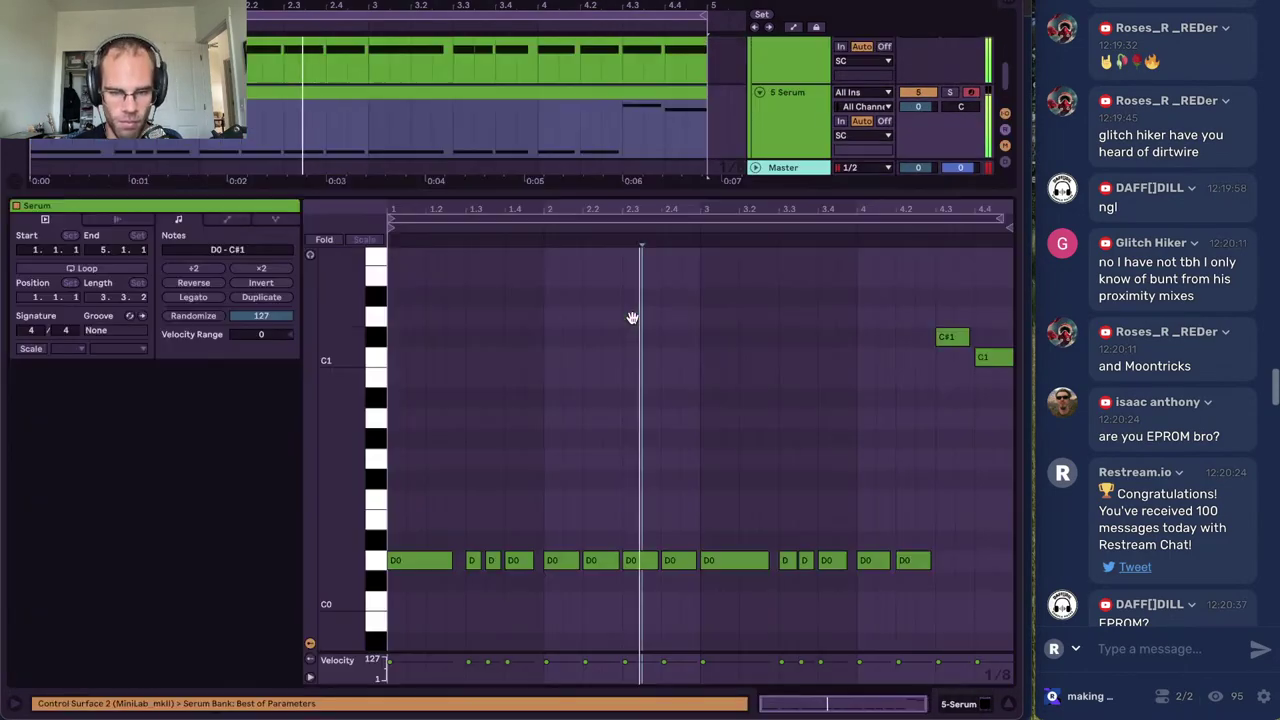
Lower the final C#1 and C1 notes of the 5 Serum clip to D0
left_click_drag(957, 348, 958, 563)
left_click_drag(994, 357, 990, 562)
key("shift+Tab")
left_click(777, 195)
left_click(733, 585)
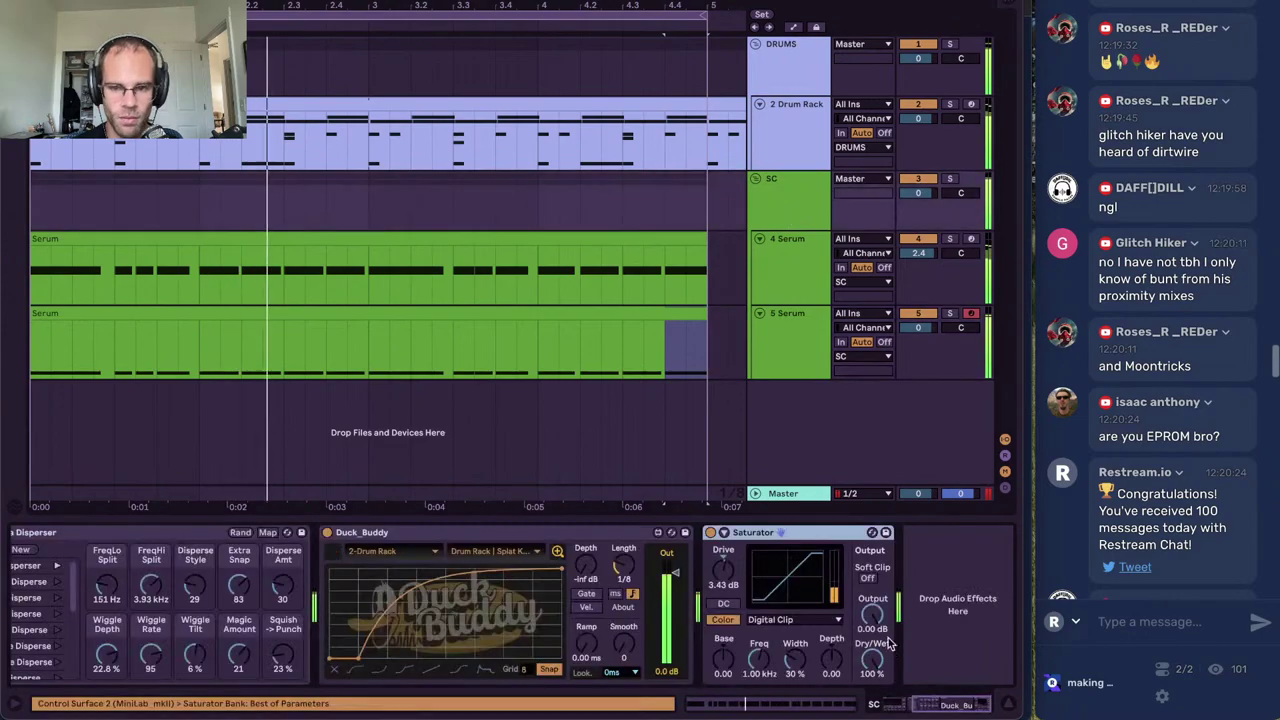
scroll(808, 706, "up", 3)
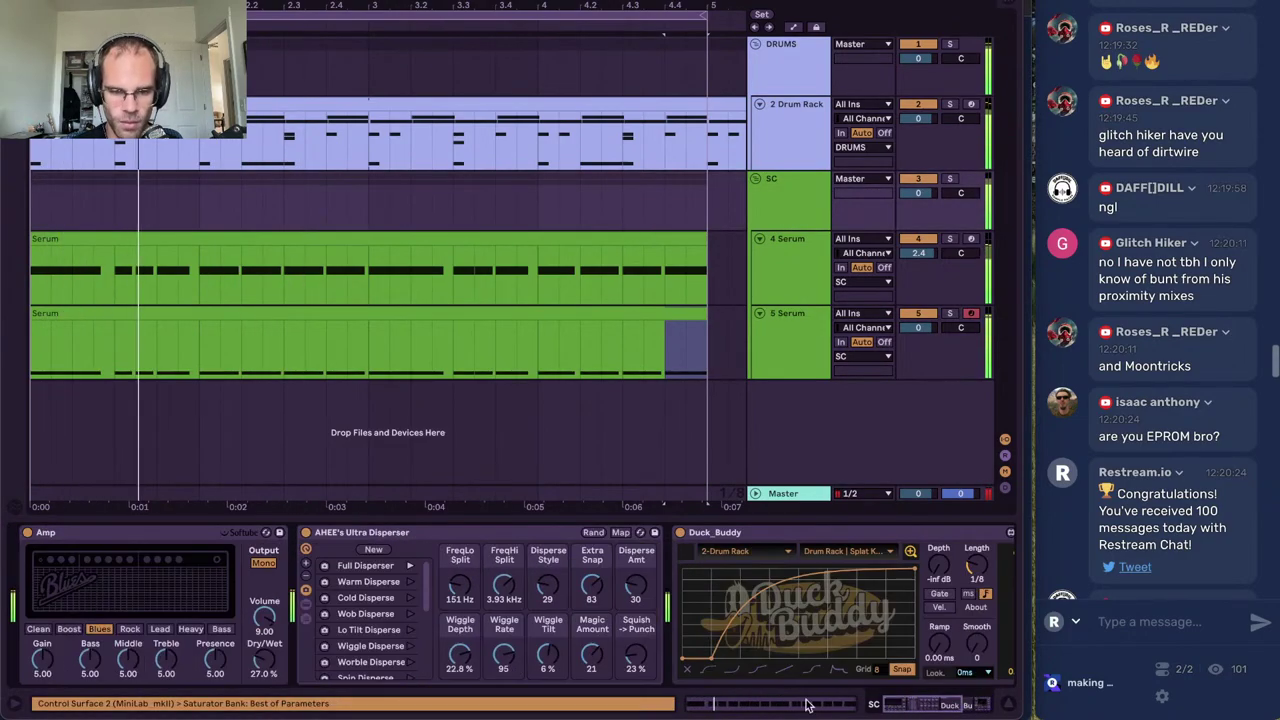
In the 4 Serum synth, set oscillator A's octave to +1 and readjust the Reverb filter's cutoff
left_click(797, 275)
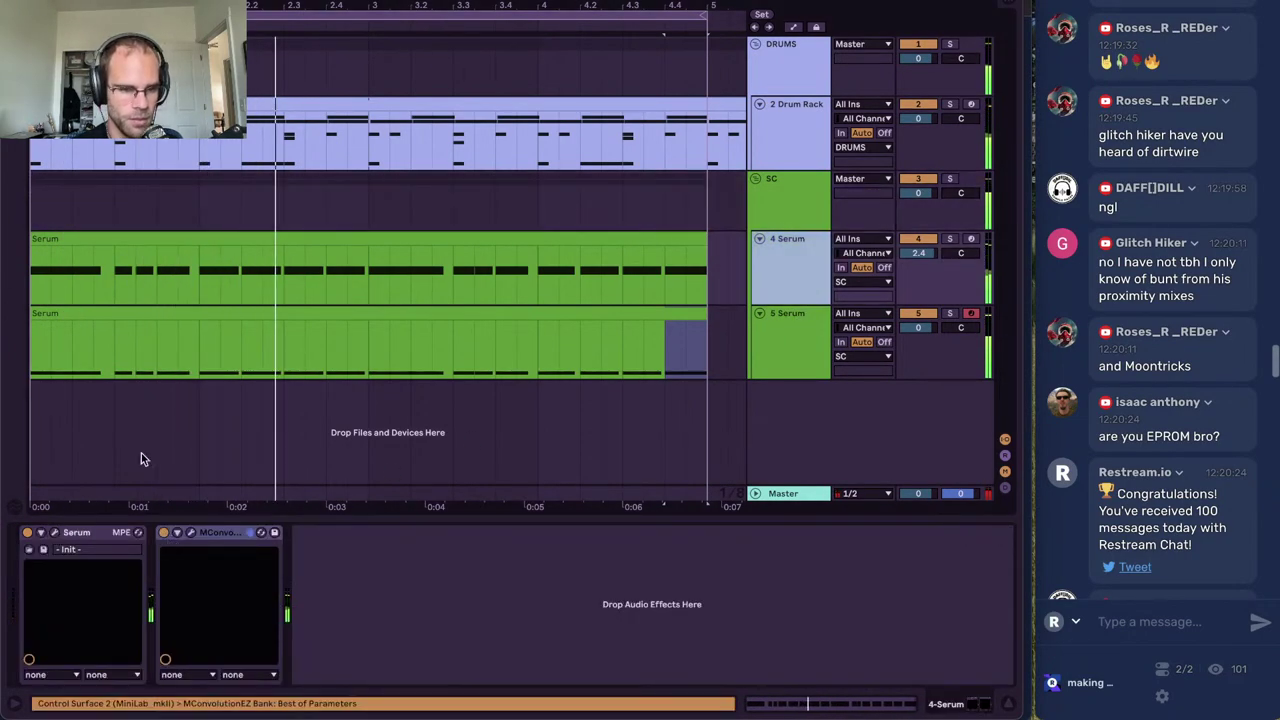
left_click(54, 533)
left_click_drag(737, 225, 731, 229)
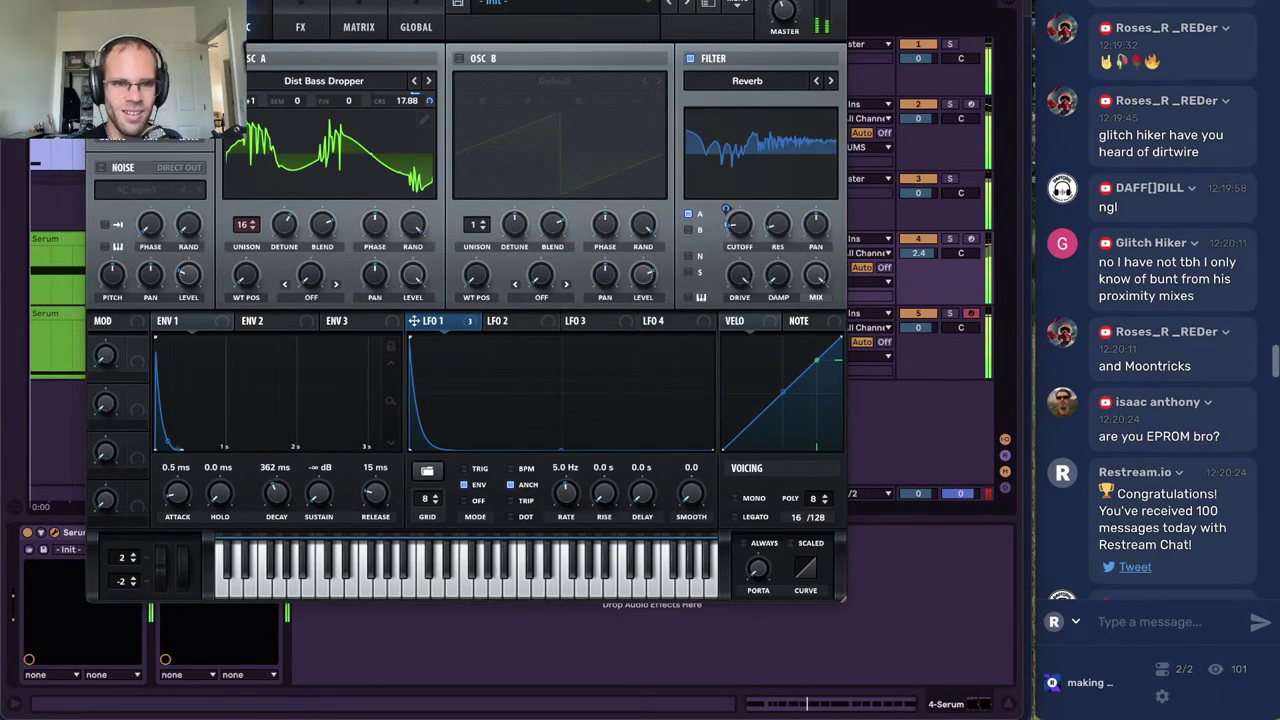
Switch 4 Serum's effects filter to Combs, adjust its cutoff modulation, and set the cutoff to about 93 Hz
left_click(299, 24)
left_click_drag(484, 102, 484, 103)
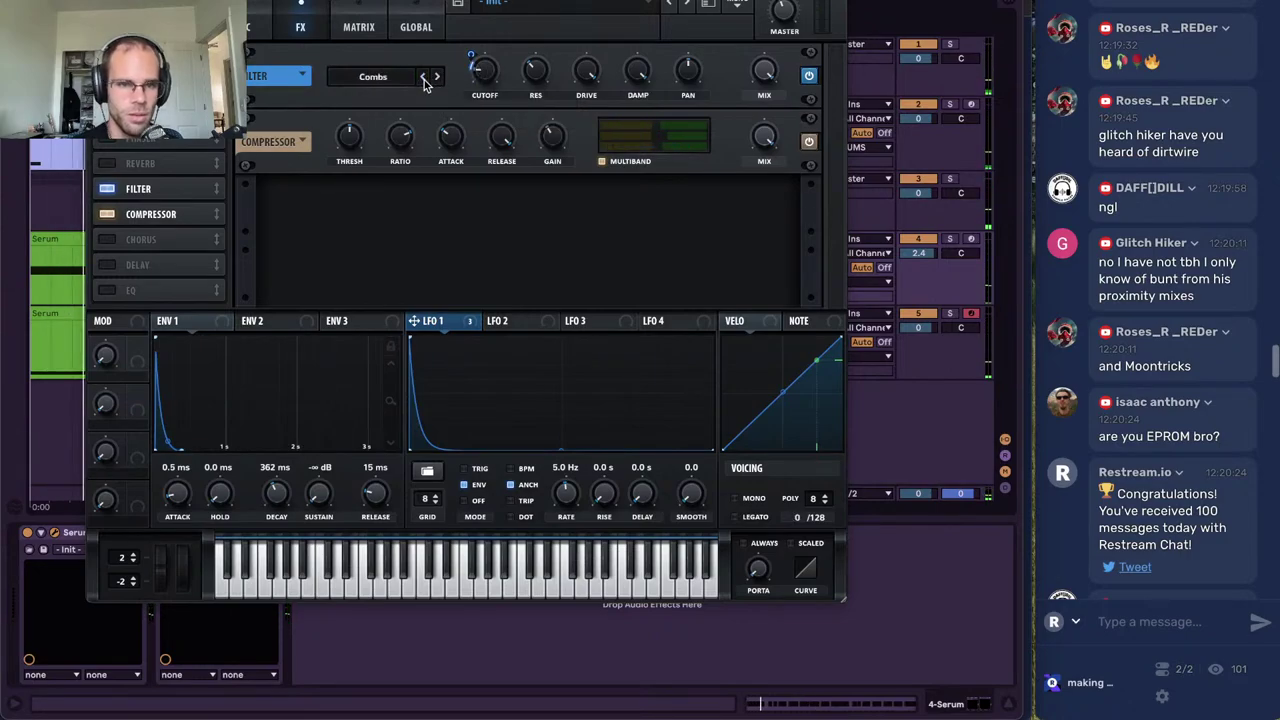
mouse_move(472, 55)
left_mouse_down()
mouse_move(474, 80)
mouse_move(484, 73)
left_mouse_up()
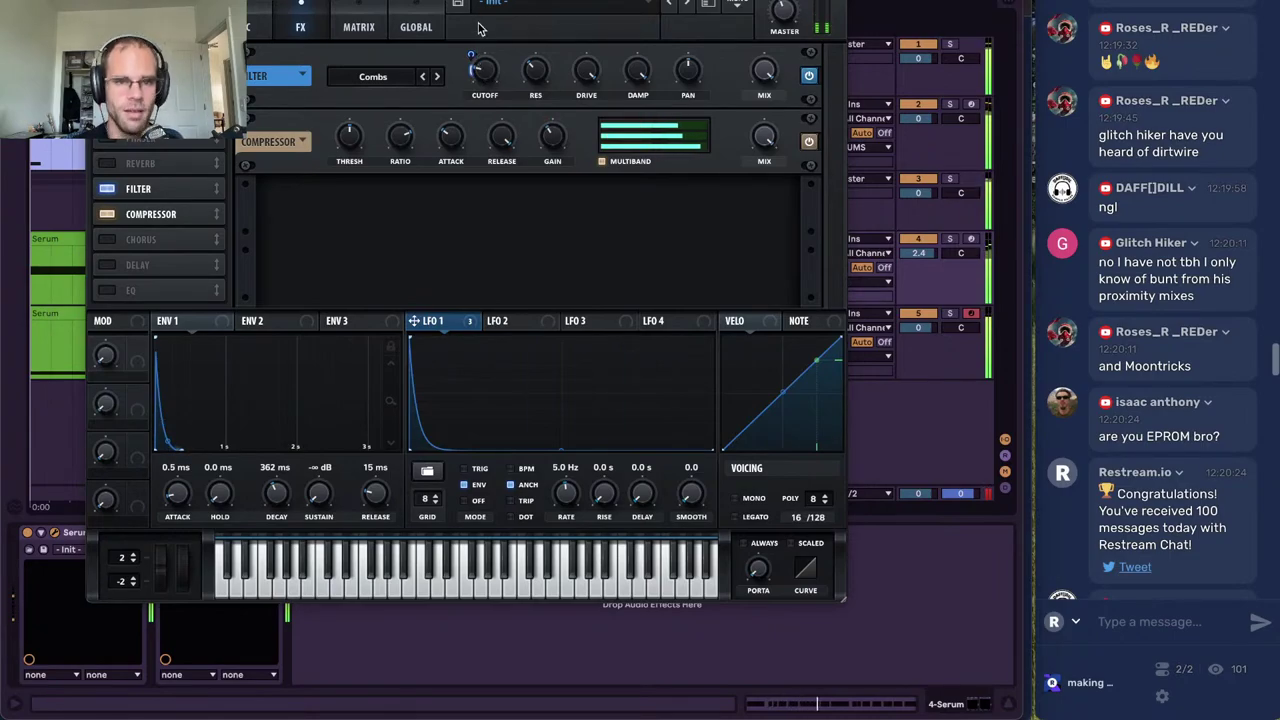
left_click_drag(483, 76, 480, 60)
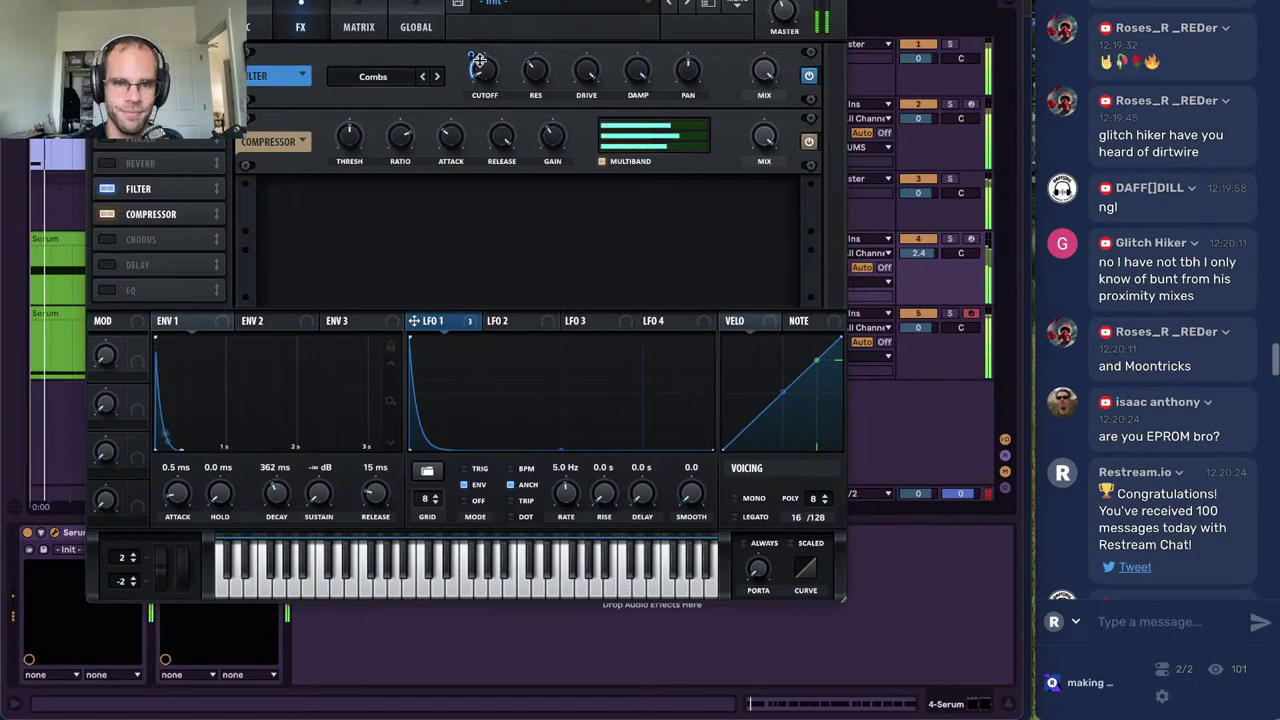
left_click_drag(480, 60, 503, 54)
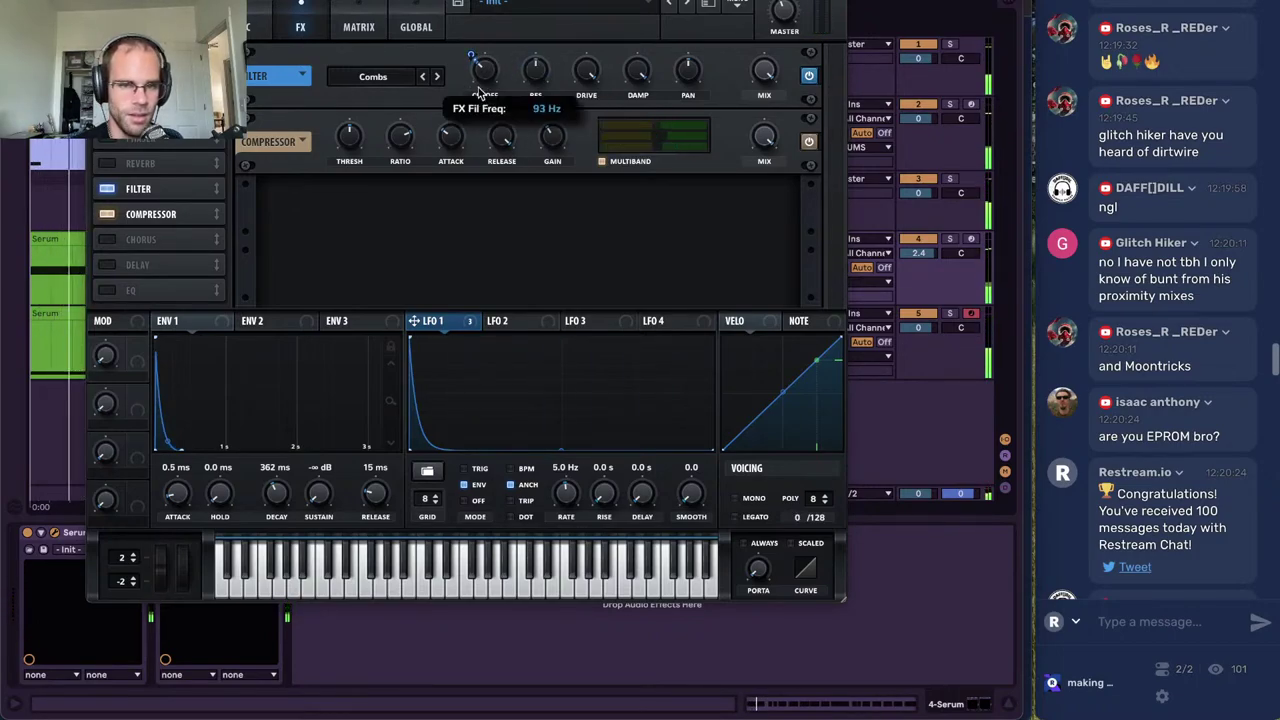
In the 4 Serum synth, adjust oscillator A's tuning, setting its octave to +2
left_click(250, 27)
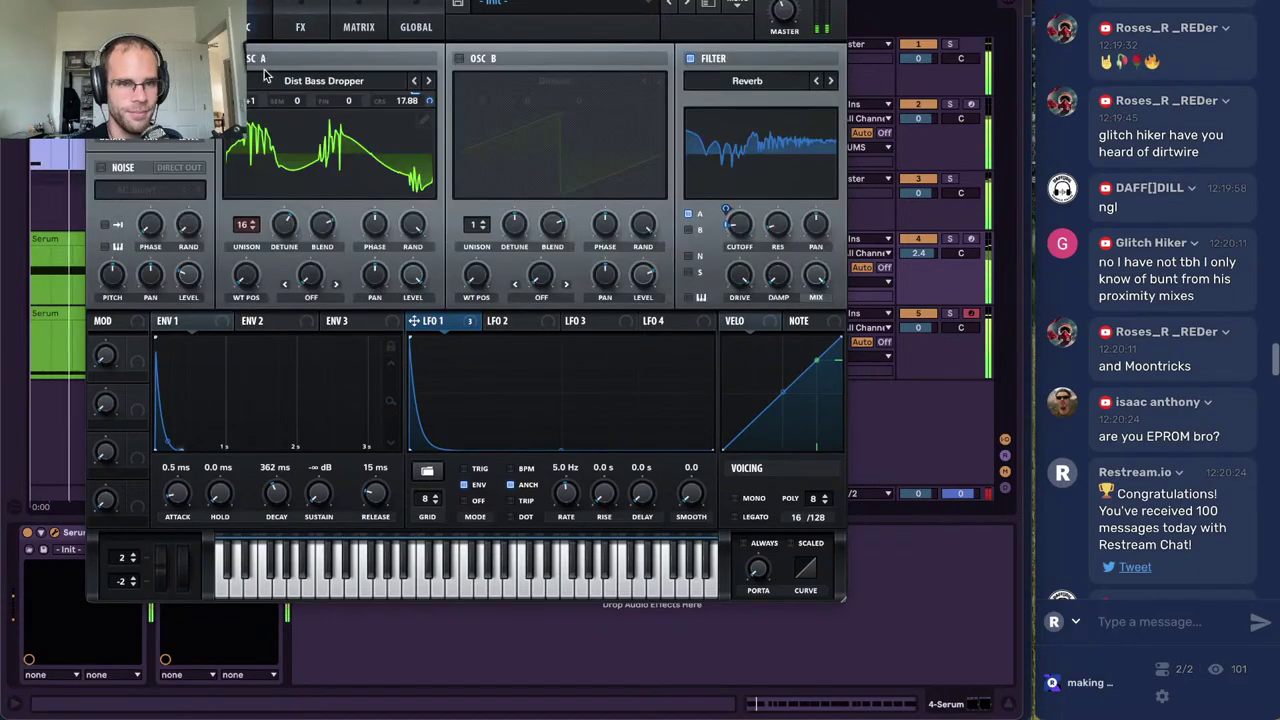
mouse_move(286, 224)
left_mouse_down()
mouse_move(298, 187)
mouse_move(290, 236)
left_mouse_up()
mouse_move(408, 92)
left_mouse_down()
mouse_move(421, 82)
mouse_move(418, 98)
left_mouse_up()
key("super+w")
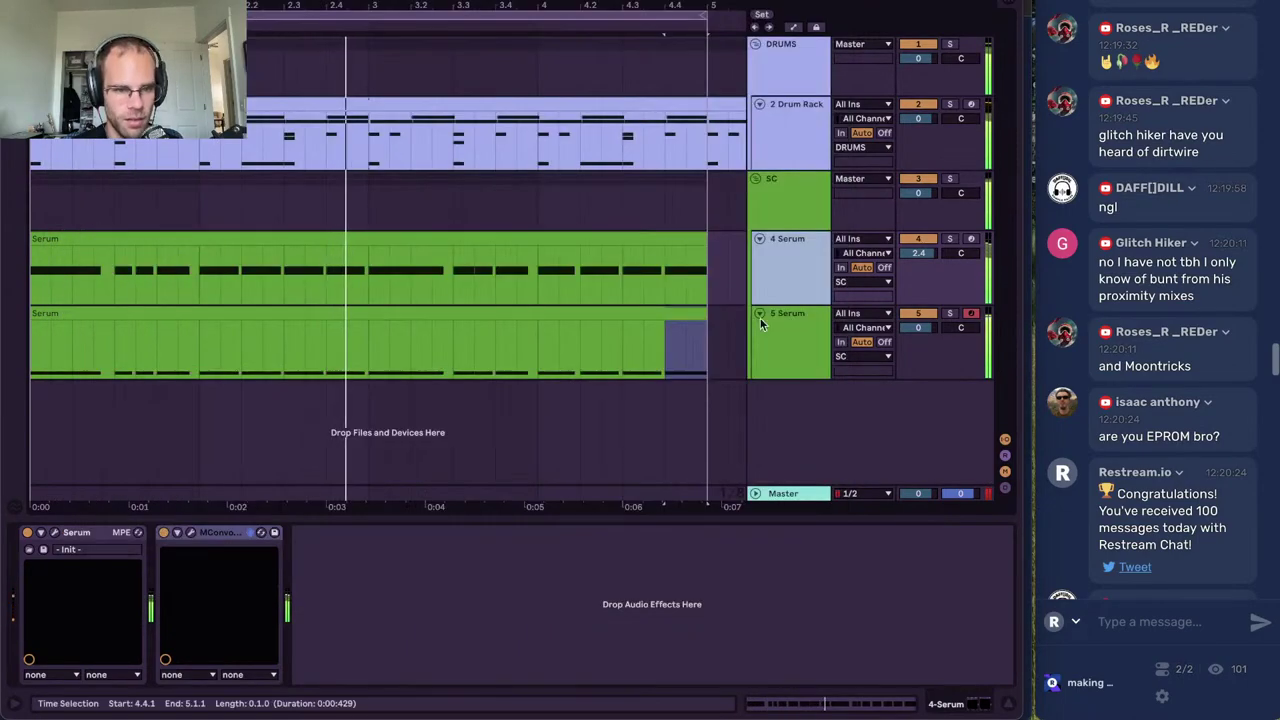
Search the device library for "reson" and insert Corpus between Serum and the MConvolution effect on the 4 Serum track
left_click(218, 537)
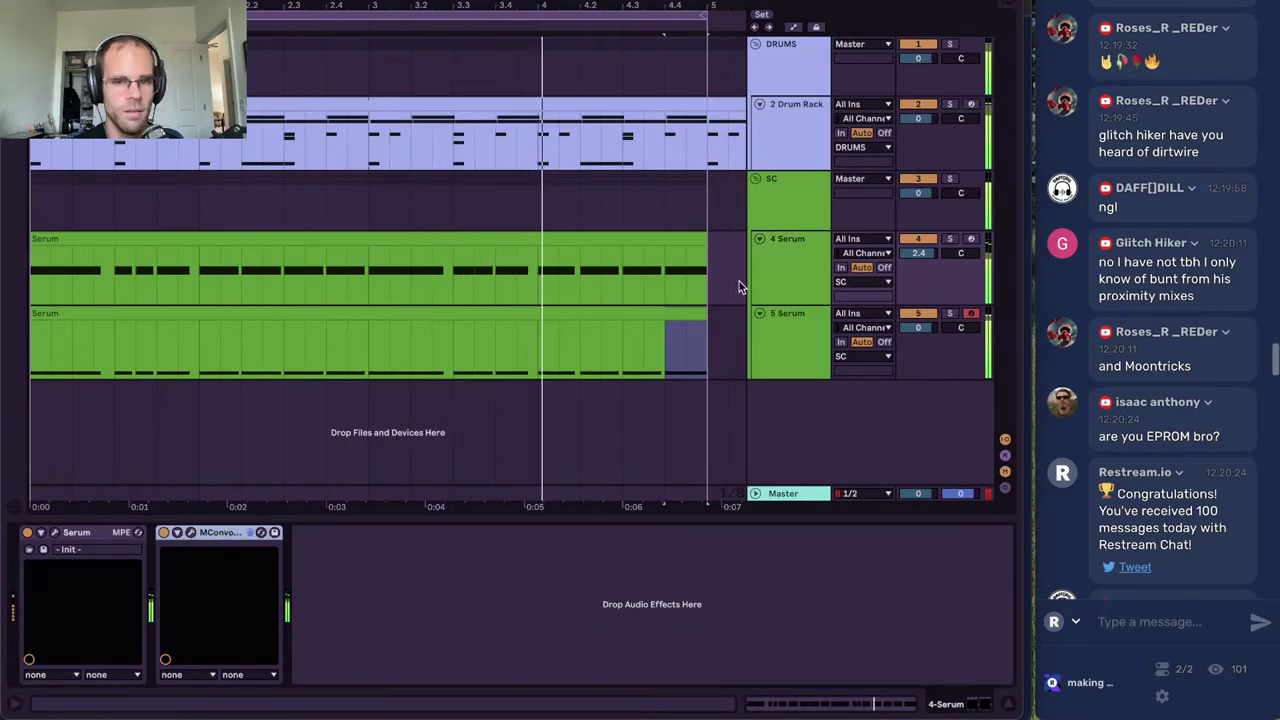
key("ctrl+alt+b")
type("reson")
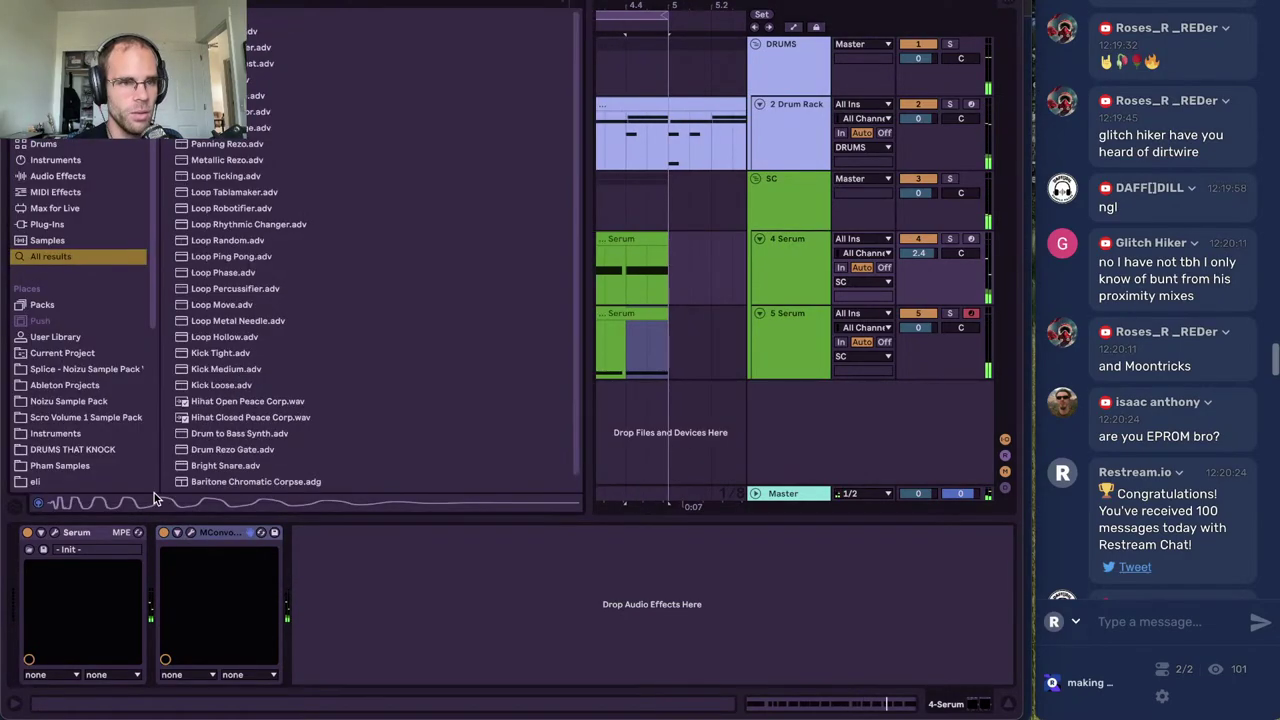
left_click_drag(215, 15, 195, 587)
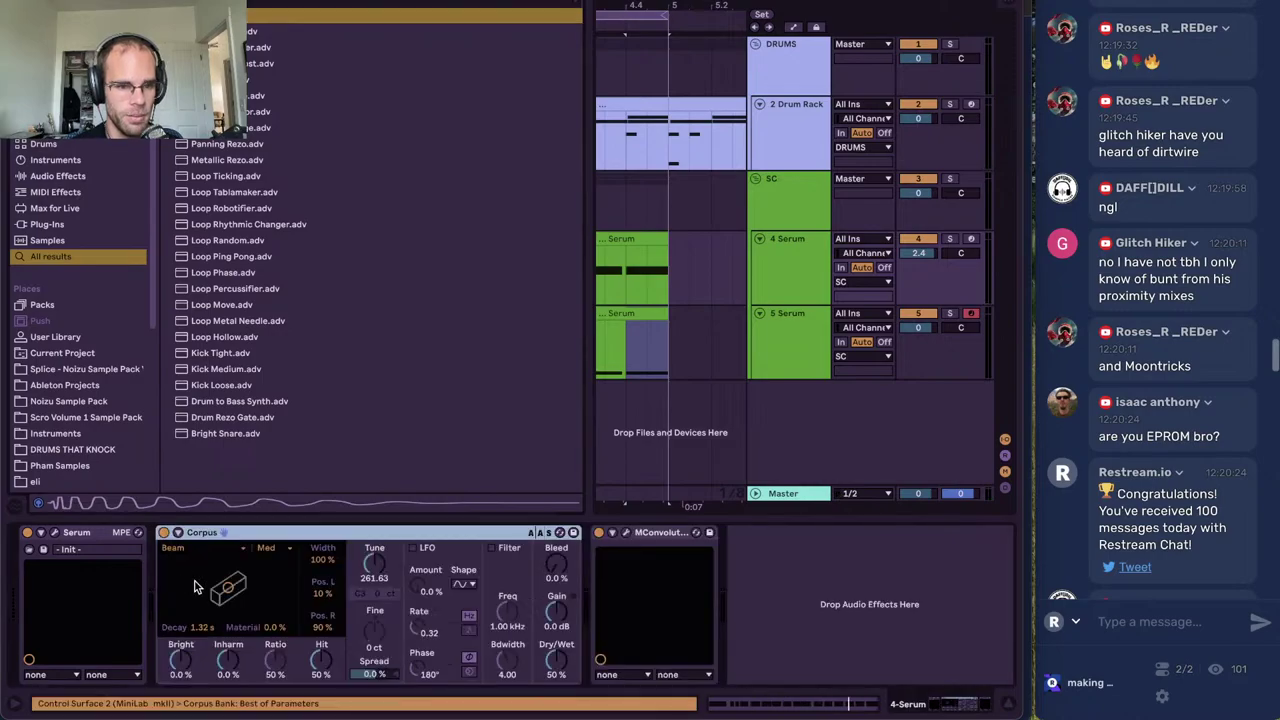
Set Corpus to Membrane at High quality, with decay 475 ms, bright and inharm 100%, ratio 7.1% and tune 388.78 Hz
left_click(215, 556)
left_click(197, 597)
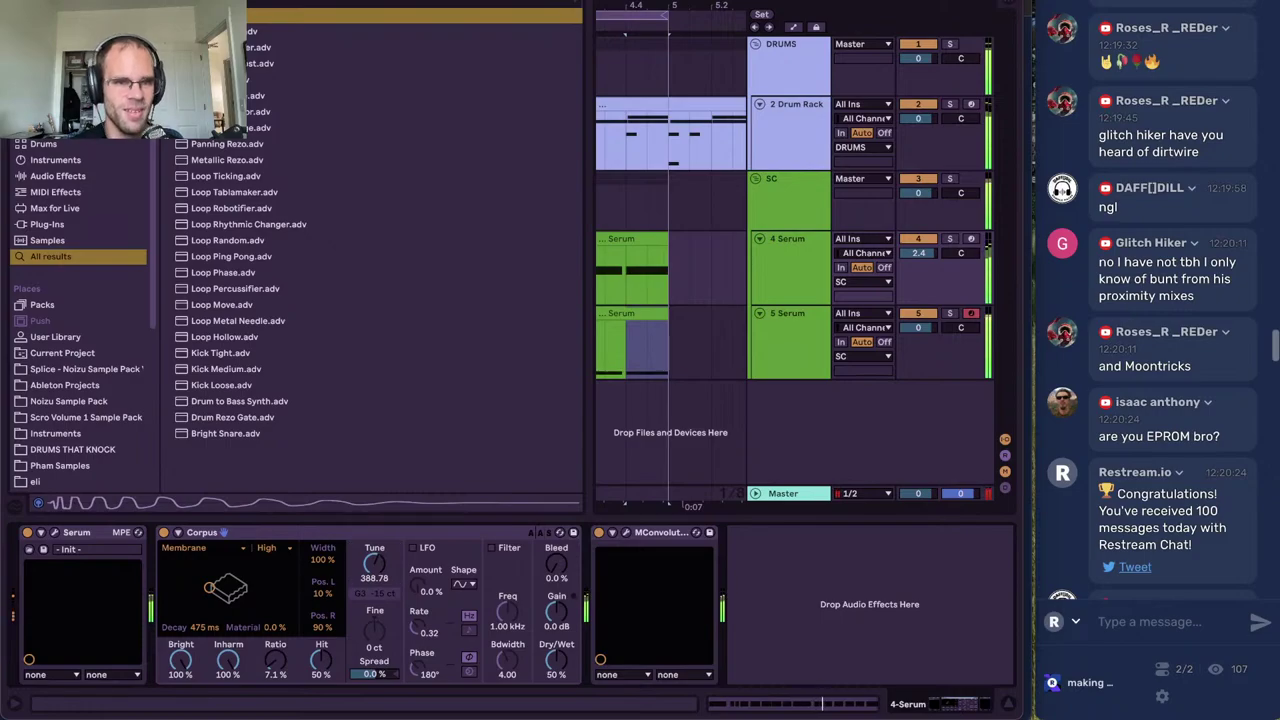
key("ctrl+alt+b")
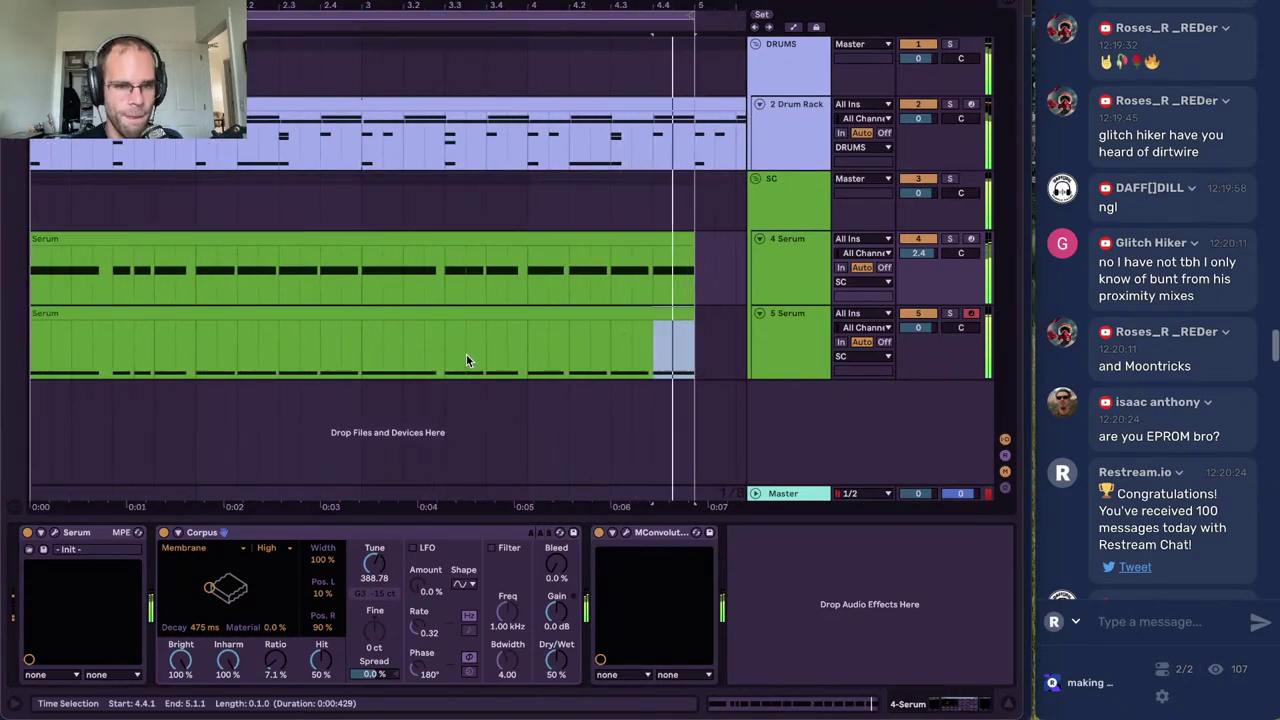
Lower the 4 Serum track volume to 0.5 dB and raise the Corpus tune to about 1220 Hz
left_click(826, 268)
left_click_drag(916, 253, 916, 268)
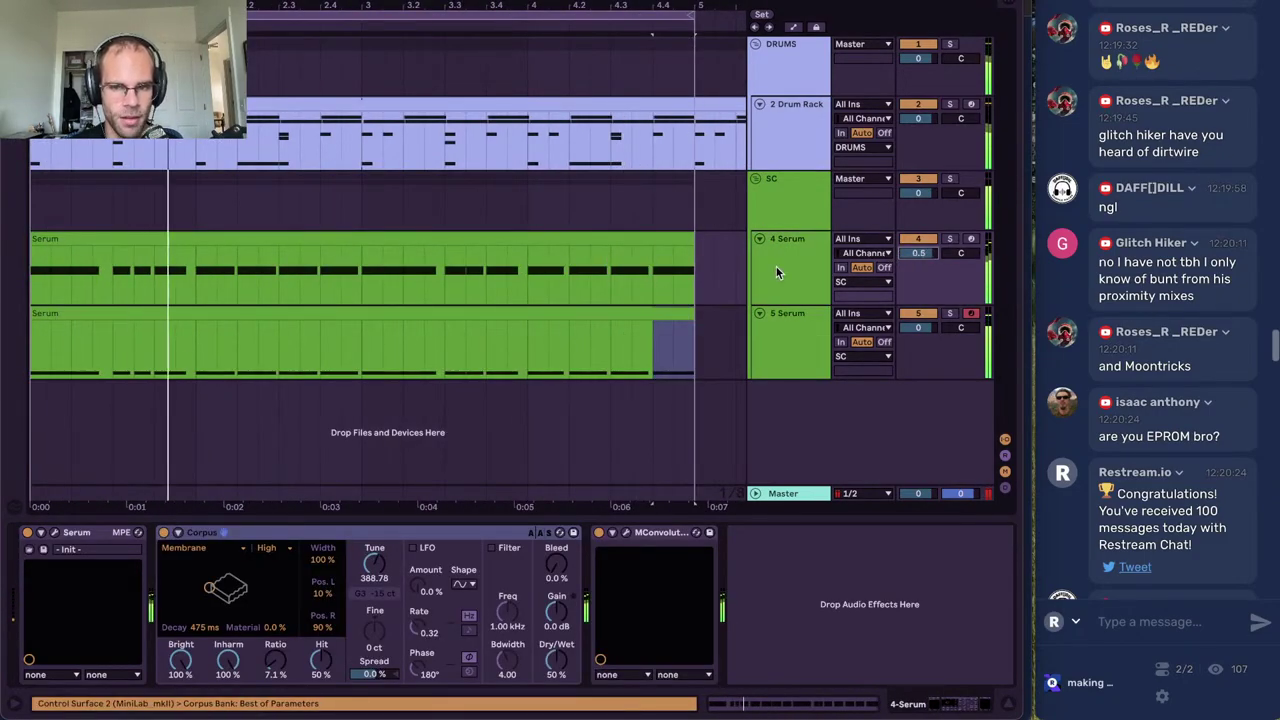
left_click(778, 271)
left_click_drag(374, 563, 374, 597)
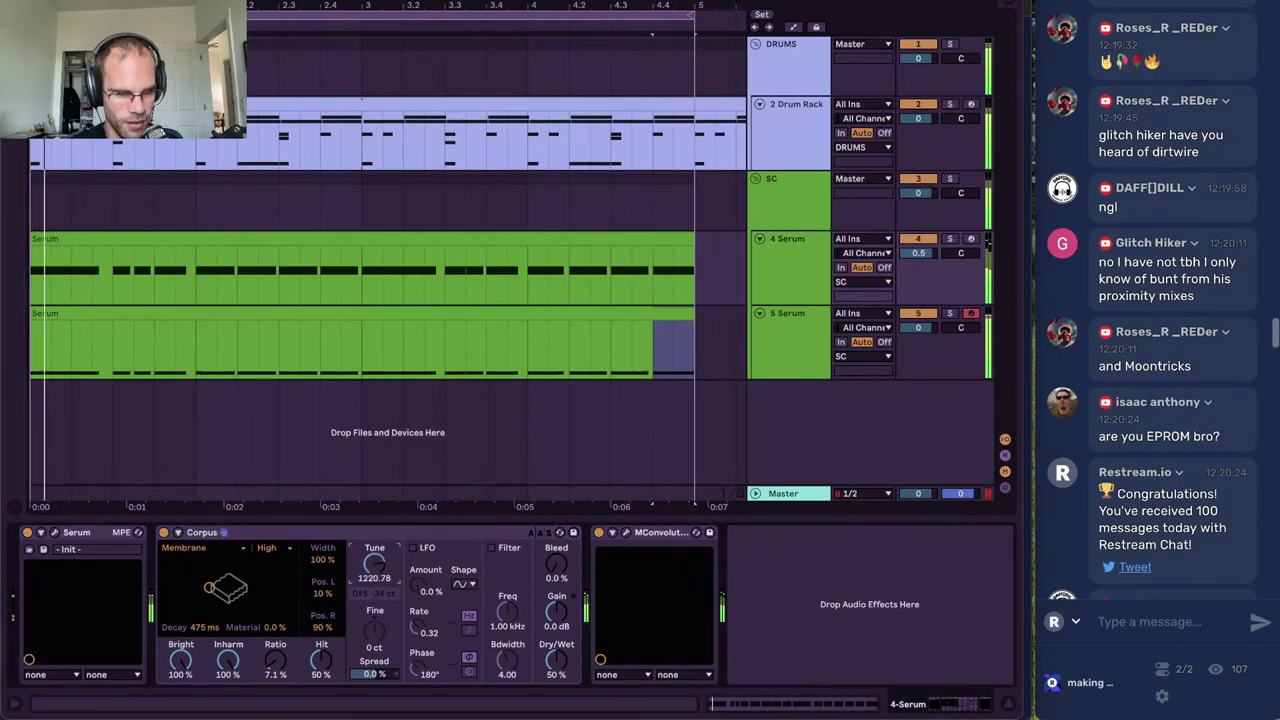
In the 4 Serum synth, readjust the cutoffs of the Reverb filter and the Combs effects filter, and close the synth
left_click(36, 538)
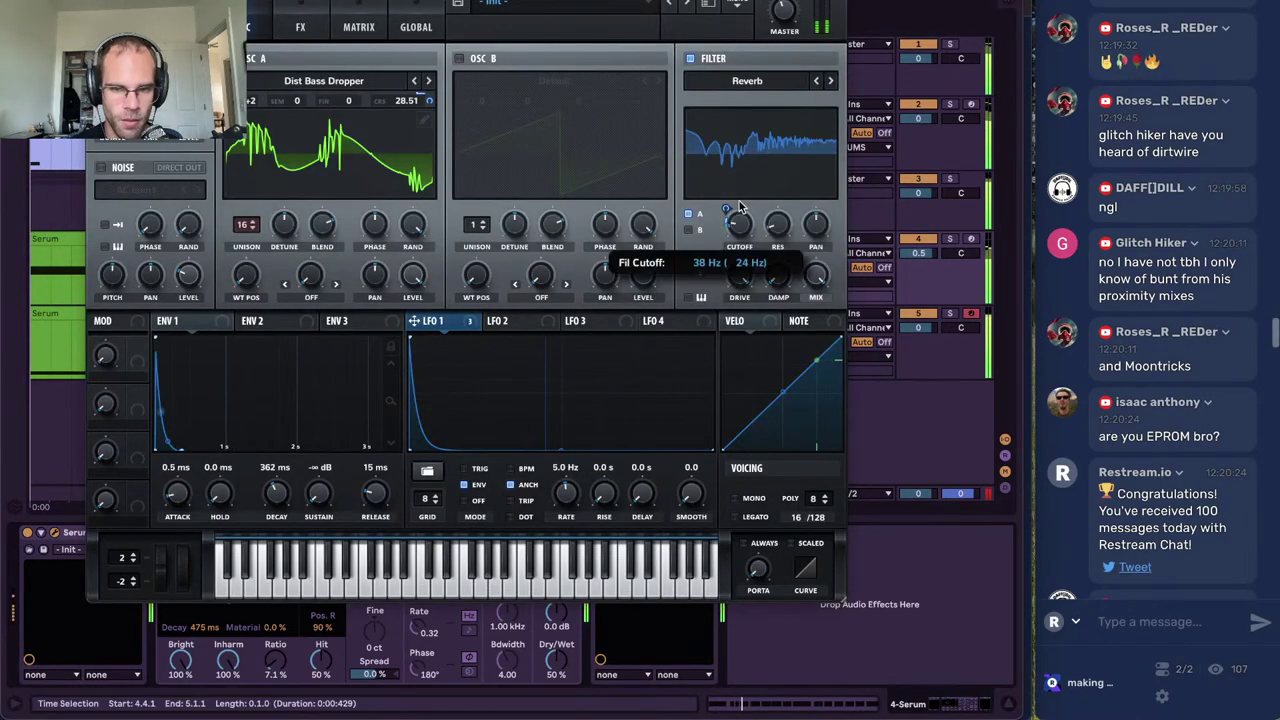
left_click_drag(738, 223, 740, 250)
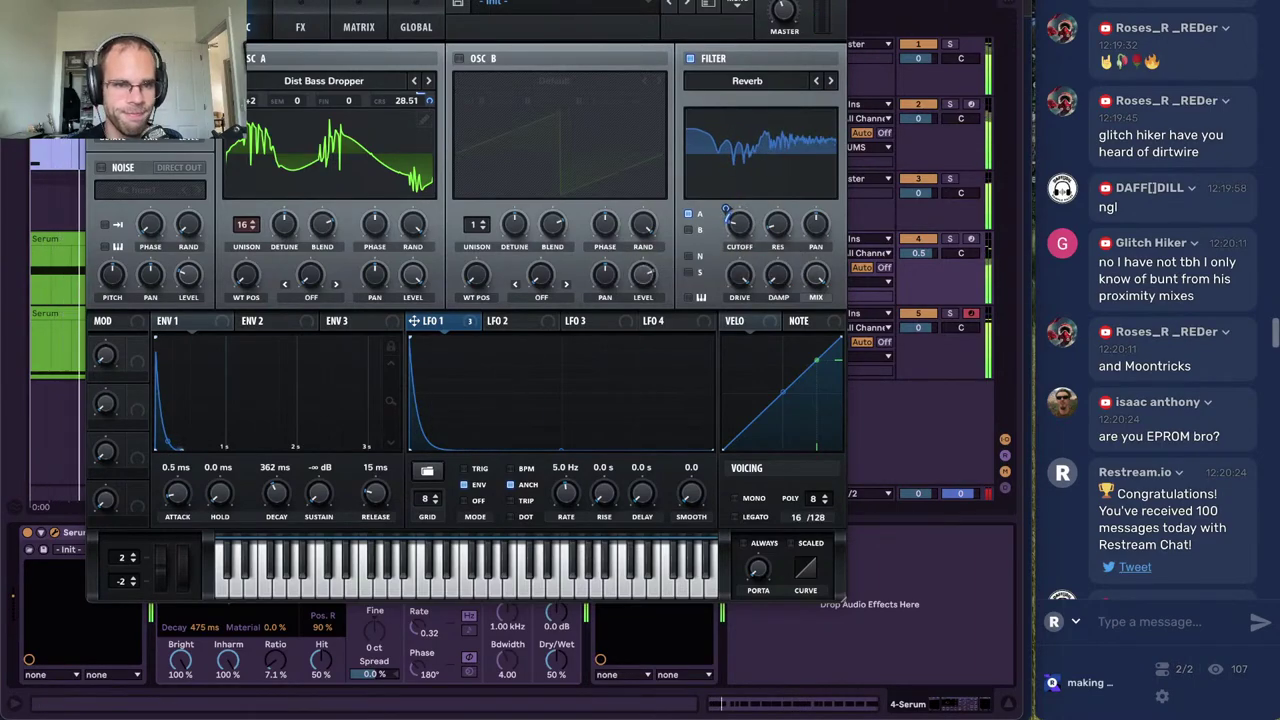
left_click(338, 28)
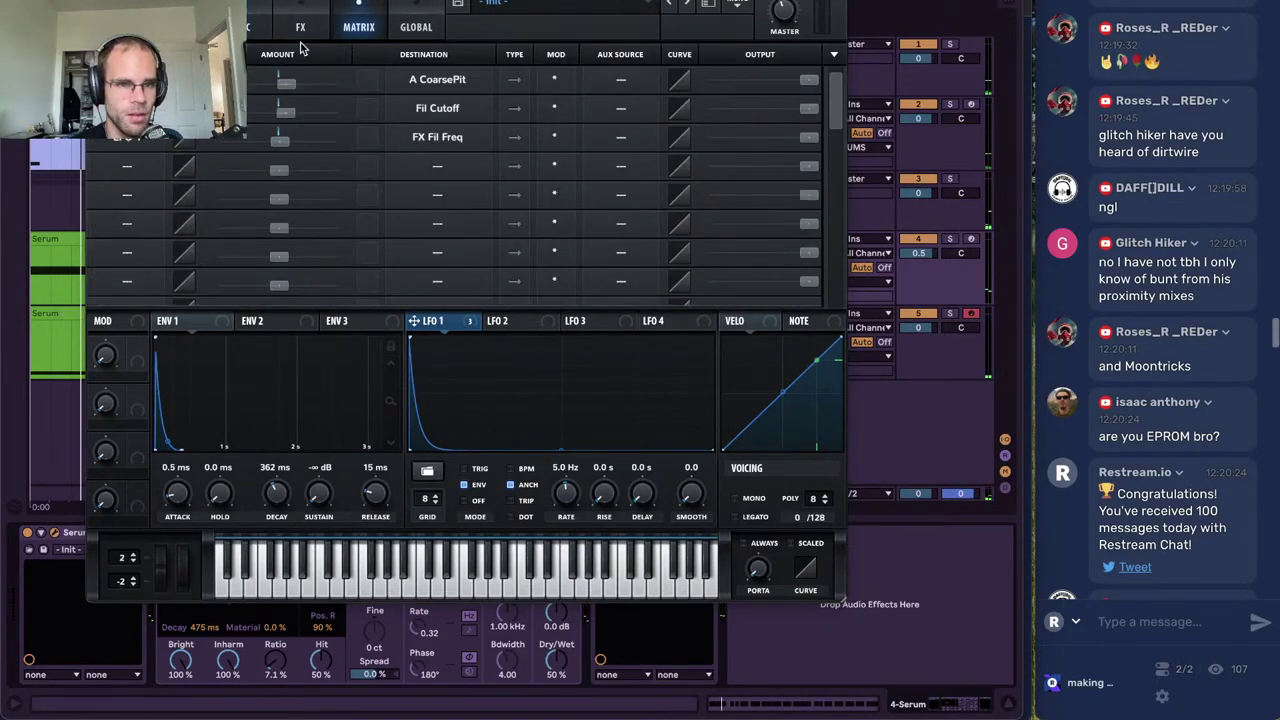
left_click(300, 28)
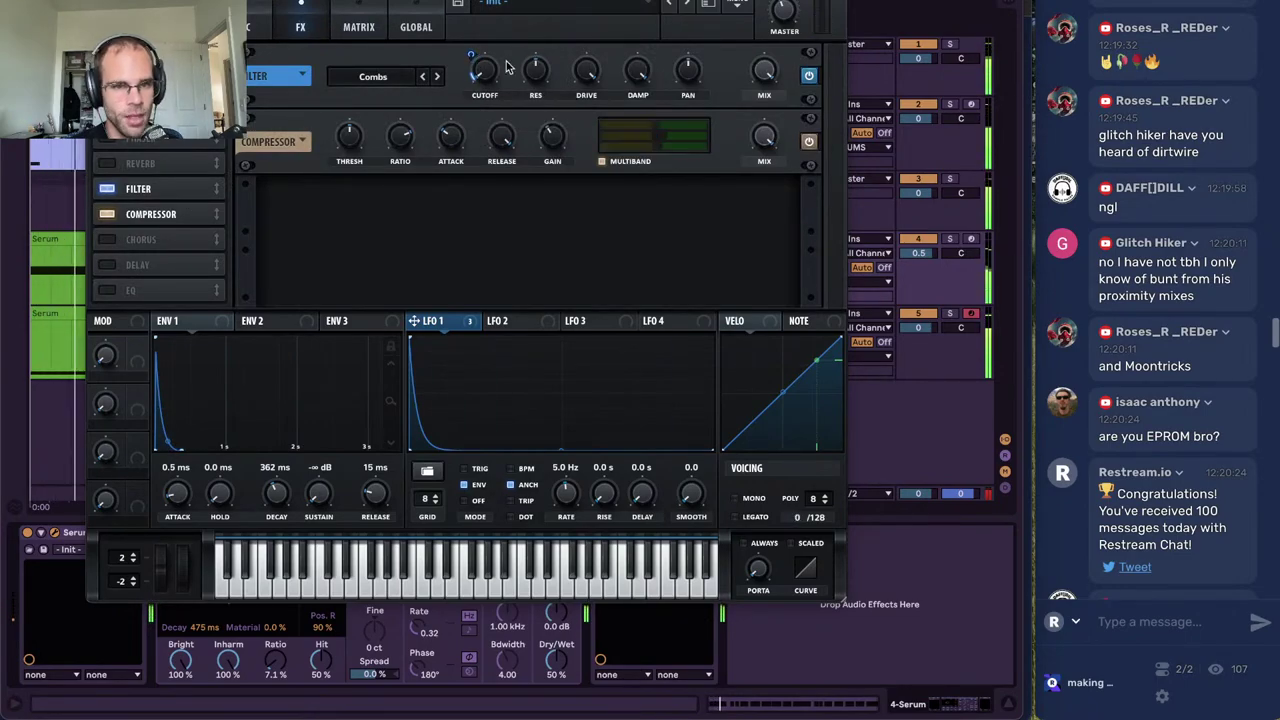
scroll(1218, 483, "down", 15)
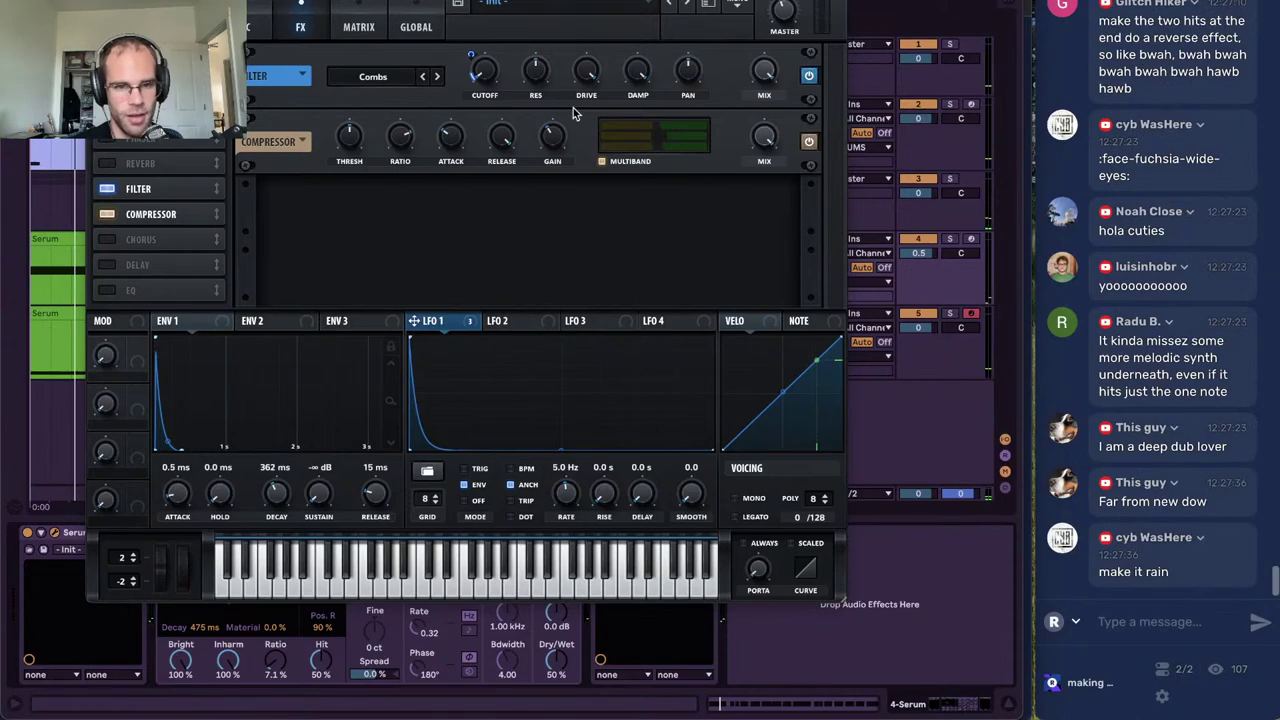
left_click_drag(500, 84, 491, 67)
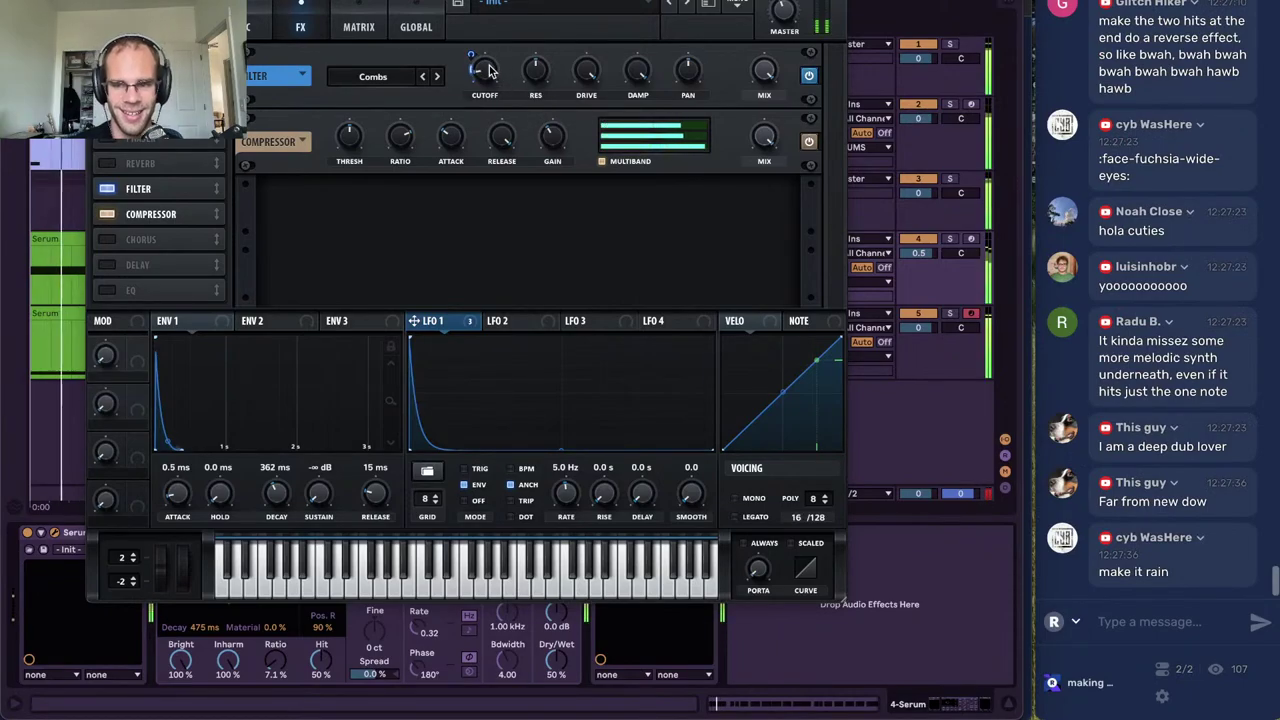
left_click(259, 30)
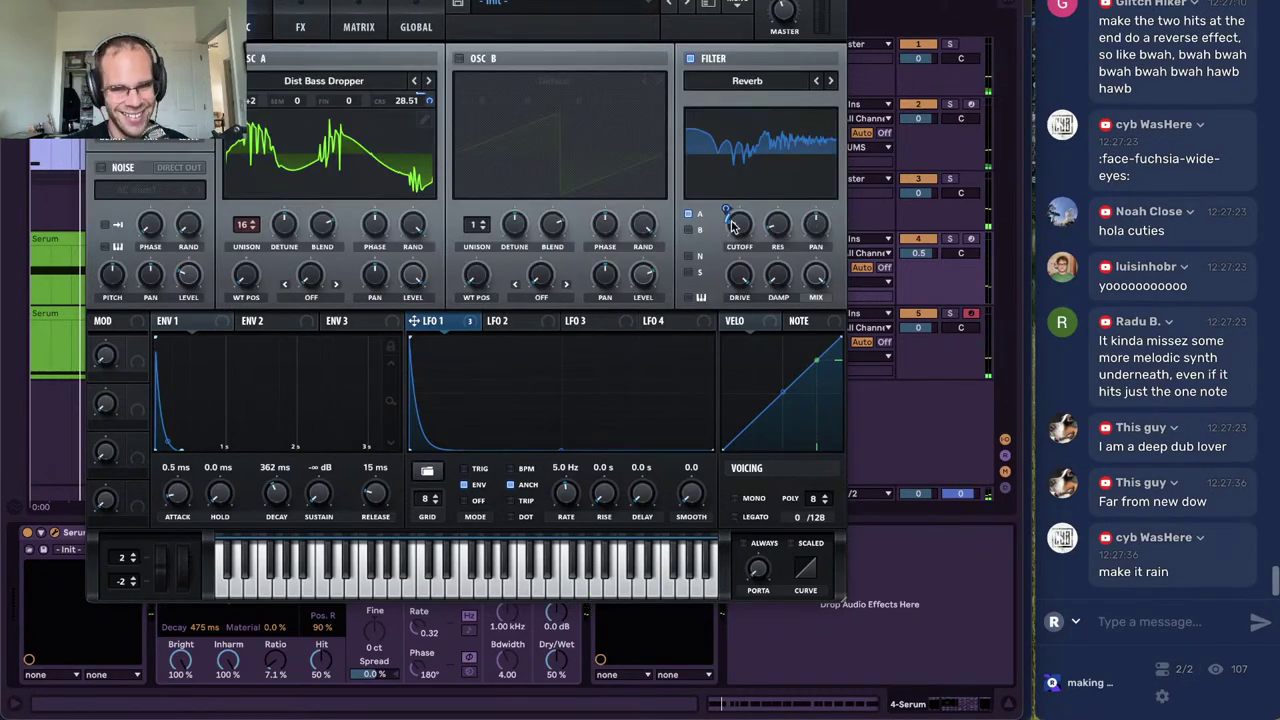
mouse_move(733, 226)
left_mouse_down()
mouse_move(747, 204)
mouse_move(738, 235)
left_mouse_up()
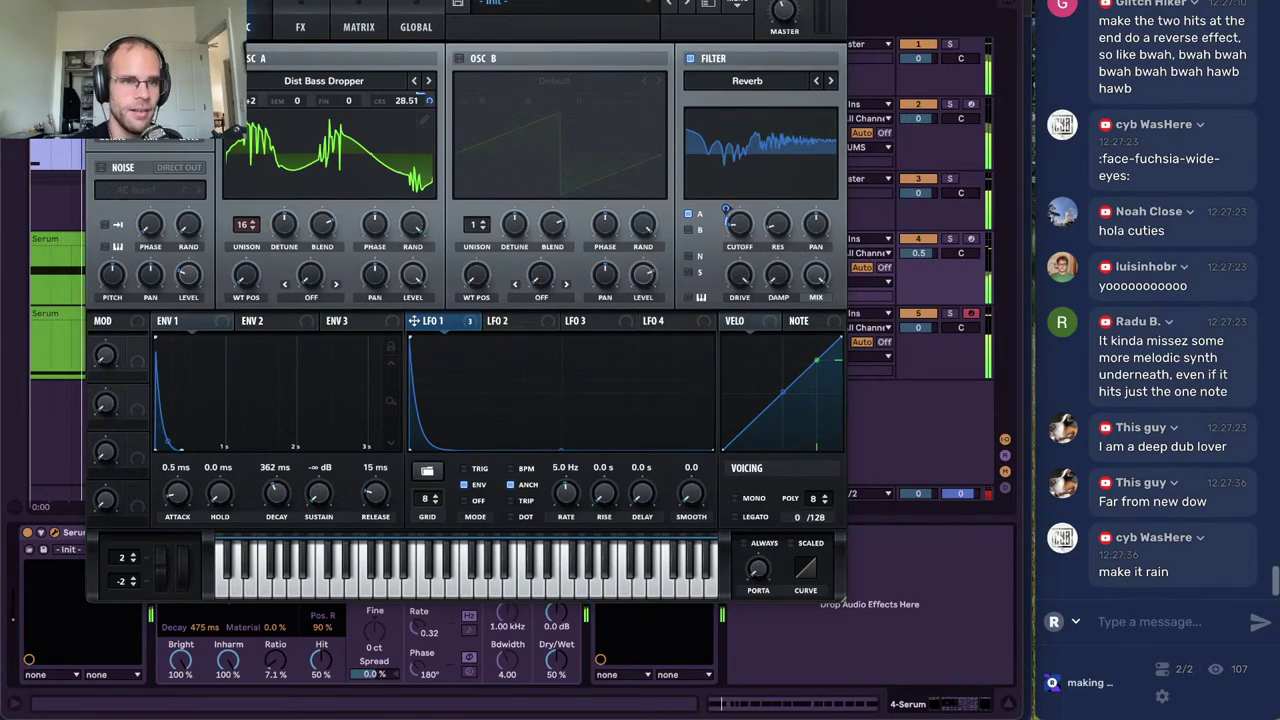
key("super+w")
Mute the 4 Serum track and raise the 5 Serum track volume to 4.3 dB
left_click(919, 239)
left_click(784, 322)
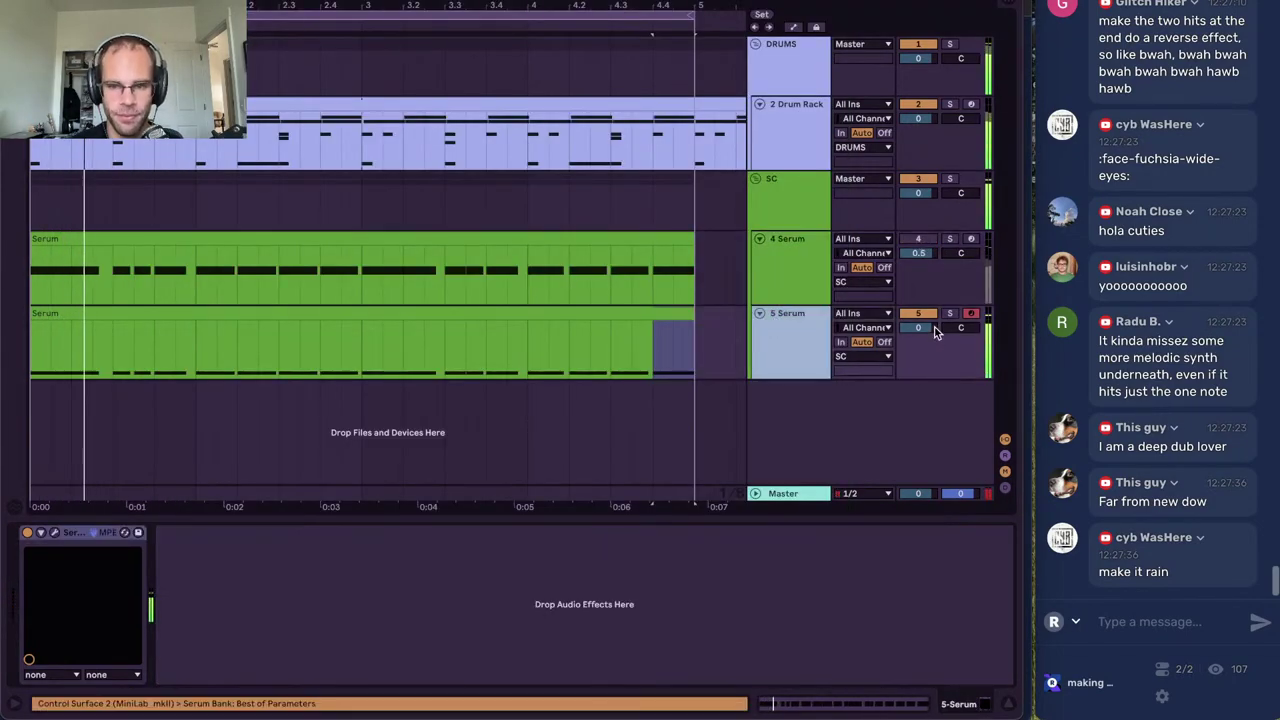
left_click(931, 329)
left_click(754, 335)
left_click_drag(919, 328, 919, 314)
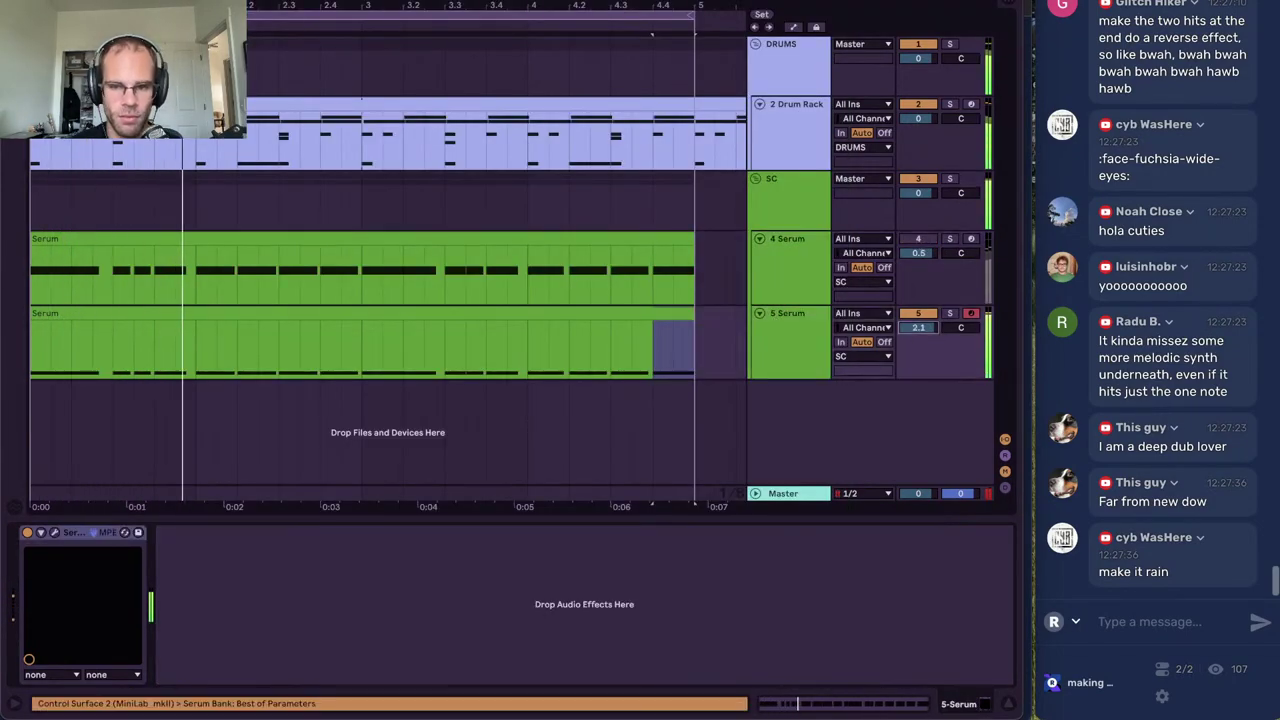
Open the 5 Serum clip and delete its notes between beat 1.3 and bar 2
double_click(100, 331)
left_click(962, 708)
left_click(755, 309)
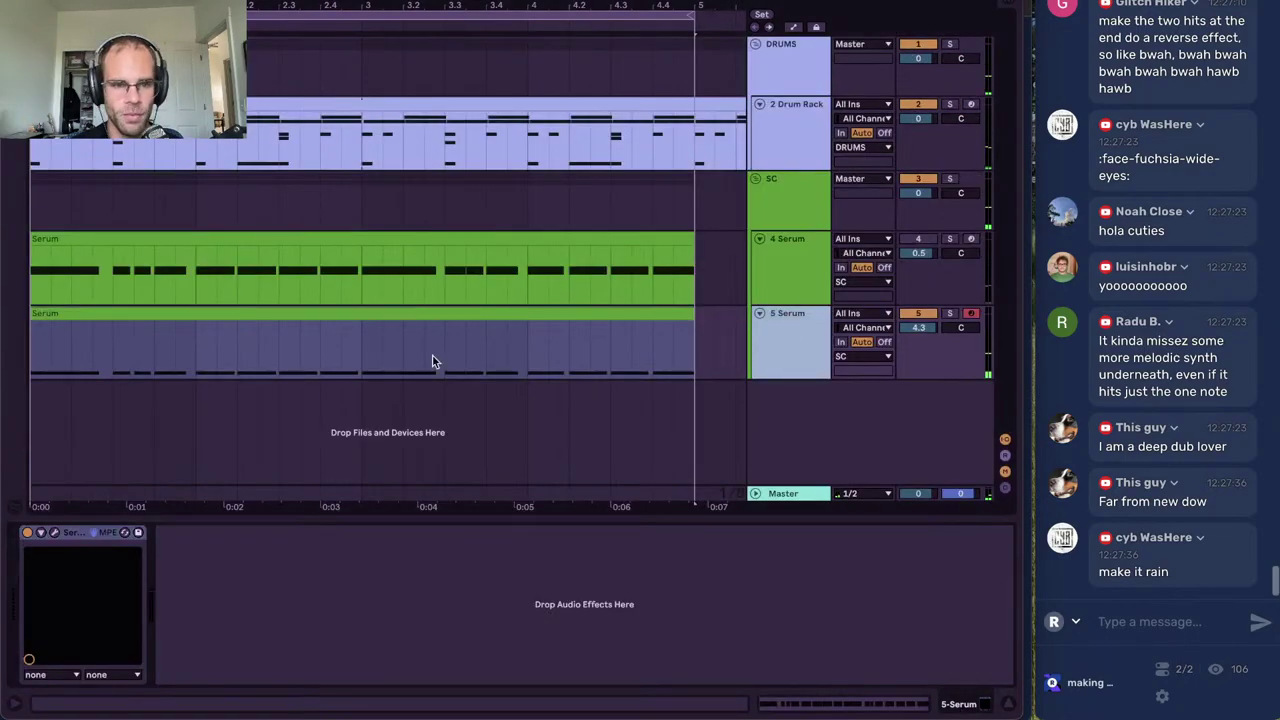
key("super+d")
double_click(109, 313)
left_click_drag(507, 511, 526, 590)
key("Delete")
key("Delete")
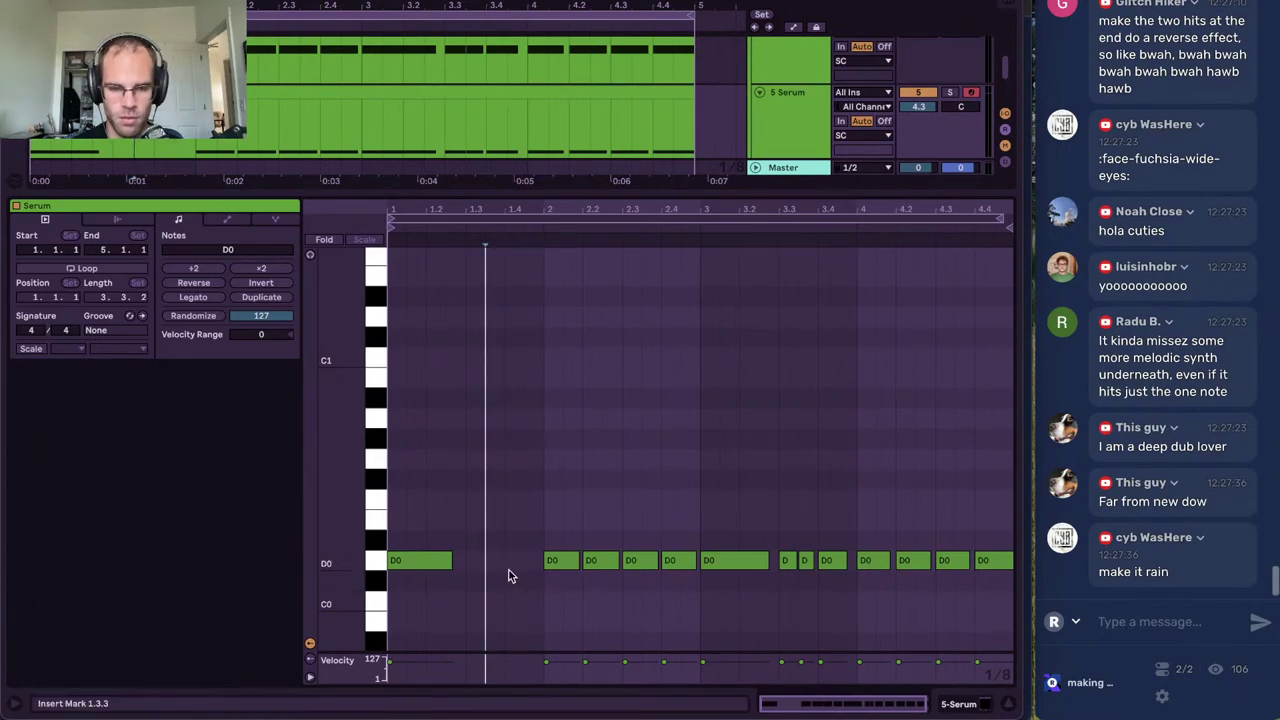
Trim the start of the track 6 Serum clip to beat 1.3 and audition it with track 5
key("space")
left_click(986, 708)
left_click(64, 382)
key("space")
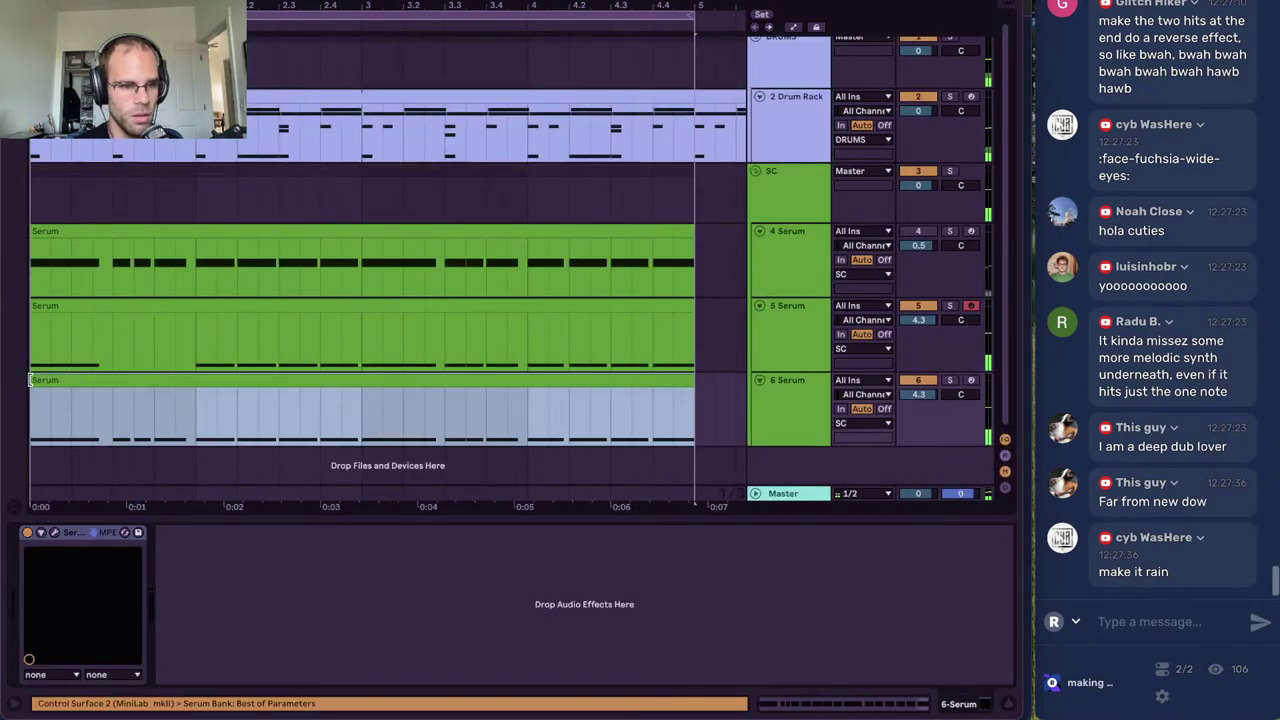
left_click_drag(32, 380, 114, 380)
left_click(54, 307)
key("space")
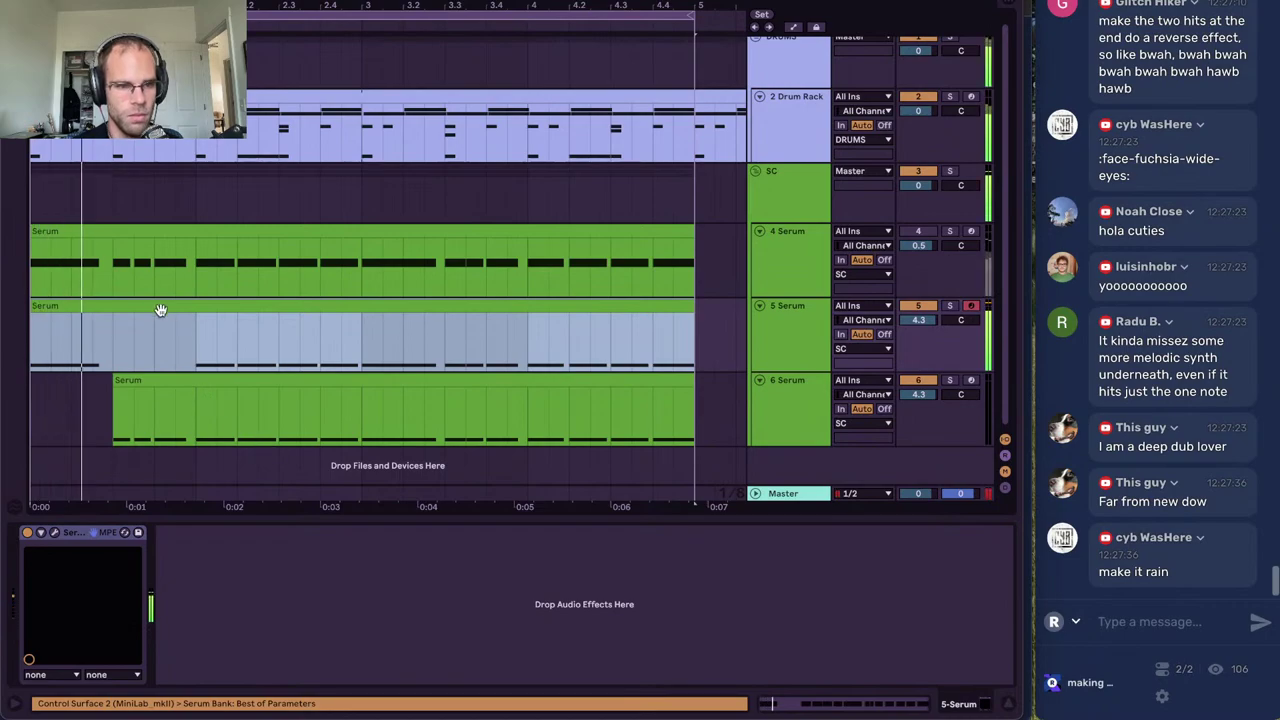
Lengthen the first D0 note in the track 5 Serum clip to slightly past beat 1.3
double_click(160, 308)
key("space")
left_click(536, 586)
left_click_drag(451, 561, 472, 561)
left_click(957, 705)
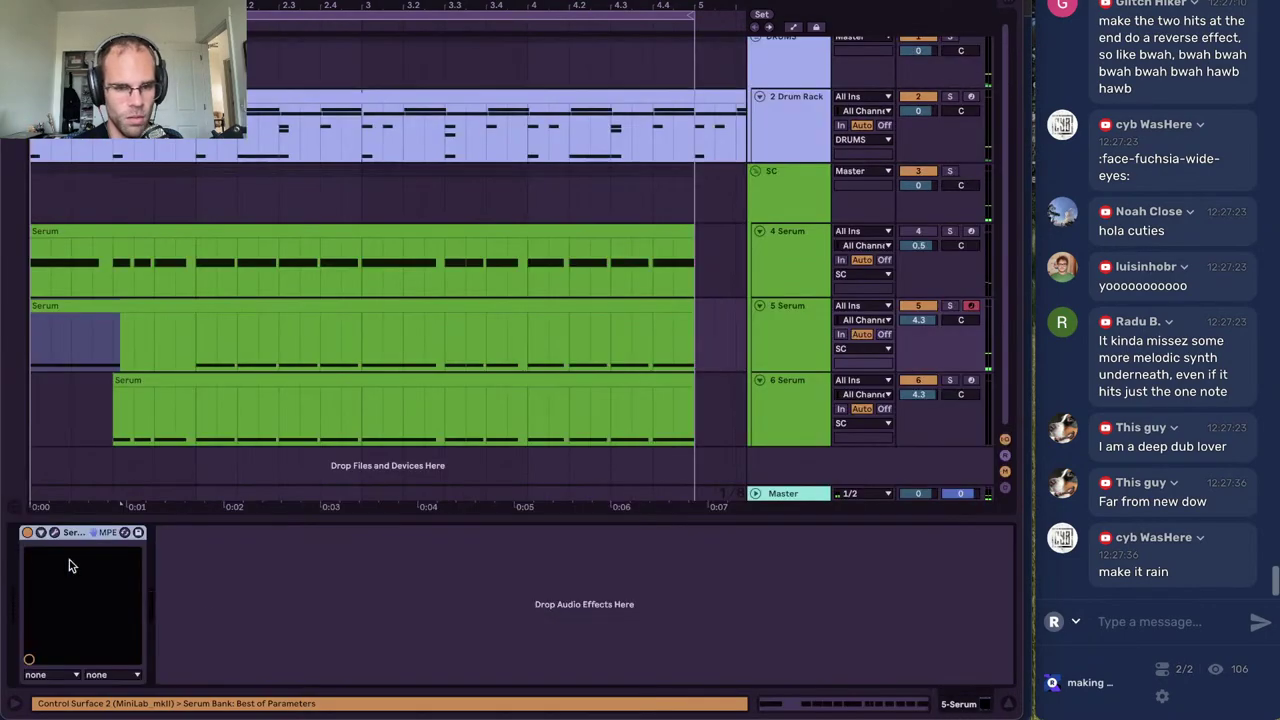
Reset Env 1 sustain to 0.0 dB in track 5's Serum and audition the sustained sound
left_click(53, 534)
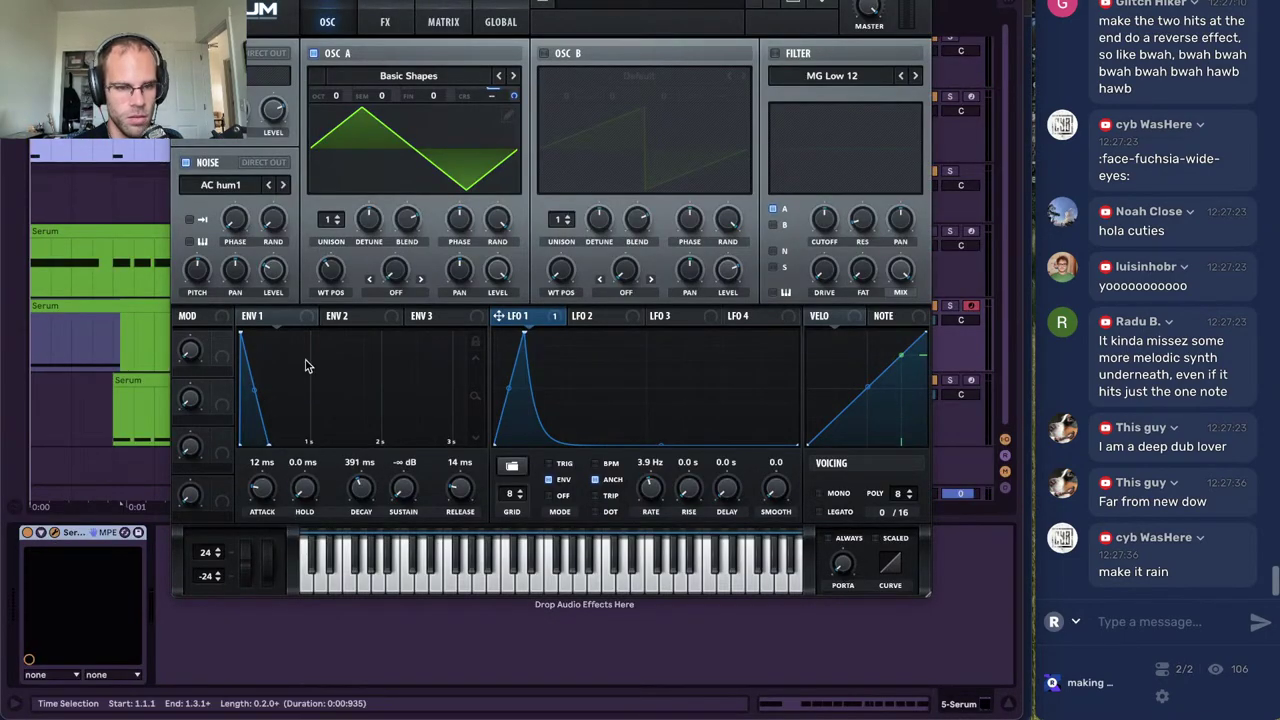
double_click(405, 482)
key("space")
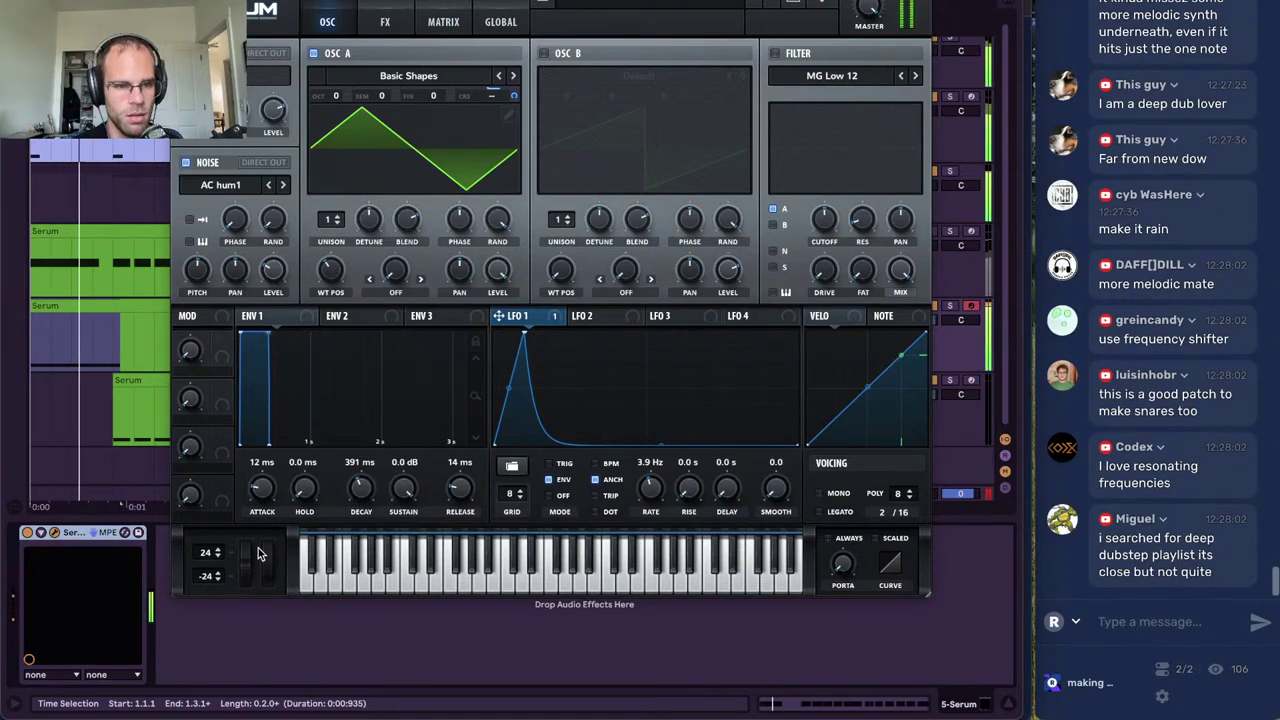
left_click(182, 3)
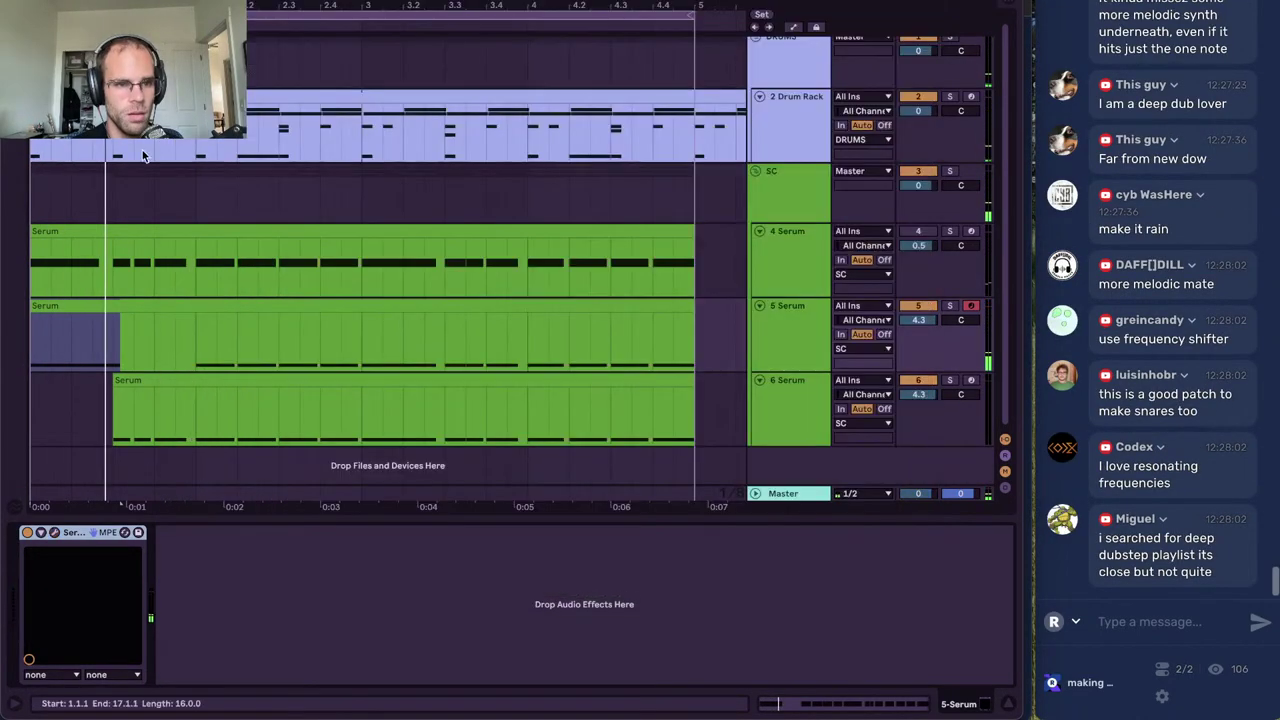
Split out the section of the track 5 clip from 1.3.1 to 2.1.1 and delete it
left_click_drag(110, 348, 177, 348)
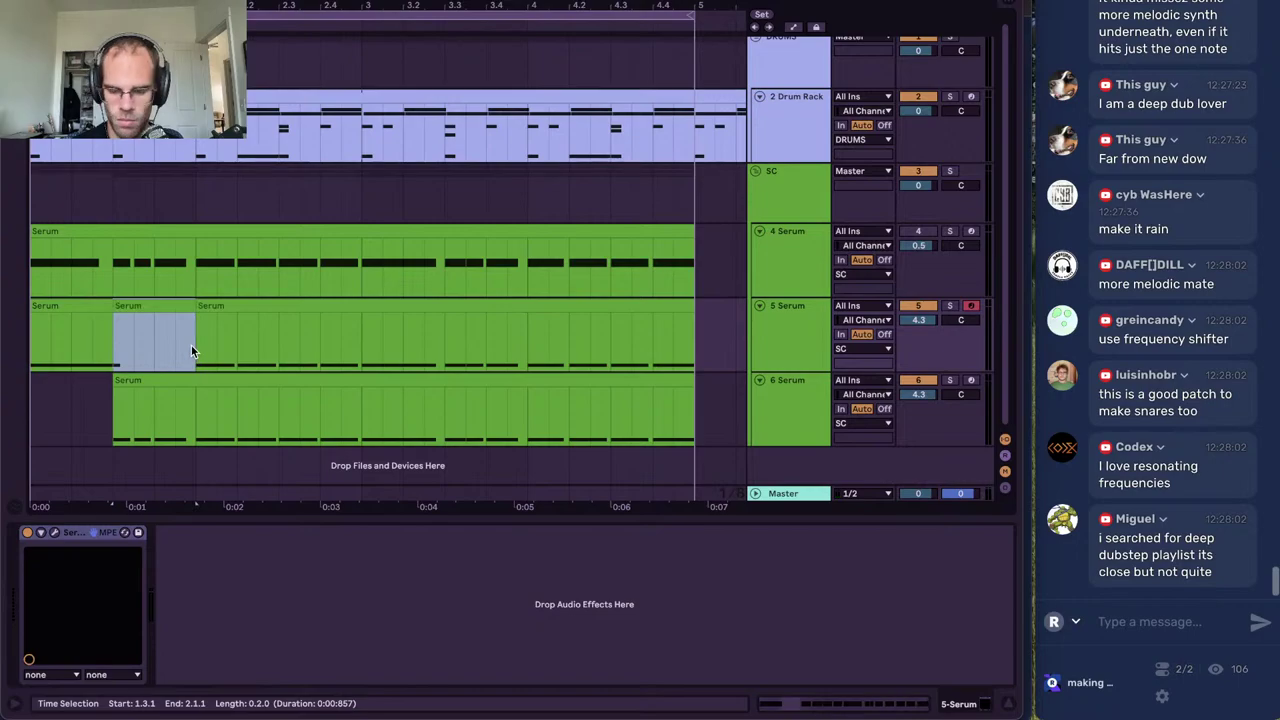
key("ctrl+e")
key("Delete")
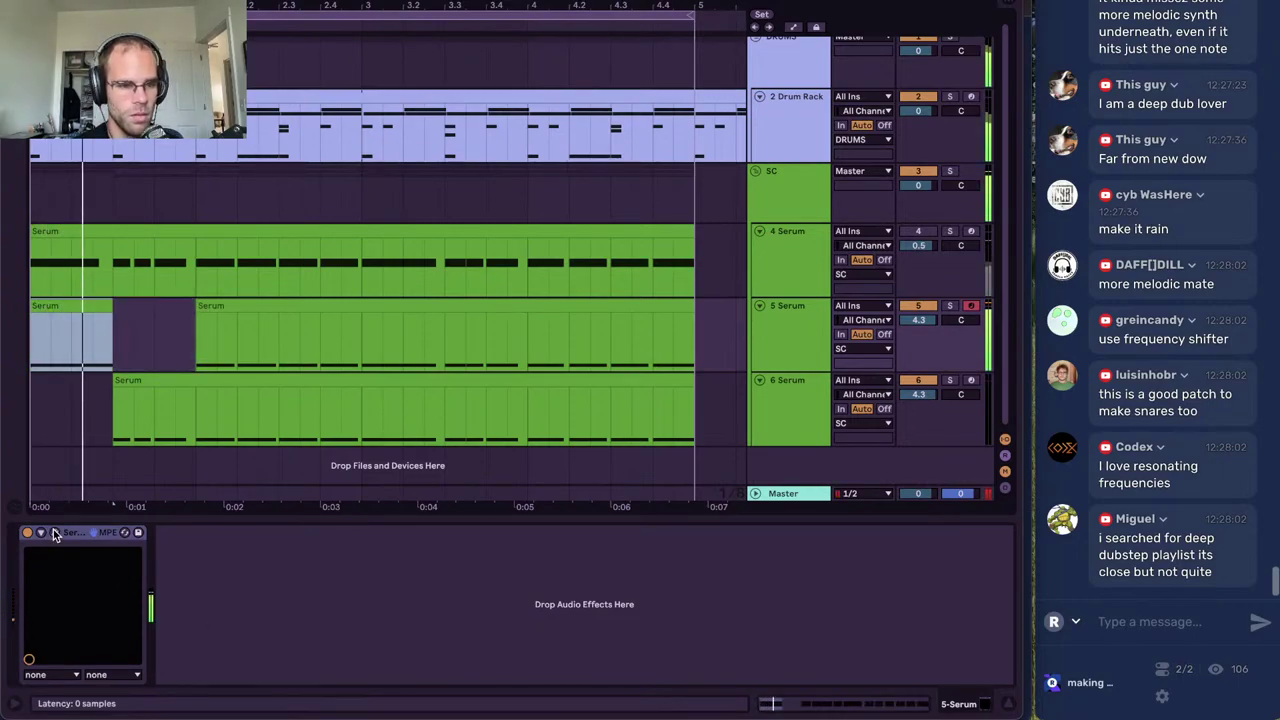
Move Serum's Pitch Bend wheel on track 5 and show the Pitch Bend automation lane in the arrangement
left_click(54, 532)
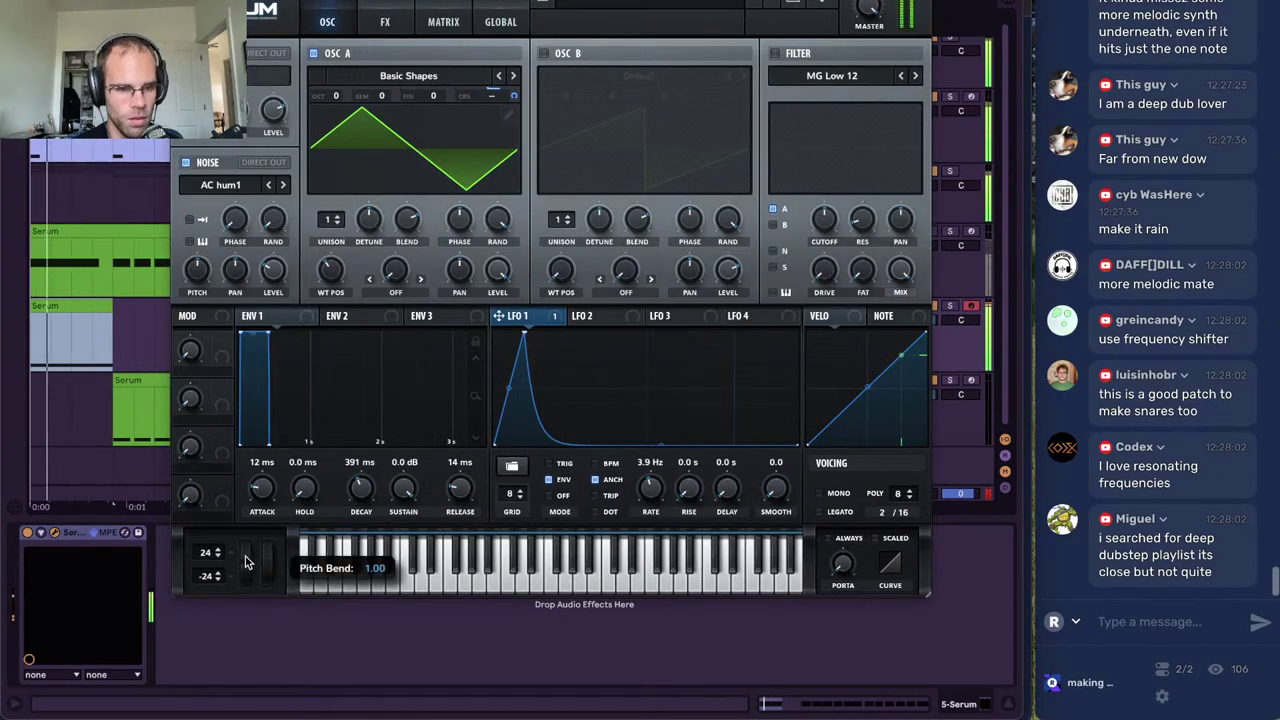
key("ctrl+alt+p")
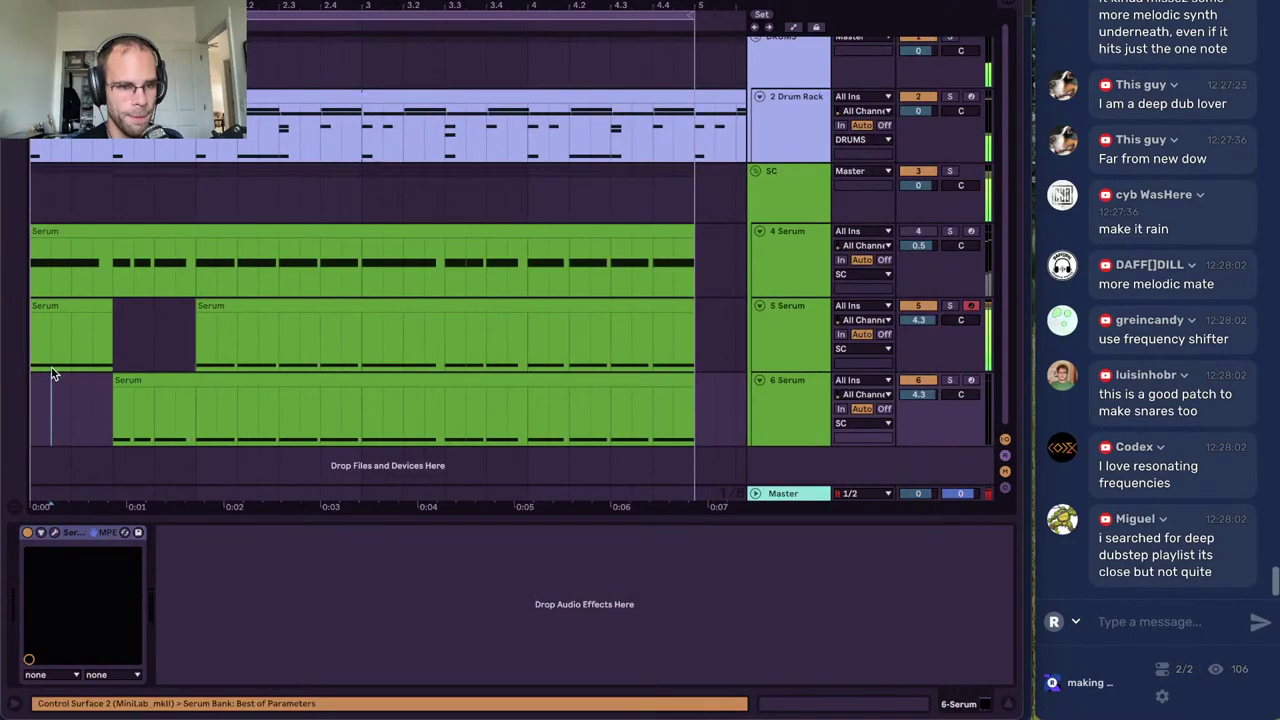
left_click(59, 349)
key("a")
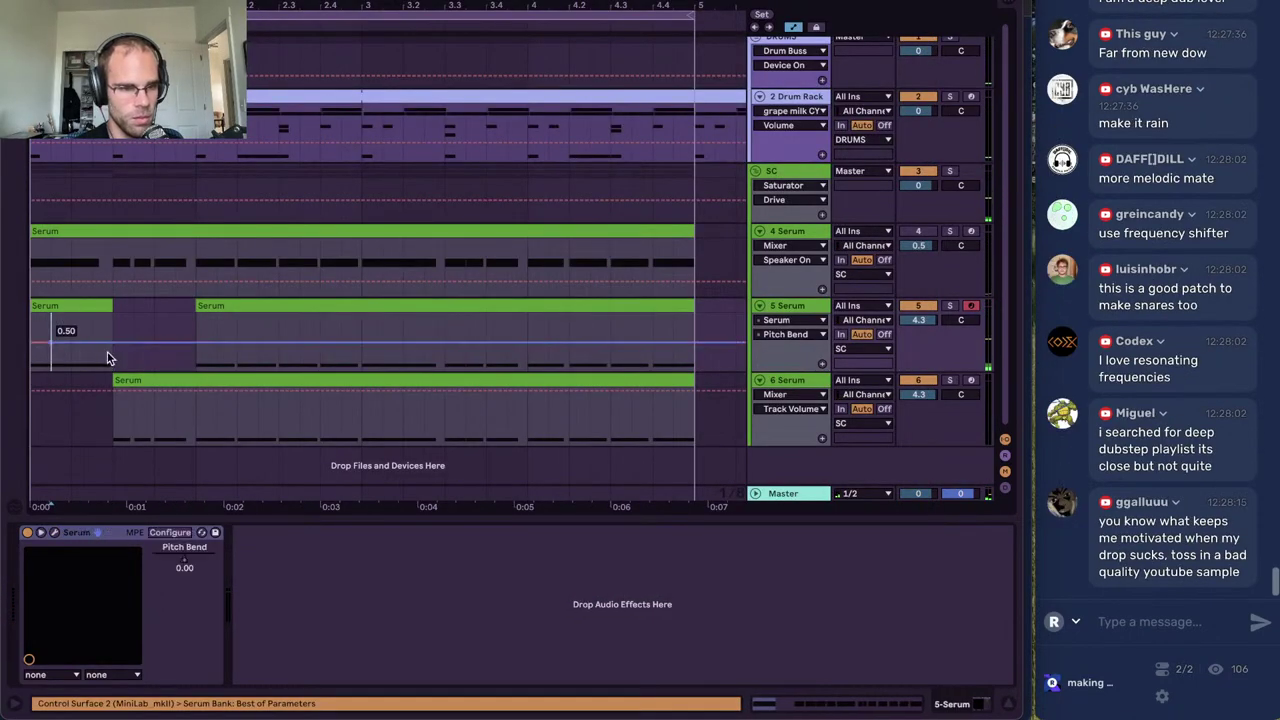
Add Pitch Bend breakpoints on track 5 and draw a slight downward bend from 1.1.3 to 1.3
left_click(112, 347)
left_click_drag(113, 348, 105, 345)
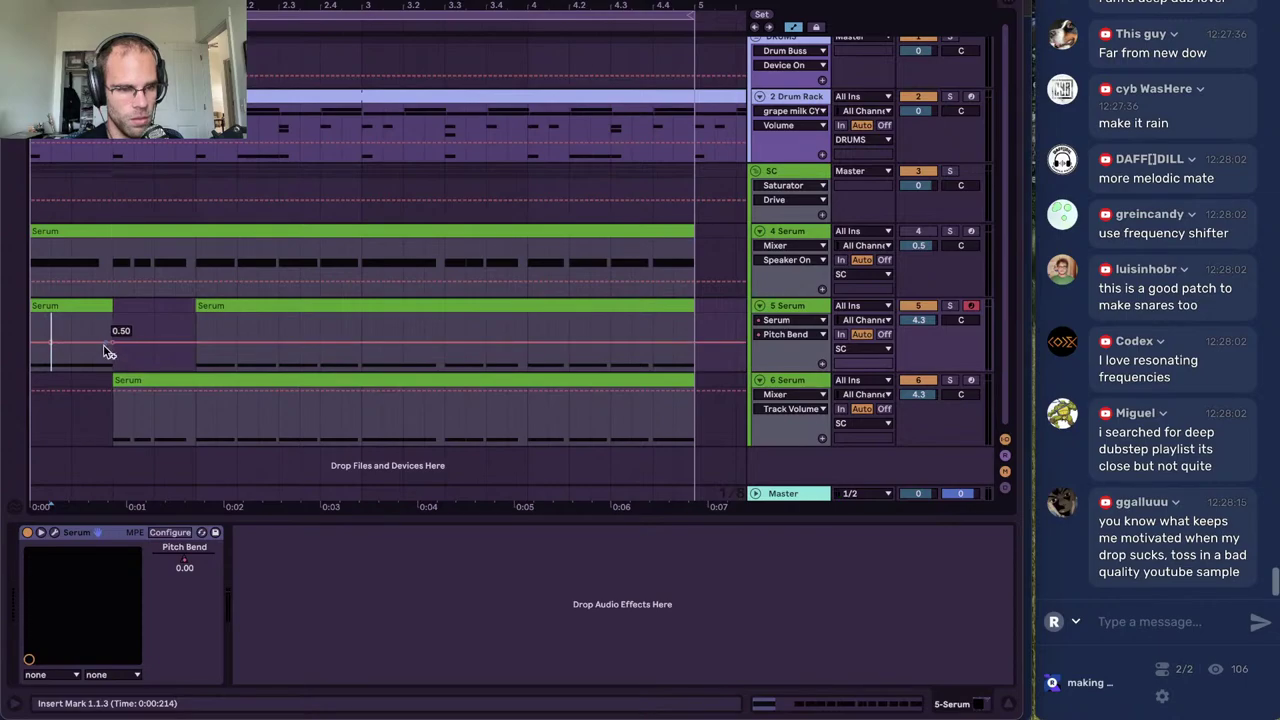
key("space")
left_click(86, 311)
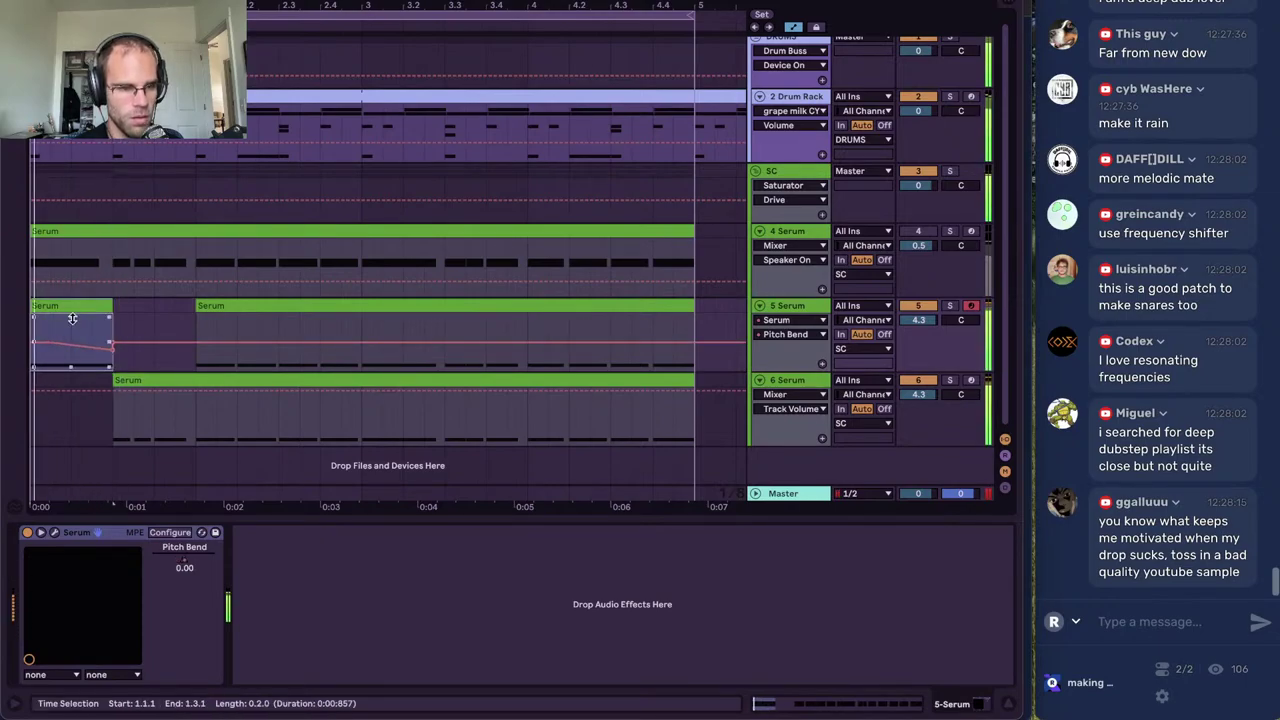
Move LFO 1's peak later in track 6's Serum and adjust oscillator A's coarse pitch modulation amount
left_click(127, 379)
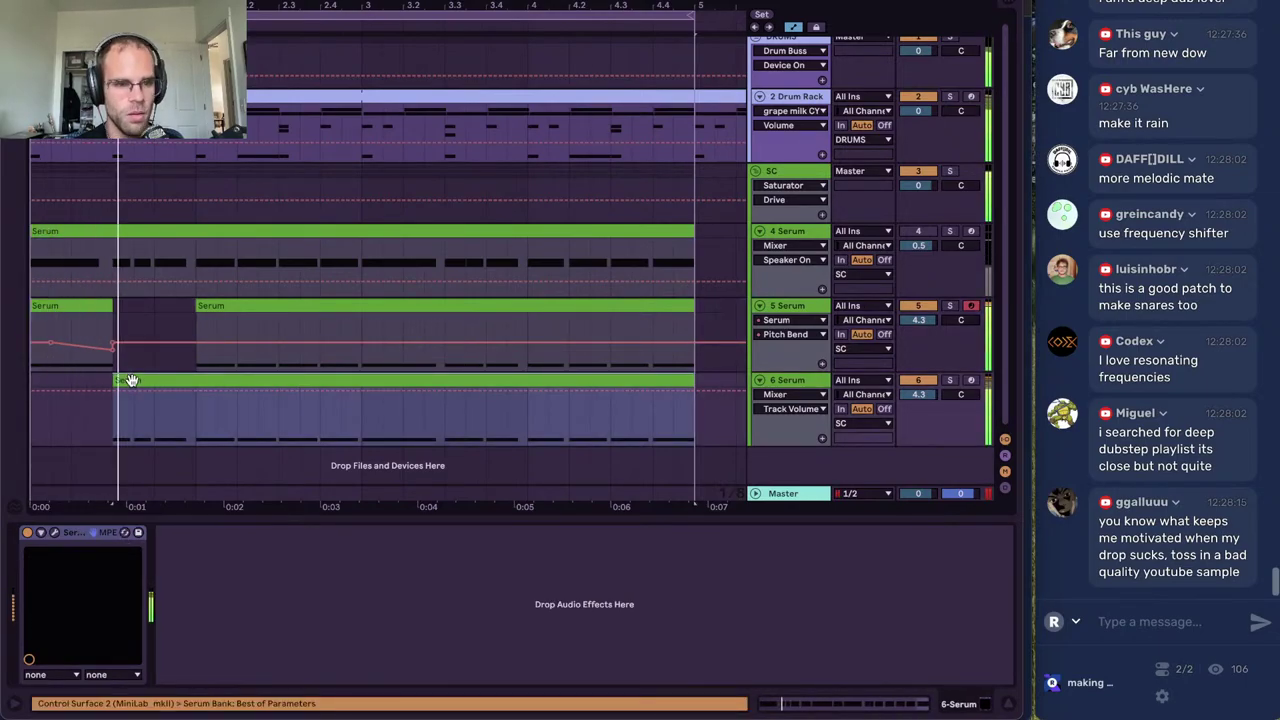
key("a")
left_click(828, 405)
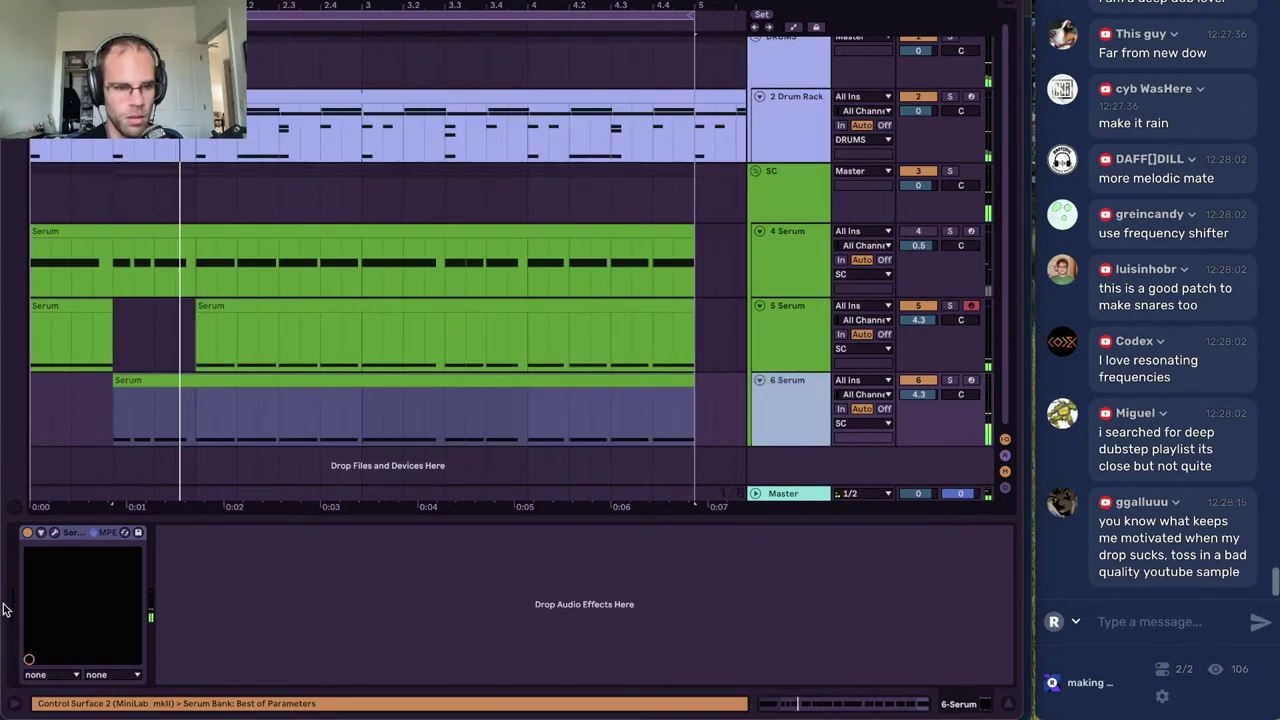
left_click(423, 386)
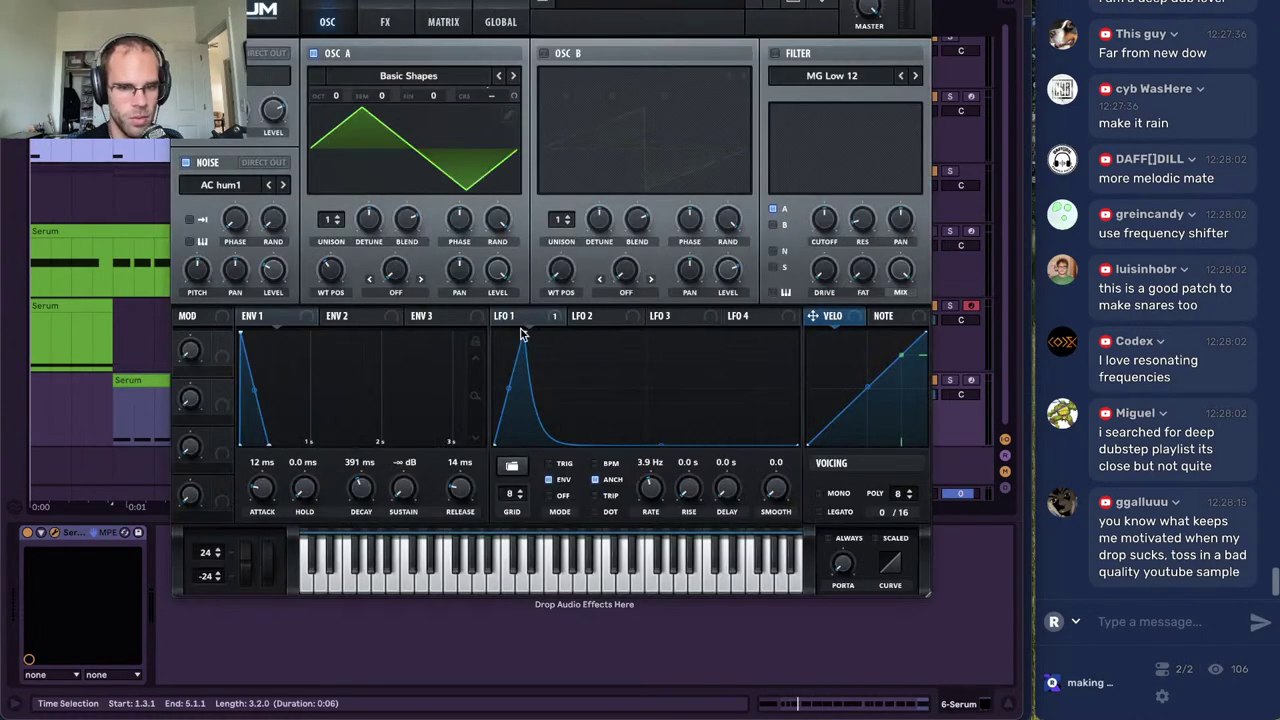
left_click_drag(520, 334, 592, 336)
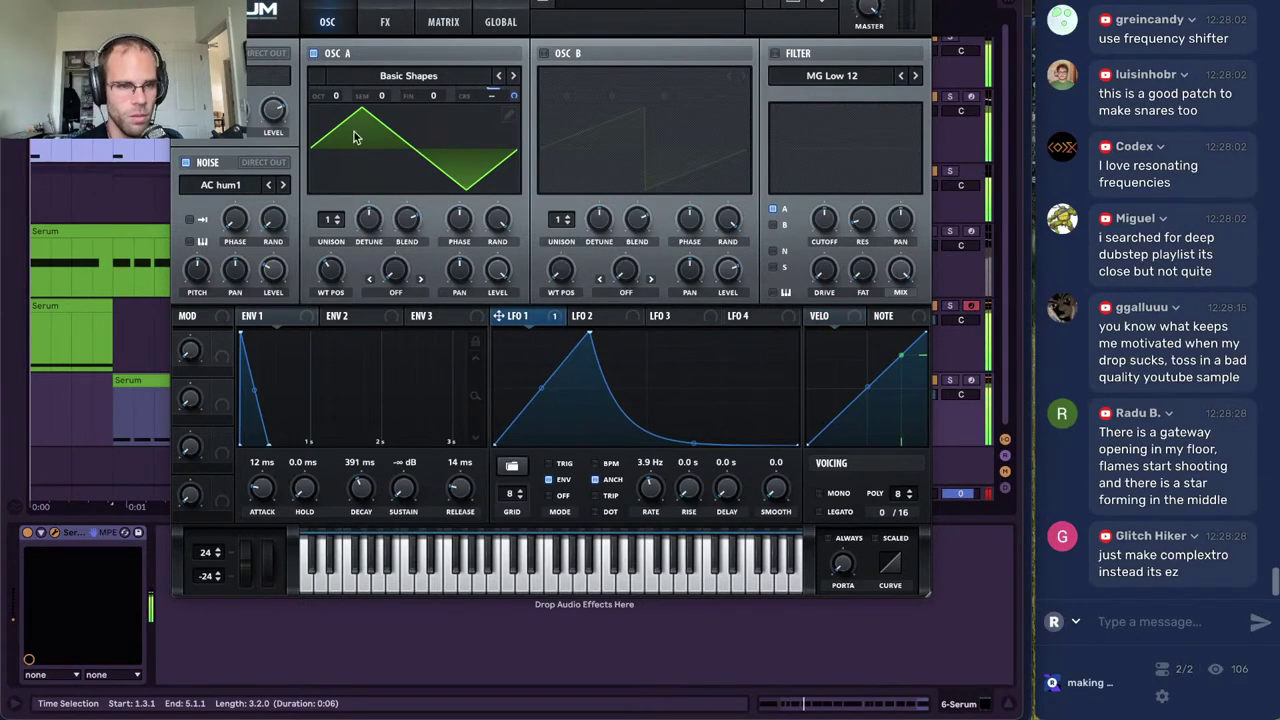
left_click_drag(510, 93, 510, 104)
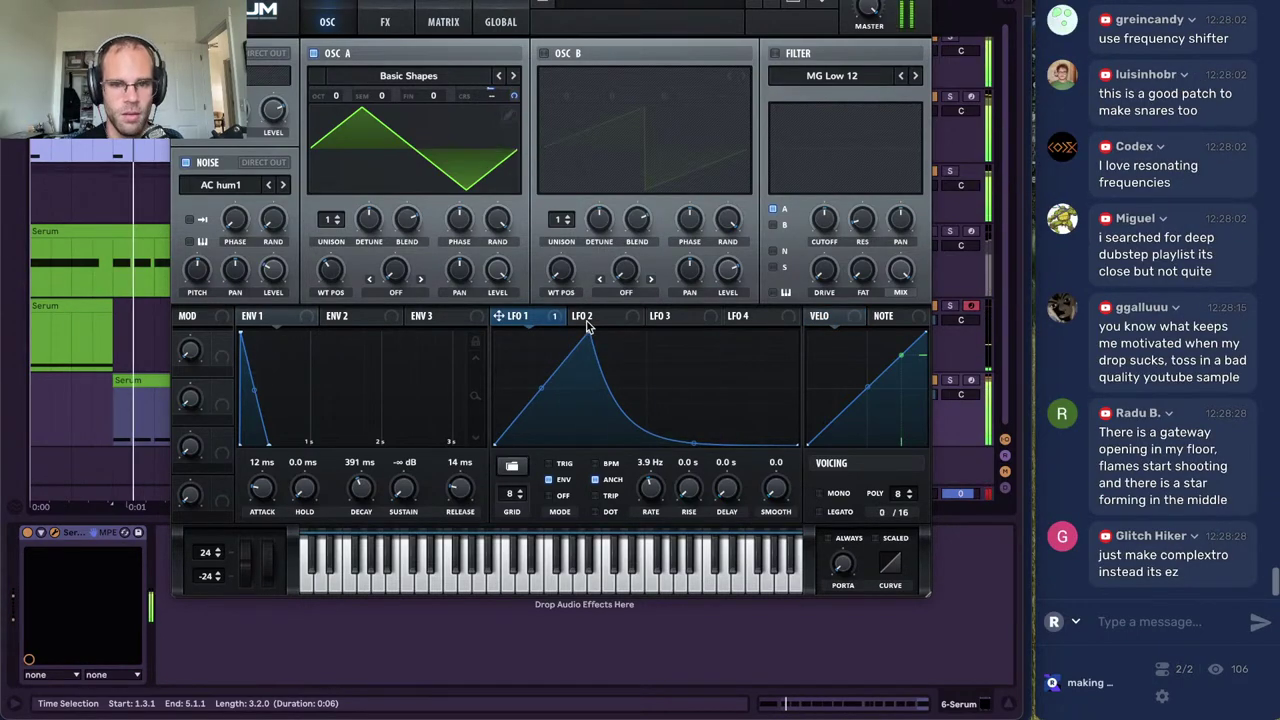
Set LFO 1's rate to 1.6 Hz and place its peak slightly before the first quarter of the shape
left_click_drag(590, 338, 652, 336)
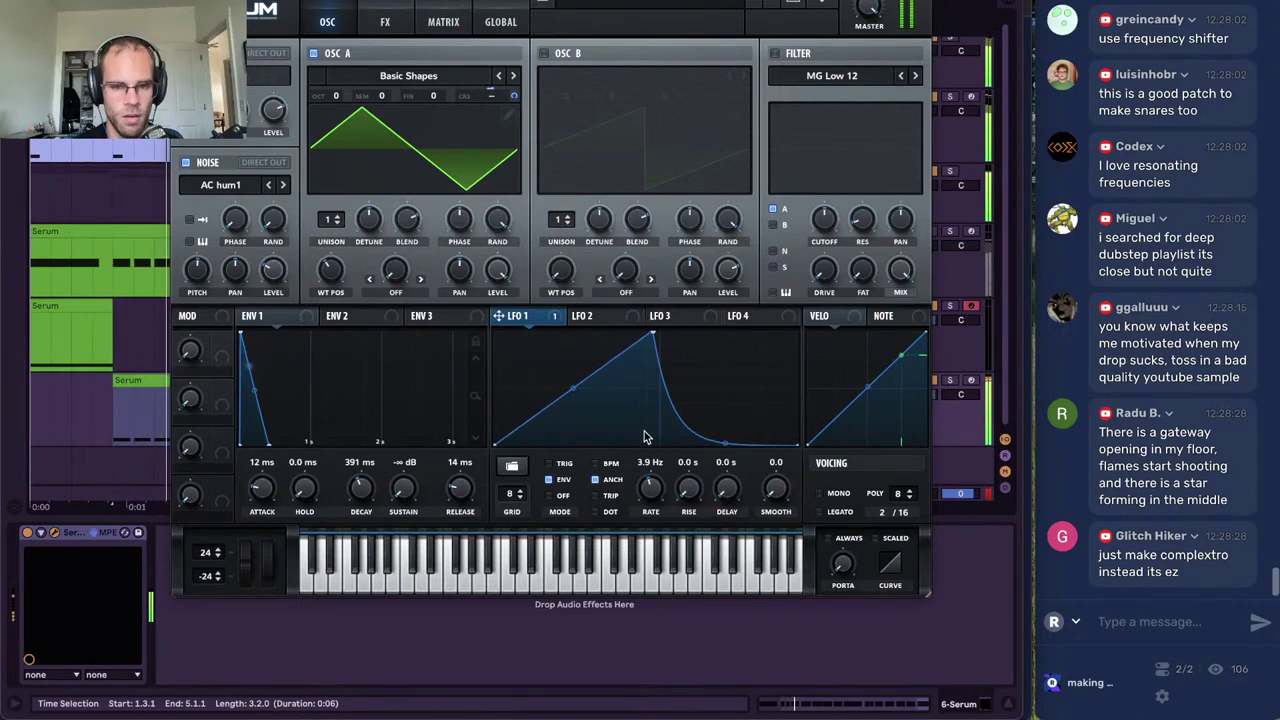
left_click_drag(649, 488, 650, 510)
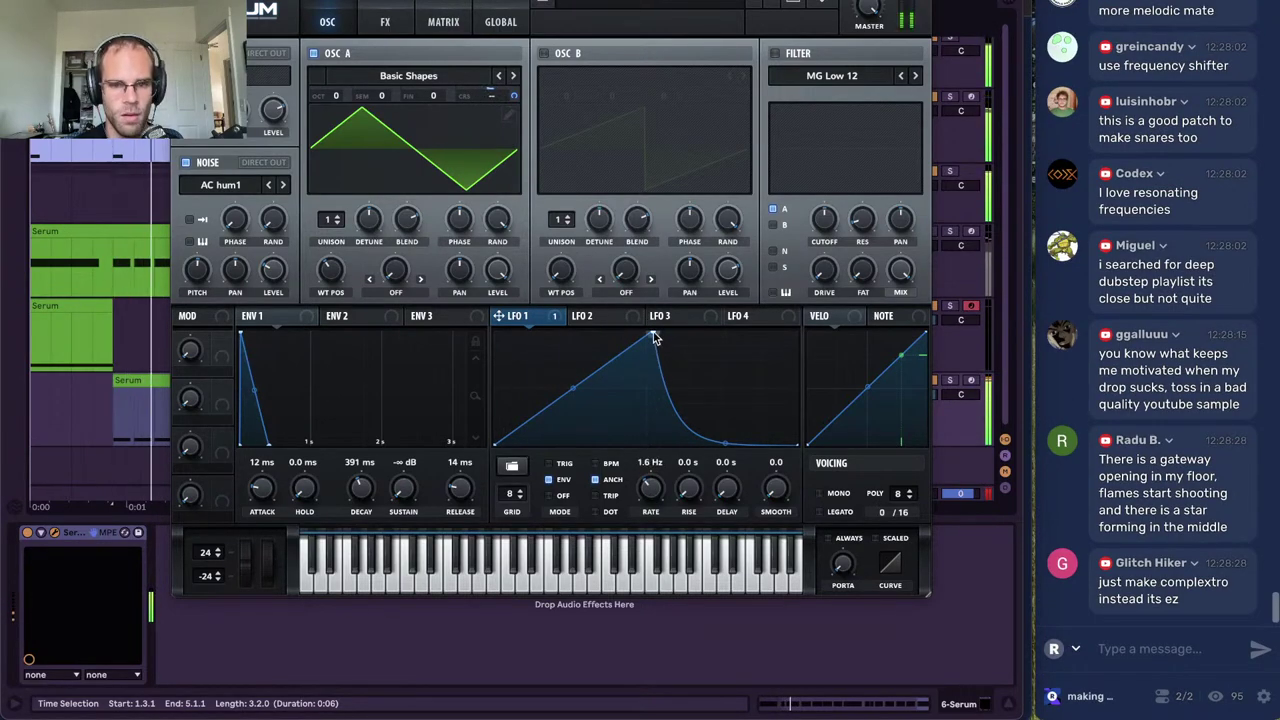
left_click_drag(655, 338, 563, 331)
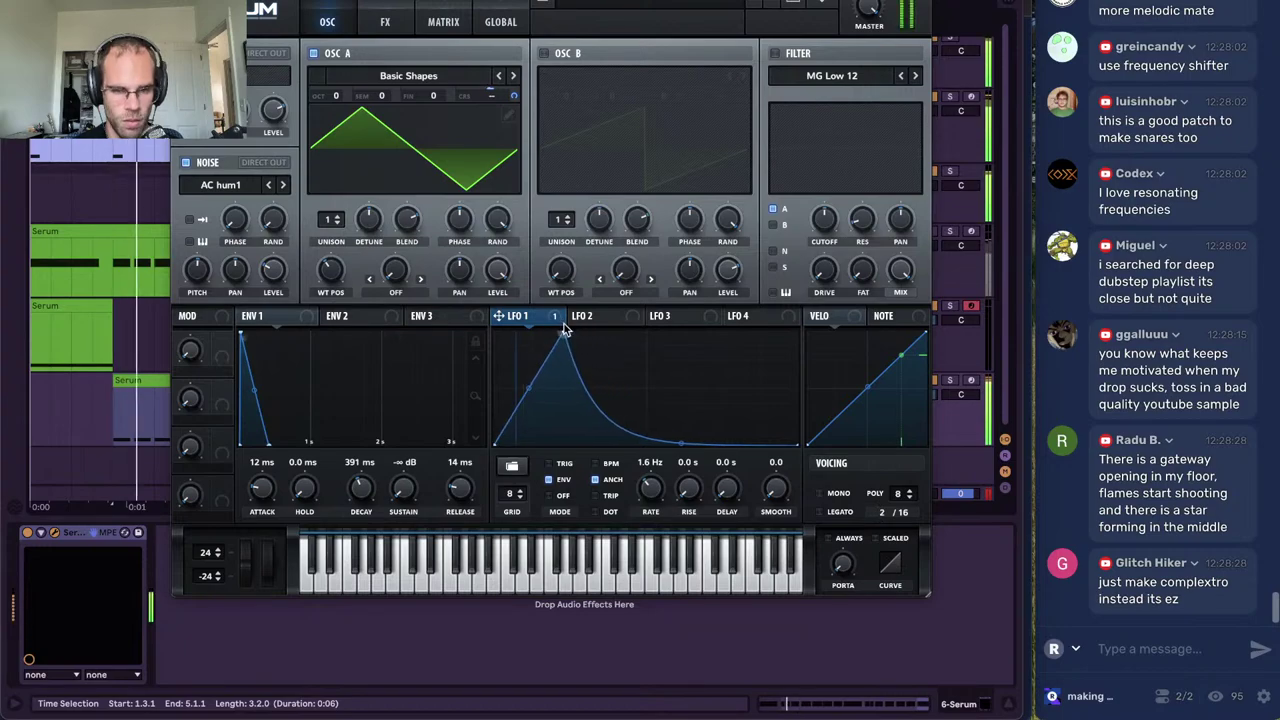
key("super+w")
Remove the extra early D0 note in the track 6 clip and make the opening notes one beat long, back to back
double_click(171, 381)
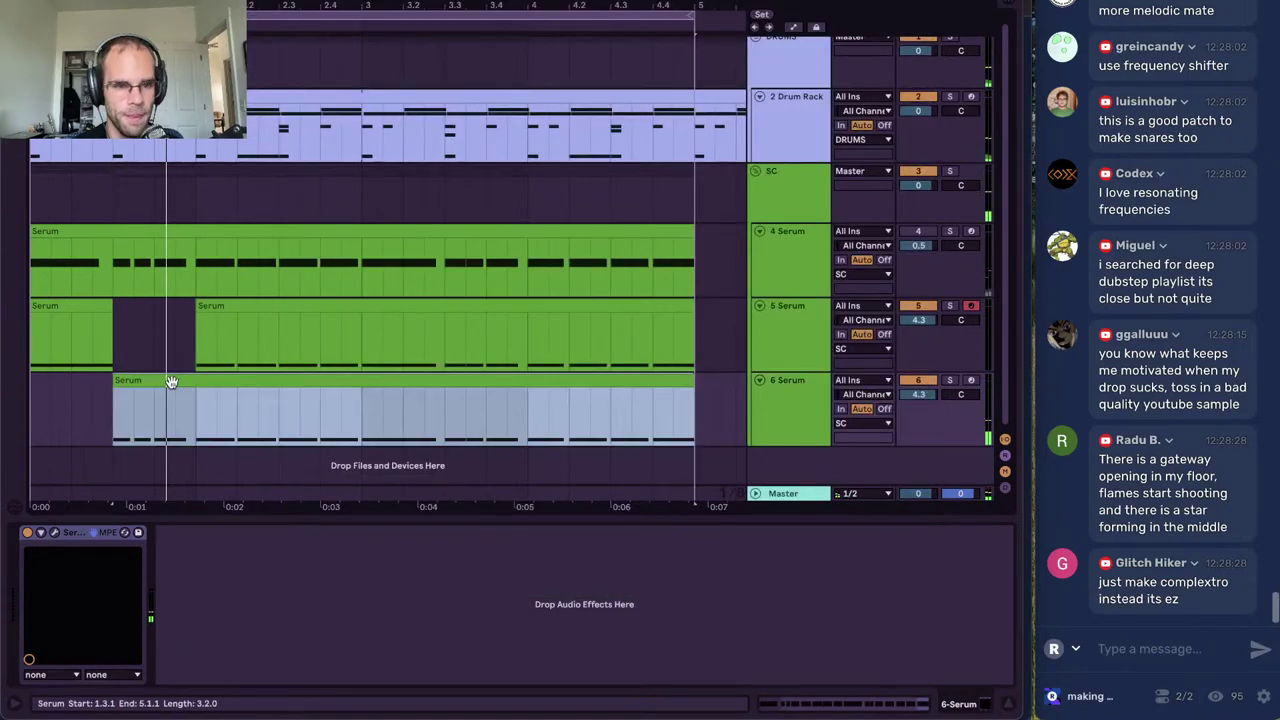
left_click_drag(428, 522, 439, 568)
key("Delete")
left_click(447, 517)
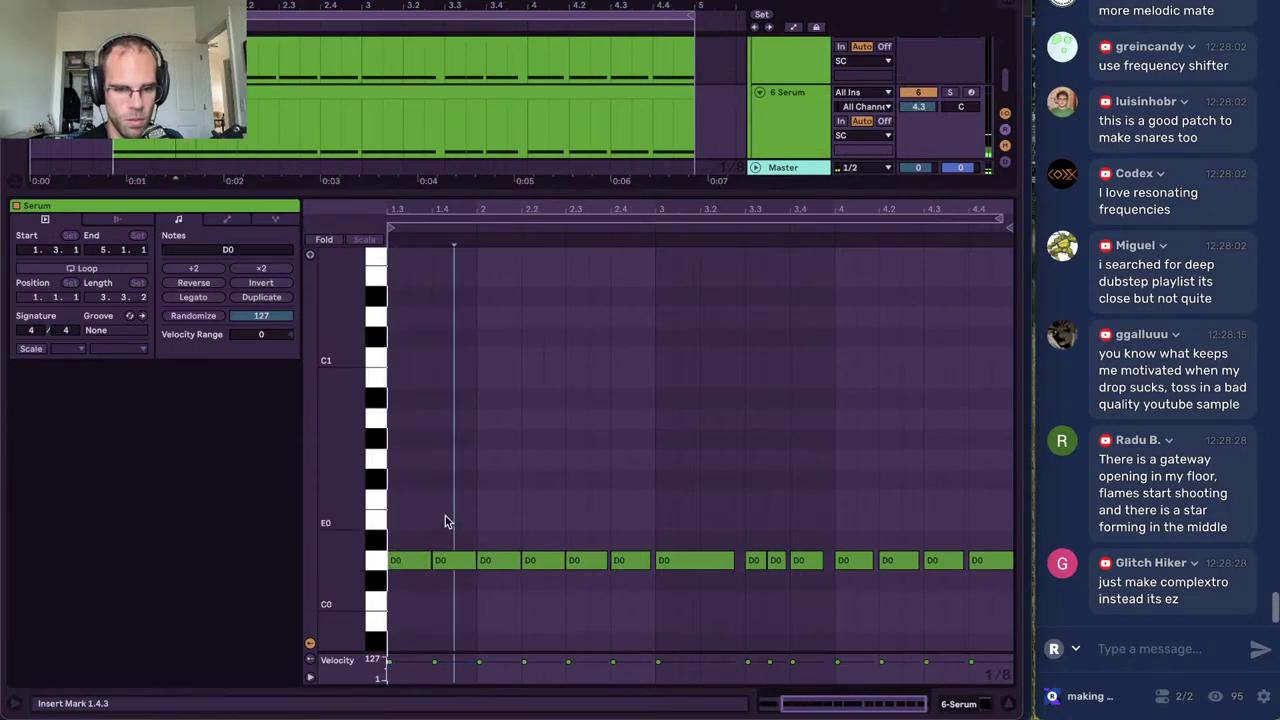
key("shift+Tab")
left_click(235, 305)
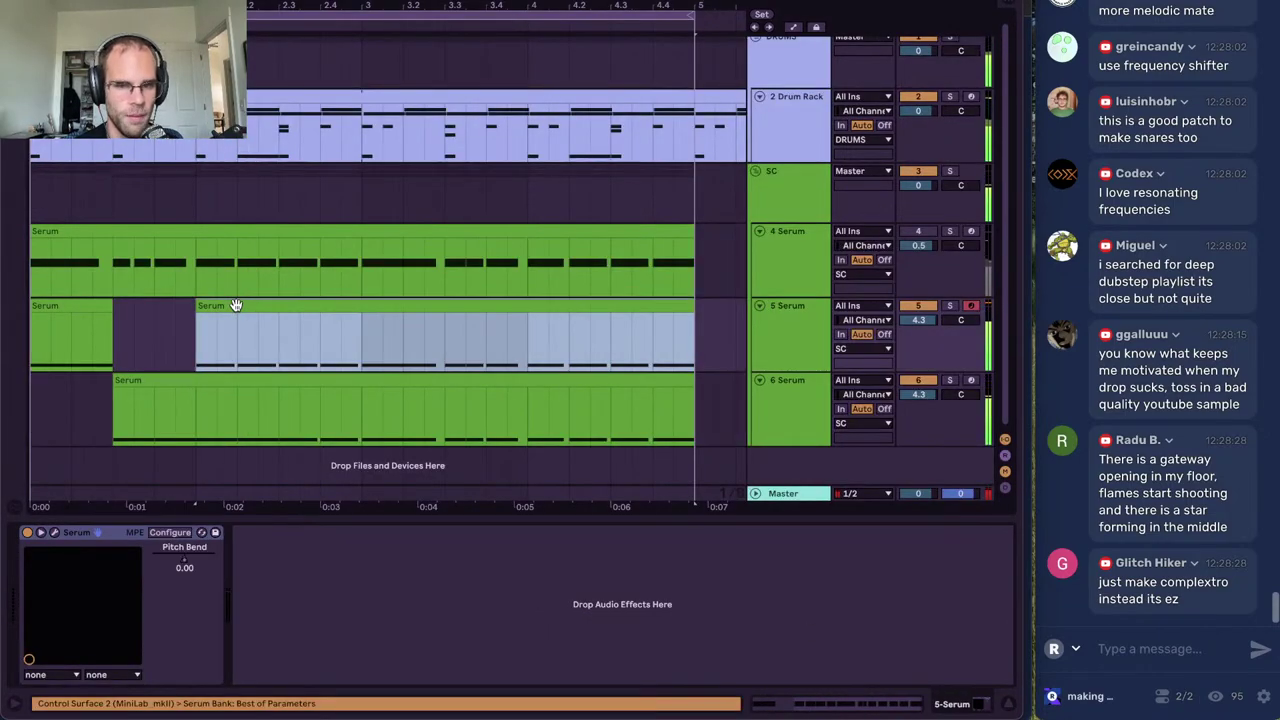
left_click(60, 302)
key("space")
key("Delete")
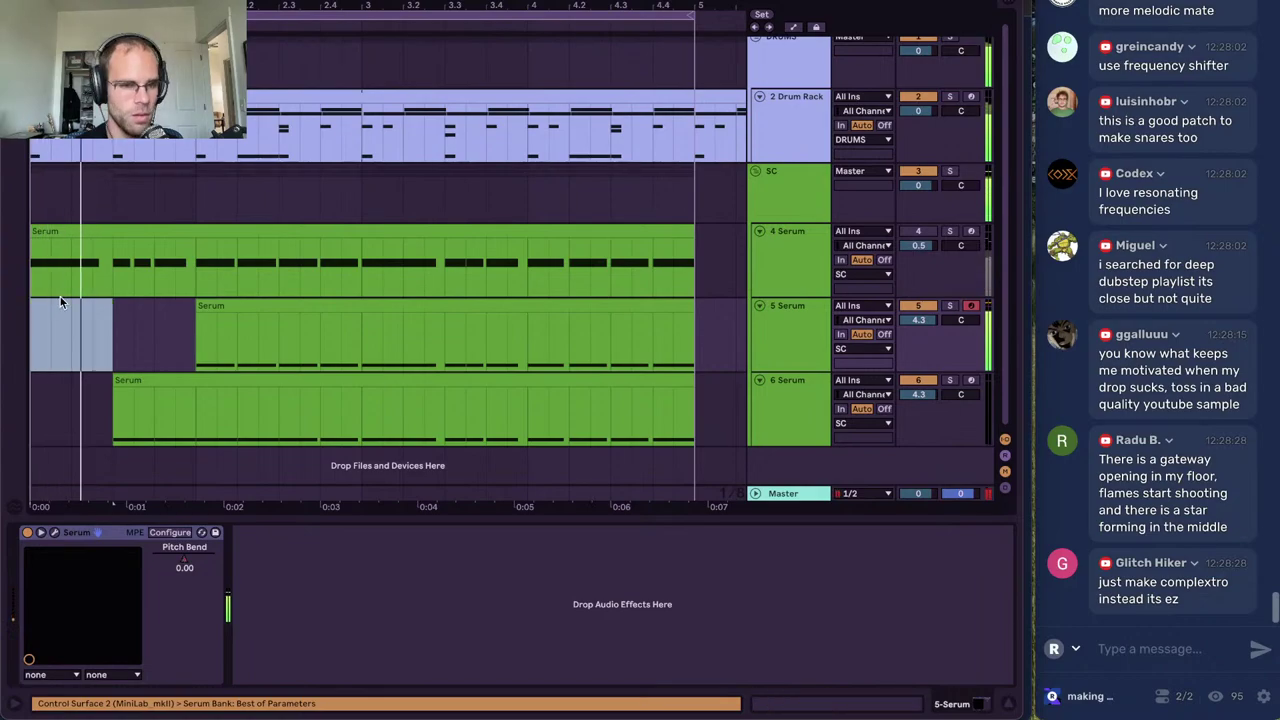
key("space")
key("super+z")
Delete the track 5 clip that starts at bar 2 and play the loop from the start
left_click(226, 306)
key("Delete")
left_click(130, 296)
left_click(86, 302)
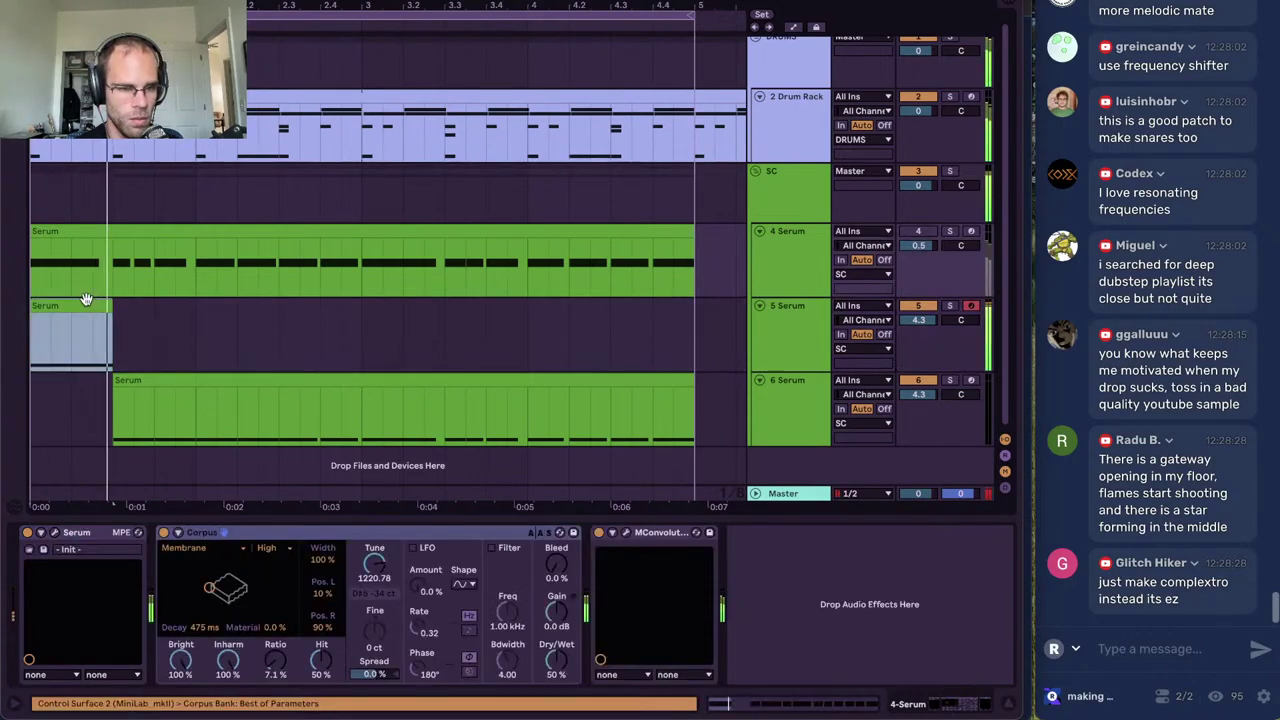
key("space")
Lower track 6's volume to 3.8
left_click(115, 307)
left_click(137, 378)
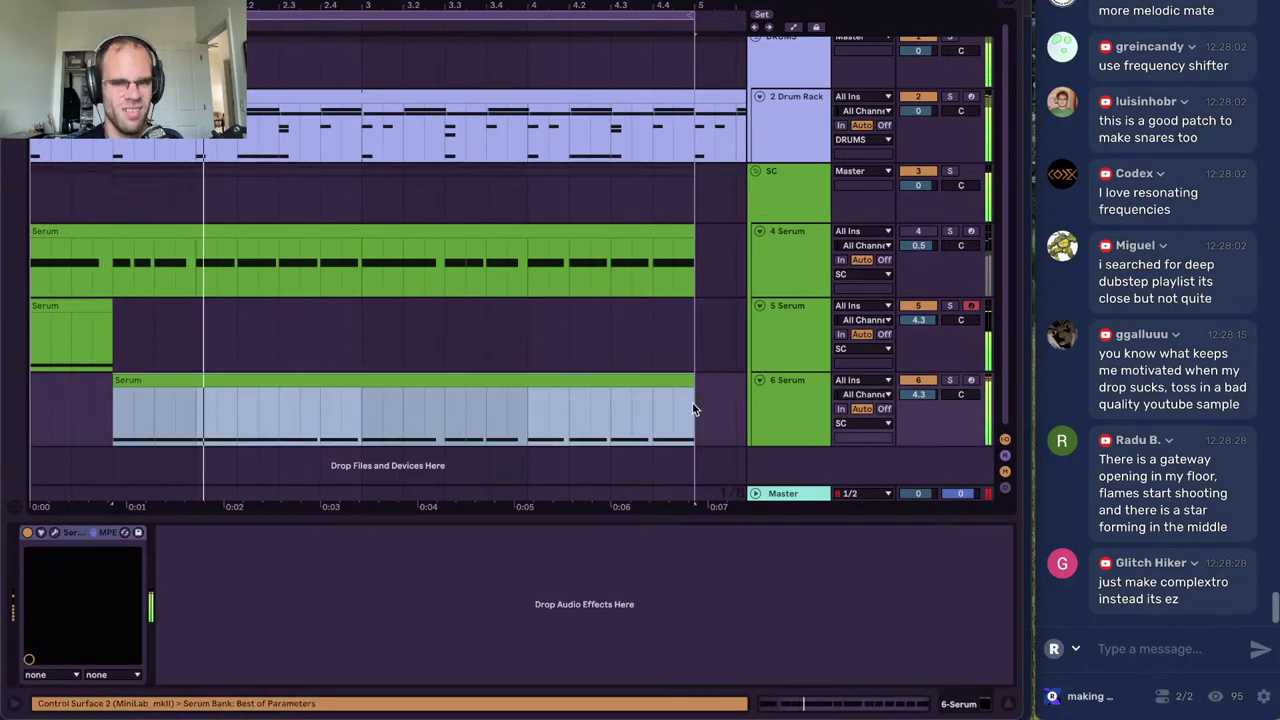
left_click_drag(930, 400, 930, 405)
Split the track 6 clip at bar 3 and delete its second part
left_click(360, 420)
key("space")
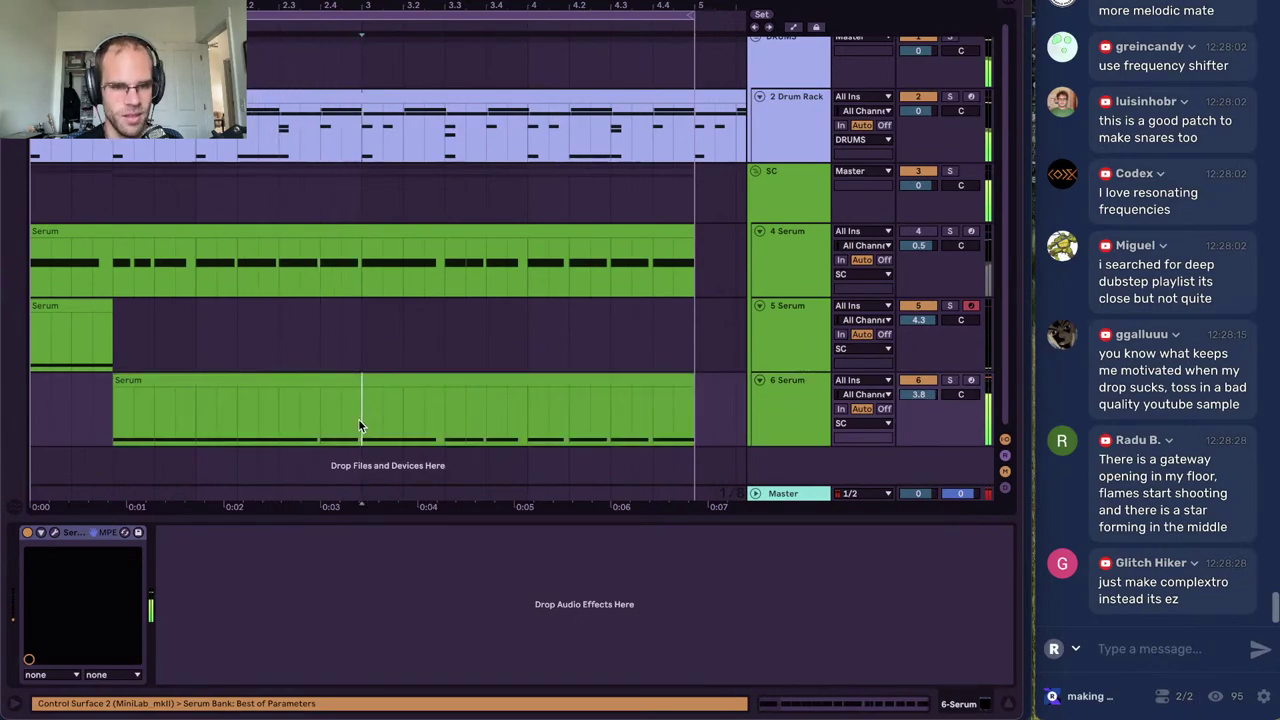
key("super+e")
left_click(391, 380)
key("Delete")
Duplicate bars 1 and 2 of tracks 5 and 6 to bar 3 and play the result from the start
left_click_drag(361, 353, 3, 400)
key("super+d")
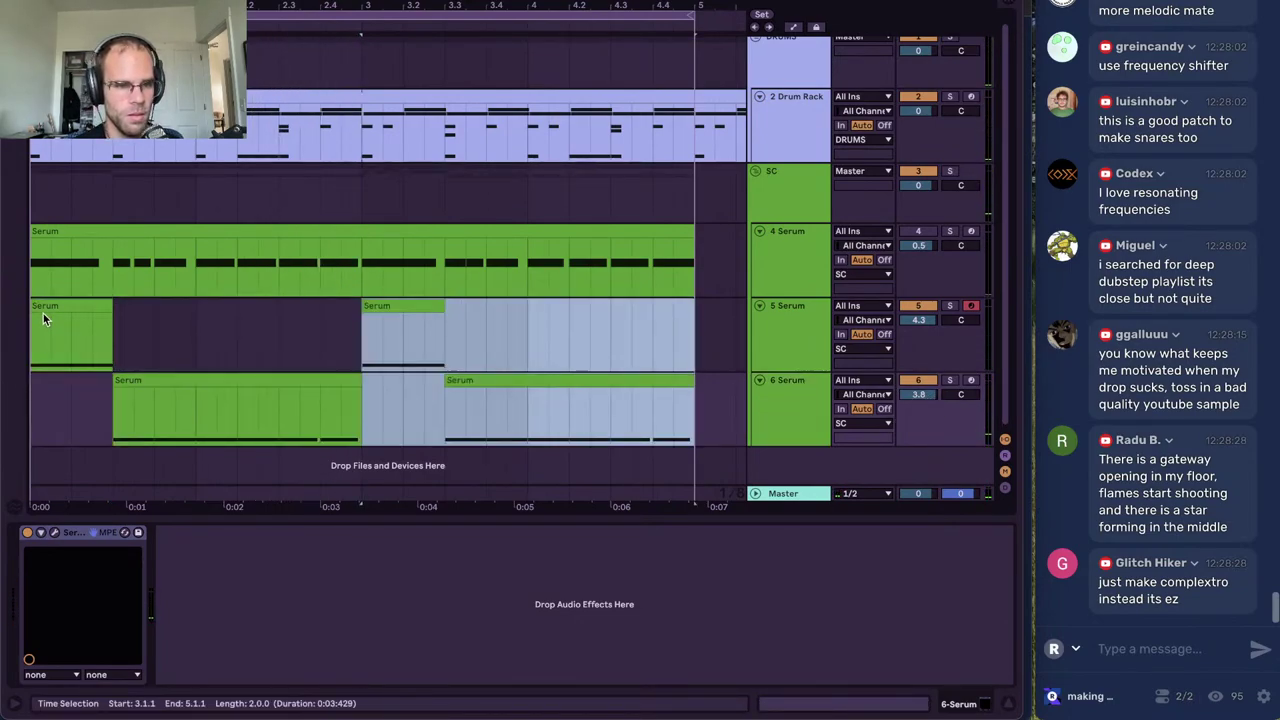
left_click(44, 309)
key("space")
Review the coarse pitch modulation in track 6's Serum and lower the track's volume to 3.3
left_click(151, 381)
left_click(825, 414)
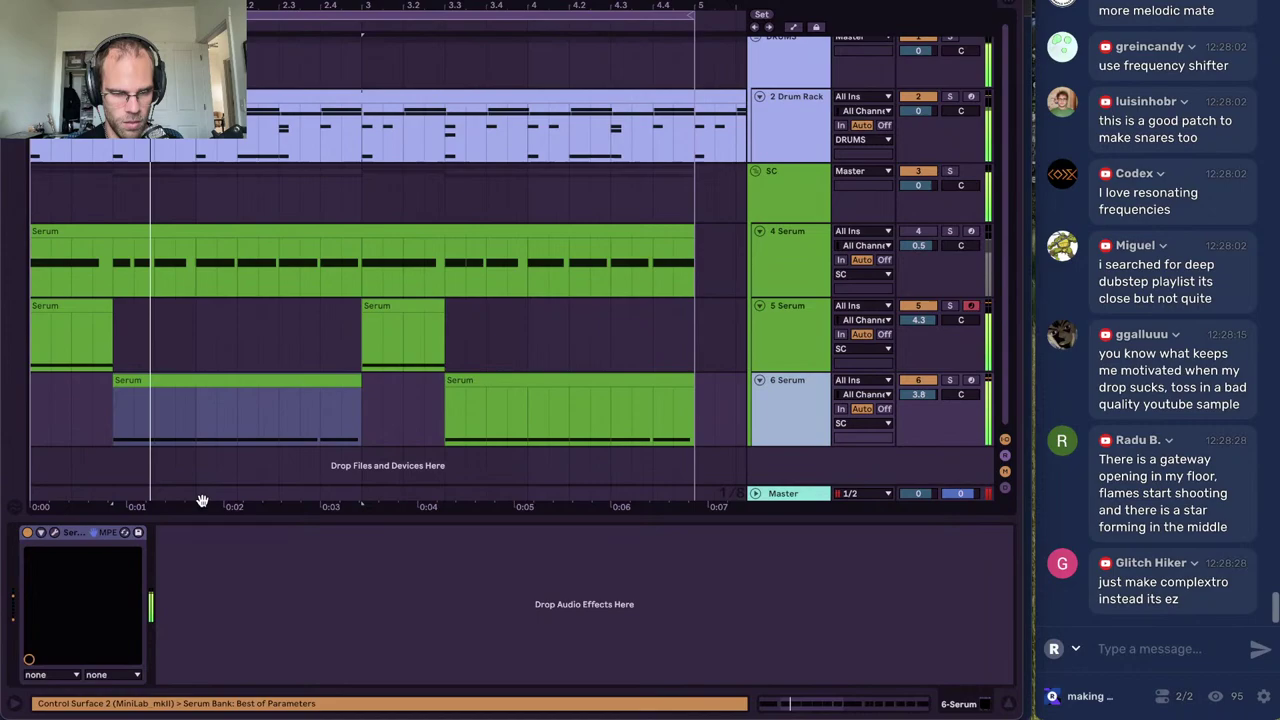
left_click(60, 533)
mouse_move(510, 100)
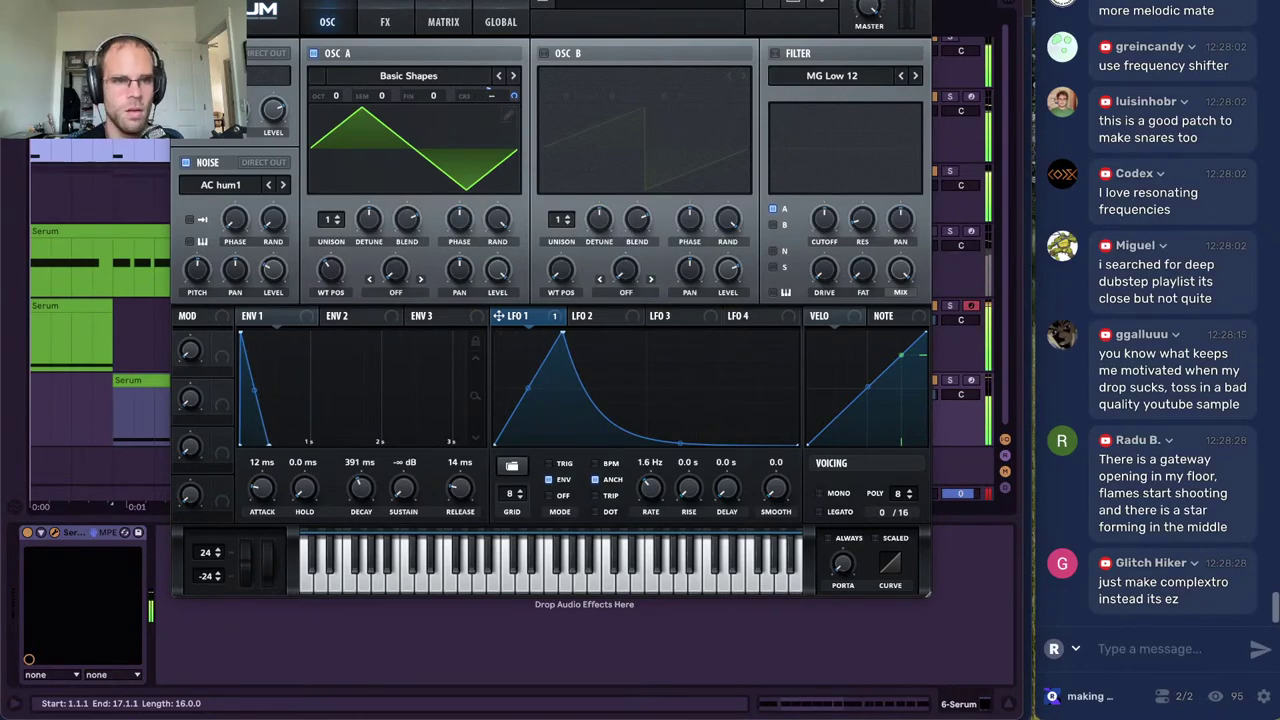
key("super+w")
Insert a new MIDI track below track 6 and load a fresh Serum instrument on it
left_click(798, 409)
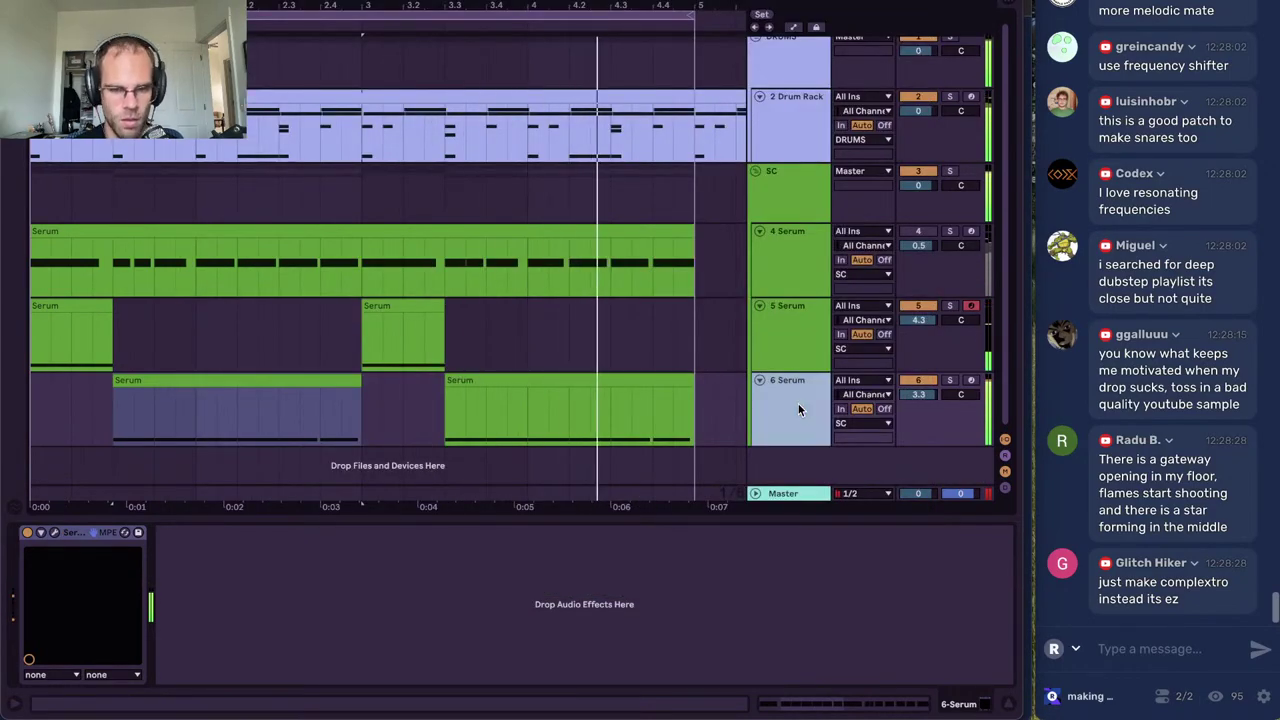
key("ctrl+shift+t")
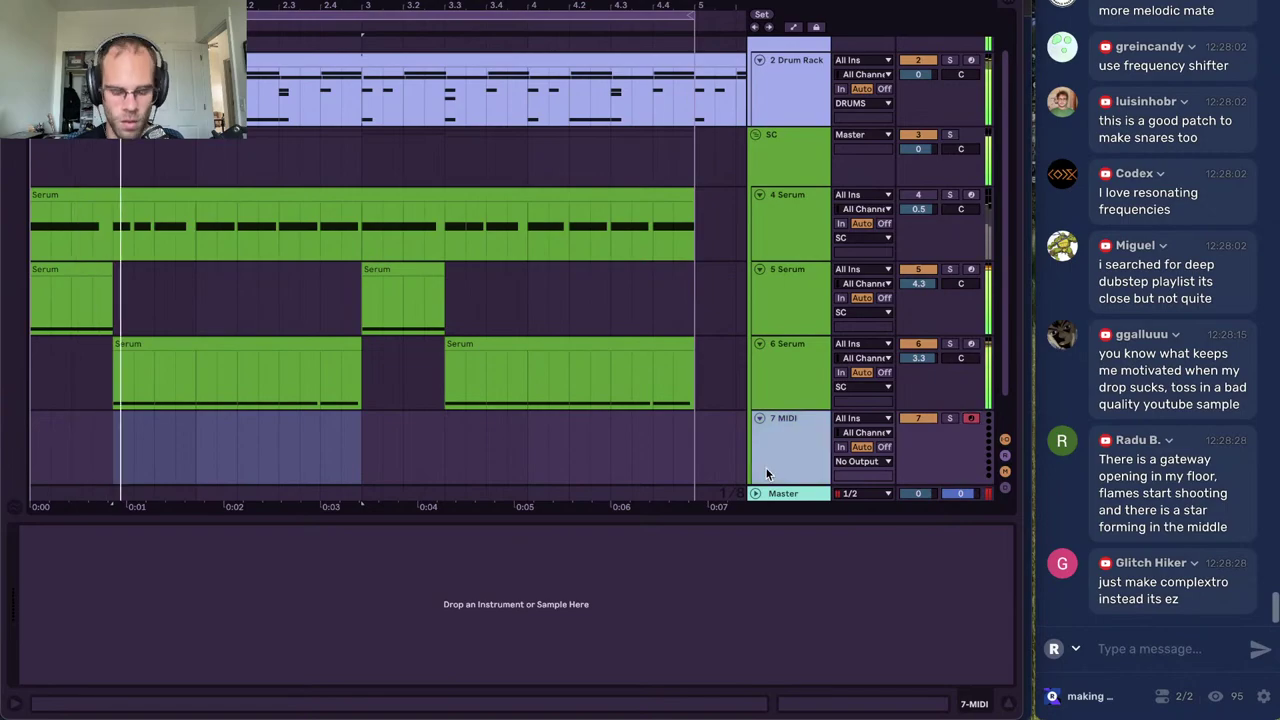
key("ctrl+alt+b")
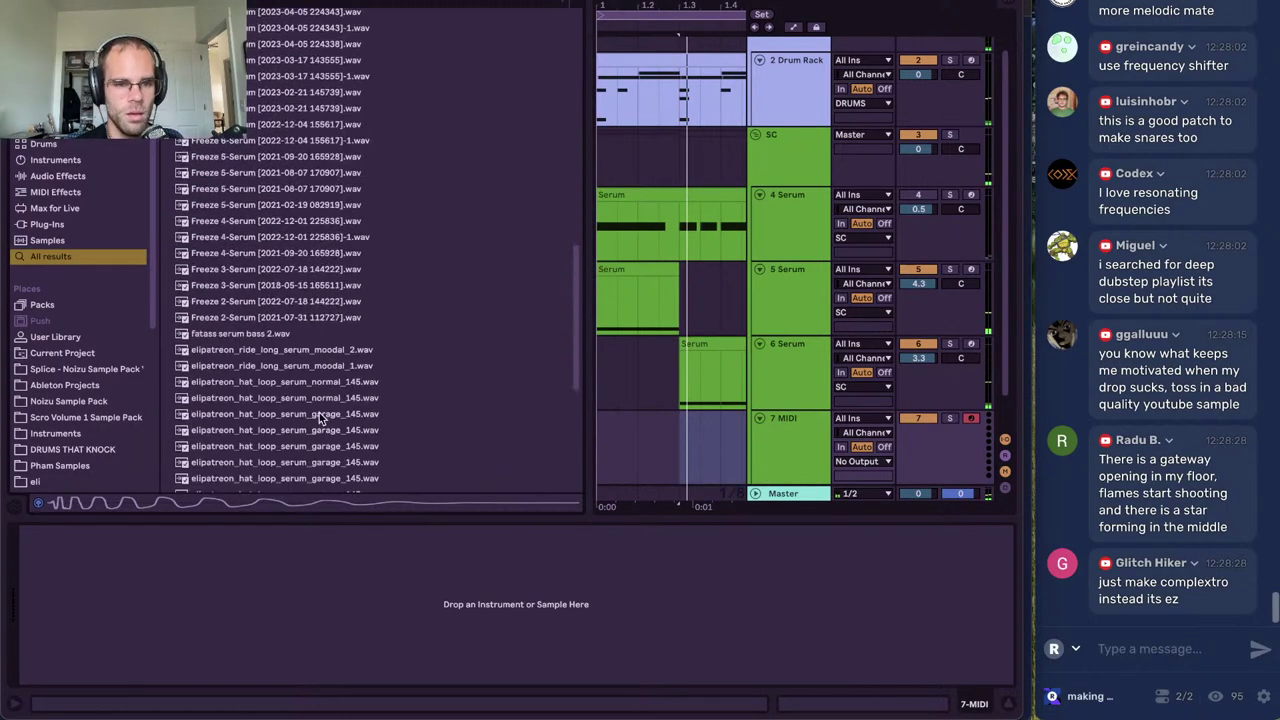
scroll(319, 412, "down", 10)
double_click(251, 483)
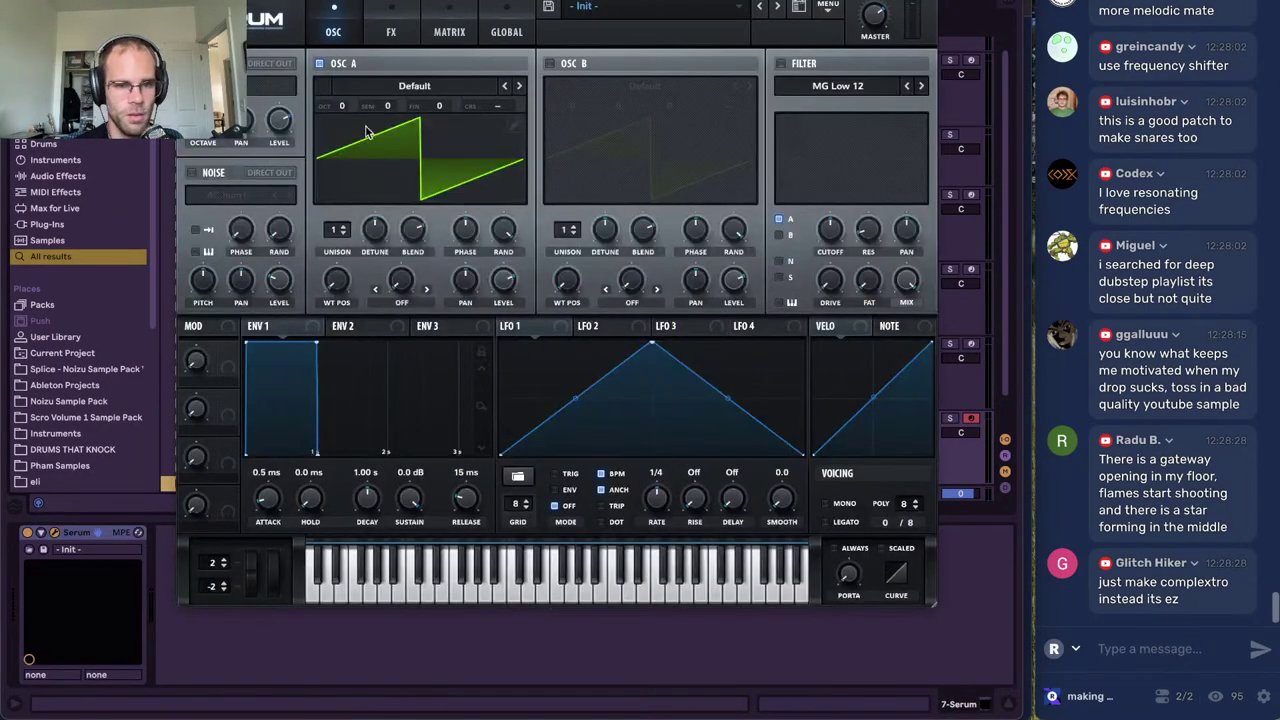
Load the digital FFT_Add_2nds wavetable into oscillator A of track 7's Serum
left_click(410, 86)
mouse_move(430, 107)
left_click(563, 31)
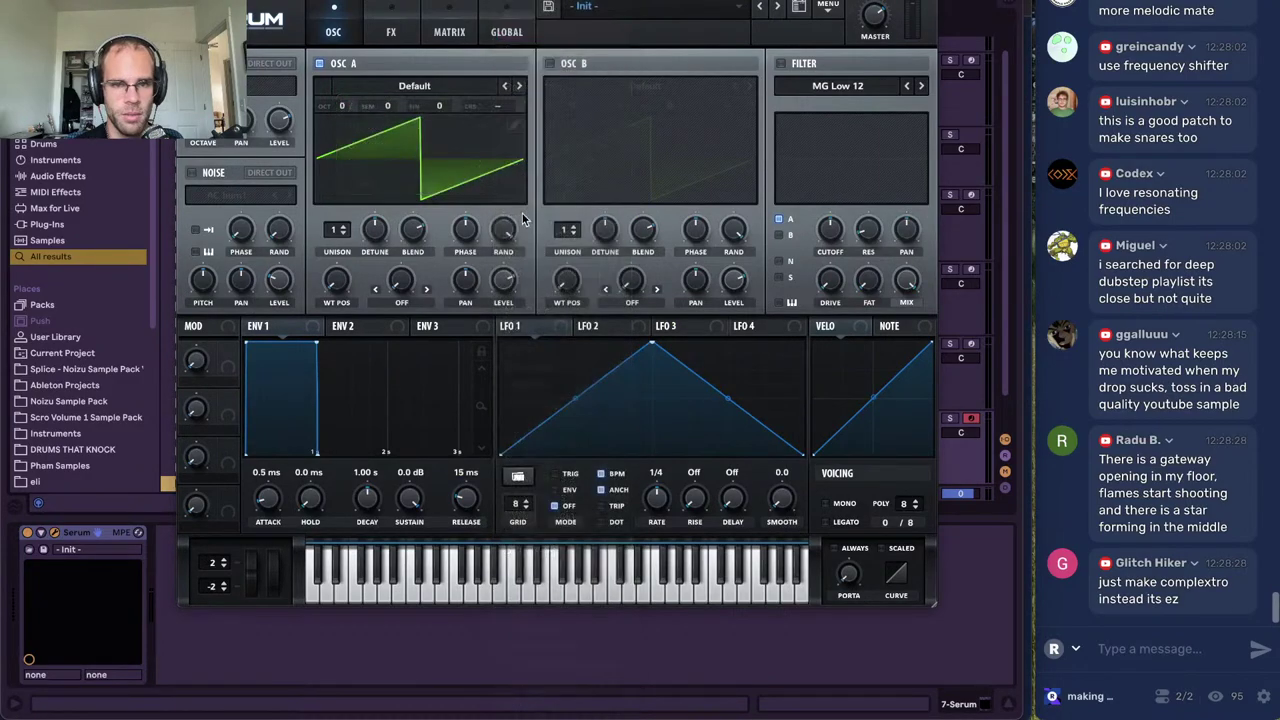
left_click(414, 86)
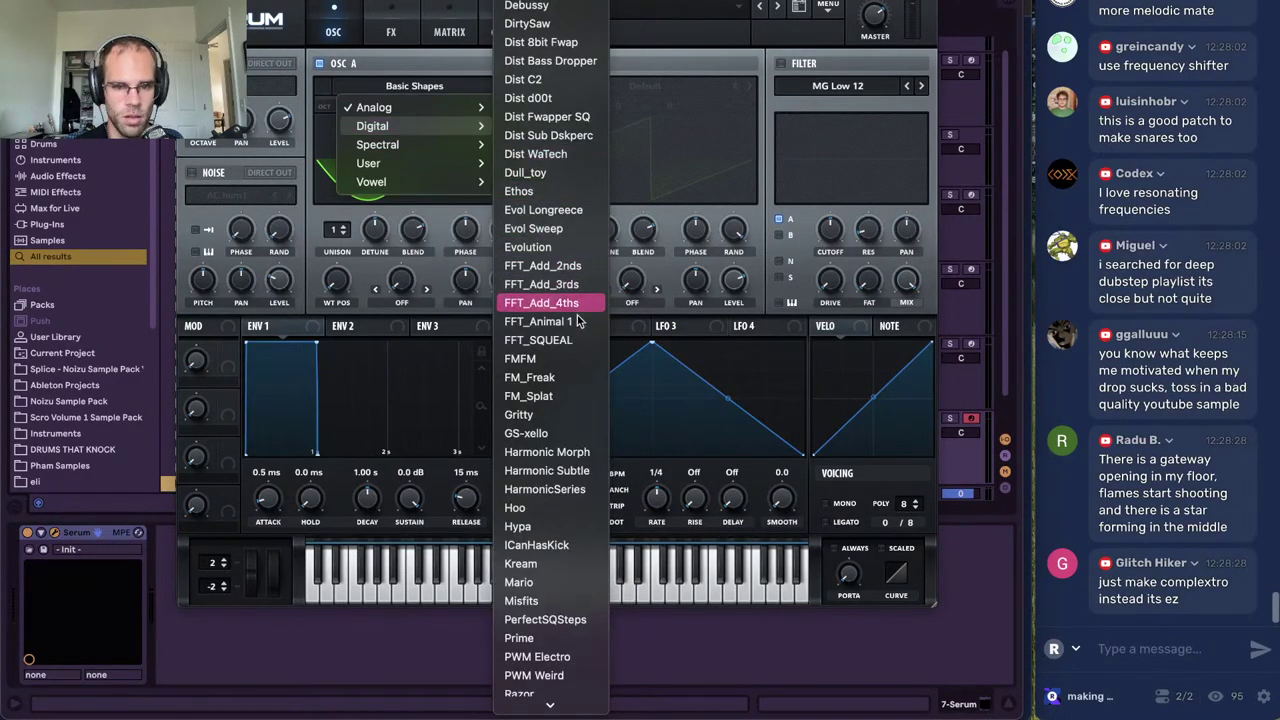
left_click(540, 265)
Assign LFO 1 to modulate oscillator A's wavetable position and level
left_click_drag(335, 292, 310, 331)
left_click_drag(333, 282, 347, 322)
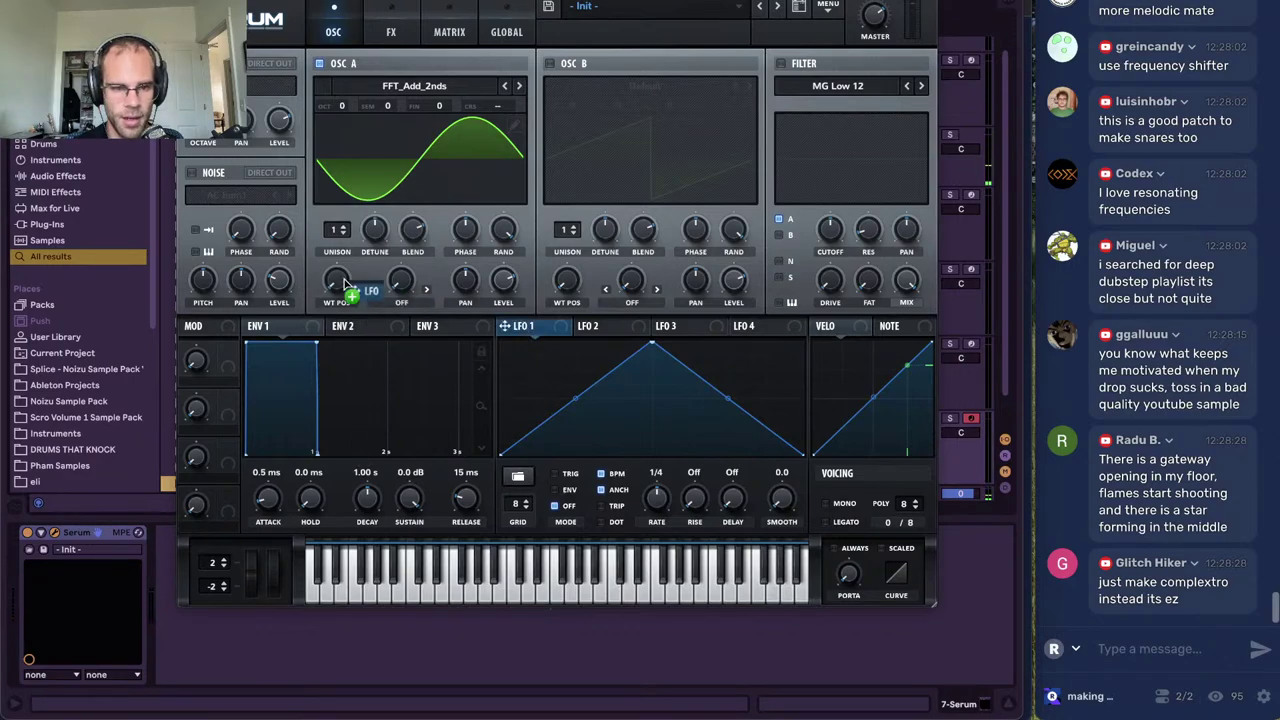
left_click_drag(327, 268, 334, 279)
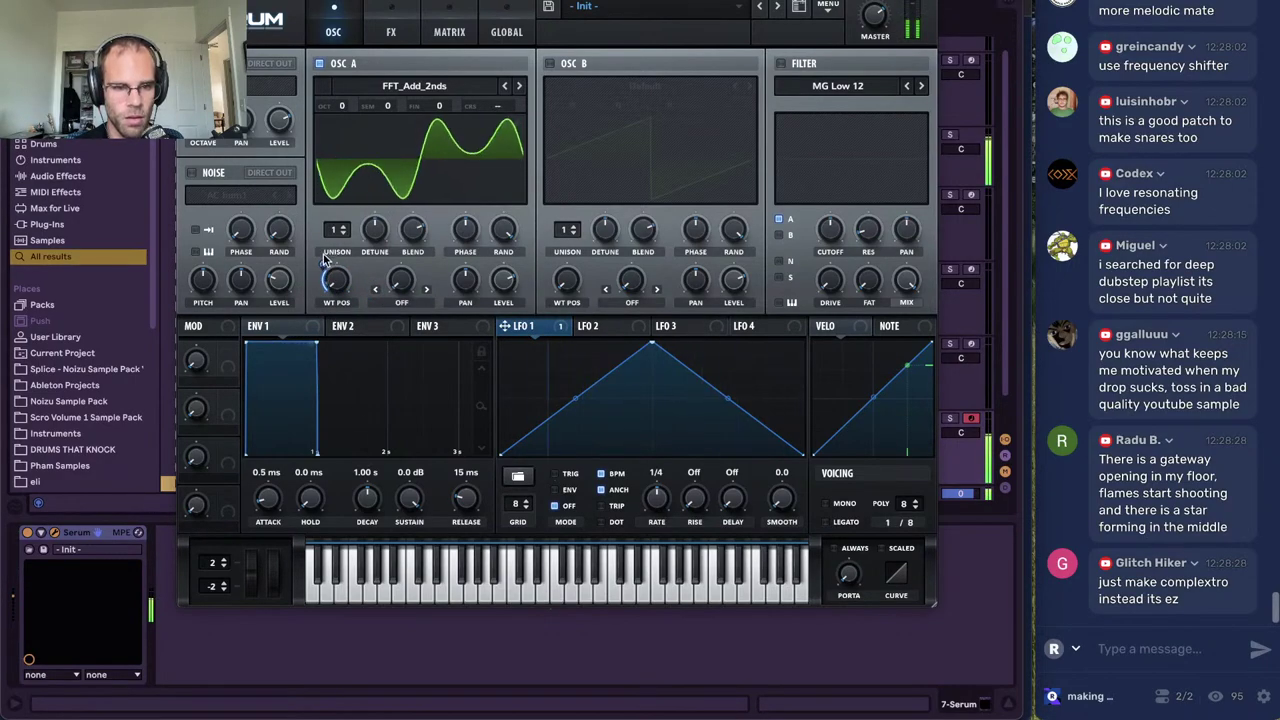
left_click_drag(504, 326, 490, 195)
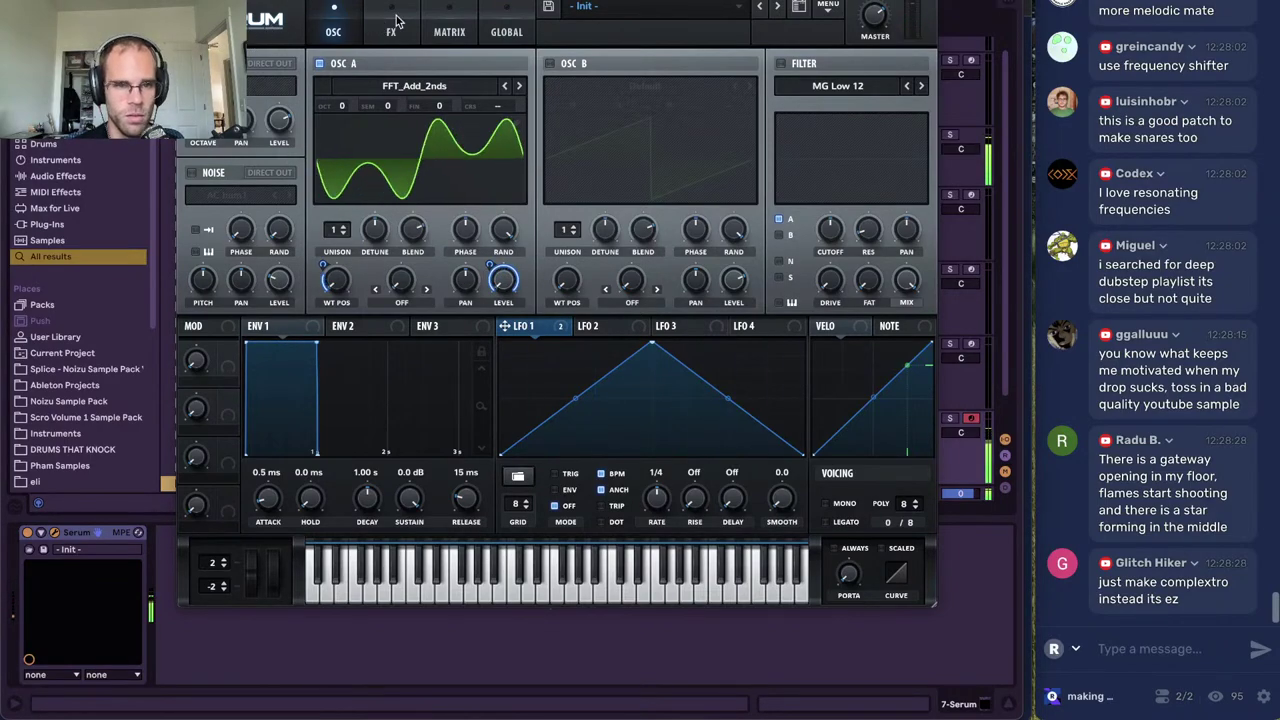
Try the Reverb filter type on oscillator A in the main filter section and adjust its cutoff
left_click(781, 63)
left_click(820, 86)
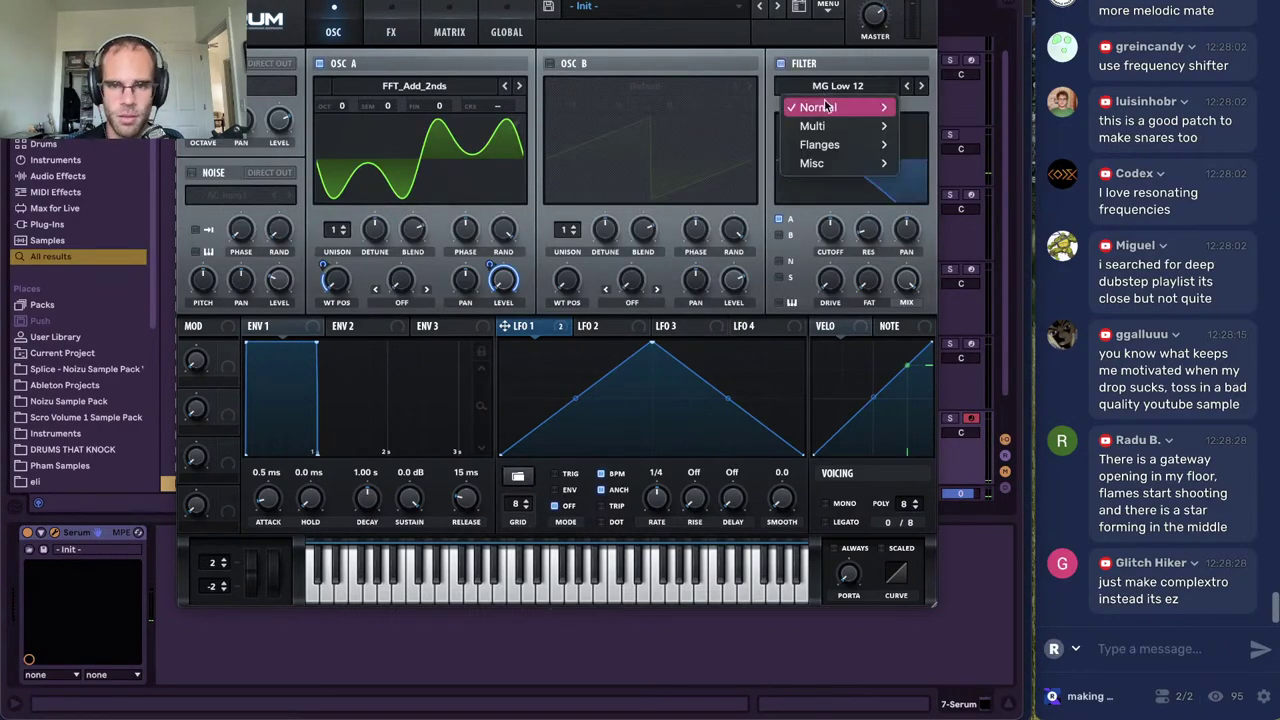
mouse_move(843, 165)
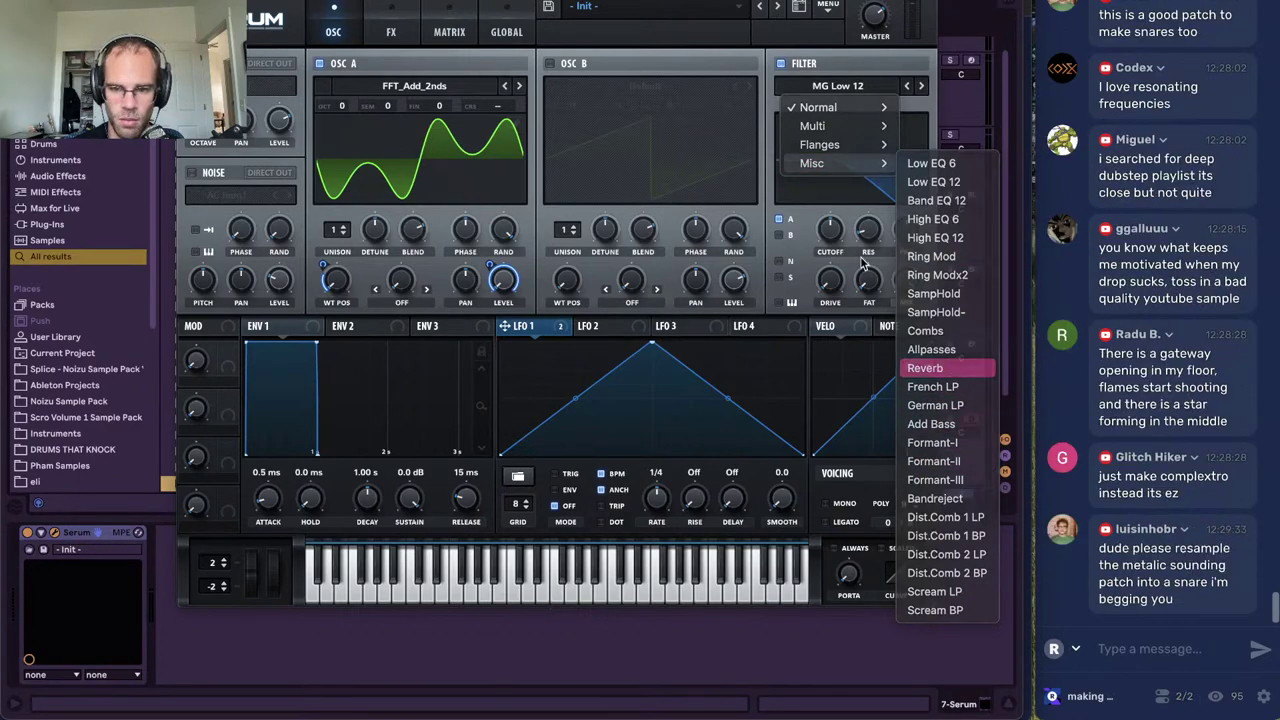
left_click(962, 368)
mouse_move(830, 231)
left_mouse_down()
mouse_move(830, 275)
mouse_move(828, 250)
left_mouse_up()
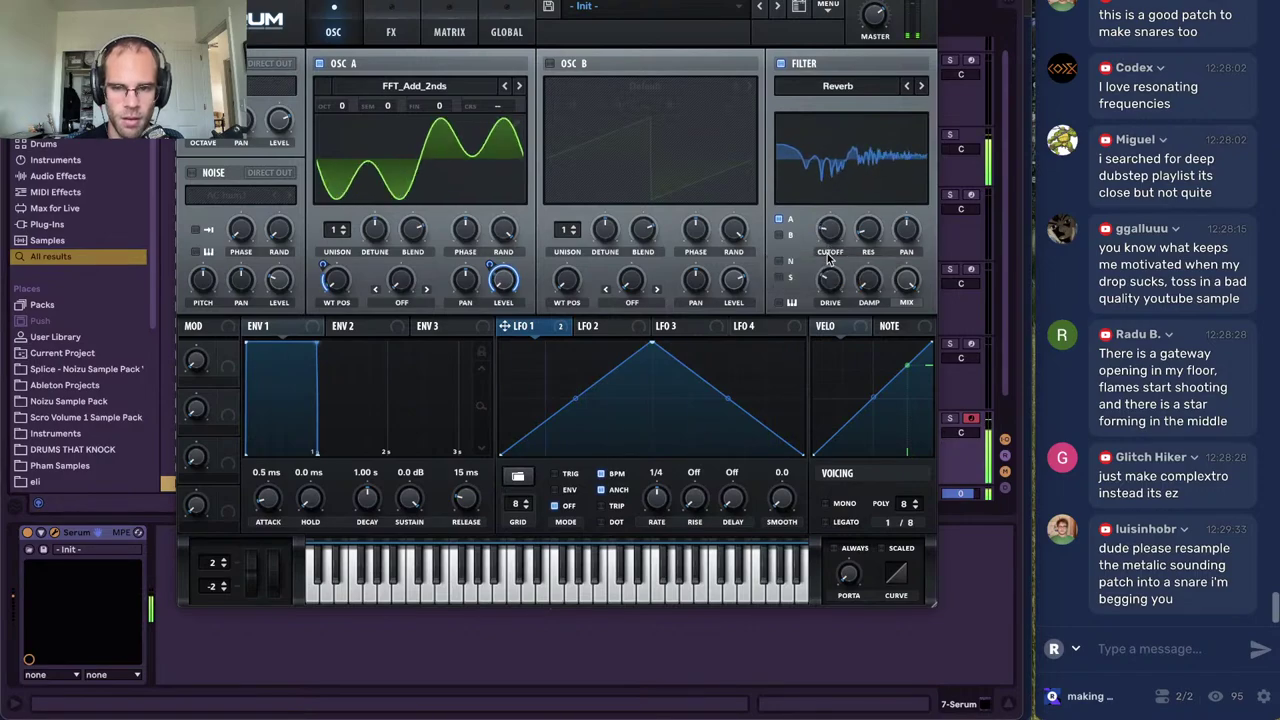
Enable Tube distortion in the effects, raise its drive, and switch off the main filter section after trying its cutoff
left_click(391, 31)
left_click(311, 97)
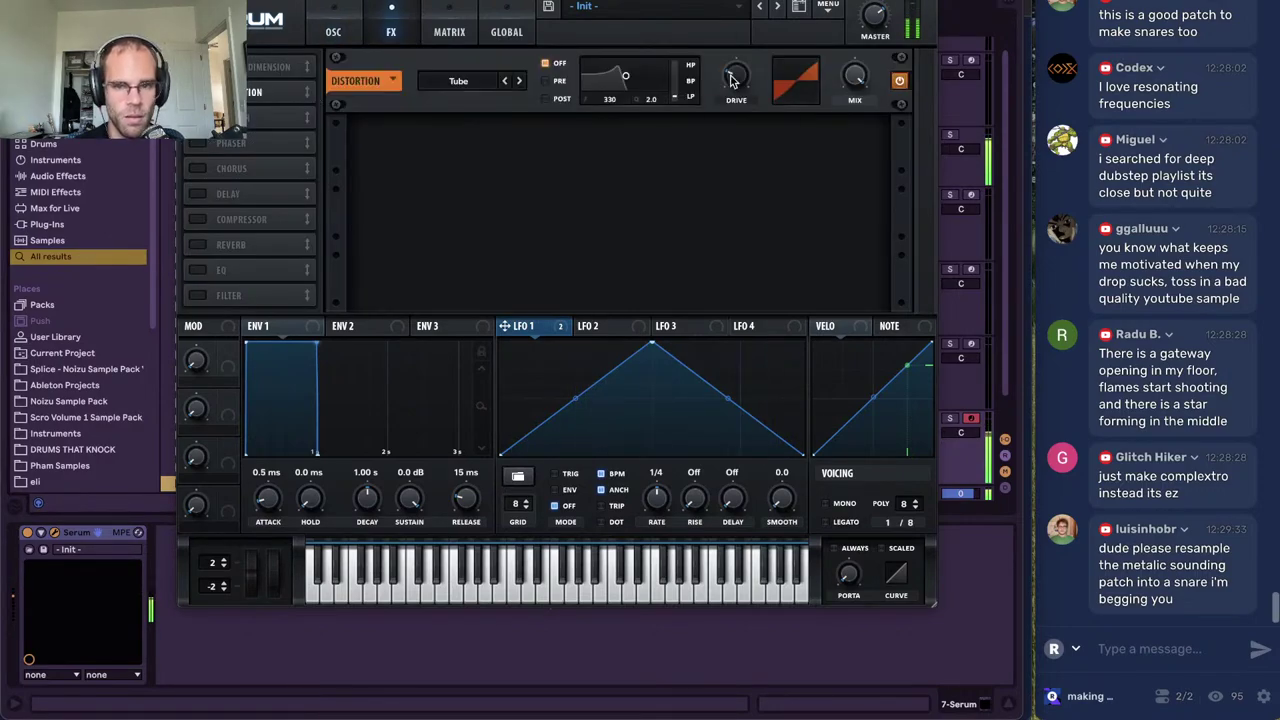
left_click_drag(733, 80, 742, 0)
left_click(335, 30)
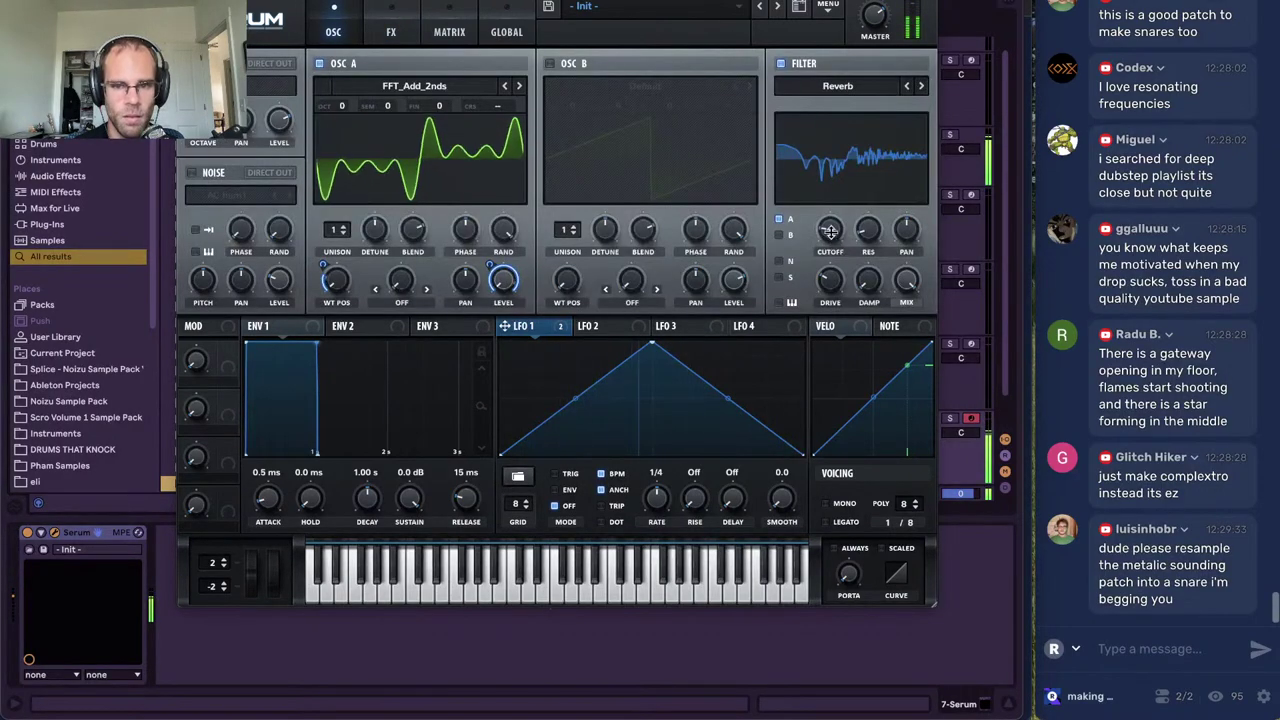
left_click_drag(830, 232, 829, 213)
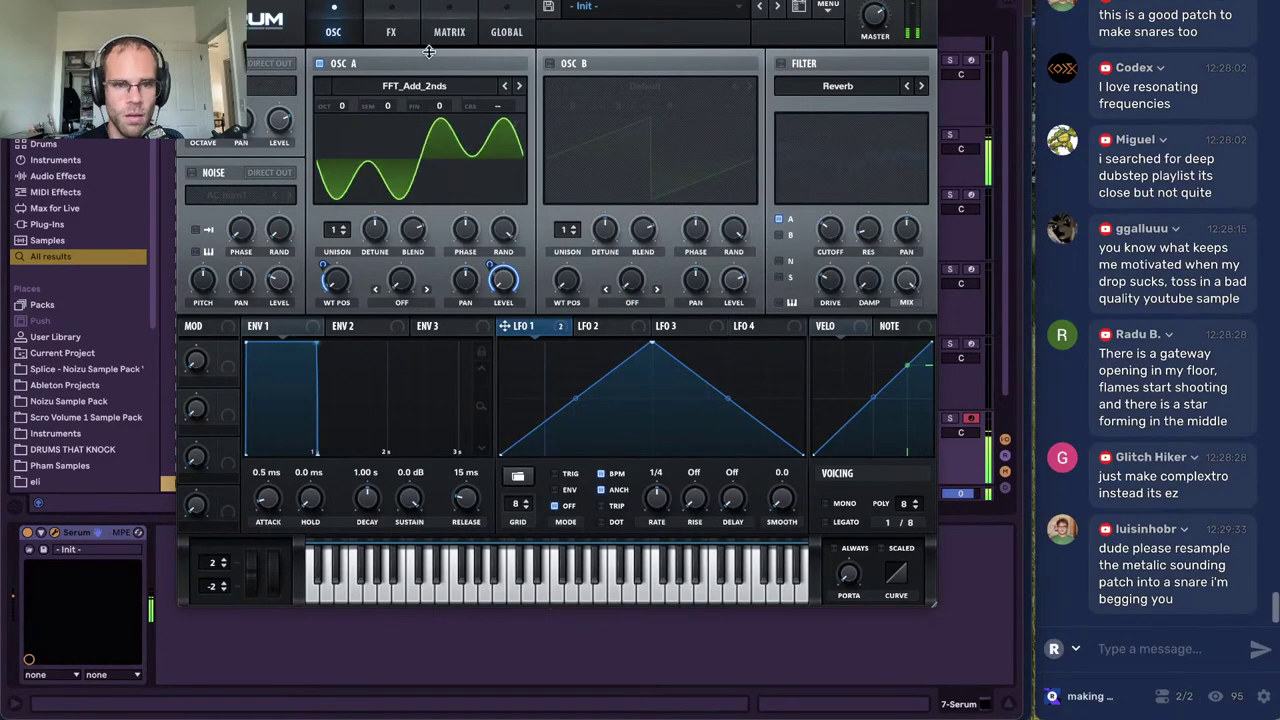
Add a Reverb-type filter effect, place it directly after the distortion, and set its cutoff to about 71 Hz
left_click(391, 31)
left_click(197, 295)
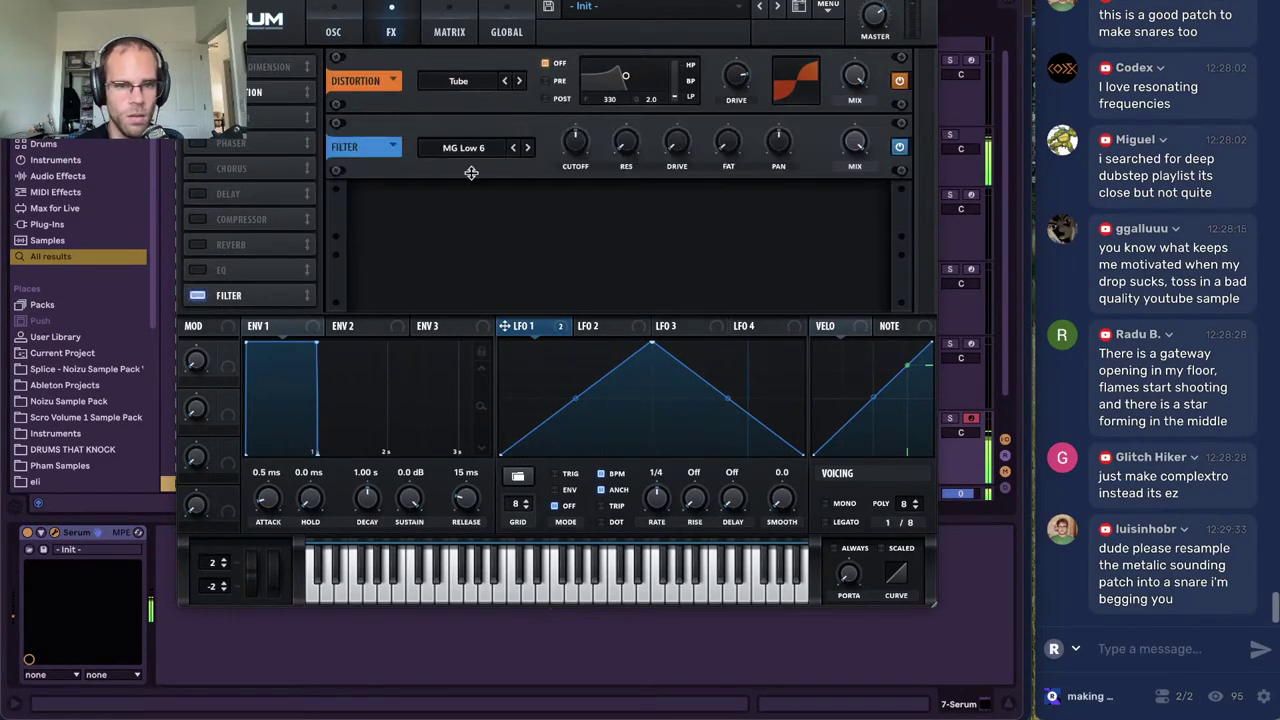
left_click(470, 148)
mouse_move(480, 225)
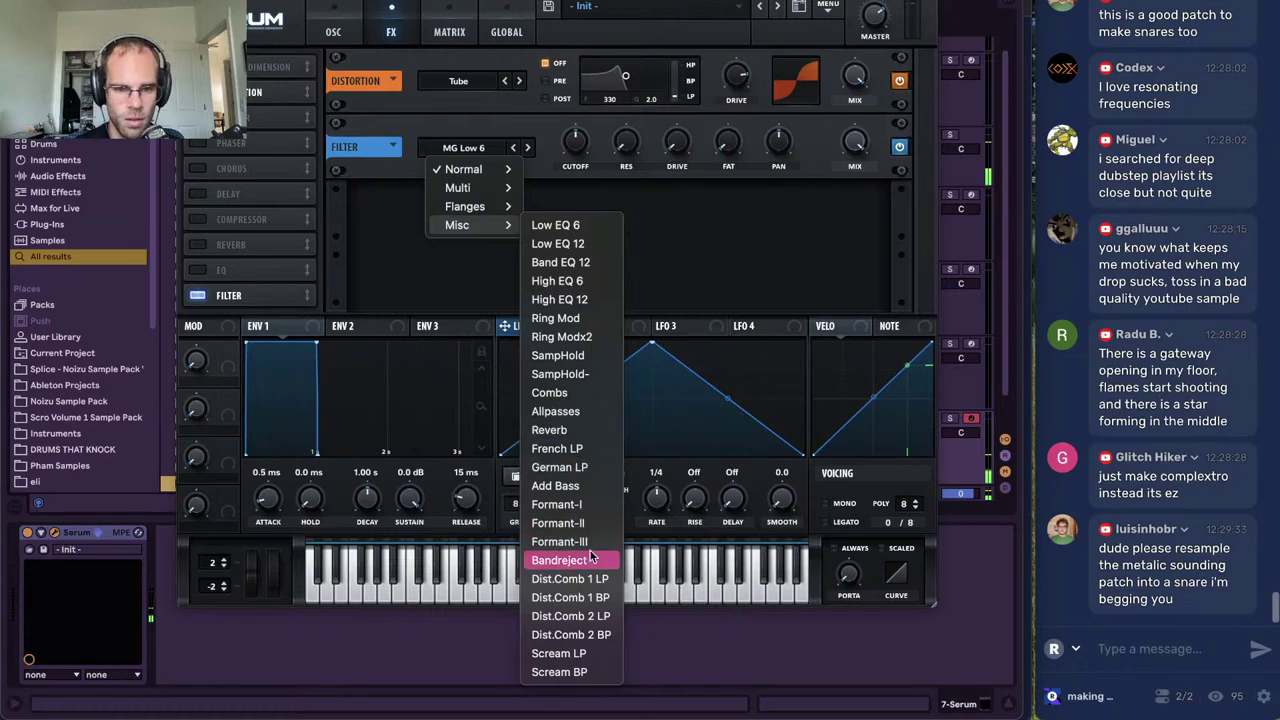
left_click(586, 433)
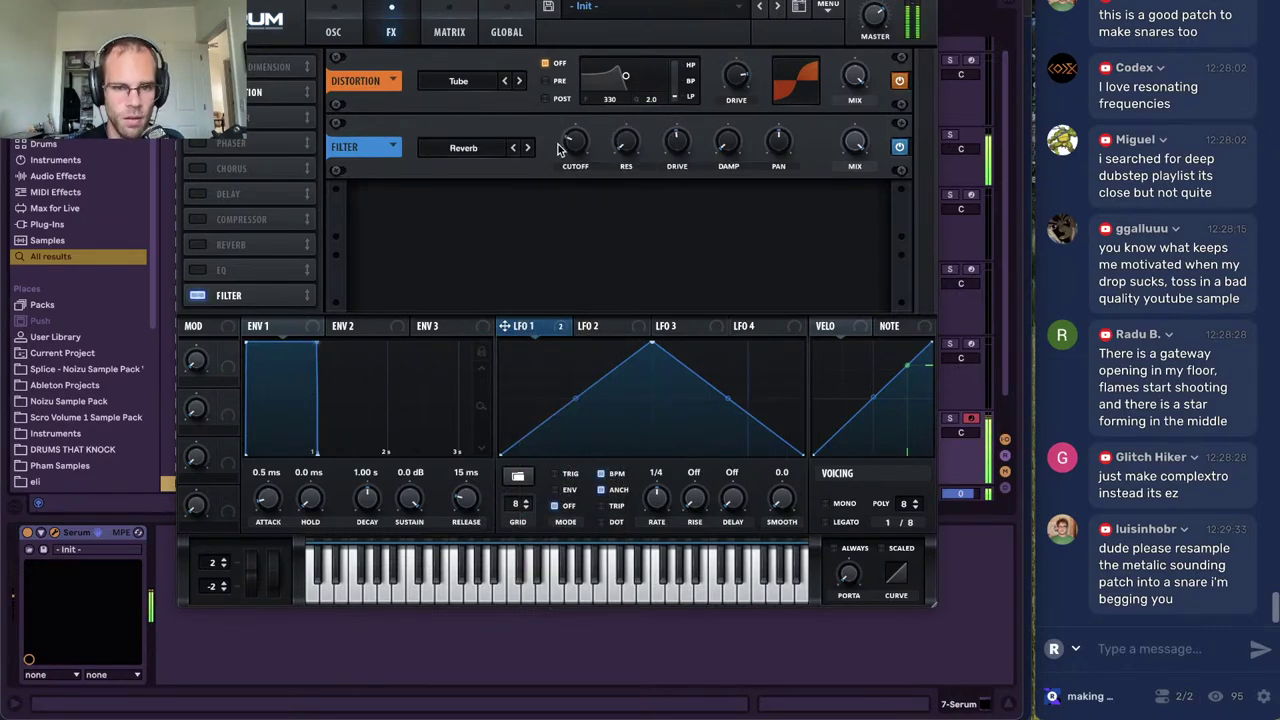
mouse_move(560, 144)
left_mouse_down()
mouse_move(561, 123)
mouse_move(575, 151)
left_mouse_up()
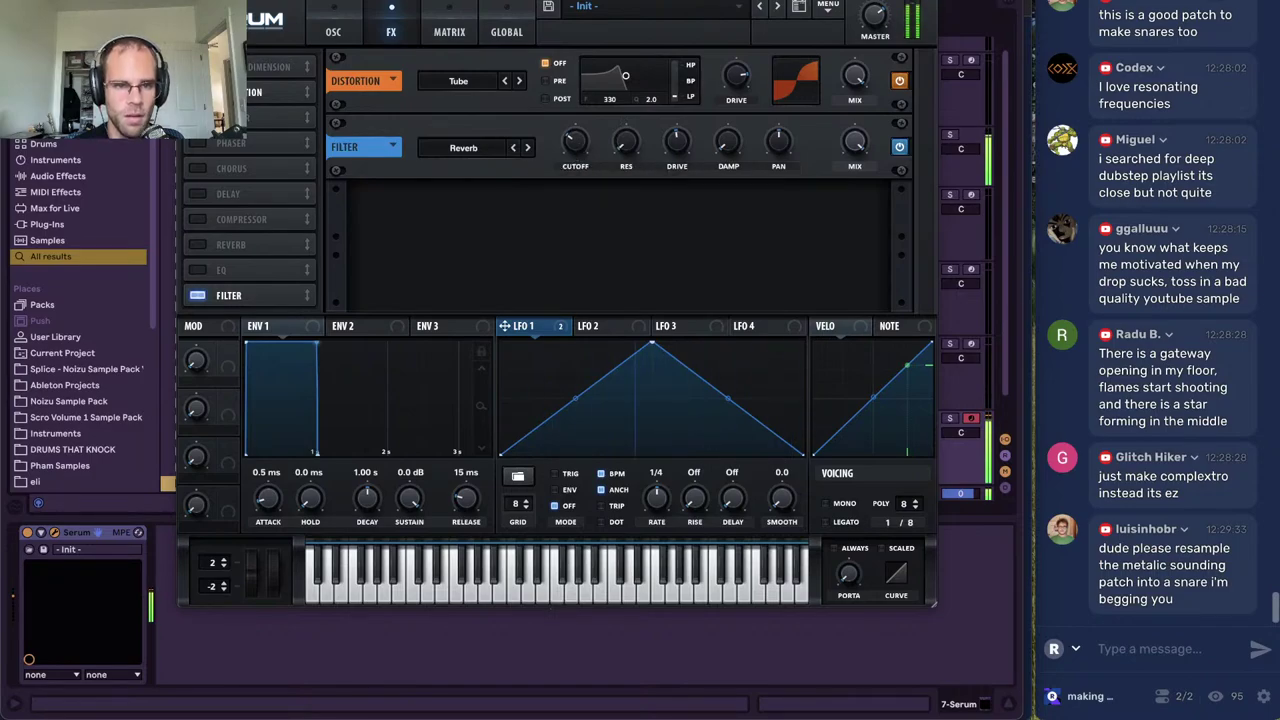
left_click_drag(227, 298, 237, 167)
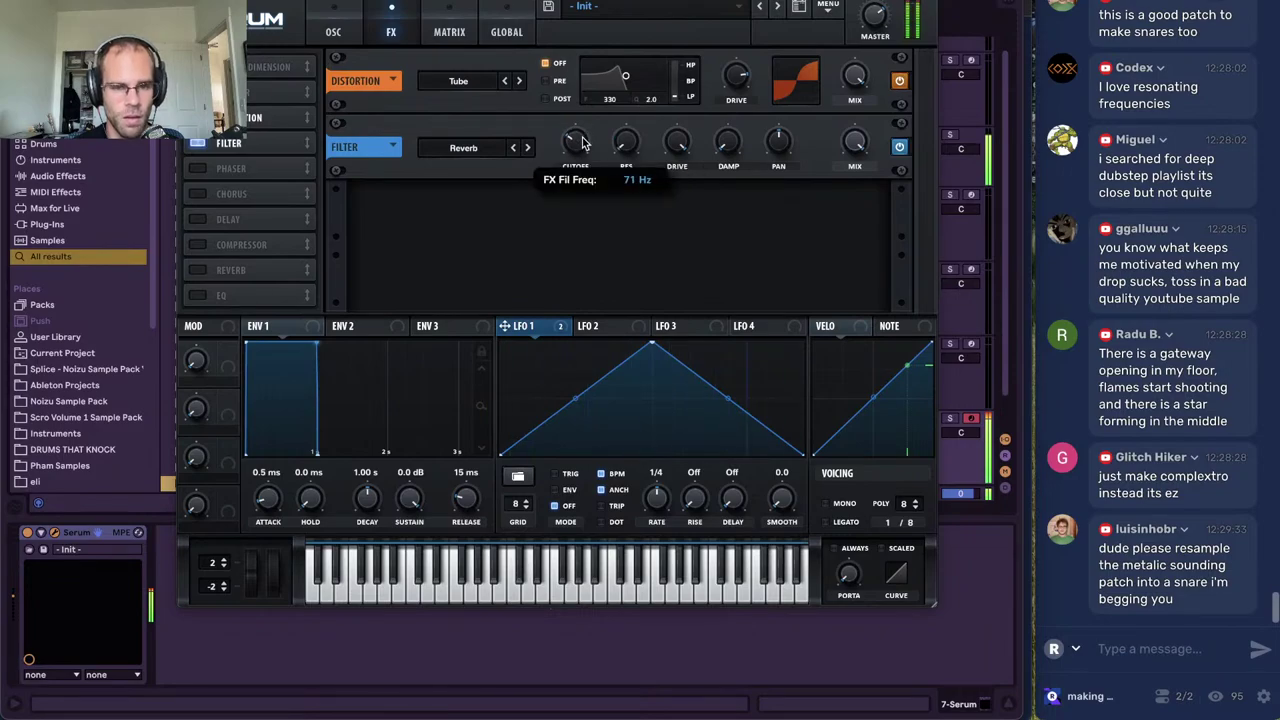
Add a Hall reverb at the start of the effects chain, lower its mix and adjust its low and high cut
left_click(202, 272)
left_click_drag(230, 269, 240, 70)
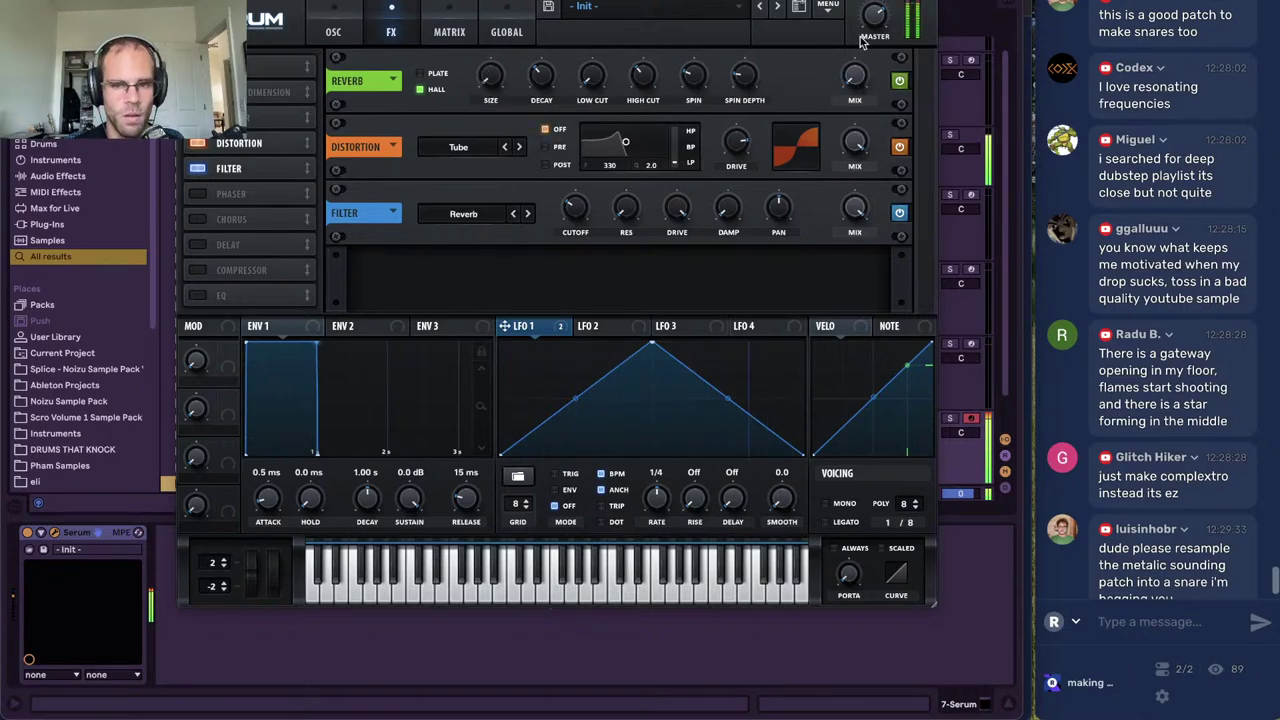
left_click_drag(860, 70, 863, 52)
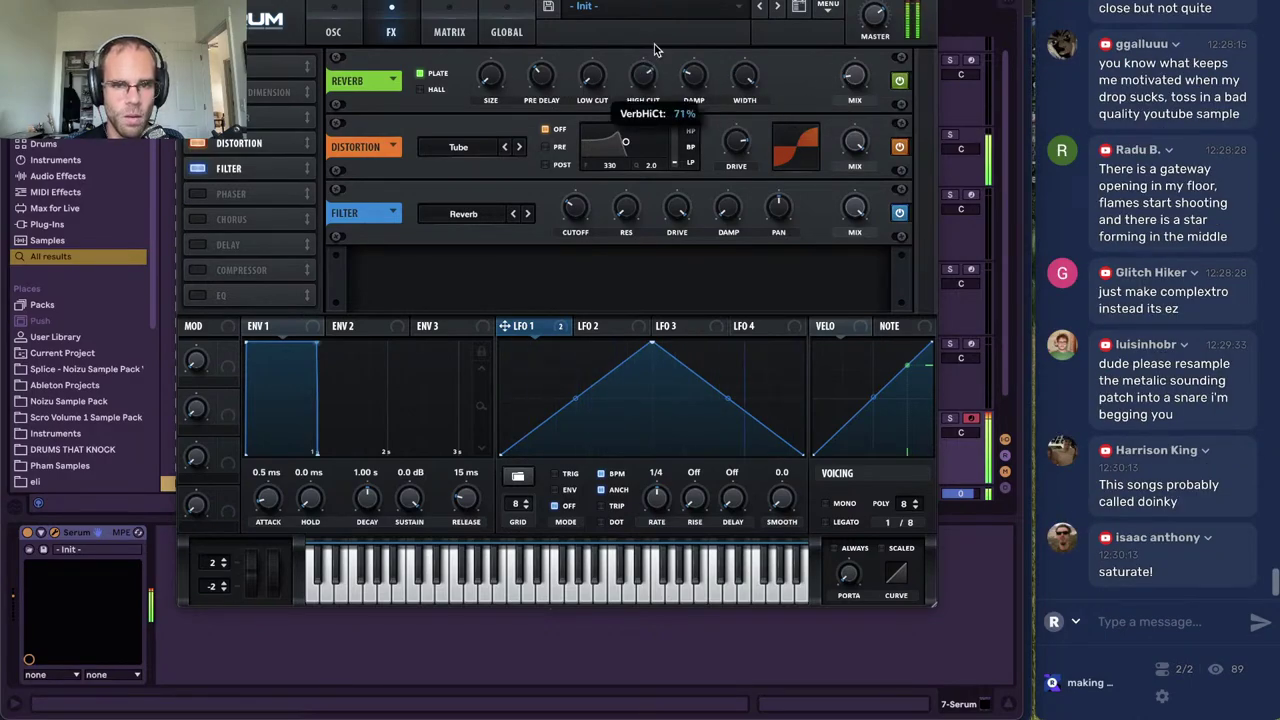
mouse_move(595, 55)
left_click(436, 90)
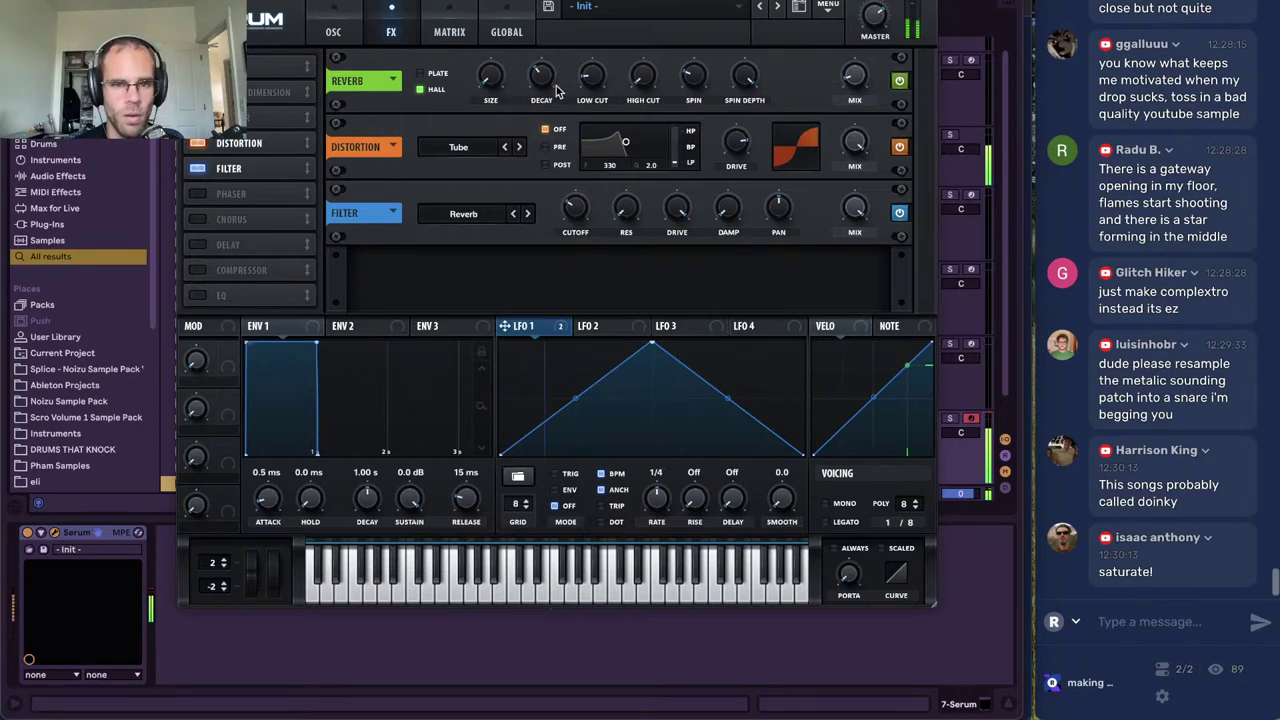
mouse_move(643, 78)
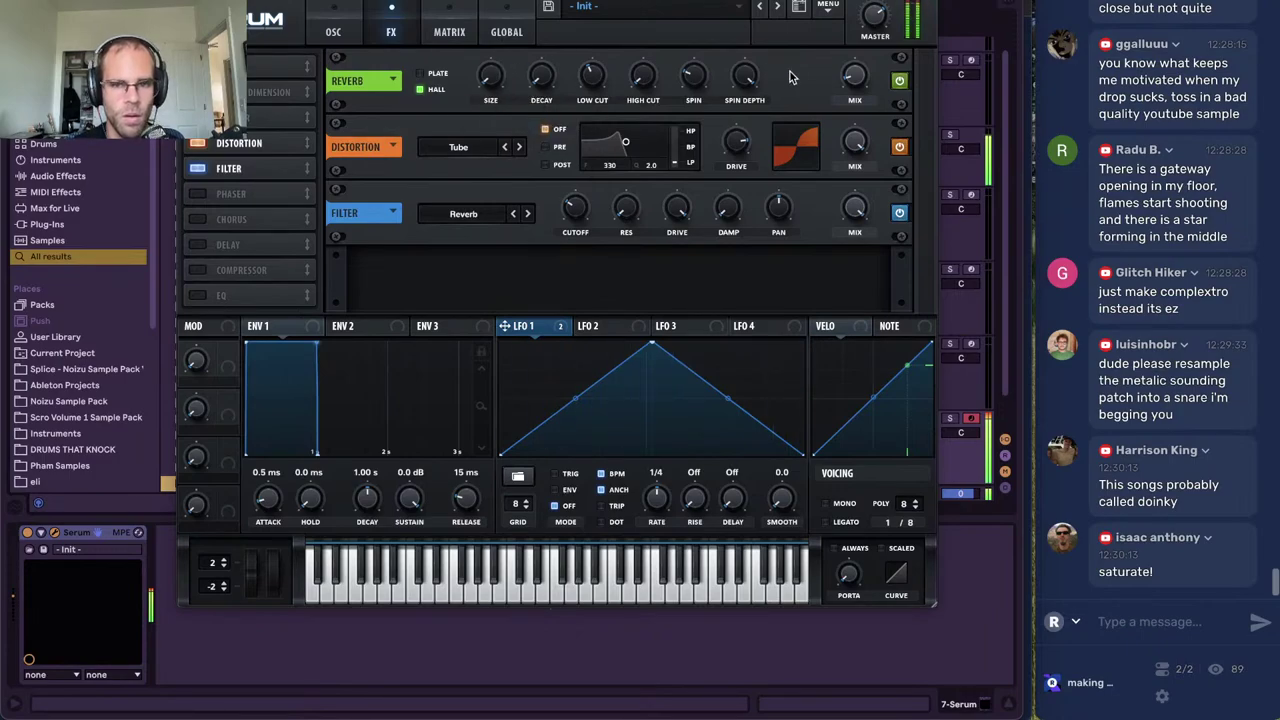
Enable the compressor in multiband mode with its mix at about 58, and close the Serum window
left_click(195, 270)
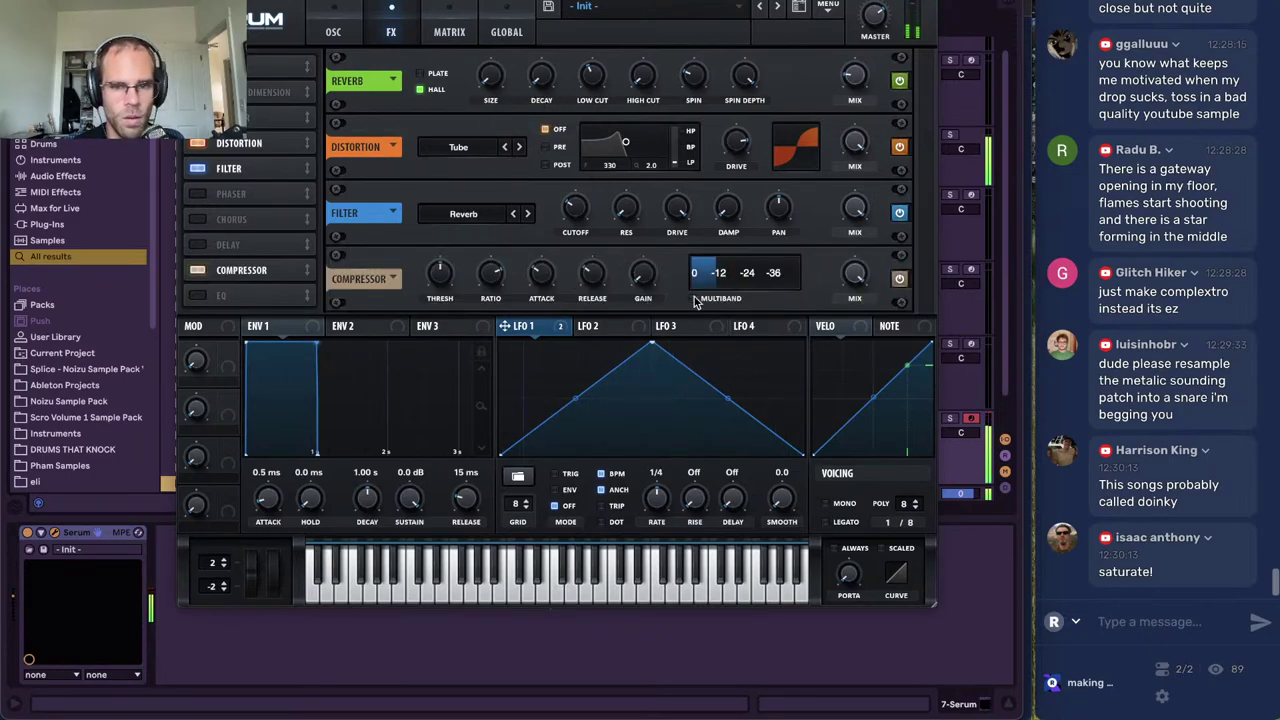
left_click(693, 298)
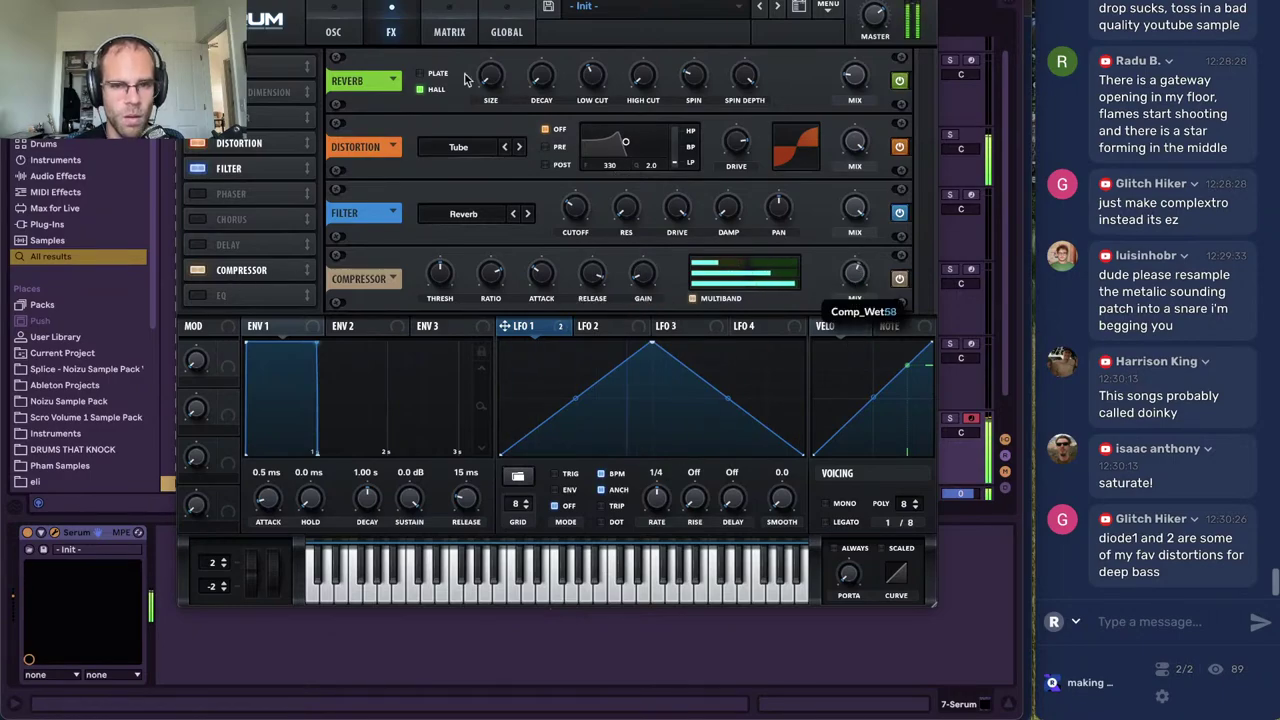
left_click(1192, 131)
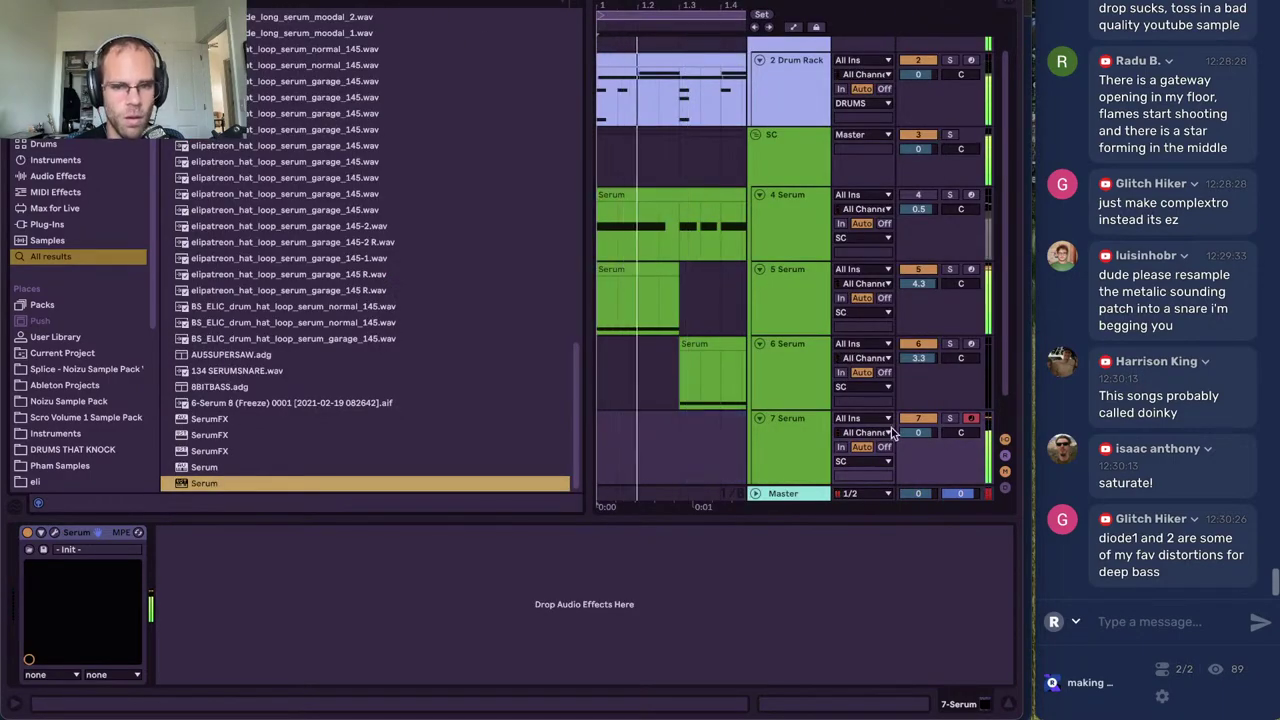
Deactivate both clips on track 6 and set track 7's volume to 4.8
left_click(786, 382)
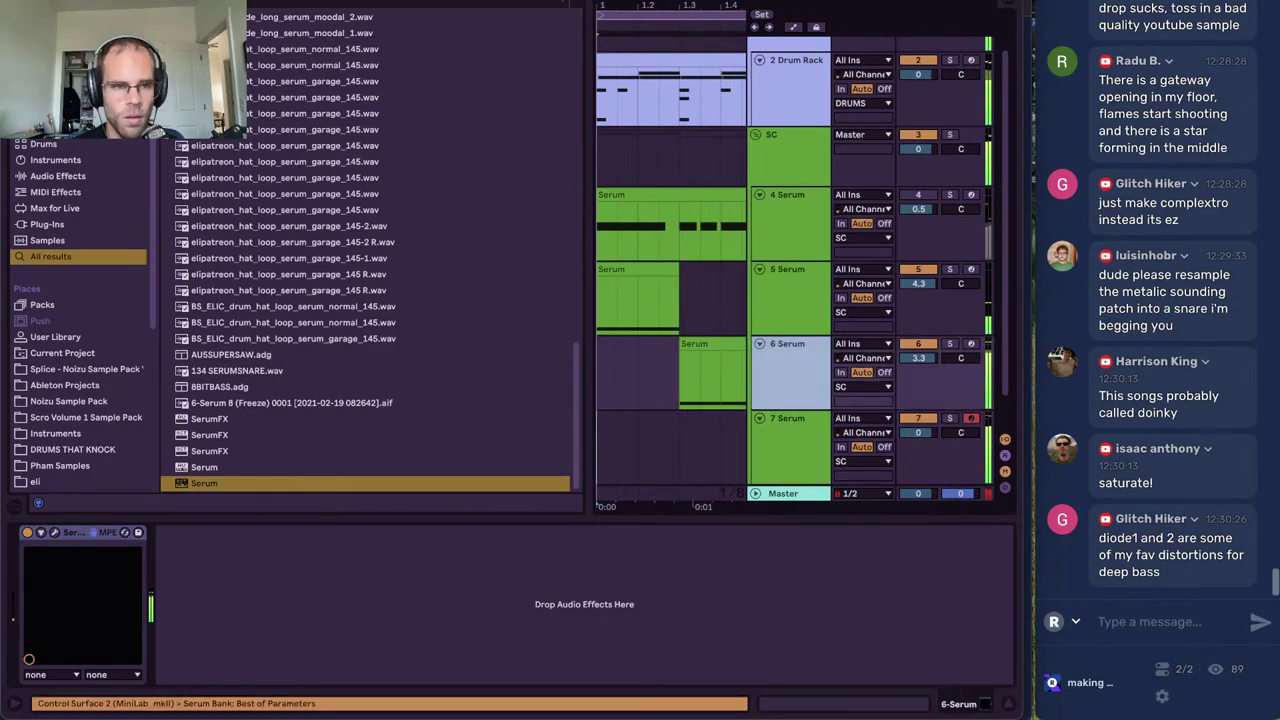
key("ctrl+alt+b")
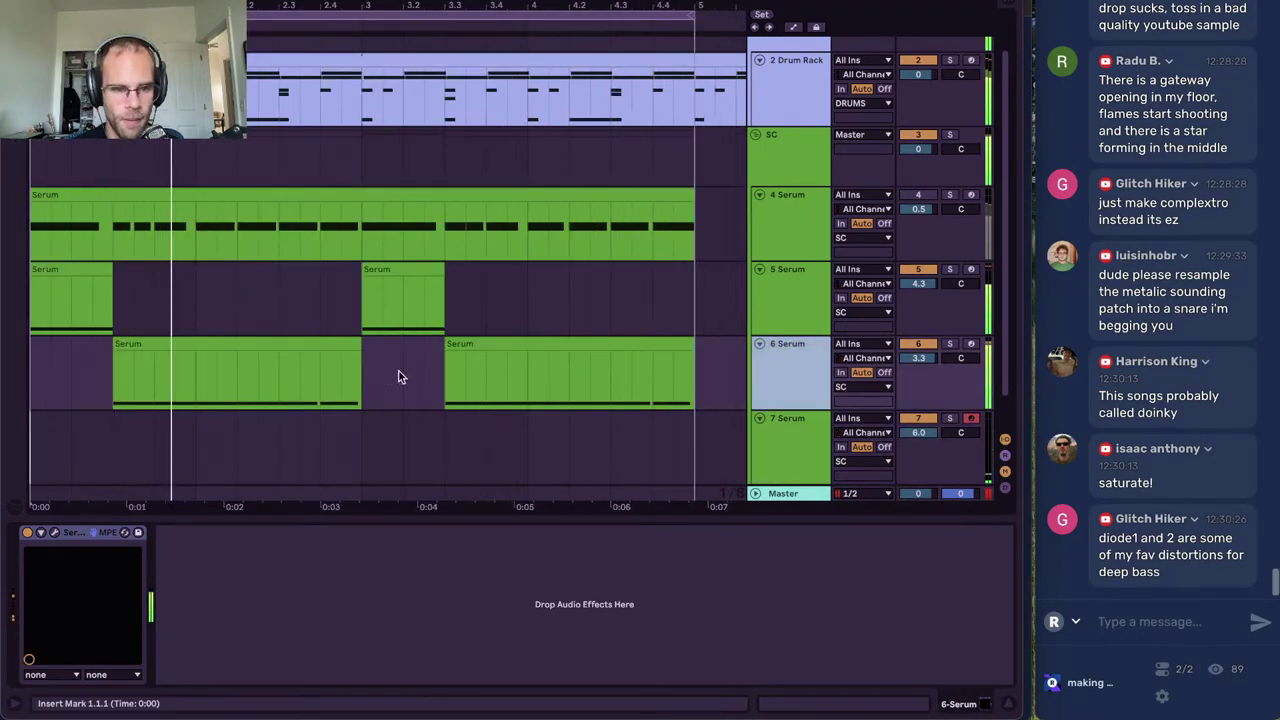
left_click(180, 400)
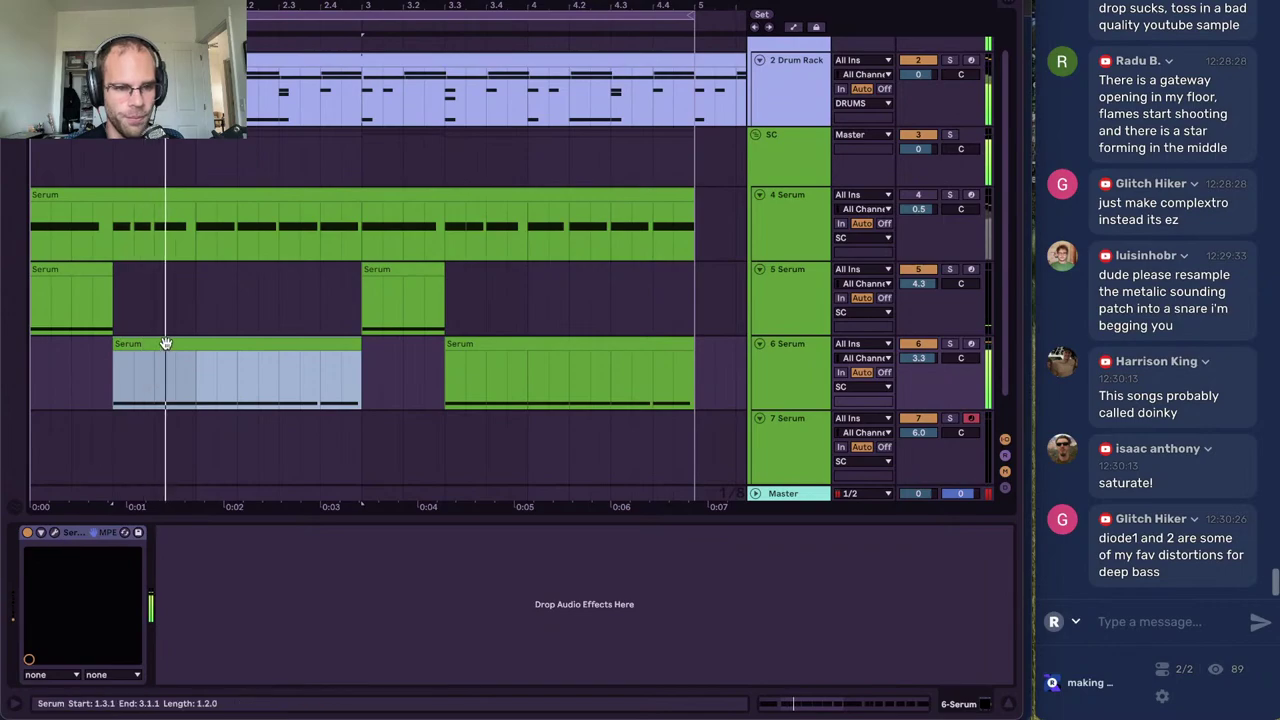
key("0")
left_click(77, 273)
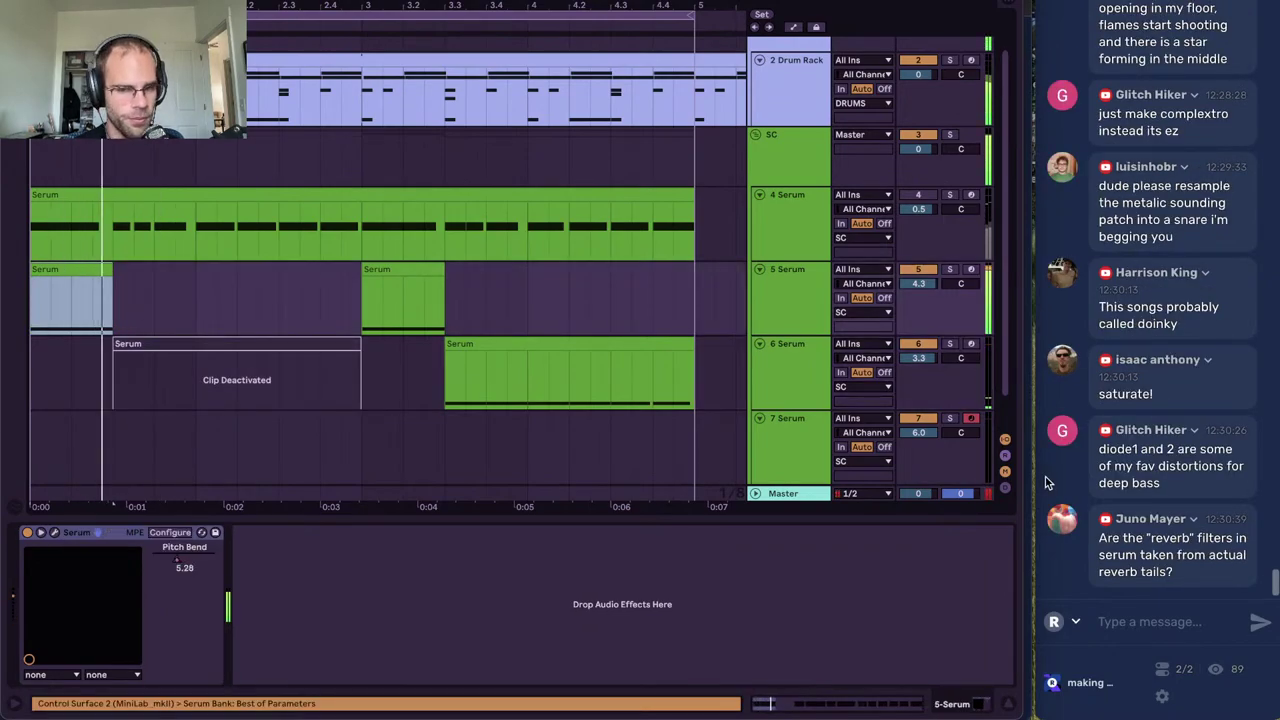
key("0")
left_click(799, 448)
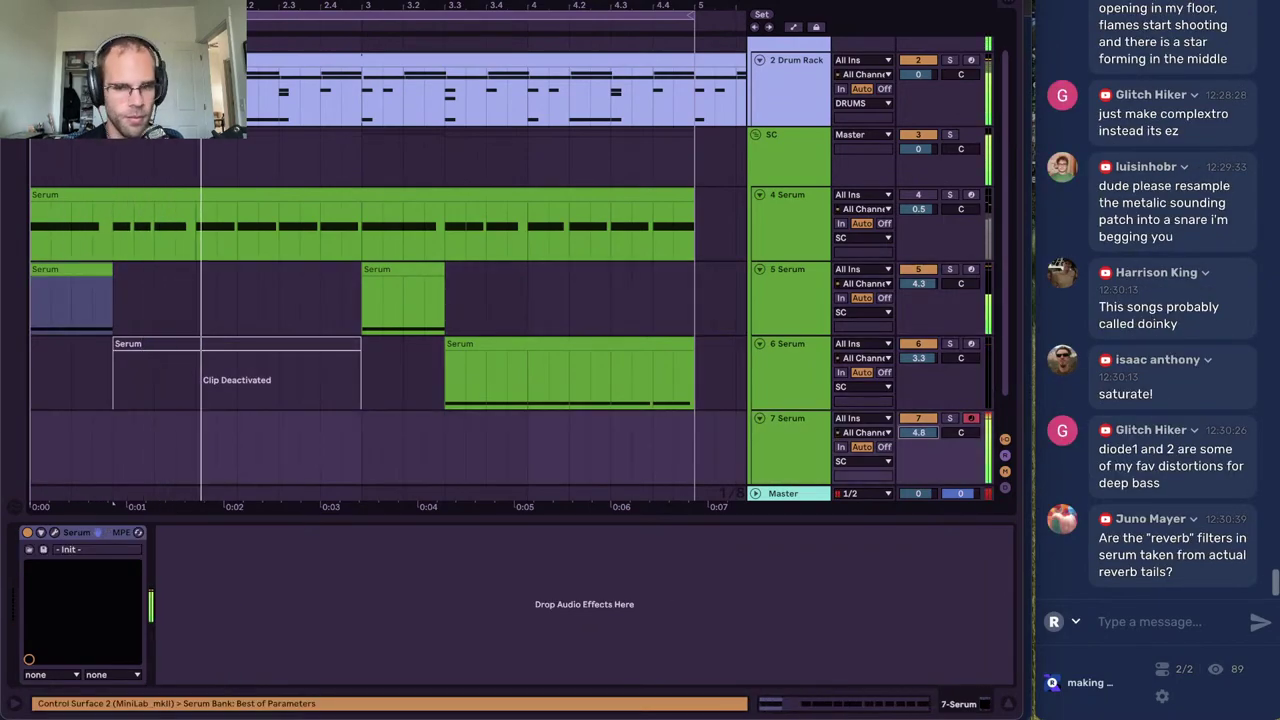
left_click(510, 345)
key("0")
Deactivate both clips on track 5 and the long clip on track 4
left_click(425, 388)
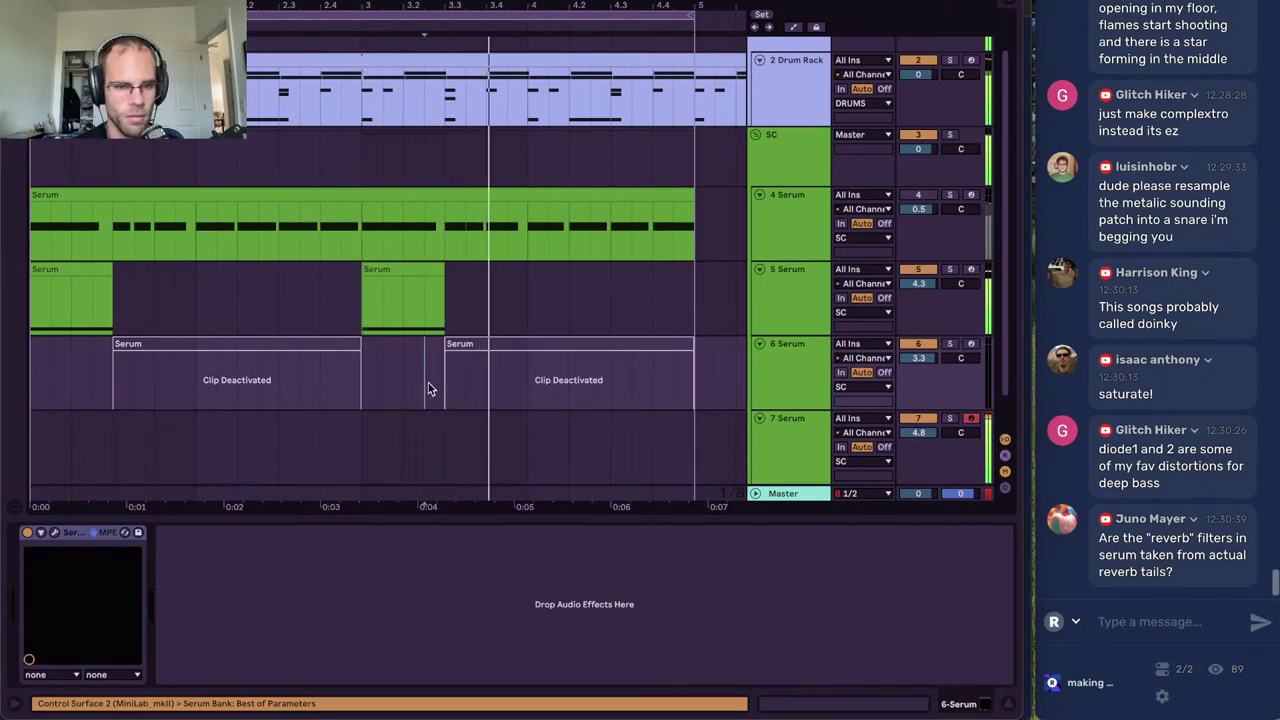
key("minus")
left_click(48, 249)
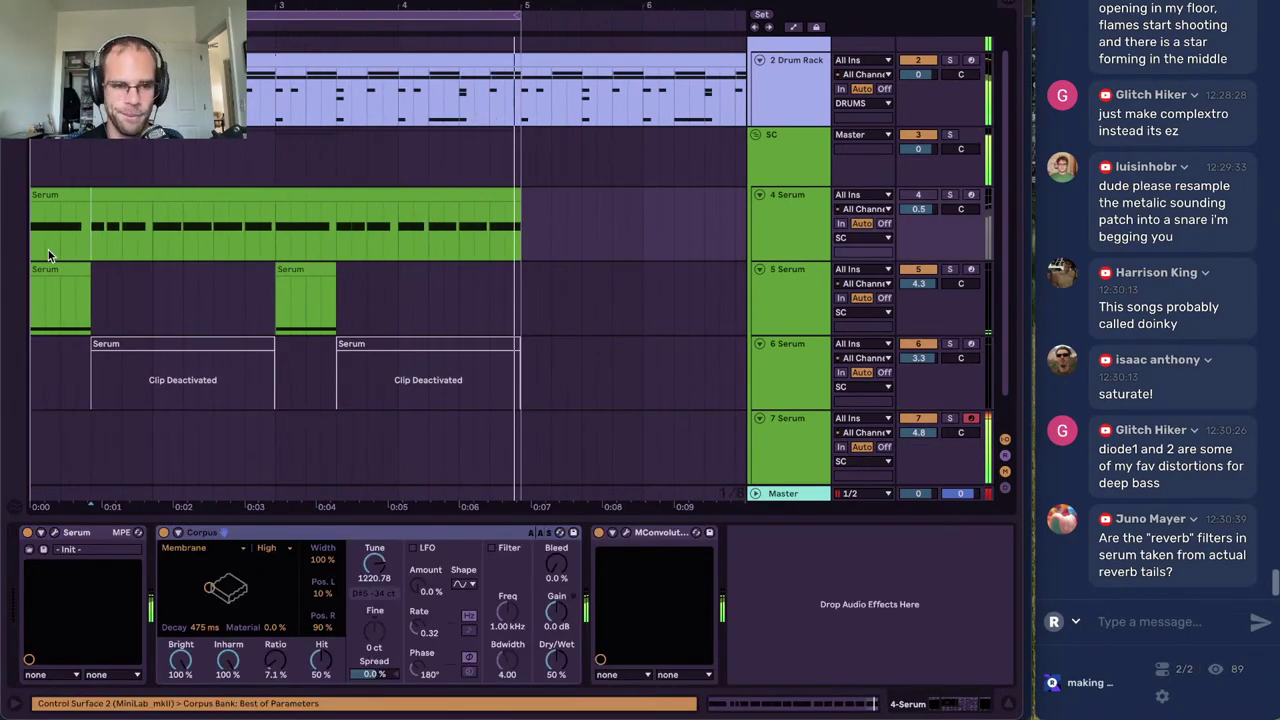
left_click(57, 267)
left_click(514, 305, "shift")
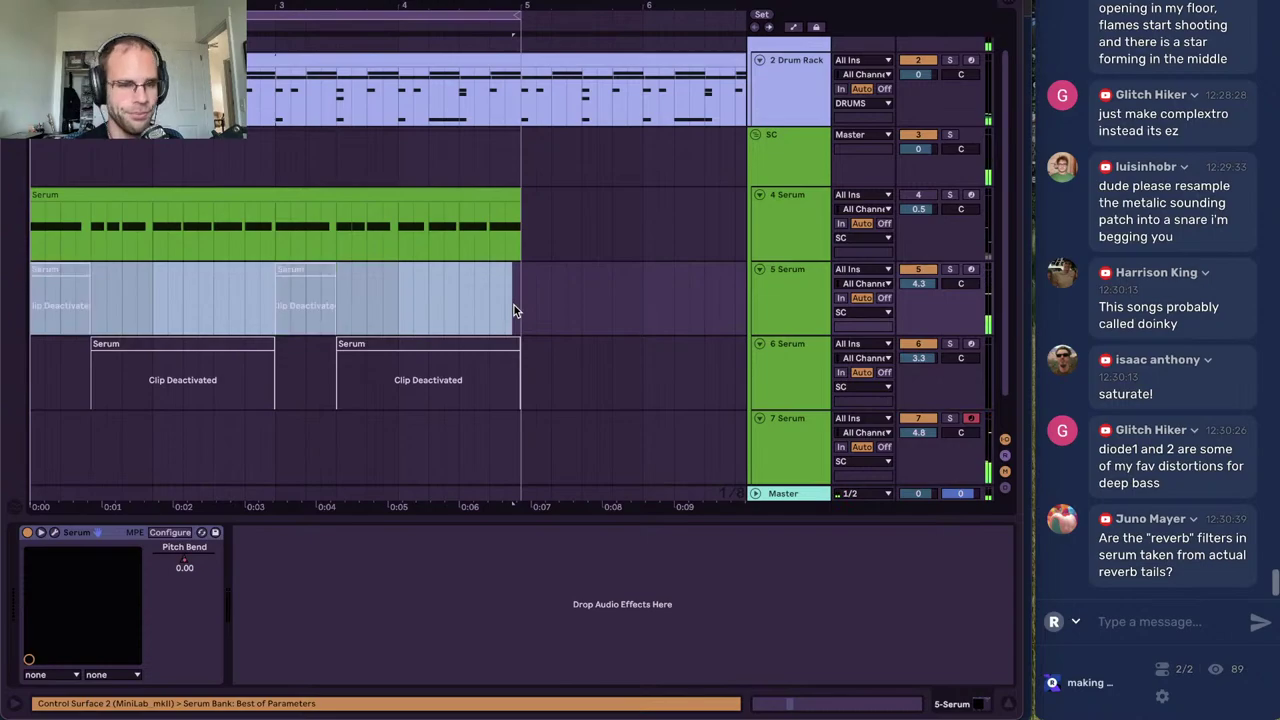
key("0")
left_click(277, 193)
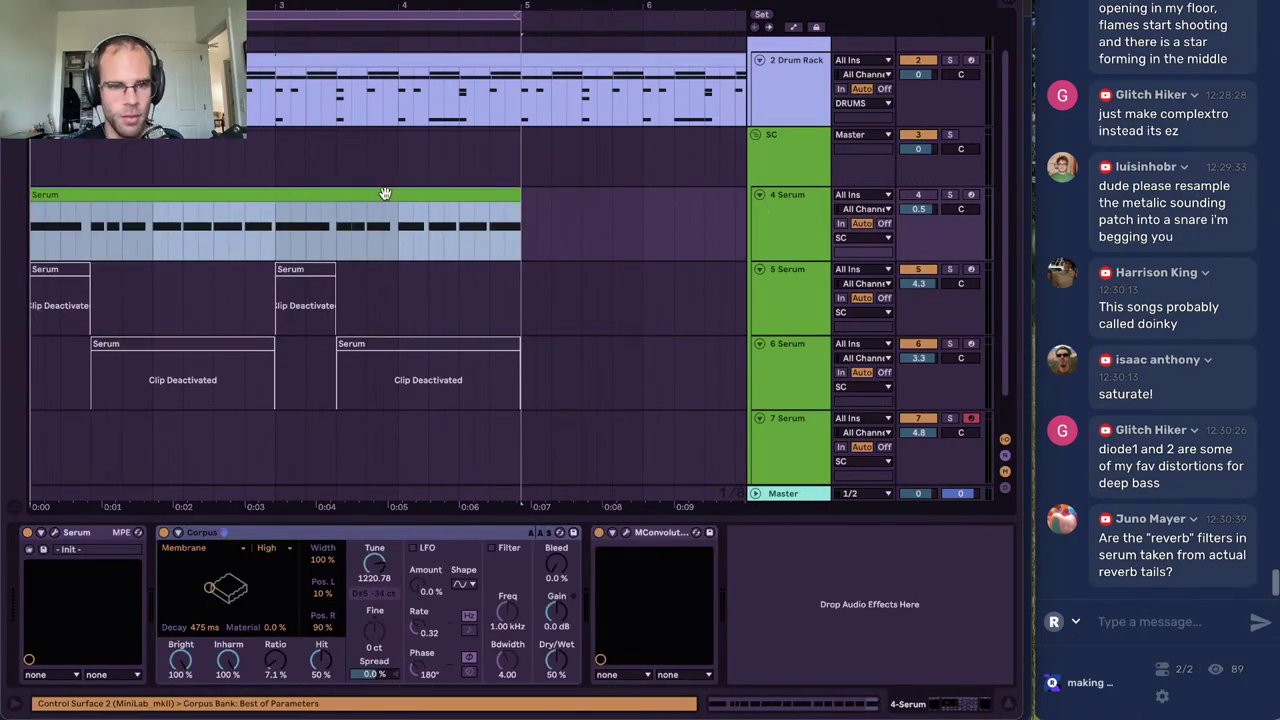
key("0")
Insert a new MIDI track below track 7 and arm it for recording
left_click(790, 160)
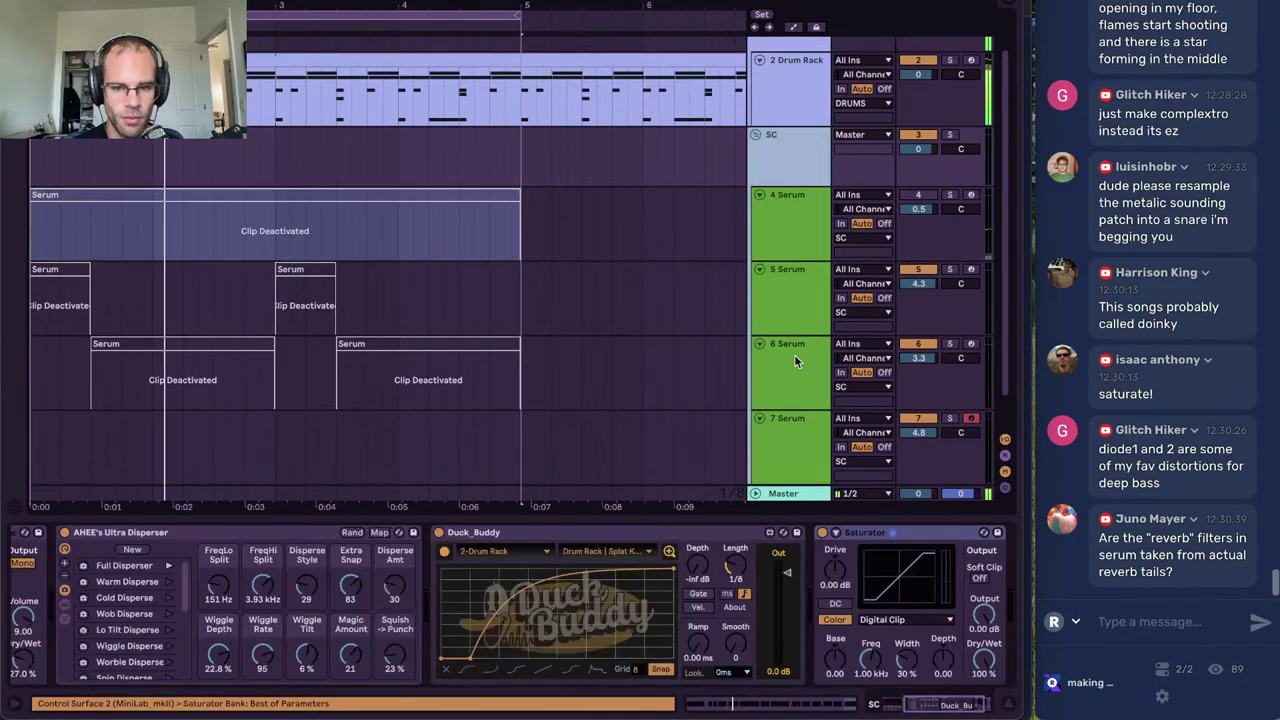
scroll(795, 356, "down", 2)
left_click(788, 390)
key("super+shift+t")
left_click(788, 441)
left_click(973, 418)
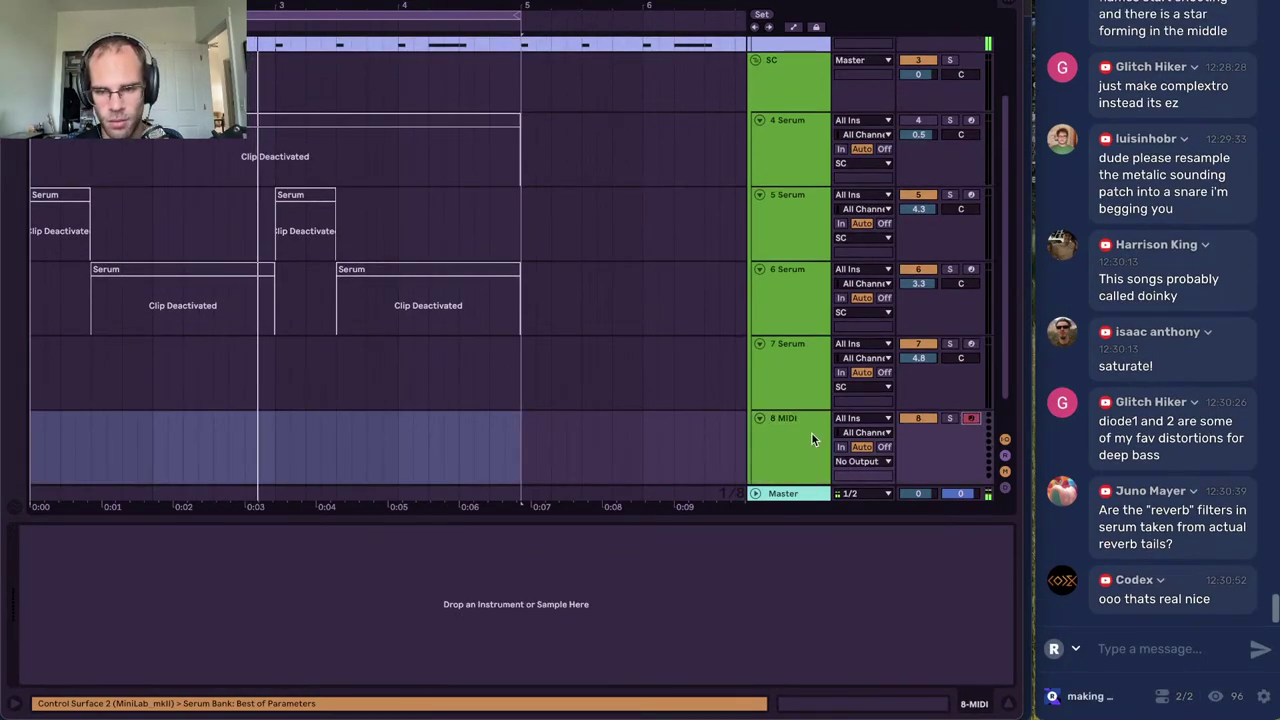
Search the browser for the electric guitar rack preset
key("ctrl+alt+b")
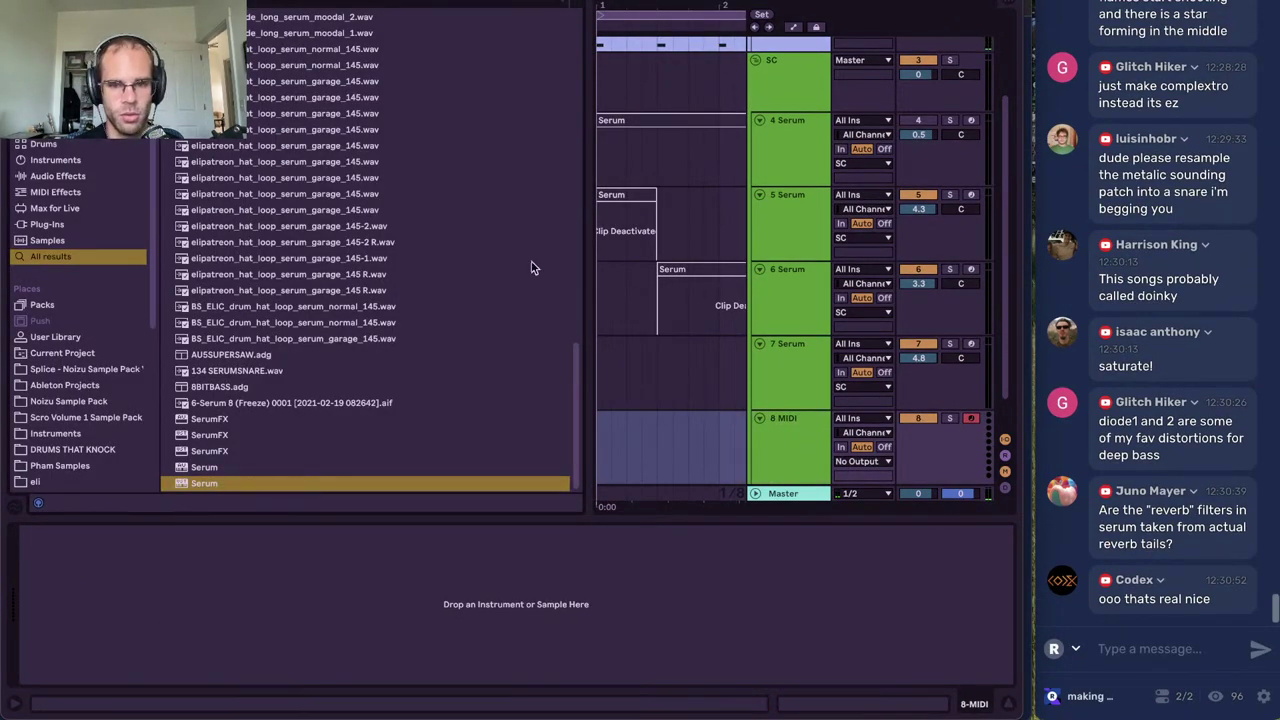
scroll(285, 190, "up", 15)
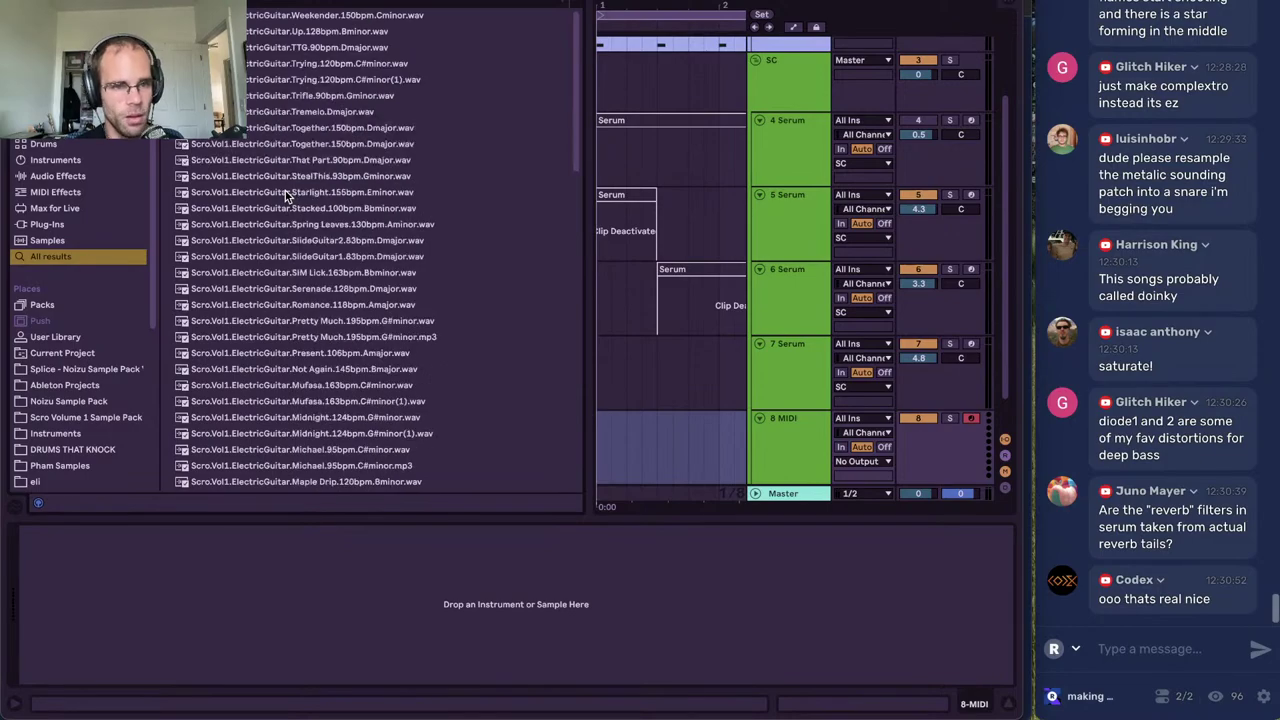
scroll(288, 196, "down", 10)
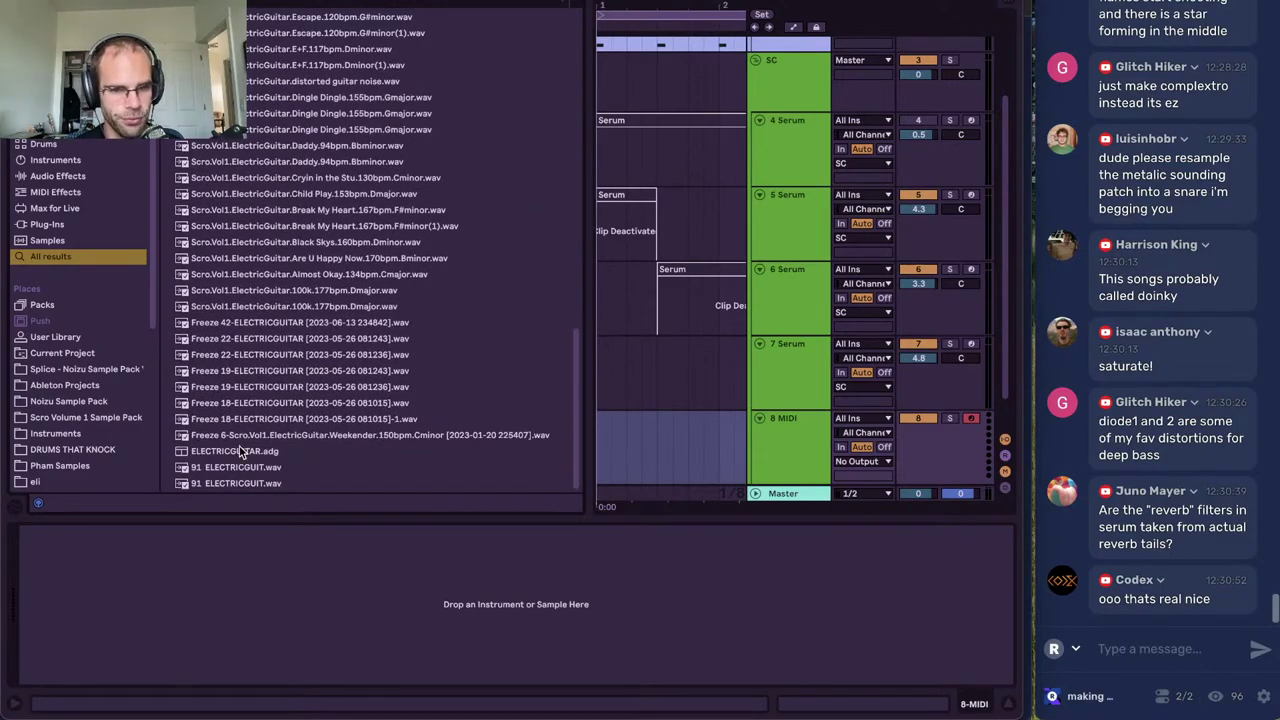
left_click(310, 455)
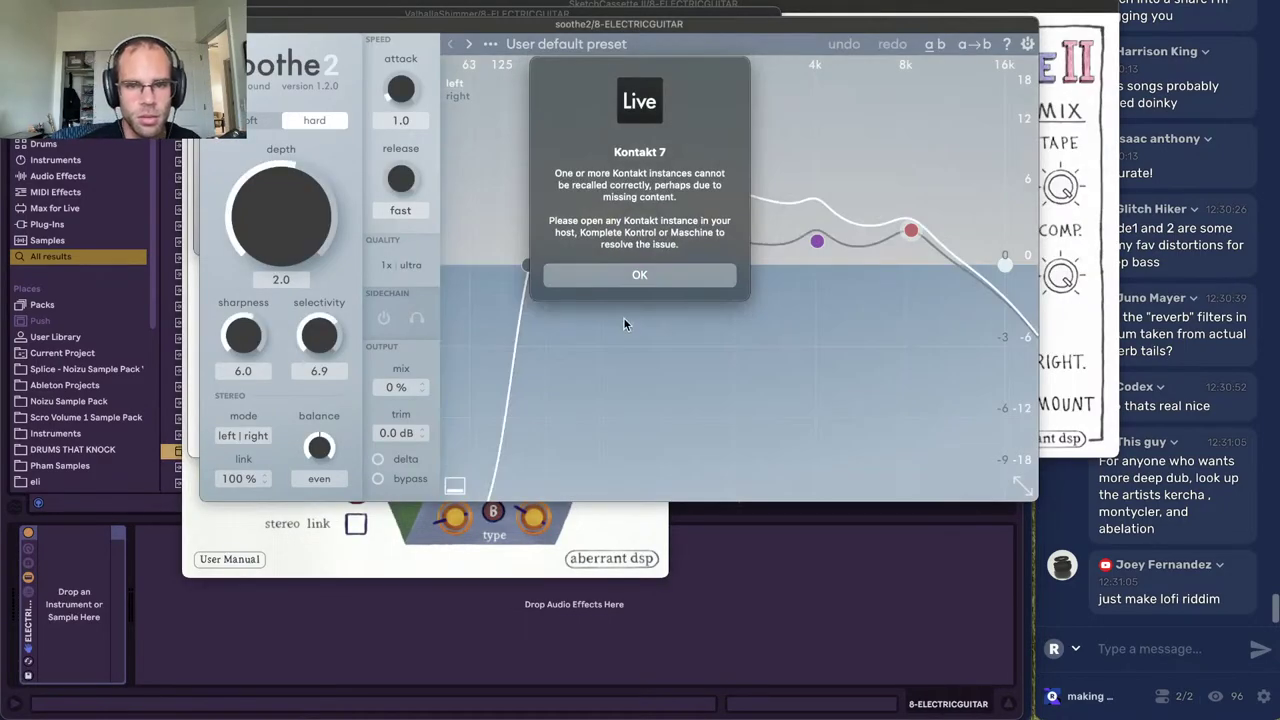
left_click(635, 274)
left_click(629, 279)
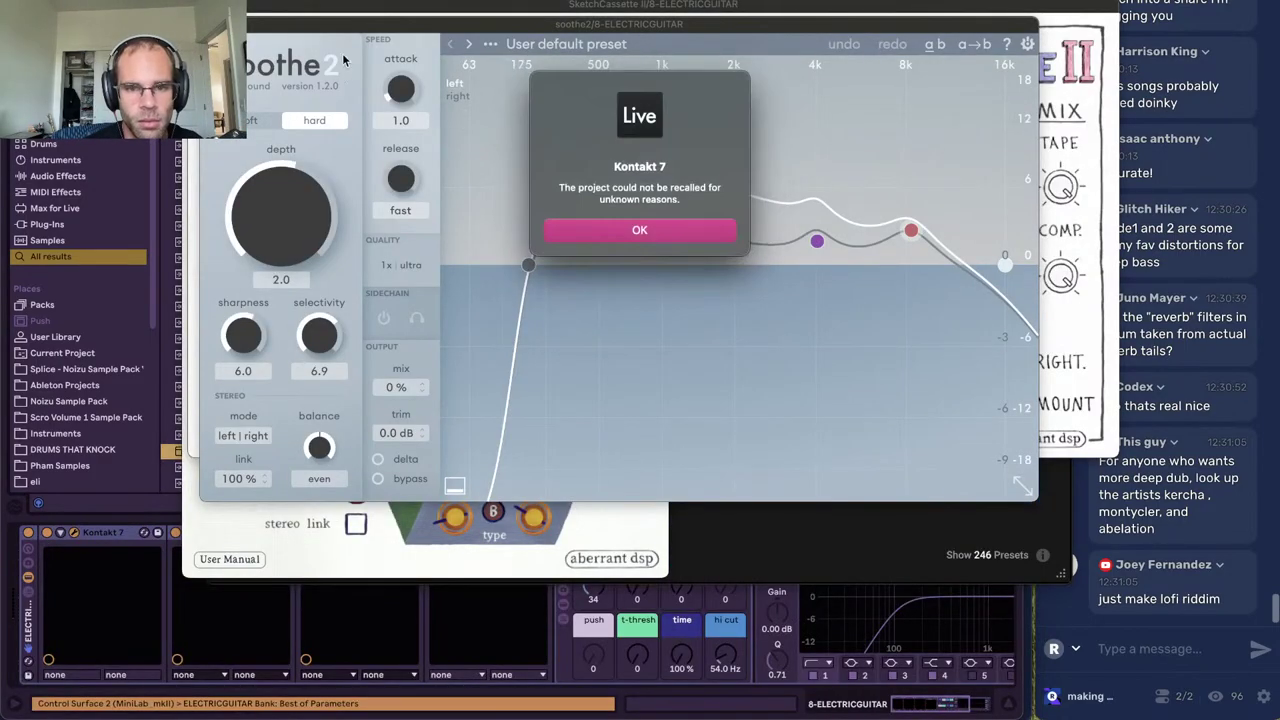
left_click(638, 231)
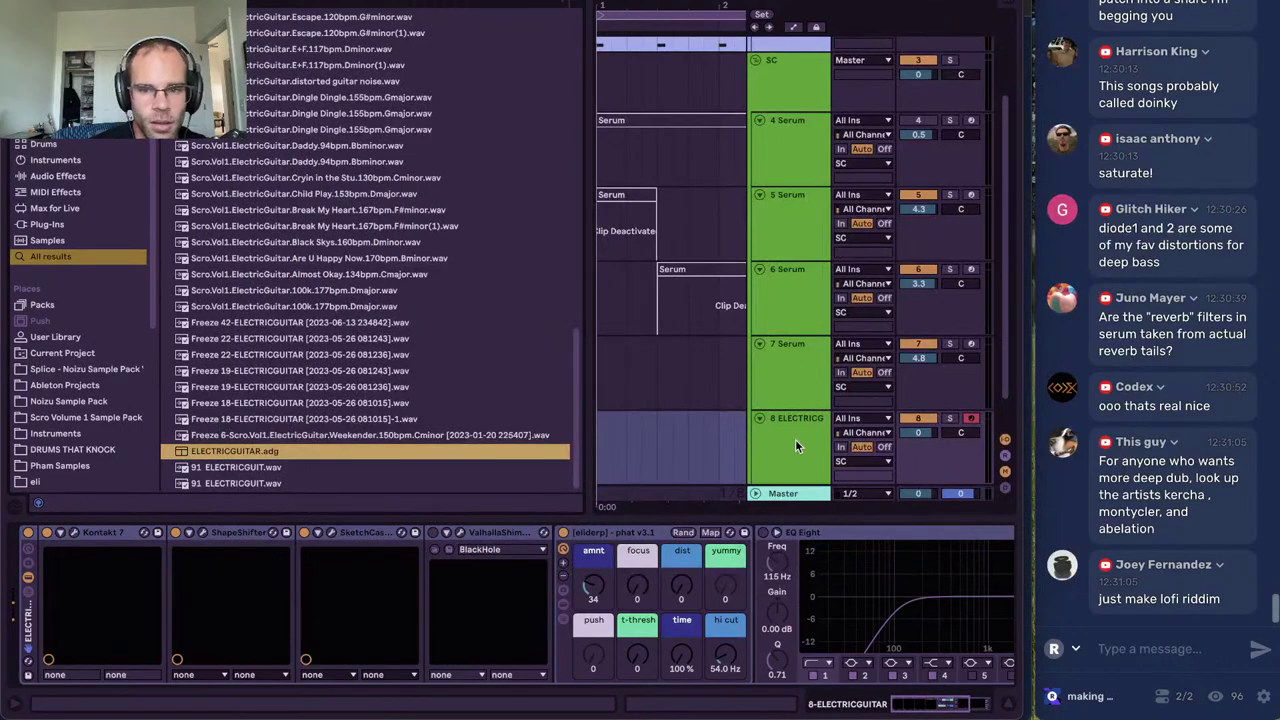
left_click(796, 441)
left_click(31, 643)
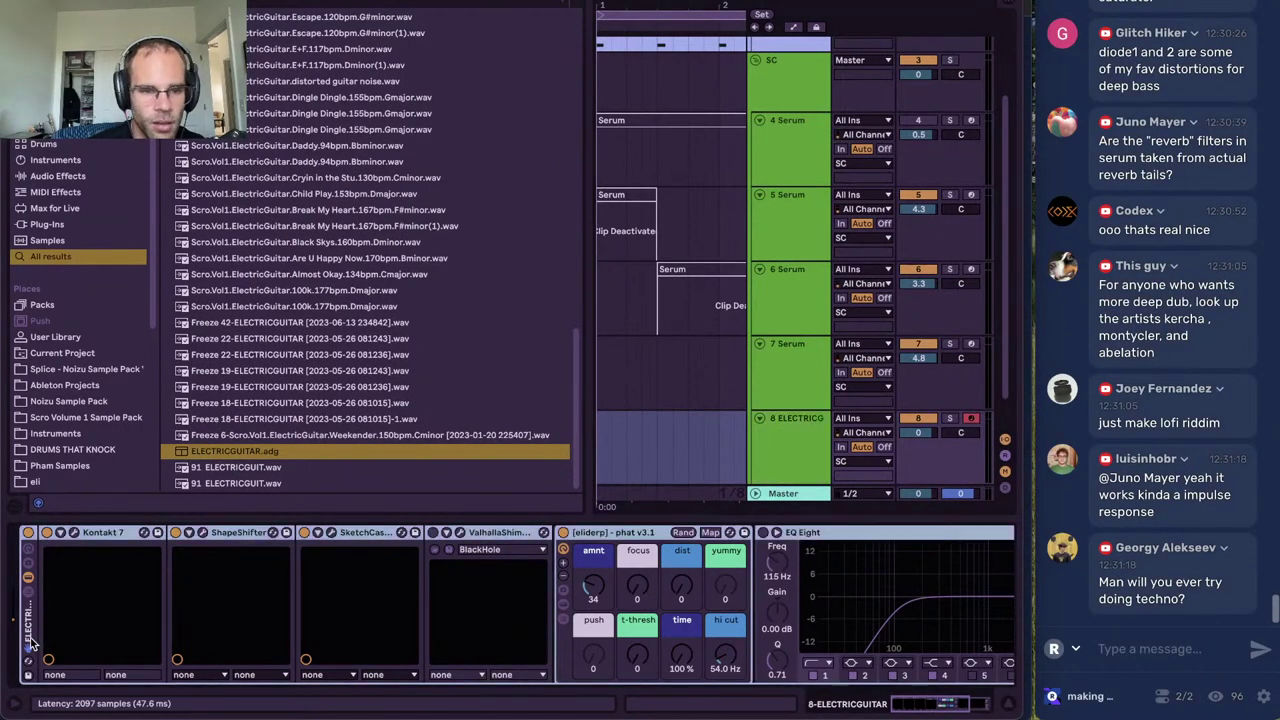
key("Delete")
Load the ELECTRICGUITAR.adg rack onto track 8, close its plug-in windows, and move the track out of the SC group
left_click(238, 452)
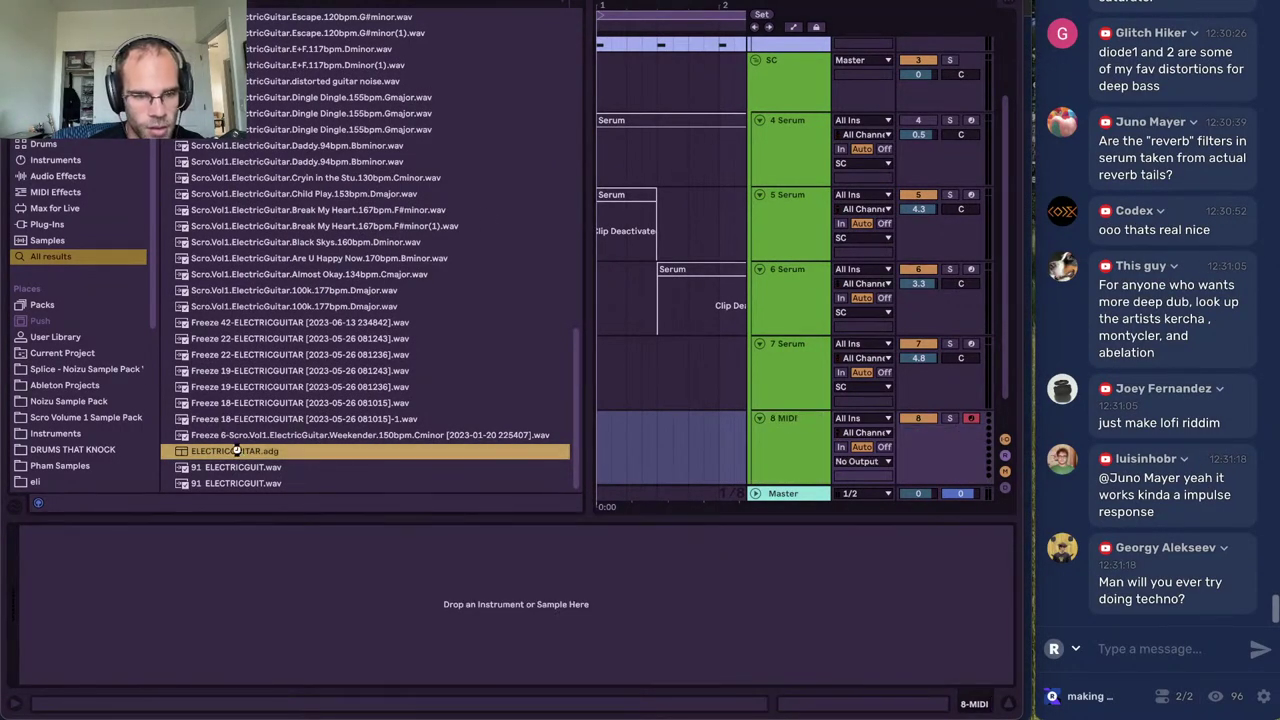
double_click(237, 451)
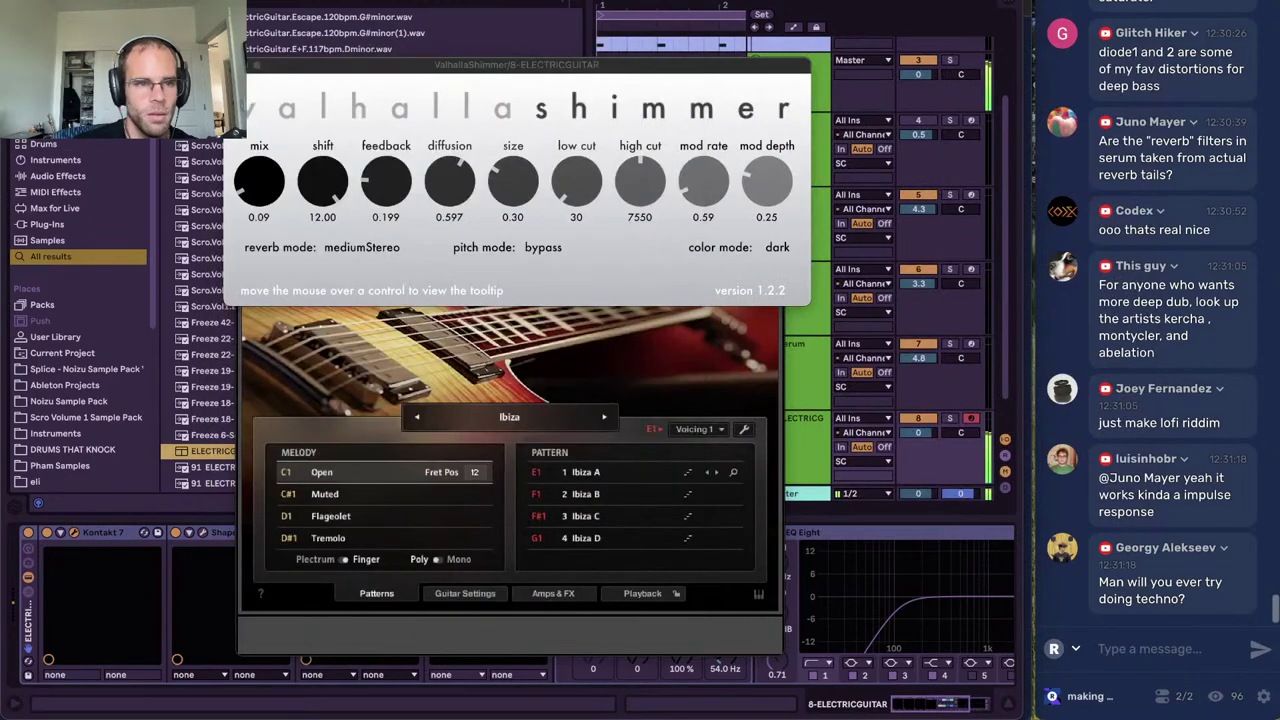
left_click(231, 65)
left_click(246, 85)
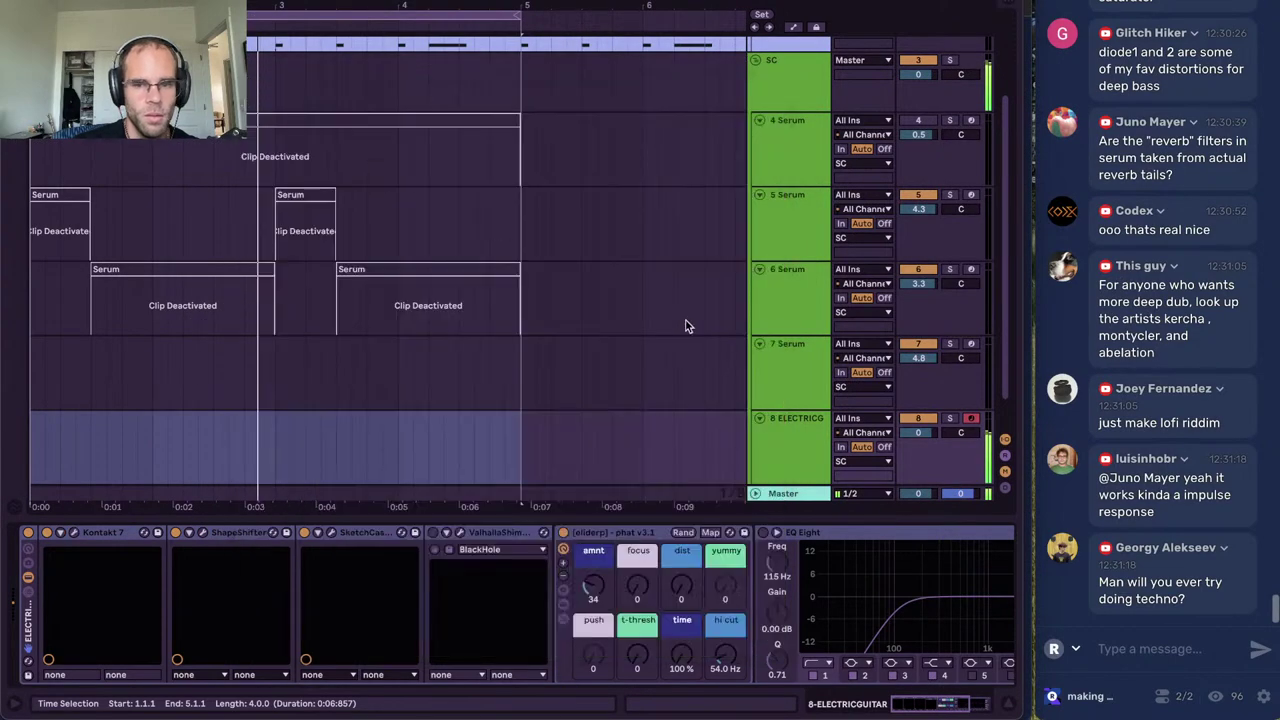
scroll(690, 330, "down", 2)
left_click_drag(796, 411, 793, 467)
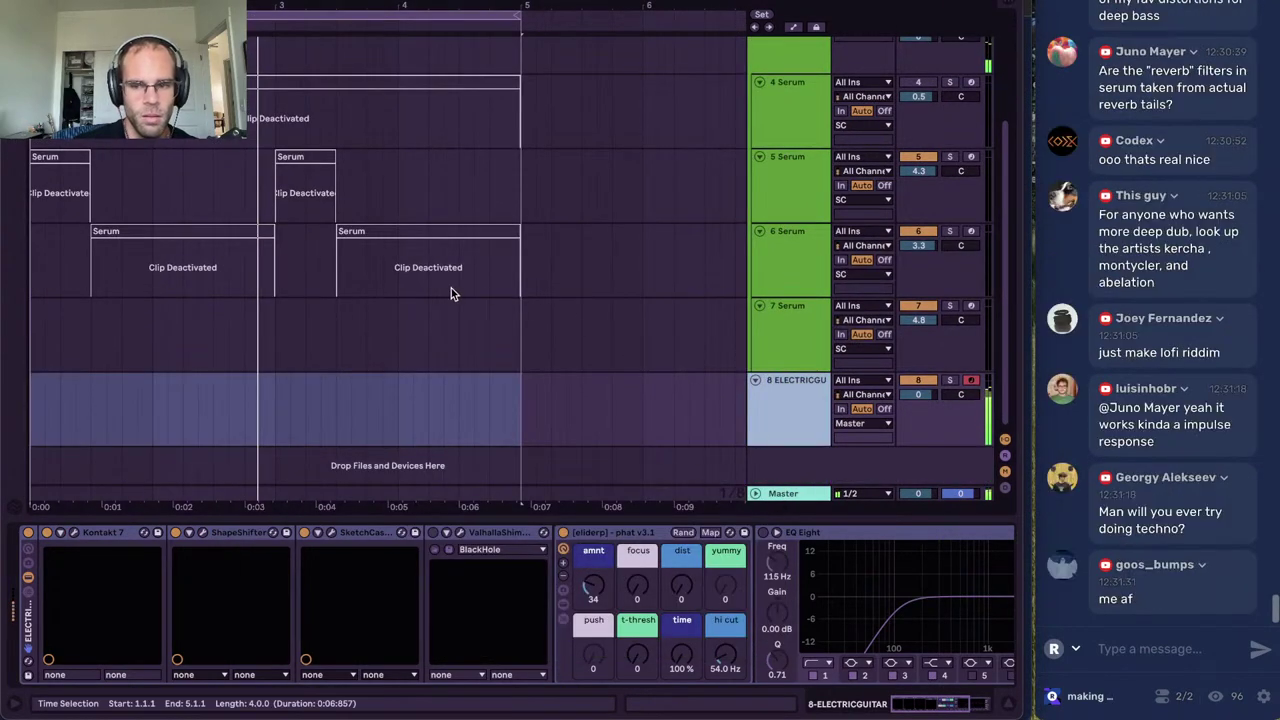
Play the four-bar loop with the drums, comparing it with the long clip on track 4 activated and deactivated
scroll(451, 288, "up", 3)
left_click(90, 142)
key("space")
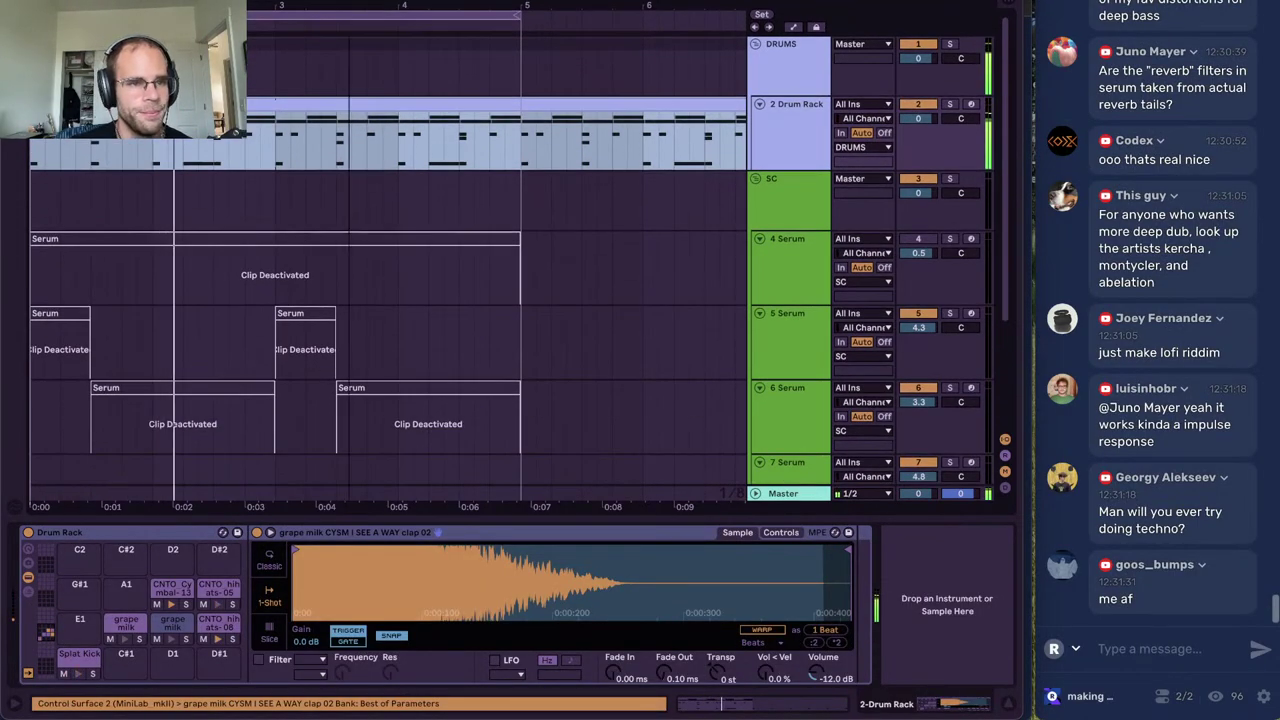
key("plus")
key("plus")
left_click(381, 241)
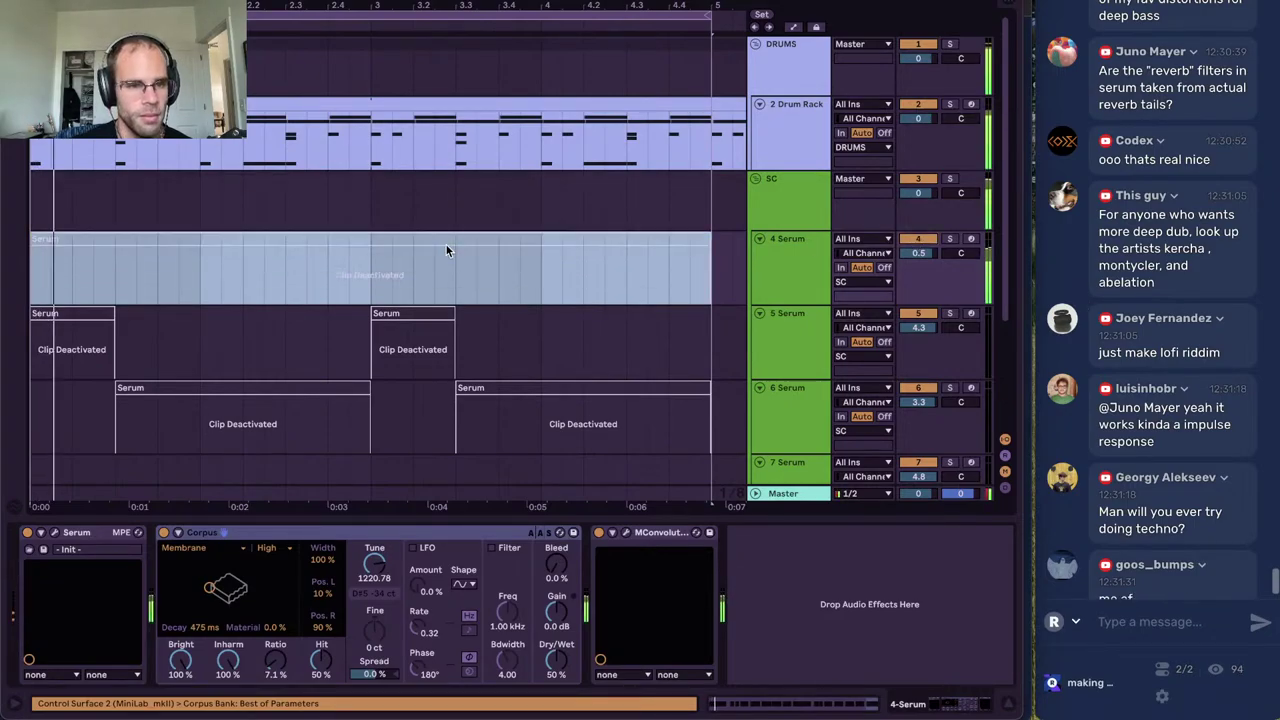
key("0")
key("0")
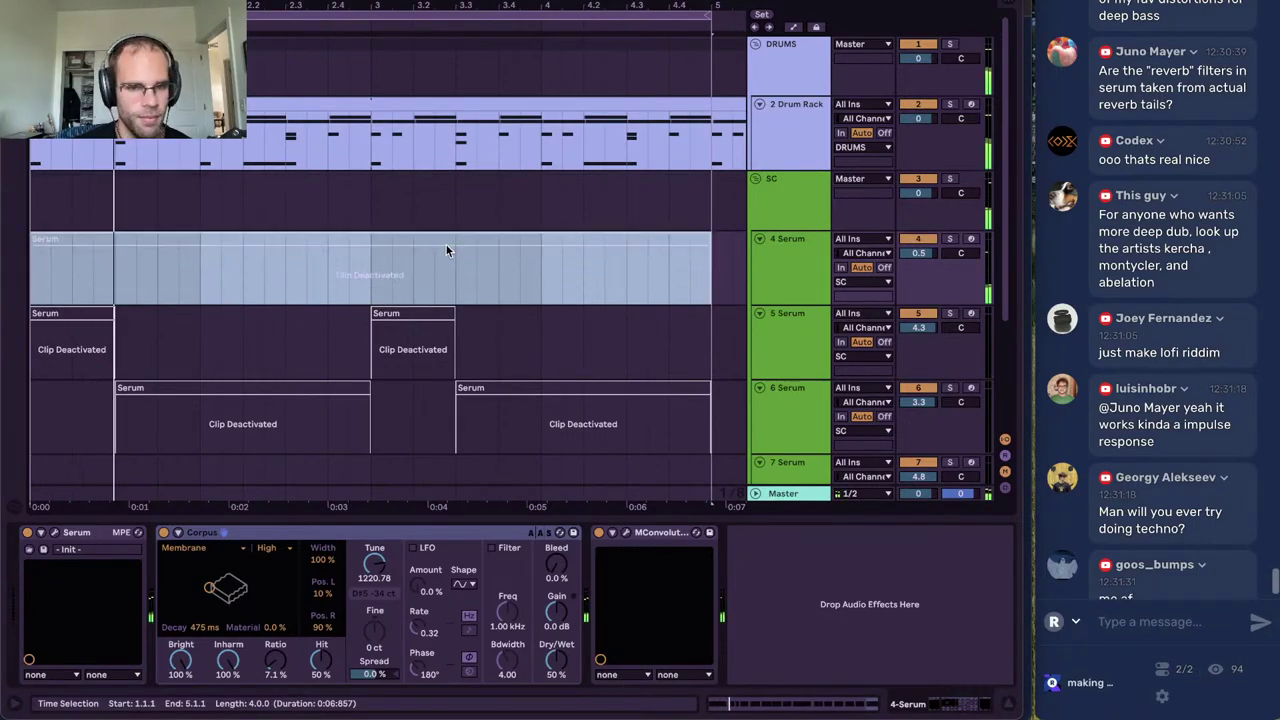
Audition the ELECTRICGUITAR track over the loop and inspect the melody and pattern settings of its Kontakt instrument
scroll(446, 245, "down", 3)
left_click(790, 415)
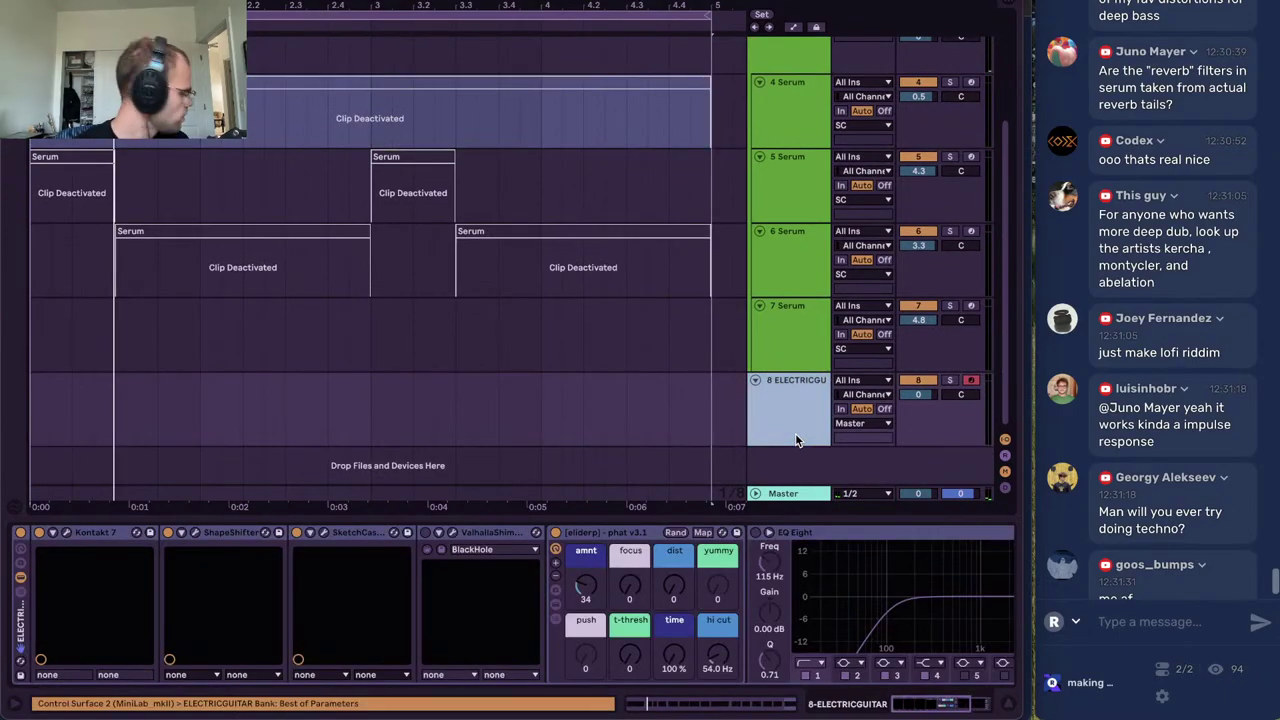
key("space")
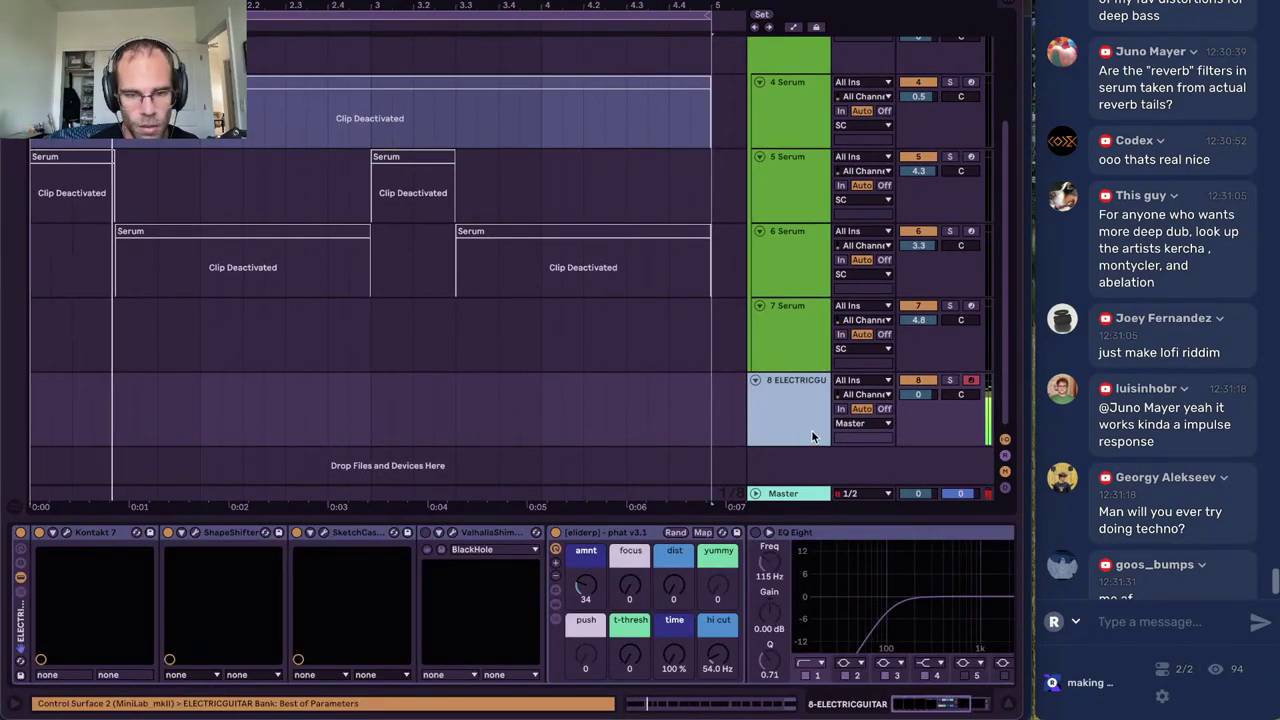
left_click(64, 533)
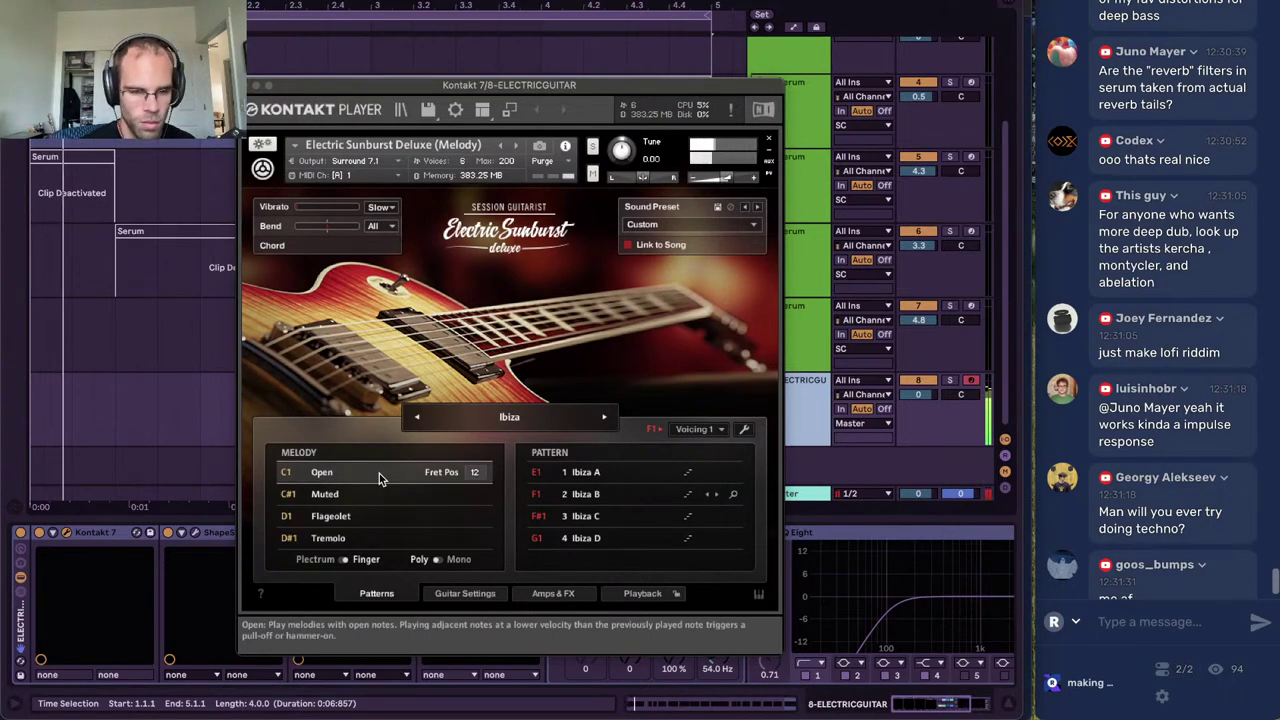
left_click(243, 86)
scroll(740, 139, "up", 3)
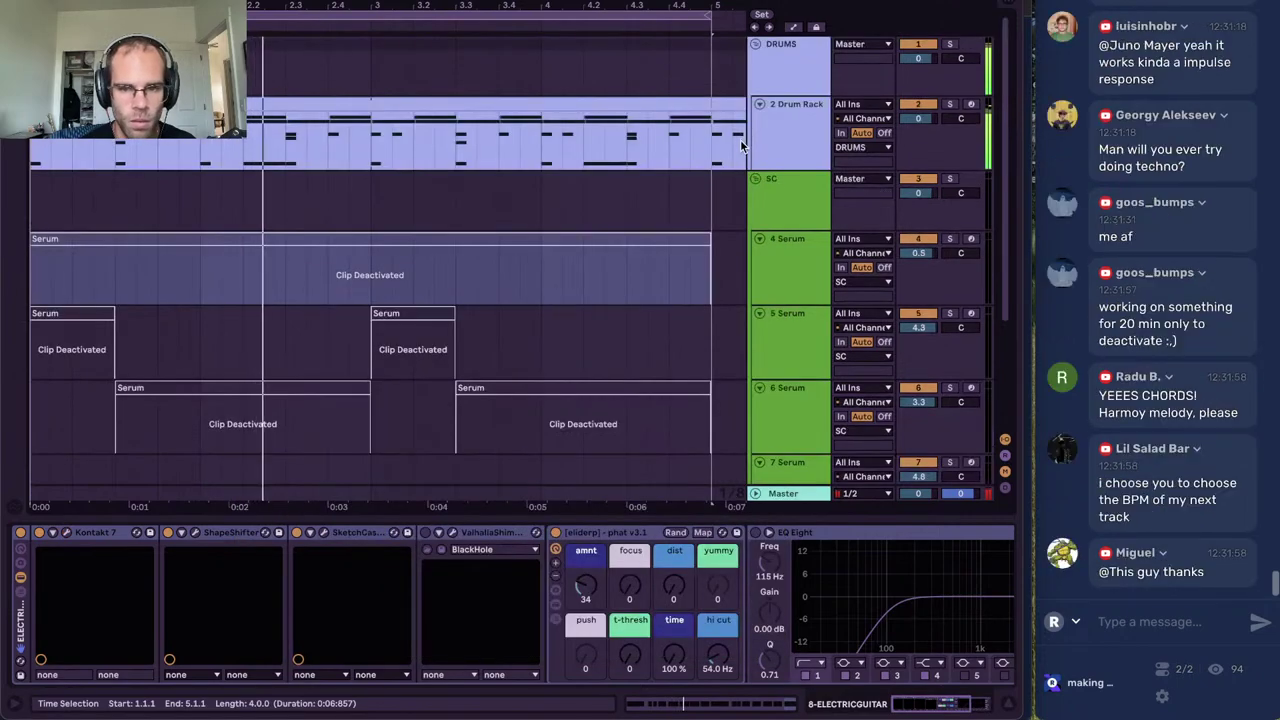
scroll(801, 192, "down", 3)
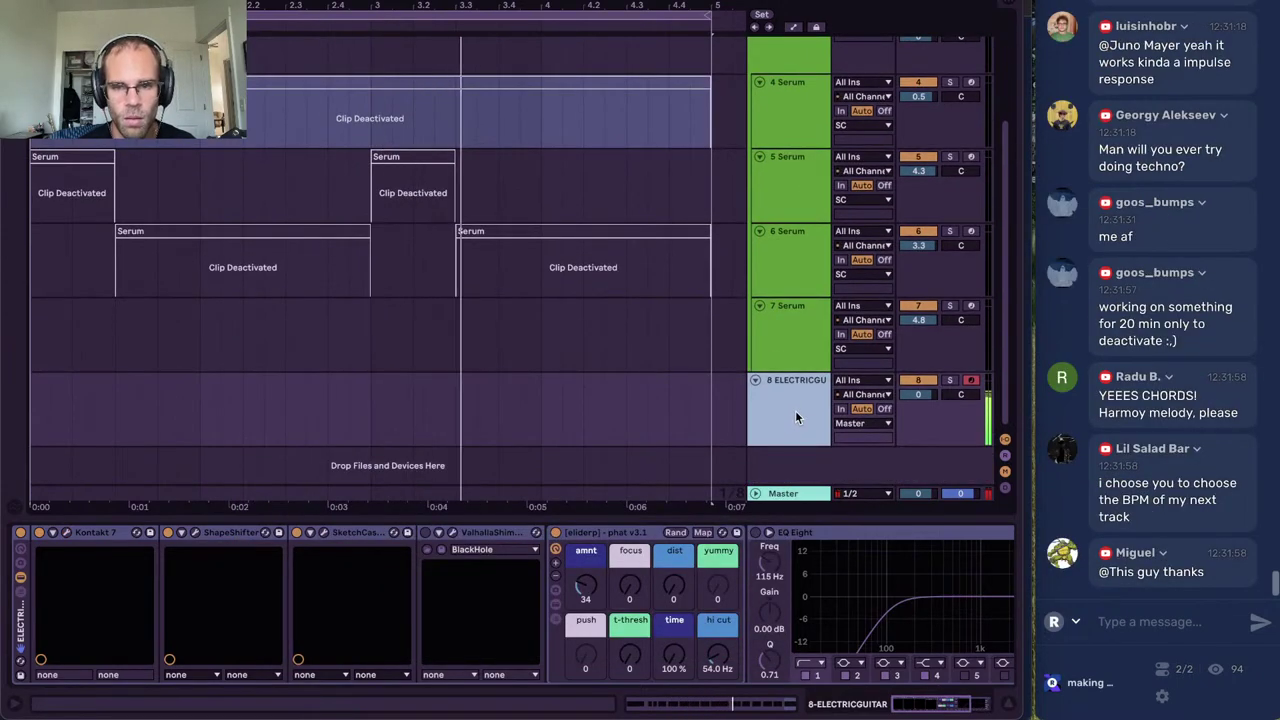
Move the ELECTRICGUITAR track into the SC group directly below track 6 and set its volume to -2.2
left_click_drag(795, 410, 800, 322)
scroll(803, 260, "up", 3)
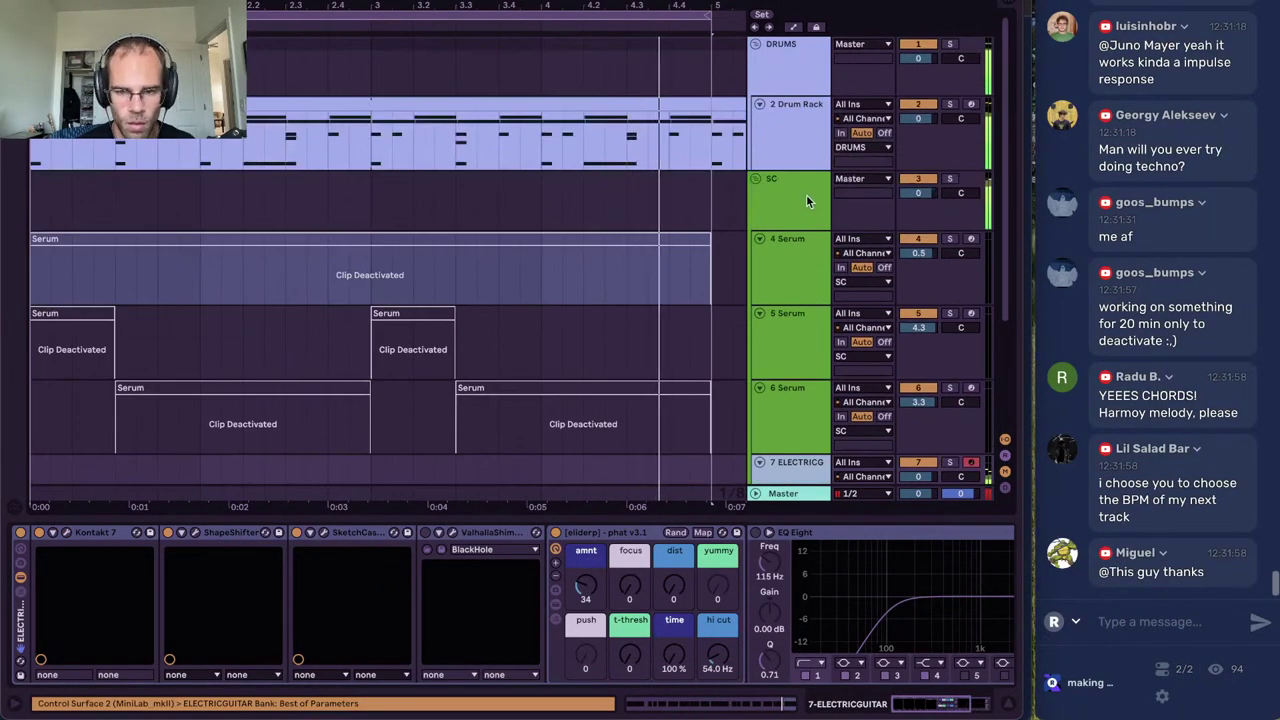
left_click(806, 194)
scroll(690, 450, "down", 3)
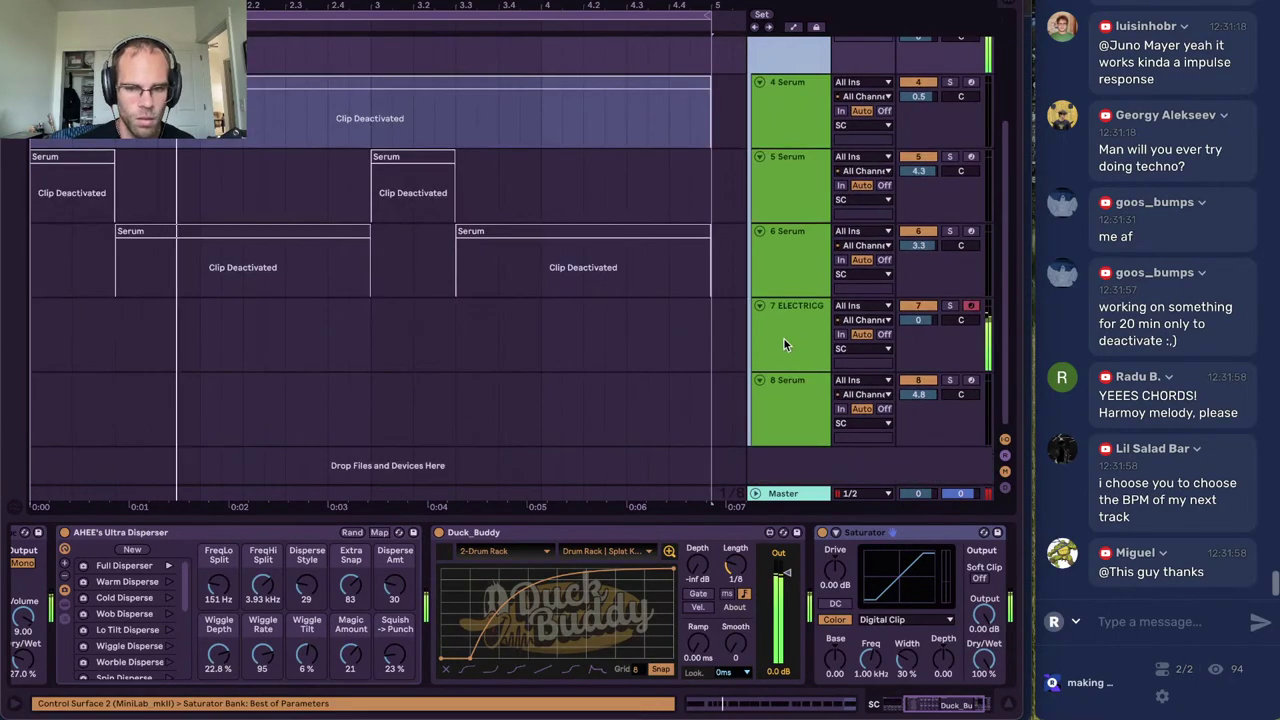
left_click(784, 339)
scroll(813, 334, "up", 3)
Turn off the Amp in the SC group's effects chain and return to the ELECTRICGUITAR track
left_click(803, 189)
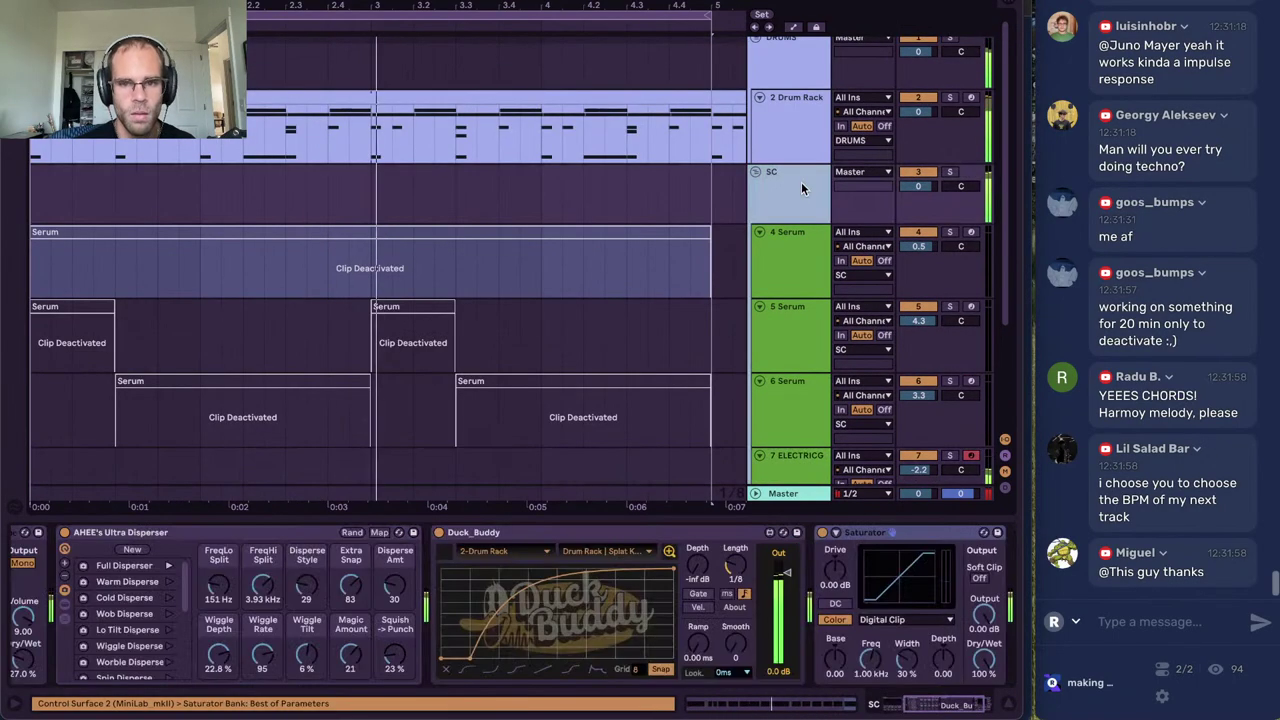
left_click_drag(935, 703, 908, 703)
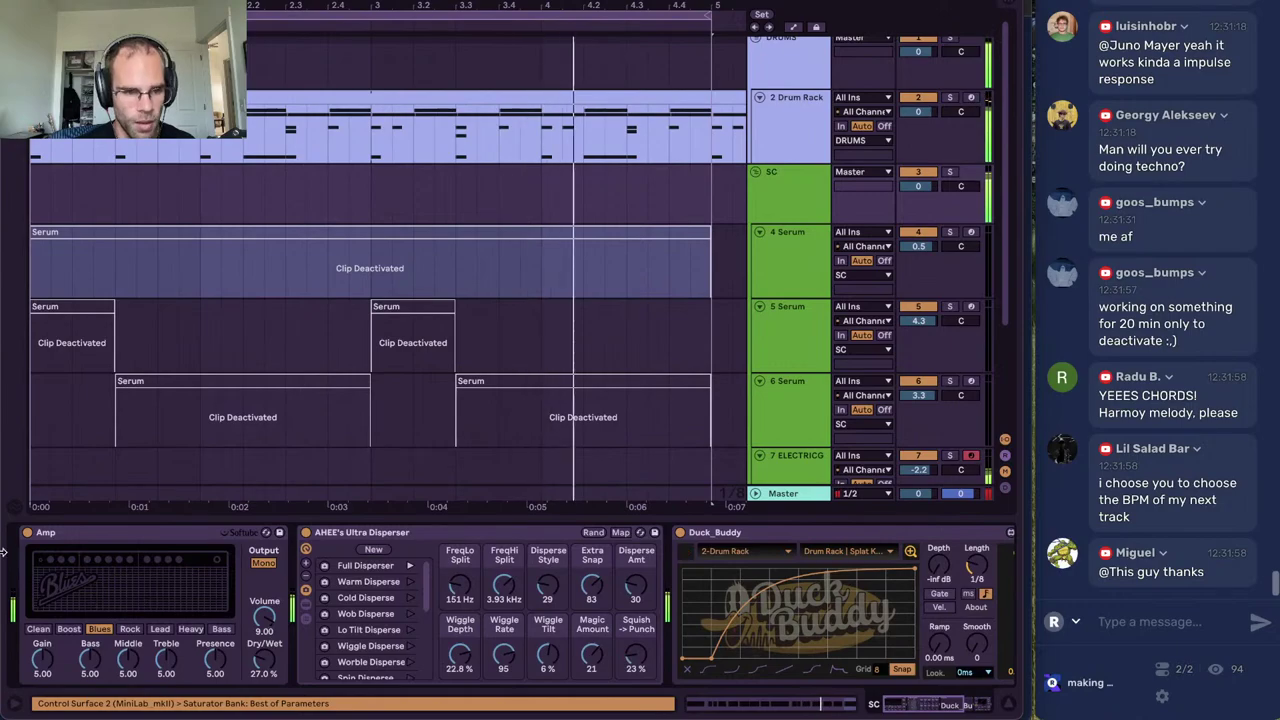
left_click(28, 533)
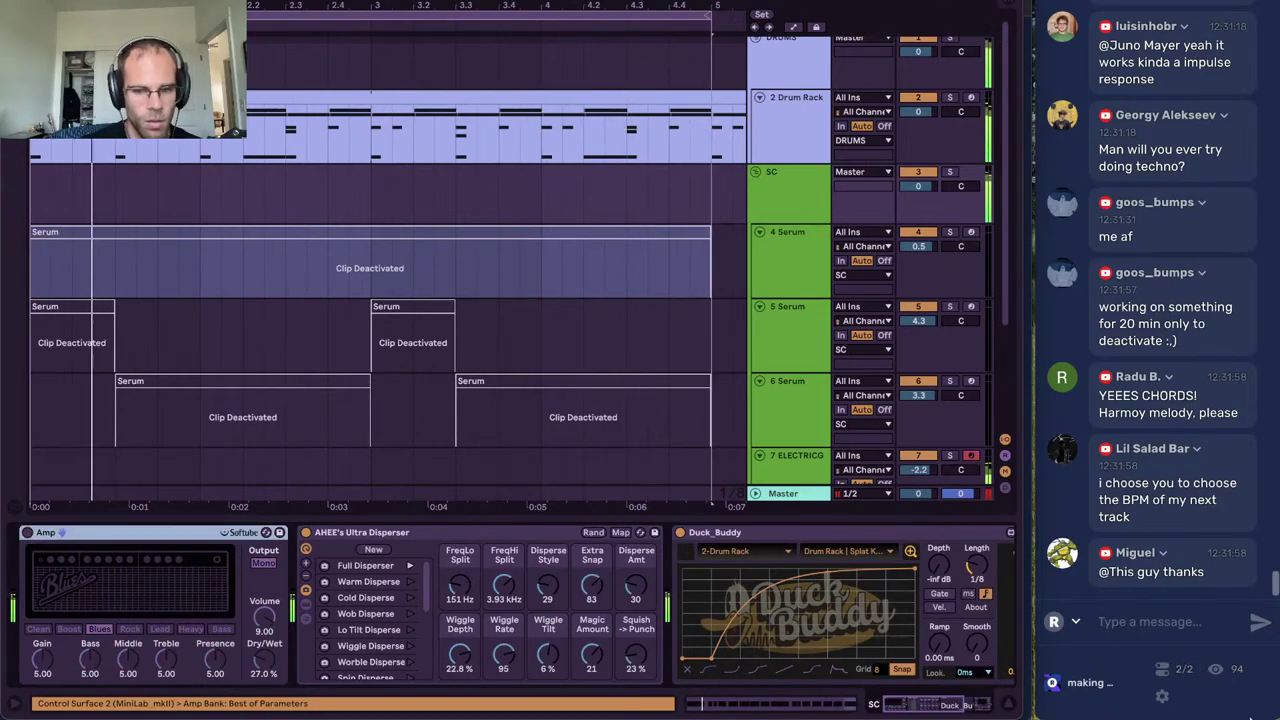
mouse_move(940, 705)
left_mouse_down()
mouse_move(997, 710)
mouse_move(950, 704)
left_mouse_up()
scroll(679, 317, "down", 3)
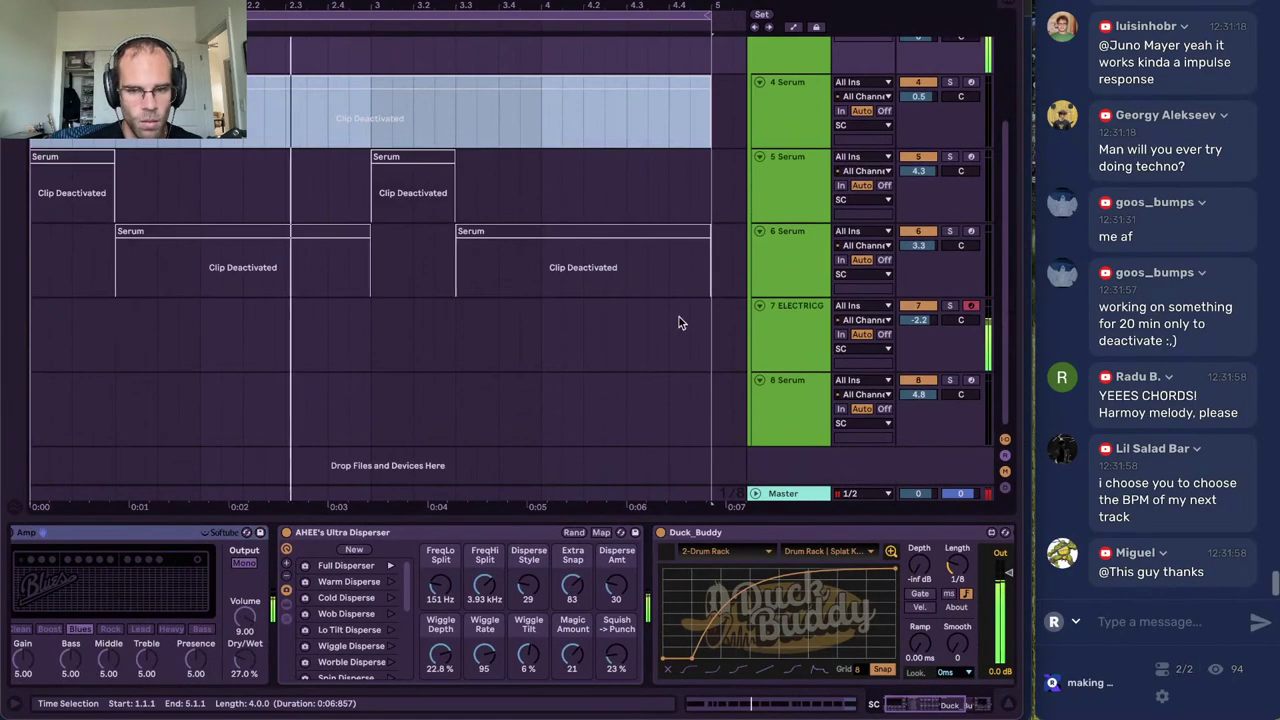
left_click(805, 327)
left_click(918, 320)
left_click(789, 340)
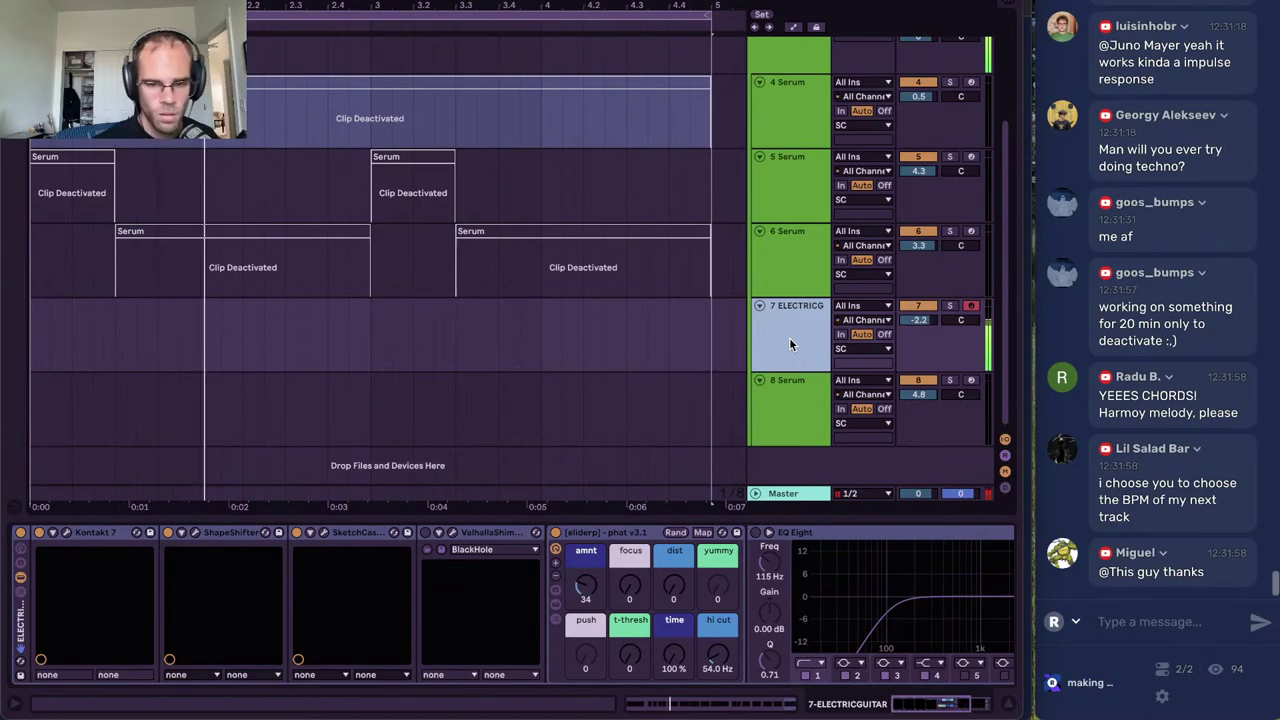
Load the Cold Disperse variation in AHEE's Ultra Disperser on the SC group and audition it with the loop
scroll(789, 337, "up", 3)
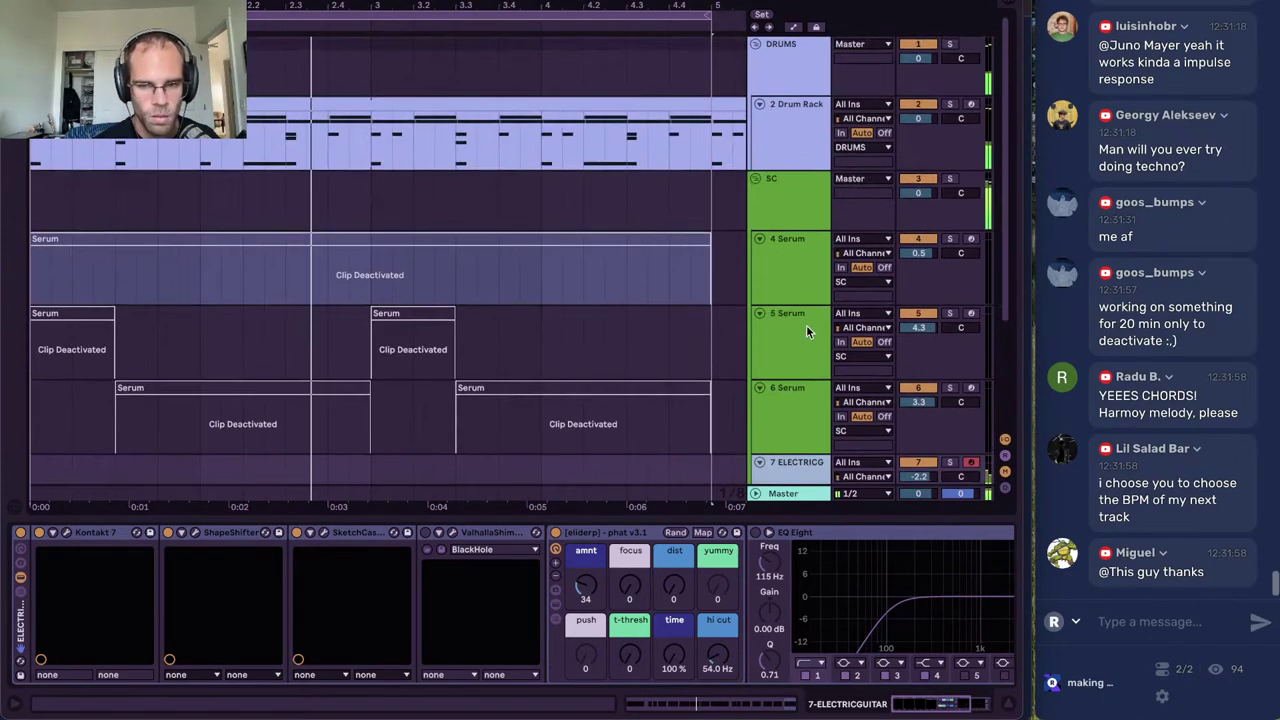
left_click(781, 210)
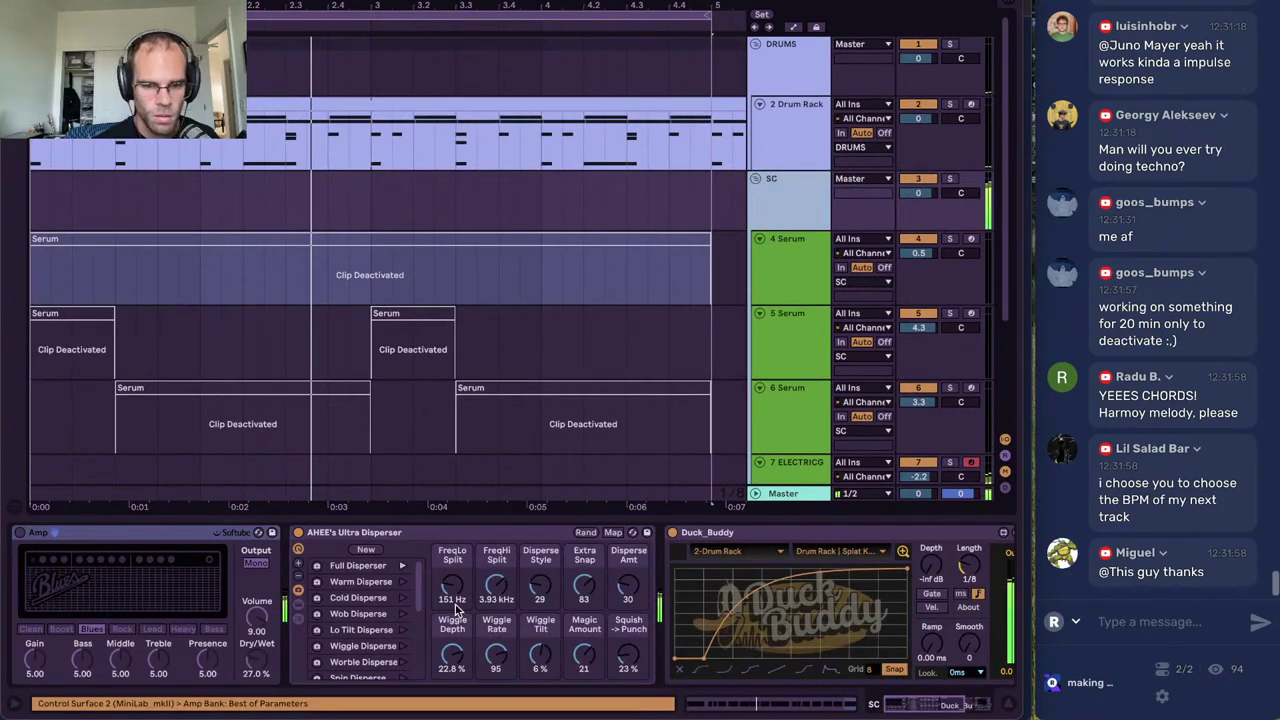
left_click_drag(455, 610, 455, 580)
left_click(400, 584)
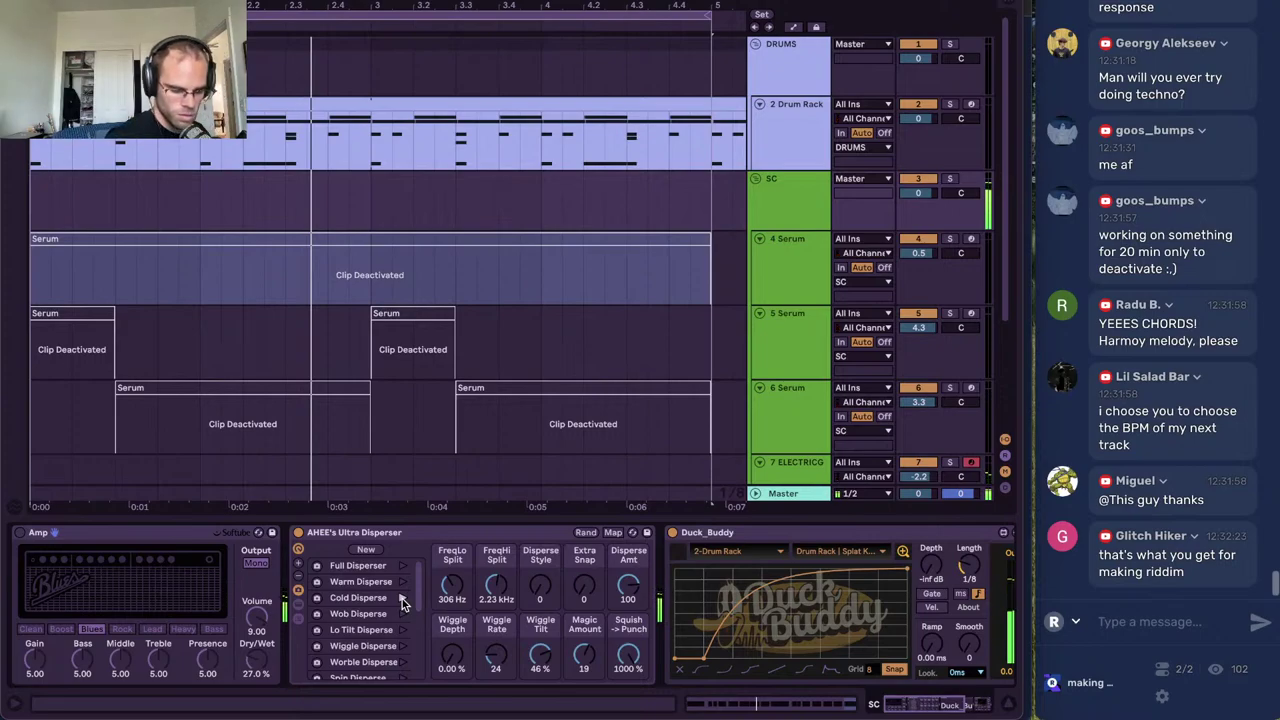
key("space")
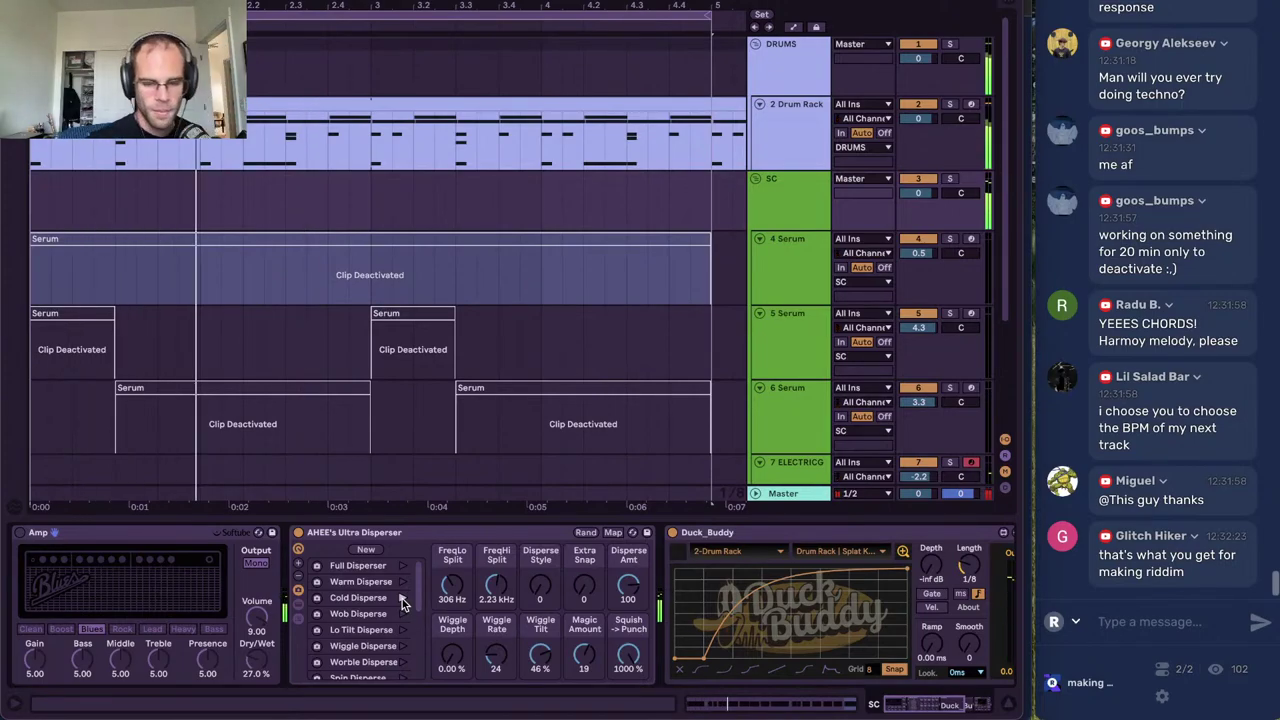
key("space")
Review the Drum Rack and the ELECTRICGUITAR device chain while the loop plays
scroll(629, 214, "down", 3)
left_click(761, 313)
scroll(761, 313, "up", 3)
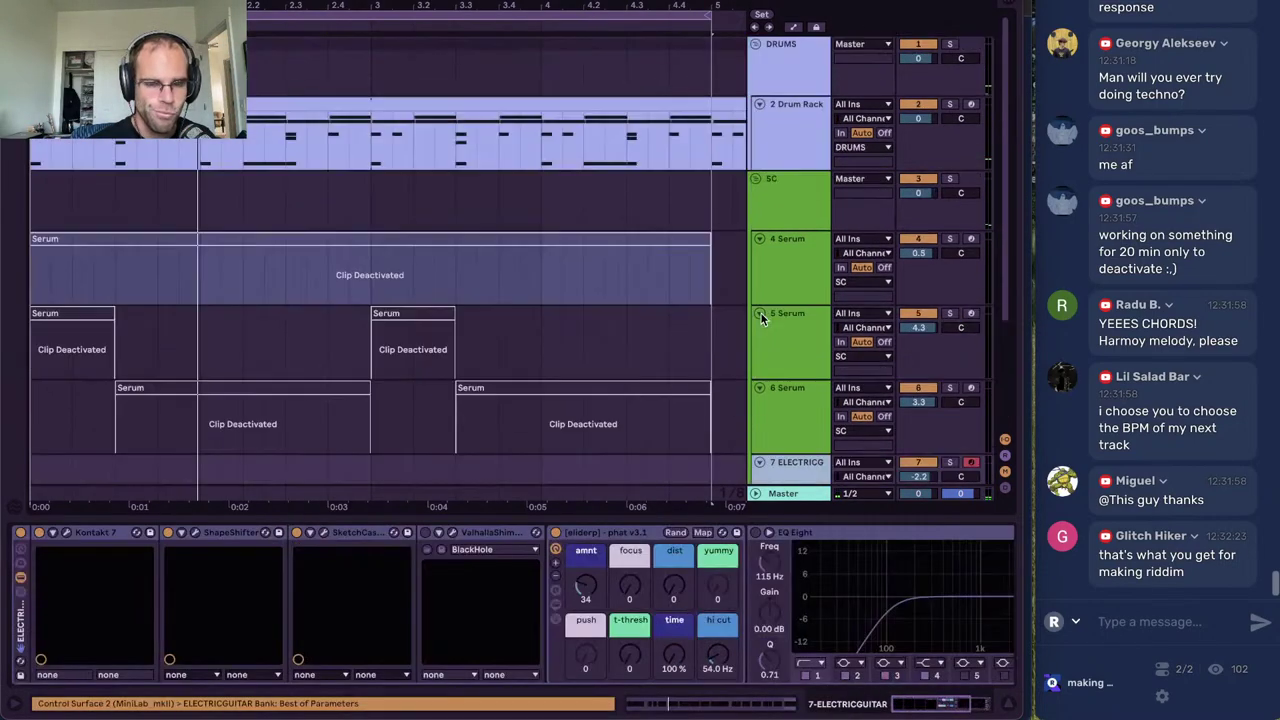
scroll(688, 98, "down", 3)
scroll(690, 98, "up", 3)
left_click(798, 128)
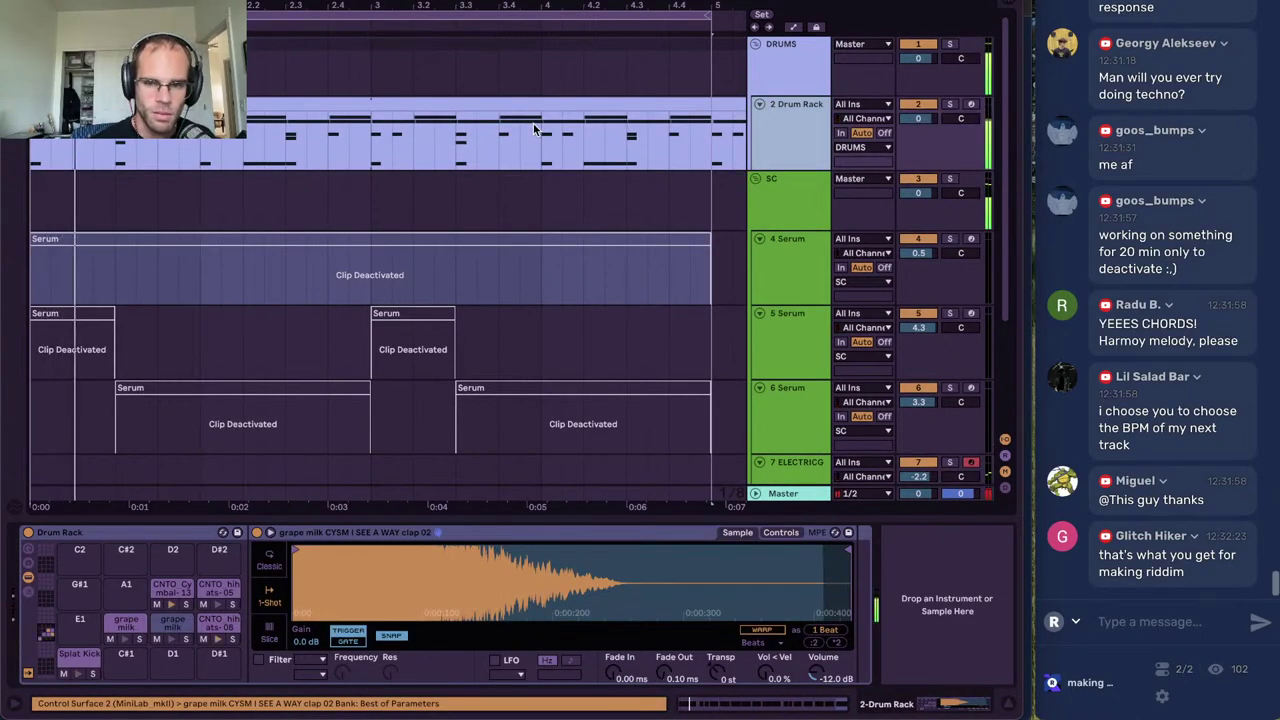
scroll(810, 379, "down", 5)
left_click(794, 316)
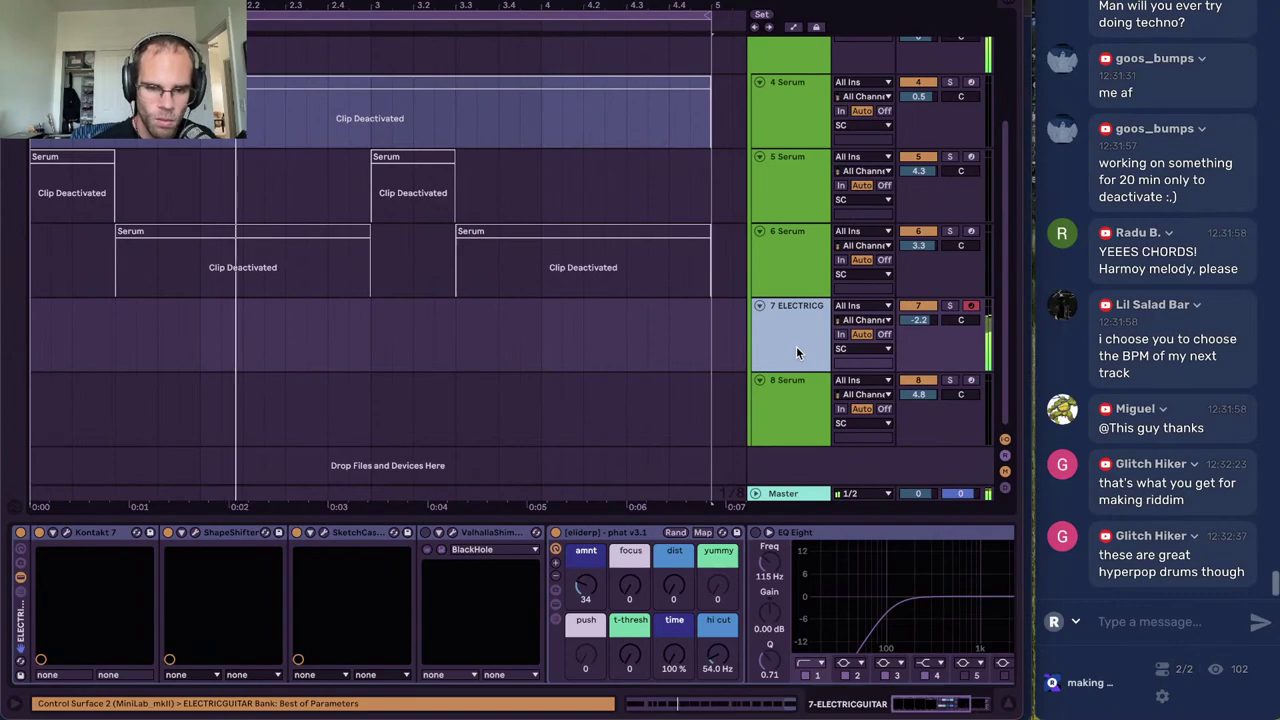
Set the time of the phat device on the ELECTRICGUITAR track to 1000 %
left_click_drag(674, 656, 674, 653)
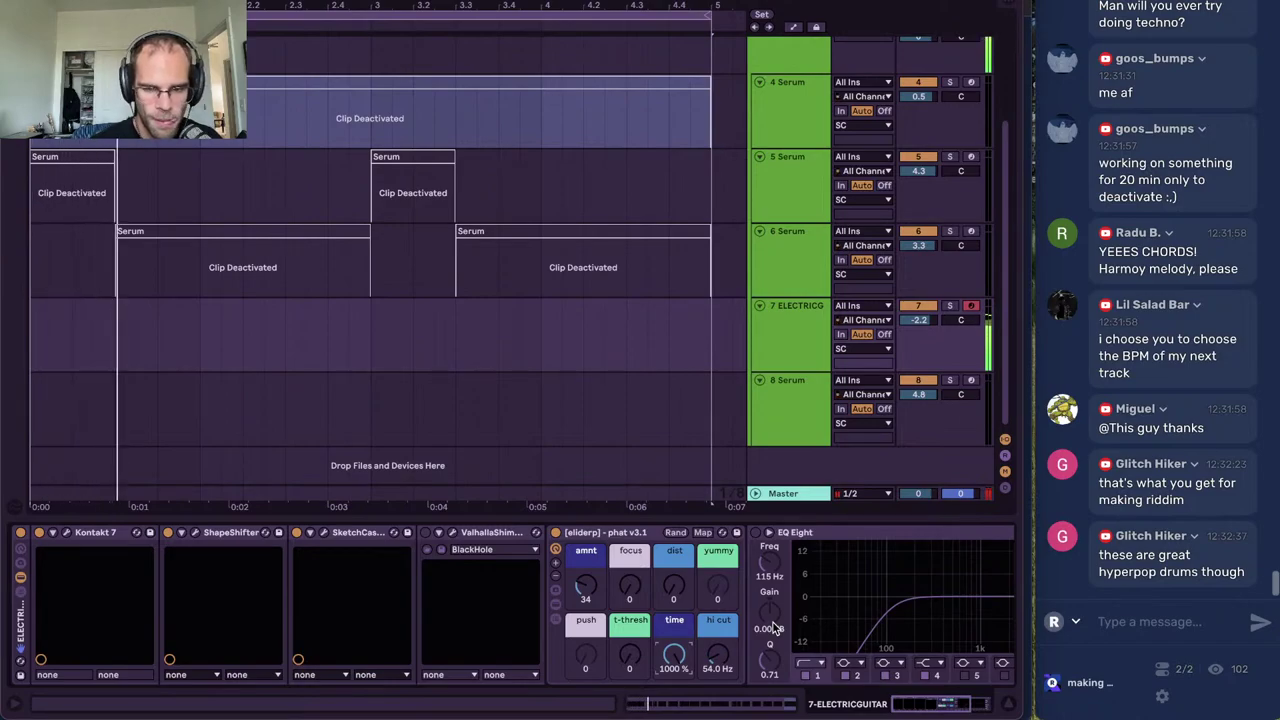
left_click(818, 336)
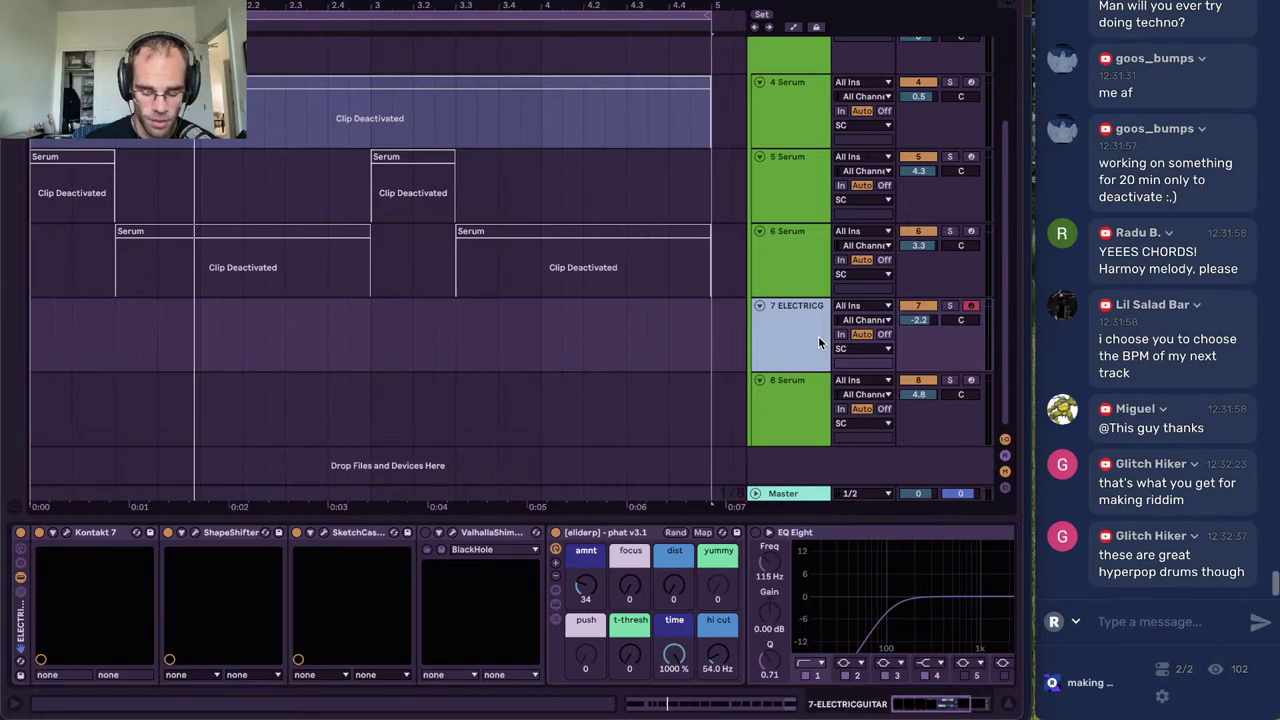
Start a new Live set and turn off the Sonarworks Reference 4 device on the master track
key("ctrl+n")
left_click(375, 359)
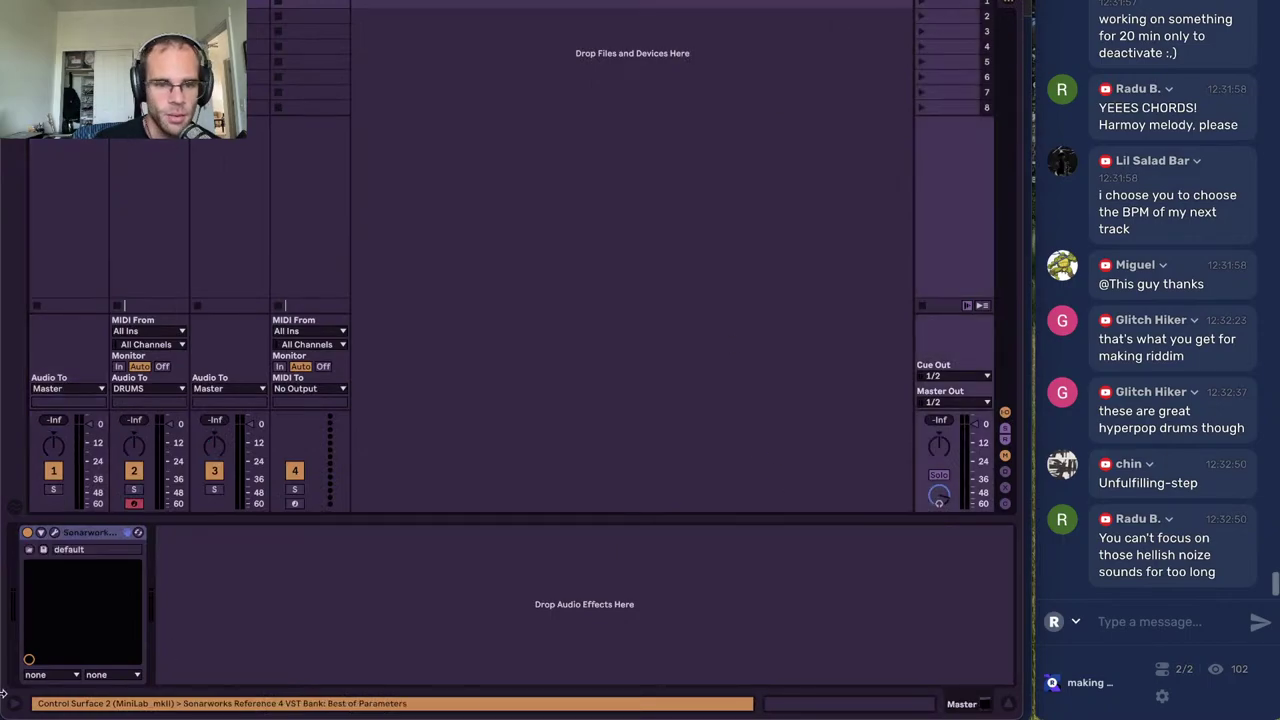
left_click(27, 533)
Load the ELECTRICGUITAR.adg rack from the browser onto MIDI track 4
left_click(310, 4)
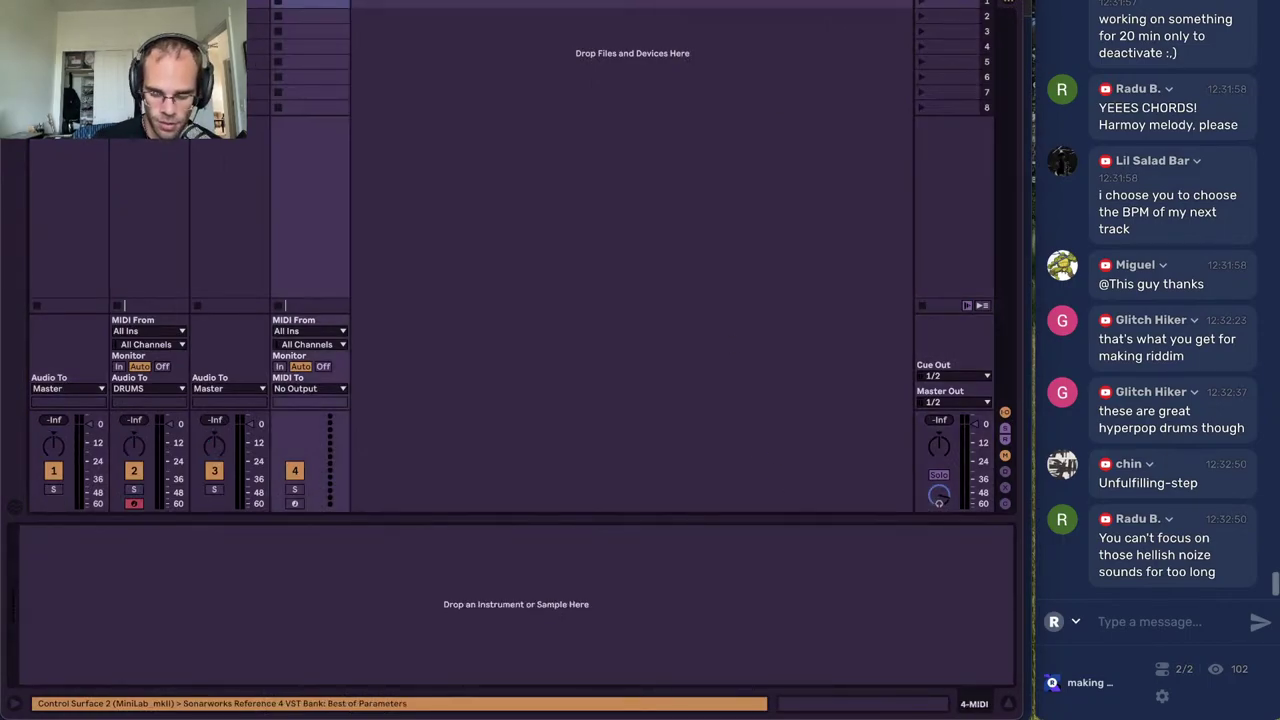
key("super+alt+b")
scroll(314, 388, "up", 5)
scroll(314, 388, "down", 4)
scroll(314, 384, "down", 10)
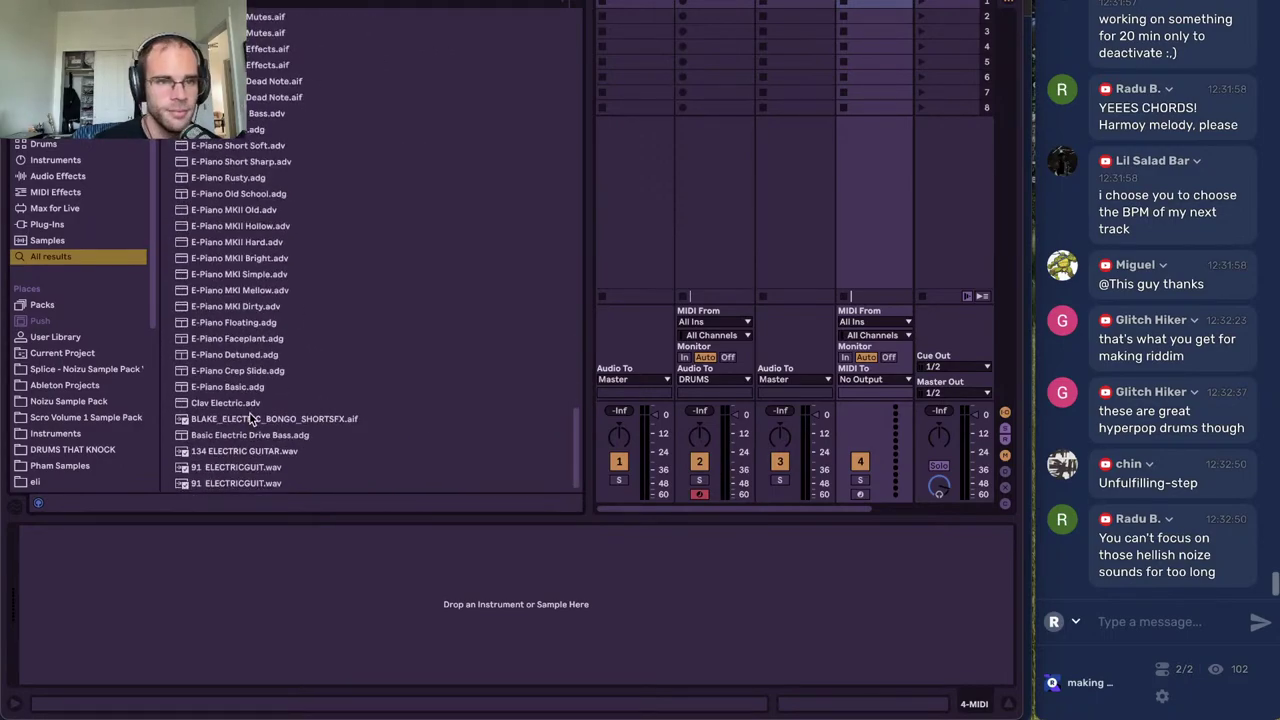
left_click(262, 452)
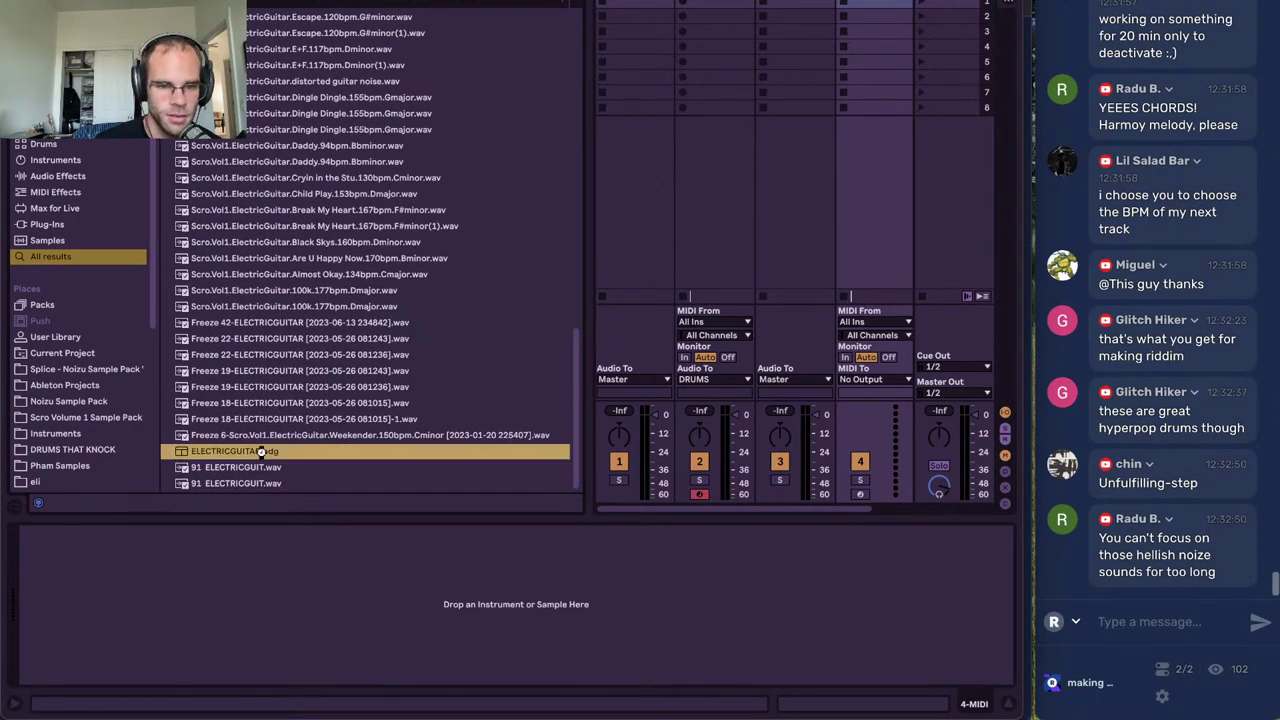
double_click(223, 452)
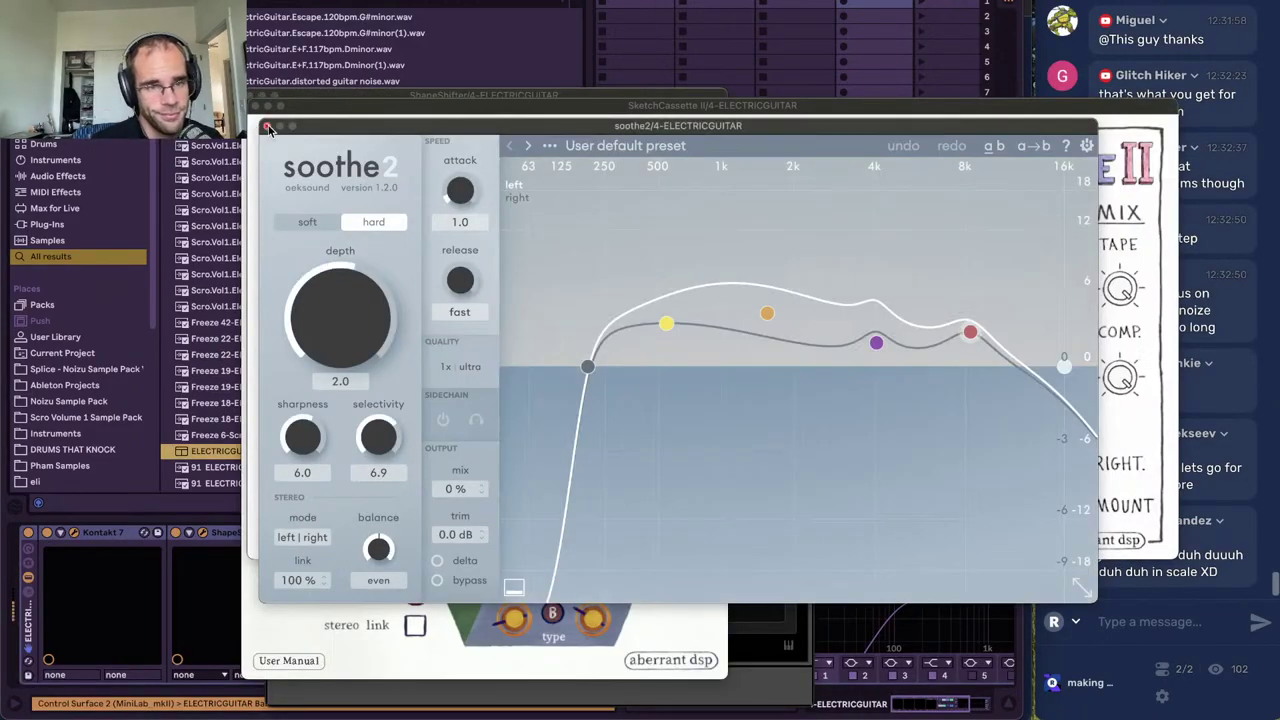
Close the rack's open plugin windows, hide the browser and turn off SketchCassette II
left_click(267, 127)
left_click(255, 106)
left_click(262, 117)
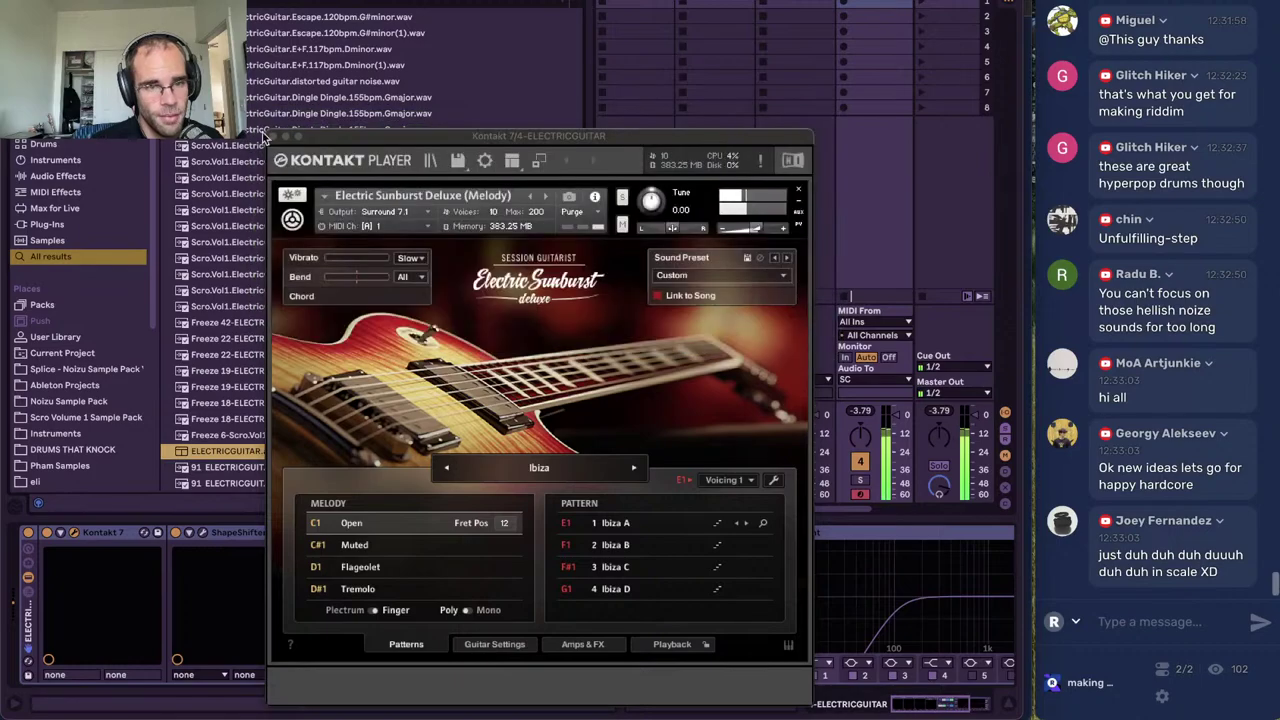
left_click(274, 137)
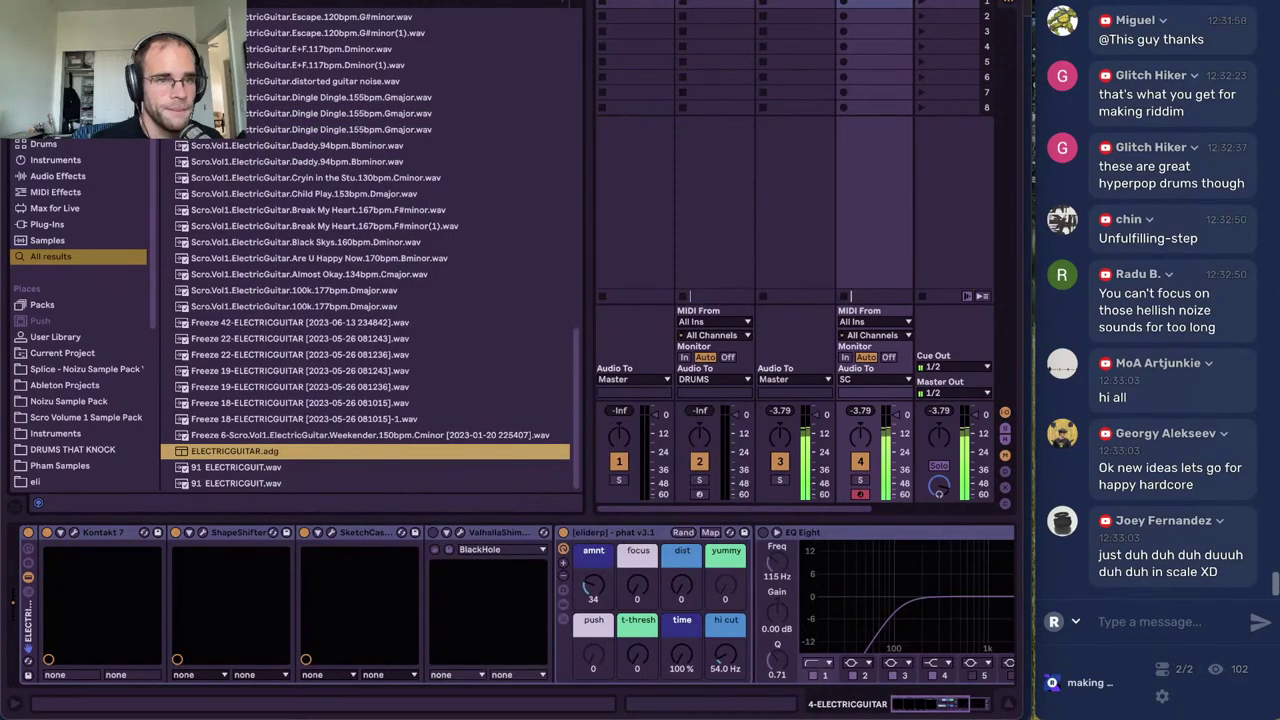
key("super+alt+b")
left_click(320, 535)
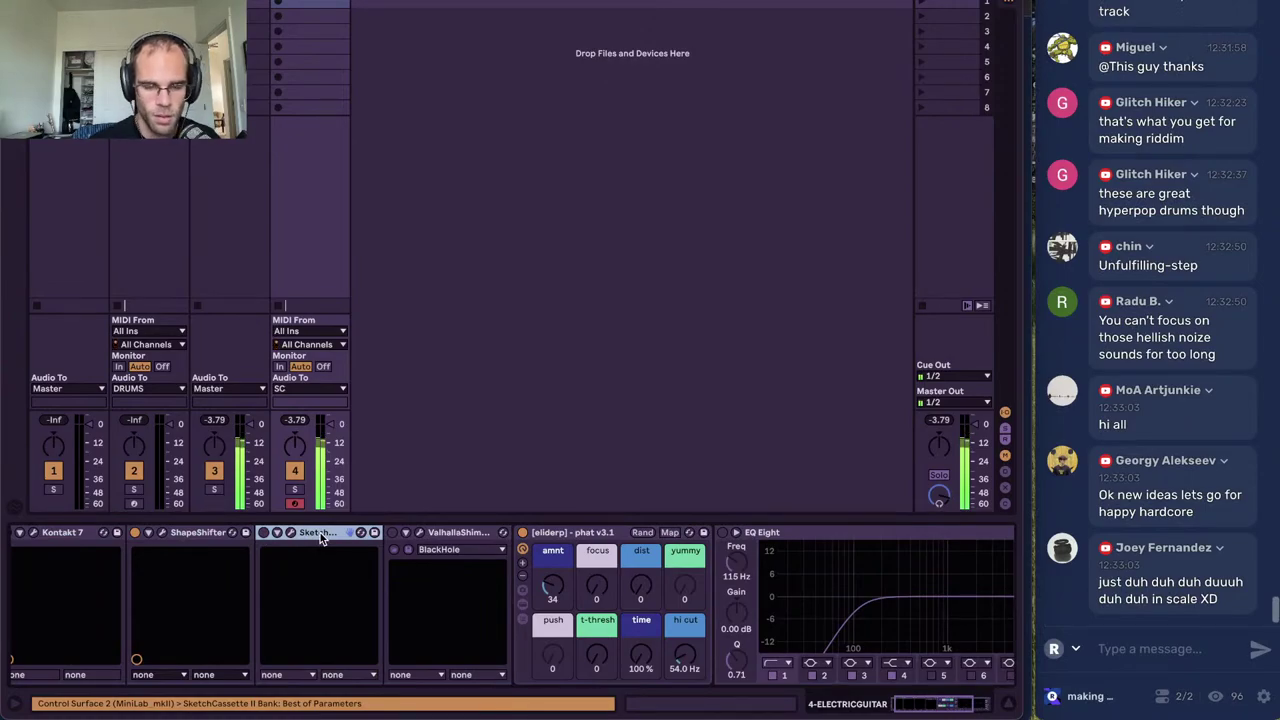
mouse_move(733, 705)
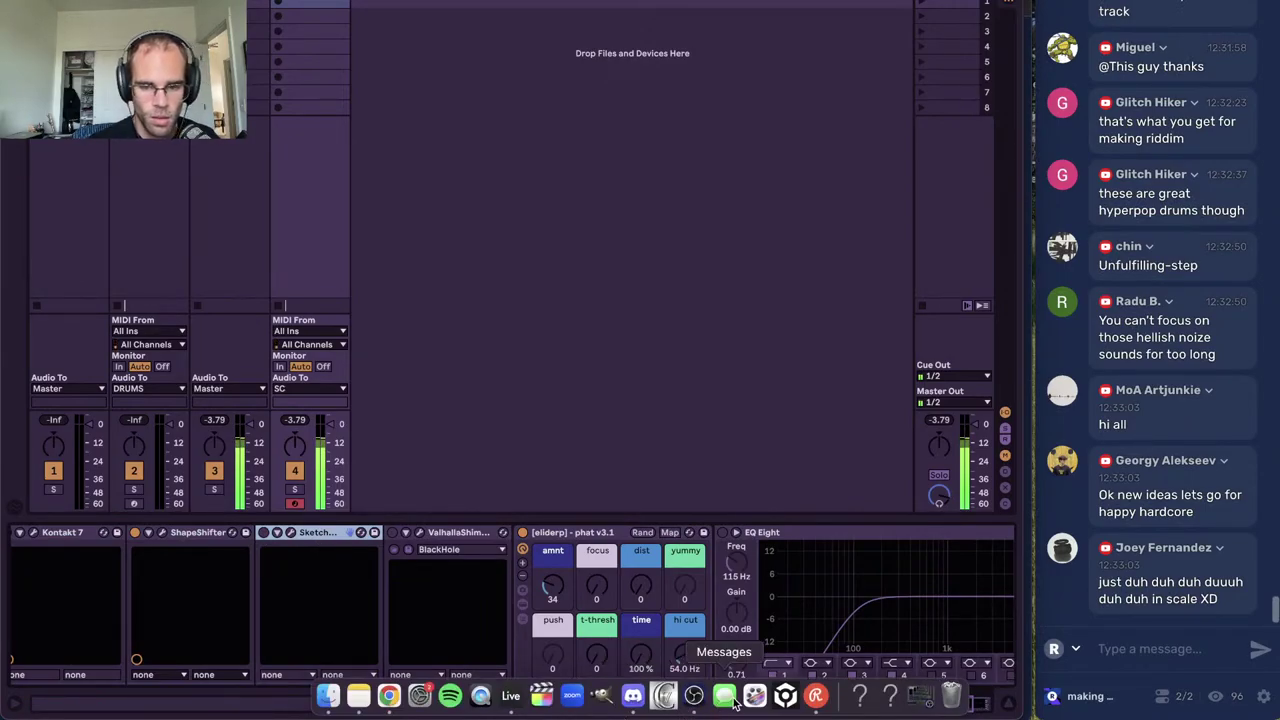
left_click(664, 696)
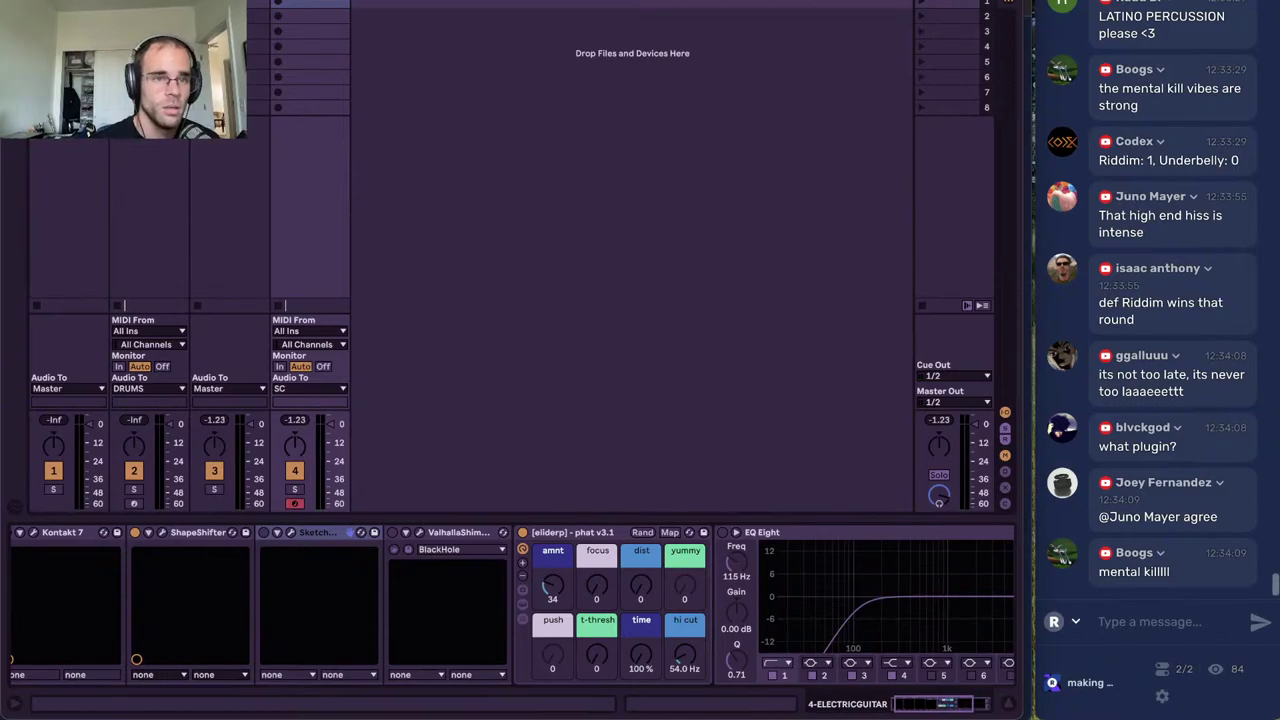
Record an eight-bar MIDI chord clip in the first slot of the ELECTRICGUITAR track, discarding a first take
left_click(278, 6)
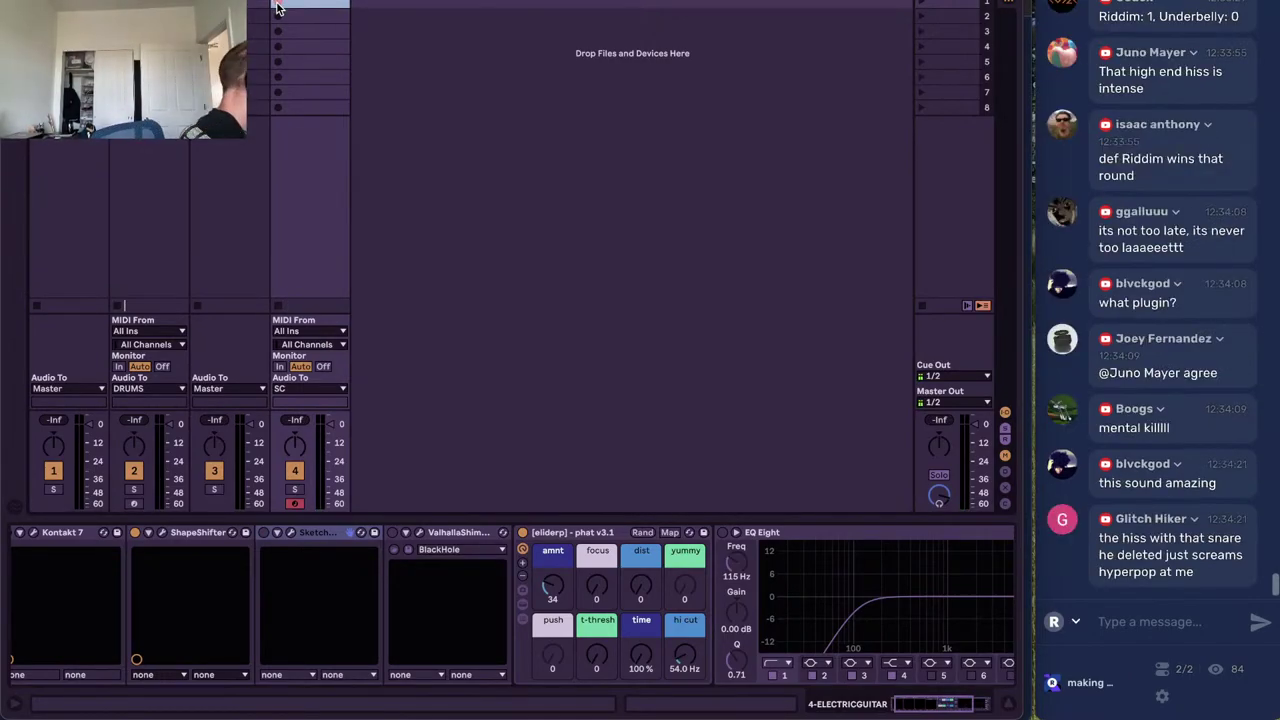
left_click(278, 6)
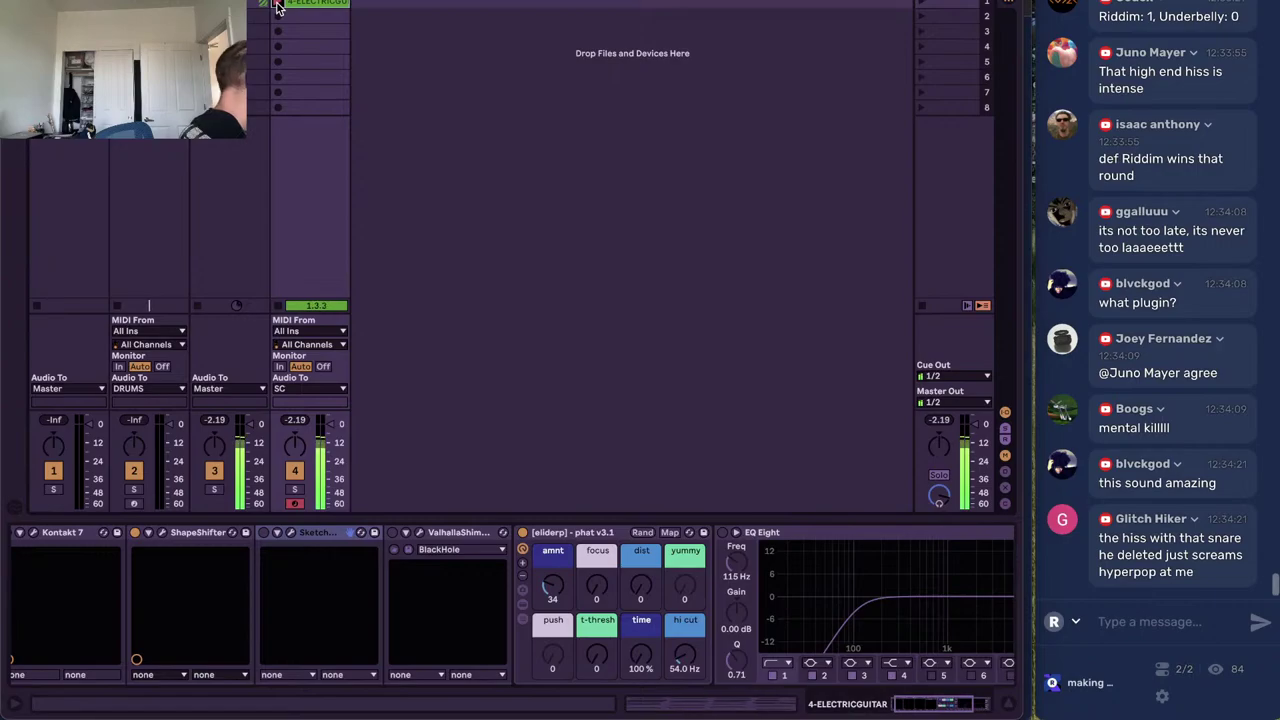
key("Delete")
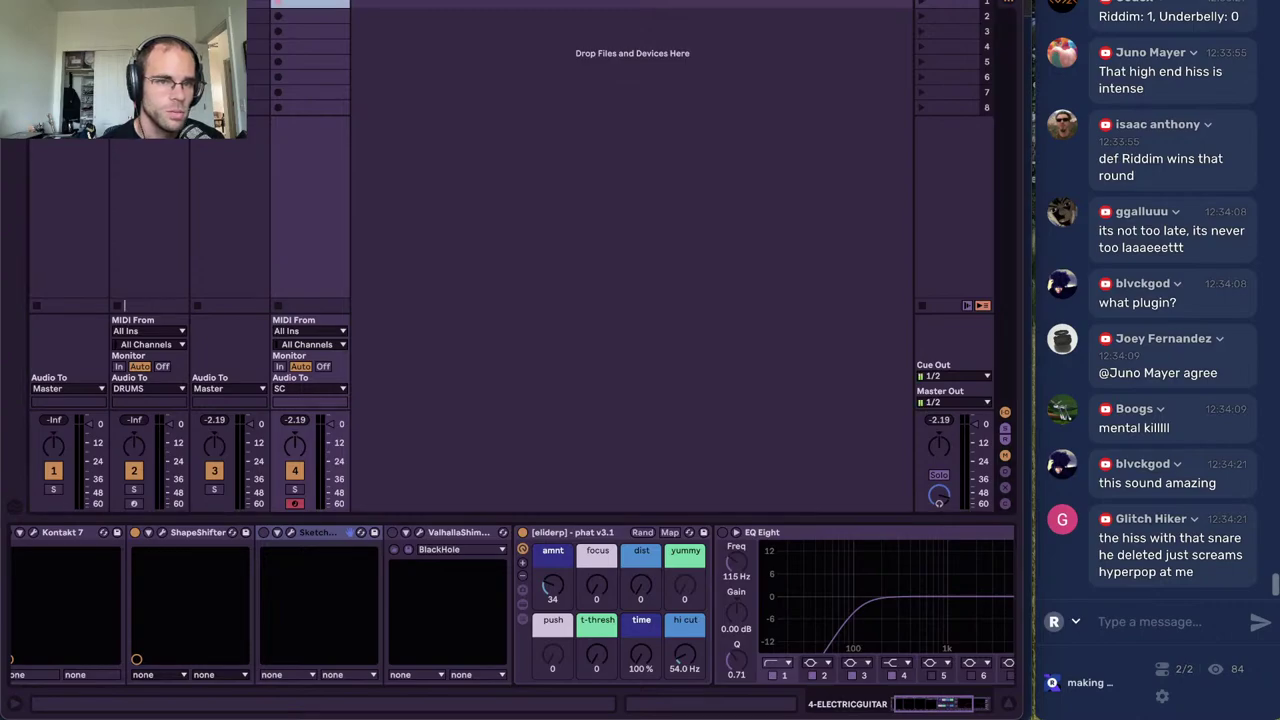
key("Return")
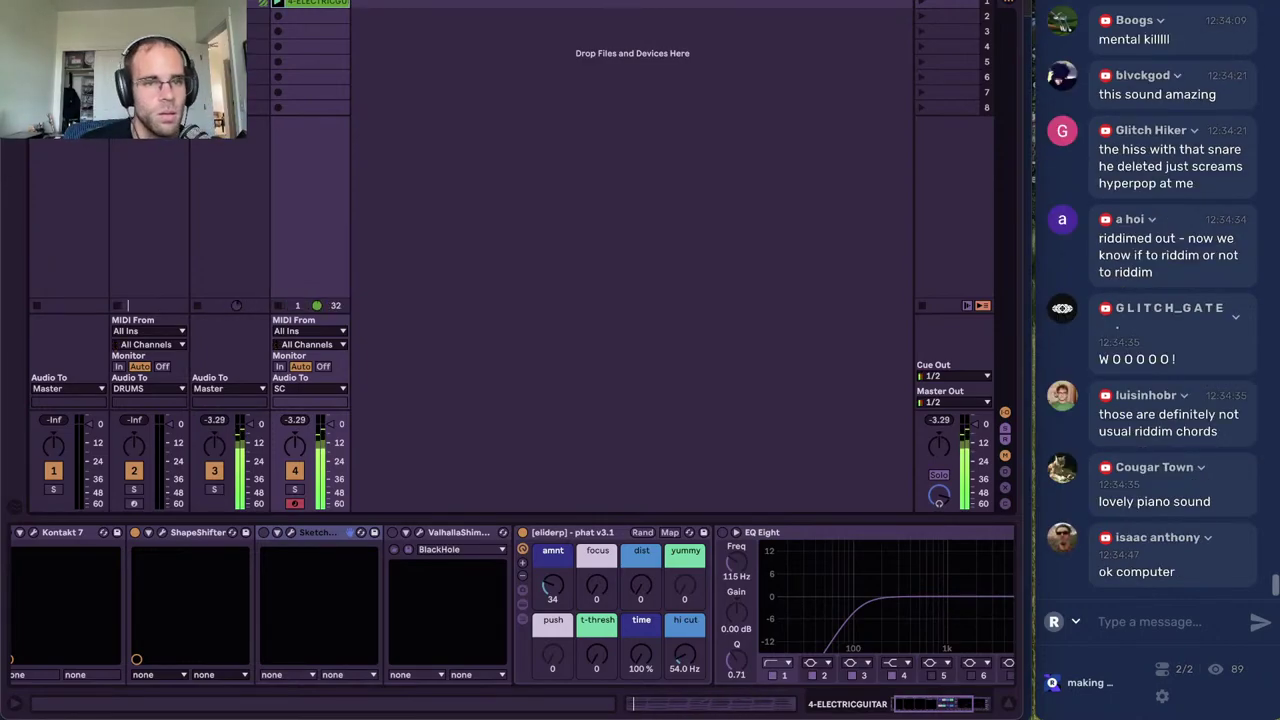
Open the recorded ELECTRICGUITAR clip and move the G4 note in bar 8 down to E4
double_click(340, 5)
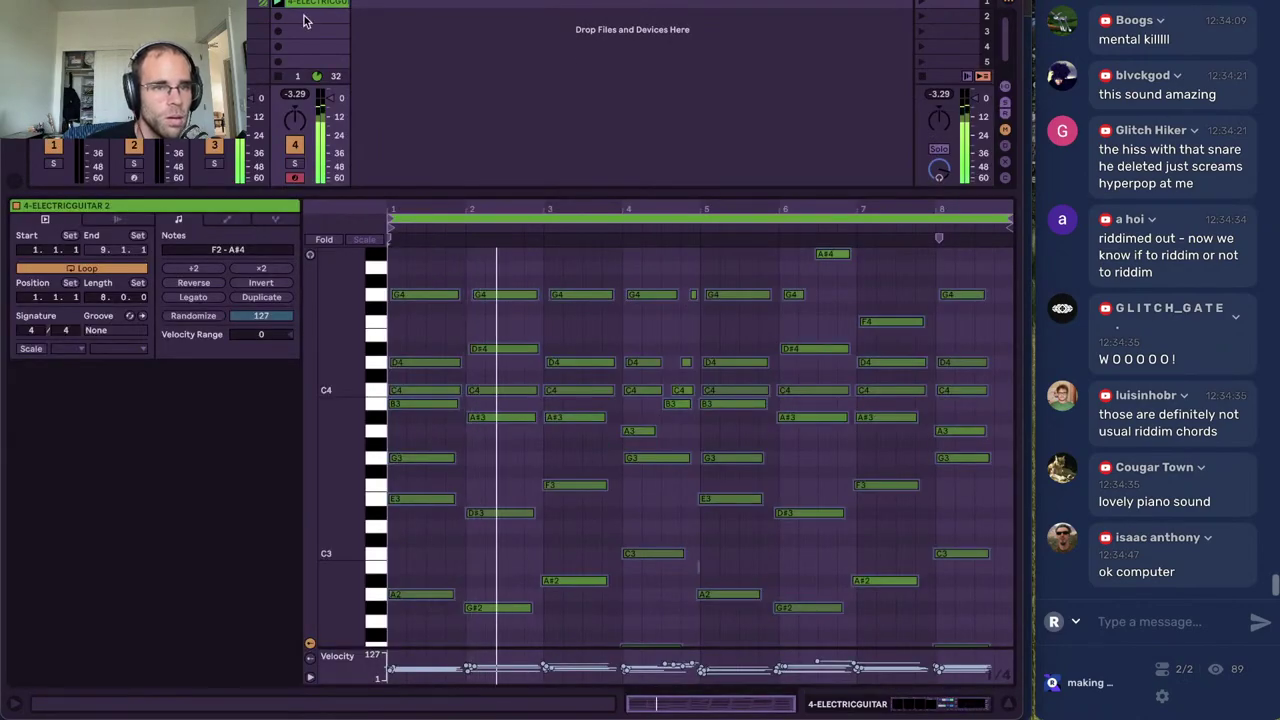
left_click(681, 475)
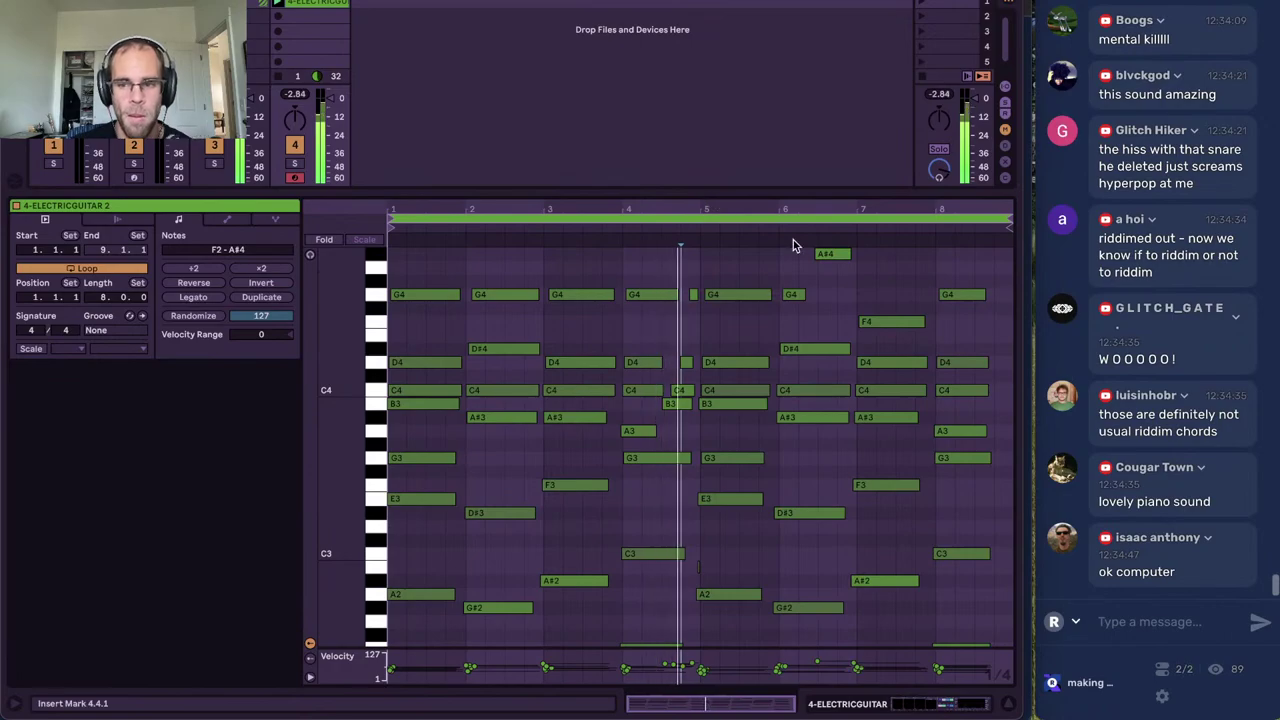
mouse_move(792, 205)
left_mouse_down()
mouse_move(776, 225)
mouse_move(788, 238)
left_mouse_up()
left_click(851, 318)
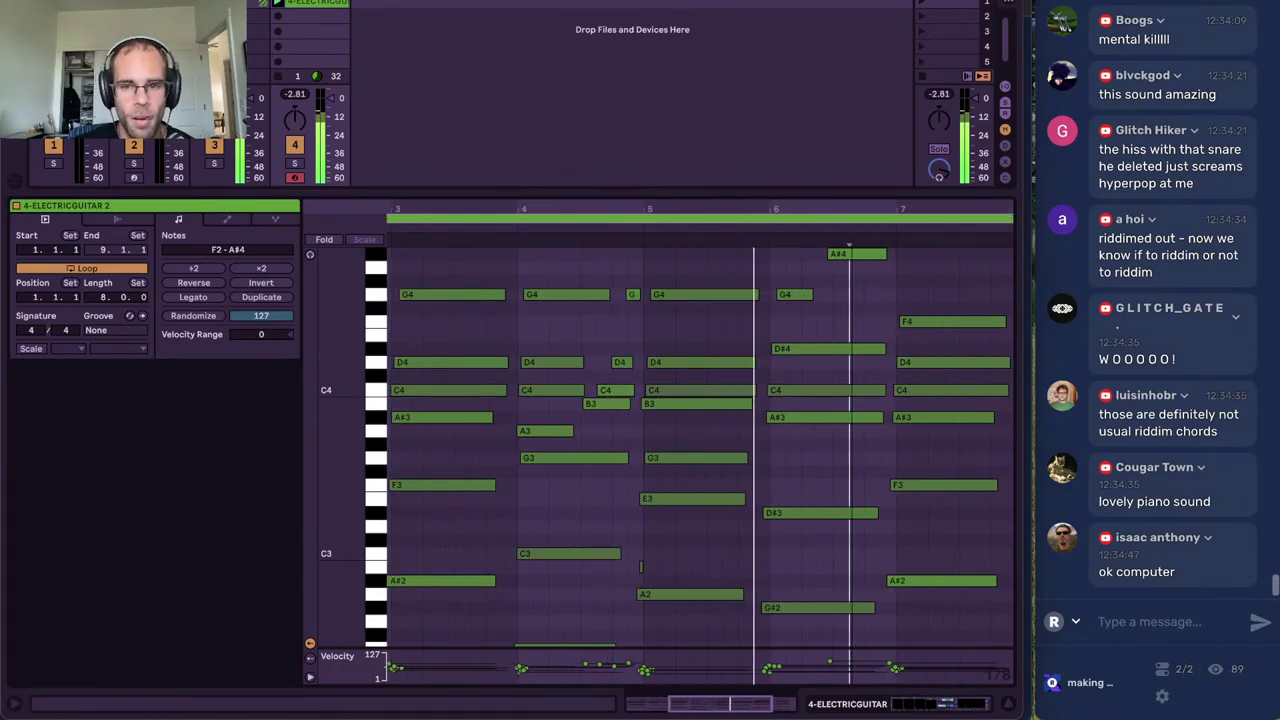
scroll(855, 315, "right", 2)
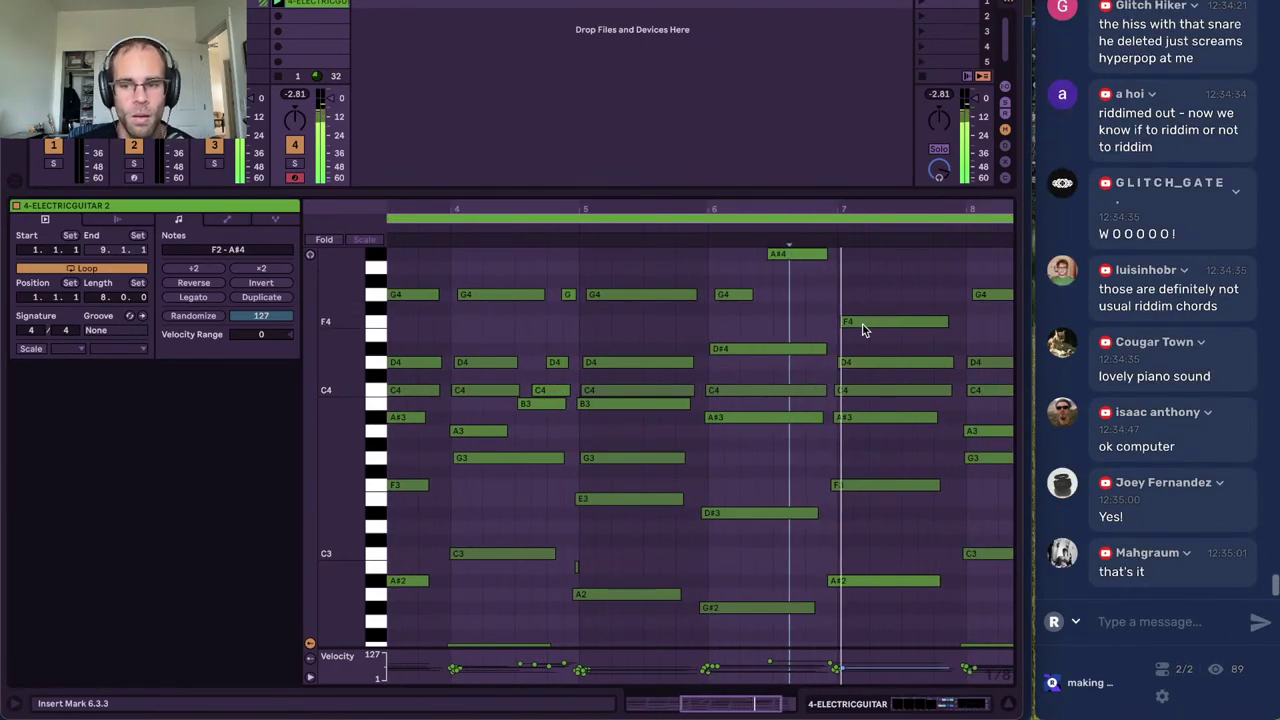
left_click_drag(984, 296, 986, 339)
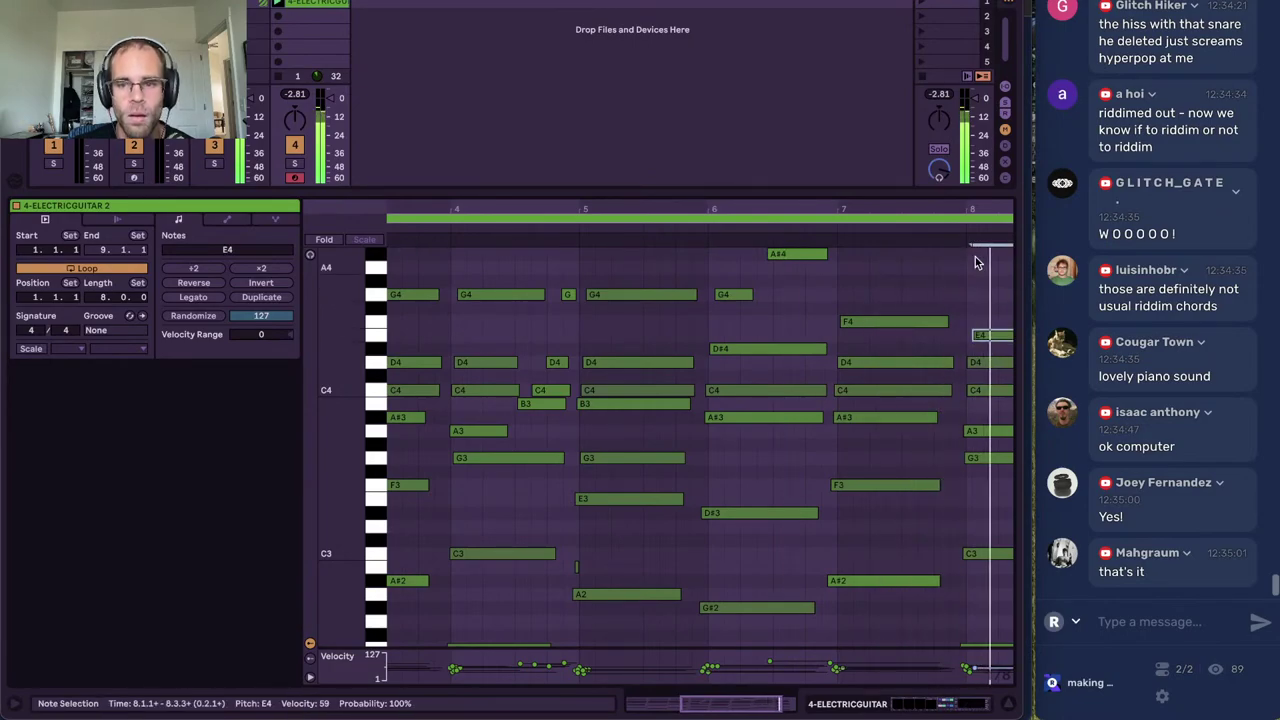
Lengthen all the notes of the bar 8 chord, F2 to E4, past the clip's end at bar 9
left_click_drag(977, 211, 896, 211)
left_click_drag(936, 302, 955, 706)
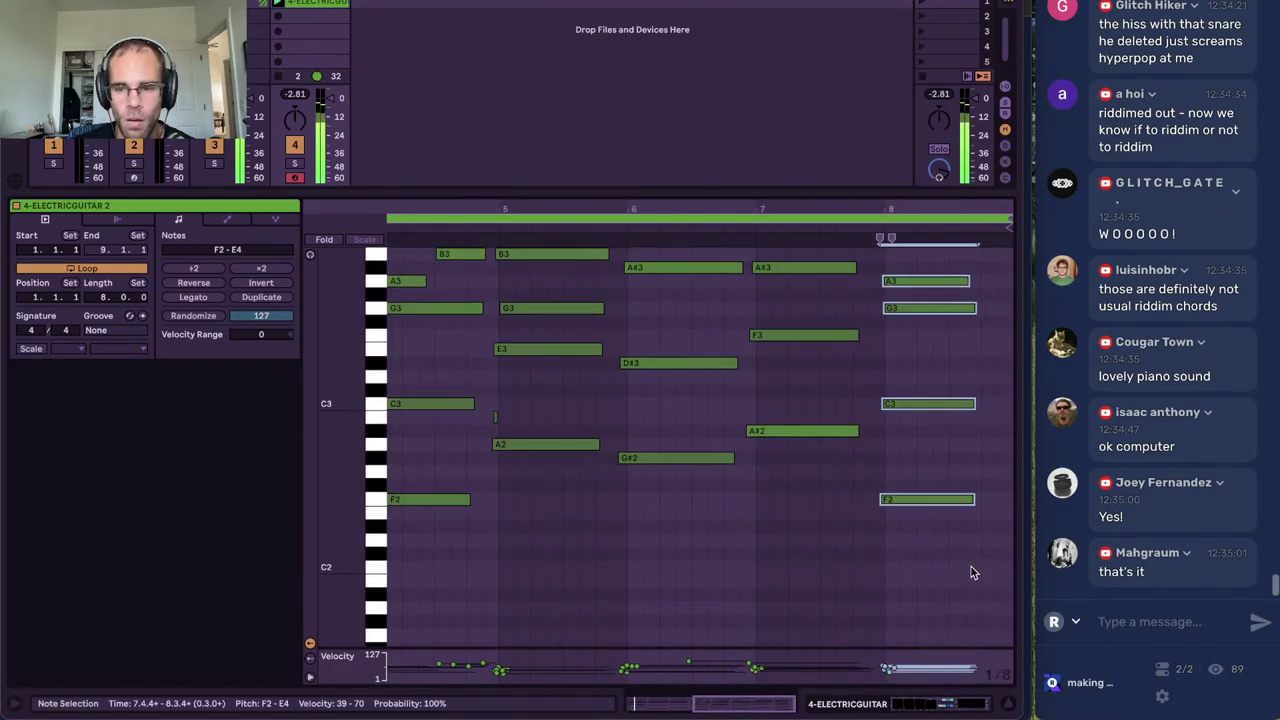
left_click_drag(975, 503, 1032, 524)
left_click(975, 538)
scroll(908, 575, "up", 3)
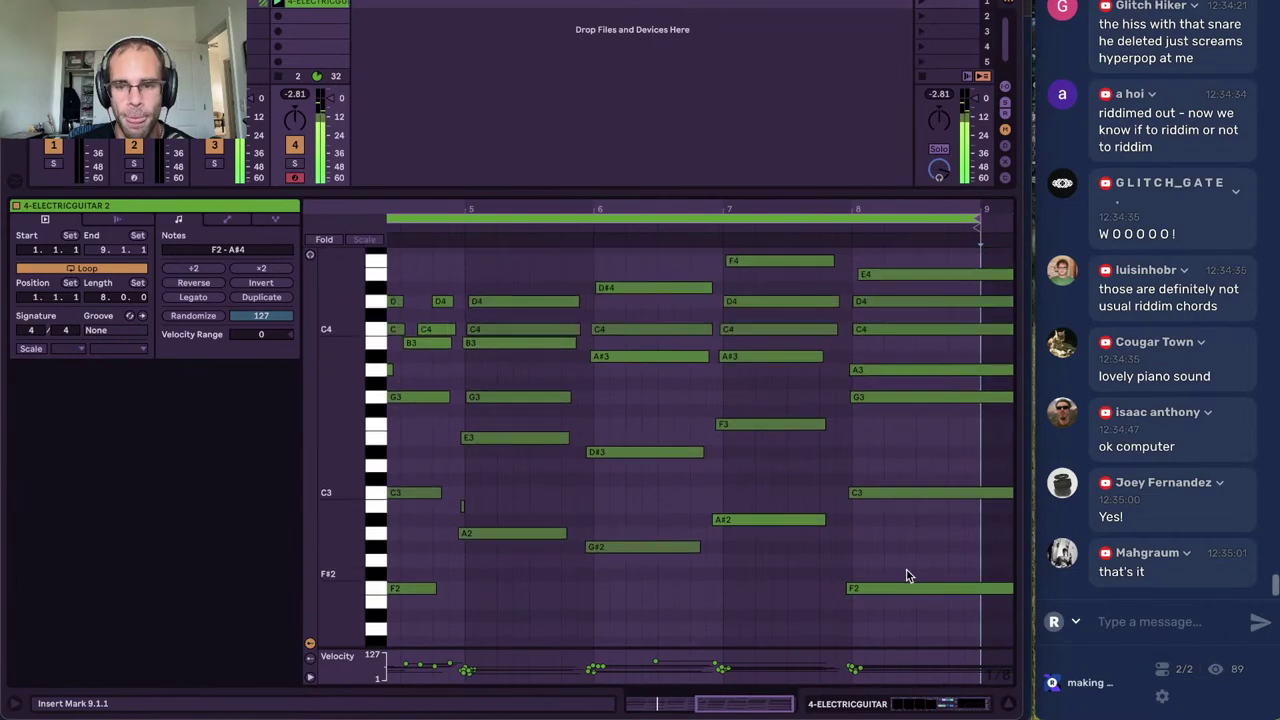
left_click_drag(897, 612, 895, 266)
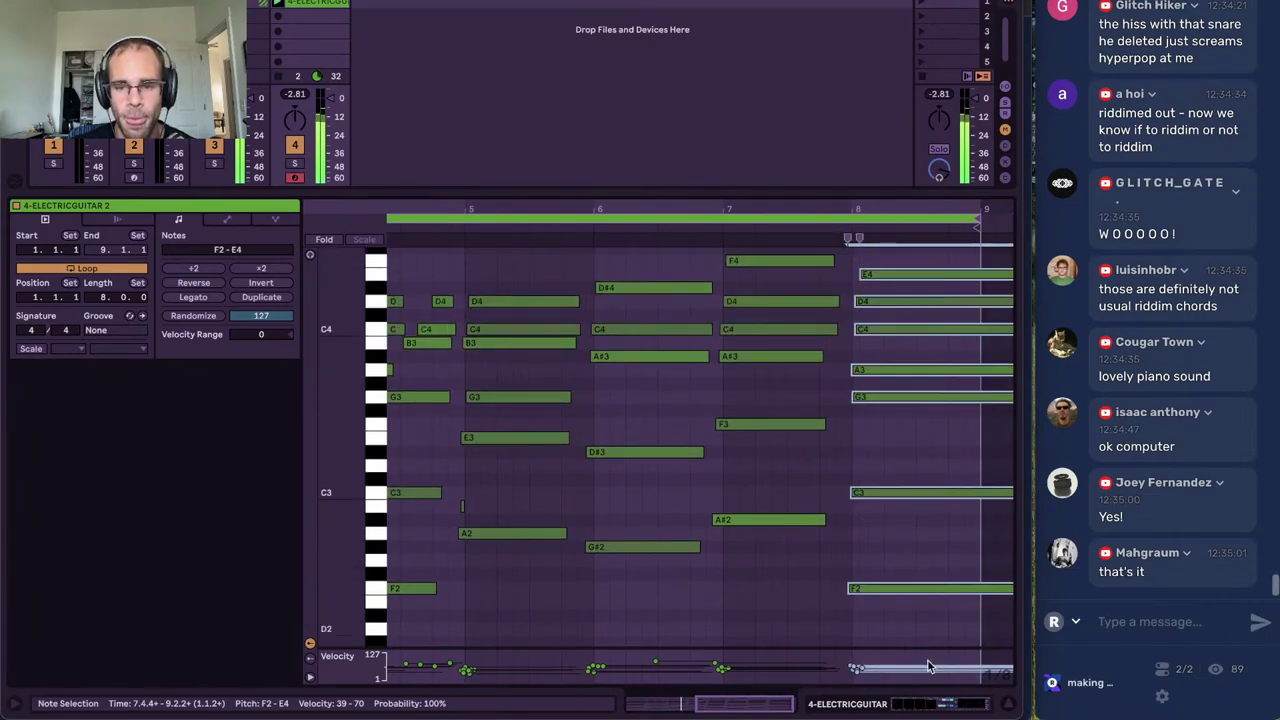
Return to the ELECTRICGUITAR device chain, set phat's hi cut to 26.0 Hz and turn SketchCassette II back on
left_click(898, 706)
scroll(612, 643, "right", 3)
left_click_drag(478, 670, 875, 706)
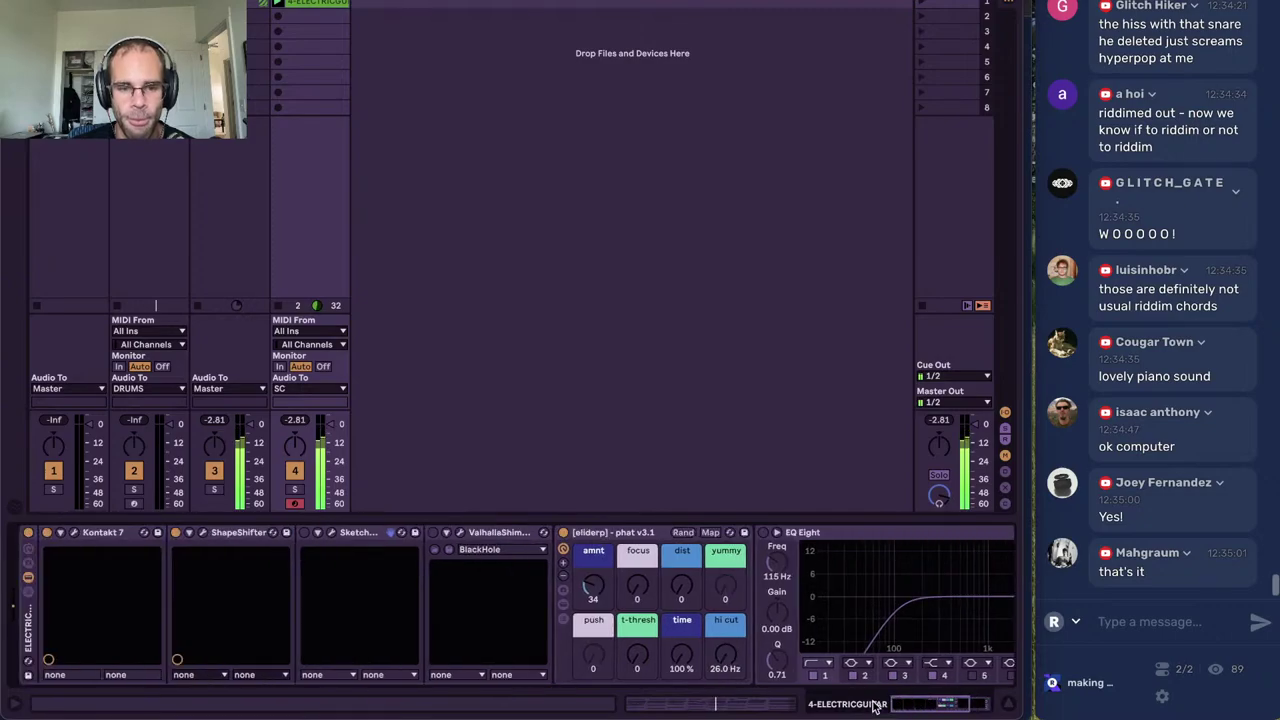
left_click(348, 536)
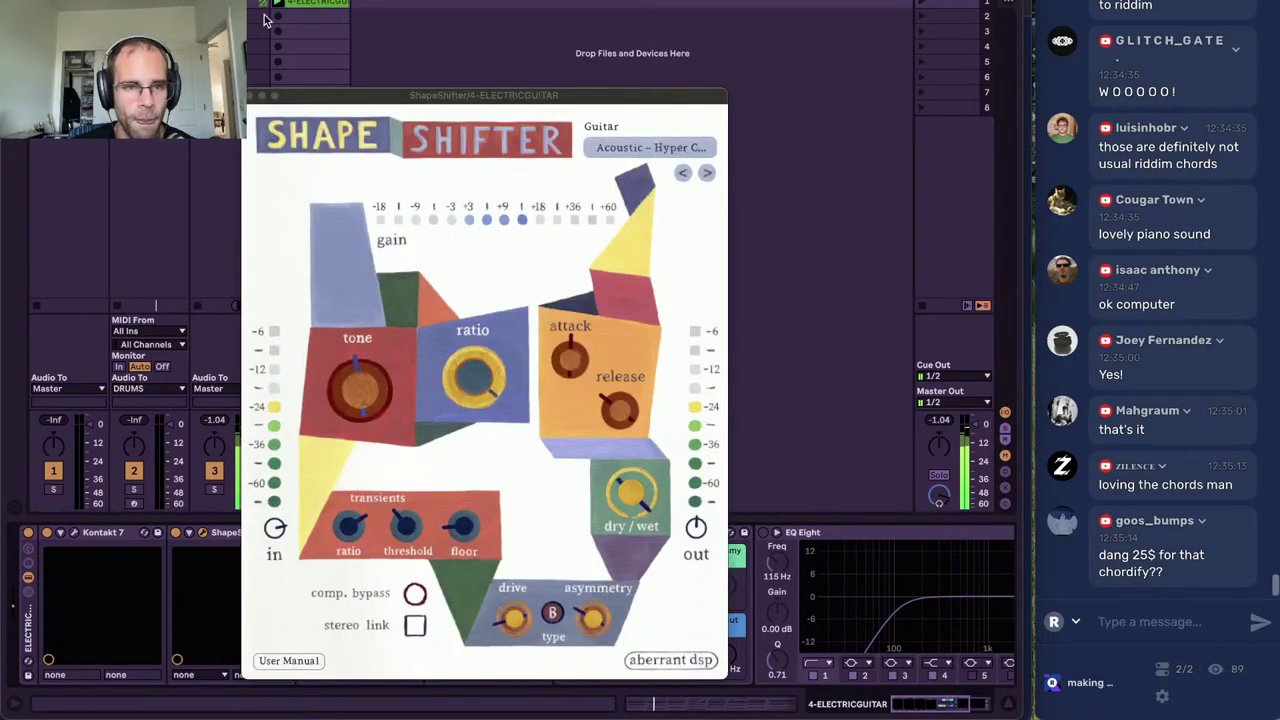
Set the Open articulation's fret position to 0 in Kontakt and phat's amnt to 33, closing the plugin windows
left_click(258, 95)
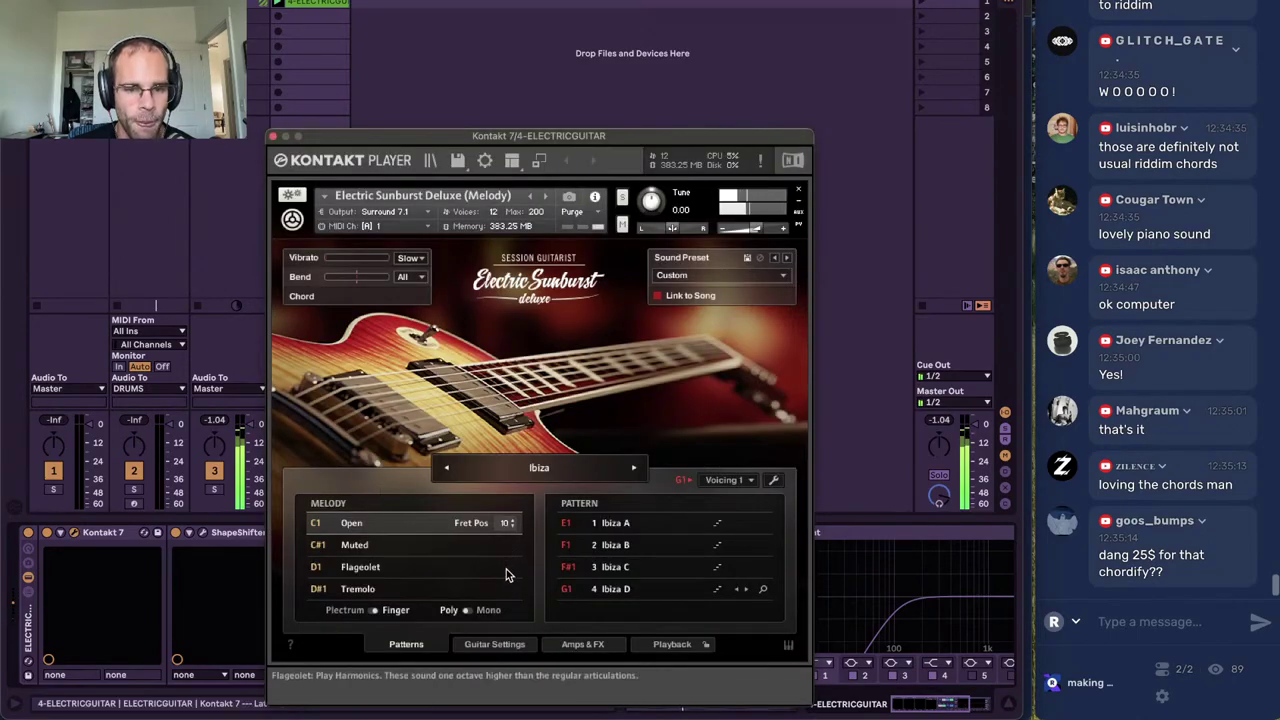
left_click_drag(505, 525, 511, 588)
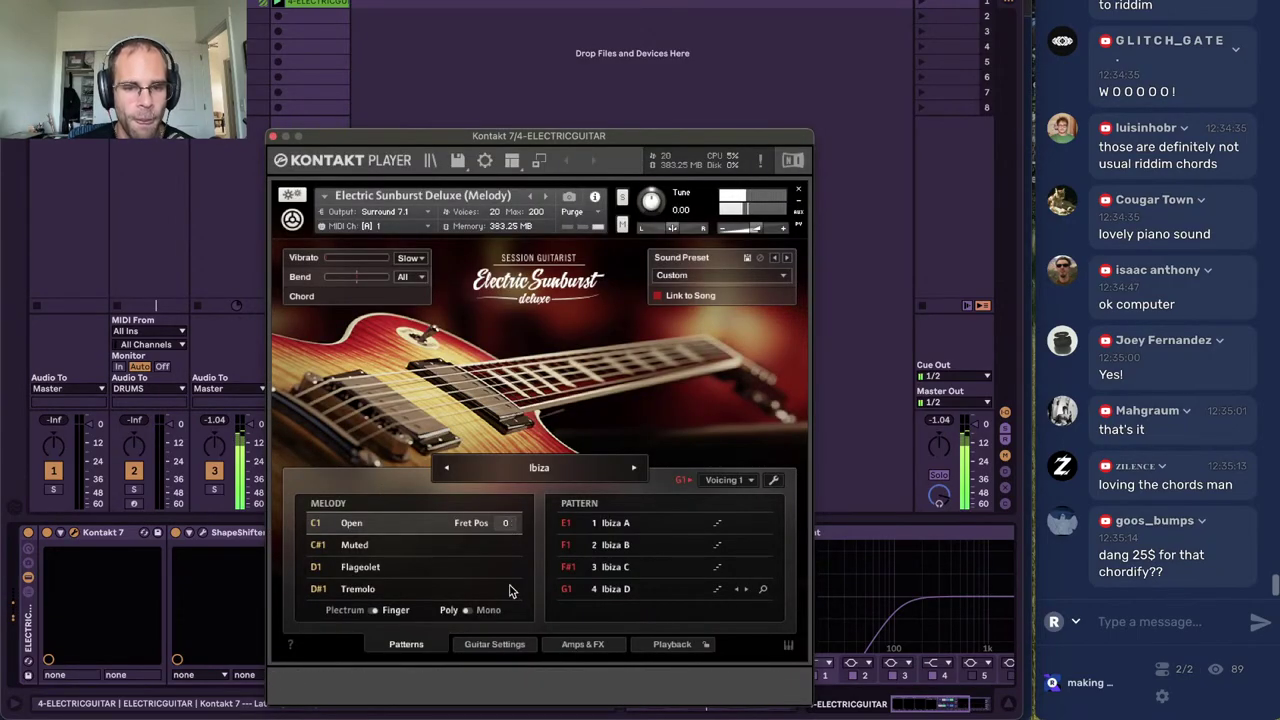
left_click(276, 138)
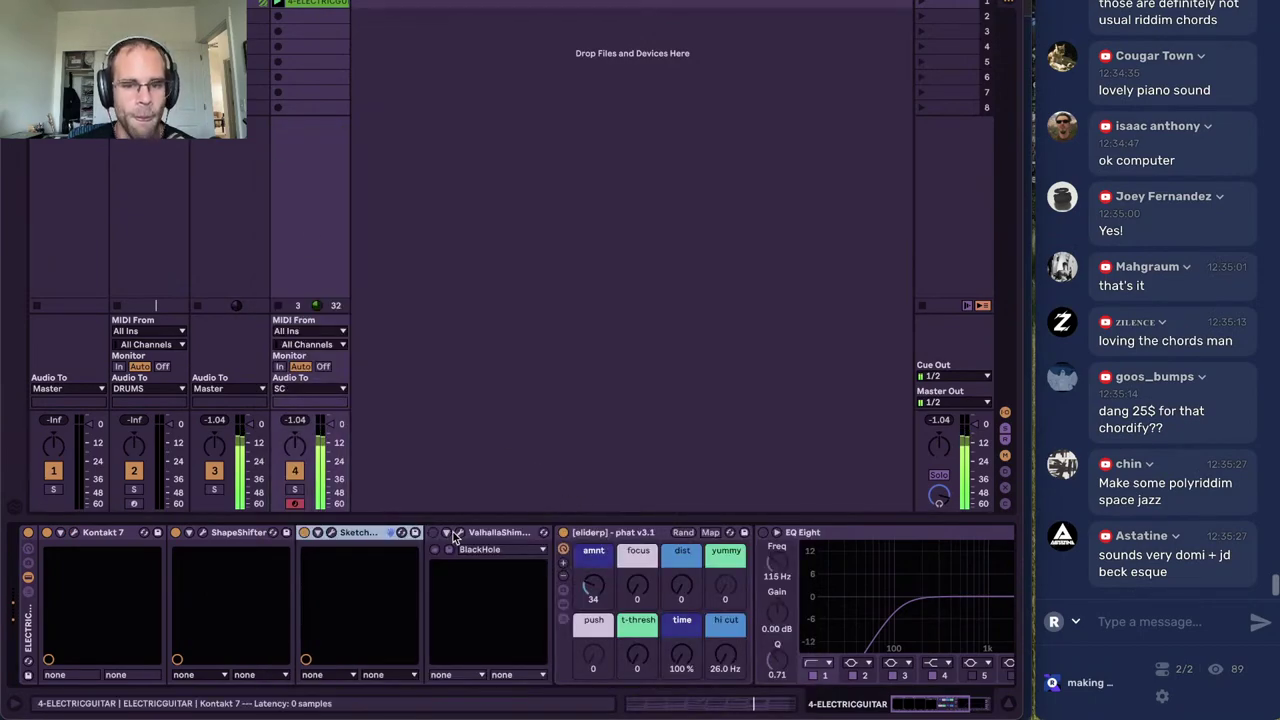
left_click_drag(595, 587, 598, 589)
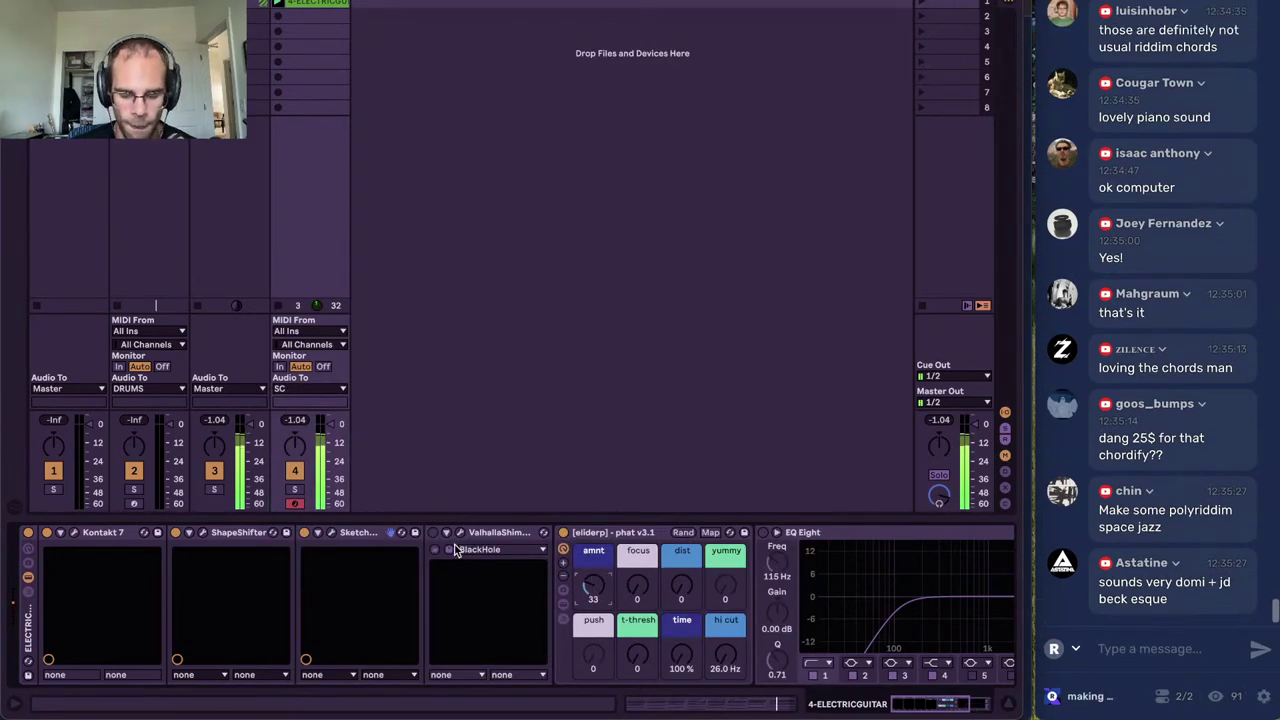
Search the browser for specops and try the Unfiltered Audio SpecOps plugin on the ELECTRICGUITAR track
key("super+f")
type("specops")
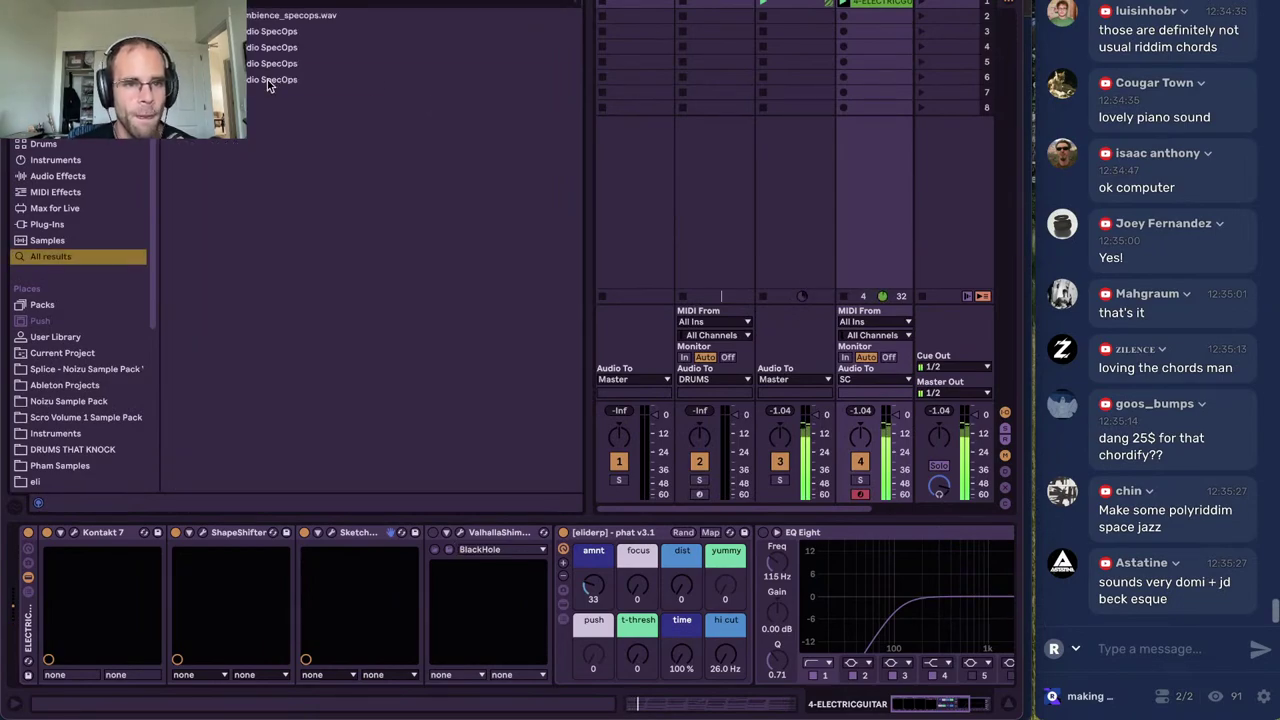
double_click(271, 80)
Try MP3ify as SpecOps' third effect with an amount of 81.3 % and return to the device chain
left_click(466, 378)
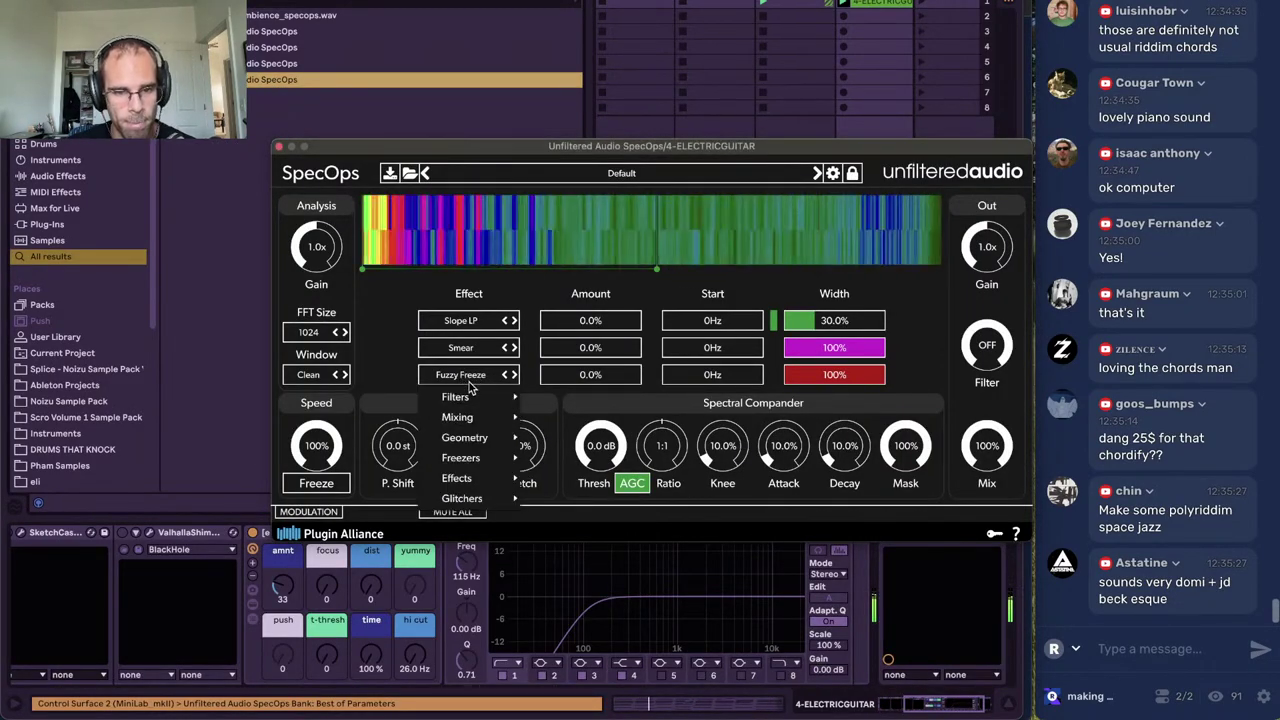
mouse_move(456, 478)
left_click(590, 372)
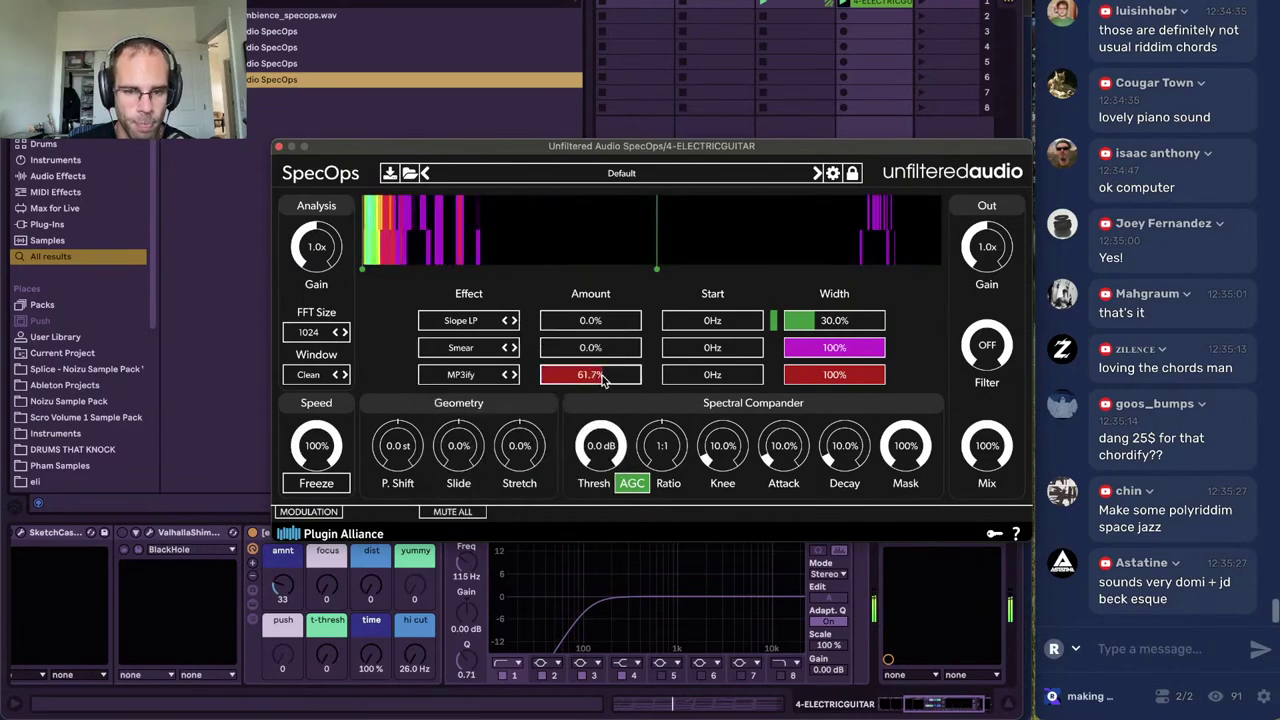
left_click_drag(602, 376, 609, 379)
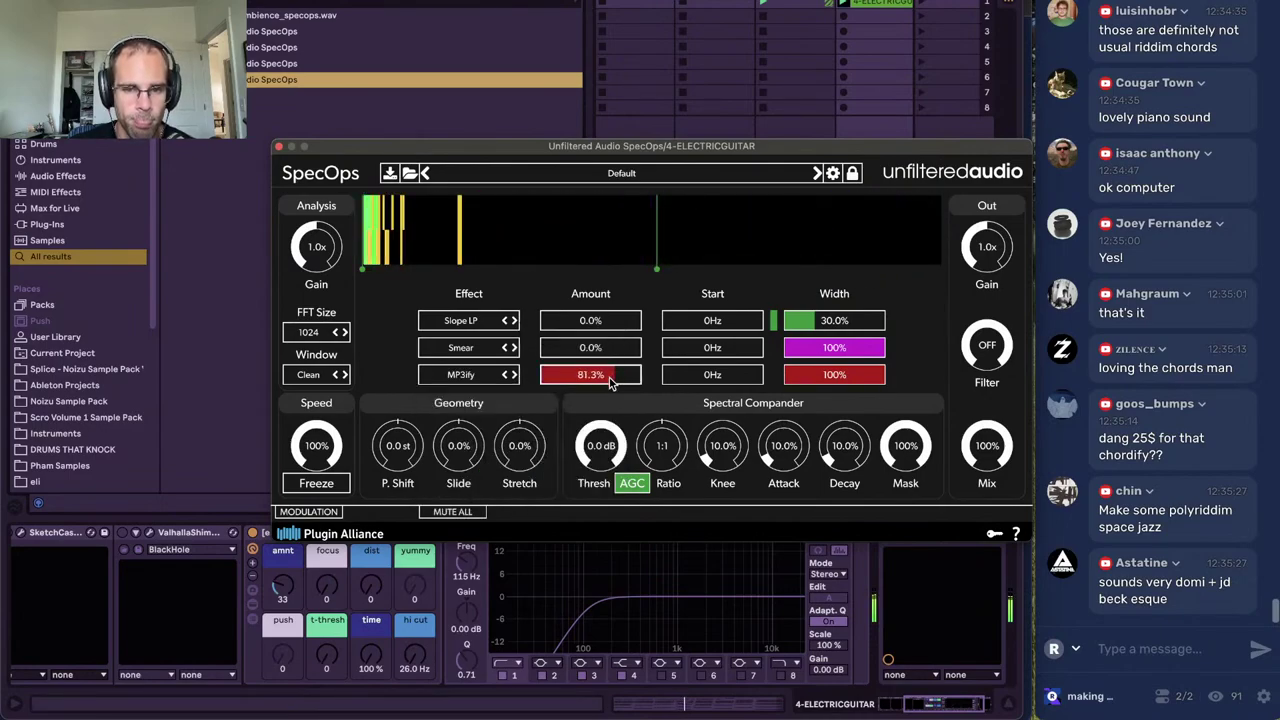
left_click(279, 148)
left_click(940, 533)
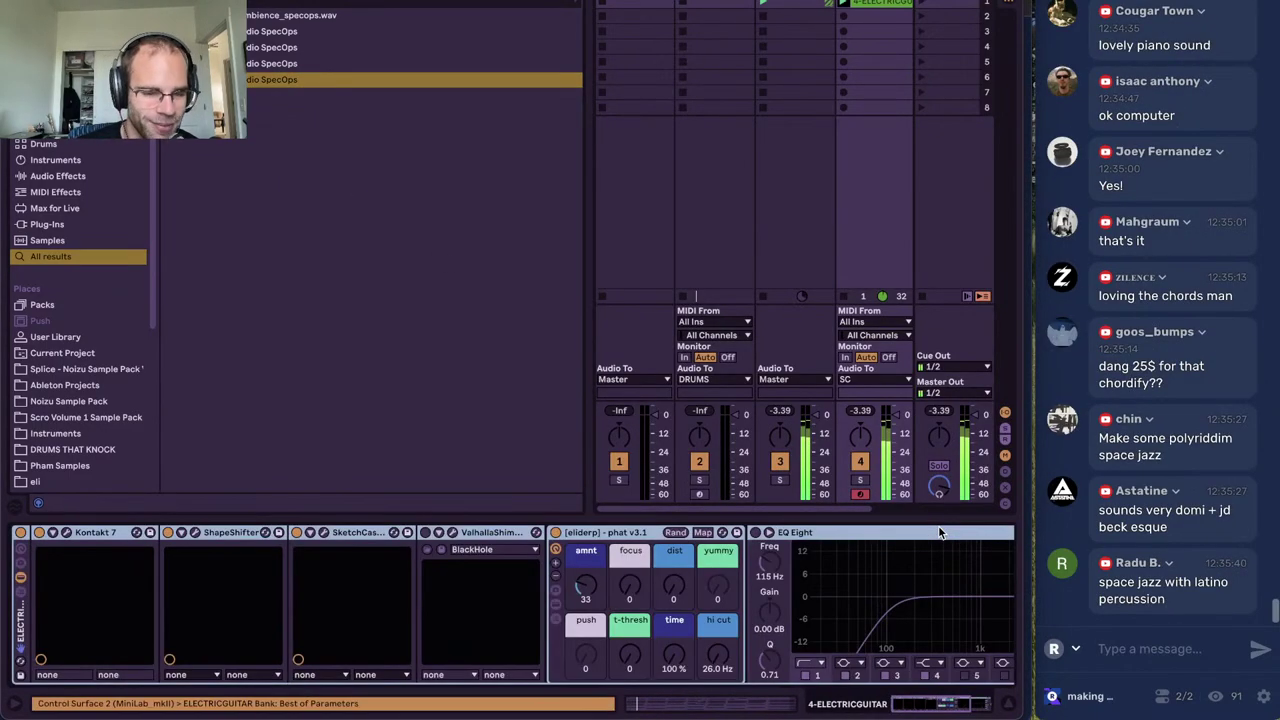
Show the Kontakt instrument on the ELECTRICGUITAR track and view the Drum Rack track's pads
left_click(67, 533)
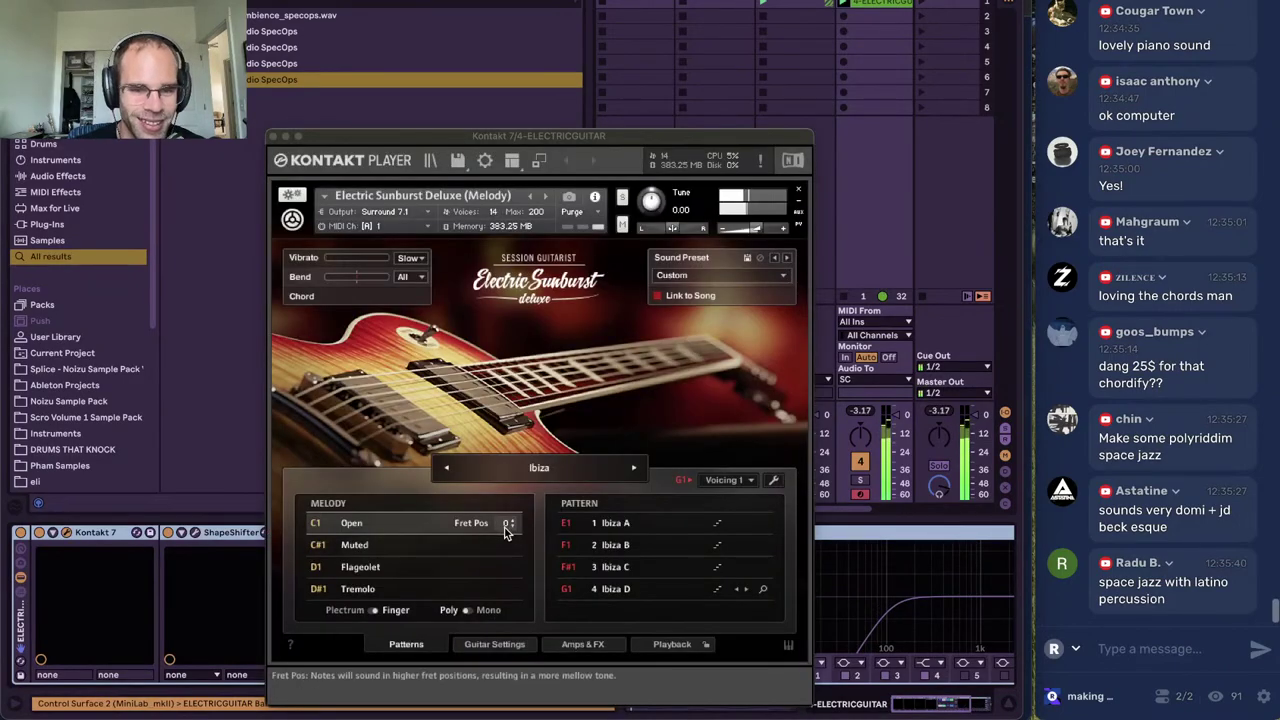
left_click(273, 136)
key("alt+super+b")
left_click(149, 8)
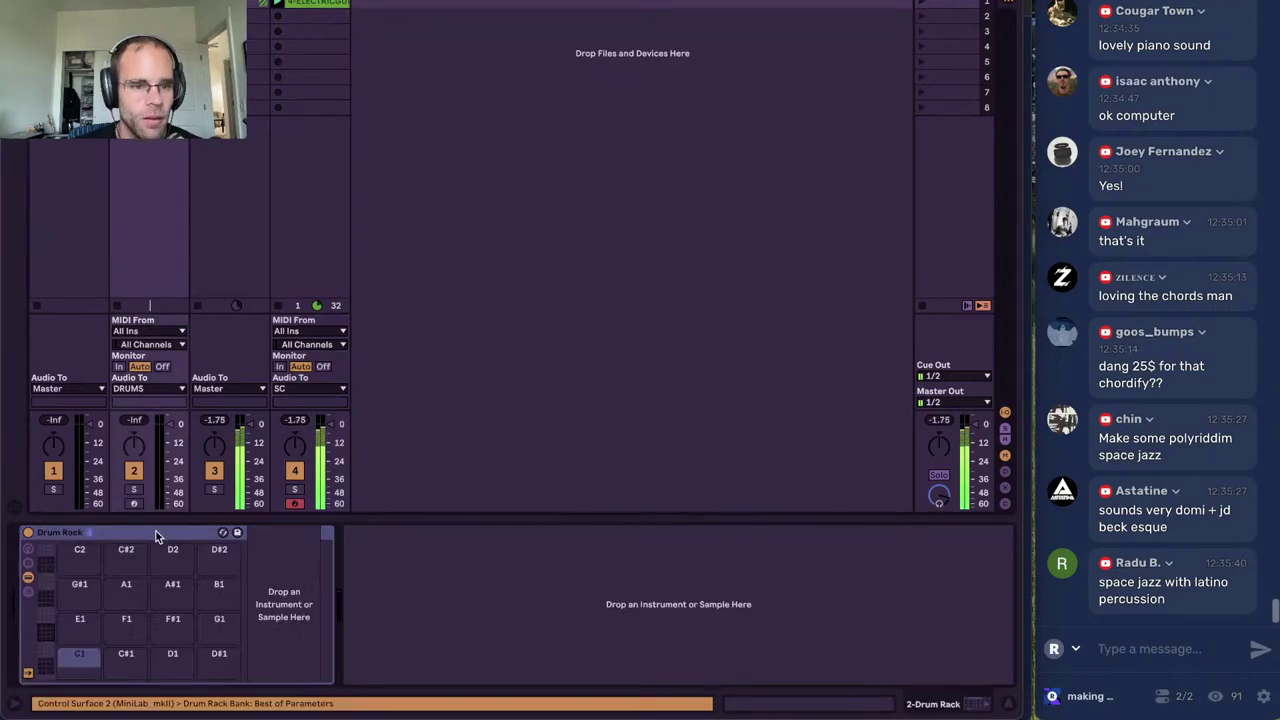
key("super+alt+b")
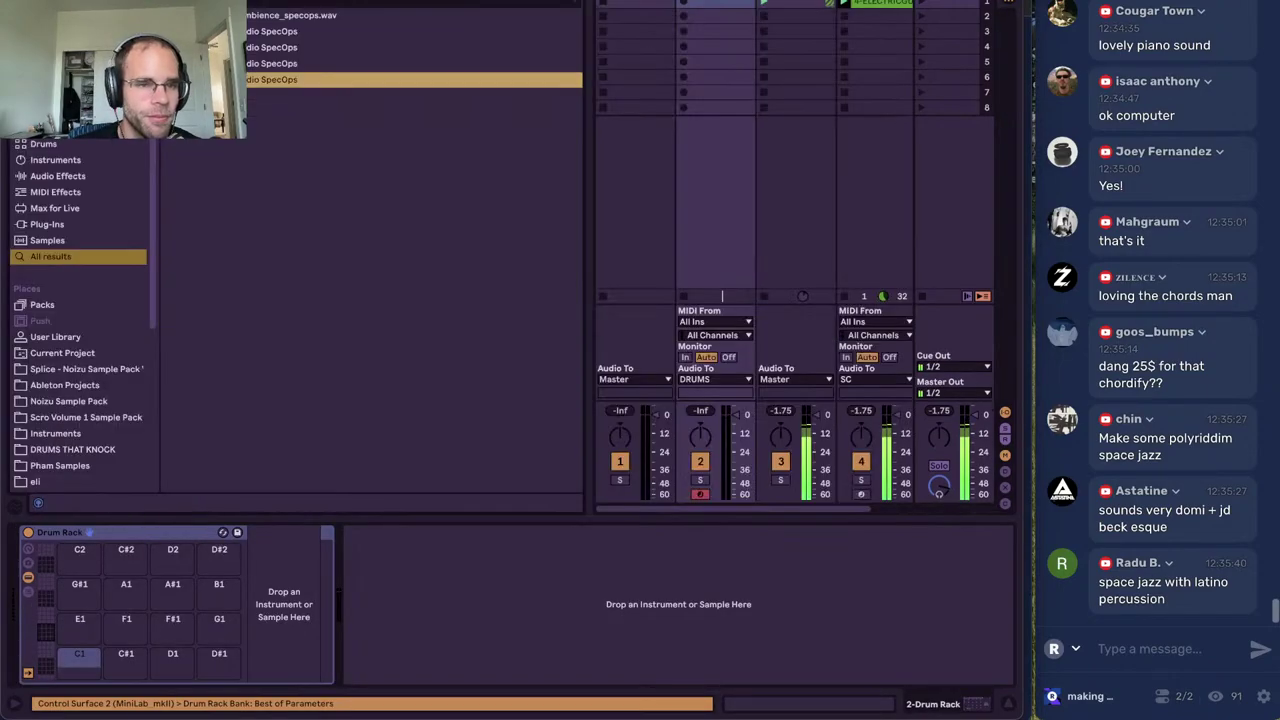
Bypass SketchCassette and ShapeShifter on the ELECTRICGUITAR track and set phat's amnt to 91
left_click(876, 1)
left_click(295, 533)
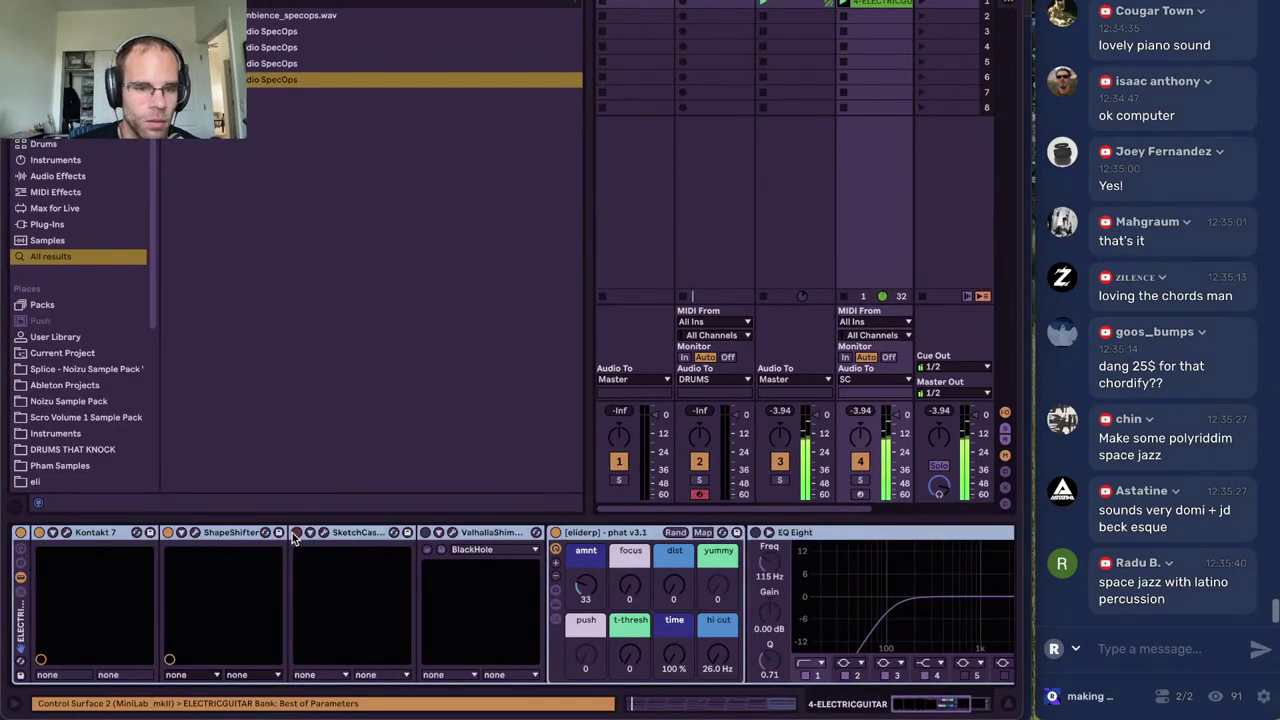
left_click(169, 533)
left_click(598, 592)
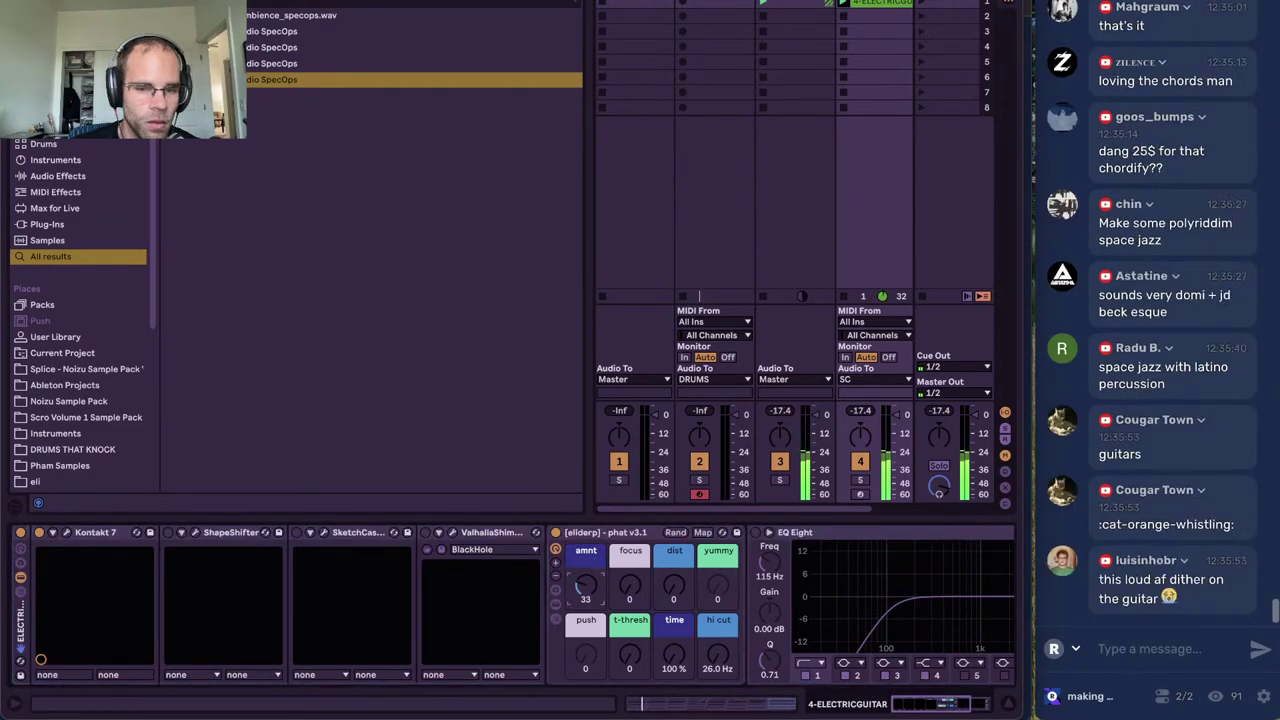
key("super+alt+b")
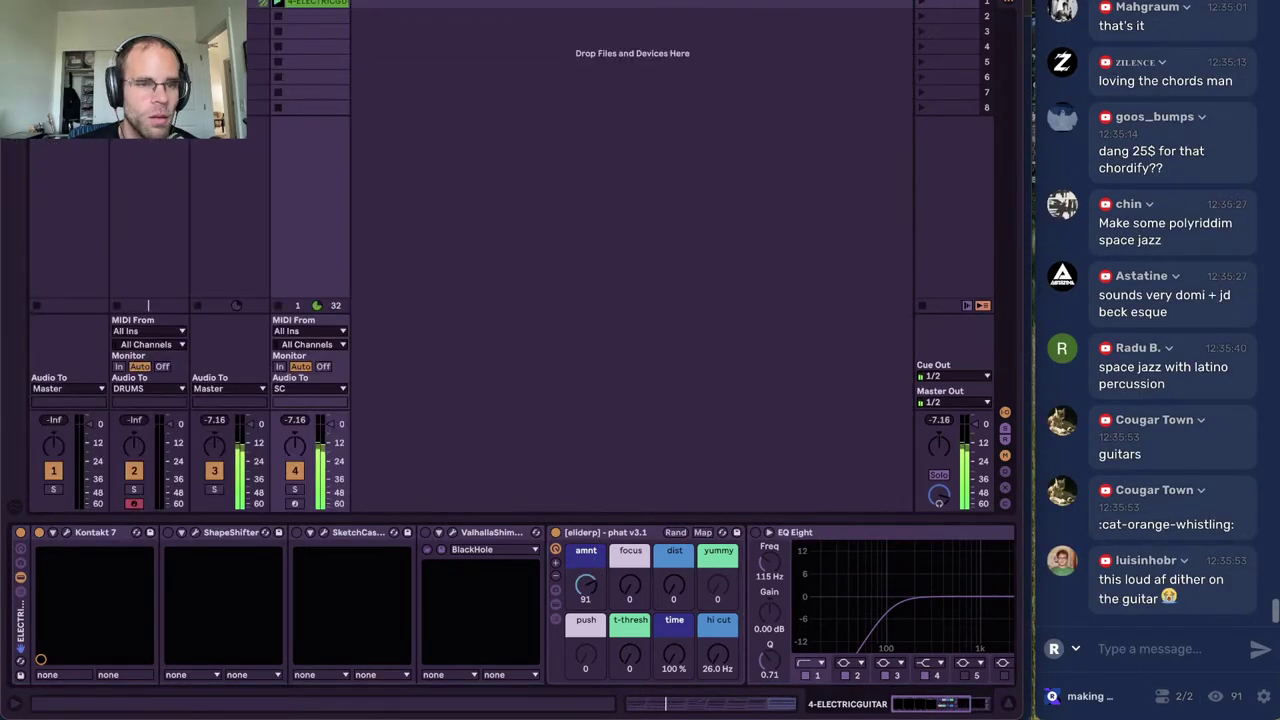
key("super+alt+b")
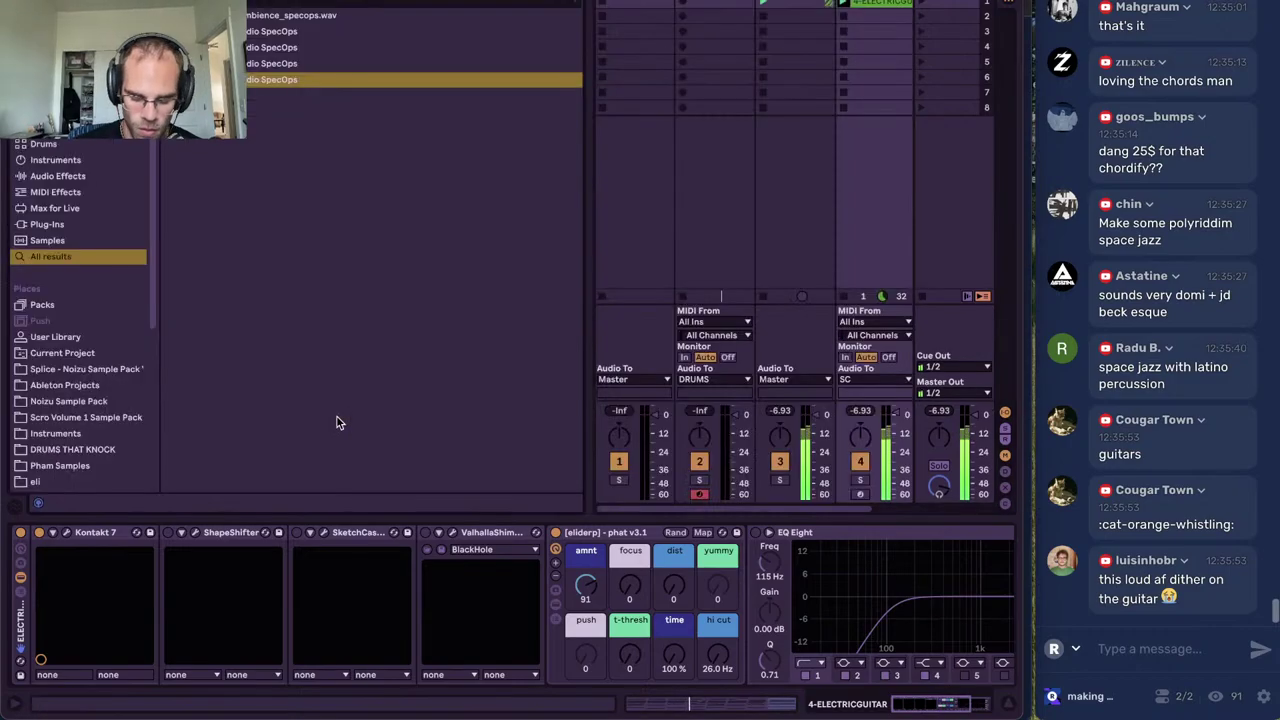
Insert MConvolutionEZ before phat with the Sound design impulse Glass Break.flac, and set phat's amnt to 102 and hi cut to 26.8 Hz
type("ez")
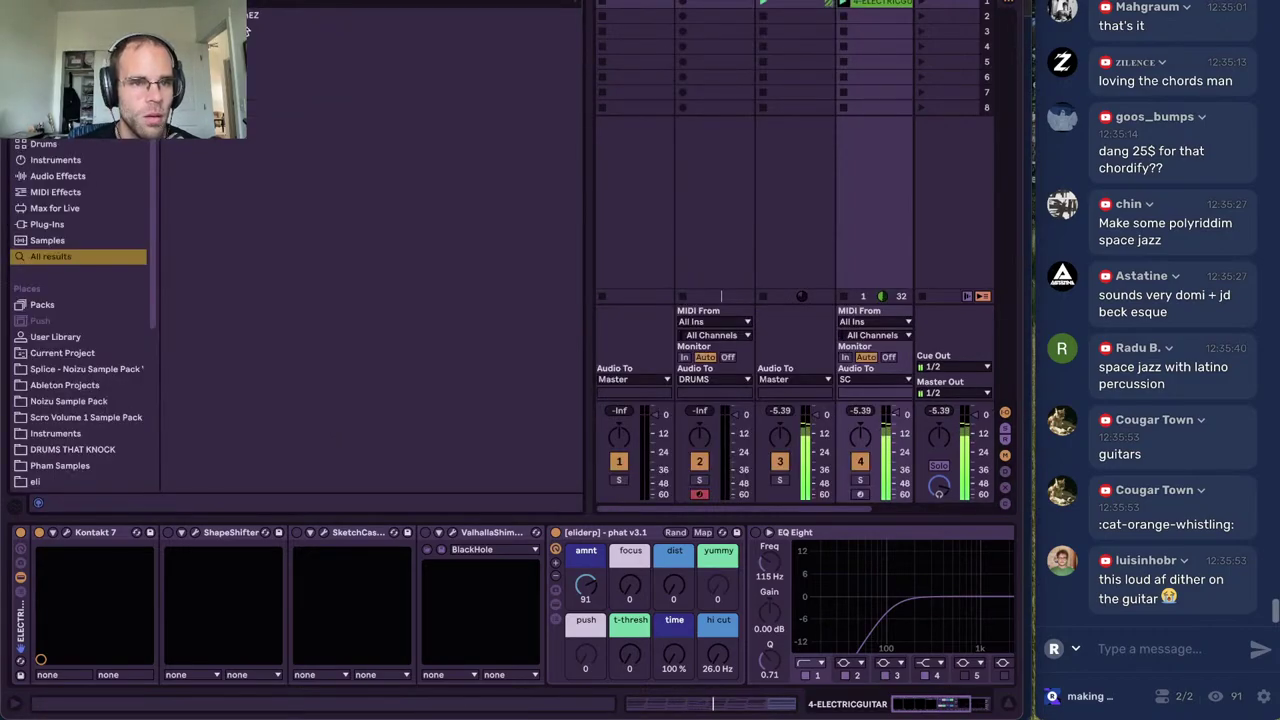
left_click_drag(250, 16, 523, 554)
left_click(398, 449)
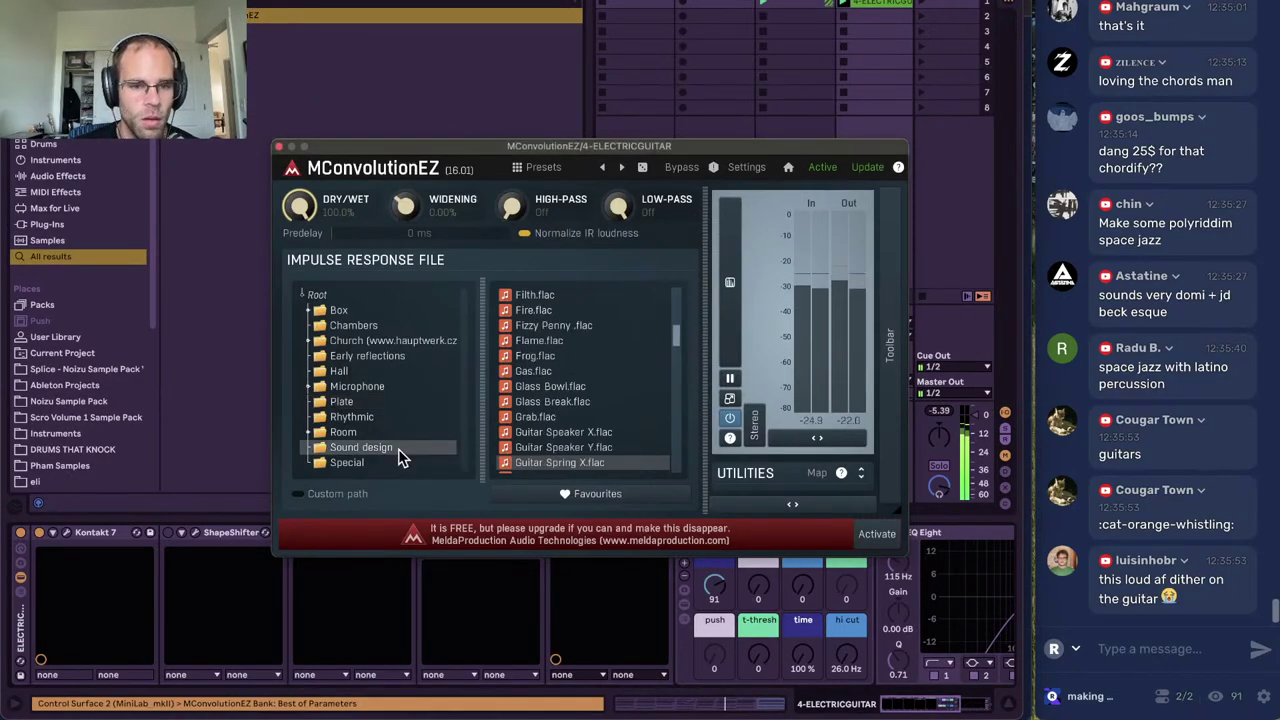
left_click(591, 401)
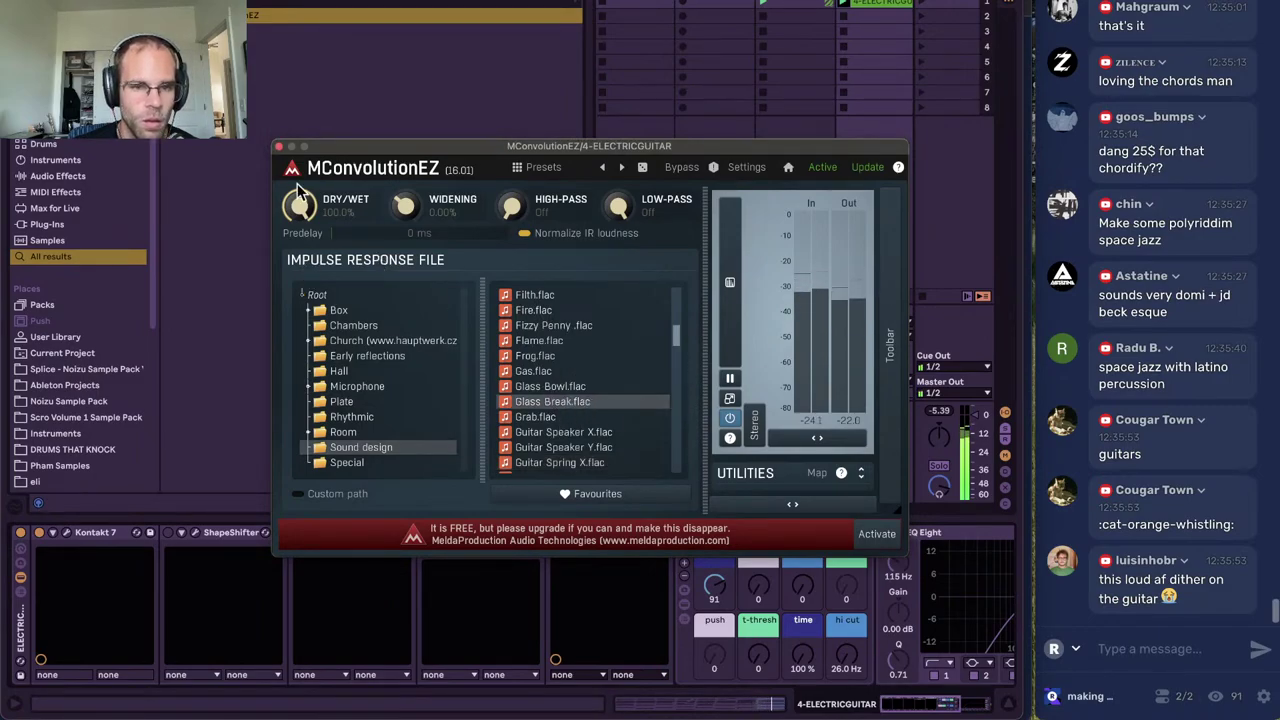
left_click(279, 146)
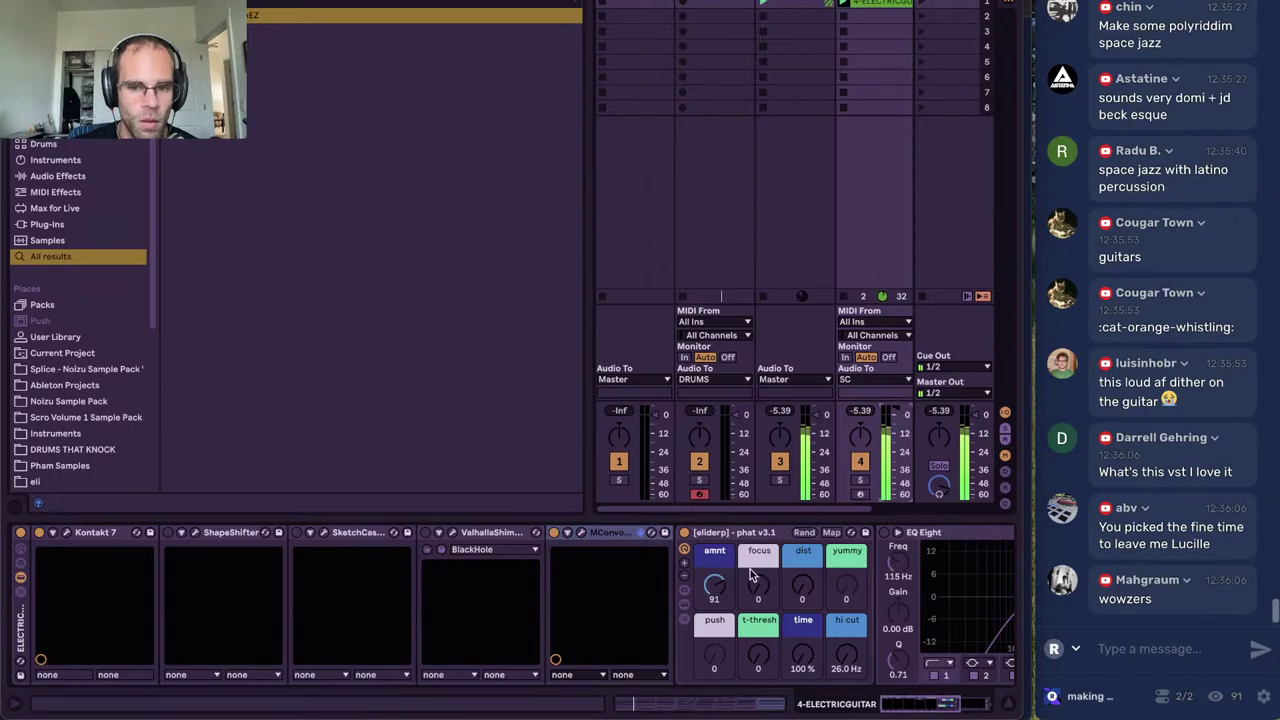
left_click_drag(714, 586, 714, 568)
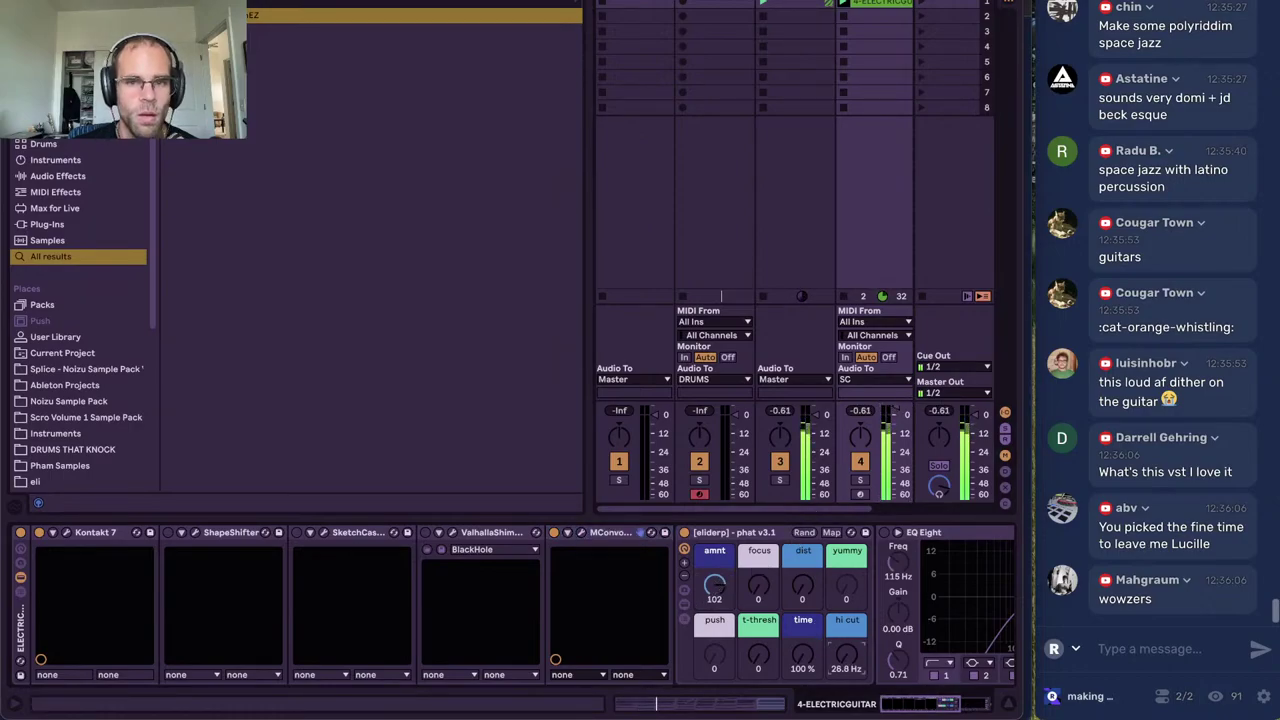
Load Noble Kick 2.wav from the DRUMS THAT KNOCK folder onto the Drum Rack's C1 pad
left_click(719, 258)
scroll(86, 370, "down", 5)
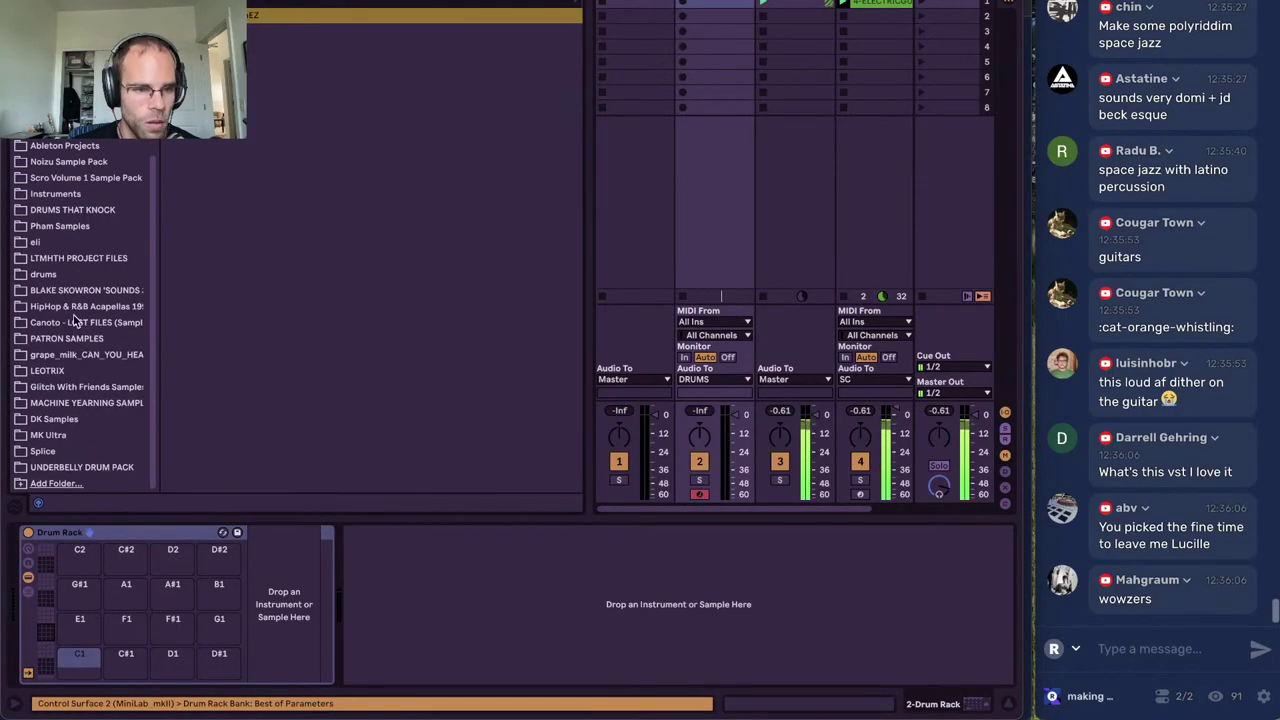
left_click(547, 2)
scroll(121, 378, "down", 5)
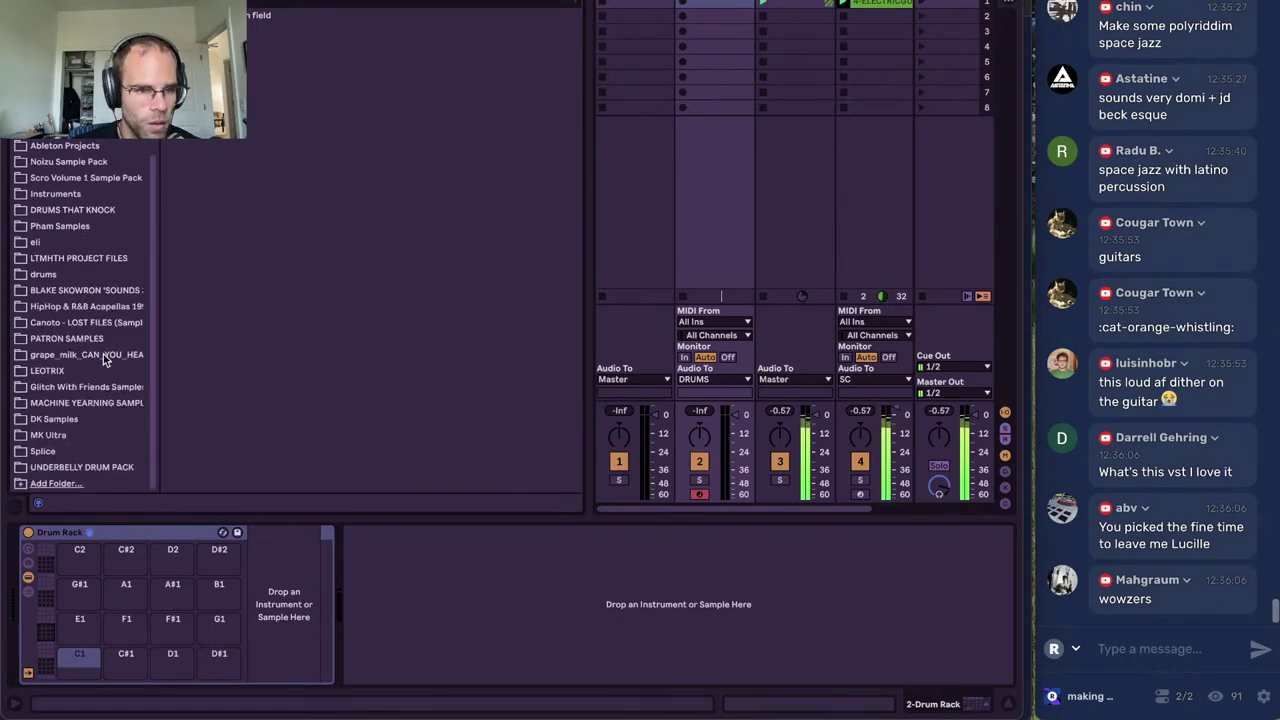
left_click(92, 356)
scroll(92, 356, "down", 3)
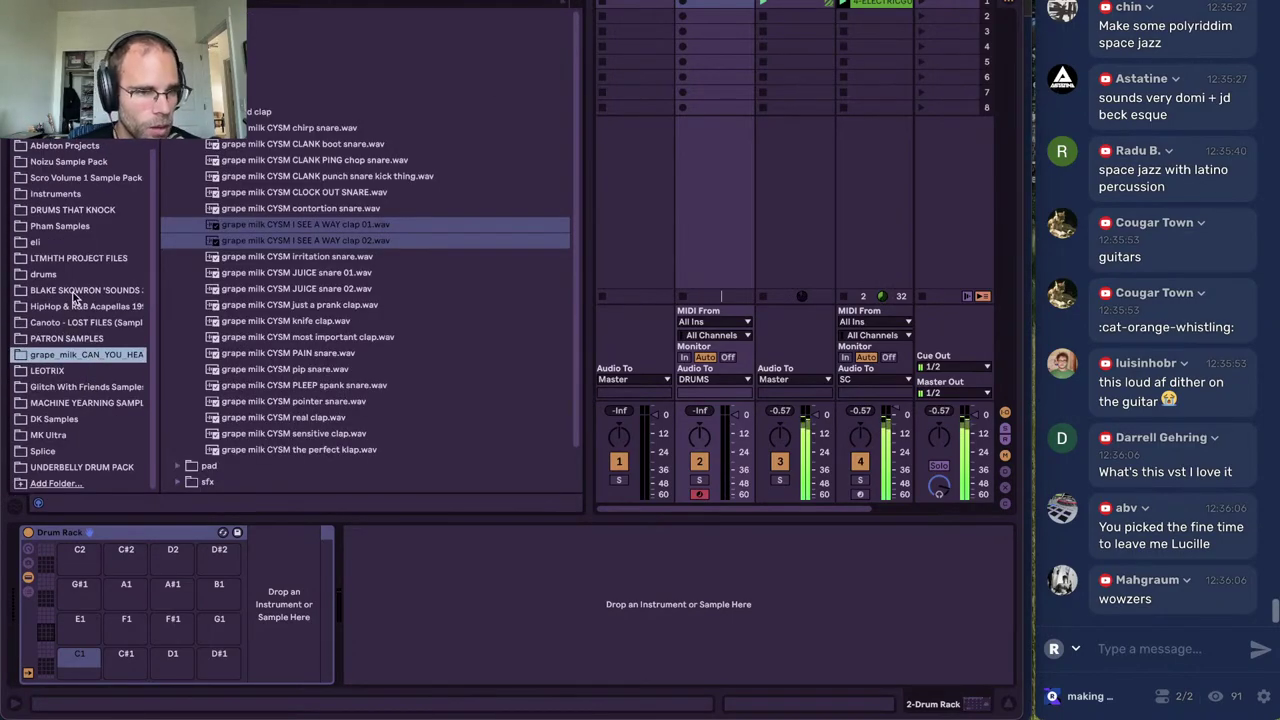
left_click(72, 294)
left_click(66, 212)
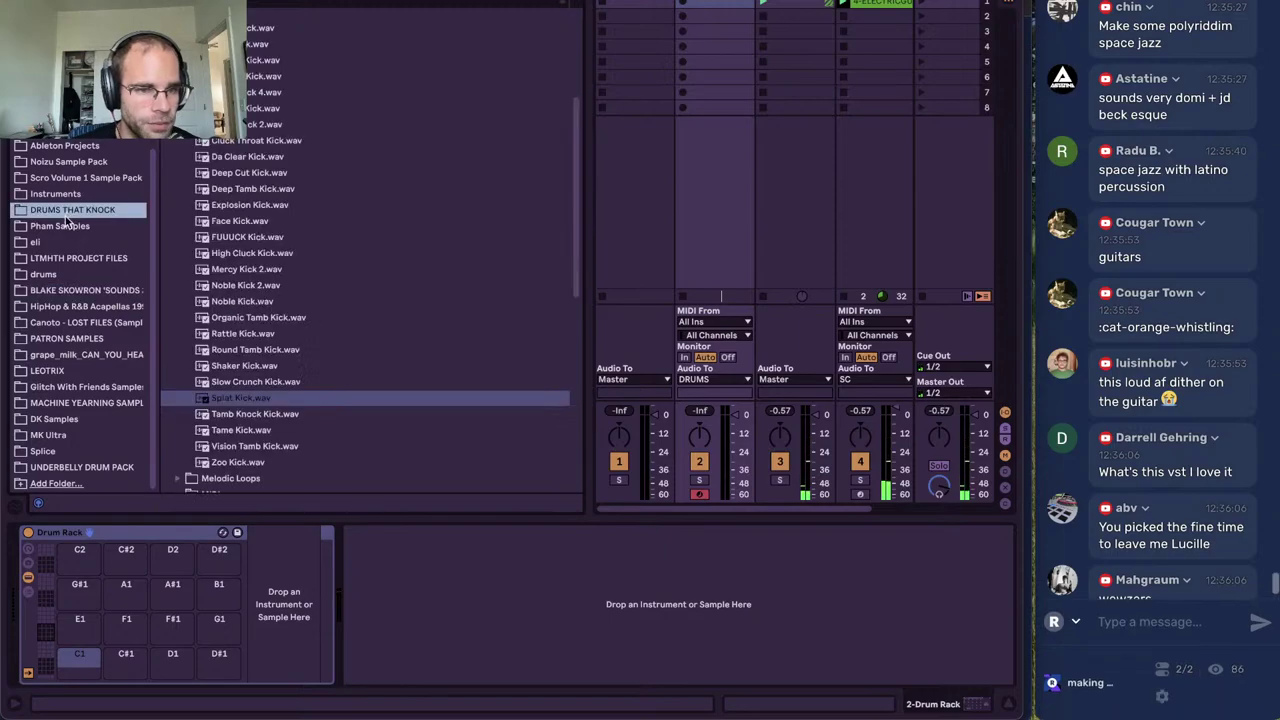
left_click(250, 285)
left_click_drag(242, 288, 86, 659)
Load Bout It Hihat.wav from Drums That Knock Vol. 5 onto the Drum Rack's D1 pad
scroll(262, 352, "up", 5)
left_click(180, 224)
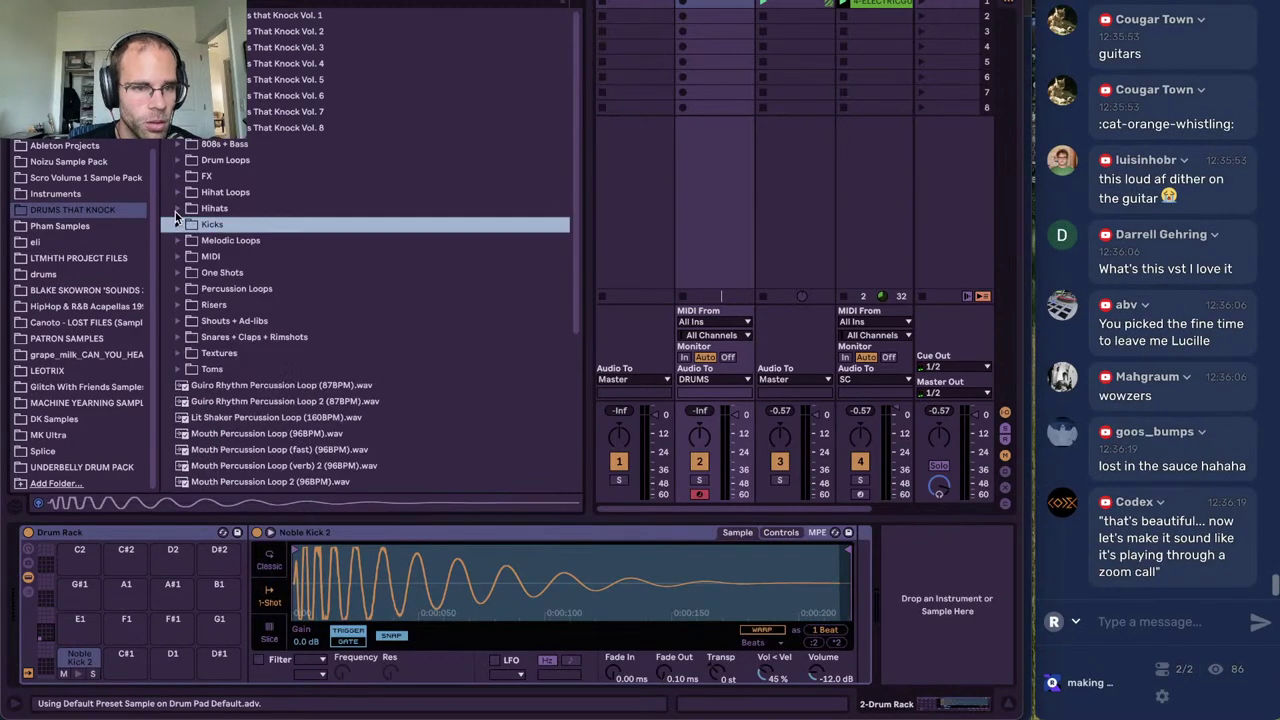
left_click(179, 209)
left_click(204, 225)
left_click(235, 272)
left_click(169, 80)
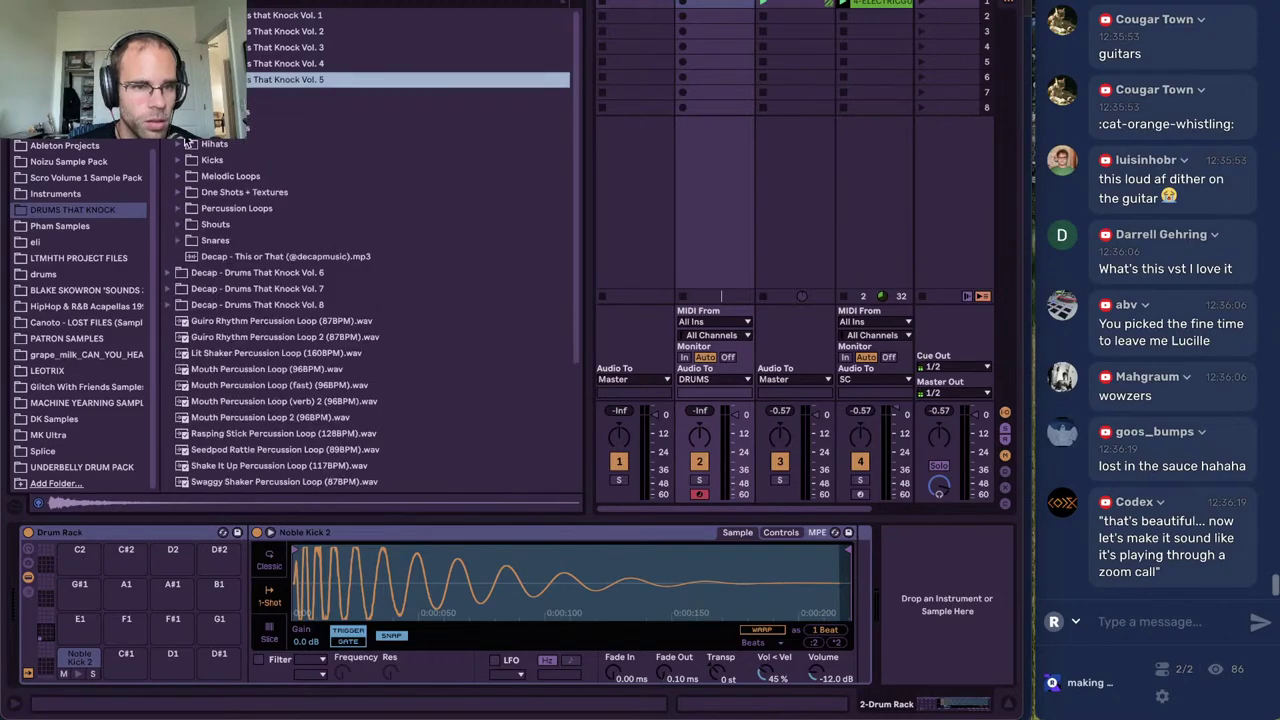
left_click(179, 145)
left_click(228, 162)
left_click(231, 175)
left_click_drag(231, 162, 172, 659)
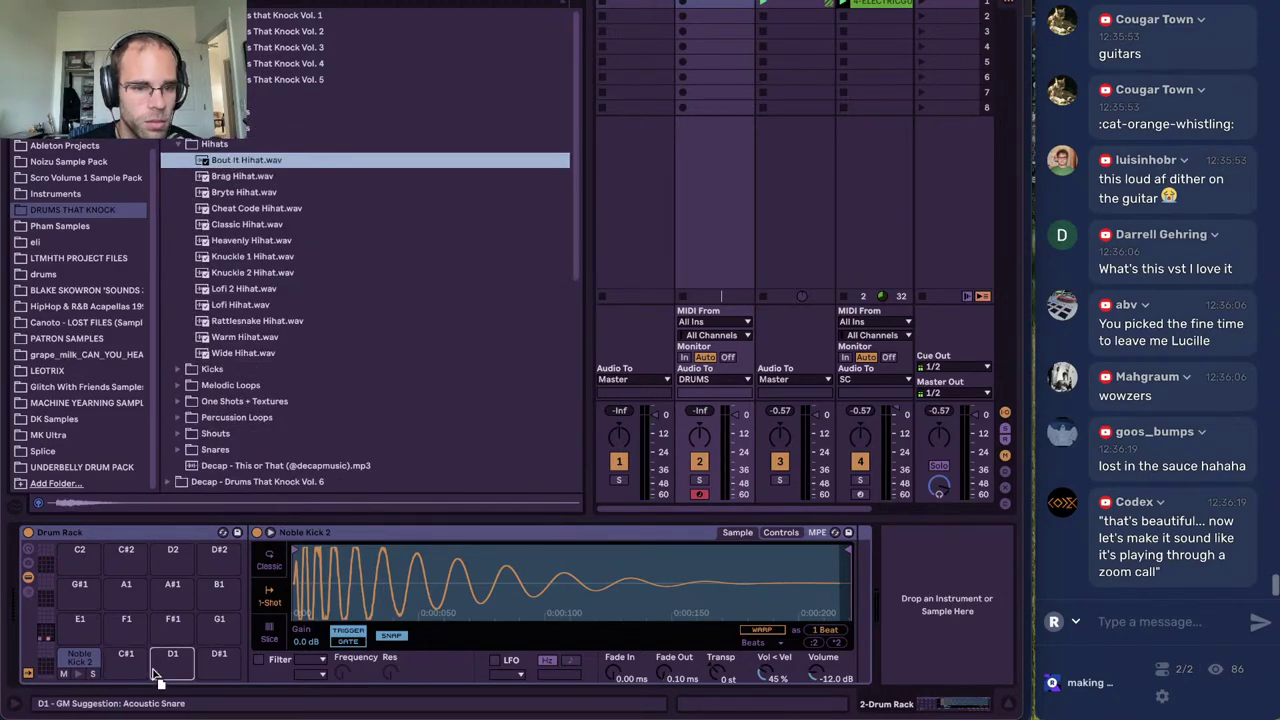
Load Brag Hihat.wav onto the G1 pad and Lofi Hihat.wav onto the B1 pad
key("Down")
left_click(280, 321)
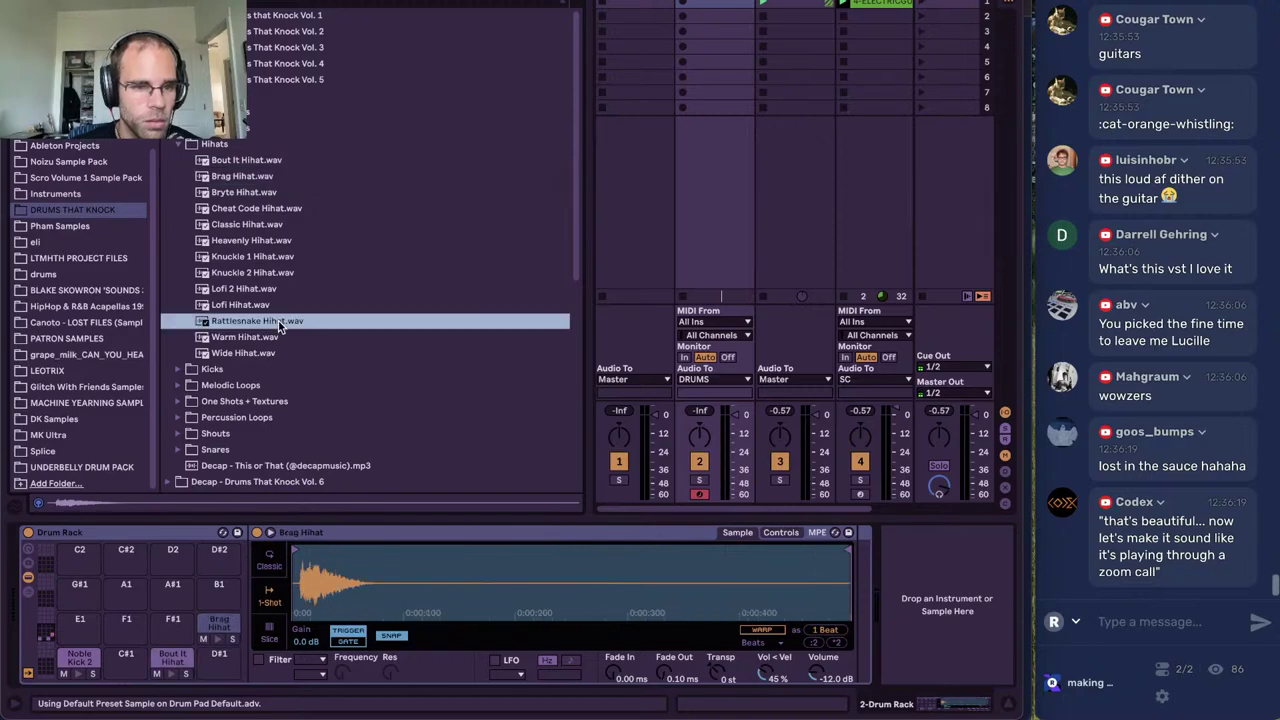
left_click(265, 289)
left_click(236, 320)
left_click(230, 305)
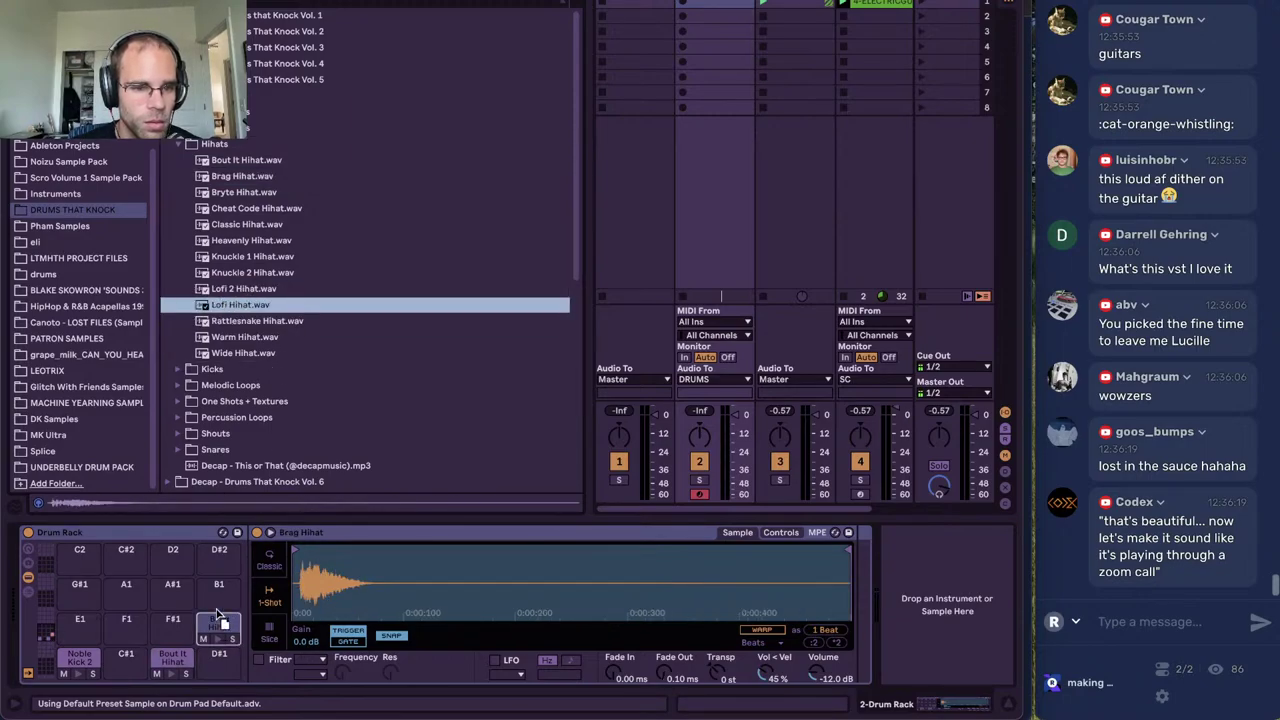
left_click_drag(218, 615, 219, 585)
Audition the snare samples in the Snares folder of Drums That Knock Vol. 5
left_click(179, 450)
left_click(246, 386)
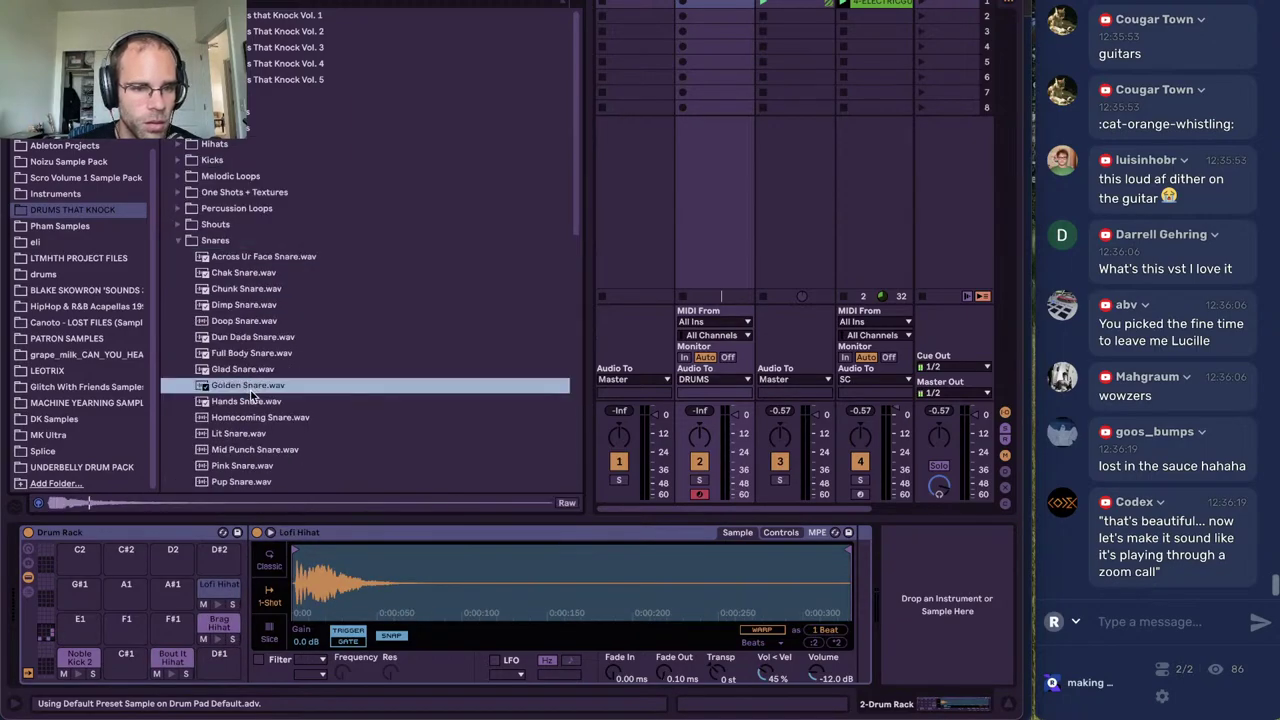
left_click(254, 338)
left_click(266, 259)
left_click(246, 419)
scroll(246, 424, "down", 7)
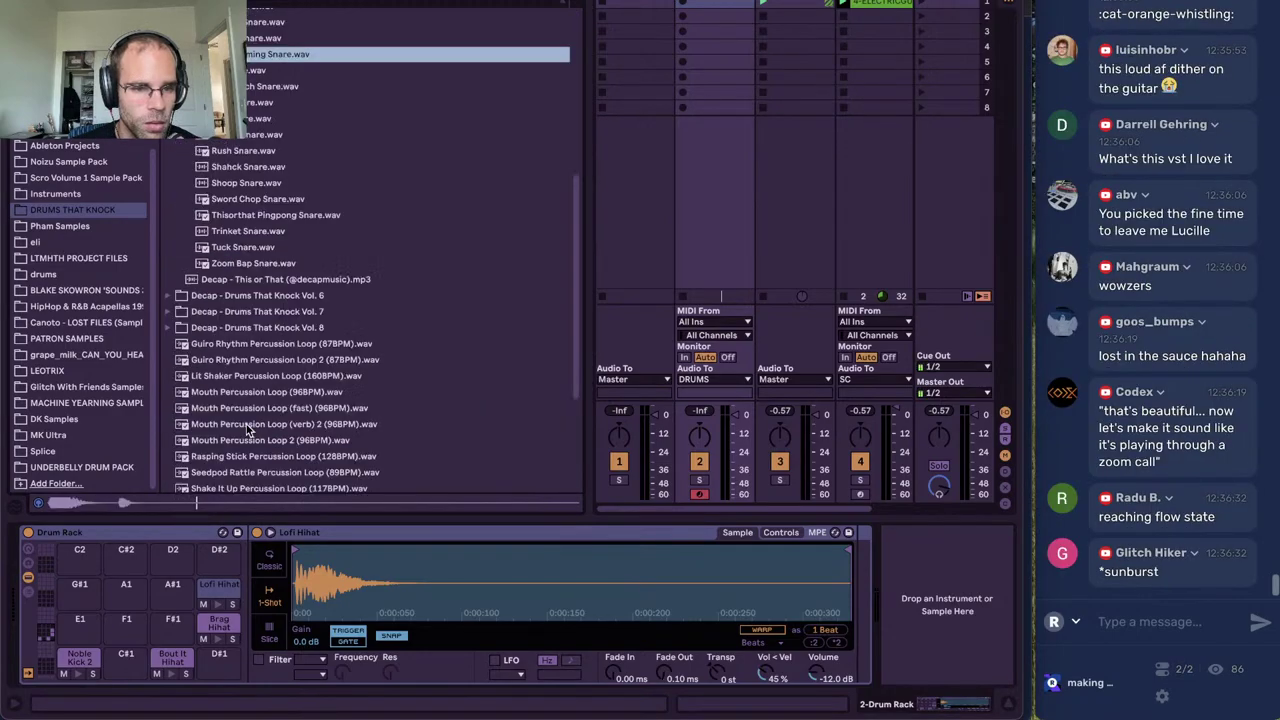
left_click(250, 439)
left_click(257, 228)
scroll(257, 228, "up", 3)
left_click(243, 397)
left_click(252, 412)
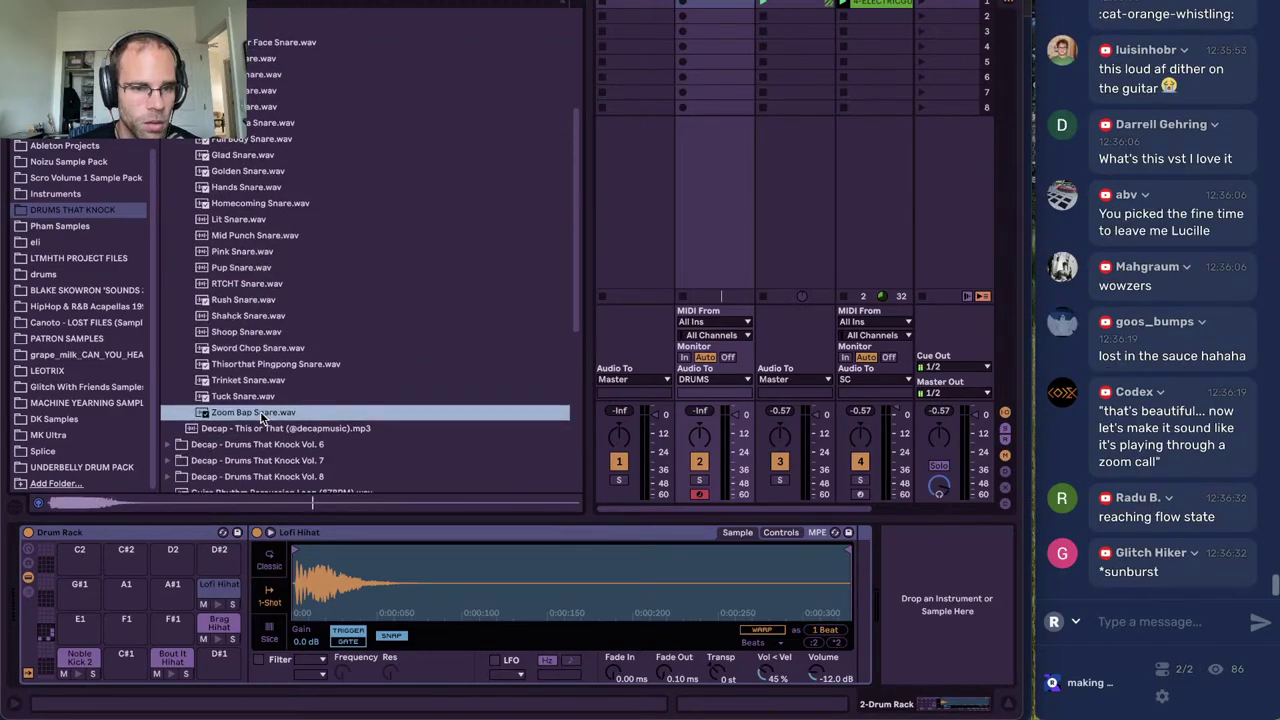
left_click(254, 364)
left_click(250, 332)
scroll(256, 326, "up", 3)
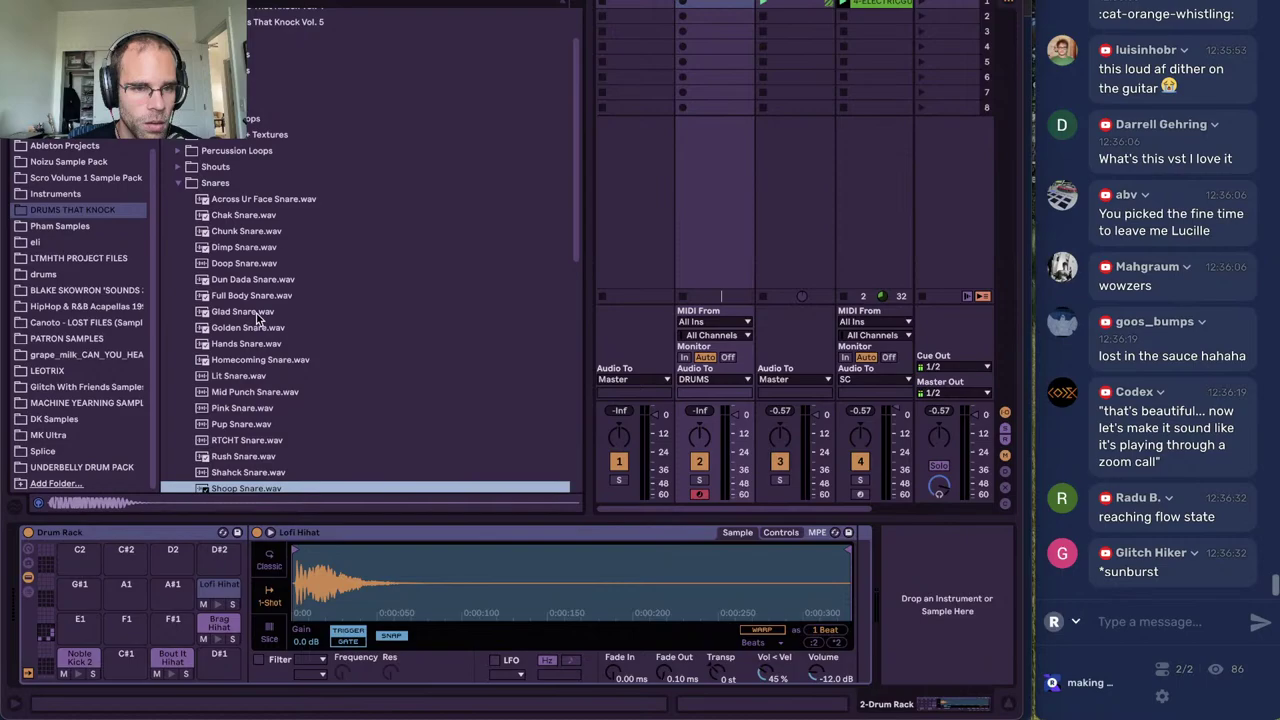
left_click(178, 183)
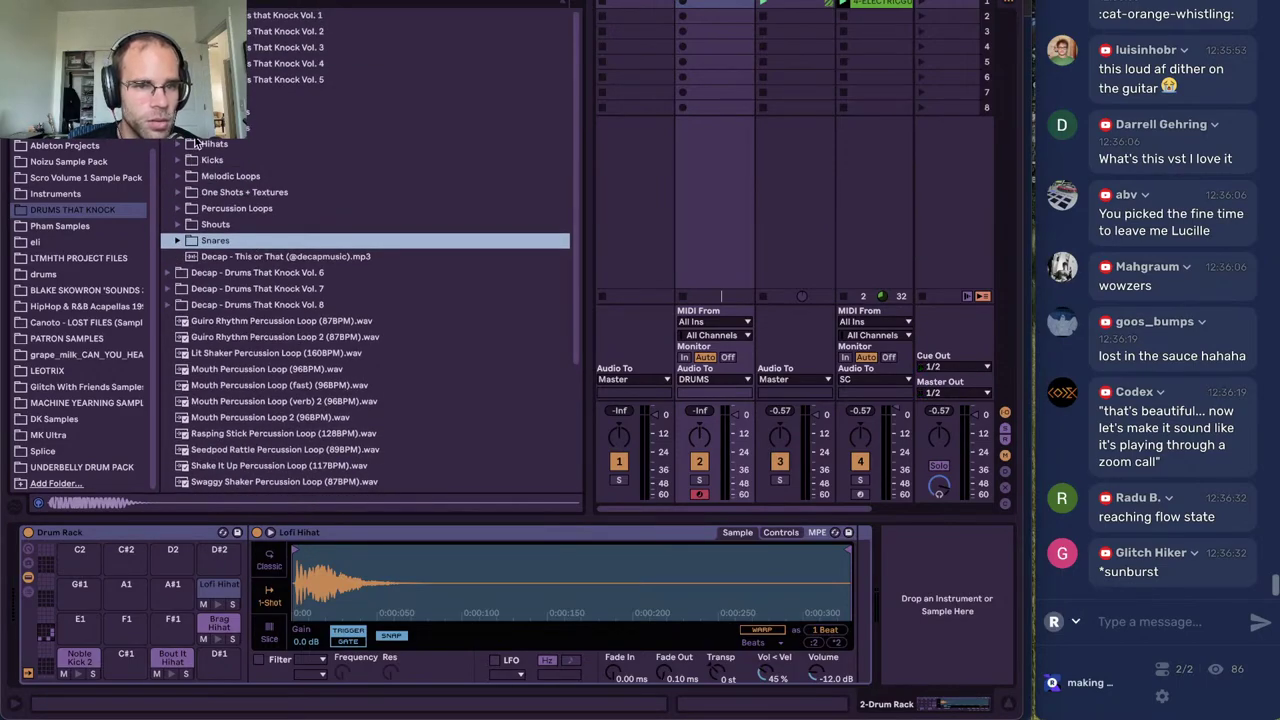
left_click(167, 80)
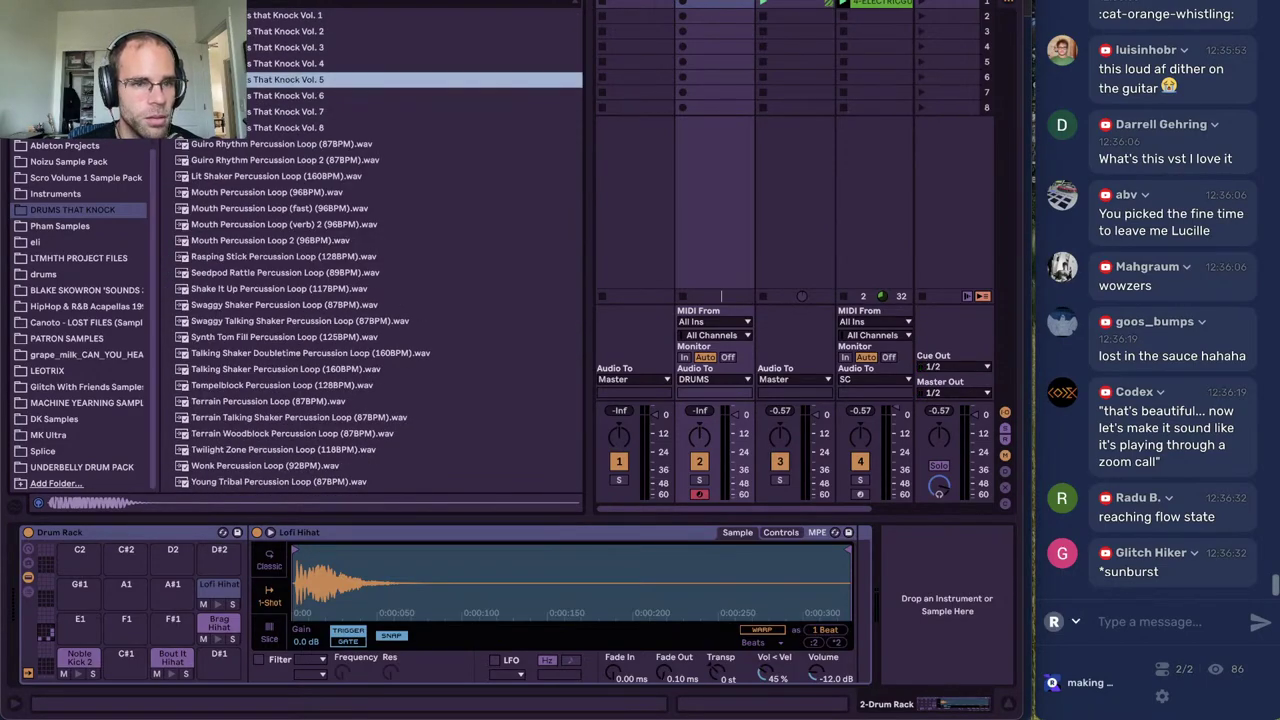
Audition the samples in the Snares + Claps folder of Drums That Knock Vol. 7
left_click(167, 112)
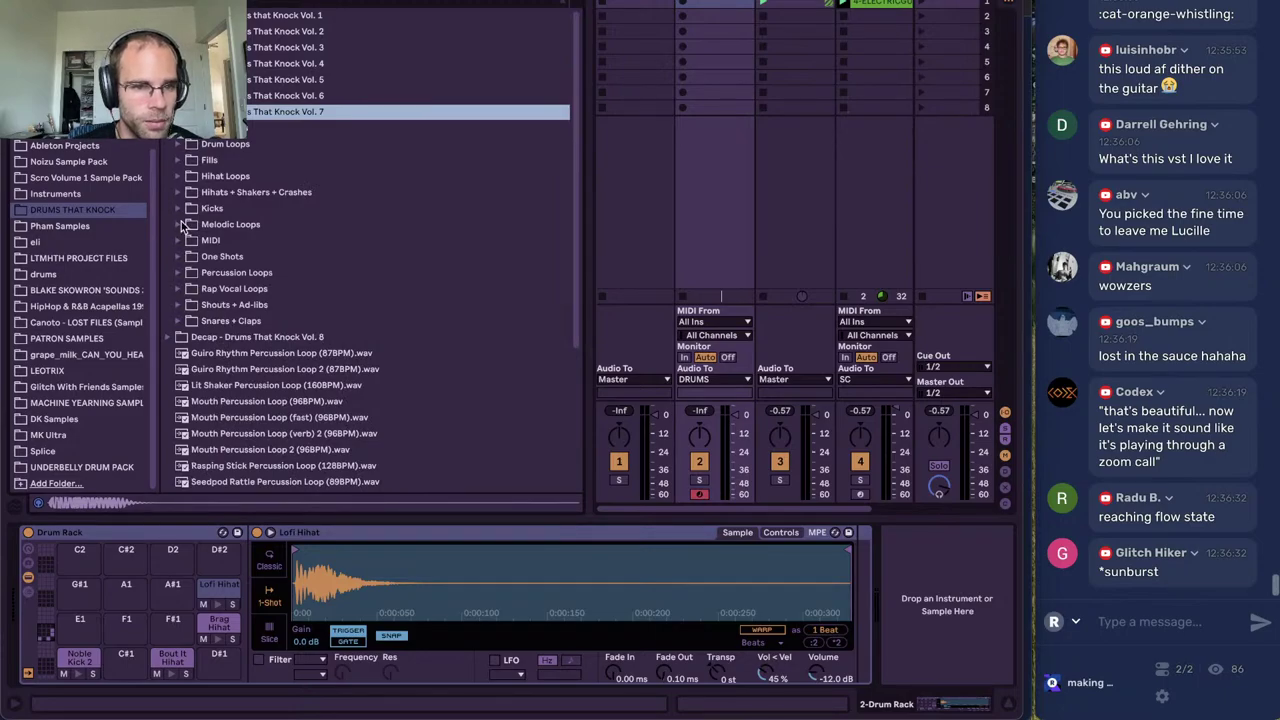
left_click(178, 321)
left_click(215, 339)
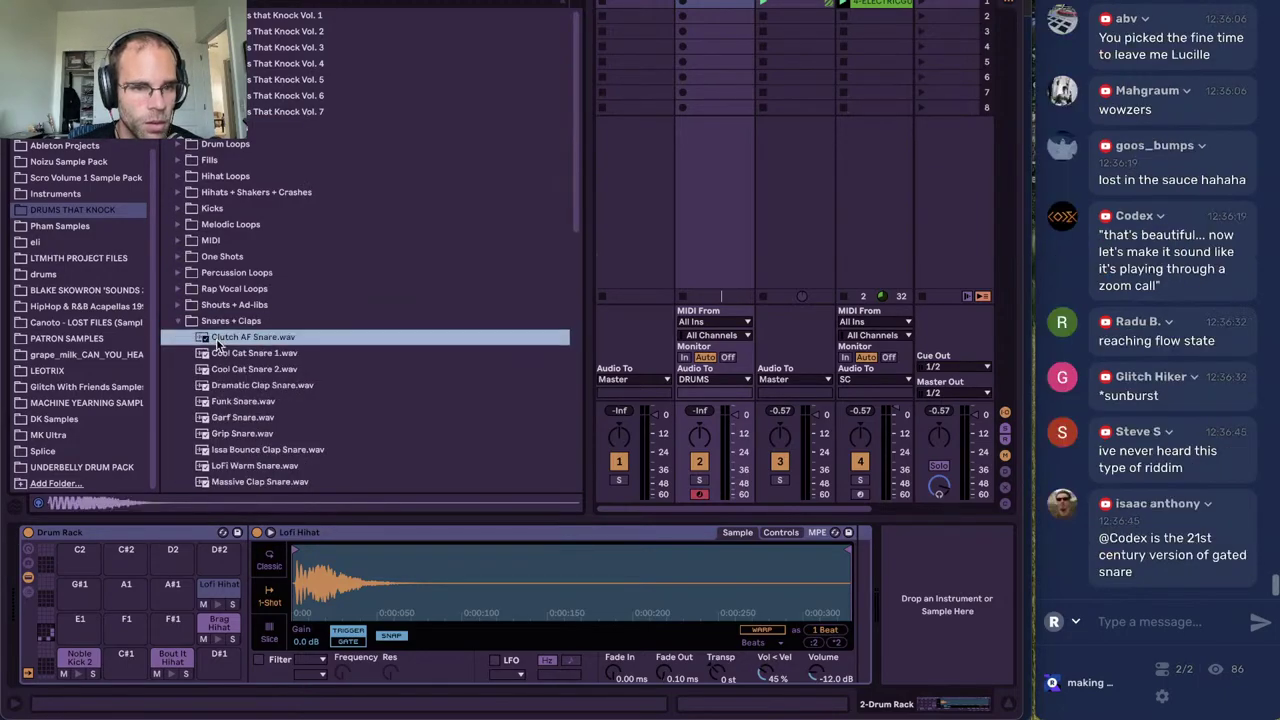
scroll(230, 335, "down", 3)
left_click(249, 279)
left_click(247, 295)
left_click(252, 281)
left_click(252, 324)
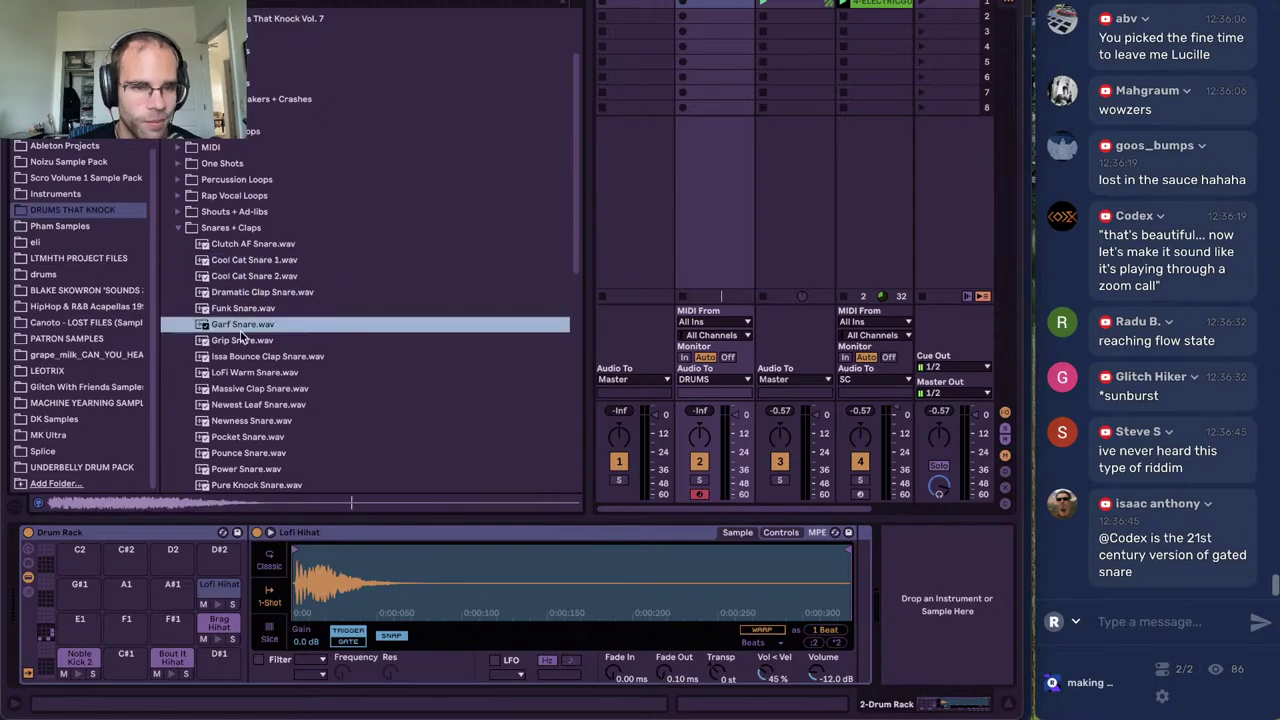
left_click(257, 360)
scroll(257, 360, "down", 3)
left_click(260, 335)
Find Short Rim One Shot.wav in Drums That Knock Vol. 8 and load it onto the Drum Rack's A#1 pad
key("super+f")
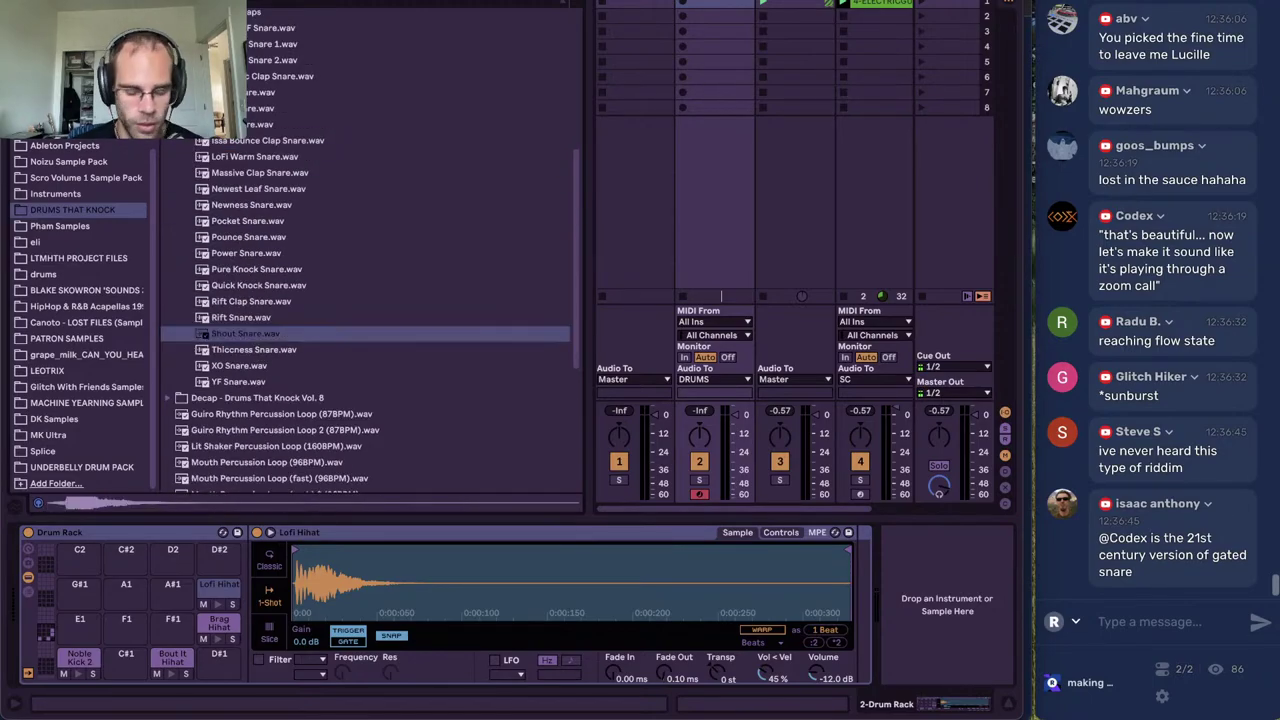
left_click(170, 80)
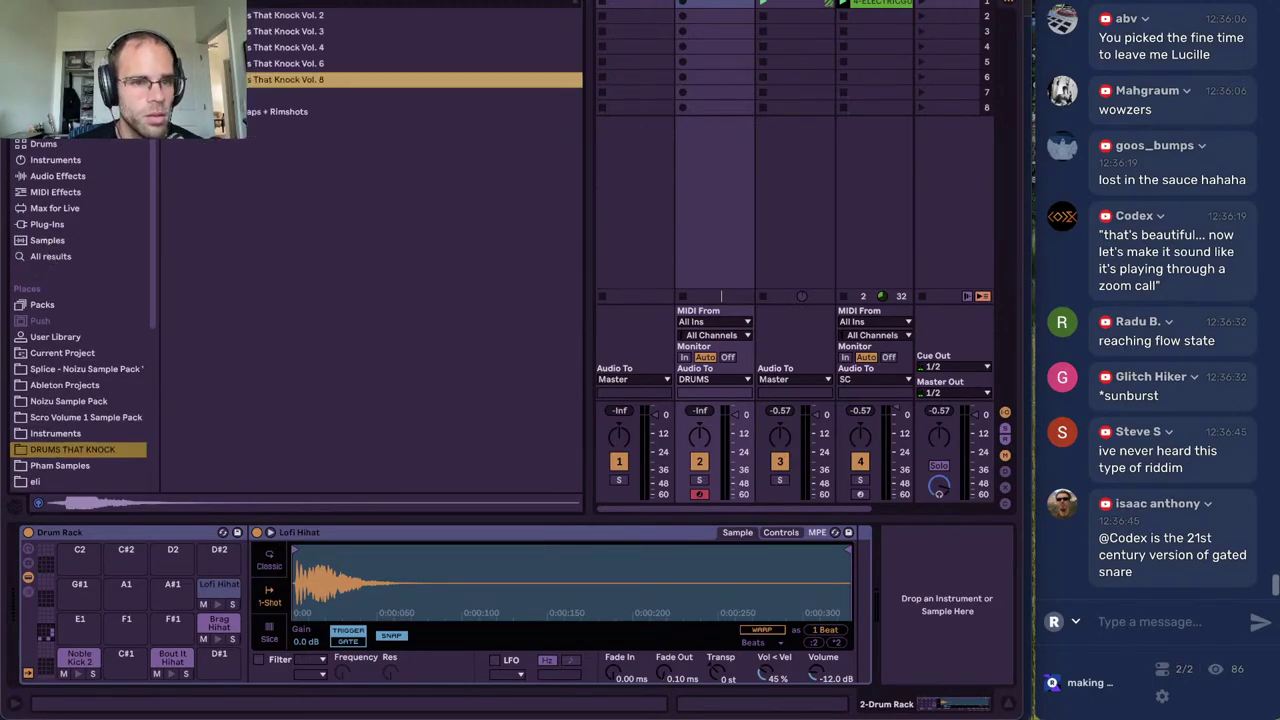
left_click(177, 96)
left_click(180, 112)
left_click(246, 130)
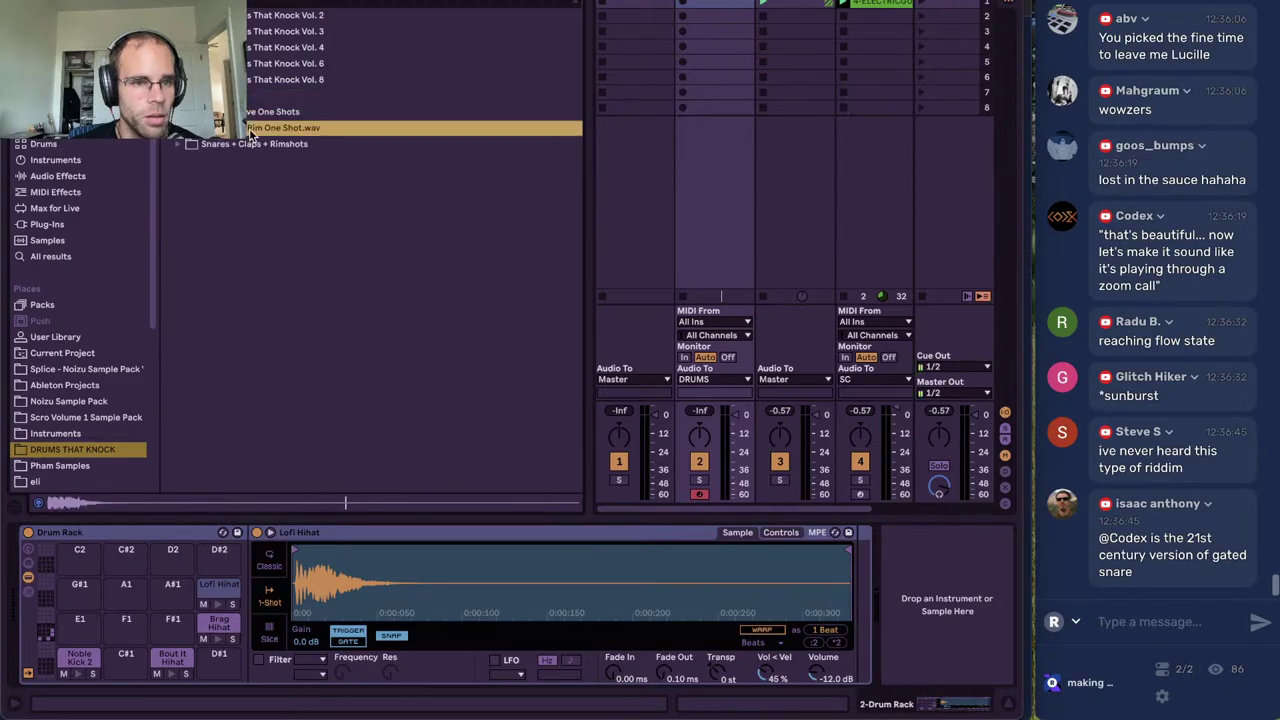
left_click_drag(249, 131, 152, 534)
Browse the Snares + Claps + Rimshots folder of Drums That Knock Vol. 8 and load 9th Inning Snare.wav onto the F1 pad
left_click(177, 145)
left_click(215, 160)
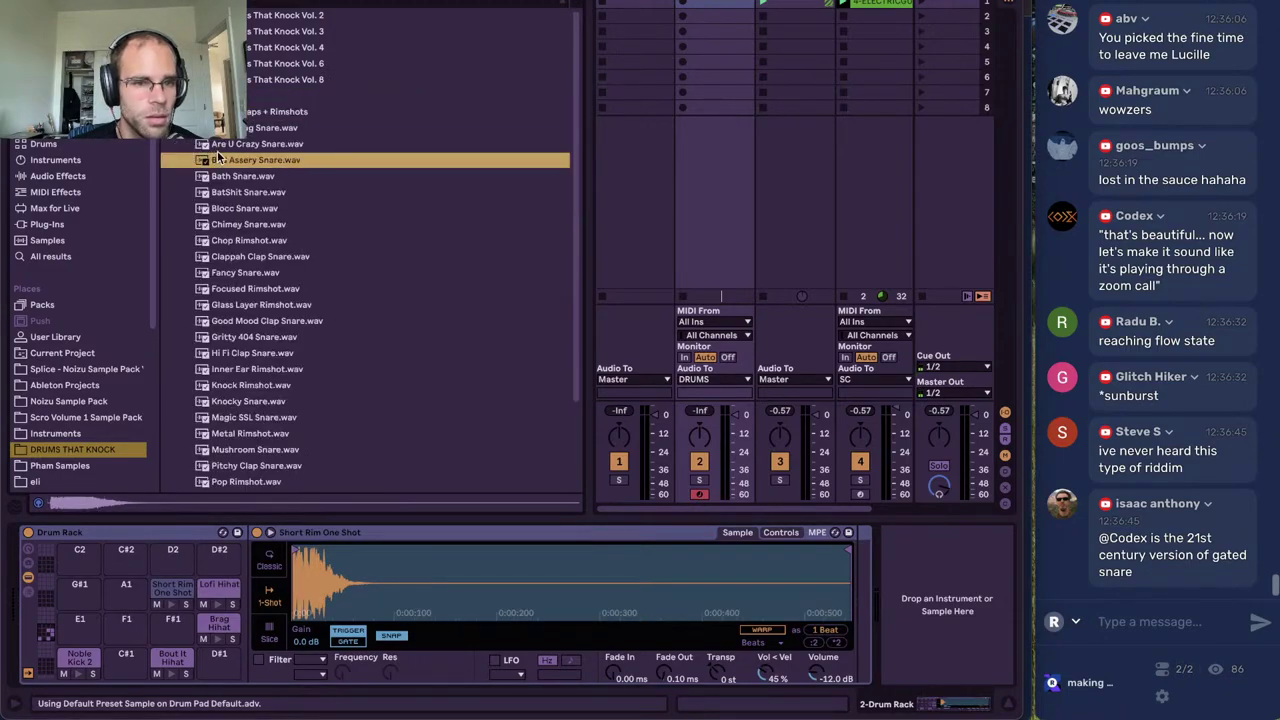
left_click(232, 145)
left_click(236, 134)
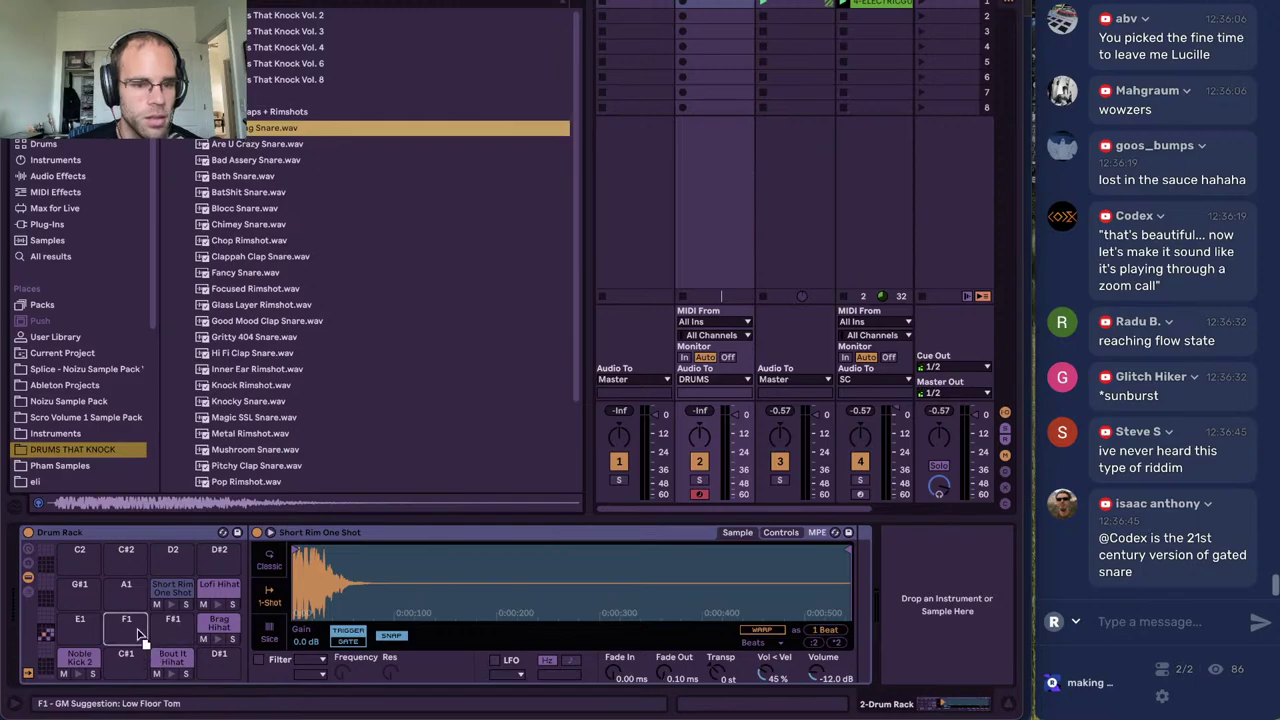
left_click_drag(139, 634, 139, 634)
Audition the rimshots near the end of the folder and load Tamb Rimshot.wav onto the F#1 pad
left_click(279, 399)
scroll(279, 402, "down", 3)
left_click(279, 405)
left_click(252, 440)
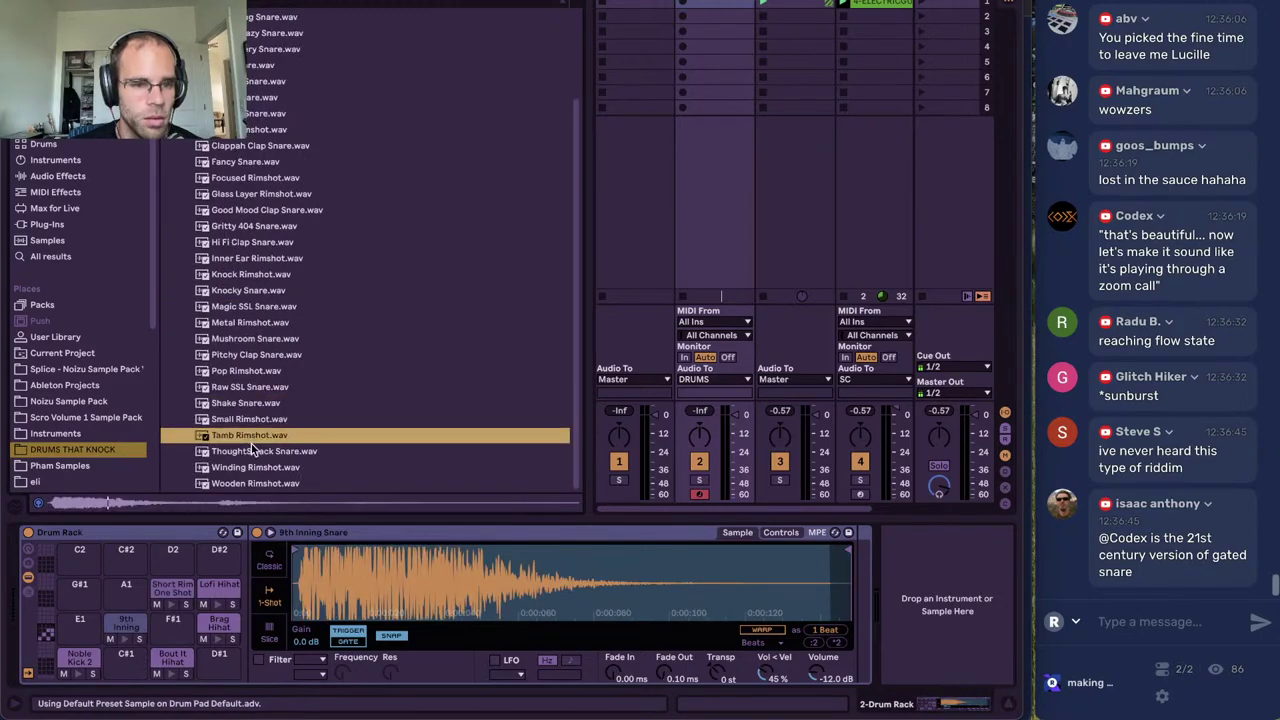
left_click(249, 421)
left_click(241, 452)
left_click_drag(240, 439, 173, 635)
Create a one-bar MIDI clip on the Drum Rack track with a Noble Kick 2 note on beat 1, and launch it
double_click(706, 4)
left_click(438, 379)
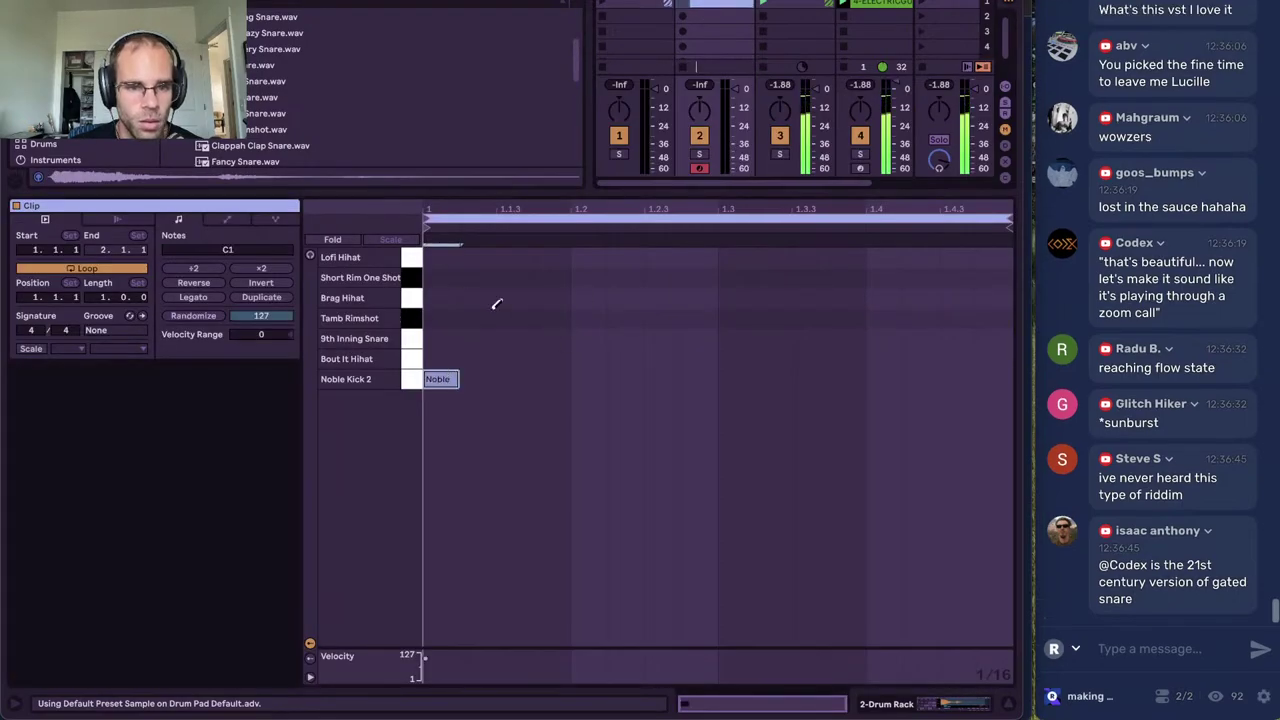
left_click(686, 6)
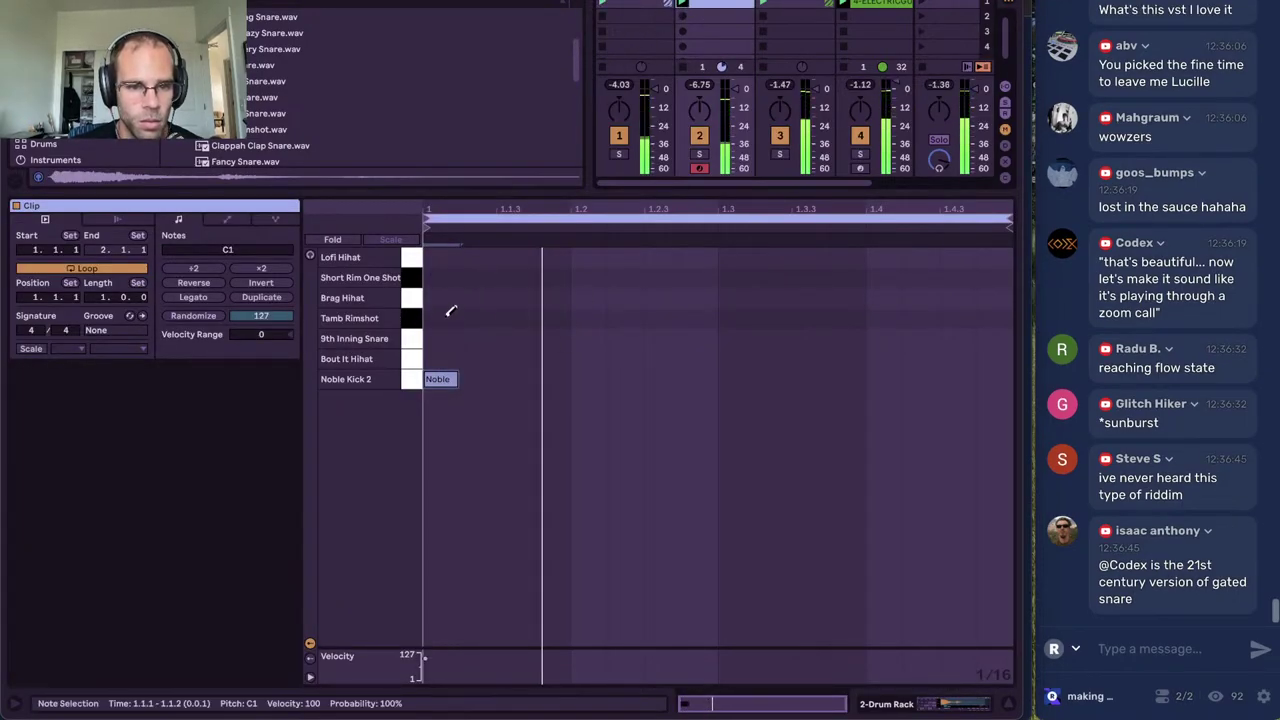
Add a sixteenth-note Brag Hihat hit at 1.1.3 of the drum clip
left_click(449, 299)
left_click(444, 299)
left_click(486, 298)
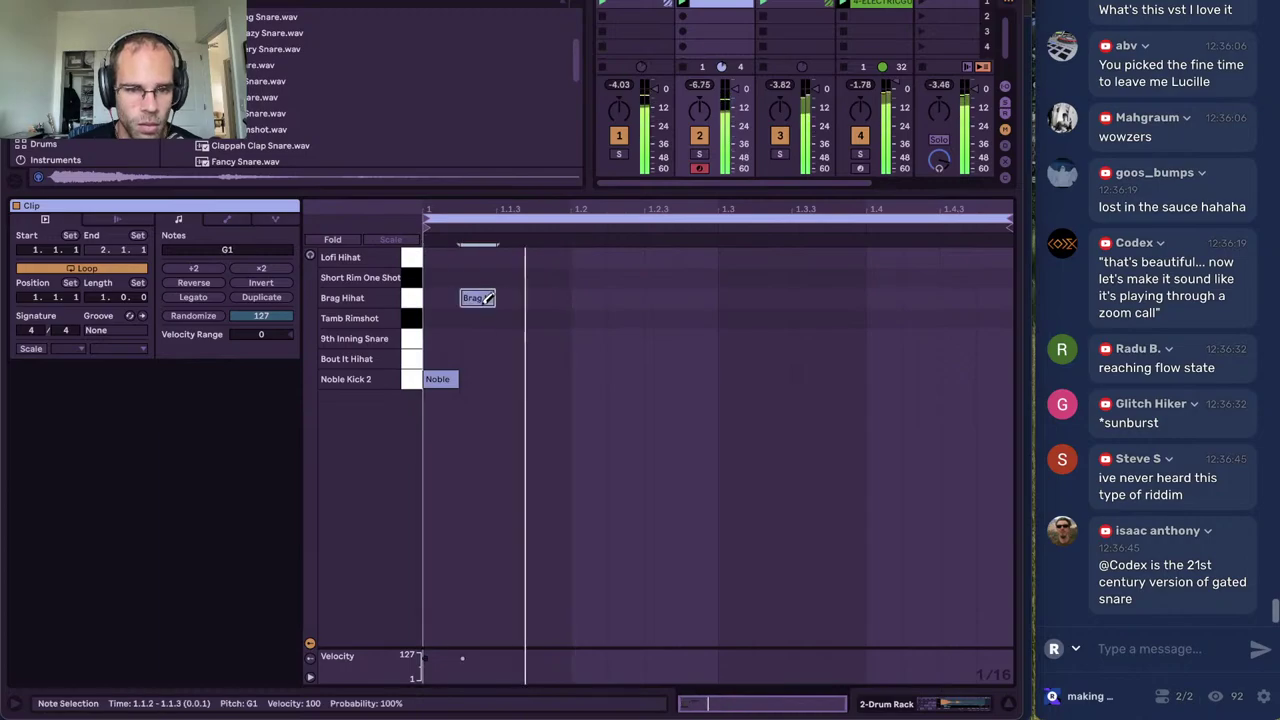
left_click(486, 298)
left_click(515, 298)
Choose a different tap point for the 2-Drum Rack sidechain source in Duck_Buddy on the SC track
left_click(795, 3)
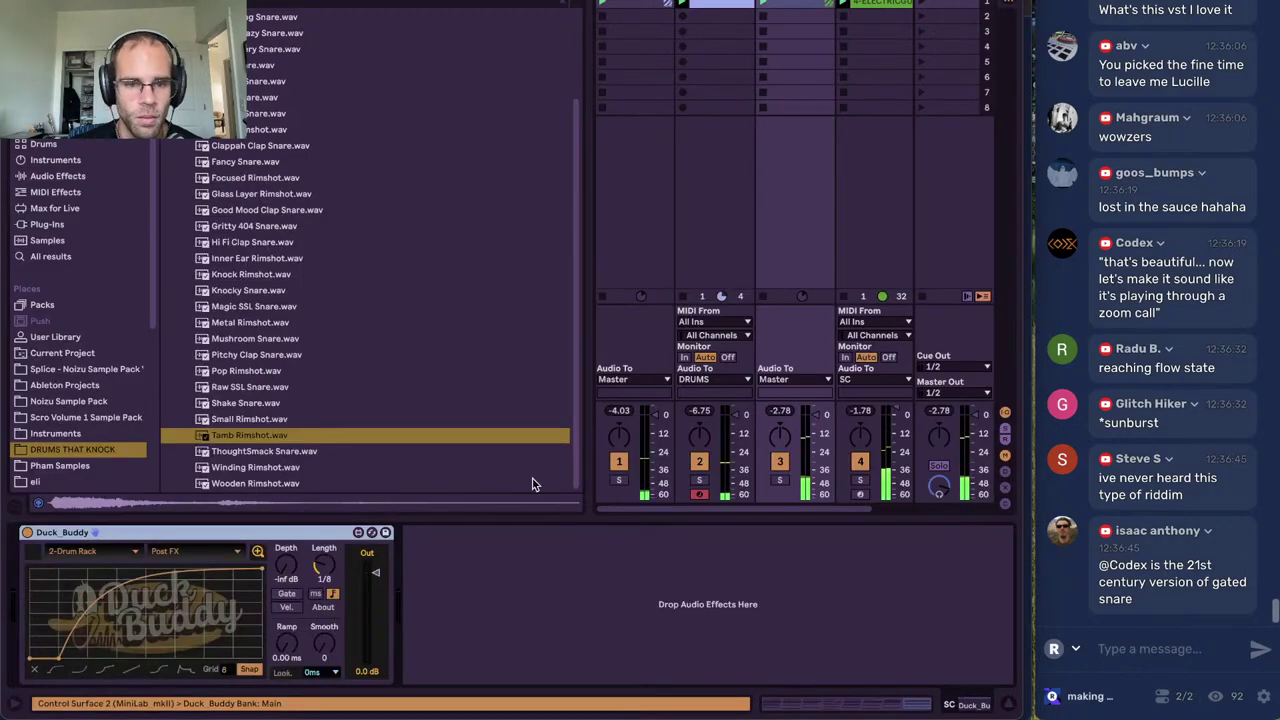
left_click(200, 553)
left_click(220, 352)
left_click(703, 14)
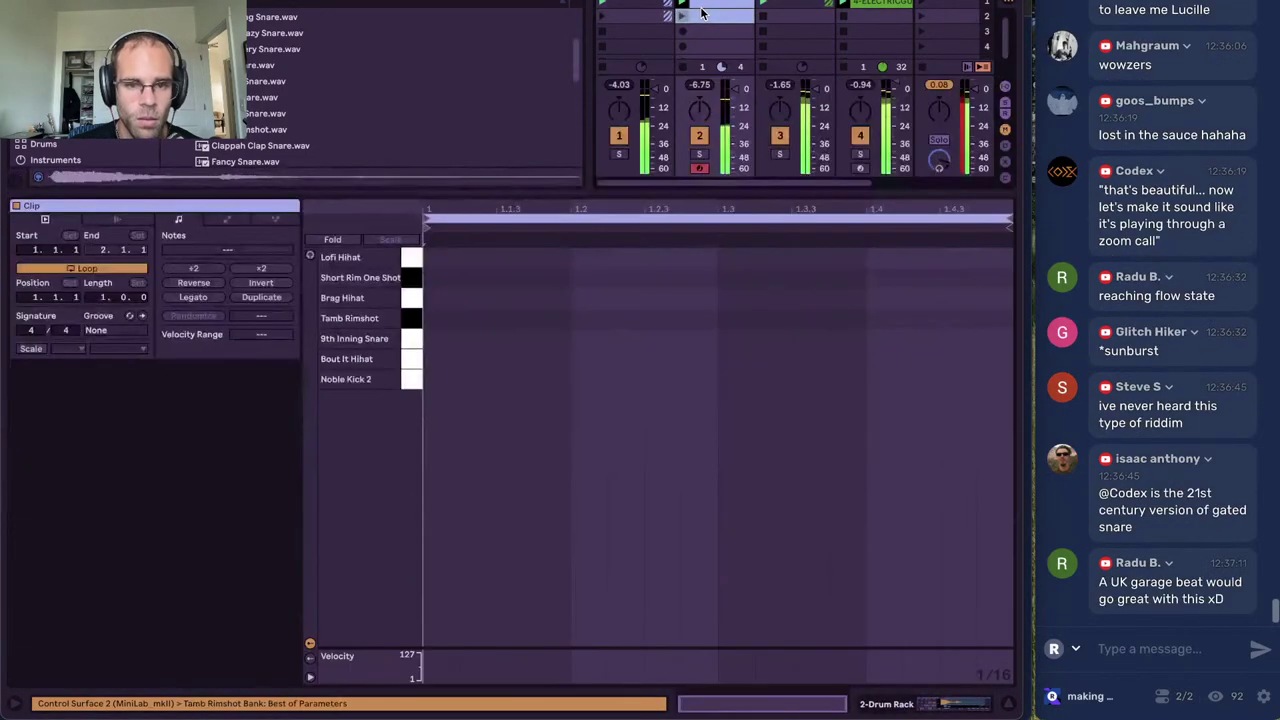
left_click(550, 318)
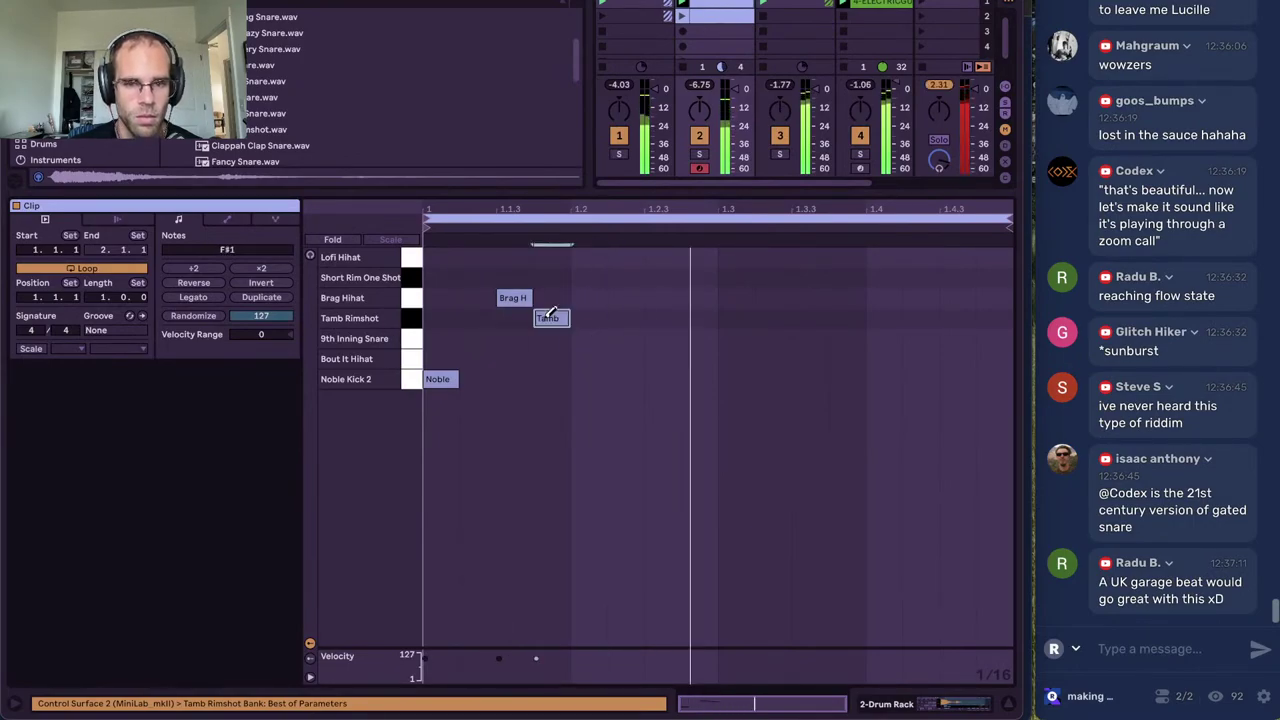
left_click(563, 320)
left_click(586, 299)
left_click(586, 298)
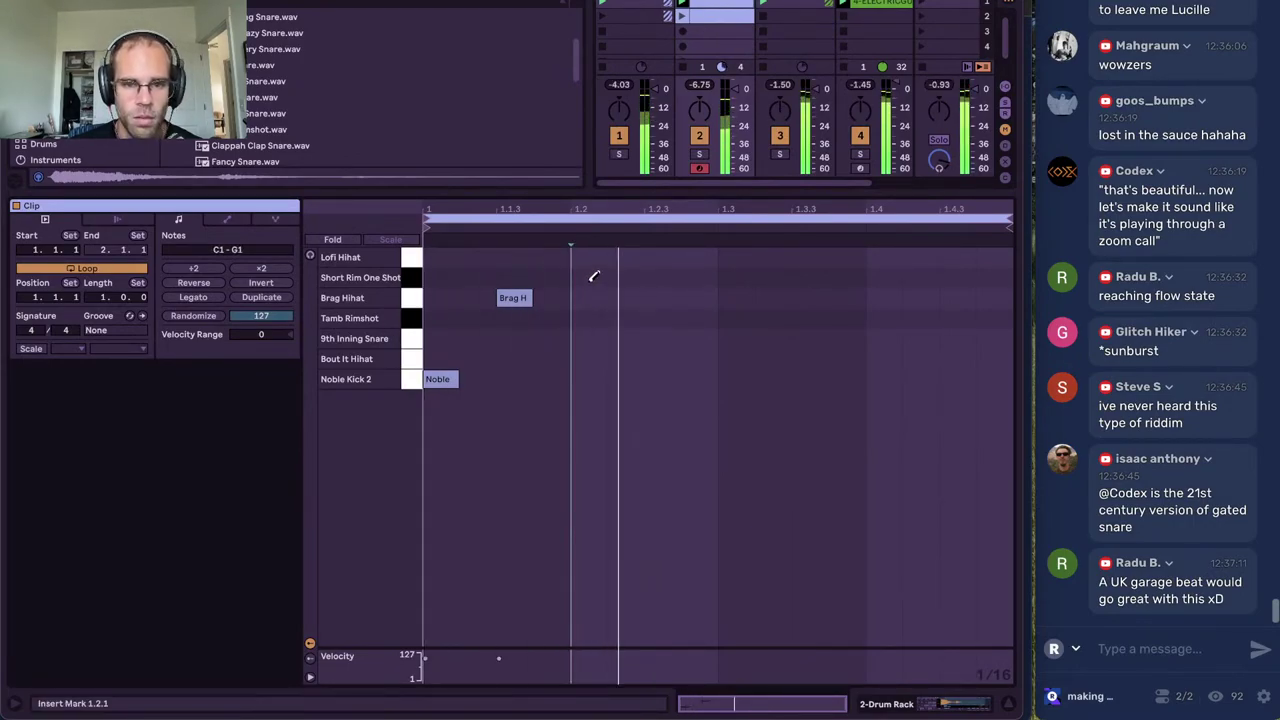
Add Lofi Hihat and Noble Kick 2 notes at 1.2.3, a 9th Inning Snare at 1.3, and a Brag Hihat at 1.2 with velocity 59
left_click(616, 256)
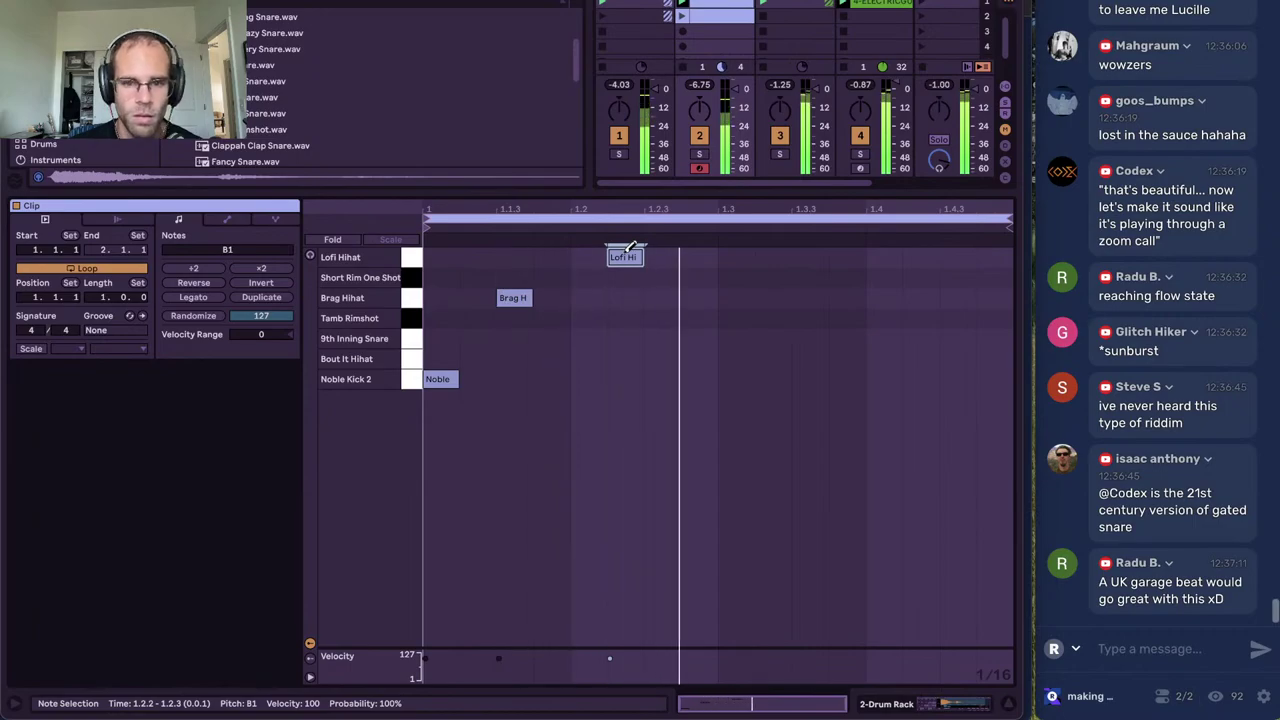
left_click_drag(630, 246, 652, 252)
left_click(731, 338)
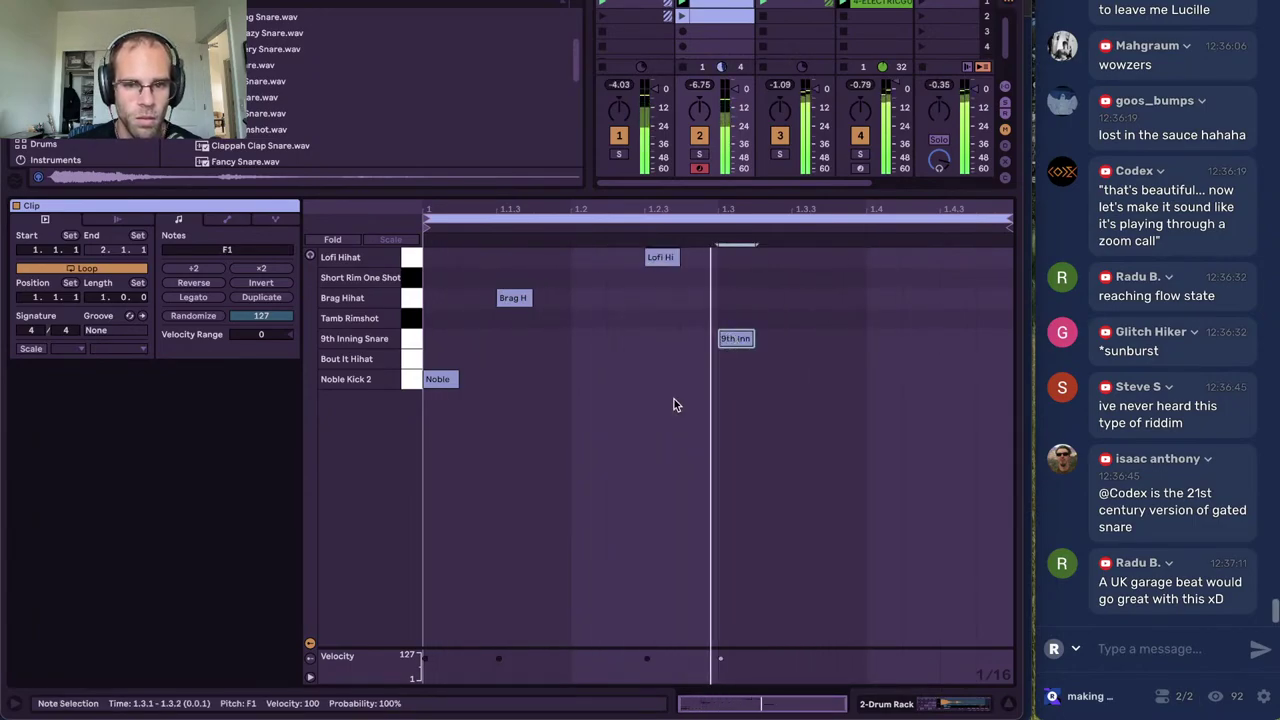
left_click(660, 379)
left_click(588, 297)
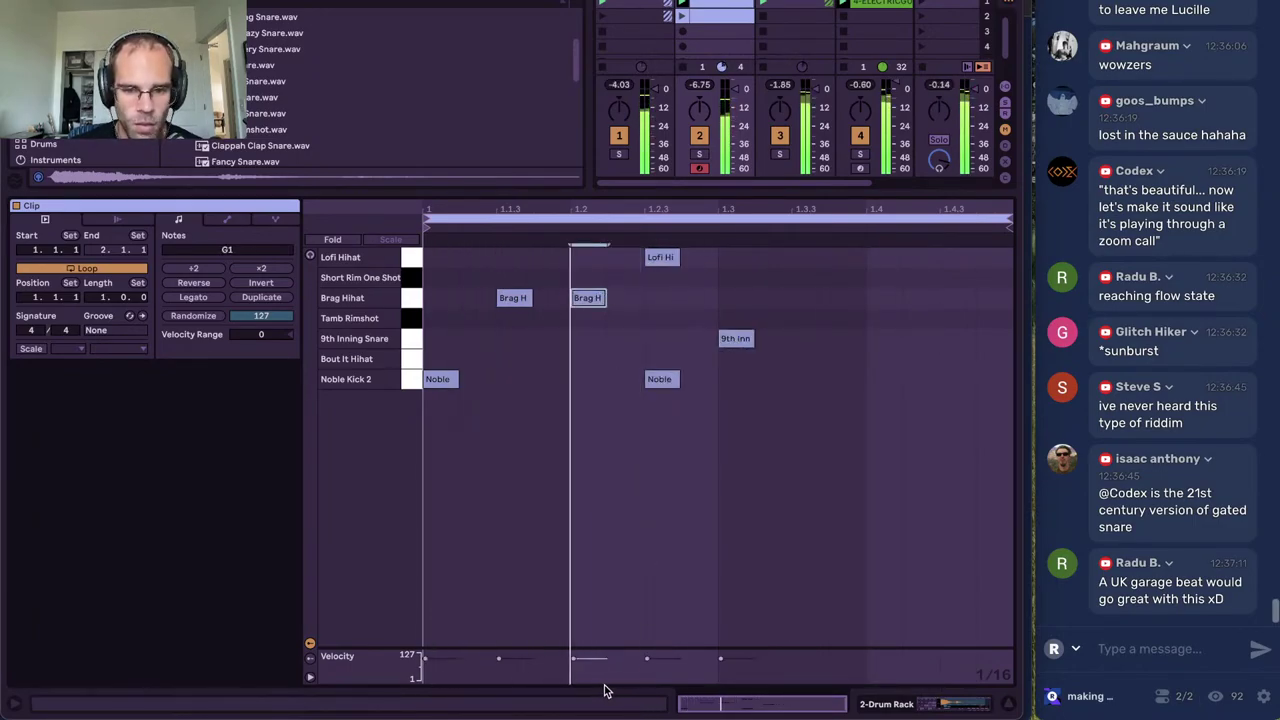
mouse_move(576, 660)
left_mouse_down()
mouse_move(594, 667)
mouse_move(573, 668)
left_mouse_up()
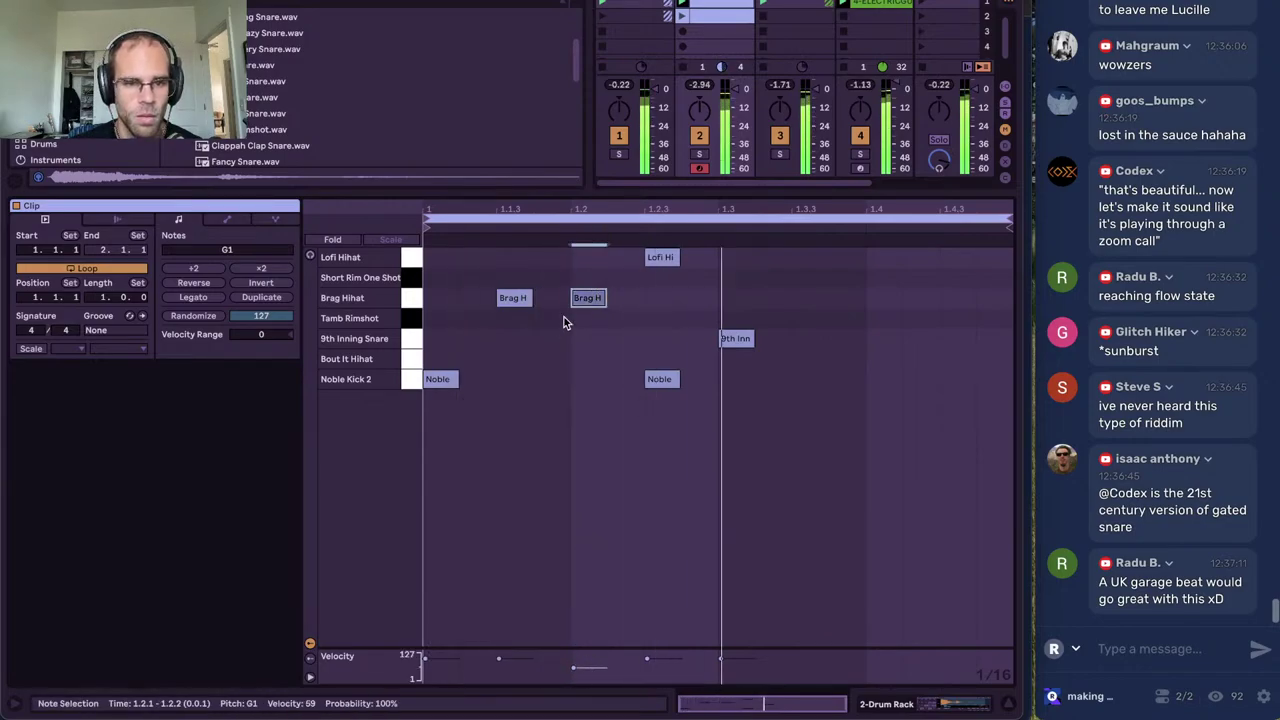
Add Brag Hihat notes at 1.3.3 and, more softly, at 1.4, plus a Lofi Hihat at 1.4.3 with velocity 71
left_click(800, 330)
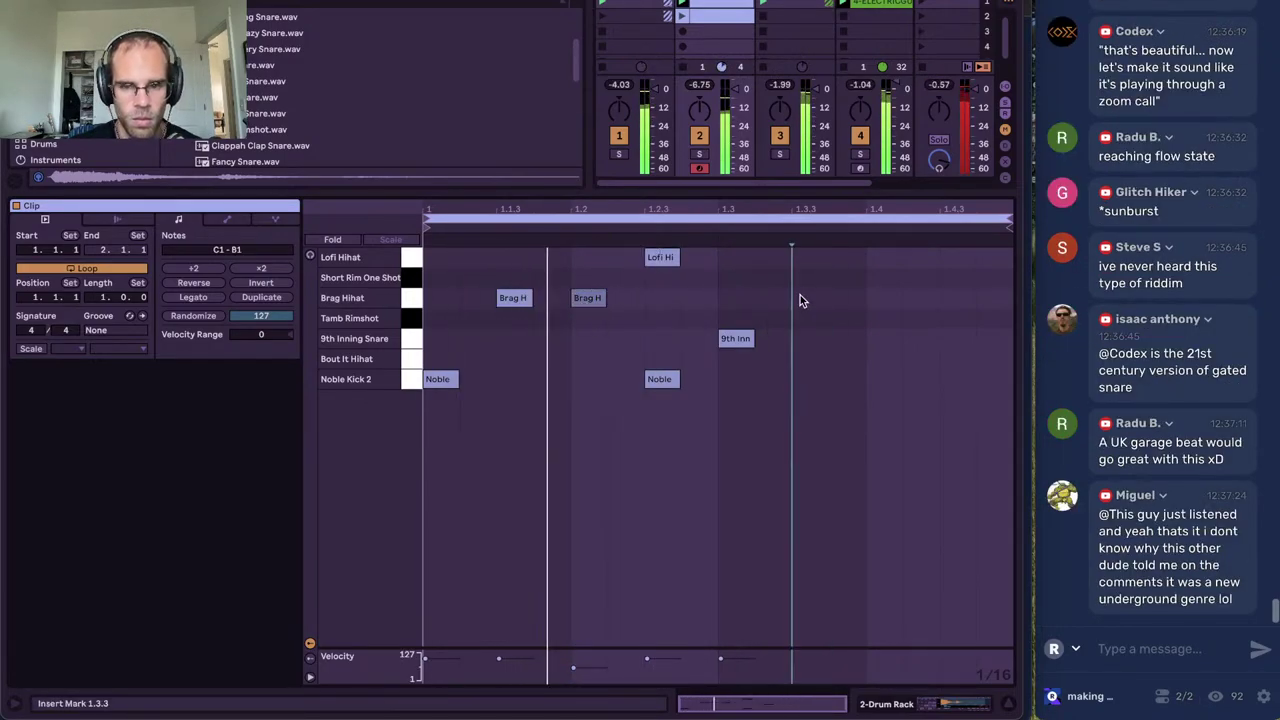
double_click(800, 297)
double_click(884, 297)
left_click(956, 266)
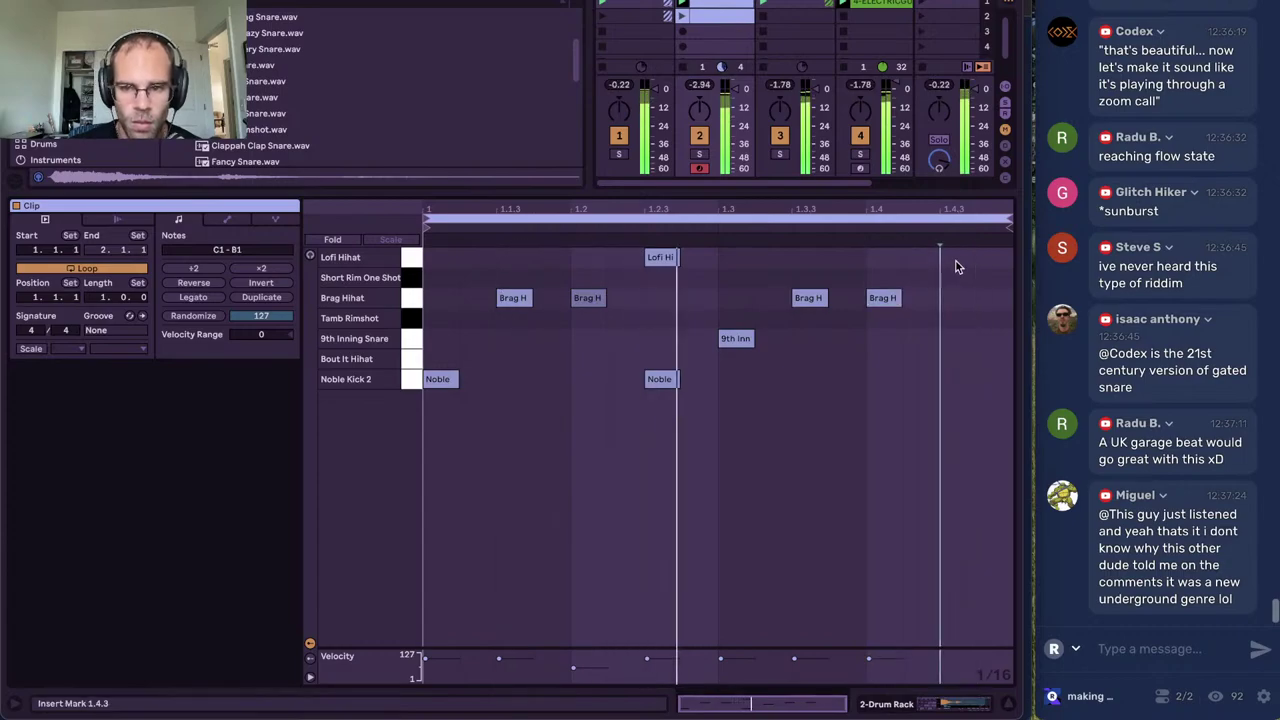
double_click(956, 258)
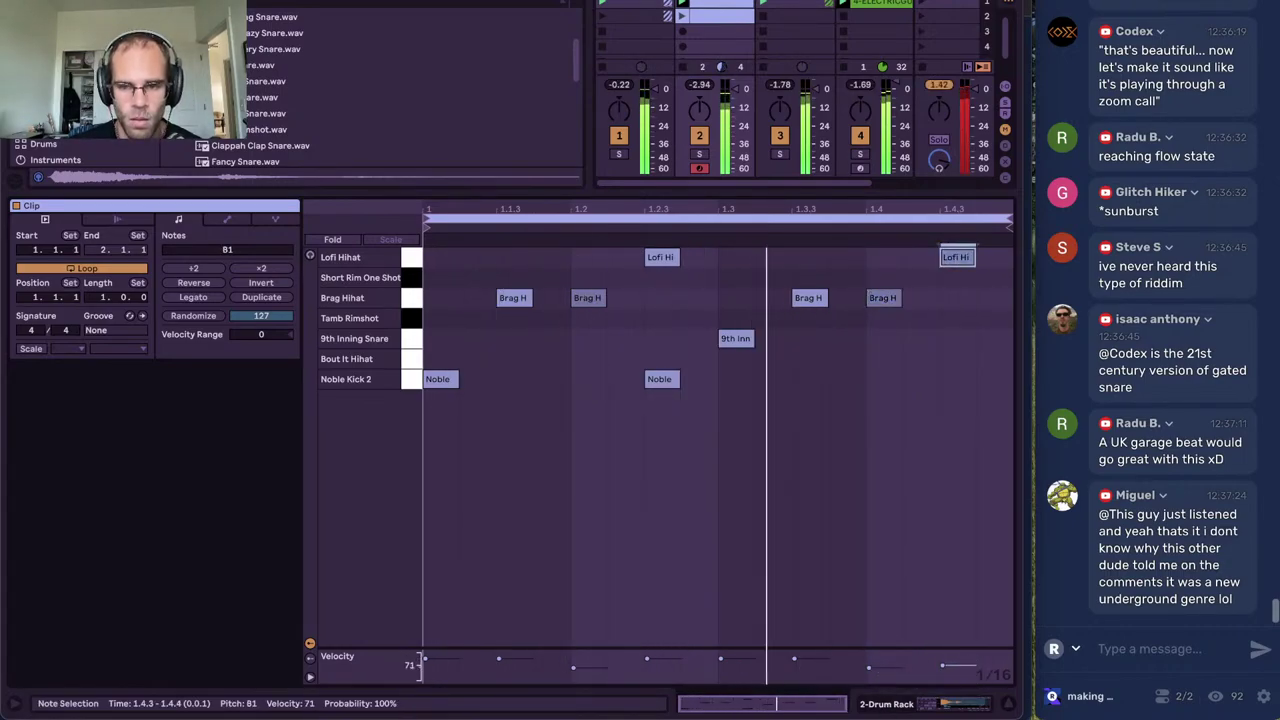
left_click(603, 320)
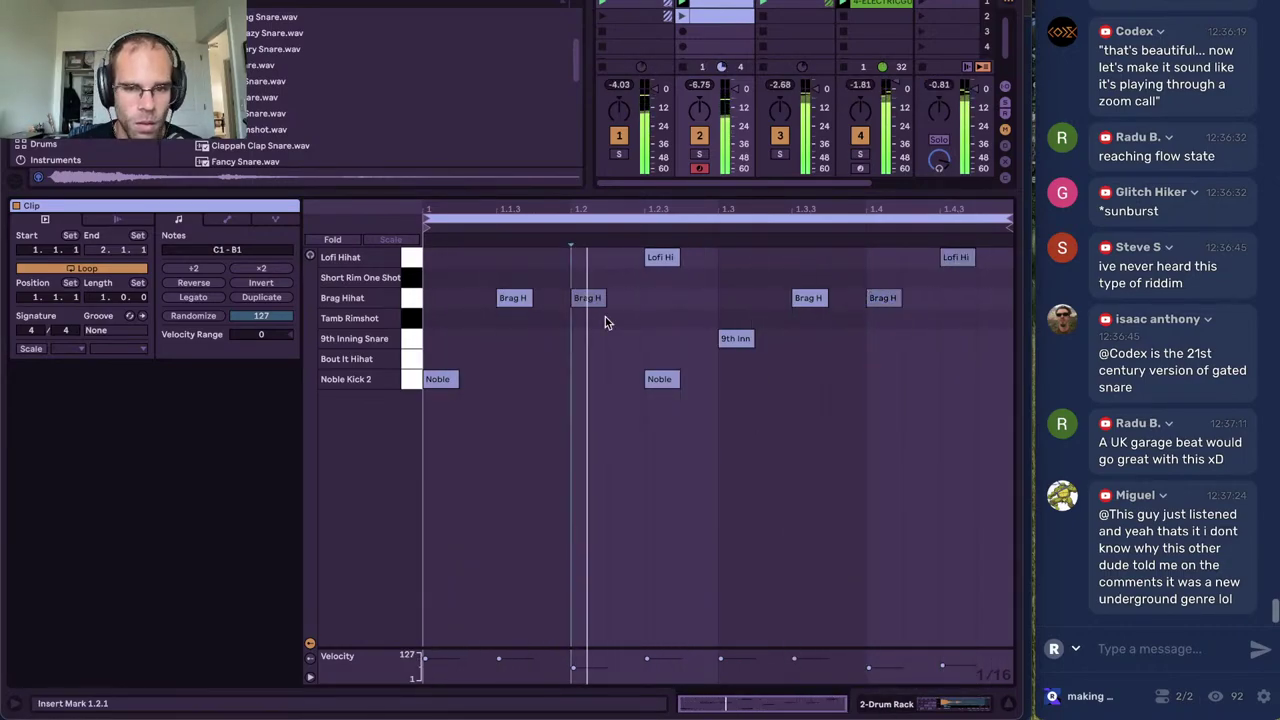
left_click(582, 300)
left_click(609, 330)
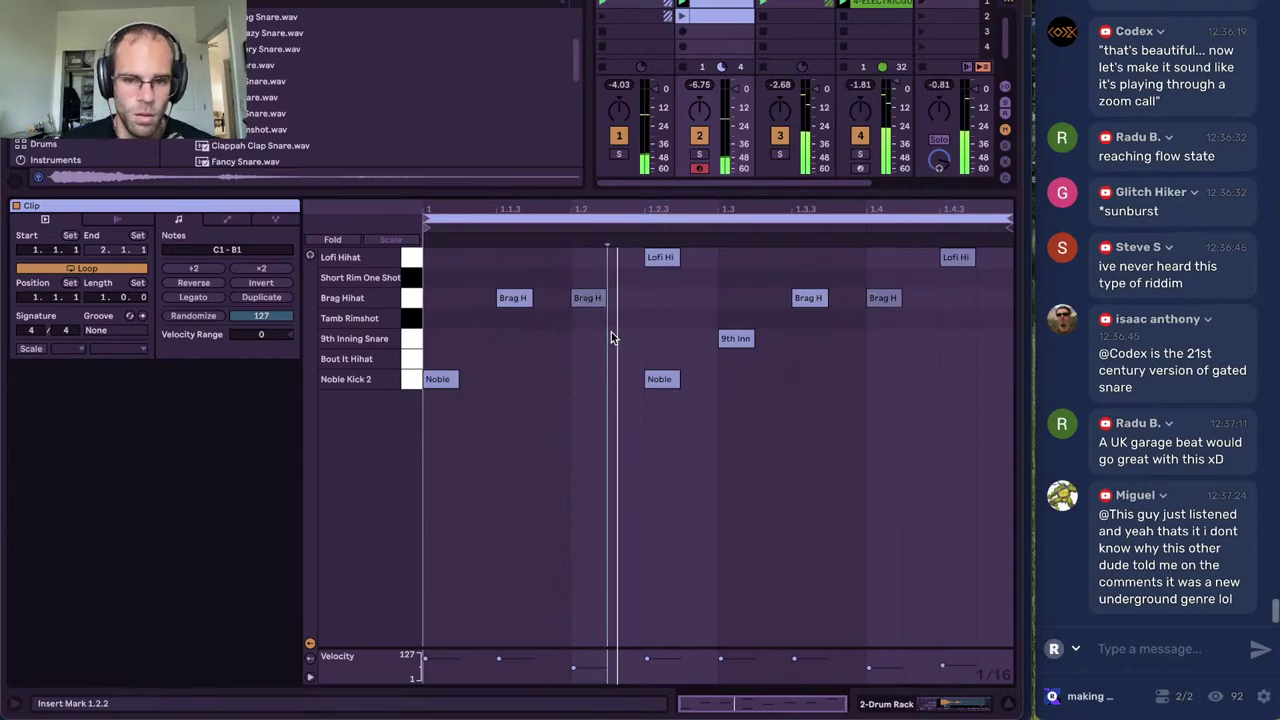
Find Hat2.wav in the Hihats folder of Drums That Knock Vol. 8 and load it onto the Drum Rack's D2 pad
left_click(907, 706)
scroll(300, 300, "up", 5)
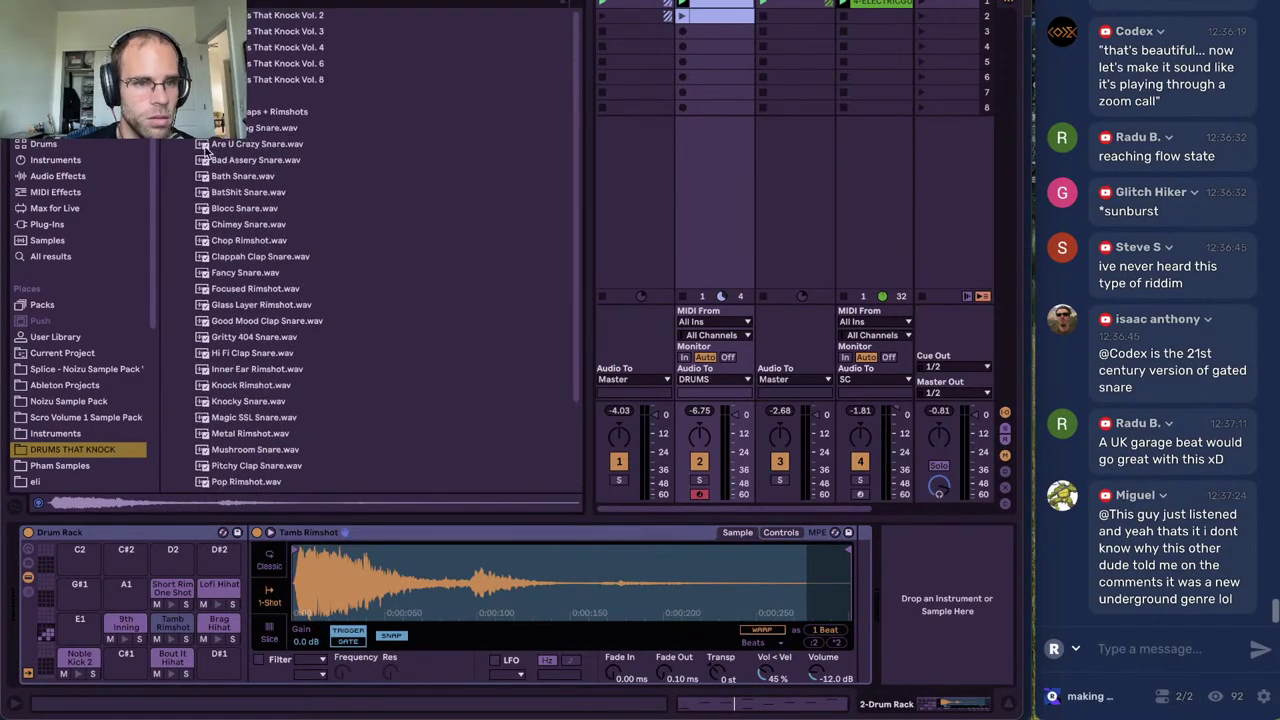
key("space")
left_click(188, 112)
key("Escape")
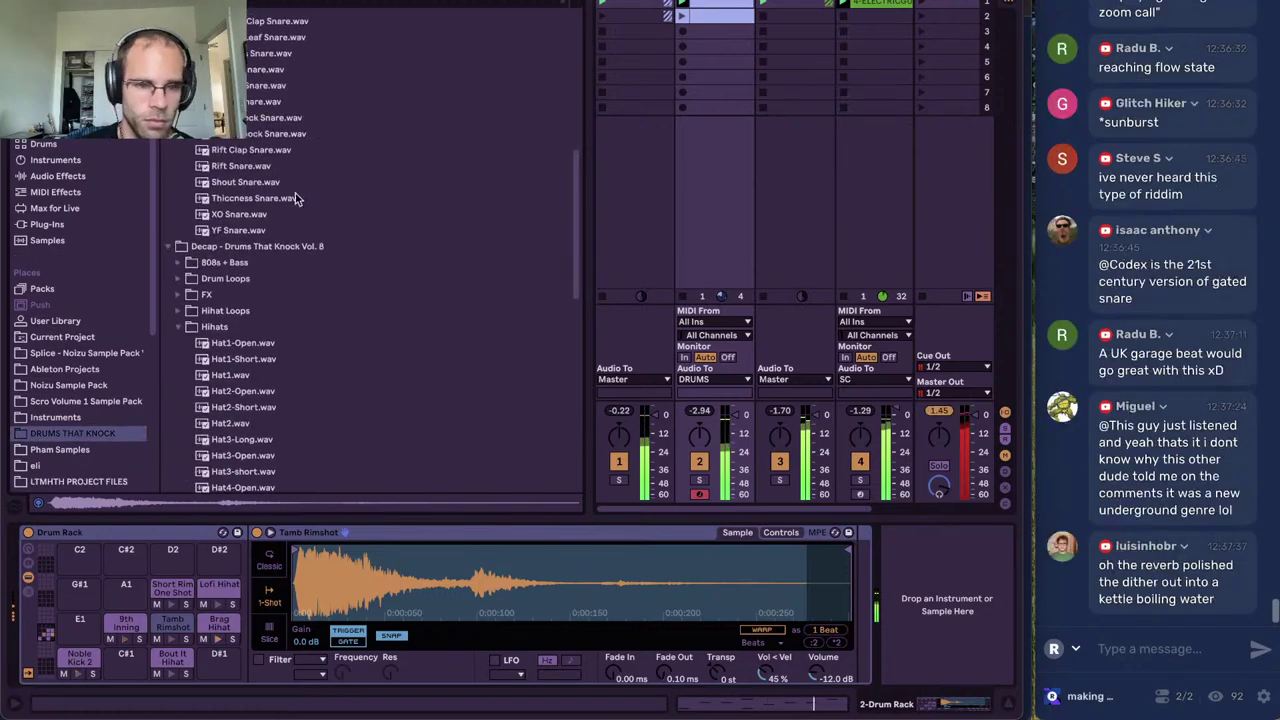
scroll(250, 365, "down", 8)
scroll(272, 215, "up", 3)
left_click(252, 270)
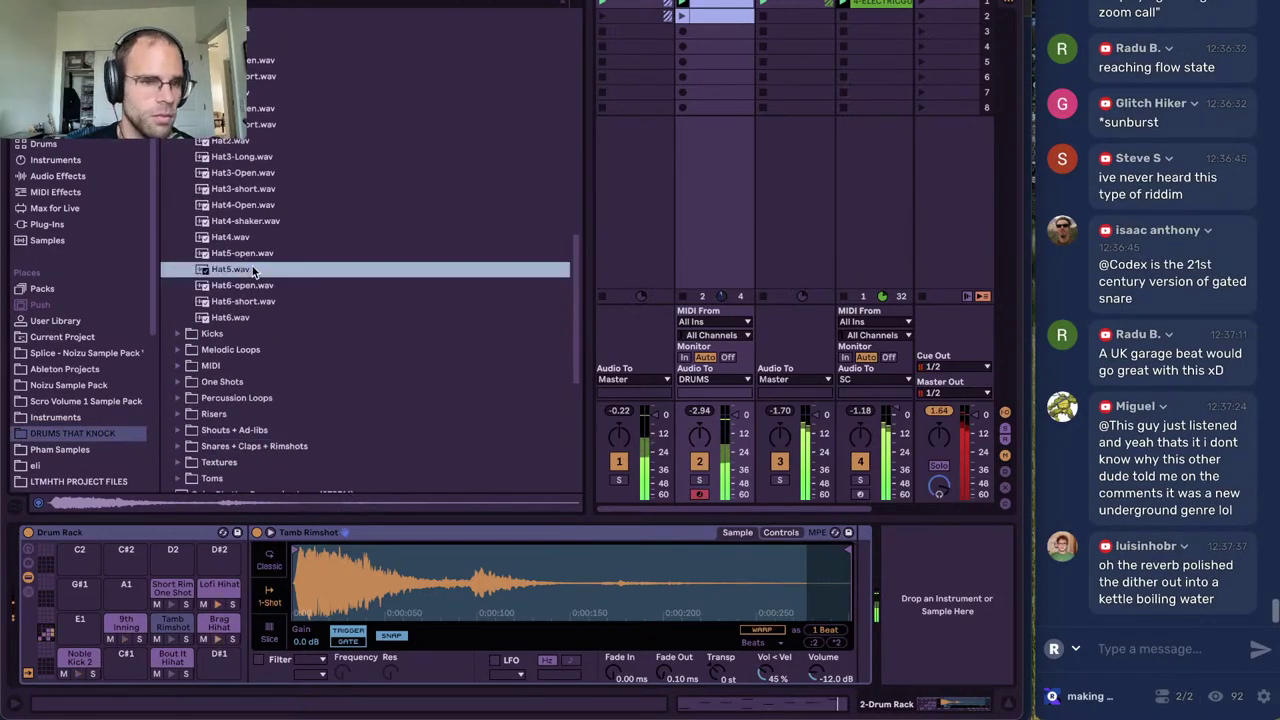
scroll(228, 170, "up", 3)
left_click_drag(222, 295, 180, 561)
Replace the Brag Hihat notes at 1.2 and 1.3.3 of the drum clip with Hat2 notes
left_click(818, 704)
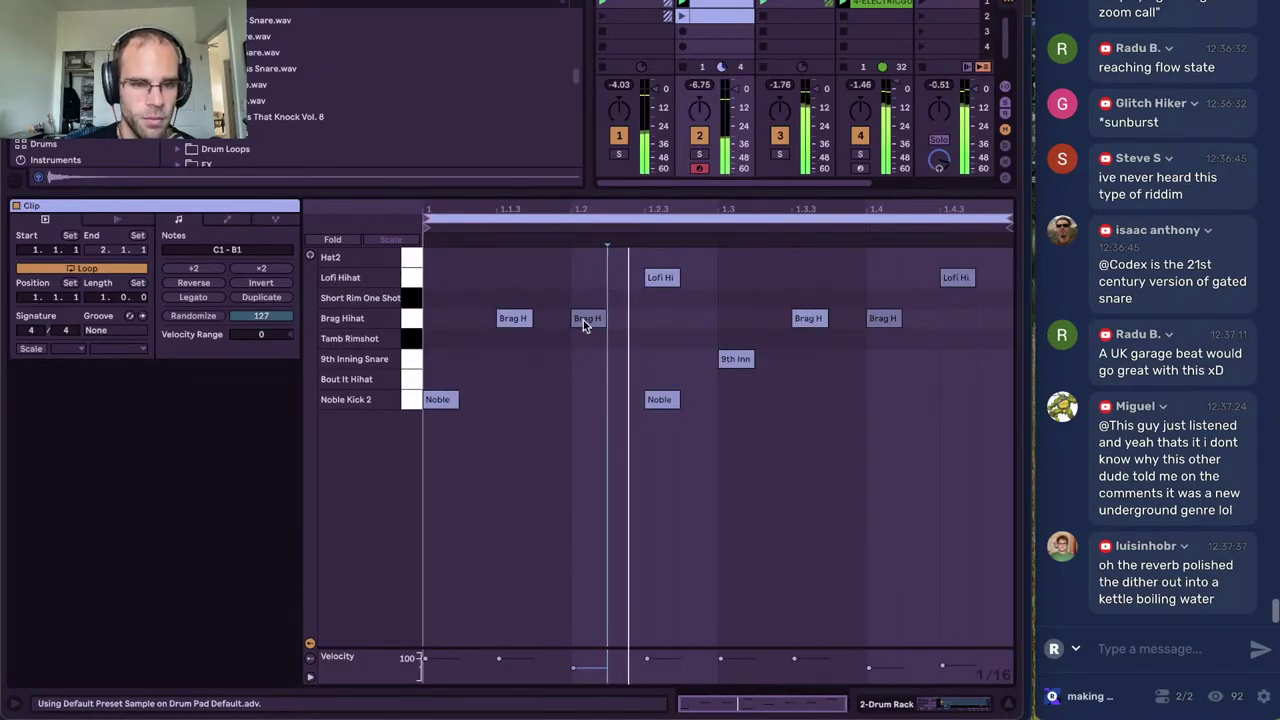
left_click(660, 280)
left_click_drag(661, 254, 657, 277)
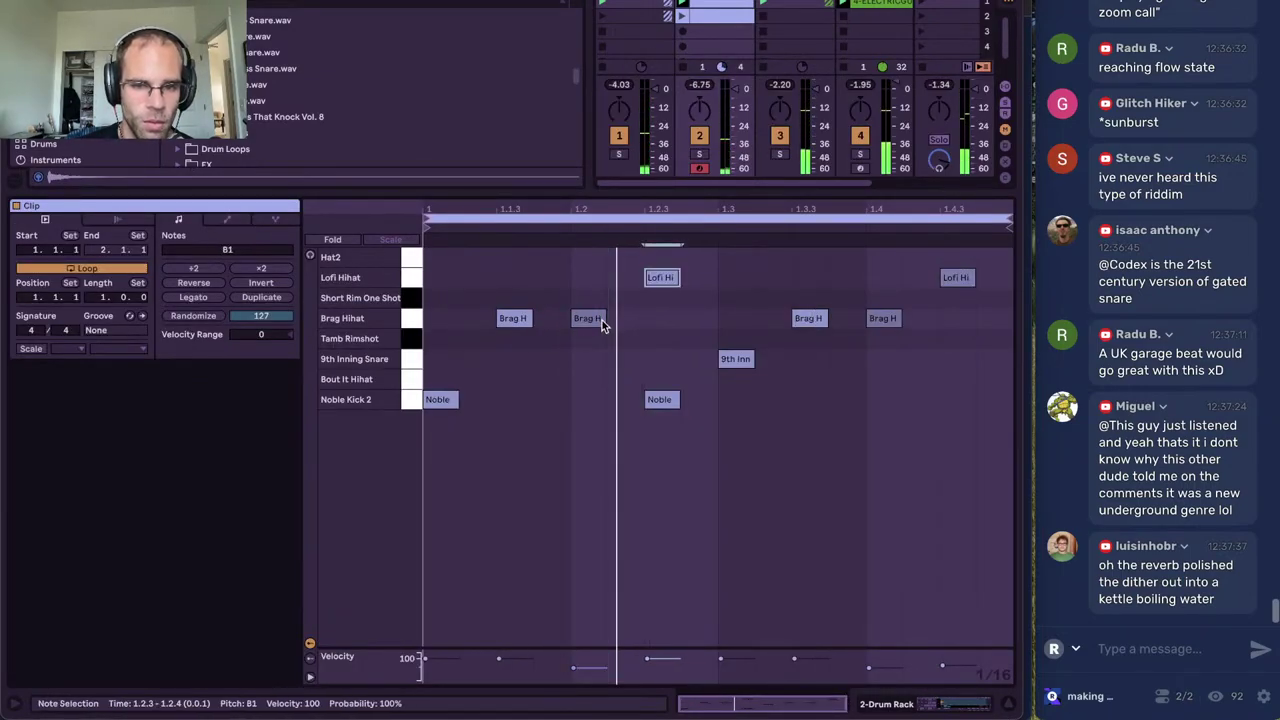
left_click_drag(601, 319, 590, 258)
left_click(590, 272)
left_click(590, 264)
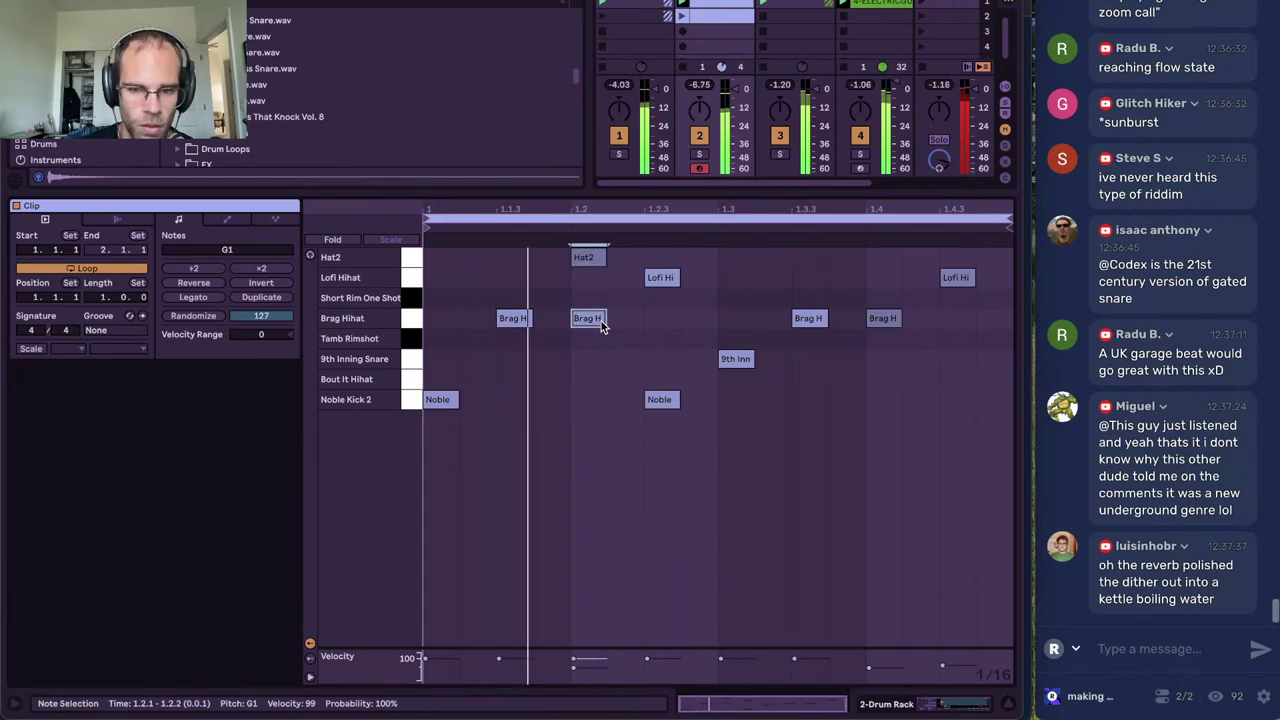
left_click(601, 321)
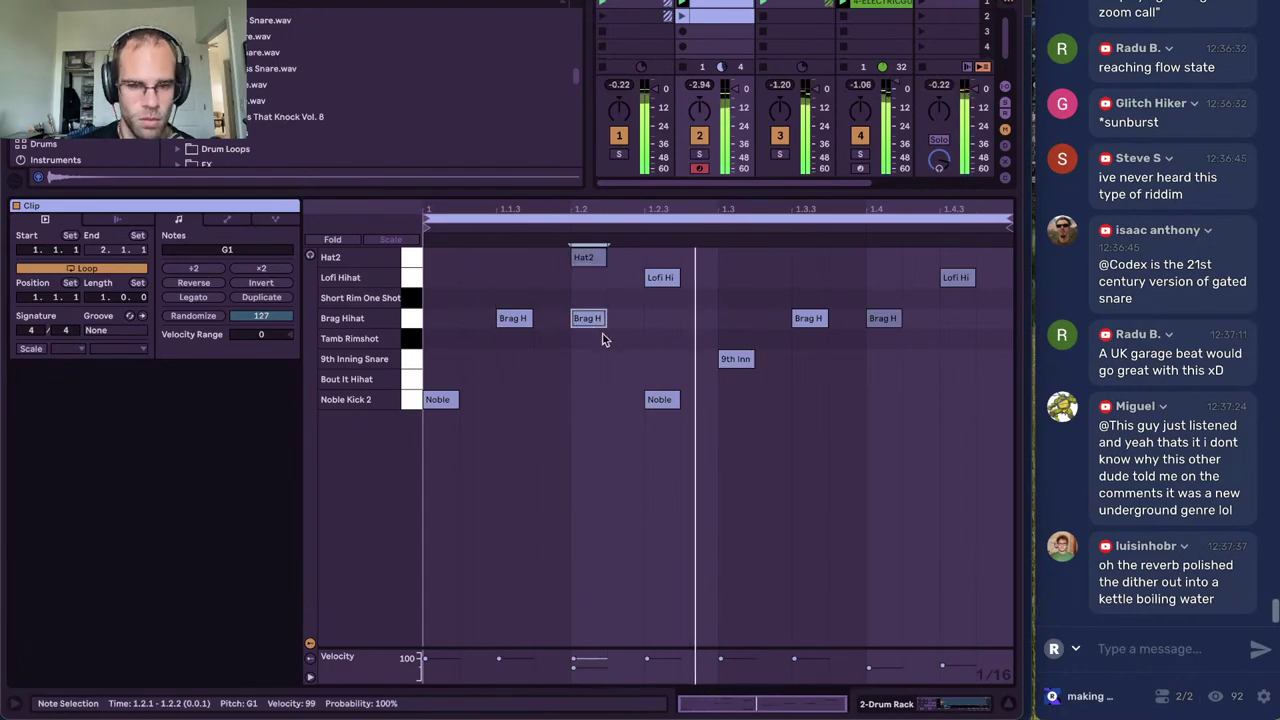
left_click_drag(814, 322, 810, 259)
left_click(877, 342)
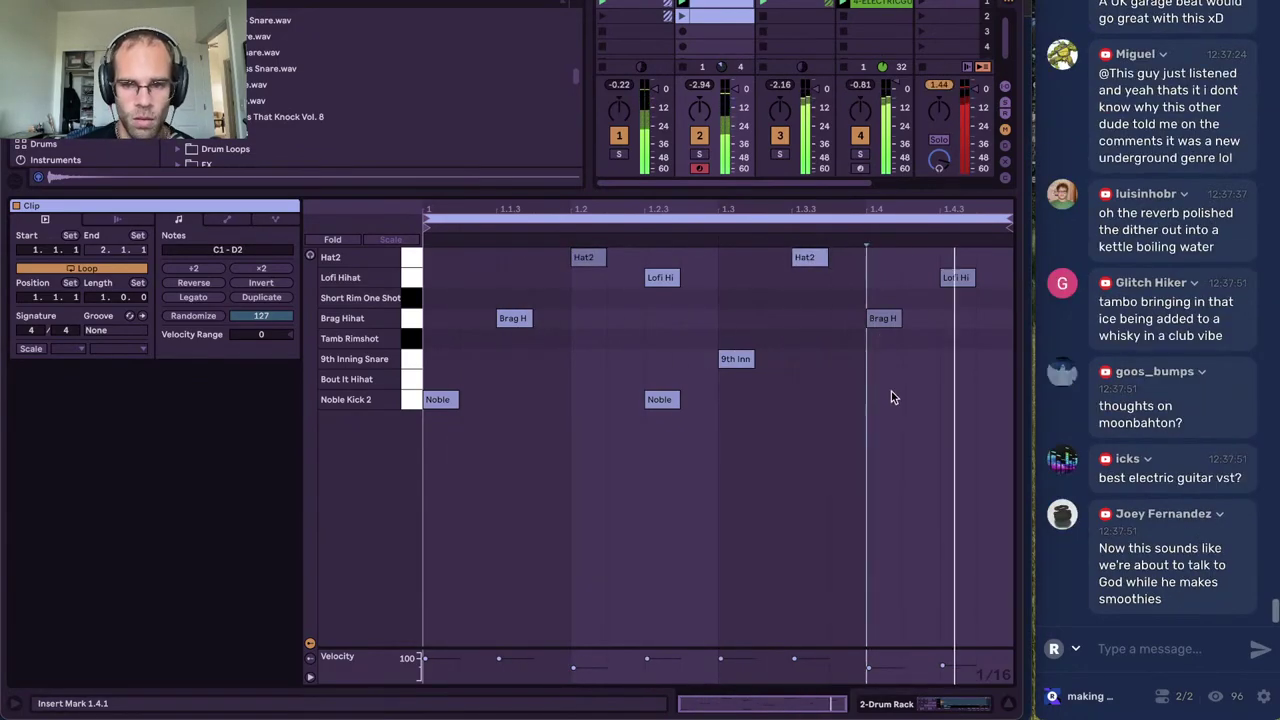
Select both remaining Brag Hihat notes and nudge them slightly behind the grid
left_click(493, 409)
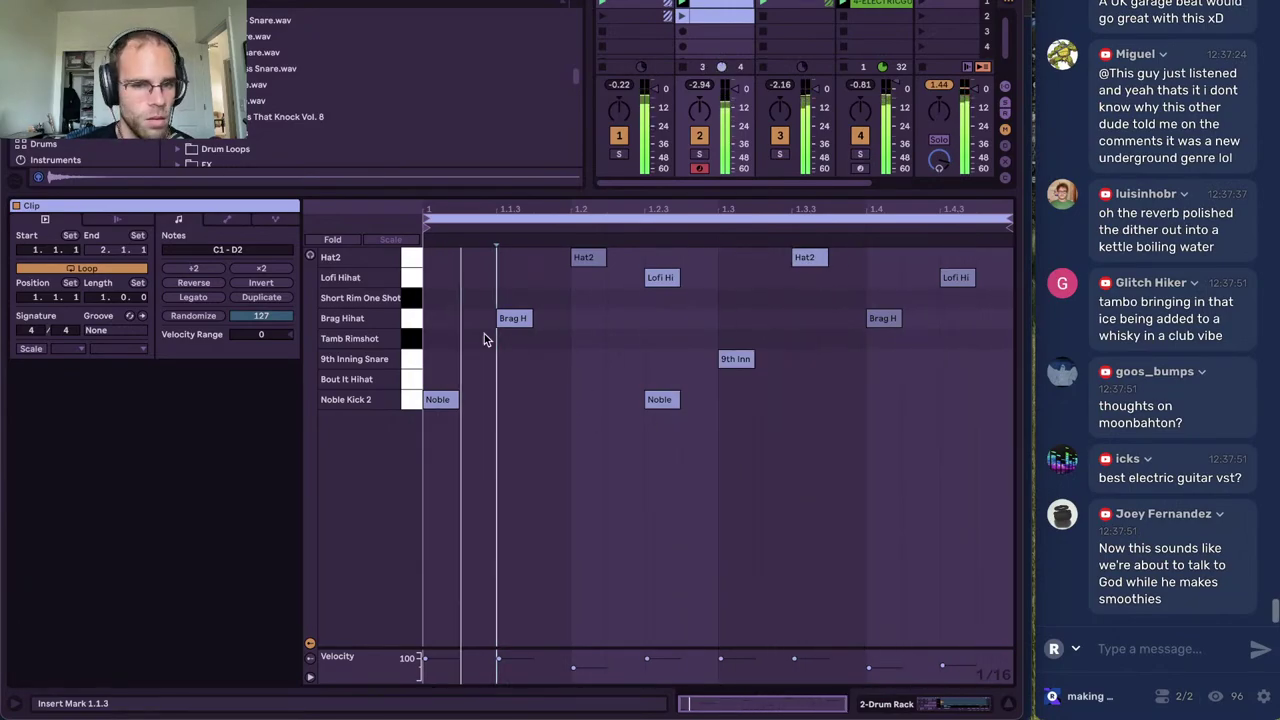
left_click_drag(426, 324, 985, 333)
left_click(608, 396)
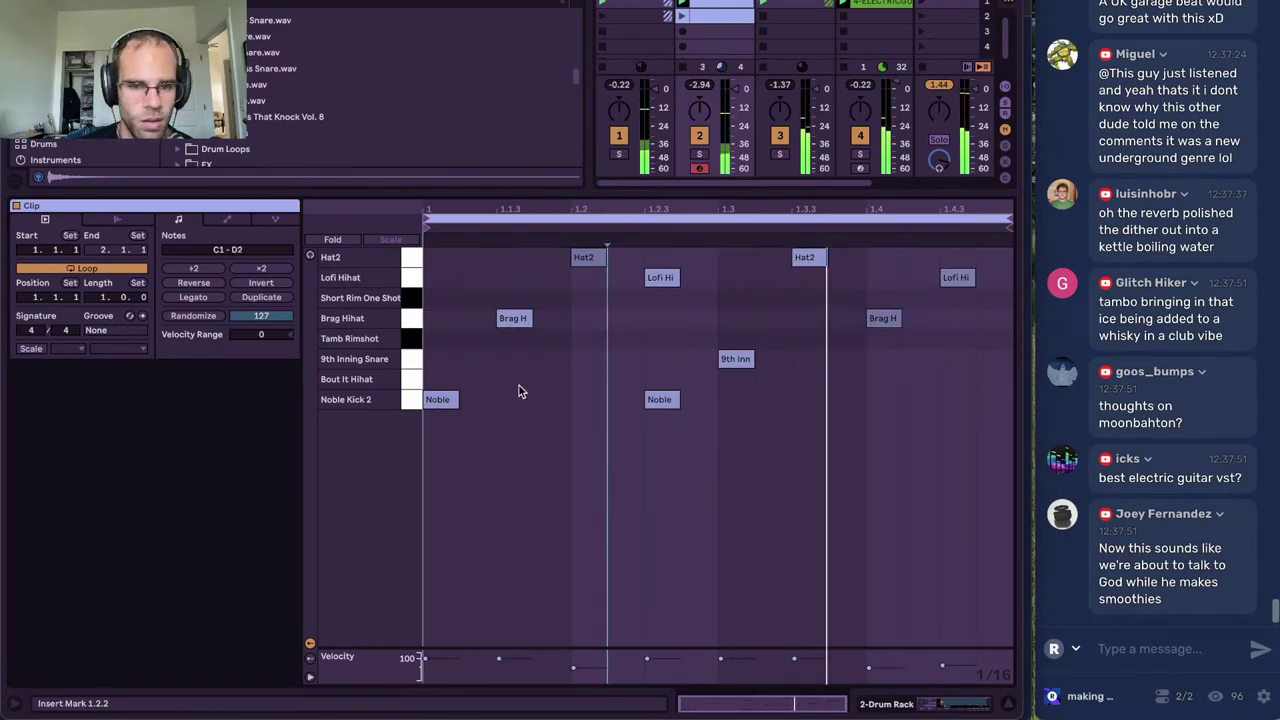
left_click(417, 328)
left_click(634, 363)
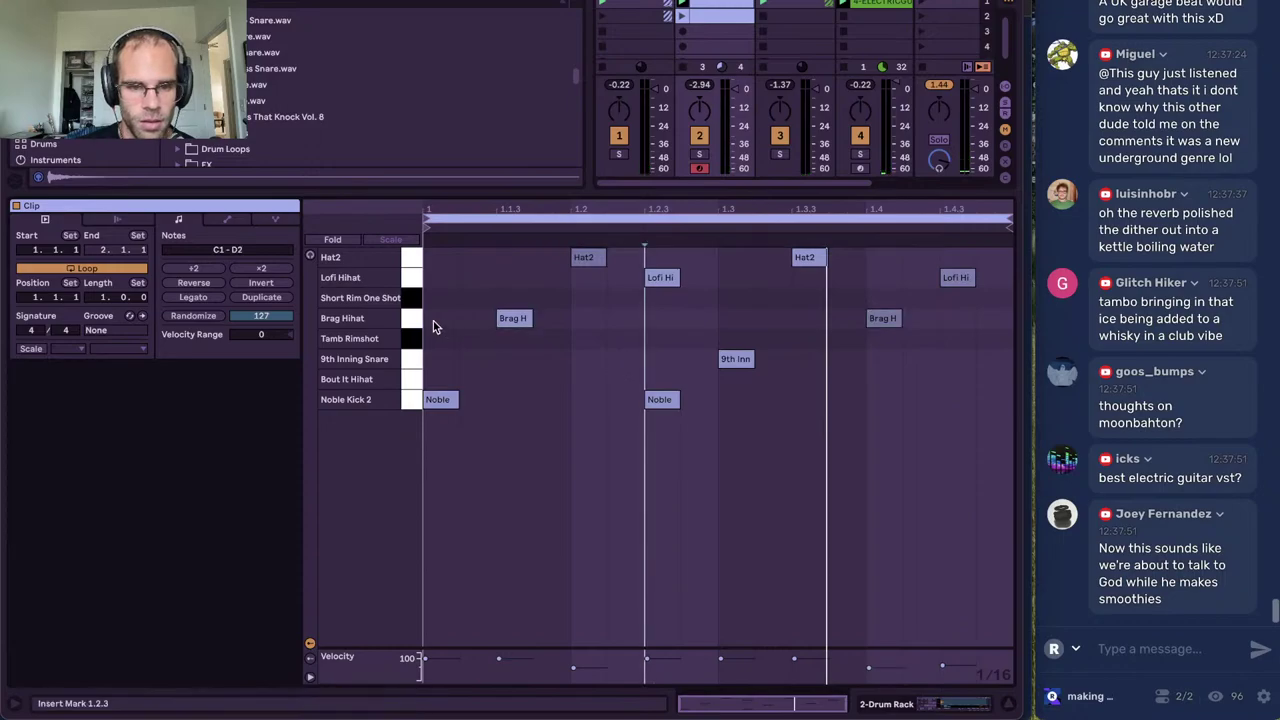
left_click_drag(433, 321, 1000, 330)
left_click_drag(509, 322, 514, 326)
Select all Lofi Hihat notes and nudge them slightly behind the grid
left_click(426, 285)
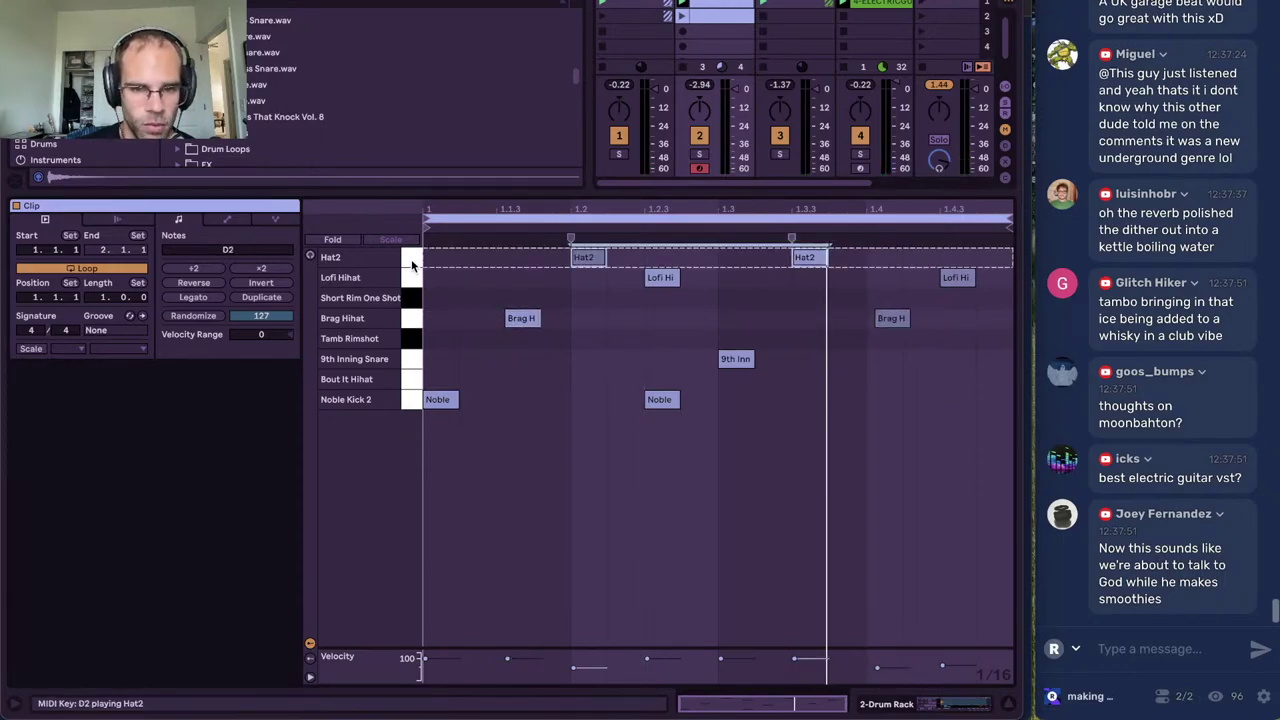
left_click(413, 284)
left_click_drag(664, 278, 673, 284)
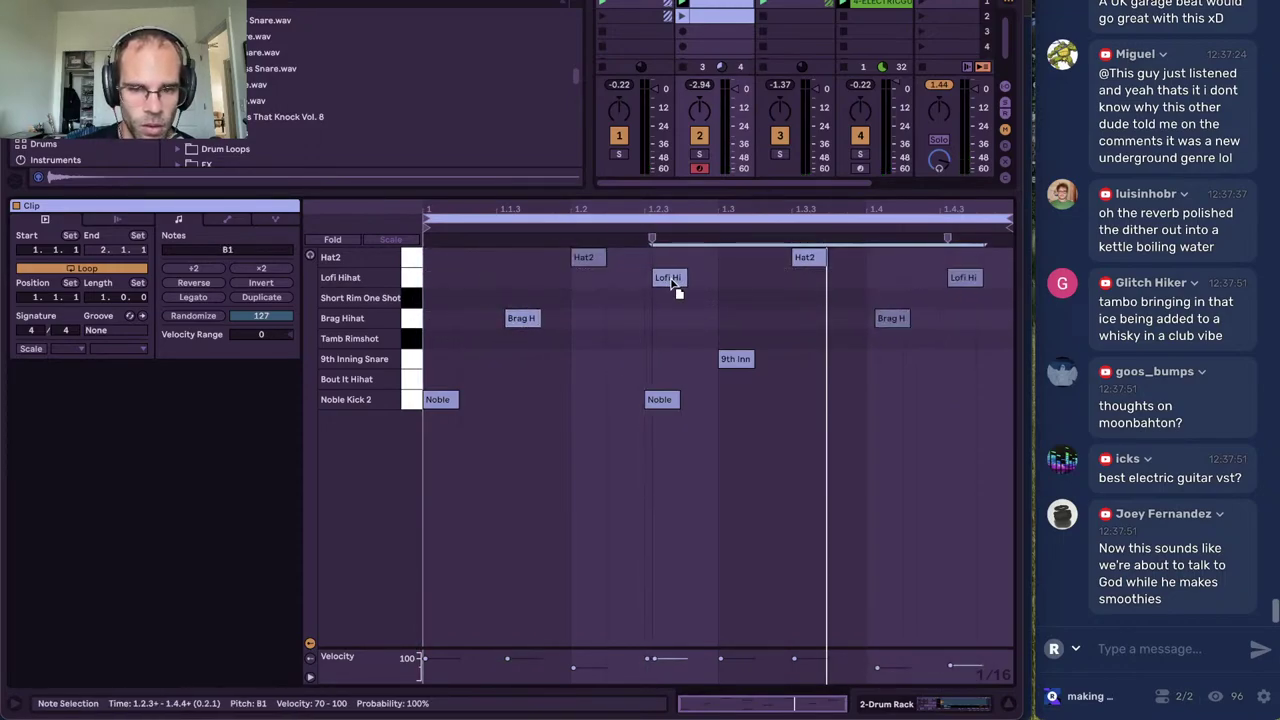
Restart playback and nudge the second Noble Kick 2 note slightly behind 1.2.3
key("space")
left_click(650, 380)
left_click(565, 402)
left_click_drag(660, 400, 666, 400)
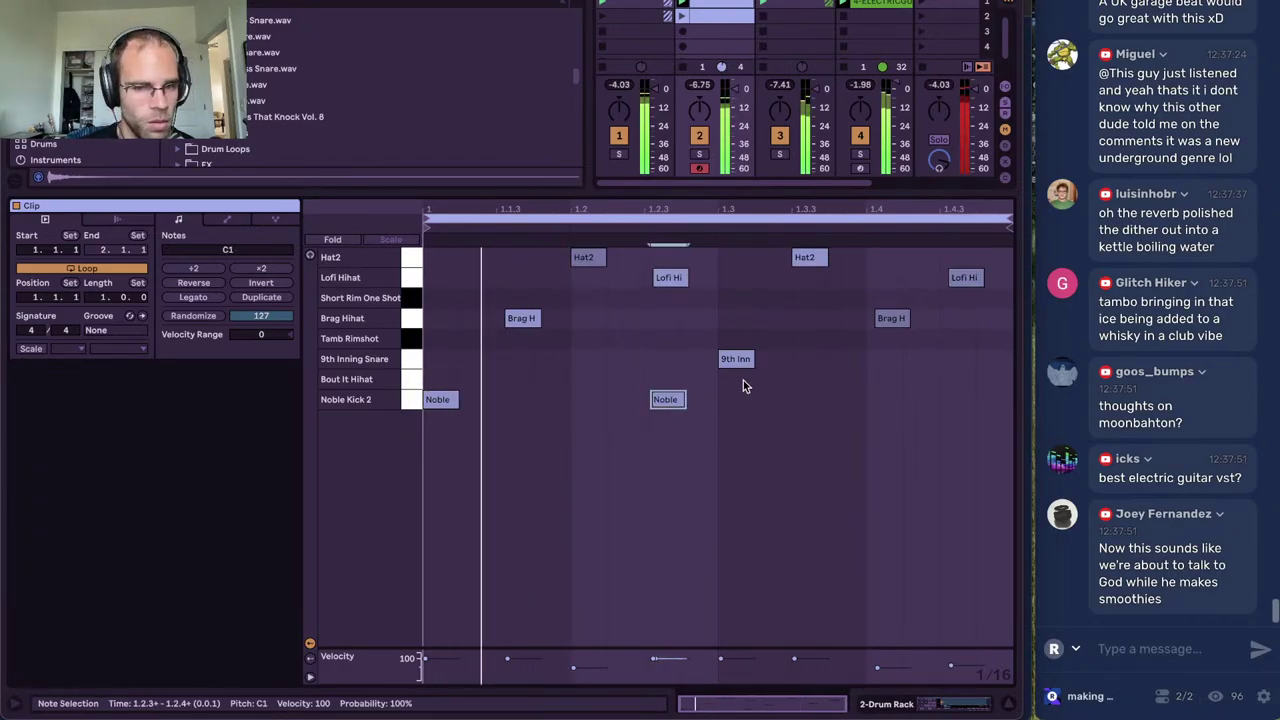
left_click_drag(743, 361, 737, 365)
left_click(755, 372)
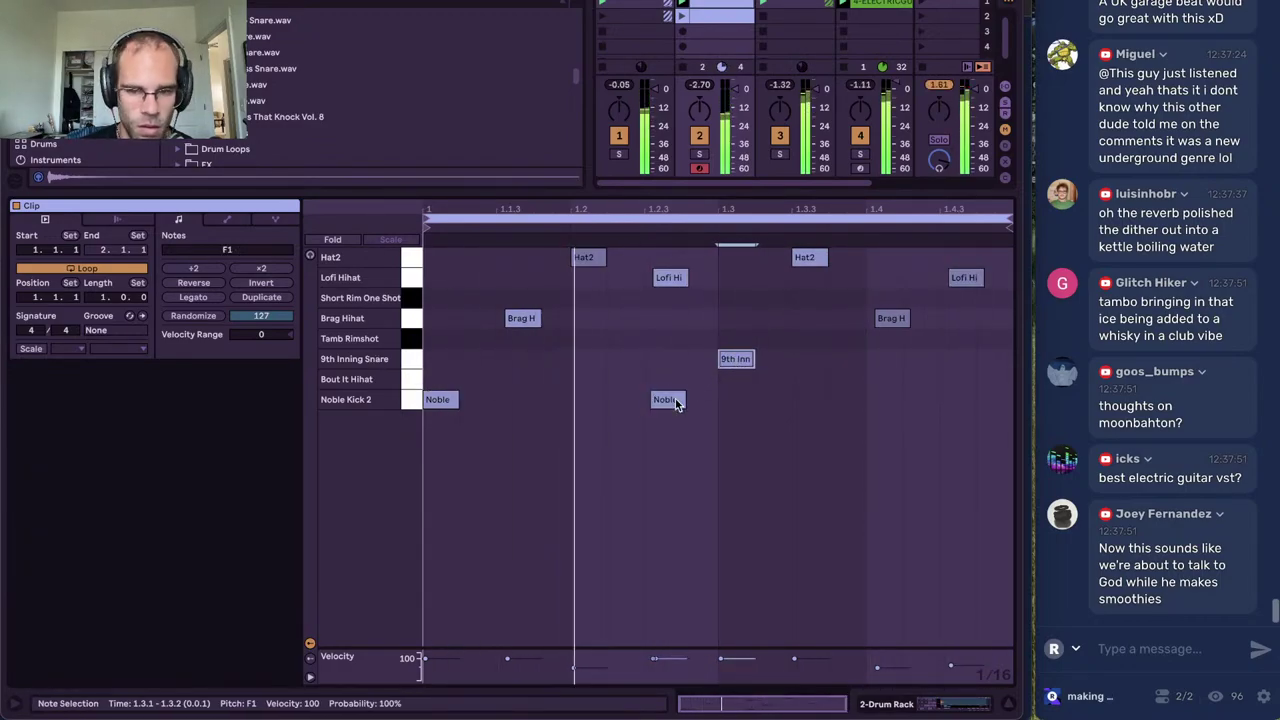
left_click_drag(675, 402, 677, 405)
left_click(708, 412)
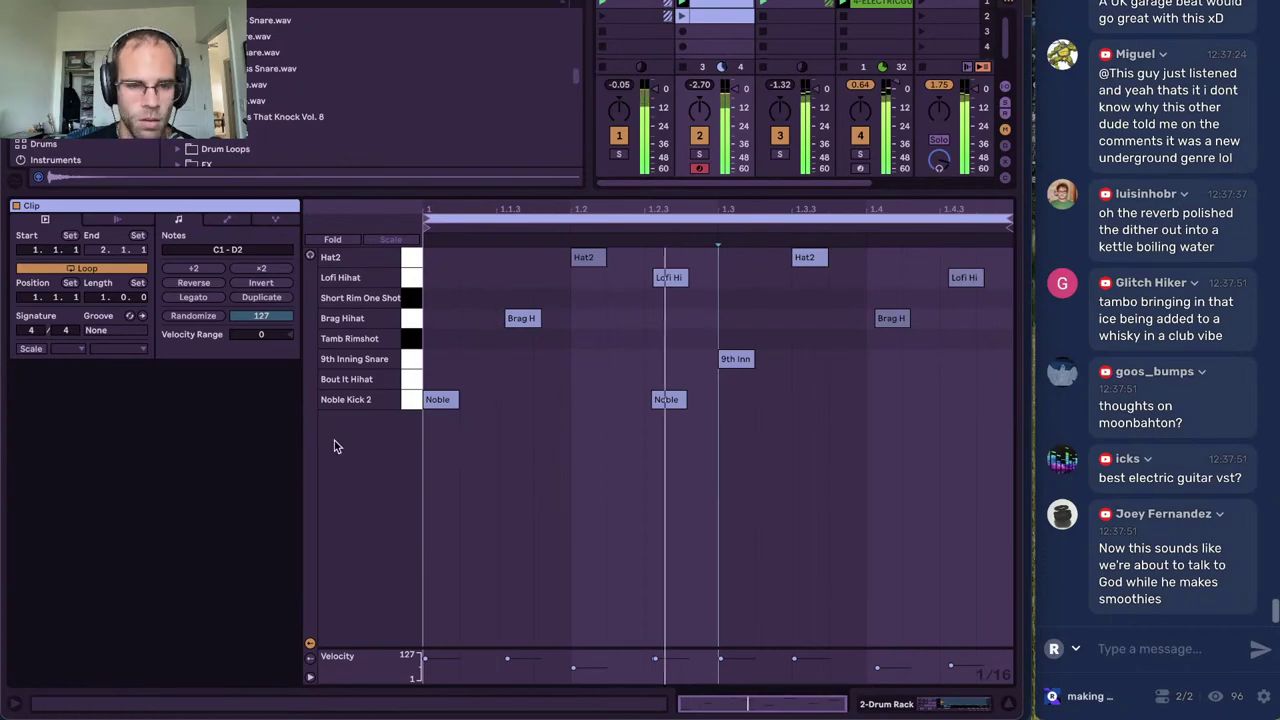
Duplicate the one-bar drum loop to two bars, and add SketchCassette II after the Drum Rack
key("ctrl+d")
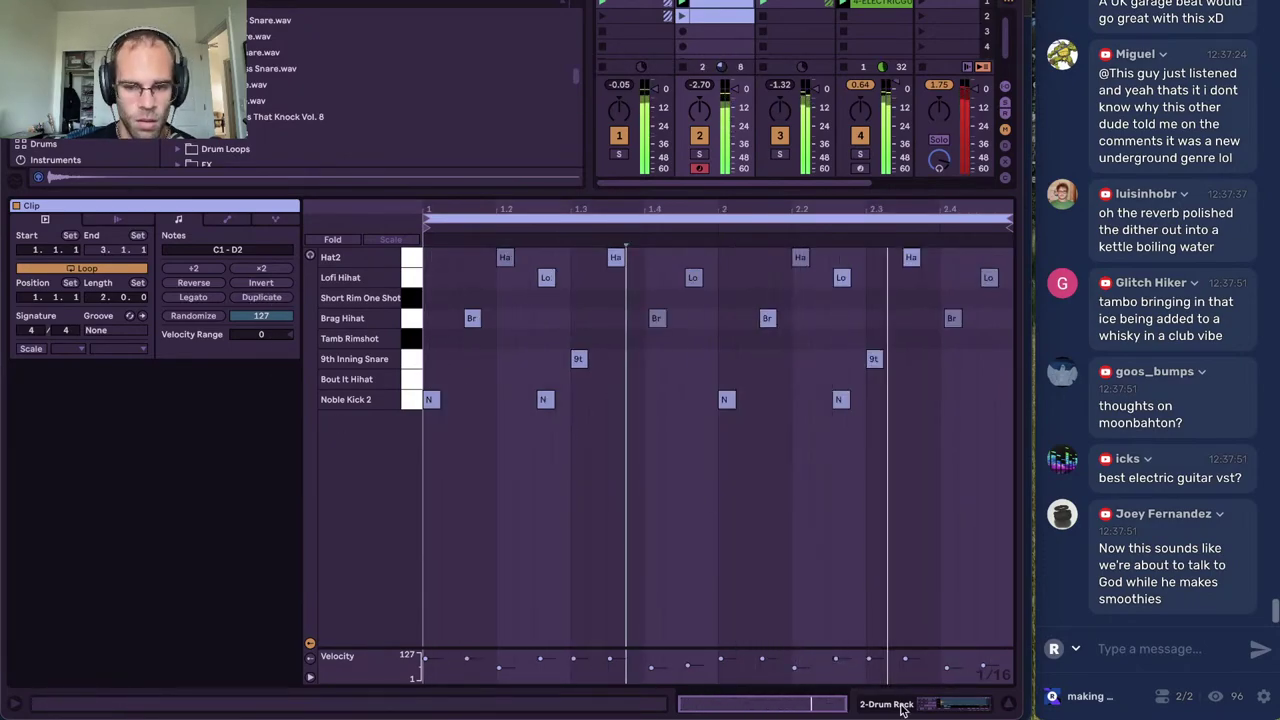
left_click(903, 704)
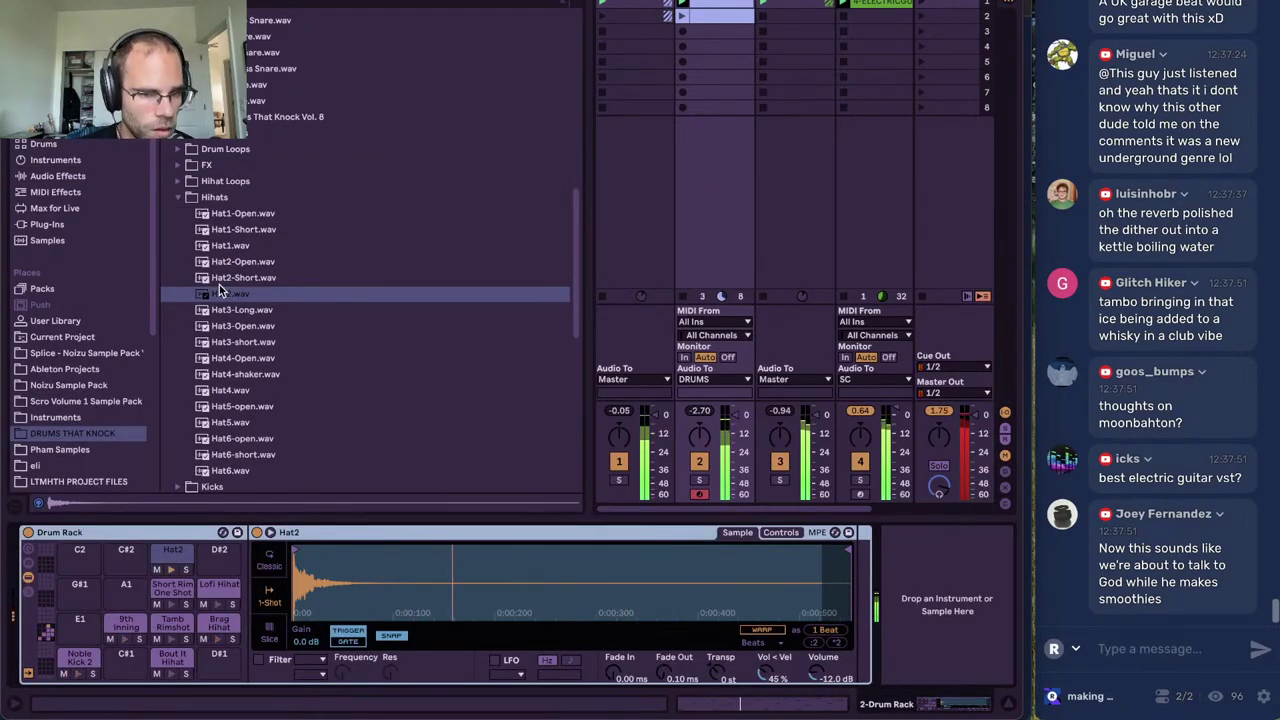
left_click_drag(219, 289, 928, 622)
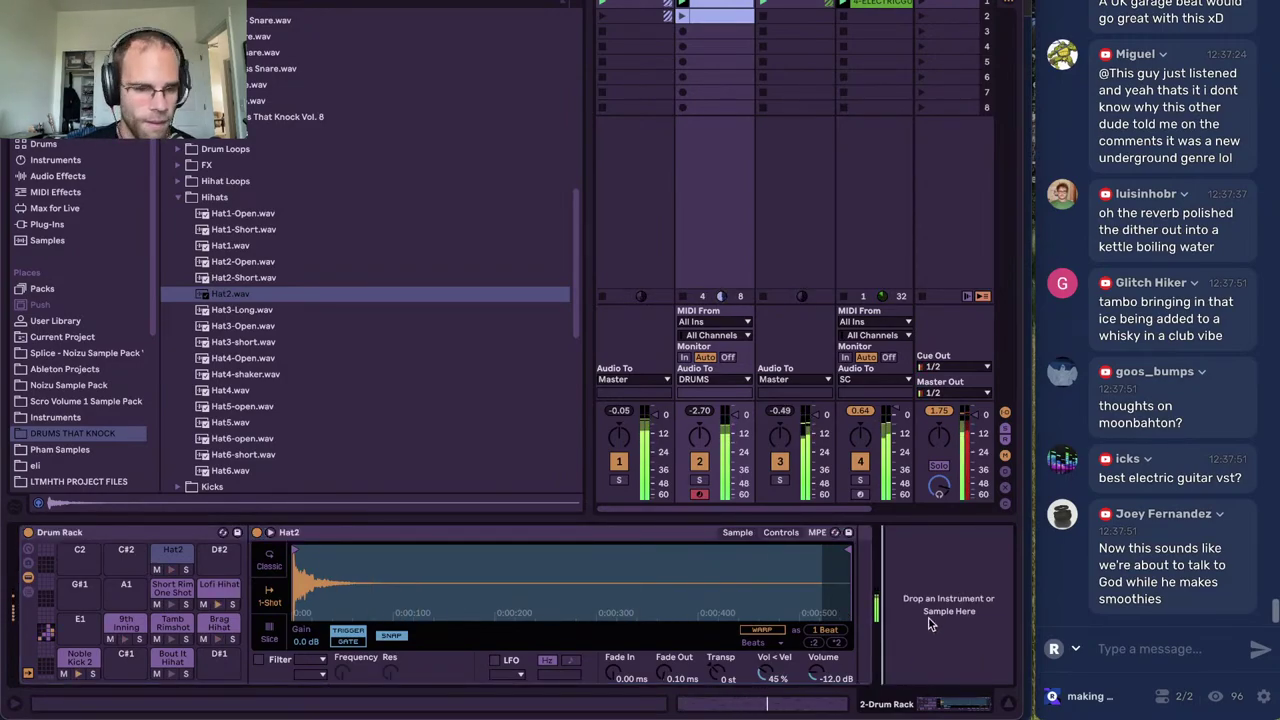
key("ctrl+f")
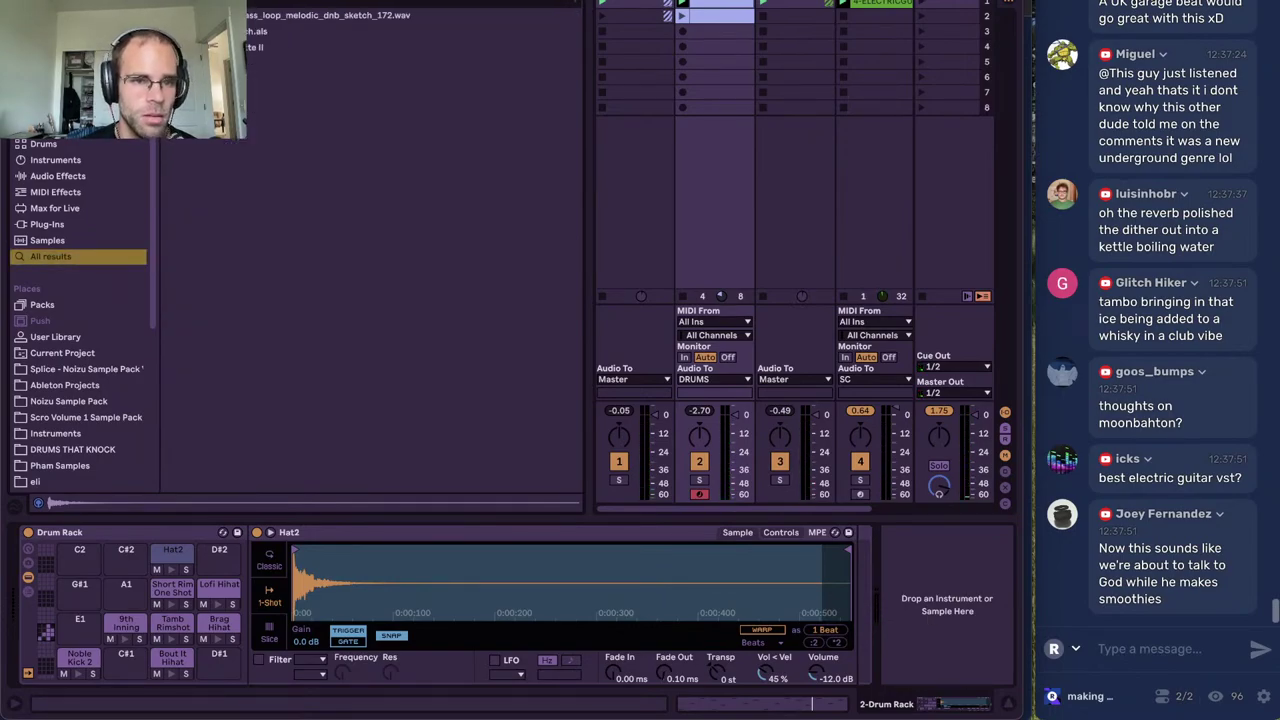
double_click(254, 50)
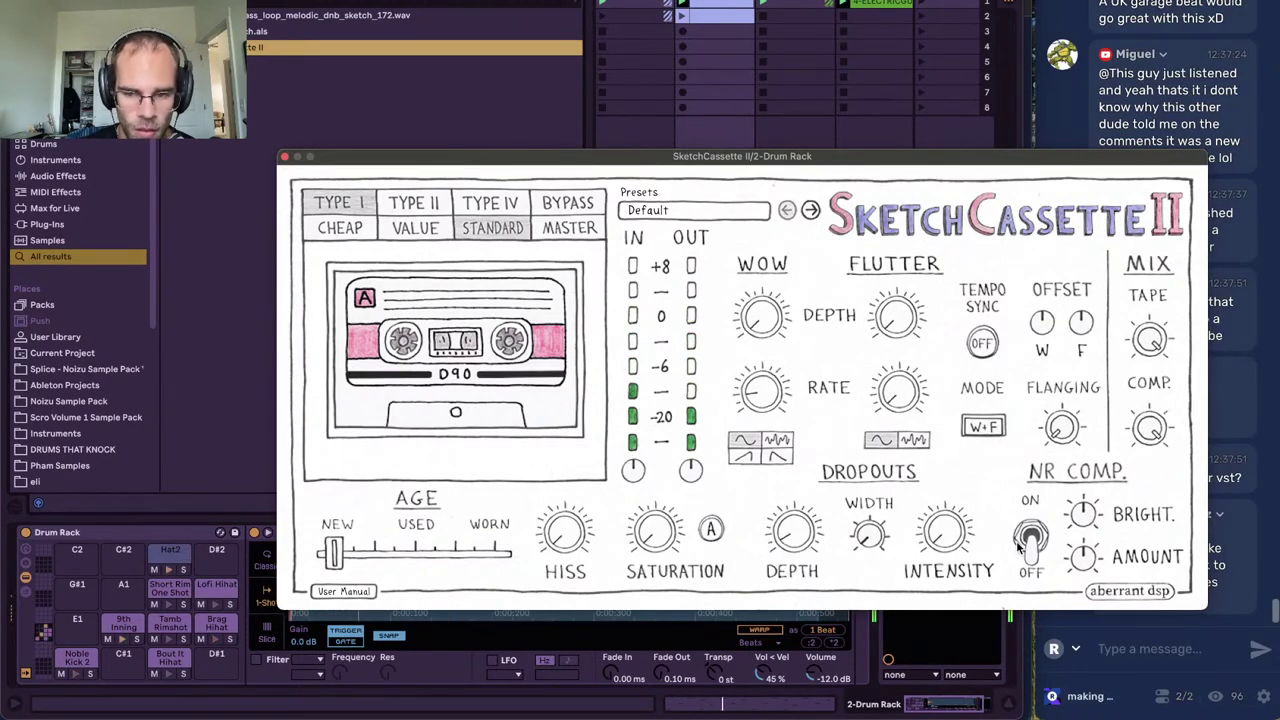
left_click(284, 158)
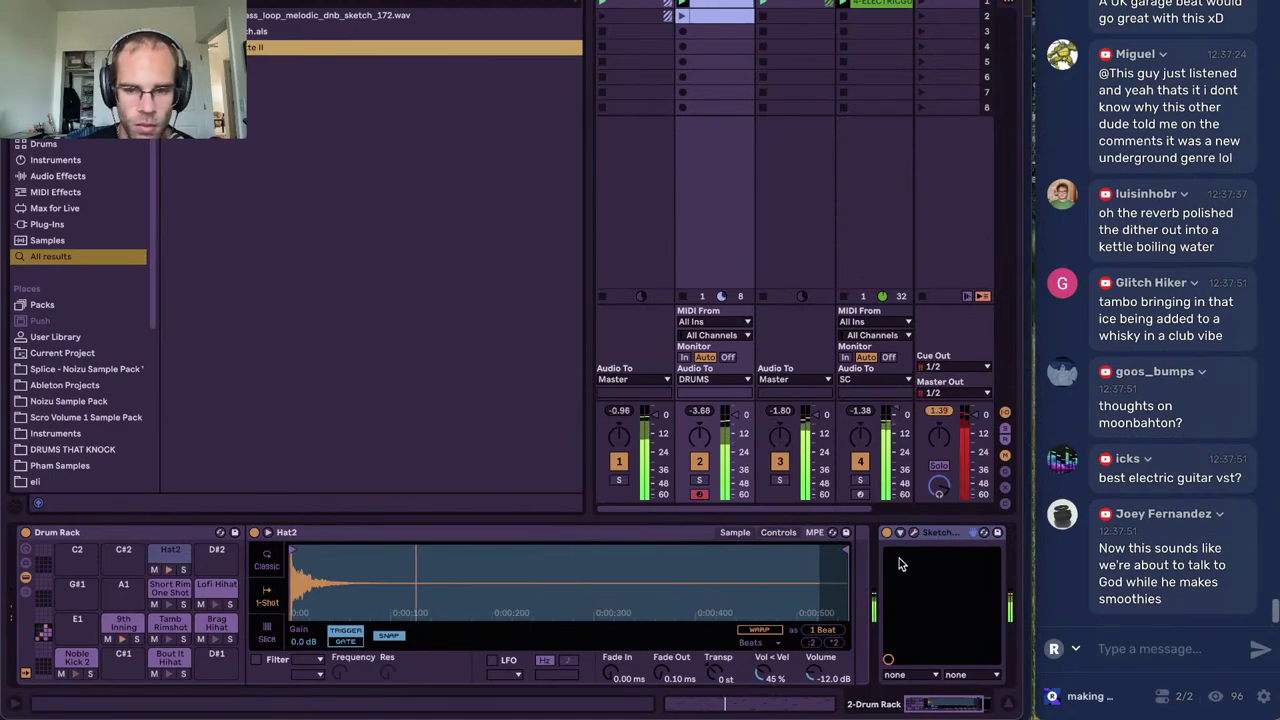
Nudge all Brag Hihat and Lofi Hihat notes in the drum clip slightly earlier
left_click(778, 706)
left_click(408, 318)
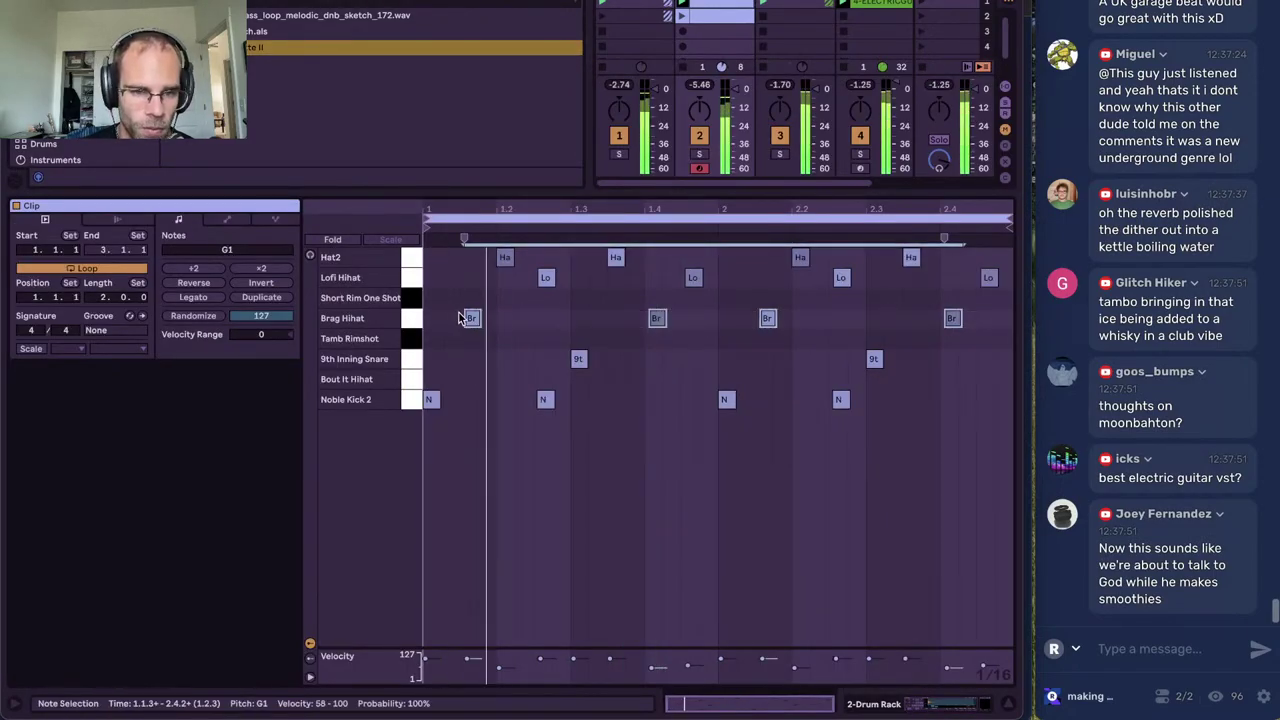
left_click(529, 318)
left_click(545, 281)
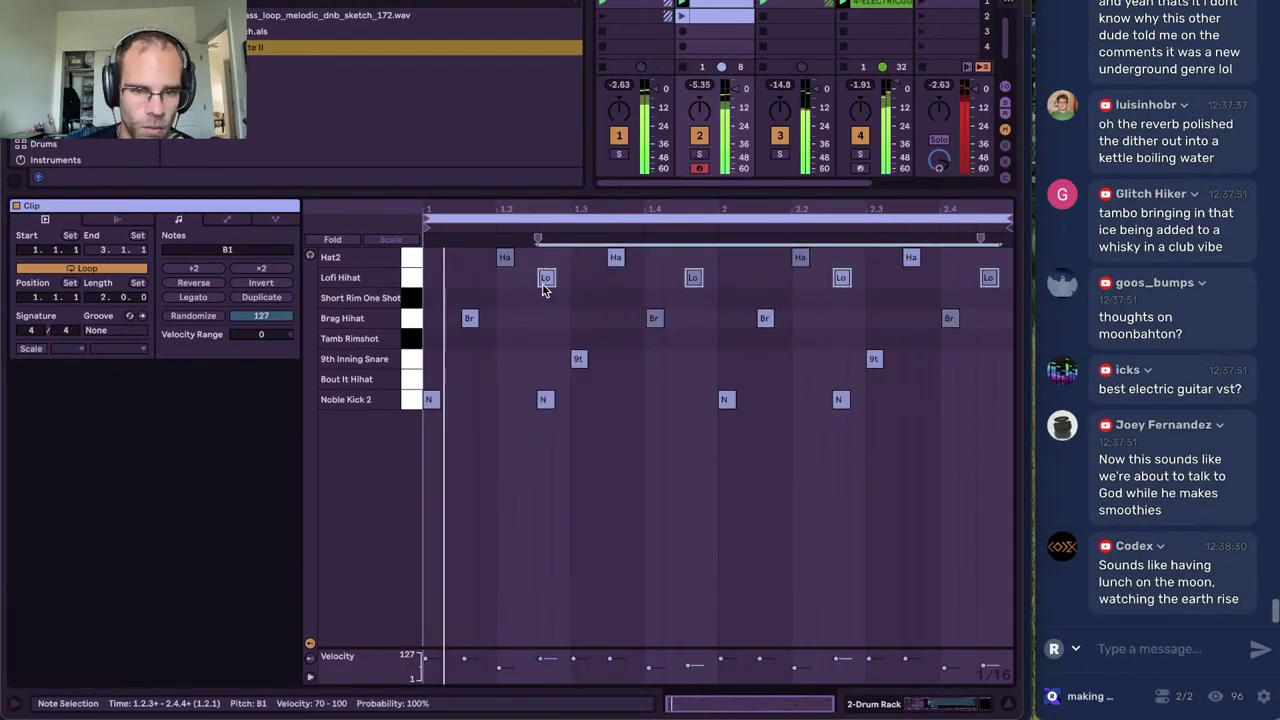
left_click(467, 318)
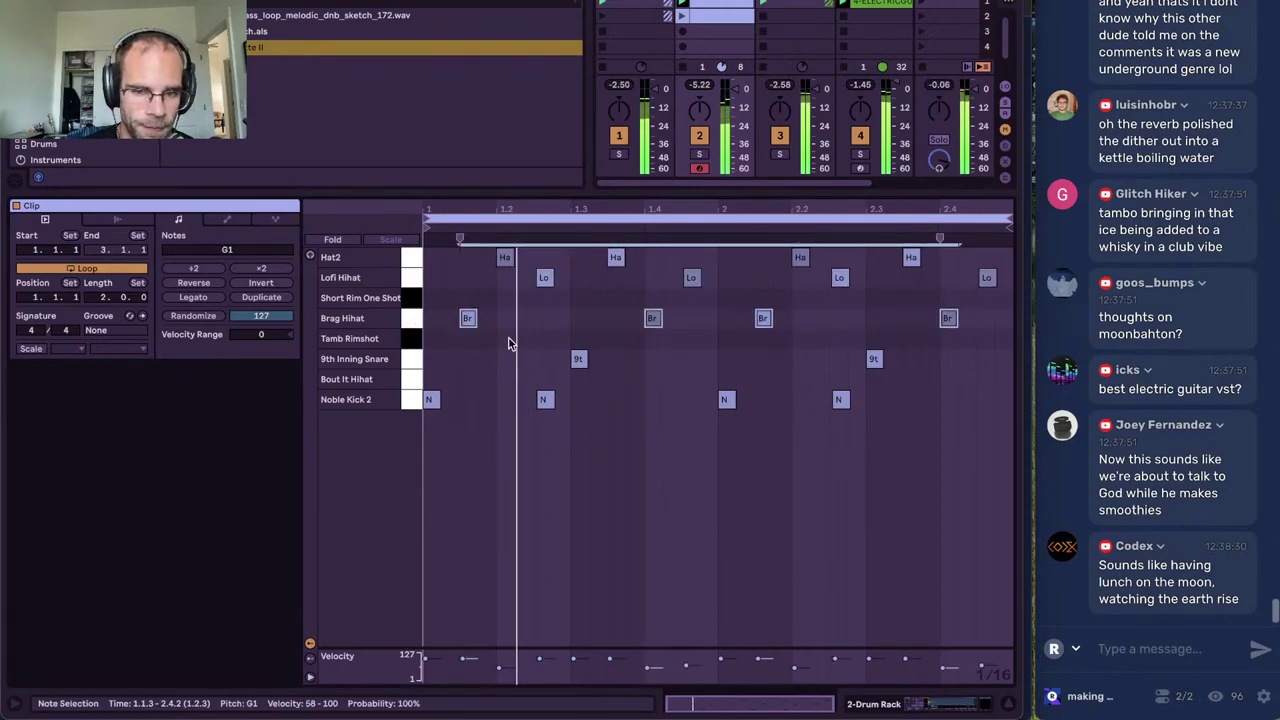
left_click(509, 340)
left_click(411, 364)
Search the browser for clap samples and audition the results from CLAP 07.wav upward
left_click(886, 708)
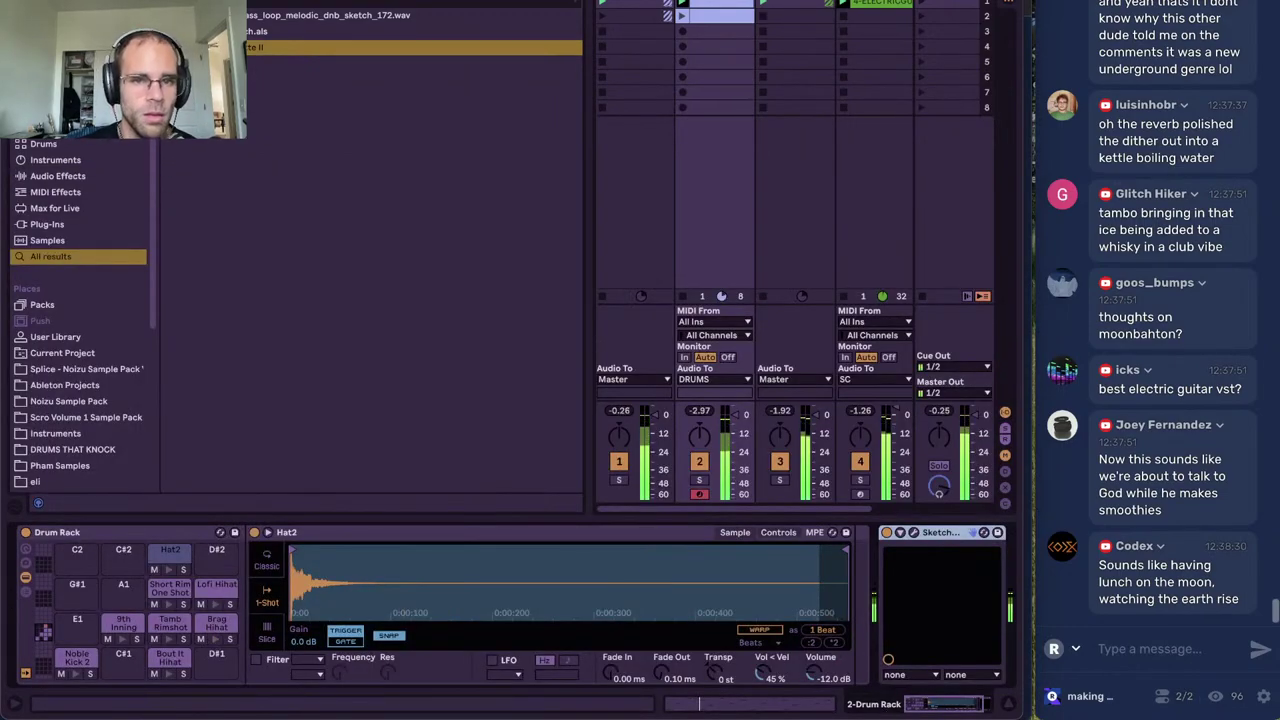
key("ctrl+f")
type("clap sh")
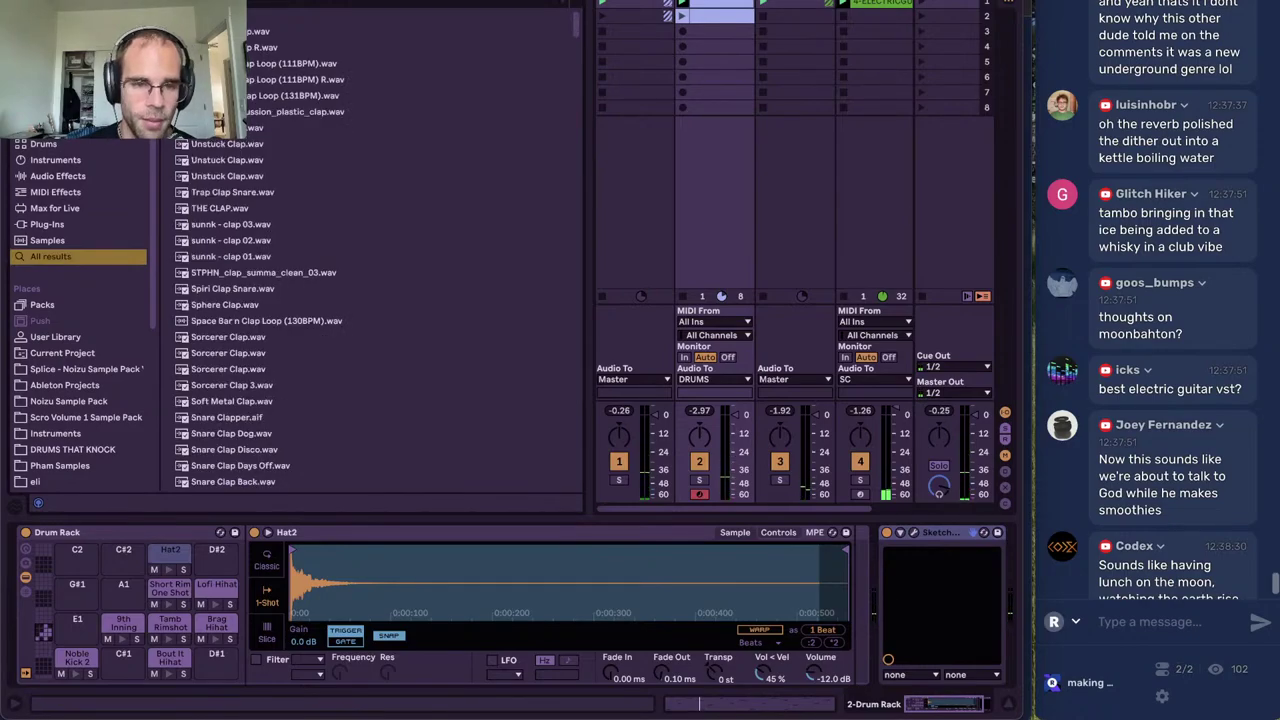
left_click(325, 32)
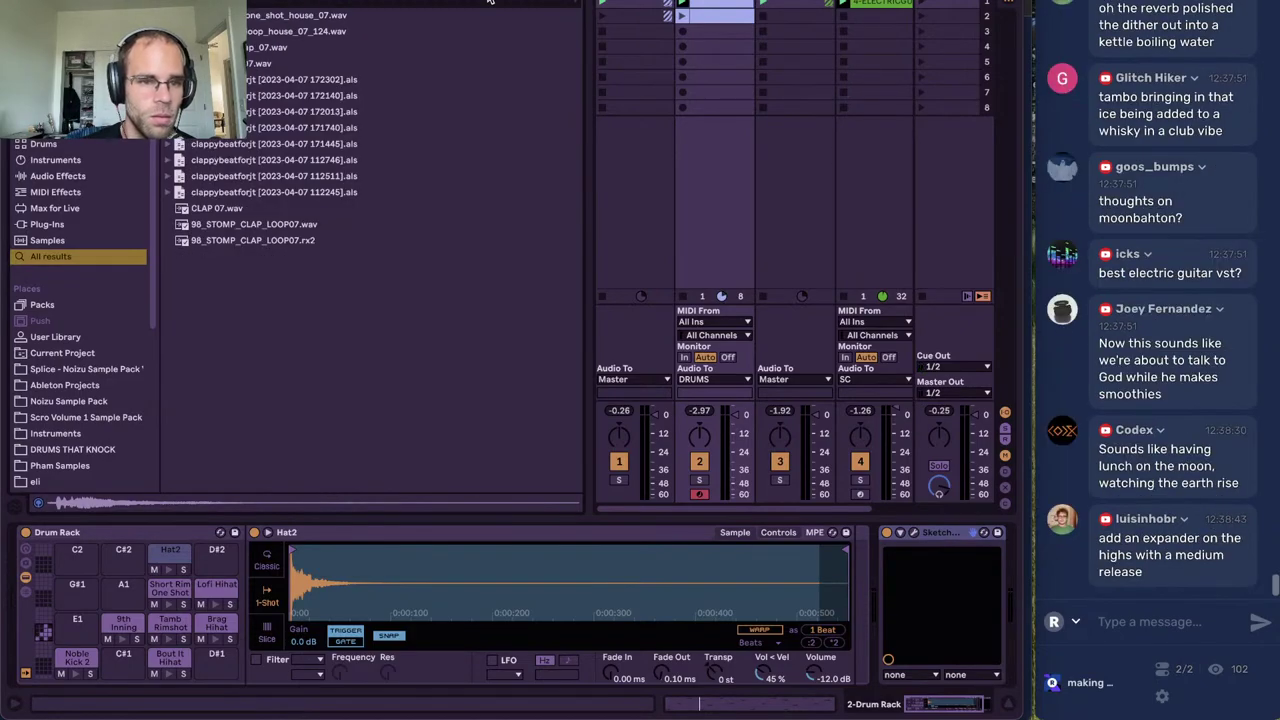
left_click(231, 209)
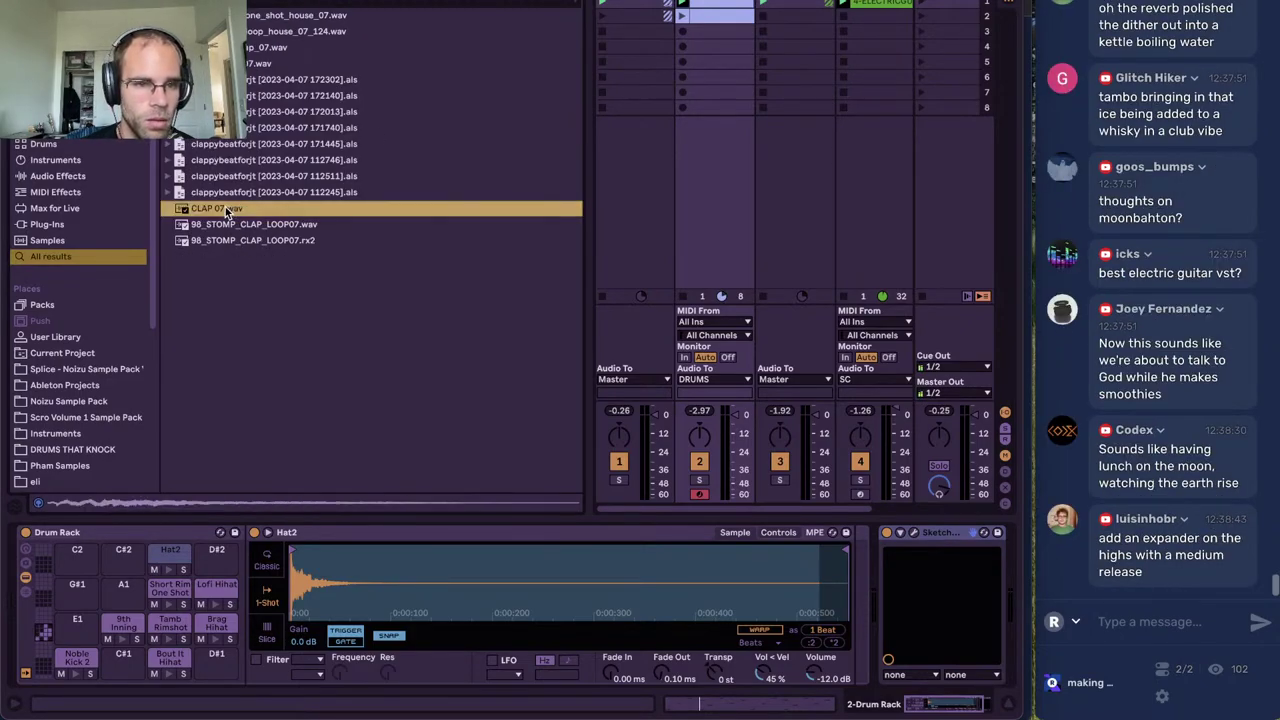
key("Up")
key("Up")
key("Up")
key("Up")
key("Up")
key("Up")
key("Up")
key("Up")
key("Up")
key("Up")
key("Up")
key("Up")
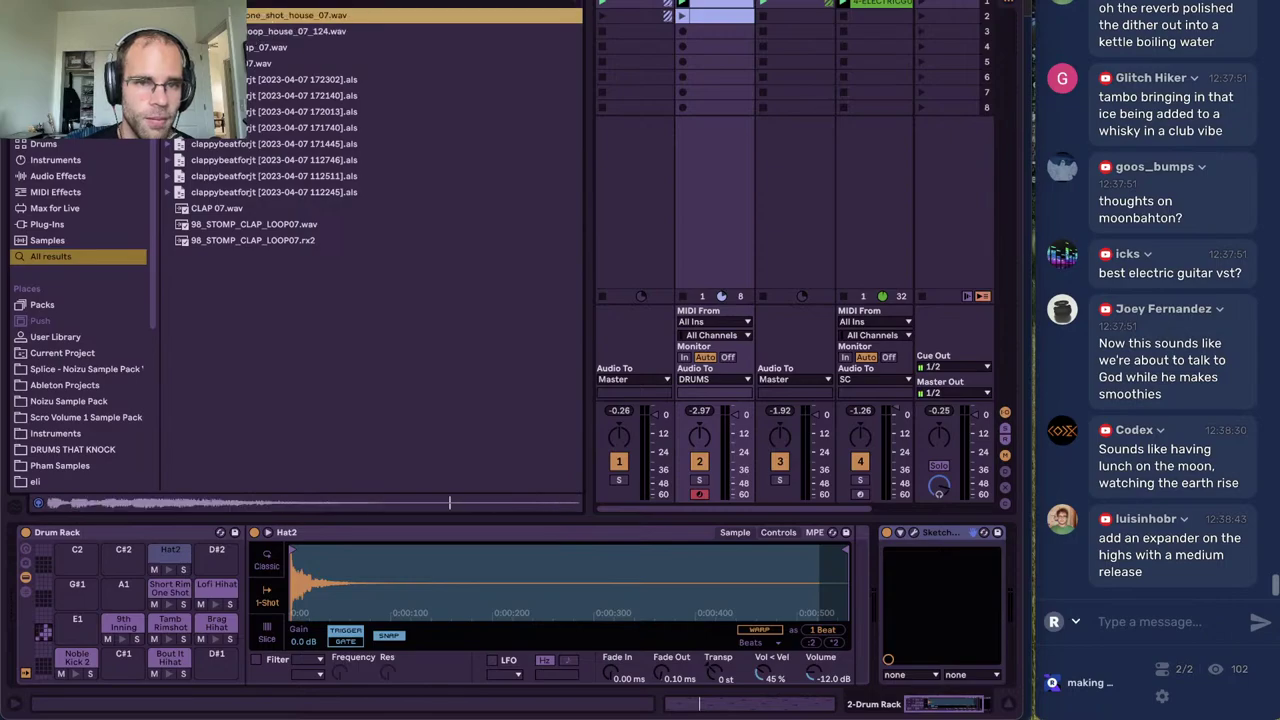
Search the browser for "clap" and audition the Nuan Sonar Clunky Snare-Clap and several Rodeixy Clap samples
key("super+f")
type("clap")
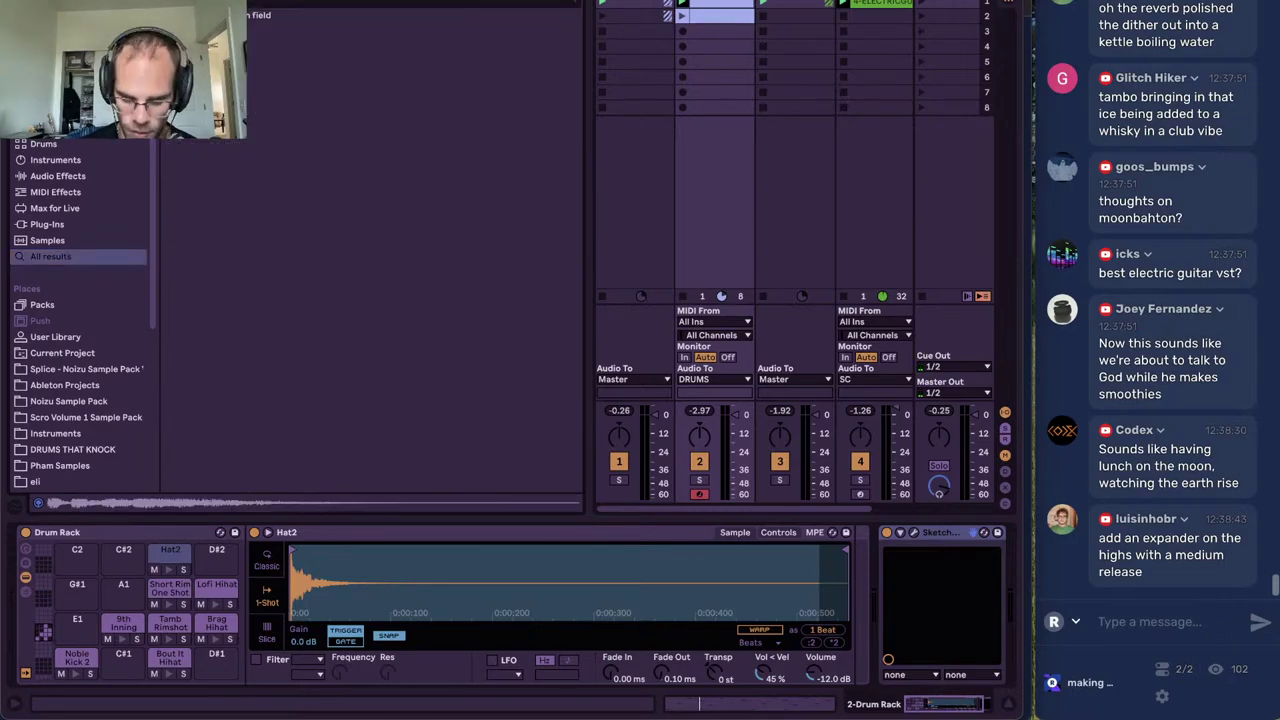
left_click(345, 422)
scroll(346, 424, "down", 5)
scroll(346, 424, "down", 6)
left_click(346, 421)
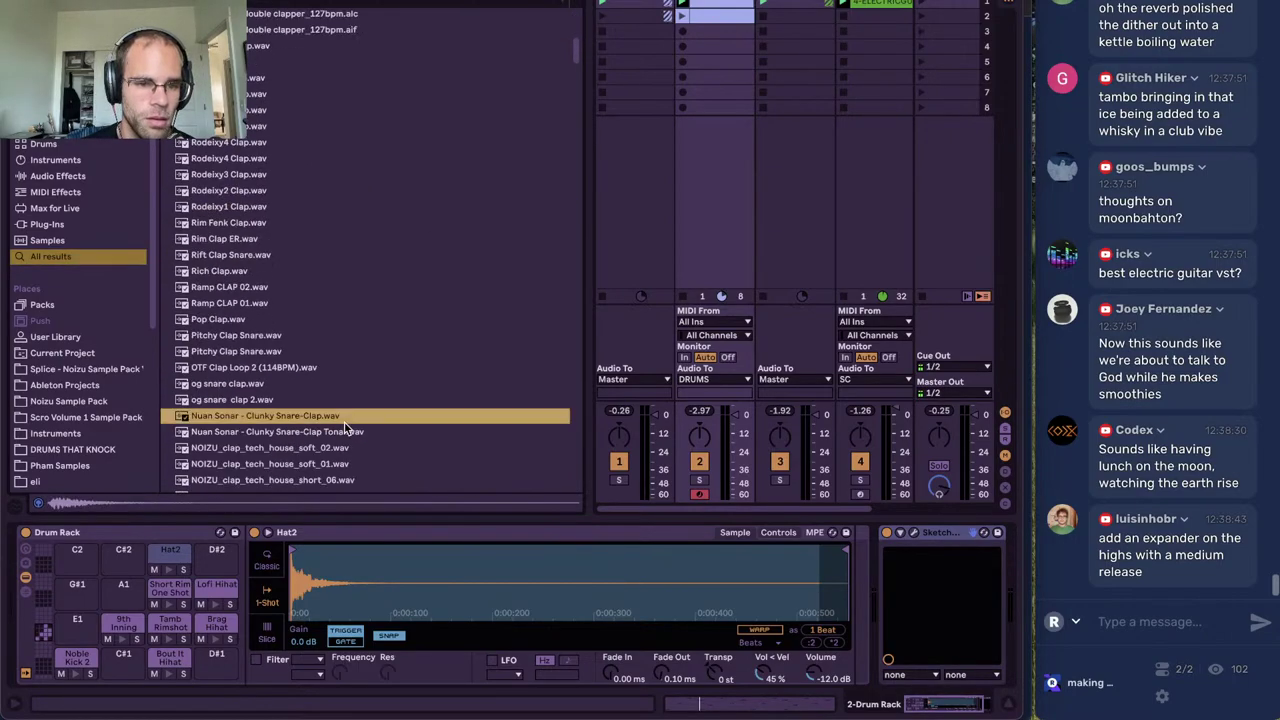
left_click(241, 157)
left_click(257, 207)
left_click(259, 174)
left_click(256, 127)
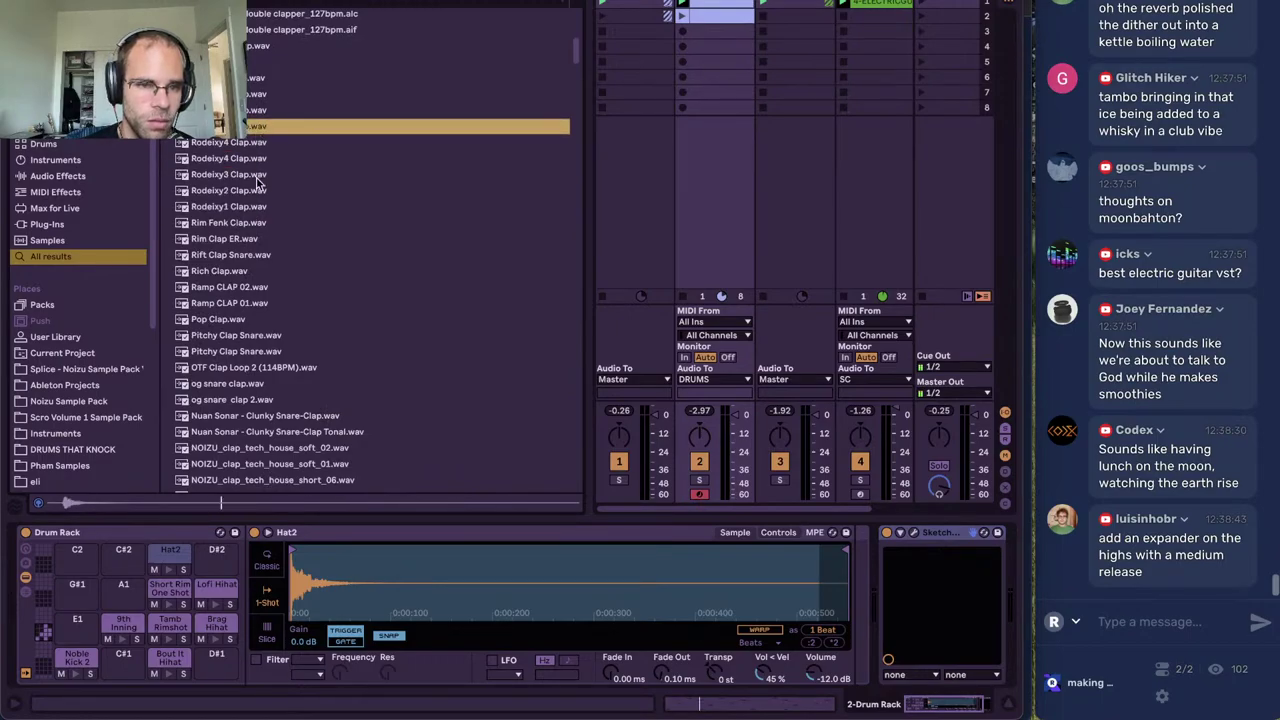
Load the Rodeixy1 through Rodeixy5 Clap samples together onto the empty Drum Rack pads from E2 to A2
left_click(253, 206)
left_click(247, 130, "shift")
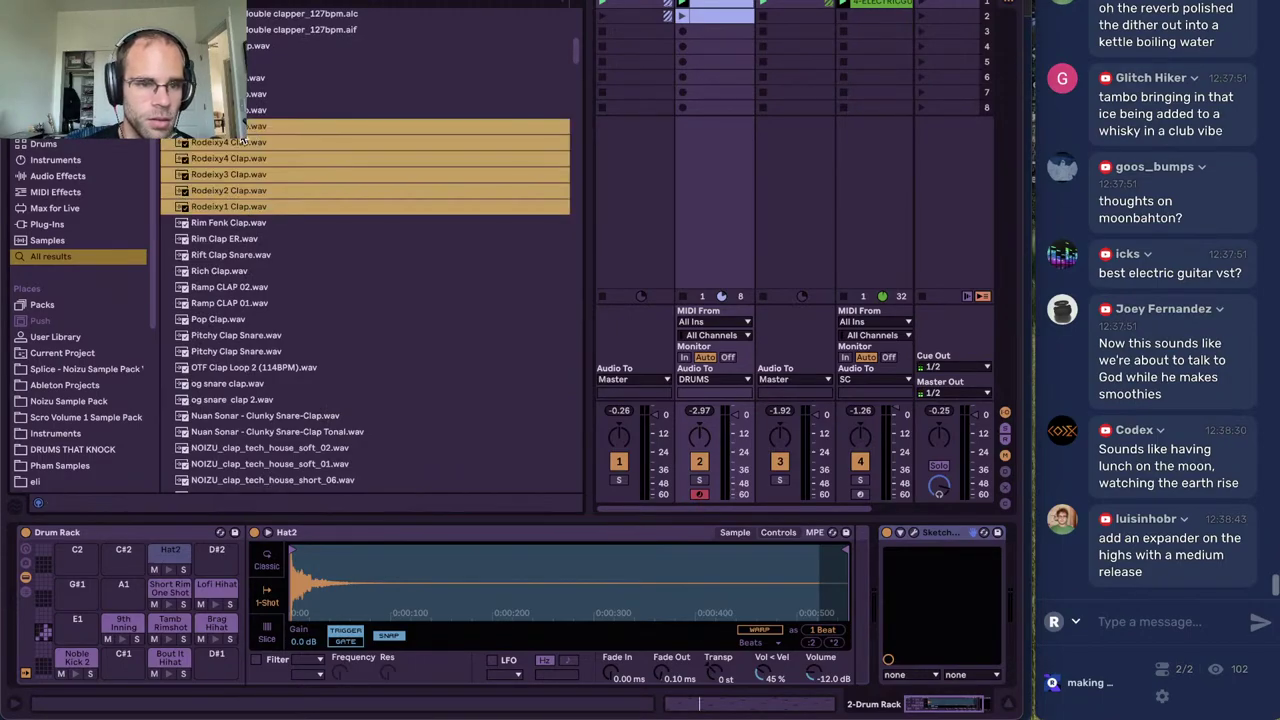
left_click_drag(240, 144, 42, 613)
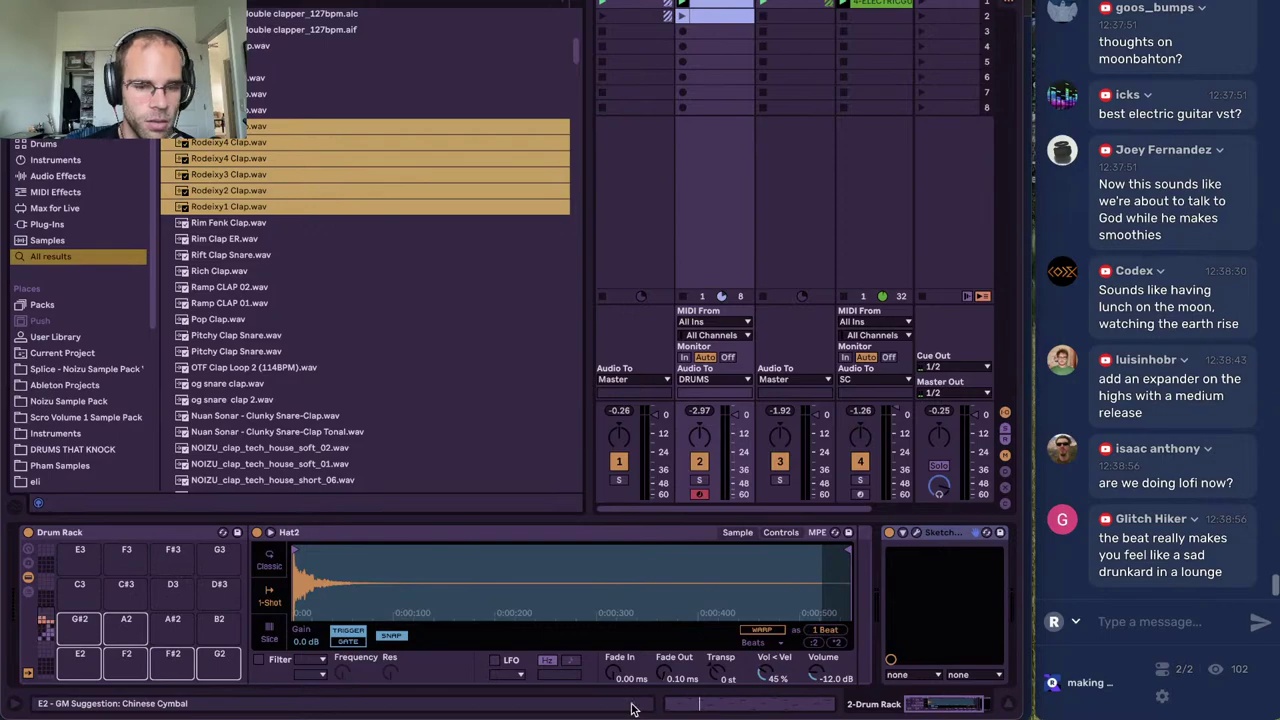
Try Rodeixy clap notes at 1.1.1, 1.1.3 and 1.2 in the drum clip
left_click(719, 708)
left_click(500, 308)
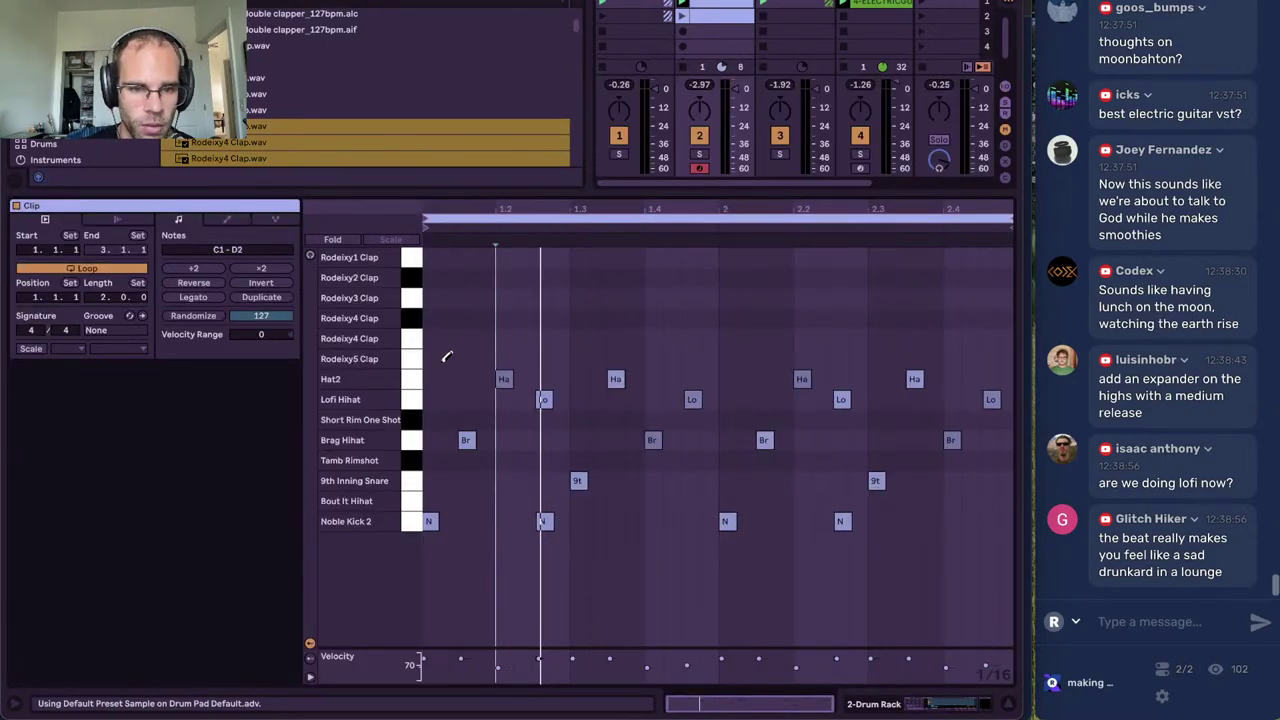
left_click(459, 339)
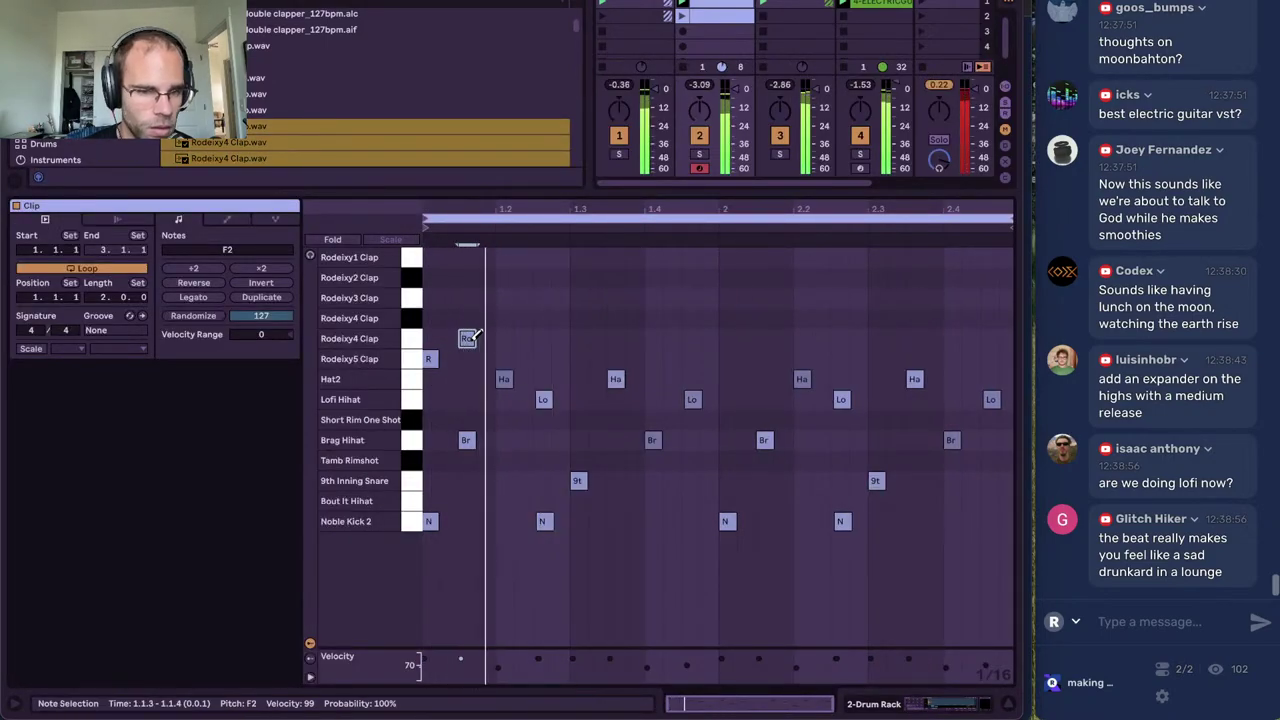
double_click(506, 317)
left_click(437, 350)
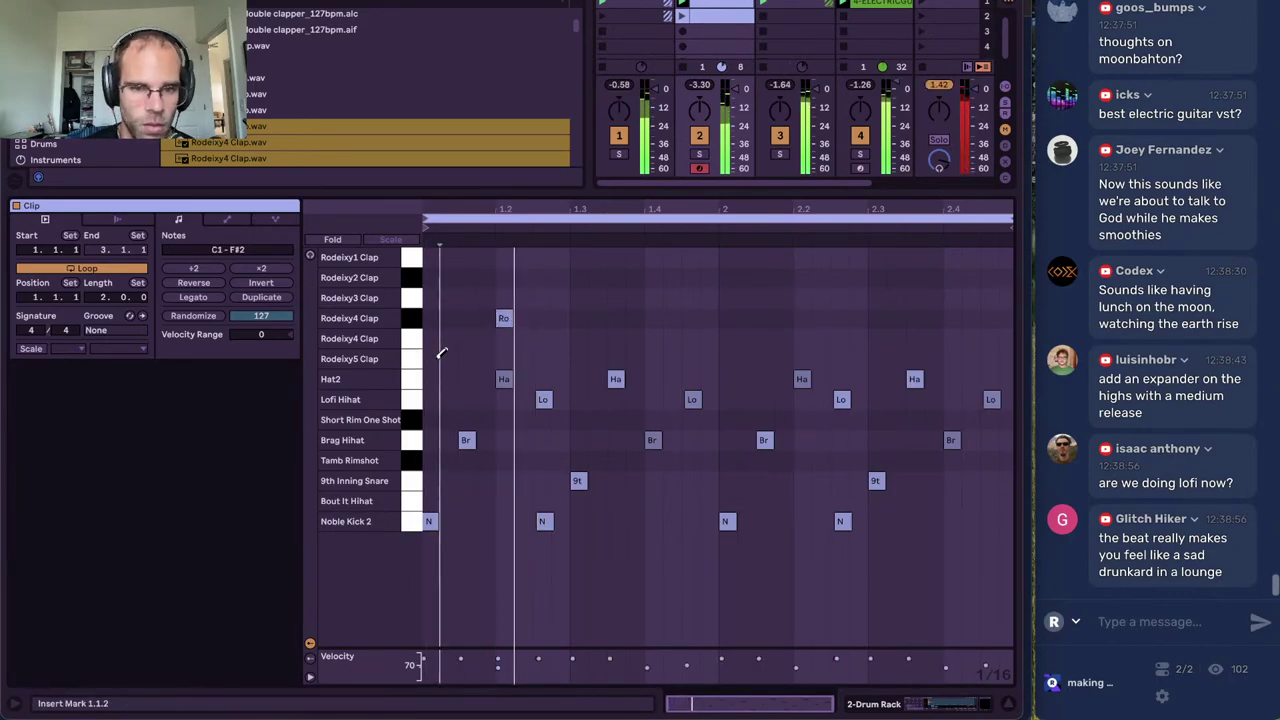
Place the F#2 Rodeixy4 Clap slightly ahead of 1.3 and a Rodeixy5 Clap note at 1.2.3
left_click(510, 320)
left_click(577, 318)
left_click(541, 357)
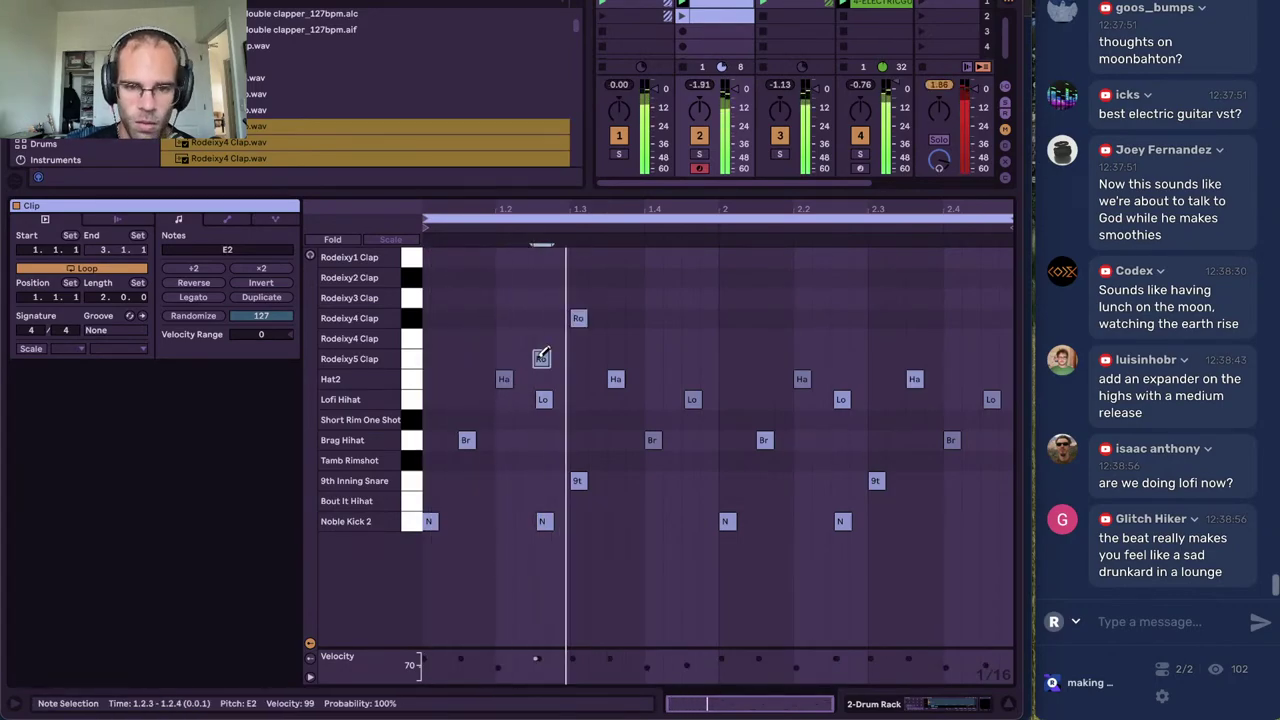
left_click(541, 356)
double_click(543, 357)
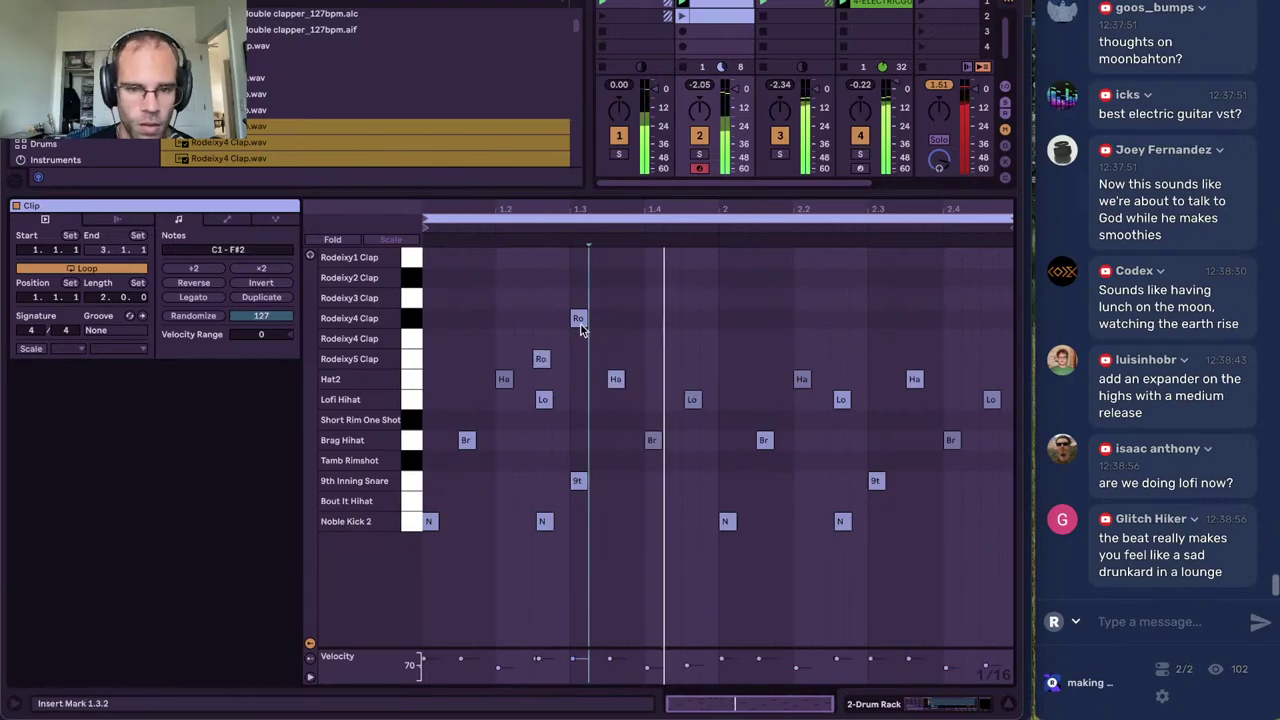
left_click_drag(586, 323, 575, 333)
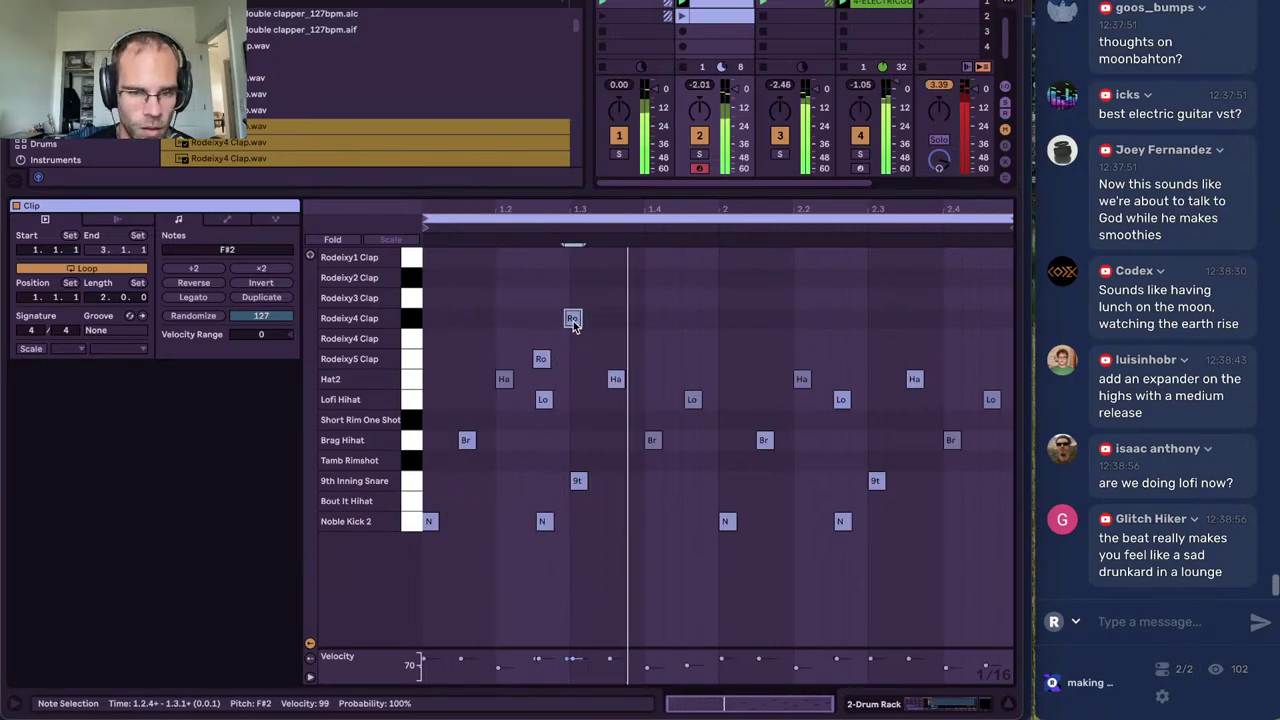
left_click(589, 324)
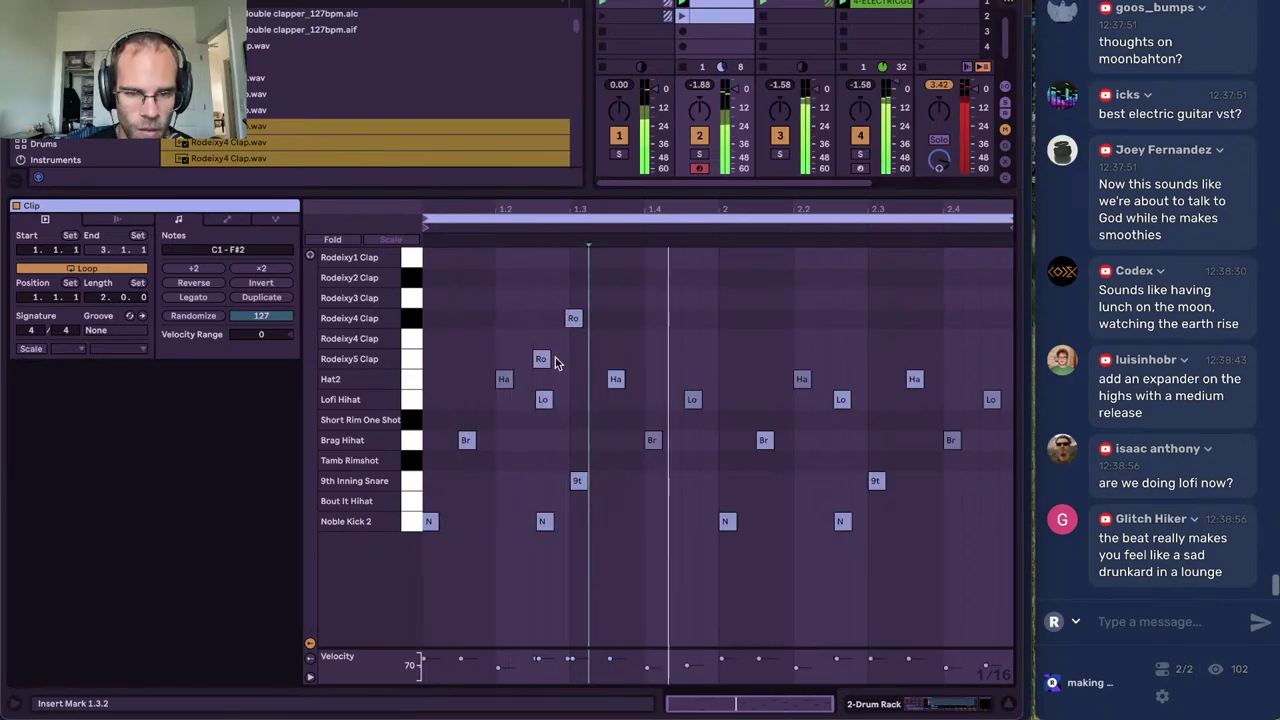
Add an F2 Rodeixy4 Clap note at 1.1.4, a Rodeixy3 Clap at 1.4 and a Rodeixy2 Clap slightly after 1.4.3
double_click(485, 339)
left_click(497, 359)
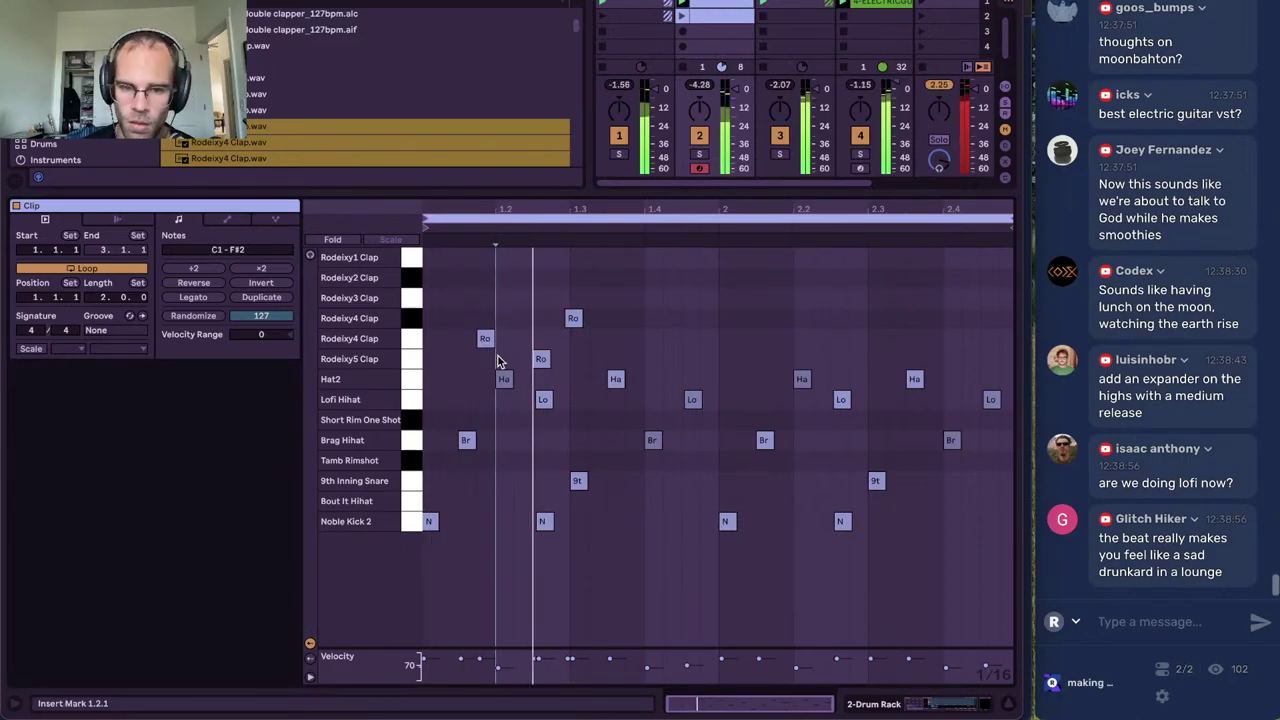
left_click_drag(673, 338, 654, 300)
double_click(636, 321)
left_click(663, 334)
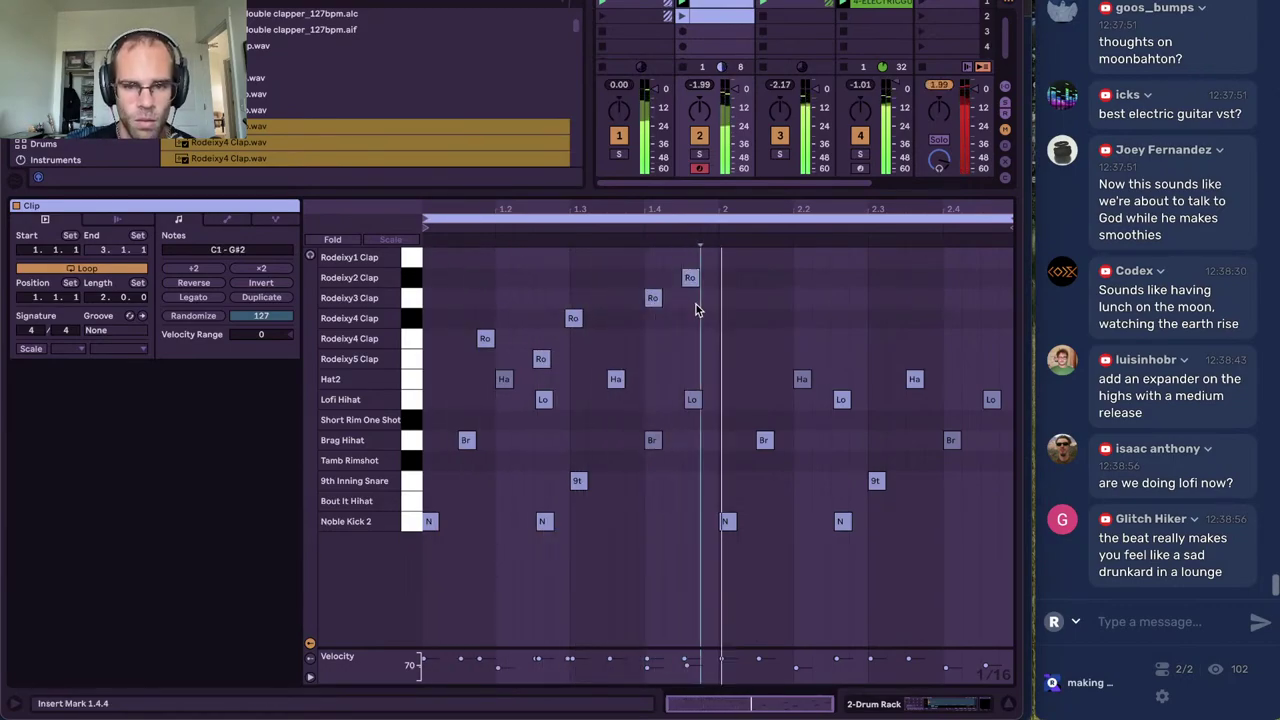
double_click(697, 280)
left_click(707, 379)
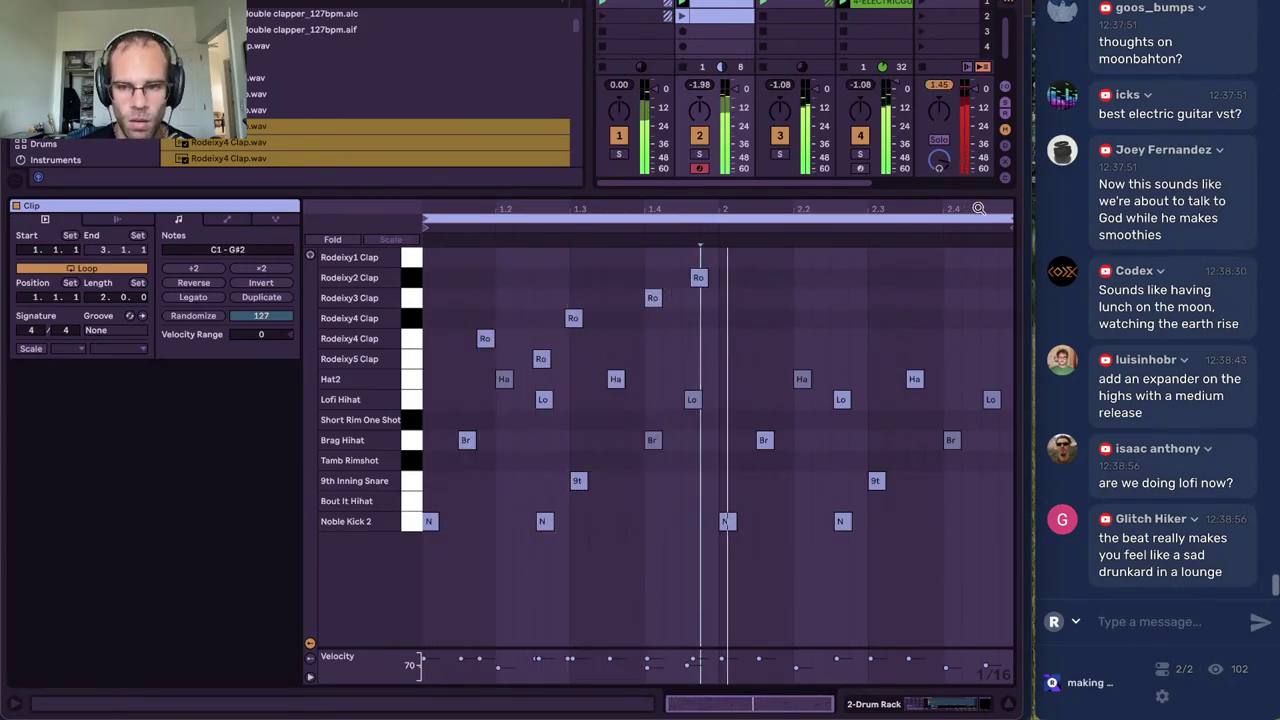
Shorten the drum clip's loop to one bar and nudge the Rodeixy2 Clap note slightly earlier
left_click_drag(1008, 218, 722, 224)
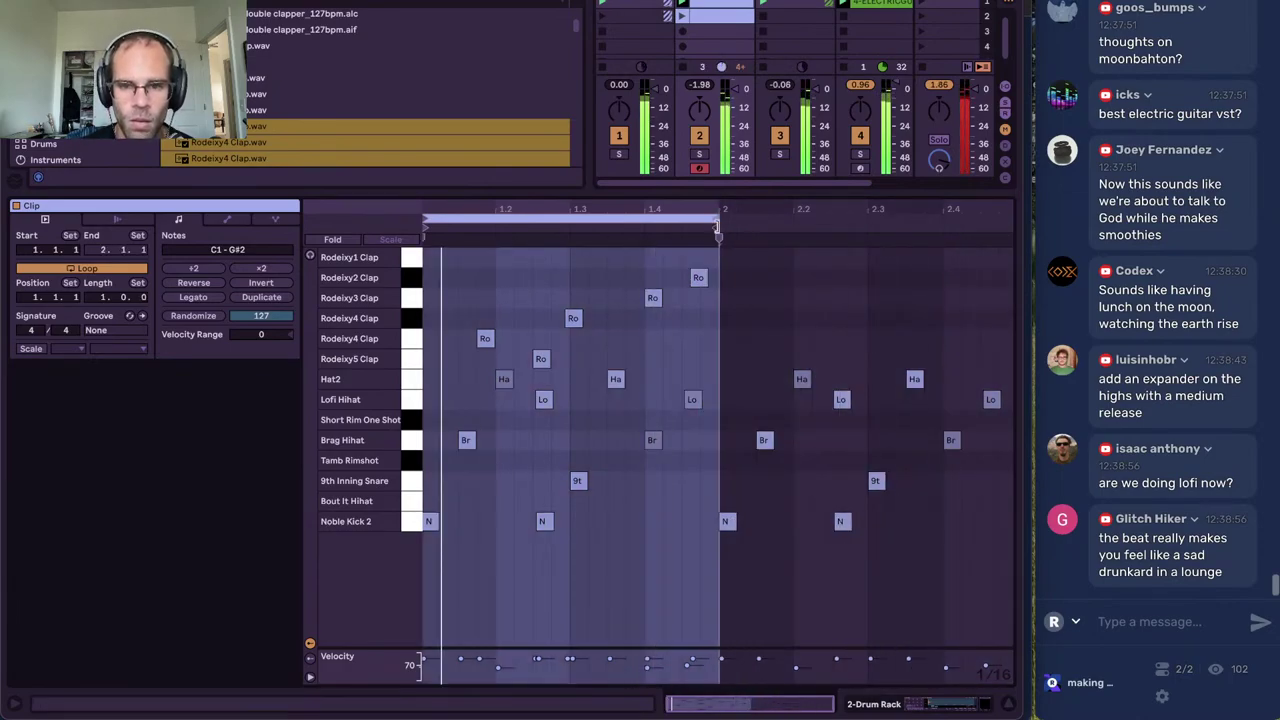
left_click(688, 305)
left_click_drag(700, 281, 695, 283)
left_click(692, 307)
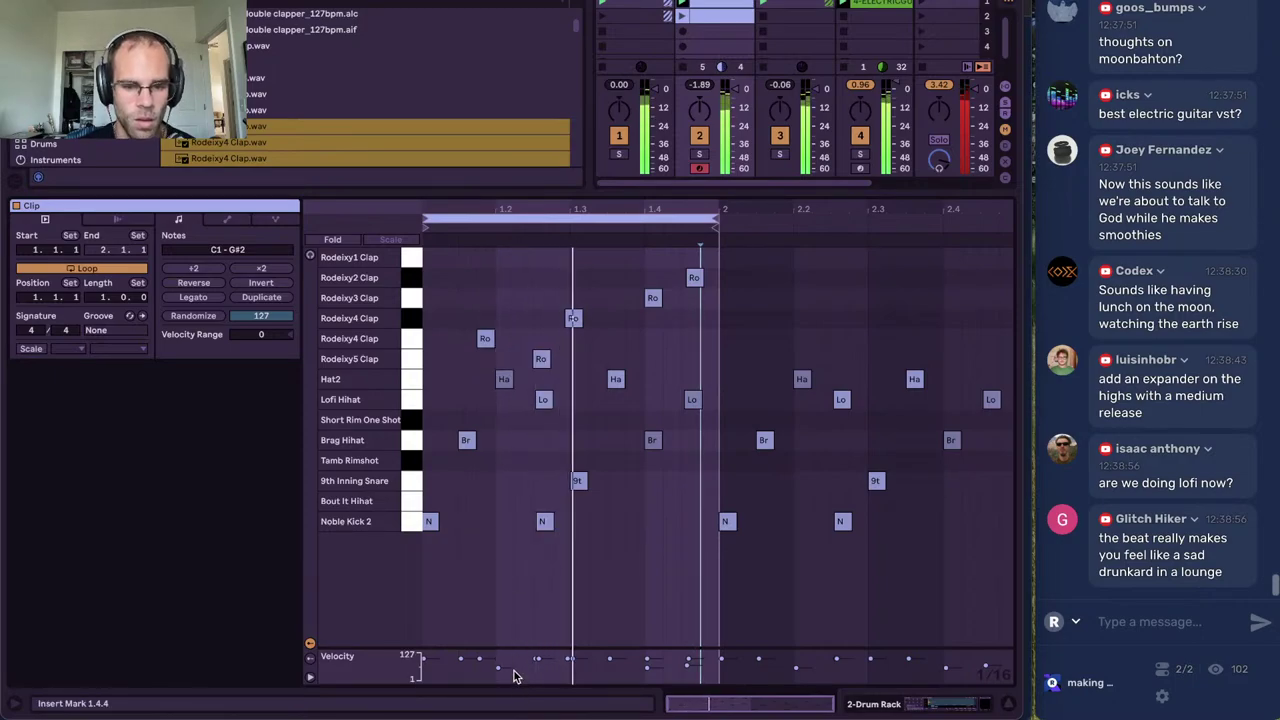
Lower the velocity of the F2 Rodeixy4 Clap note at 1.1.4, and duplicate the drum loop to two bars
left_click(481, 648)
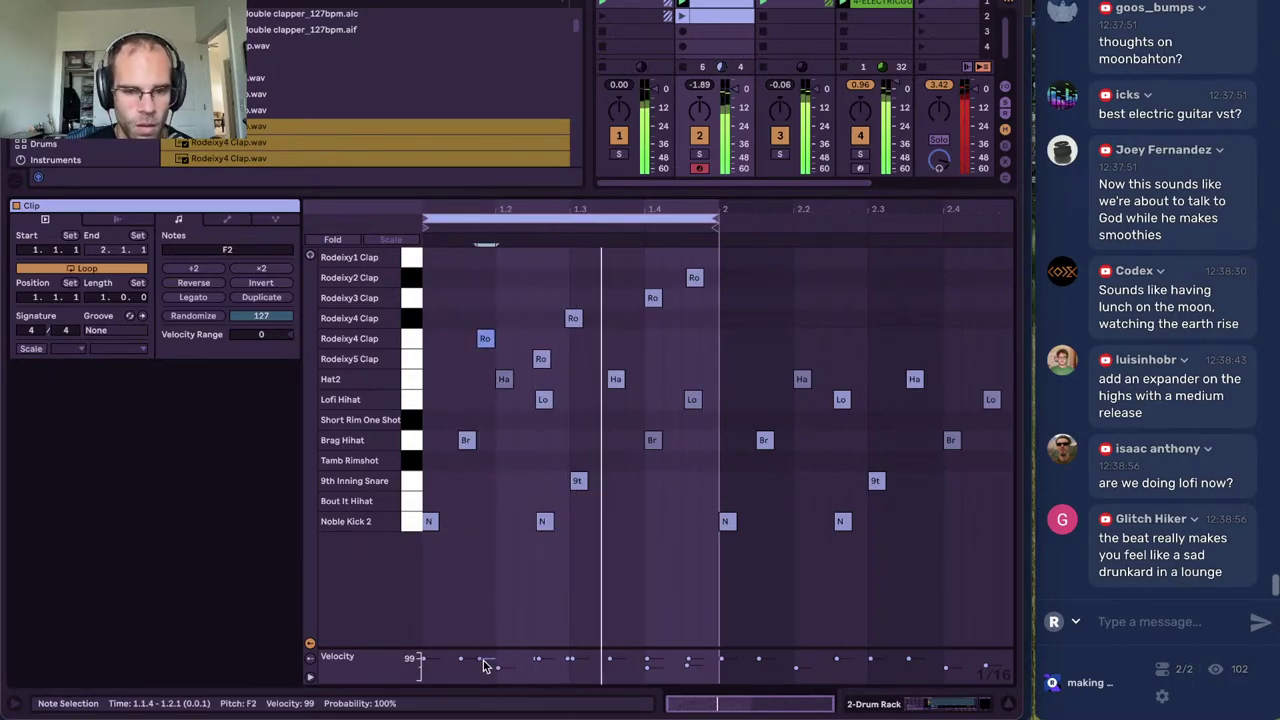
left_click(573, 318)
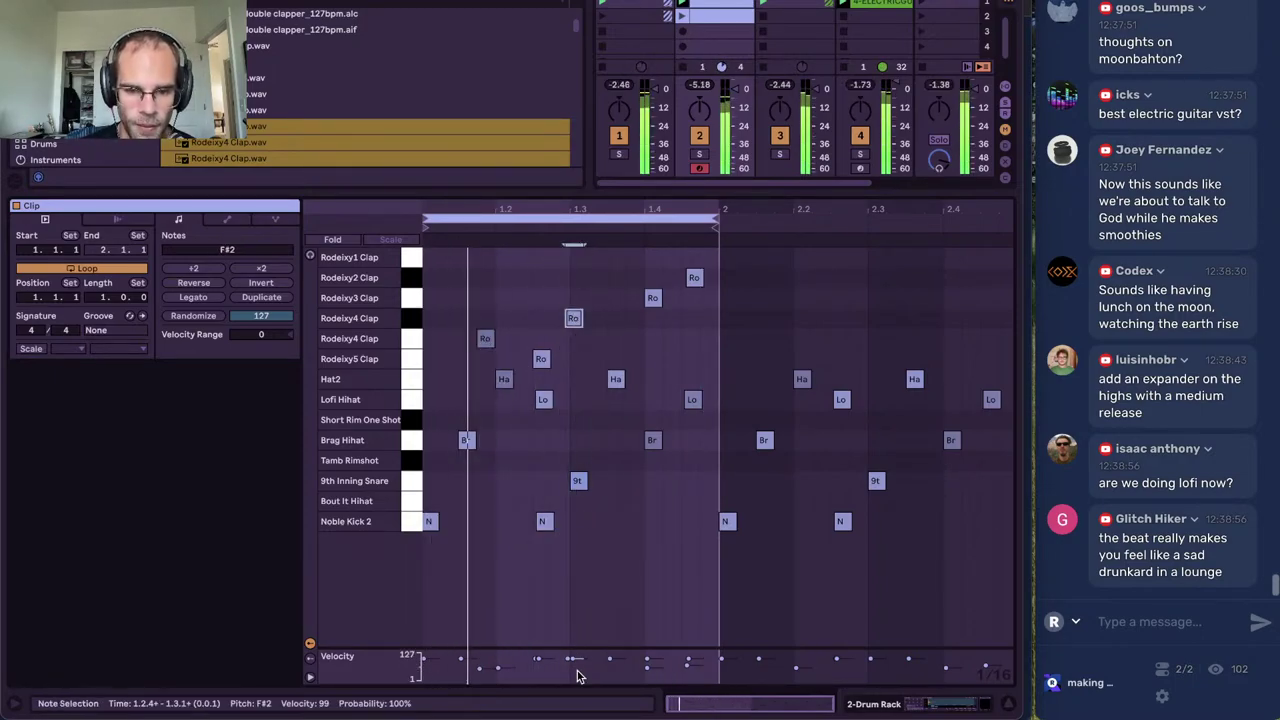
left_click(608, 289)
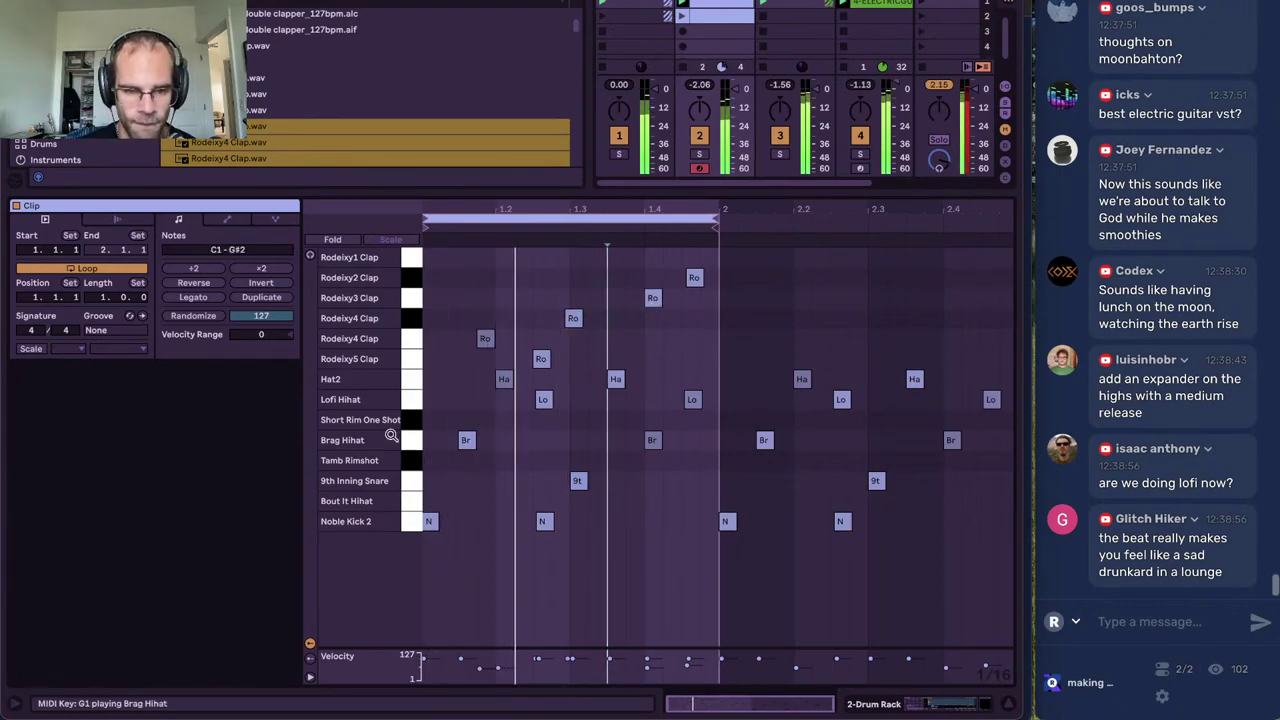
left_click(263, 300)
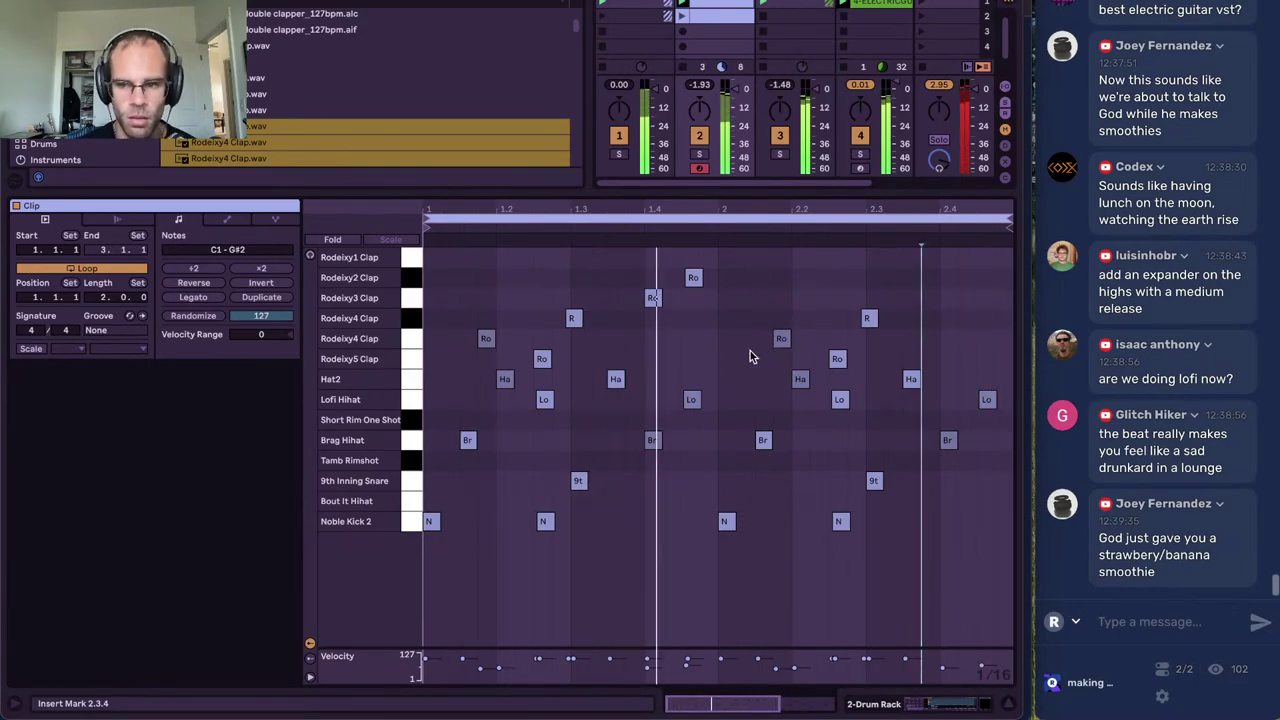
left_click(948, 702)
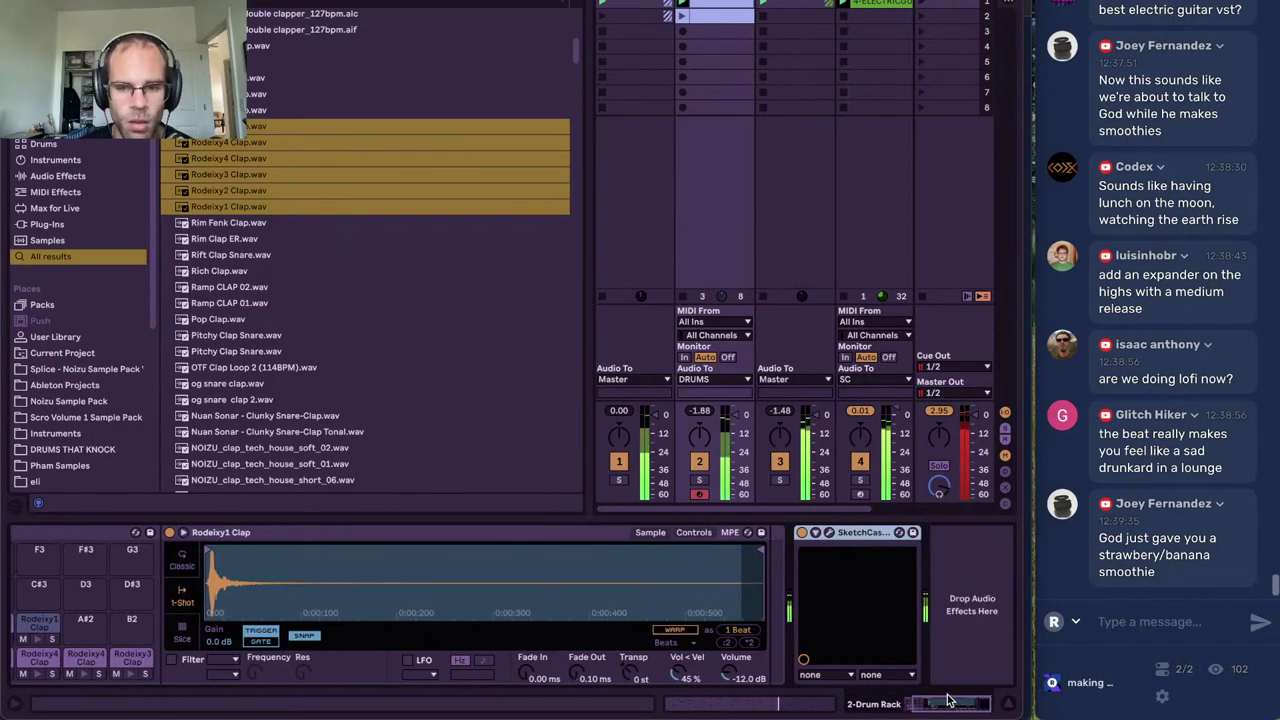
left_click(958, 703)
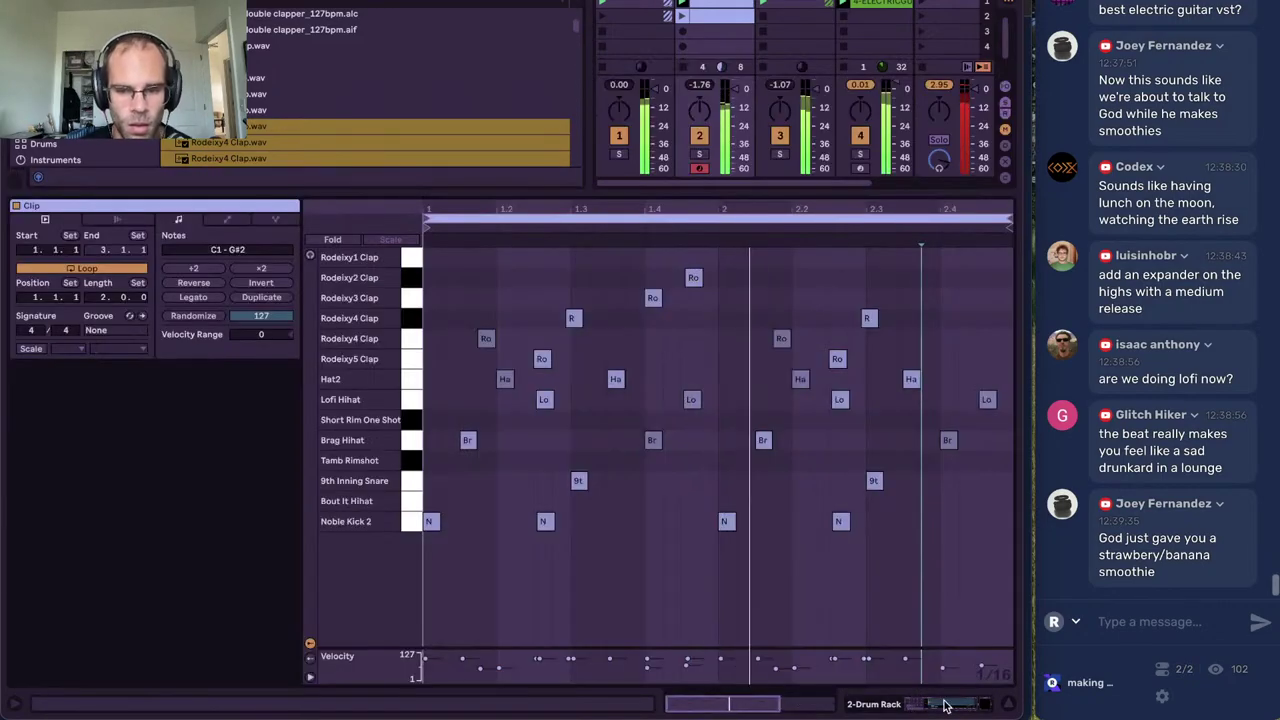
left_click(960, 703)
left_click(968, 703)
left_click(950, 705)
left_click(928, 705)
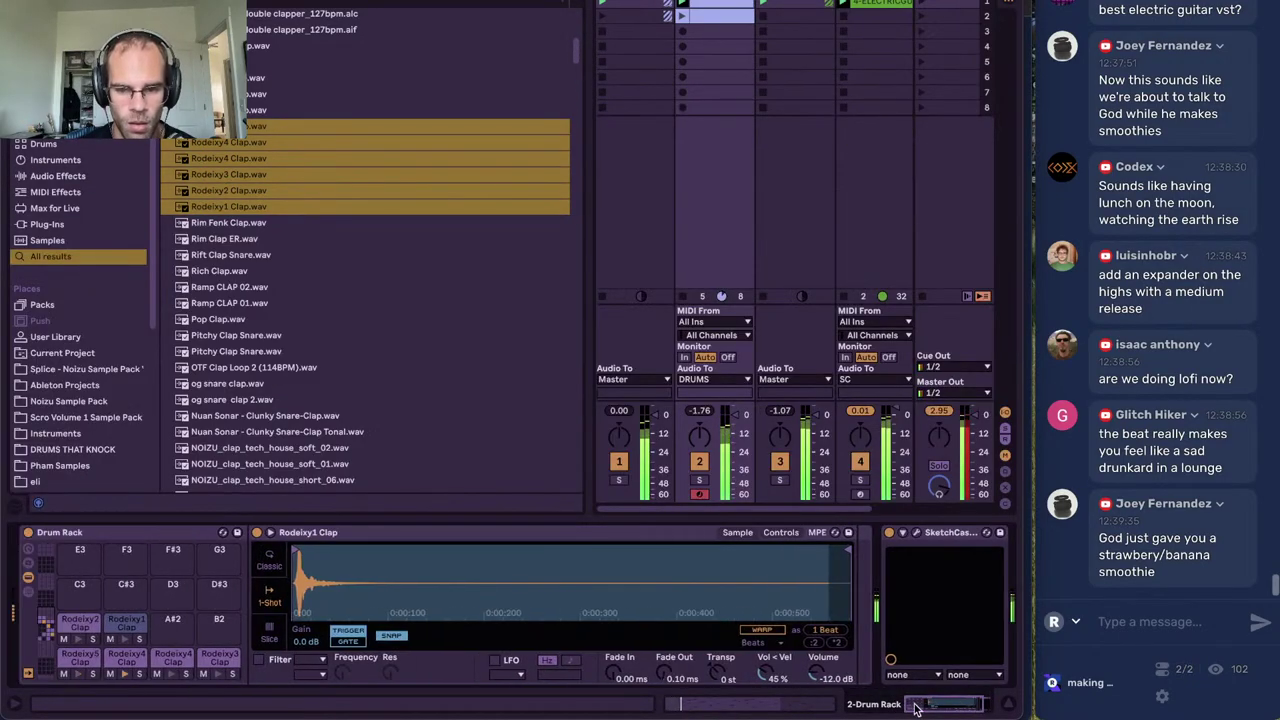
Delete the Hat2 notes at 1.3.3 and 2.3.3 in the drum clip
left_click(795, 702)
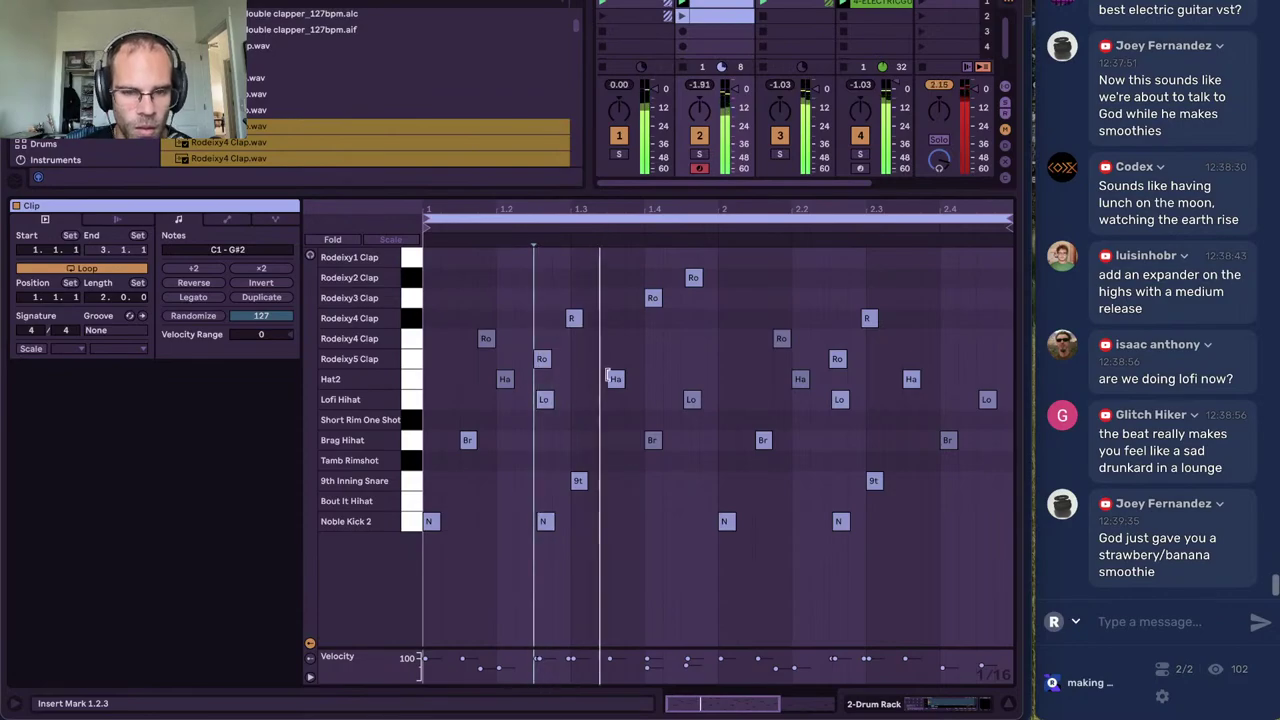
left_click(622, 388)
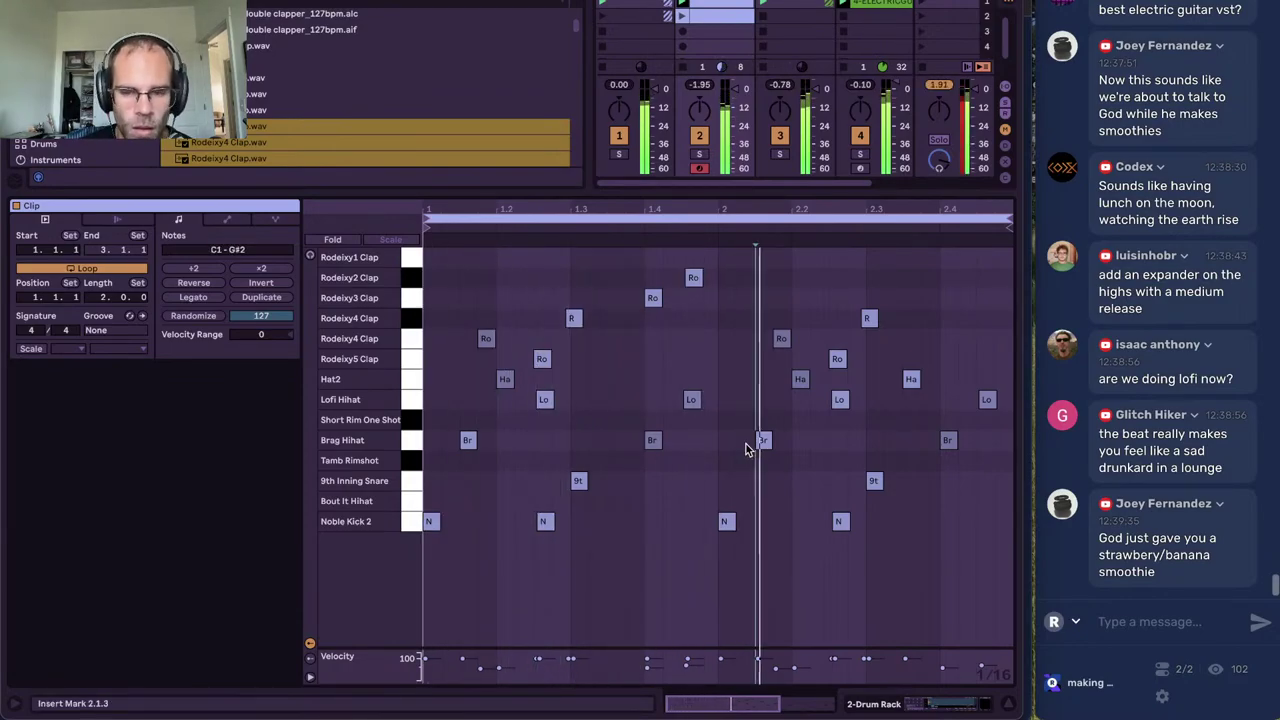
left_click(926, 445)
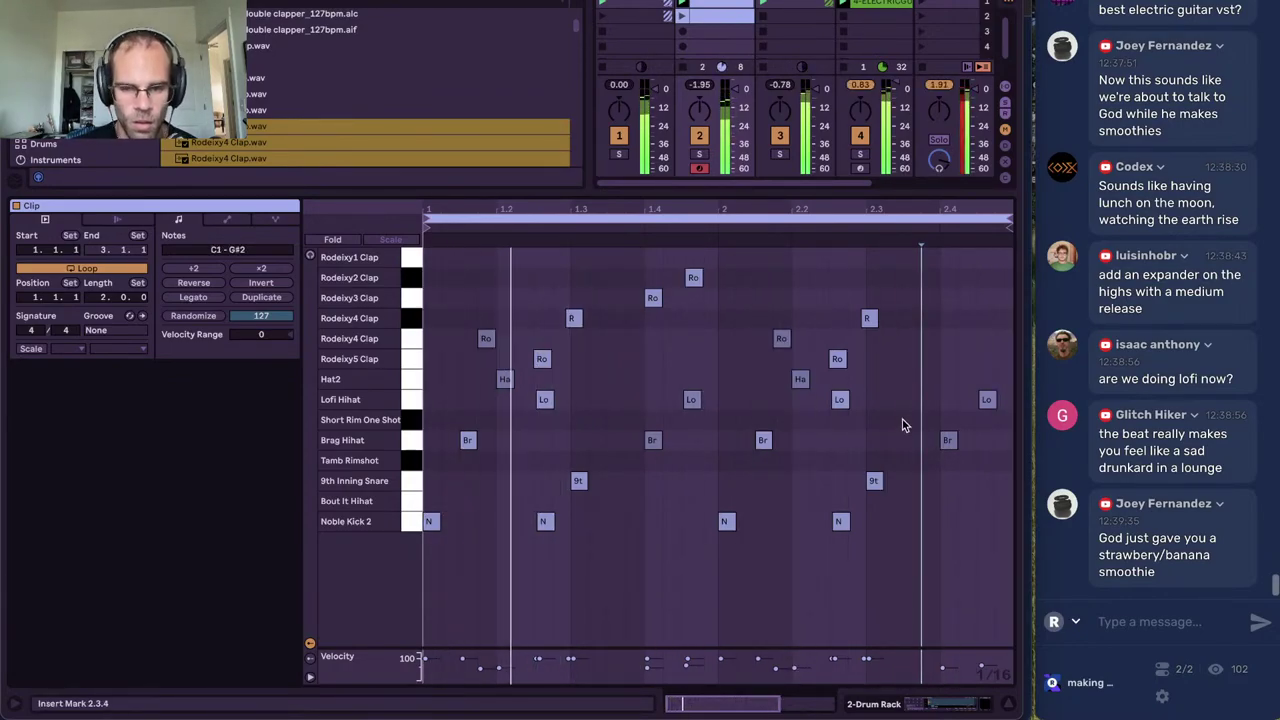
Find Drum Buss in the browser and add it to the Drum Rack track, placed ahead of the SketchCassette plug-in
left_click(952, 701)
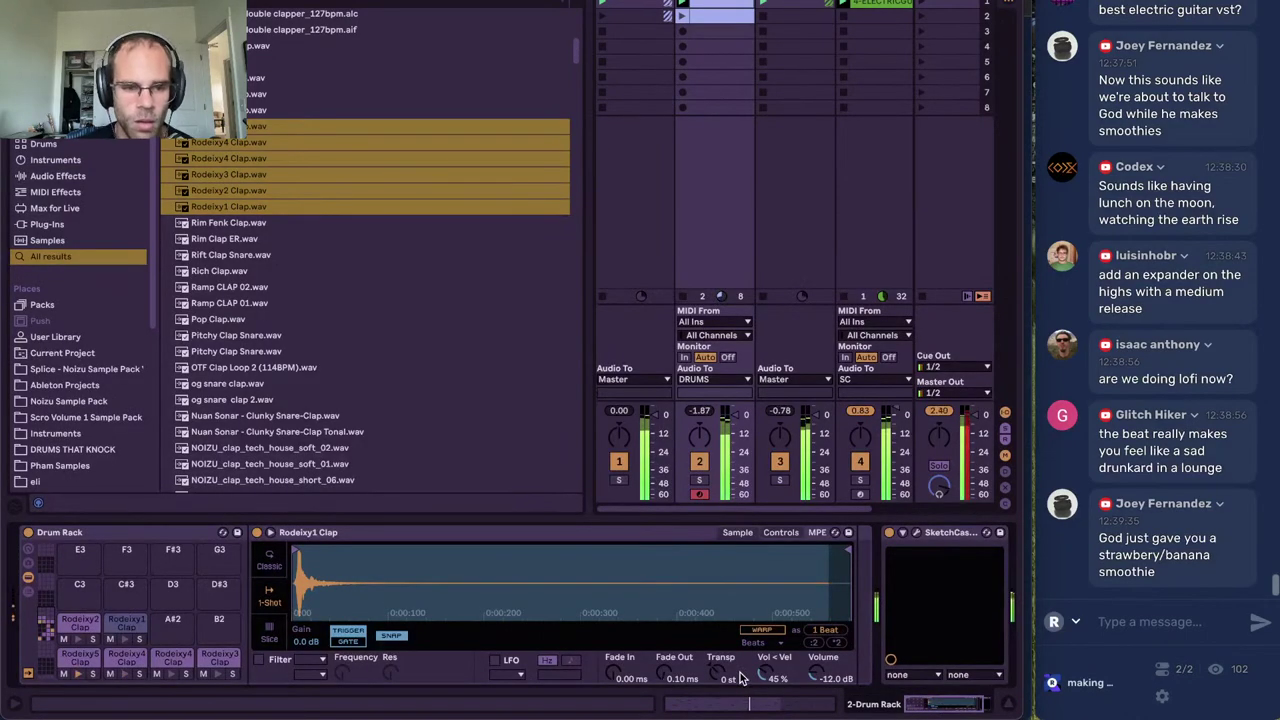
left_click(784, 706)
left_click(929, 705)
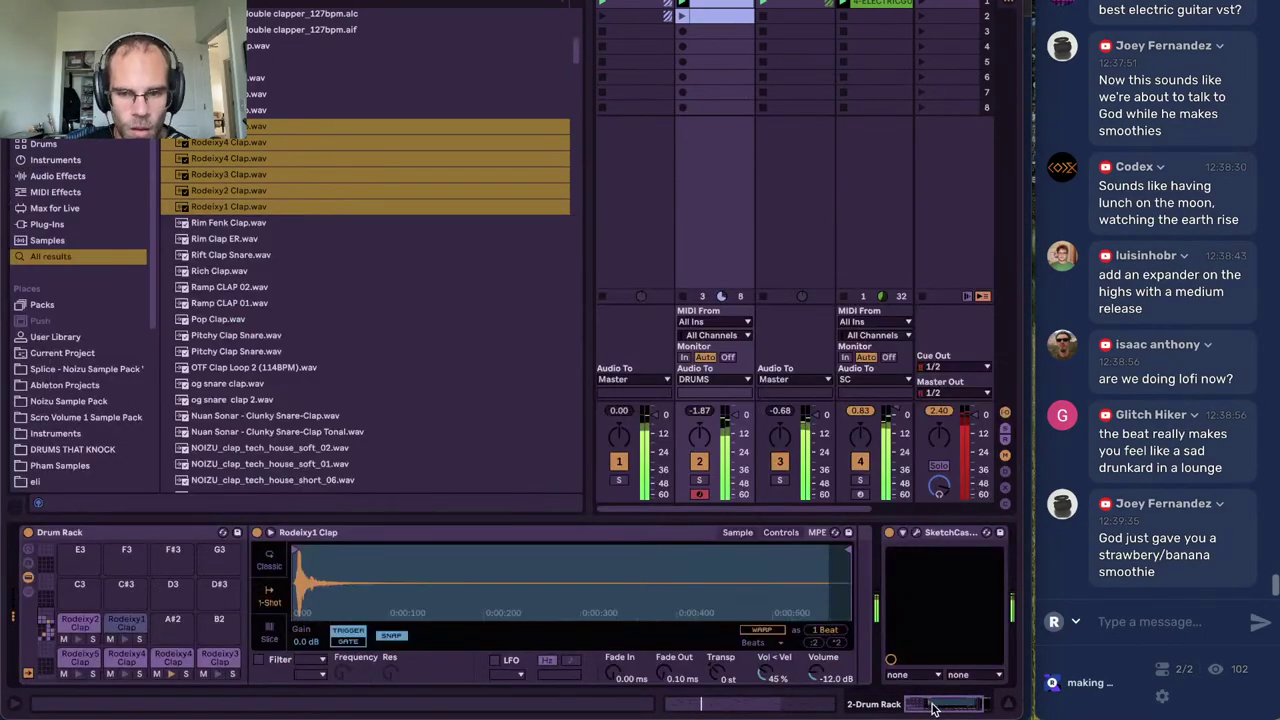
left_click_drag(930, 706, 948, 705)
key("super+f")
type("drum bus")
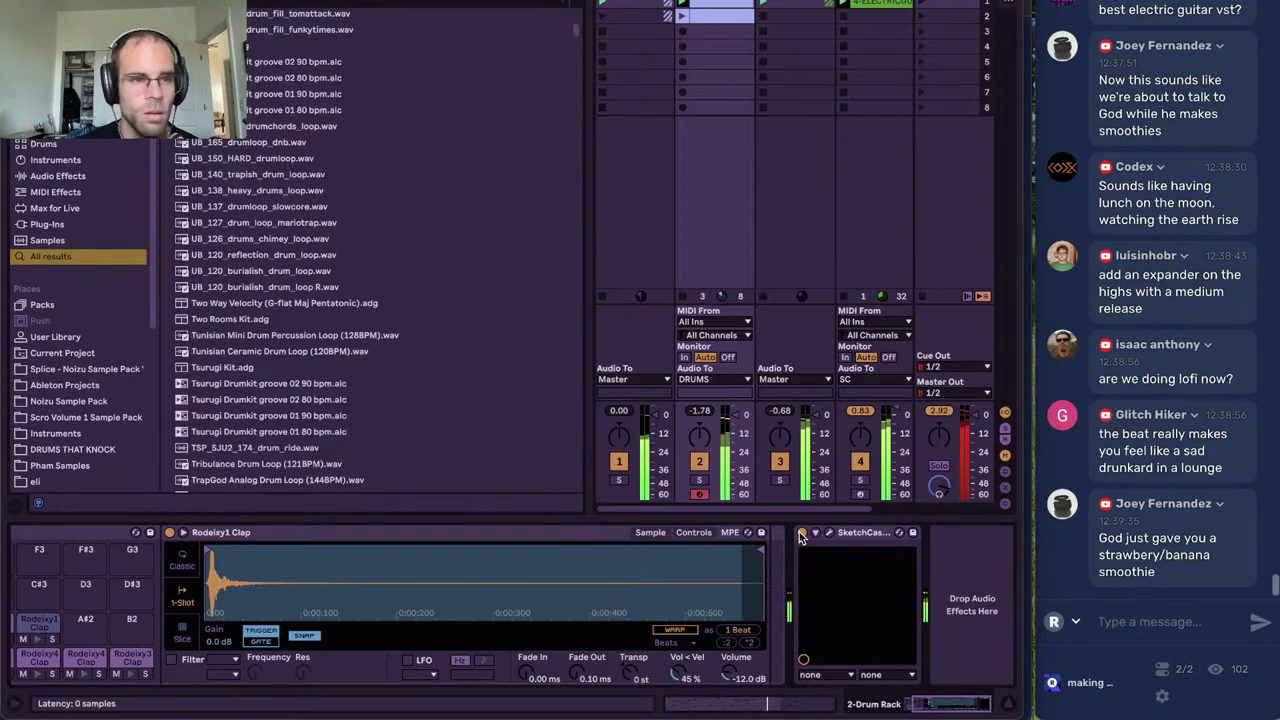
key("Down")
key("Return")
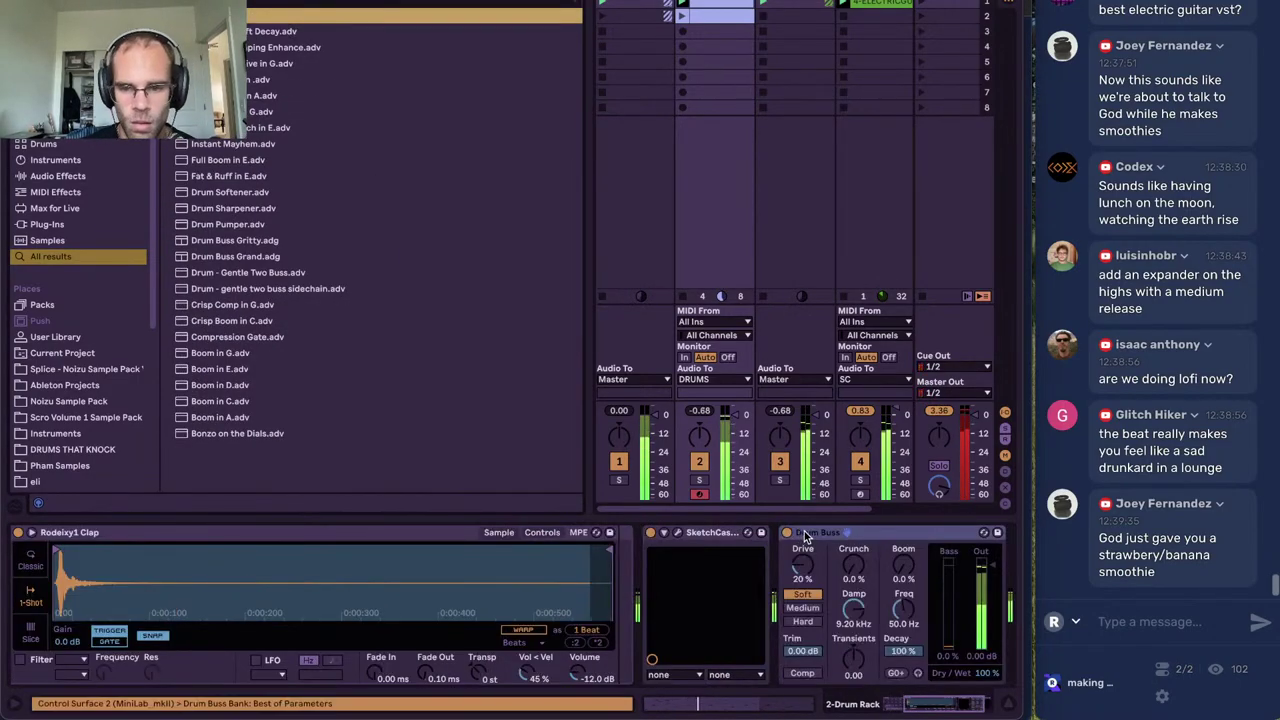
left_click_drag(801, 533, 692, 571)
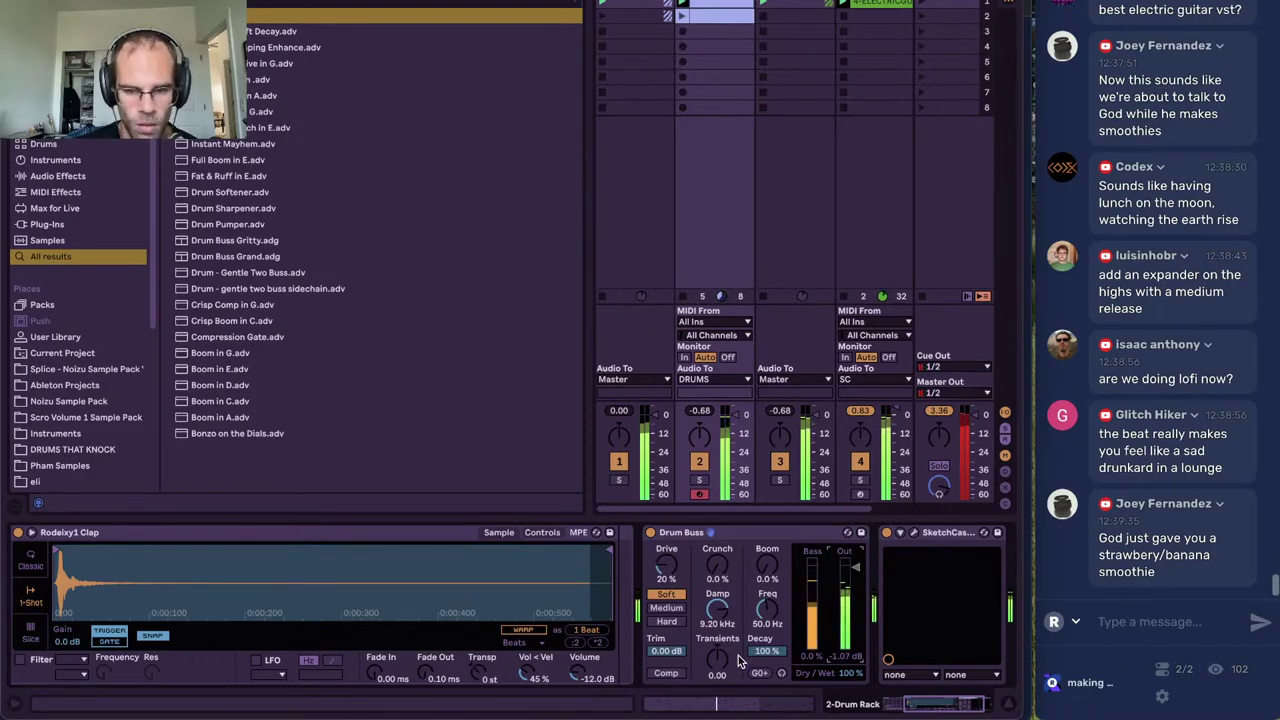
In Drum Buss, enable the compressor, lower the output gain by a few dB and set Boom to 24 %
left_click(667, 673)
left_click_drag(855, 566, 858, 580)
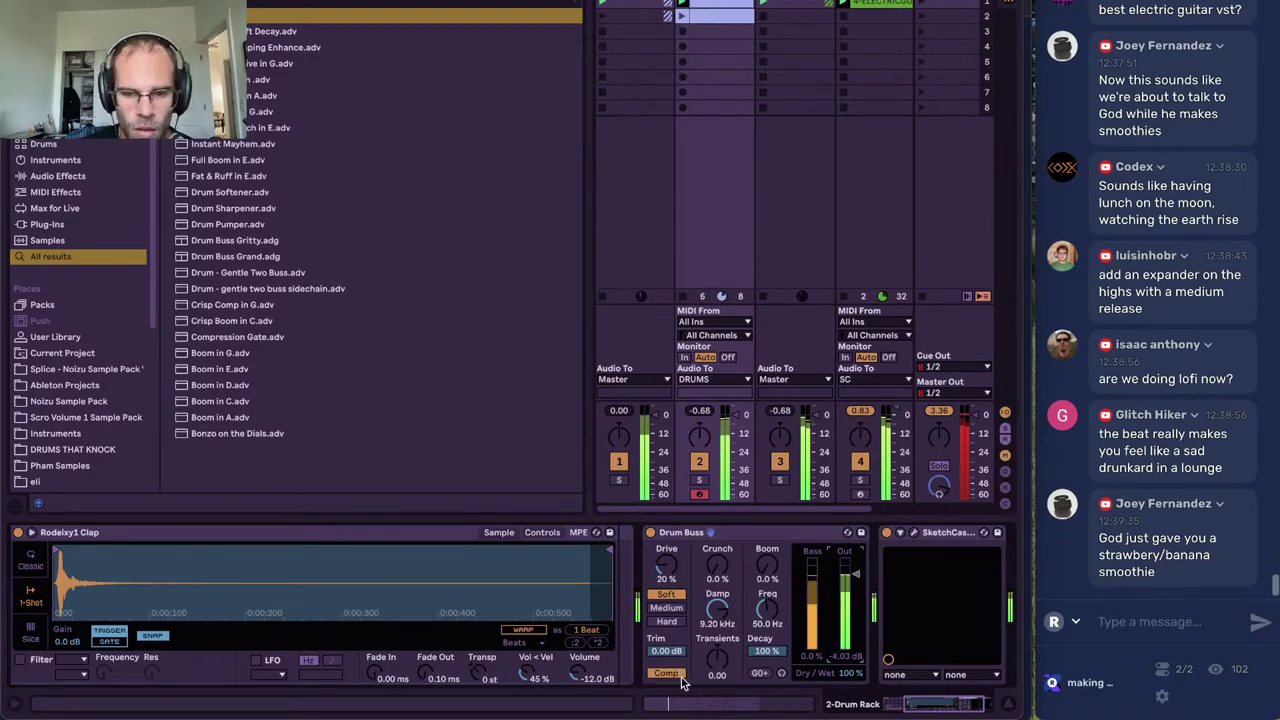
left_click_drag(767, 568, 767, 548)
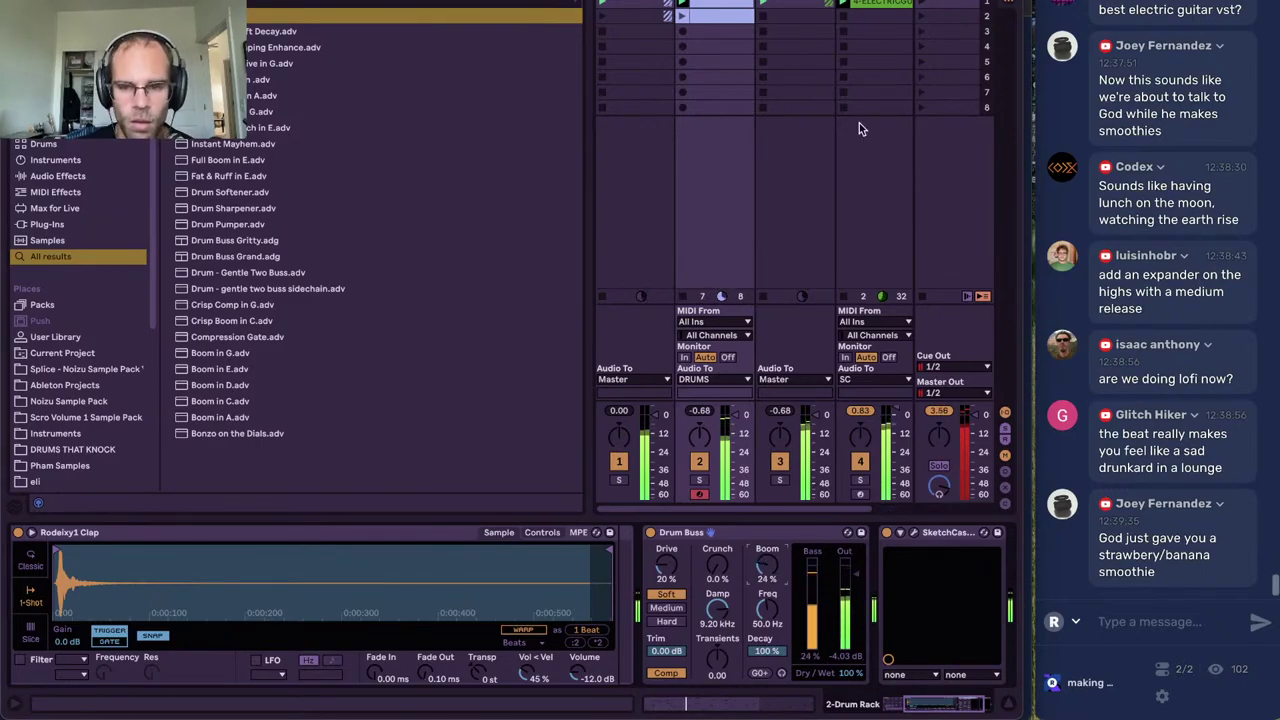
Delete the Brag Hihat note at 2.4 in the drum clip
left_click(845, 78)
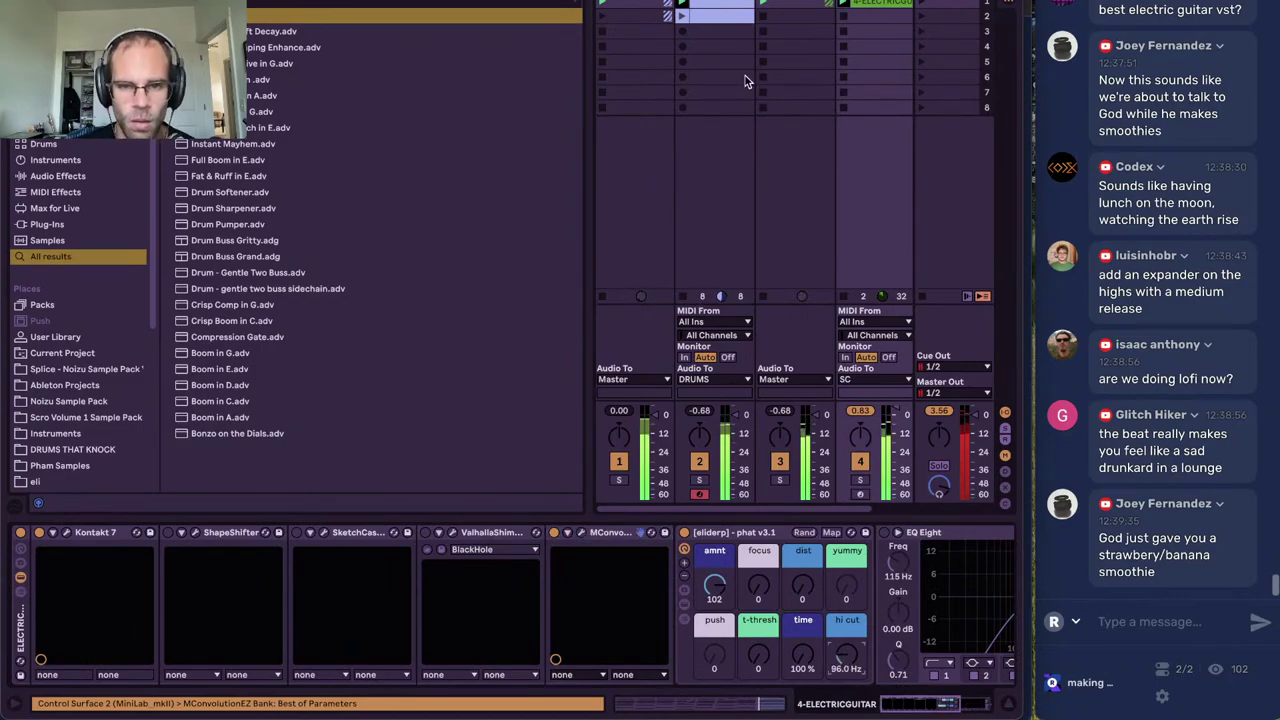
left_click(731, 5)
left_click_drag(947, 703, 910, 703)
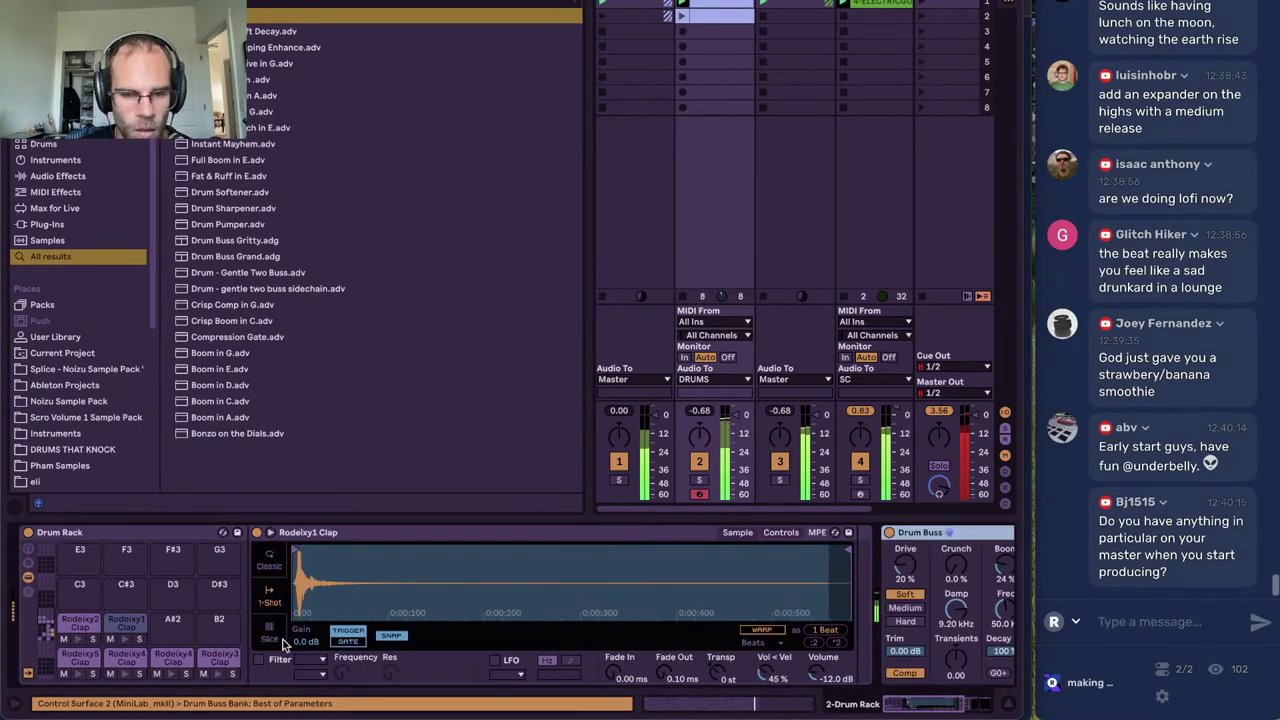
left_click(651, 702)
left_click(594, 440)
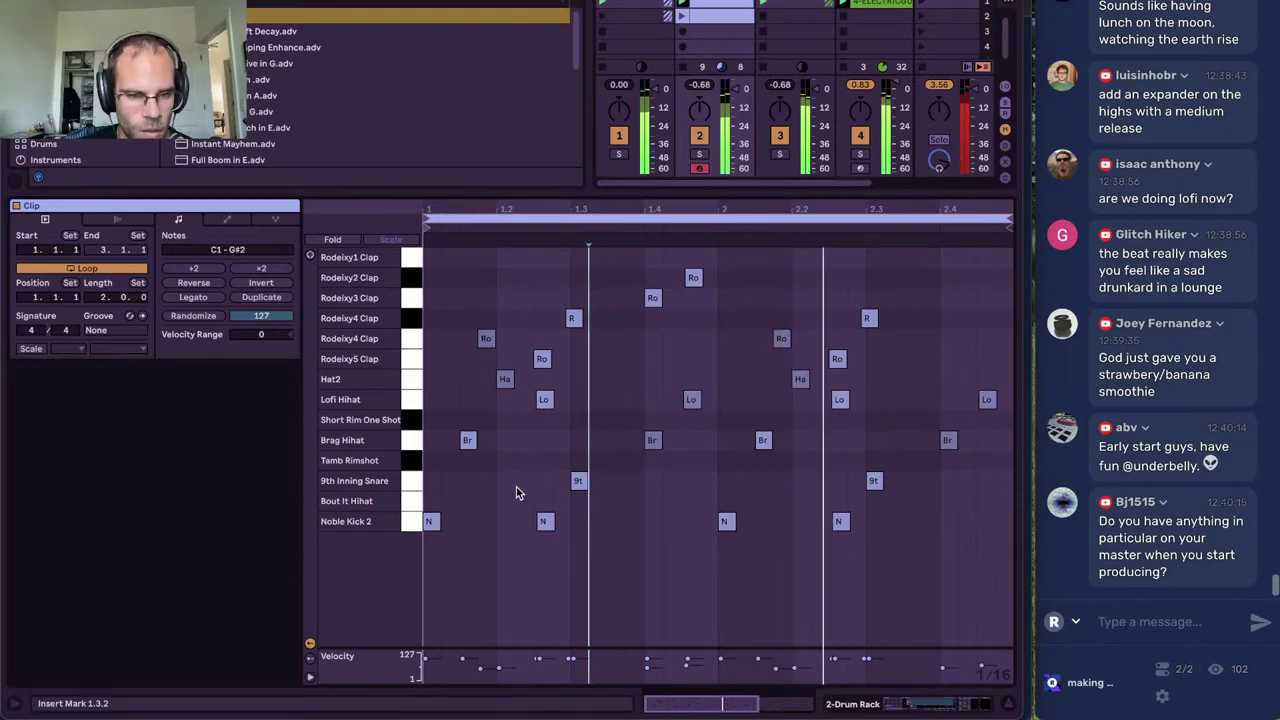
left_click_drag(928, 428, 957, 490)
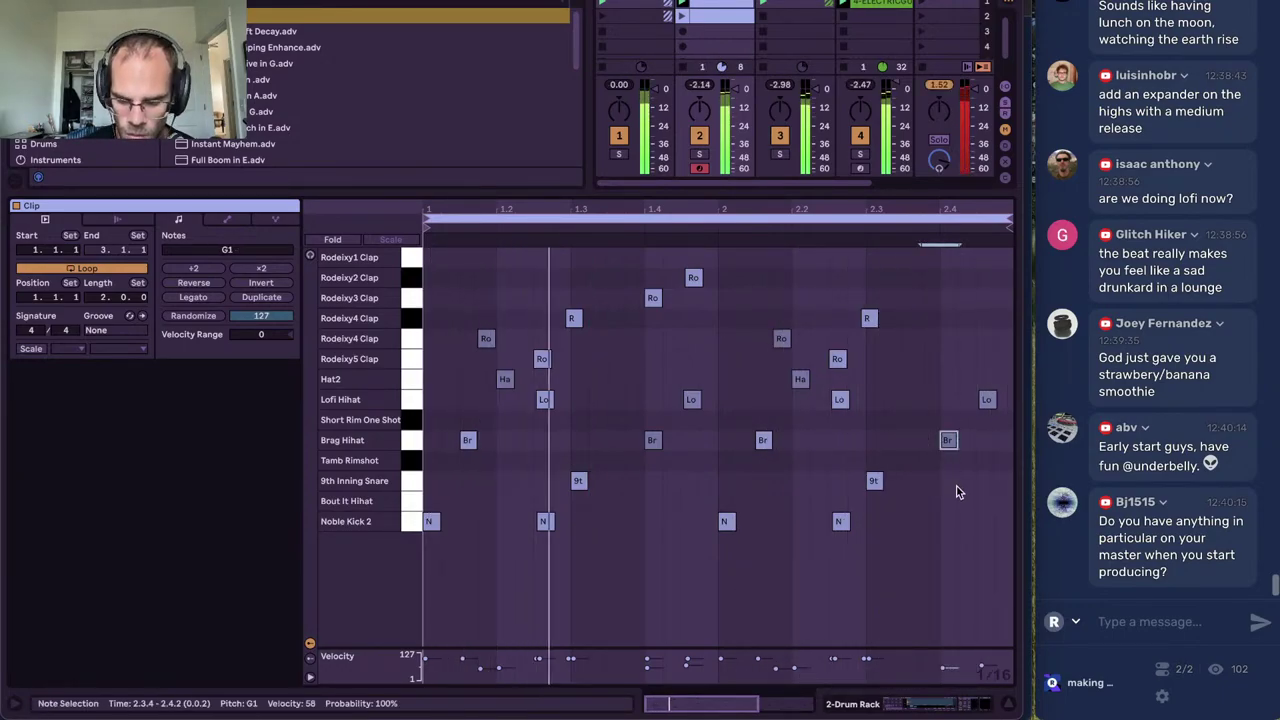
key("Delete")
Draw a roll of eight 1/32 Brag Hihat notes filling beat 2.4
key("plus")
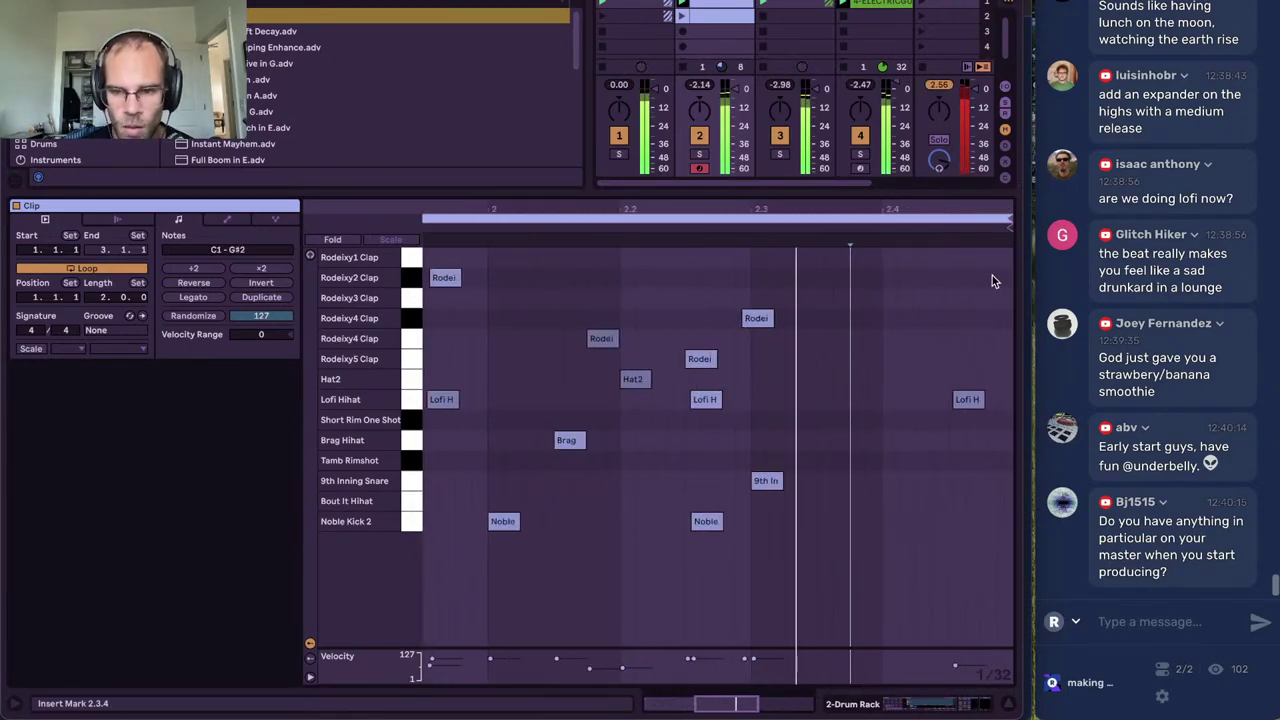
left_click_drag(898, 439, 1008, 440)
key("b")
left_click(898, 611)
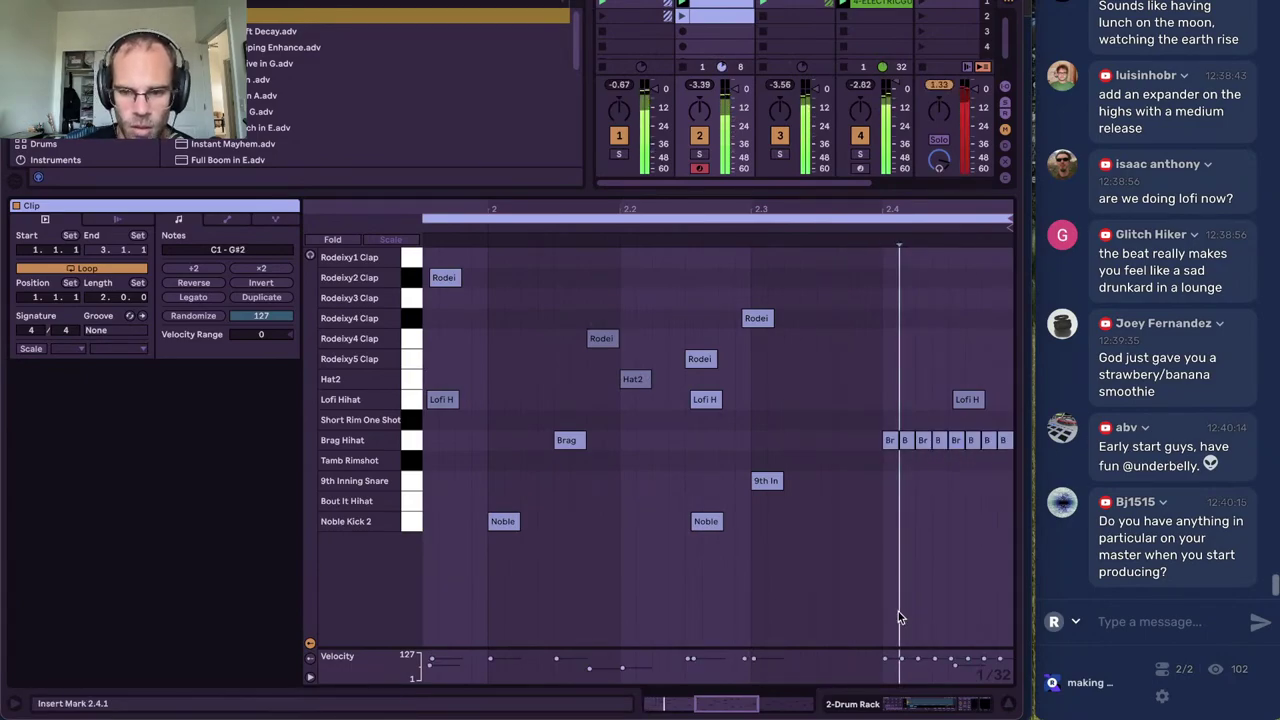
Ramp the roll's velocities upward from 16 to 127 and move its notes to the Lofi Hihat lane
key("b")
left_click_drag(883, 677, 1003, 653)
key("b")
left_click(925, 552)
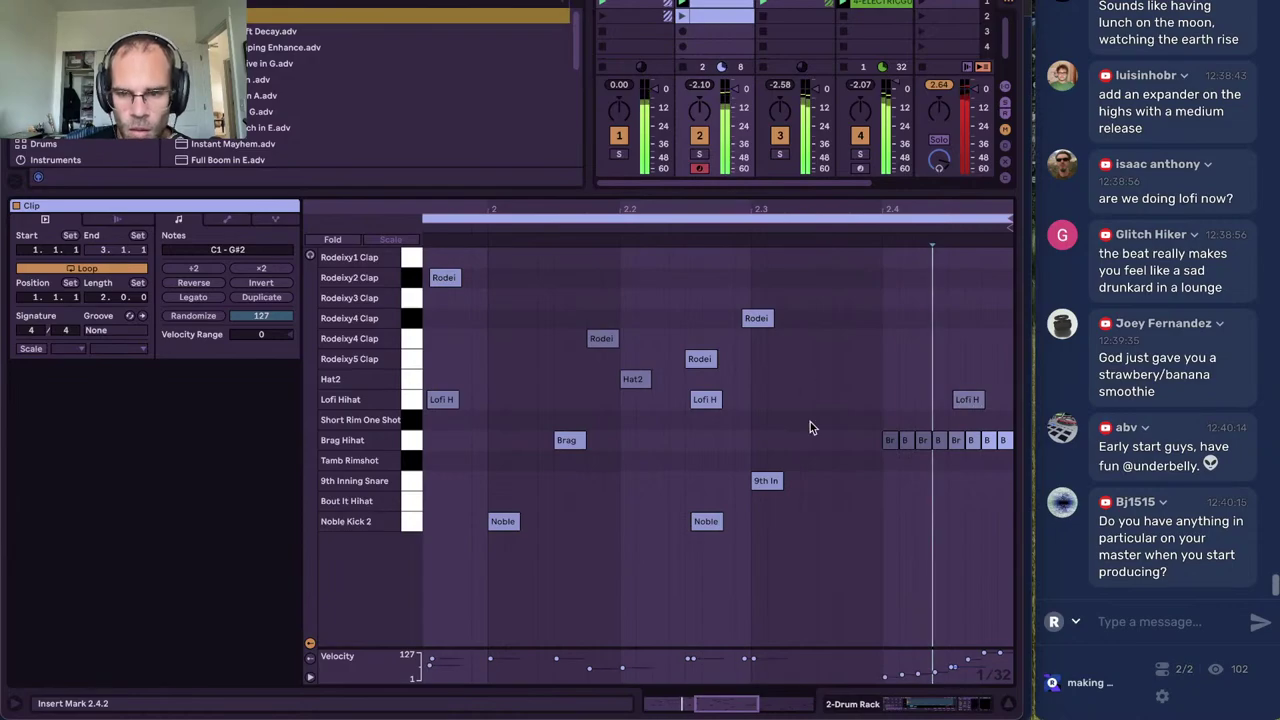
key("Up")
key("Up")
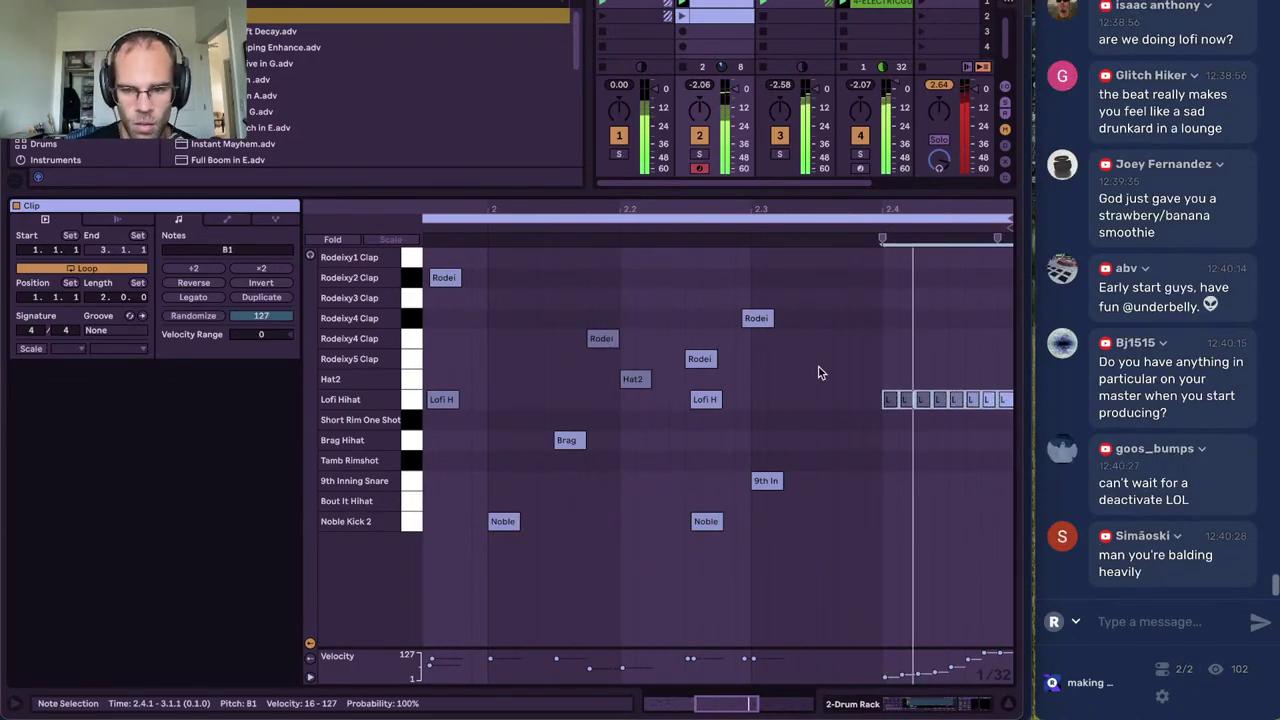
left_click(867, 500)
Add two Lofi Hihat notes between 2.3.3 and 2.4, lowering the first one's velocity to 83 and extending its start to 2.3.3
left_click_drag(730, 211, 759, 166)
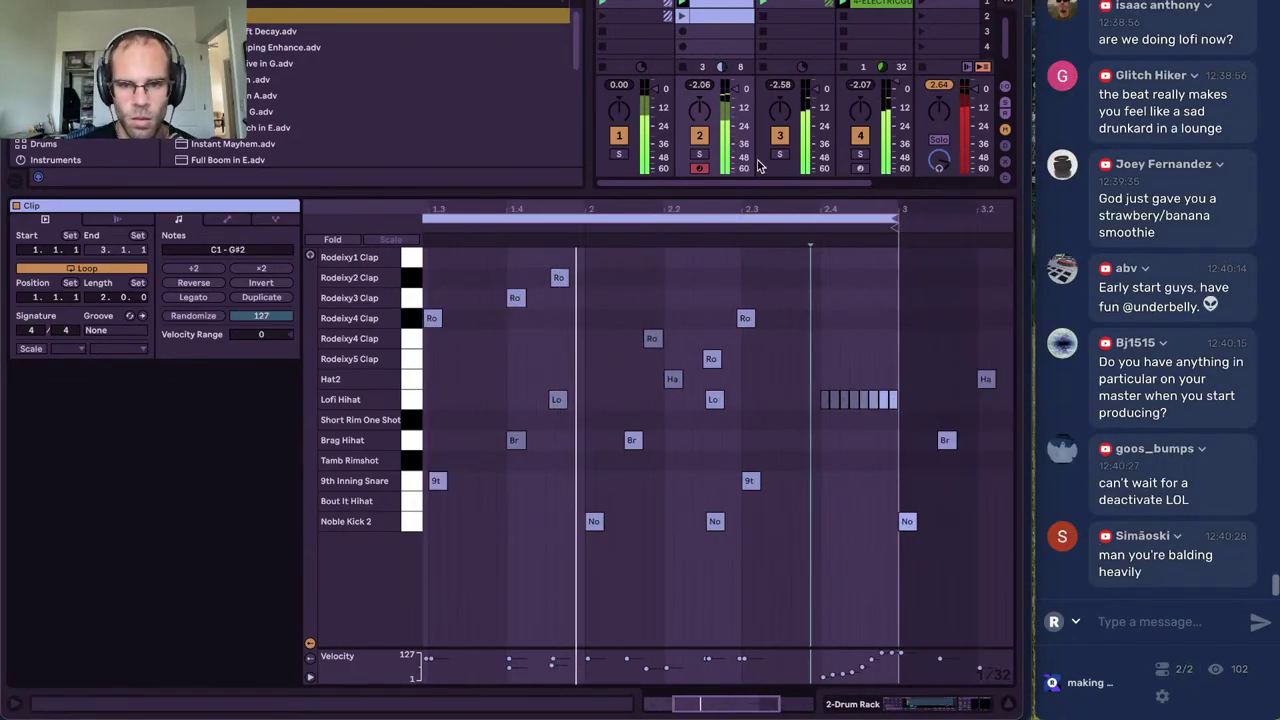
double_click(796, 402)
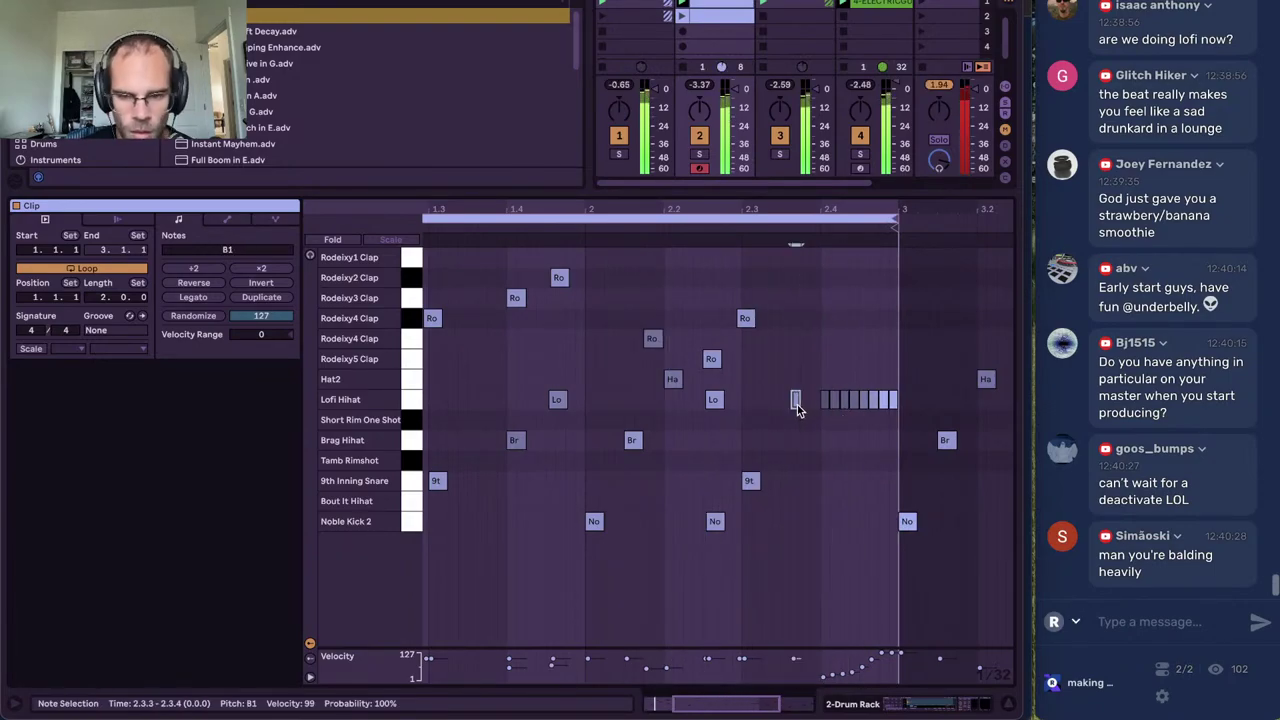
double_click(808, 403)
left_click(814, 424)
left_click_drag(794, 659, 791, 664)
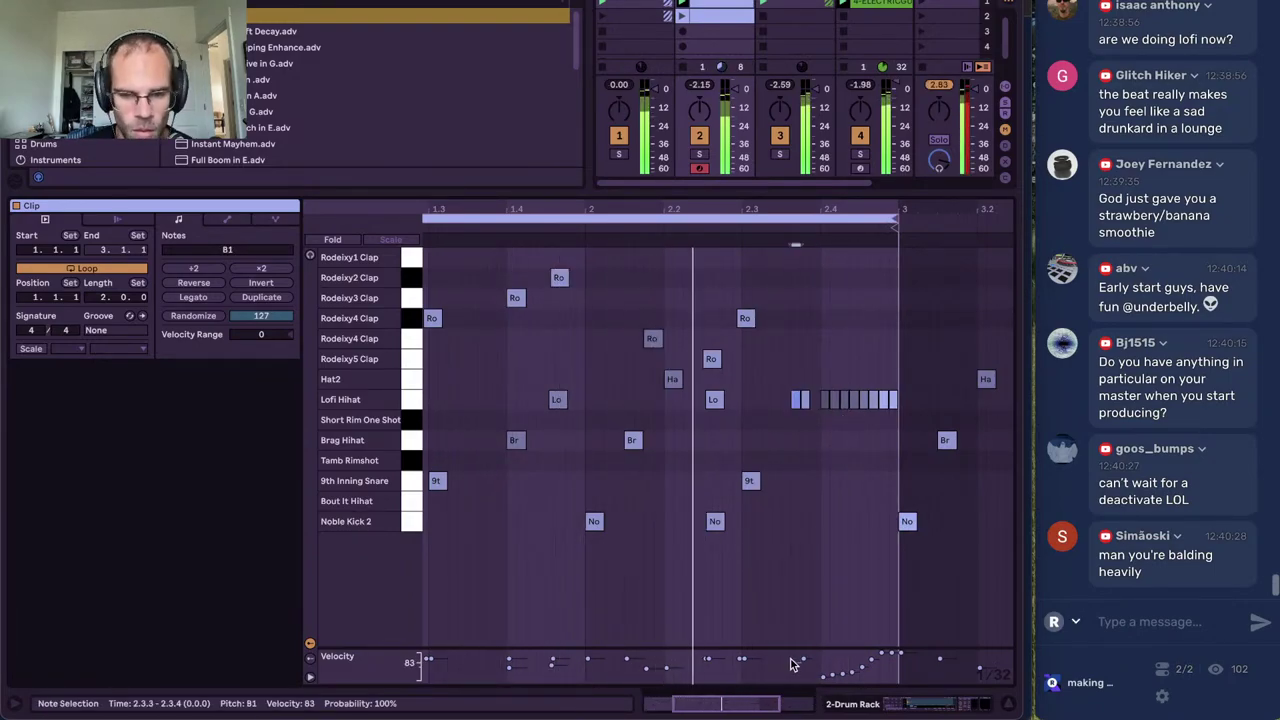
left_click(824, 376)
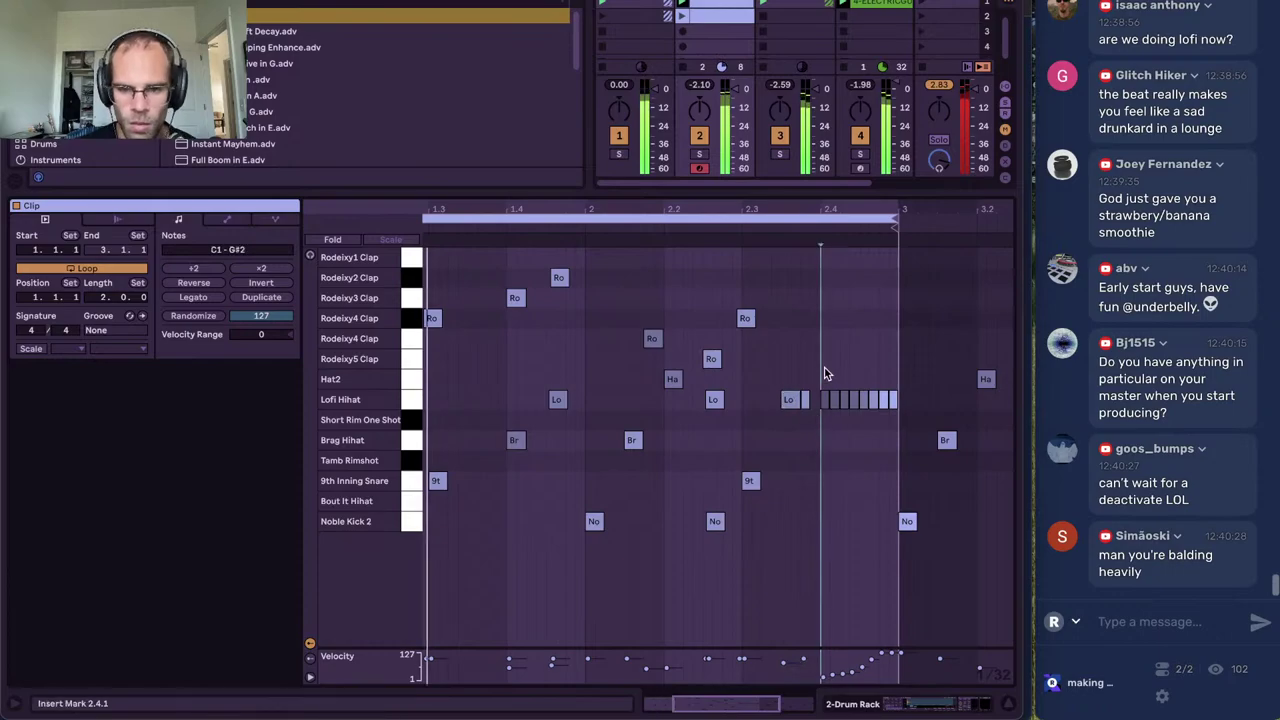
Insert a new audio track directly after the Drum Rack track
left_click(940, 706)
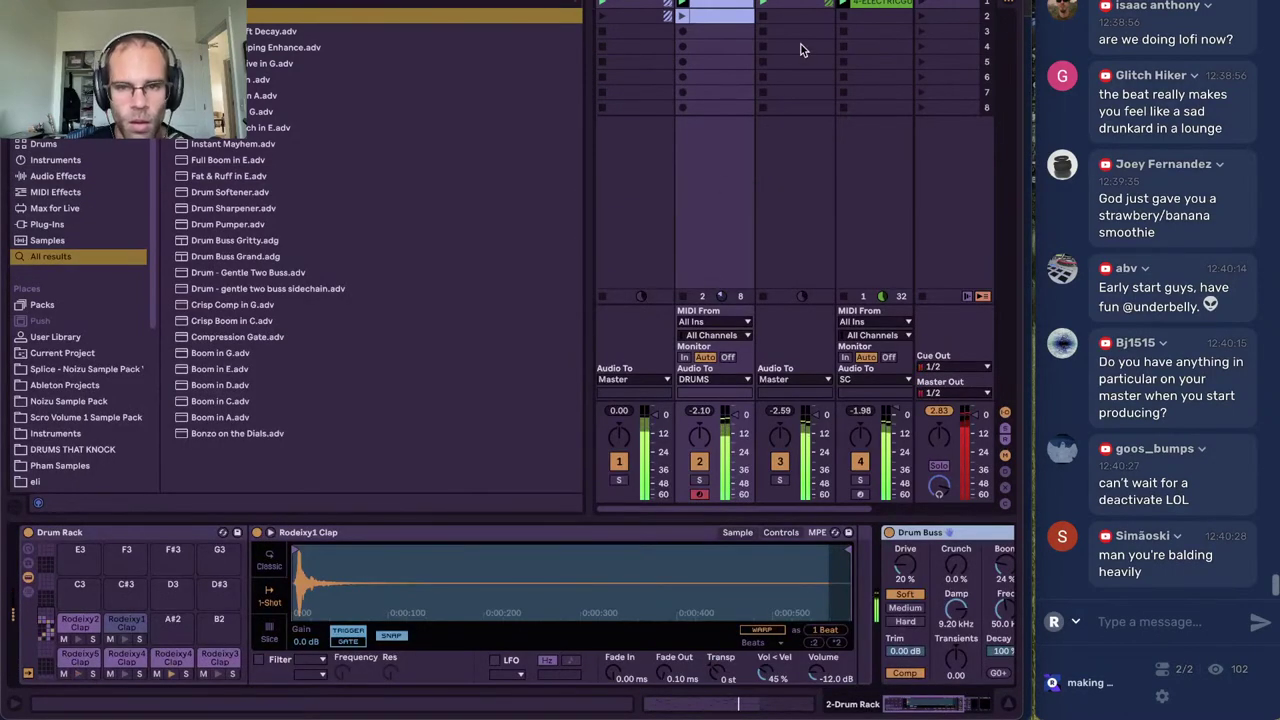
key("ctrl+t")
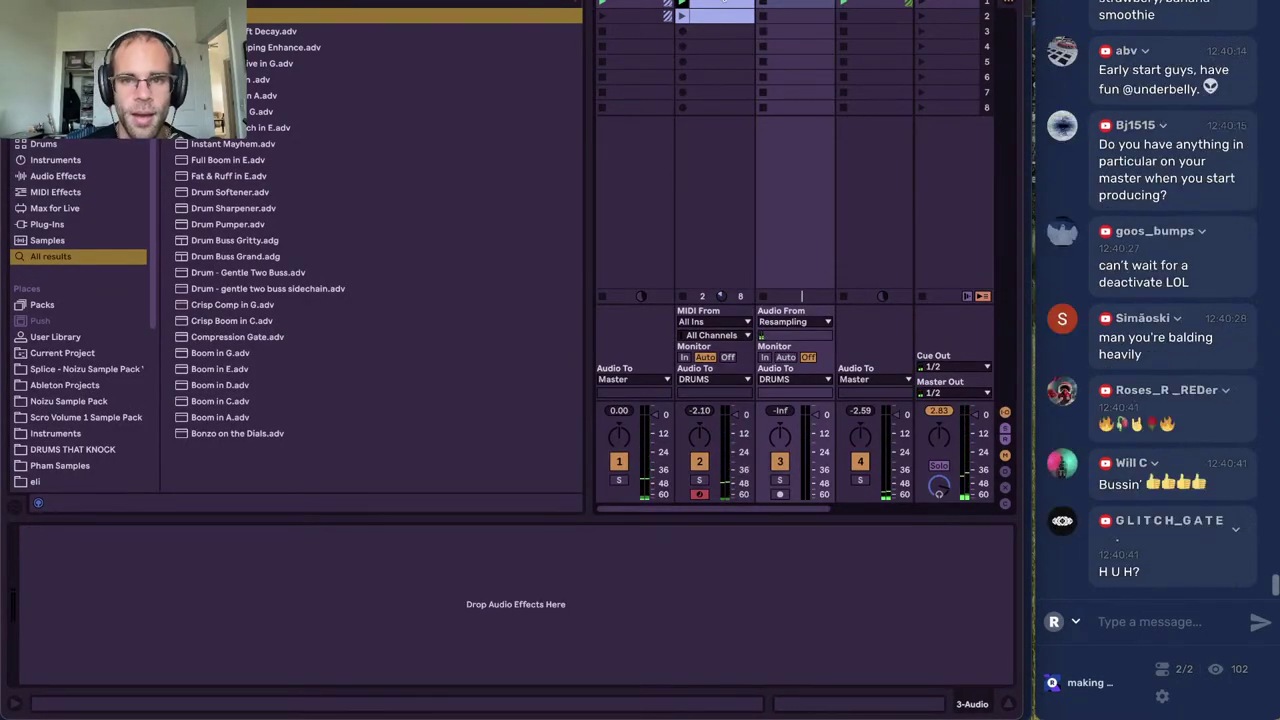
Search the browser for "hat loop" and audition the serum_garage_145 and VERY_SIMPLE_143 loops
key("ctrl+f")
type("hat lofi")
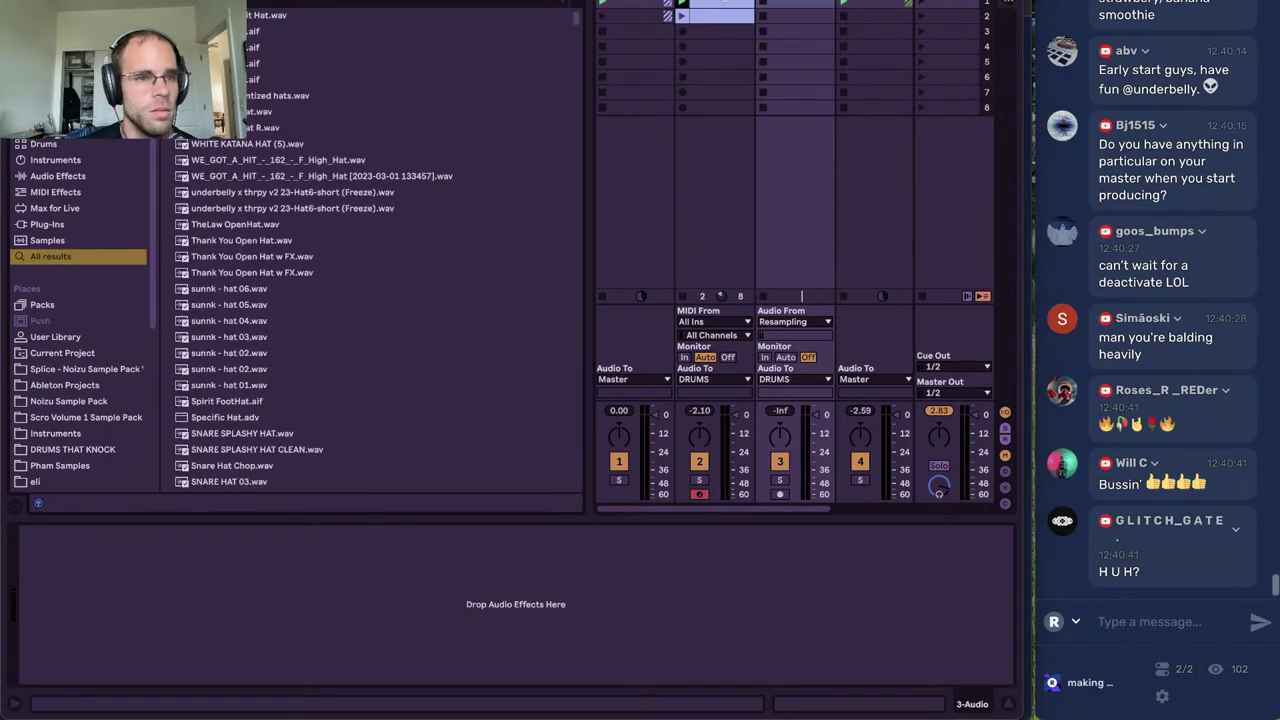
type("op")
left_click(328, 156)
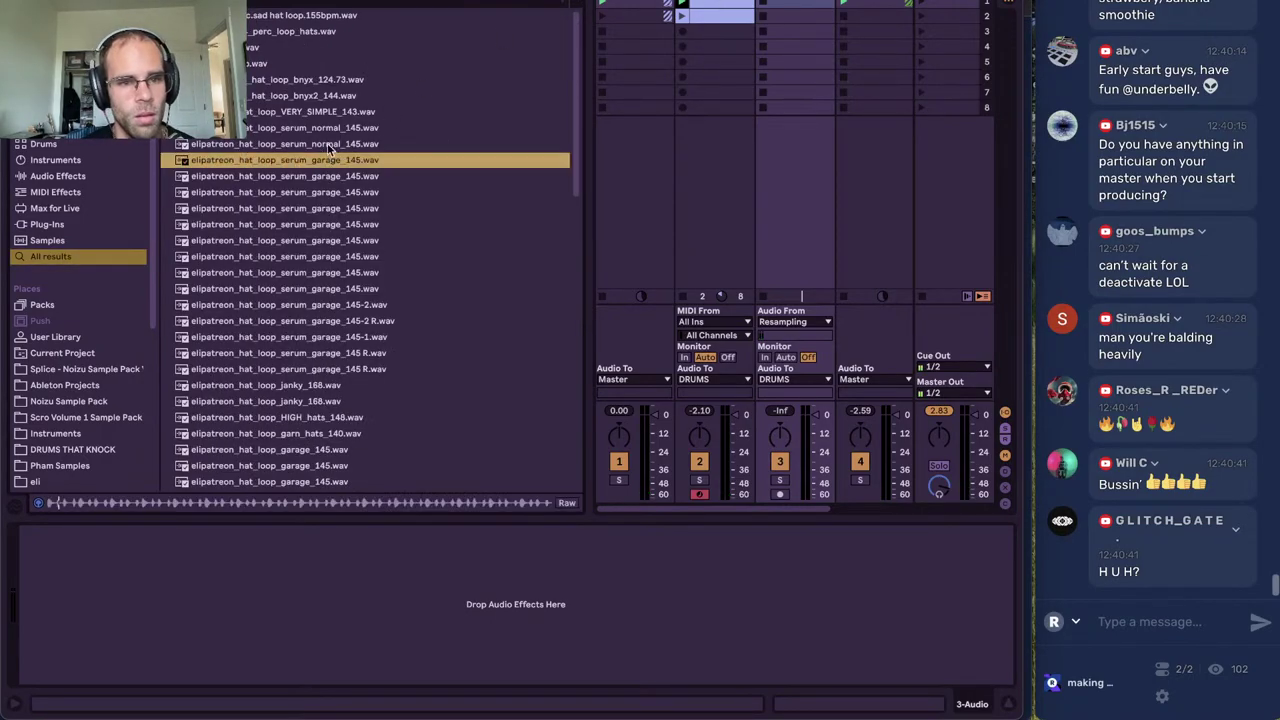
left_click(315, 109)
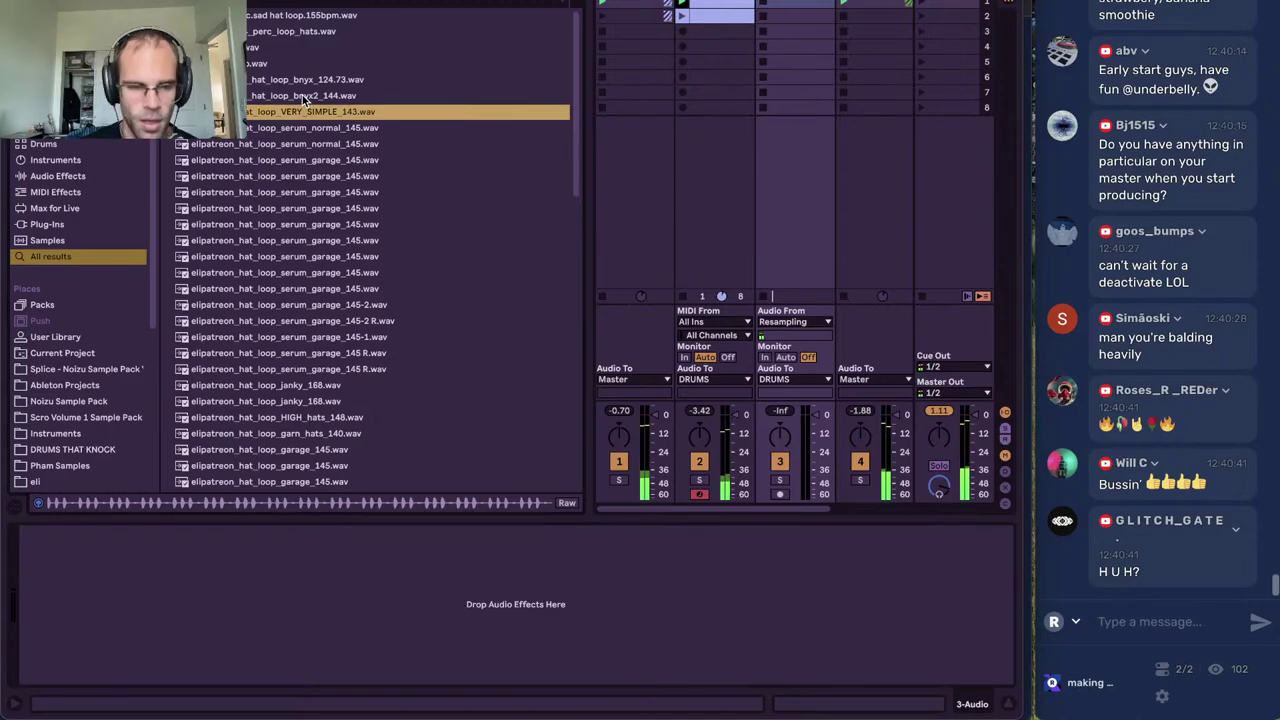
key("Escape")
Load lvhat2_deepspacedub_127bpm.aif from the Break Selection pack's Live HiHats Vol 2 folder into the new audio track's second slot and launch it
scroll(156, 377, "down", 3)
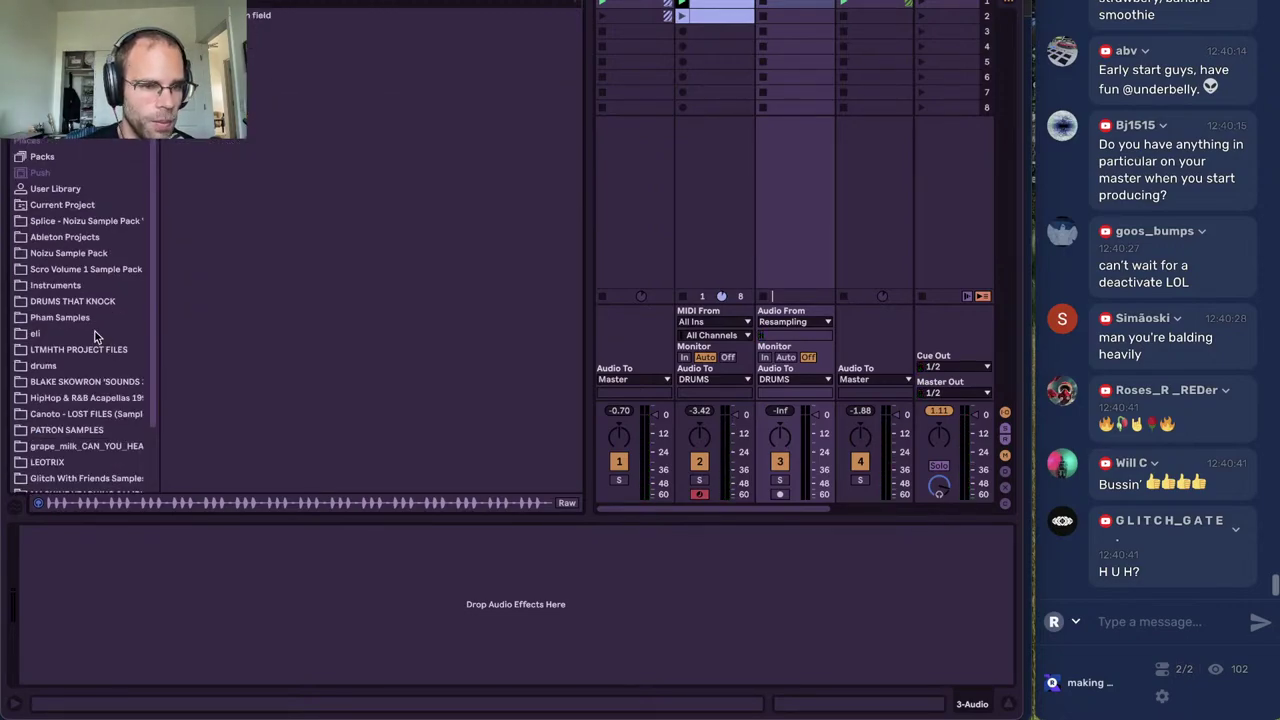
scroll(95, 331, "down", 2)
key("Escape")
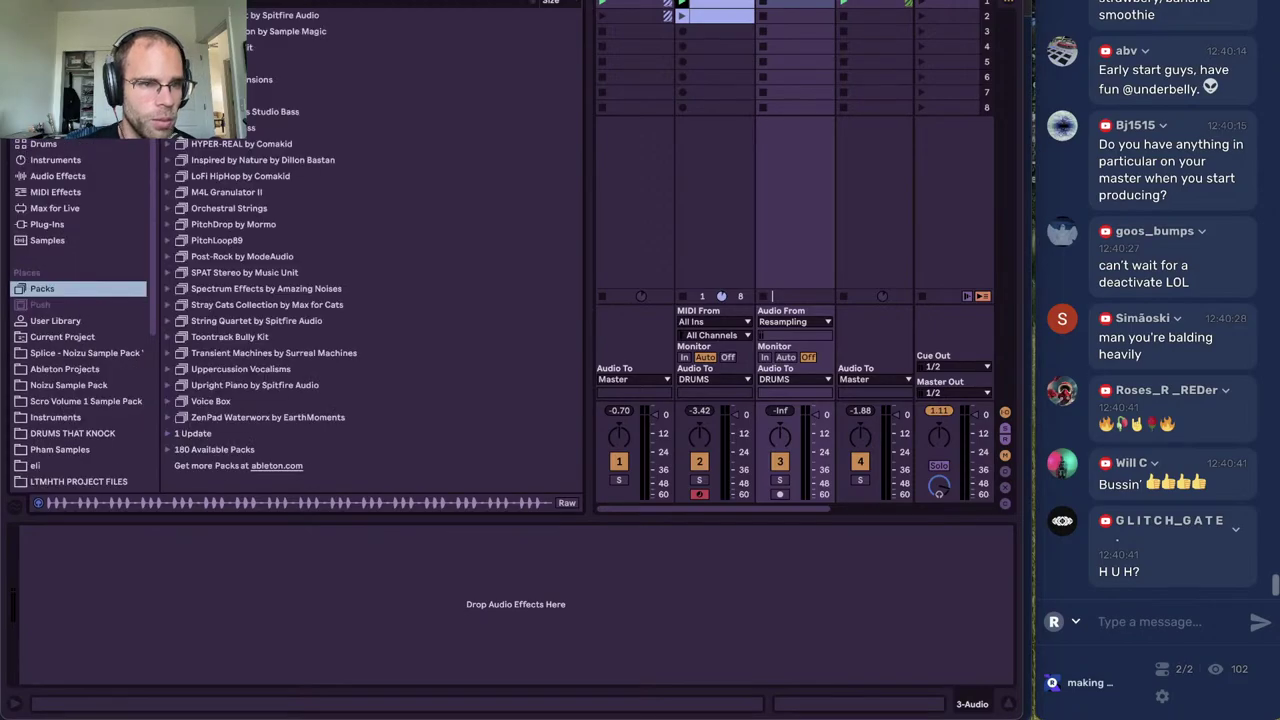
left_click(167, 31)
left_click(187, 63)
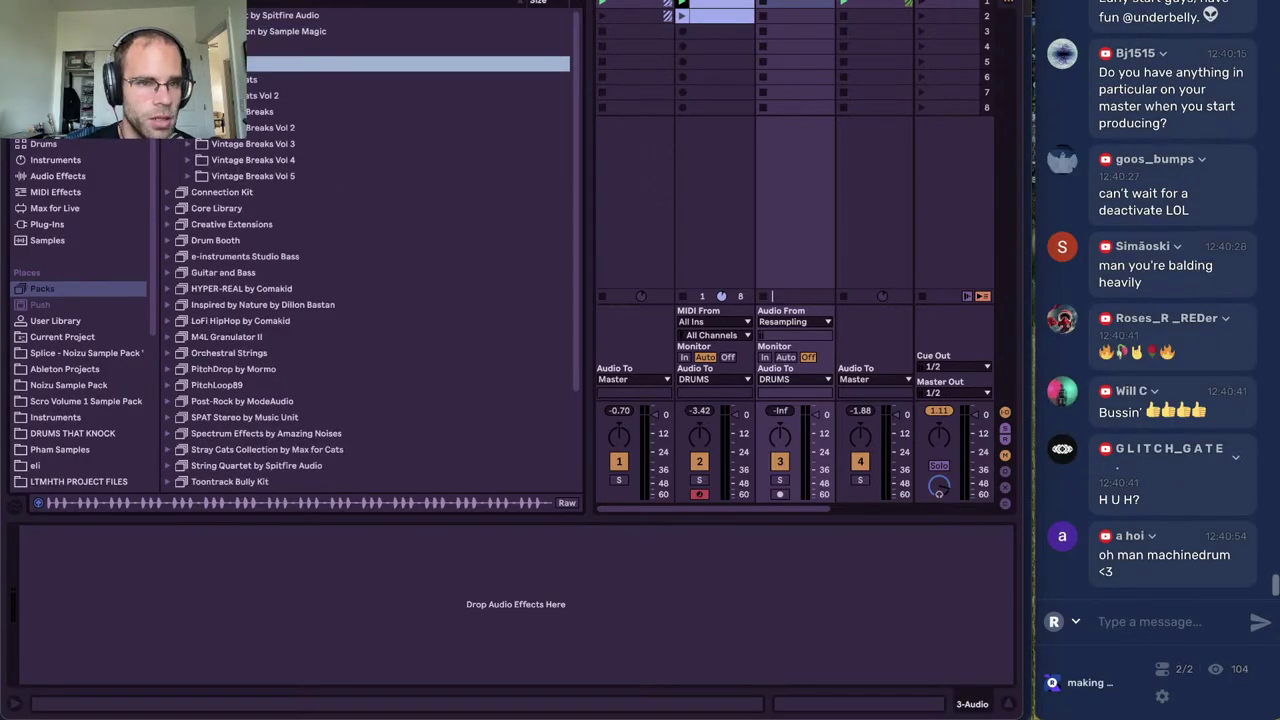
key("Down")
key("Down")
key("Right")
key("Down")
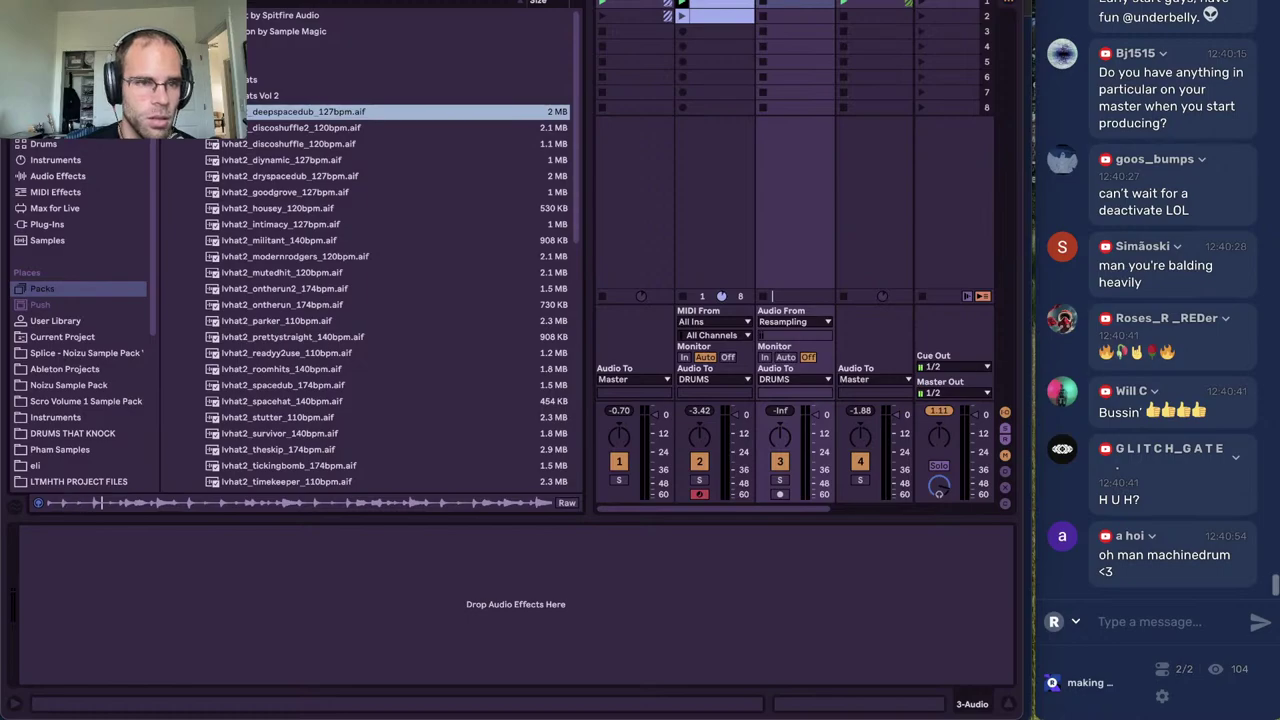
left_click_drag(833, 33, 798, 17)
left_click(763, 16)
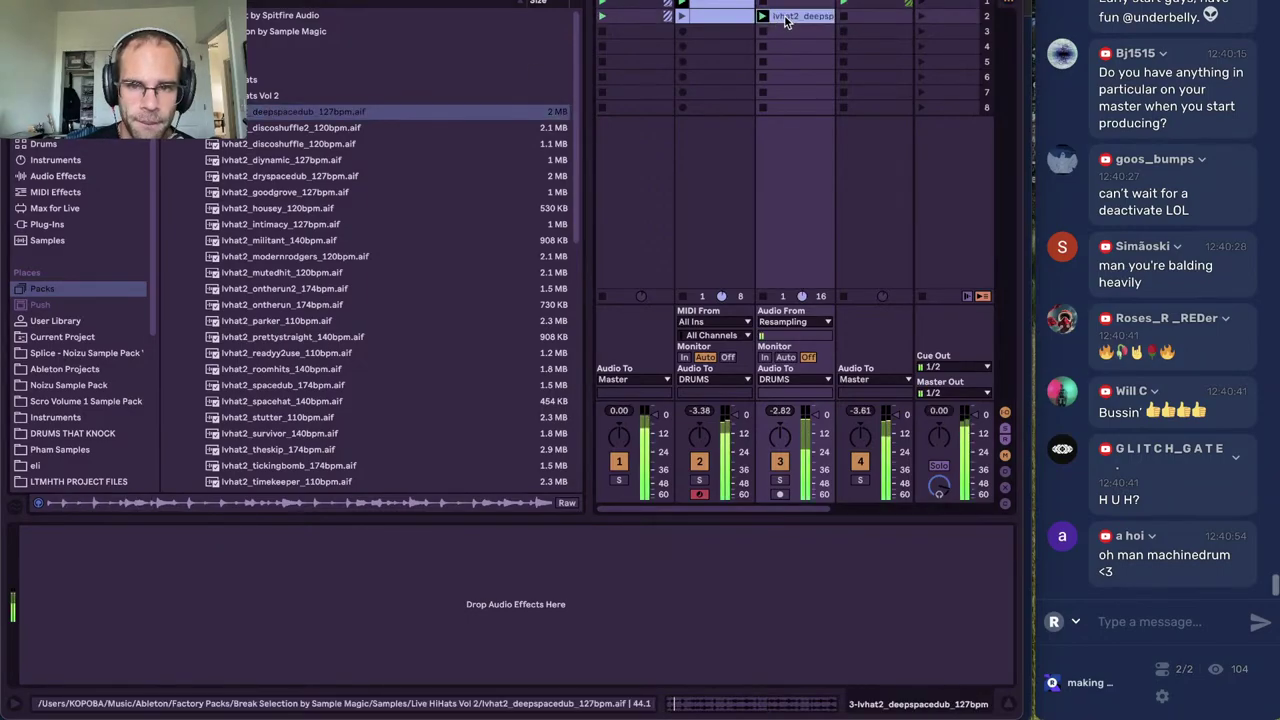
Lower the hi-hat loop track's volume and deactivate all Hat2, Lofi Hihat and Brag Hihat notes in the Drum Rack clip
left_click_drag(815, 414, 815, 424)
double_click(720, 5)
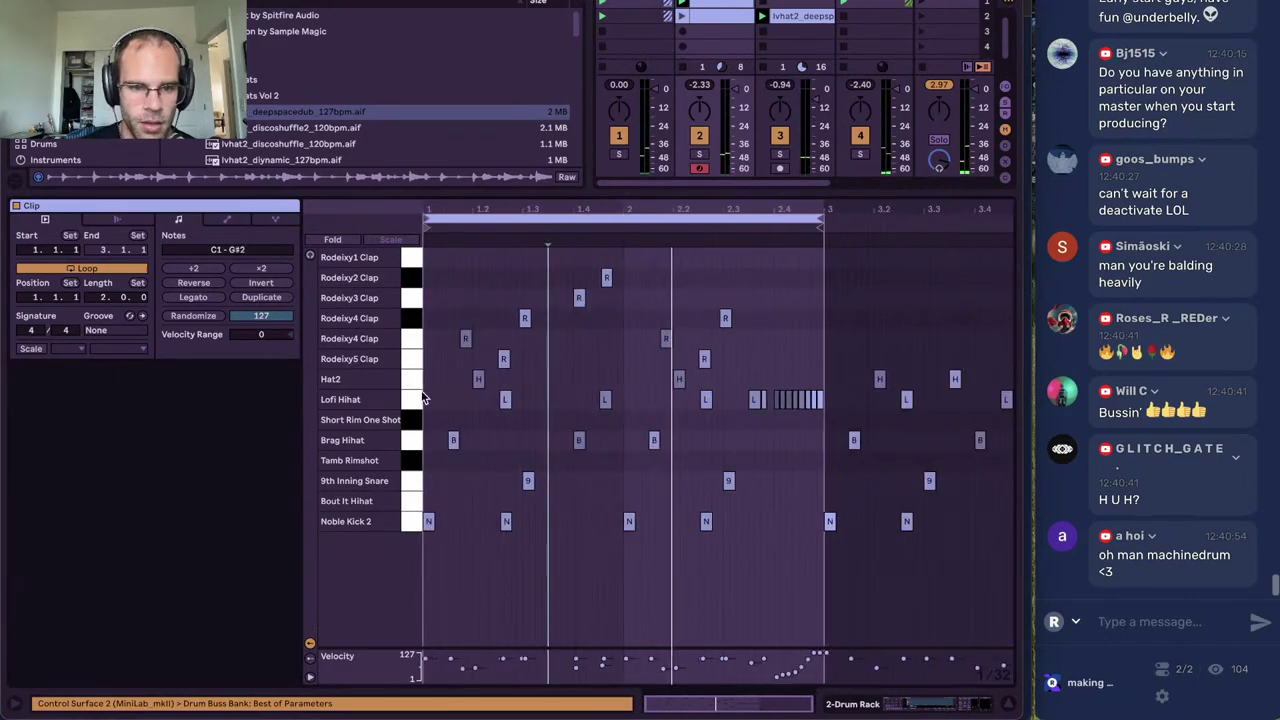
left_click(411, 379)
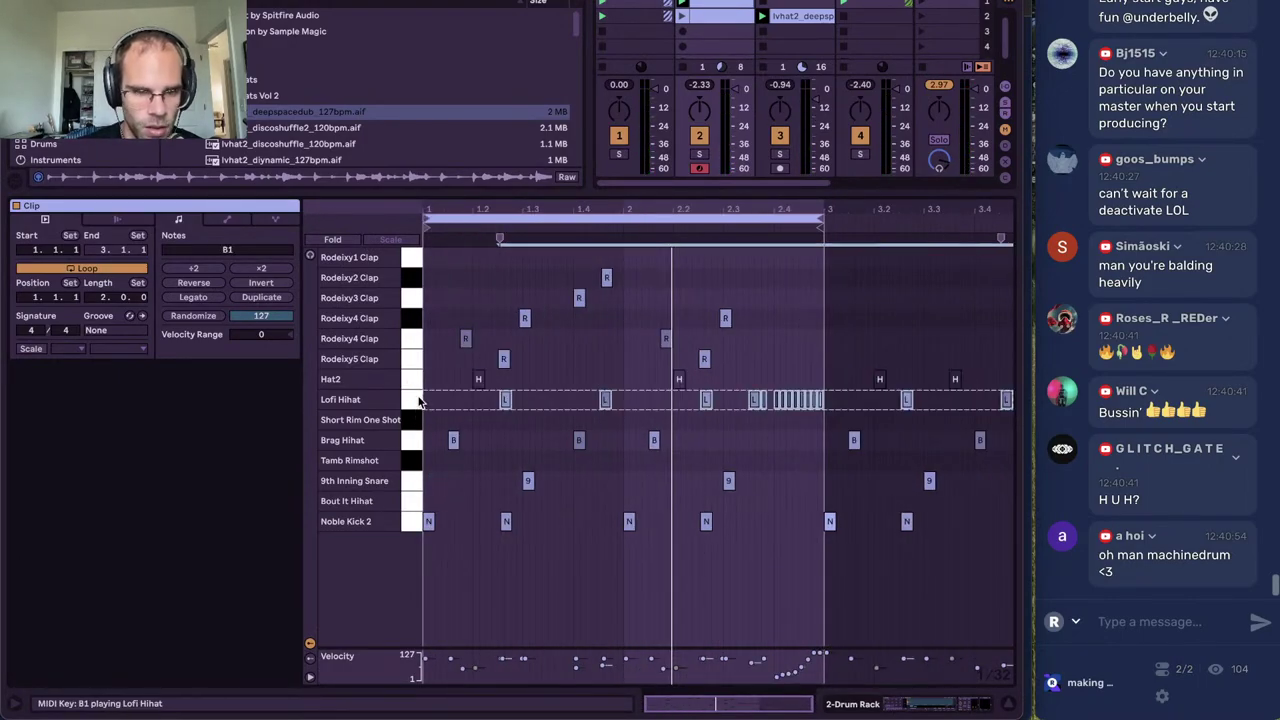
left_click(442, 412)
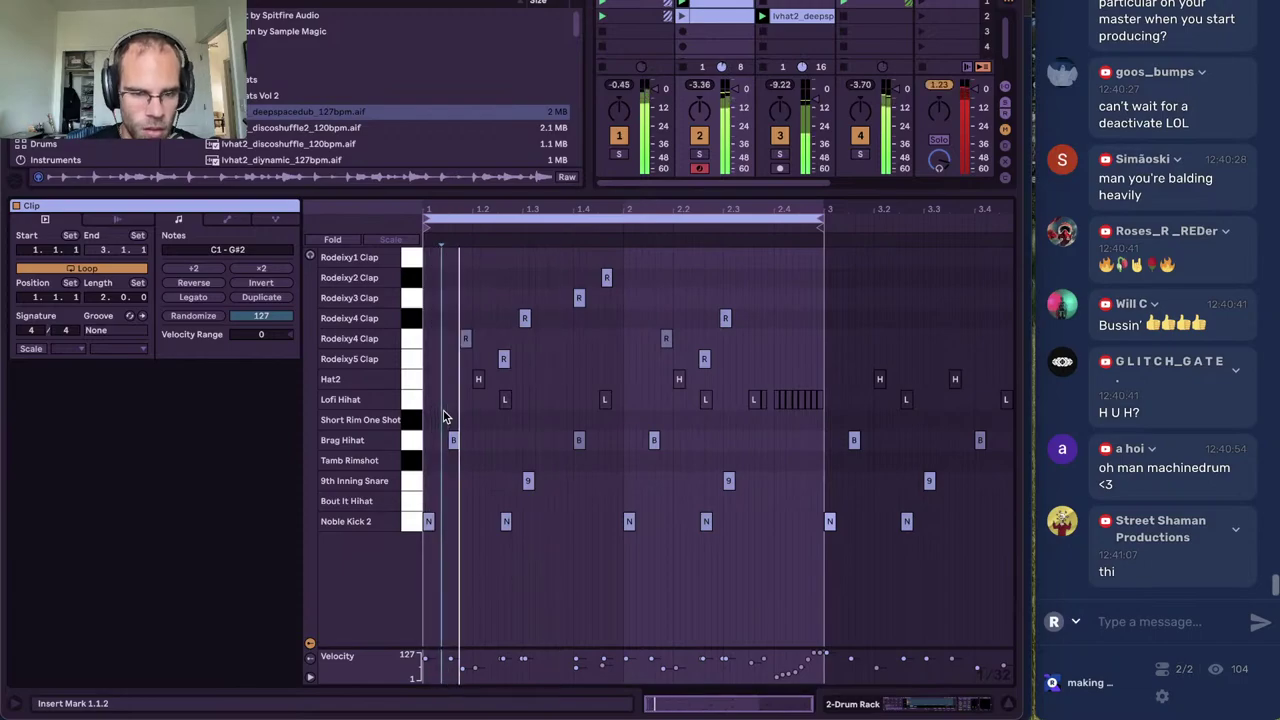
left_click(481, 449)
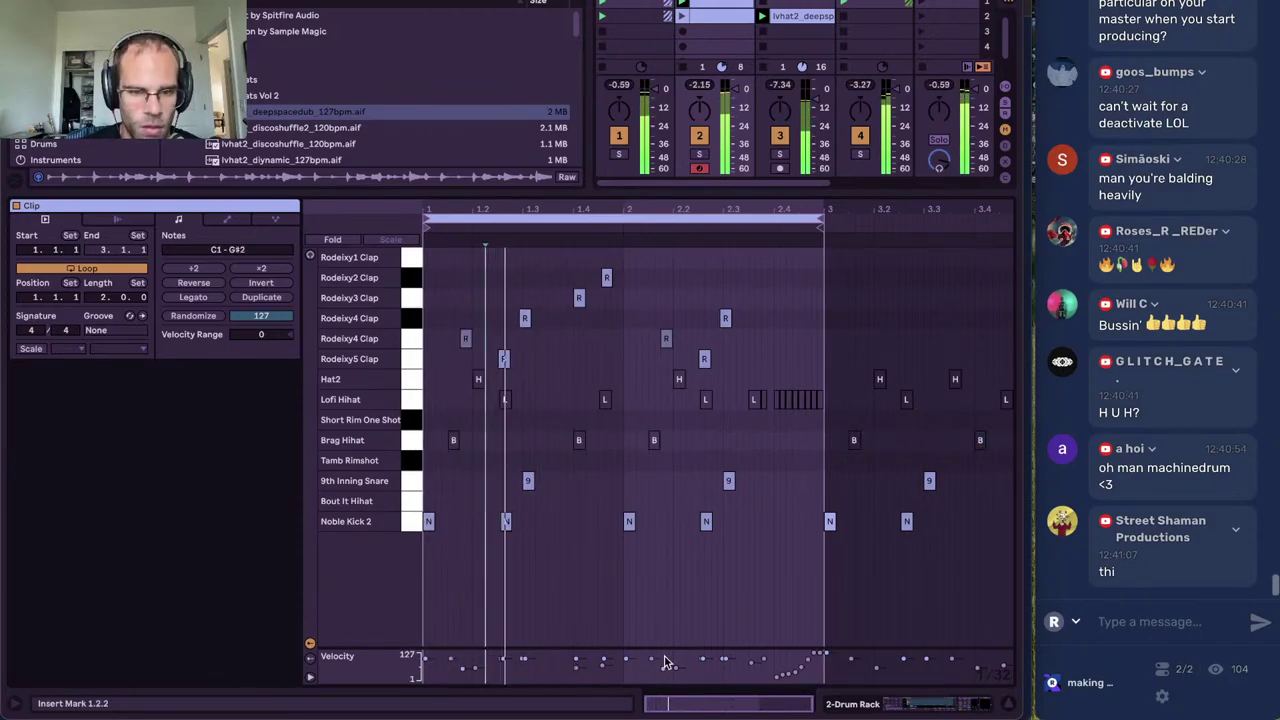
left_click(413, 336)
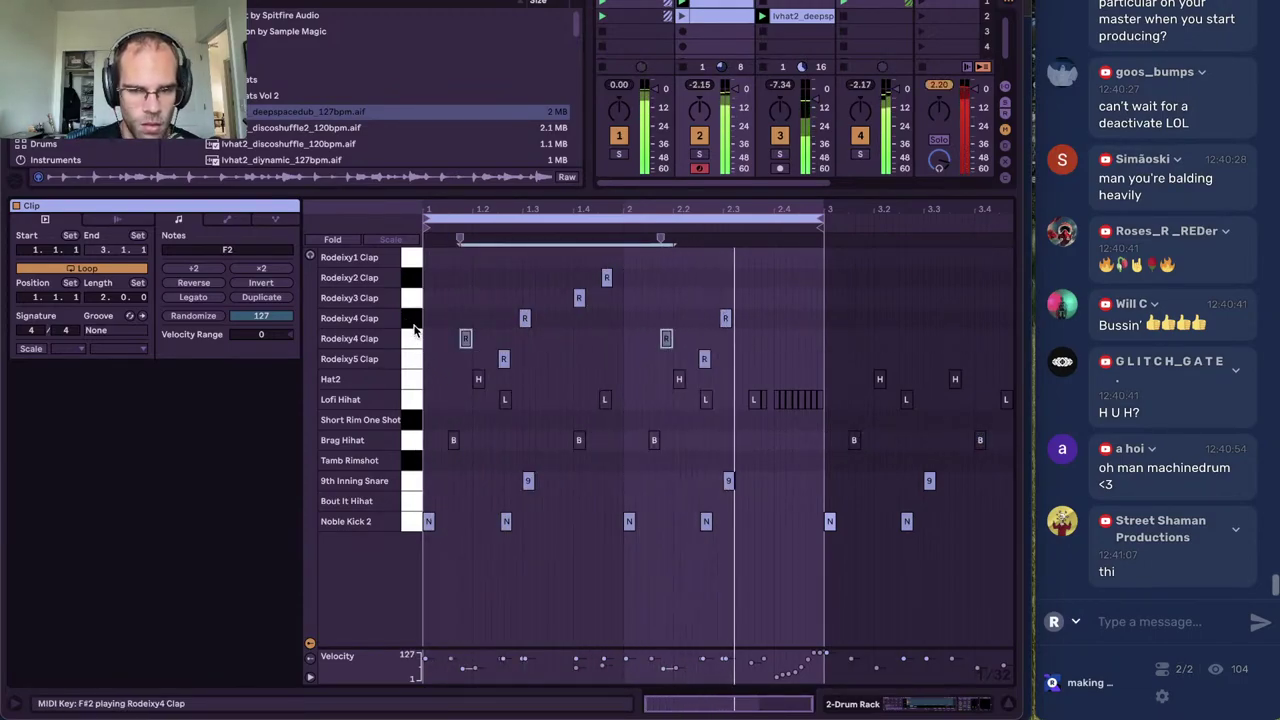
left_click(931, 706)
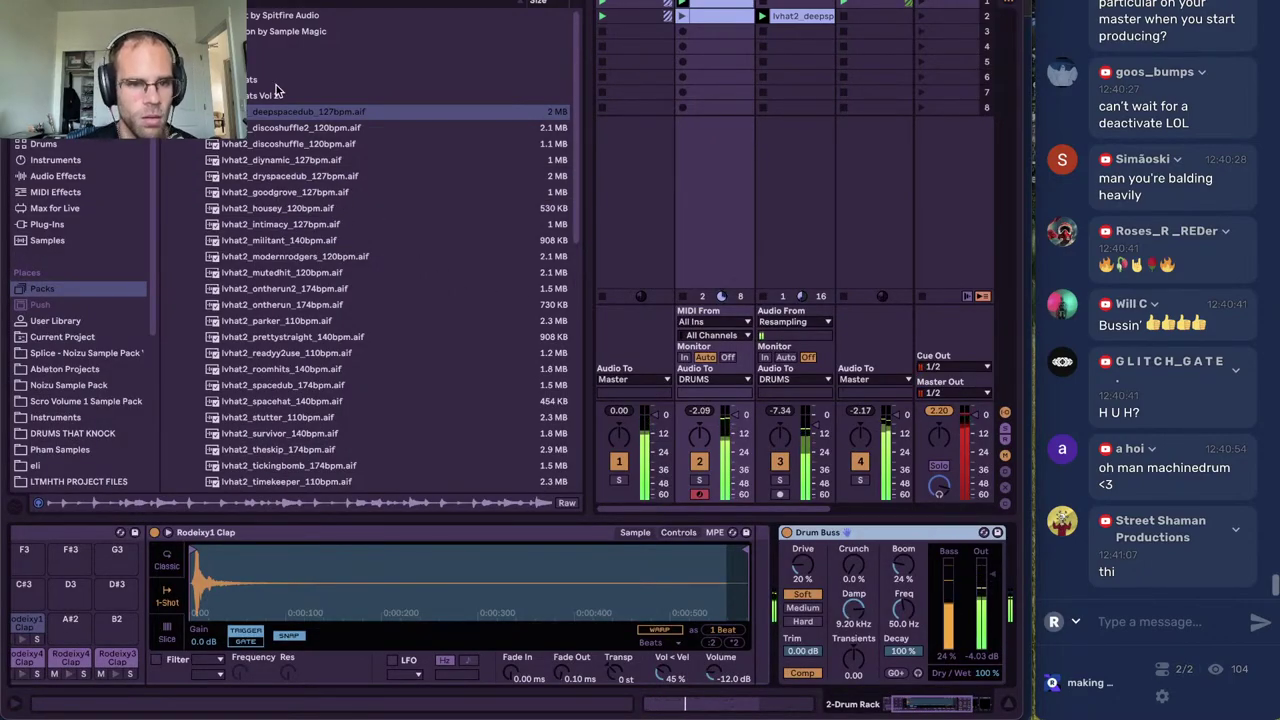
Audition the next Live HiHats Vol 2 loops and load lvhat2_dryspacedub_127bpm.aif into the hi-hat track's third slot
left_click(292, 127)
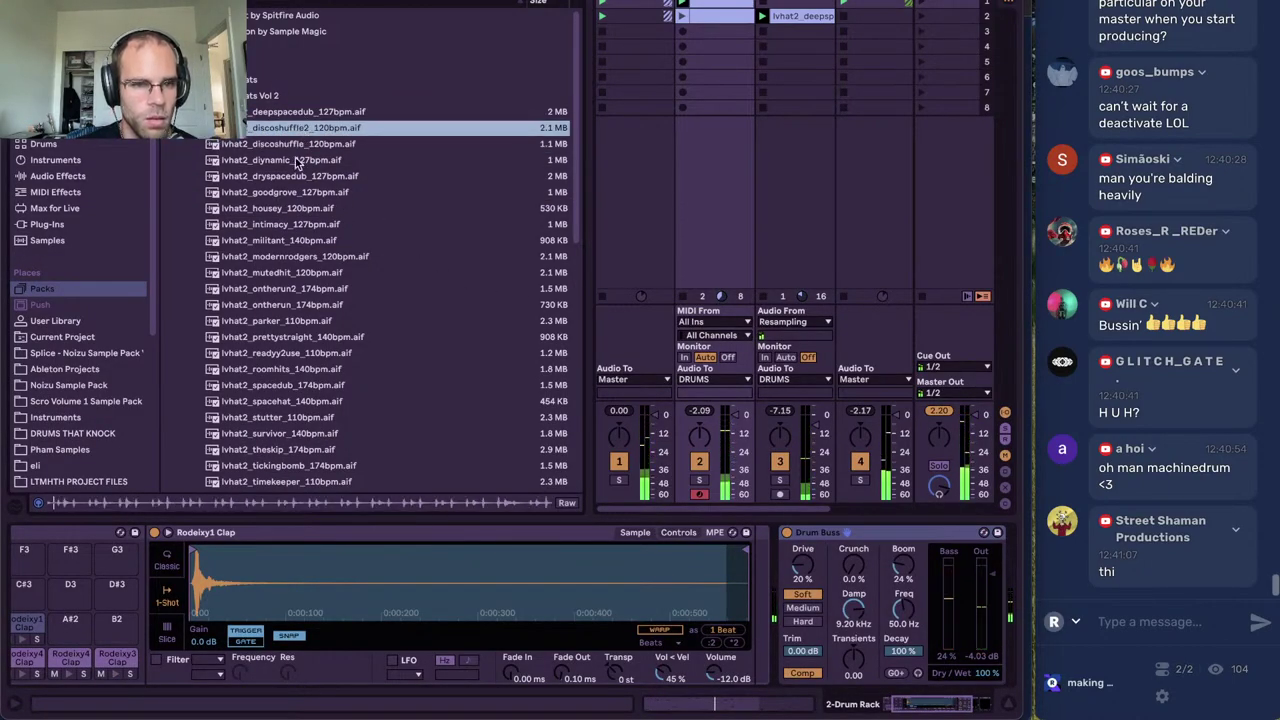
left_click(295, 159)
left_click(294, 176)
left_click_drag(290, 177, 796, 31)
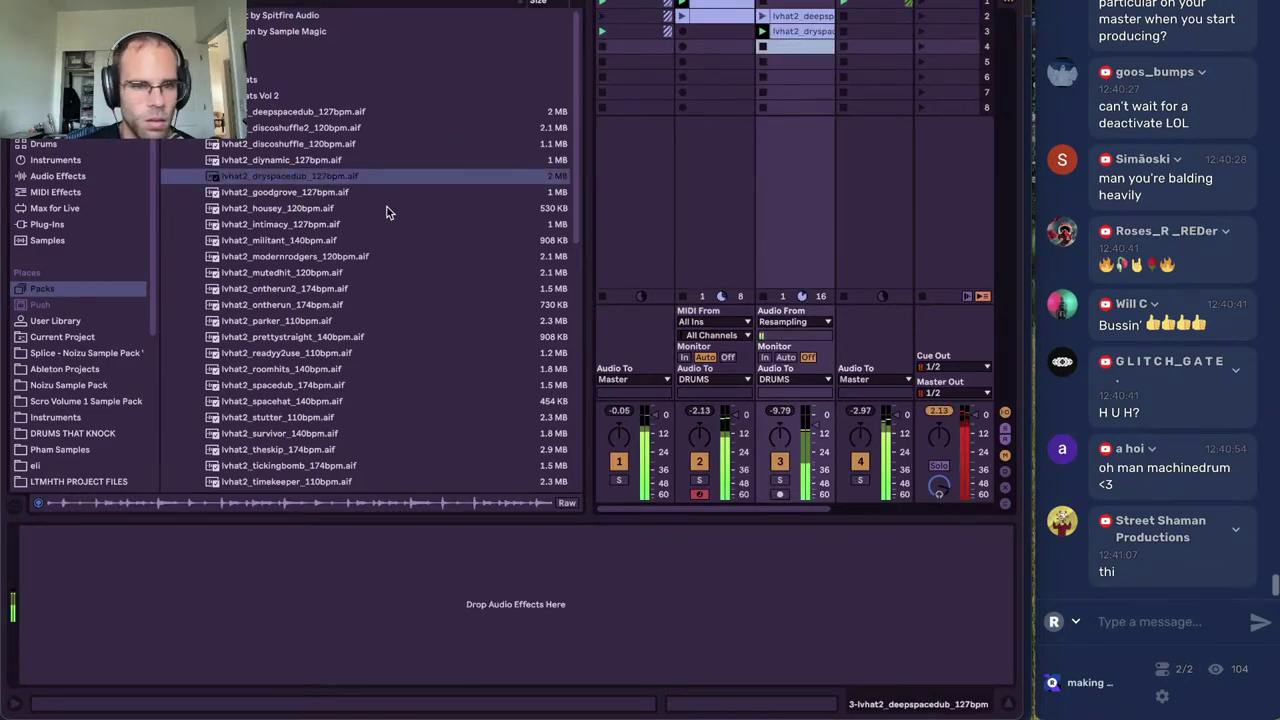
Audition the Live HiHats Vol 2 loops from lvhat2_goodgrove_127bpm.aif through lvhat2_readyy2use_110bpm.aif
left_click(314, 196)
left_click(297, 209)
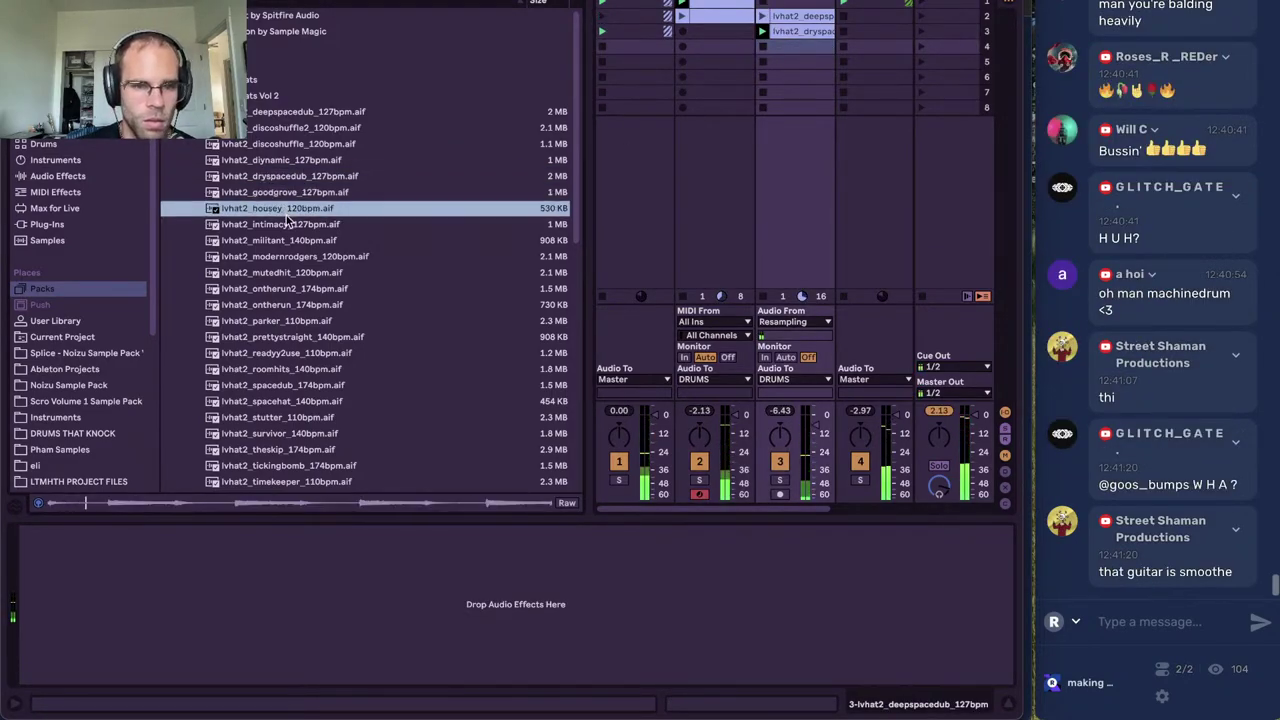
left_click(284, 226)
left_click(282, 242)
left_click(286, 273)
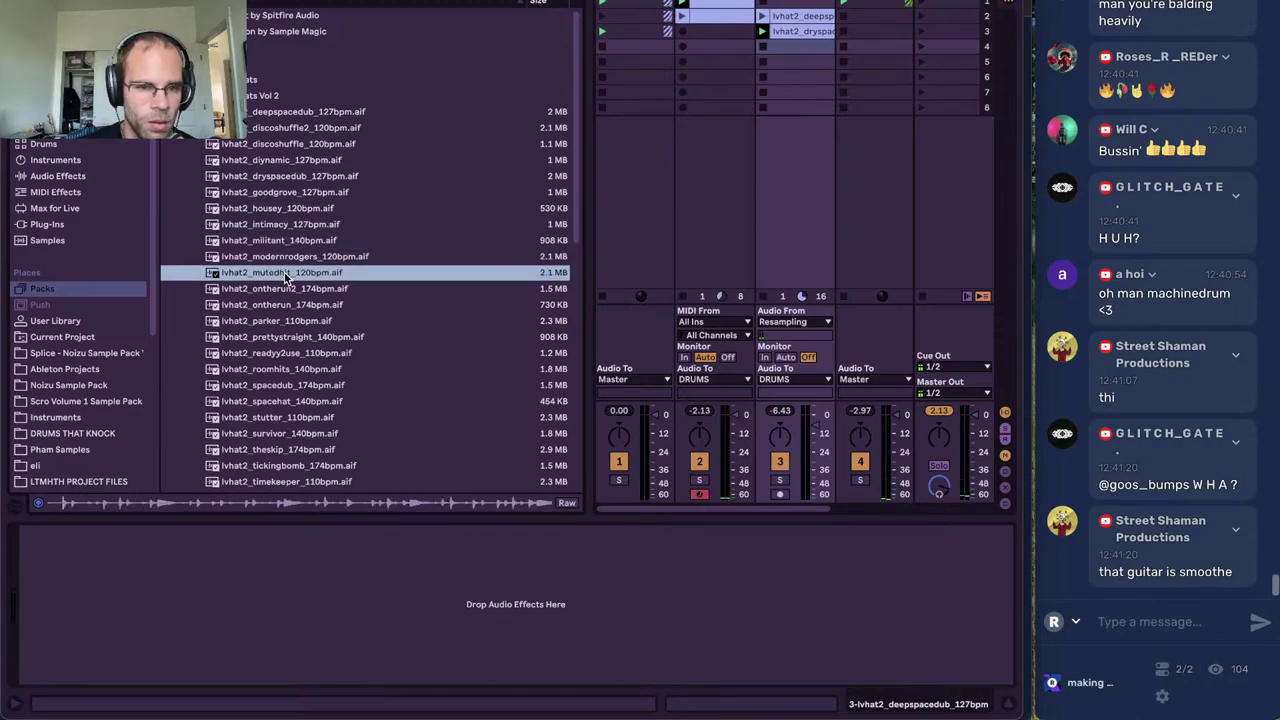
left_click(291, 259)
left_click(300, 304)
left_click(306, 337)
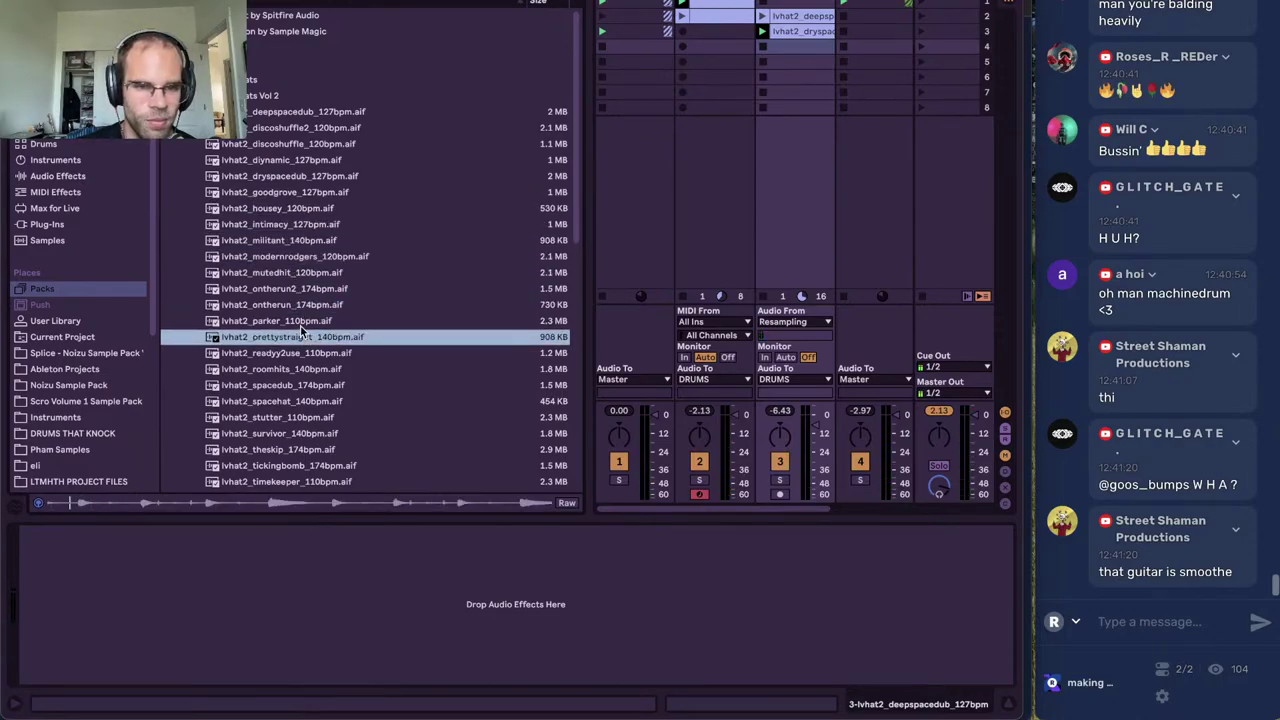
left_click(300, 322)
left_click(307, 338)
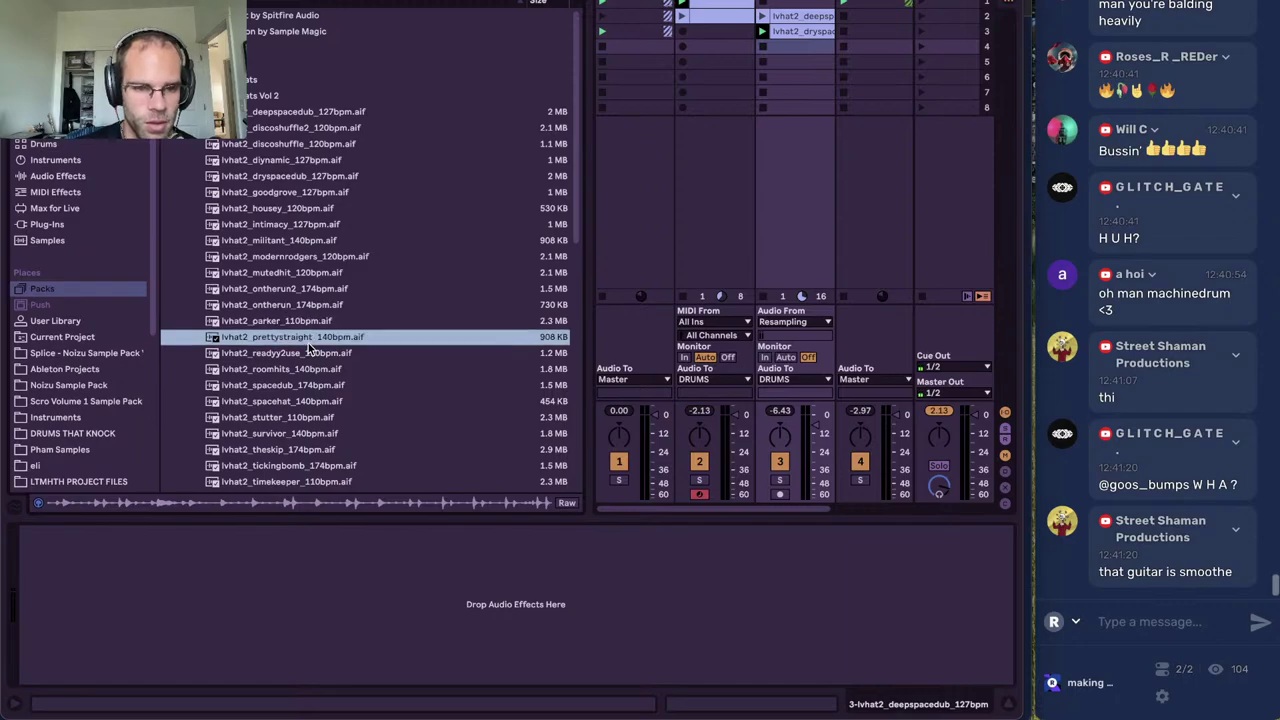
left_click(312, 353)
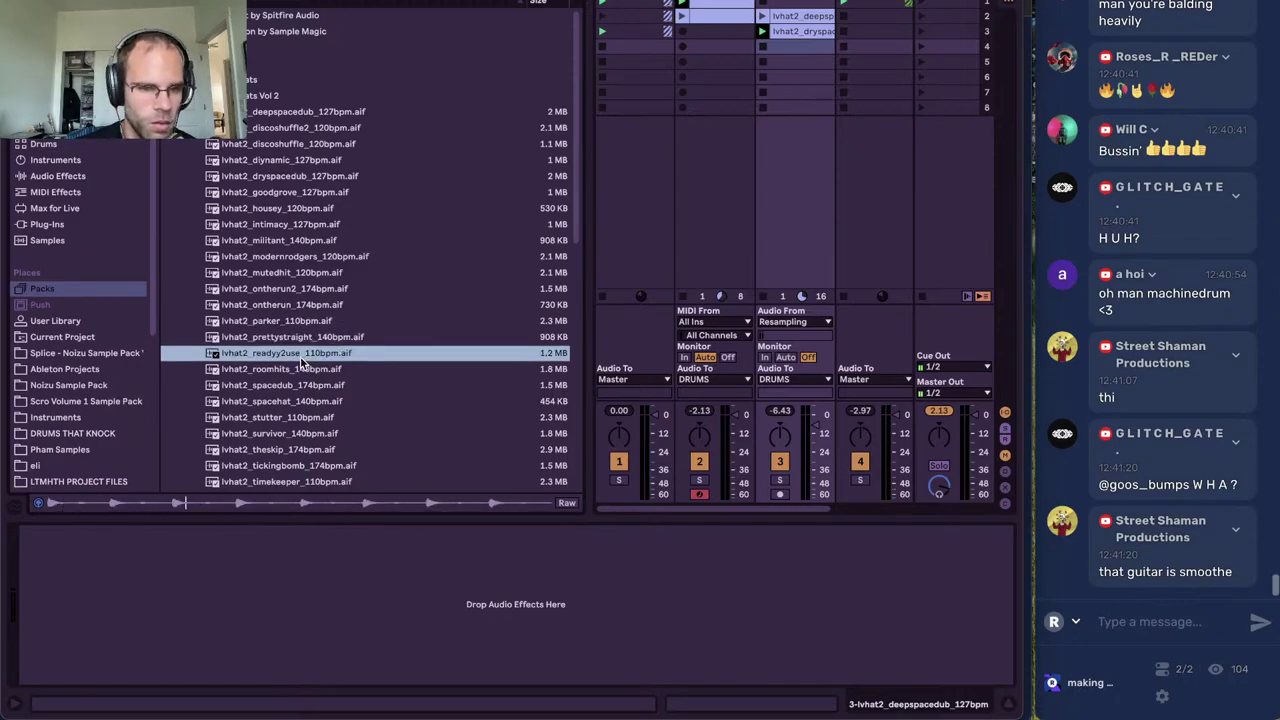
Compare the stutter and spacehat loops, load lvhat2_spacehat_140bpm.aif into the hi-hat track's fourth slot and launch it
left_click(300, 403)
left_click(300, 418)
left_click(298, 401)
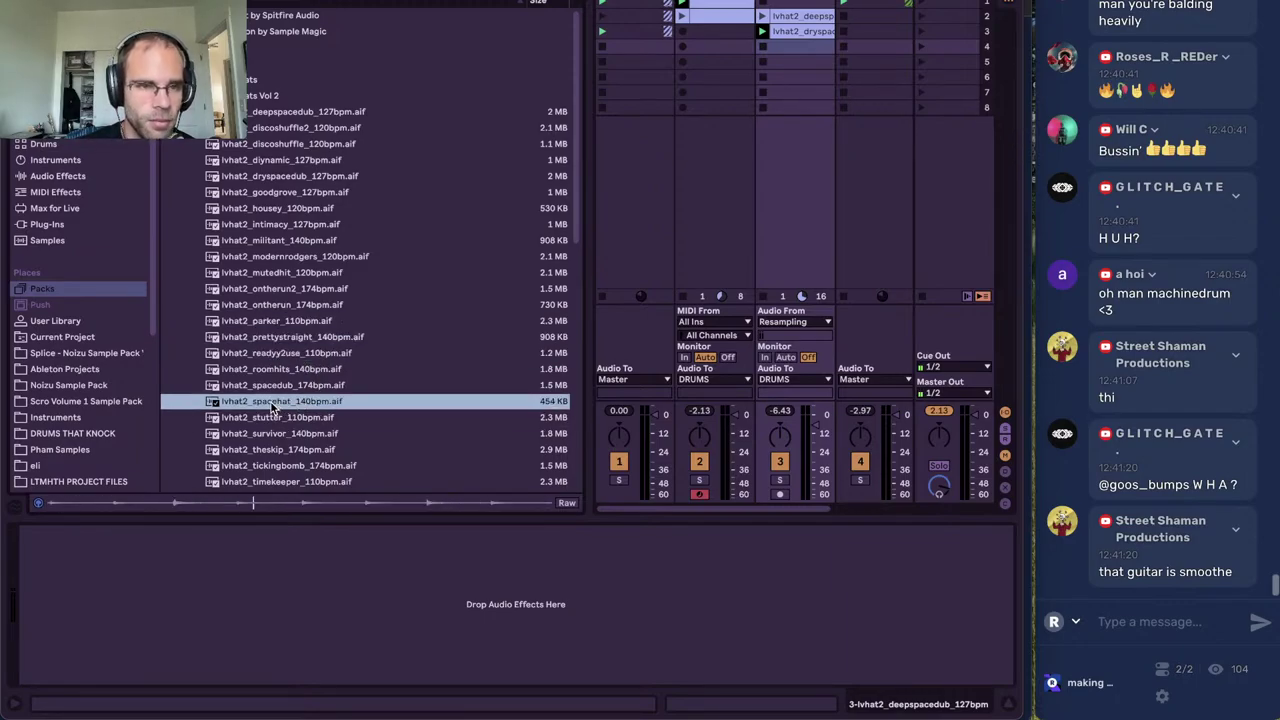
mouse_move(777, 30)
left_mouse_down()
mouse_move(780, 61)
mouse_move(787, 47)
left_mouse_up()
left_click(764, 62)
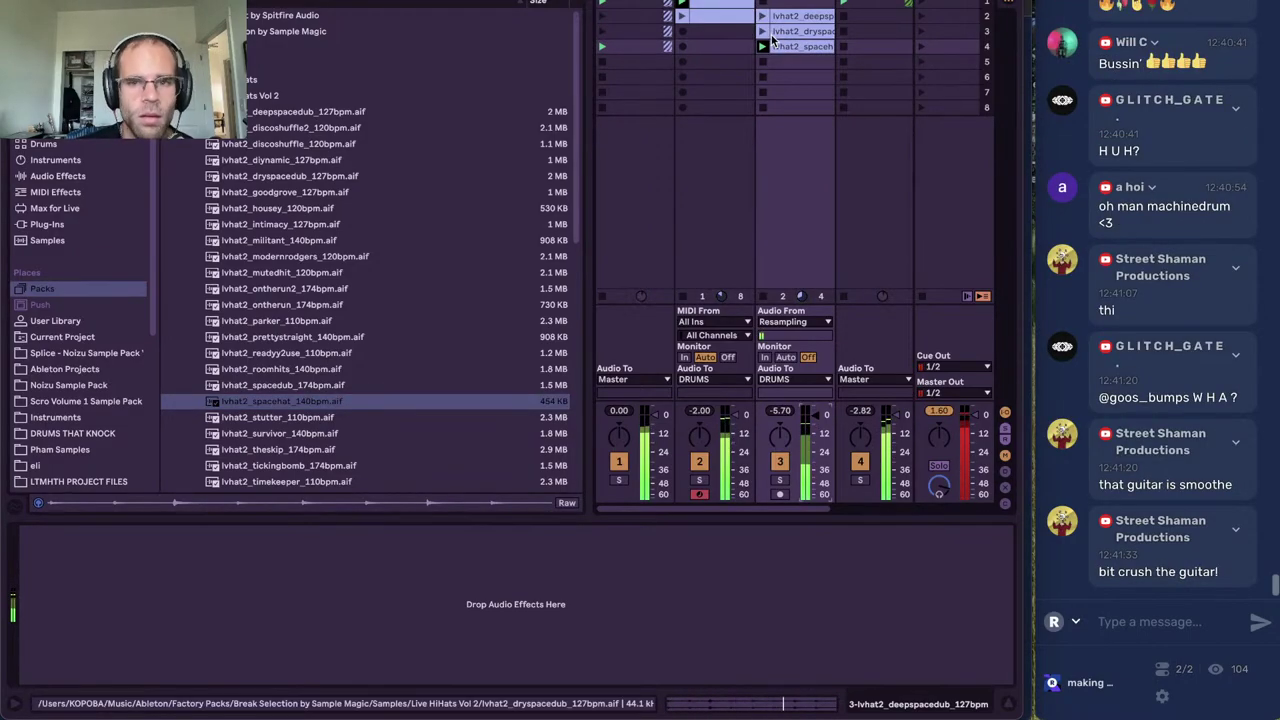
Delete the deepspacedub and dryspacedub clips and move the spacehat clip up to the hi-hat track's first slot
left_click(797, 31)
left_click(799, 18, "shift")
key("Delete")
left_click_drag(805, 49, 808, 4)
Select the Drum Rack clip, search the browser for "rim" and audition several rimshot samples
left_click(714, 1)
key("super+f")
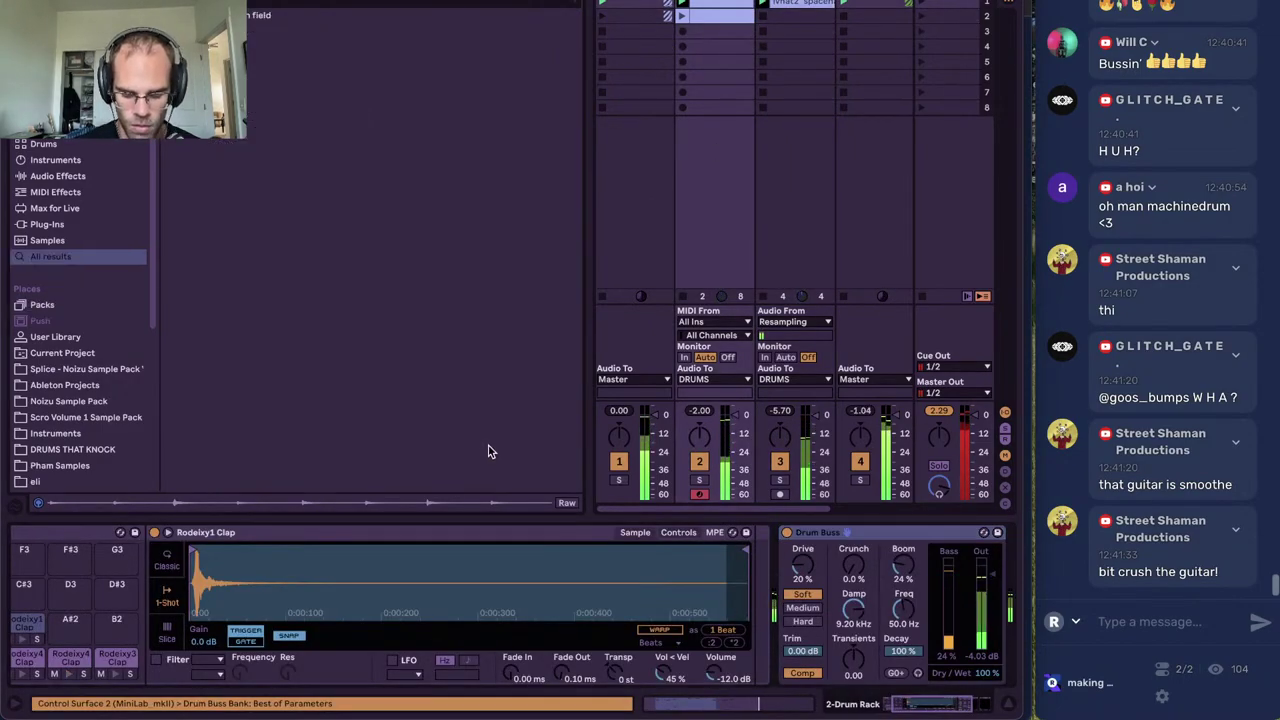
type("rim")
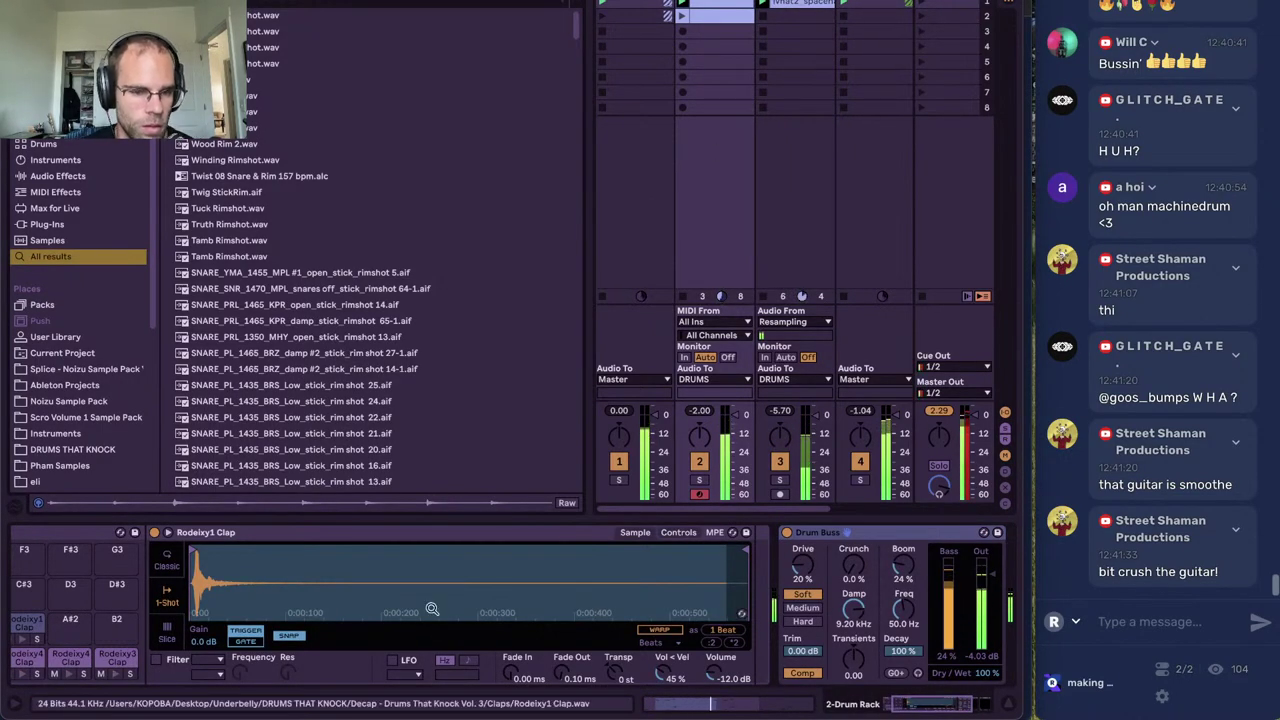
left_click(897, 705)
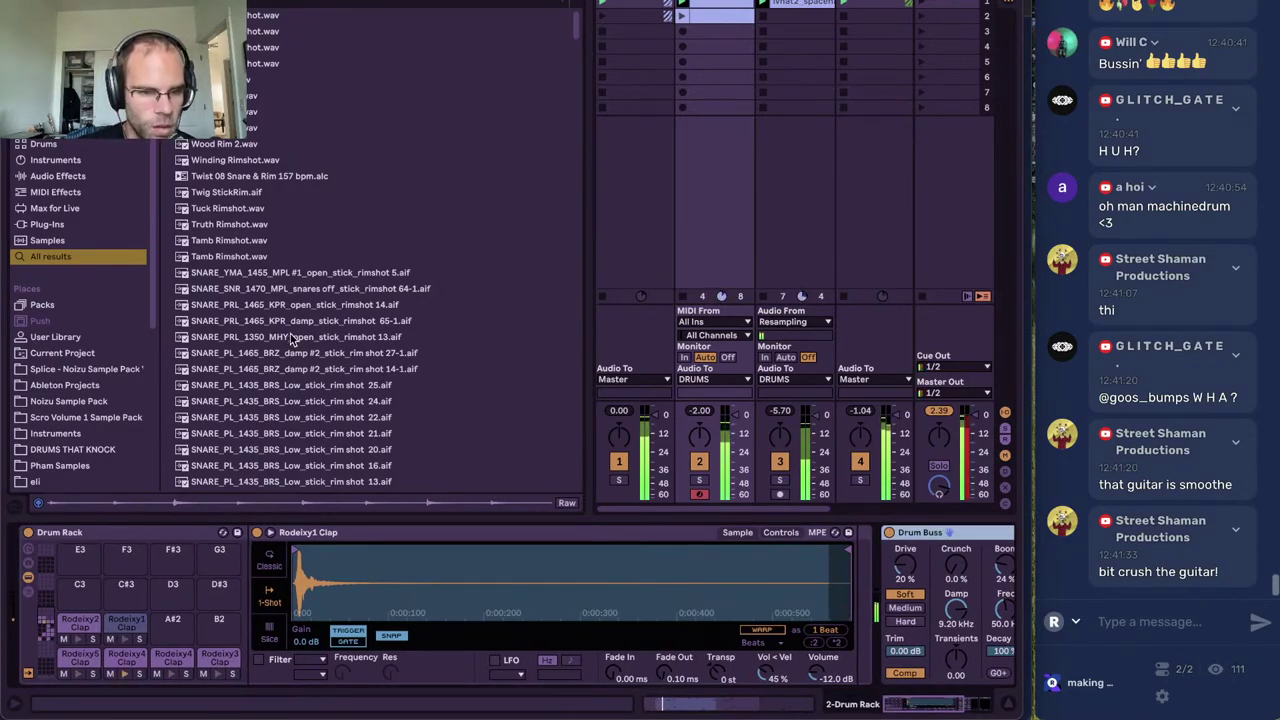
left_click(286, 274)
left_click(278, 240)
left_click(268, 209)
Replace the 9th Inning Snare on the Drum Rack's F1 pad with Tamb Rimshot.wav
left_click(236, 243)
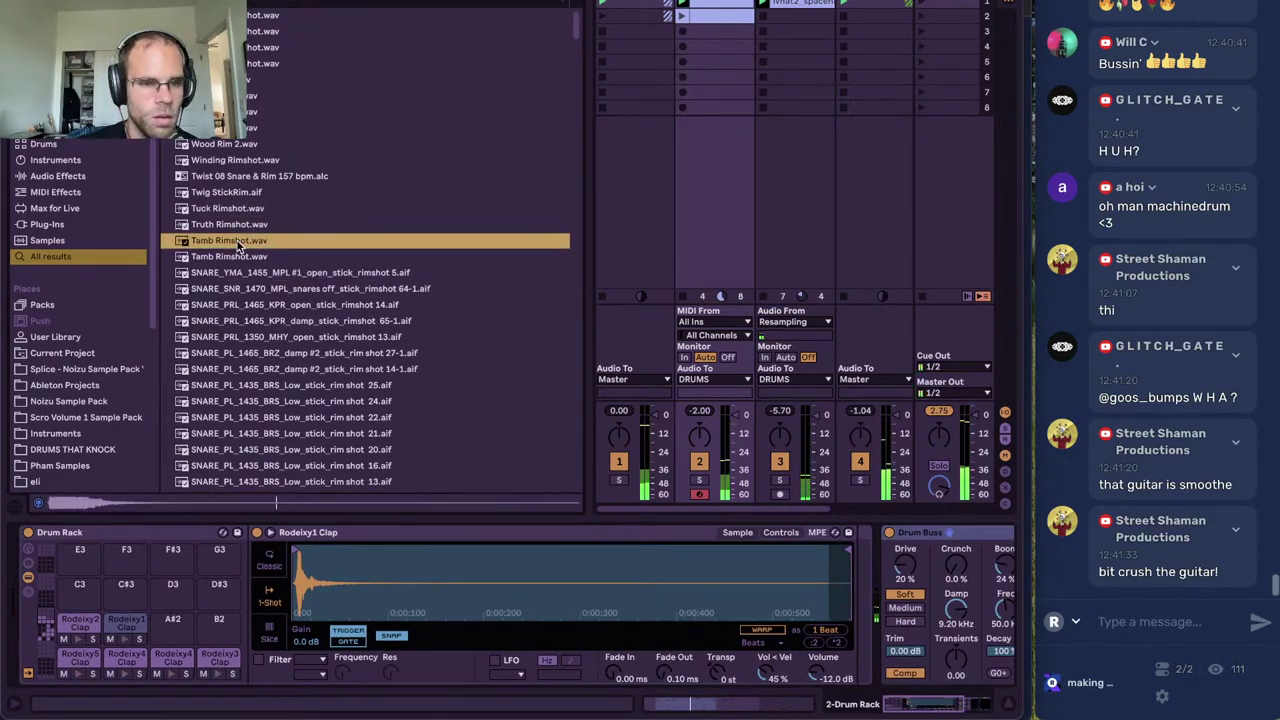
left_click(47, 635)
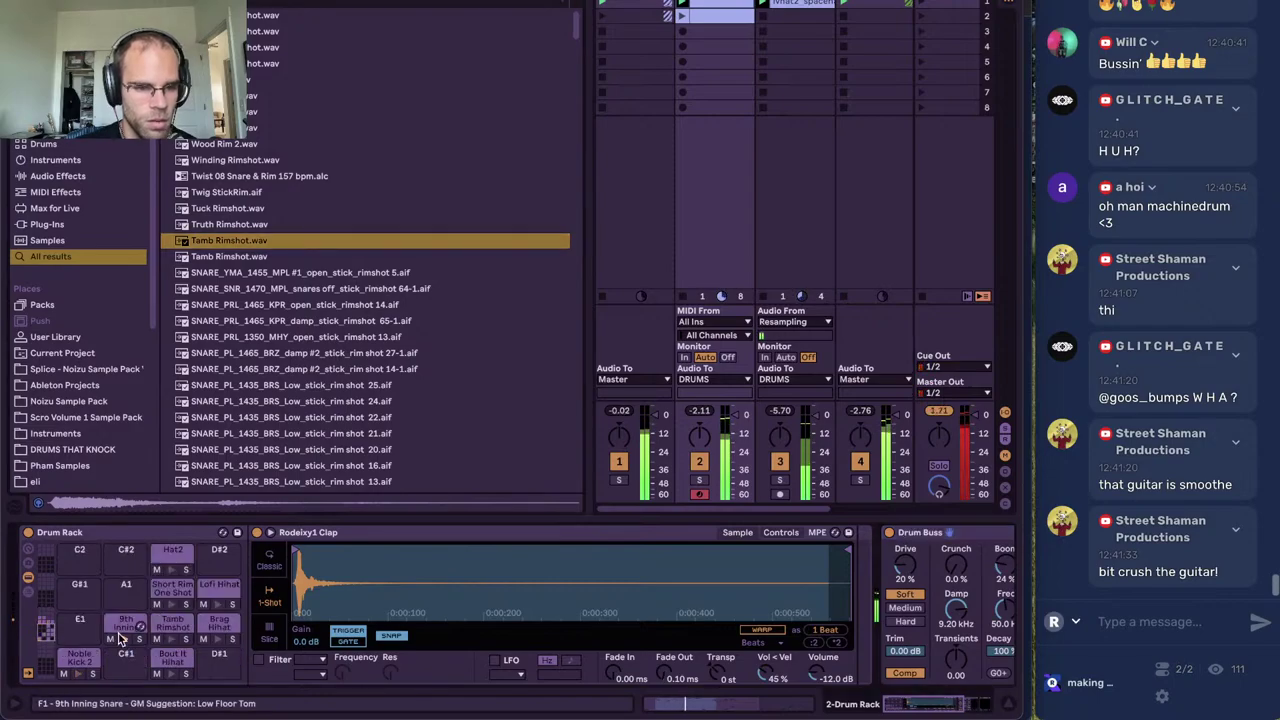
left_click(120, 638)
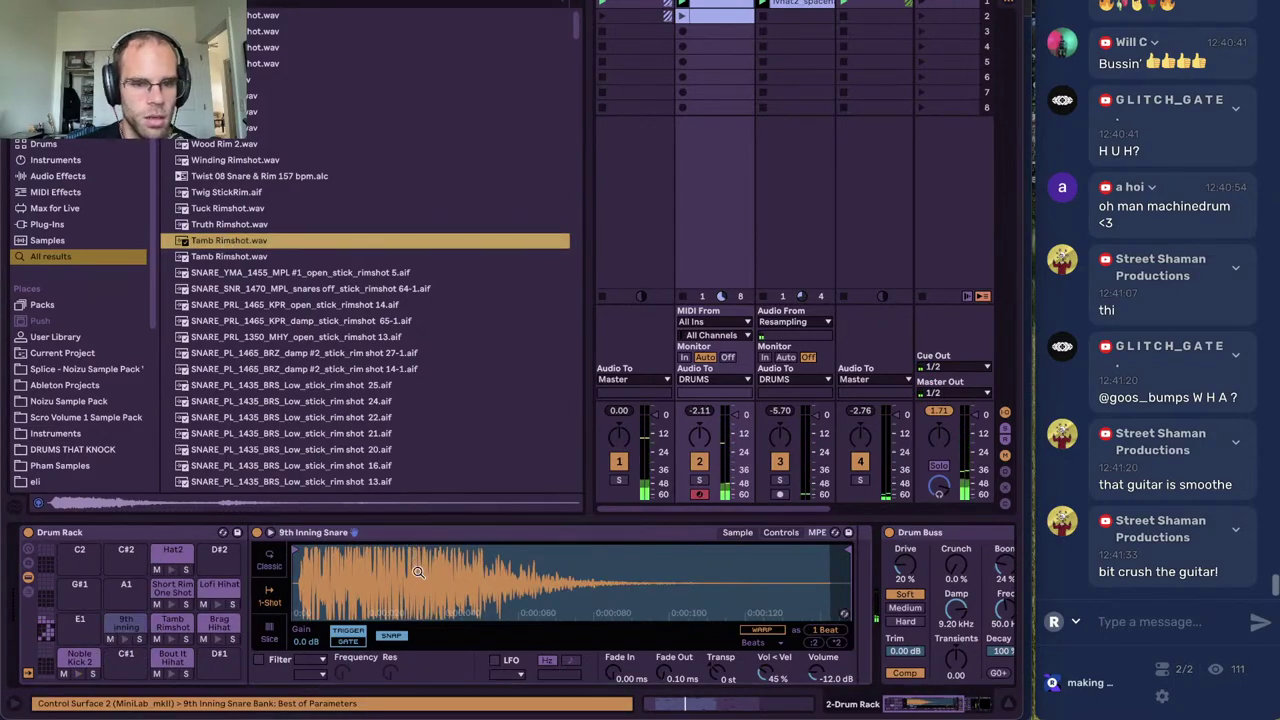
left_click_drag(418, 572, 428, 572)
left_click_drag(760, 680, 760, 705)
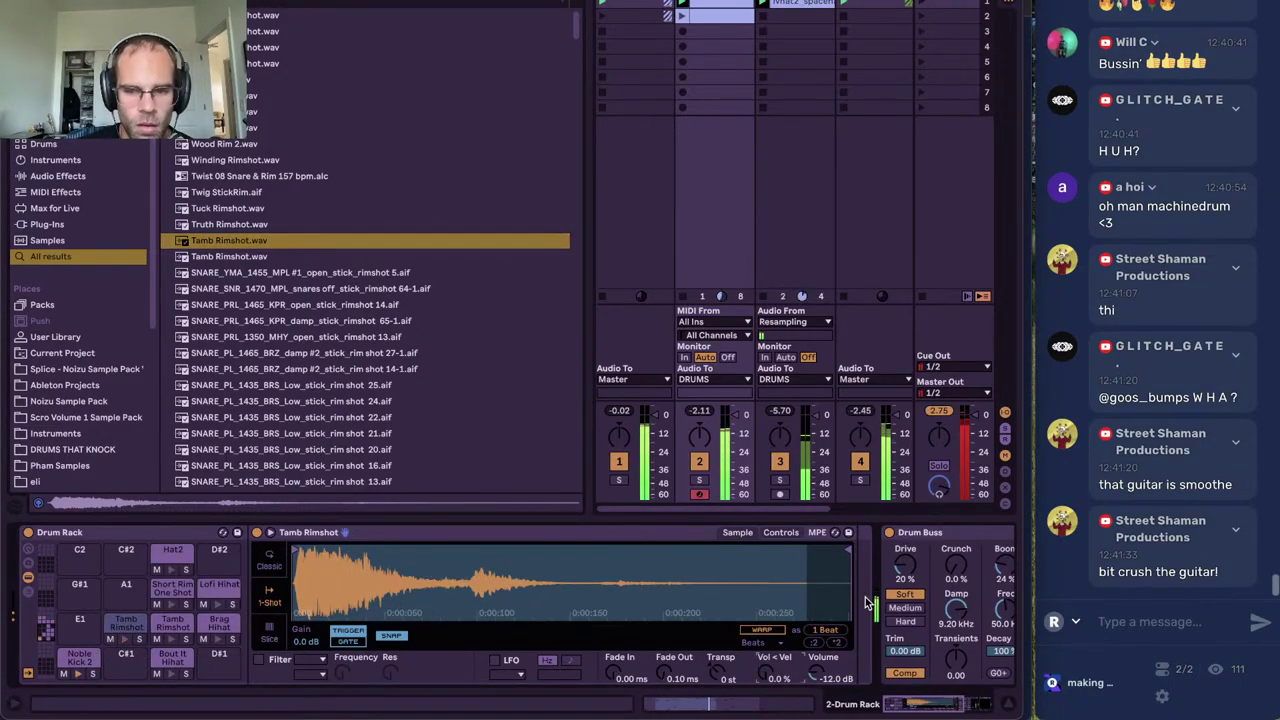
Deactivate the Rodeixy5 Clap notes in the Drum Rack clip and return to the track's device chain
left_click(773, 704)
left_click(616, 426)
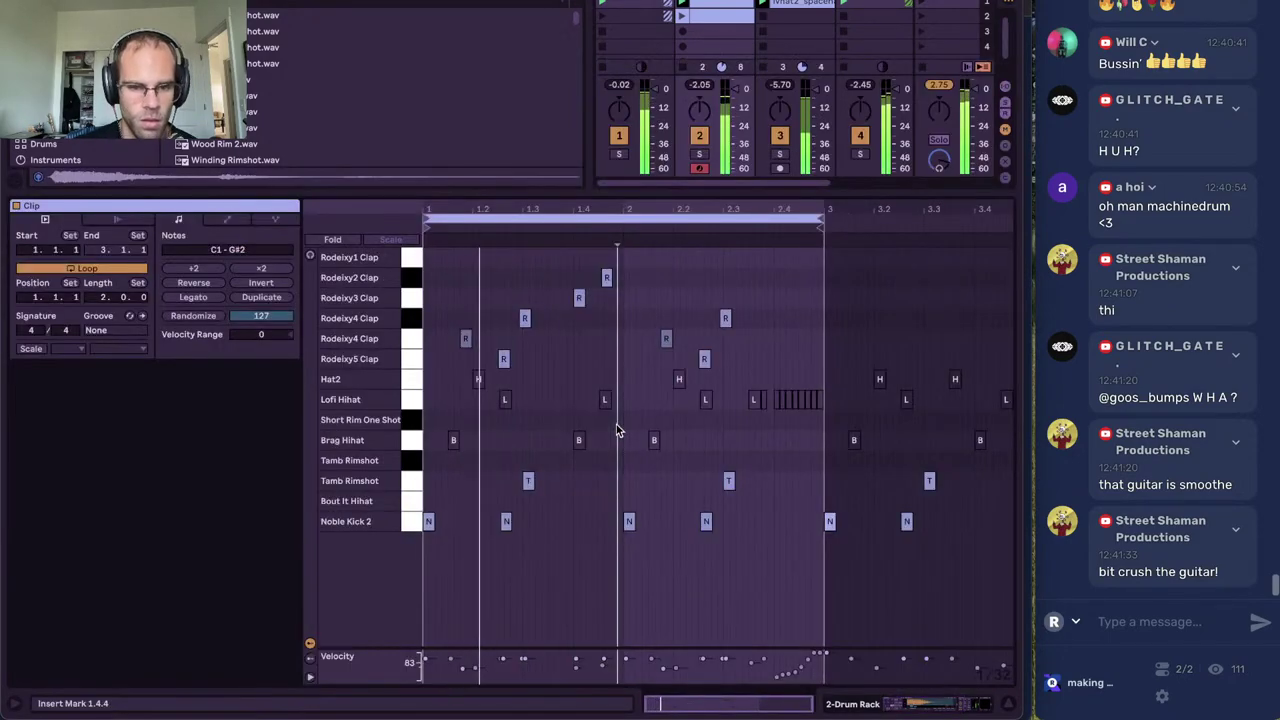
left_click(504, 395)
left_click(413, 360)
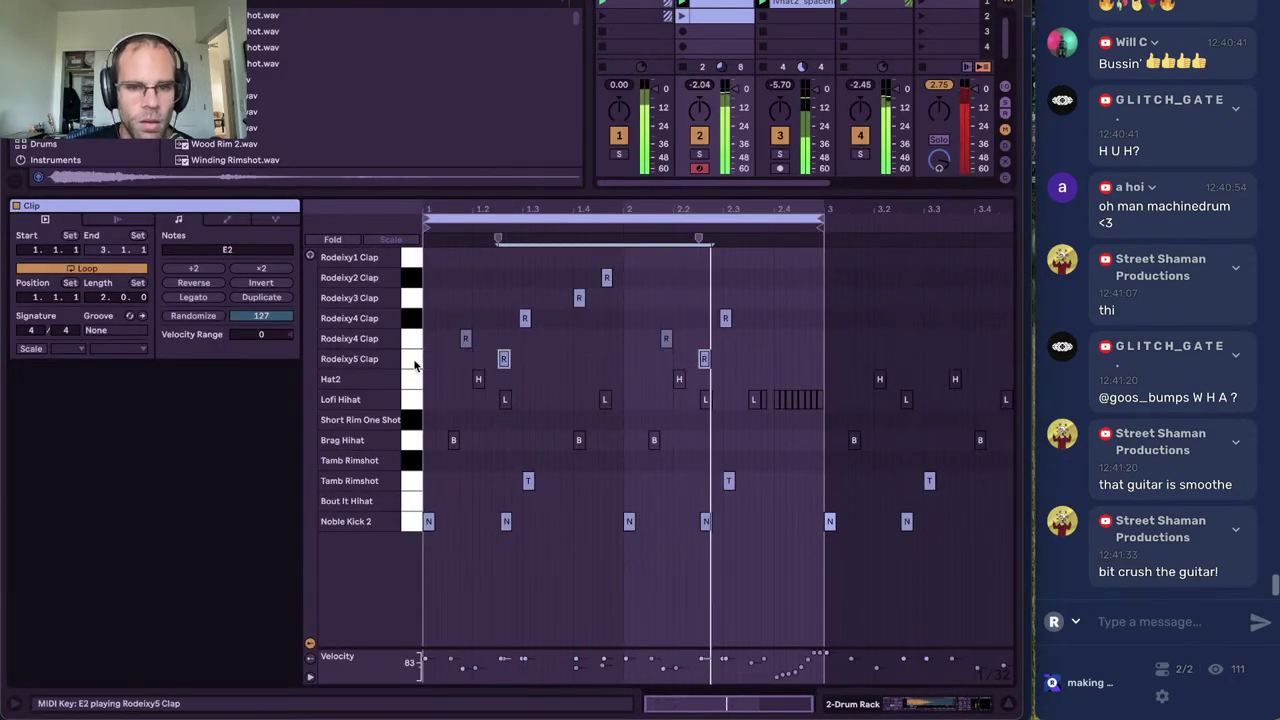
left_click(573, 359)
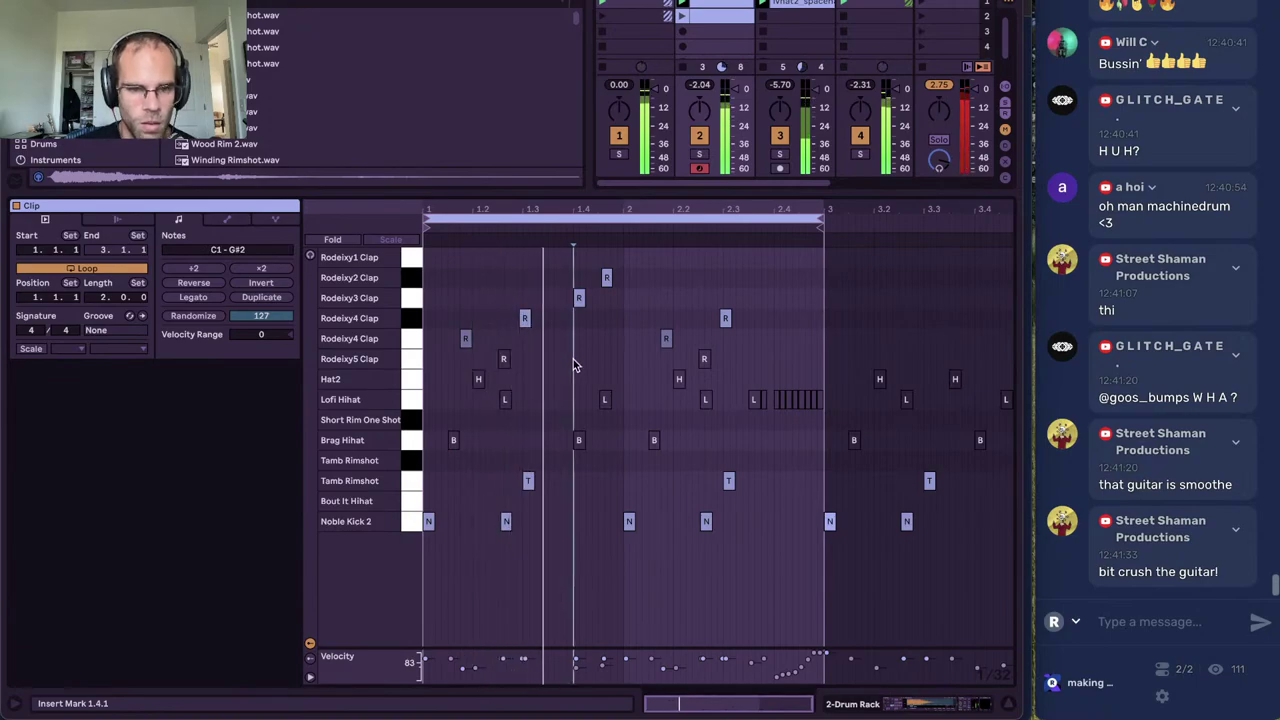
left_click(905, 705)
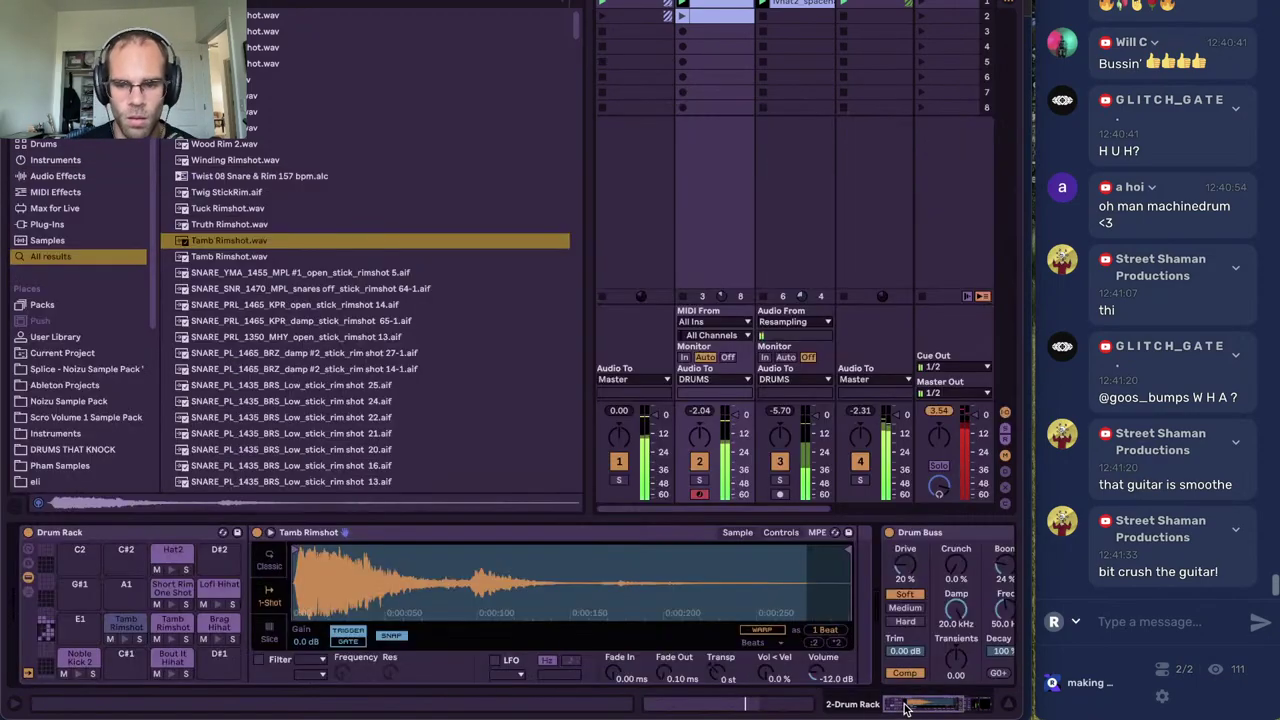
left_click(872, 1)
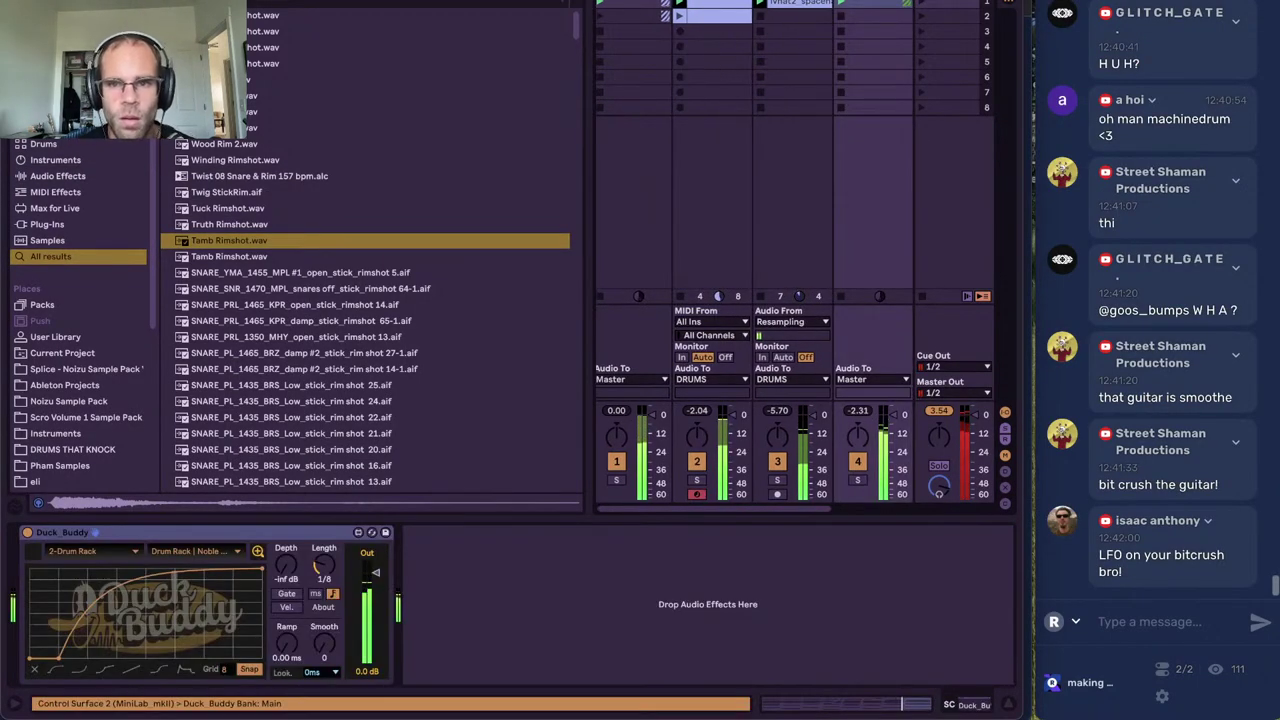
left_click(896, 709)
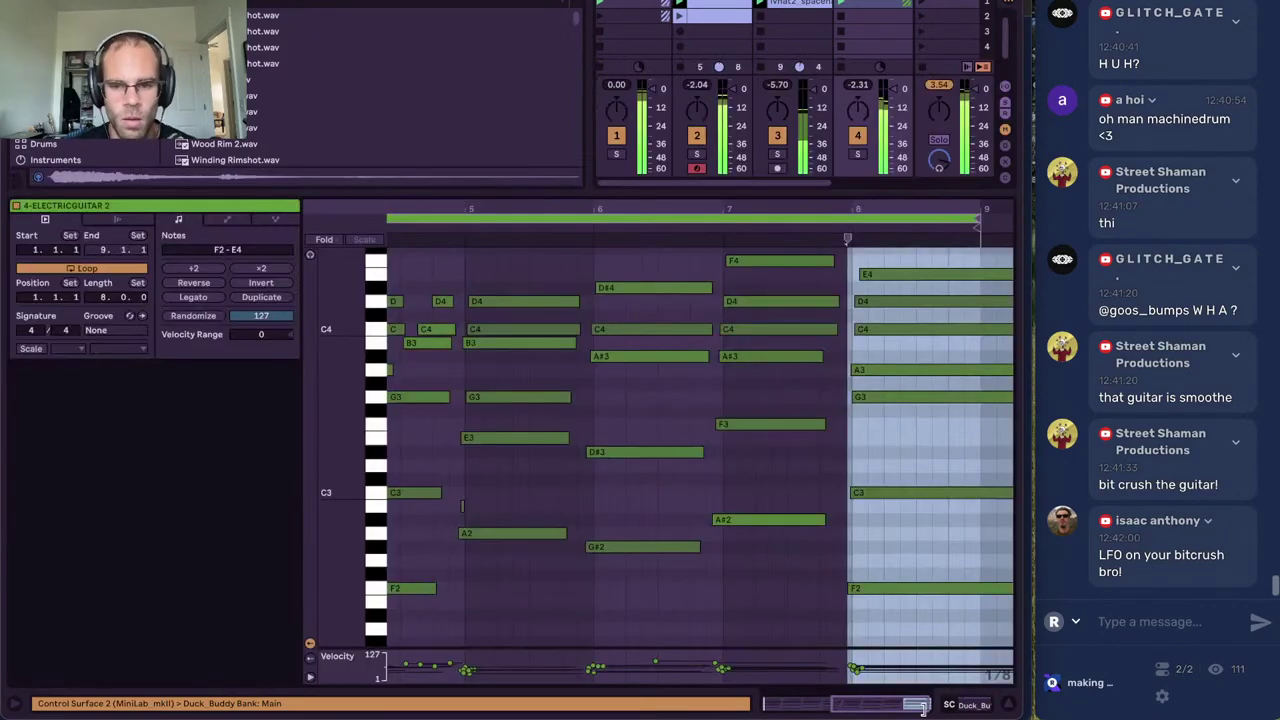
Add a Vocoder to the spacehat loop's track and set its Release to 43.1 ms and Formant to 3.60
left_click(805, 2)
key("super+f")
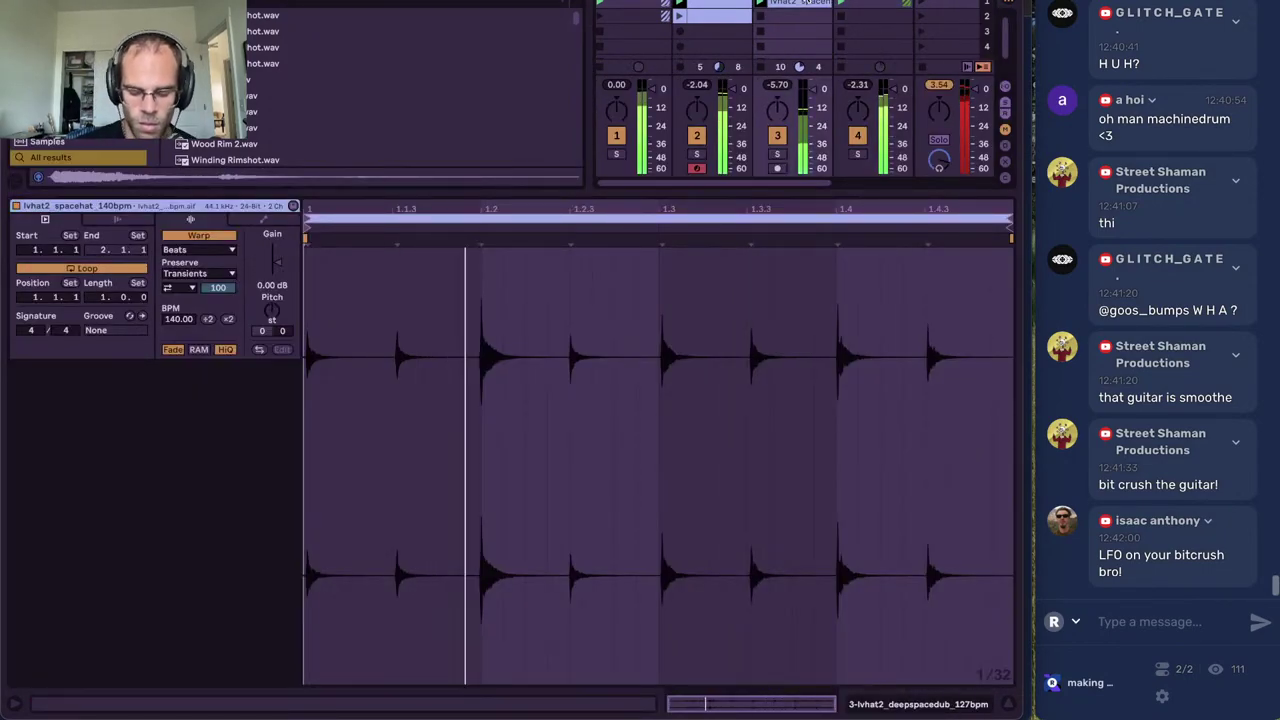
left_click(873, 708)
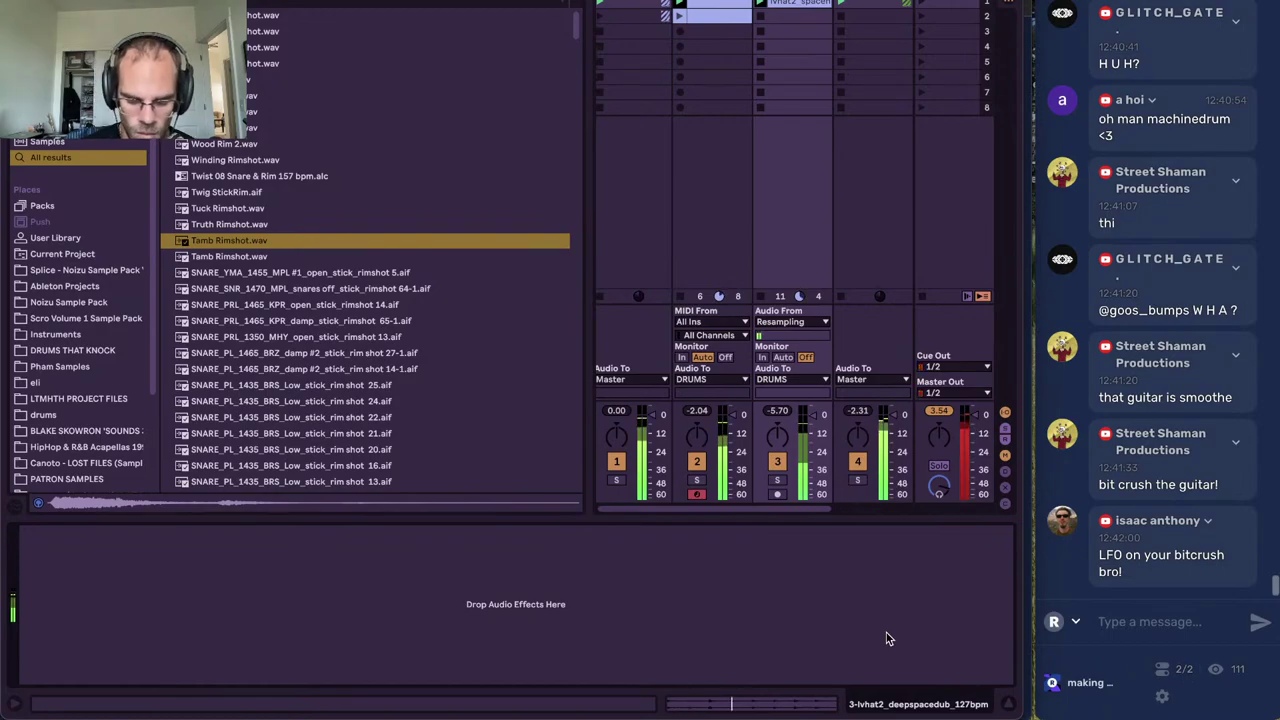
key("Return")
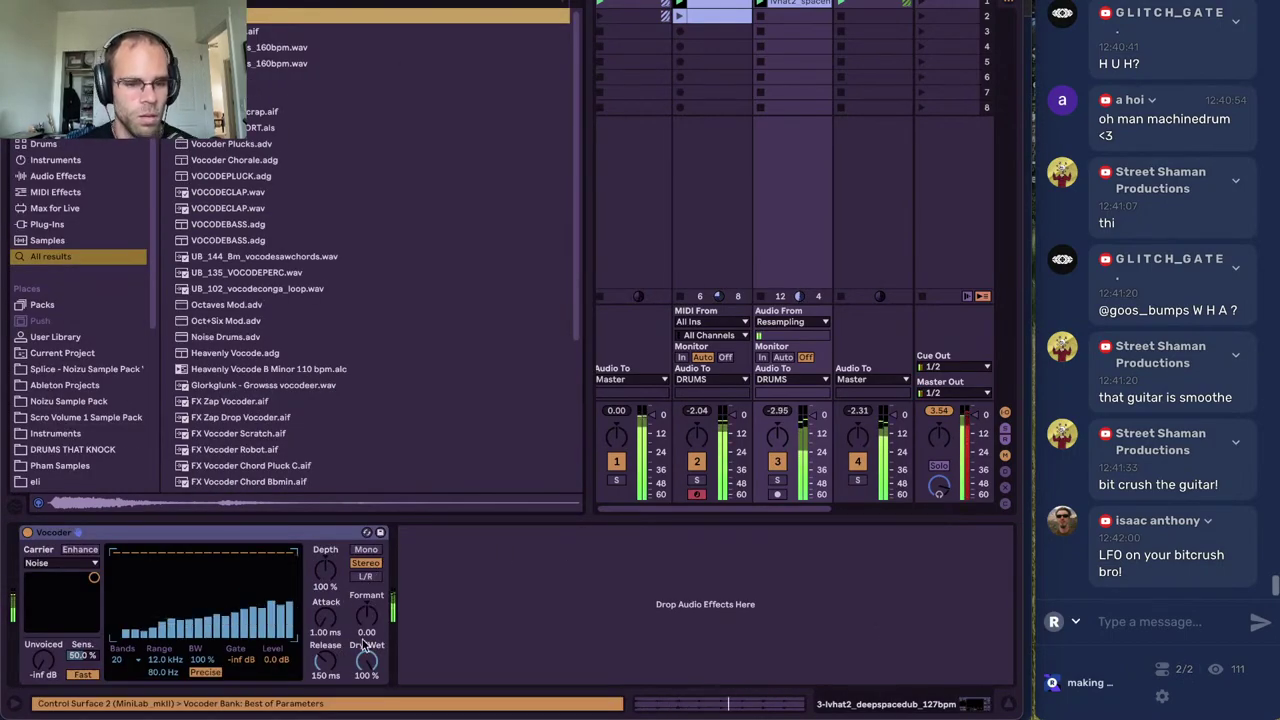
left_click_drag(325, 661, 325, 680)
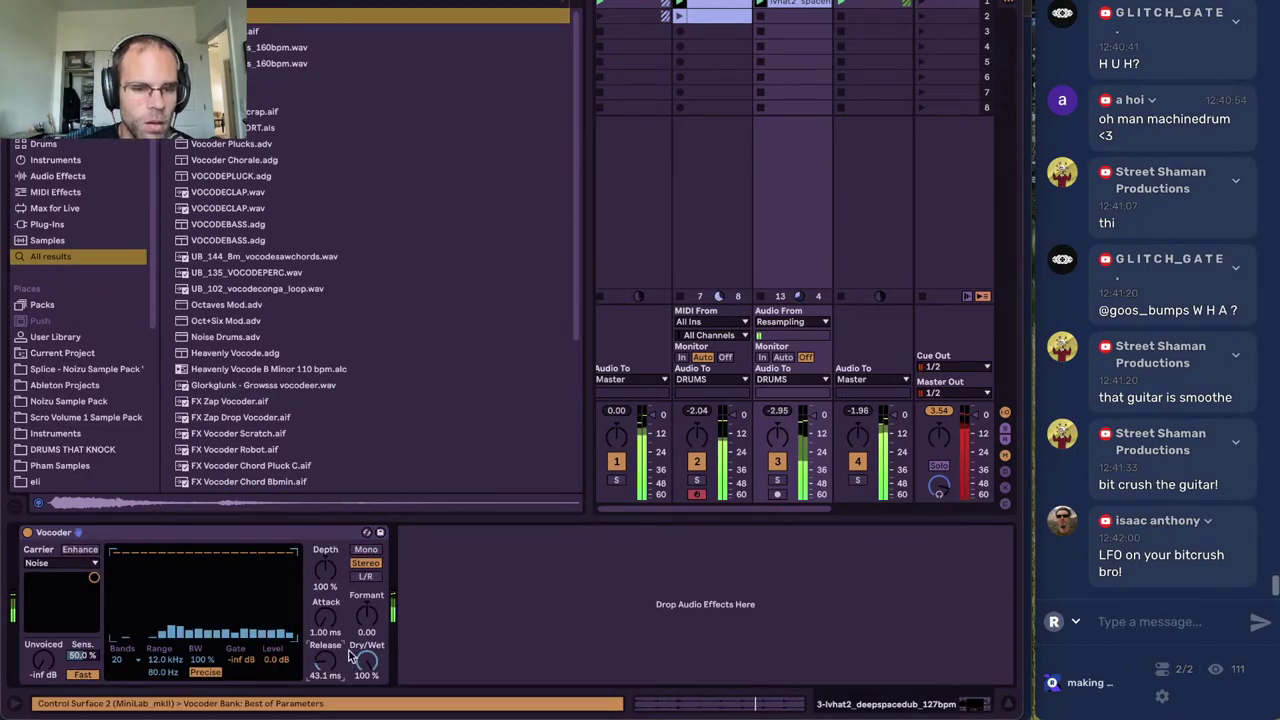
left_click_drag(366, 617, 364, 637)
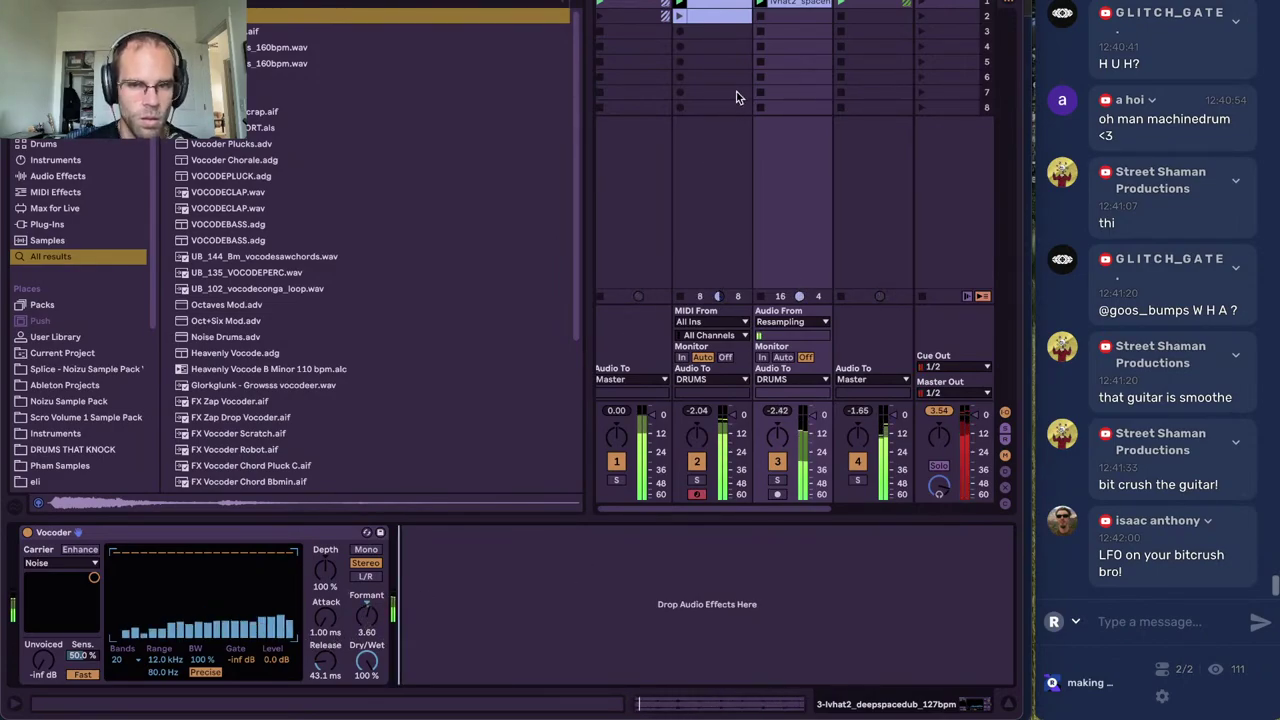
Select the DRUMS group track, search the browser for "codec" and load the Codec plug-in onto its device chain
double_click(788, 5)
left_click(860, 703)
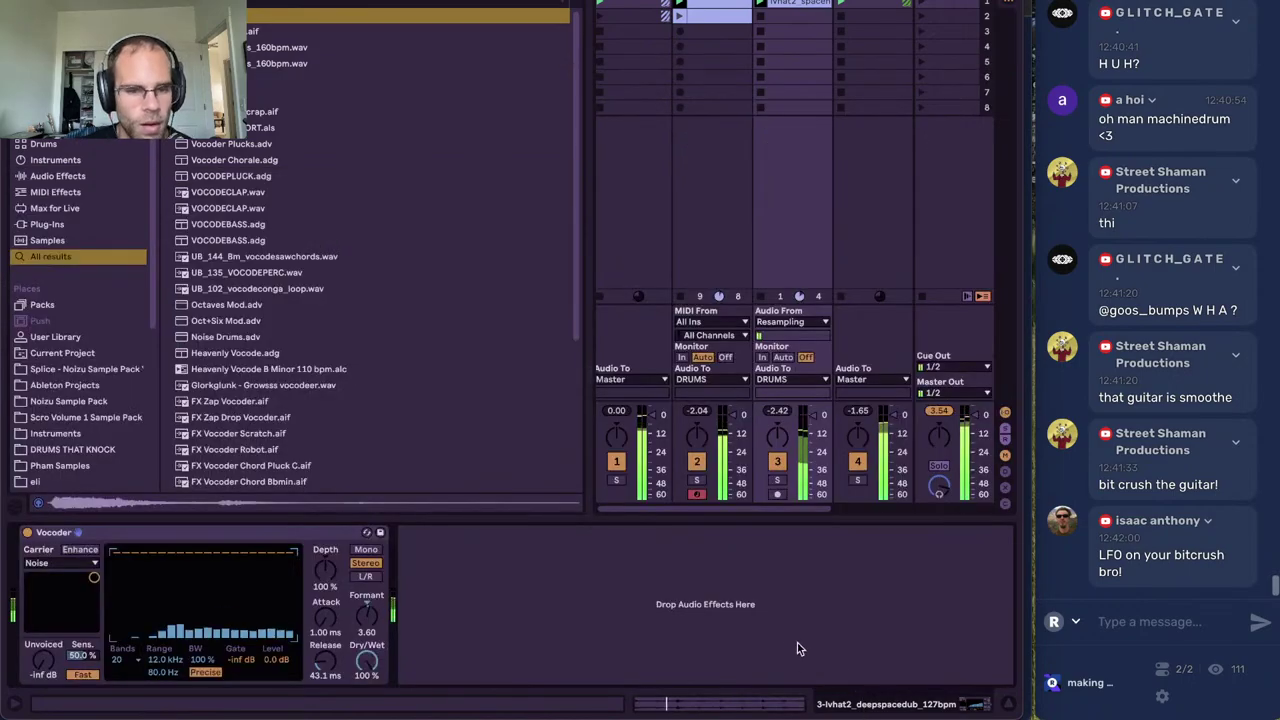
left_click(727, 636)
left_click(633, 1)
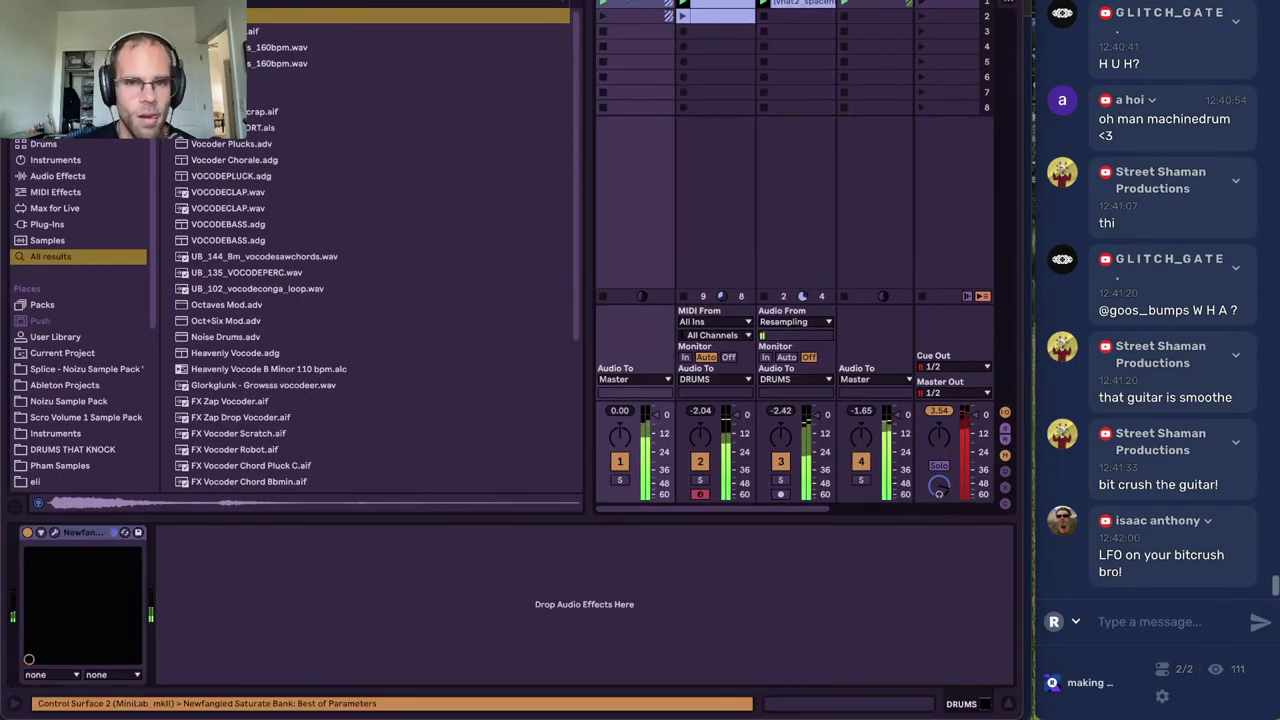
left_click(590, 582)
key("super+f")
type("codec")
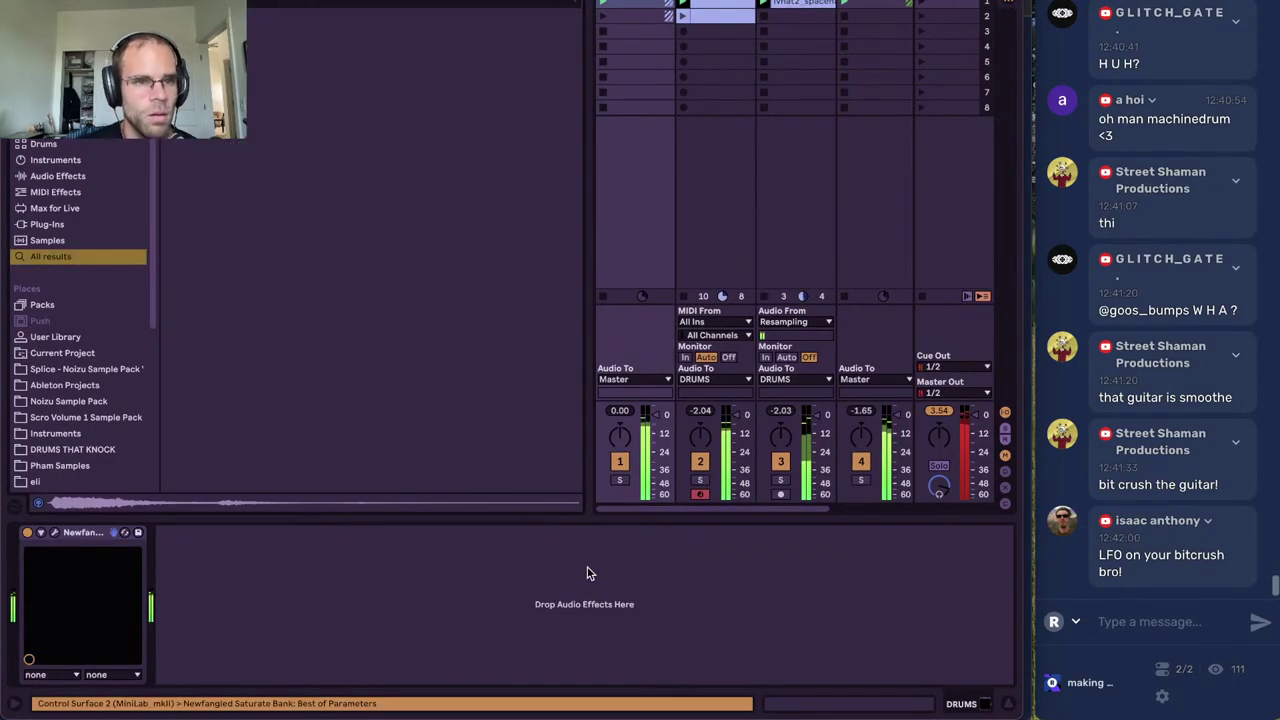
key("Down")
key("Return")
Set Codec to Repeat mode with Loss at 36%, Bitrate at 9.6k and Mix at 38%
left_click(553, 472)
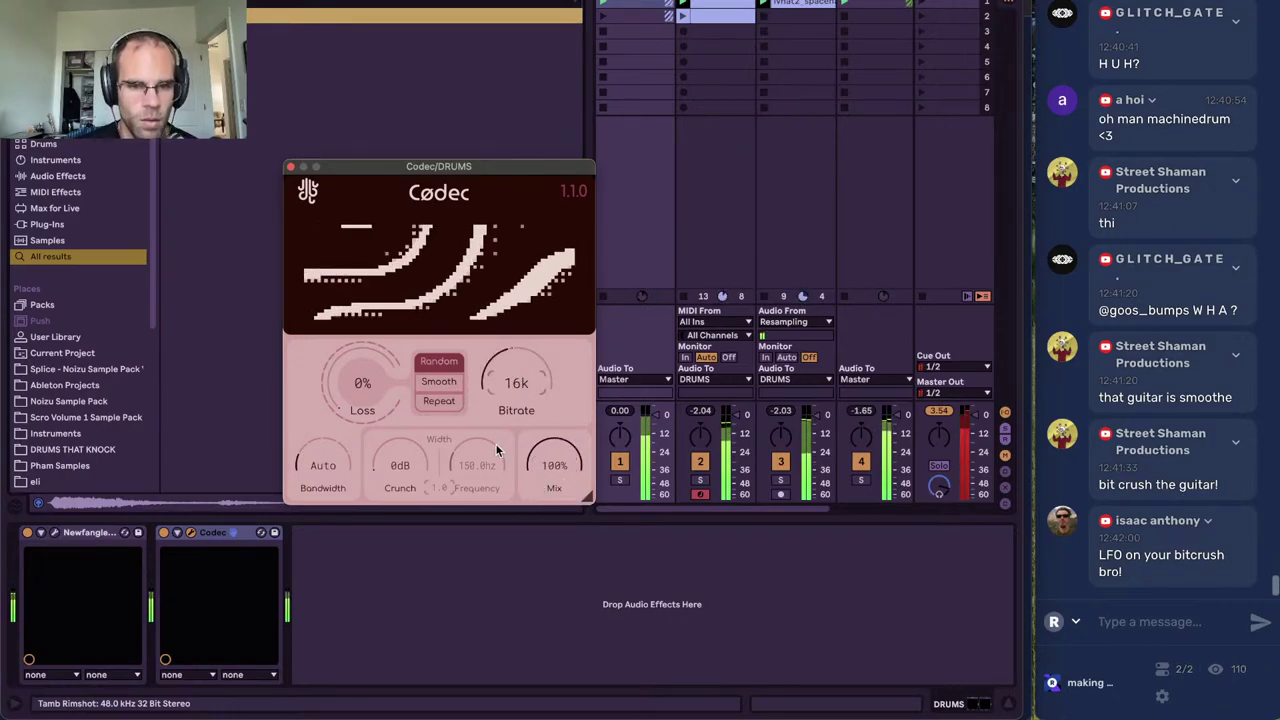
left_click(446, 389)
left_click(443, 400)
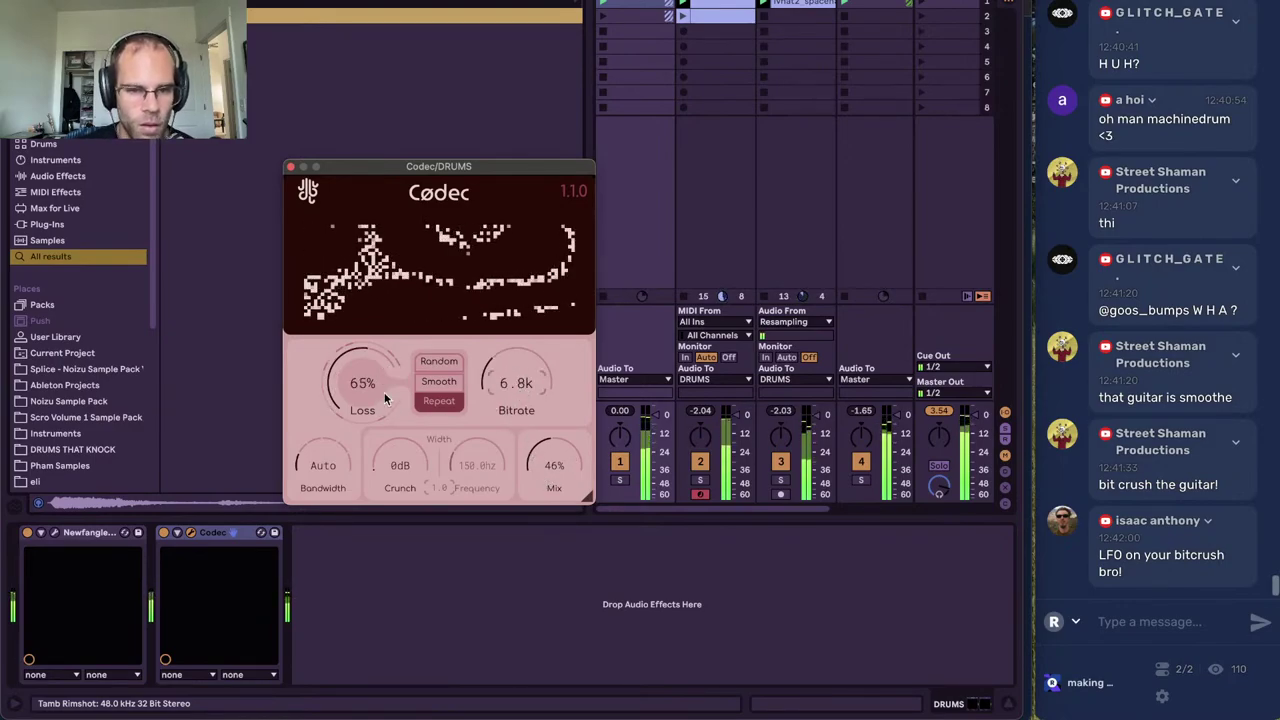
left_click_drag(385, 398, 540, 455)
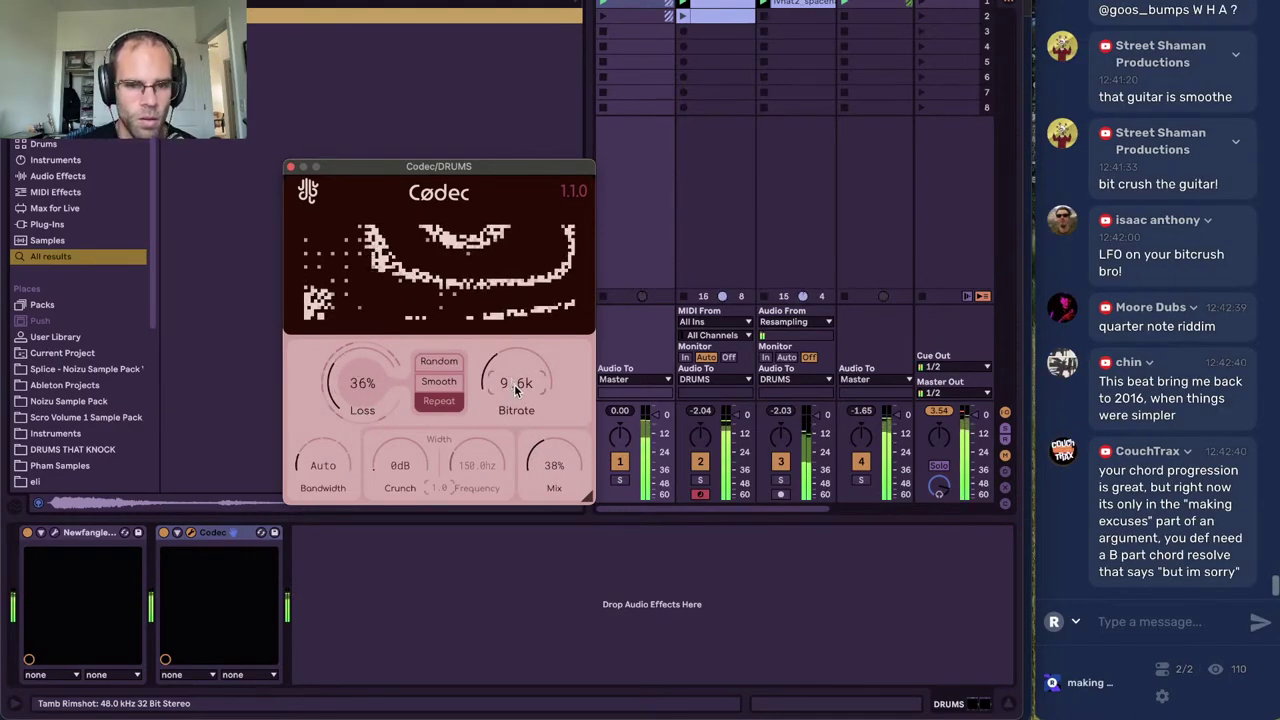
Place Codec ahead of Newfangled Saturate on the DRUMS group, and move the Drum Rack track's Drum Buss to the front of that chain
left_click_drag(229, 540, 30, 545)
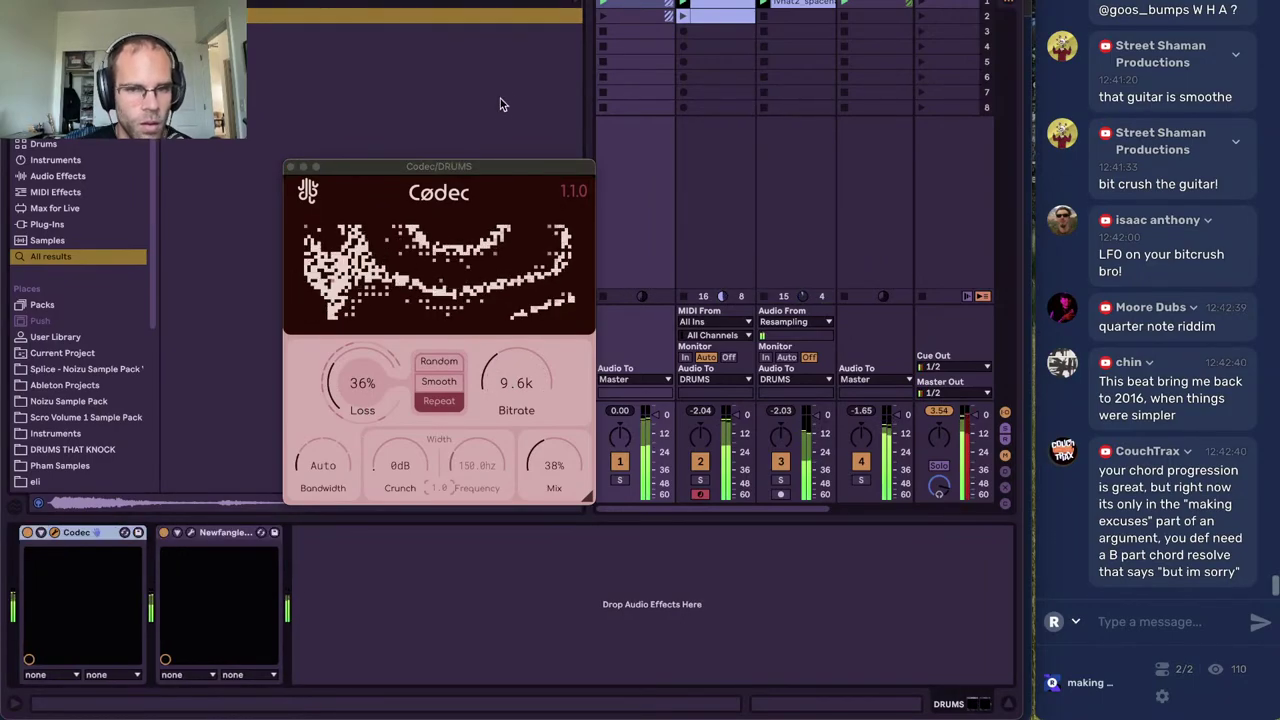
left_click(290, 169)
left_click(698, 2)
left_click_drag(838, 533, 650, 242)
left_click_drag(322, 532, 41, 588)
left_click_drag(310, 534, 285, 548)
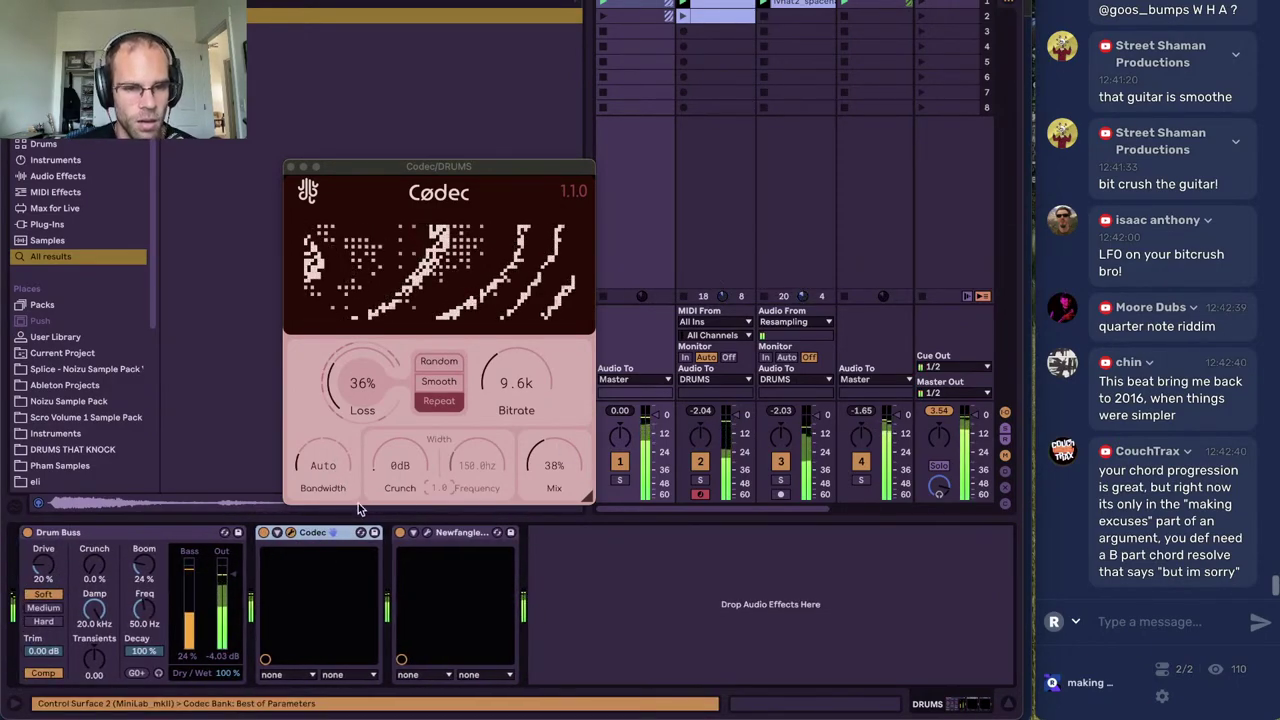
Adjust Codec on the DRUMS group to Loss 47%, Bitrate 2.4k and Mix 58%
left_click_drag(366, 390, 371, 366)
left_click_drag(516, 383, 516, 420)
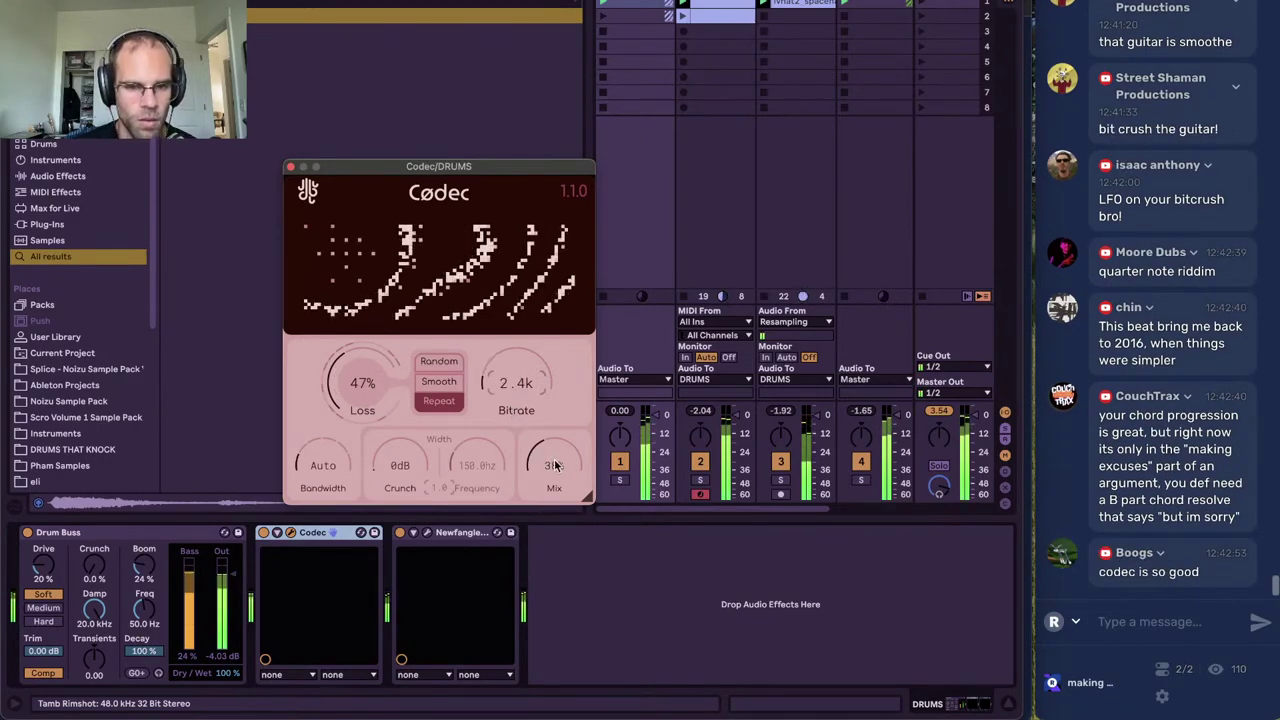
mouse_move(555, 470)
left_mouse_down()
mouse_move(560, 457)
mouse_move(560, 481)
left_mouse_up()
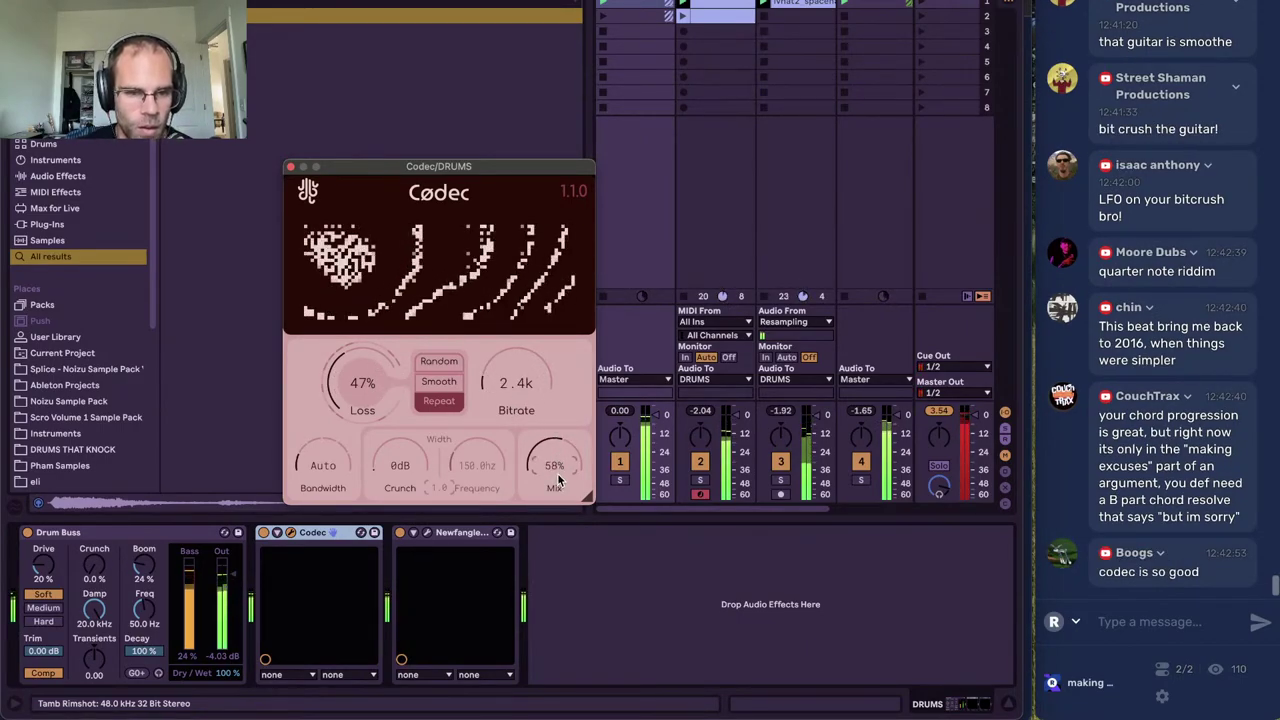
left_click_drag(421, 166, 416, 113)
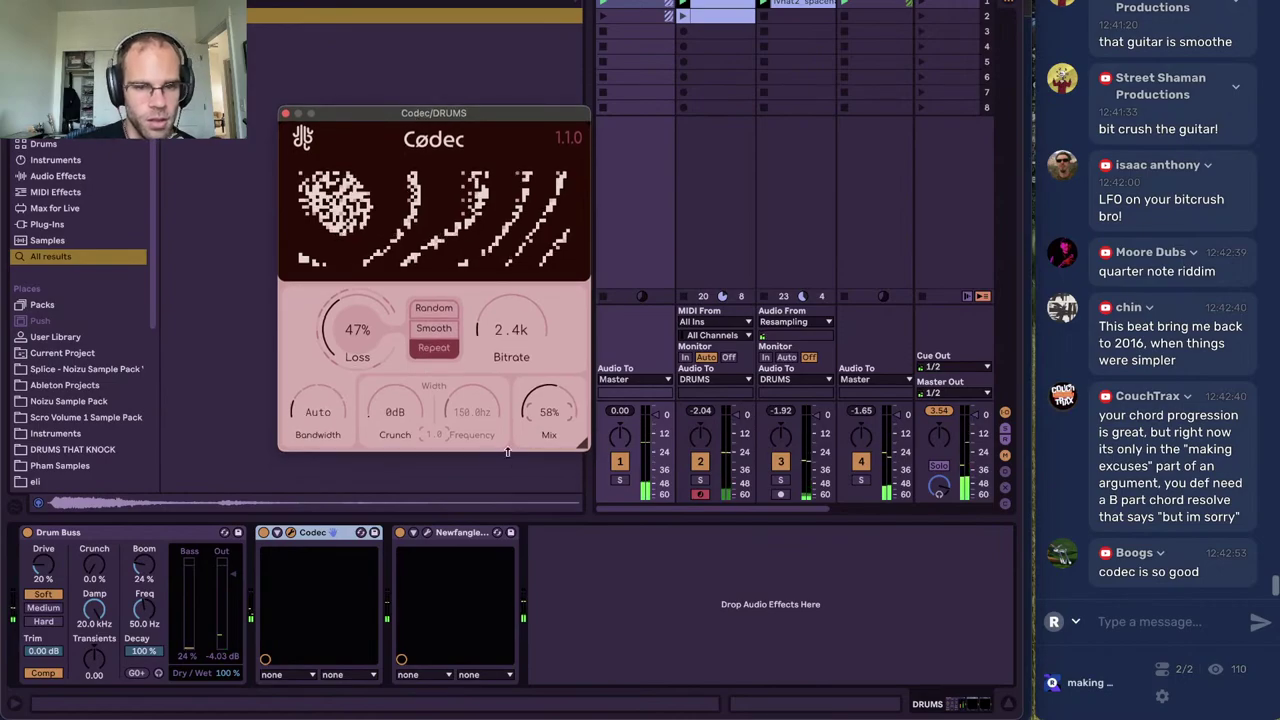
Solo the DRUMS group, restart playback and raise Codec's Mix to 100%
left_click(621, 481)
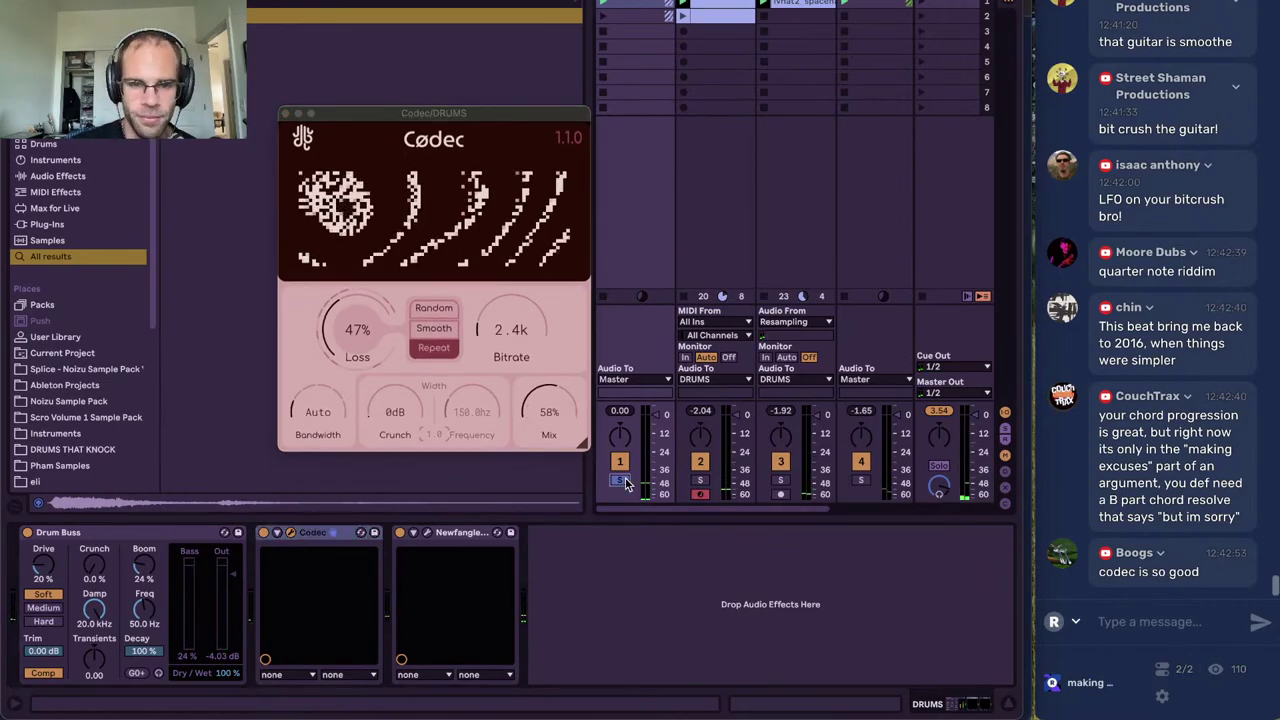
key("space")
left_click(546, 414)
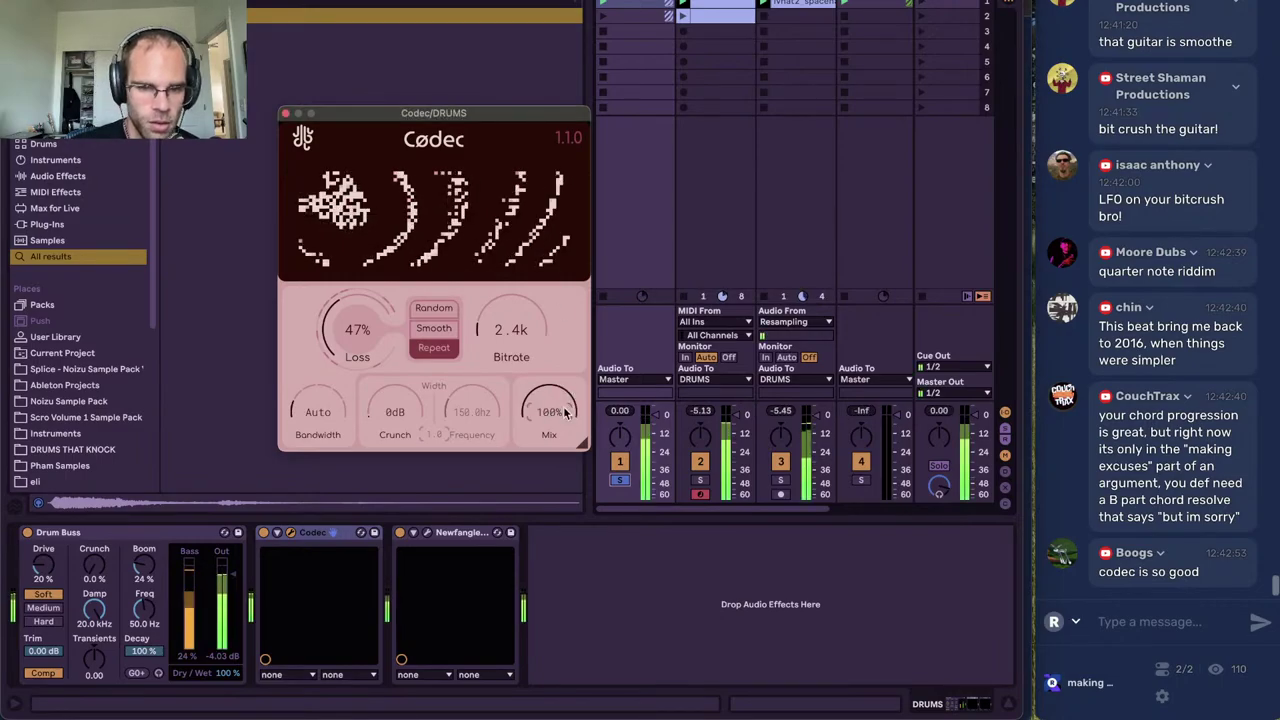
Try Codec's Smooth and Random modes on the soloed drums with Loss 90%, Bitrate 109k and Mix 100%
left_click(446, 326)
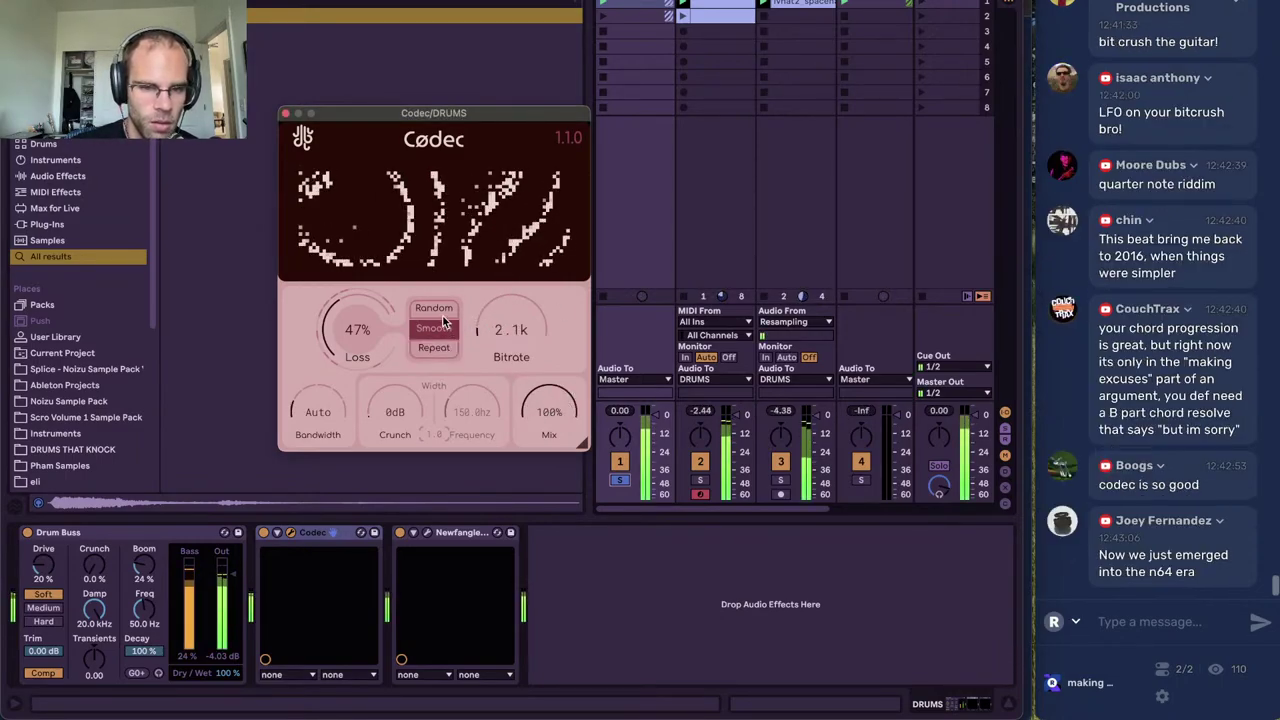
left_click_drag(352, 283, 402, 285)
left_click_drag(510, 277, 527, 266)
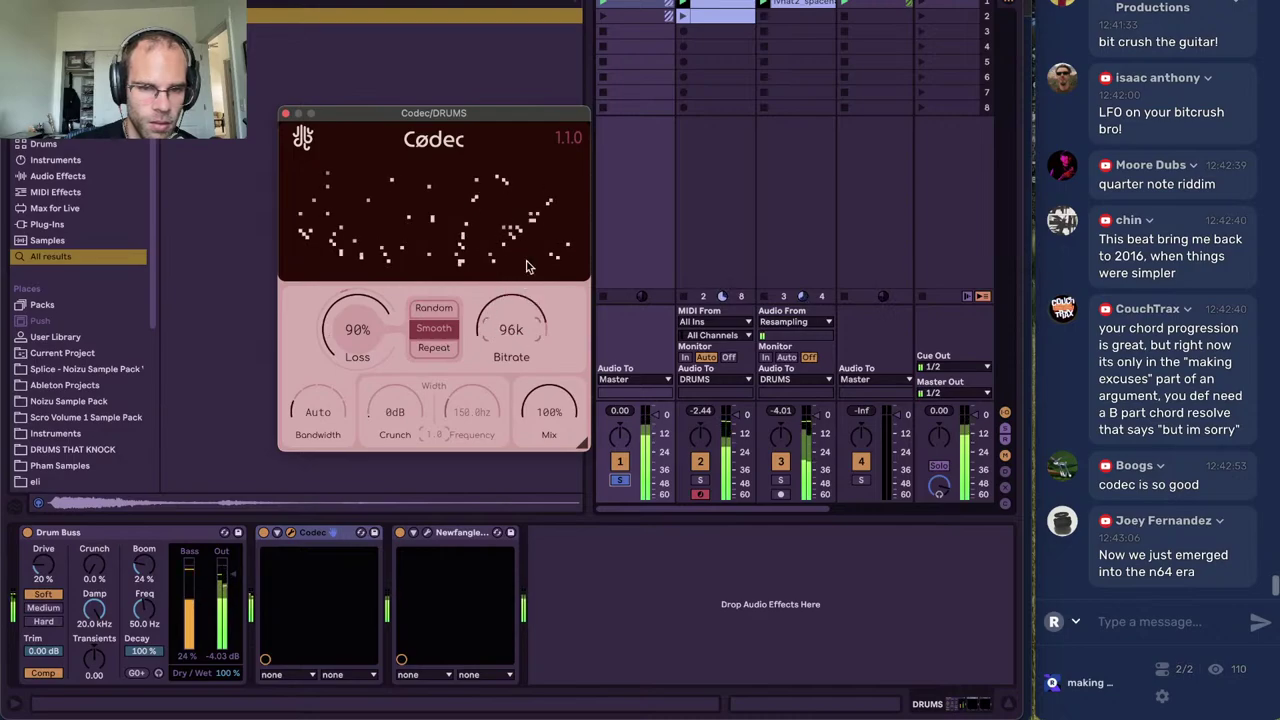
left_click_drag(543, 455, 503, 401)
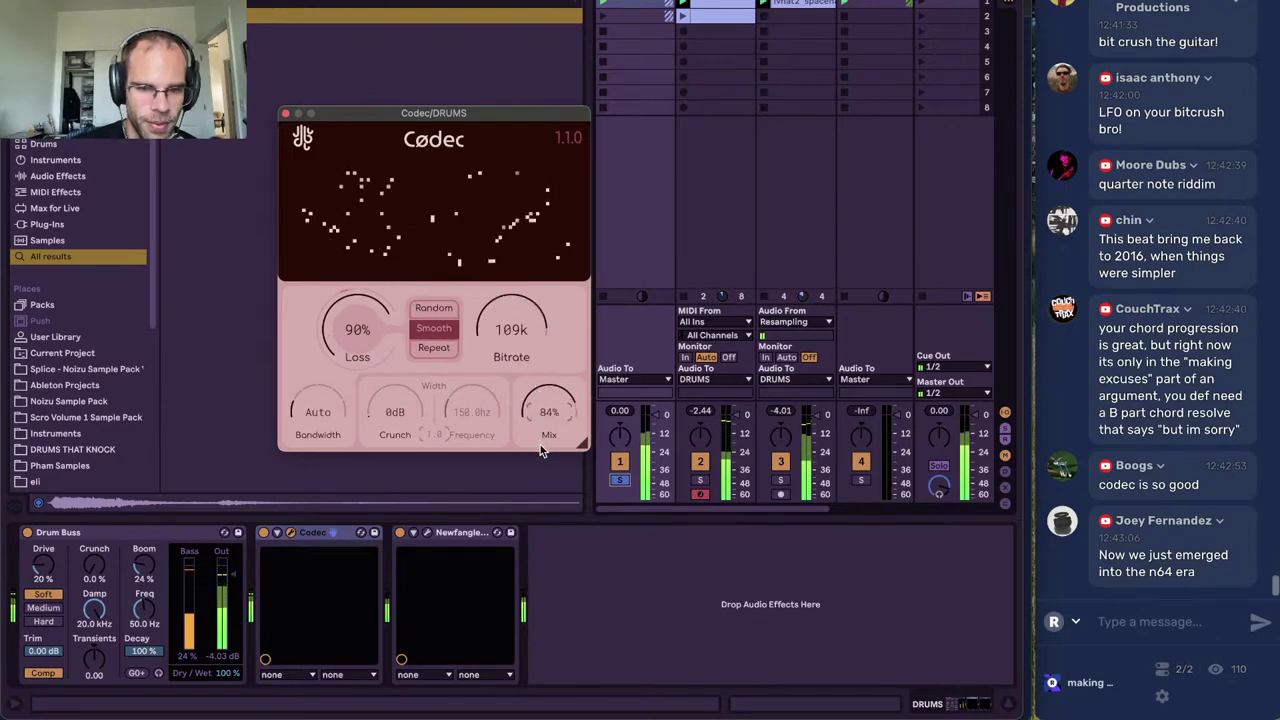
left_click_drag(540, 452, 440, 410)
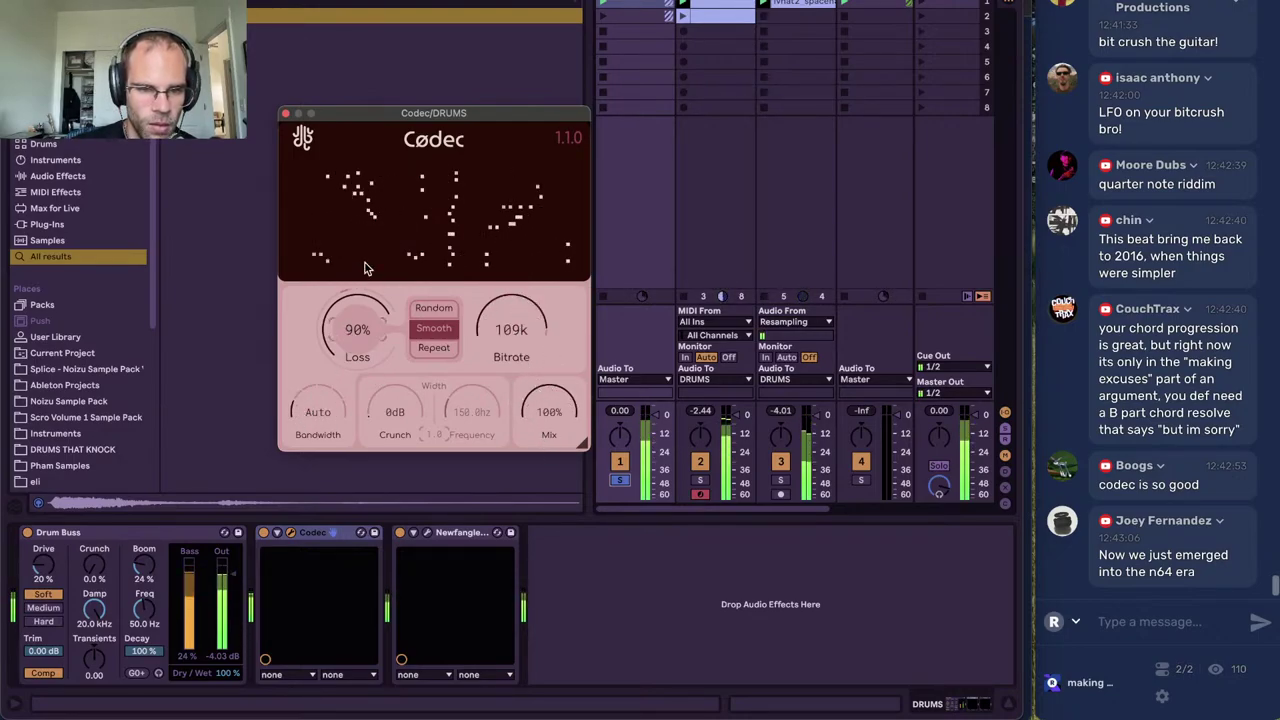
left_click(434, 308)
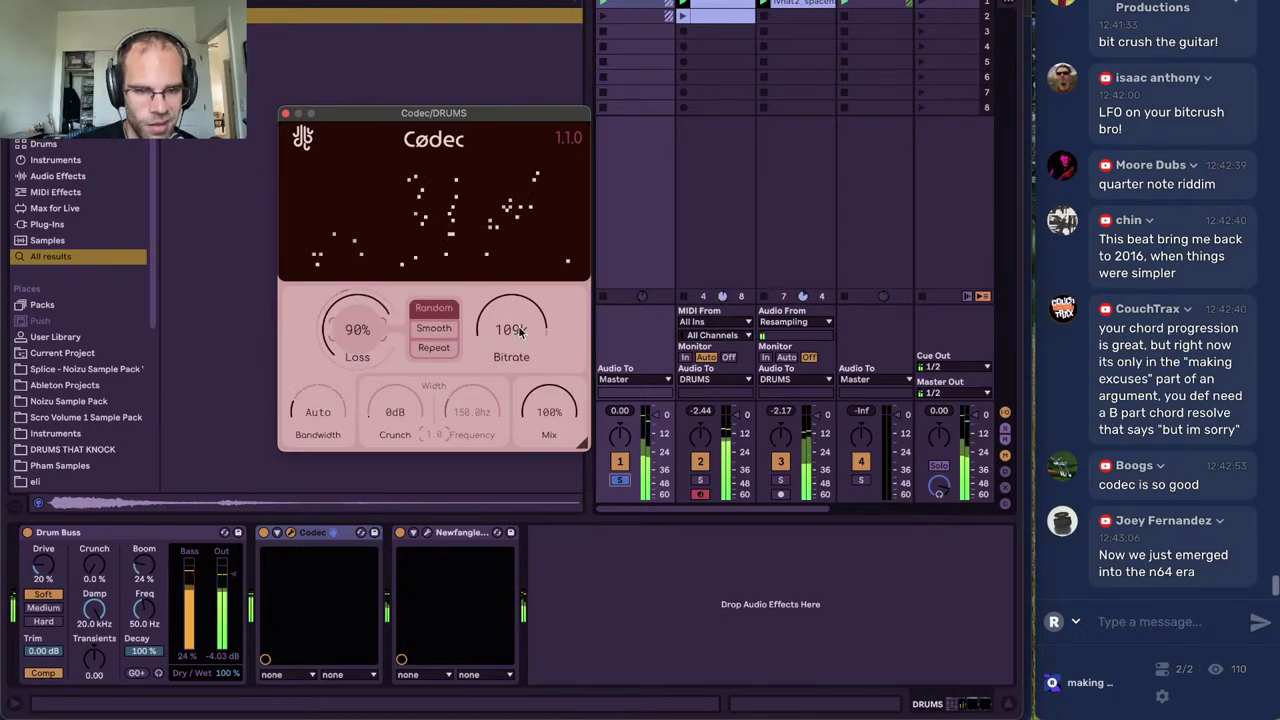
Switch Codec to Repeat mode with Loss 55%, Bitrate 90k and Mix 38%, and unsolo the DRUMS group
left_click(434, 347)
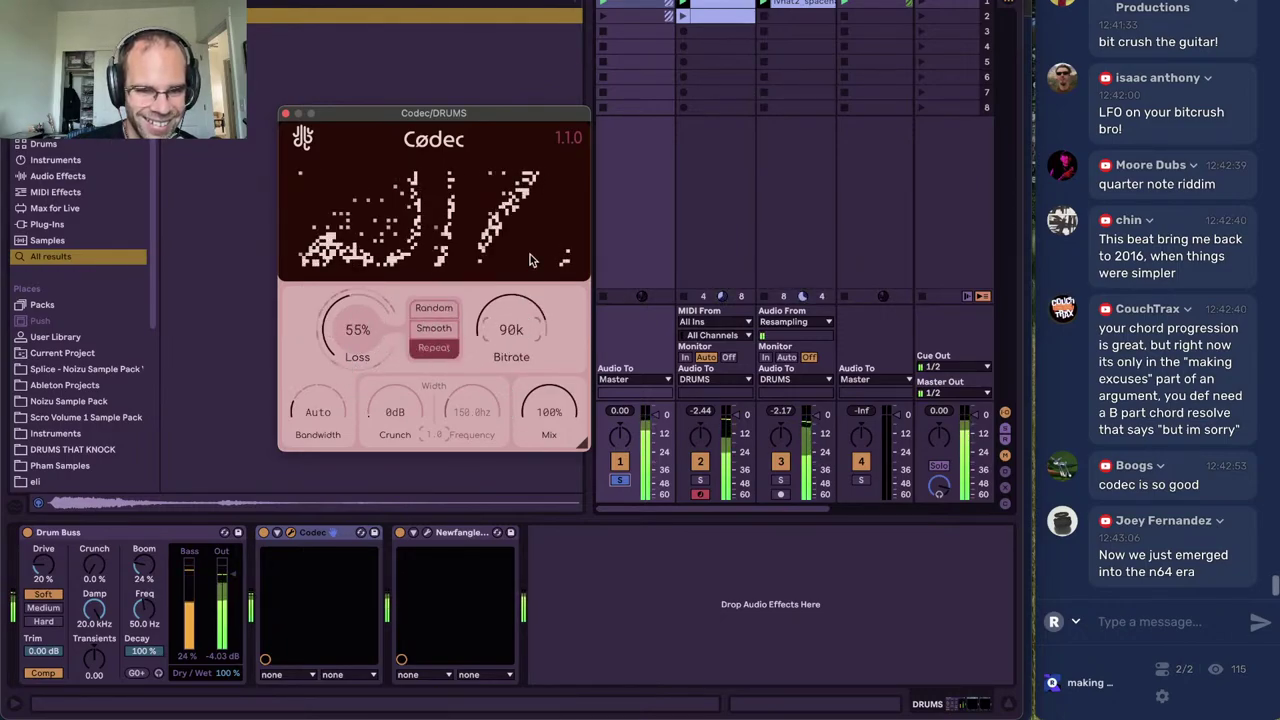
left_click(620, 480)
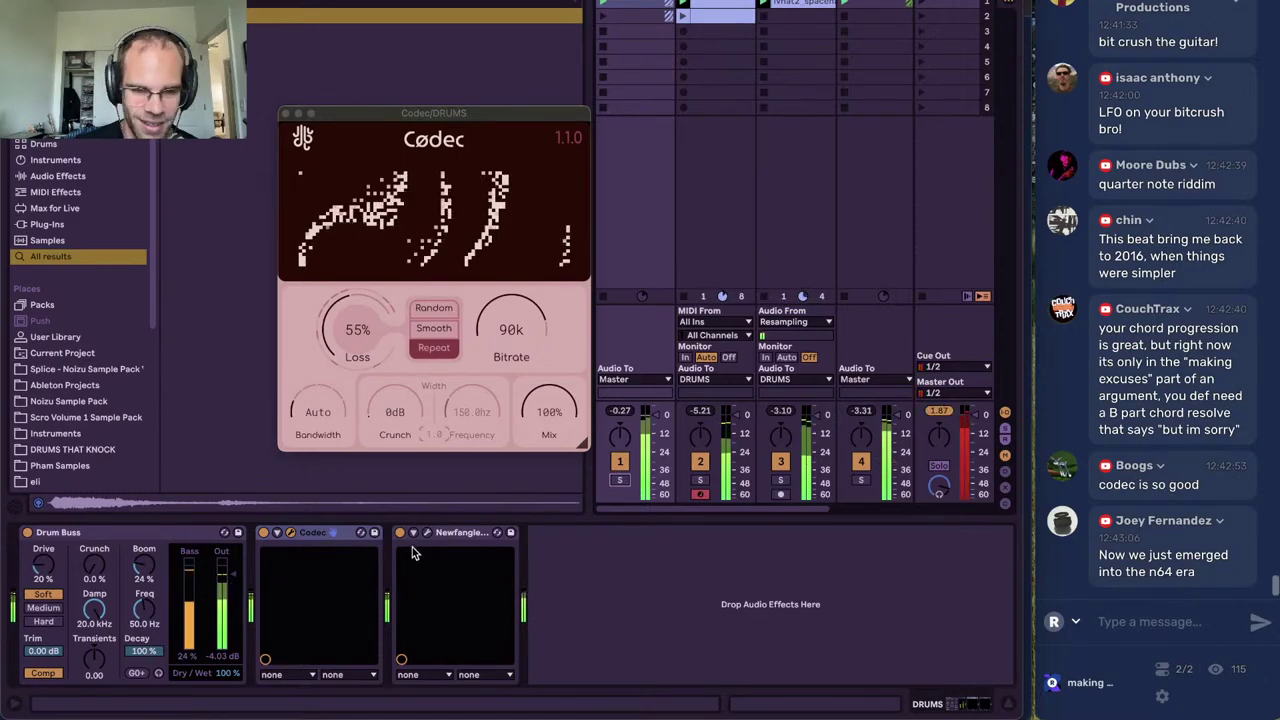
mouse_move(543, 408)
left_mouse_down()
mouse_move(540, 537)
mouse_move(552, 385)
left_mouse_up()
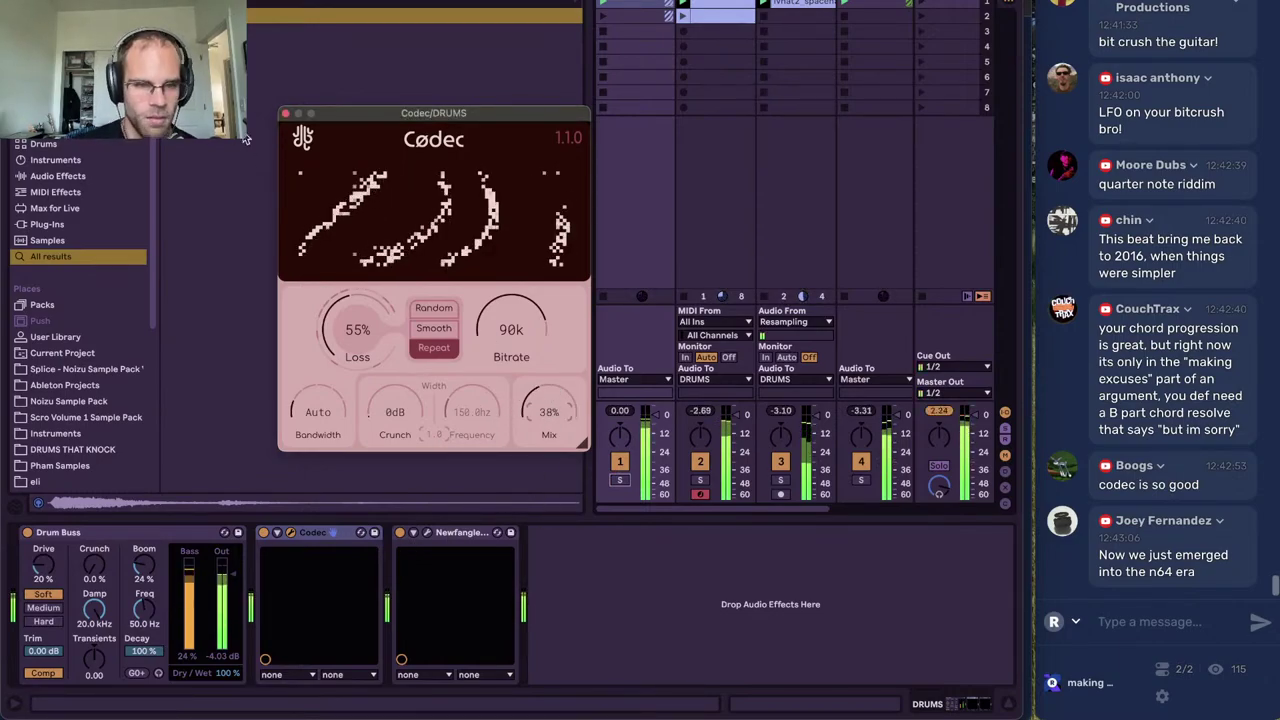
left_click(286, 114)
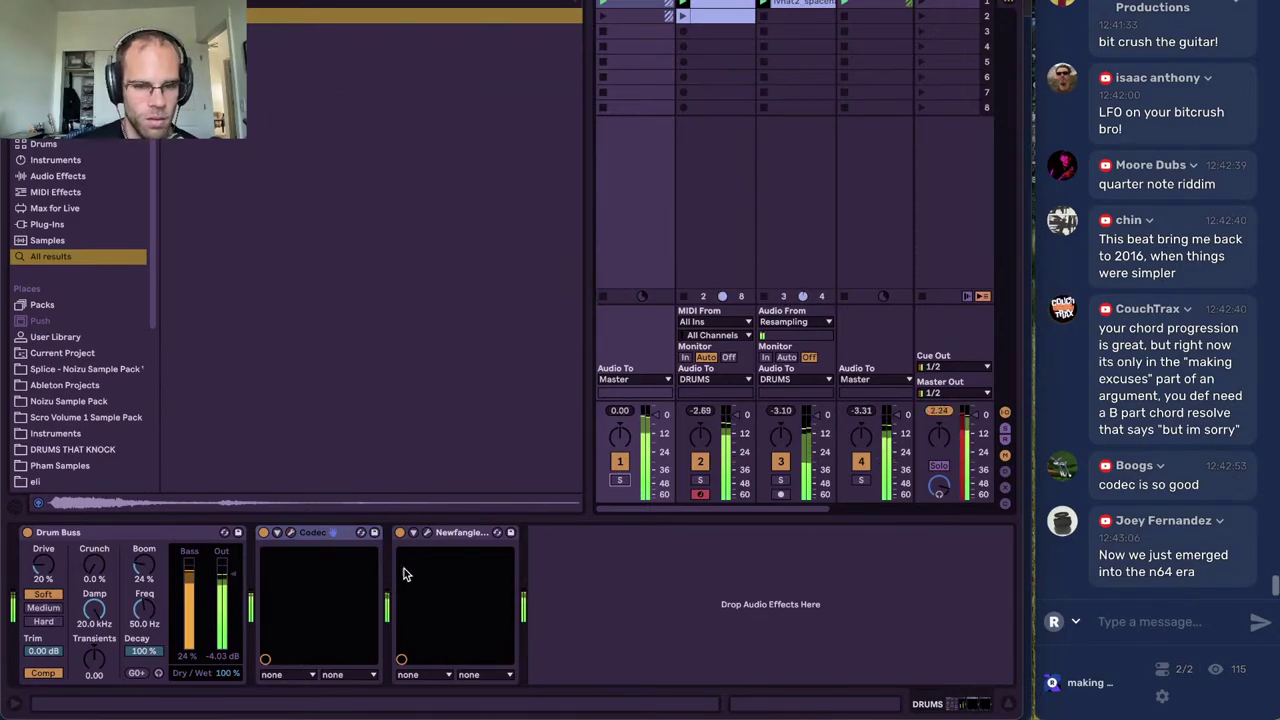
Compare the drums with Codec bypassed, and set its Mix to 15% before closing the plug-in window
left_click(279, 537)
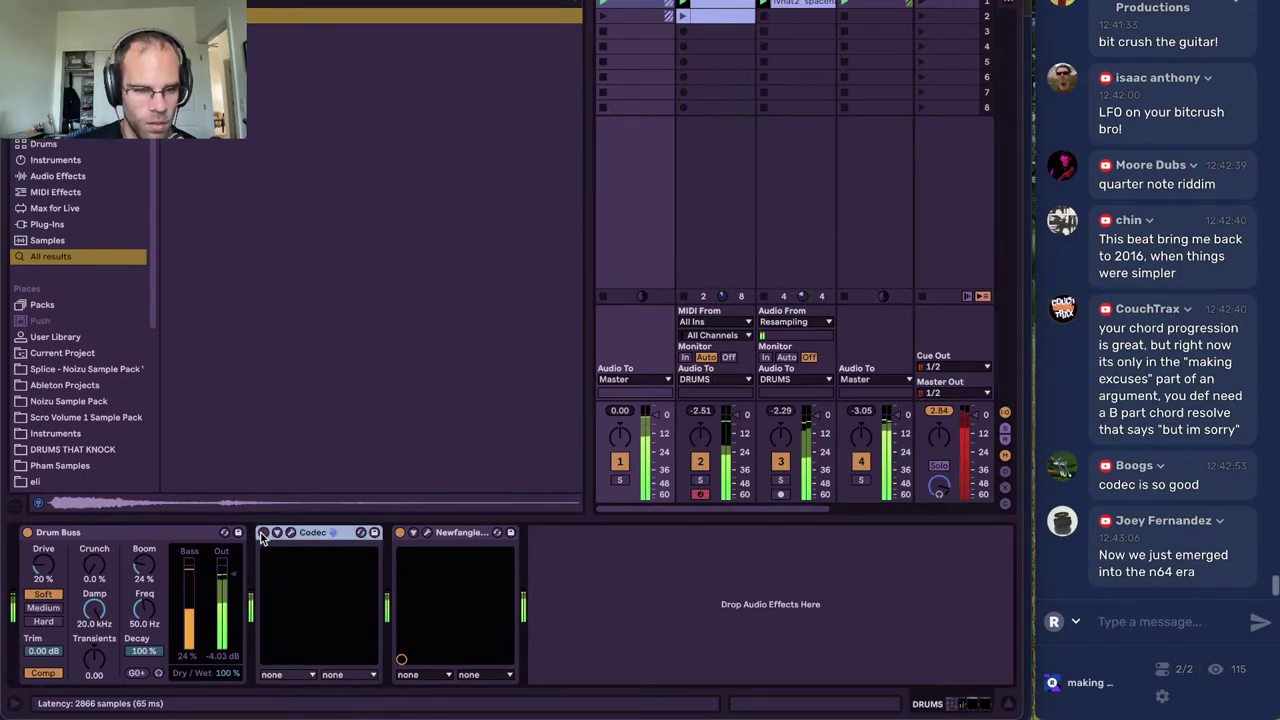
left_click(291, 532)
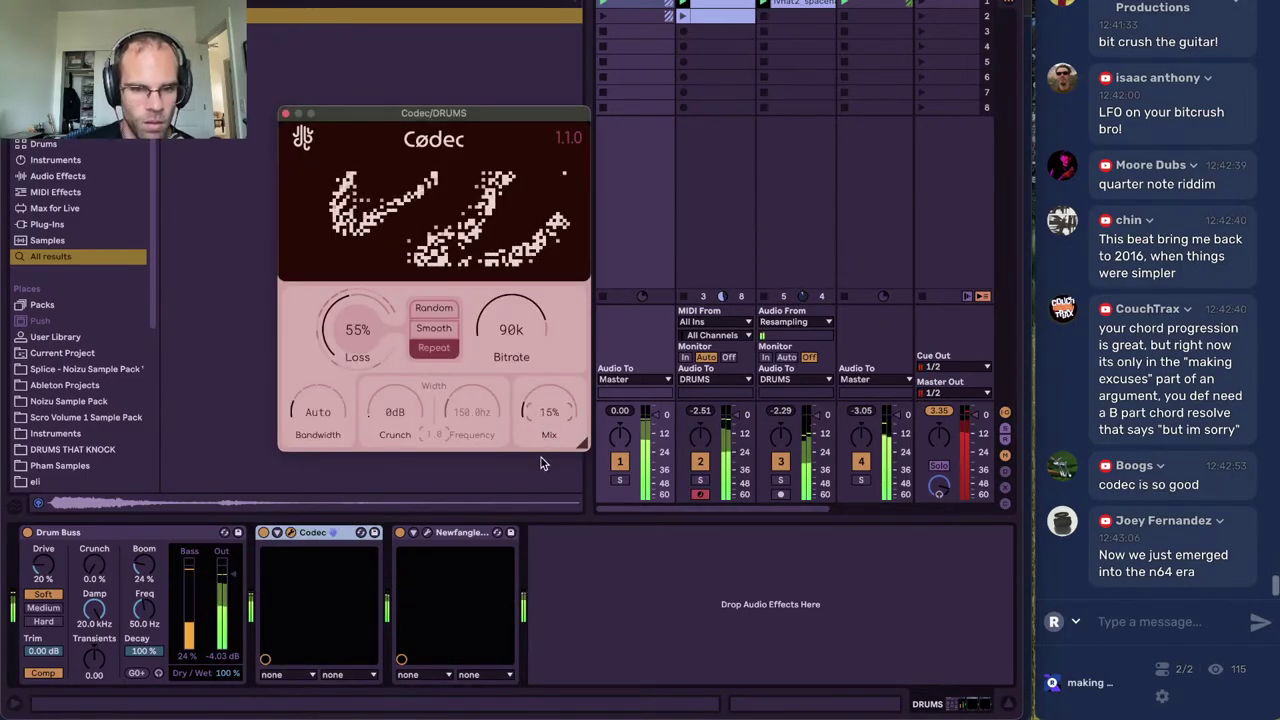
left_click(286, 114)
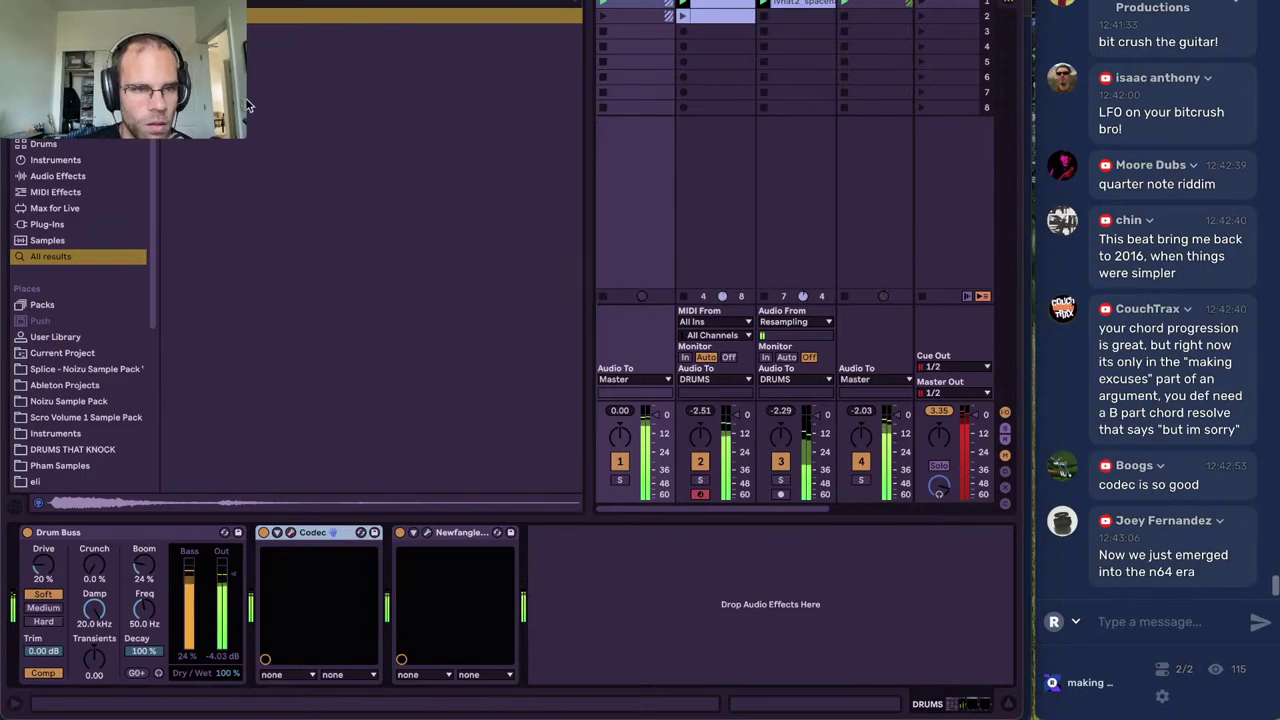
key("super+alt+b")
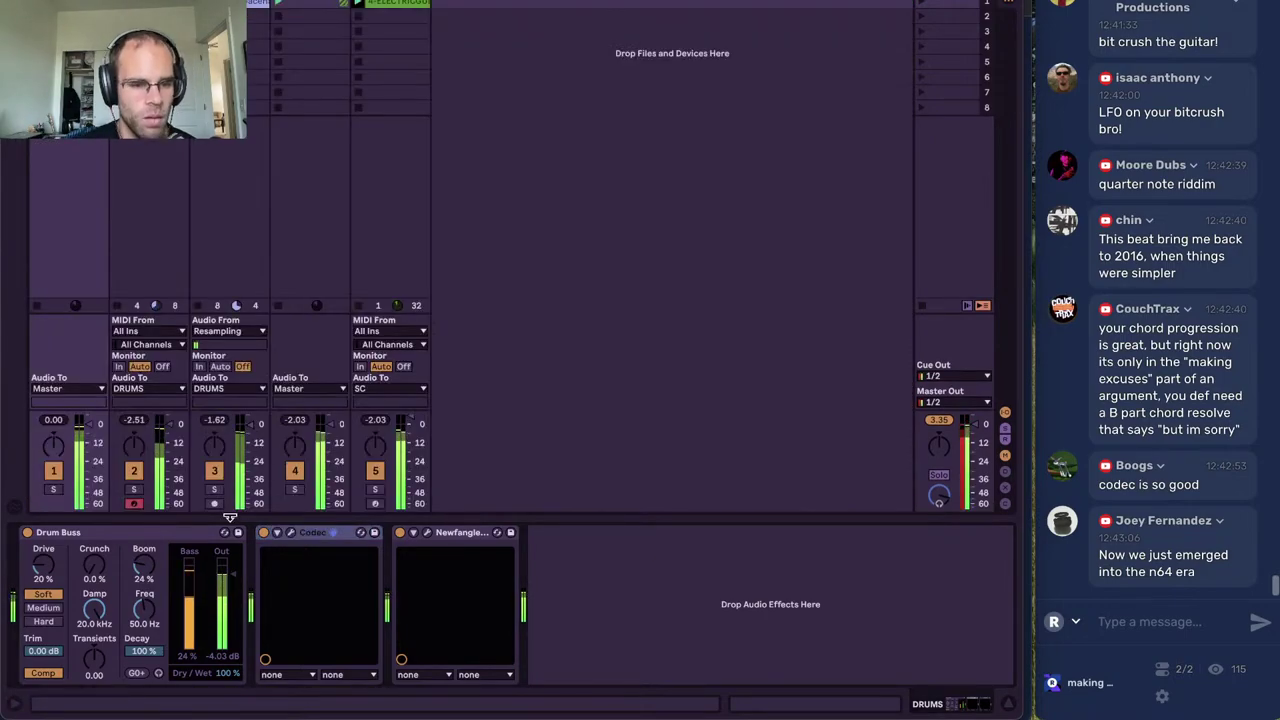
key("super+f")
type("sketch")
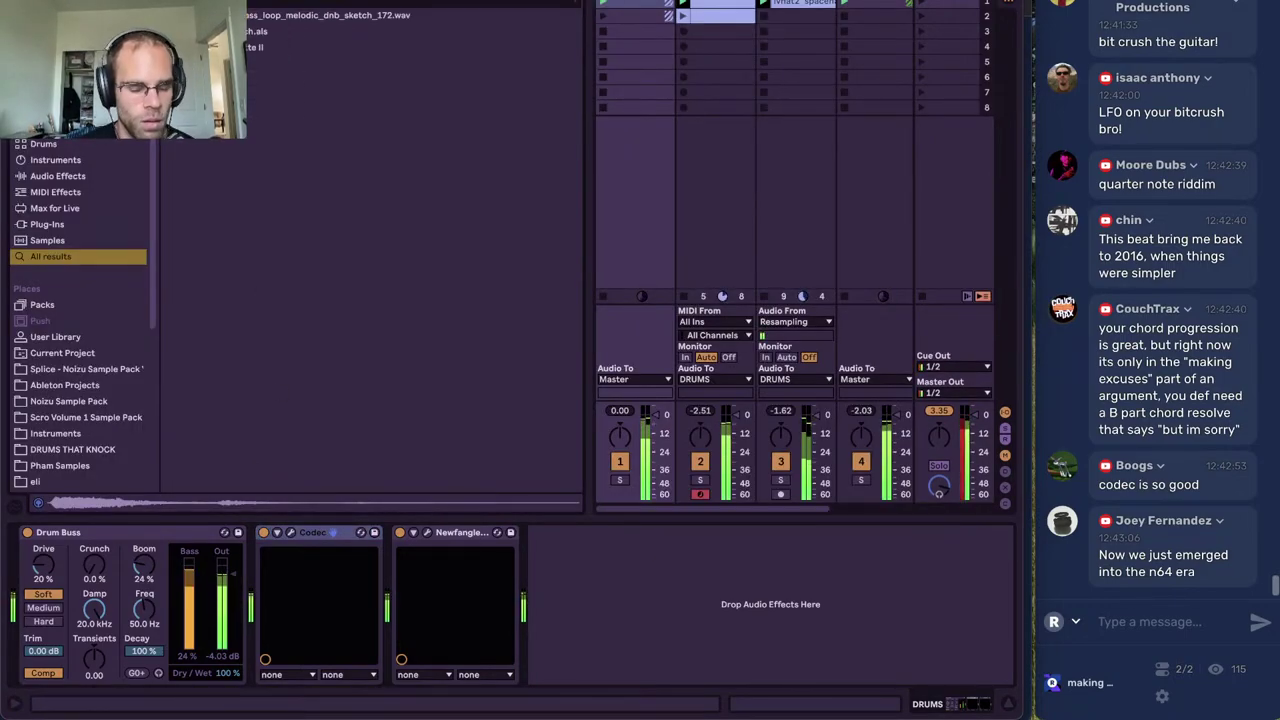
Find the CAMELCRUSHER rack, insert it between Drum Buss and Codec on the DRUMS group, and close its plug-in window
key("super+f")
type("camel")
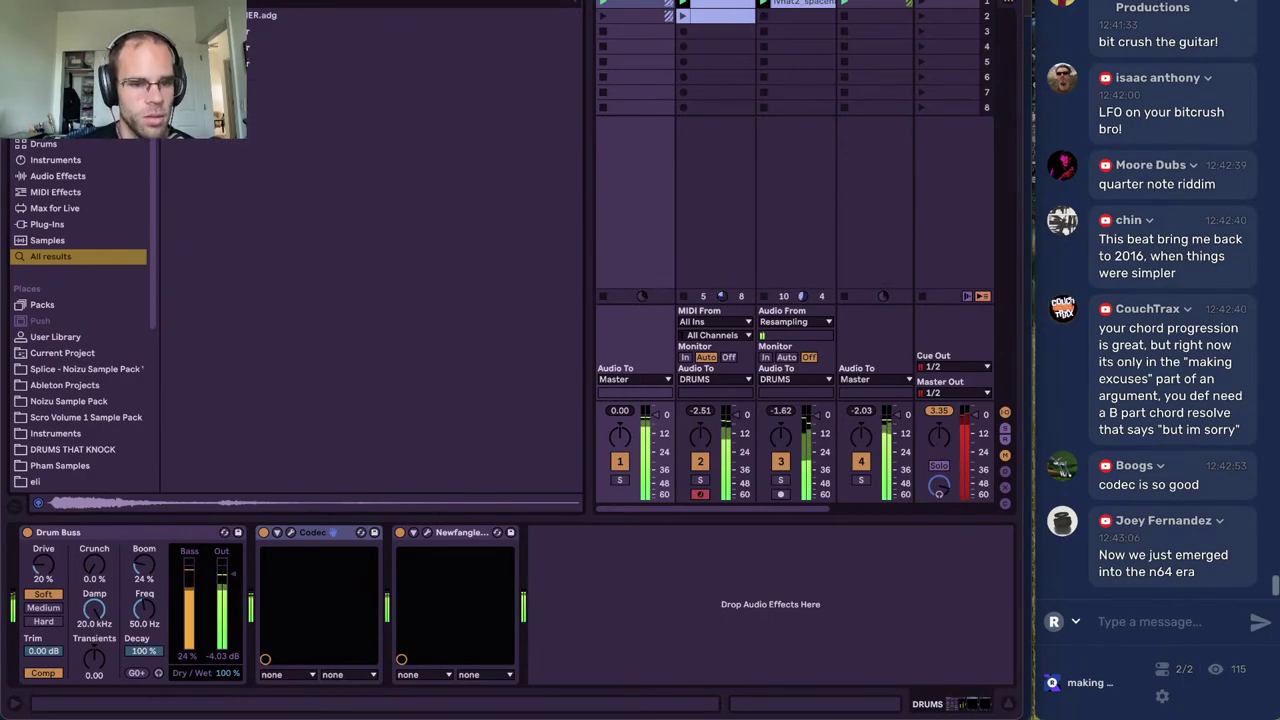
left_click_drag(250, 47, 264, 655)
mouse_move(254, 14)
left_mouse_down()
mouse_move(210, 614)
mouse_move(252, 610)
left_mouse_up()
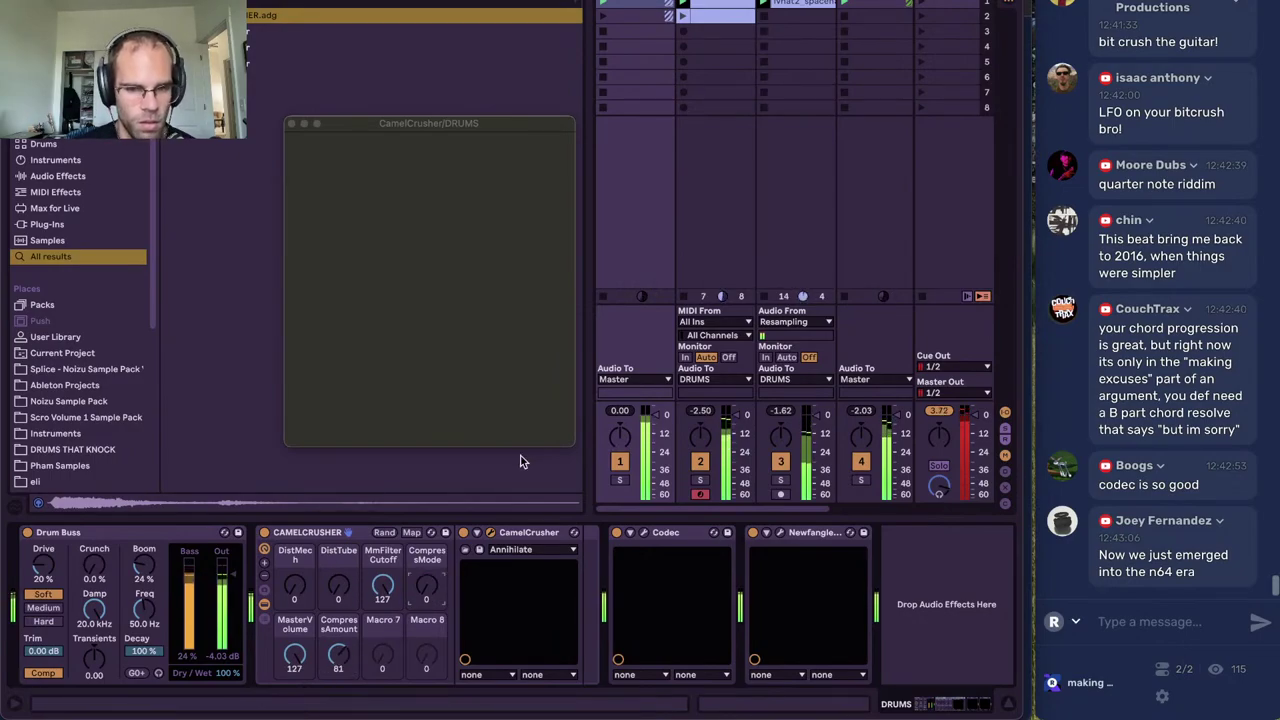
left_click(291, 123)
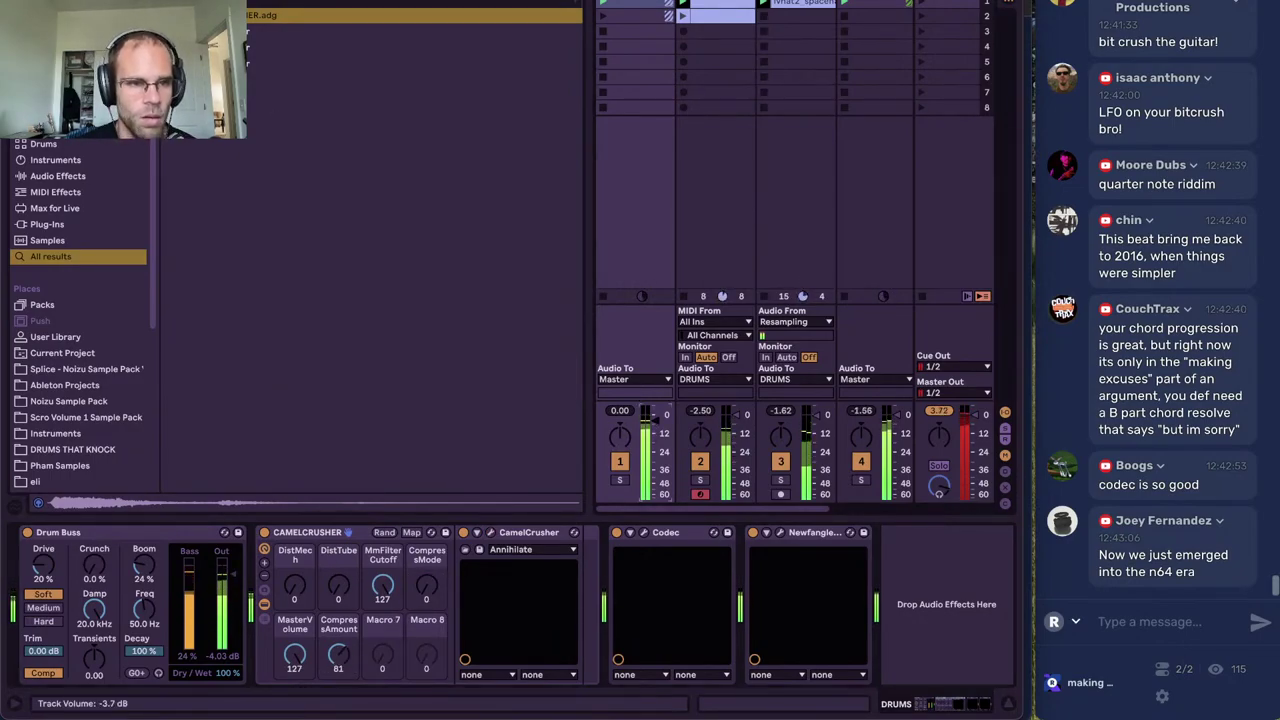
Add a Utility after the Vocoder on the ivhat2 track, test its gain at -inf dB and reset it to 0 dB
key("super+alt+b")
left_click(230, 4)
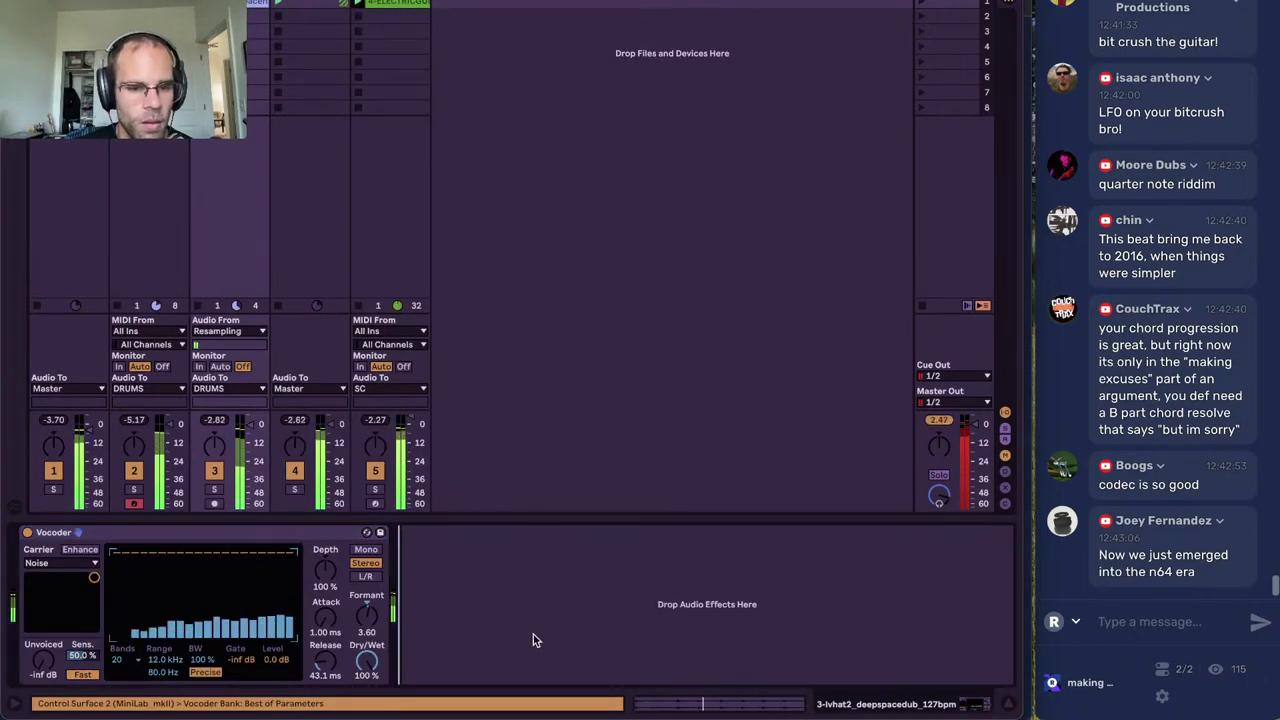
key("super+f")
type("utility")
key("Return")
left_click_drag(490, 588, 490, 690)
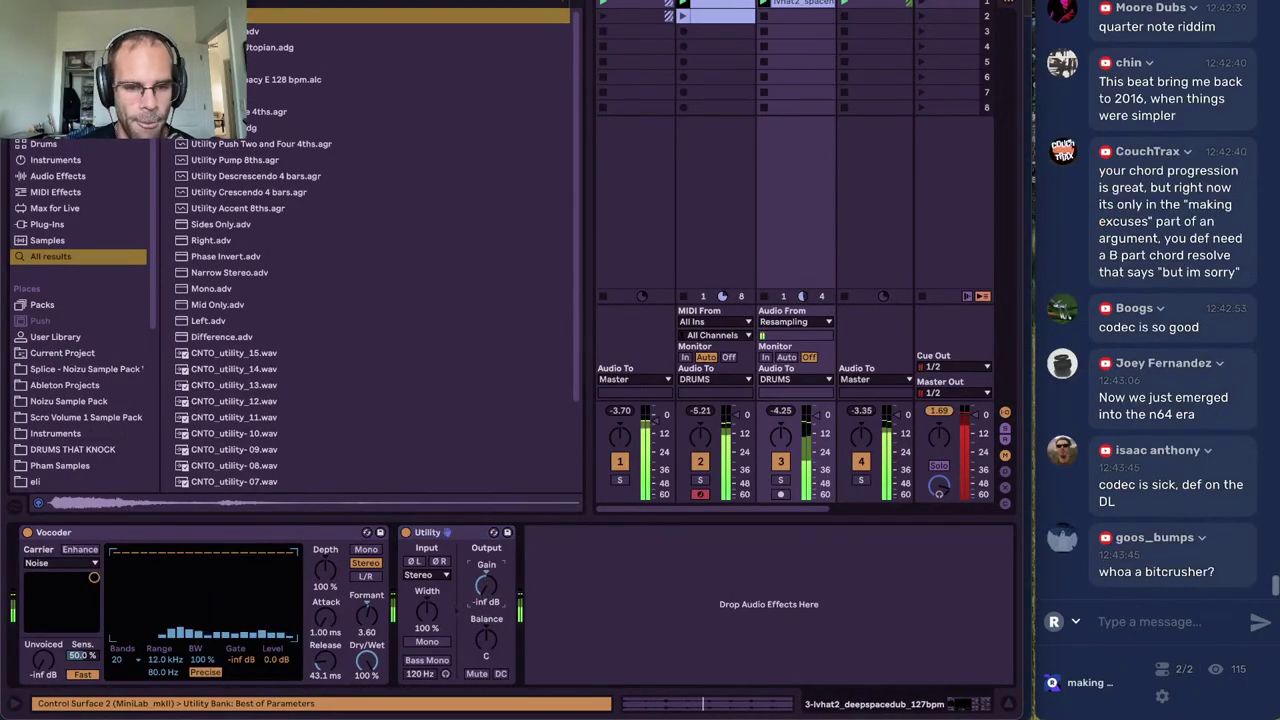
double_click(491, 594)
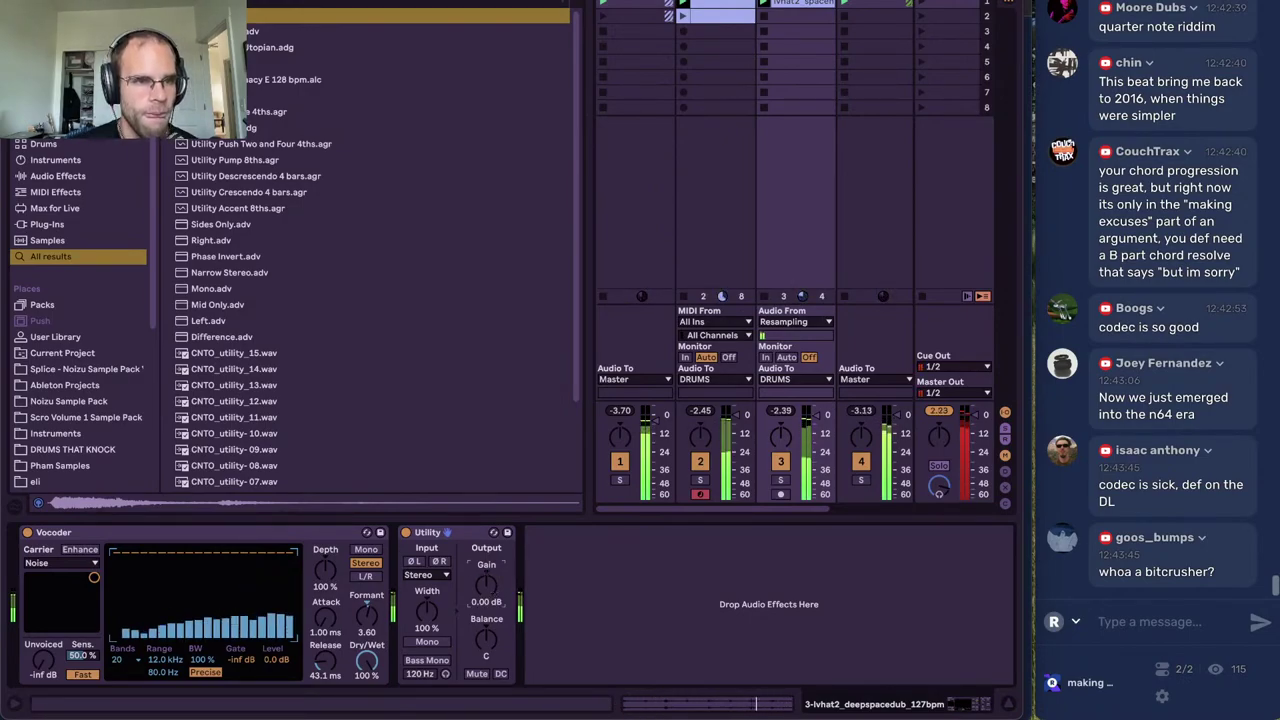
Add a new MIDI track after the electric guitar track
key("super+alt+b")
left_click(390, 220)
key("super+shift+t")
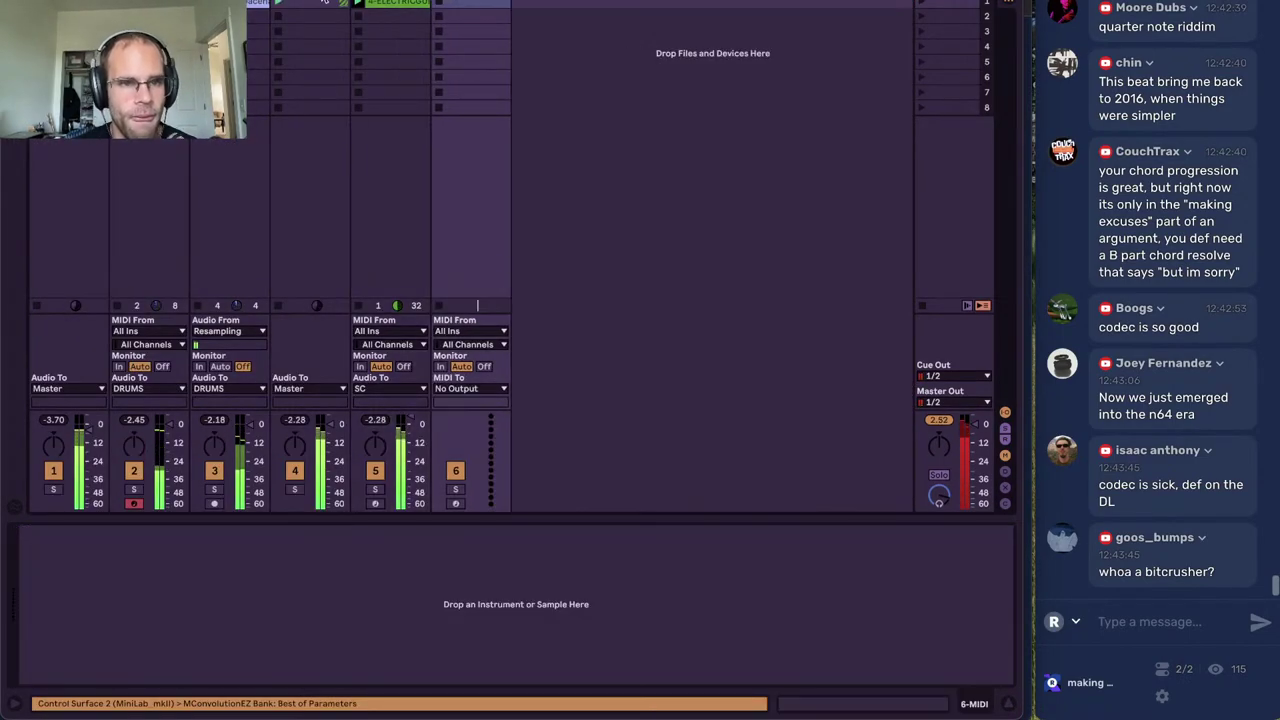
On the ivhat2 track's Vocoder, reset the formant to 0, use 4 bands and set the upper range limit to 9.56 kHz
left_click(242, 4)
left_click_drag(366, 616, 367, 622)
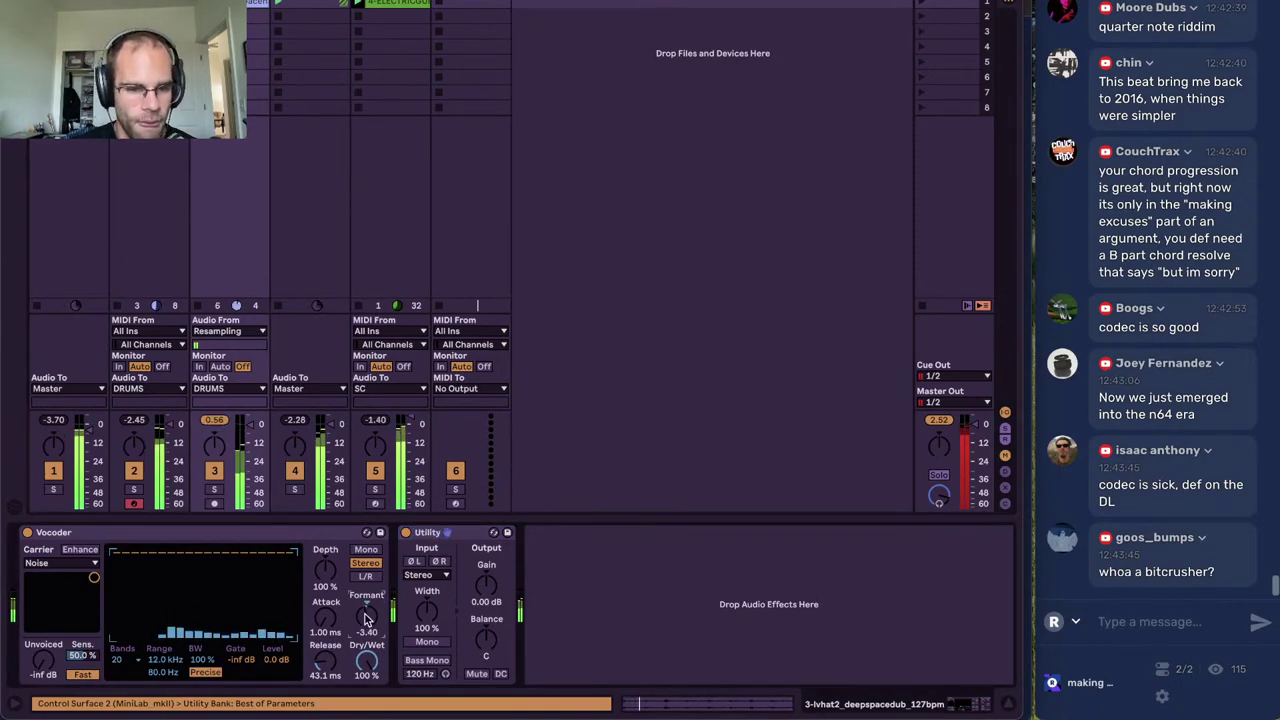
double_click(366, 618)
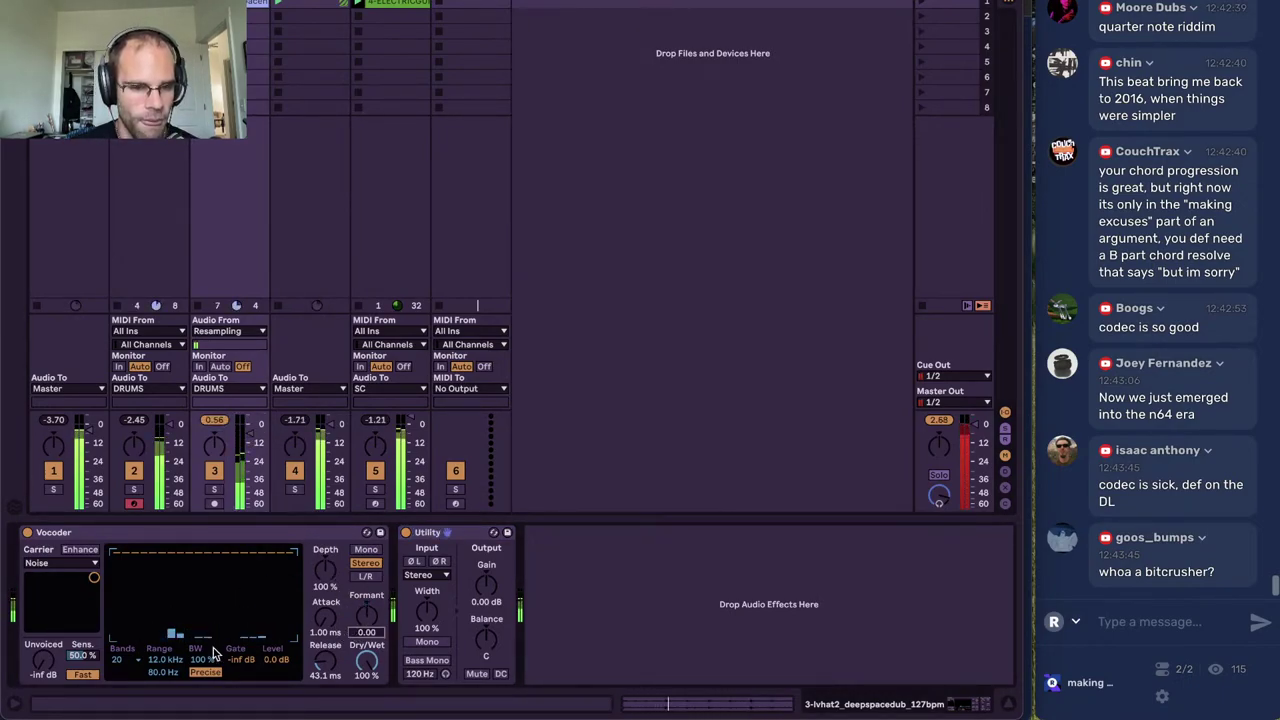
left_click(126, 660)
left_click(130, 540)
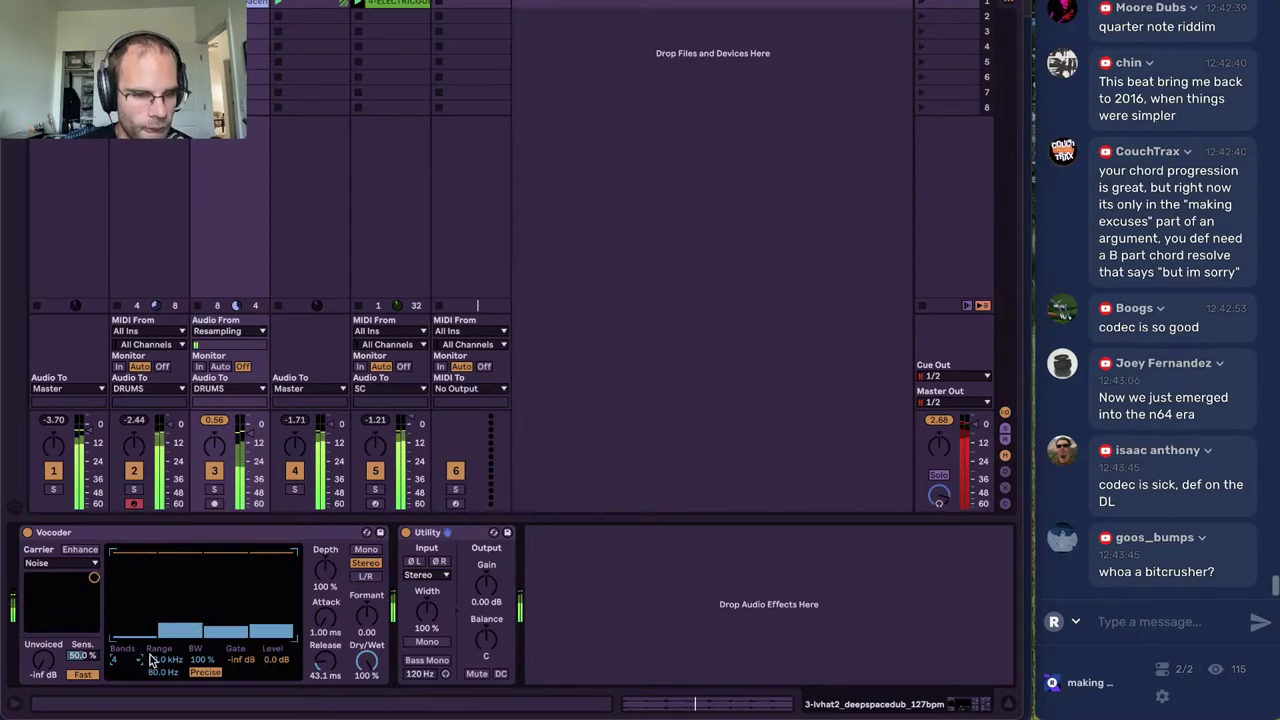
left_click_drag(150, 660, 150, 622)
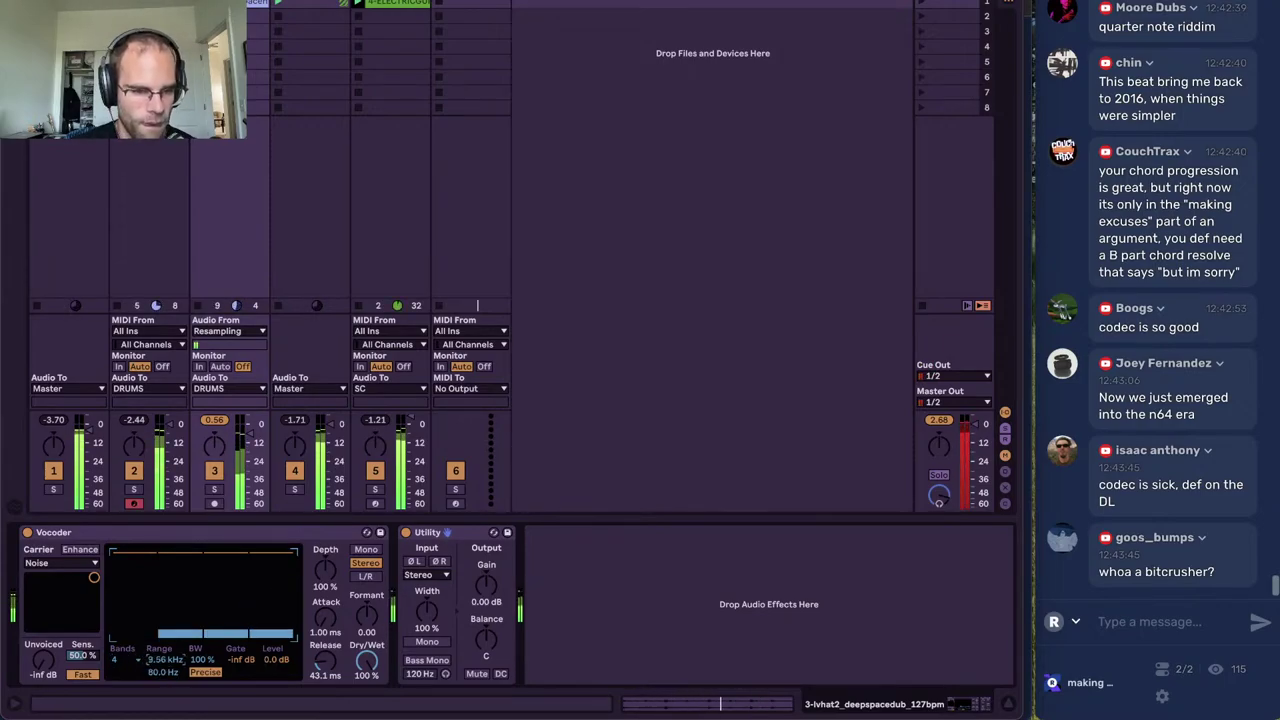
Load the Vintage Bass Finger Amp instrument onto the new MIDI track
left_click(508, 89)
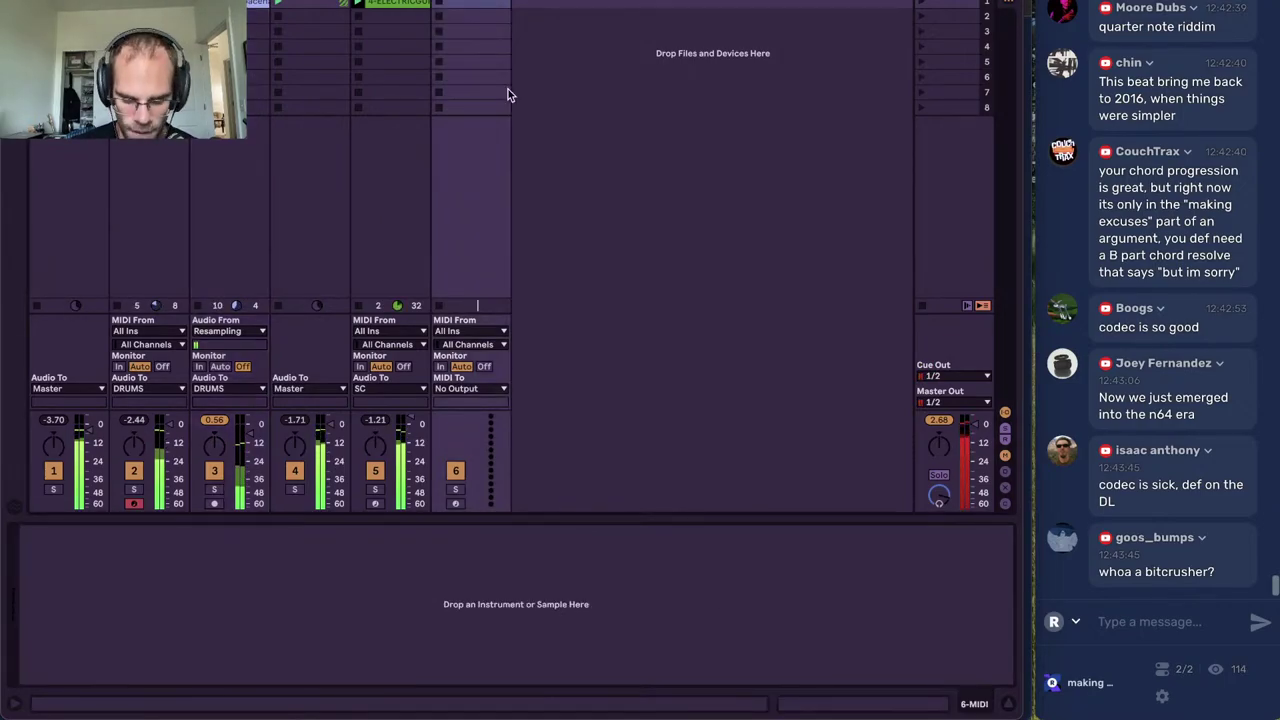
key("ctrl+alt+b")
type("ger amp")
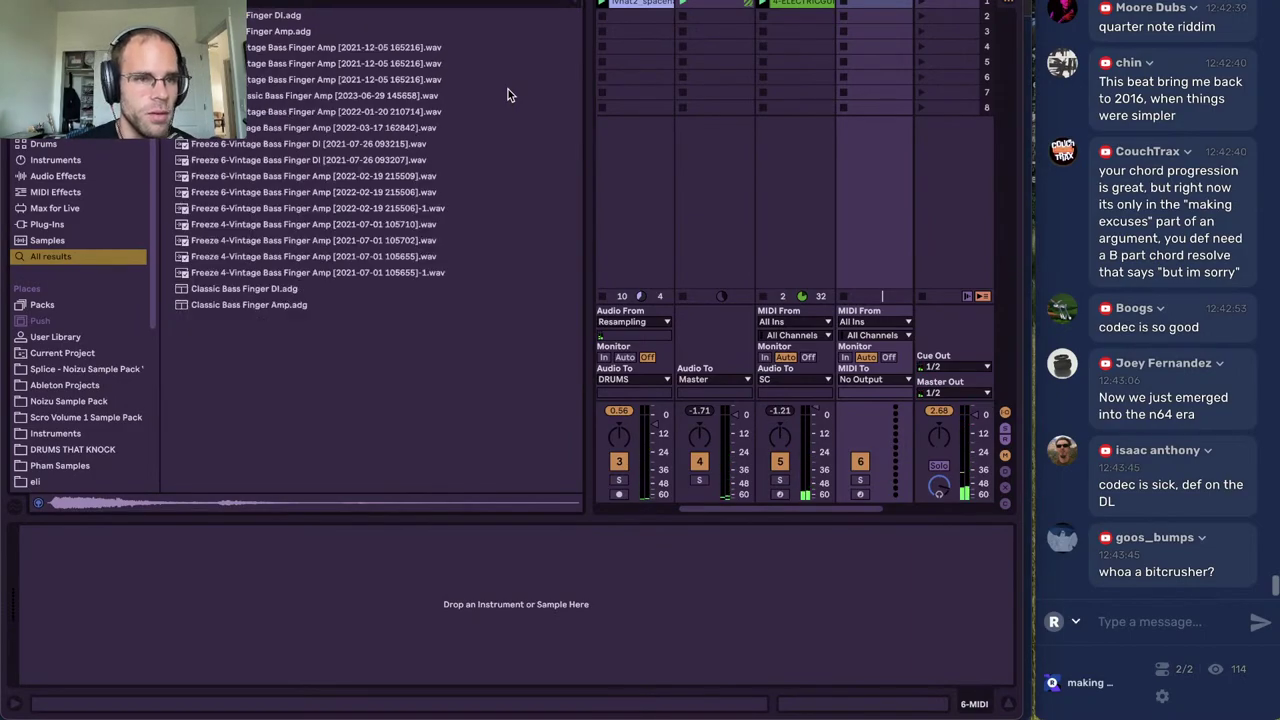
key("Down")
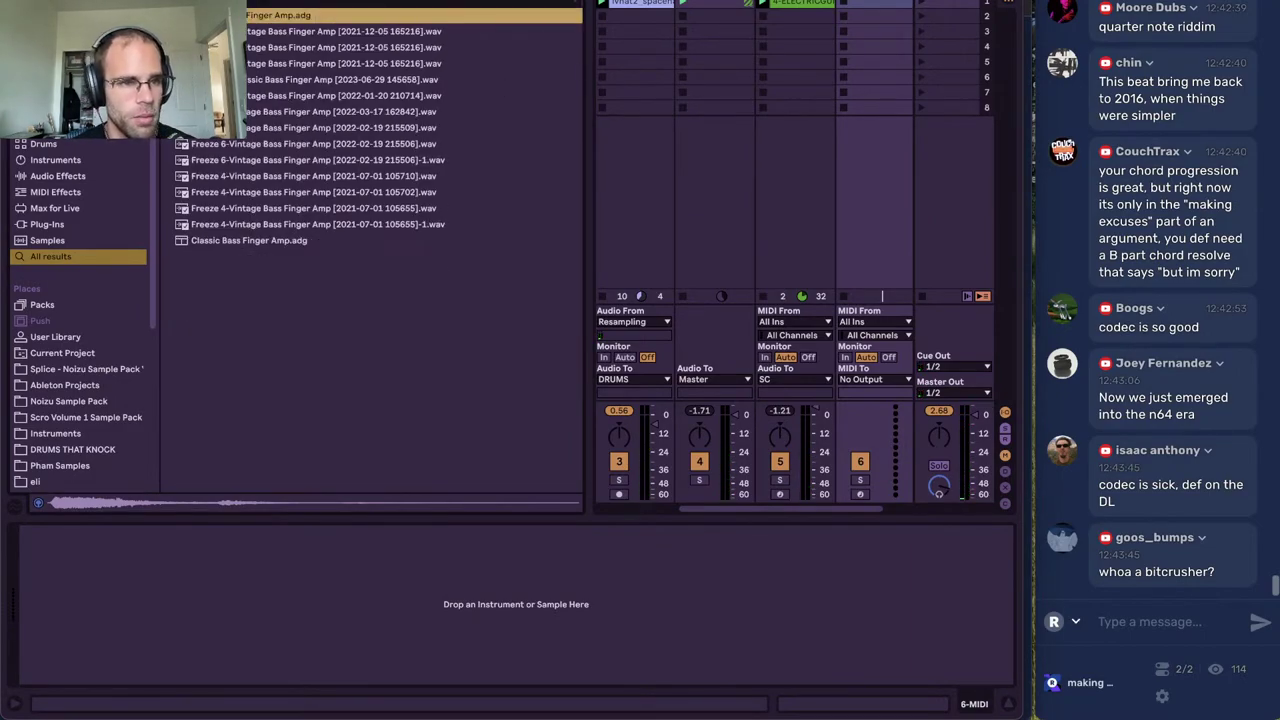
key("Return")
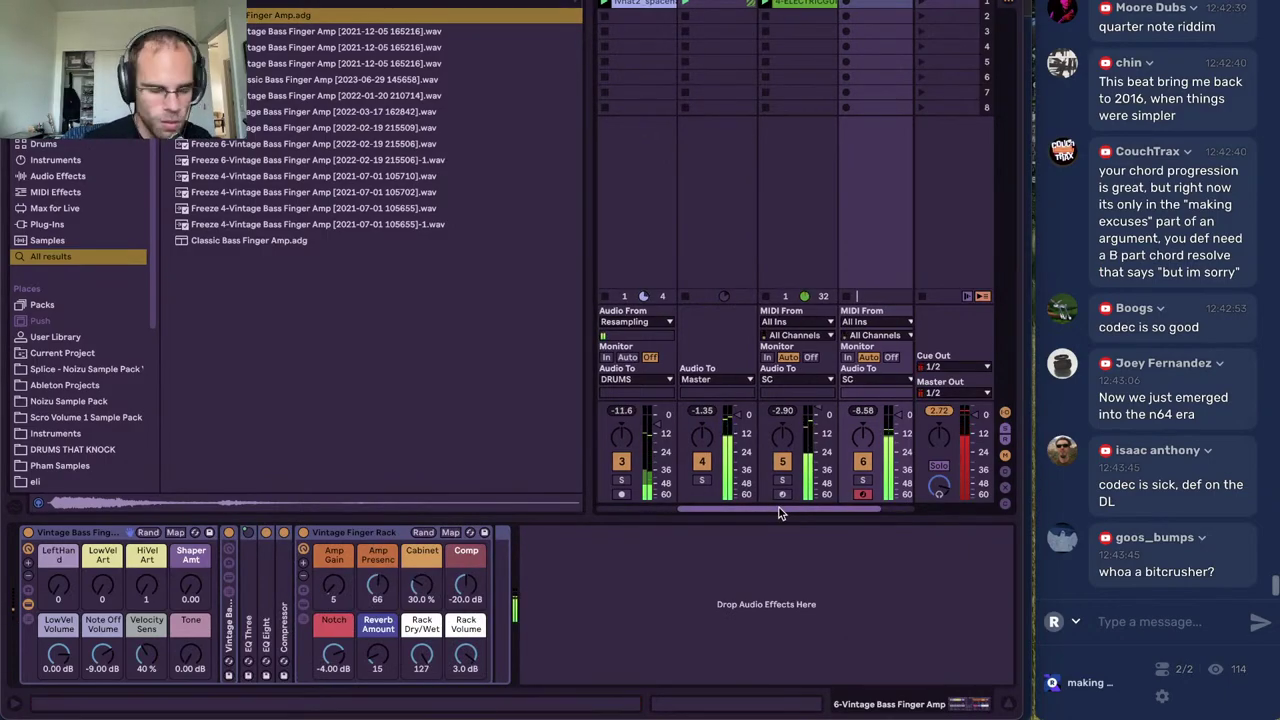
Examine the chord notes in the electric guitar clip, then return to the track's device chain
double_click(816, 5)
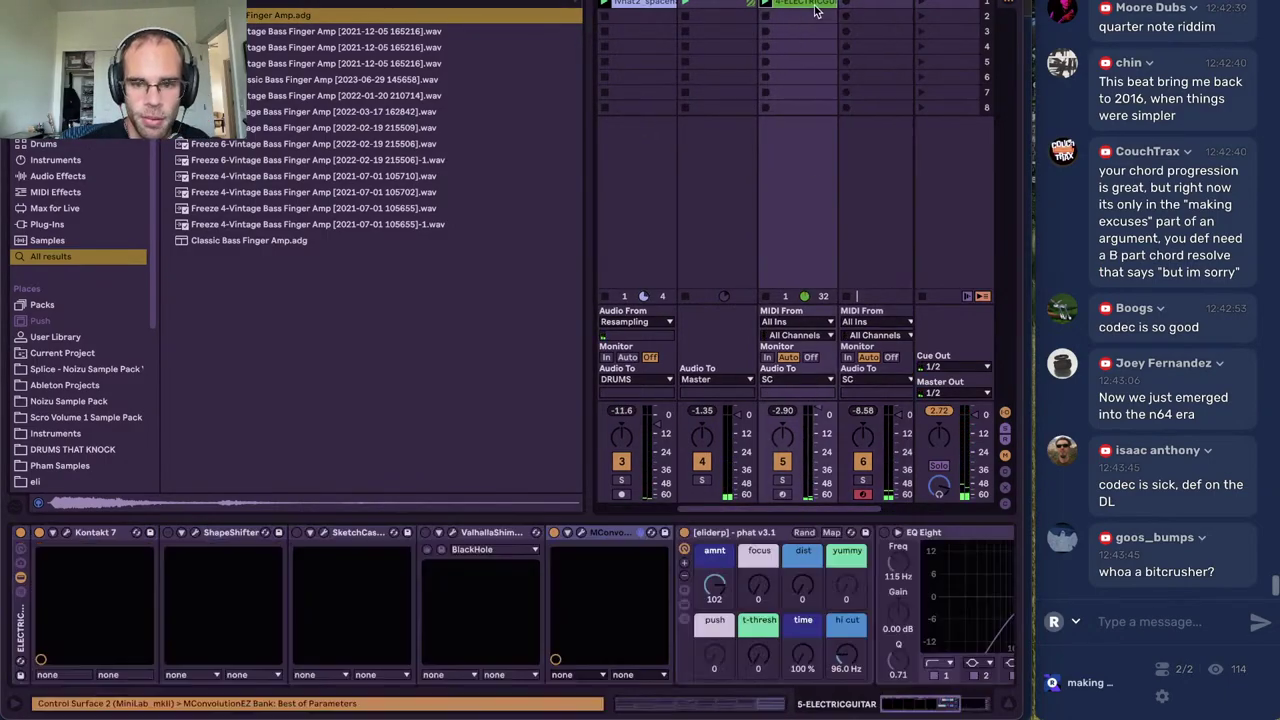
left_click_drag(508, 214, 865, 221)
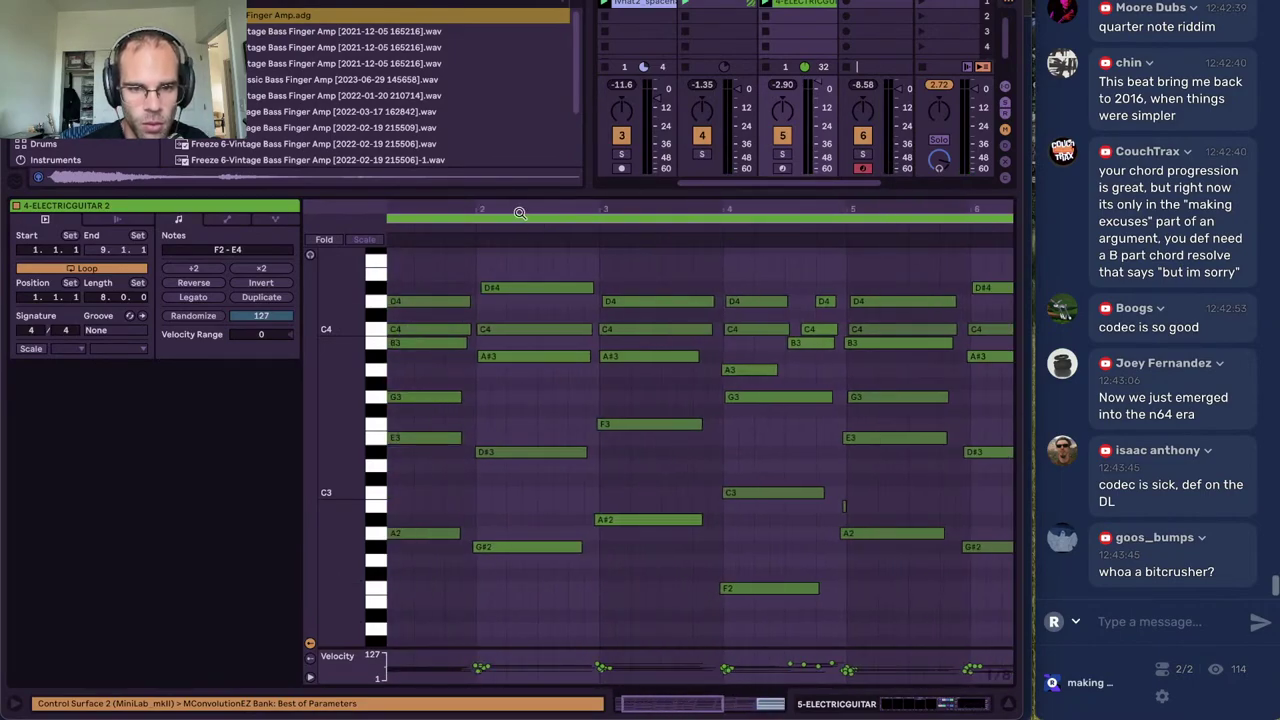
left_click_drag(519, 213, 540, 211)
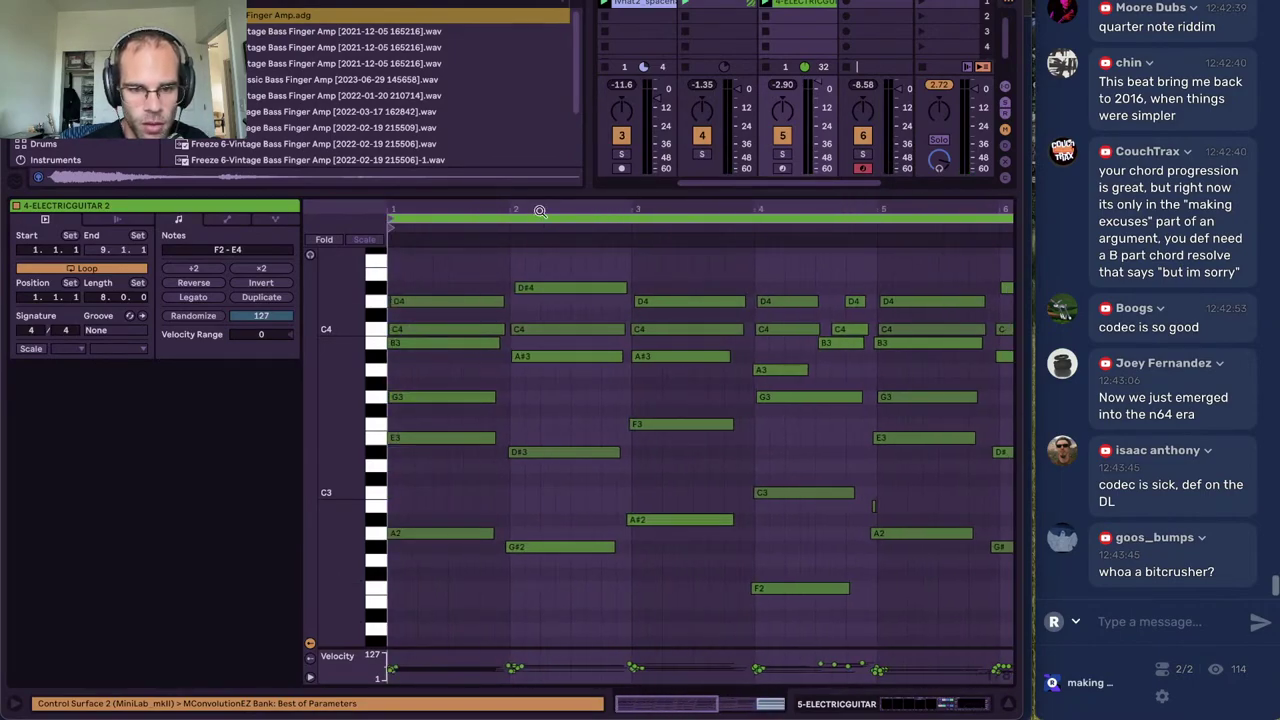
left_click(912, 710)
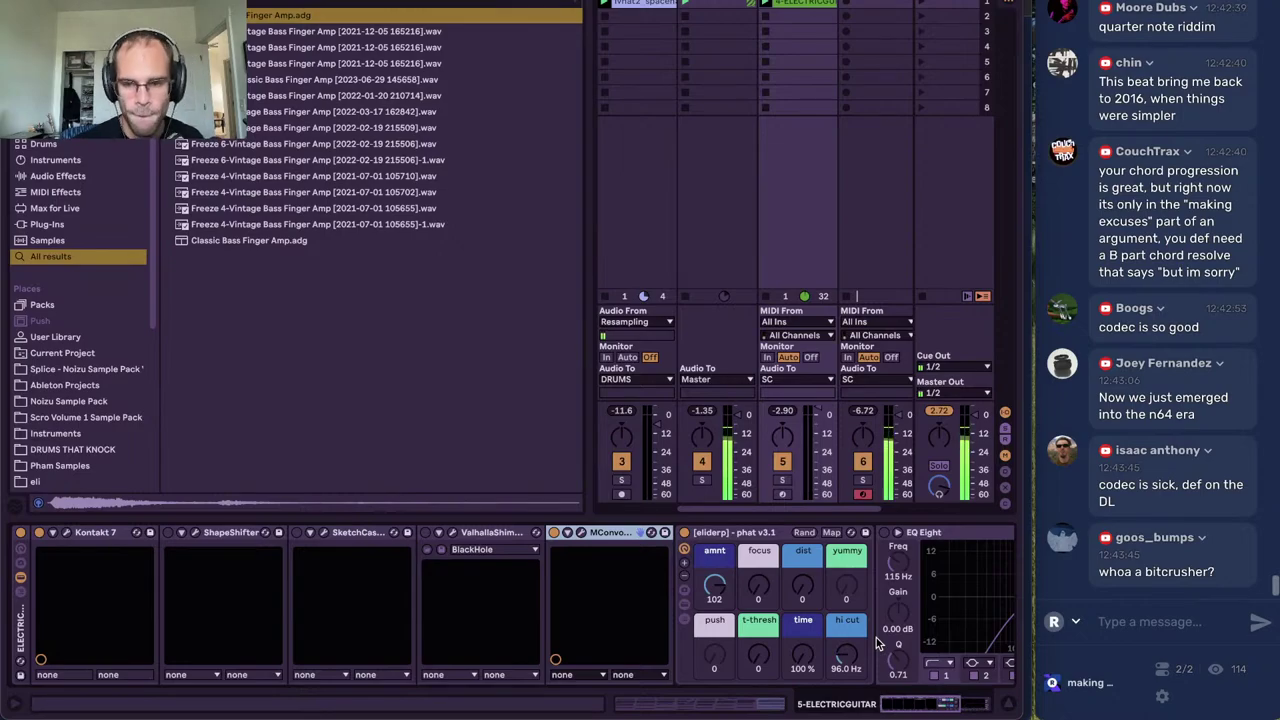
Add an Amp effect after the Vintage Finger Rack on the Vintage Bass Finger Amp track
left_click(876, 3)
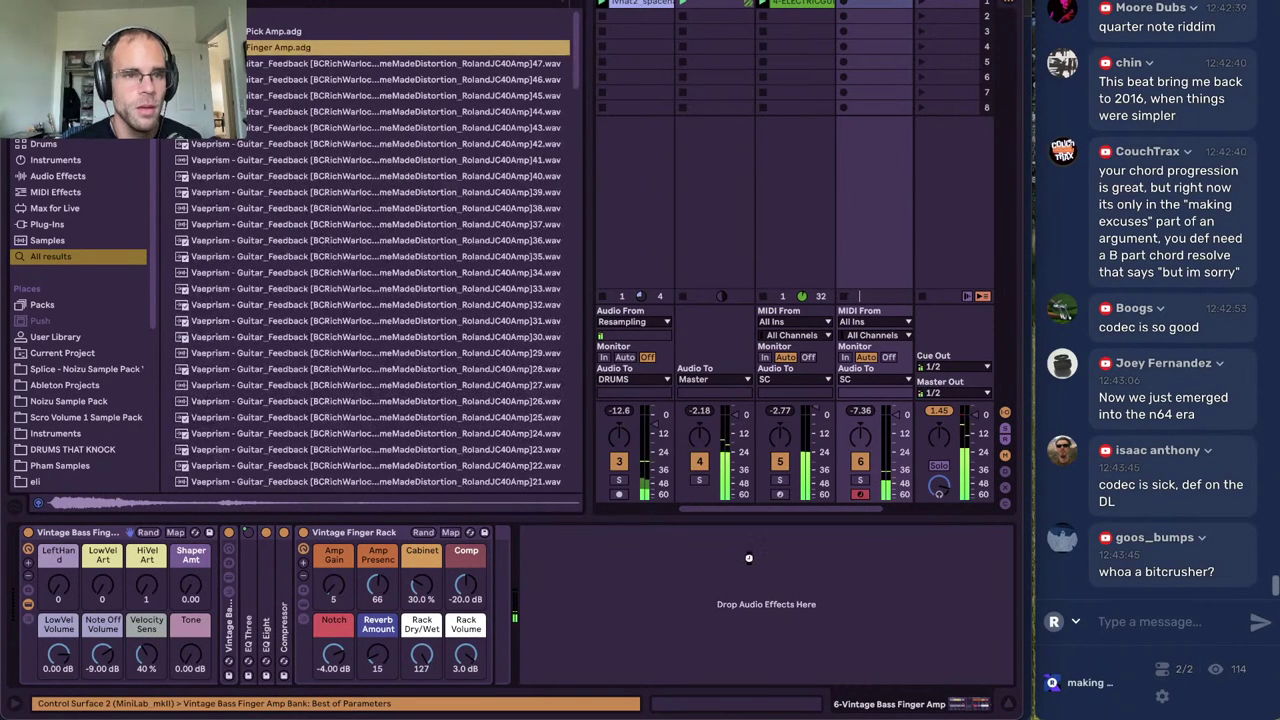
left_click_drag(259, 17, 583, 633)
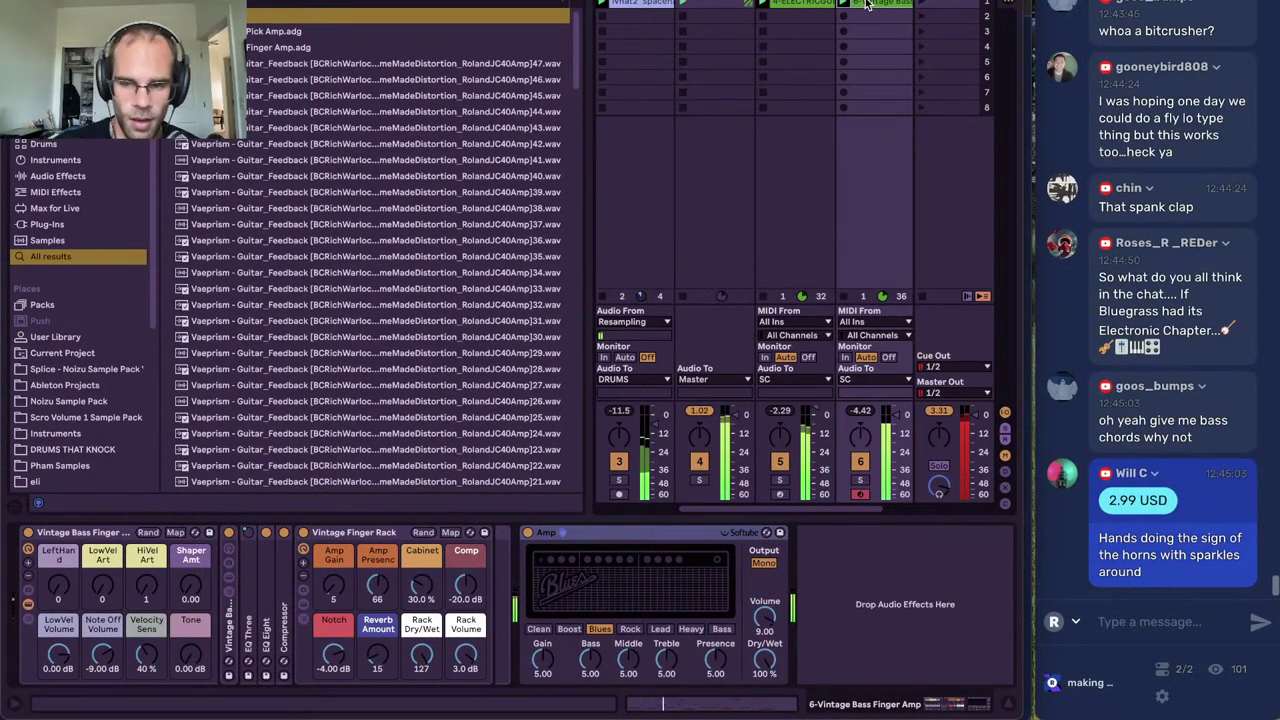
Open the recorded bass clip and shorten its loop to 8 bars, ending at 9.1.1
double_click(873, 5)
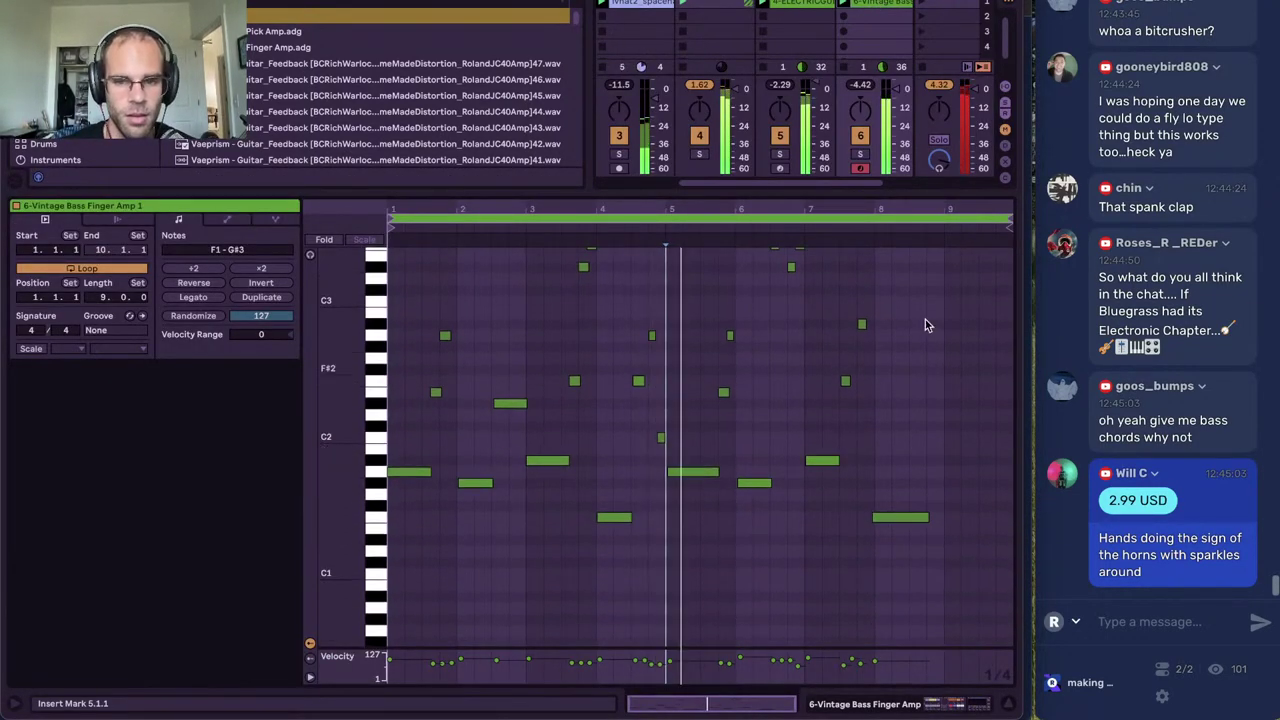
left_click_drag(1009, 223, 940, 225)
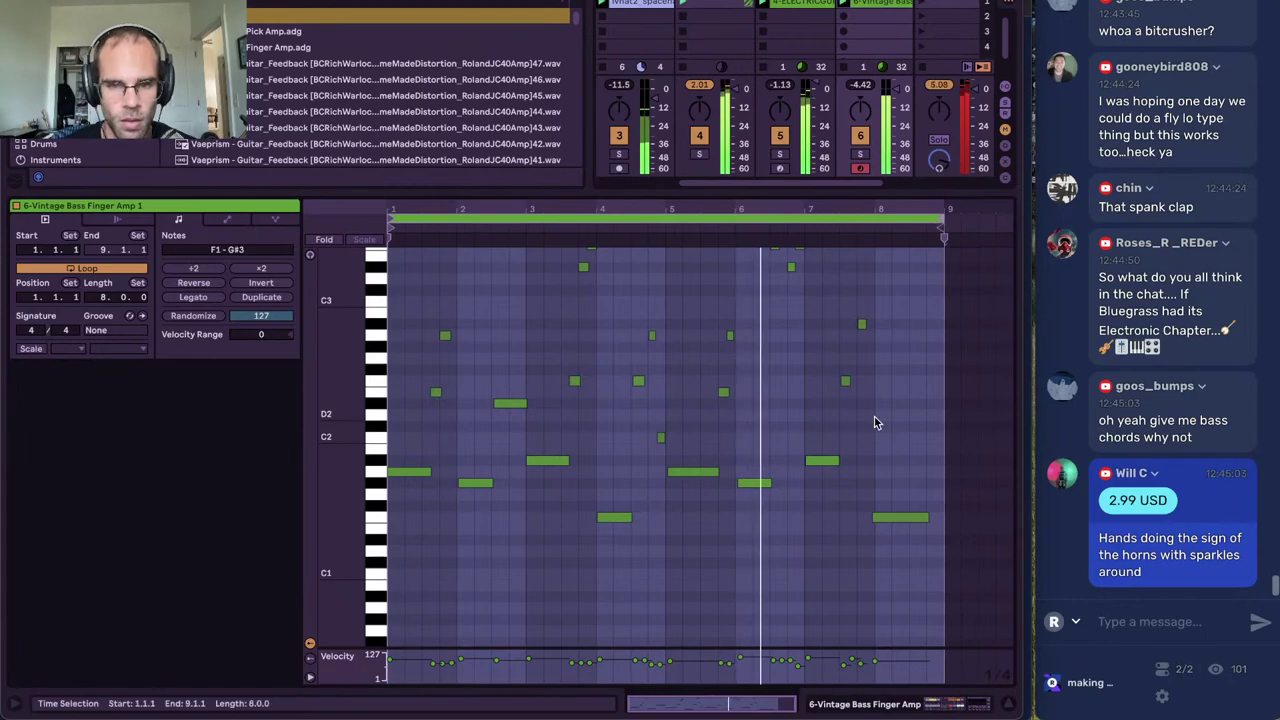
scroll(866, 428, "up", 3)
key("super+a")
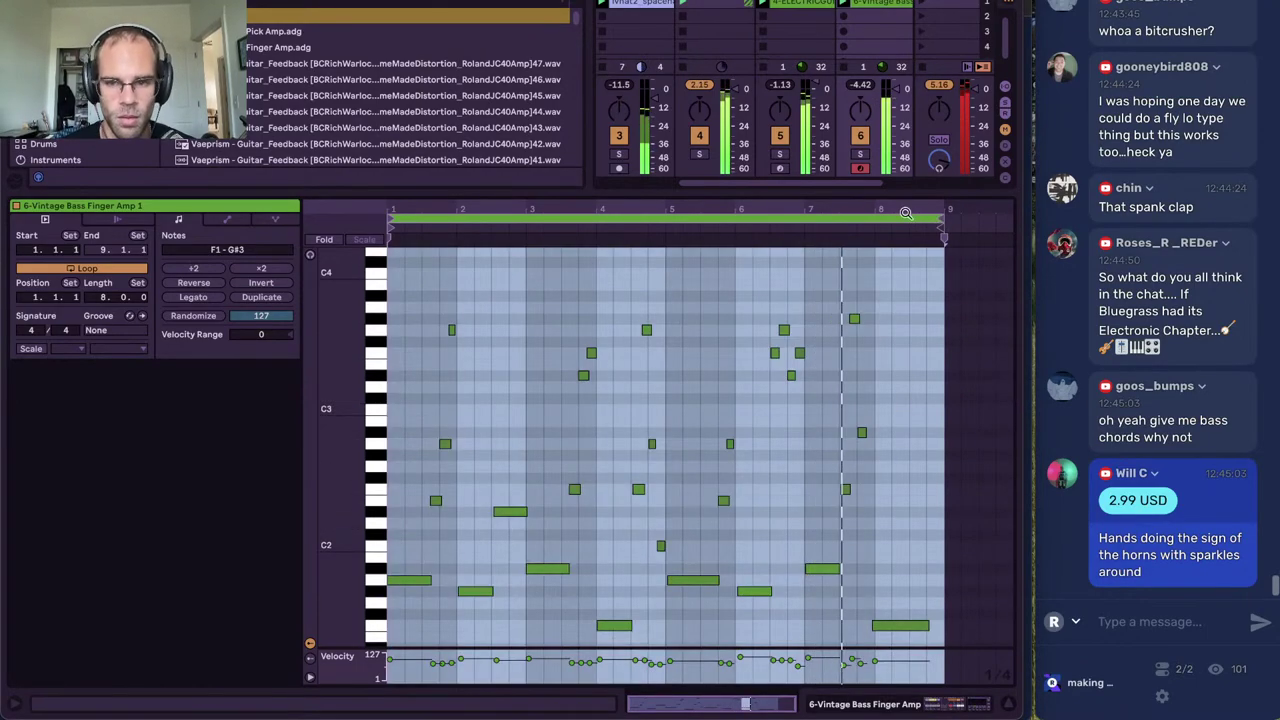
Raise the short high note near the end of bar 7 in the bass clip to A3
scroll(899, 398, "up", 3)
left_click(899, 367)
left_click_drag(829, 318, 828, 309)
left_click(847, 376)
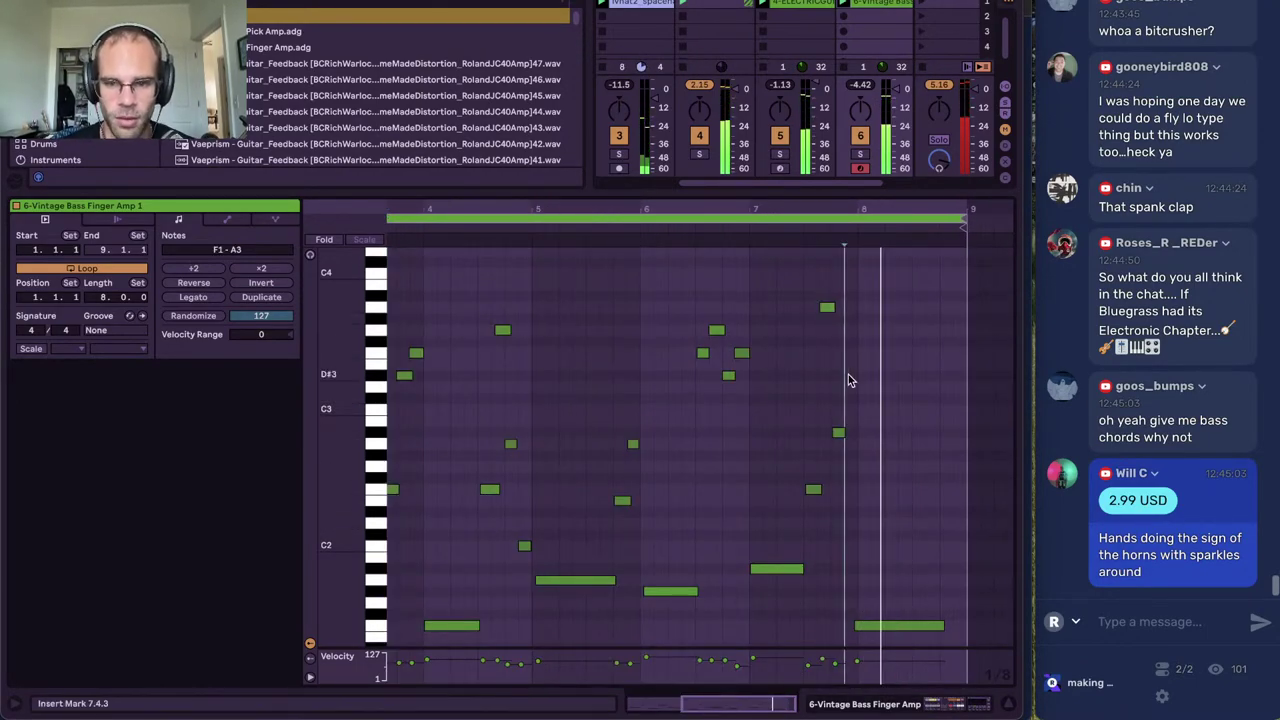
Quantize all the notes in the bass clip and return to the bass track's device chain
scroll(830, 380, "left", 5)
left_click(750, 368)
left_click(630, 371)
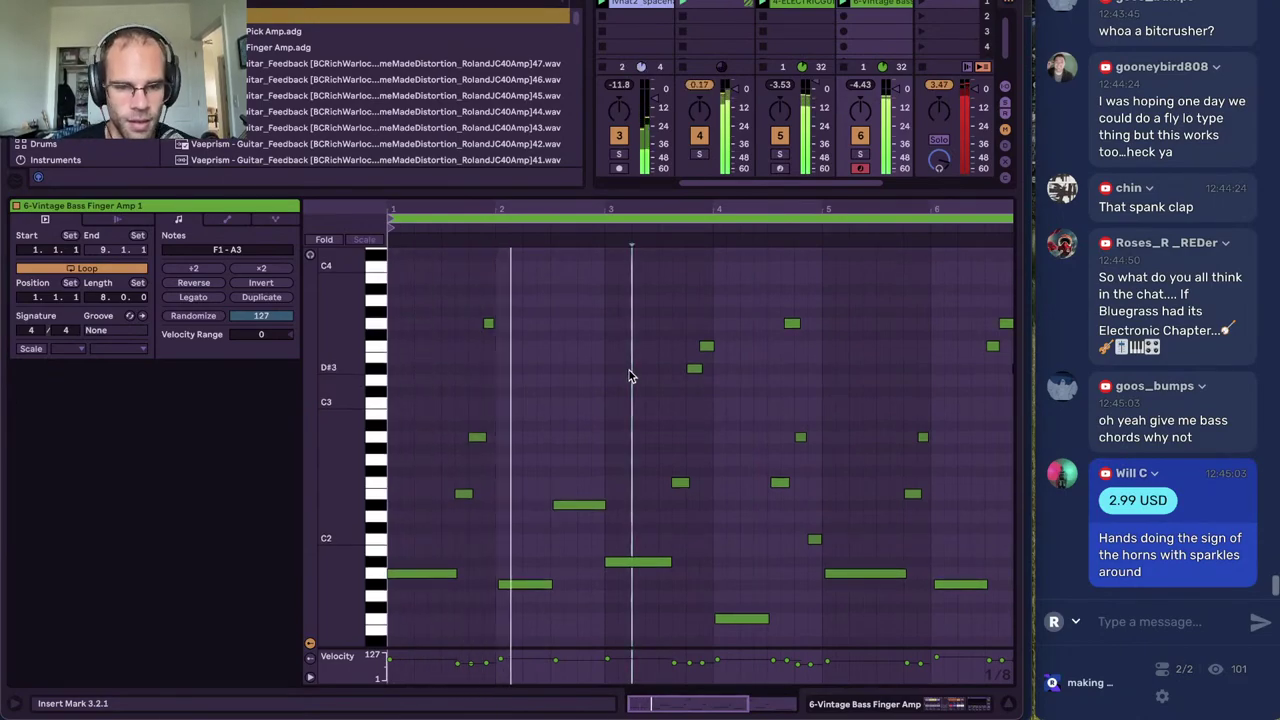
left_click(613, 397)
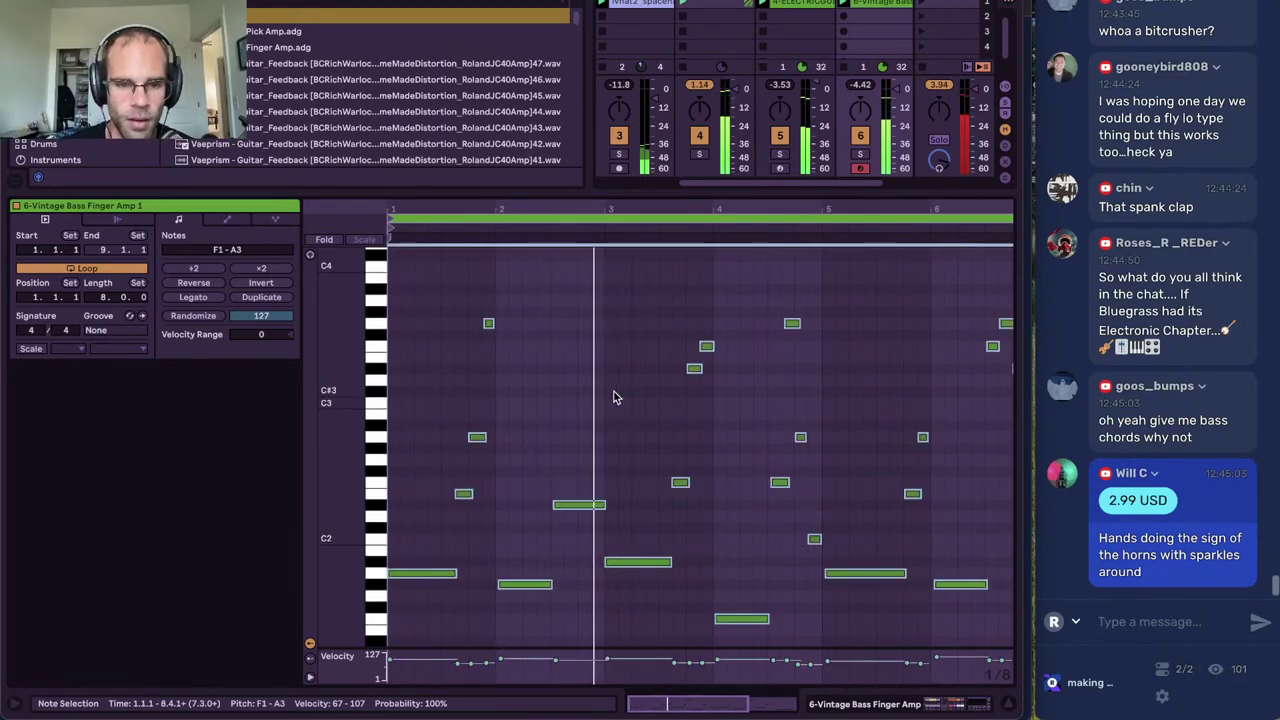
left_click(613, 397)
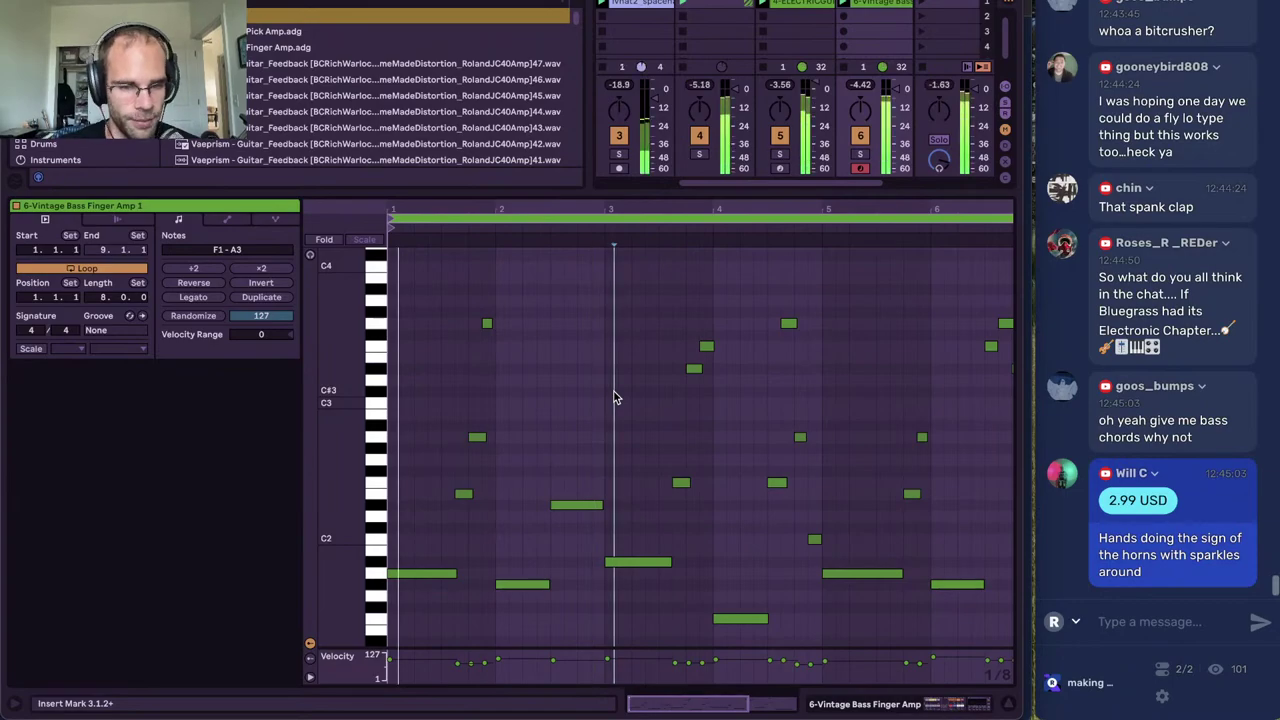
left_click(886, 705)
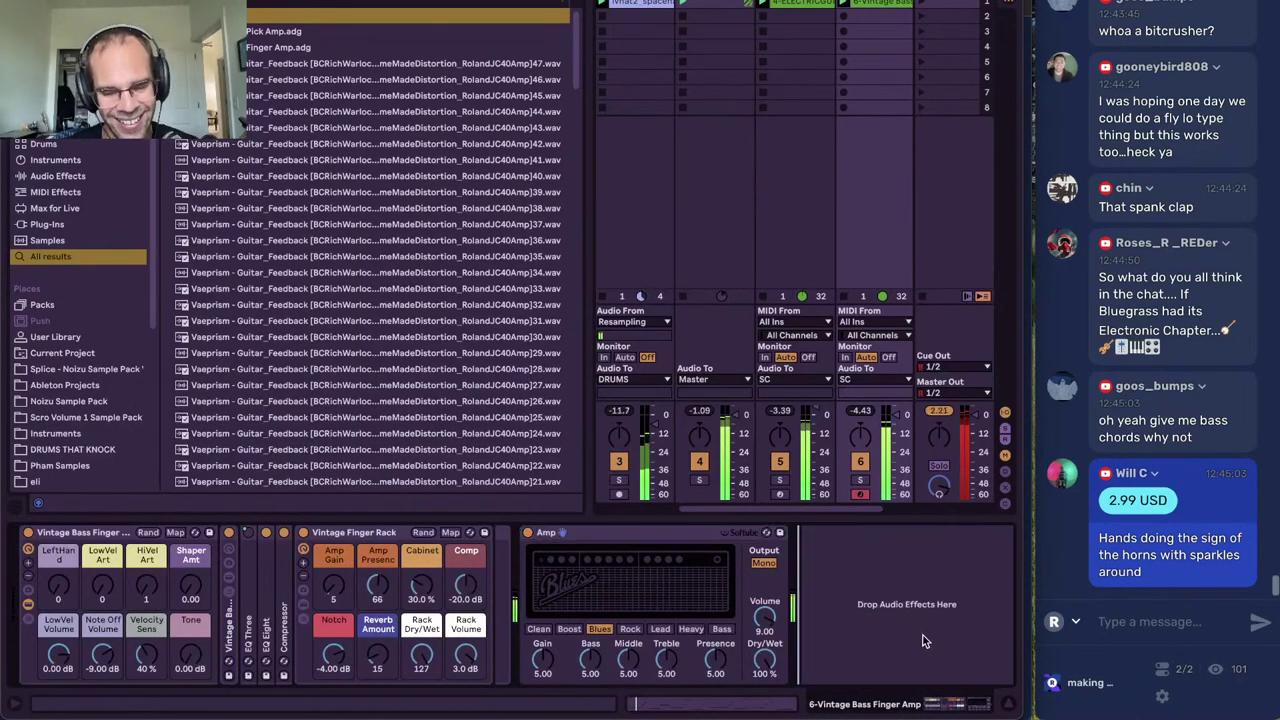
Enable EQ Eight on the soloed electric guitar track and raise its low-cut frequency to 169 Hz
left_click(748, 236)
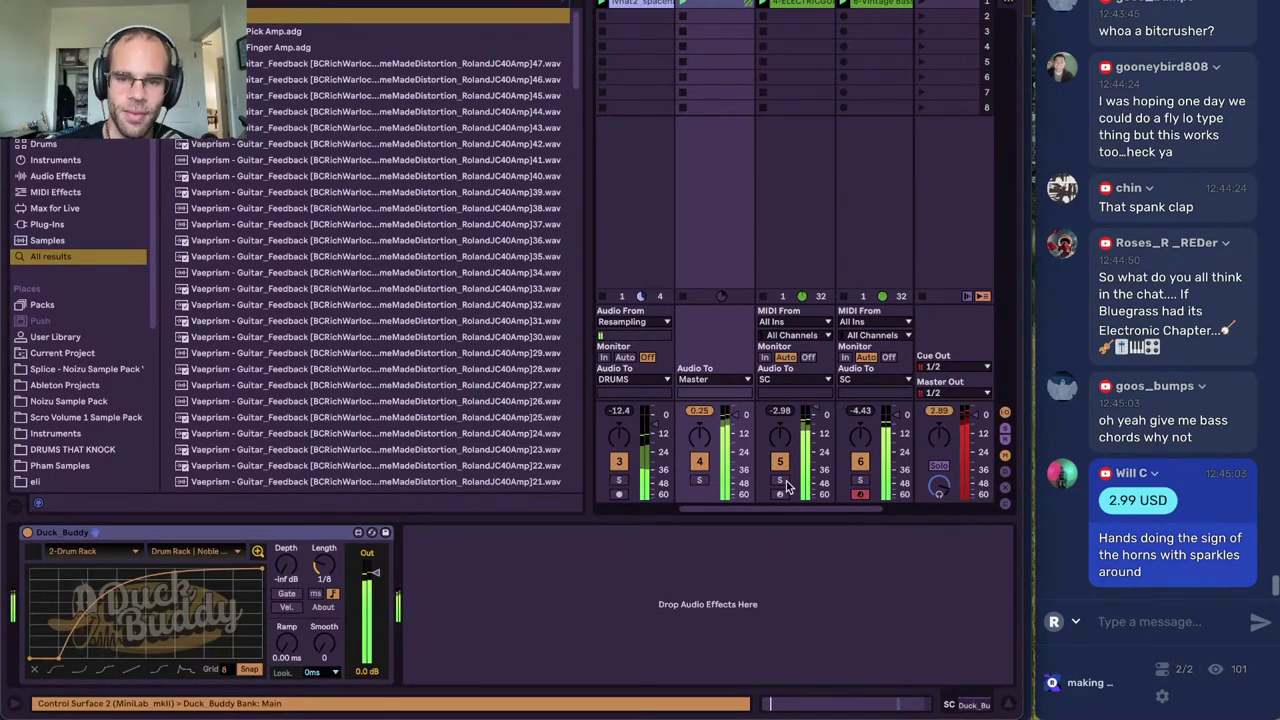
left_click(808, 6)
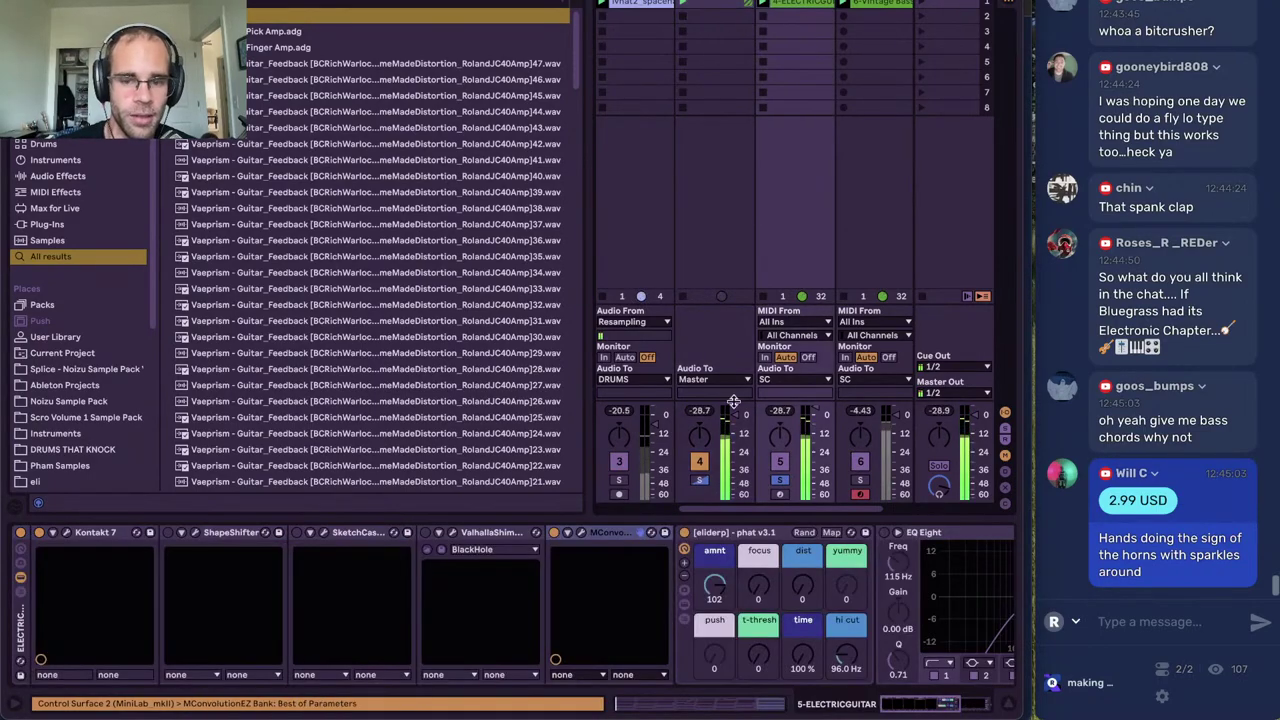
left_click(754, 527)
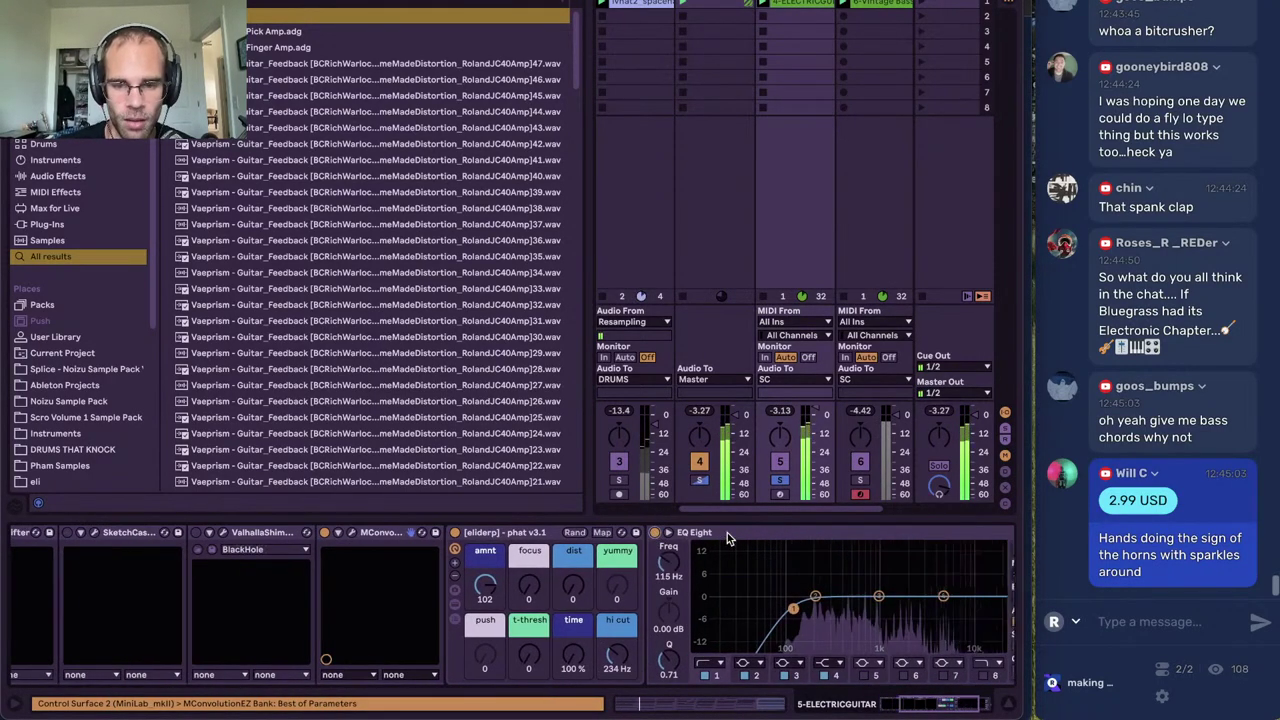
left_click_drag(643, 608, 665, 608)
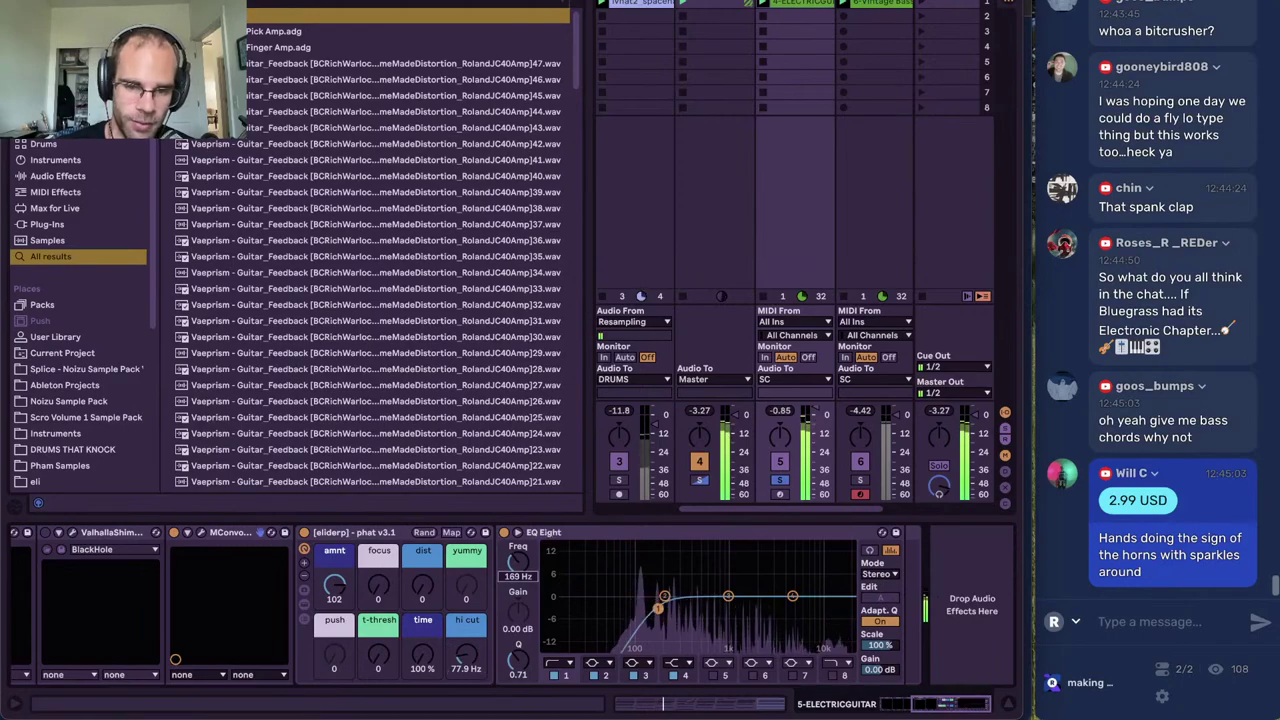
Switch the electric guitar's EQ Eight low cut to the steeper slope, set its frequency to 156 Hz and hide the browser
left_click(563, 663)
left_click(559, 563)
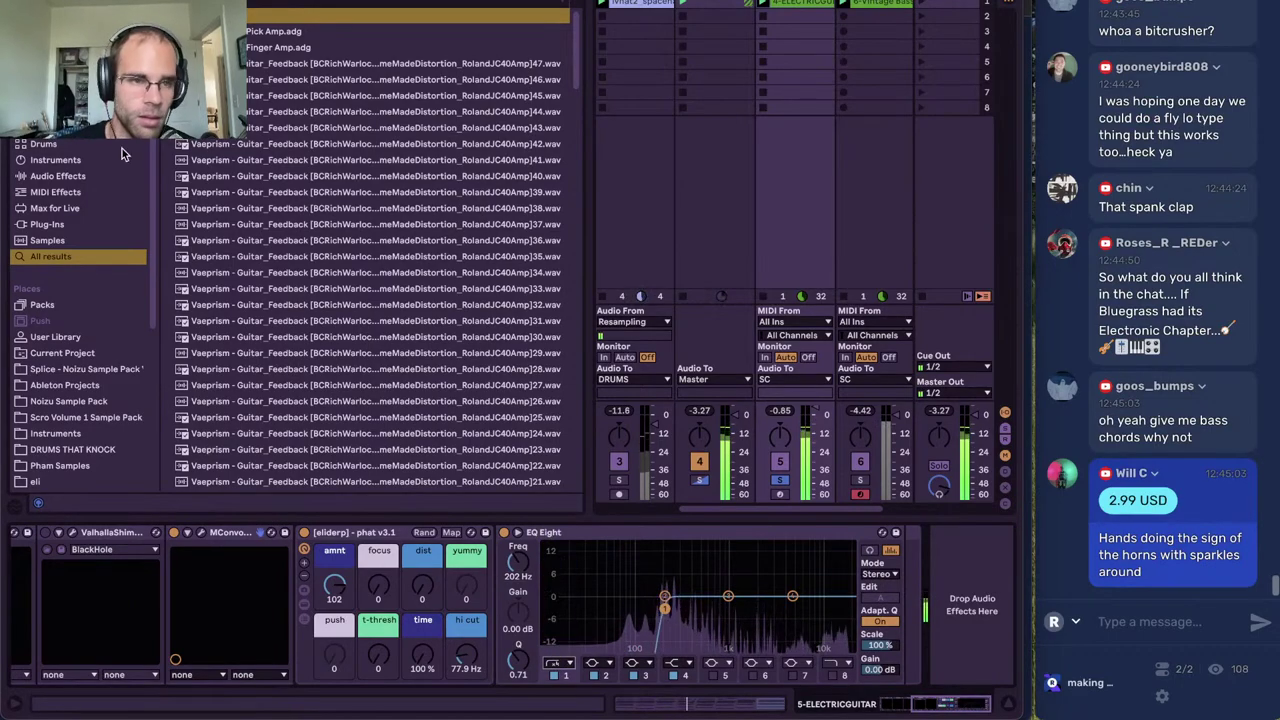
left_click(14, 5)
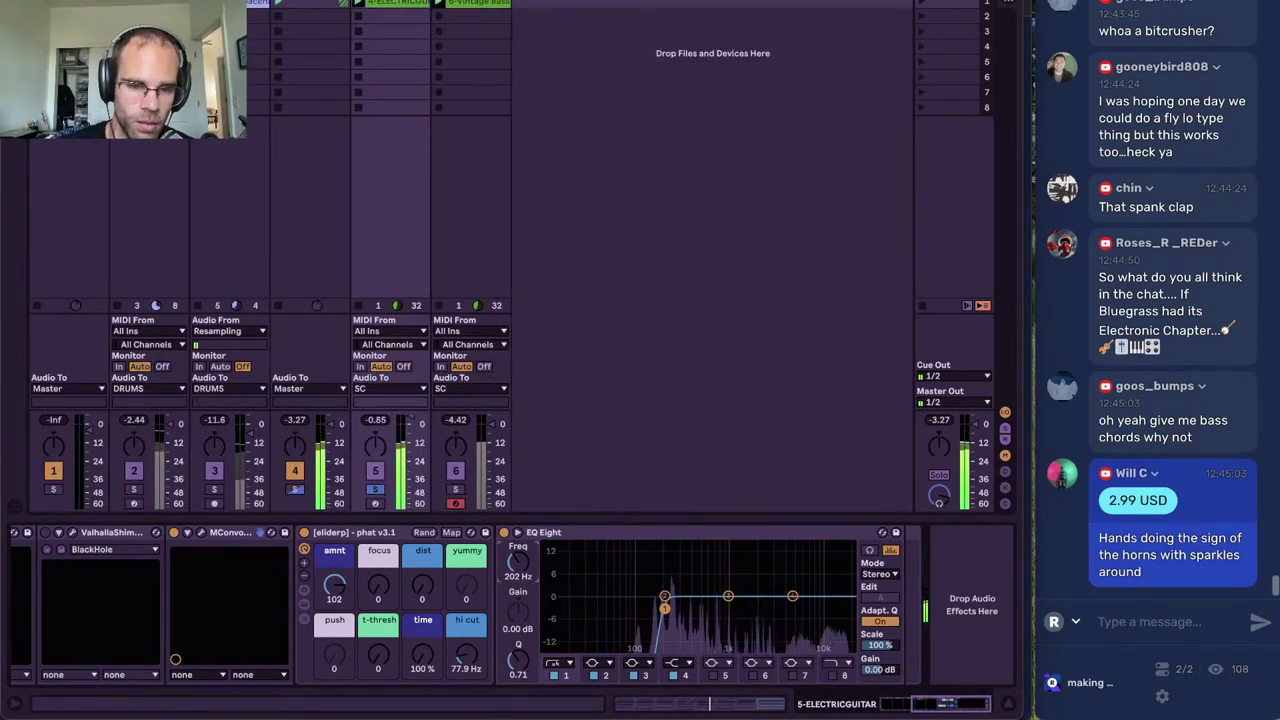
scroll(377, 607, "left", 5)
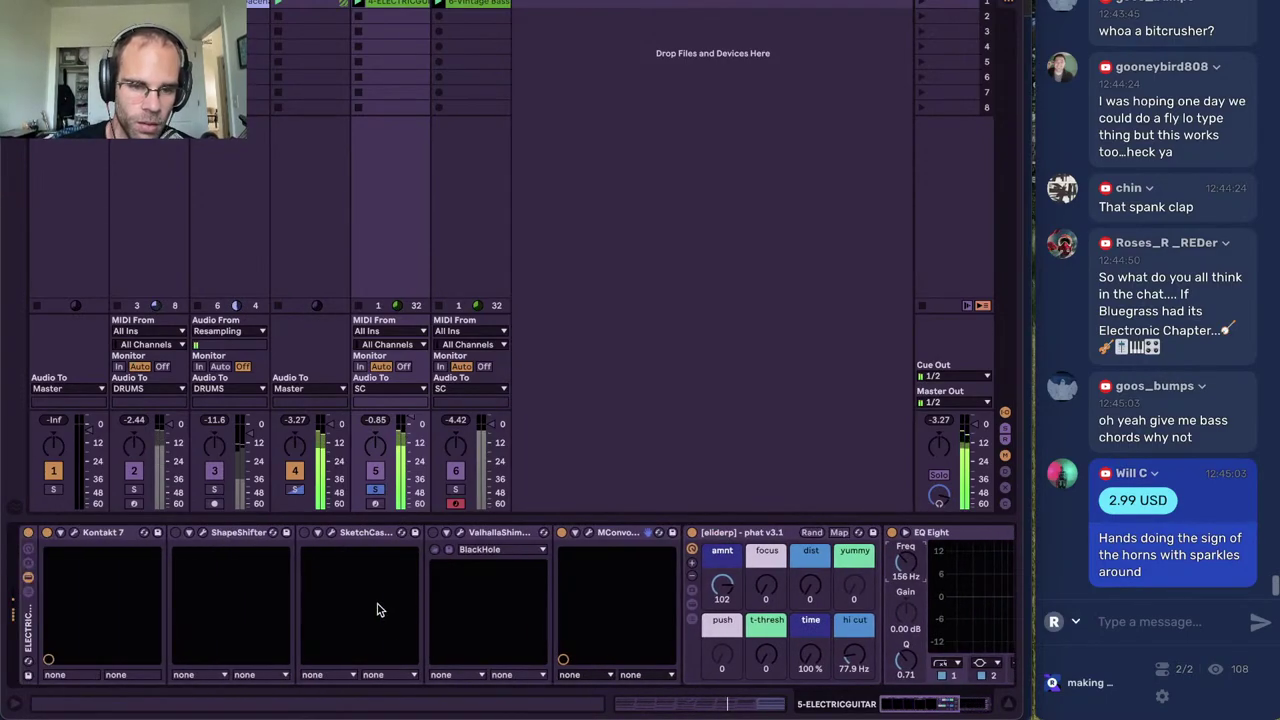
Take the electric guitar and its group track out of solo, and try SketchCassette on the guitar before switching it off again
left_click(305, 532)
left_click(296, 490)
left_click(296, 490)
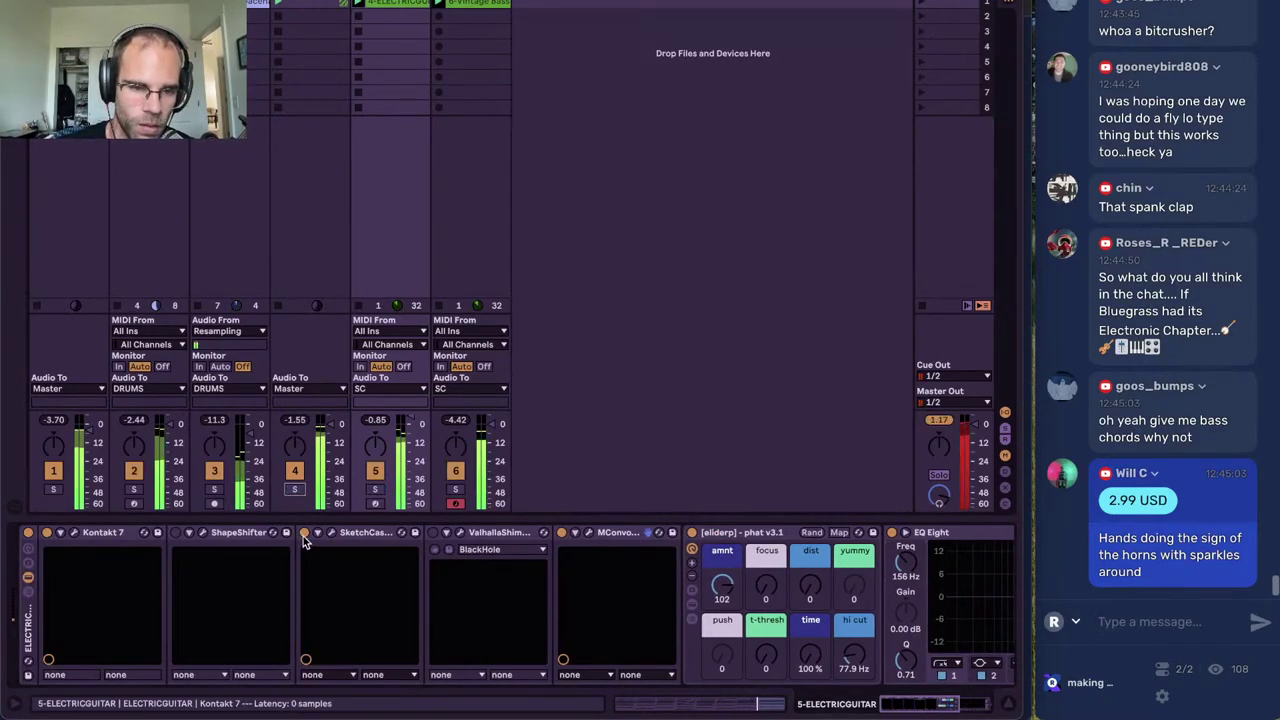
left_click(305, 532)
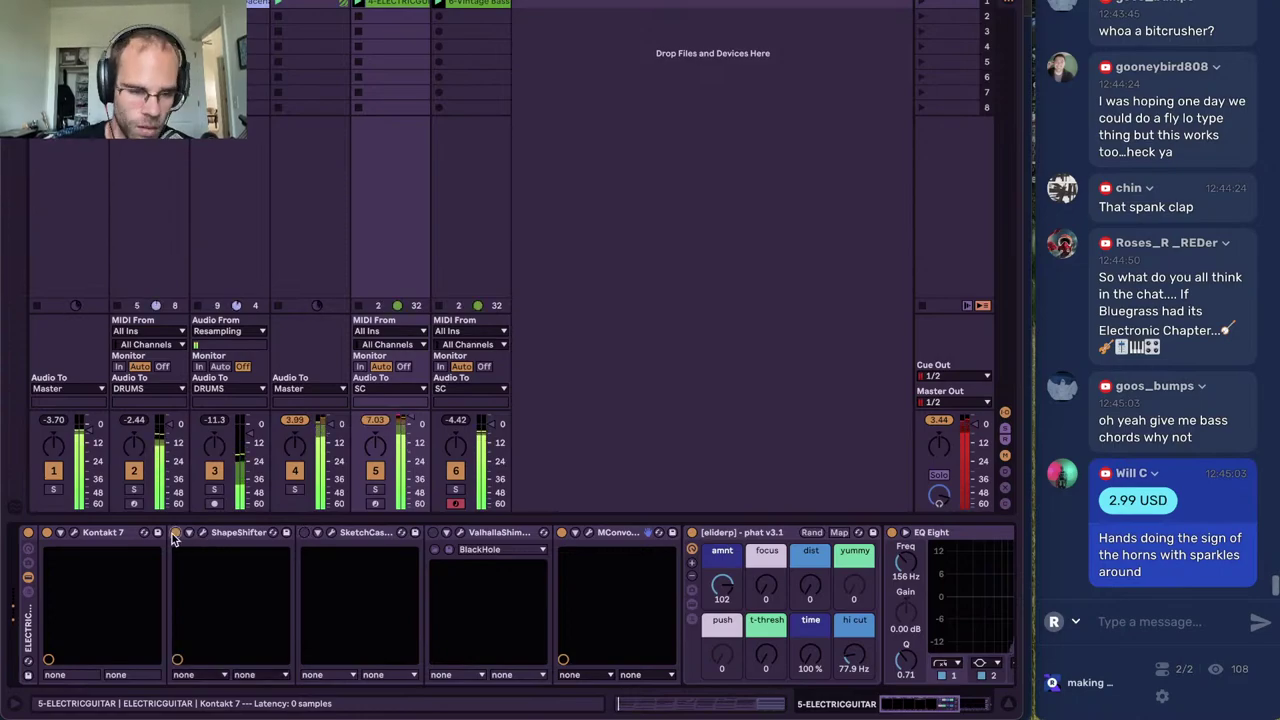
Insert Grain Delay before MConvolutionEZ on the electric guitar, turn its delay sync off and set its dry/wet to 0%
key("super+f")
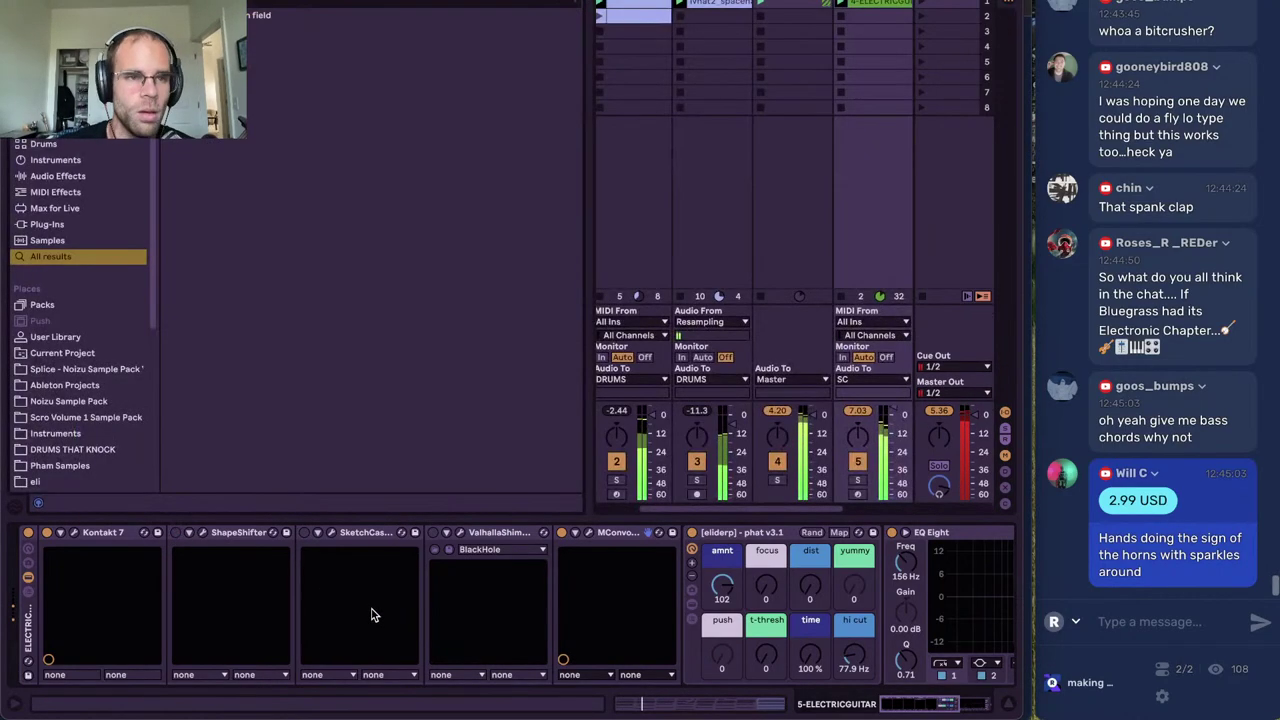
mouse_move(225, 16)
left_mouse_down()
mouse_move(522, 551)
mouse_move(583, 550)
mouse_move(578, 590)
mouse_move(578, 530)
left_mouse_up()
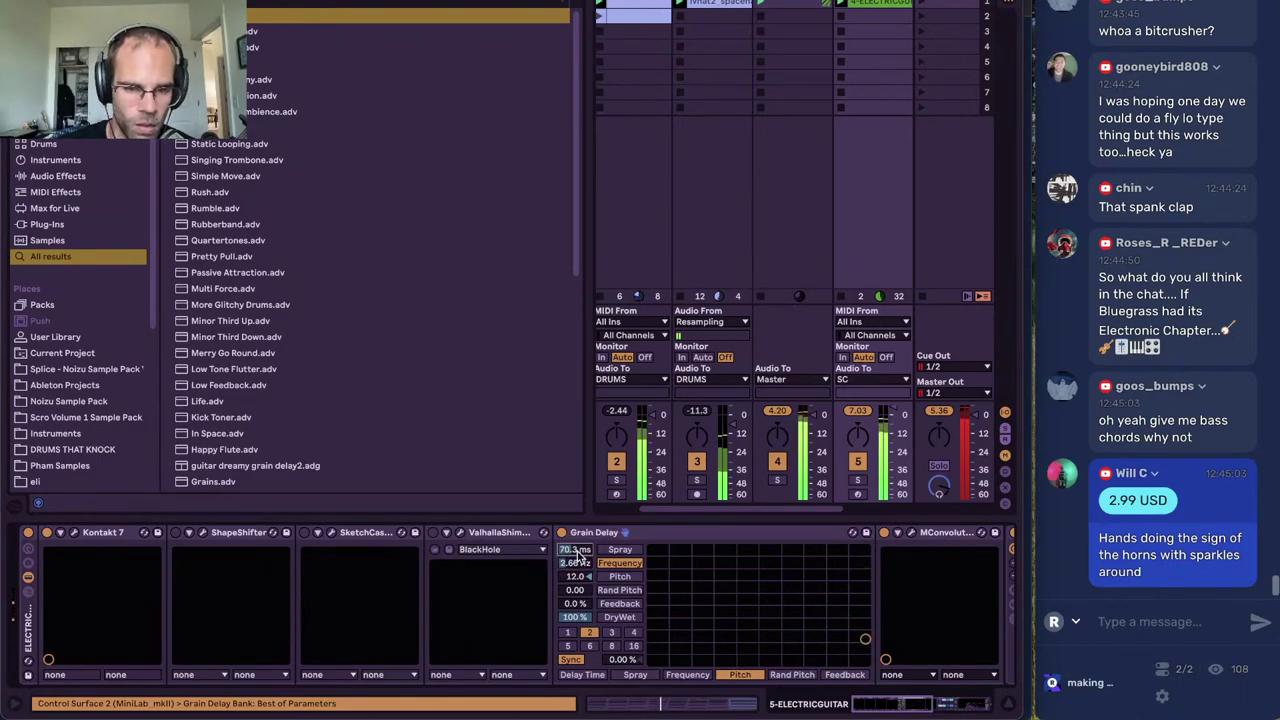
left_click_drag(576, 618, 576, 690)
left_click(573, 658)
left_click_drag(576, 618, 577, 650)
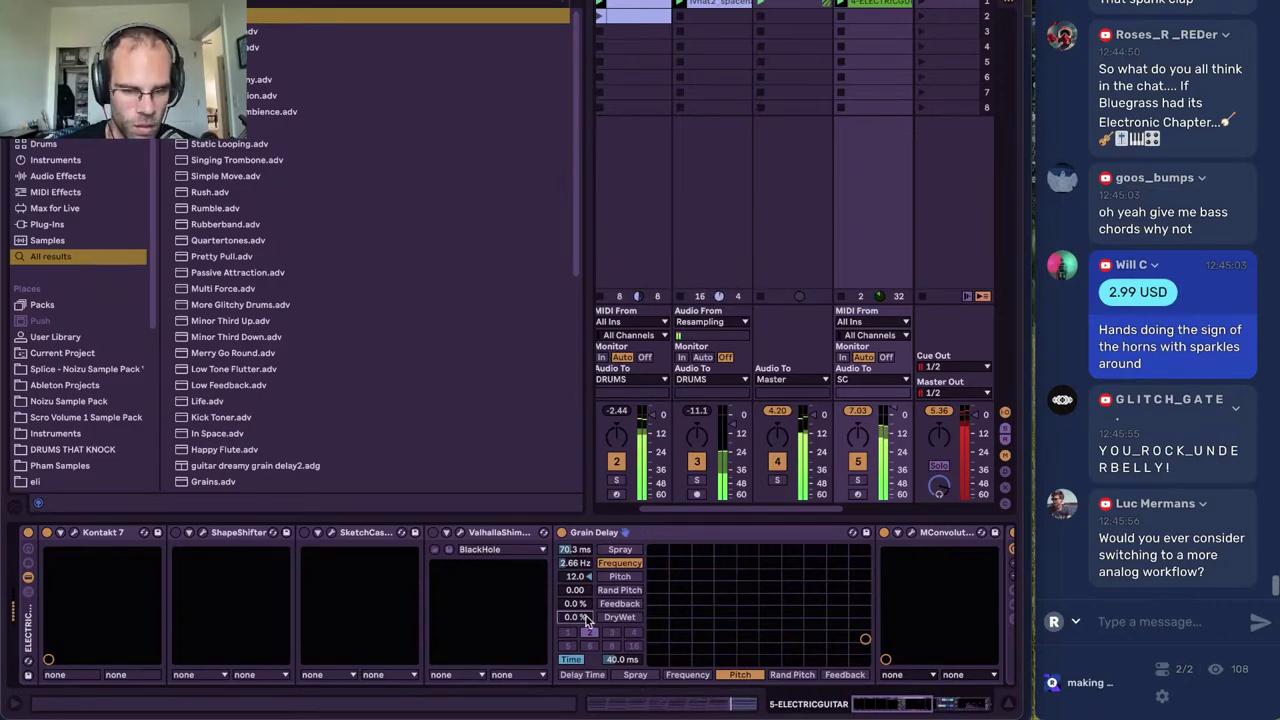
Rehearse Grain Delay dry/wet sweeps between 0 and 100%, restart playback and record them as automation in the guitar clip
left_click_drag(577, 617, 577, 650)
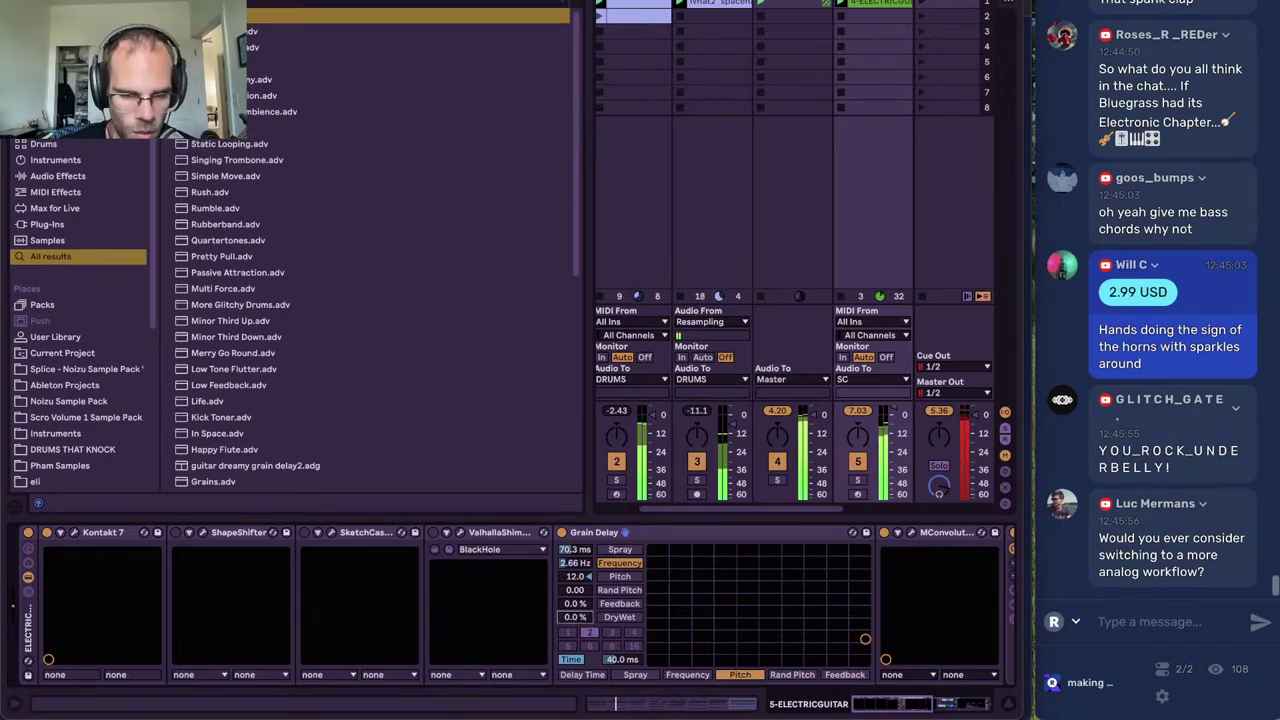
left_click_drag(577, 617, 577, 650)
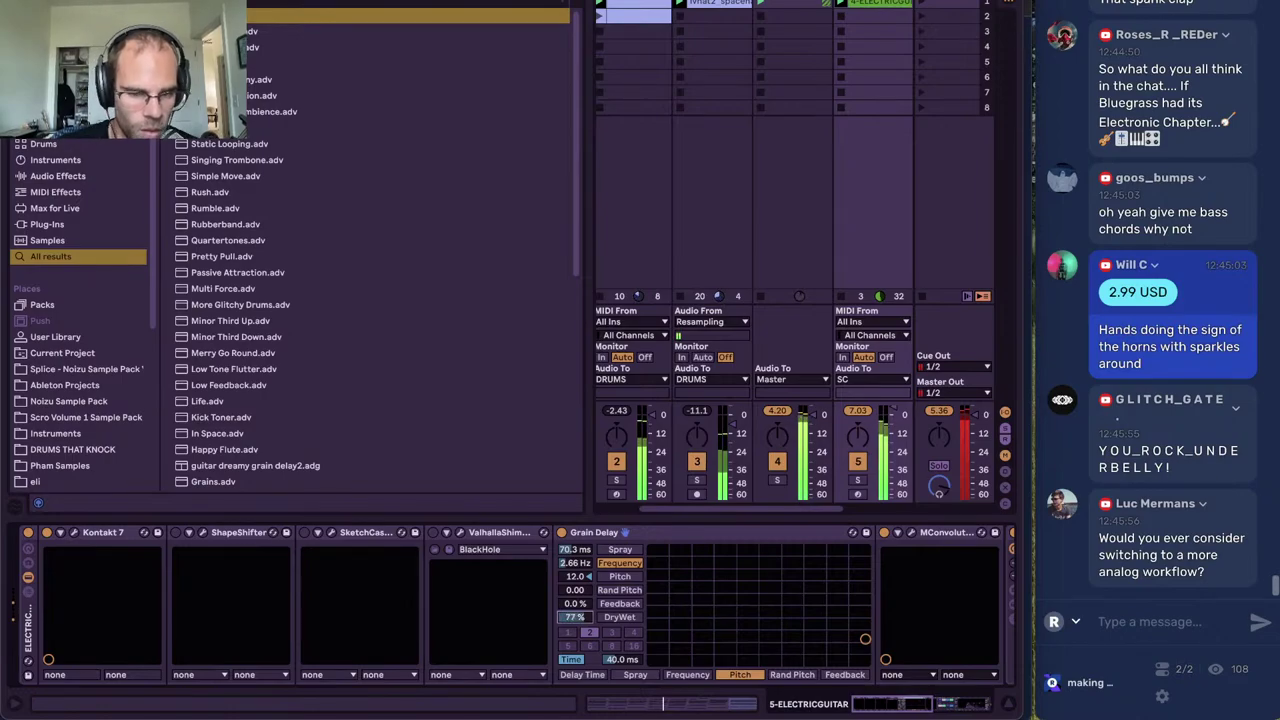
key("ctrl+alt+b")
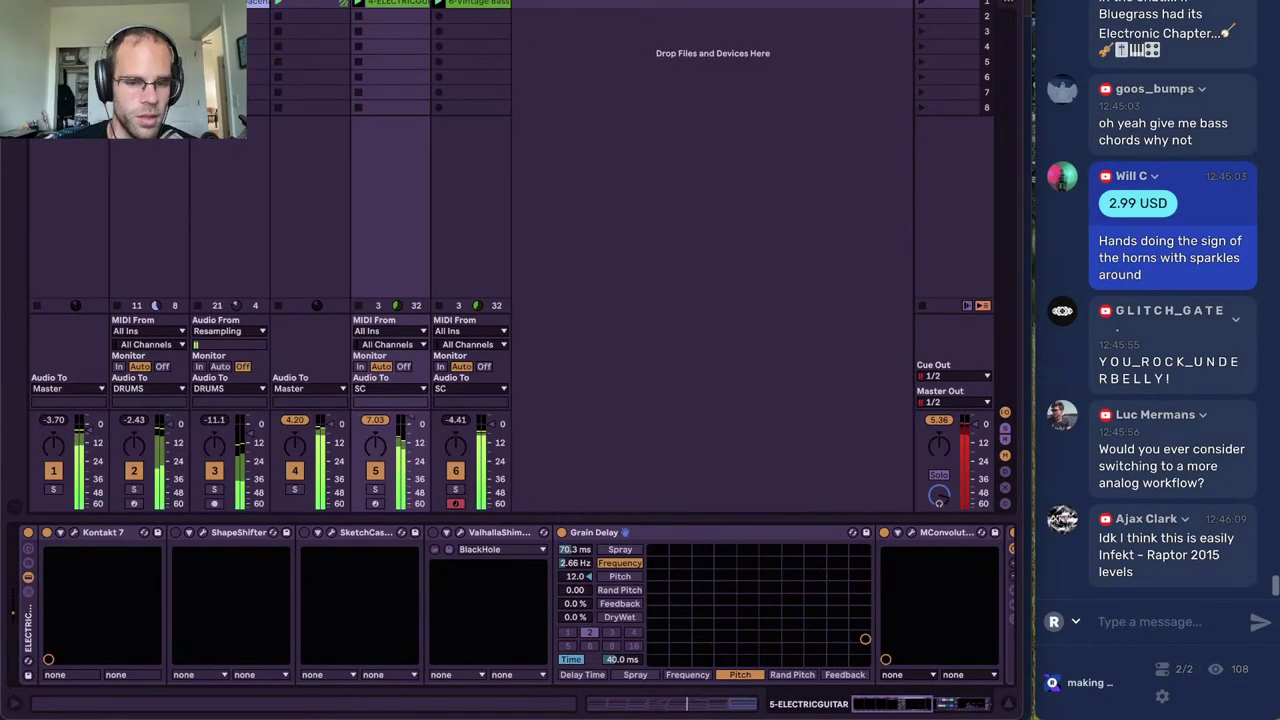
left_click(577, 618)
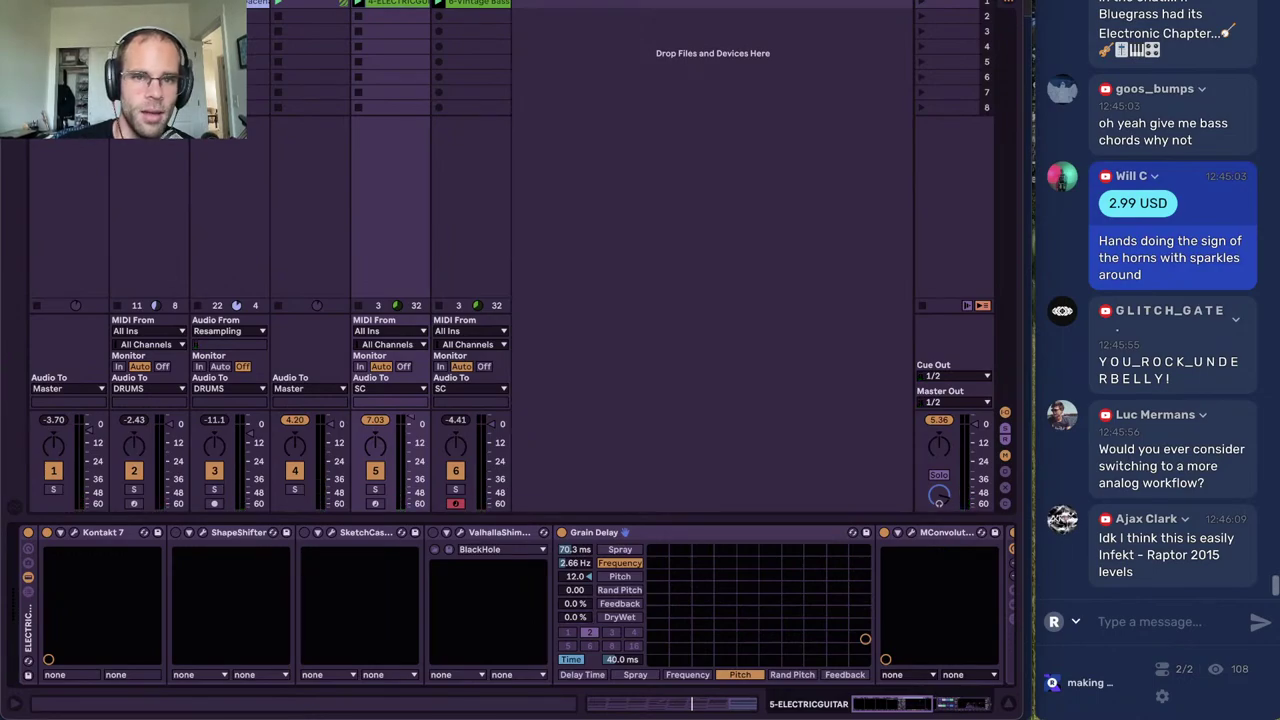
key("space")
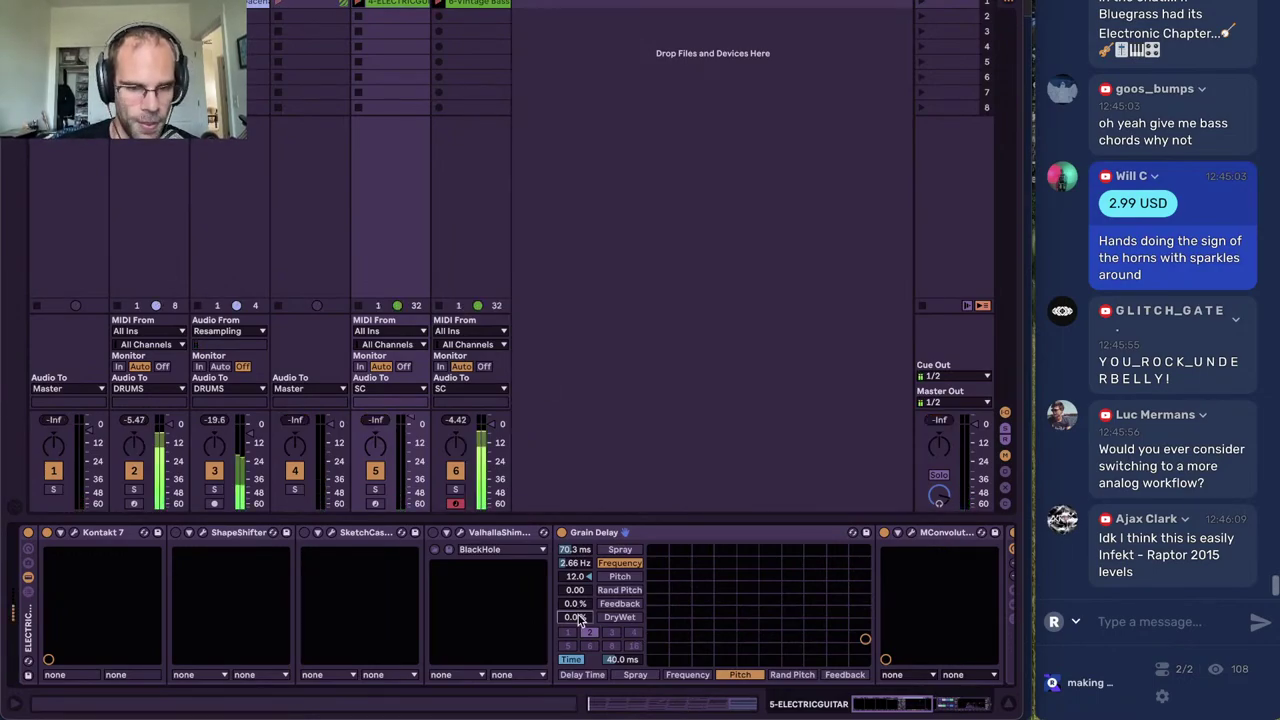
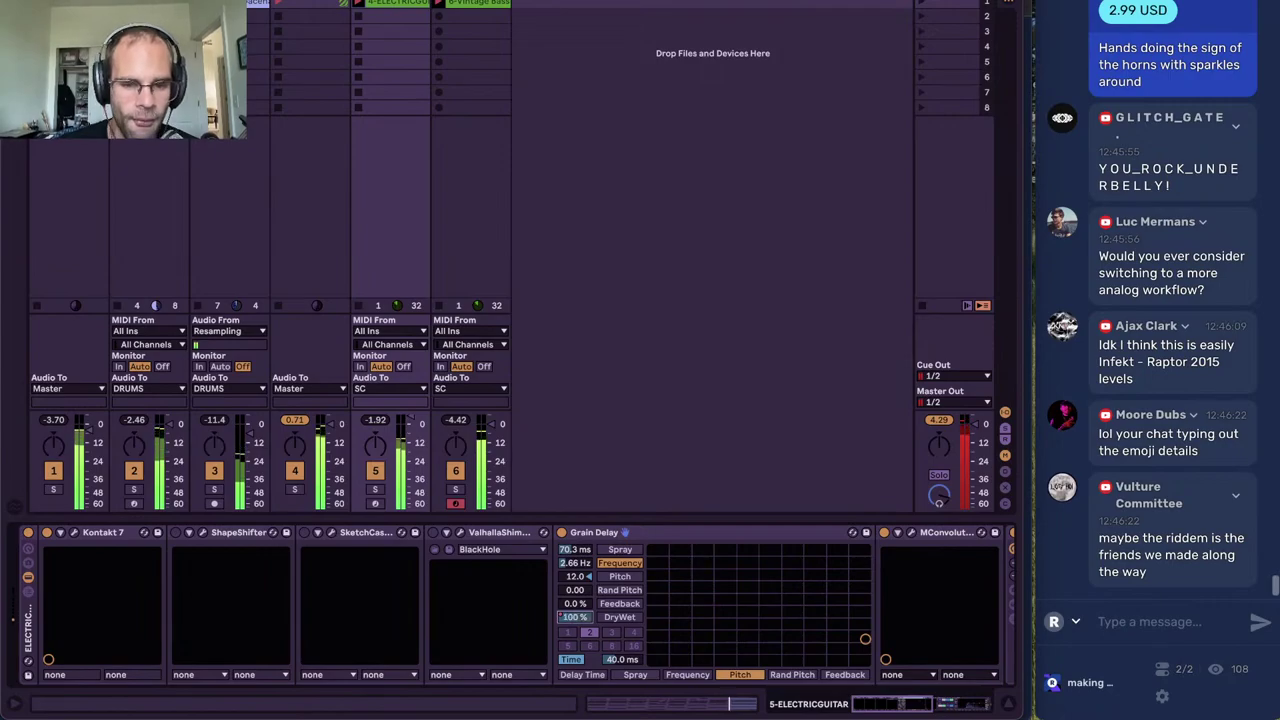
left_click_drag(579, 616, 578, 650)
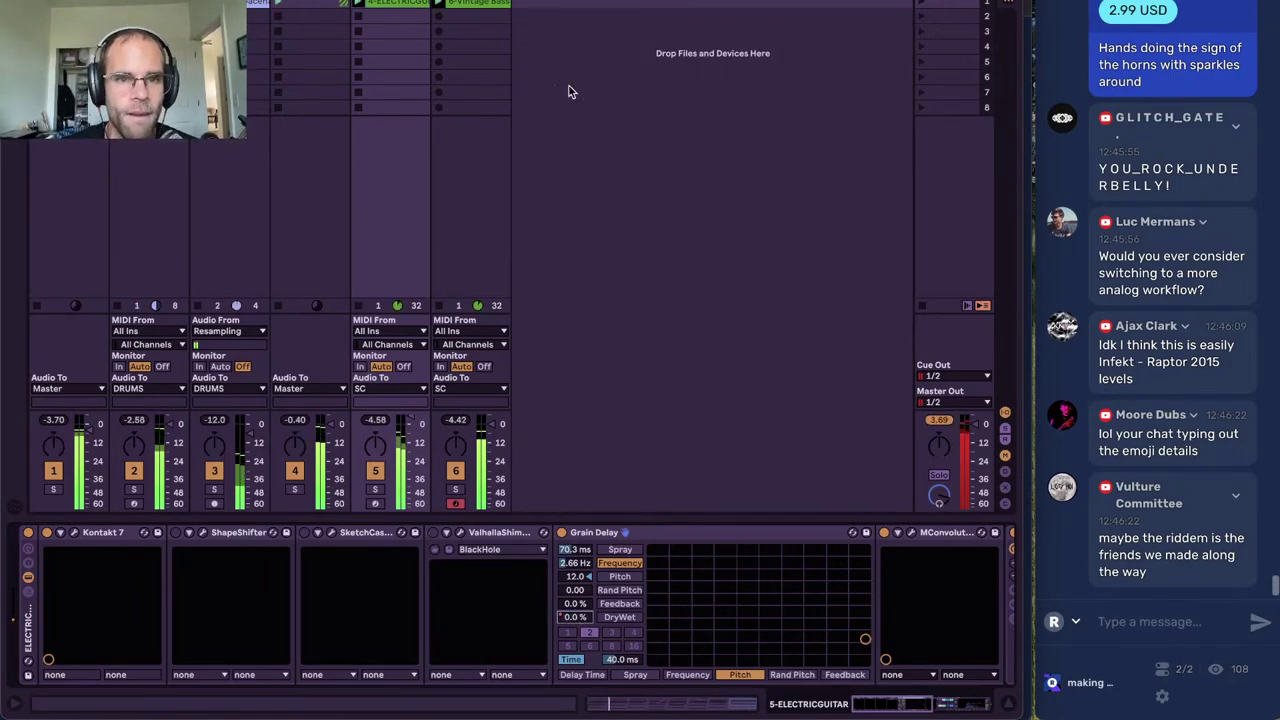
Open the Grain Delay dry/wet envelope of the electric guitar clip and undo the last automation change
left_click(652, 709)
left_click(623, 518)
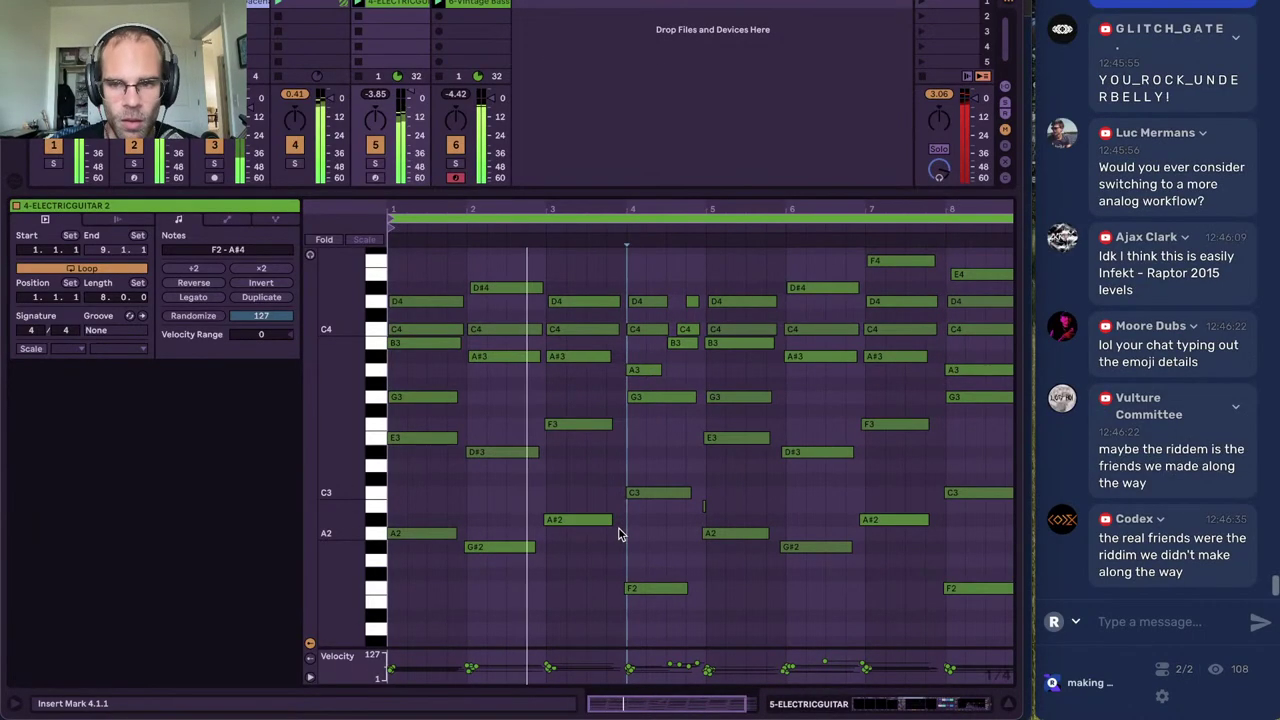
left_click(926, 700)
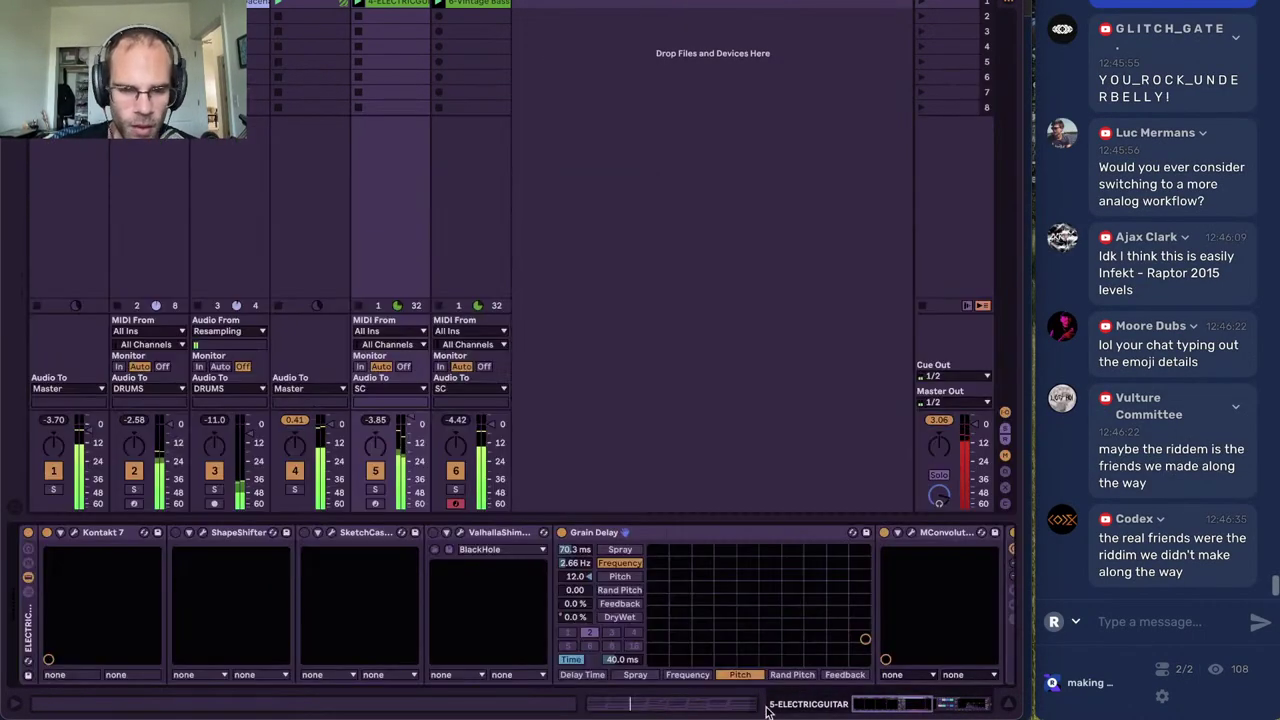
left_click(631, 707)
left_click(229, 223)
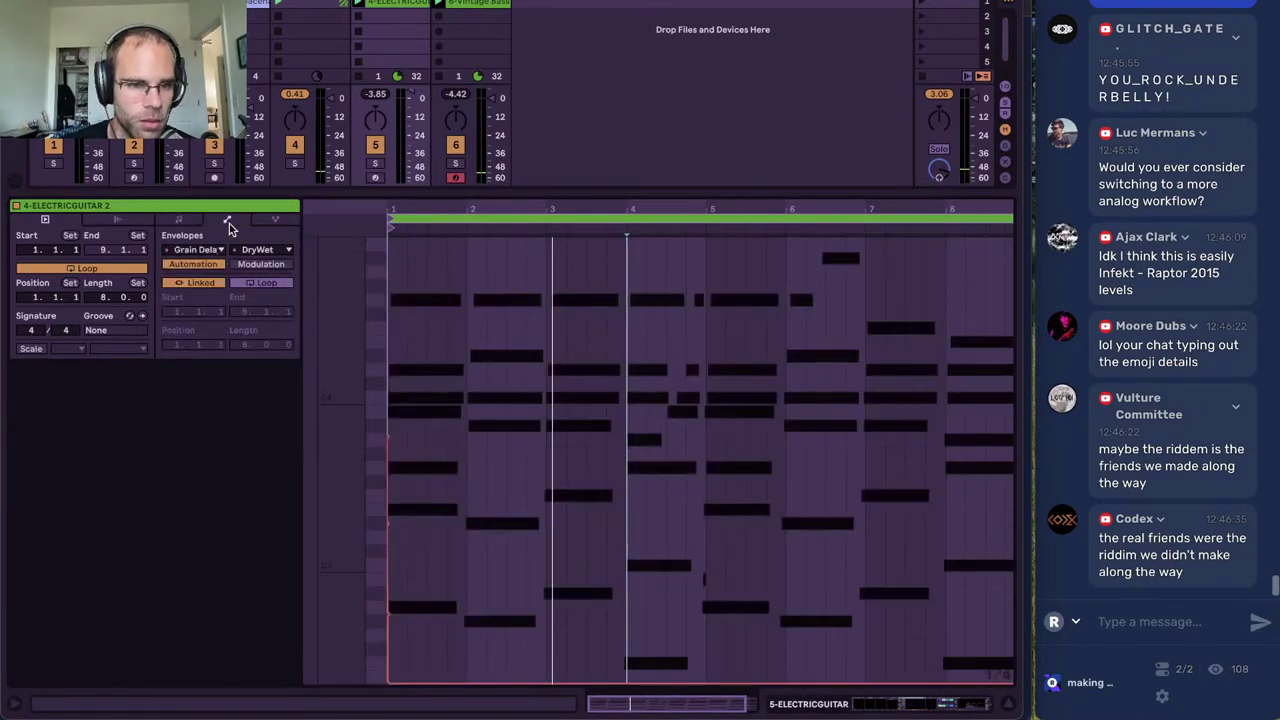
key("ctrl+z")
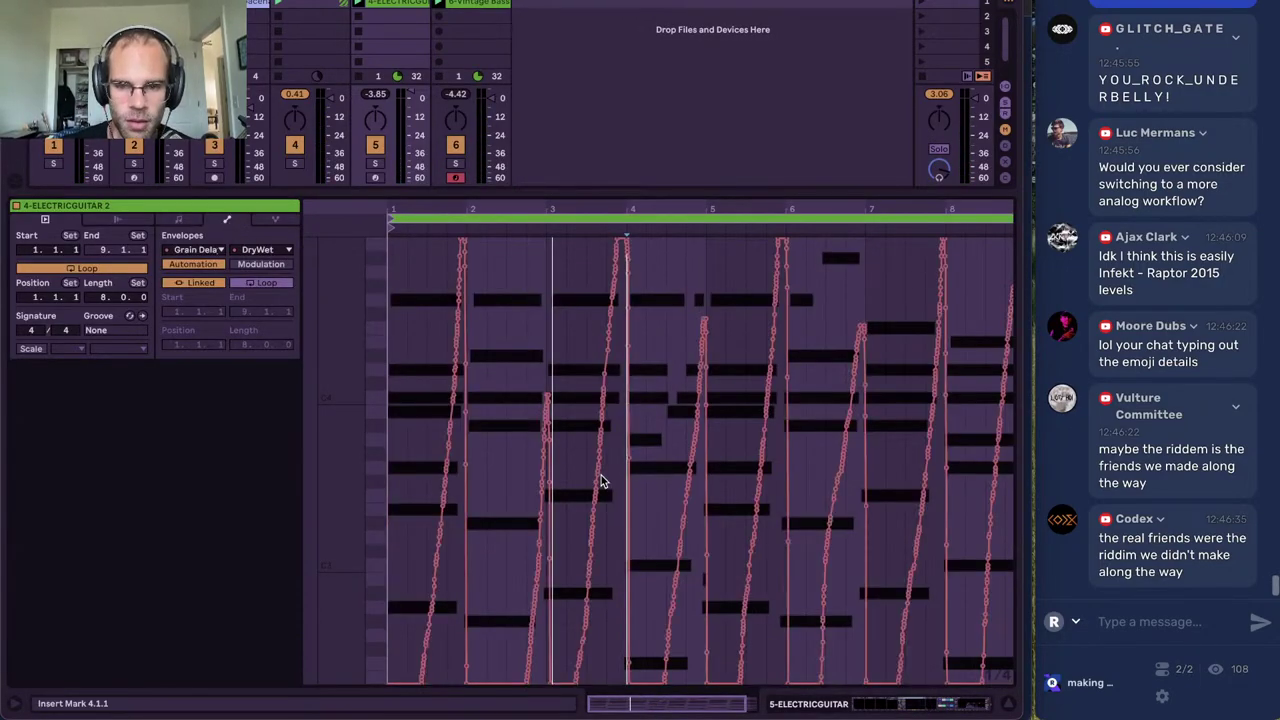
Simplify the whole Grain Delay dry/wet envelope of the electric guitar clip
key("space")
key("ctrl+a")
right_click(528, 382)
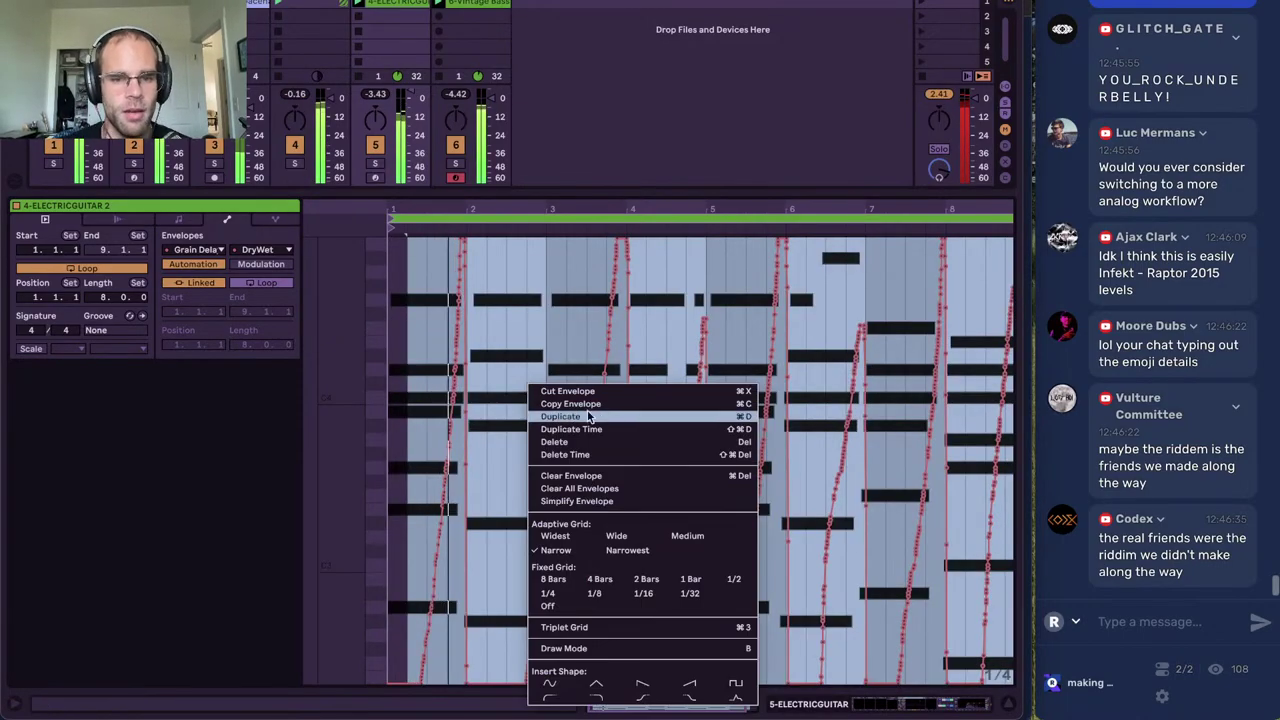
left_click(598, 501)
left_click(514, 326)
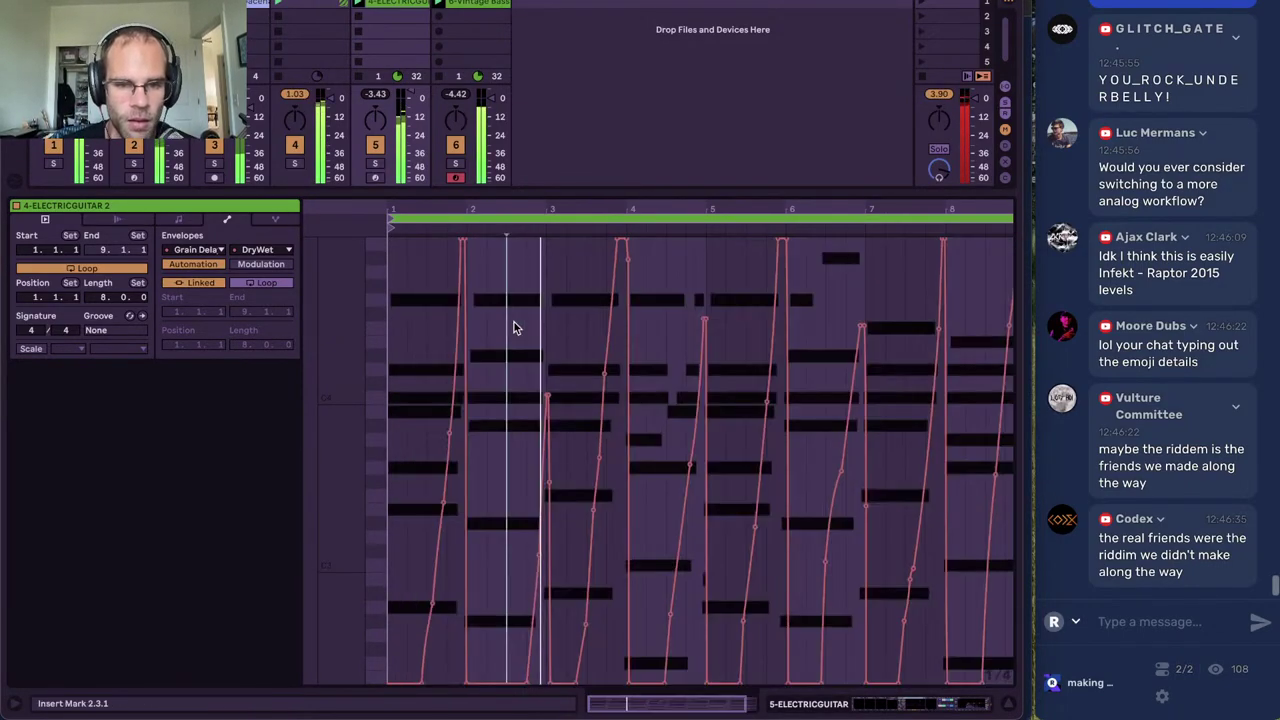
Load the Frog.flac impulse response in the guitar's MConvolutionEZ, set its dry/wet to 62.4% and close the plug-in window
left_click(903, 706)
scroll(674, 605, "right", 5)
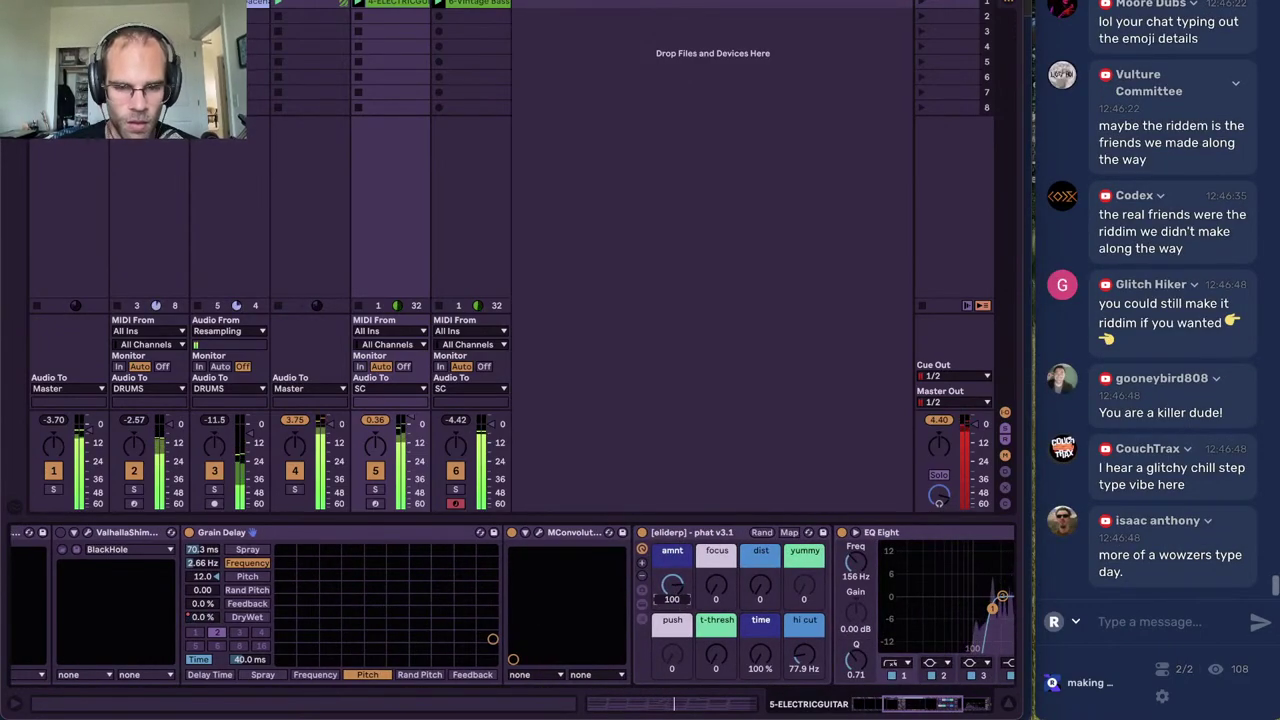
scroll(677, 602, "right", 3)
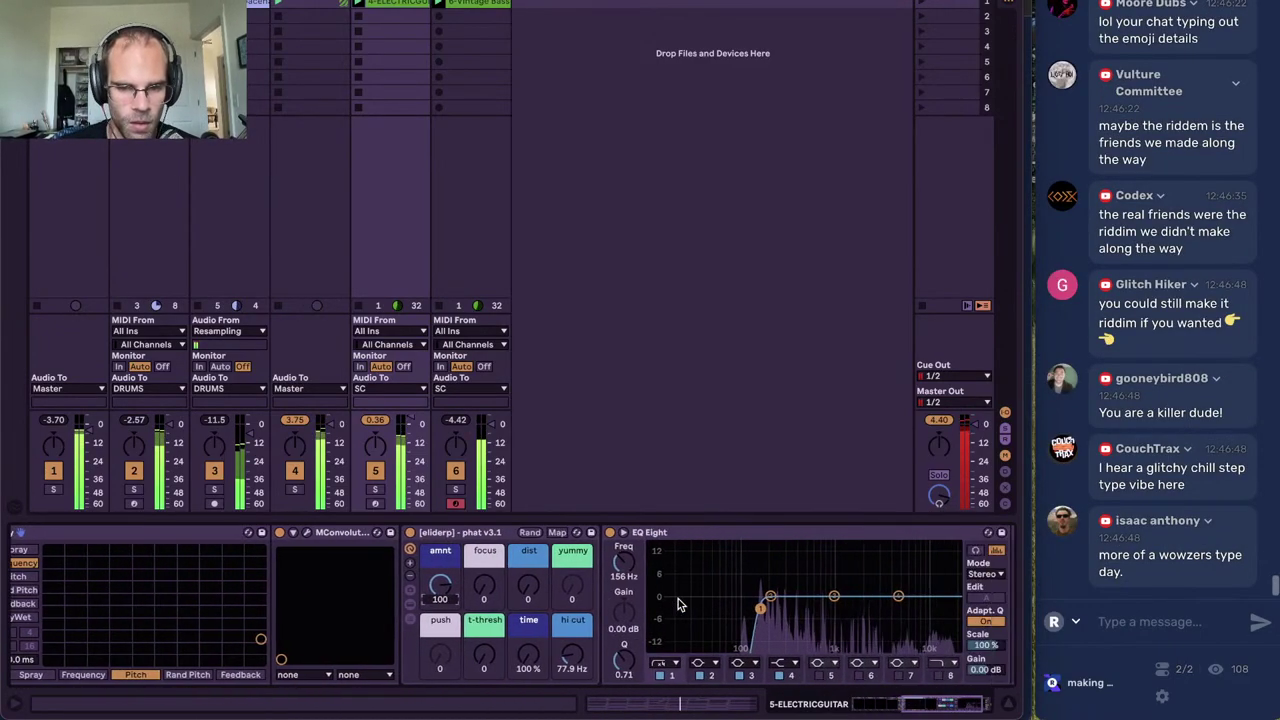
left_click(281, 533)
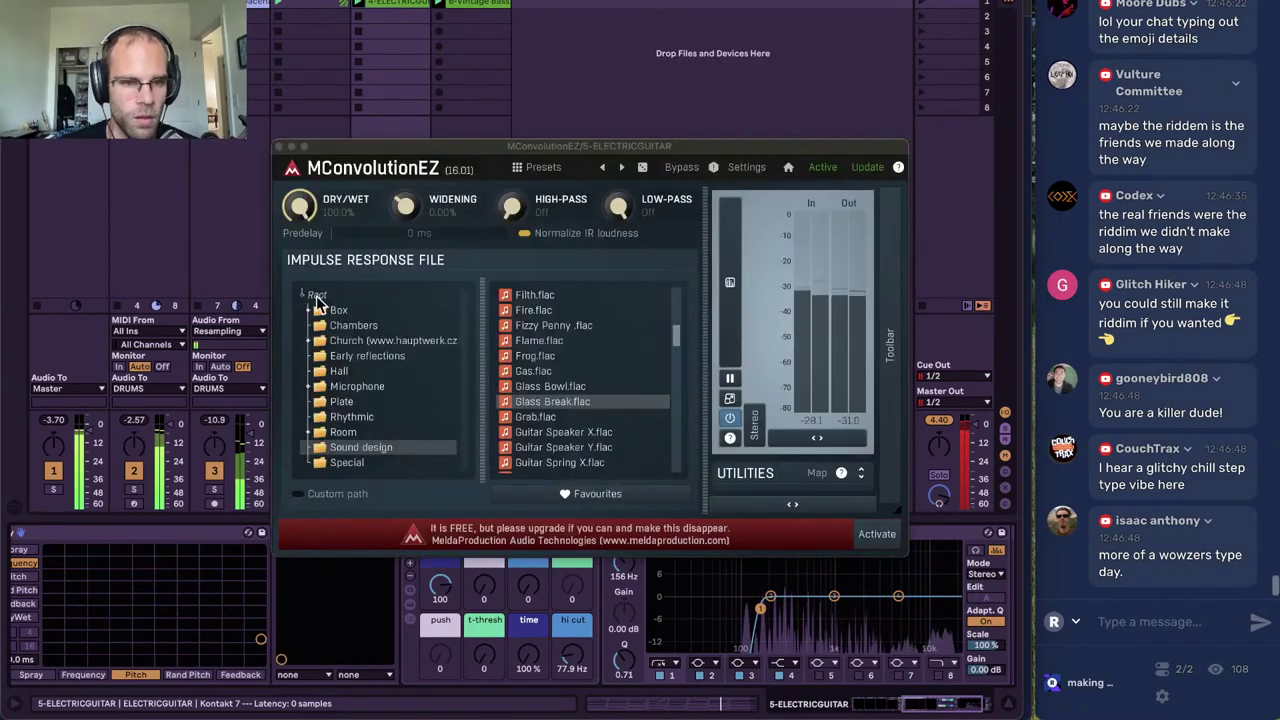
left_click(577, 355)
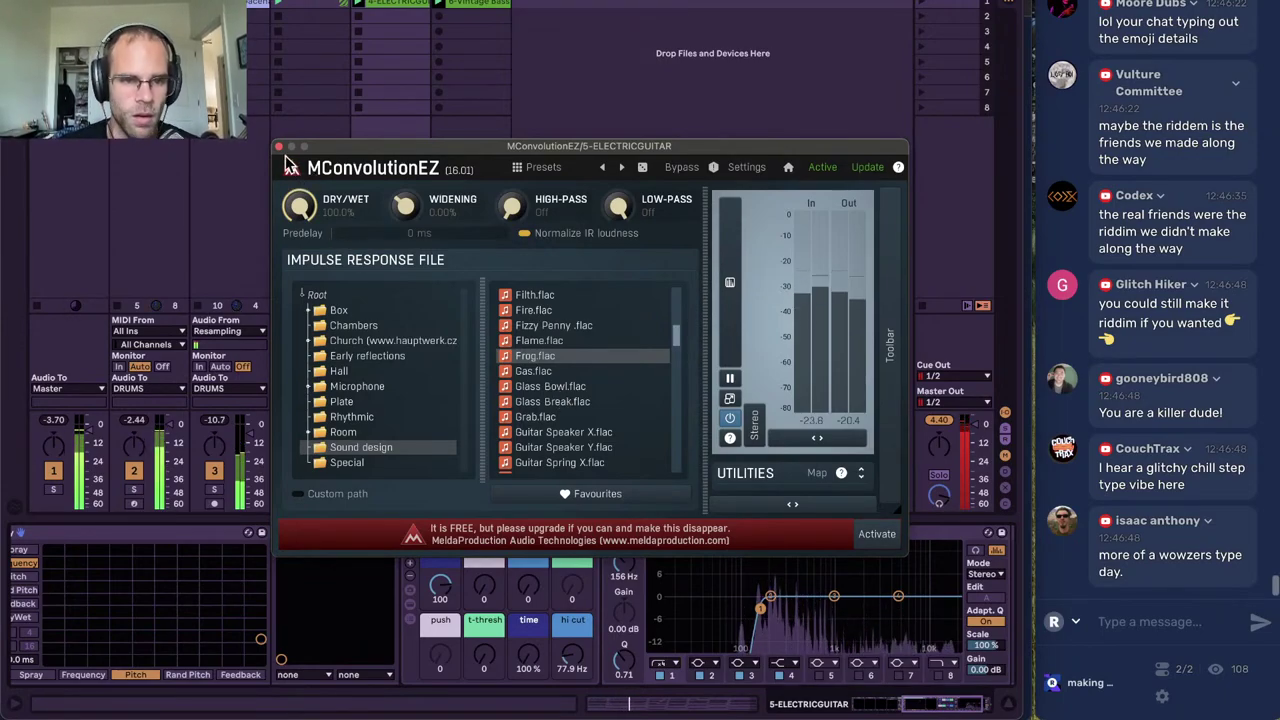
left_click_drag(304, 207, 290, 292)
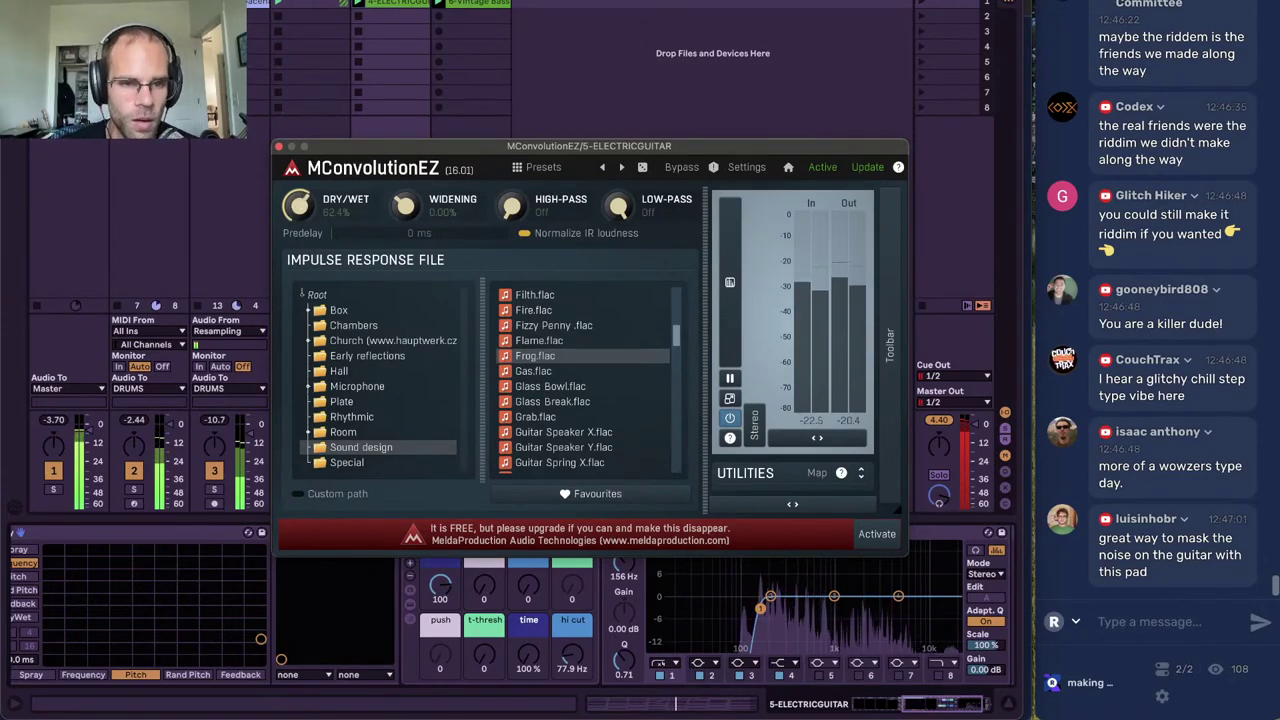
left_click(279, 146)
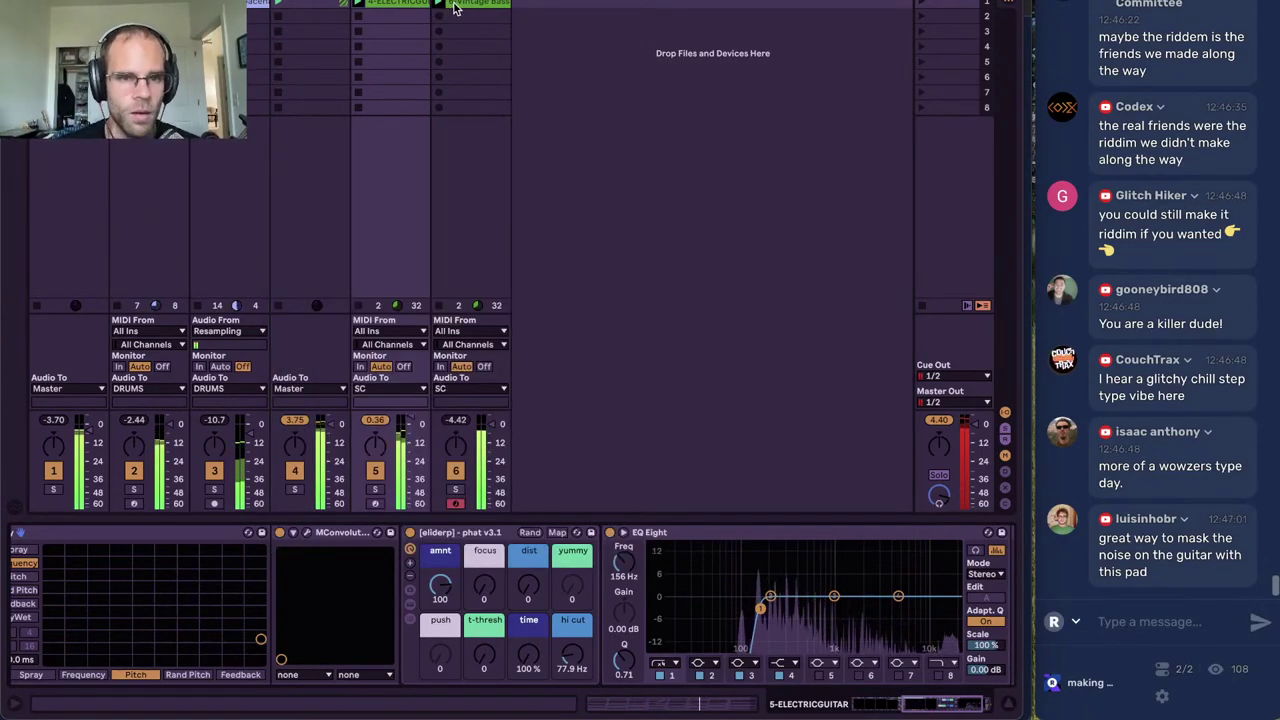
Find Multiband Compression in the browser, add it after the Amp on the vintage bass track and hide the browser
left_click(474, 129)
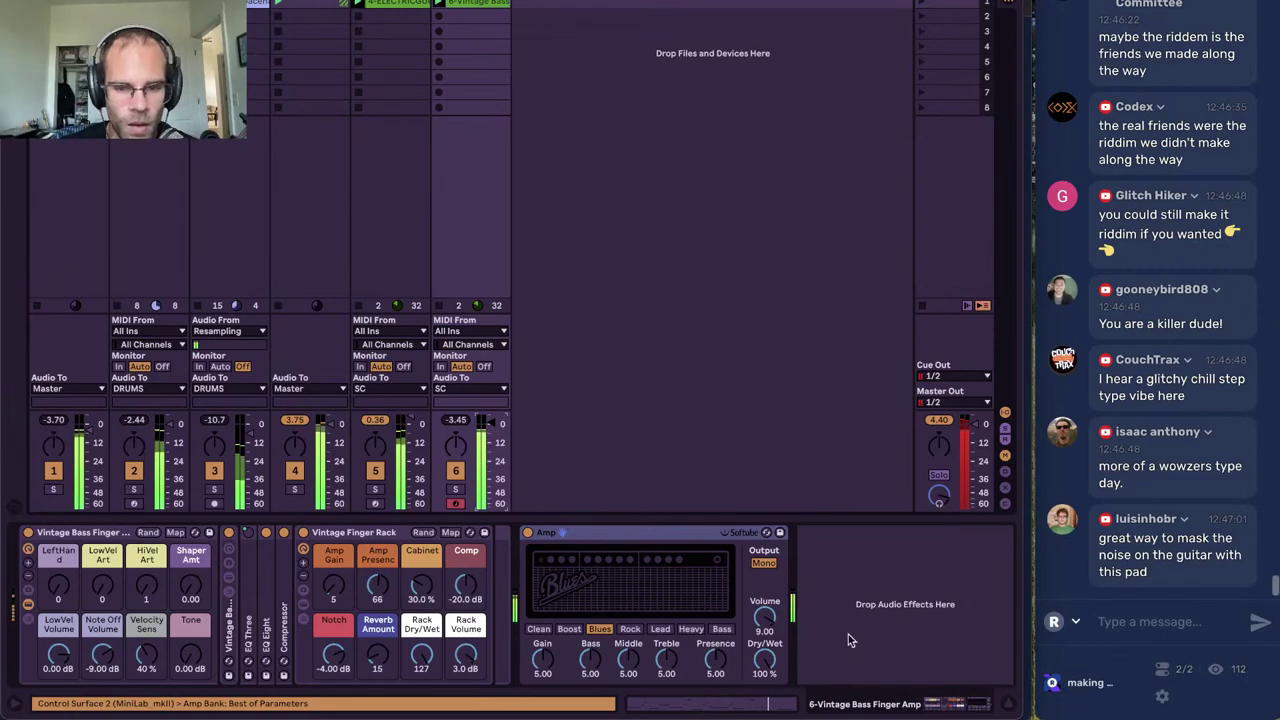
key("super+f")
type("multi")
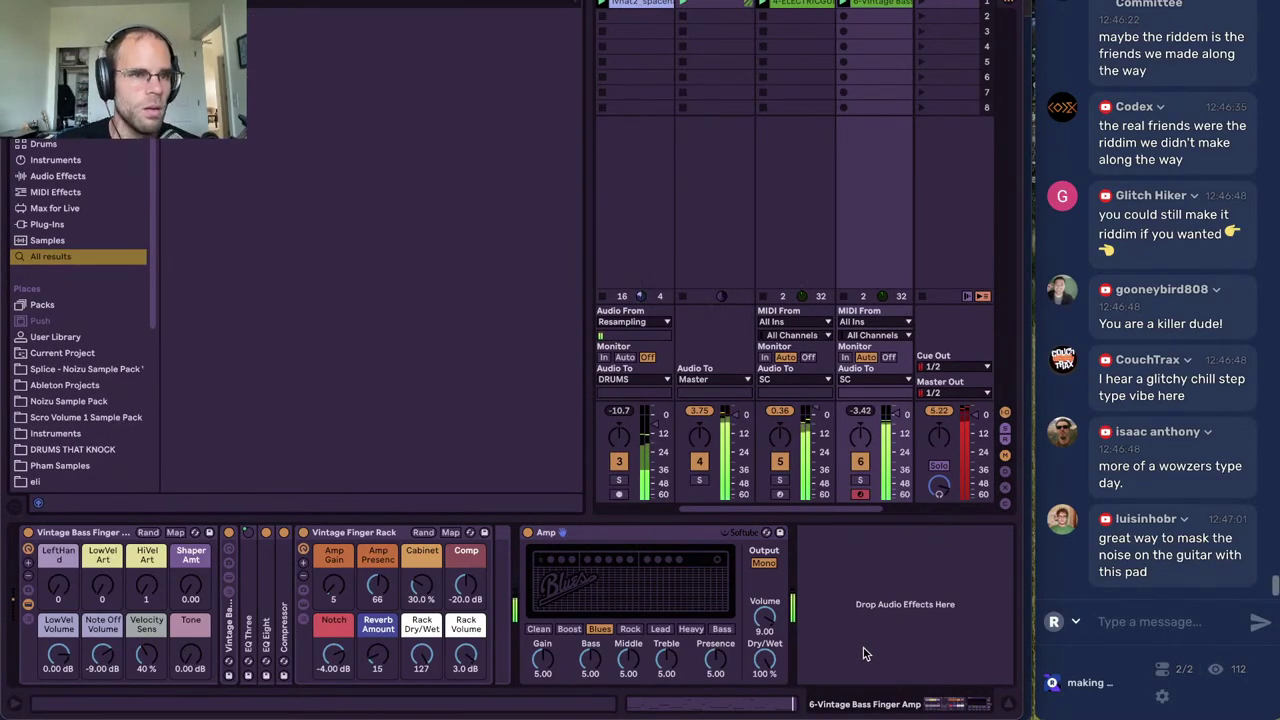
type("band comp")
key("Down")
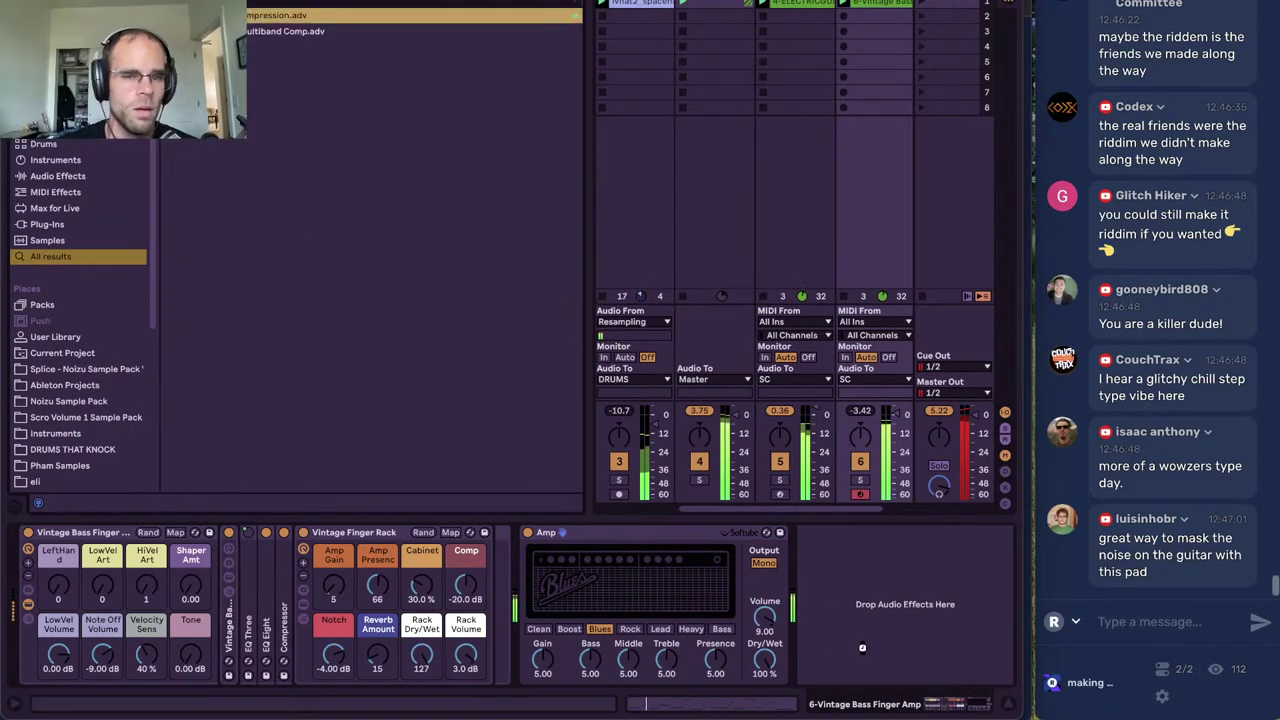
key("Return")
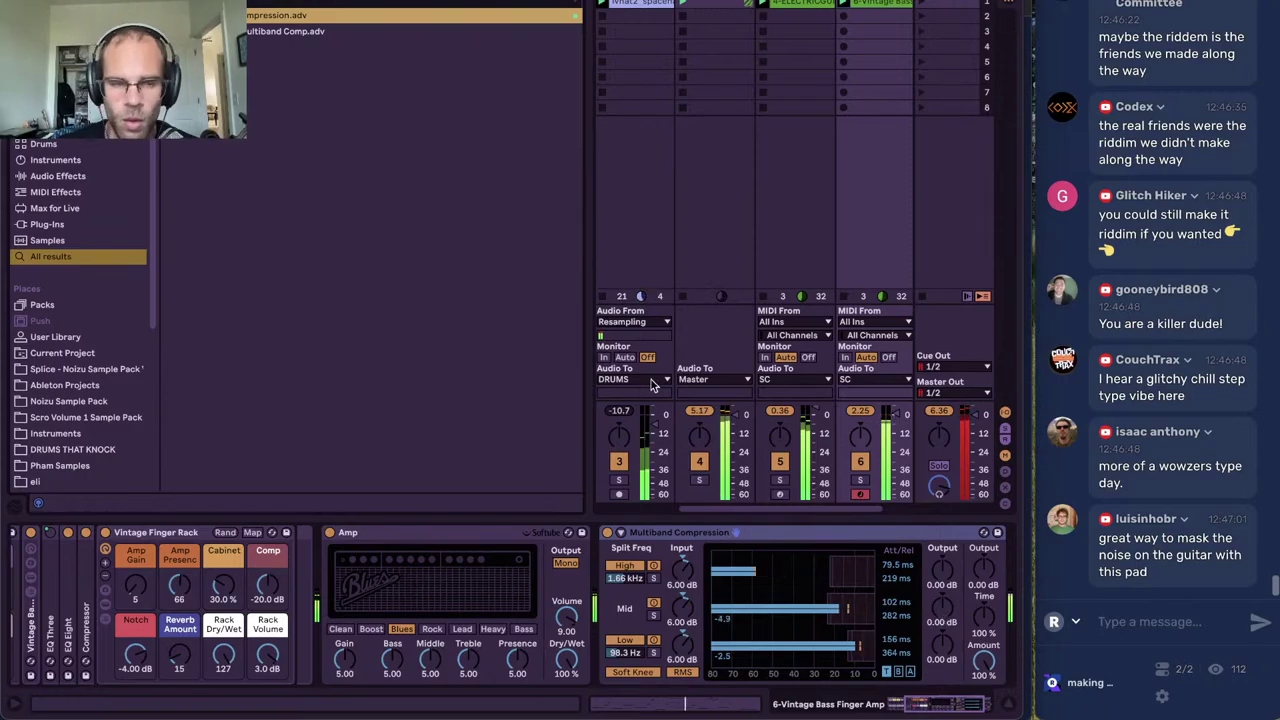
key("ctrl+alt+b")
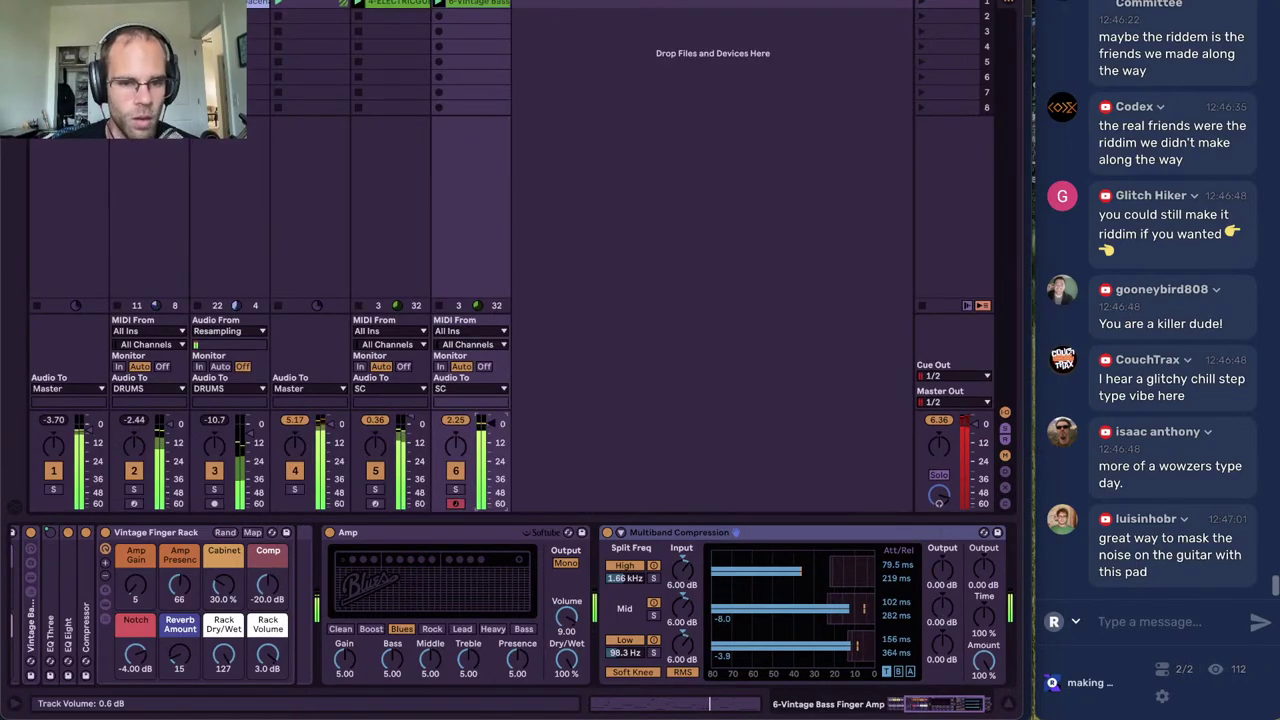
Insert an audio track after the electric guitar track and audition the "pad" samples found in the browser
left_click(390, 215)
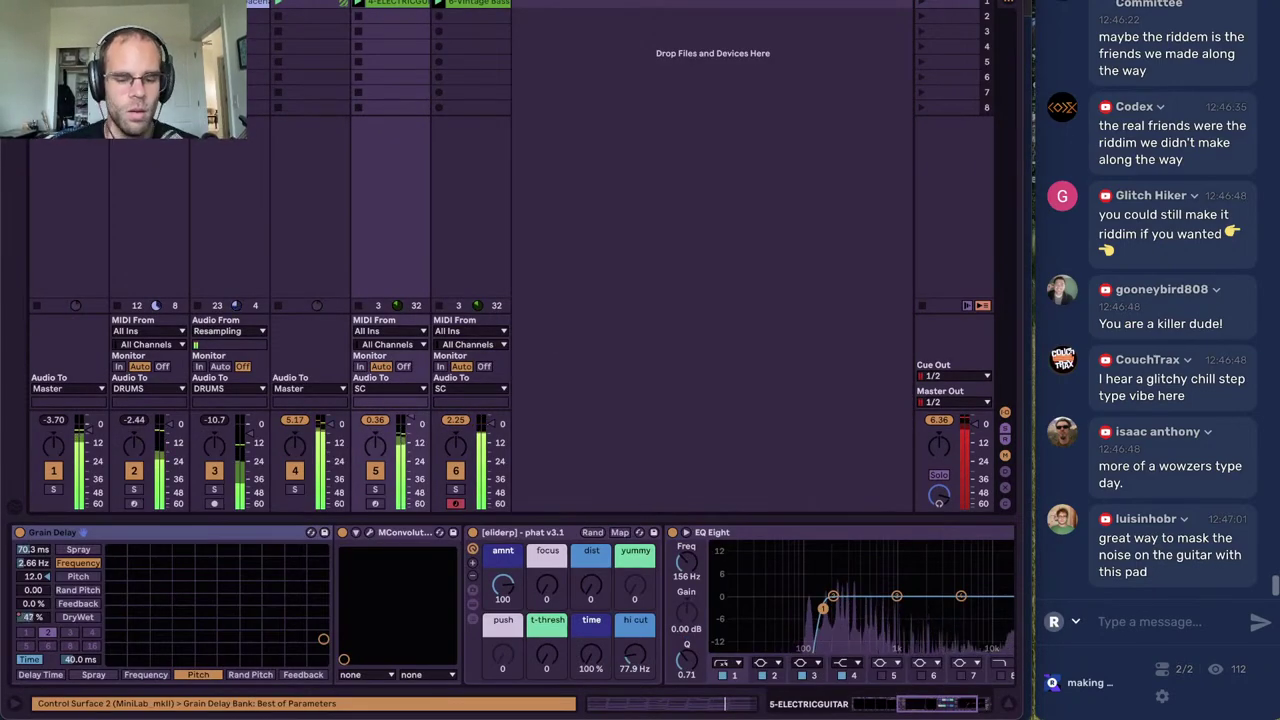
key("ctrl+t")
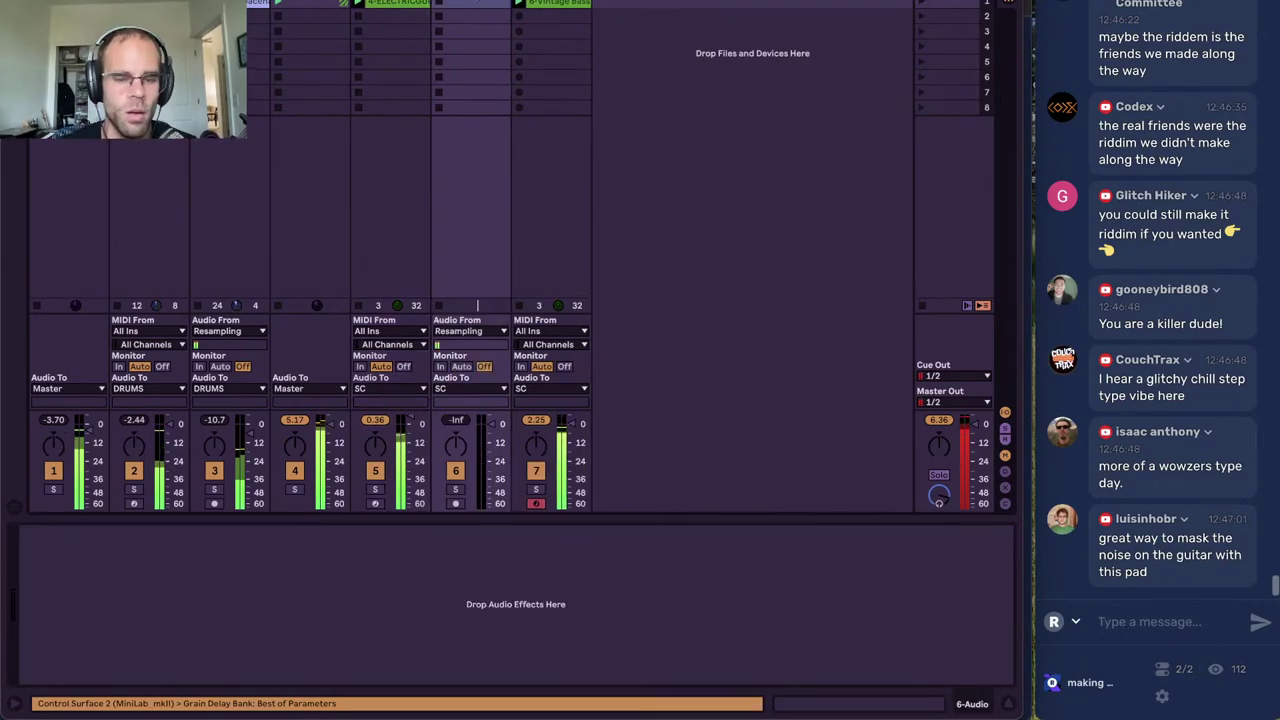
key("ctrl+alt+b")
type("pad")
left_click(298, 47)
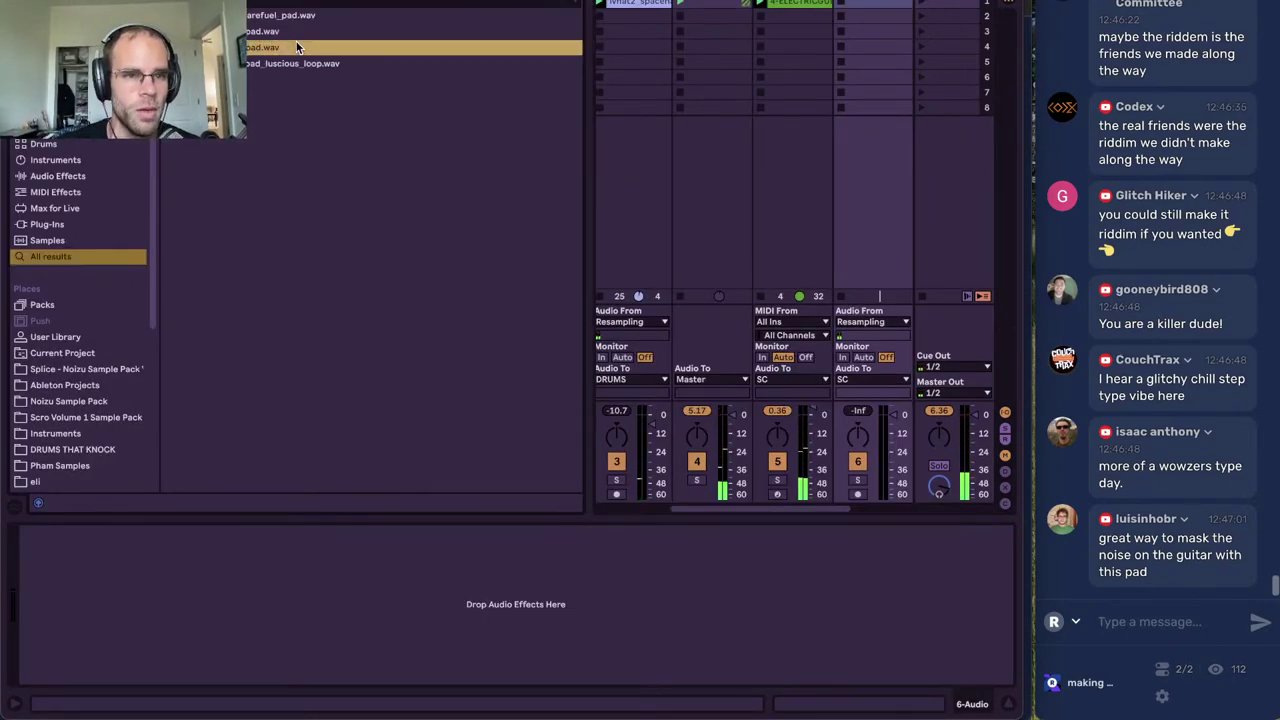
left_click(280, 62)
left_click(272, 44)
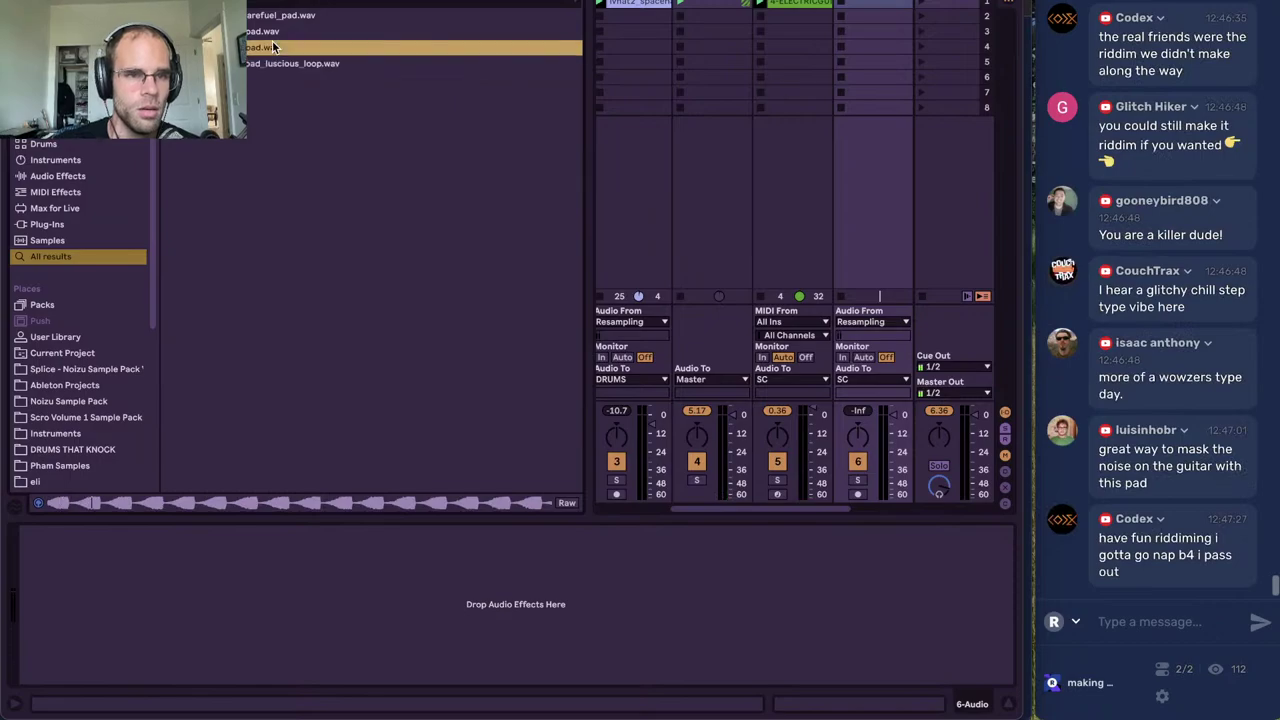
left_click(272, 31)
left_click(278, 18)
Search the browser for "drone", place the sadboi piano drone sample in the new audio track's second clip slot and lower the track volume
key("ctrl+f")
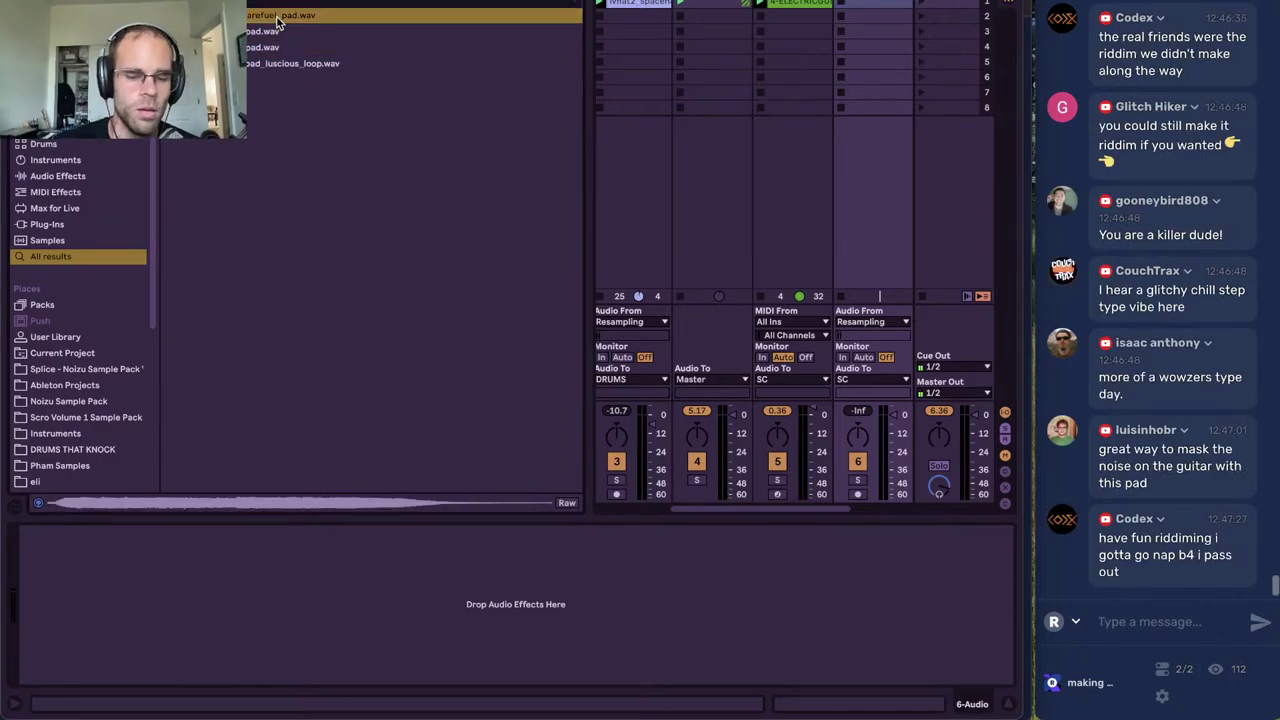
type("drone")
left_click_drag(279, 22, 873, 16)
left_click_drag(894, 414, 894, 424)
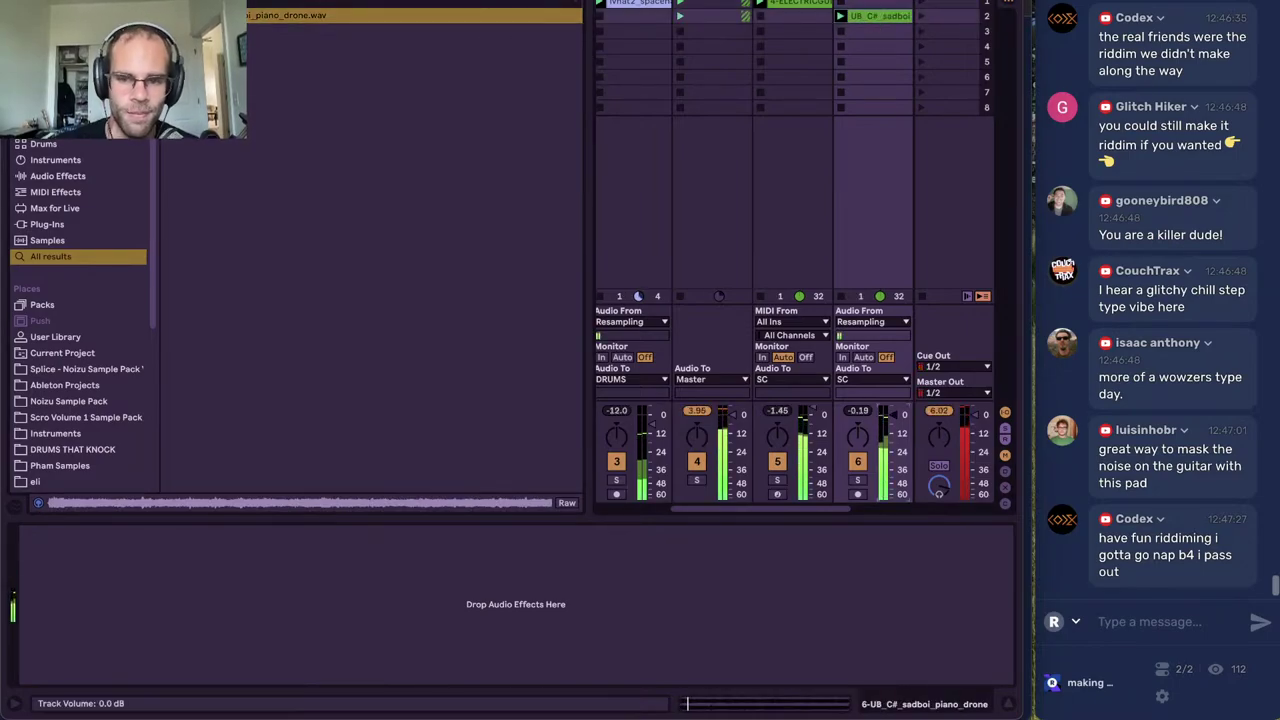
Open the piano drone clip, turn off Warp and raise its pitch to +2 semitones while listening to playback
double_click(880, 17)
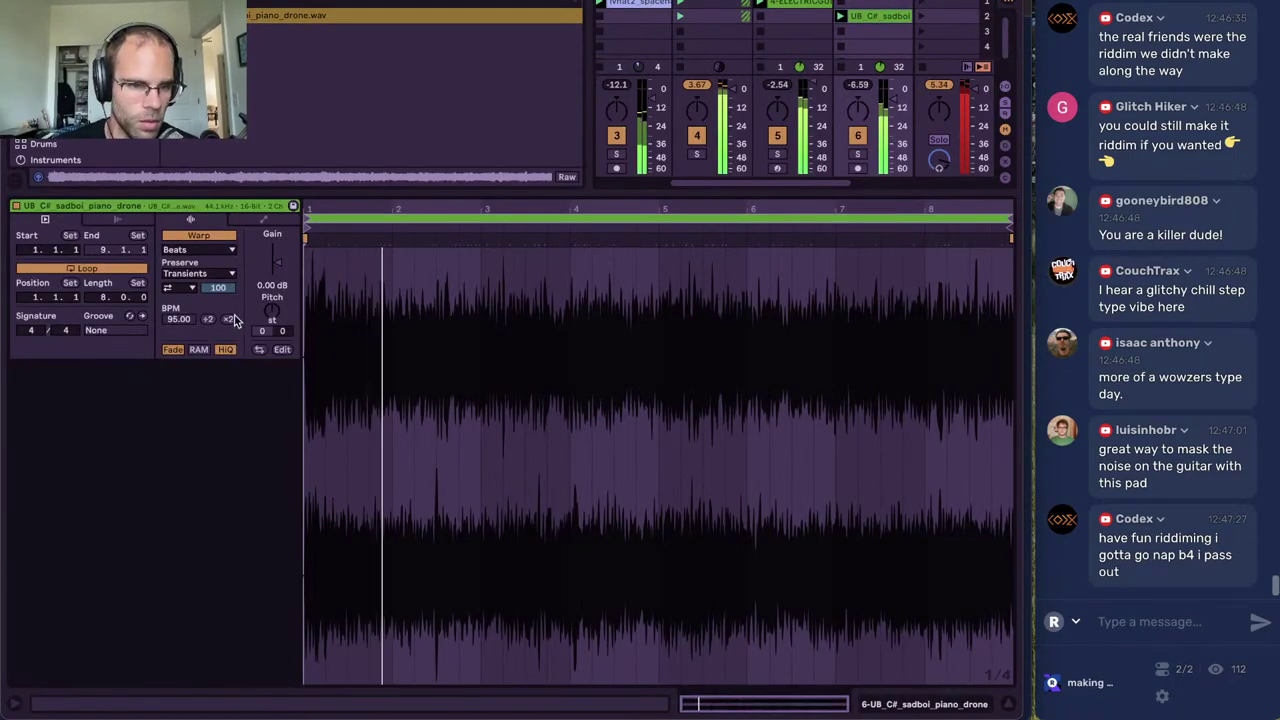
key("space")
left_click(272, 312)
key("space")
left_click_drag(272, 311, 272, 306)
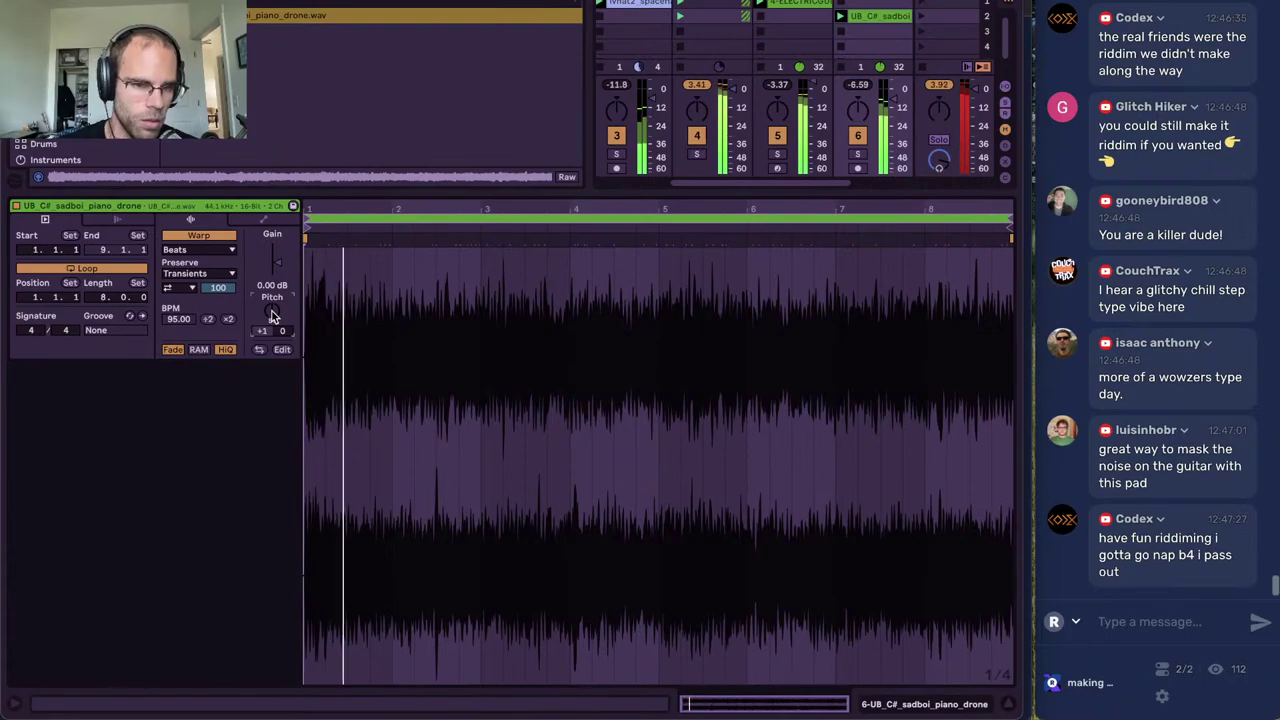
left_click(199, 235)
key("Up")
key("Up")
key("space")
key("space")
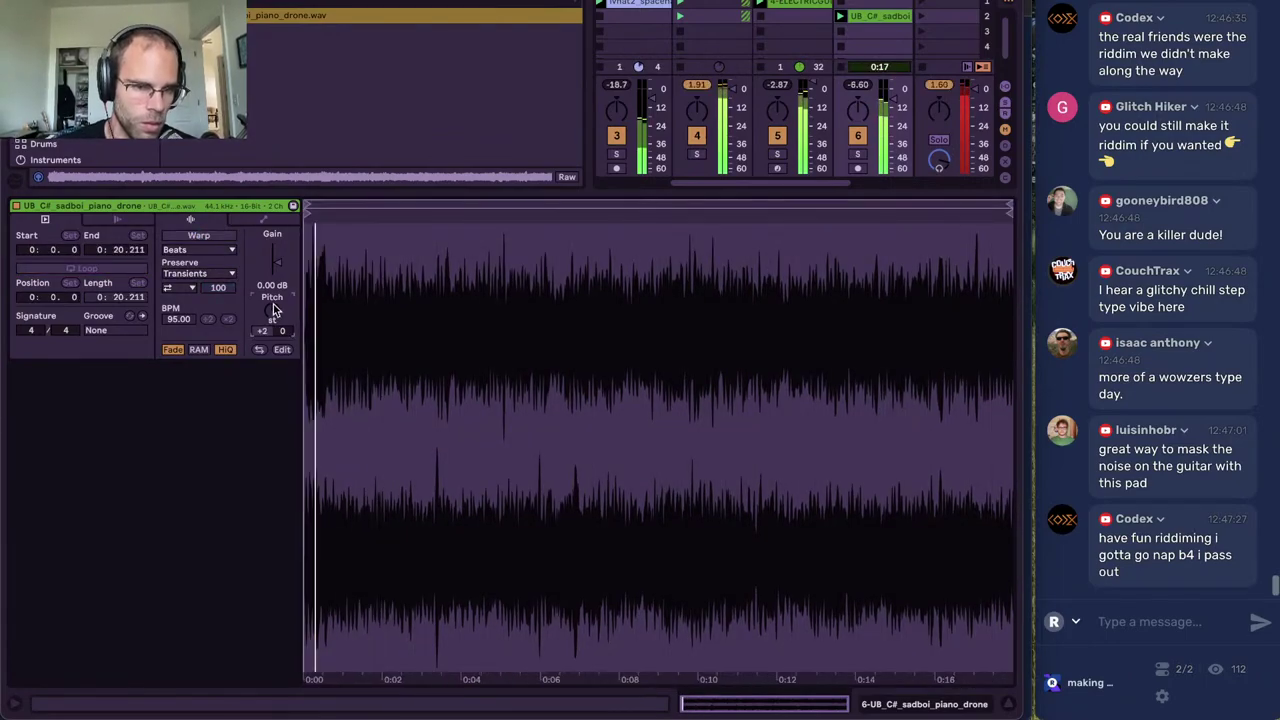
Raise the piano drone clip's pitch to +6 semitones and return to the track's device chain
left_click(963, 705)
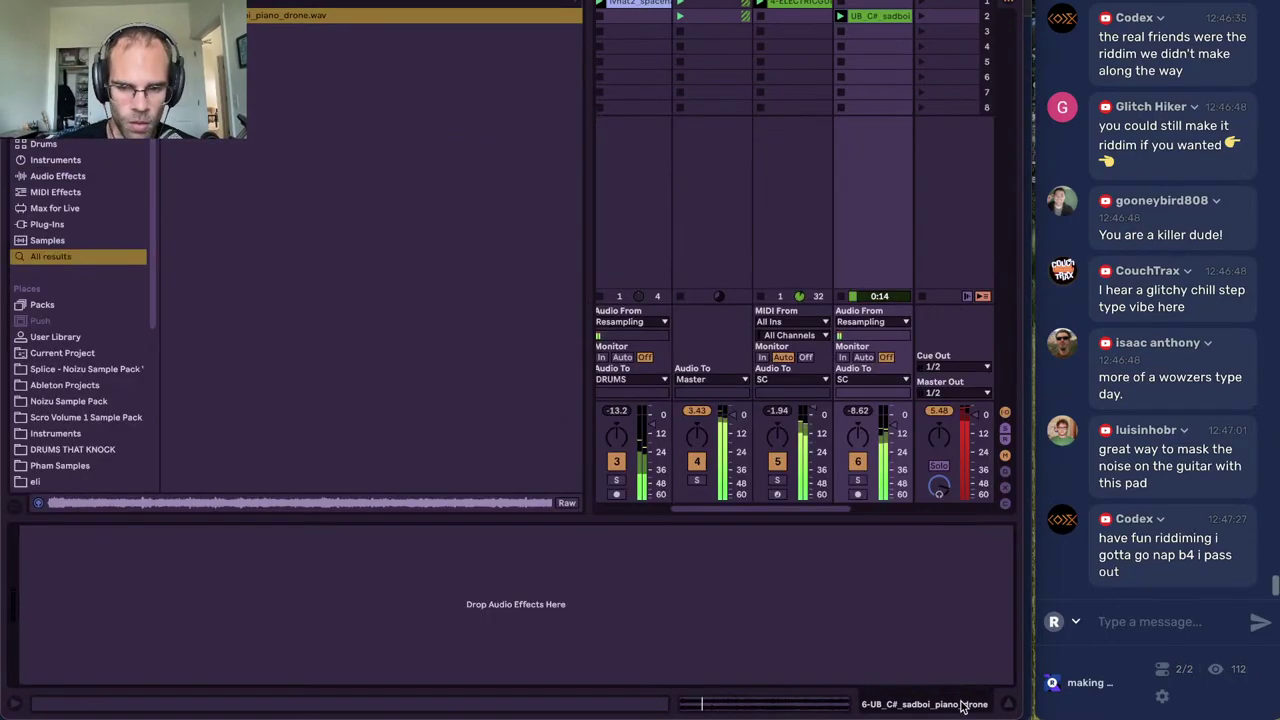
left_click(886, 20)
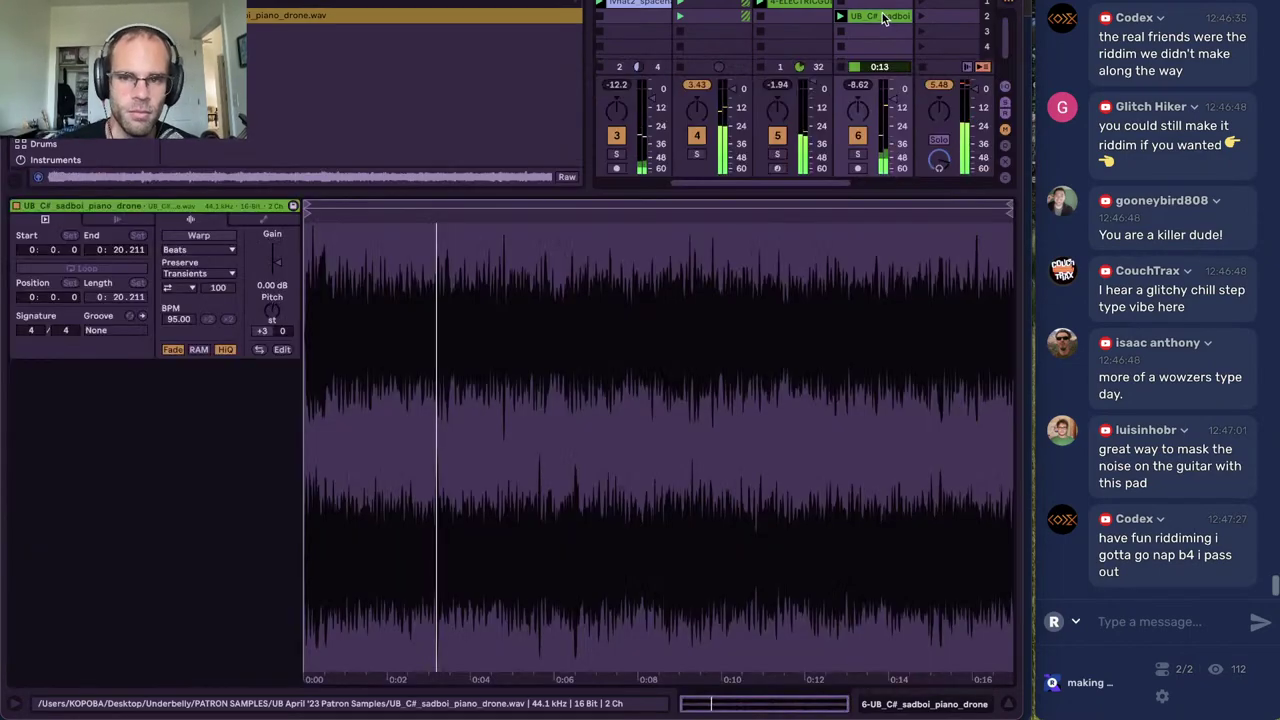
scroll(276, 310, "up", 2)
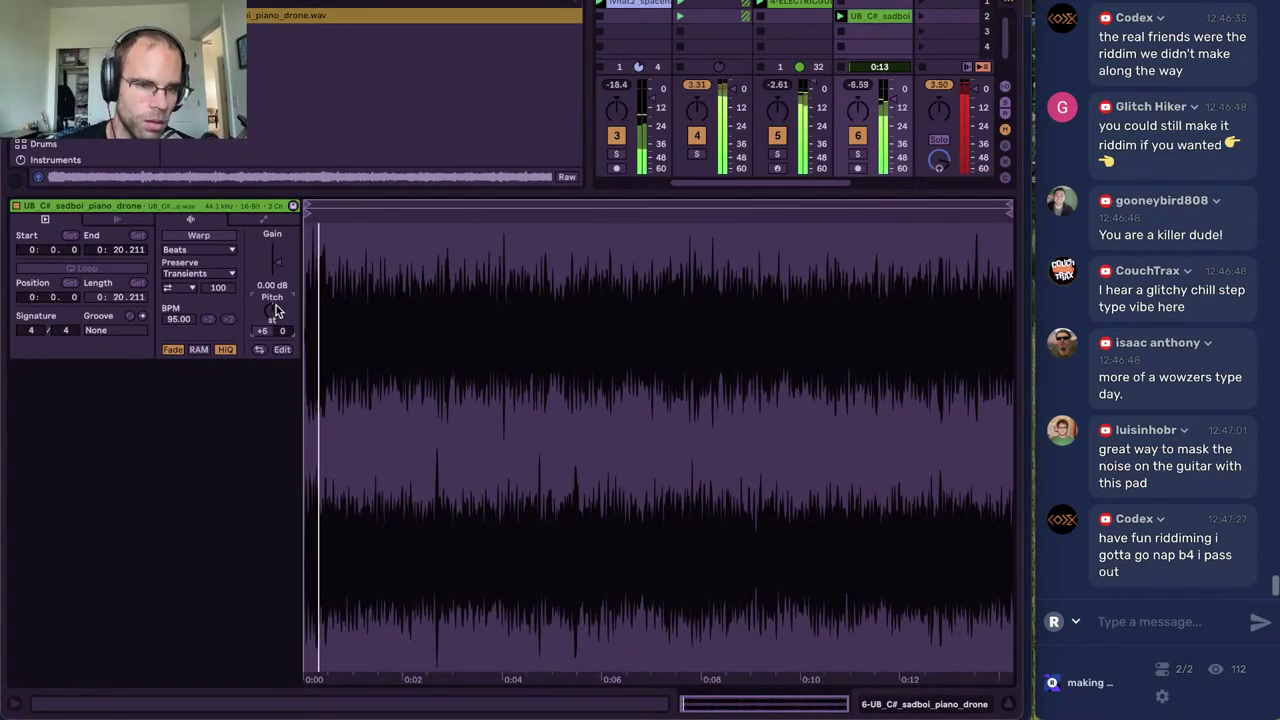
scroll(277, 311, "up", 1)
key("shift+Tab")
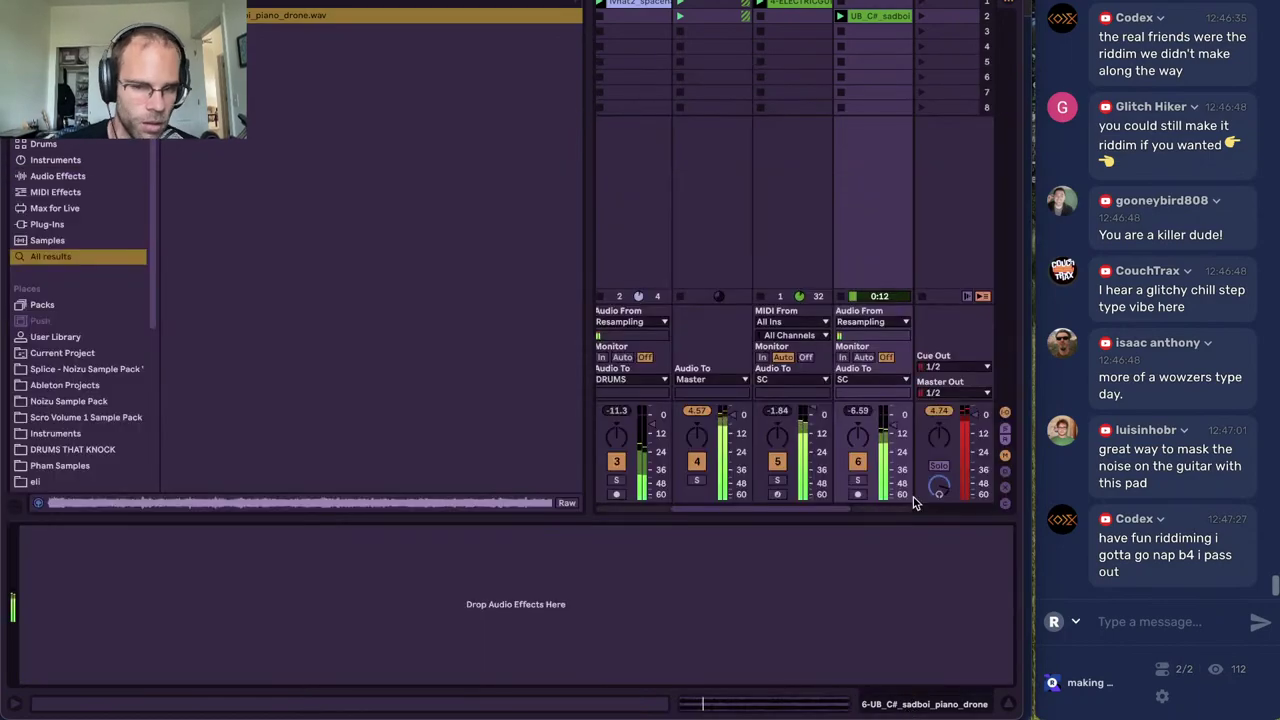
scroll(737, 166, "right", 3)
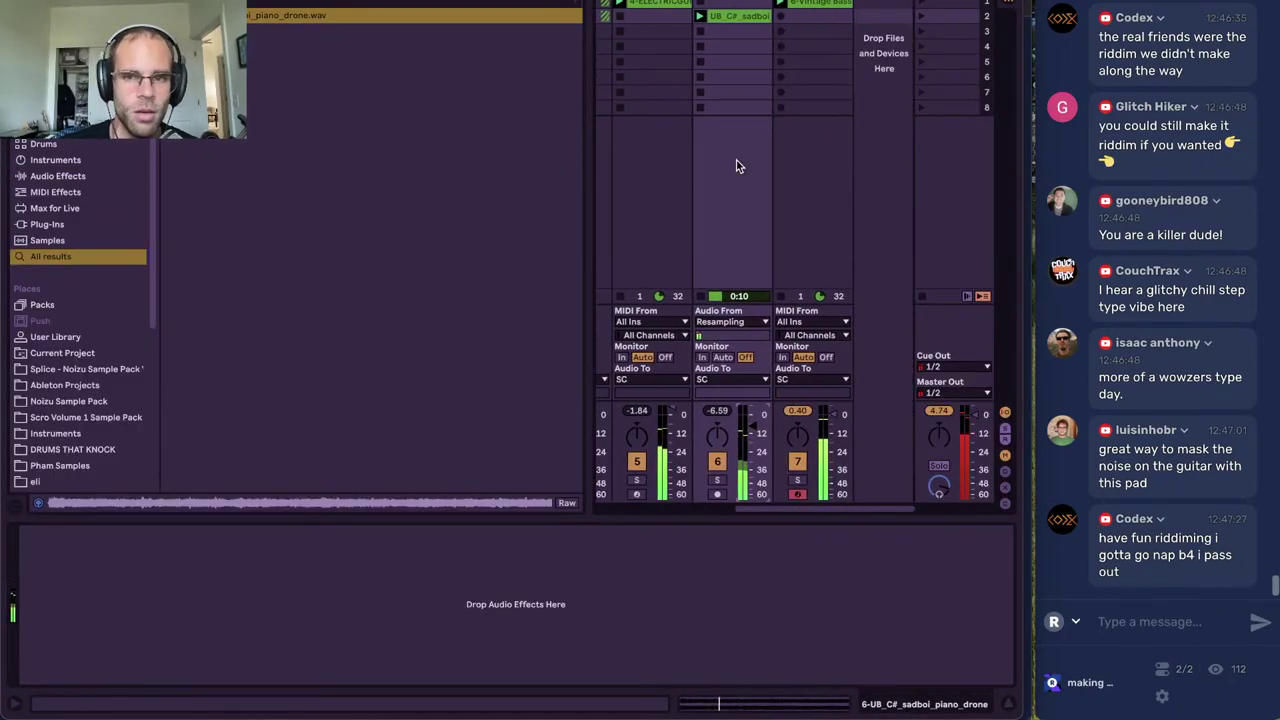
key("ctrl+alt+b")
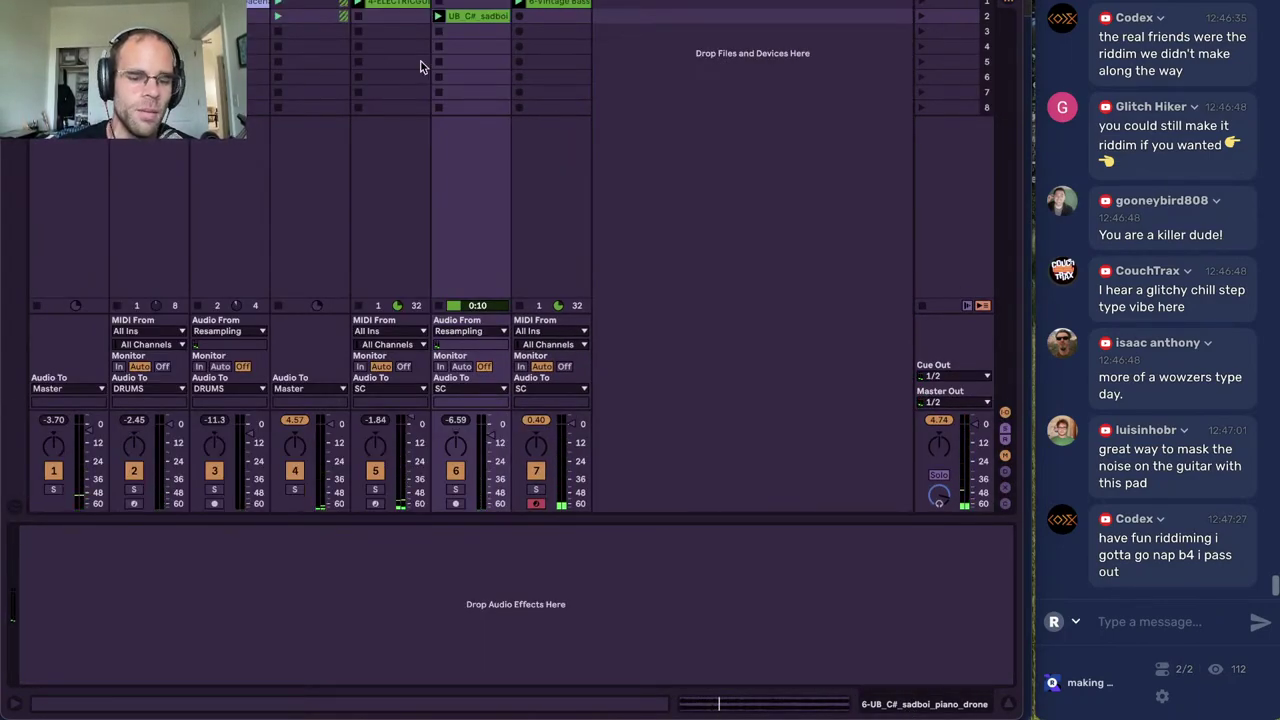
key("ctrl+alt+b")
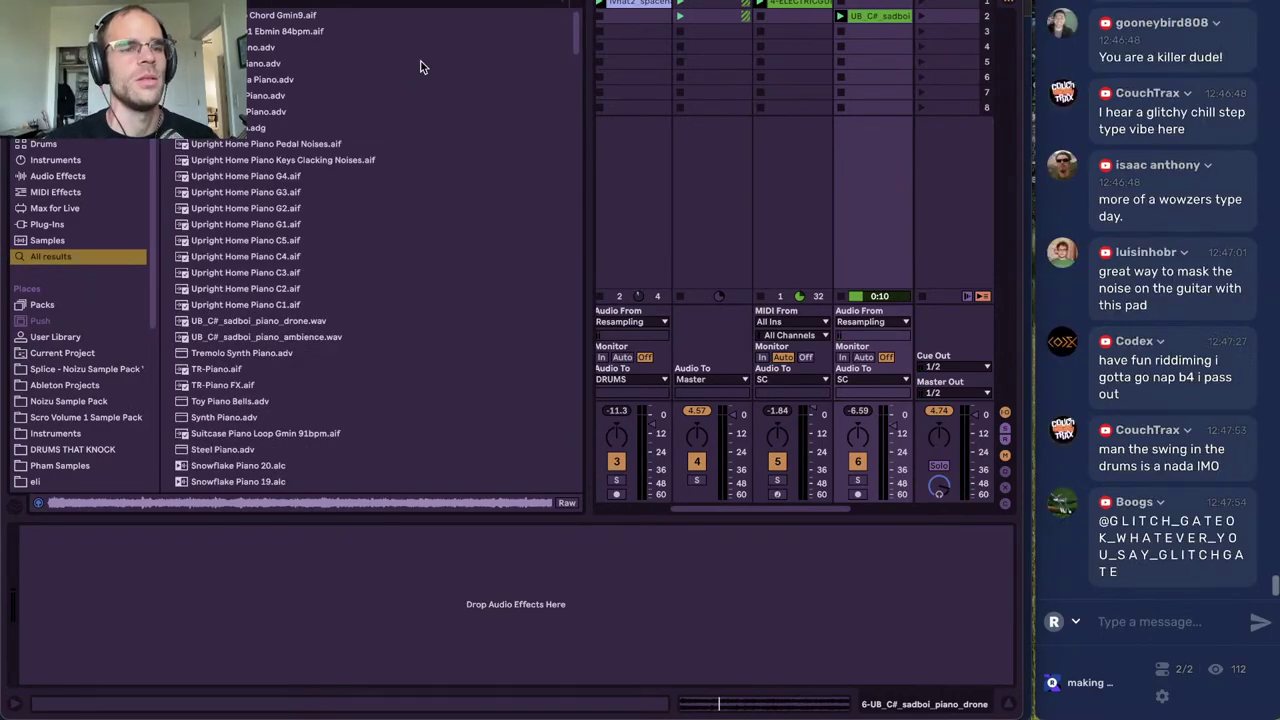
key("BackSpace")
key("BackSpace")
key("BackSpace")
key("BackSpace")
key("BackSpace")
type("freeze")
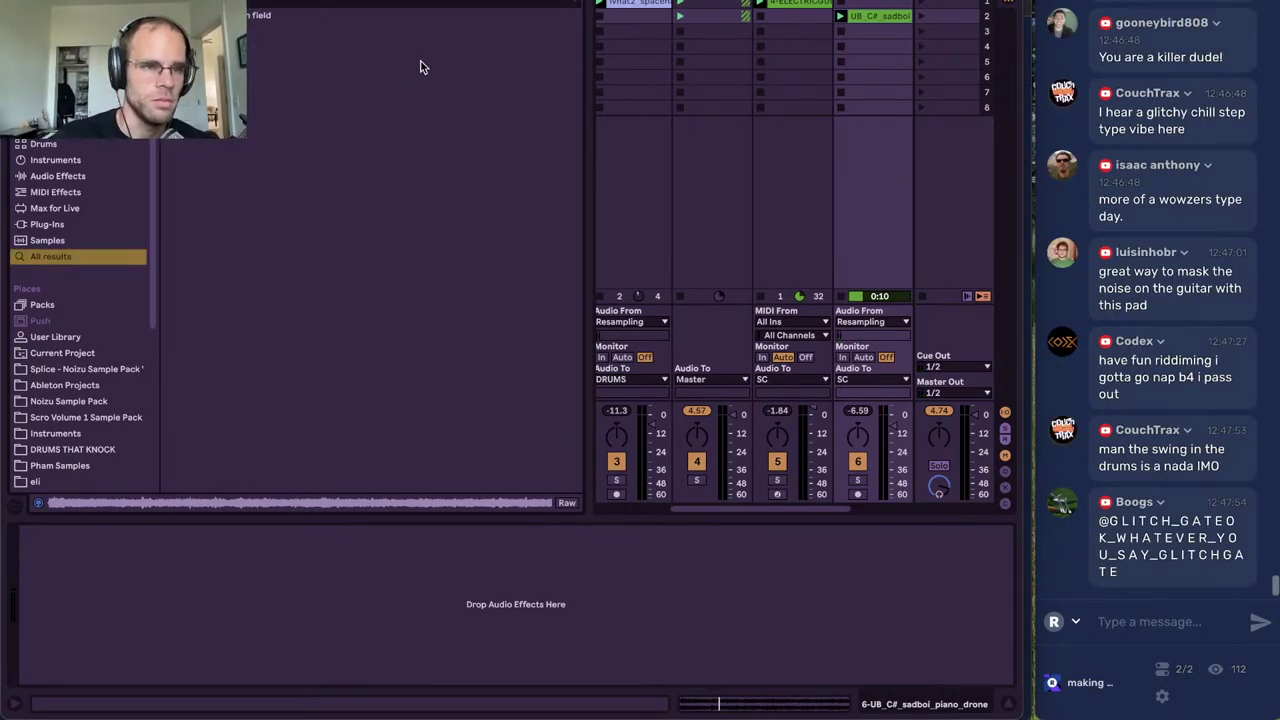
left_click(311, 274)
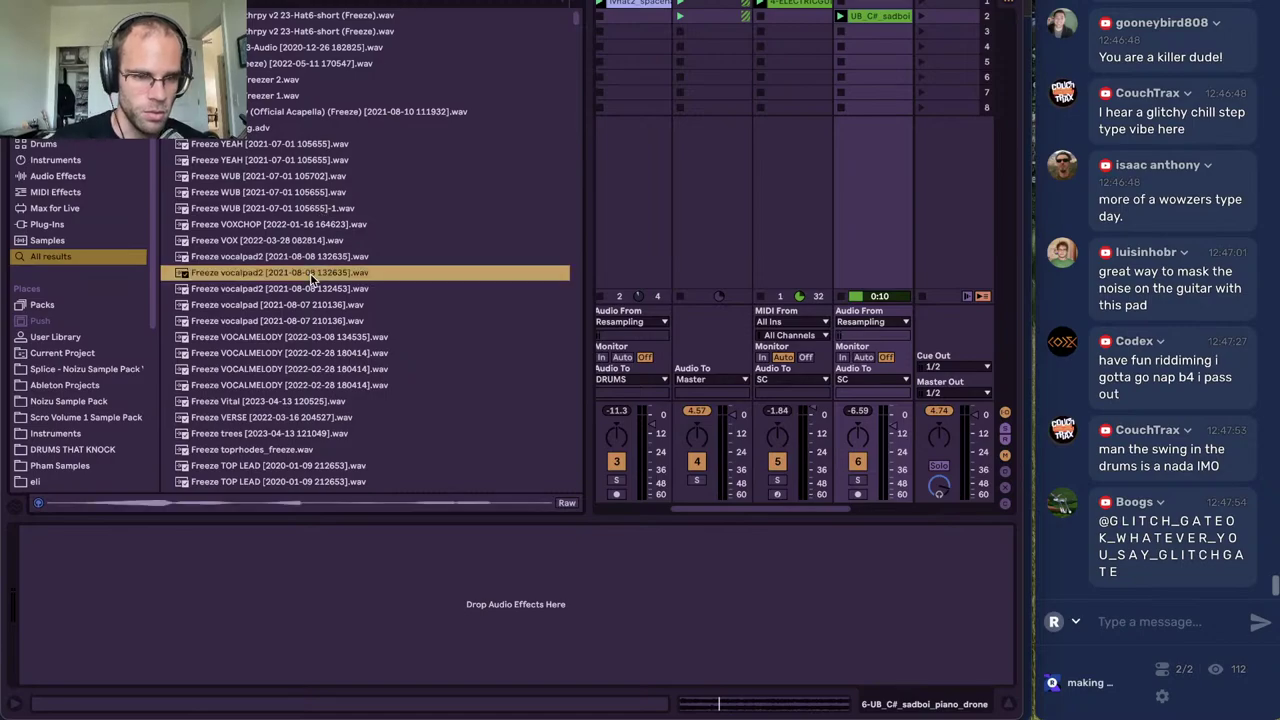
left_click(294, 305)
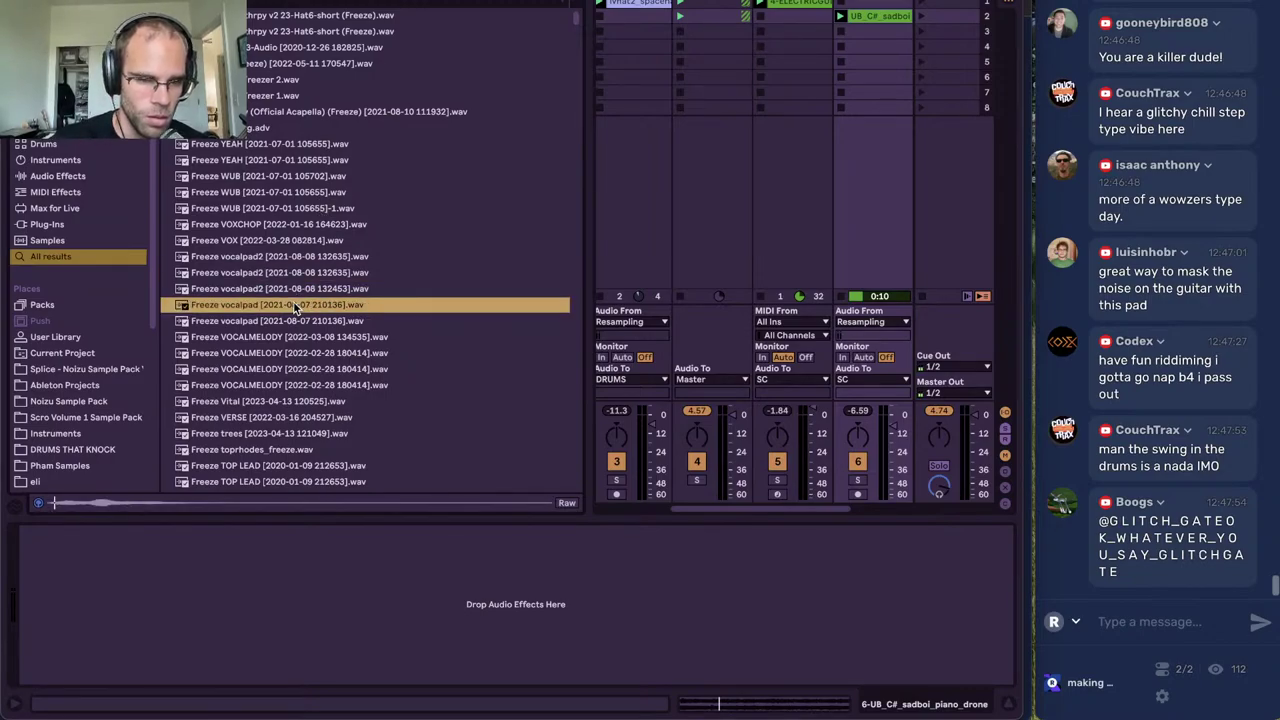
scroll(294, 308, "down", 5)
scroll(294, 308, "up", 5)
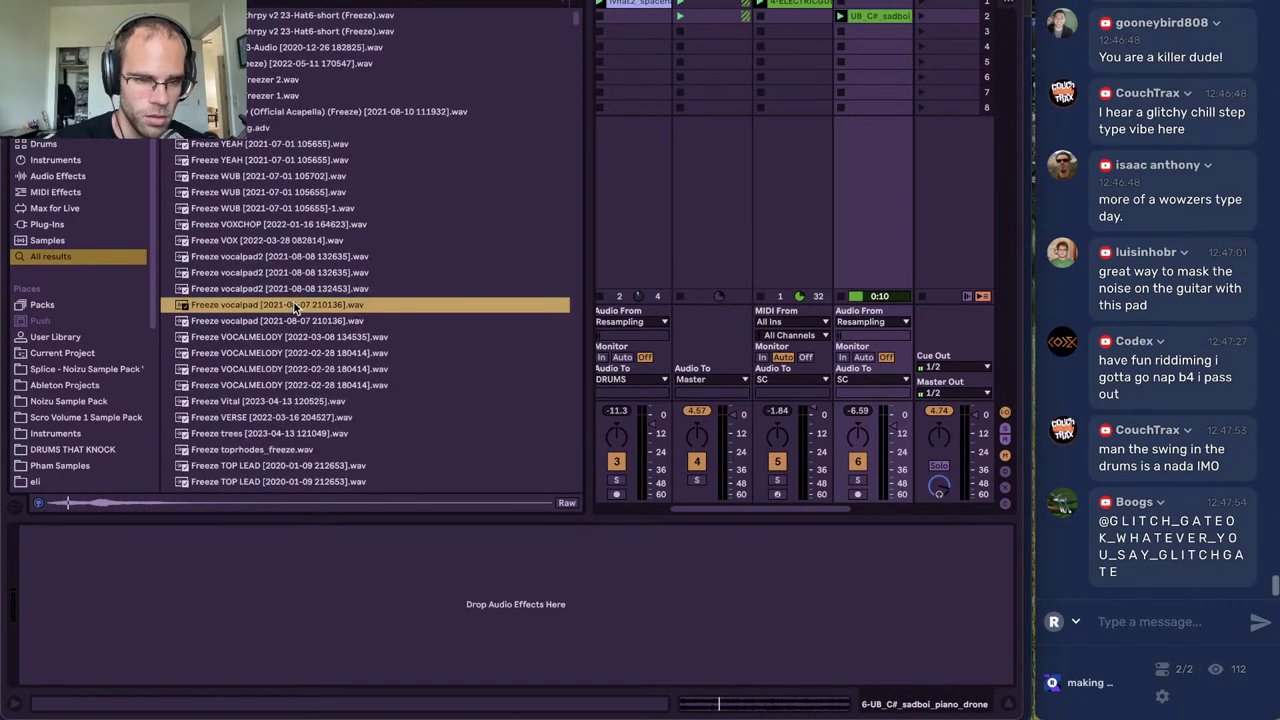
double_click(291, 307)
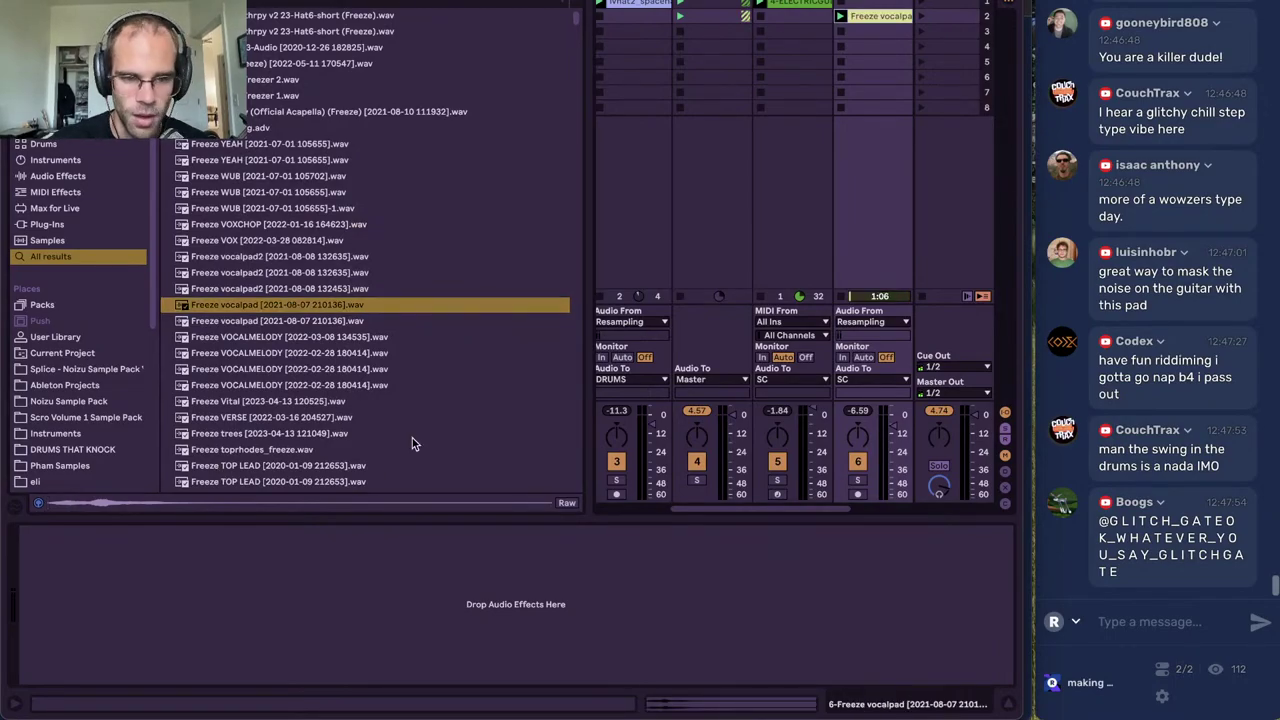
Insert a MIDI track after the vocalpad audio track, try the vocalpad sample in Simpler on it and delete that Simpler
scroll(815, 72, "right", 3)
key("super+shift+t")
left_click_drag(273, 304, 275, 563)
left_click(421, 535)
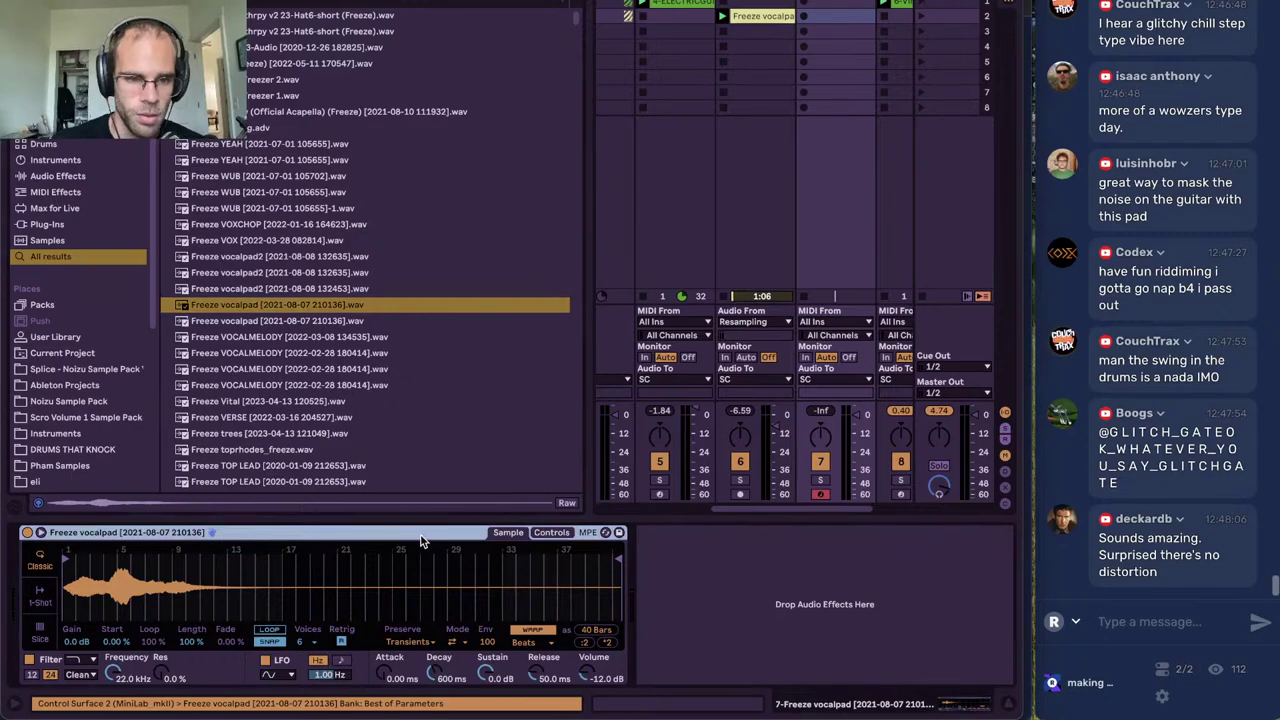
key("Delete")
Find Granulator II.amxd in the browser, load it on the new MIDI track and close the Max console window
key("super+f")
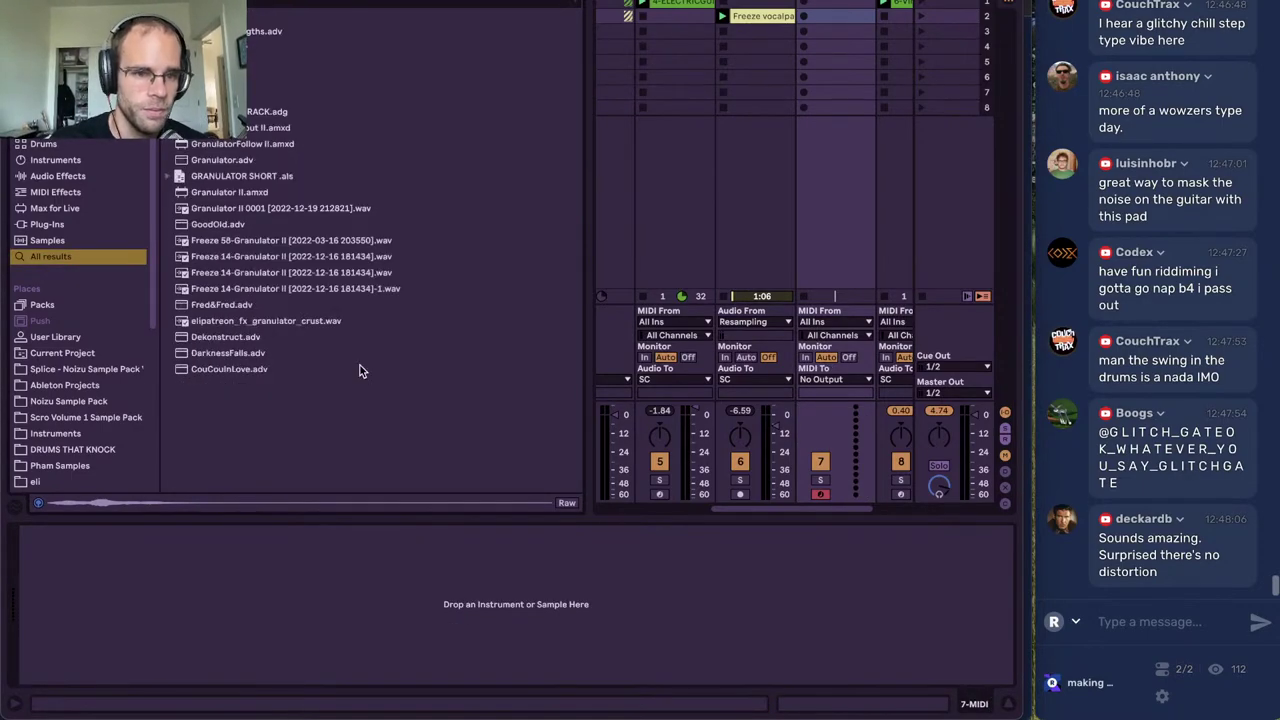
left_click(247, 194)
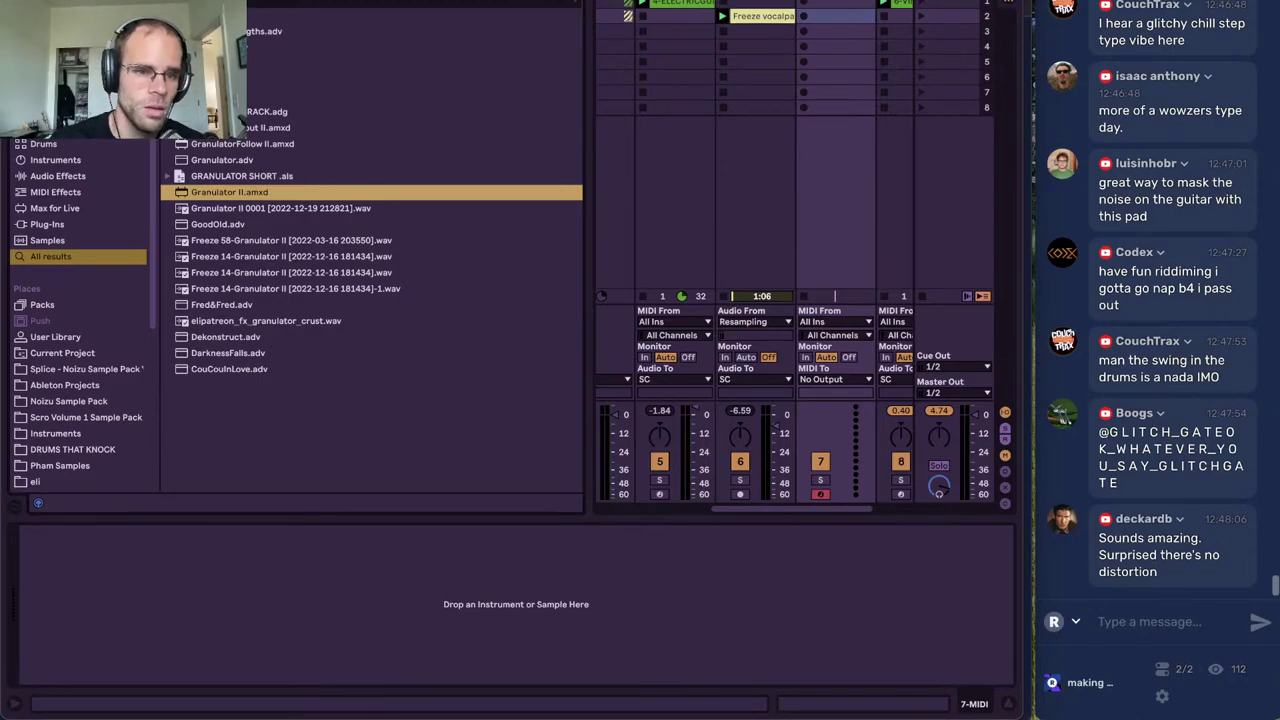
key("Return")
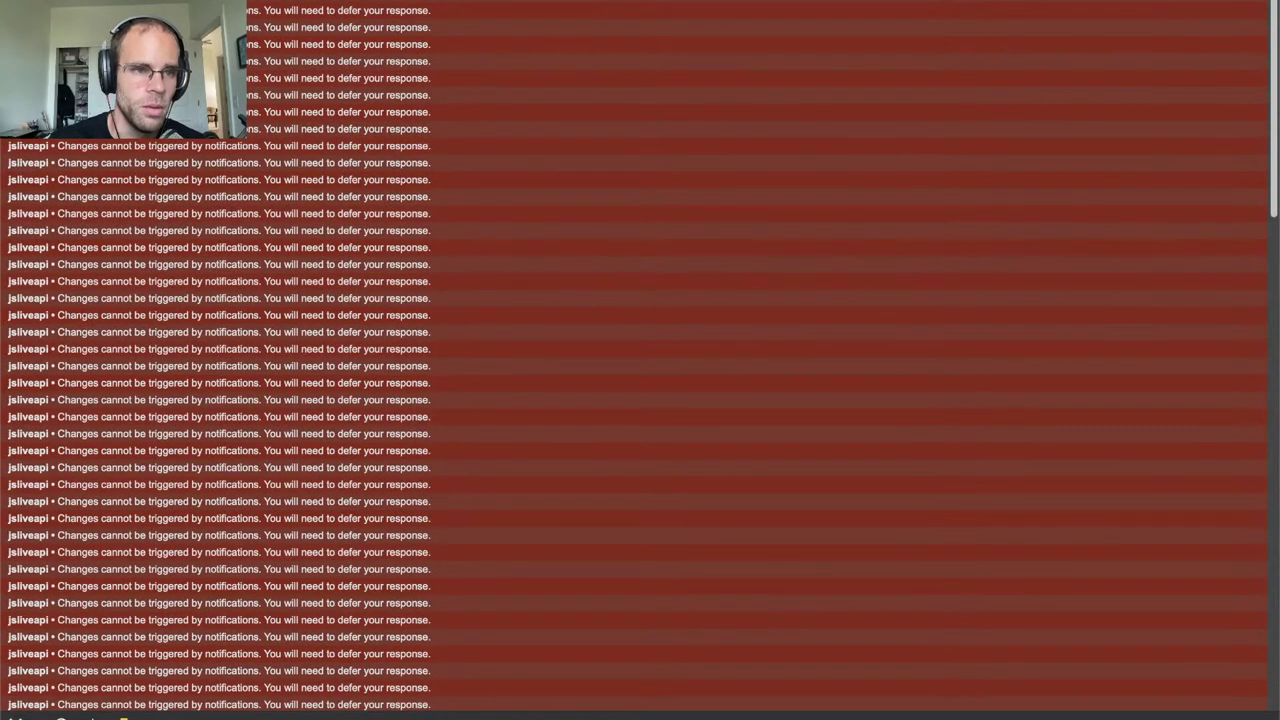
key("super+w")
type("pad")
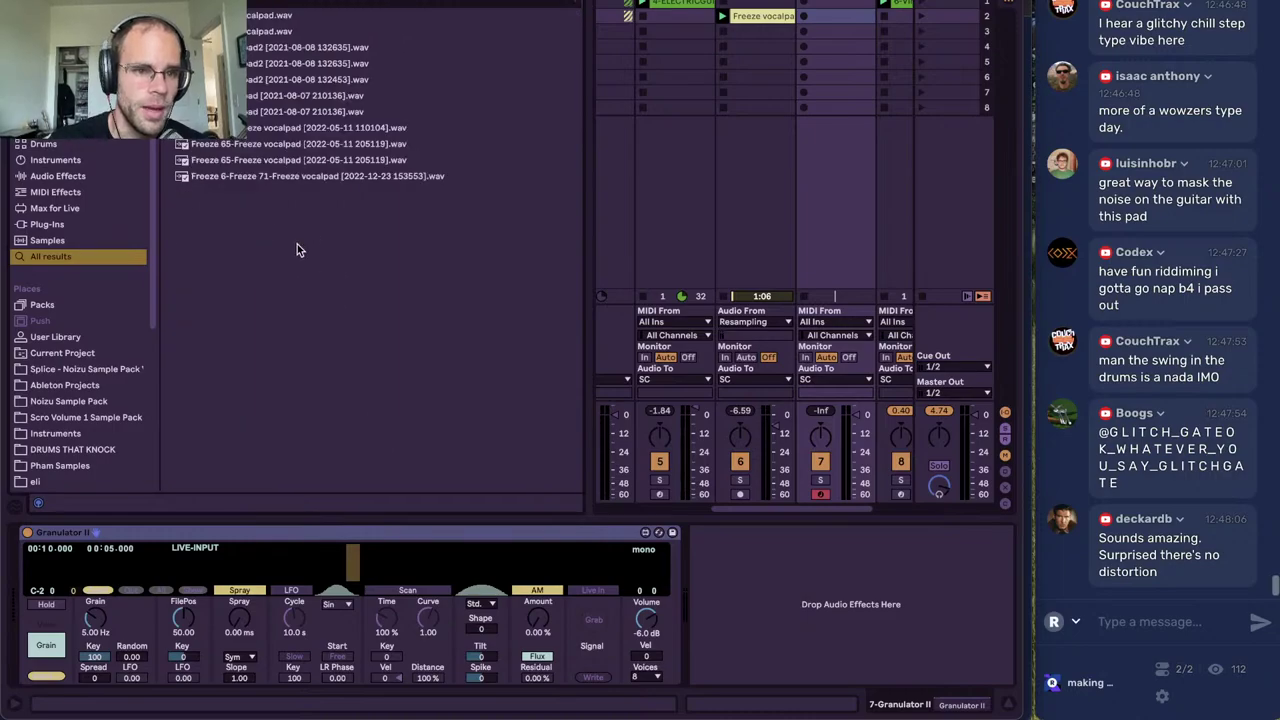
left_click(275, 162)
left_click_drag(259, 156, 86, 567)
Set Granulator II's file position to 39.24 and its spray to 36.6 ms while playing test notes
mouse_move(245, 563)
left_mouse_down()
mouse_move(323, 566)
mouse_move(275, 570)
left_mouse_up()
key("f")
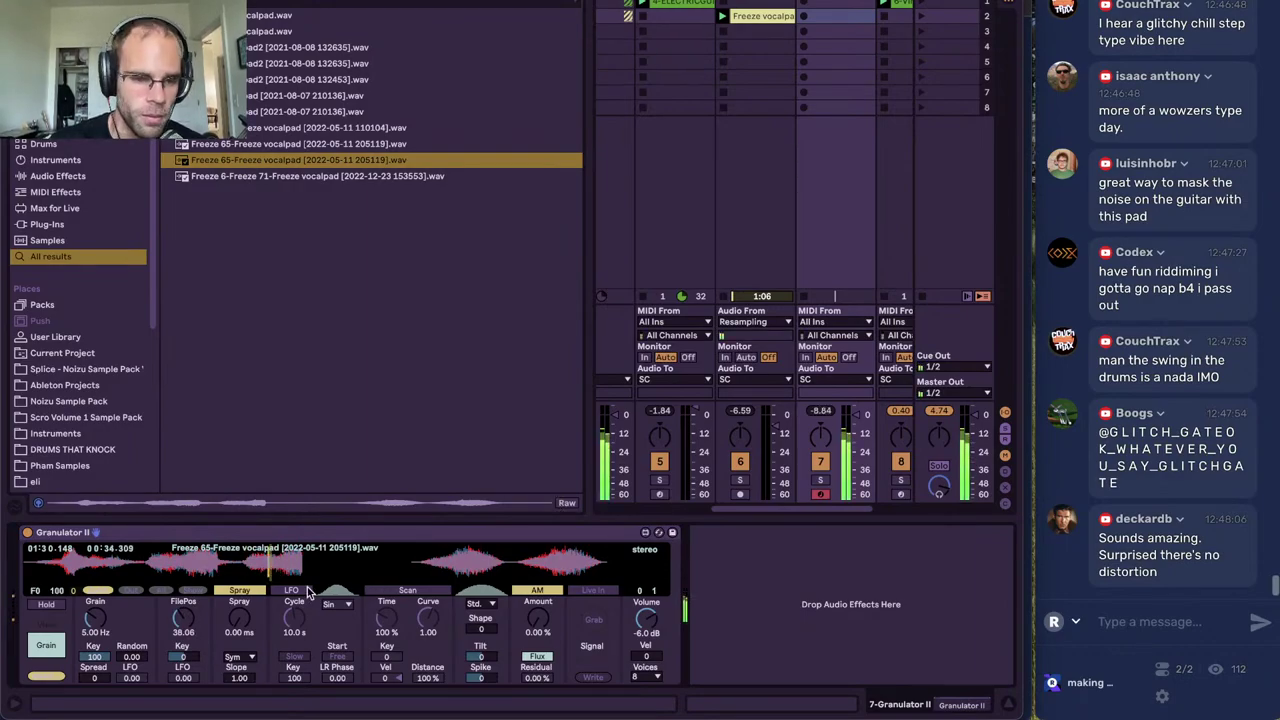
key("x")
key("x")
key("f")
left_click(281, 569)
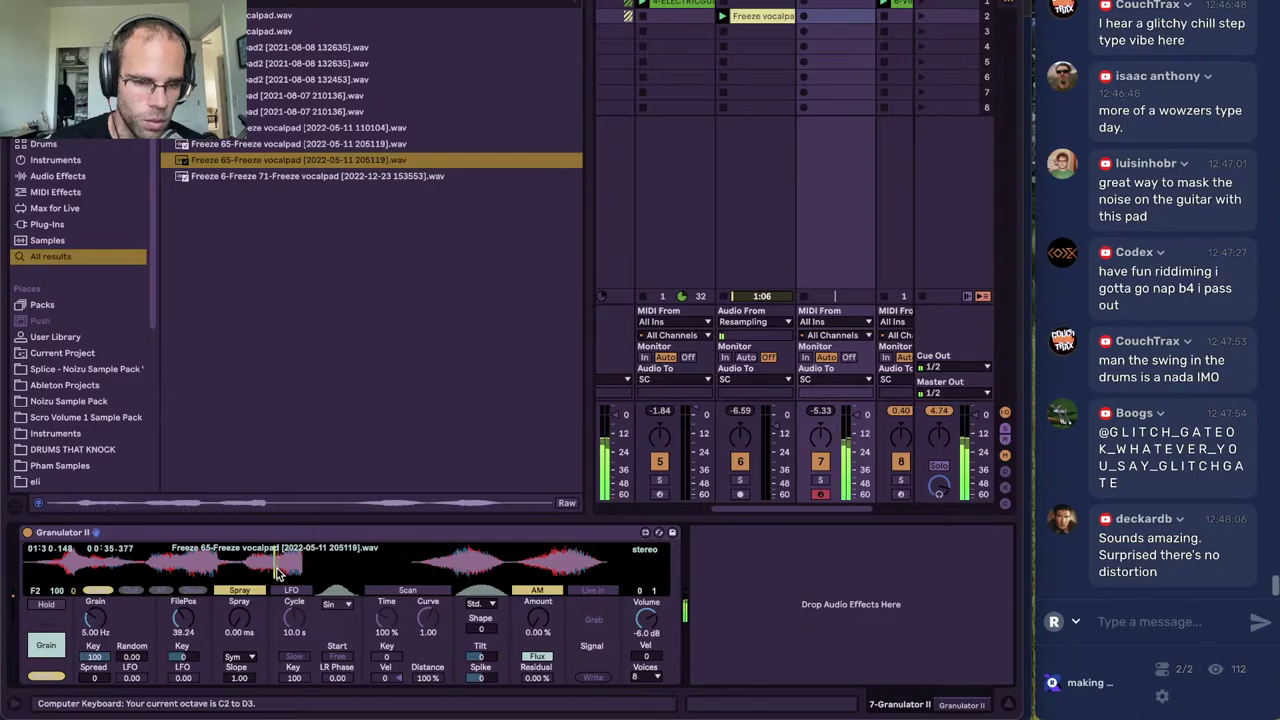
left_click_drag(252, 620, 252, 616)
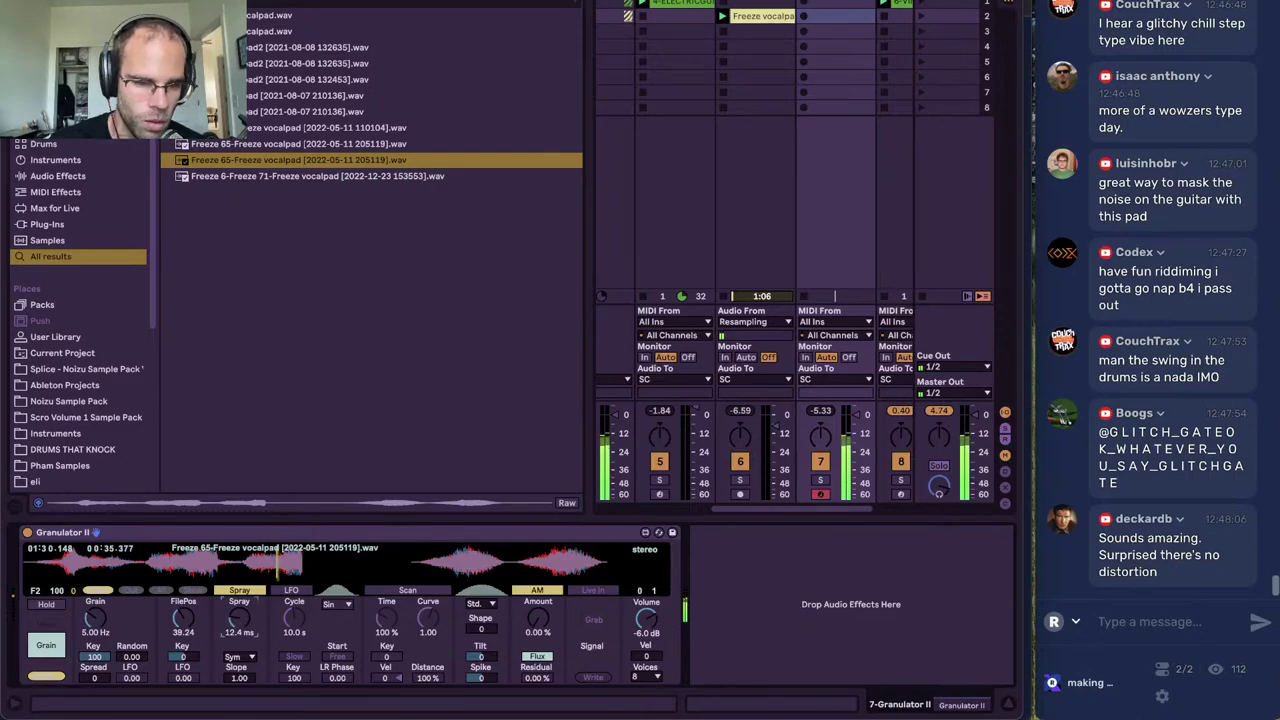
Play test notes on the Granulator II track in the C3 and C2 octaves and set the track volume to 2.0 dB
key("x")
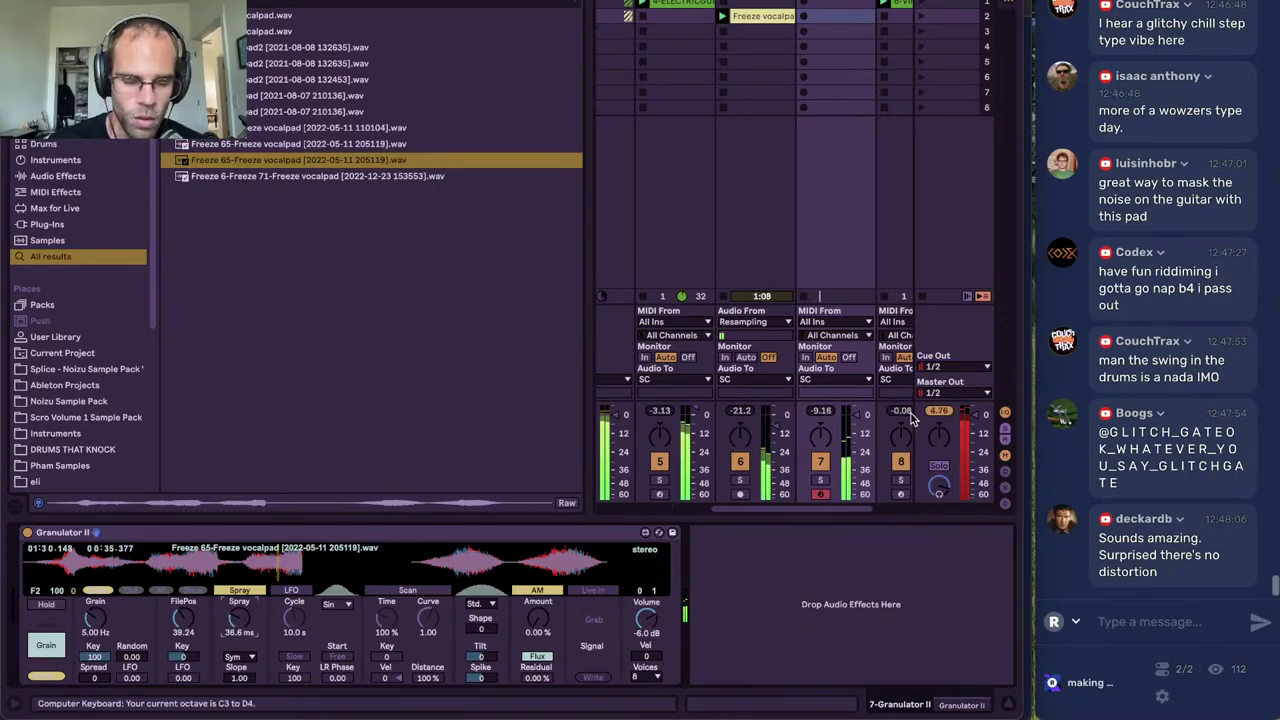
key("g")
key("h")
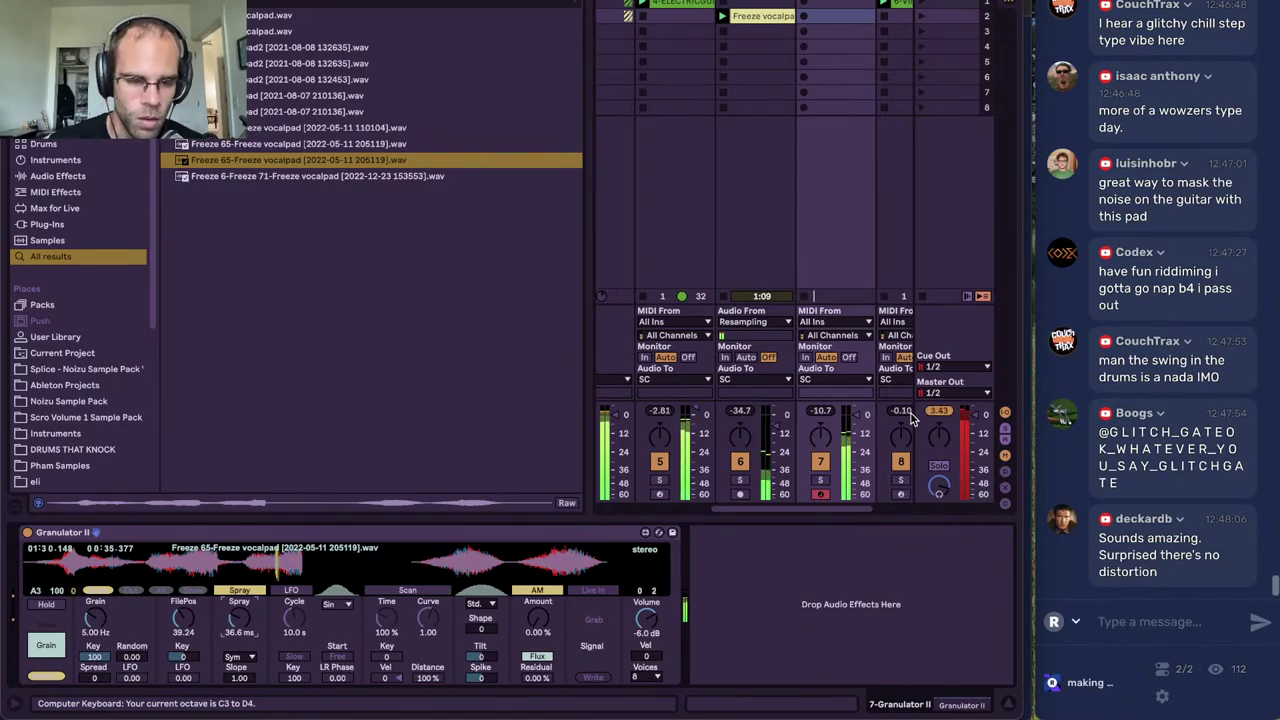
key("z")
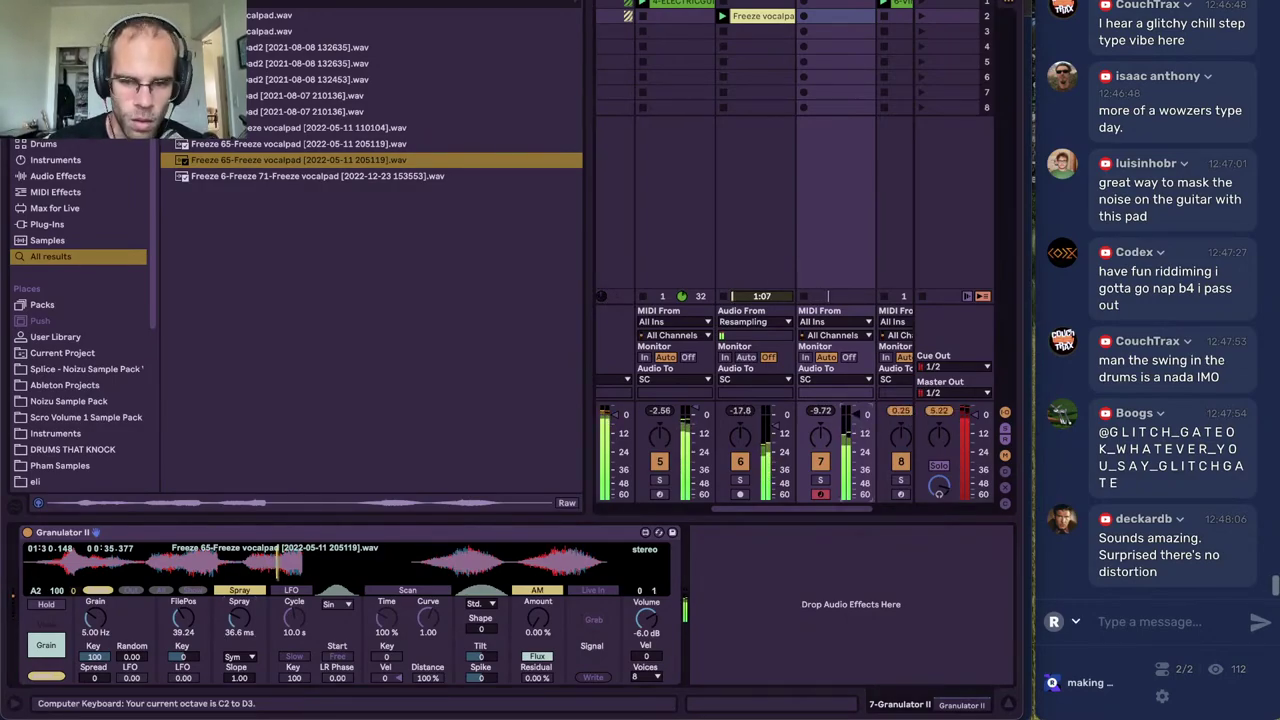
key("j")
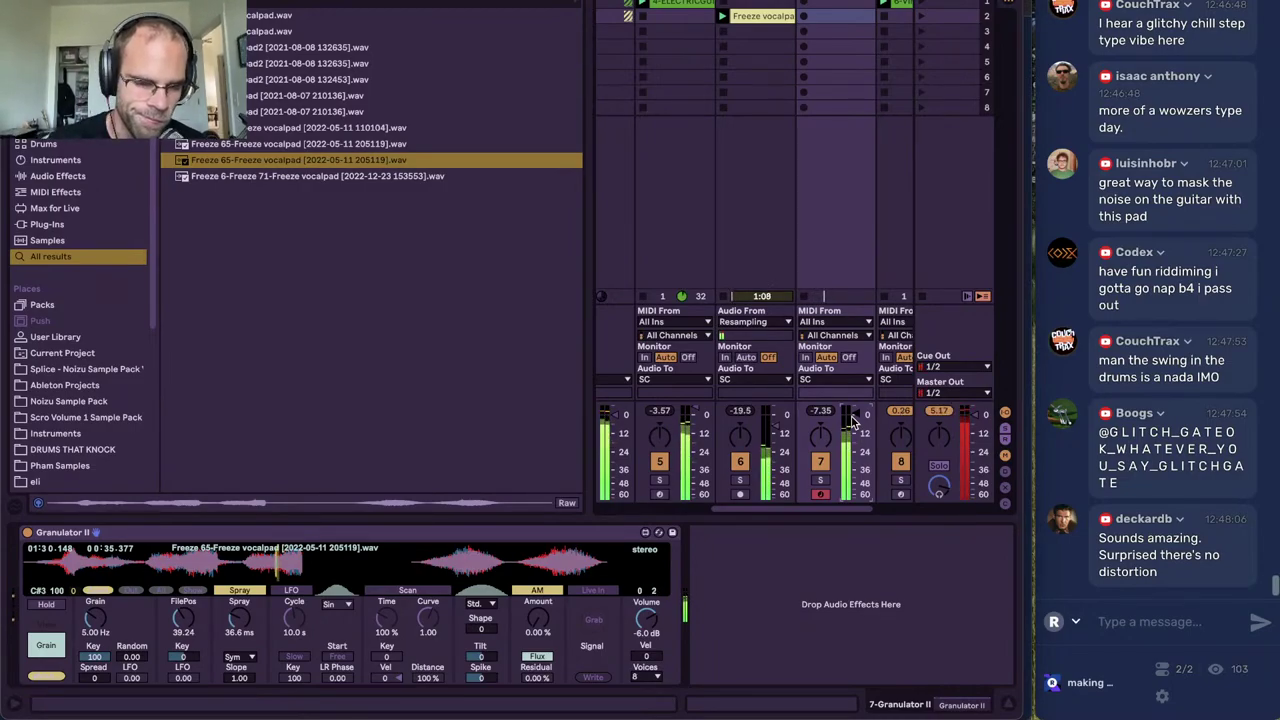
key("h")
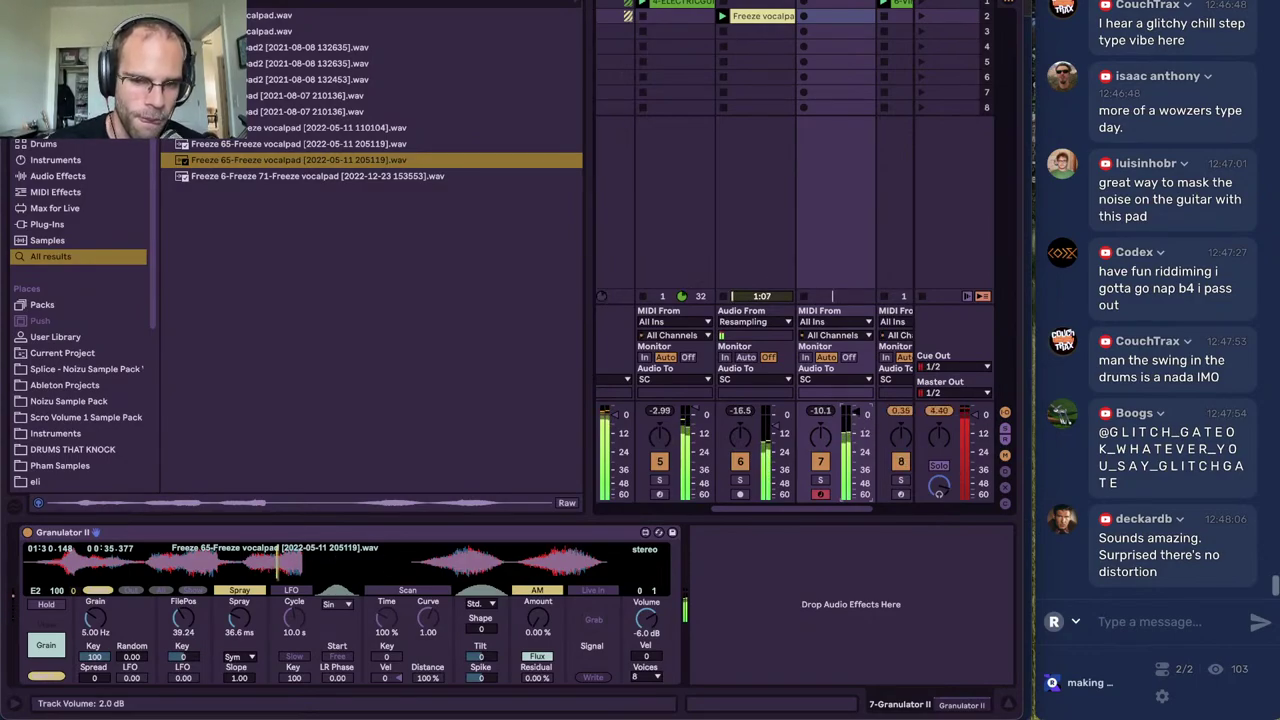
key("e")
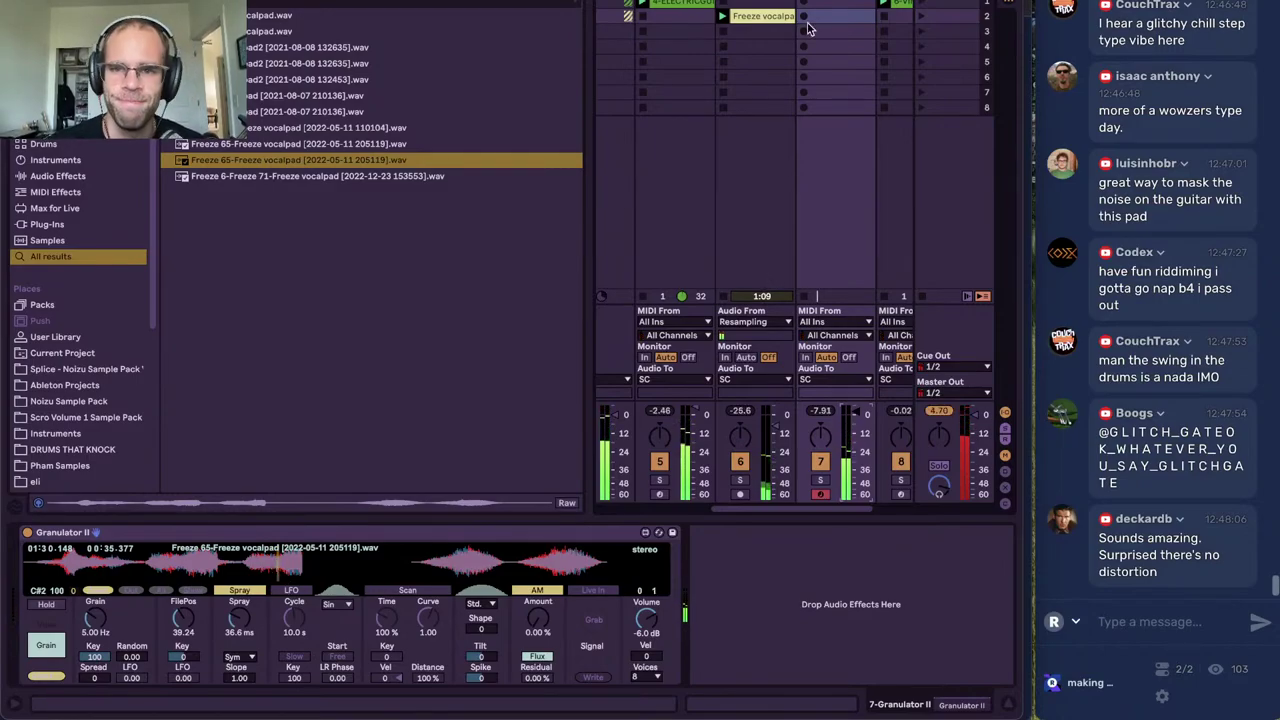
Create a MIDI track, load the SOFTPIANO rack from the browser onto it and close the LABS plug-in window
key("super+shift+t")
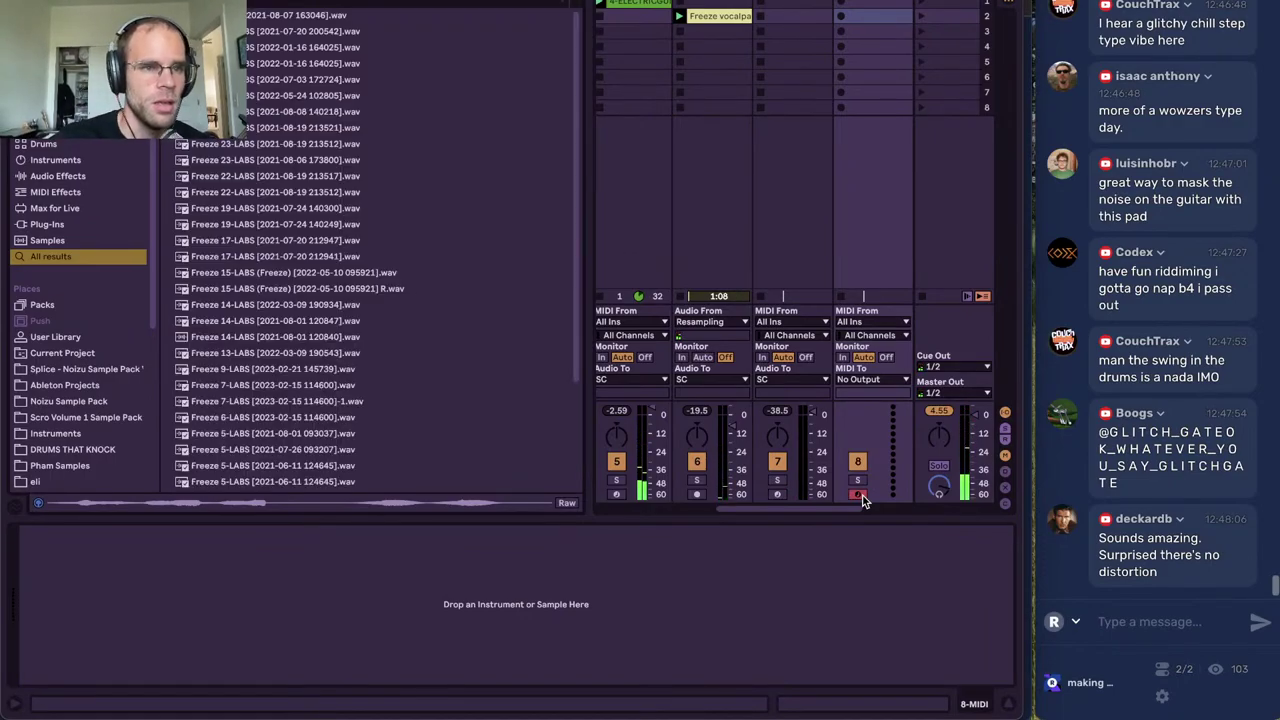
key("BackSpace")
key("BackSpace")
key("BackSpace")
key("BackSpace")
type("softpiano")
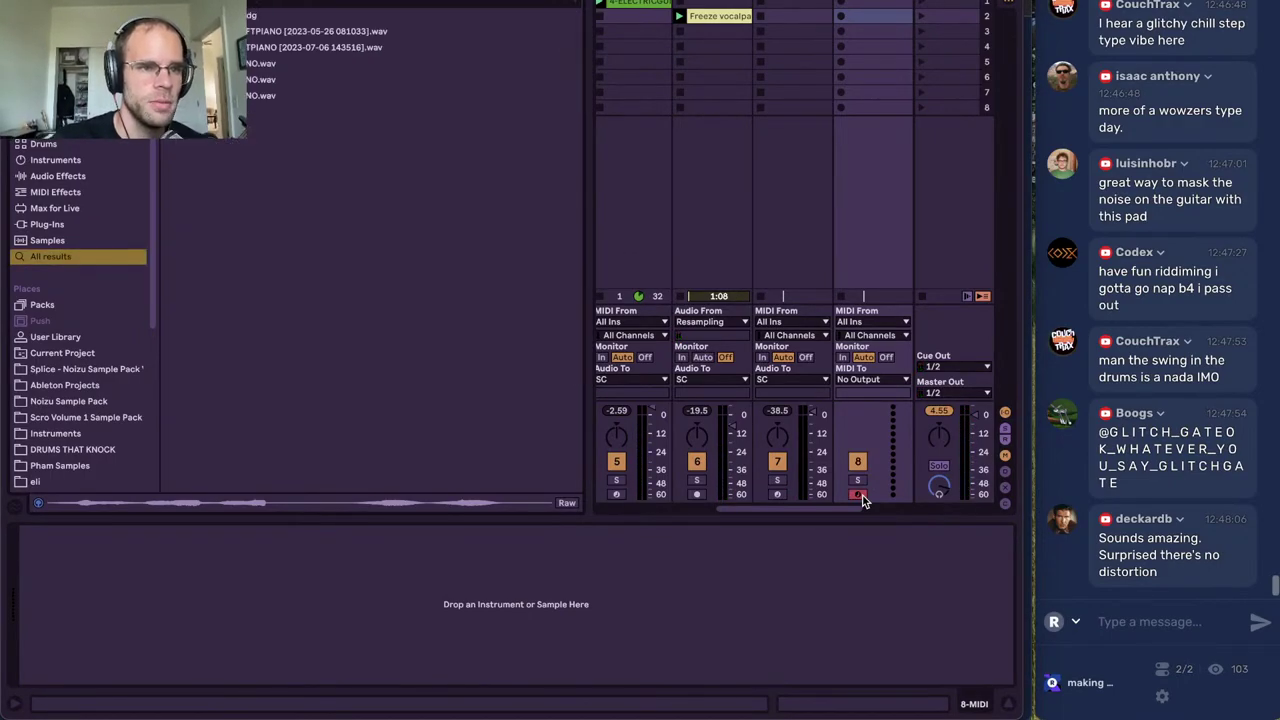
key("Down")
key("Return")
key("super+alt+b")
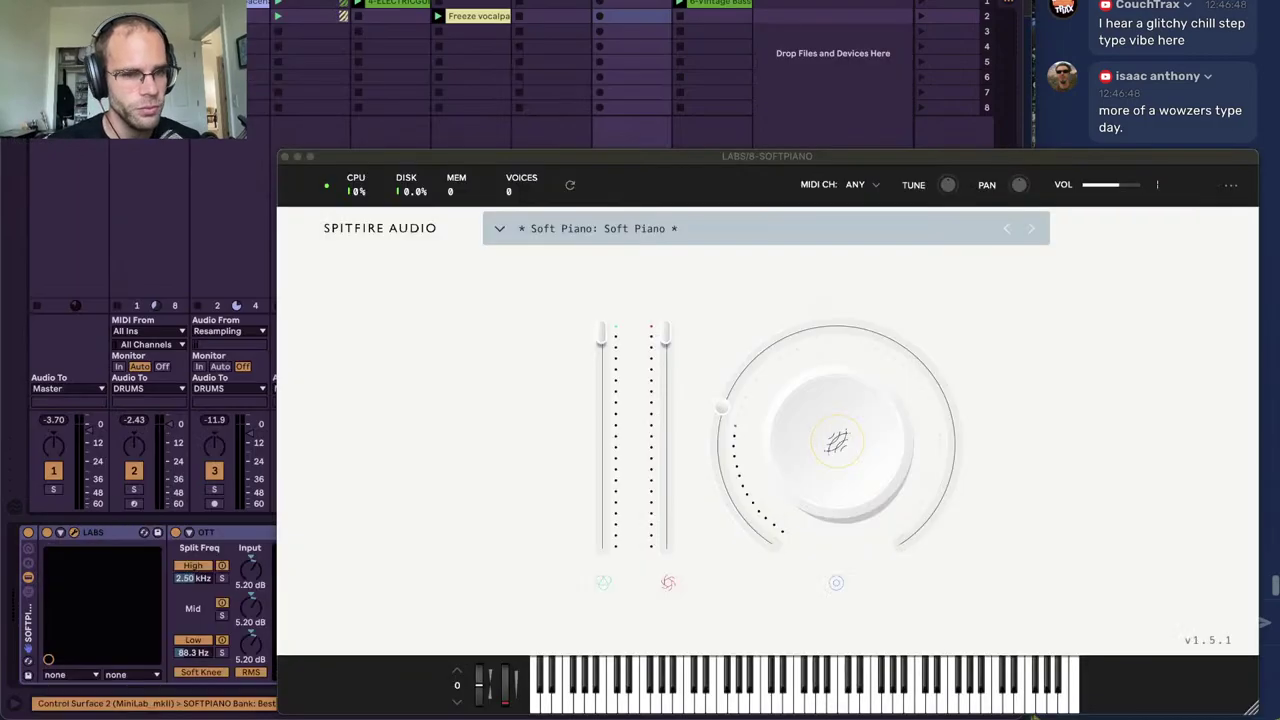
left_click_drag(405, 157, 137, 0)
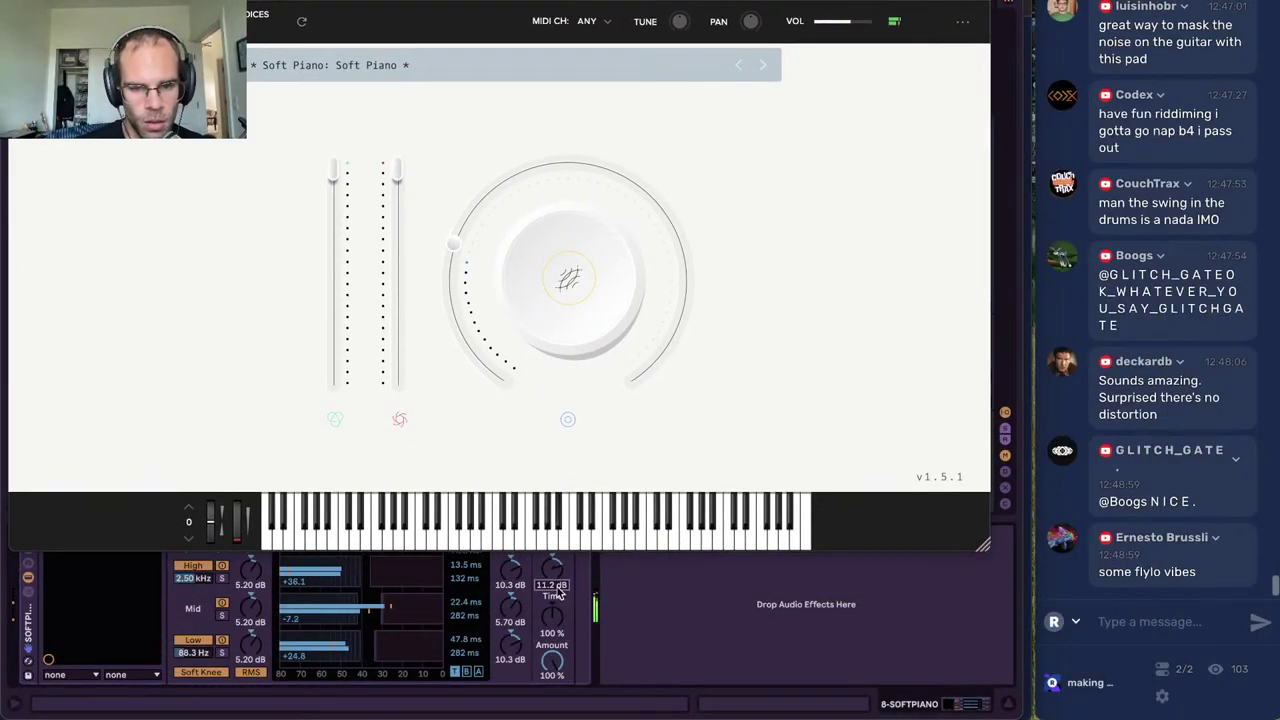
key("super+w")
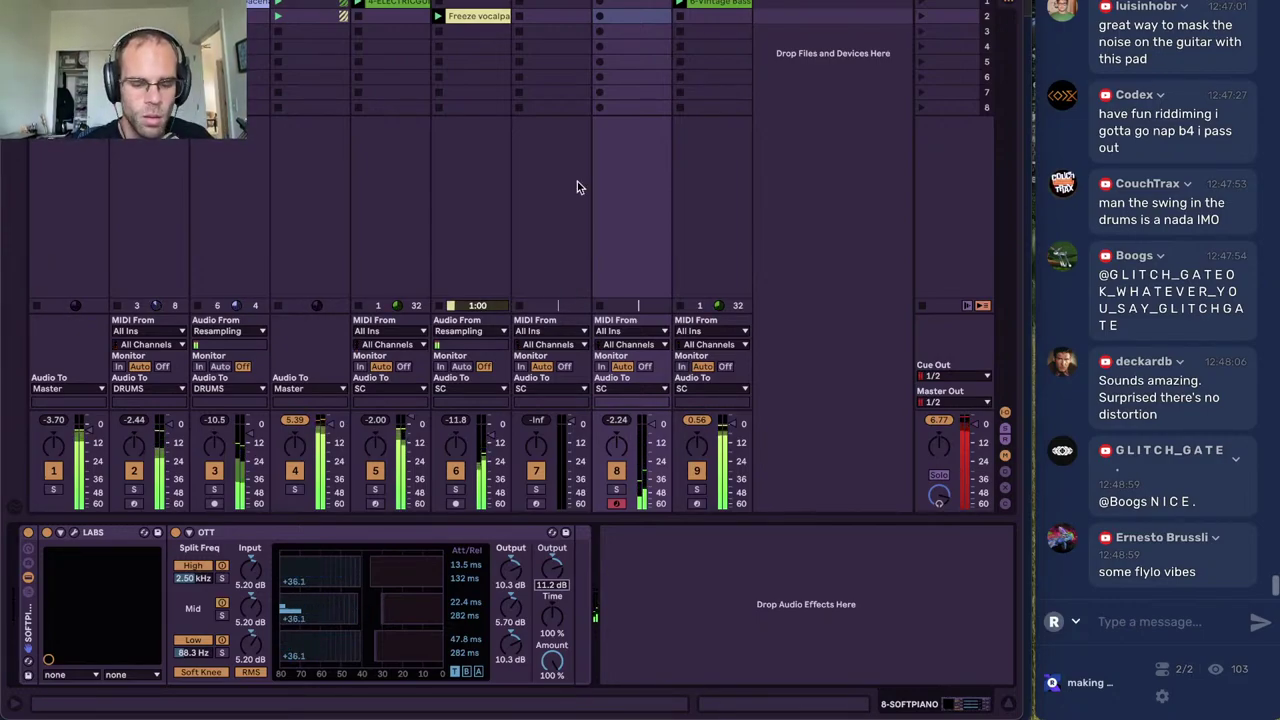
Set the audio buffer size to 512 samples in the preferences and close them
key("super+comma")
left_click(581, 278)
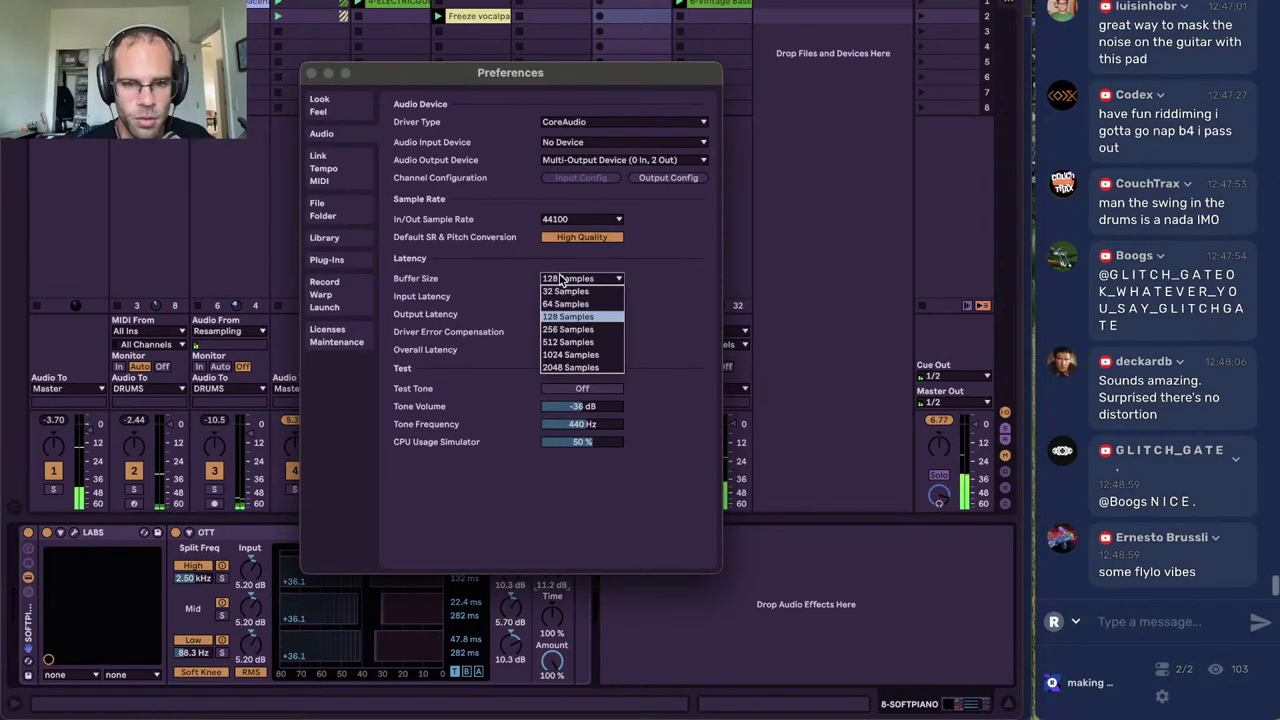
left_click(570, 342)
left_click(311, 73)
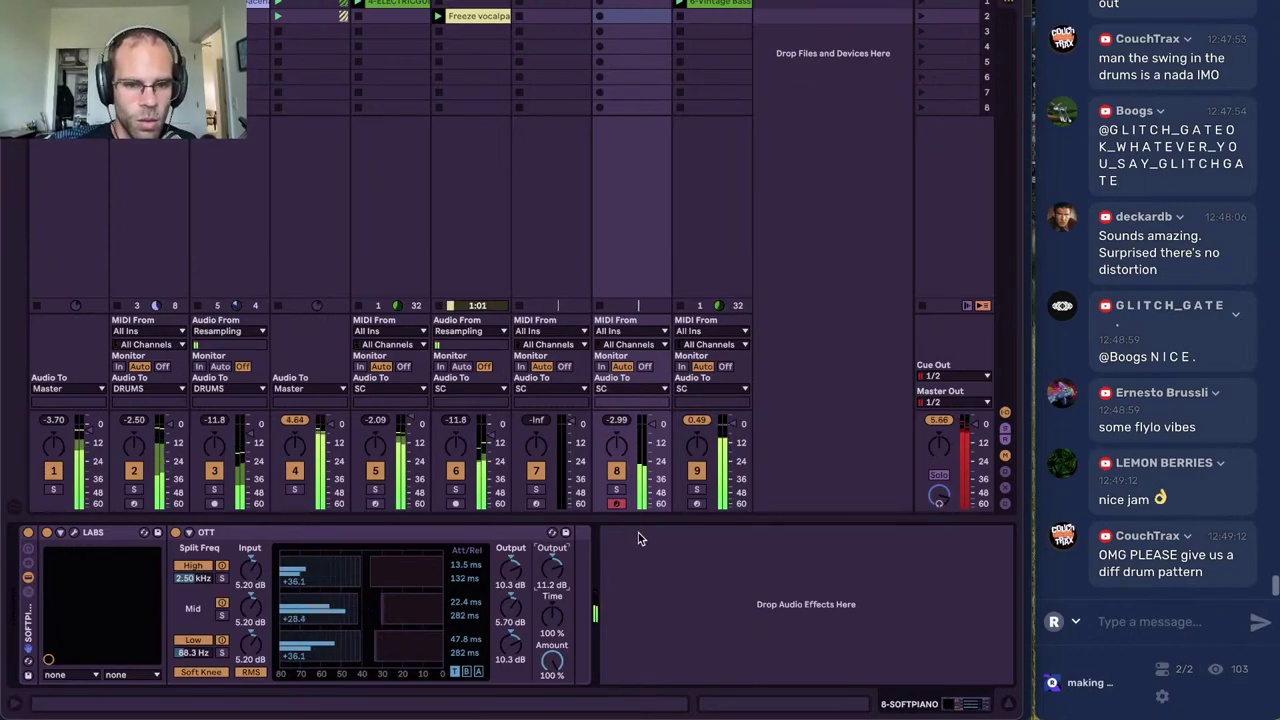
Delete the Freeze vocalpad audio track
left_click(458, 8)
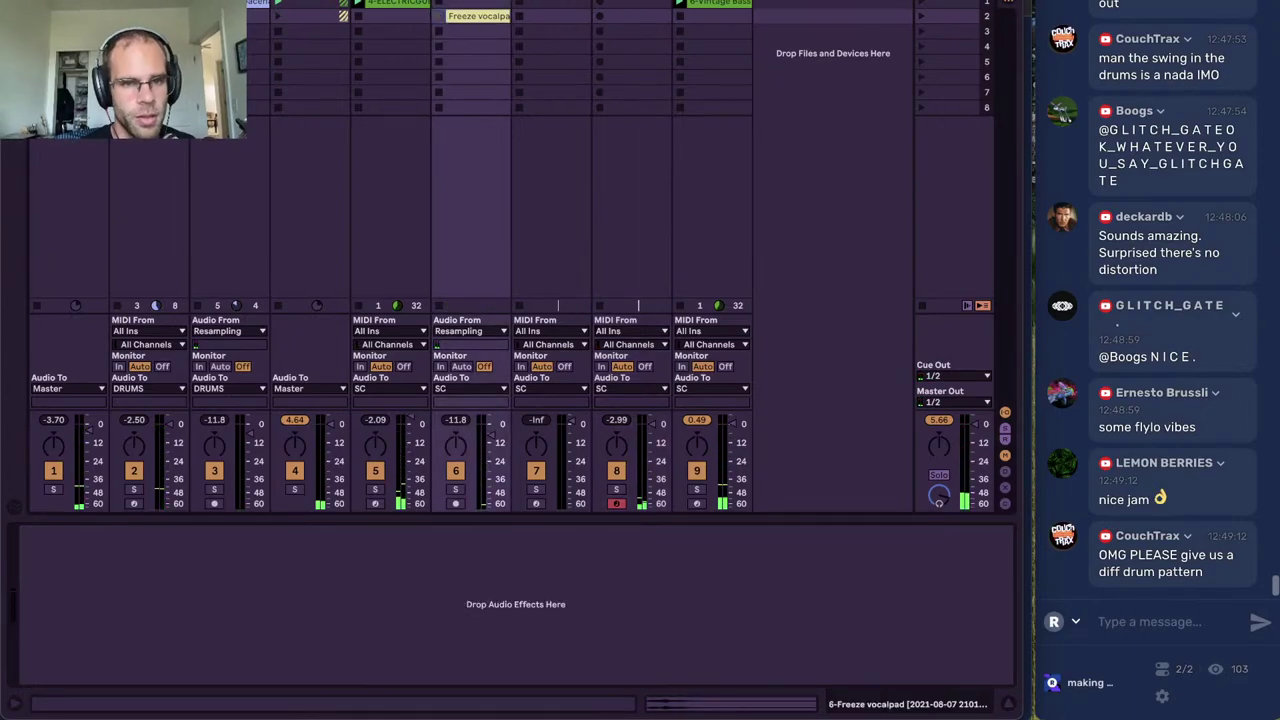
key("Delete")
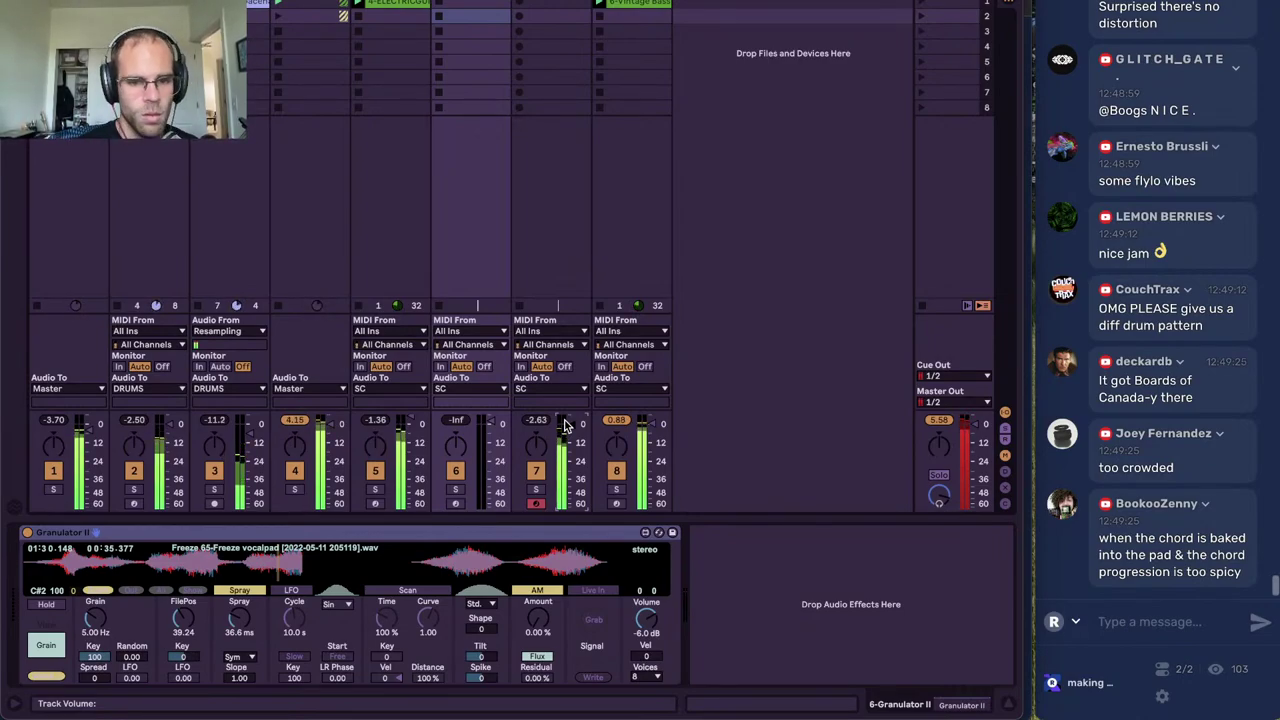
Record a piano clip in the SOFTPIANO track's first slot and set OTT's low-band output to -24.0 dB
left_click(520, 5)
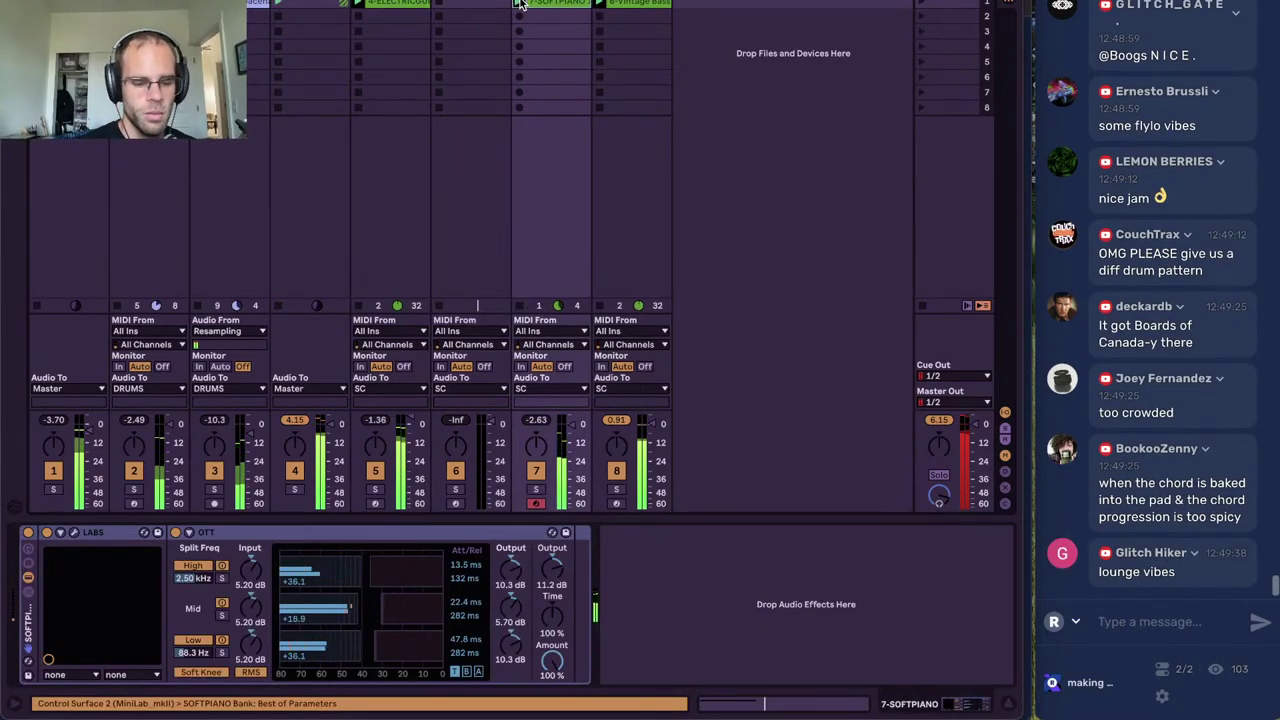
left_click_drag(510, 642, 512, 655)
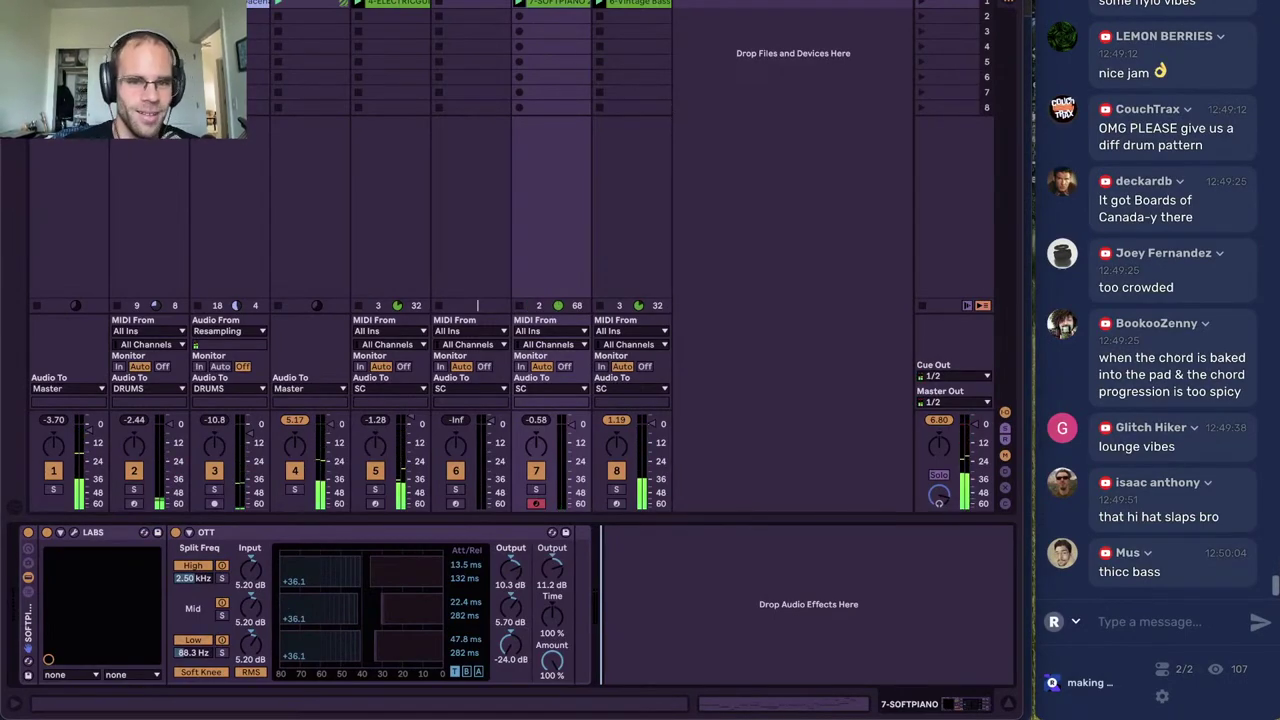
Shorten the recorded SOFTPIANO clip's loop to 8 bars, check its notes and return to the track's devices
key("space")
double_click(554, 4)
left_click(564, 489)
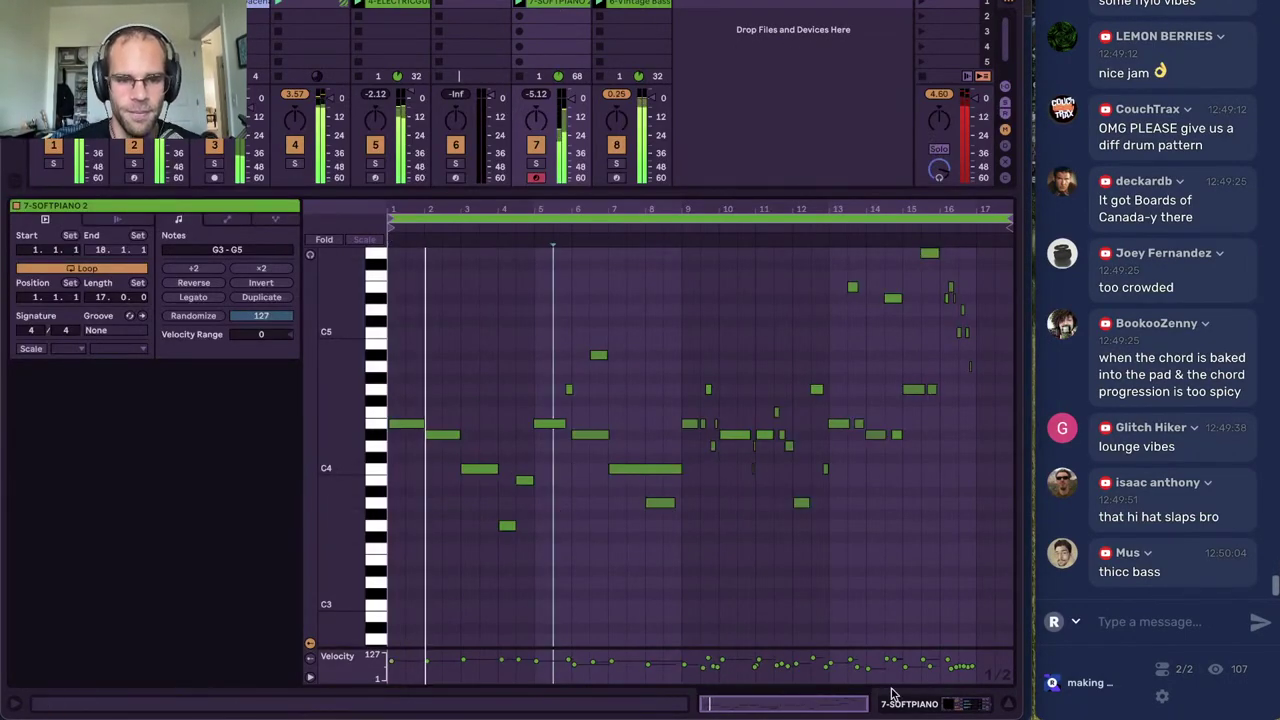
left_click(601, 511)
left_click_drag(1010, 219, 678, 256)
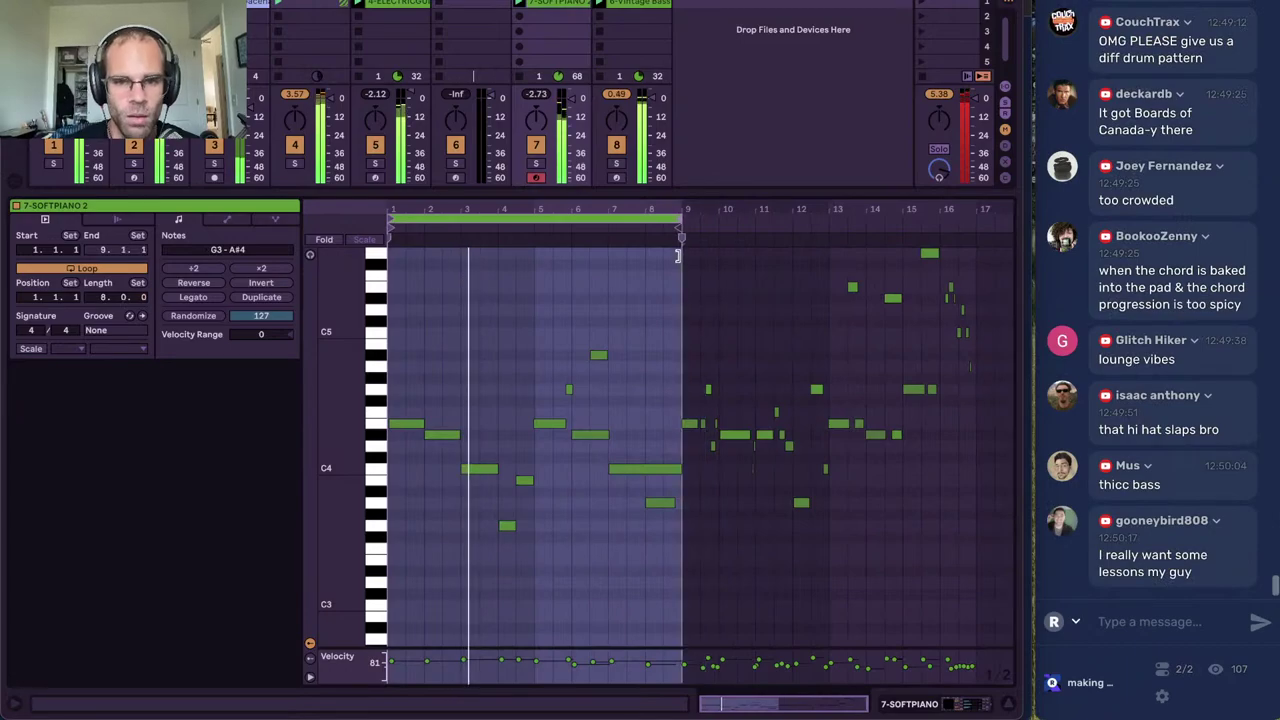
left_click_drag(497, 210, 540, 334)
left_click(737, 402)
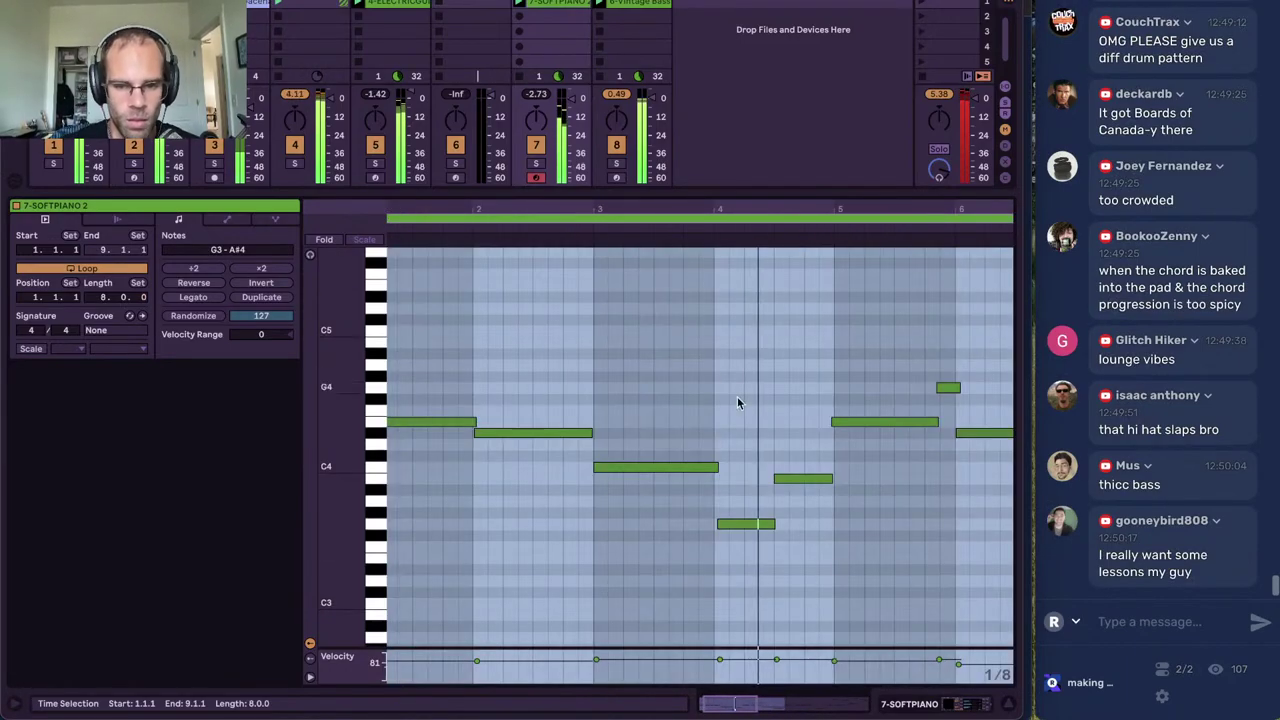
left_click(903, 602)
scroll(908, 590, "right", 2)
left_click(911, 704)
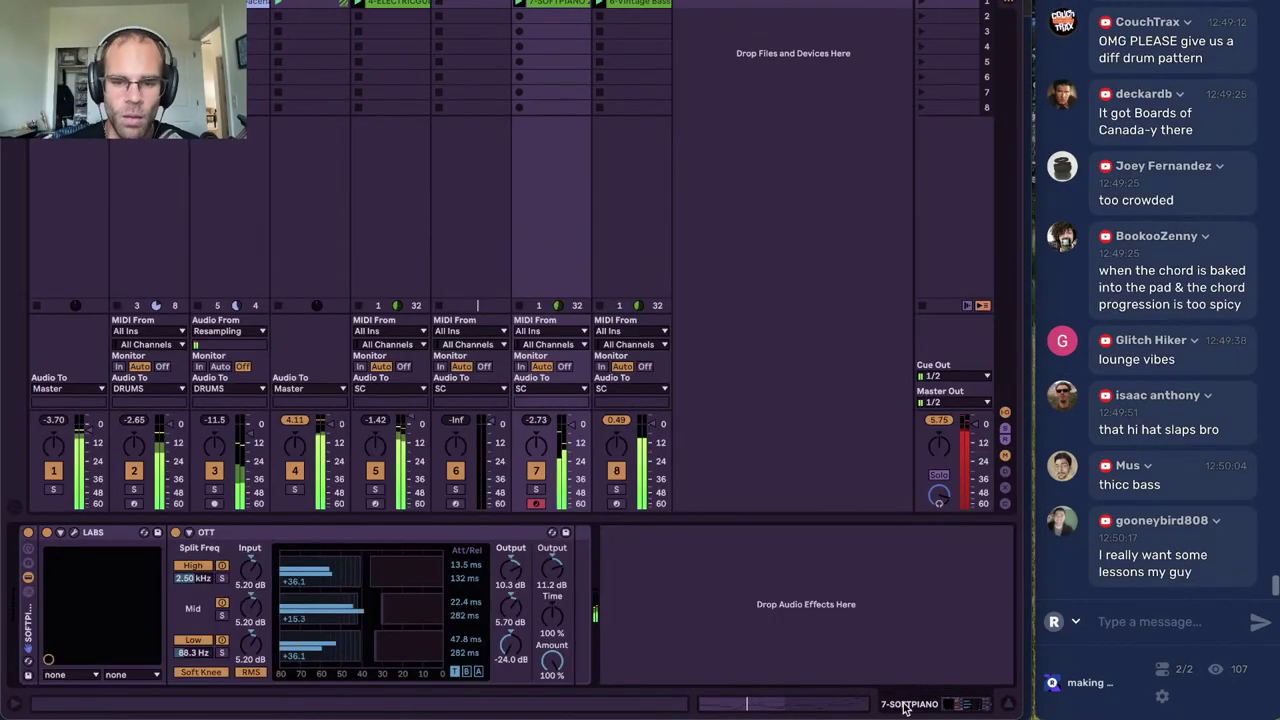
Add an Auto Filter to the SOFTPIANO track as a notch filter with a tempo-synced LFO, amount 30.0 and rate 1/8
key("super+f")
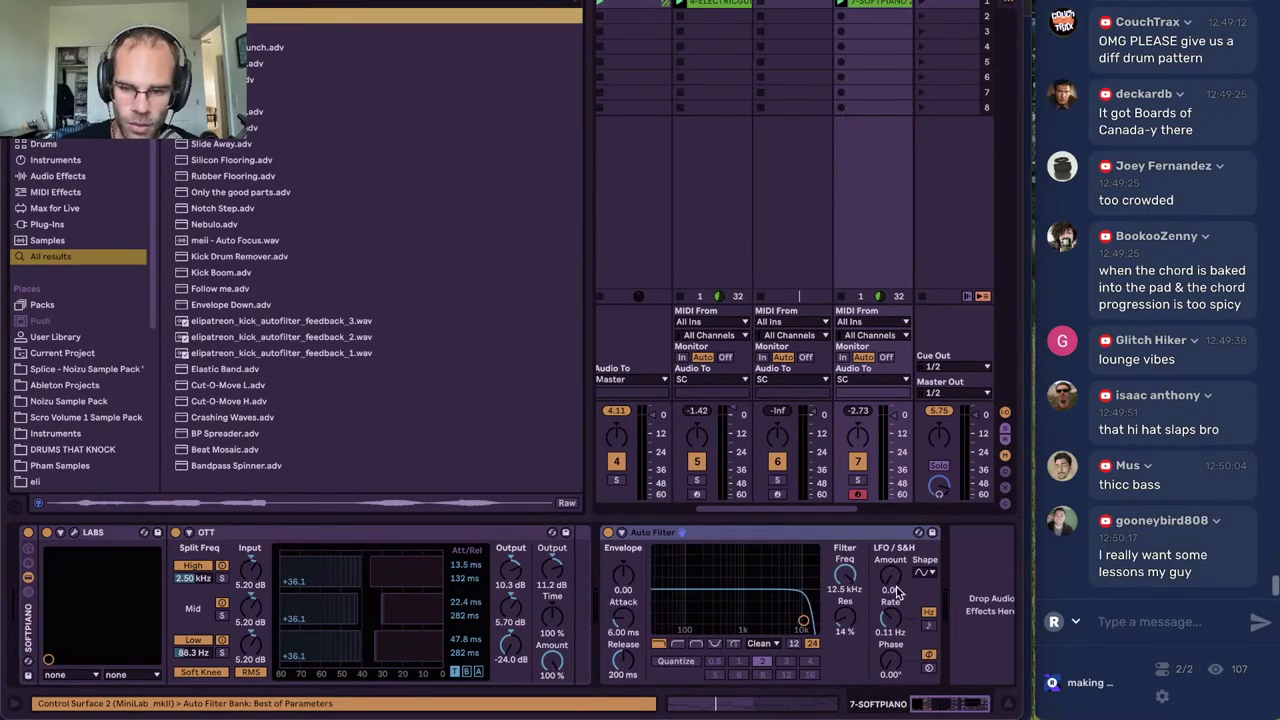
left_click_drag(897, 592, 896, 591)
left_click(922, 640)
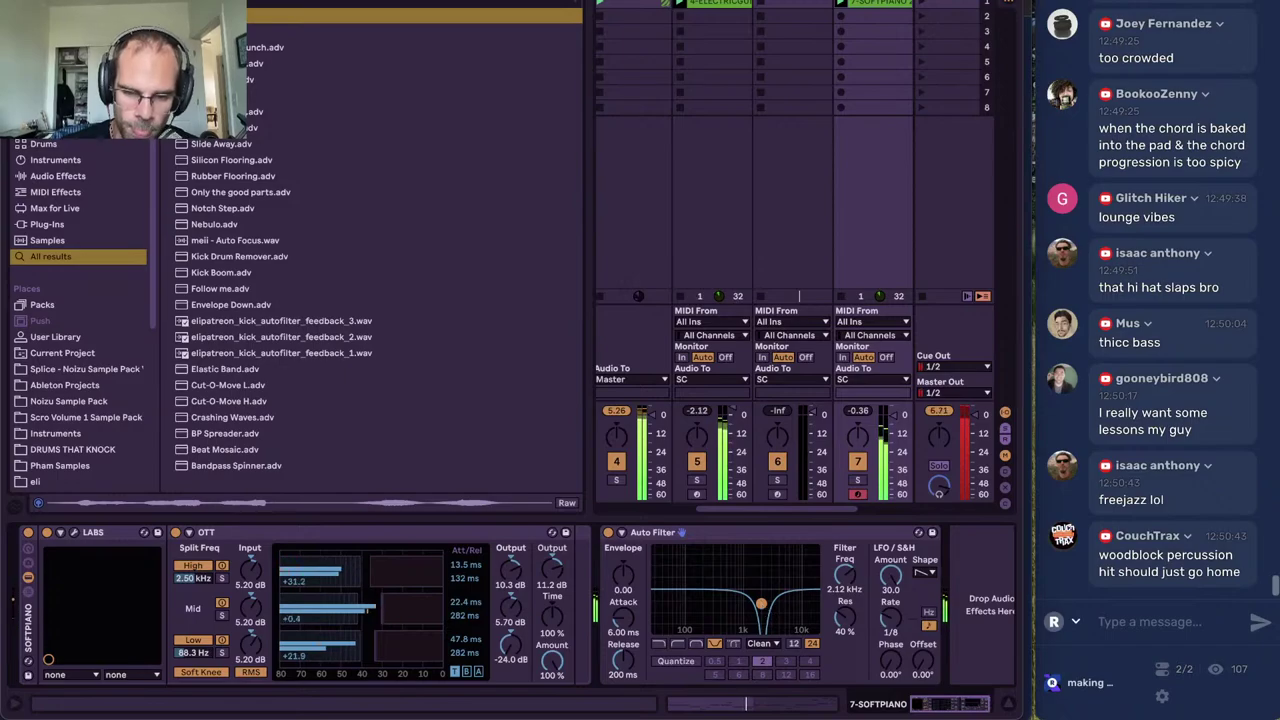
key("ctrl+alt+b")
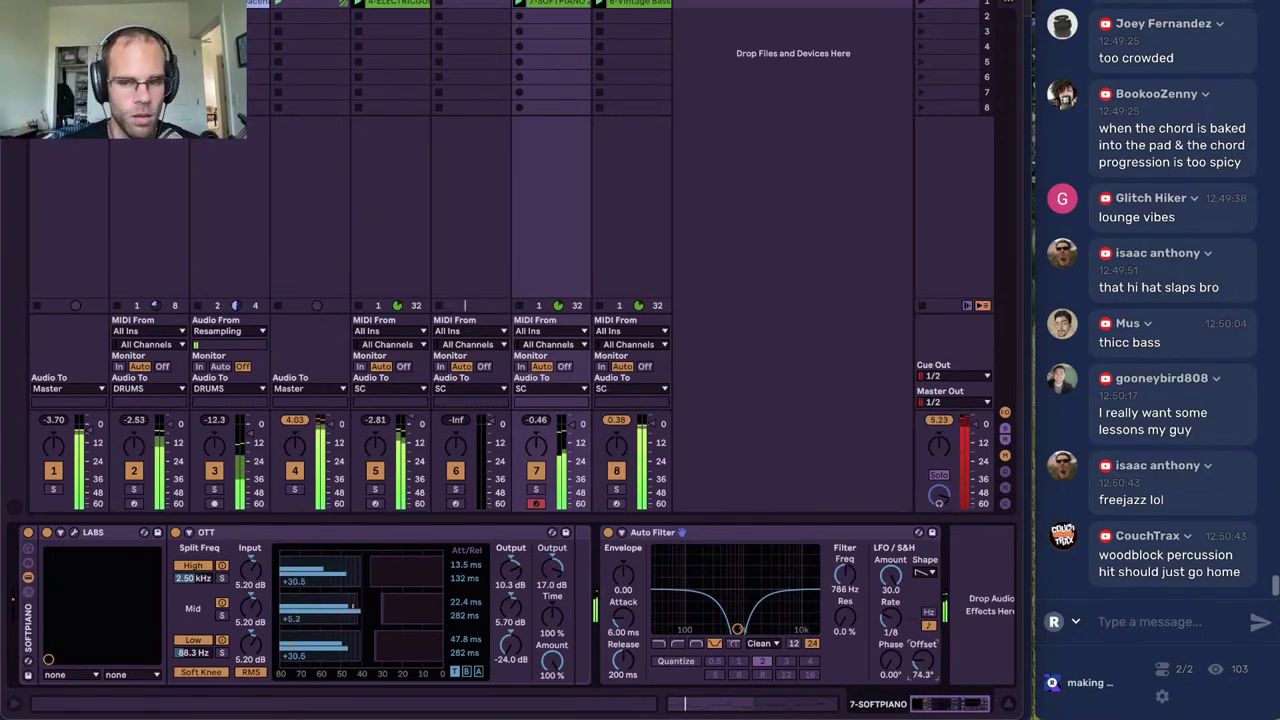
Open the Drum Rack clip and select the Rodeixy clap notes in its two-bar loop
left_click(149, 5)
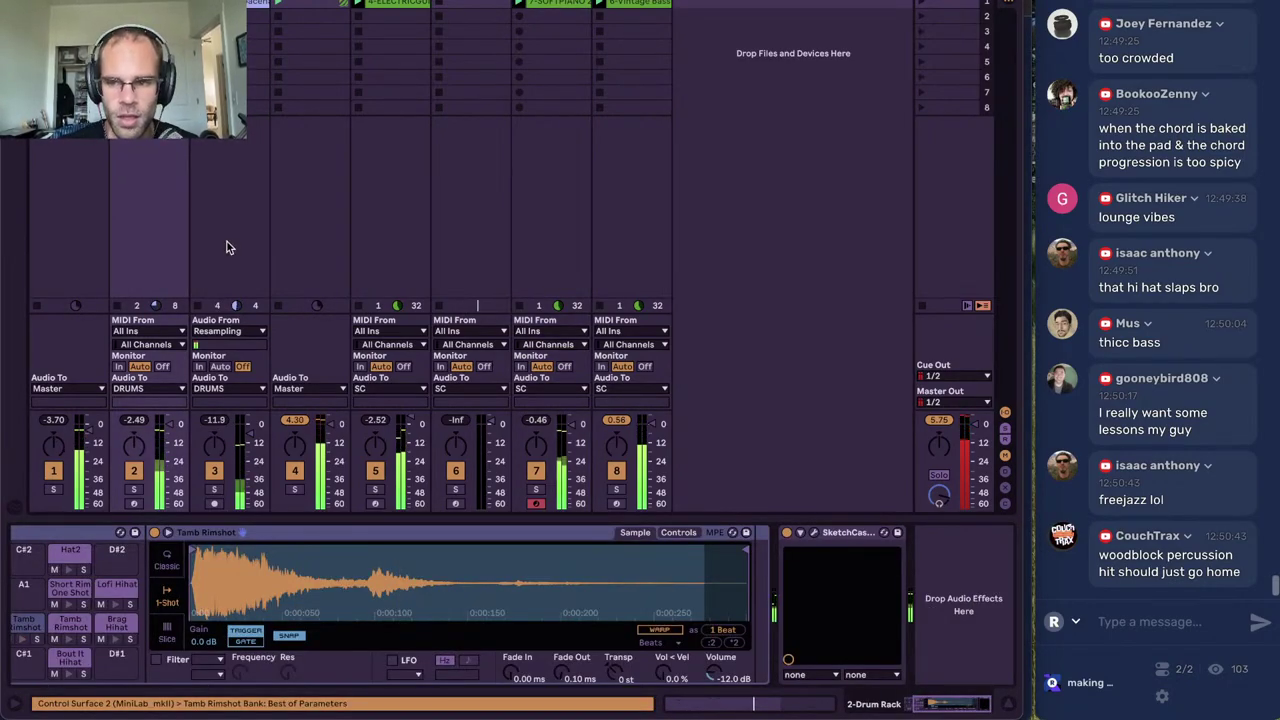
left_click(29, 622)
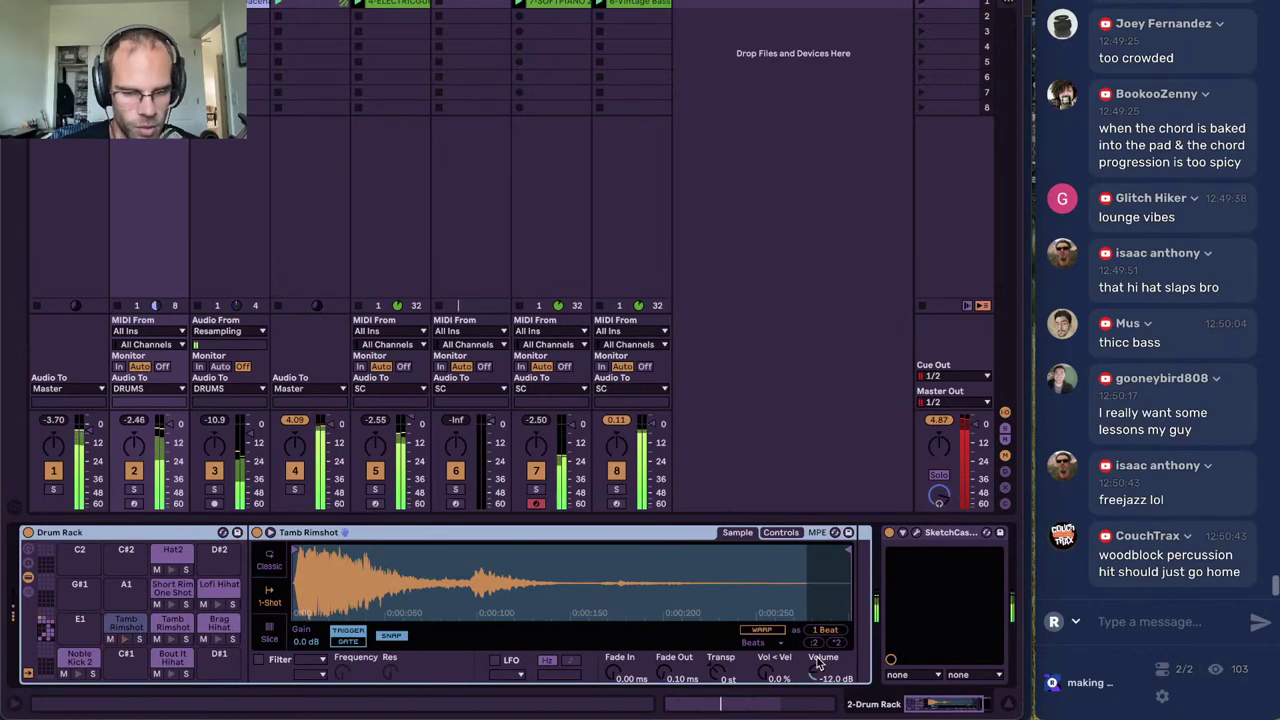
left_click(764, 704)
left_click_drag(436, 358, 864, 232)
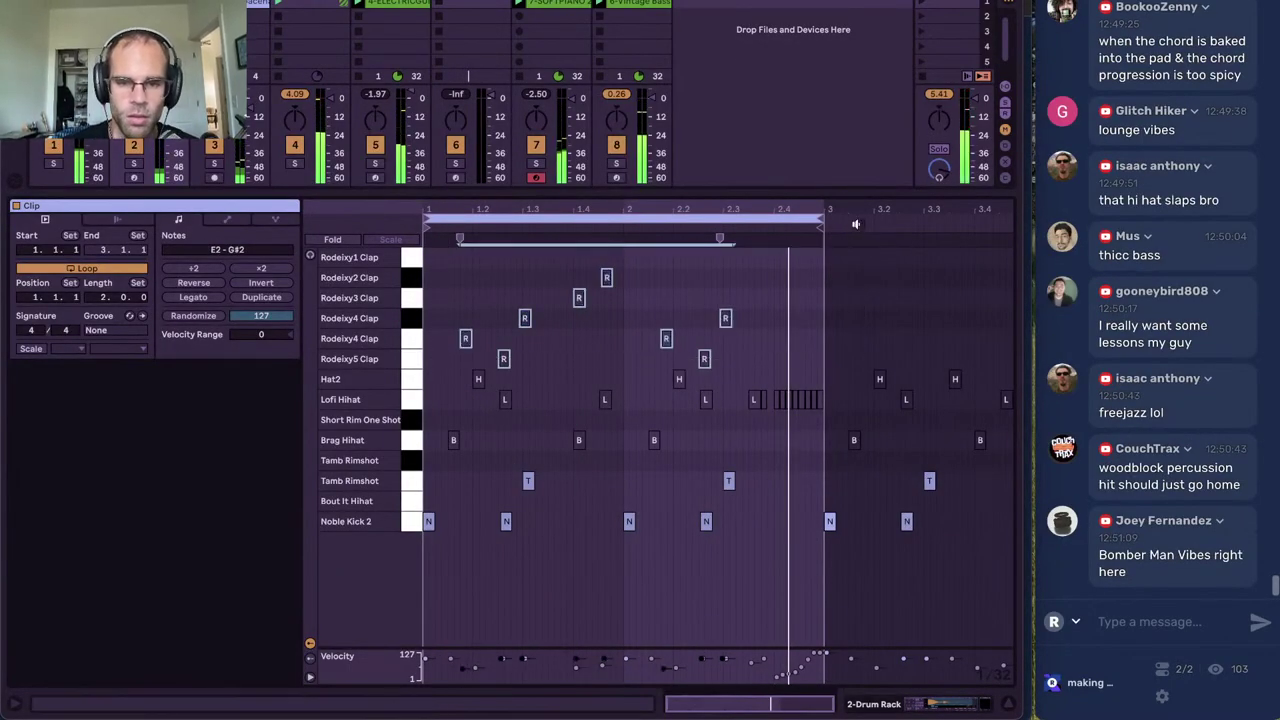
left_click(984, 711)
Copy the SC group's scene 1 clips to the start of the arrangement and switch playback back to the arrangement
left_click(960, 3)
left_click(378, 1)
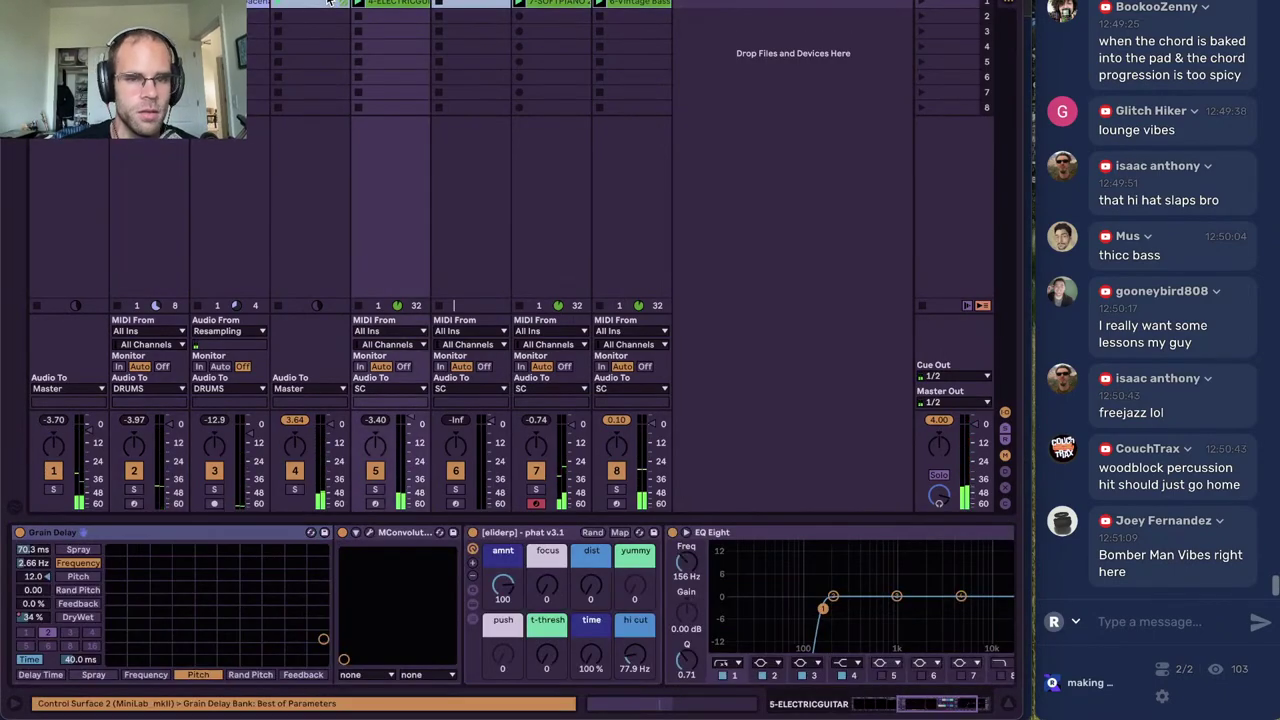
key("Tab")
key("Up")
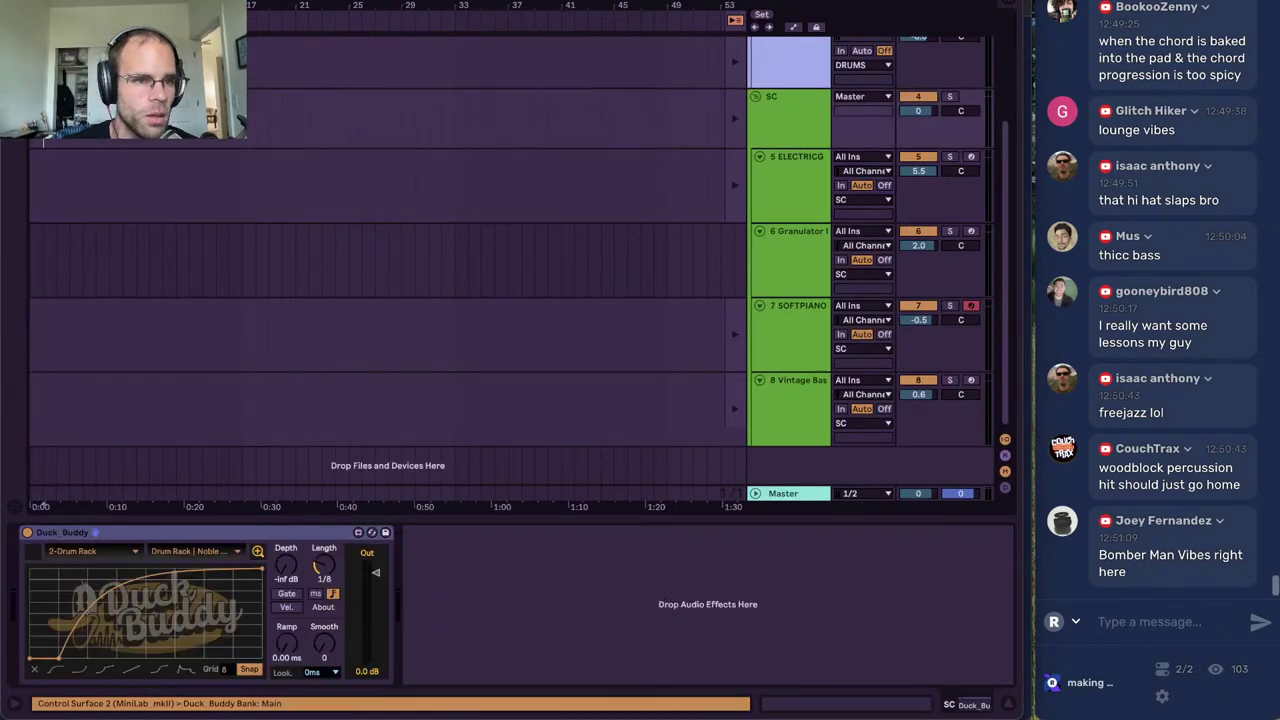
key("ctrl+v")
left_click(735, 20)
key("Tab")
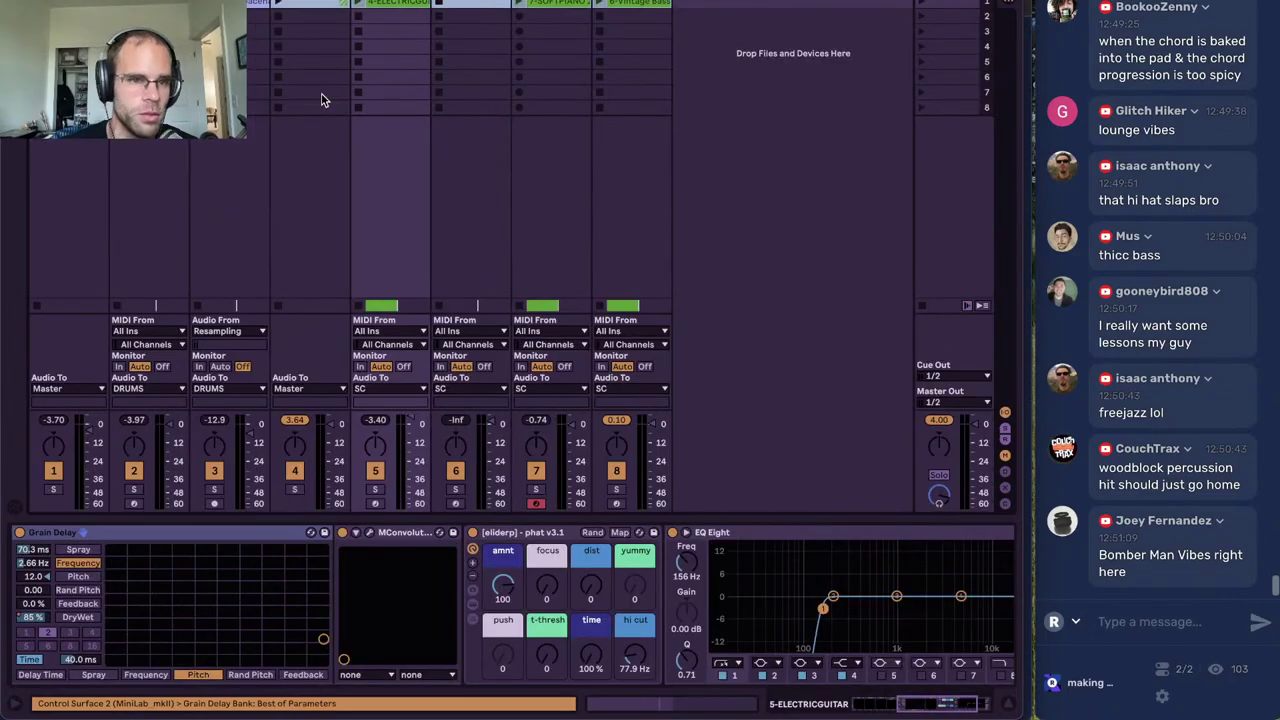
Copy the DRUMS group's scene 1 clips to the start of the arrangement above the SC tracks
left_click(150, 3)
key("Tab")
scroll(280, 171, "up", 5)
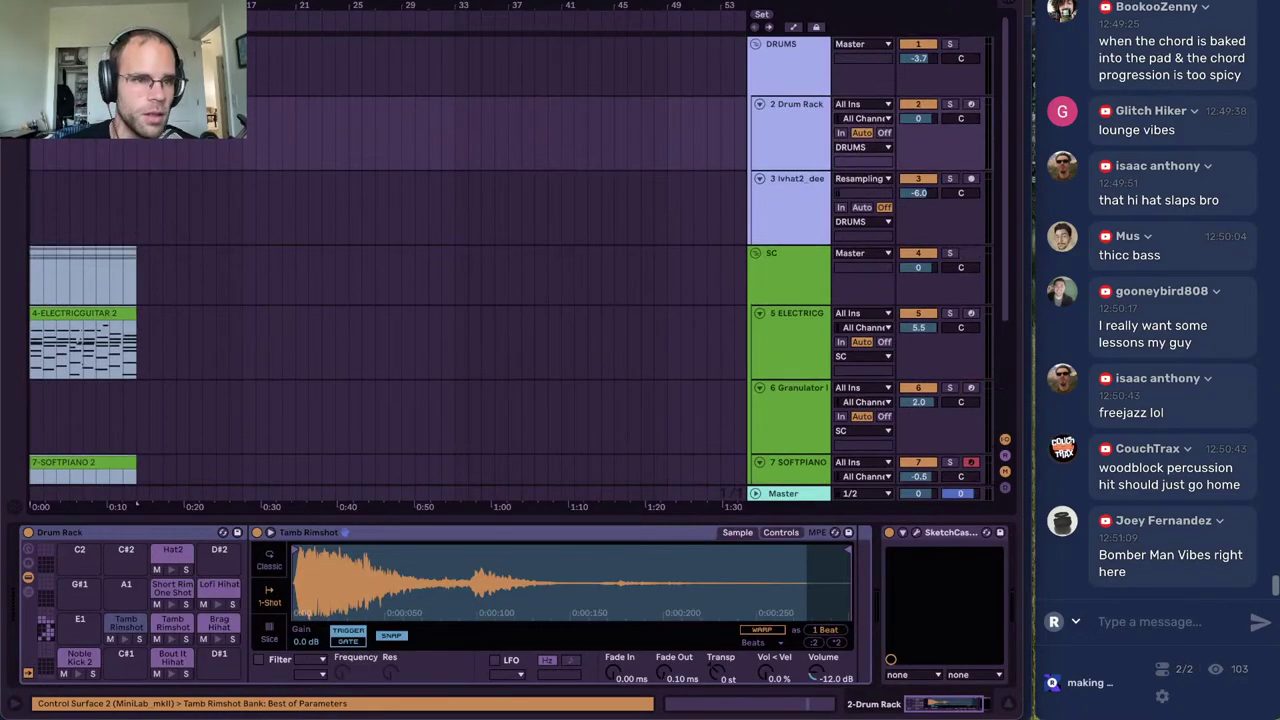
left_click(32, 66)
key("ctrl+v")
Extend the Drum Rack and lvhat2 clips in the arrangement so they run past bar 7 alongside the guitar clip
key("space")
left_click_drag(38, 6, 396, 182)
left_click(114, 164)
key("space")
key("minus")
key("minus")
key("space")
left_click_drag(120, 106, 397, 120)
left_click(245, 175)
Cut the lvhat2_spacehat_140bpm audio between 1.3.3 and bar 2 and play the arrangement
key("plus")
key("plus")
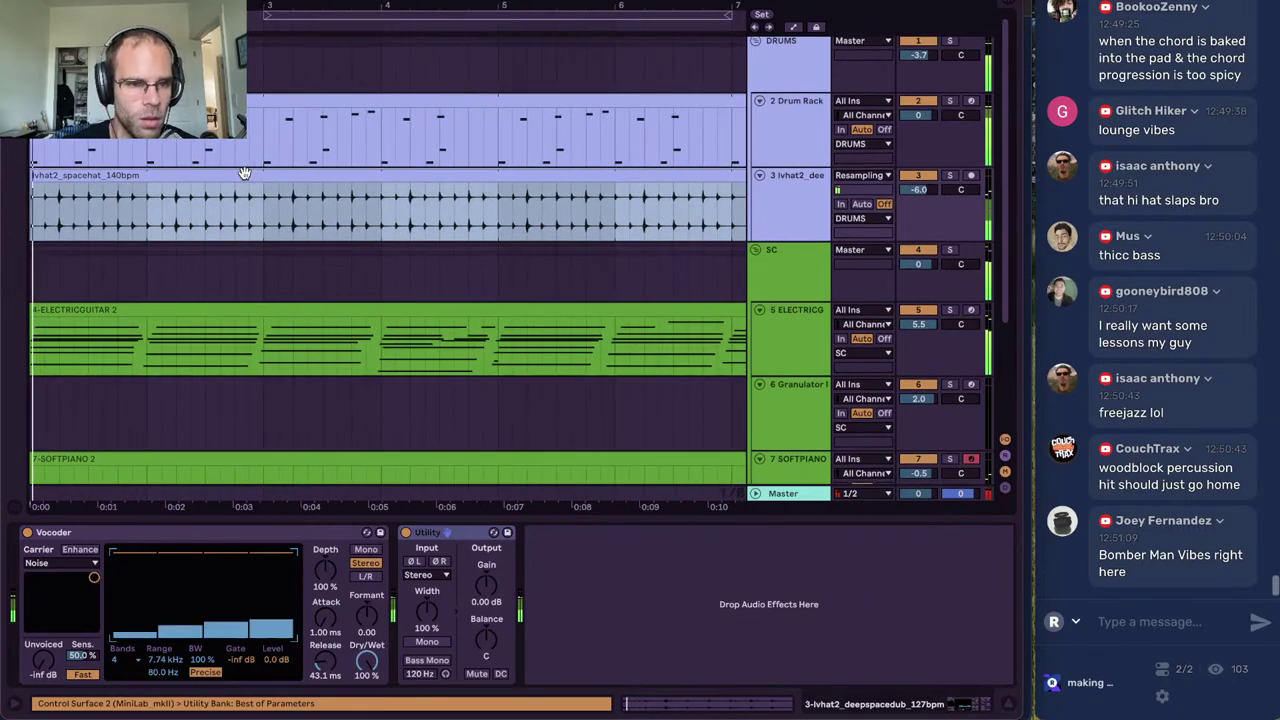
left_click_drag(101, 205, 147, 205)
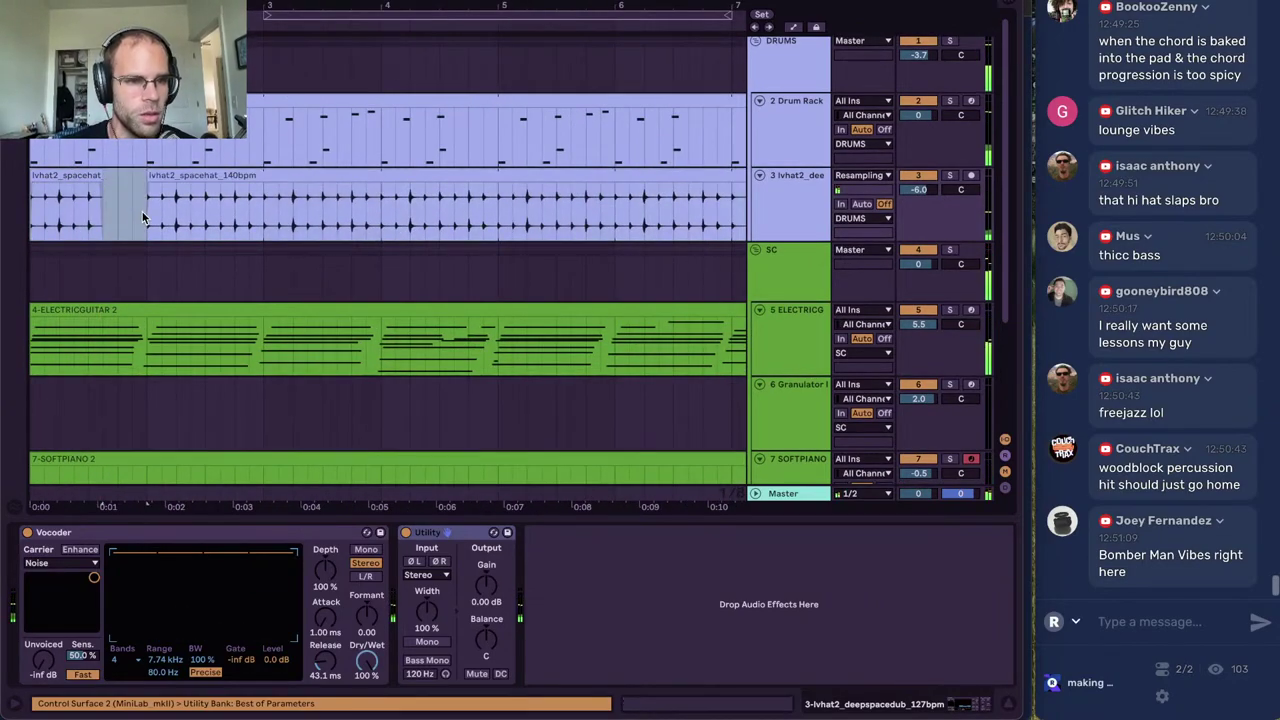
key("Delete")
key("space")
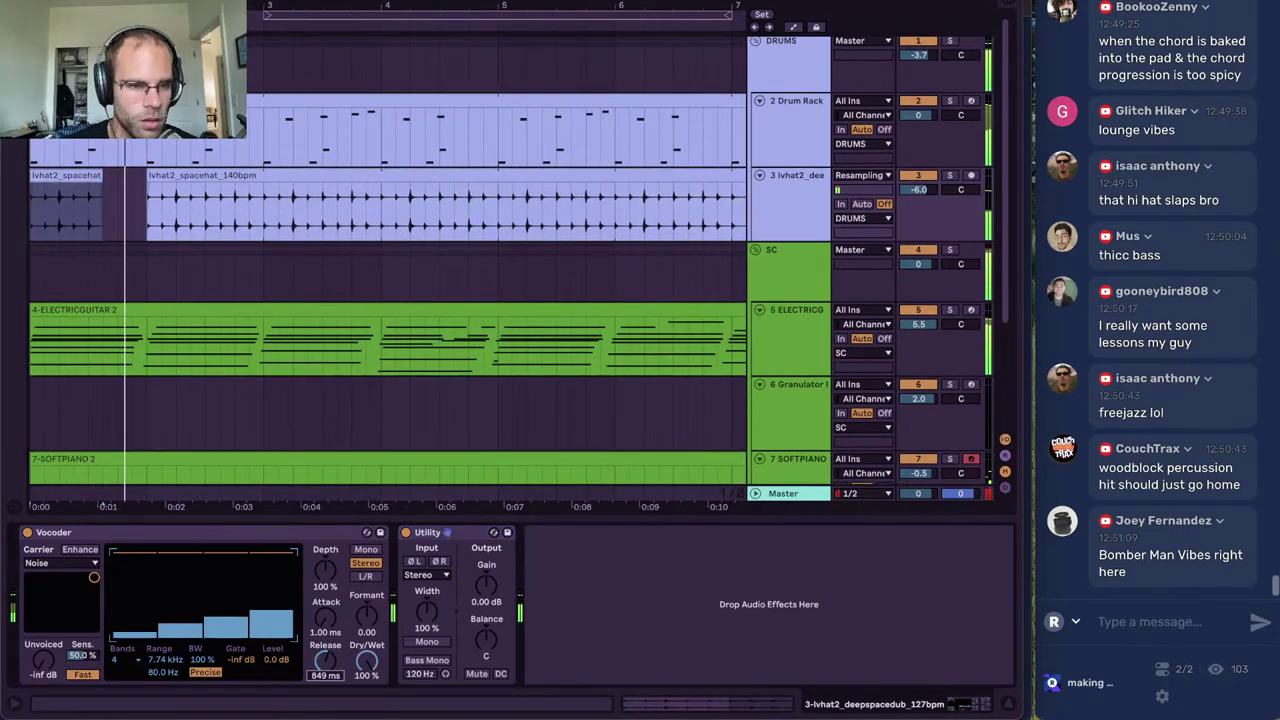
Automate the Vocoder release time on the lvhat2 track, ramping it up to 285 ms from 1.2.3 to beat 1.3
mouse_move(325, 676)
left_mouse_down()
mouse_move(325, 648)
mouse_move(325, 670)
left_mouse_up()
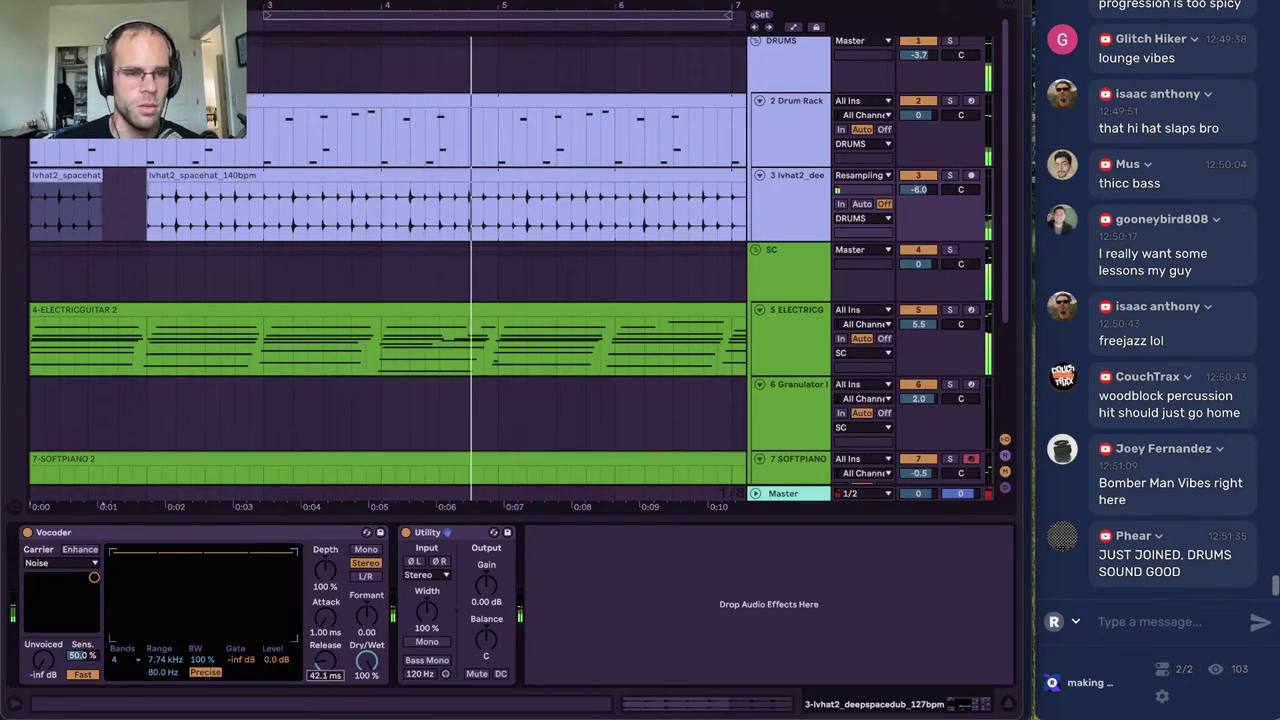
key("a")
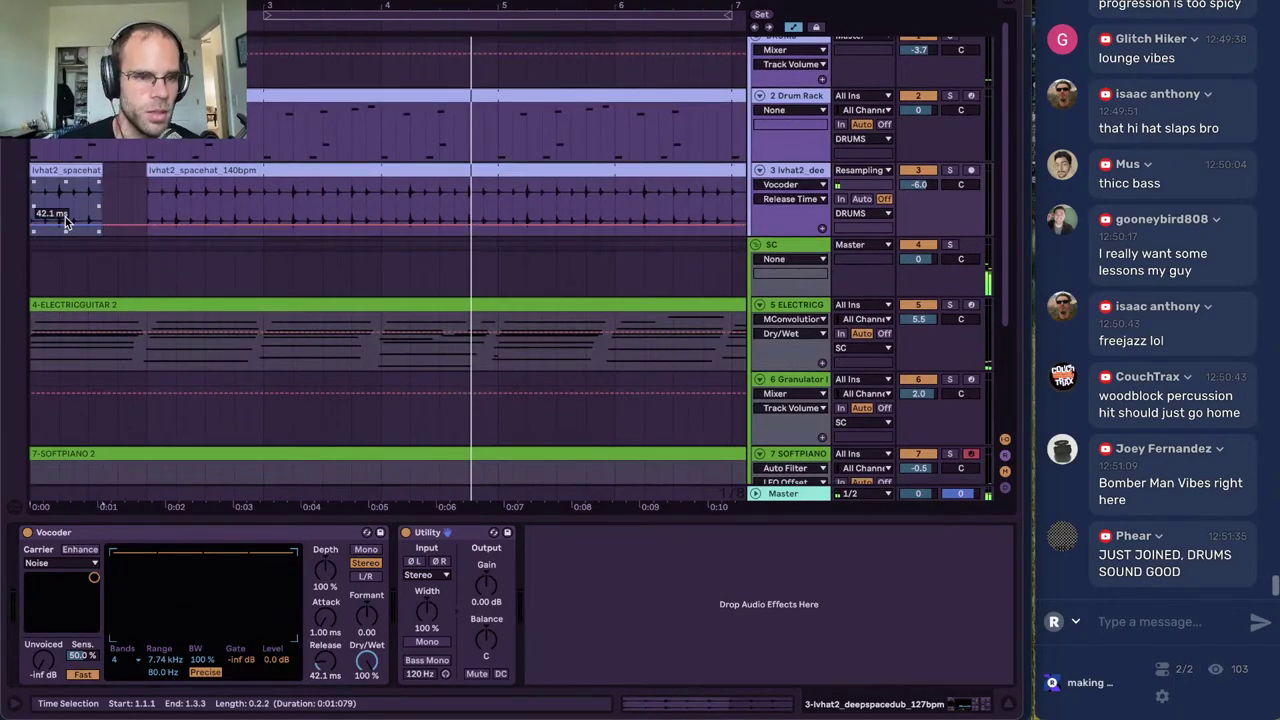
left_click(73, 225)
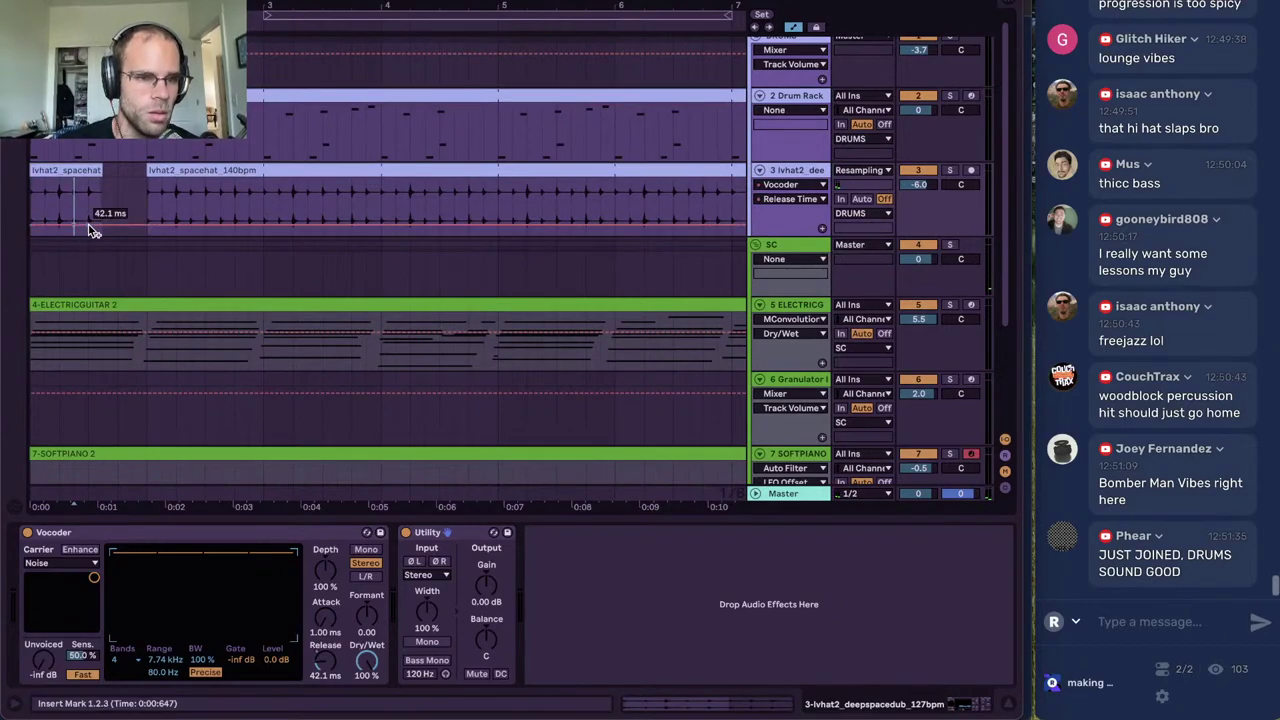
left_click_drag(88, 230, 90, 219)
left_click(54, 168)
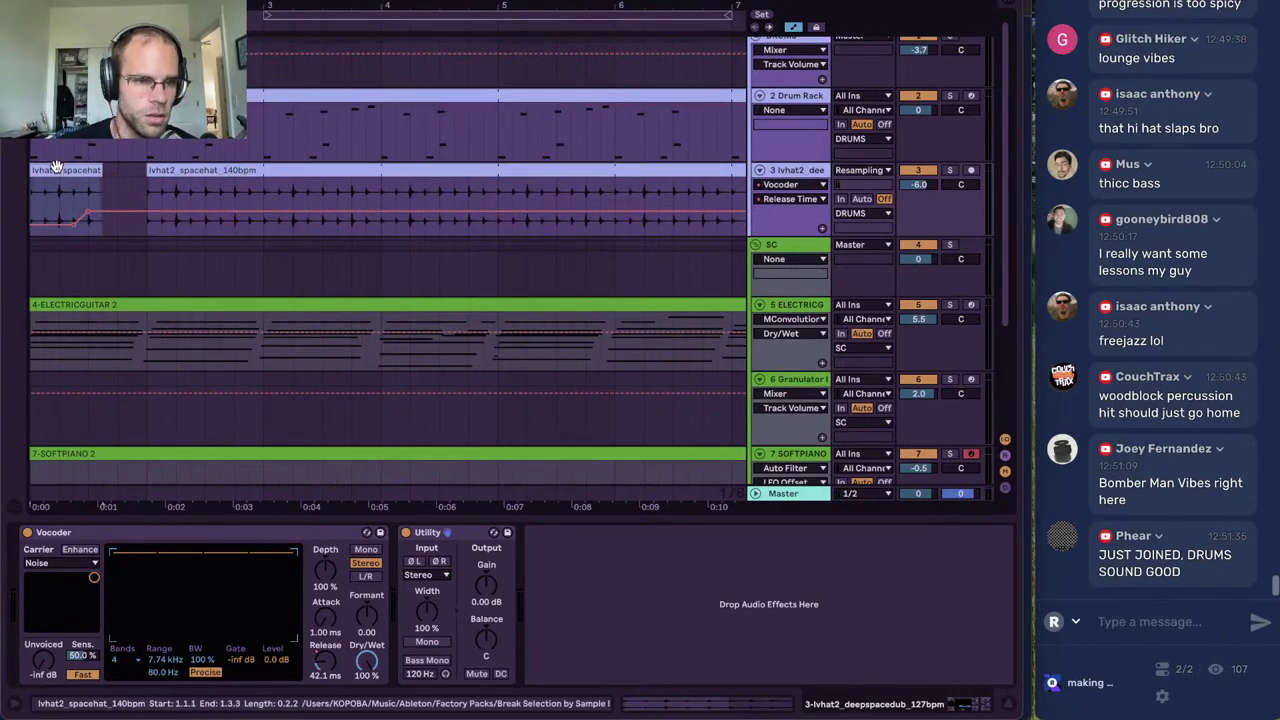
Play the opening bar repeatedly to check the lvhat2 gap and the Vocoder release automation
key("space")
left_click(98, 194)
key("space")
key("space")
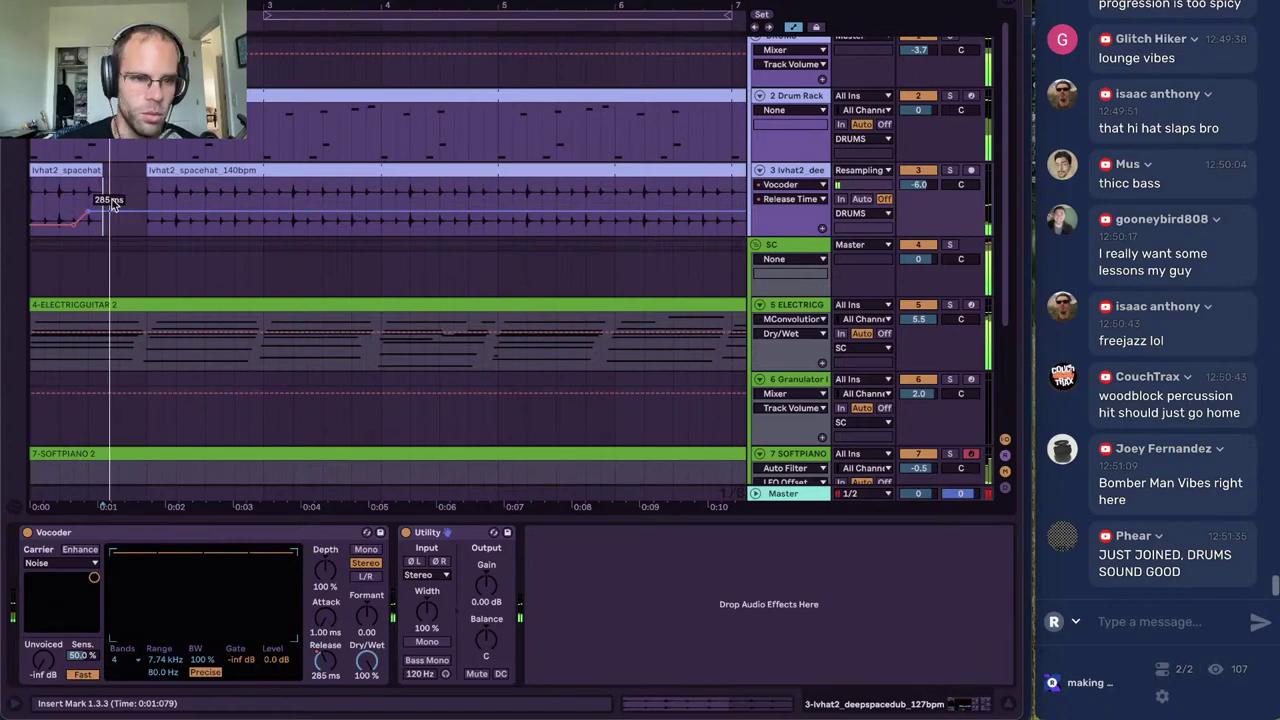
left_click(74, 169)
key("space")
key("space")
scroll(73, 170, "up", 3)
scroll(73, 170, "up", 2)
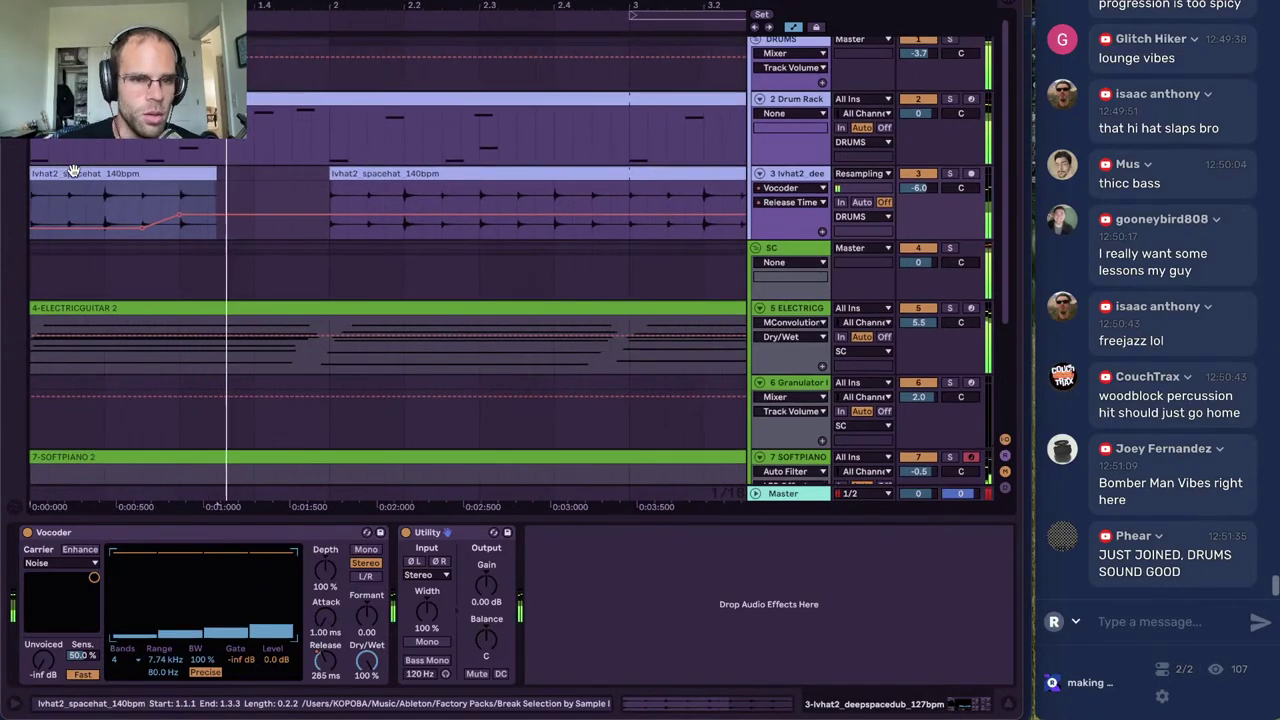
Fill beat 1.4 up to bar 2 with its own lvhat2_spacehat_140bpm clip and raise that clip's warp tempo to 560 BPM
key("a")
key("space")
left_click_drag(331, 202, 260, 200)
double_click(272, 182)
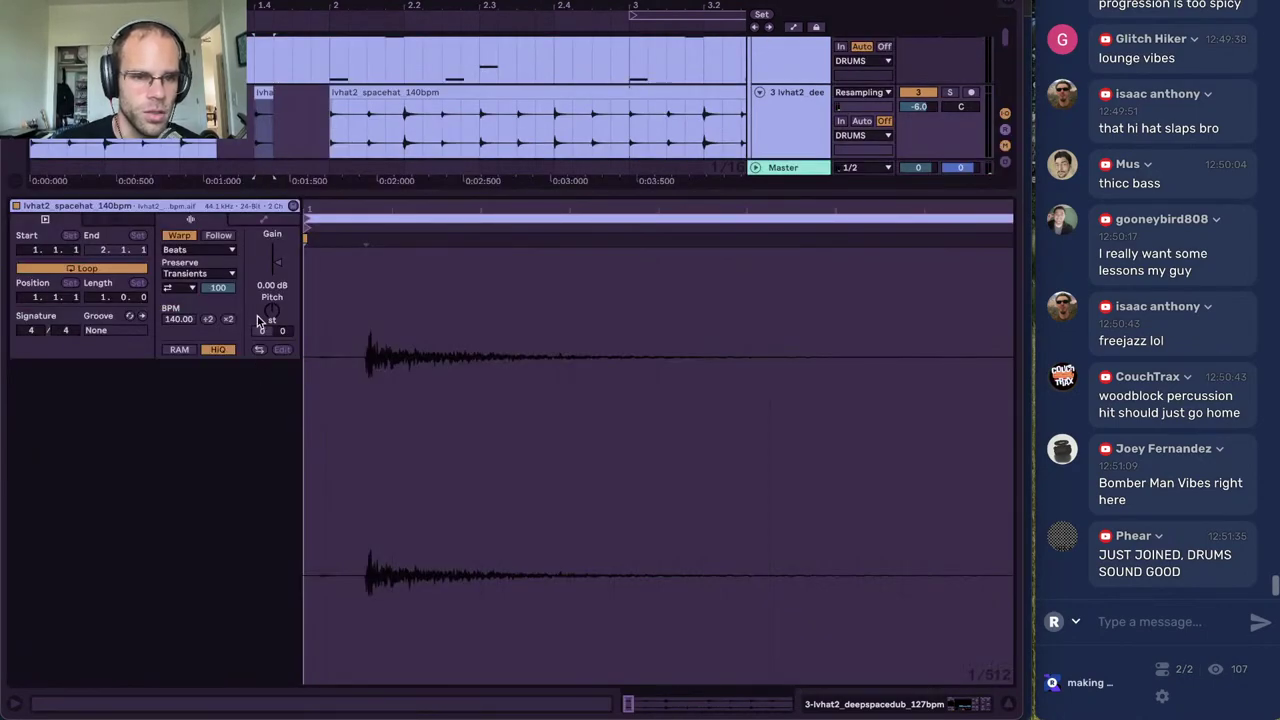
double_click(228, 320)
Audition the Texture warp mode on the short lvhat2 clip at 1.4, switch it to Tones and reverse the clip
left_click(210, 250)
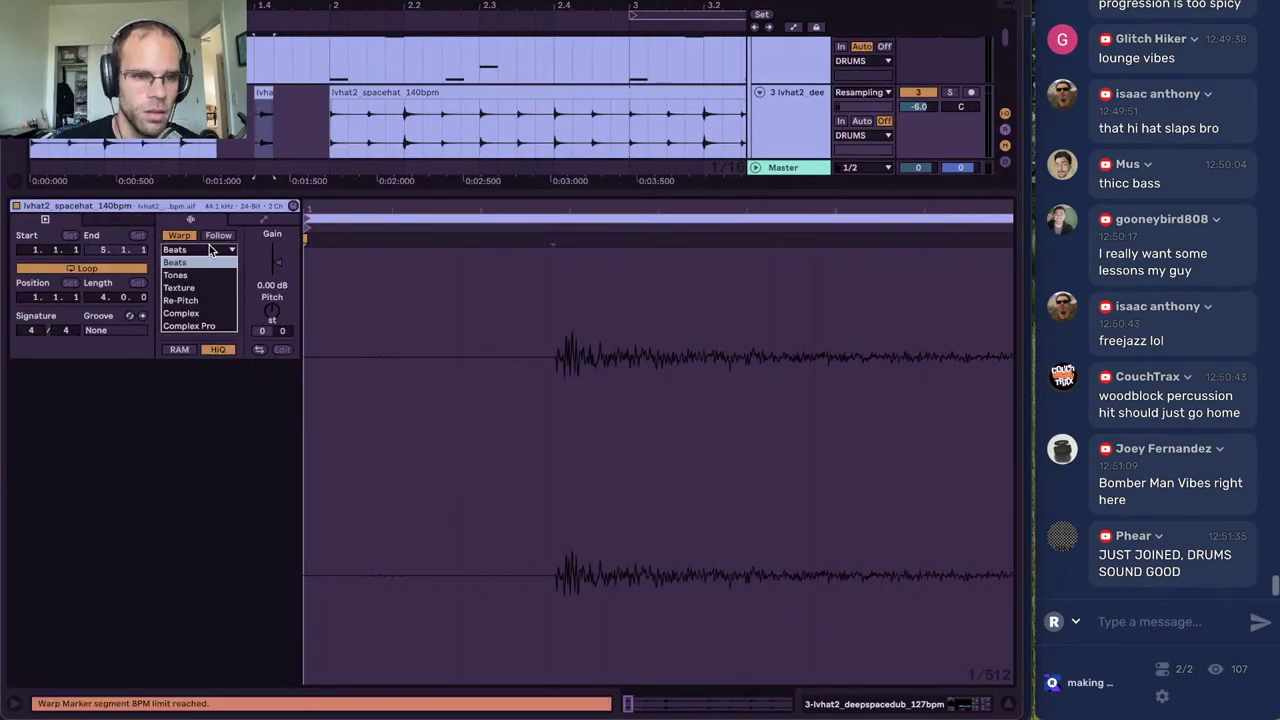
left_click(199, 289)
left_click(286, 107)
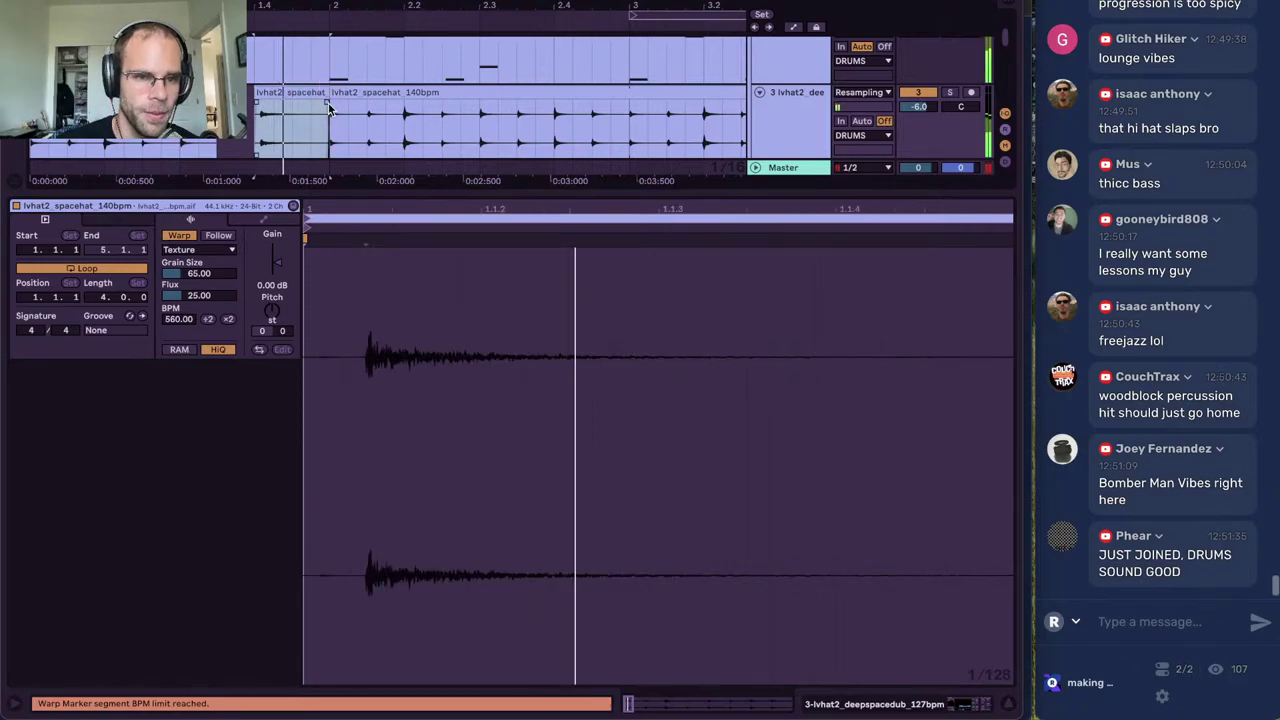
left_click(196, 252)
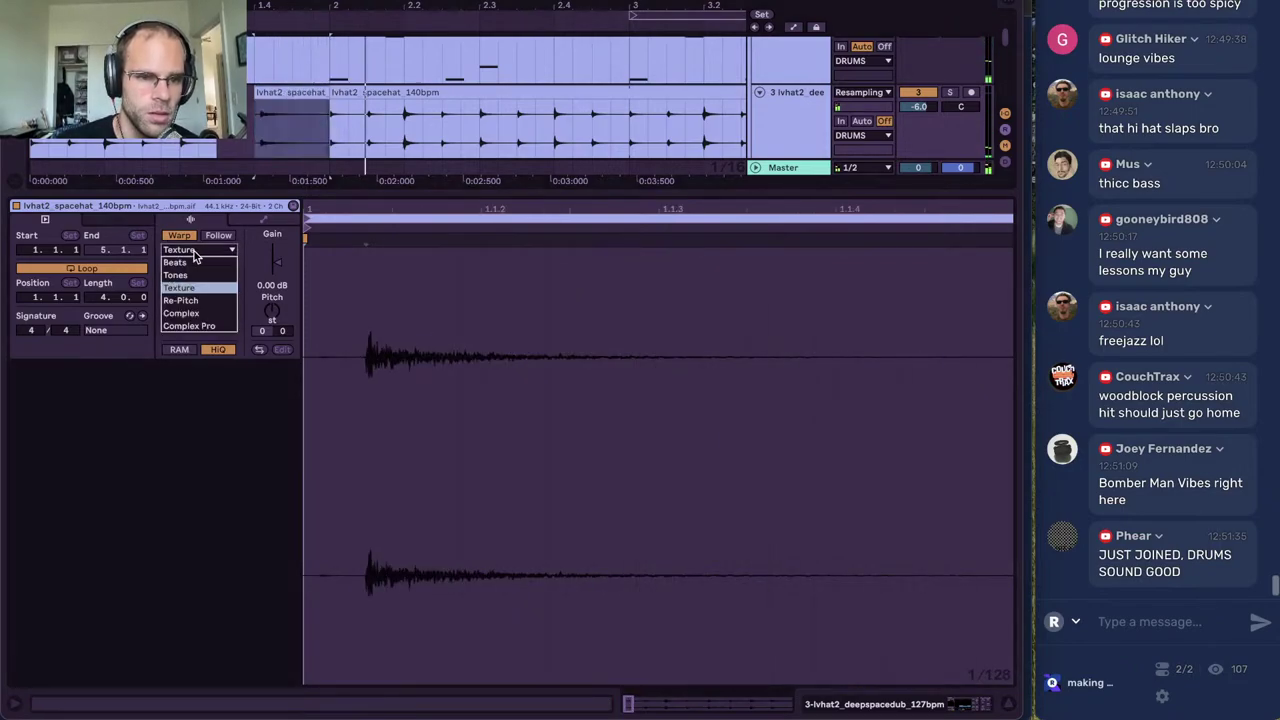
left_click(180, 275)
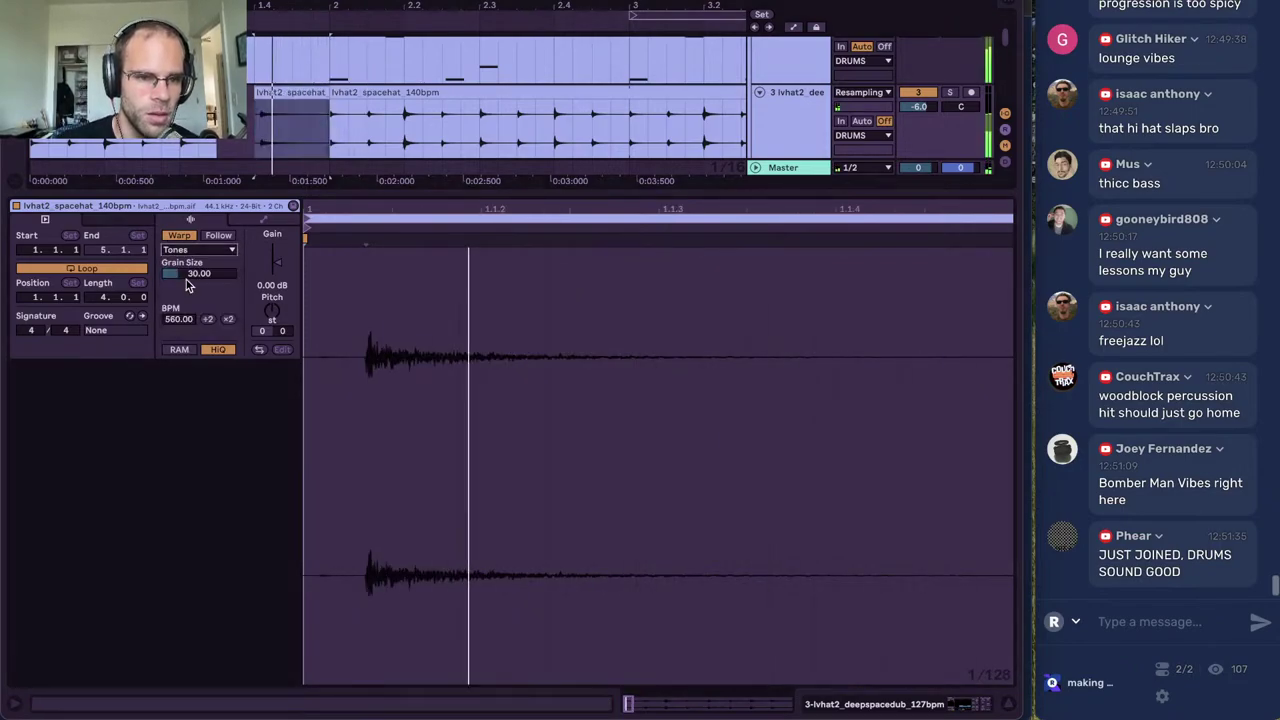
left_click(272, 92)
key("r")
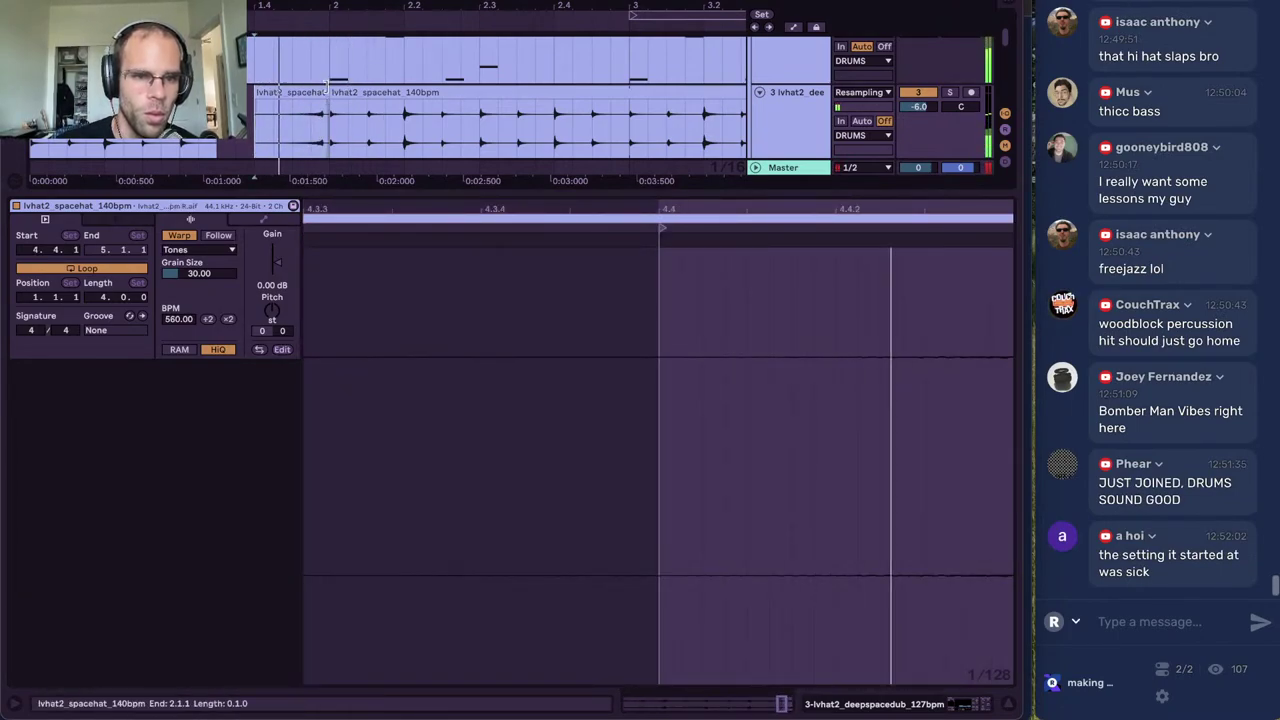
Solo the lvhat2 track and drop its Vocoder release time automation to 10 ms from 1.4 onward
left_click(949, 93)
double_click(797, 136)
key("a")
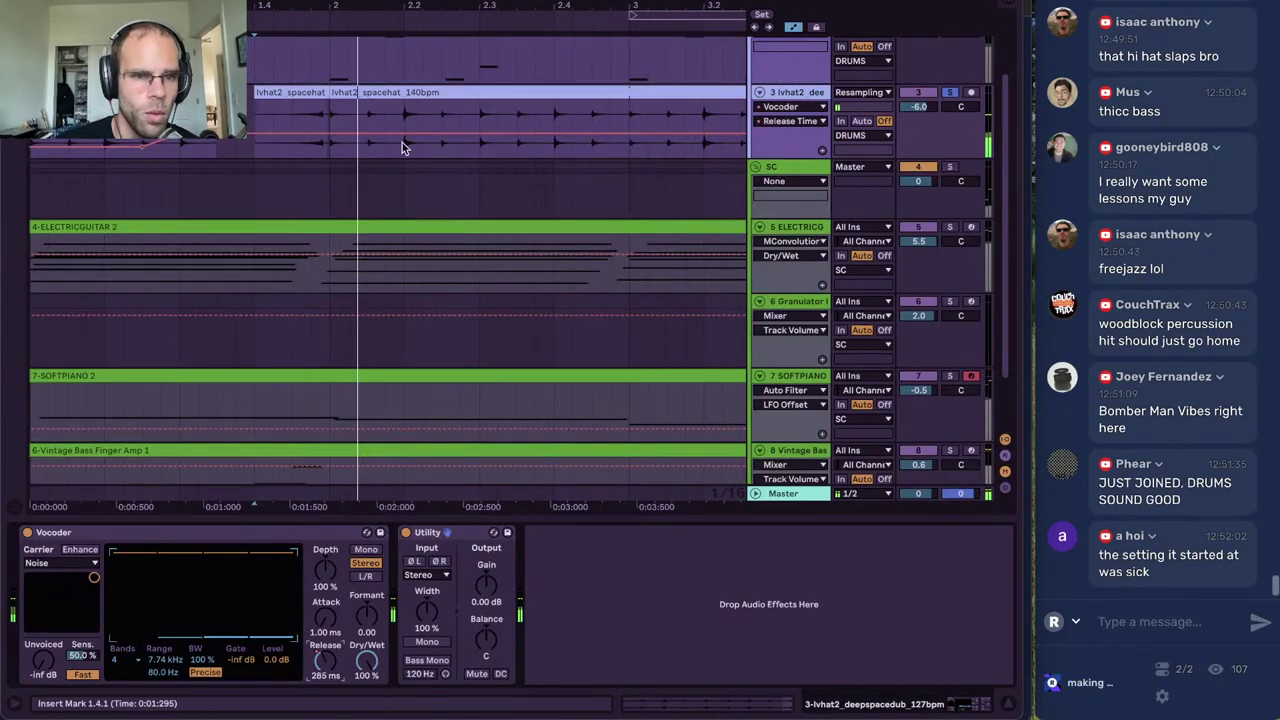
left_click_drag(257, 133, 245, 155)
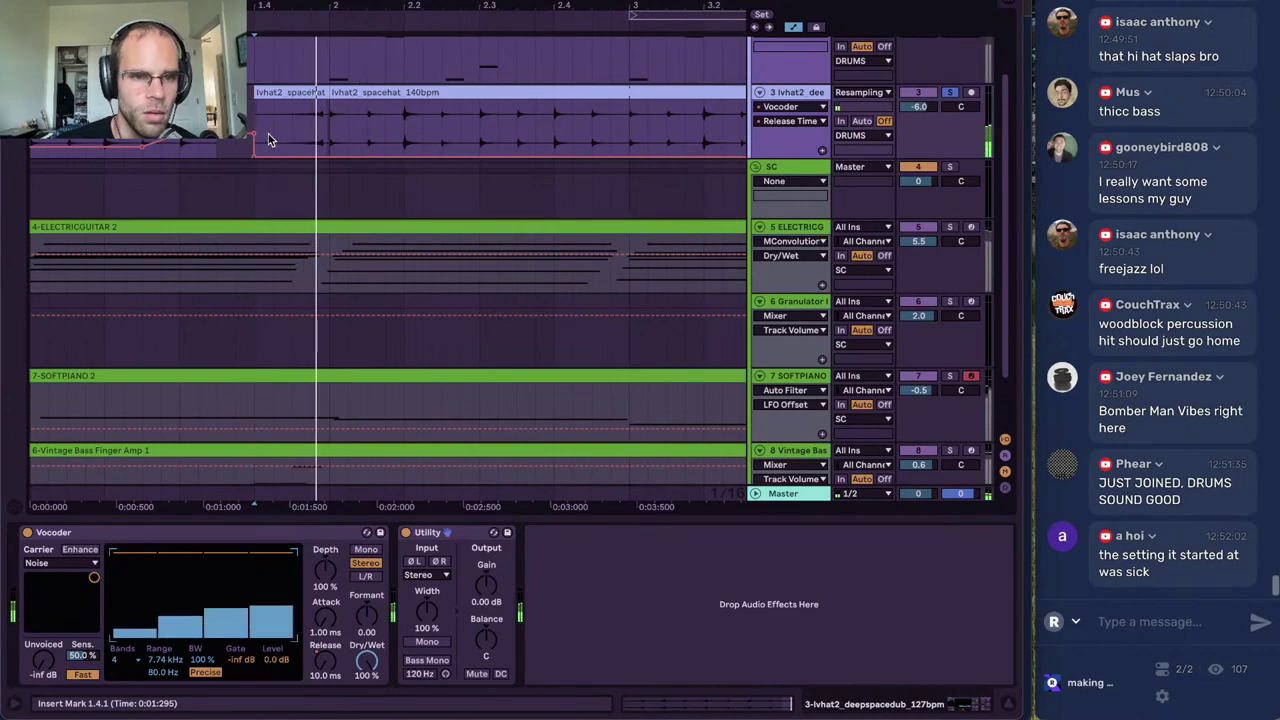
Set the grain size of the reversed lvhat2 clip to 68.38 while it plays
double_click(308, 92)
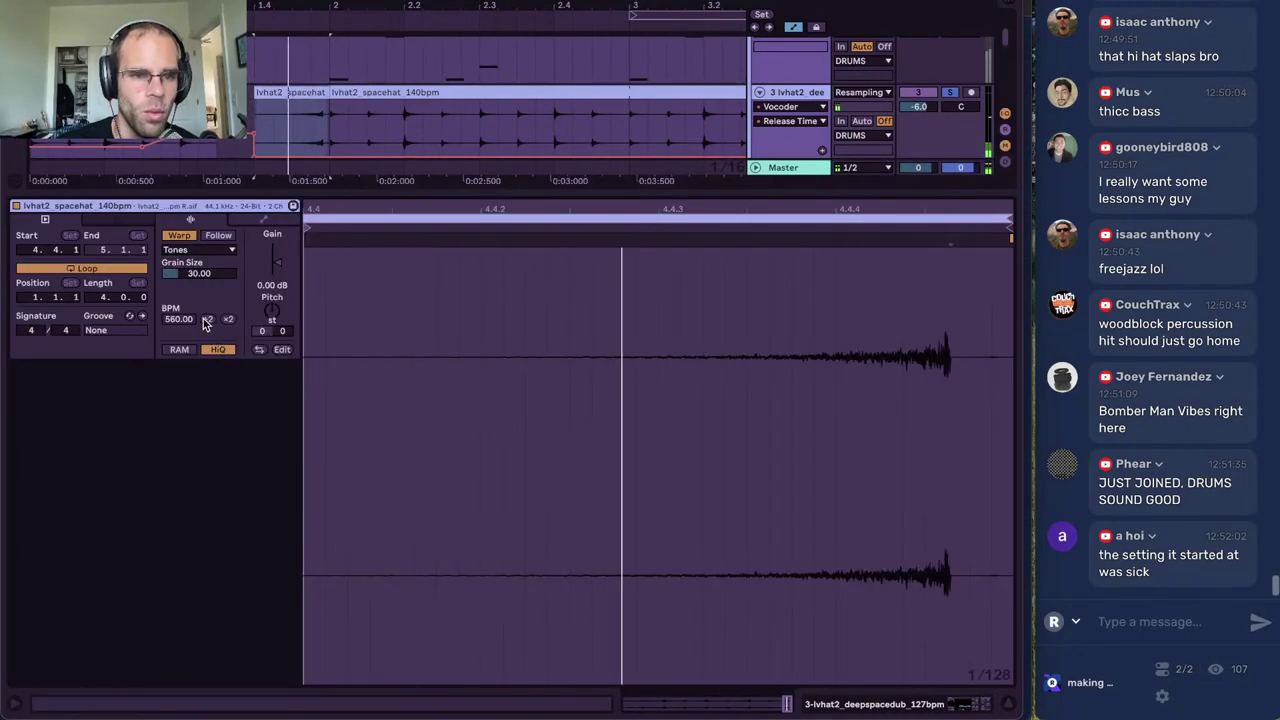
left_click_drag(203, 274, 203, 238)
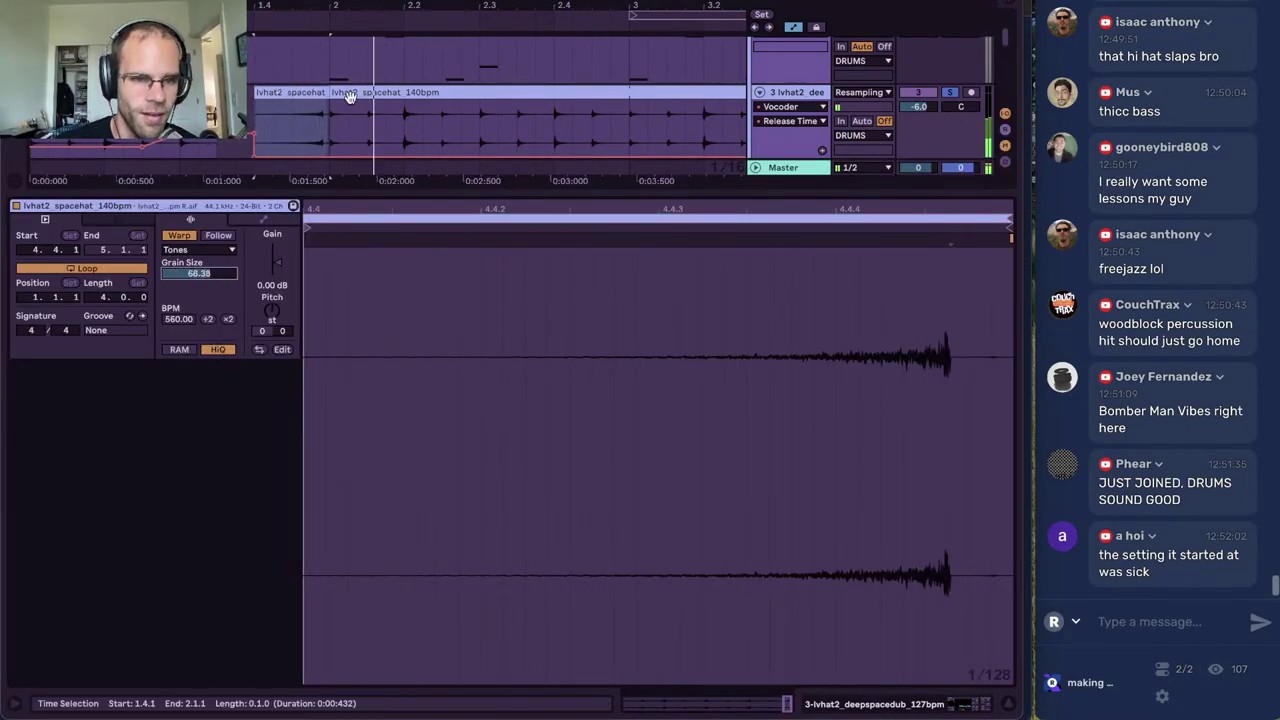
key("space")
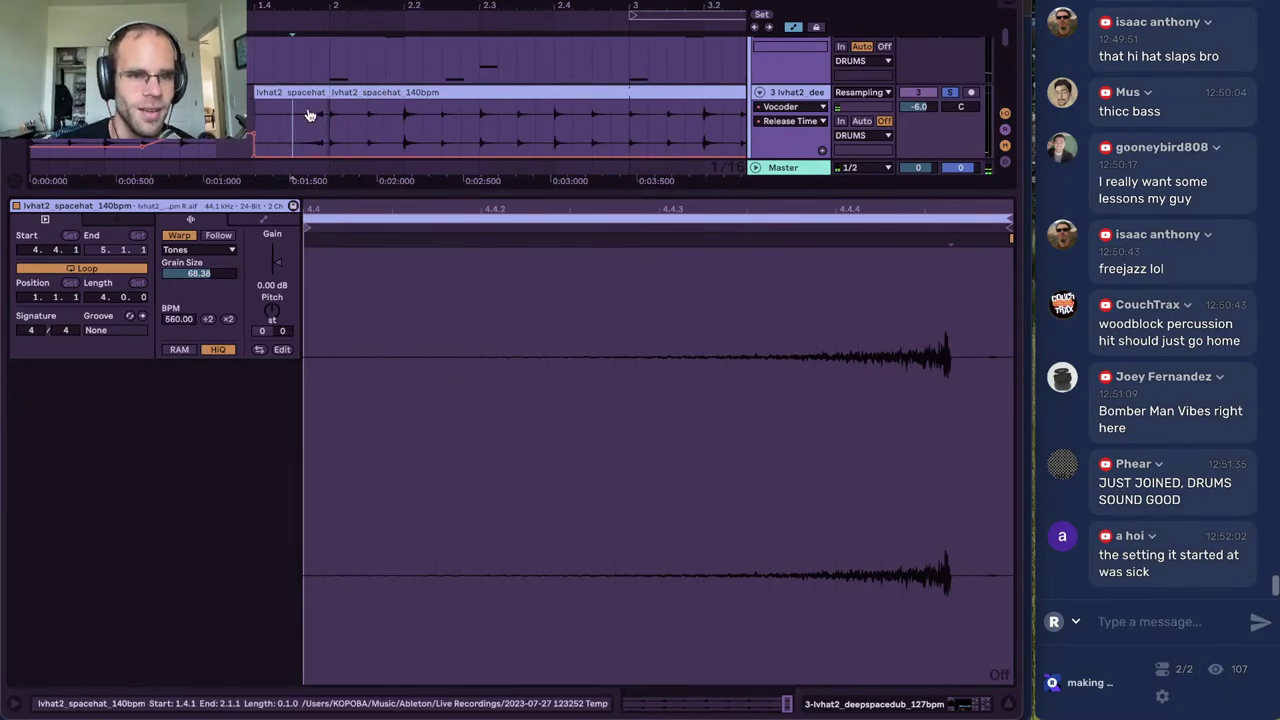
Slide the reversed hat's audio inside its clip with the grid off so its hit lands on bar 2, and play unsoloed from the start
left_click_drag(297, 118, 306, 123)
key("super+4")
key("super+z")
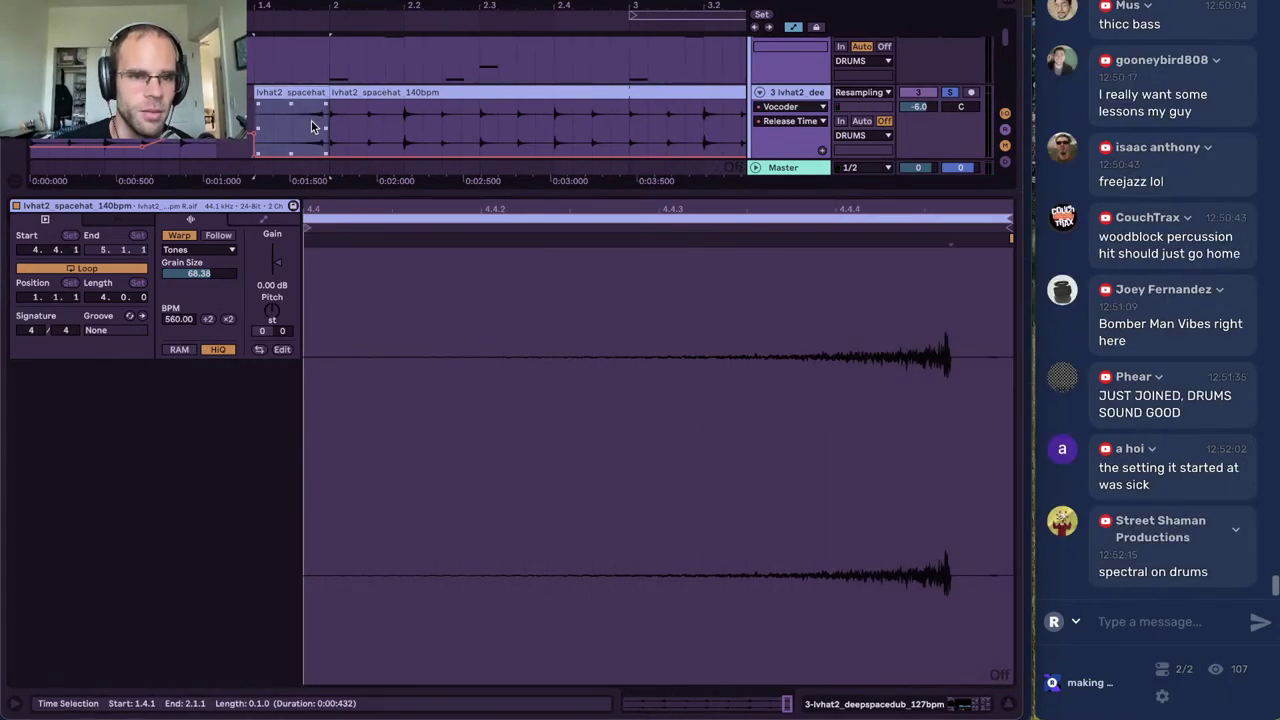
left_click_drag(296, 133, 300, 134)
left_click(300, 133)
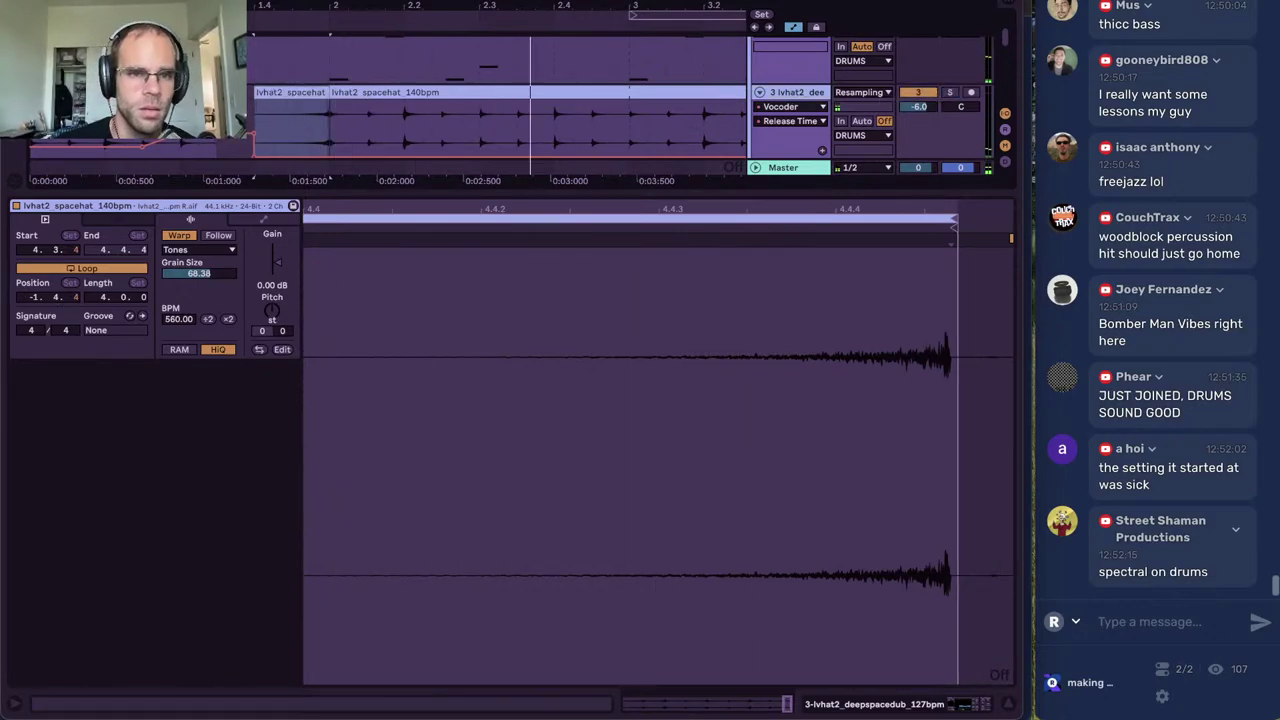
key("Home")
key("space")
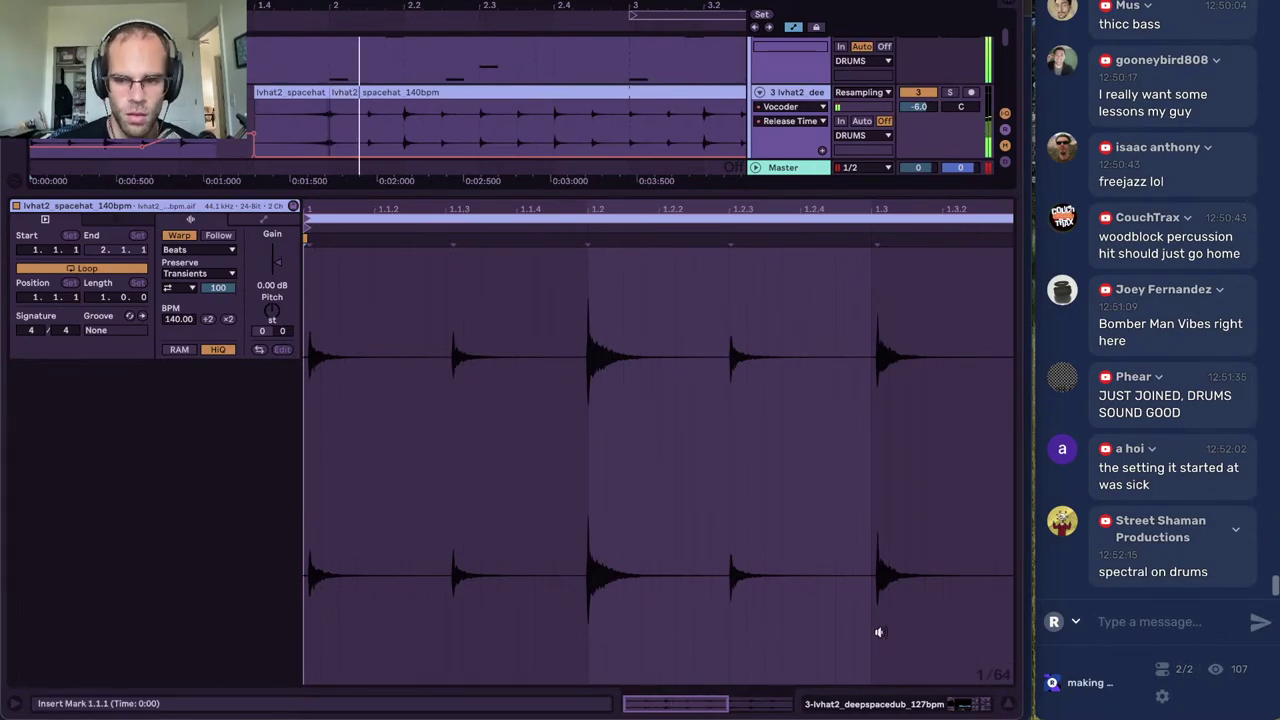
Split the lvhat2 audio at bar 3 and delete everything after that point
left_click(1010, 706)
left_click(558, 207)
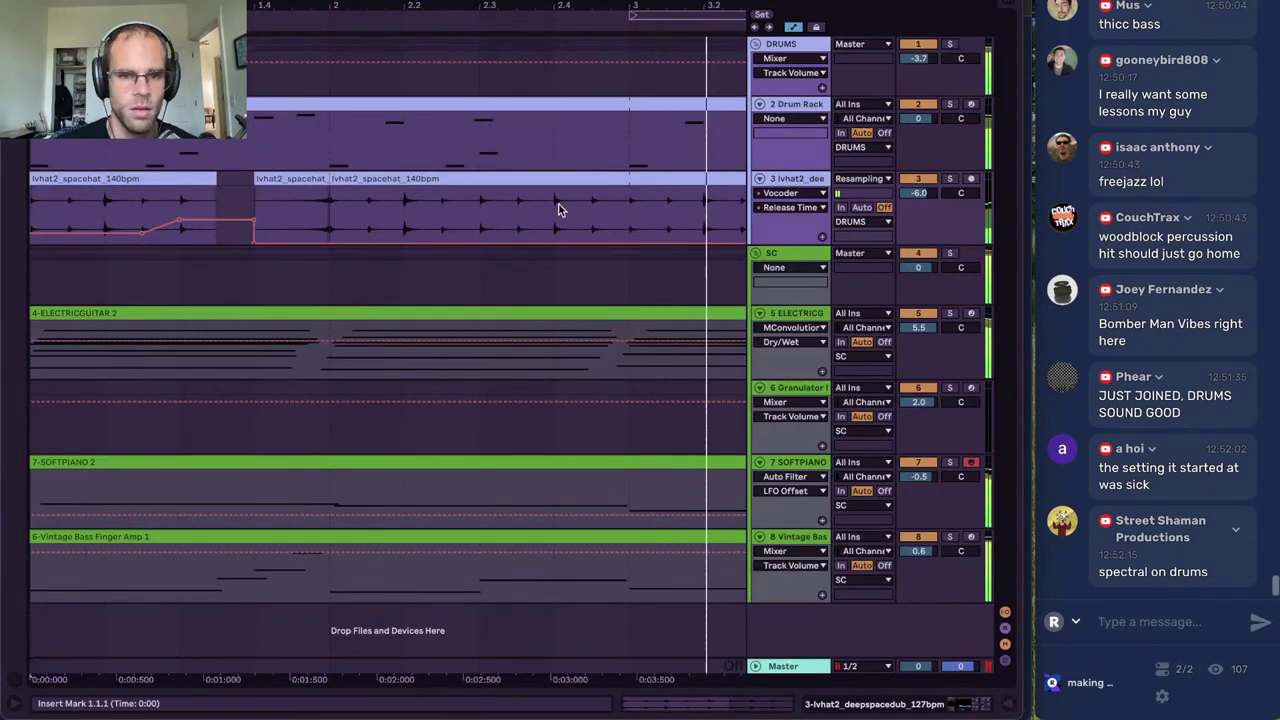
key("minus")
left_click(511, 214)
key("space")
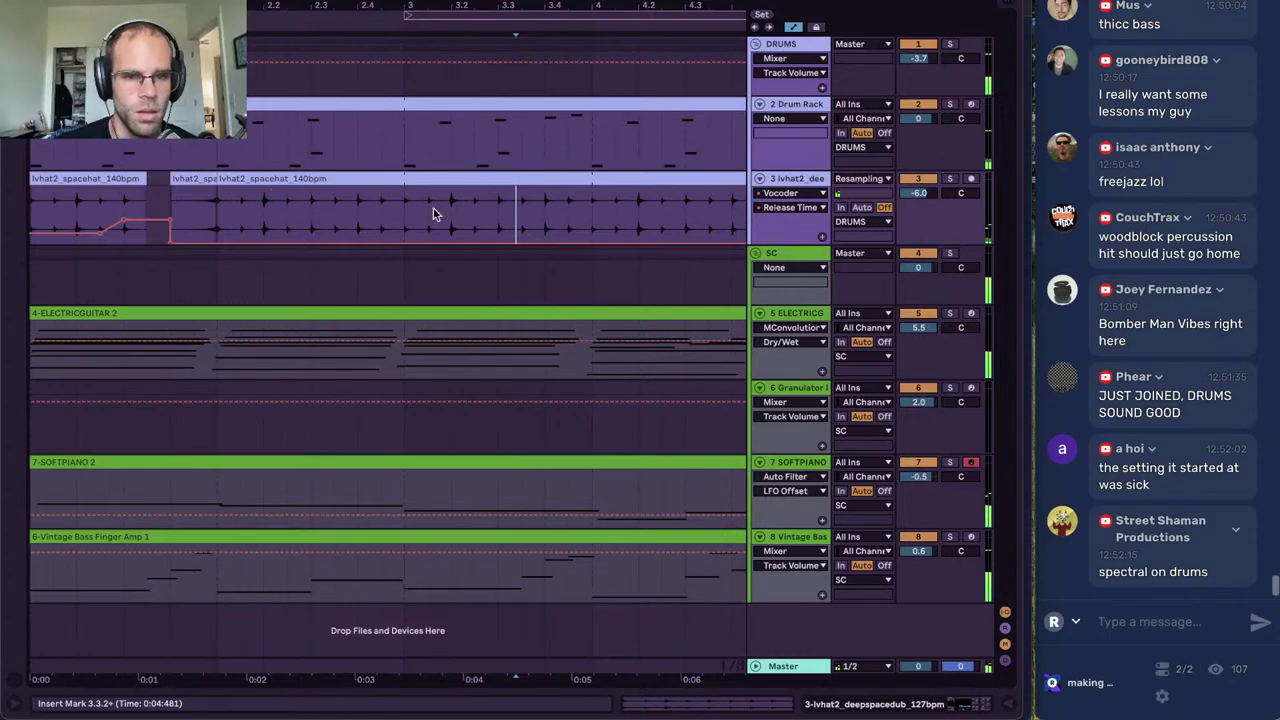
left_click(408, 214)
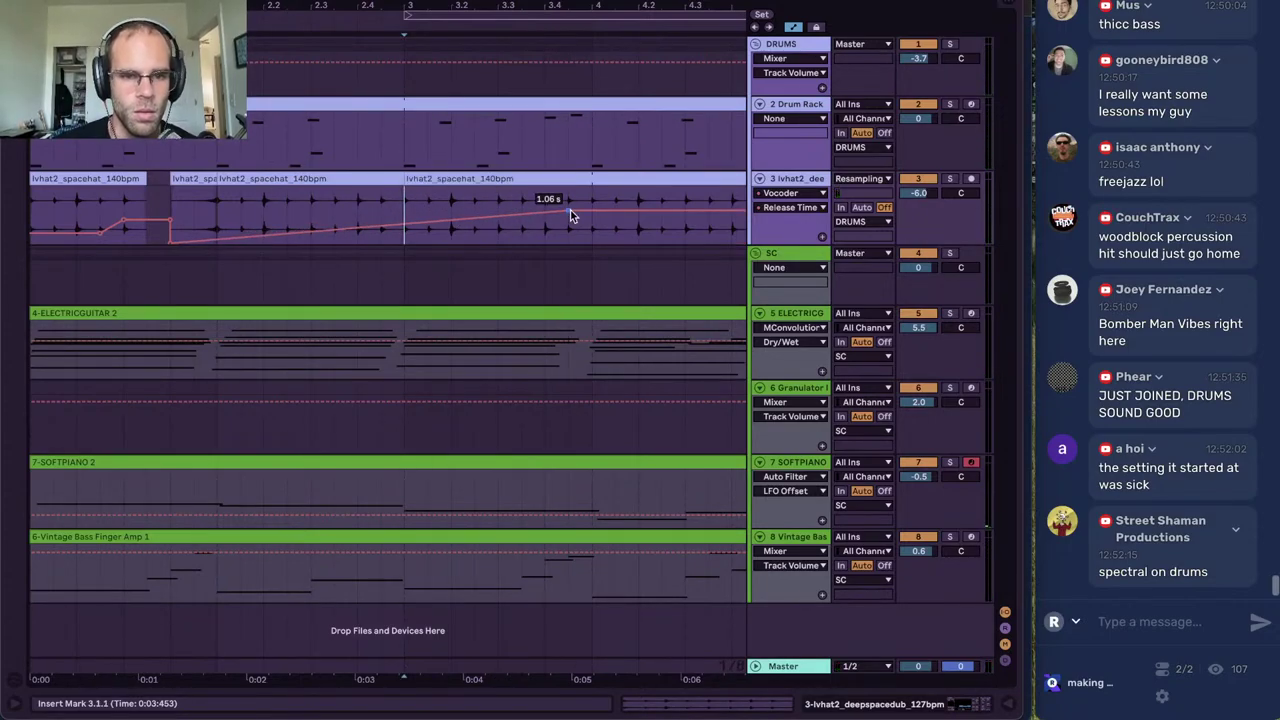
left_click(405, 210)
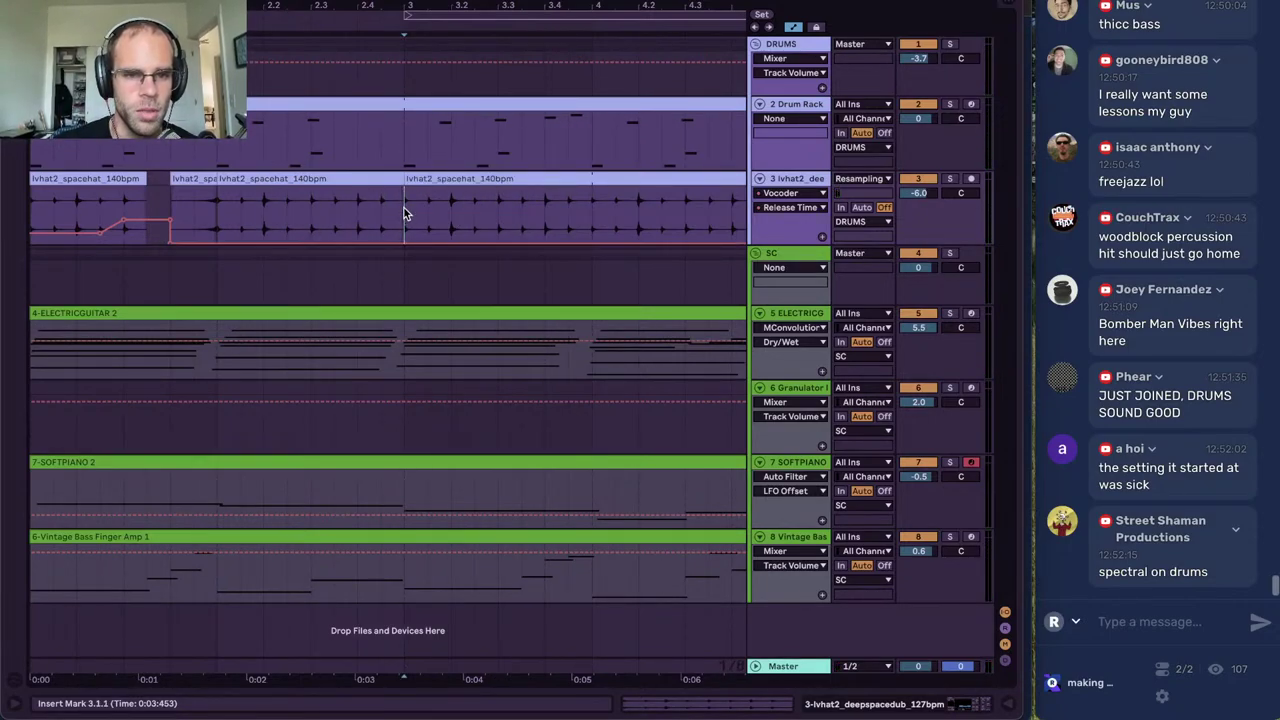
left_click(457, 178)
key("Delete")
Play the opening and raise the Vocoder release automation on the lvhat2 track to 67.7 ms from bar 2 onward
key("space")
left_click(94, 177)
key("space")
key("space")
left_click(268, 214)
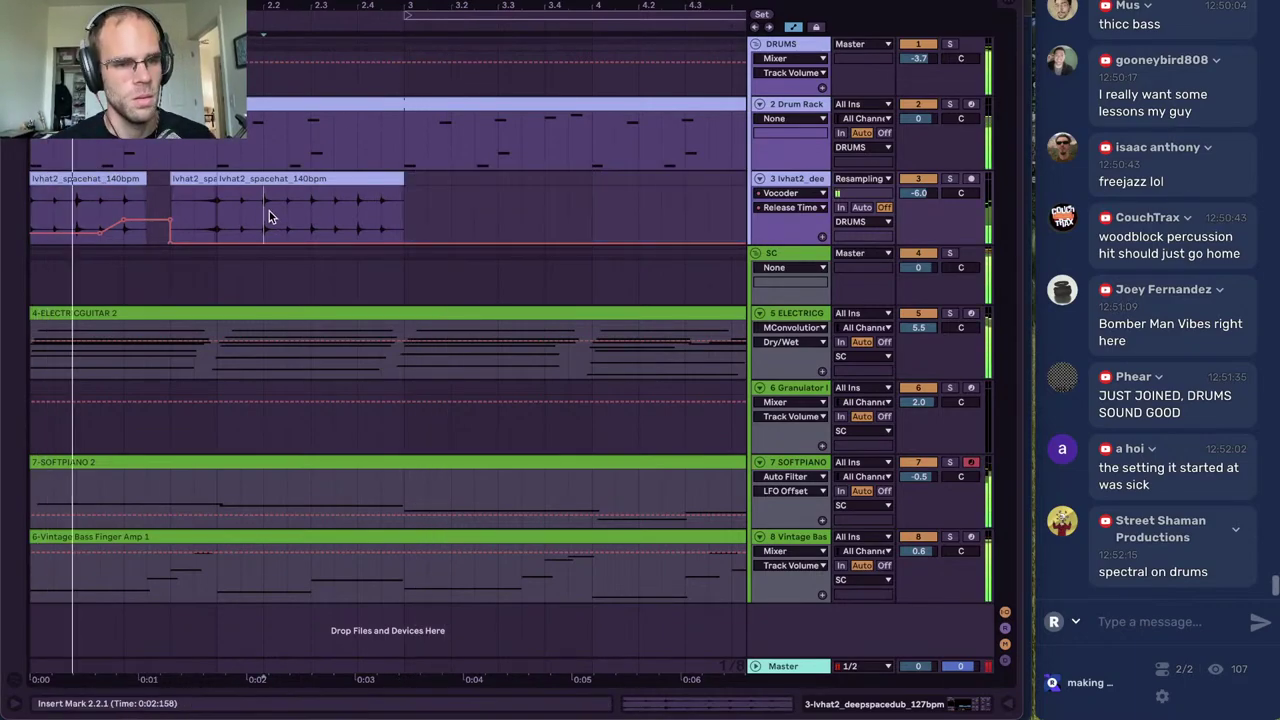
left_click(217, 234)
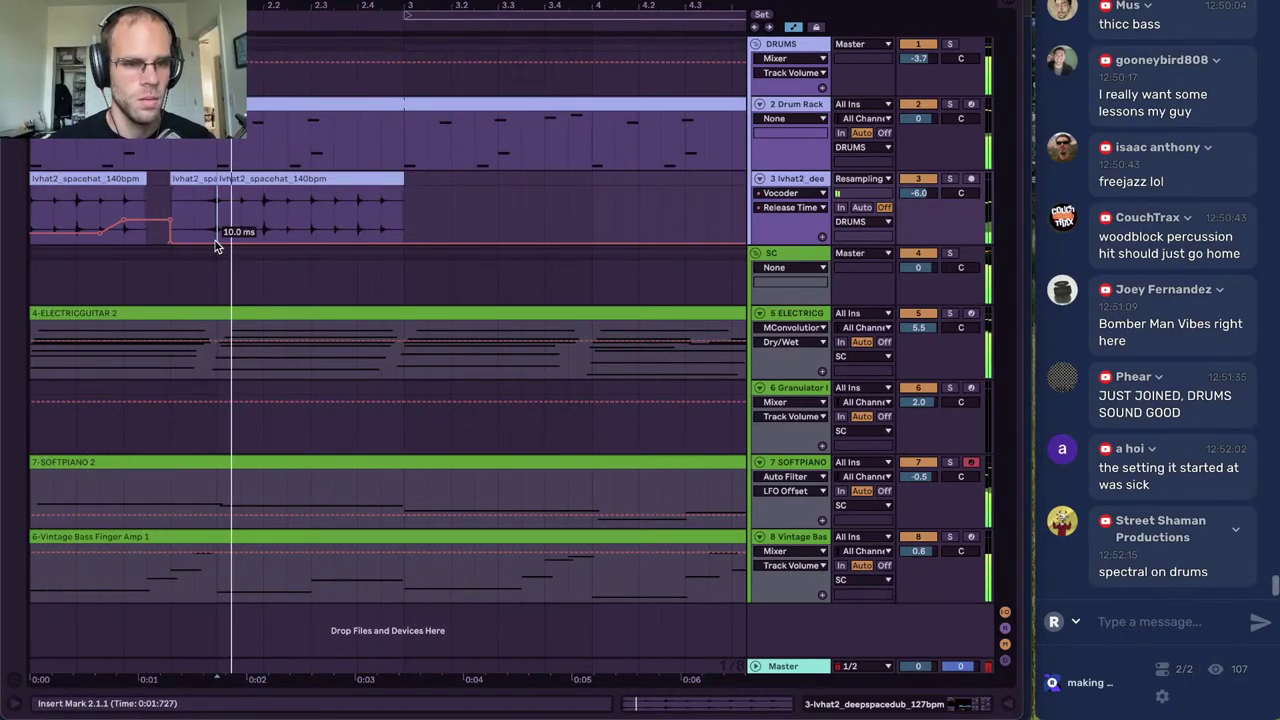
left_click_drag(215, 246, 220, 229)
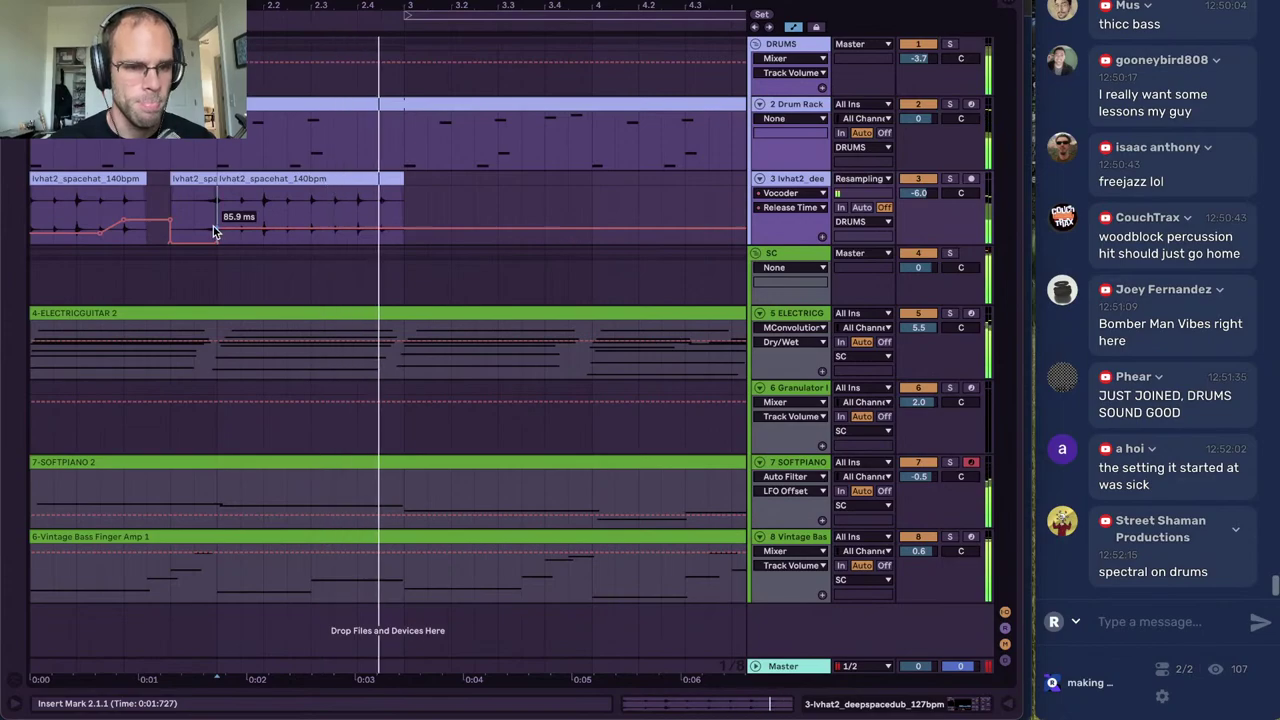
Duplicate the lvhat2 clips of bars 1 and 2 with their automation into bars 3 and 4, and play the result
left_click(358, 179)
left_click(62, 177, "shift")
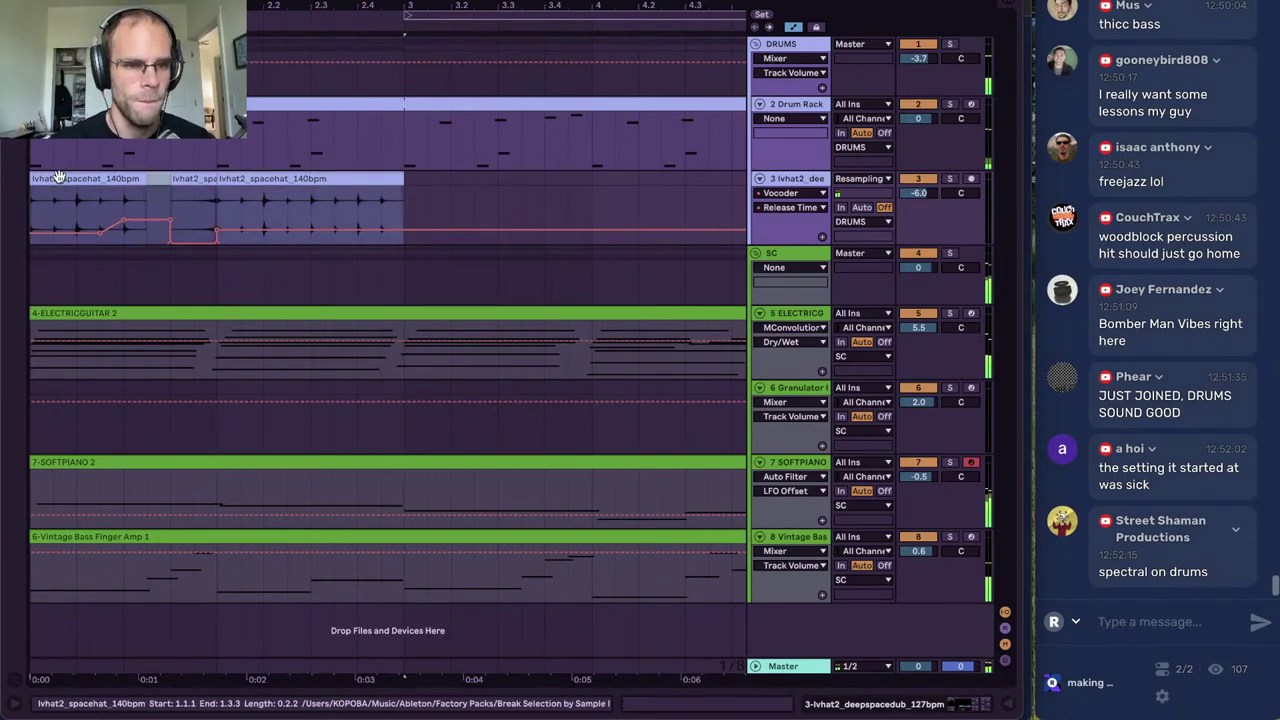
key("super+d")
scroll(59, 177, "left", 5)
left_click(59, 177)
key("space")
key("space")
scroll(59, 177, "down", 3)
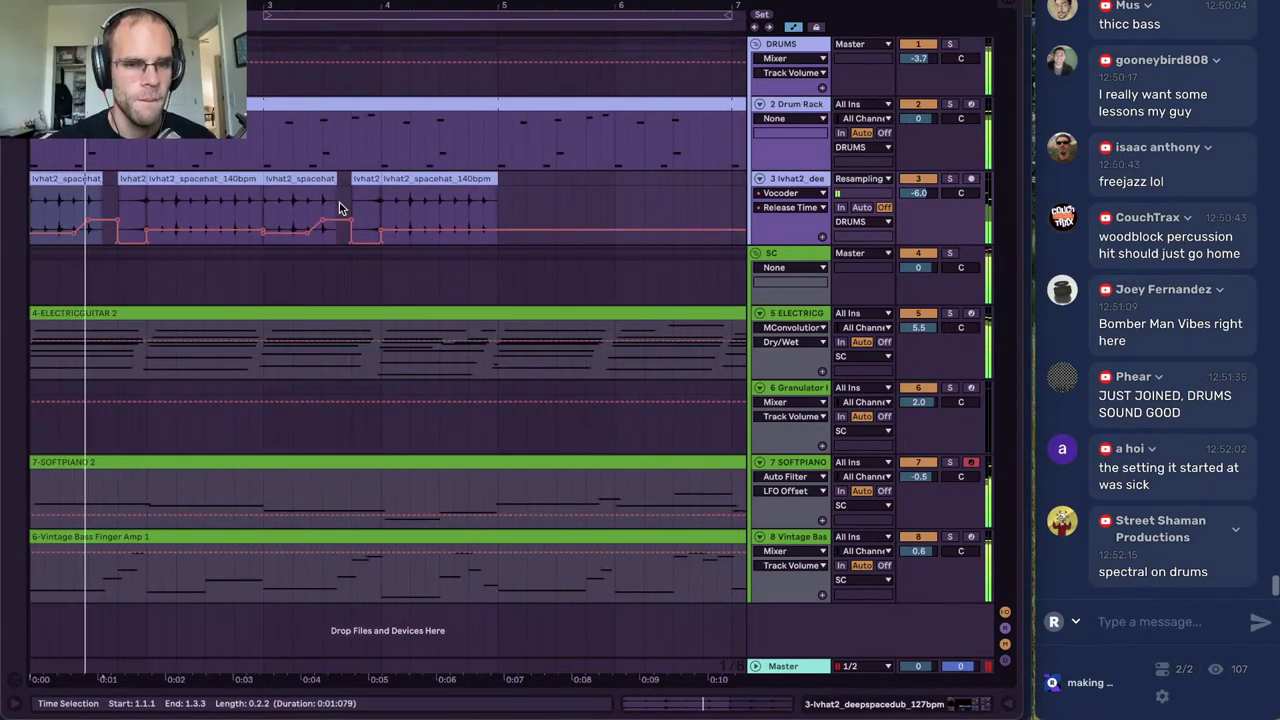
left_click(214, 200)
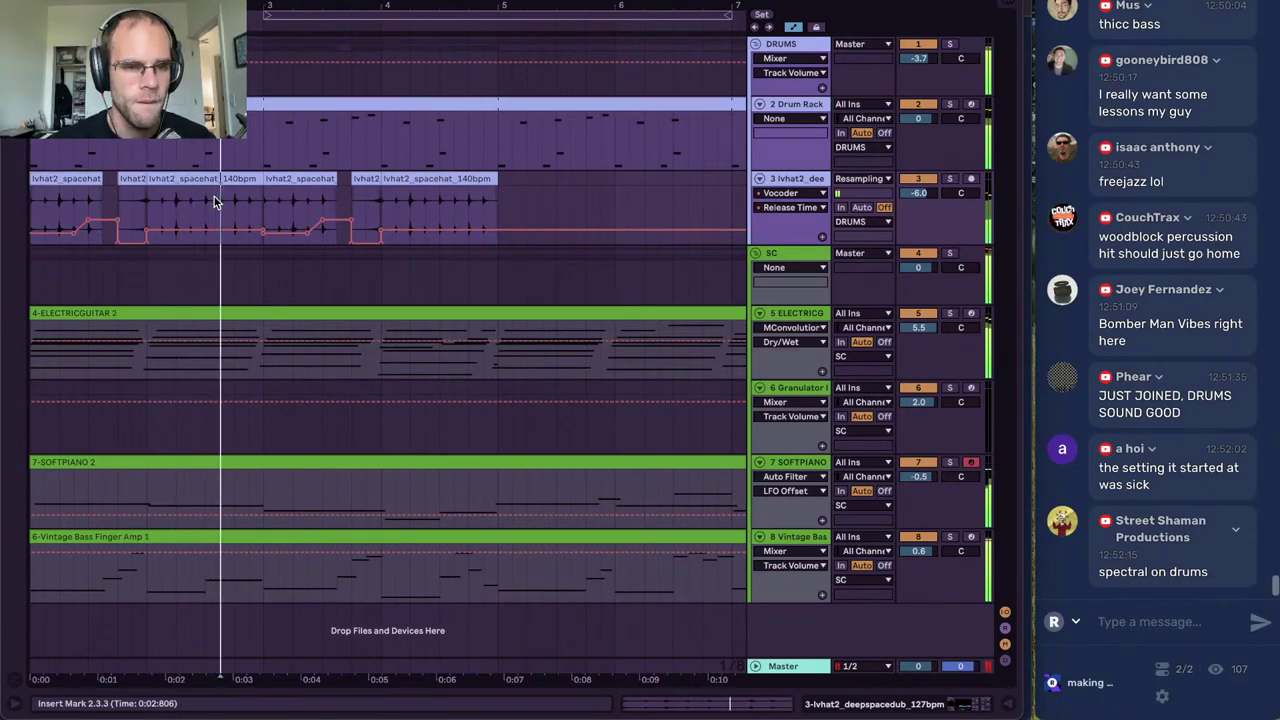
left_click(244, 208)
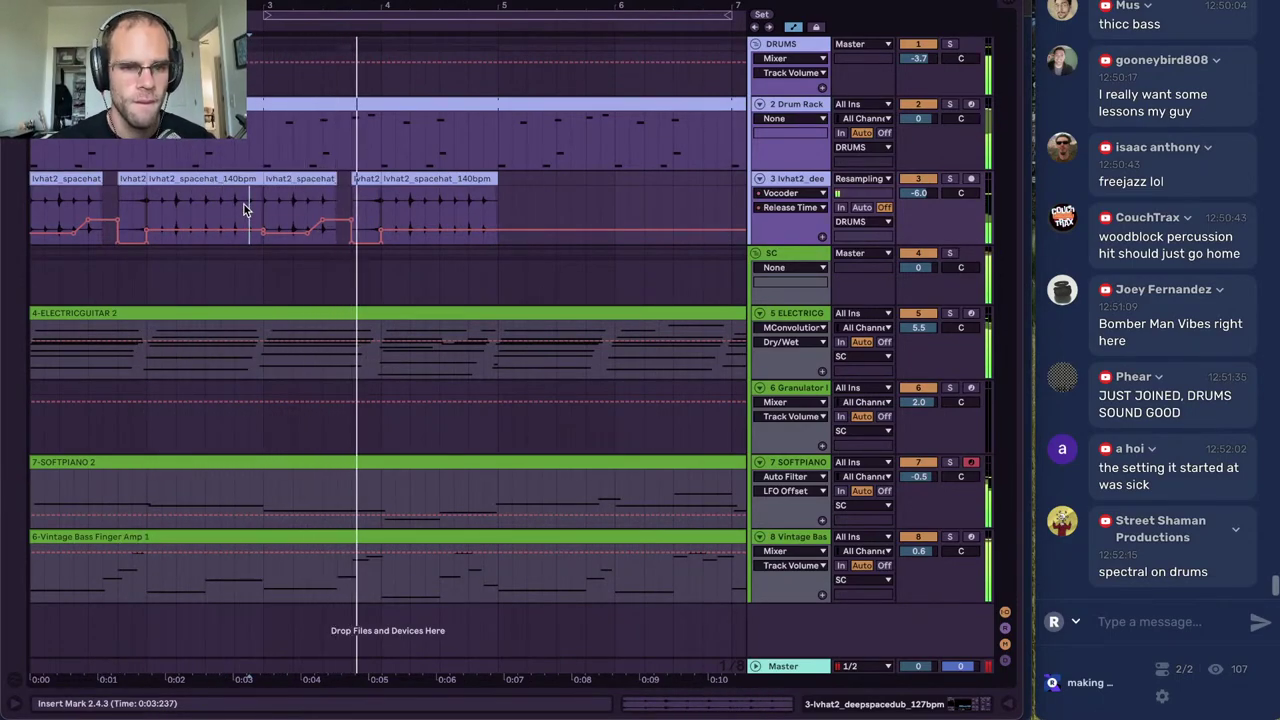
Try a different Vocoder formant shift on the lvhat2 audio from 4.3 and reset it to 0.00
left_click(442, 207)
double_click(442, 207)
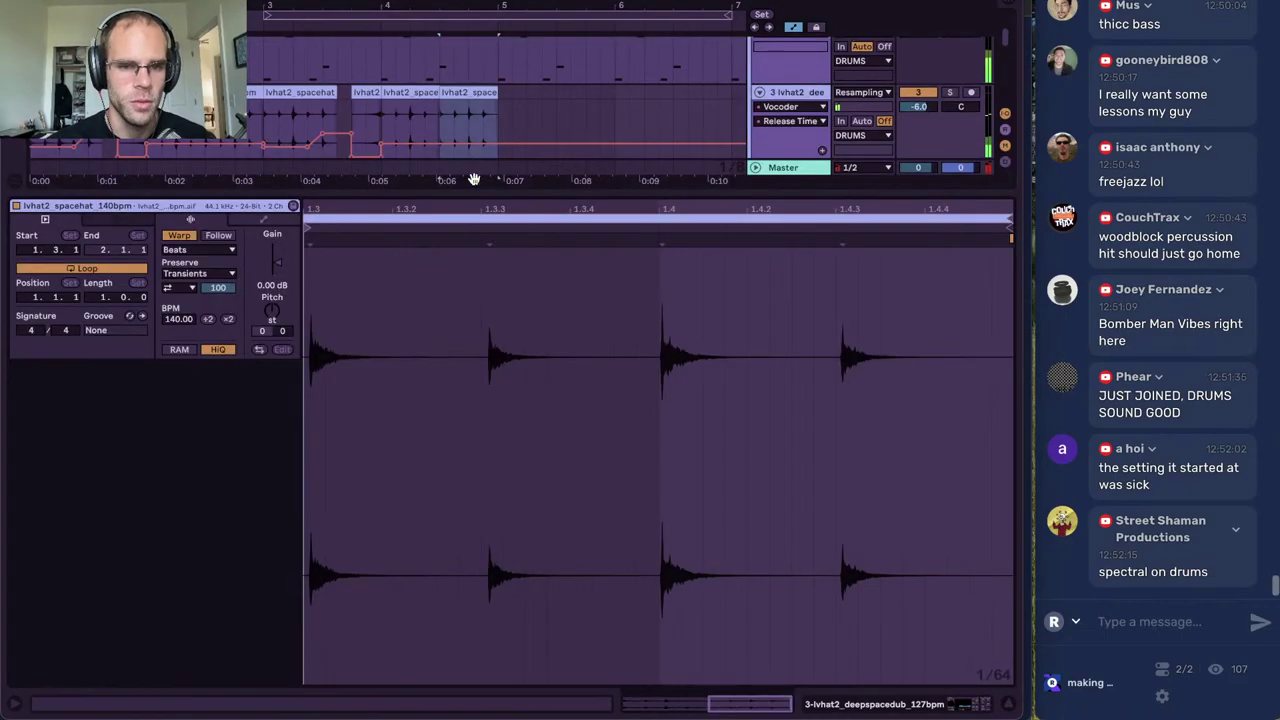
left_click(813, 91)
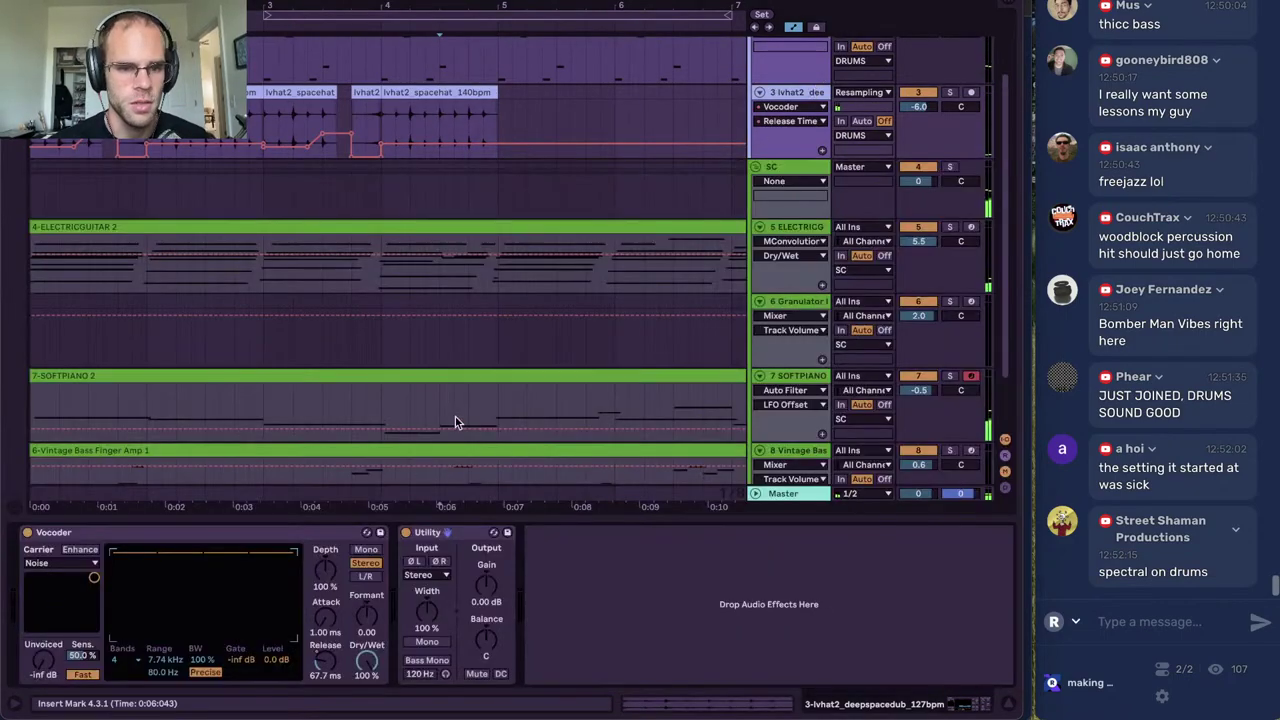
key("space")
left_click_drag(362, 622, 362, 684)
key("space")
key("space")
key("space")
key("space")
key("space")
key("space")
double_click(362, 621)
key("space")
key("space")
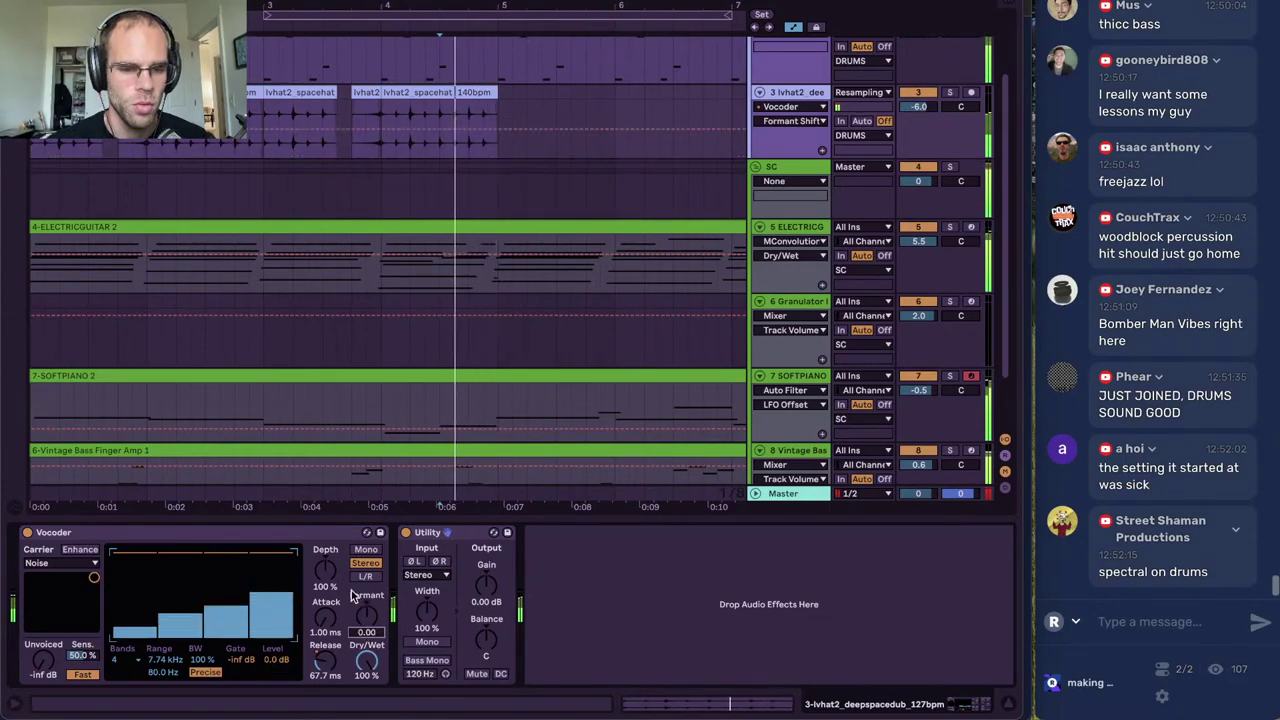
Try the Vocoder depth at 0% and automate the envelope depth to drop to 0% from 4.3 on the lvhat2 track
left_click_drag(325, 568, 333, 587)
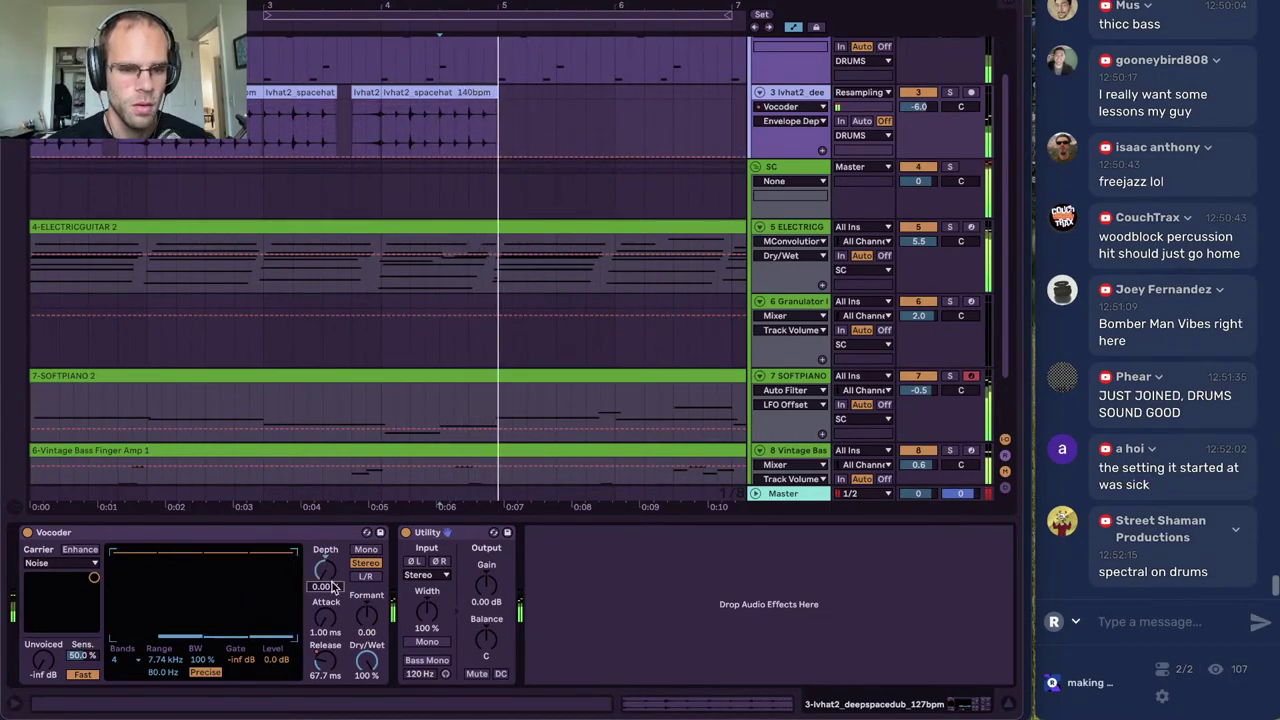
key("ctrl+z")
key("space")
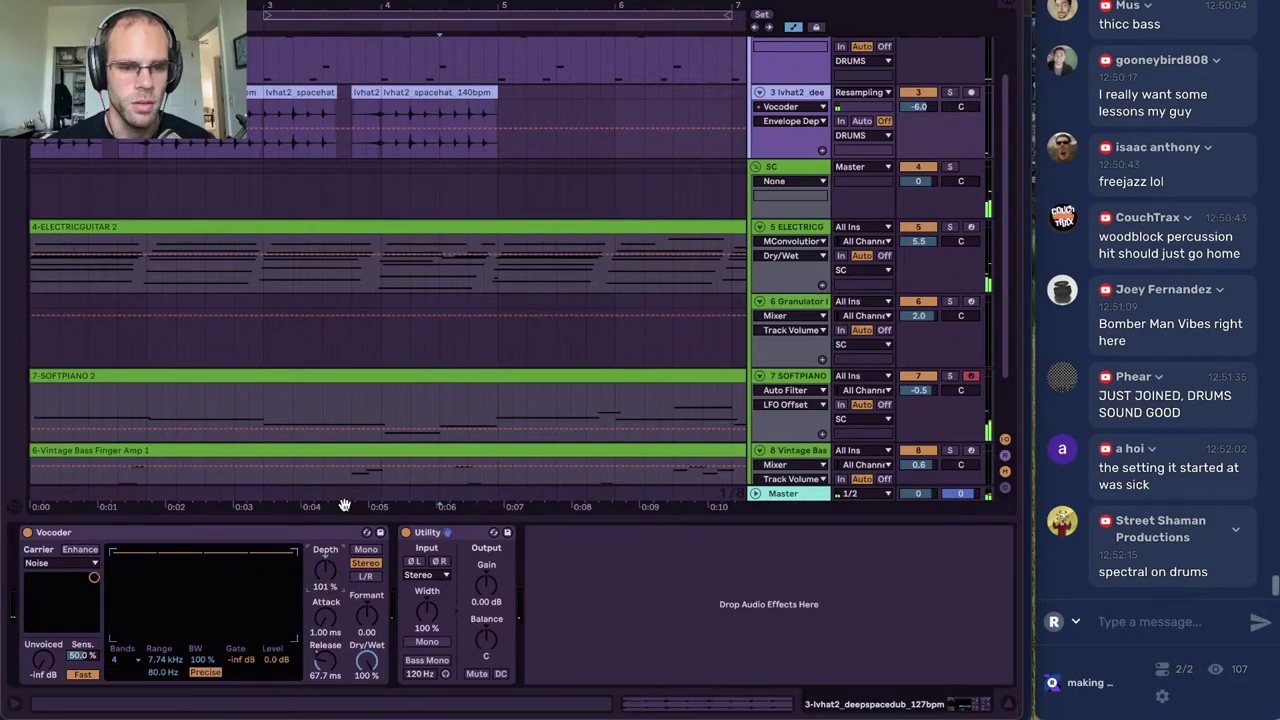
left_click_drag(439, 130, 442, 163)
key("space")
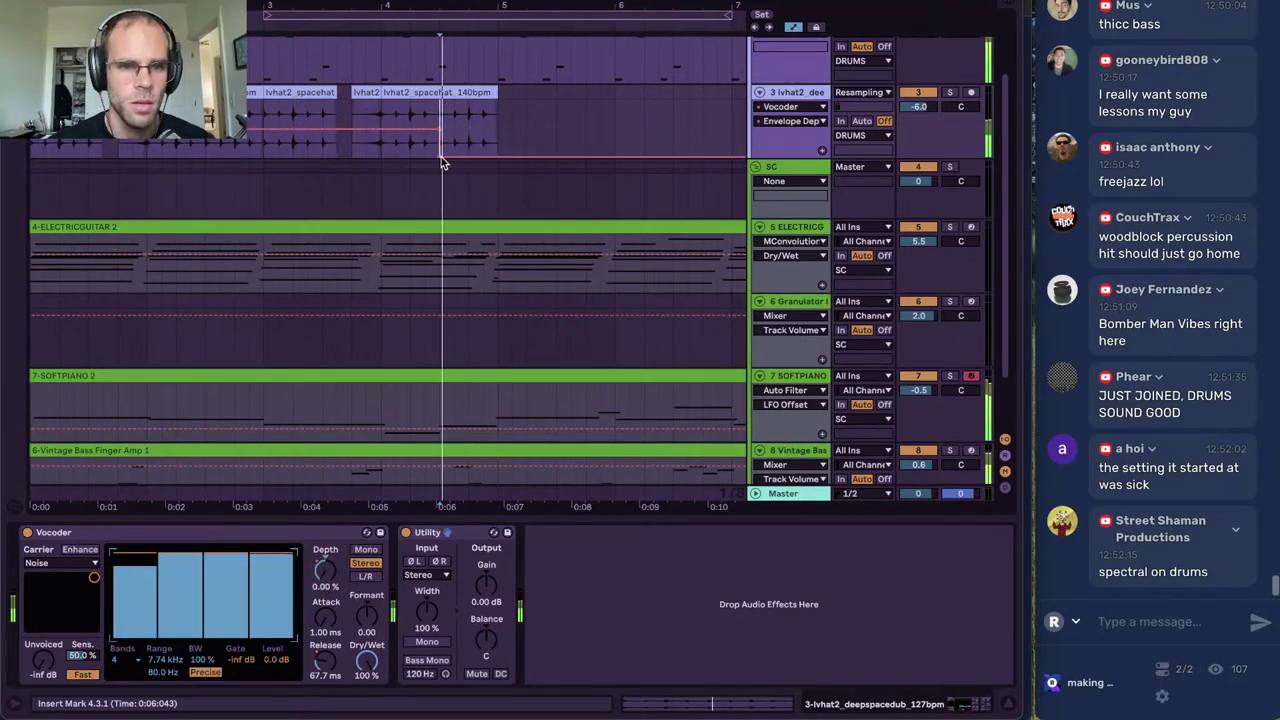
key("space")
Loop the arrangement from 1.1.1 to 5.1.1 and raise the Vocoder envelope depth automation after 4.3 slightly above 0%
left_click_drag(497, 116, 103, 116)
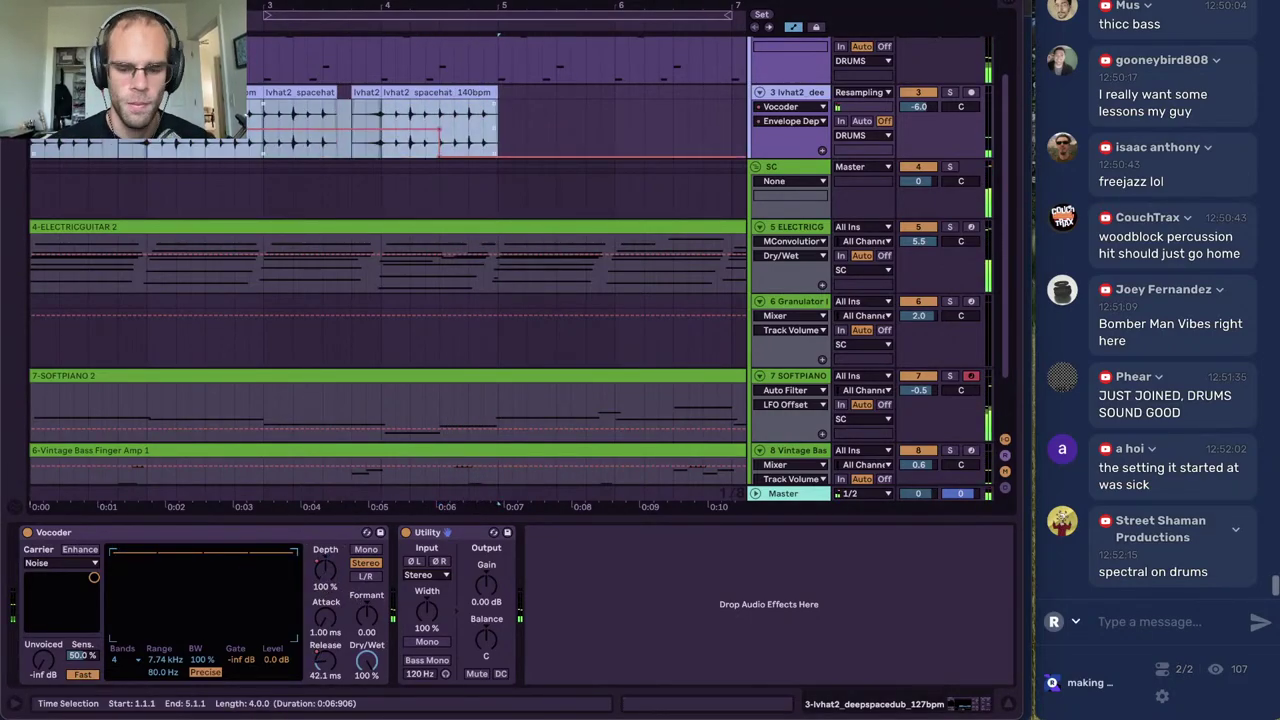
key("ctrl+l")
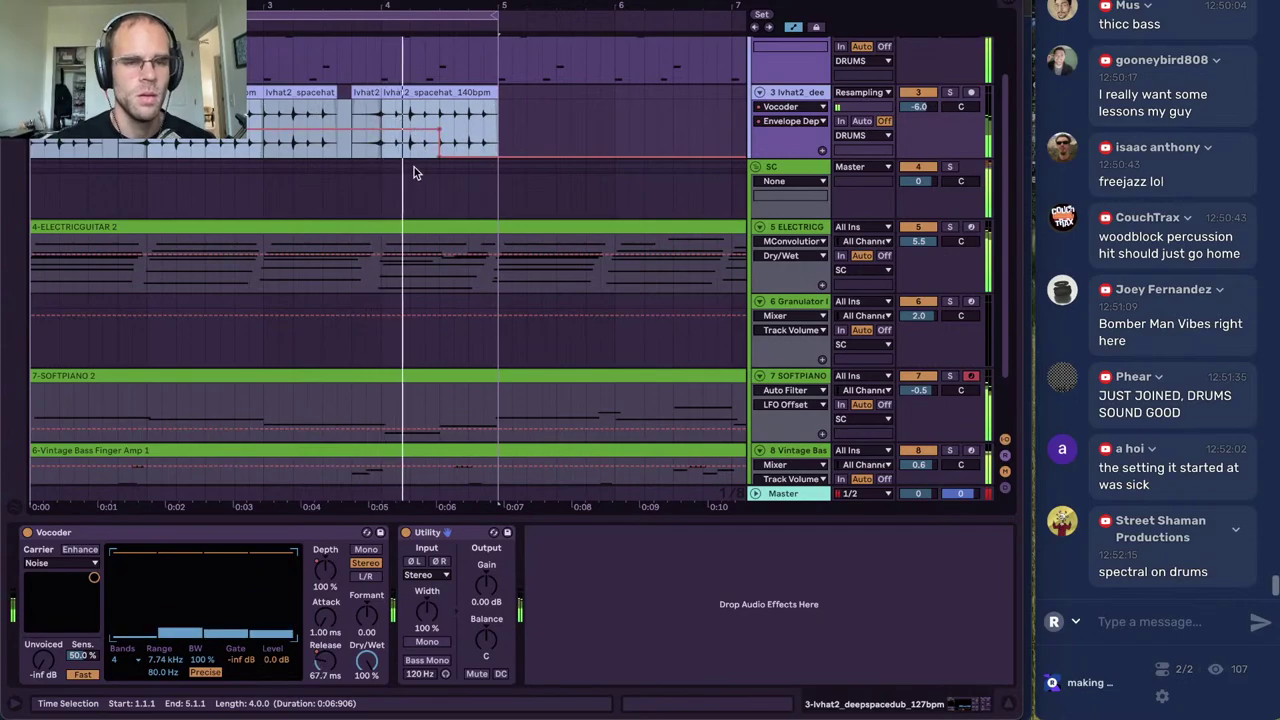
scroll(414, 167, "up", 1)
left_click(483, 126)
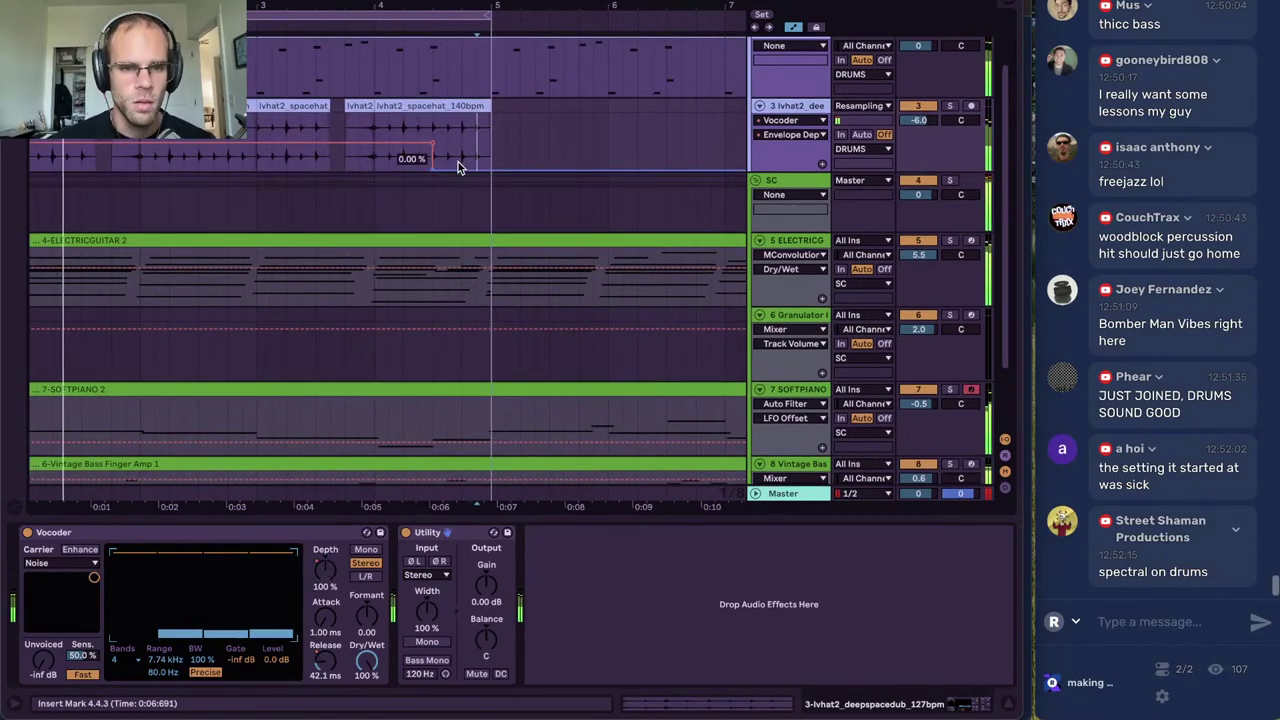
left_click_drag(458, 162, 458, 160)
scroll(390, 93, "up", 2)
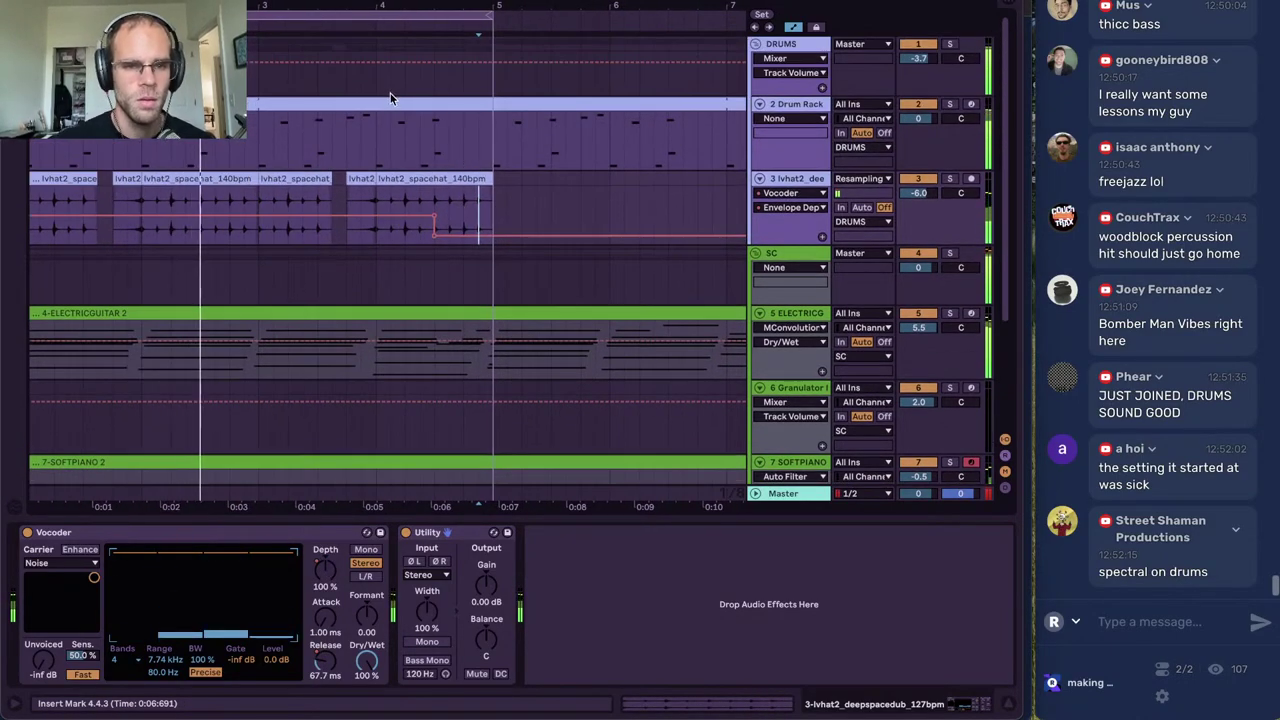
Examine the Drum Rack clip's notes and the Tamb Rimshot sample in its rack
double_click(386, 104)
left_click(458, 364)
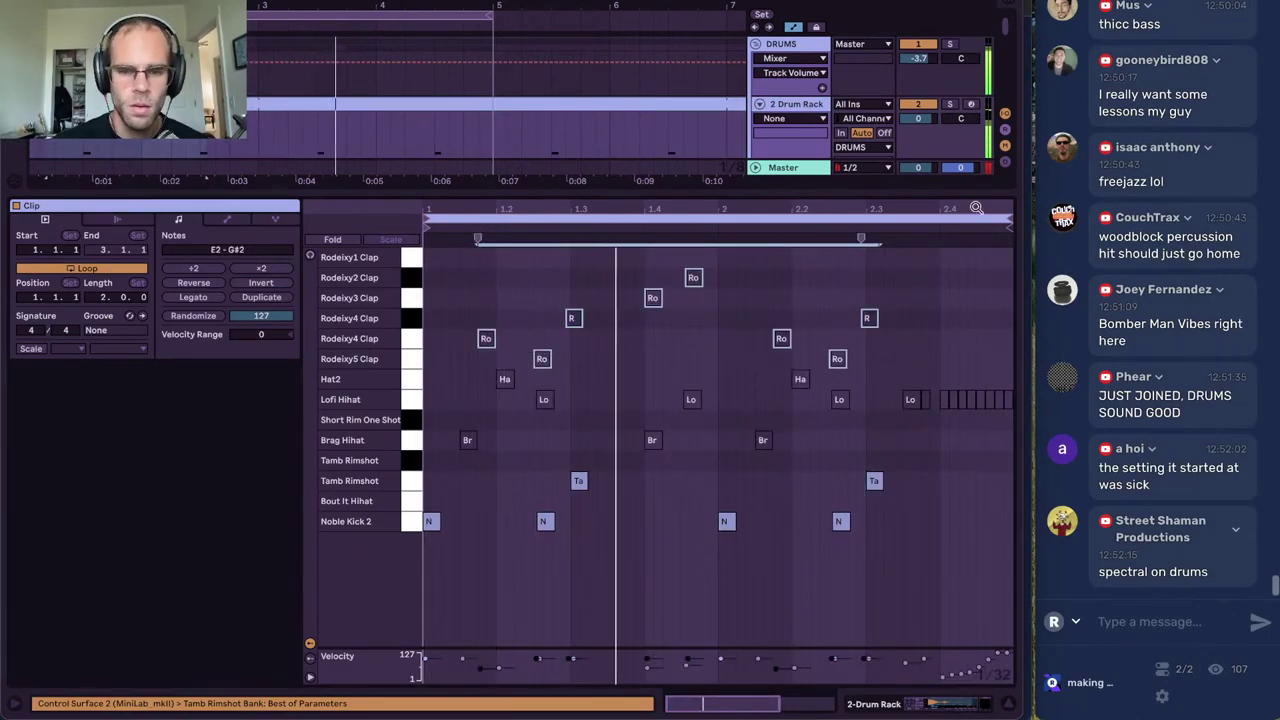
left_click(838, 301)
left_click(955, 704)
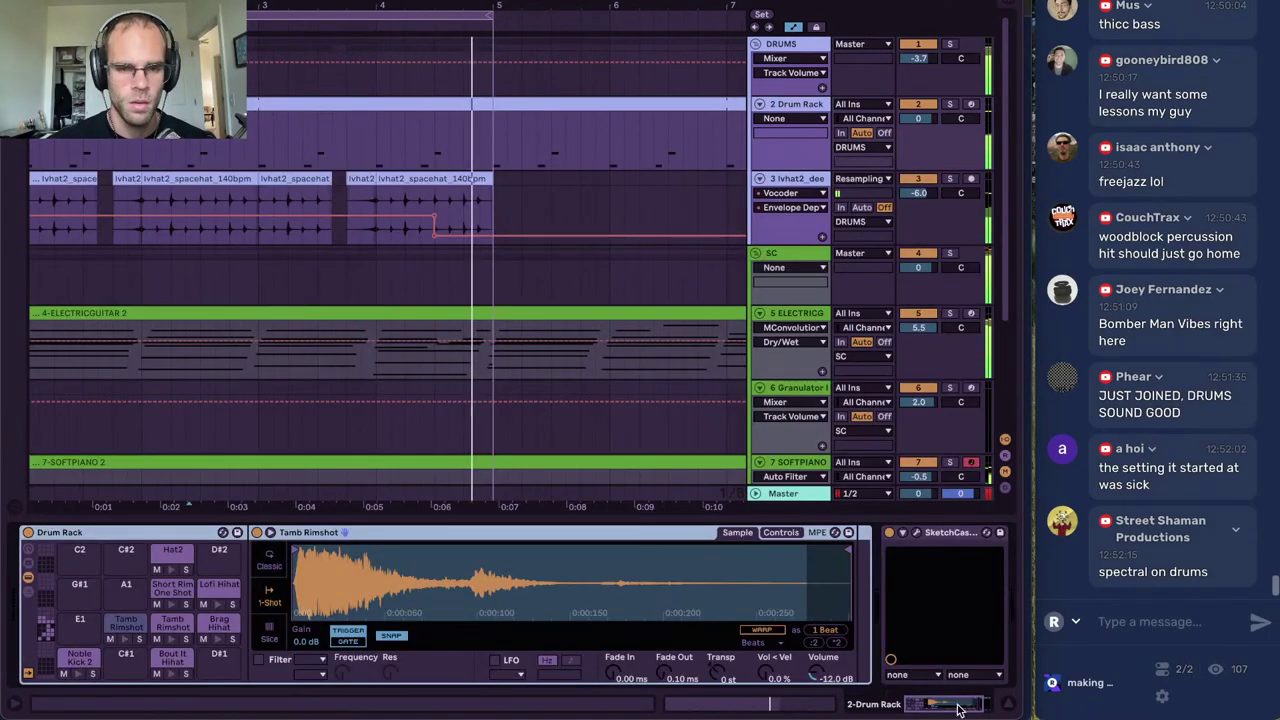
Insert a new audio track directly below the lvhat2 track
left_click(790, 181)
key("super+t")
scroll(230, 278, "left", 1)
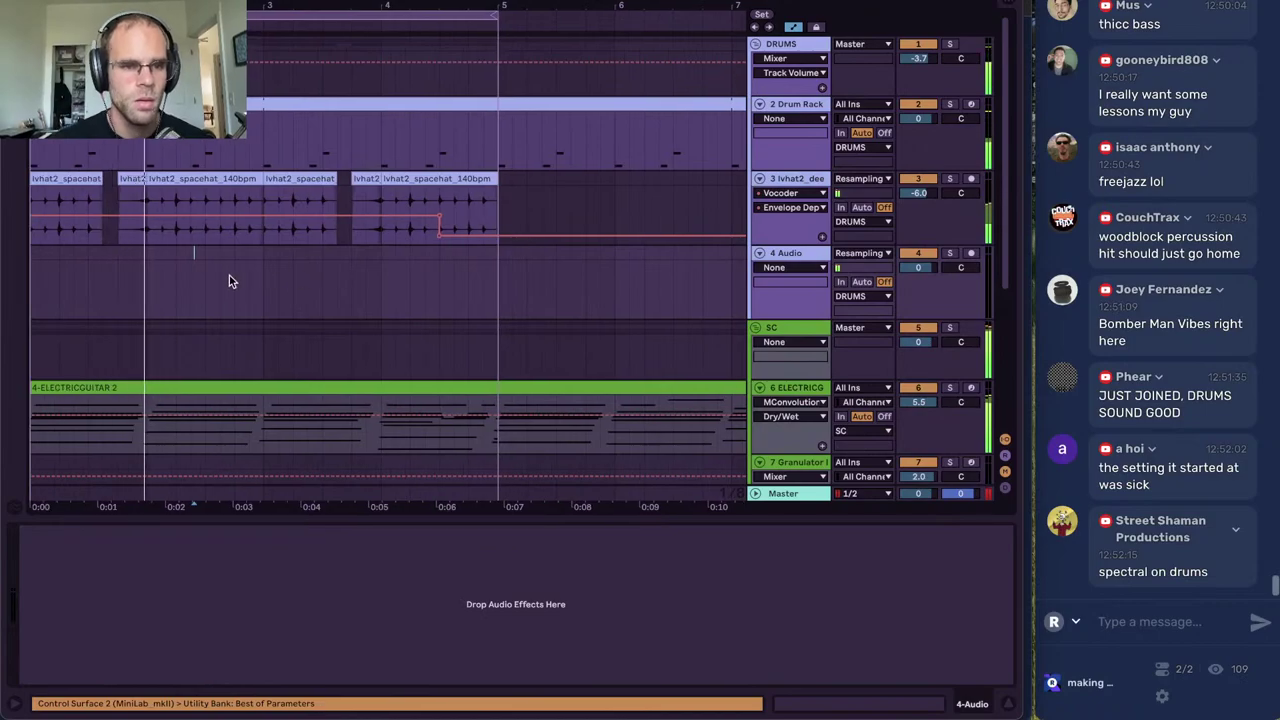
scroll(230, 278, "down", 1)
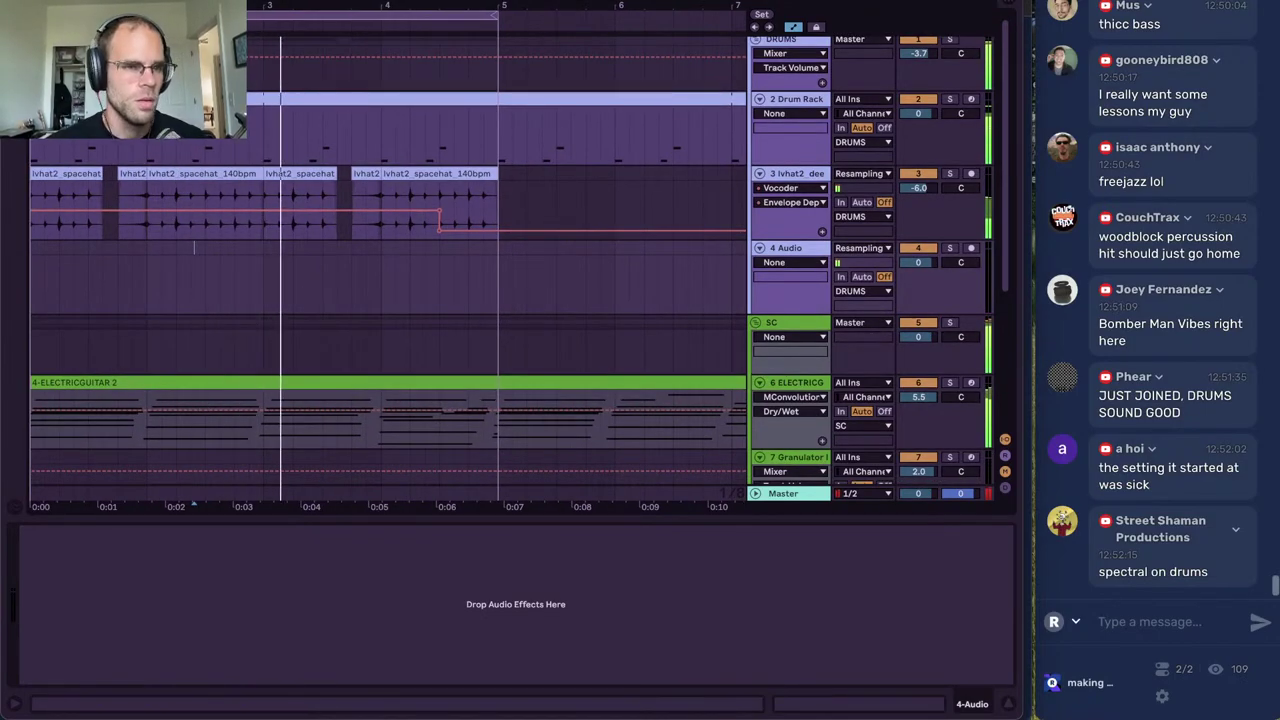
Clear the browser search, open the BREAKS folder inside drums and preview its first break samples
key("ctrl+f")
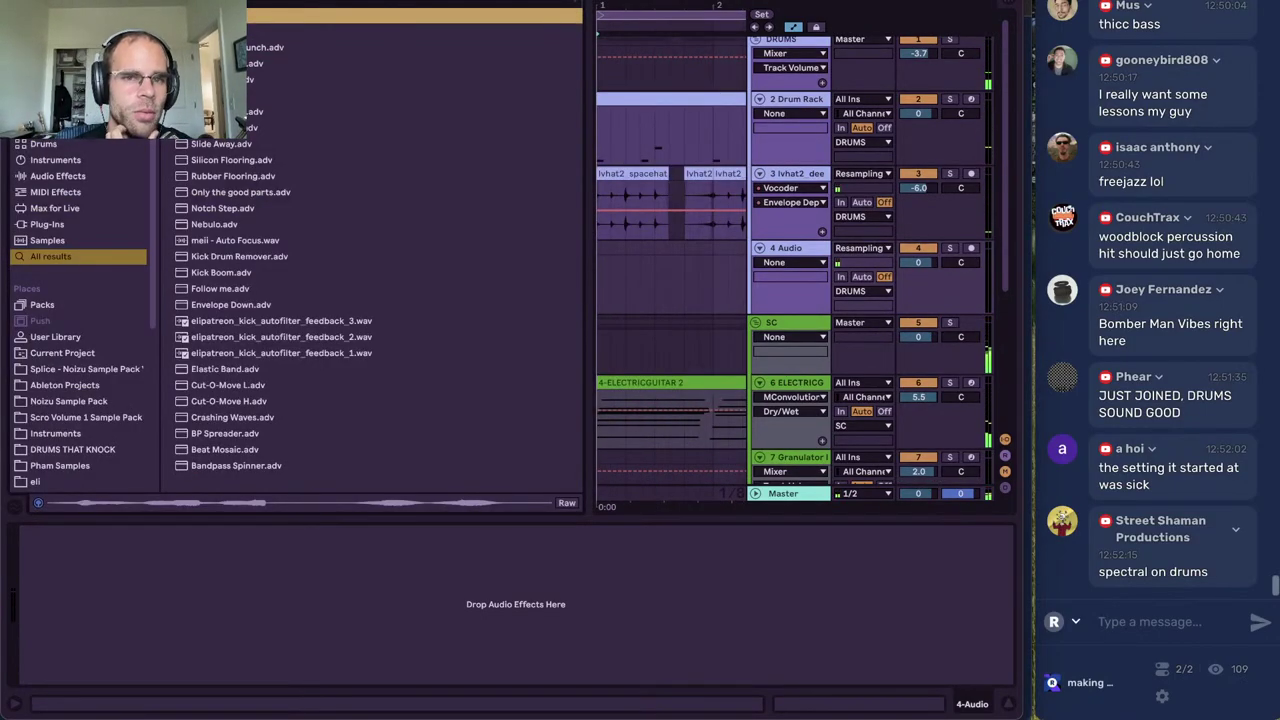
key("BackSpace")
scroll(20, 323, "down", 5)
left_click(60, 276)
scroll(58, 283, "up", 4)
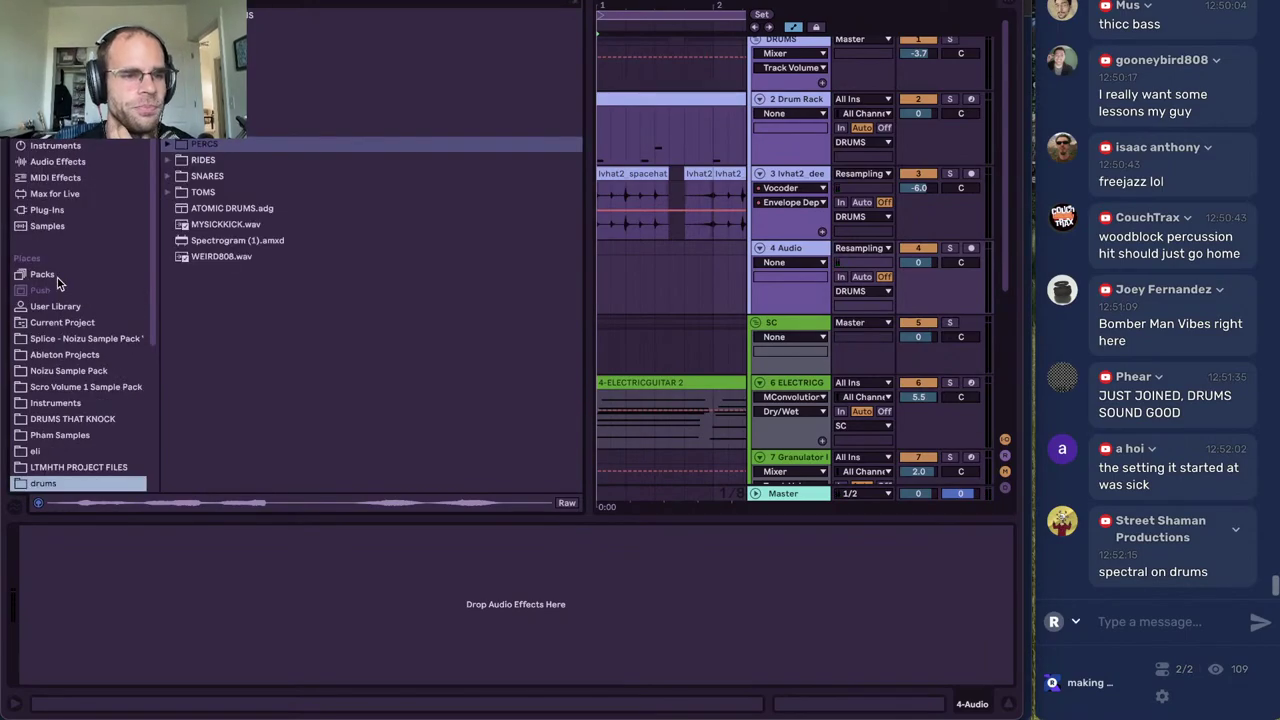
left_click(205, 32)
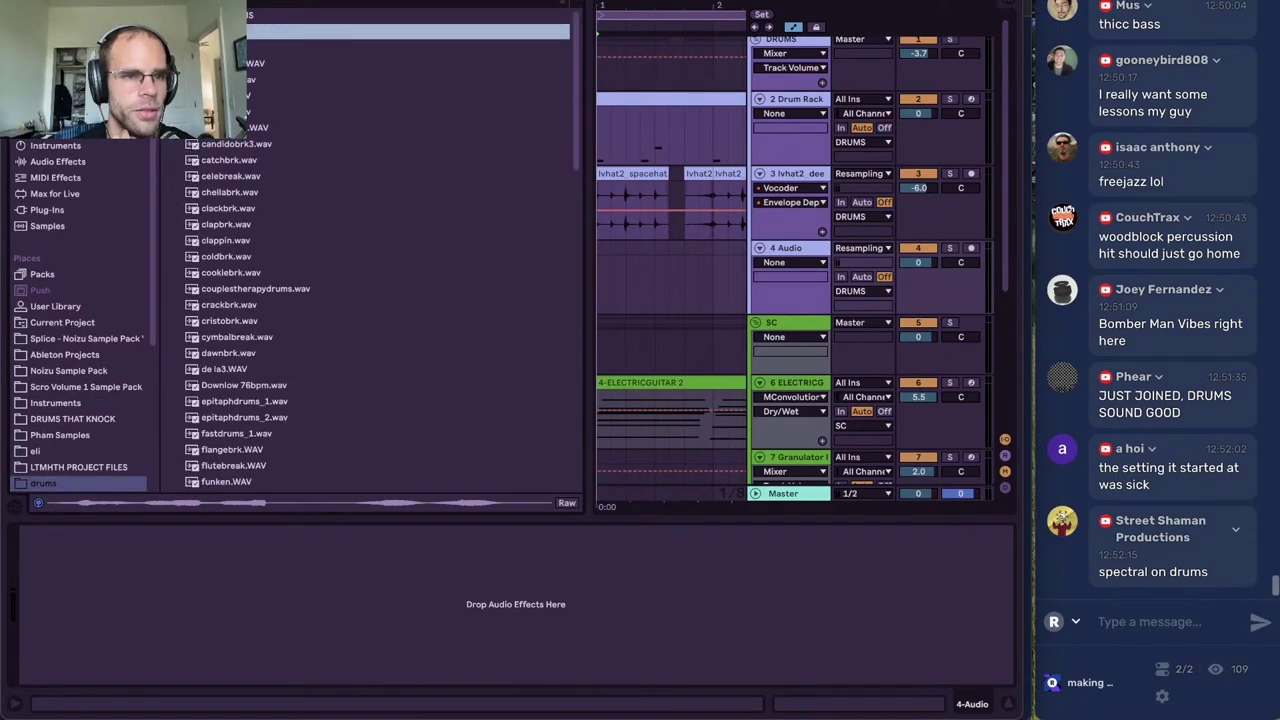
left_click(215, 80)
key("Down")
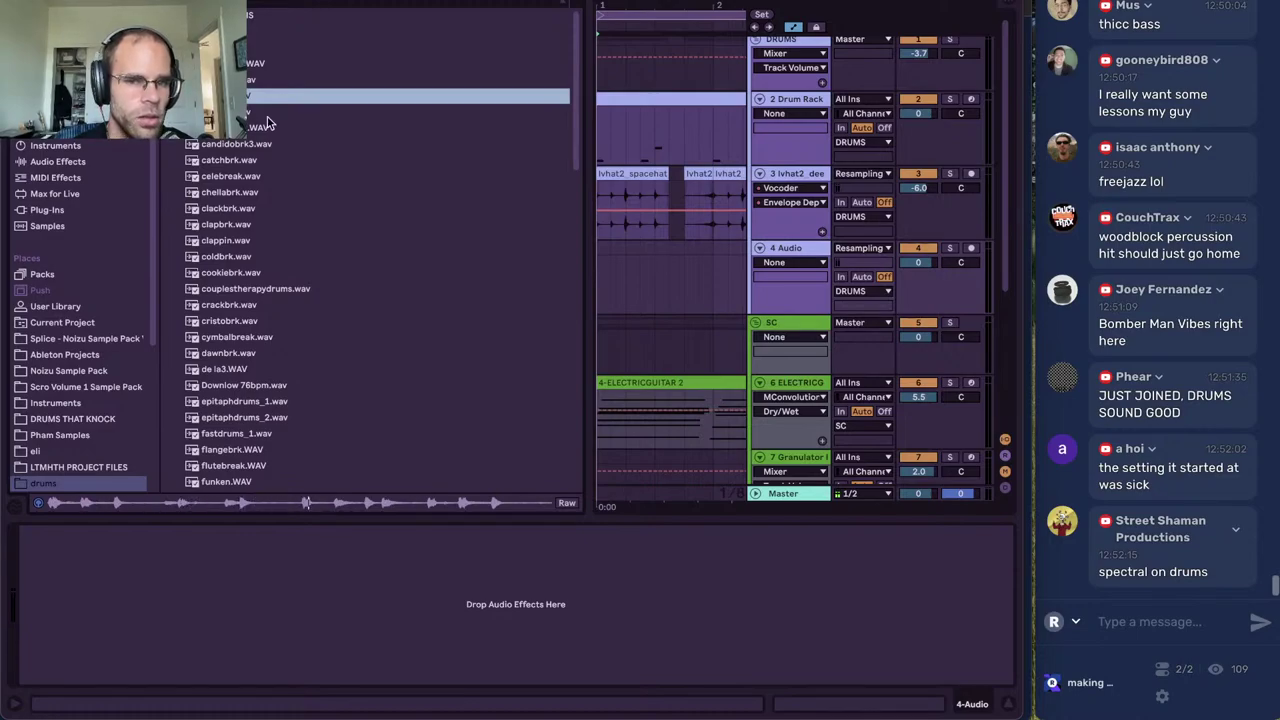
Insert a MIDI track below the new audio track and load boogie.WAV onto it as a sampler
left_click(805, 248)
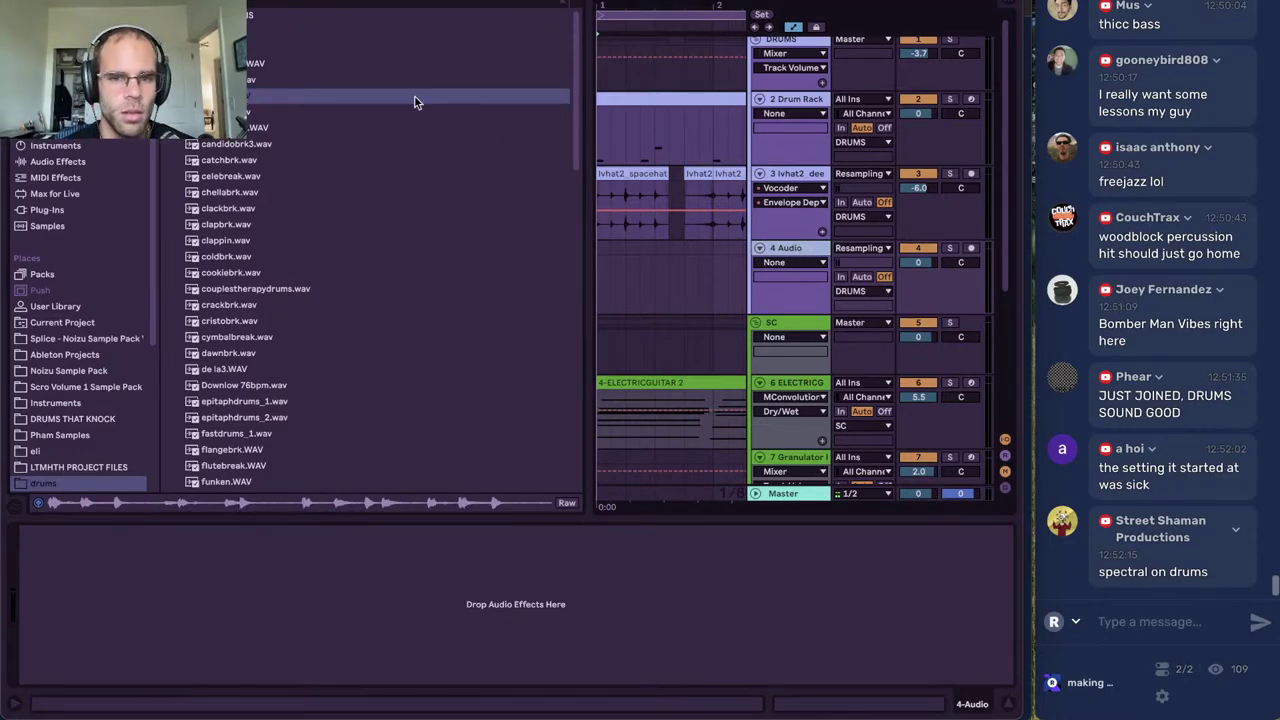
key("ctrl+shift+t")
left_click(358, 112)
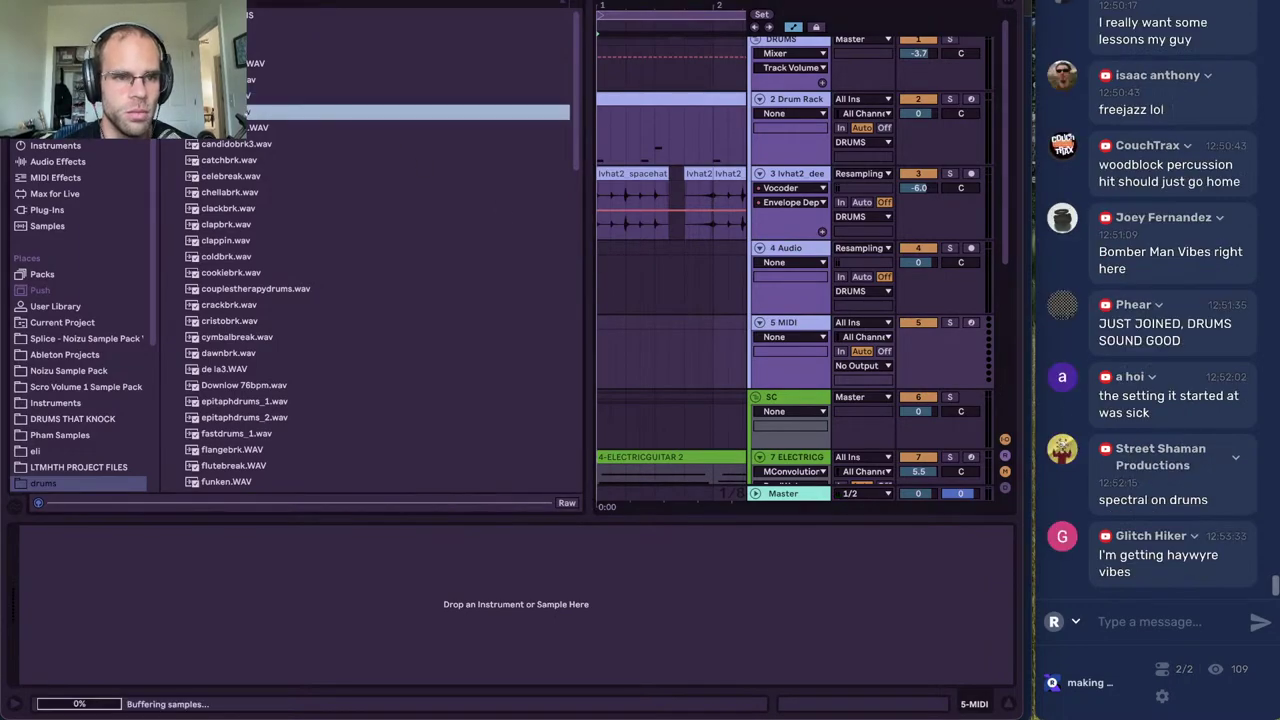
key("Up")
key("Return")
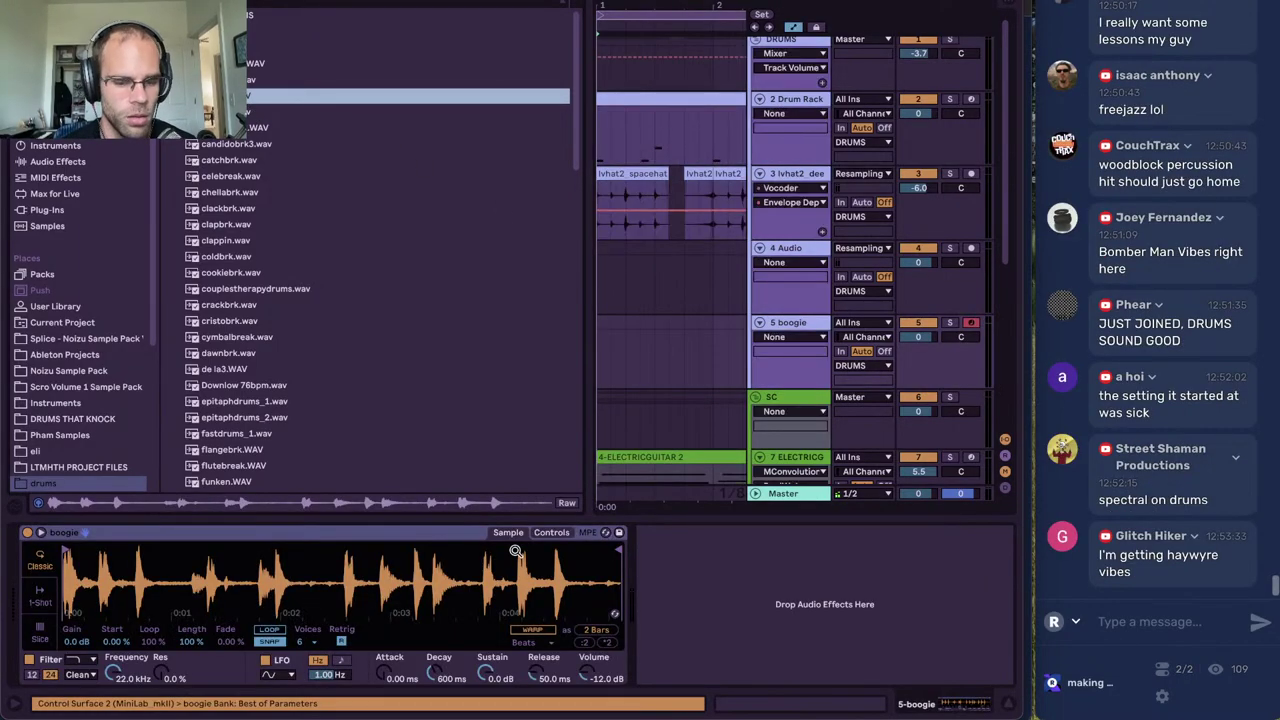
Switch the boogie sample to Slice mode, slicing by Beat with a 1/8 division, and audition the slices
left_click(48, 628)
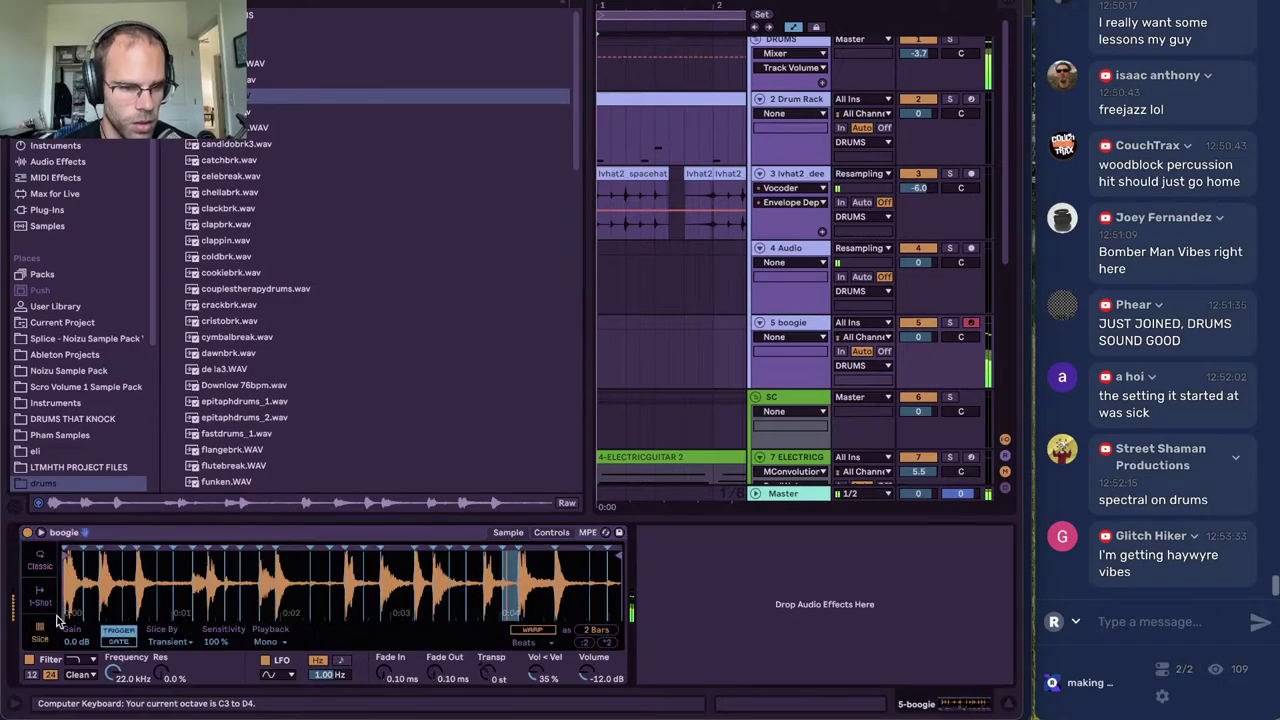
left_click(183, 667)
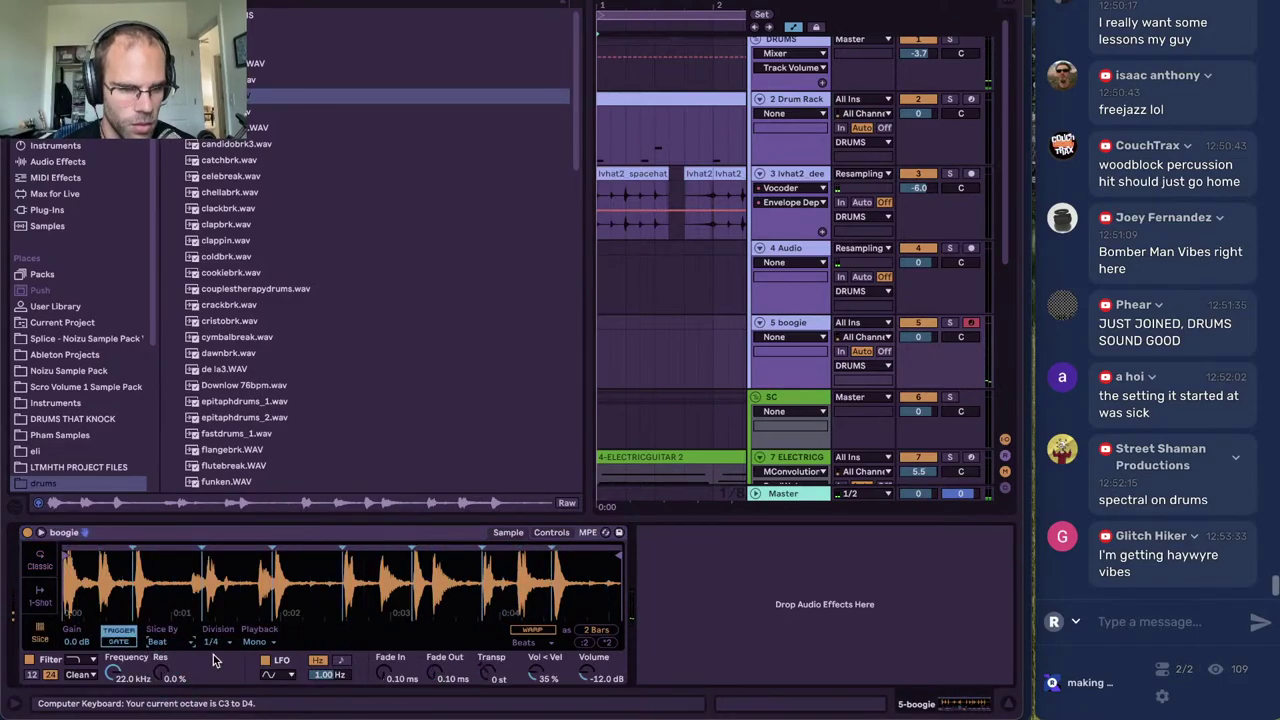
left_click(228, 527)
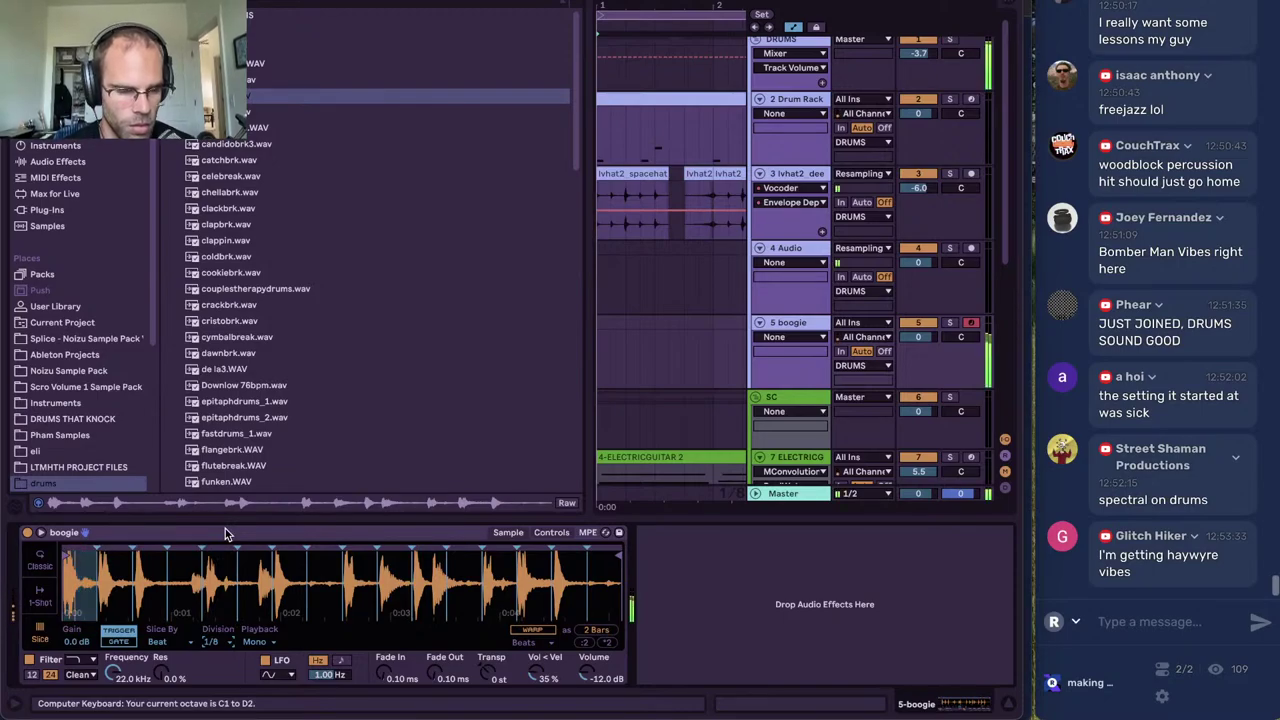
key("space")
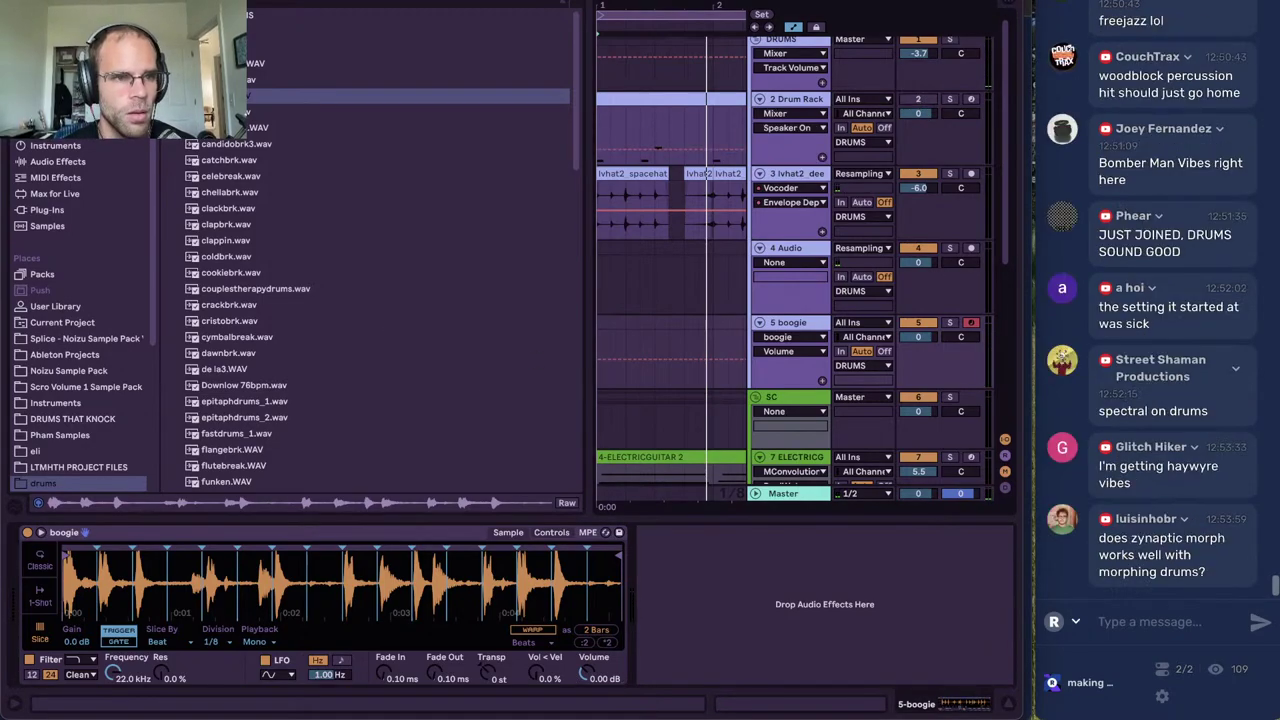
Create an empty four-bar MIDI clip from 1.1.1 to 5.1.1 on the boogie track
key("ctrl+alt+b")
left_click_drag(487, 339, 5, 325)
key("ctrl+shift+m")
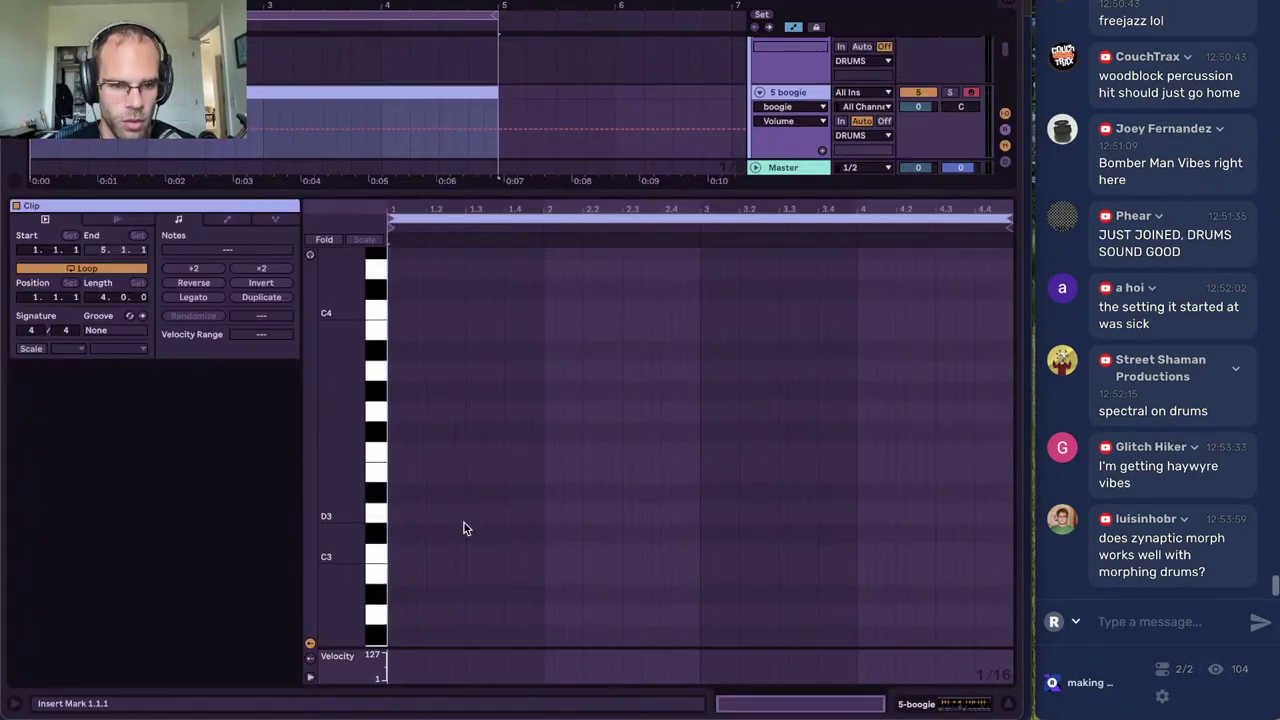
Draw rising quarter notes C1, C#1, D1 and D#1 across bar 1 of the boogie clip while it plays
scroll(408, 545, "down", 5)
key("b")
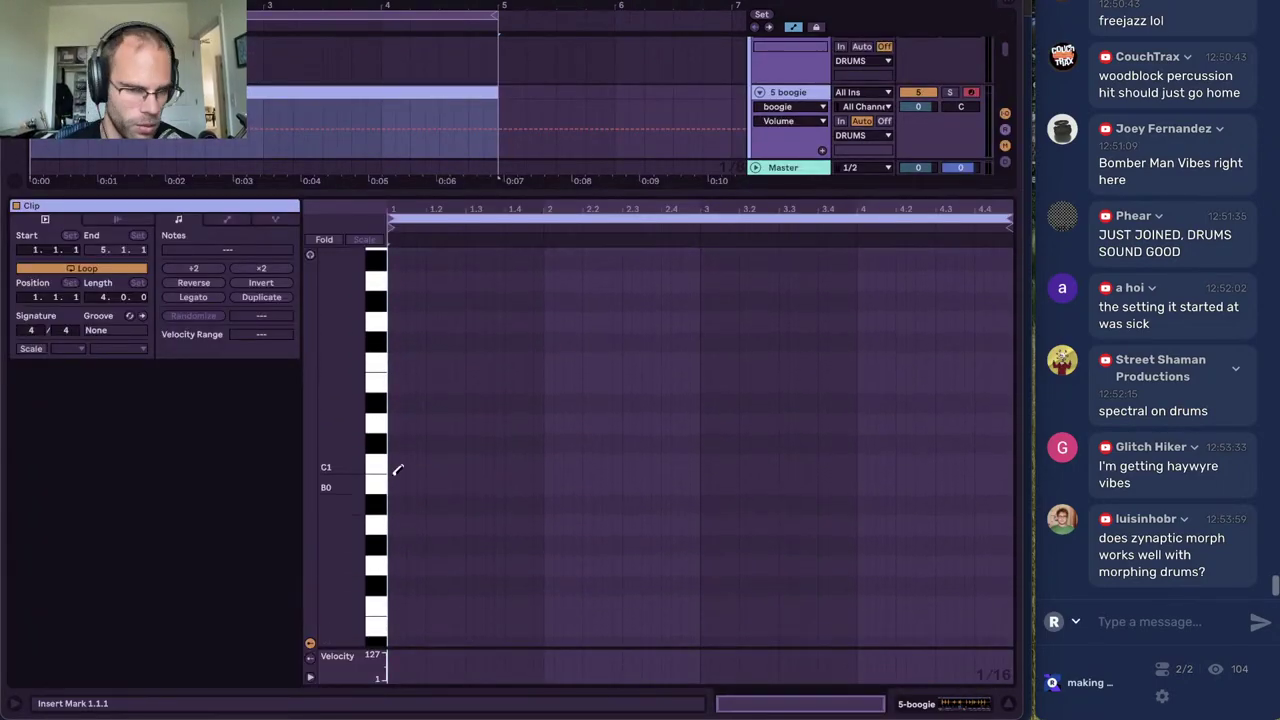
key("ctrl+2")
key("ctrl+2")
left_click(397, 464)
key("space")
left_click(437, 444)
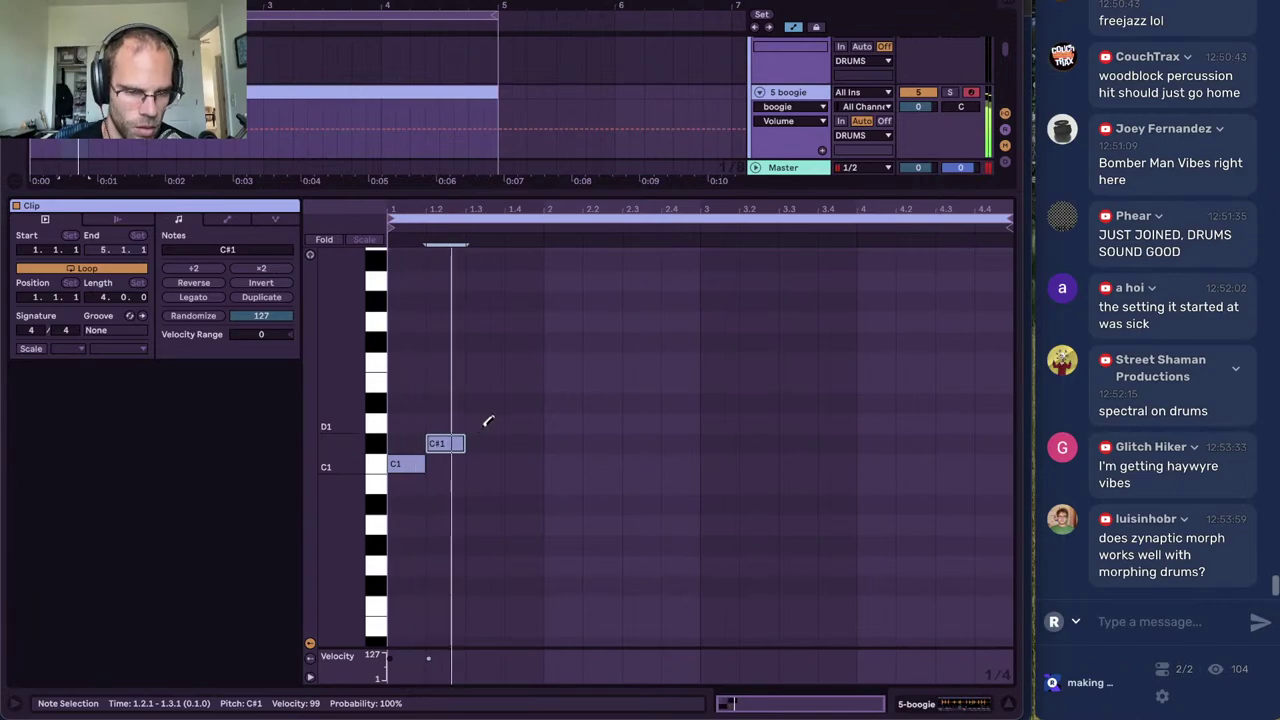
left_click(477, 422)
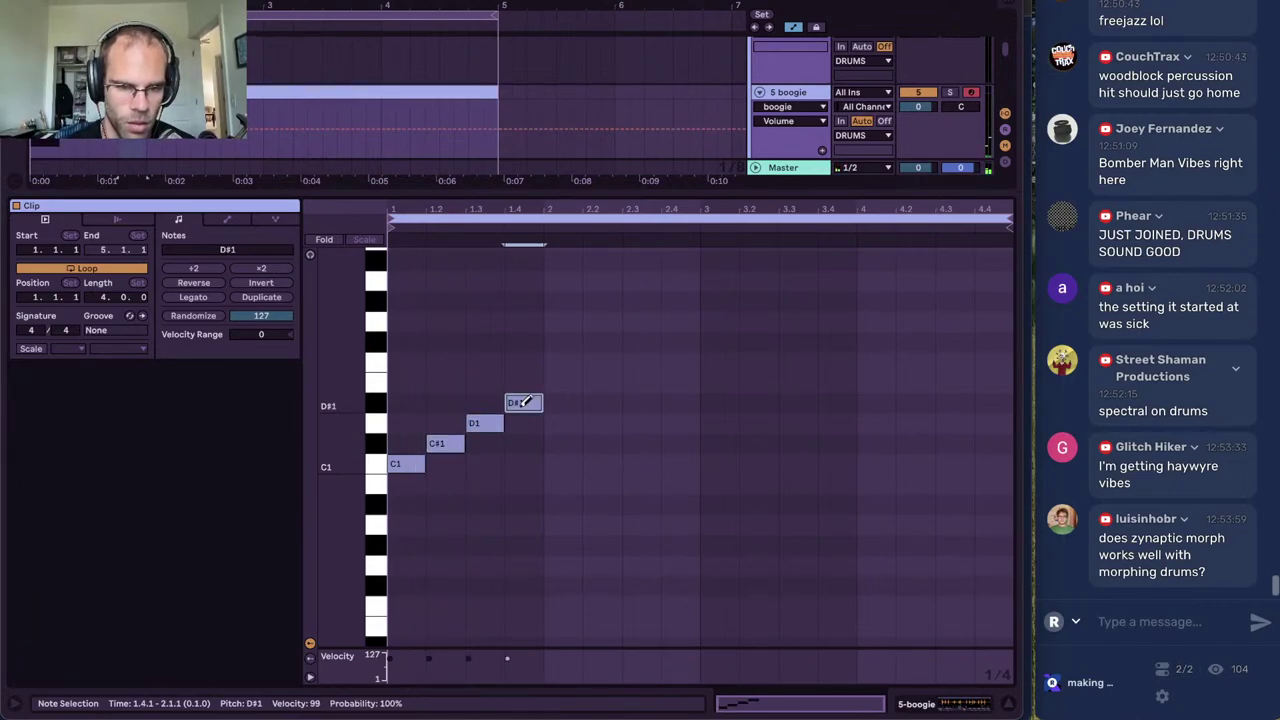
Halve the timing and length of the four boogie notes so they fill the first two beats
left_click(540, 460)
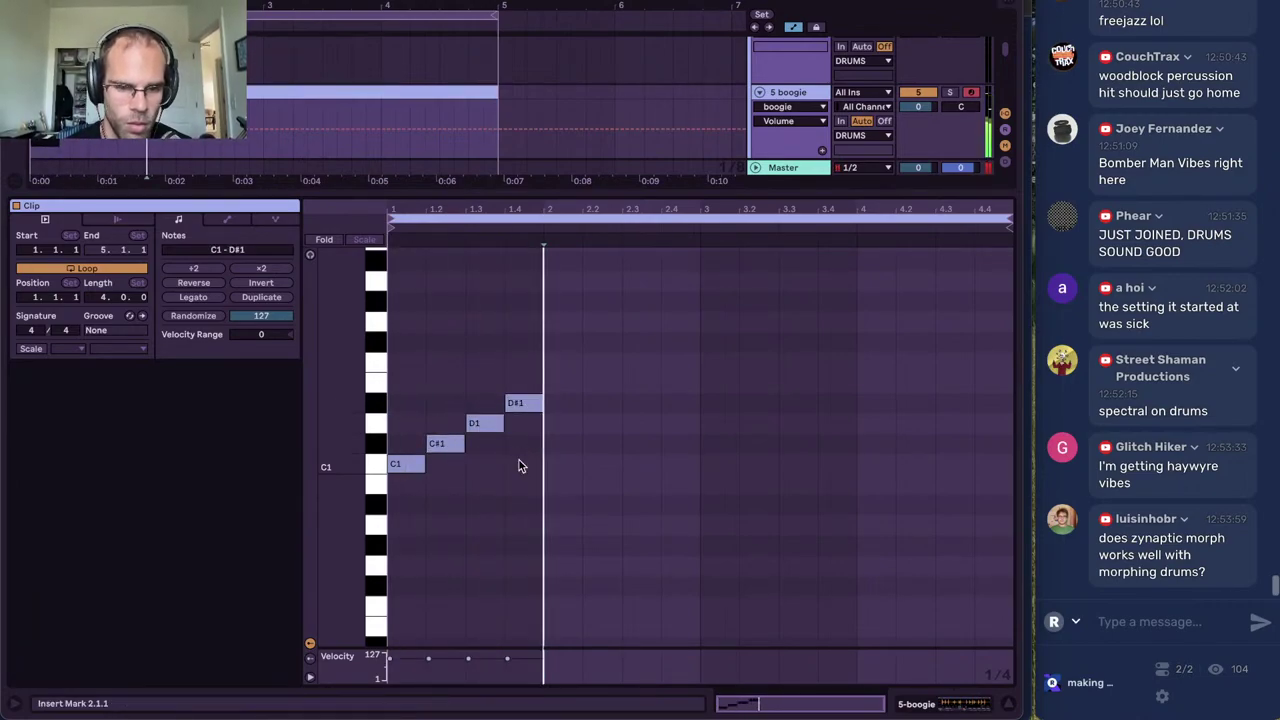
left_click_drag(538, 471, 316, 384)
left_click(200, 270)
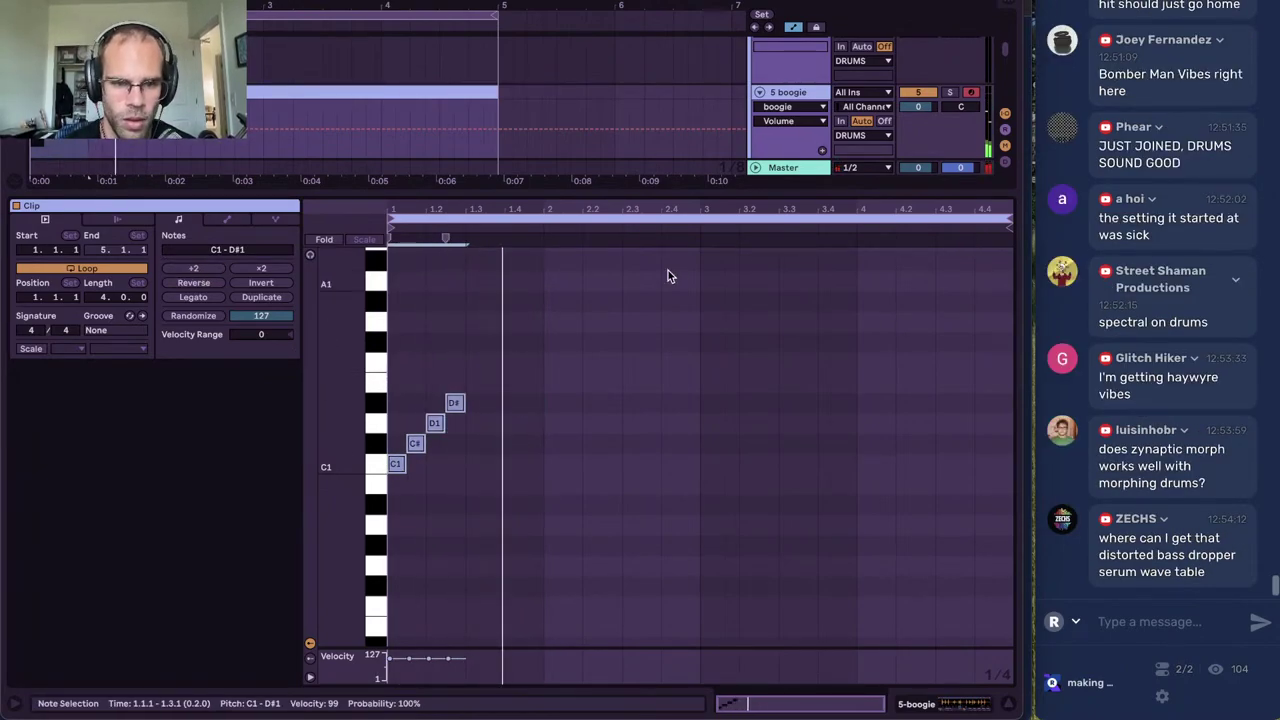
key("space")
Shorten the boogie clip's loop to one bar and duplicate the four notes into its second half
left_click_drag(1014, 228, 549, 223)
left_click(453, 353)
left_click_drag(453, 349, 290, 556)
key("super+d")
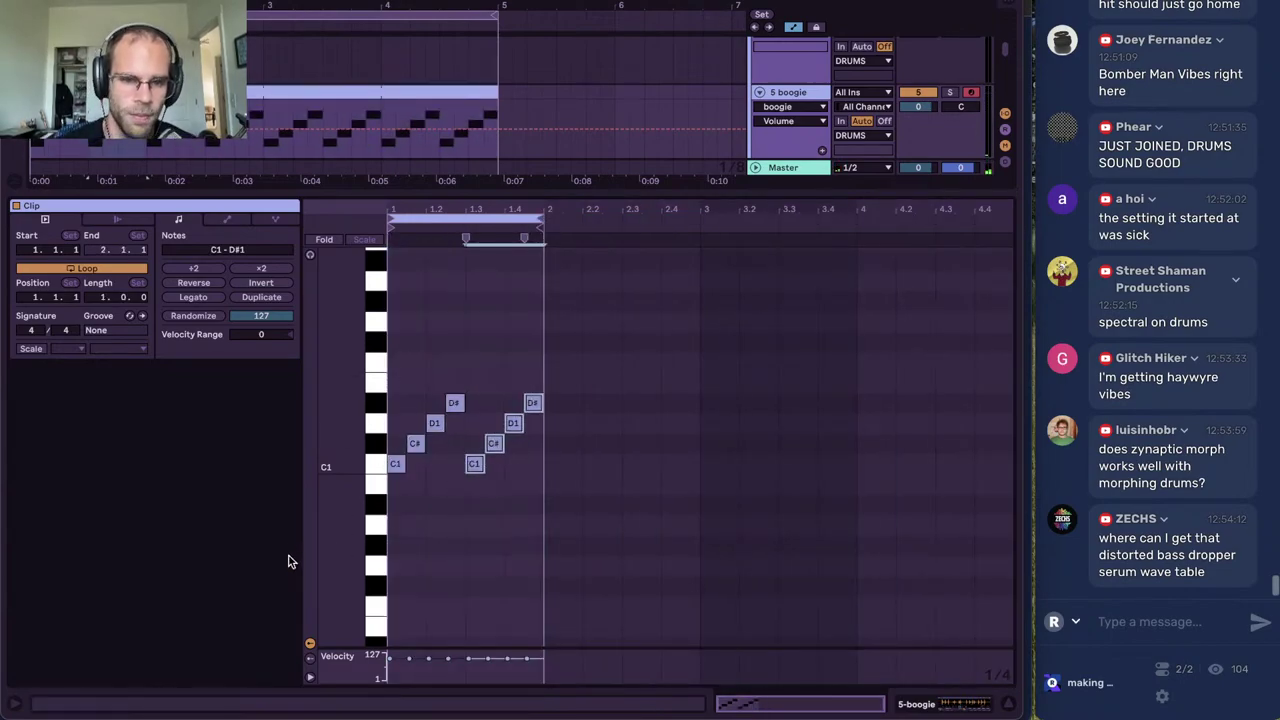
Transpose the four duplicated notes up four semitones to run from E1 to G1
key("Up")
key("Up")
key("Up")
key("Up")
Try the boogie slices transposed to +6 st while playing the loop
left_click(929, 703)
key("space")
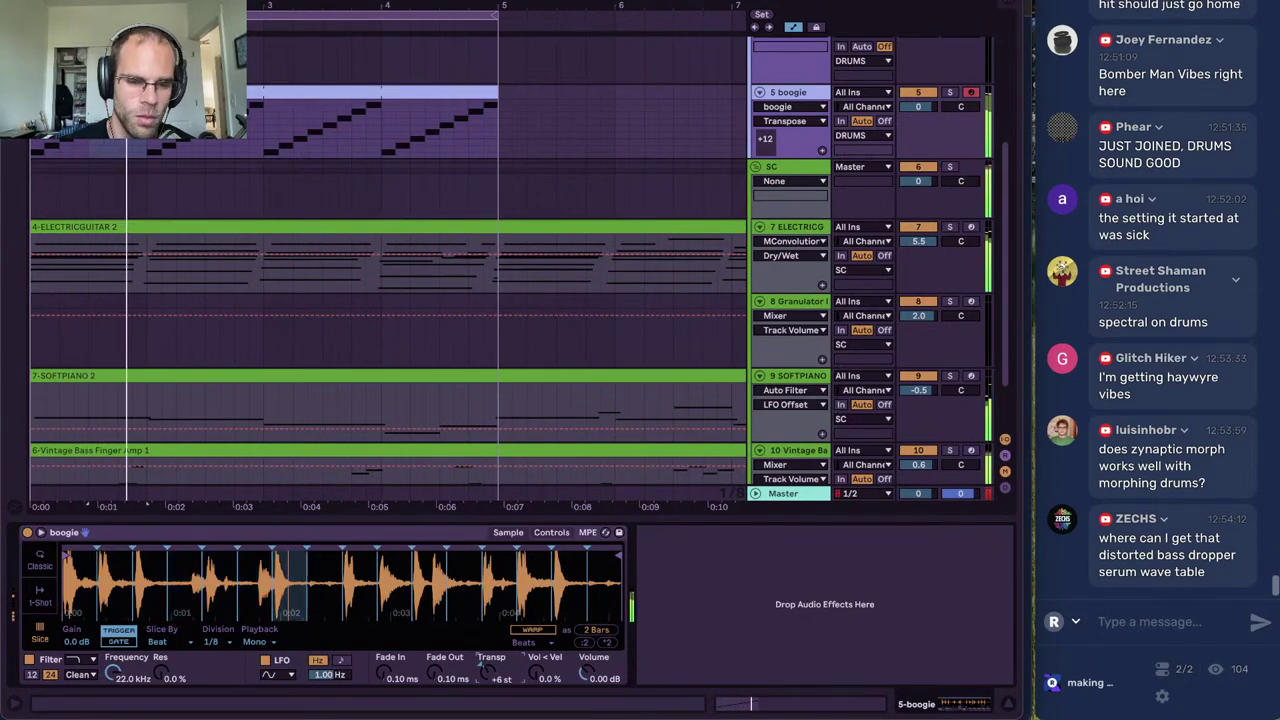
left_click(762, 705)
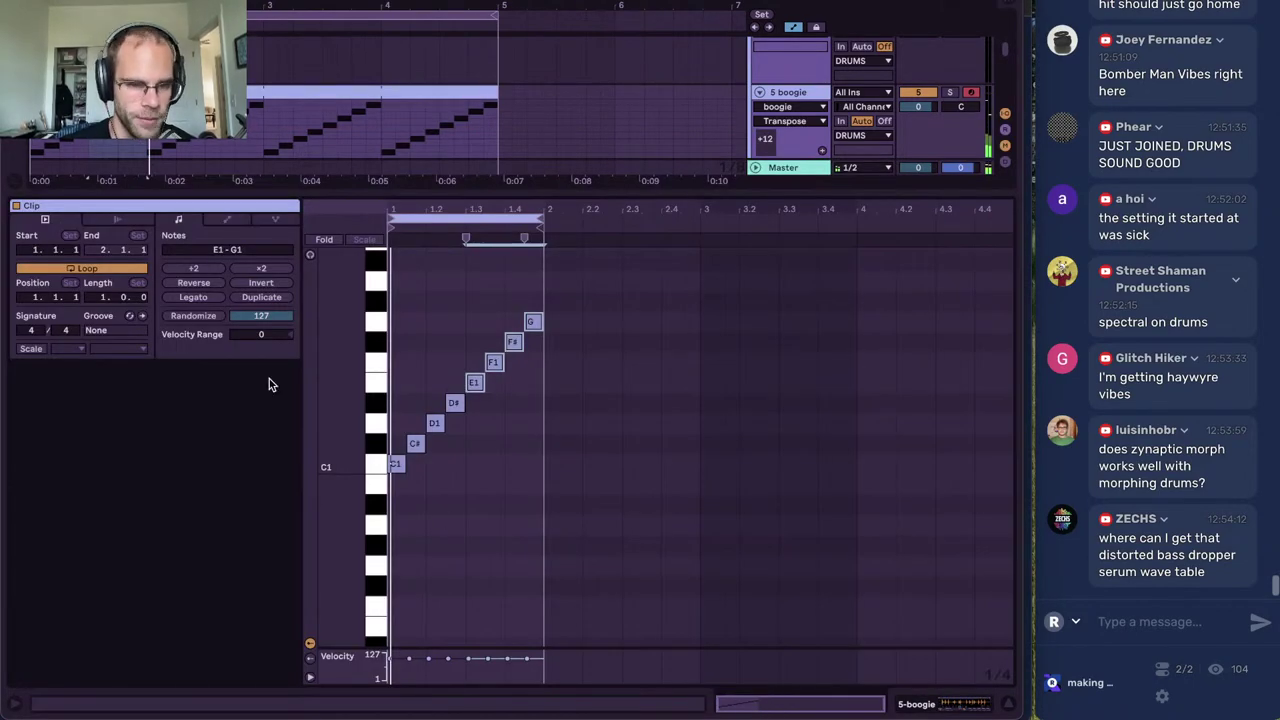
Stretch the whole boogie clip to double length, so its eight notes span two bars
left_click(251, 269)
key("ctrl+z")
left_click(489, 296)
left_click(269, 270)
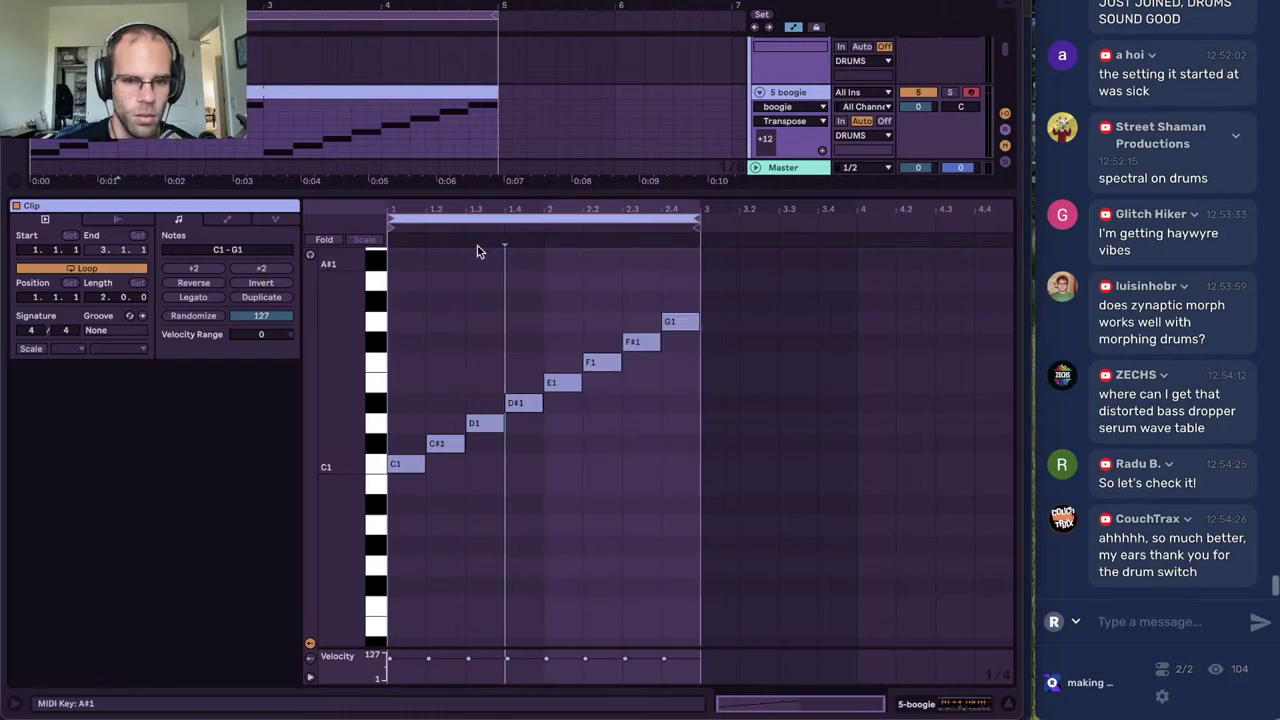
Set the boogie transposition to -4 st and nudge the early slice markers in the waveform
left_click(912, 705)
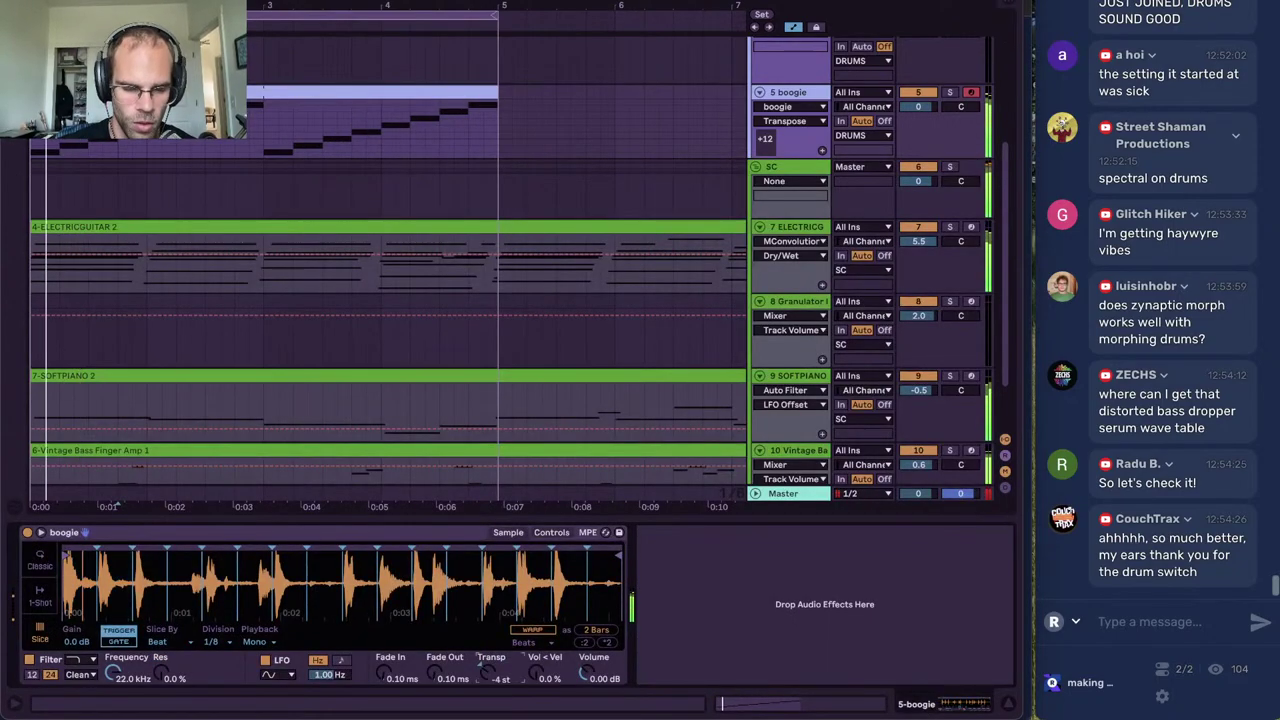
left_click_drag(174, 594, 174, 640)
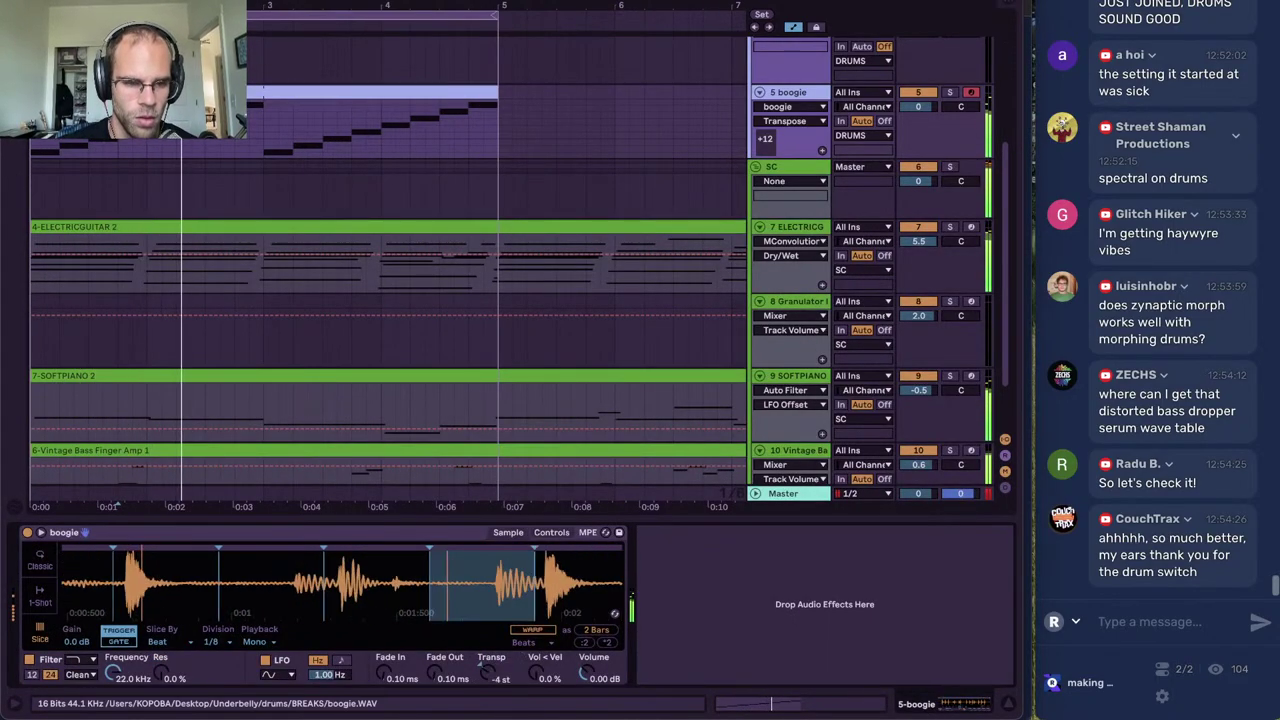
left_click_drag(121, 566, 112, 580)
scroll(113, 585, "down", 5)
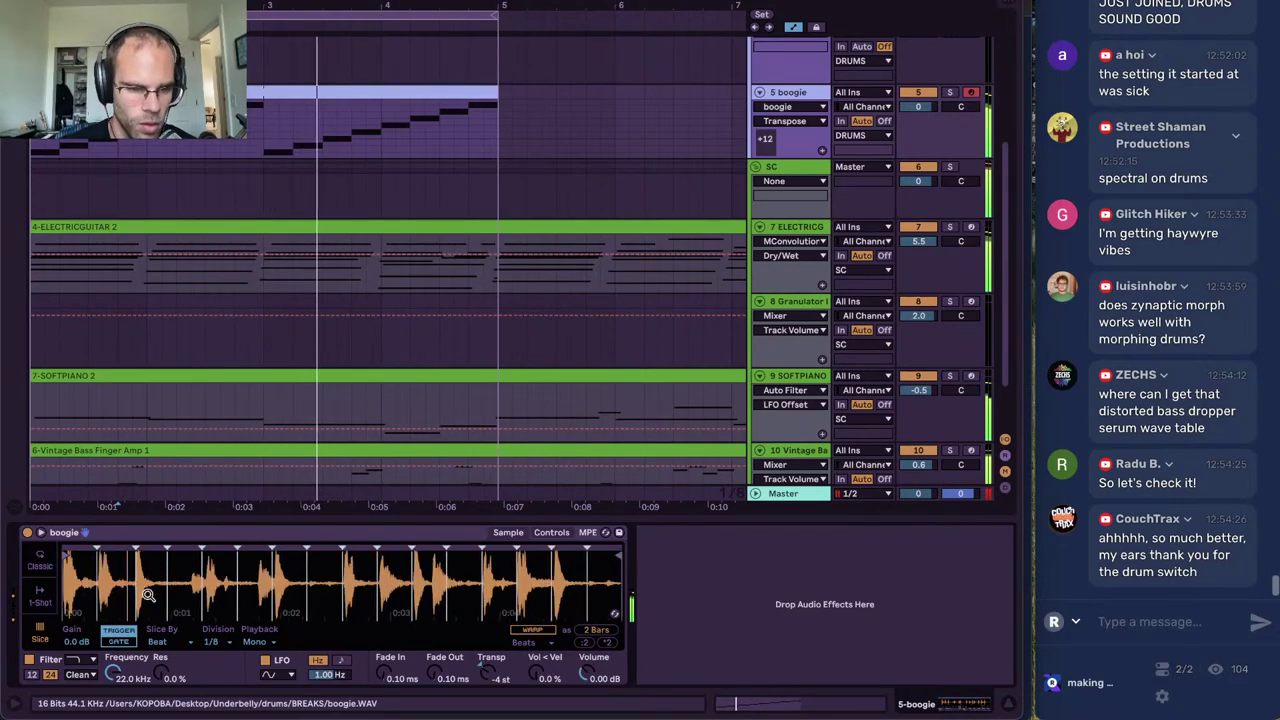
scroll(150, 586, "up", 4)
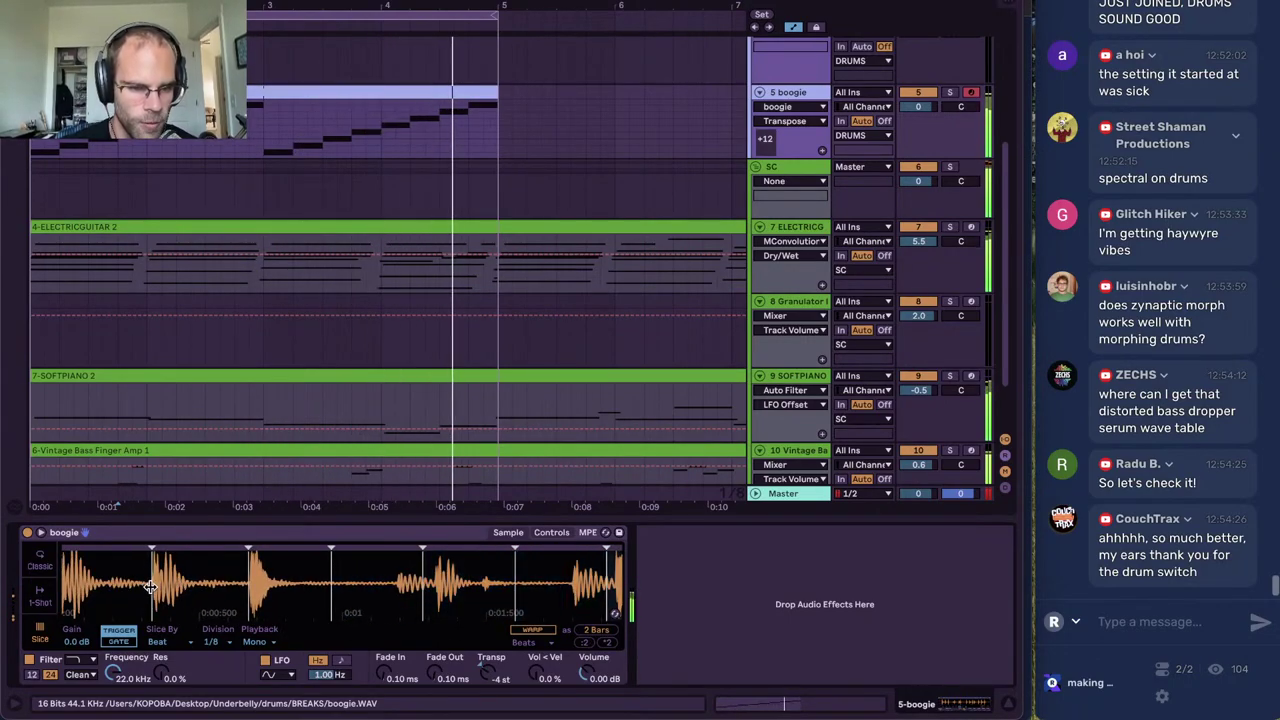
left_click_drag(332, 583, 337, 583)
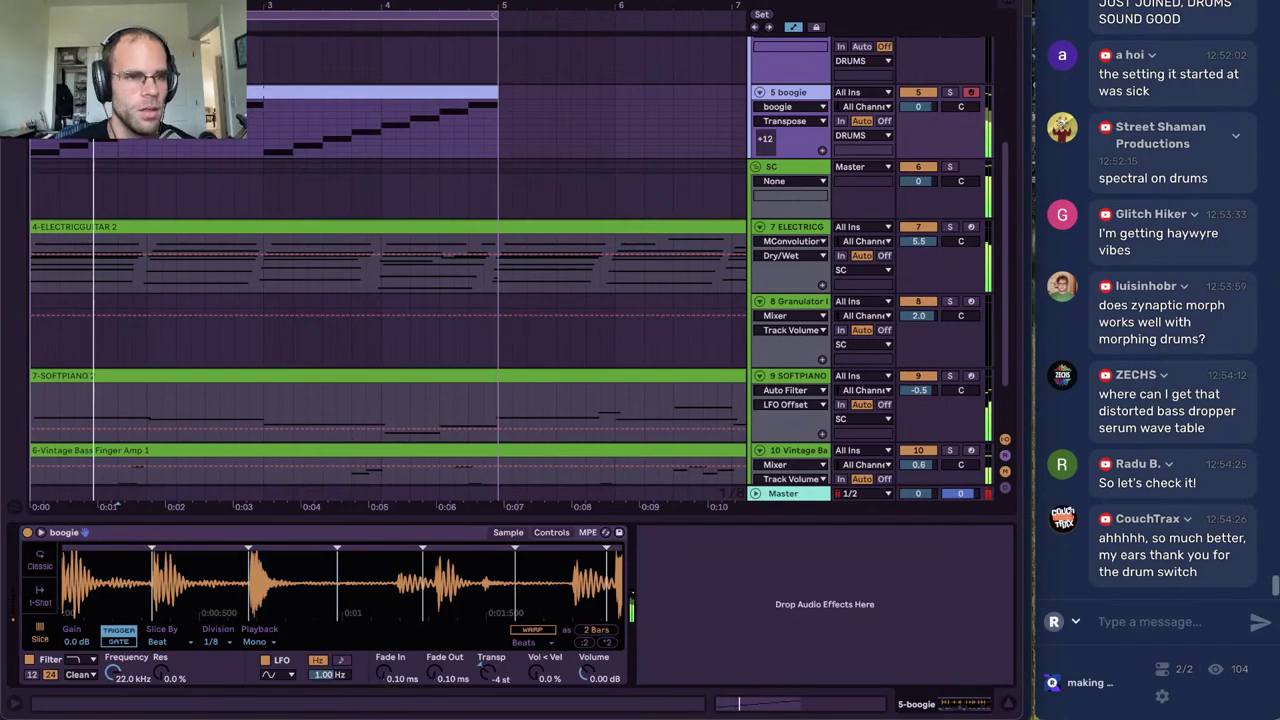
Preview further samples in the BREAKS folder, from crackbrk.wav down to giveitbrk.wav
key("super+alt+b")
left_click(356, 289)
left_click(270, 305)
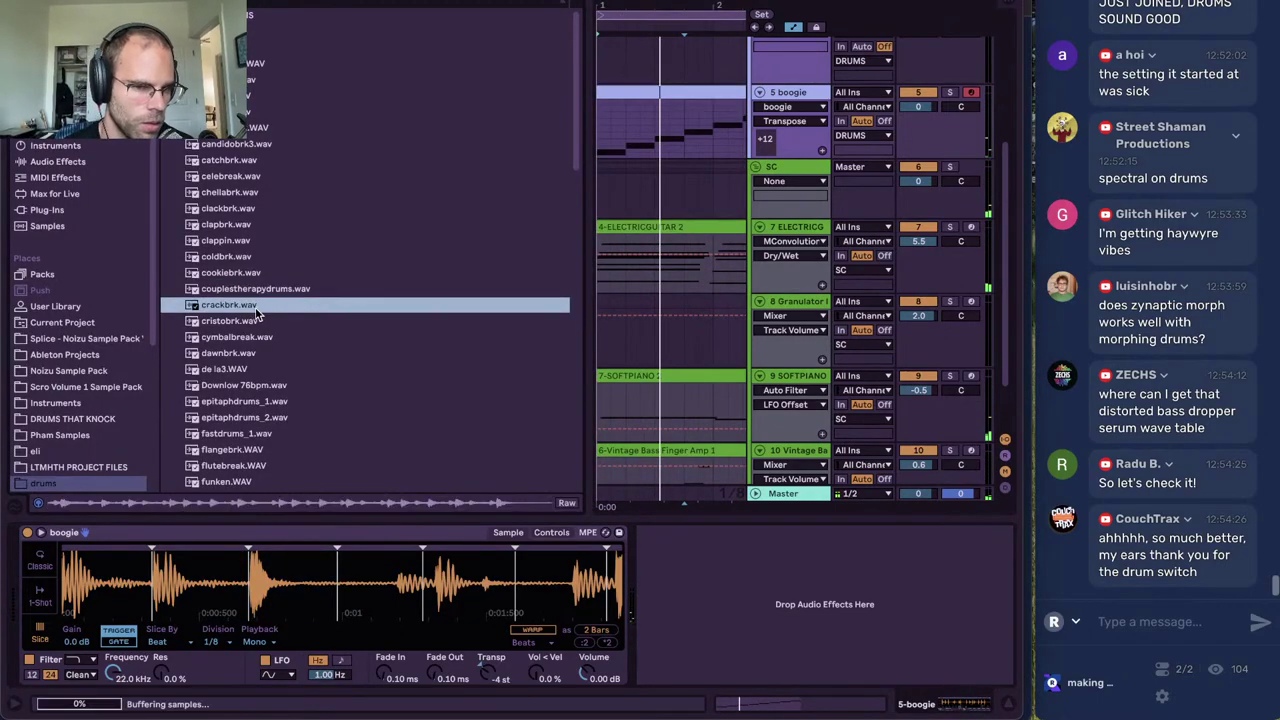
left_click(252, 321)
left_click(250, 338)
scroll(238, 358, "down", 4)
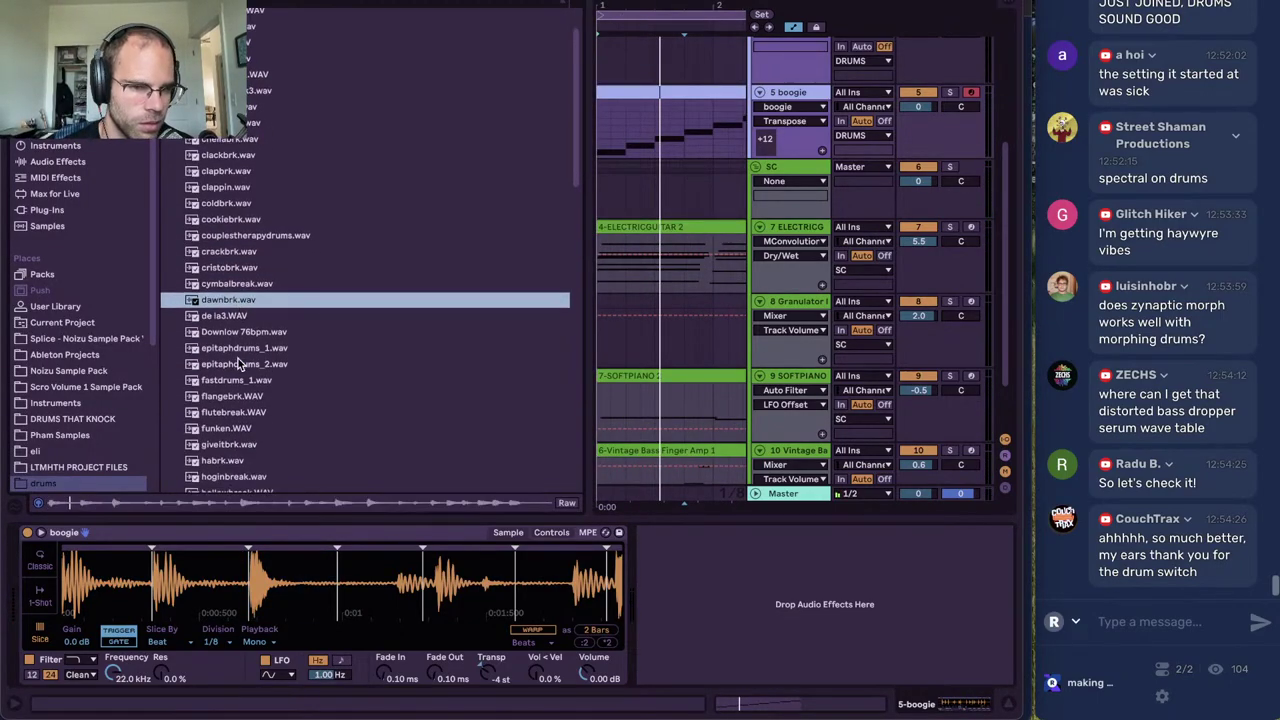
left_click(238, 352)
left_click(236, 383)
scroll(236, 384, "down", 3)
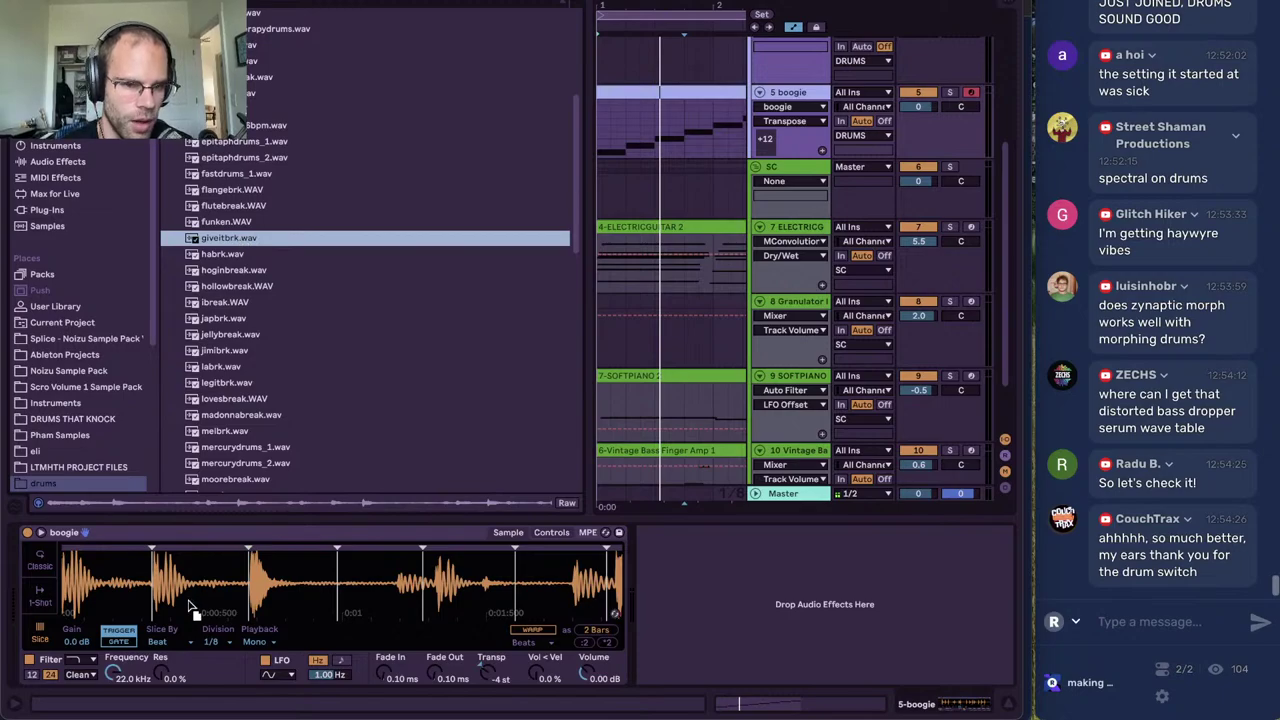
Replace the boogie sample in the slicer with giveitbrk.wav, sliced by beat at 1/8, and set its transposition to -7 st
left_click_drag(190, 605, 210, 580)
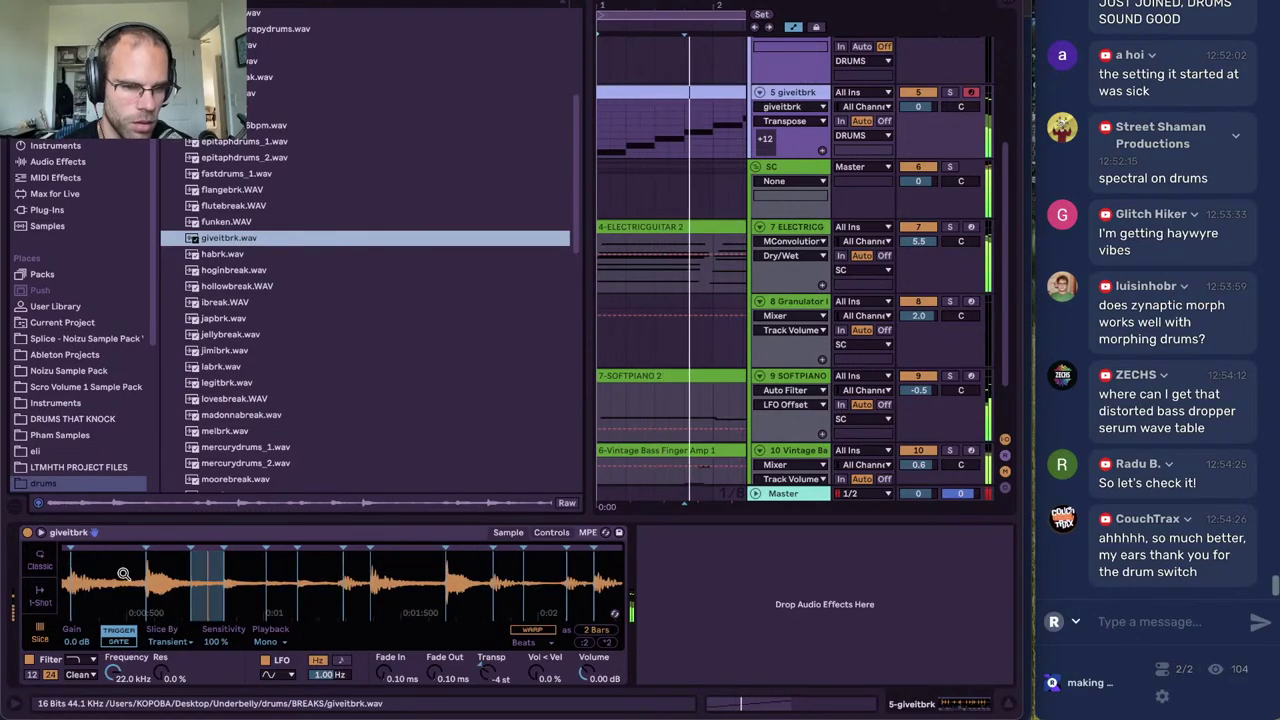
left_click(168, 641)
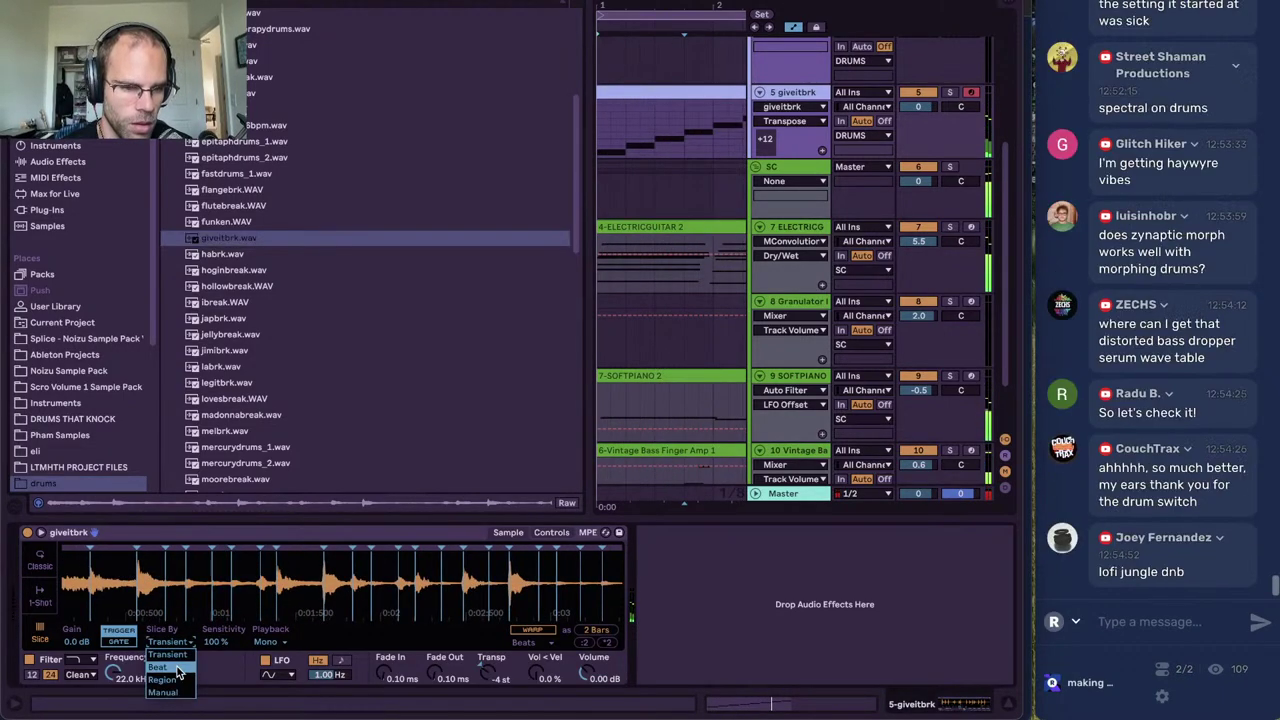
left_click(180, 667)
left_click(214, 642)
left_click(226, 527)
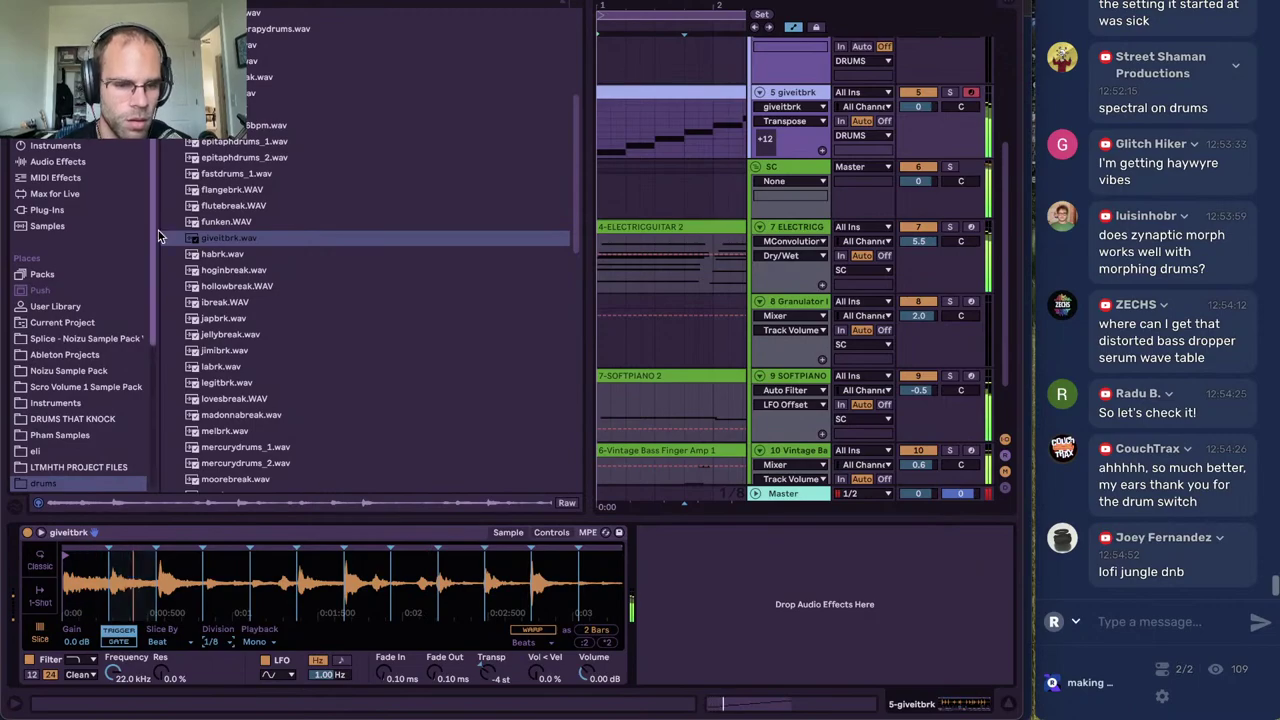
left_click_drag(488, 673, 488, 679)
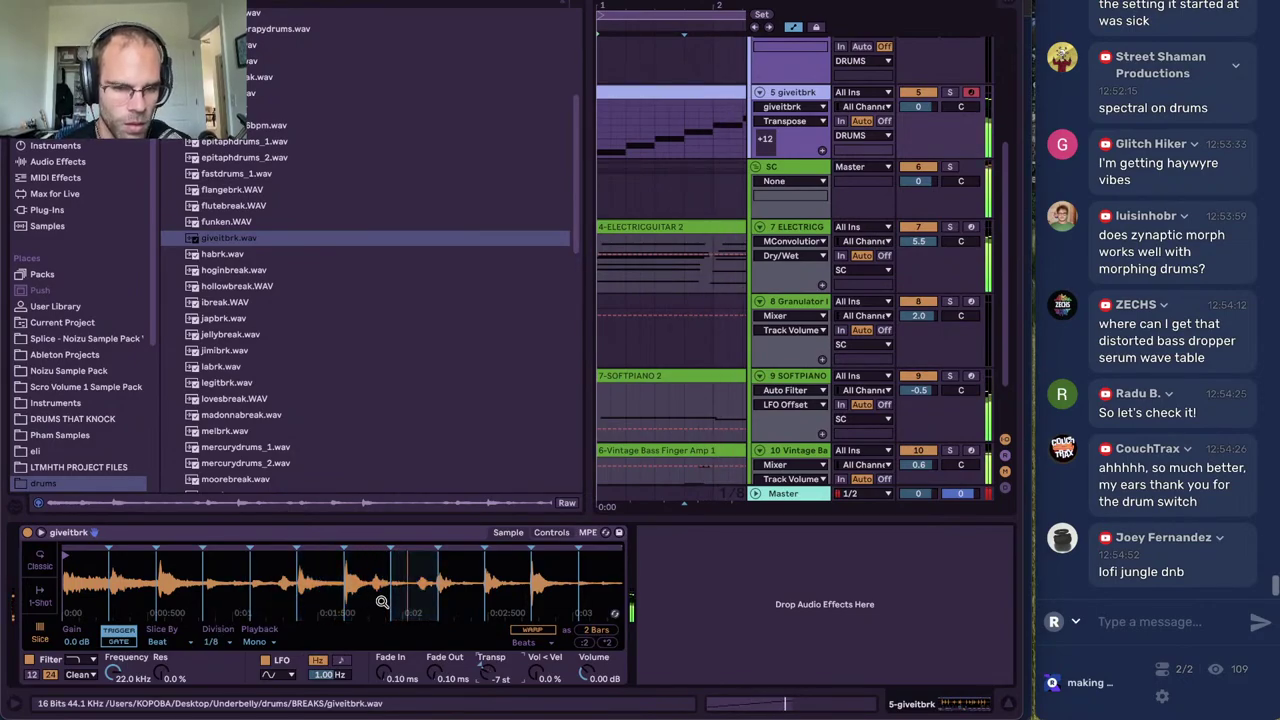
Raise the first two notes of the giveitbrk clip from C1 and C#1 to G#1 and A1
left_click(720, 699)
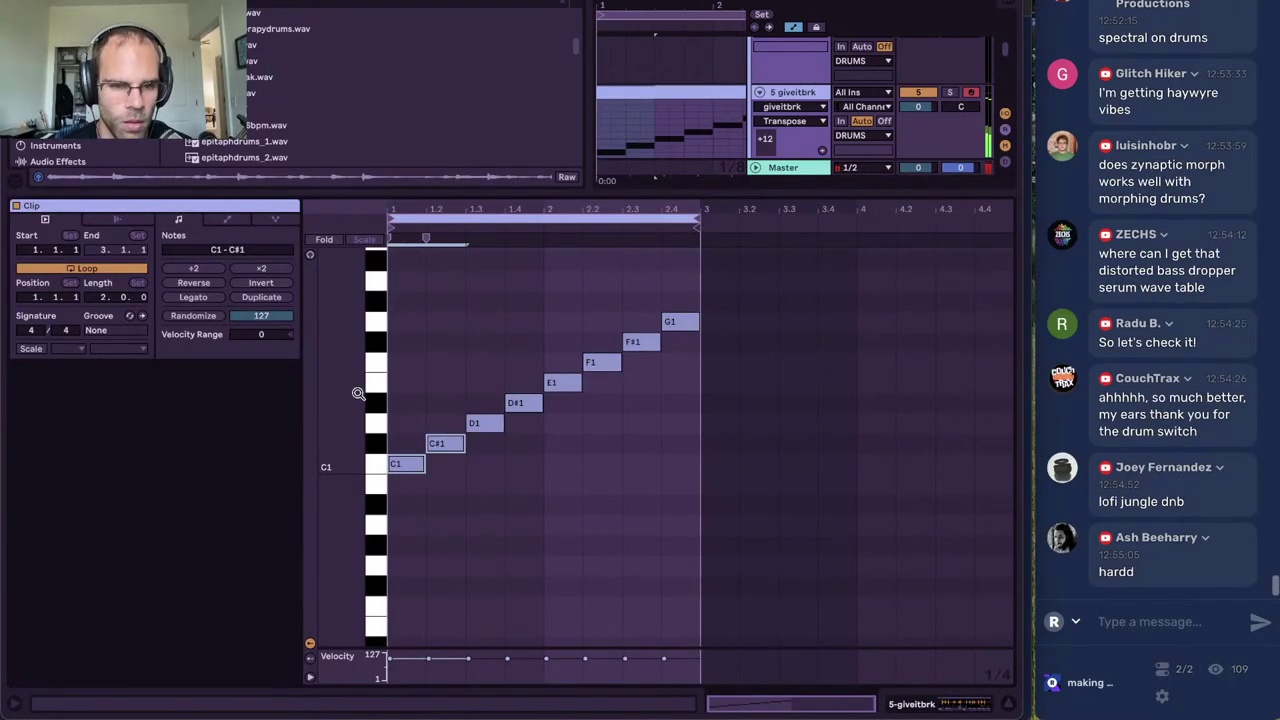
key("Up")
key("Up")
key("Up")
key("Up")
key("Up")
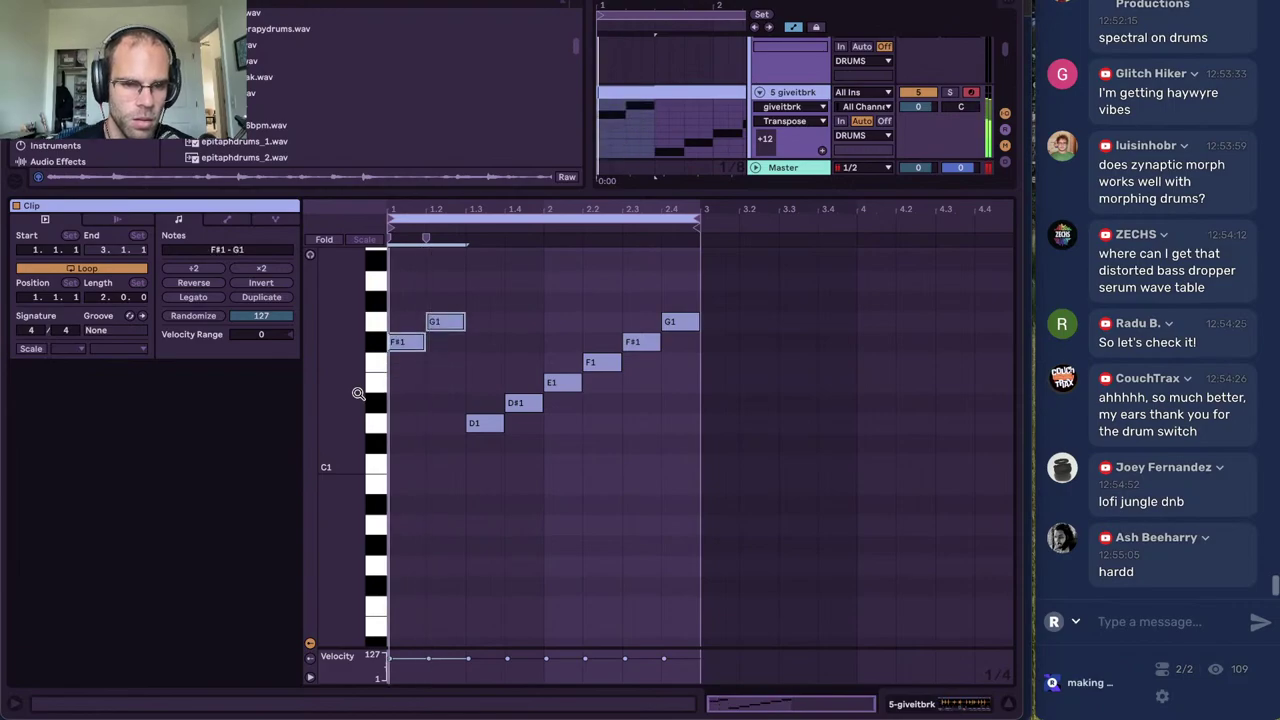
key("Up")
key("Up")
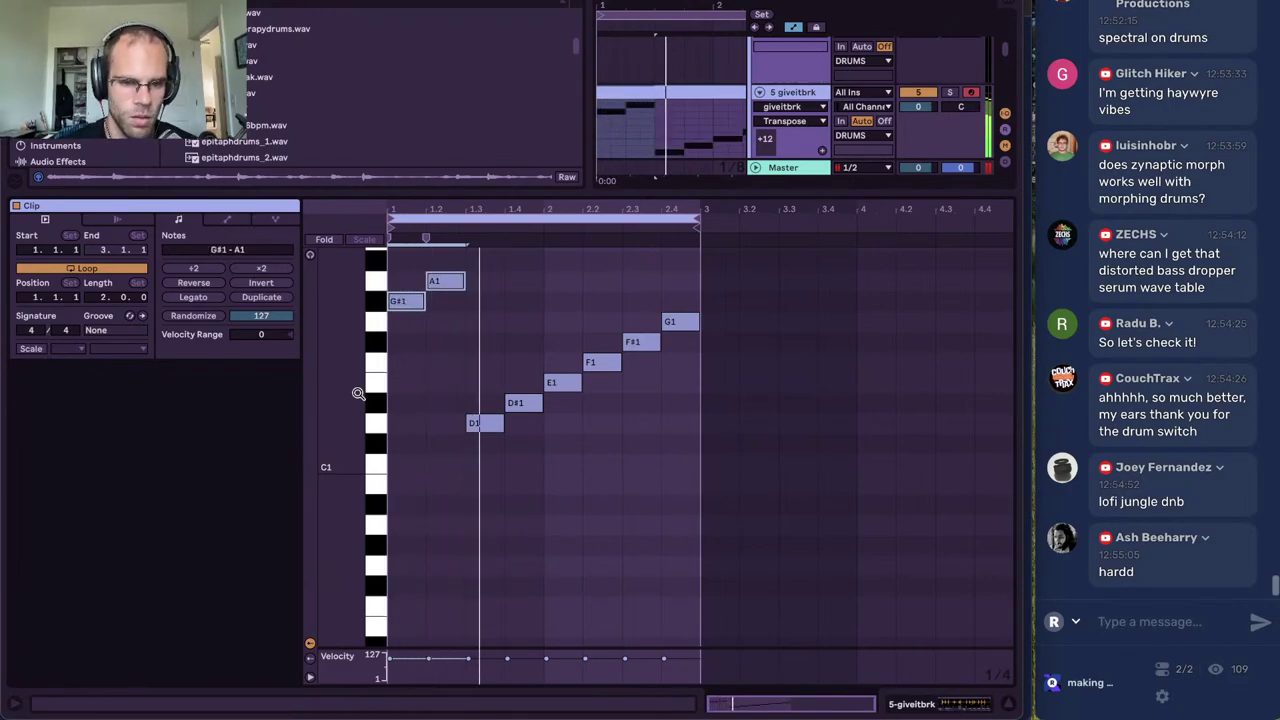
left_click(498, 362)
scroll(836, 124, "up", 3)
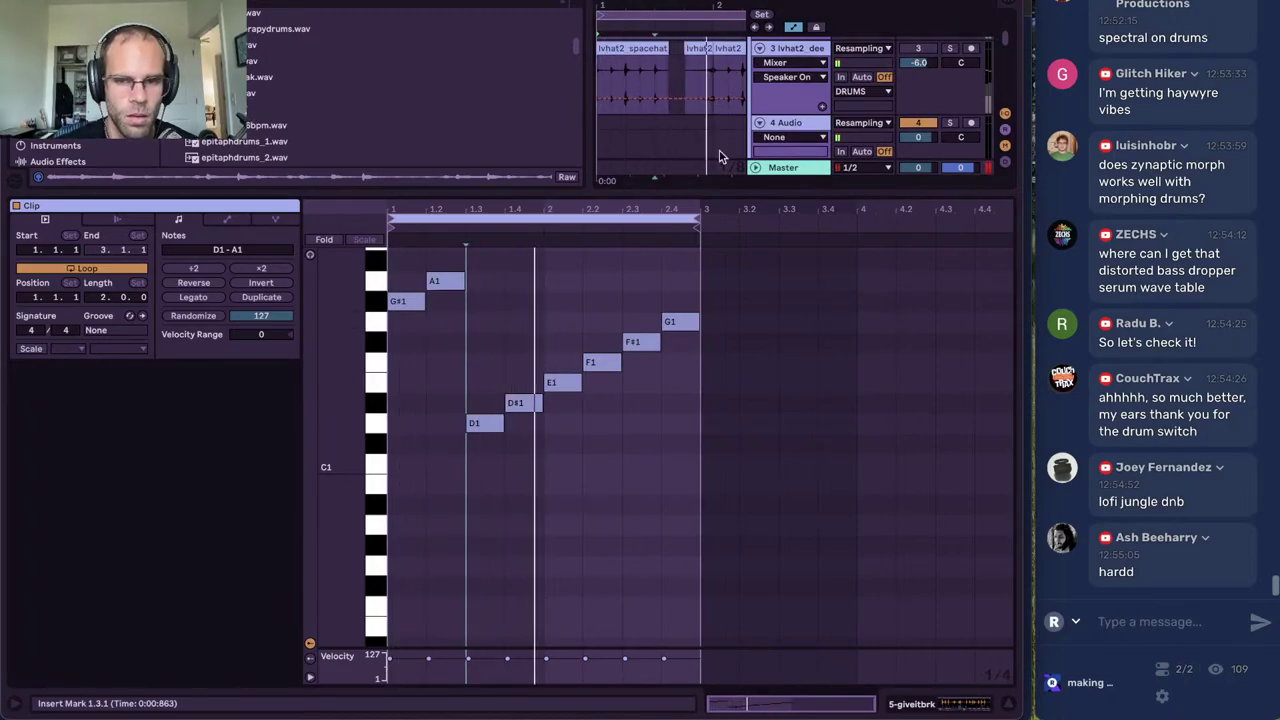
Return to the giveitbrk slicer and nudge the slice markers in the early part of the waveform onto the drum hits
left_click(930, 692)
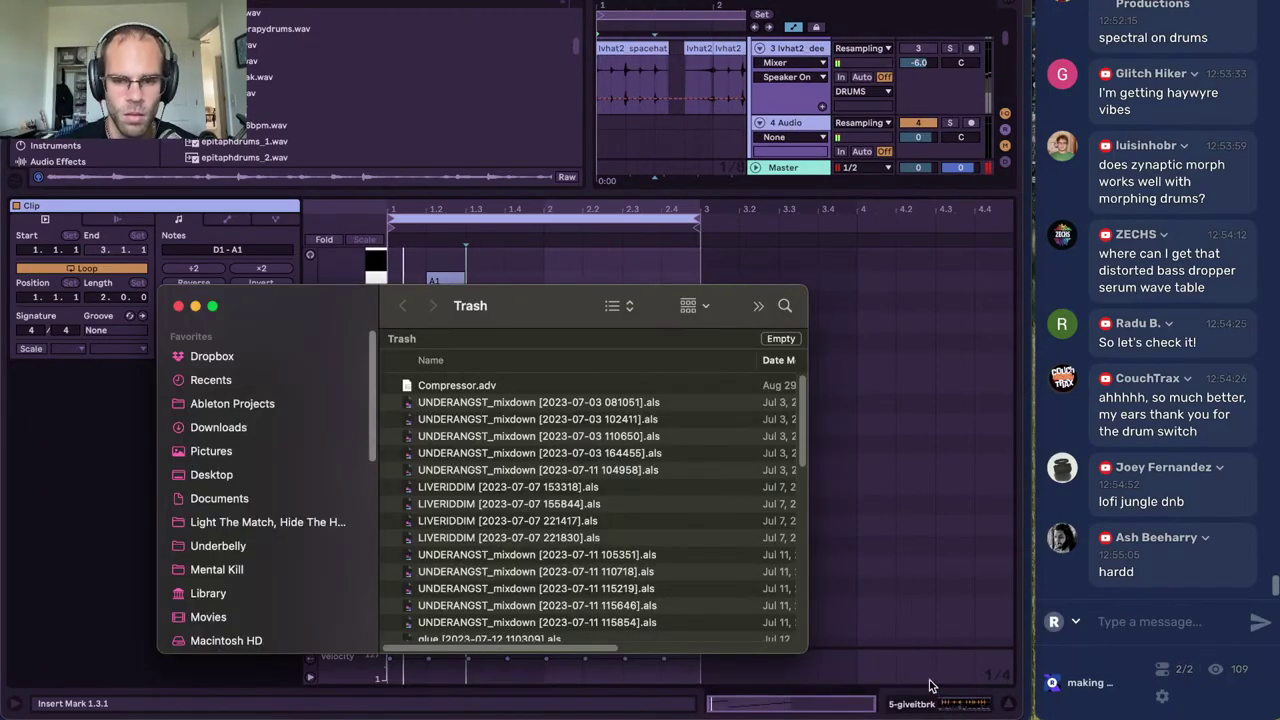
left_click(930, 686)
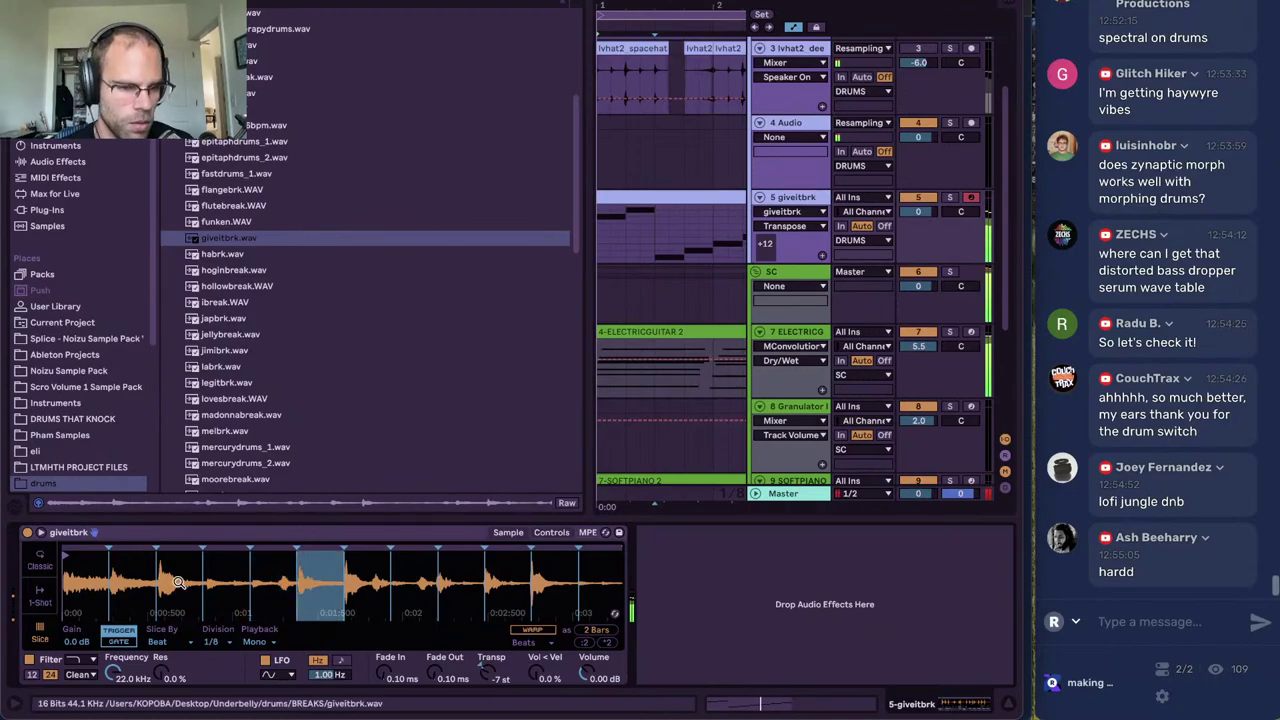
left_click_drag(178, 582, 253, 583)
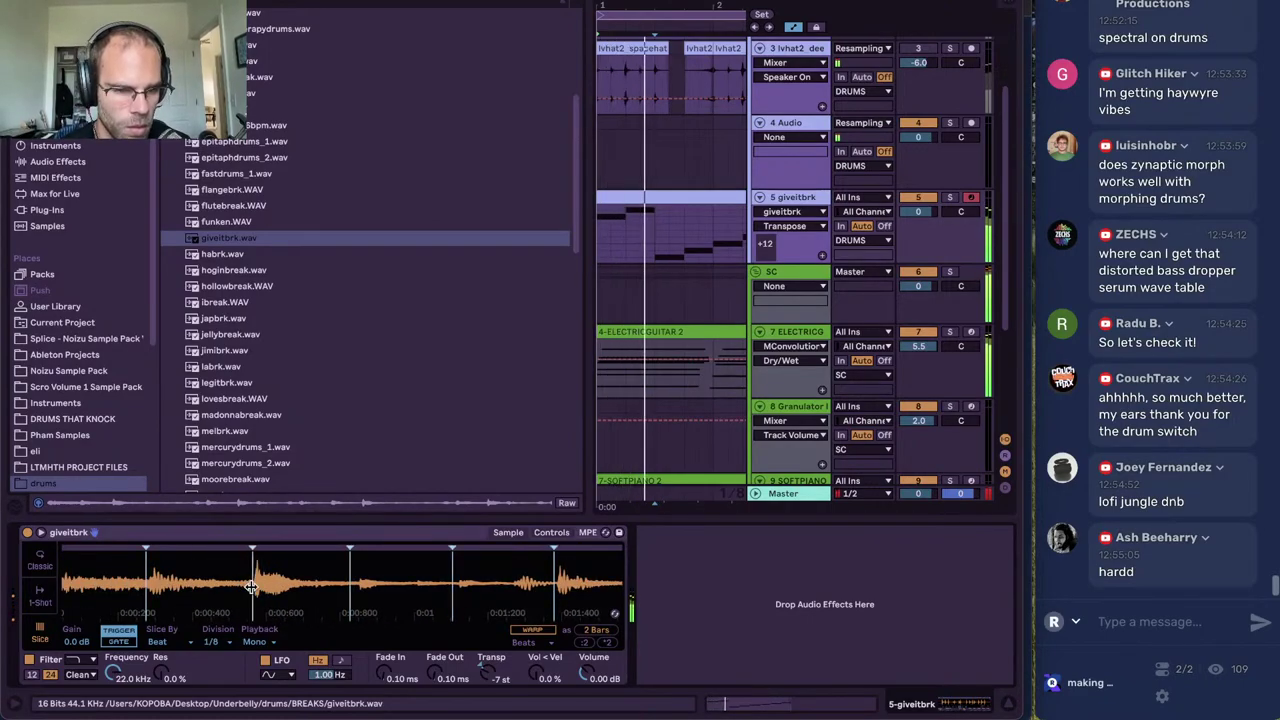
mouse_move(350, 589)
left_mouse_down()
mouse_move(405, 582)
mouse_move(222, 588)
left_mouse_up()
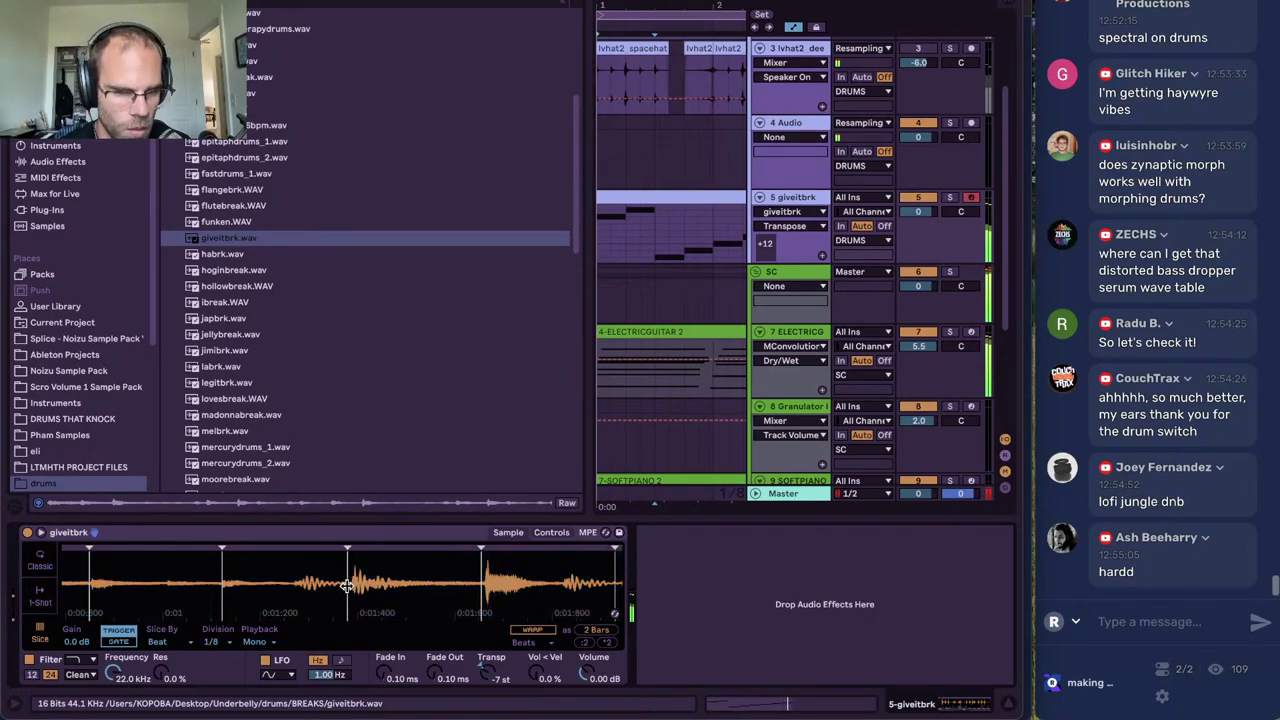
scroll(346, 585, "down", 2)
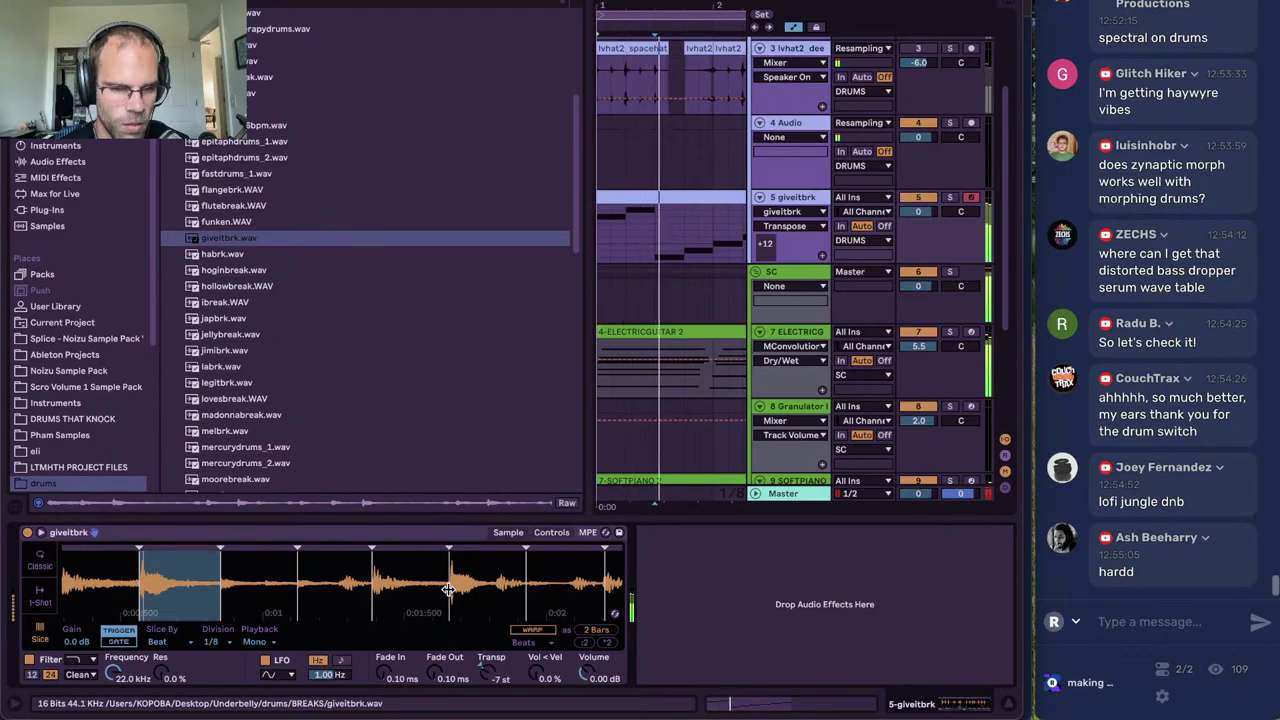
scroll(448, 590, "down", 3)
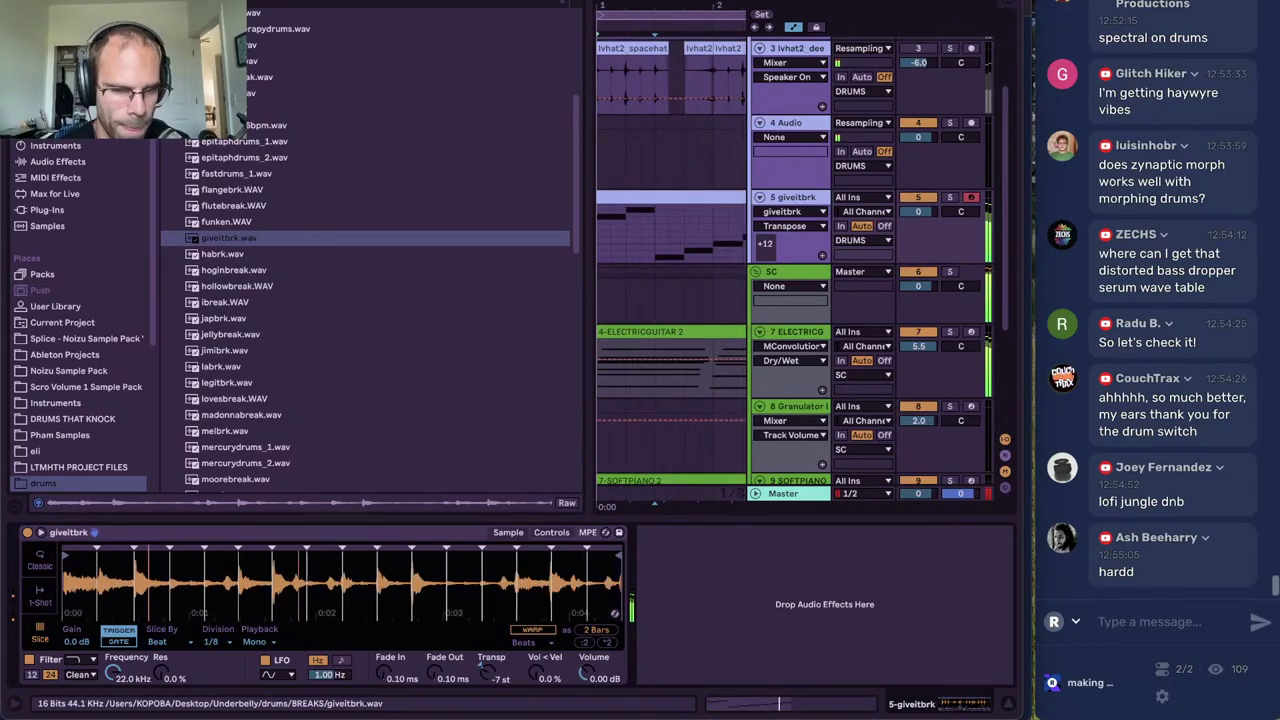
Hide the browser and switch off Duck Buddy on the SC group
key("super+alt+b")
key("super+alt+b")
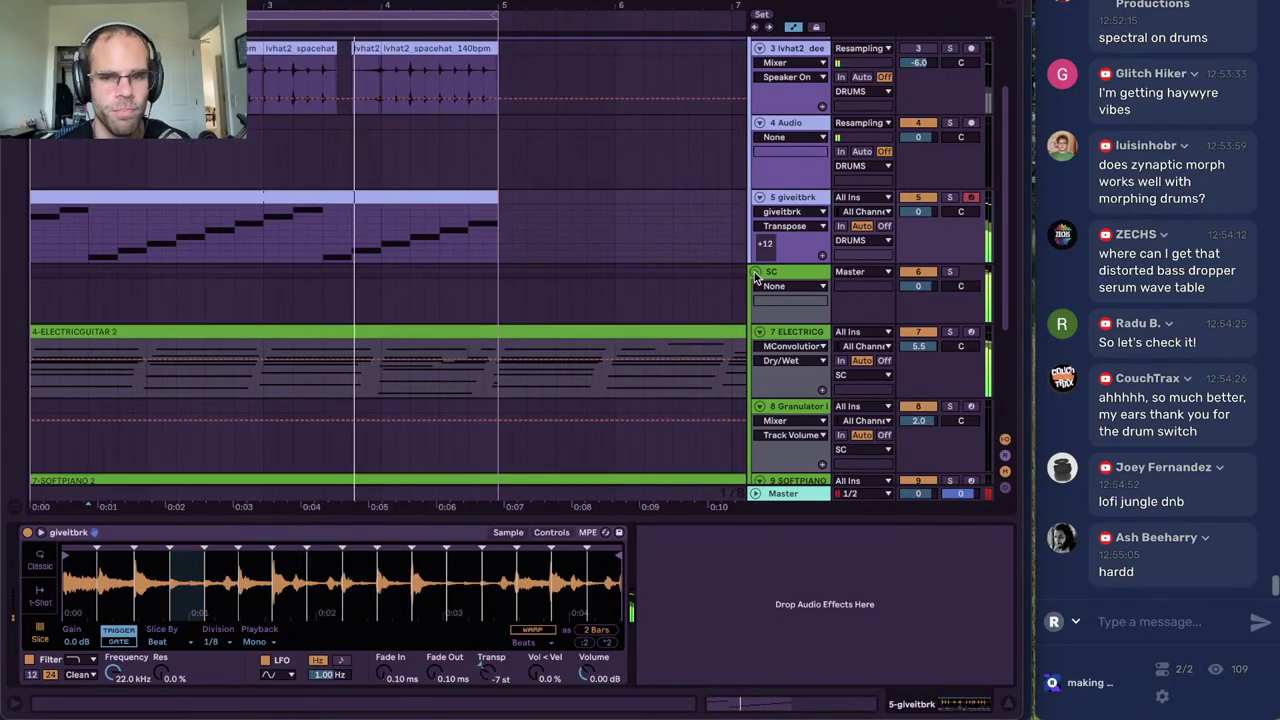
left_click(757, 276)
left_click(29, 540)
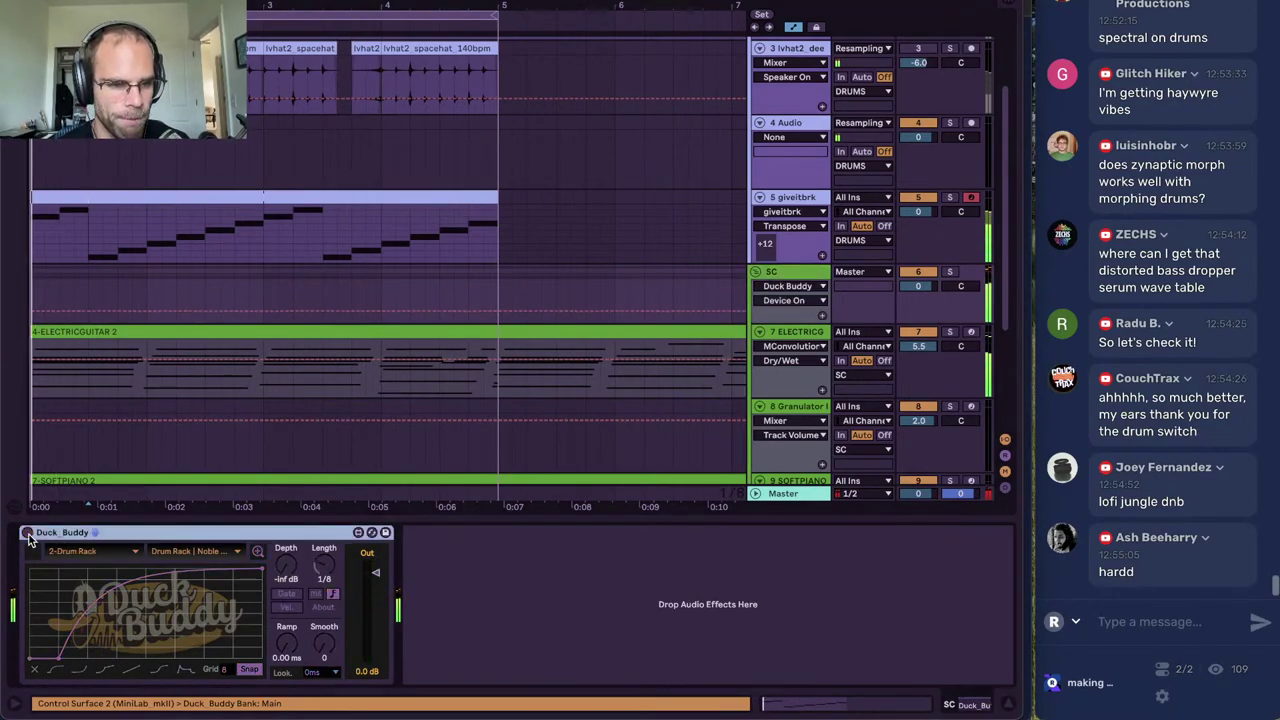
Try the giveitbrk slices at -8 st while the loop plays, then restore the transposition to -7 st
scroll(203, 285, "up", 2)
left_click(165, 263)
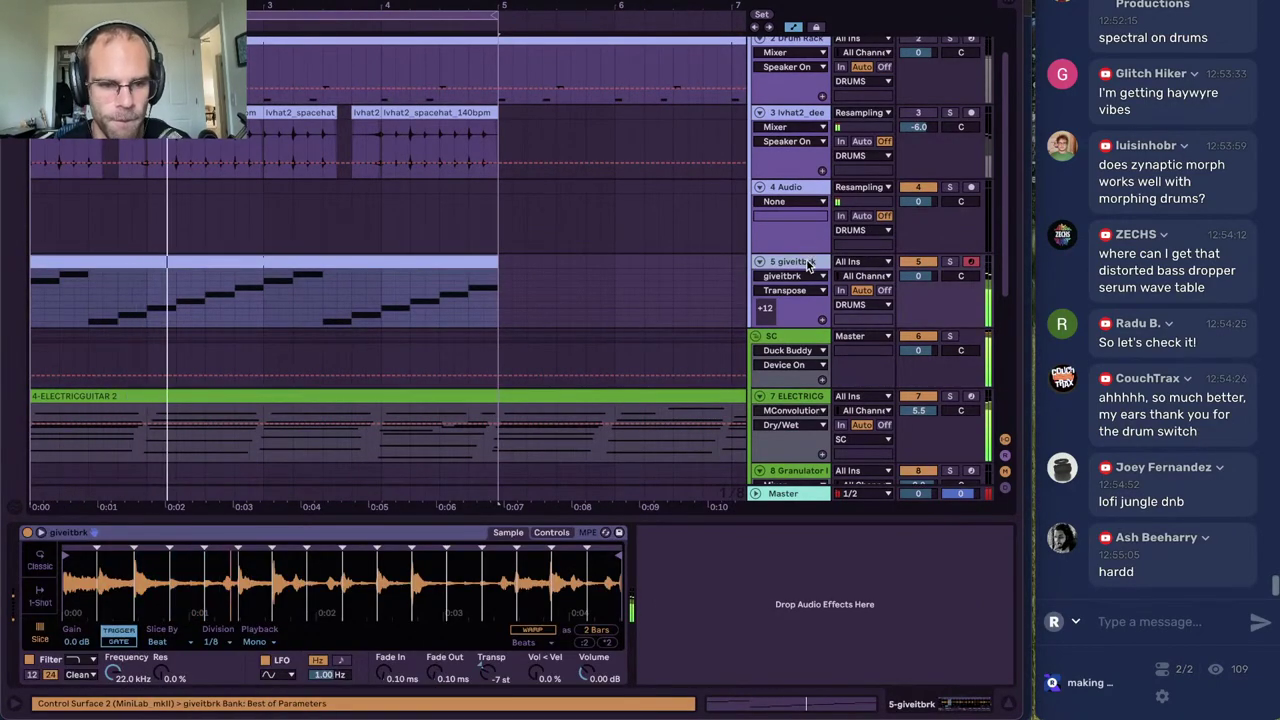
left_click_drag(330, 580, 376, 593)
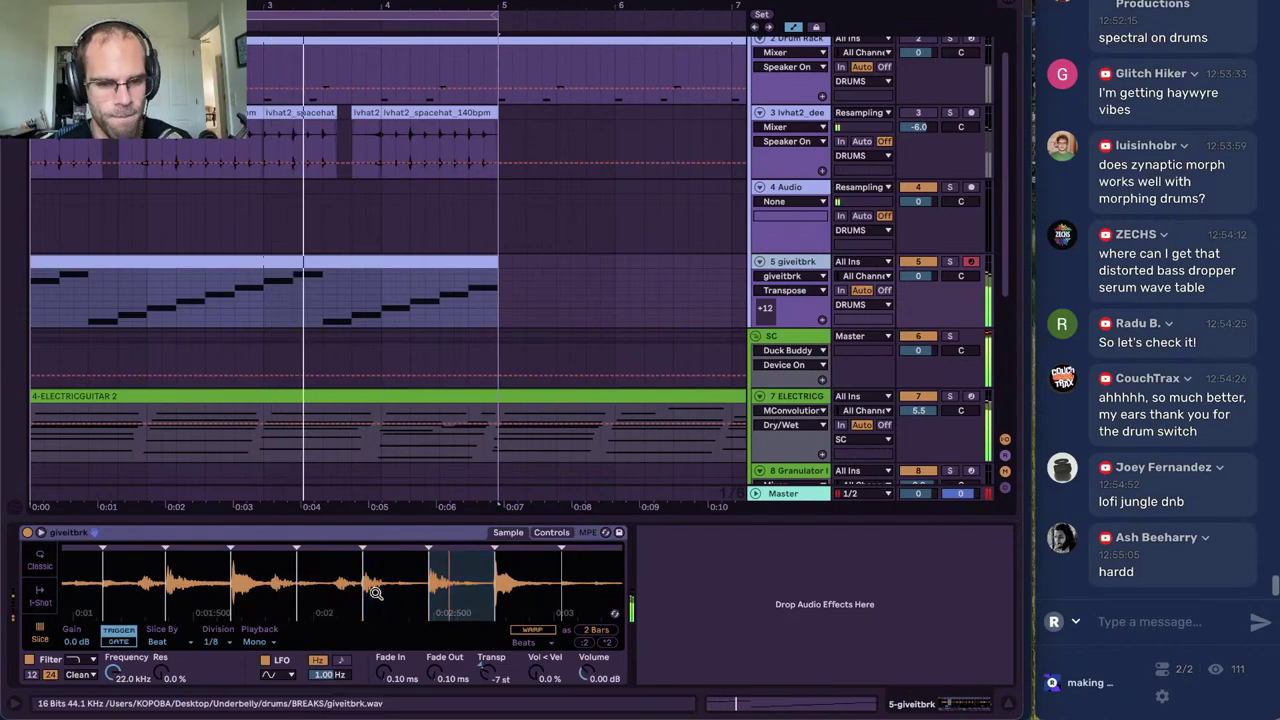
left_click_drag(488, 674, 489, 680)
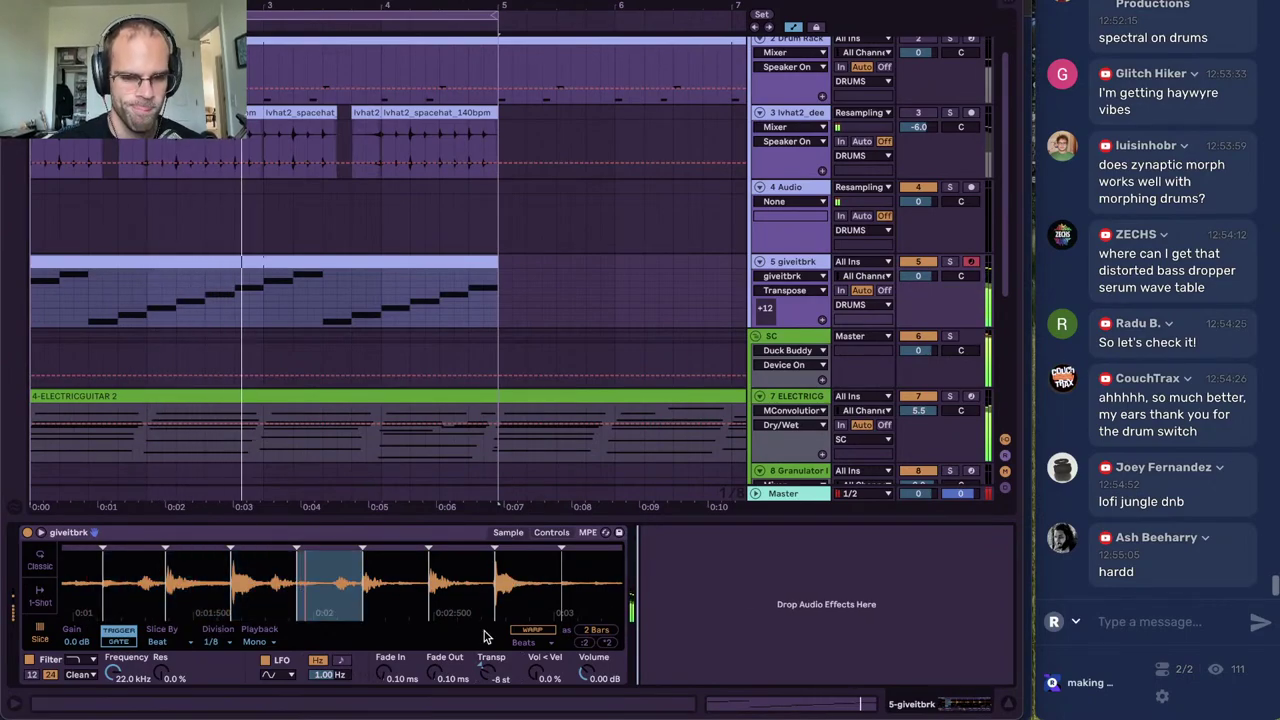
left_click_drag(488, 679, 488, 674)
Nudge the slice markers in the last part of the giveitbrk waveform onto the drum hits
left_click_drag(459, 608, 405, 600)
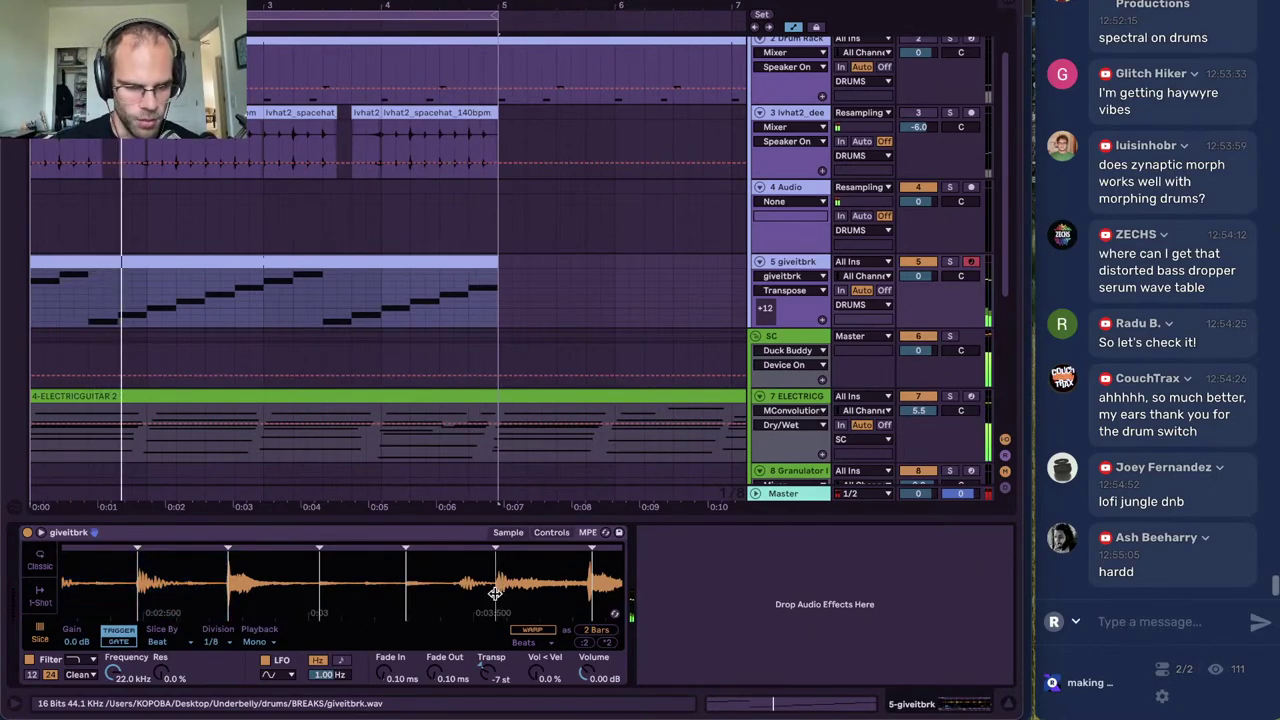
left_click_drag(555, 596, 507, 597)
left_click_drag(594, 595, 515, 560)
Restart the loop and lower the volume of hat track 3 to -8.2 dB
key("space")
key("space")
key("space")
key("space")
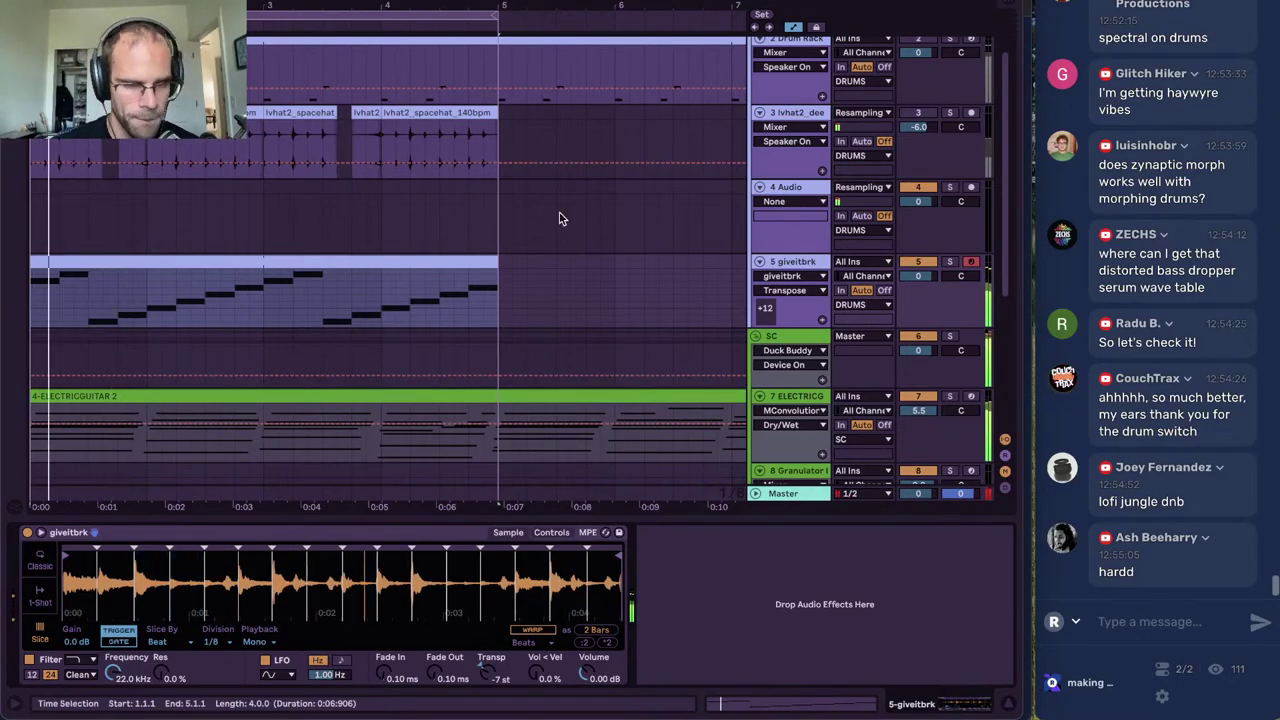
scroll(559, 218, "up", 3)
left_click(945, 190)
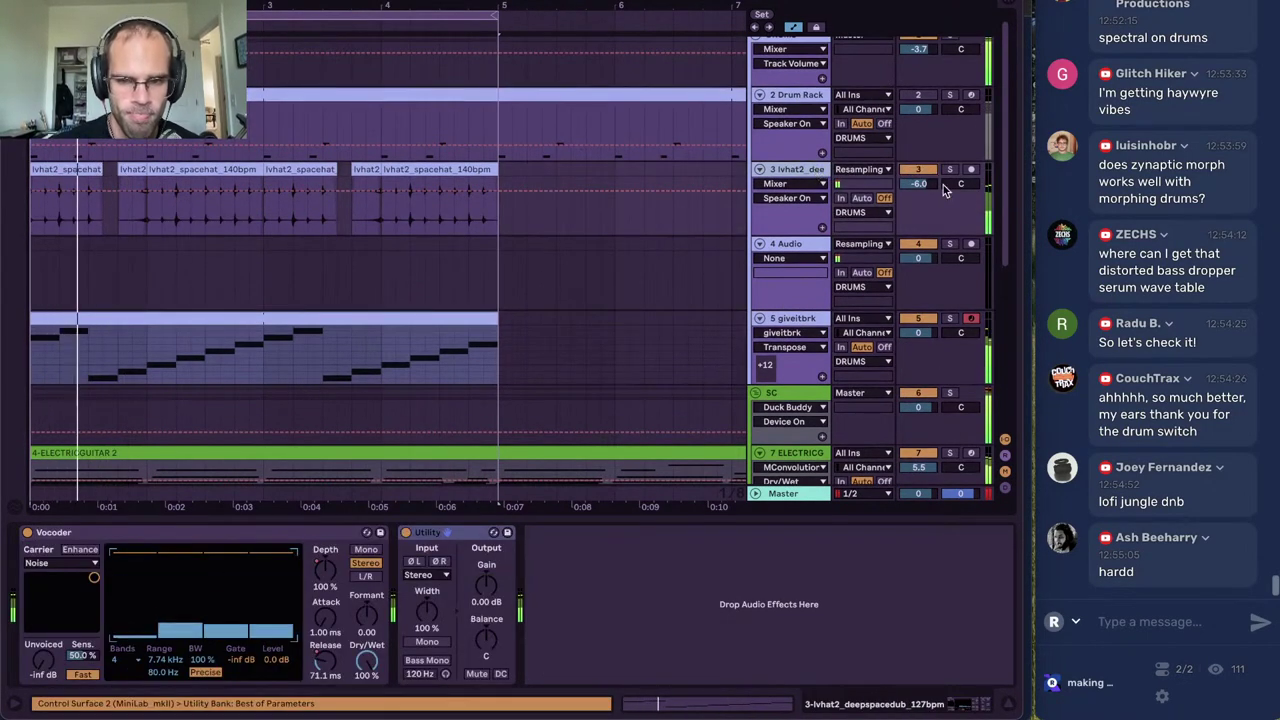
Add an EQ Eight to the giveitbrk track and set its low cut to 133 Hz
left_click(805, 322)
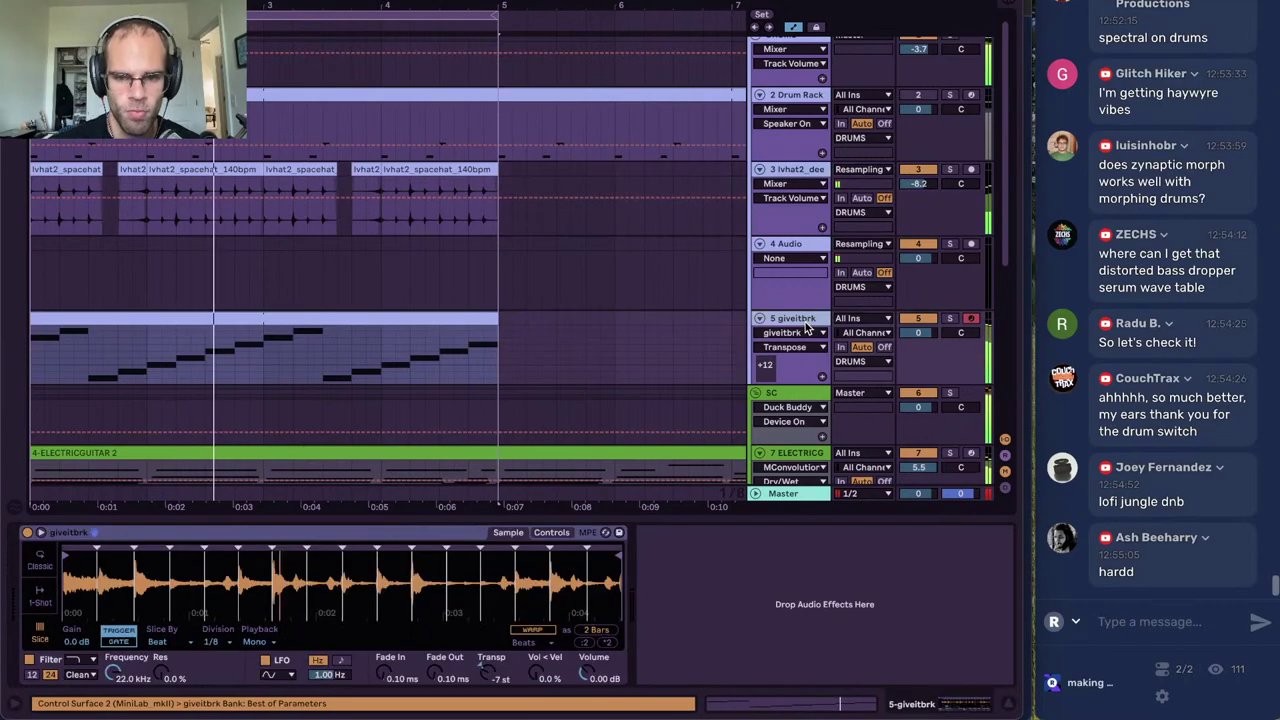
left_click(788, 587)
key("super+f")
type("eq8")
key("Down")
key("Return")
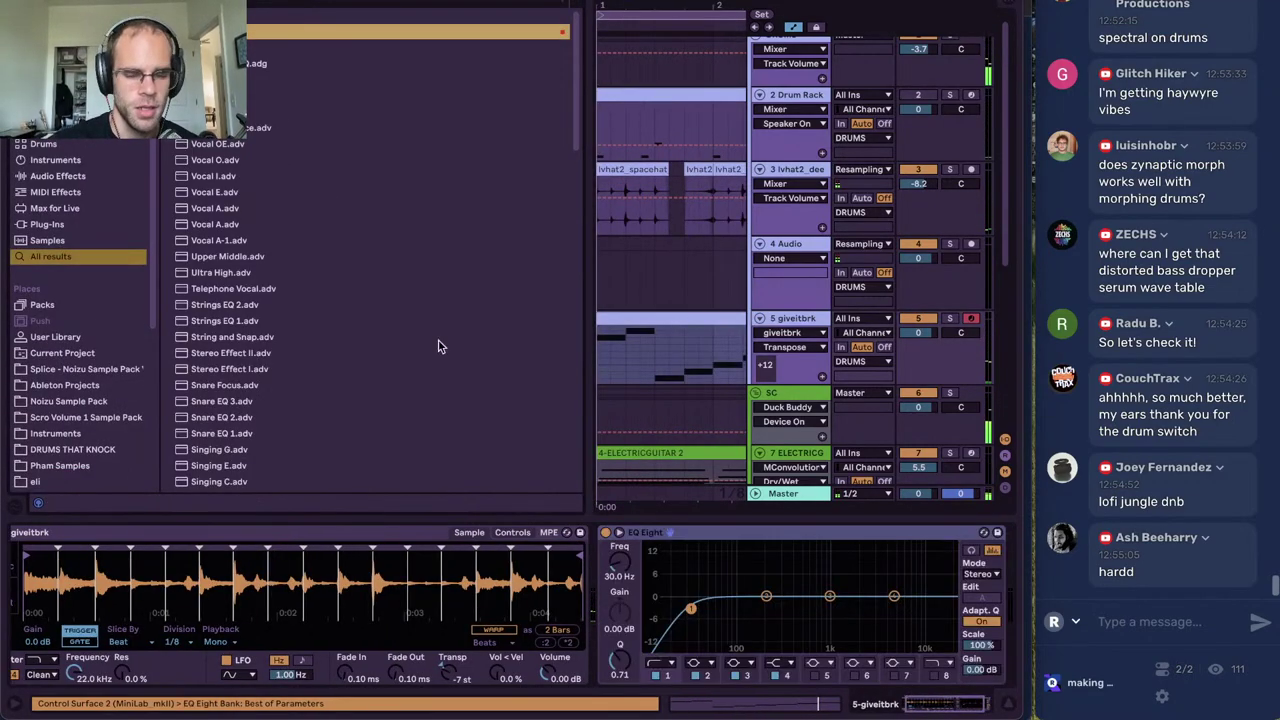
left_click_drag(630, 587, 630, 565)
key("ctrl+alt+b")
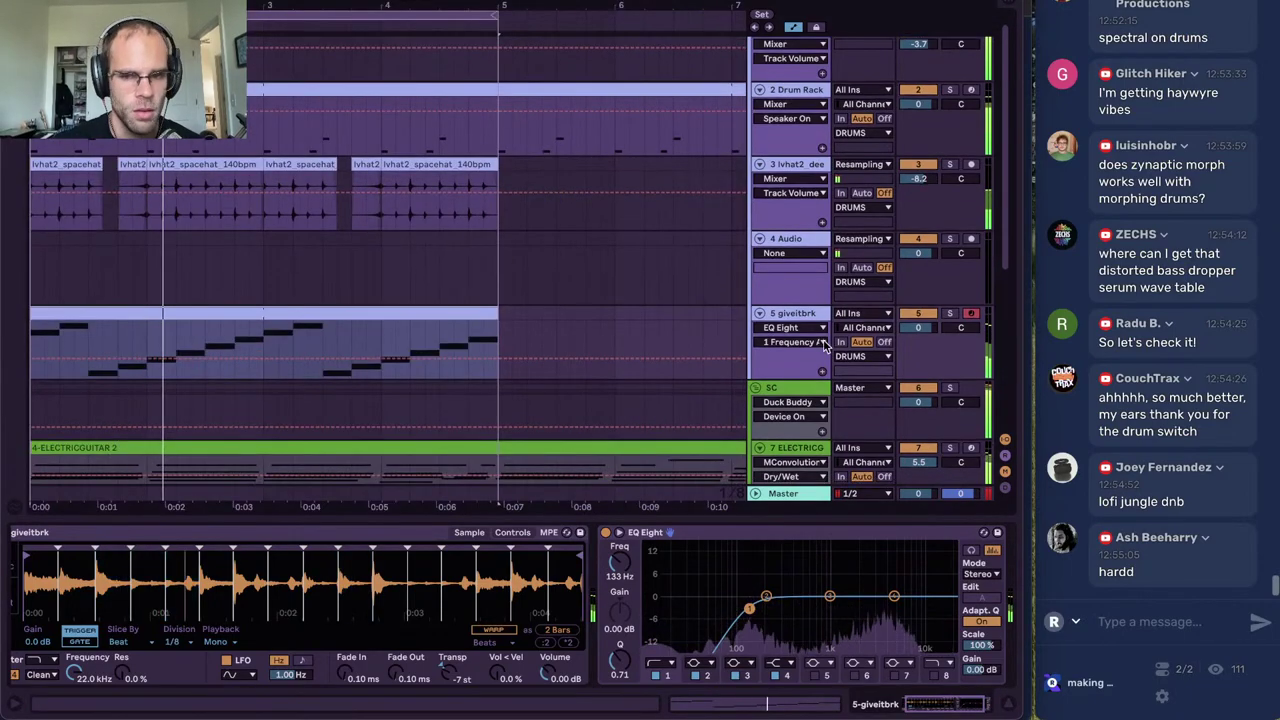
Switch off the filter in the giveitbrk slicer and set the track's volume to -1.9 dB
scroll(32, 662, "left", 2)
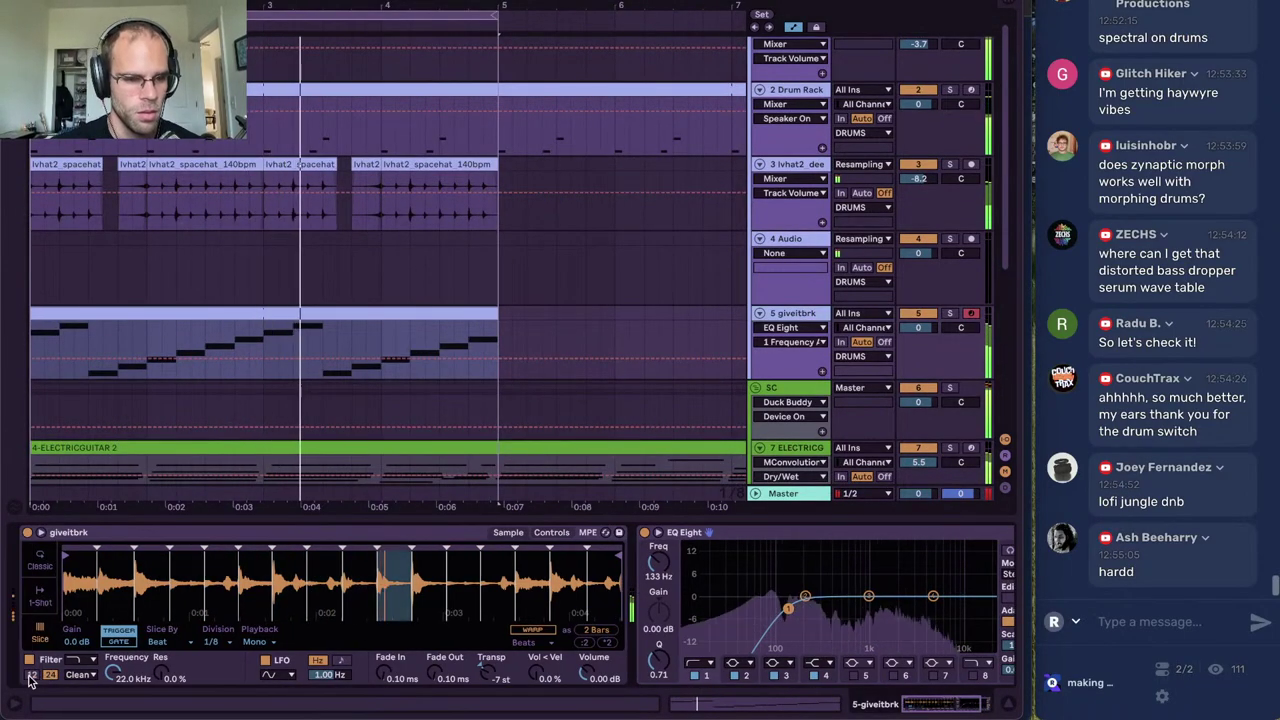
left_click(29, 659)
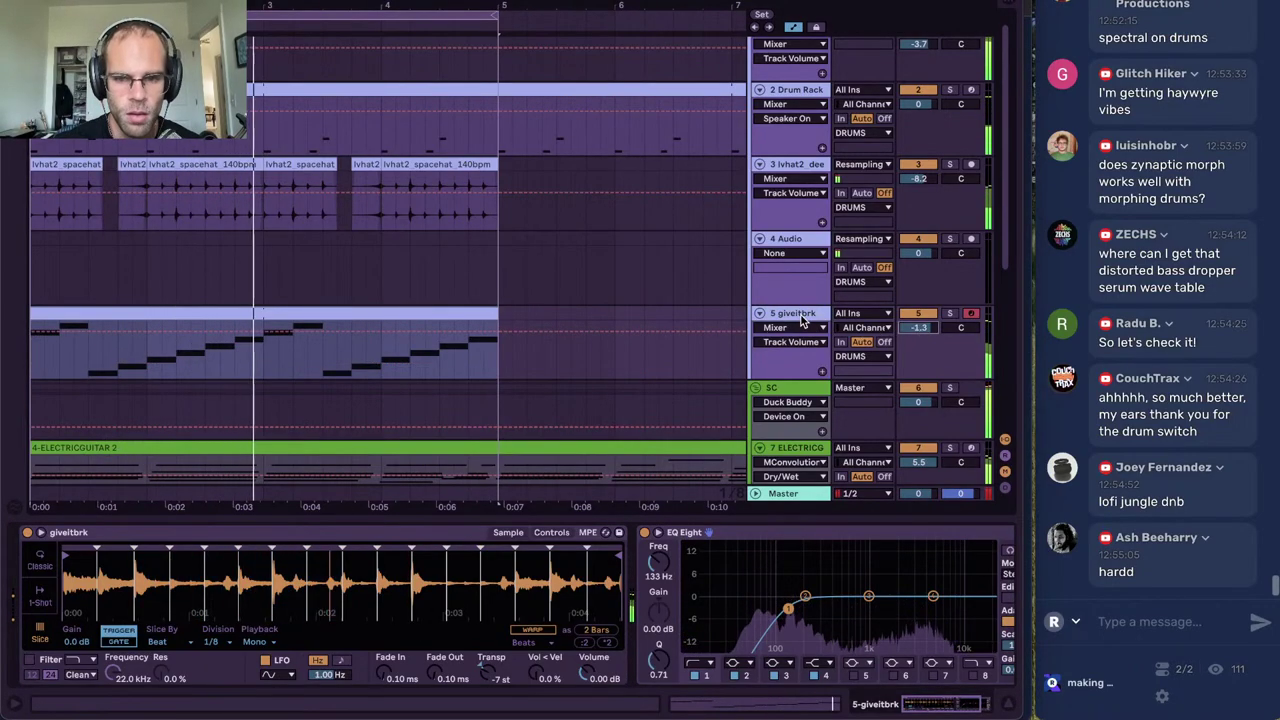
left_click_drag(916, 329, 923, 331)
Raise the EQ Eight low cut to 212 Hz, and set the giveitbrk slicer's detune to -44 ct and volume to 1.14 dB
left_click_drag(663, 567, 663, 548)
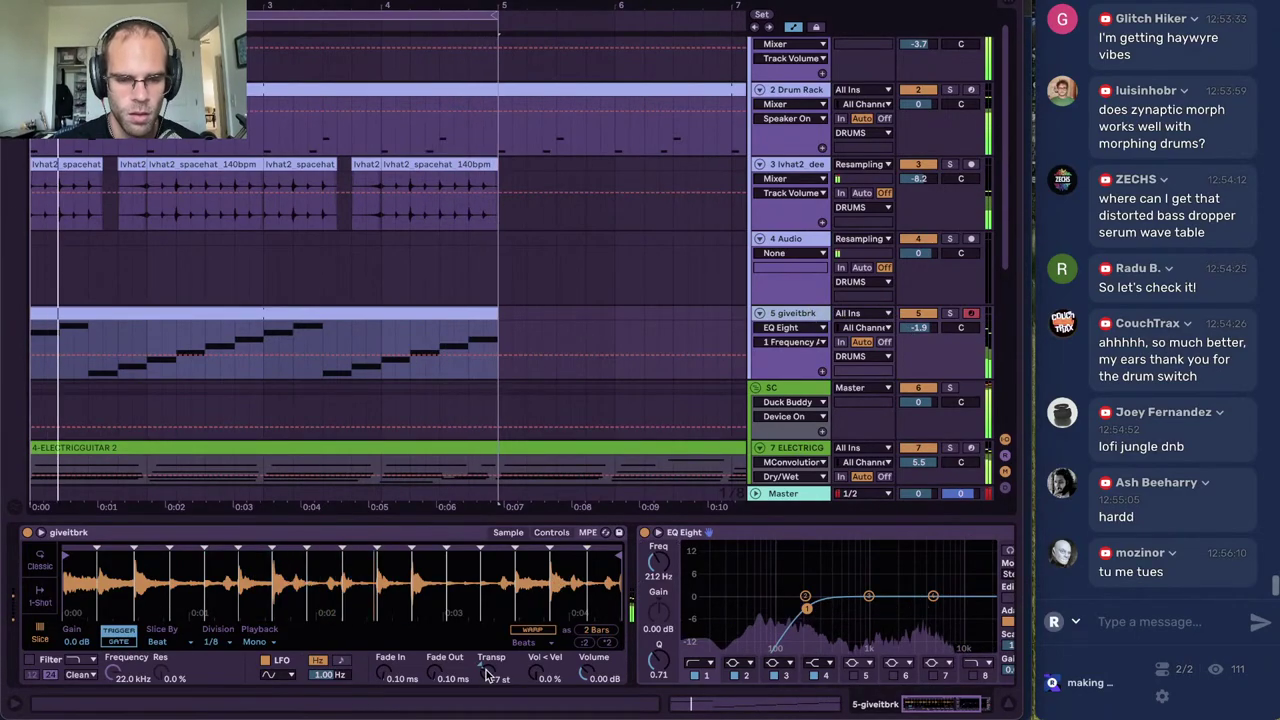
left_click(562, 534)
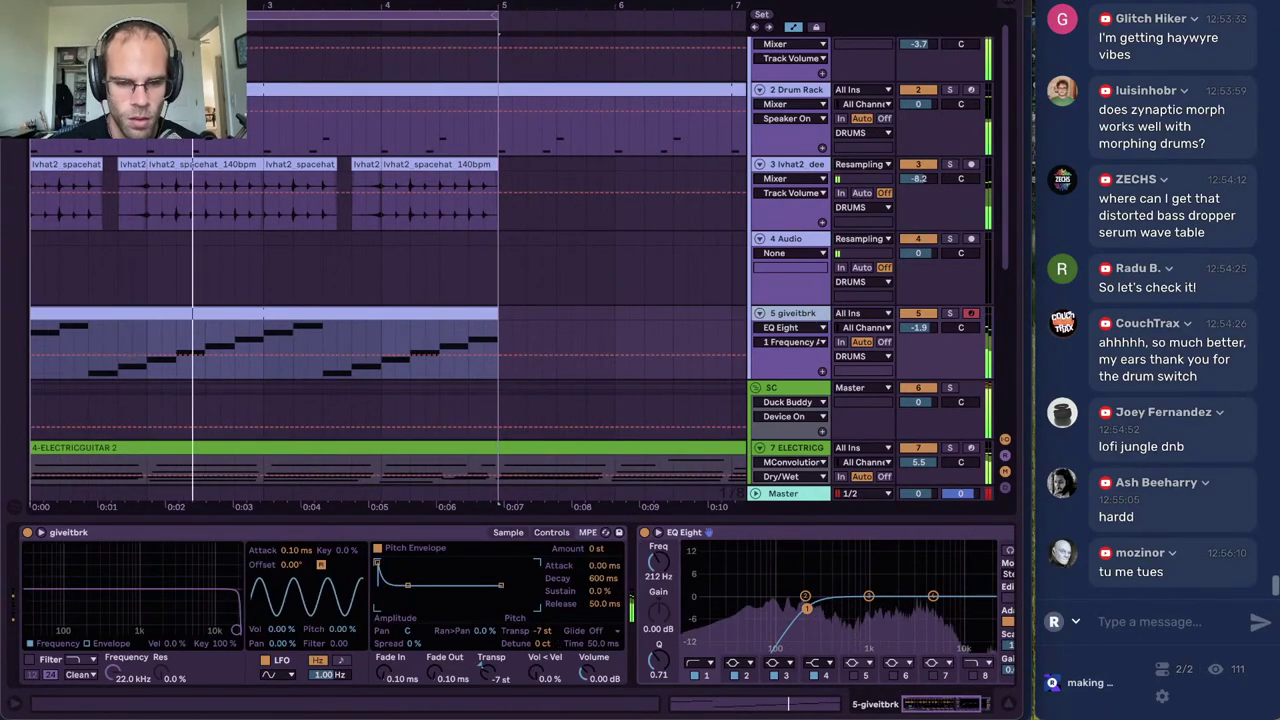
mouse_move(588, 676)
left_mouse_down()
mouse_move(588, 664)
mouse_move(592, 676)
left_mouse_up()
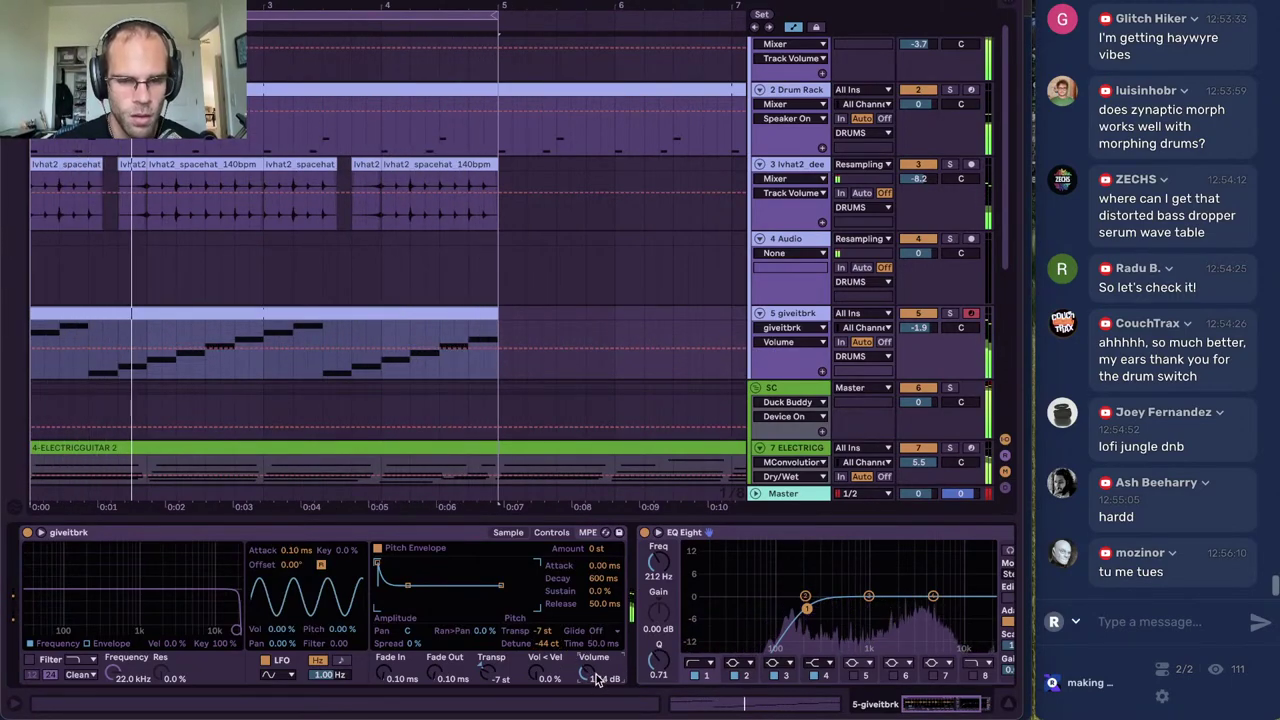
Switch Duck Buddy on for the SC group and copy it onto the giveitbrk track after the EQ Eight
left_click(756, 400)
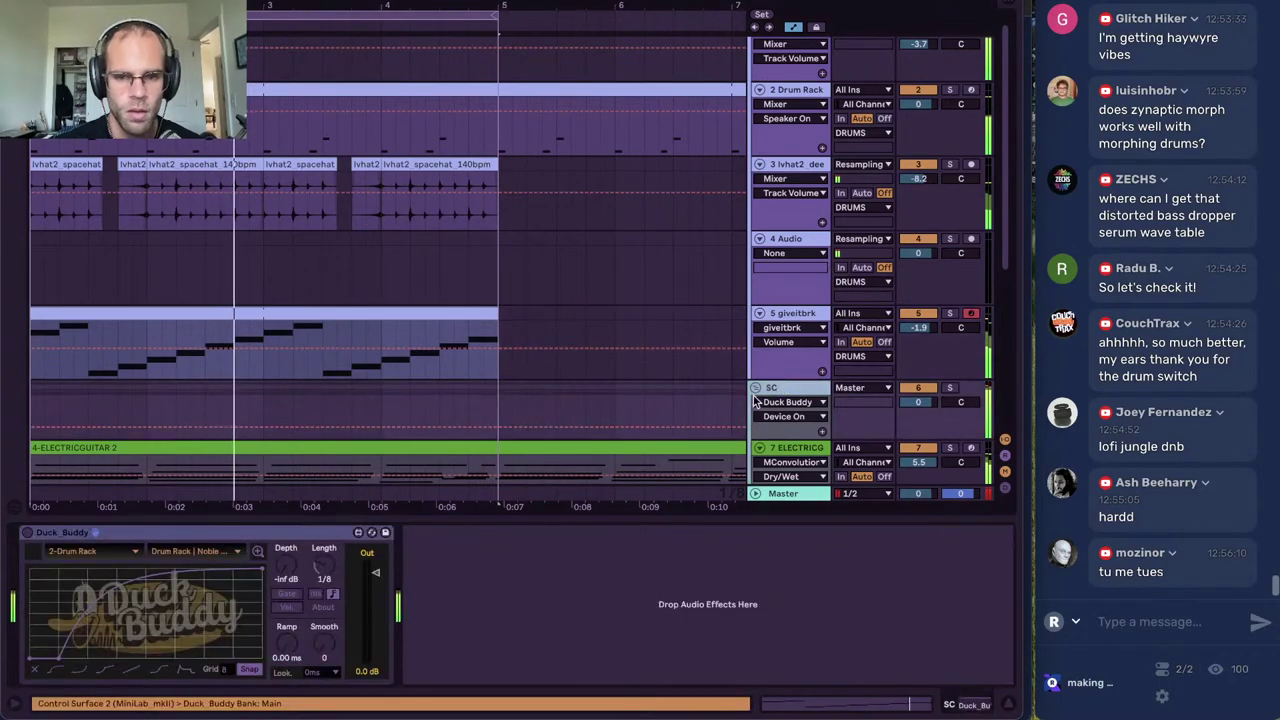
left_click(27, 533)
scroll(815, 266, "down", 3)
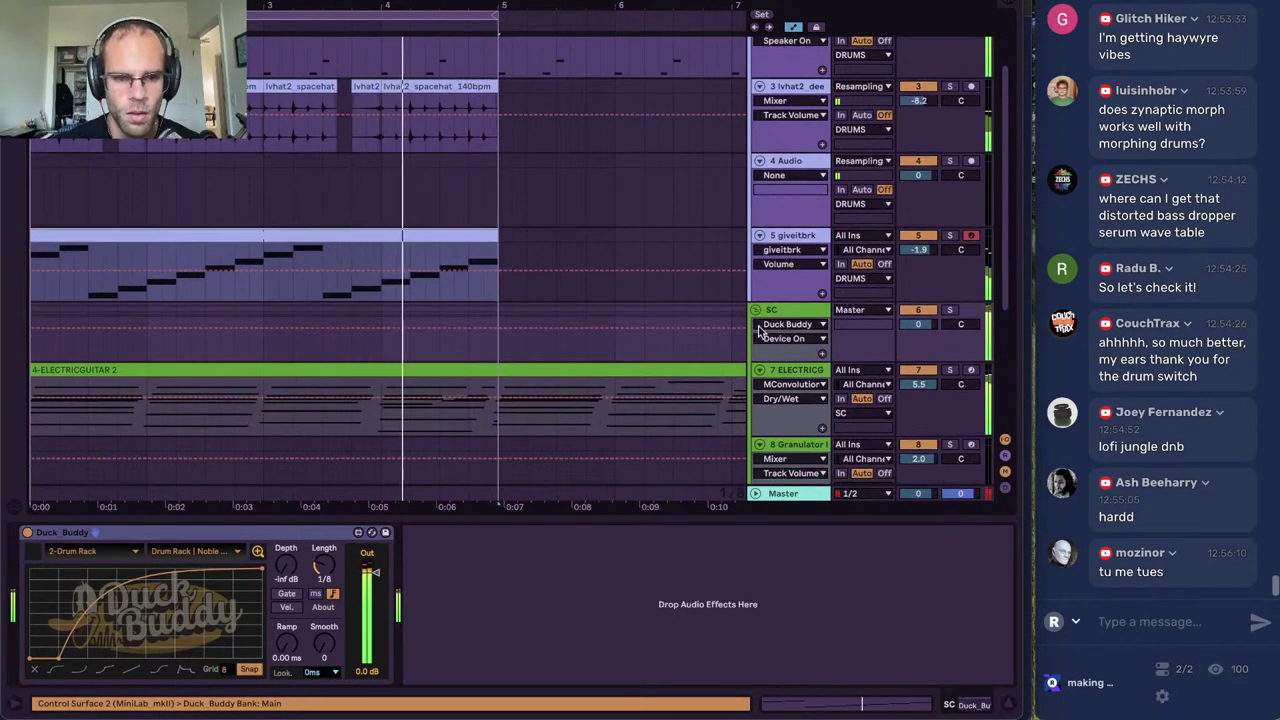
scroll(855, 550, "right", 2)
left_click(990, 592)
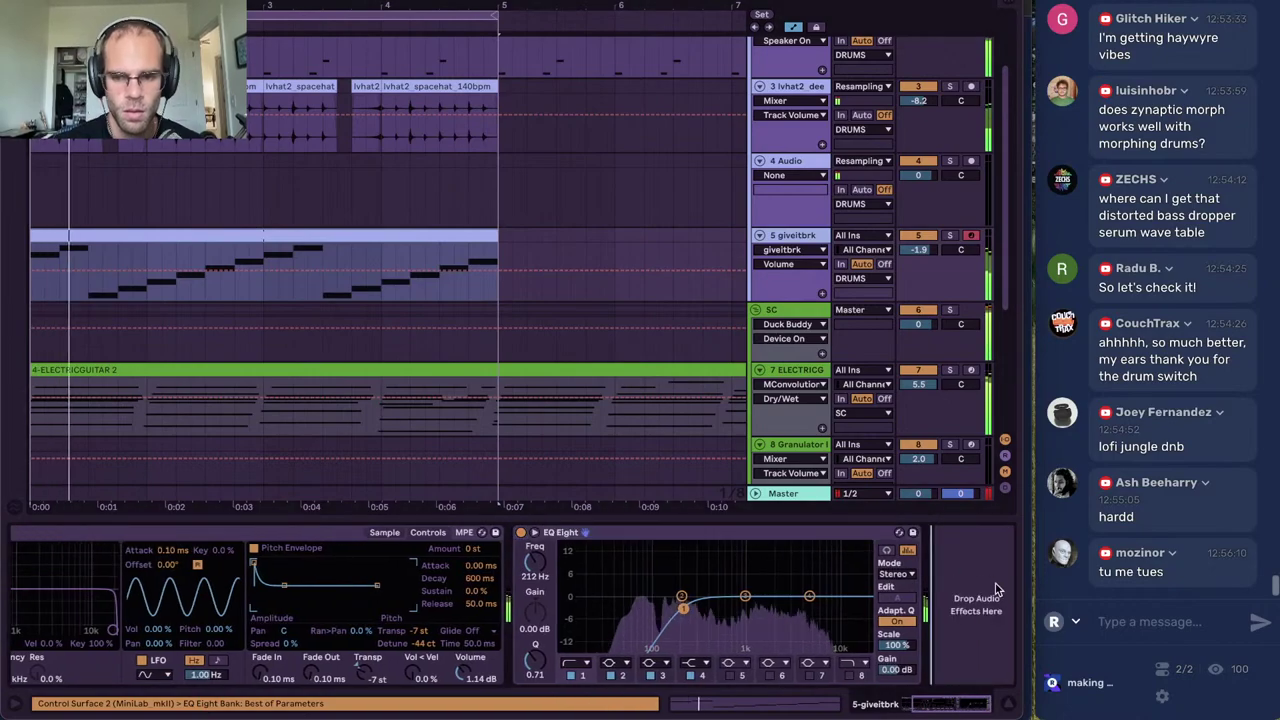
key("ctrl+v")
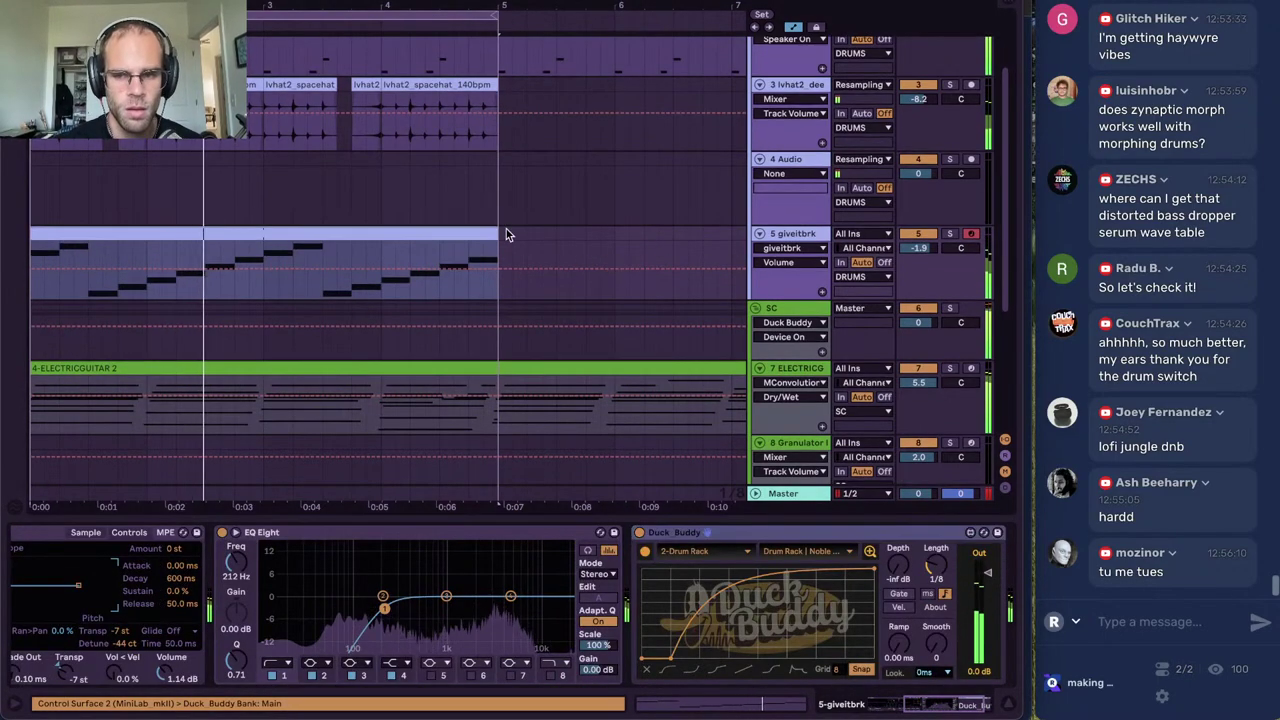
scroll(506, 231, "up", 3)
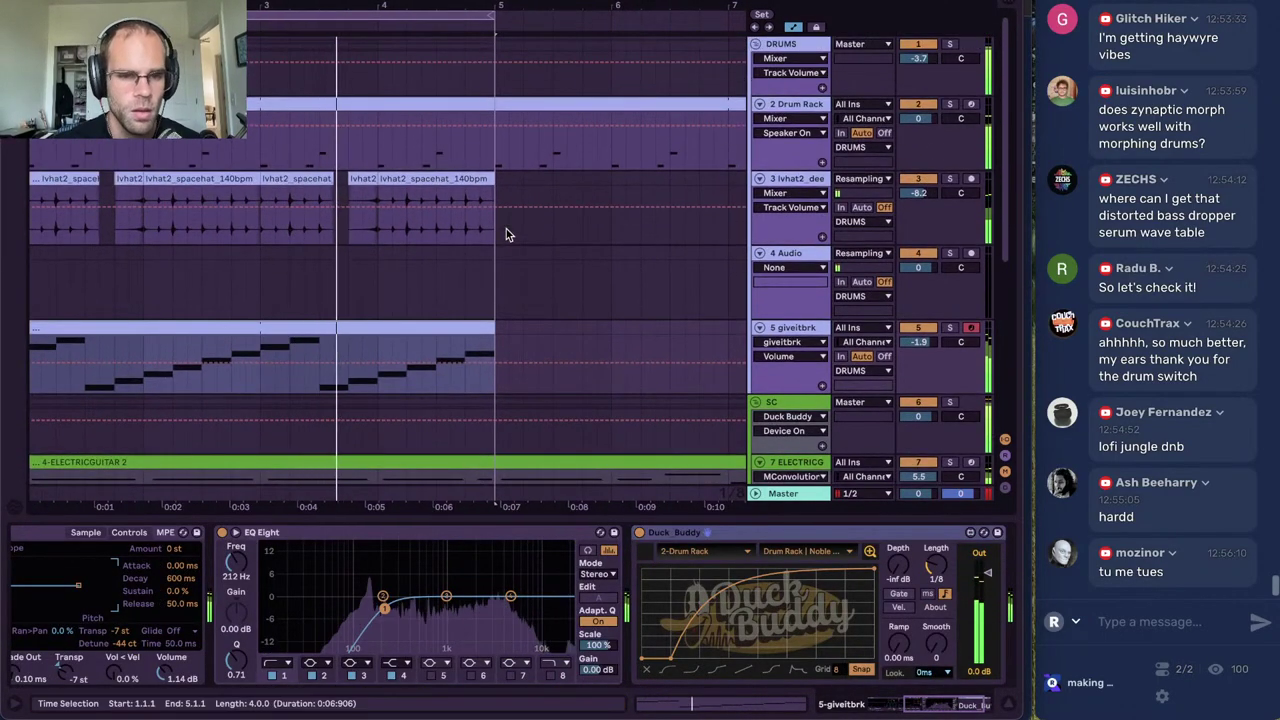
Hide the automation display and insert a new audio track directly below the Granulator II track
left_click(394, 277)
key("minus")
scroll(394, 277, "down", 10)
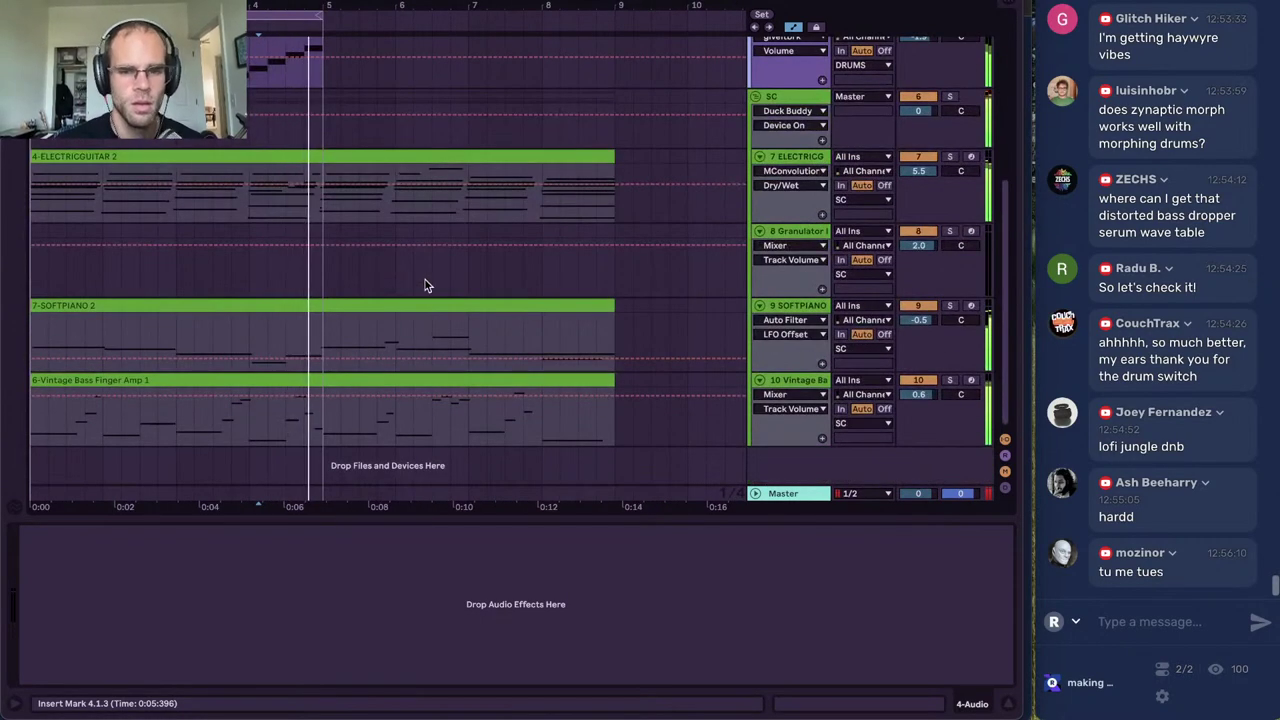
key("a")
left_click(787, 250)
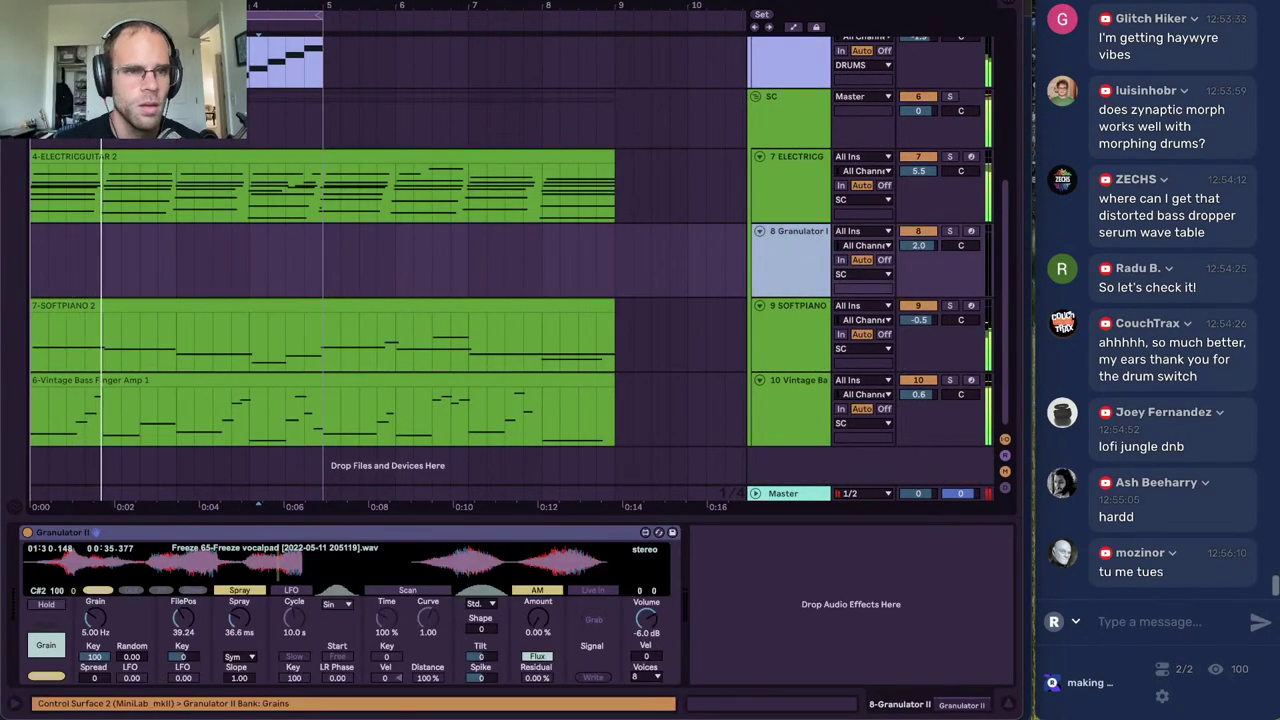
key("ctrl+t")
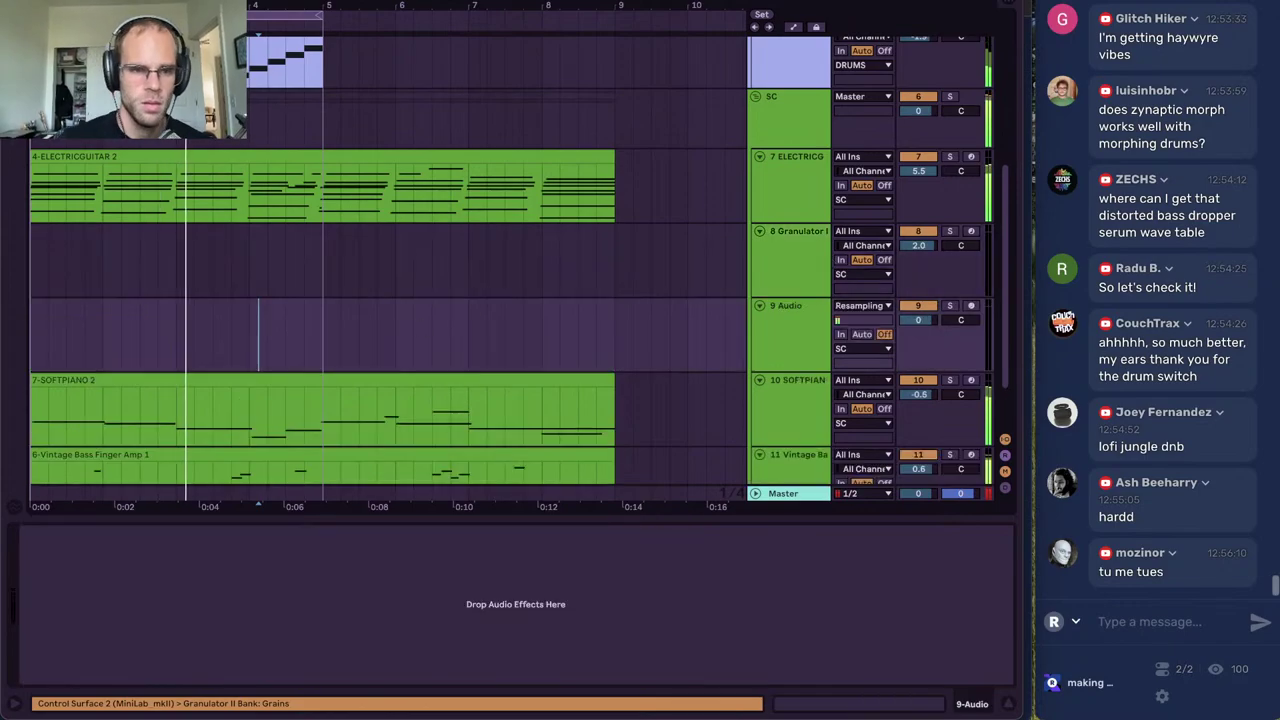
Browse the vocal samples and audition Vocal Singing Stab (C#).wav
key("ctrl+alt+b")
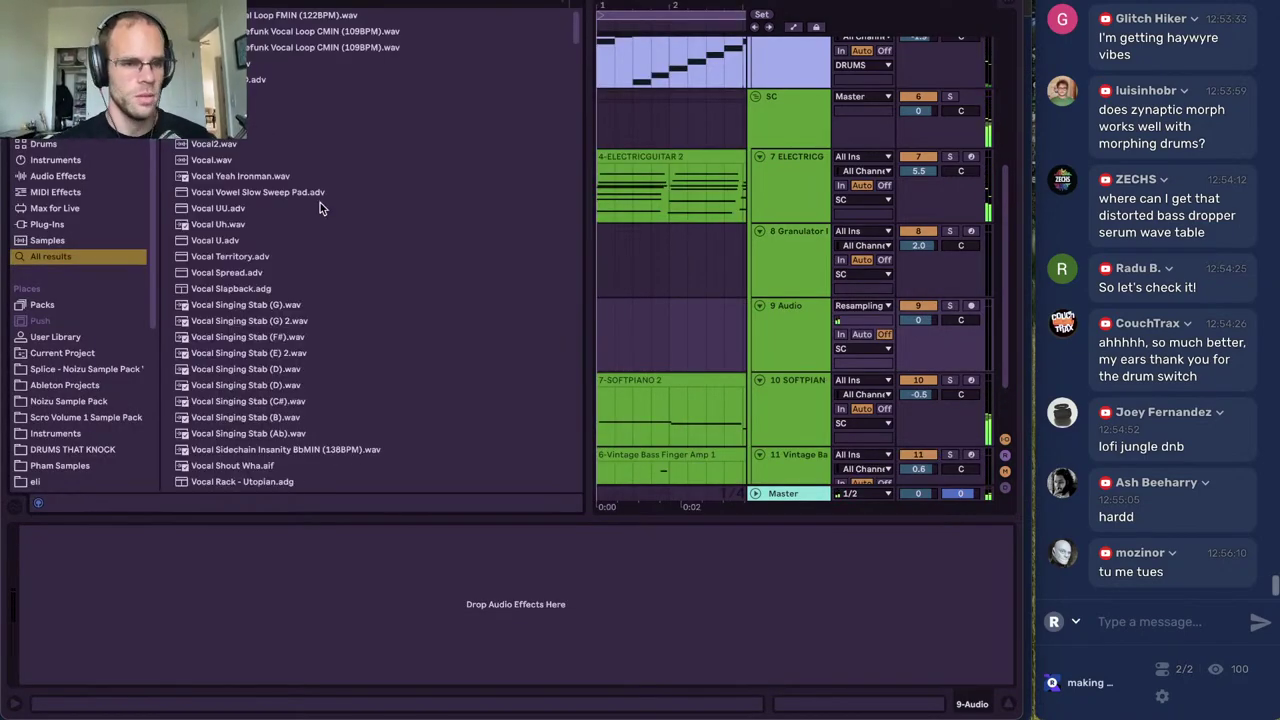
left_click(261, 403)
scroll(261, 405, "down", 8)
scroll(261, 405, "up", 5)
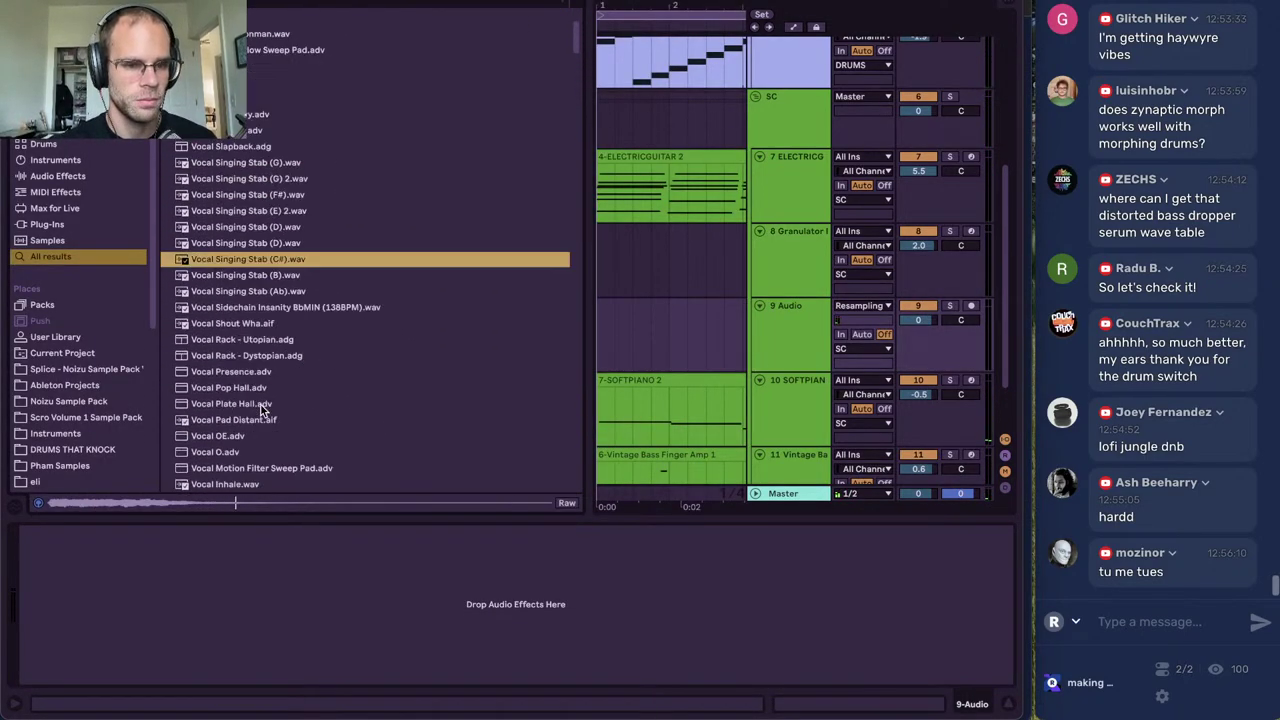
scroll(261, 405, "up", 3)
scroll(291, 190, "down", 10)
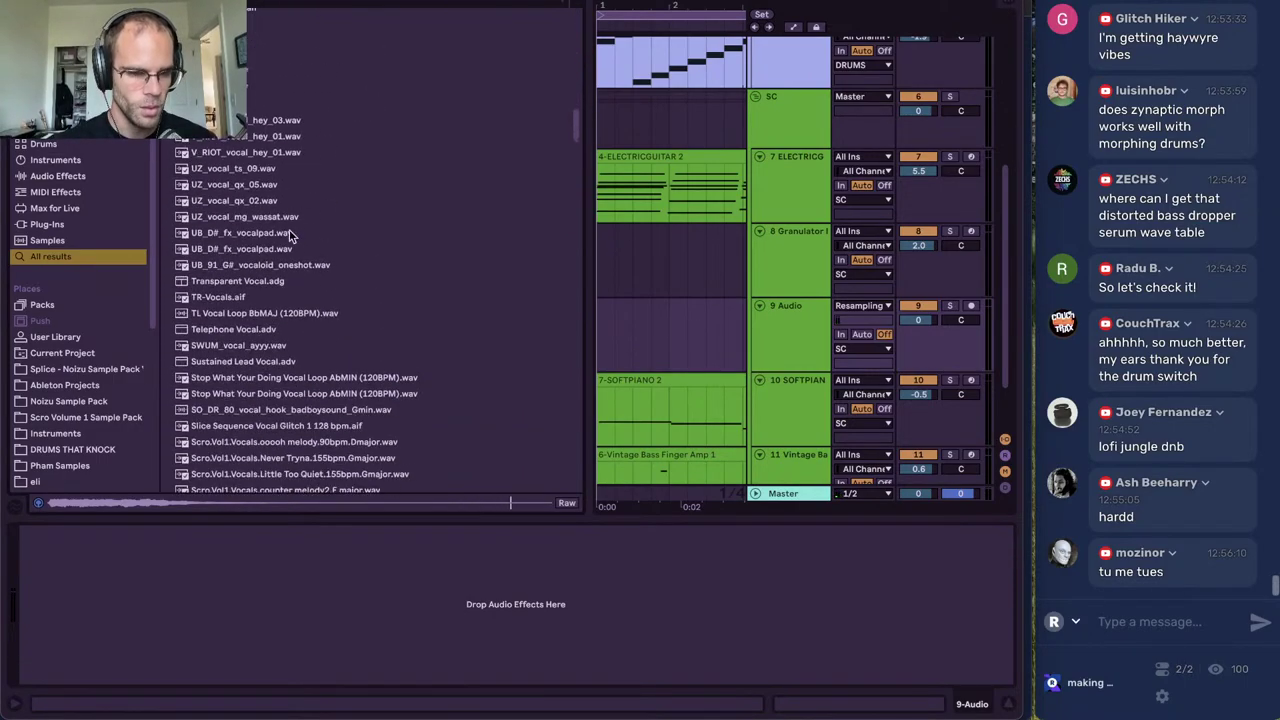
scroll(288, 300, "down", 1)
Try Stop What Your Doing Vocal Loop AbMIN (120BPM).wav at the start of the new audio track and remove it
left_click(286, 349)
scroll(287, 350, "down", 3)
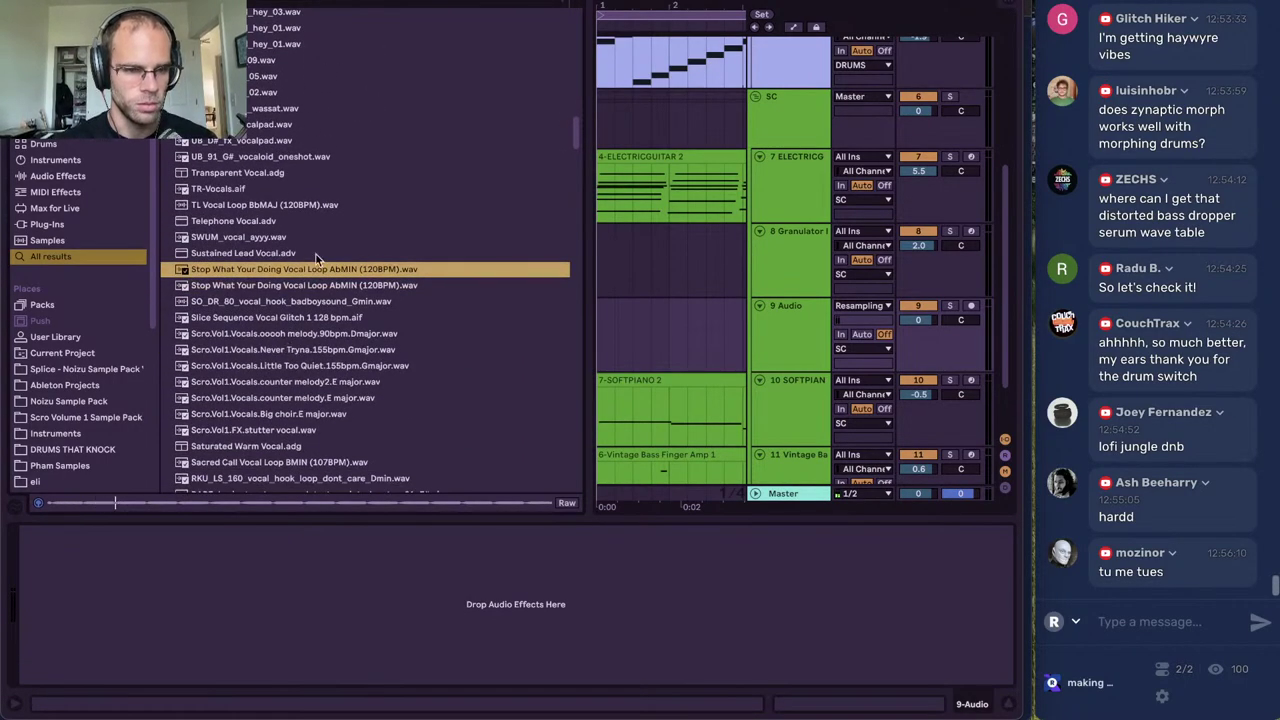
left_click_drag(590, 315, 602, 318)
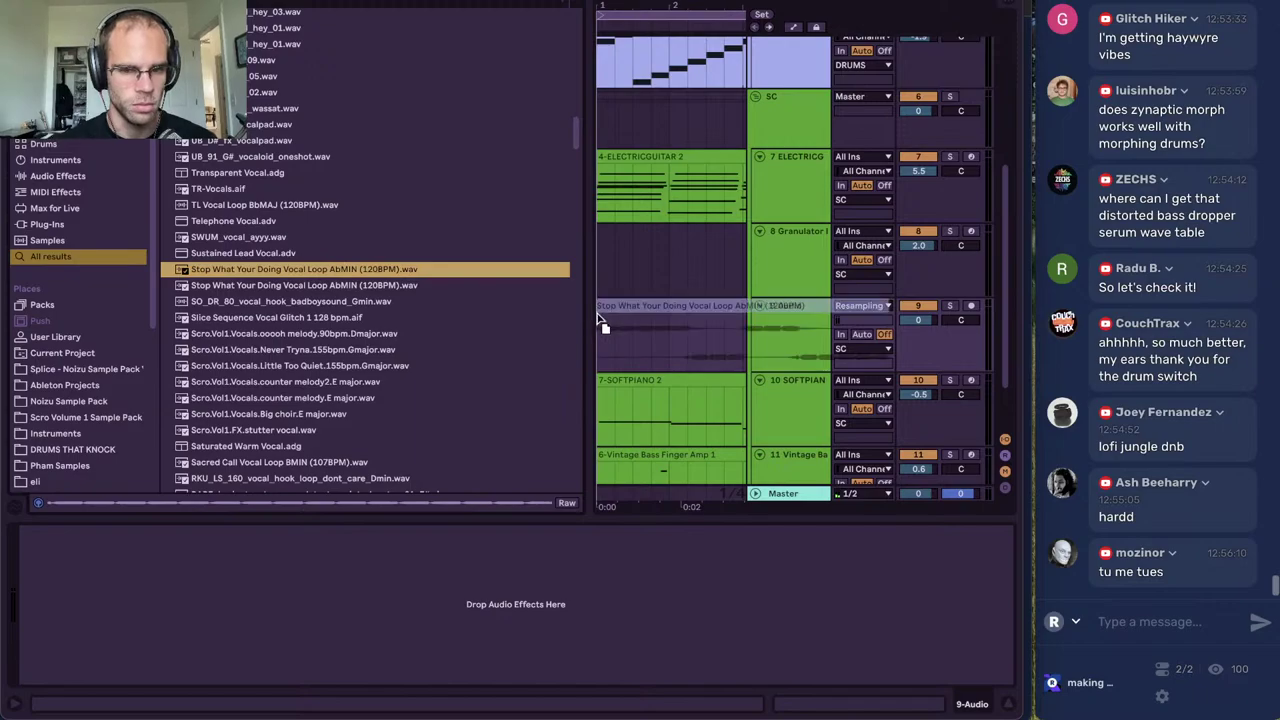
key("space")
left_click(664, 307)
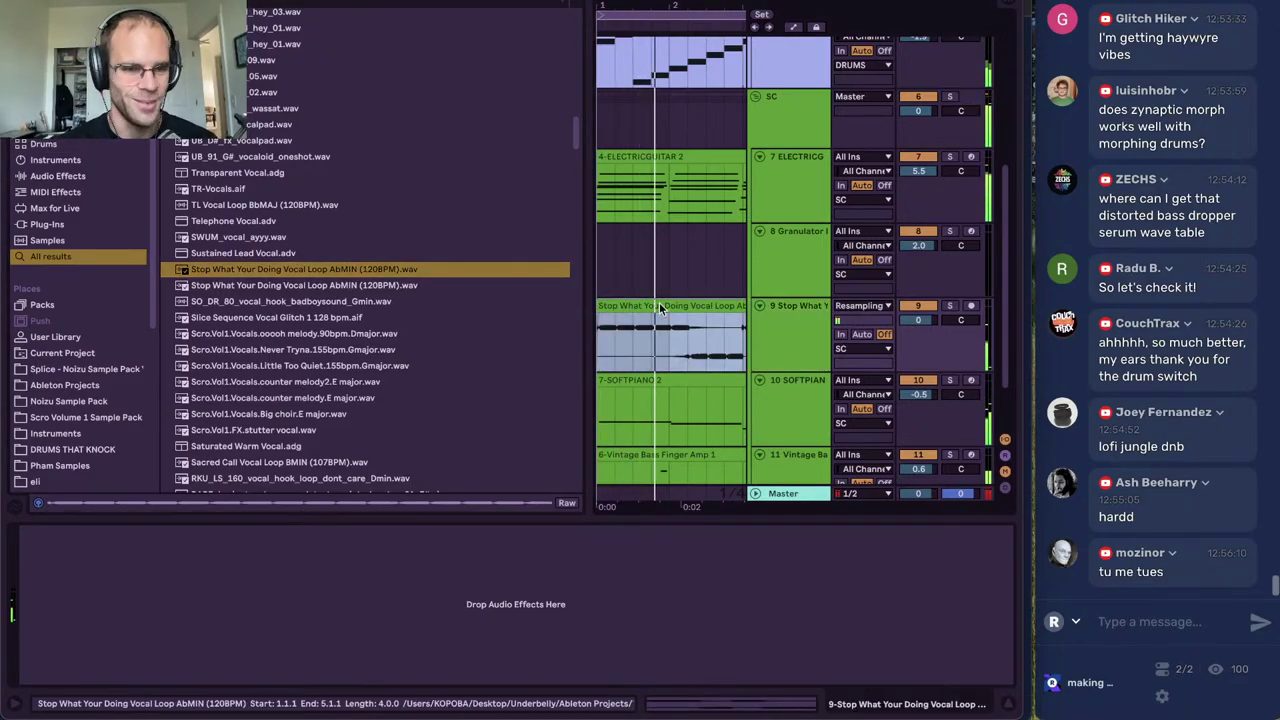
key("Delete")
Place UB_91_G#_vocaloid_oneshot.wav at bar 1 of the new audio track and set the track's volume to -3.4 dB
left_click(385, 303)
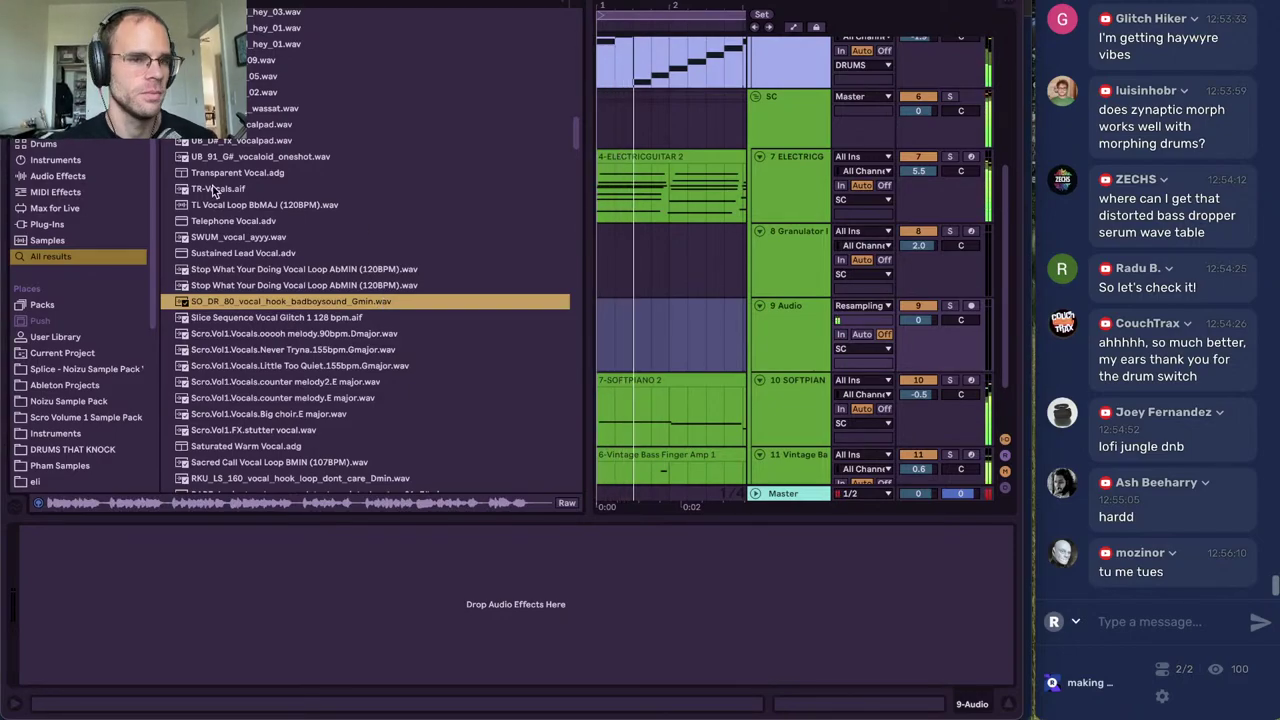
left_click(608, 239)
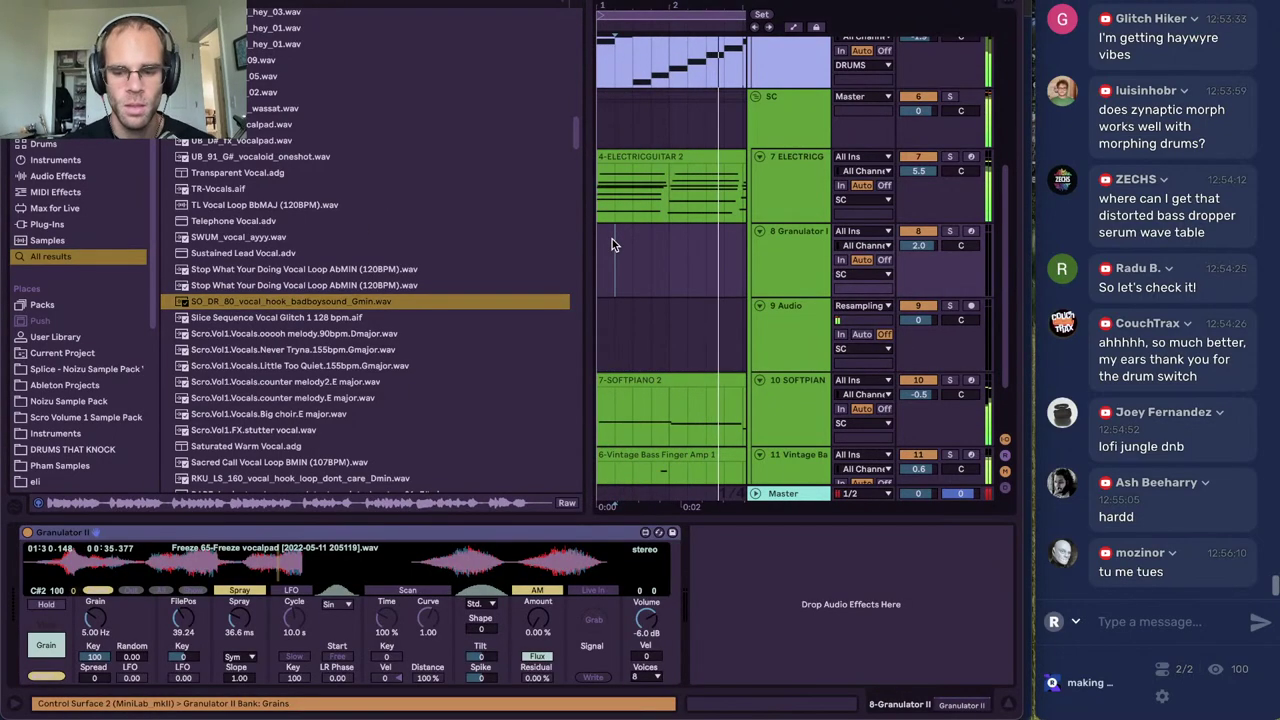
left_click(256, 157)
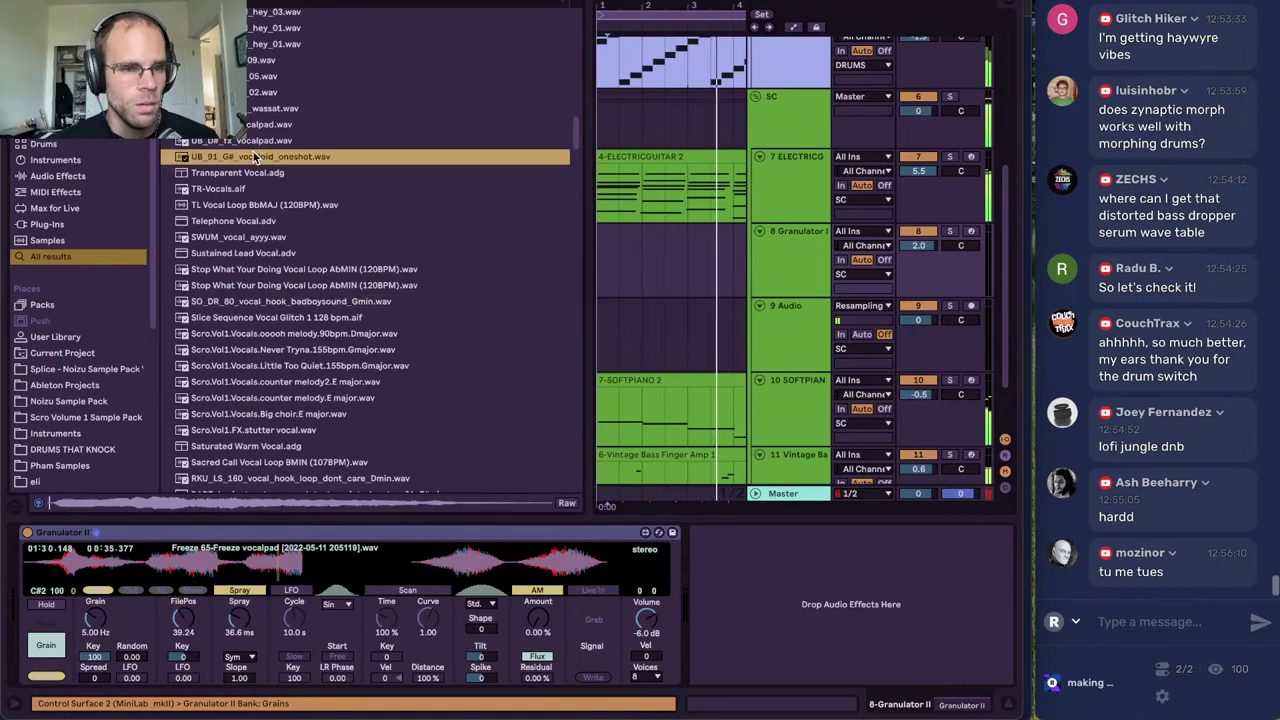
left_click_drag(256, 157, 640, 311)
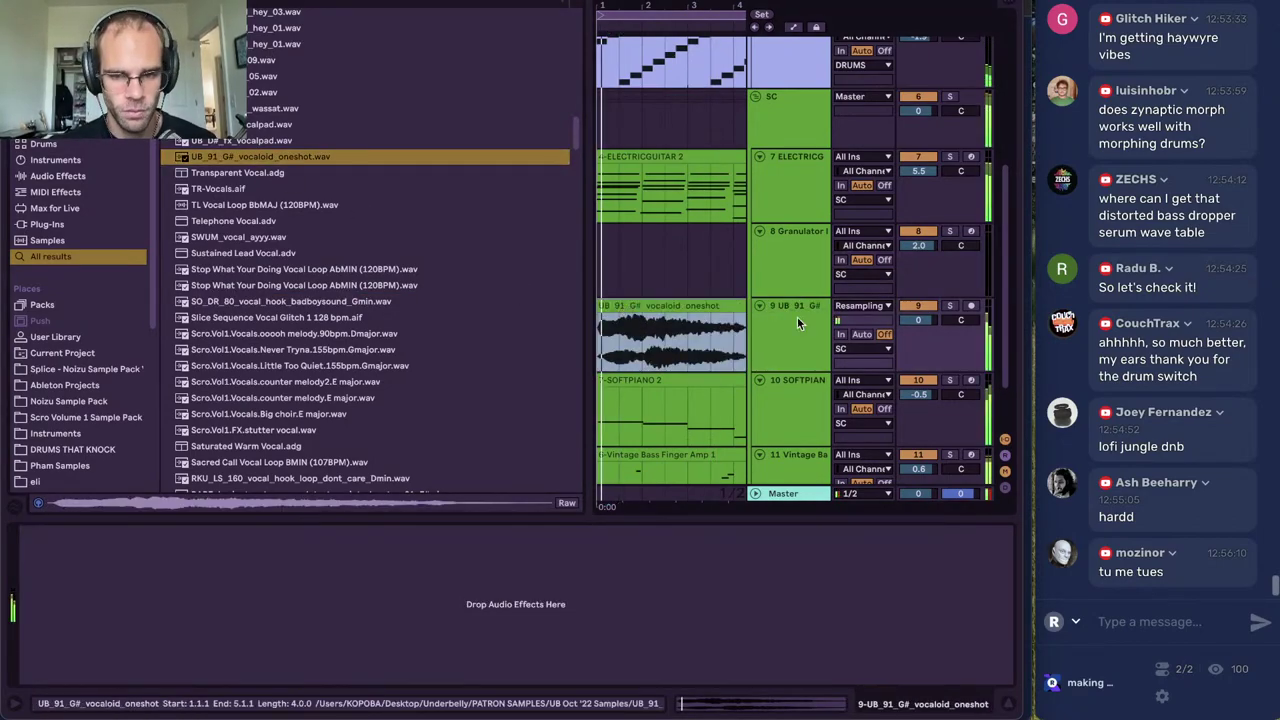
Turn off warping for the vocaloid one-shot clip and transpose it by -1 semitone
double_click(675, 302)
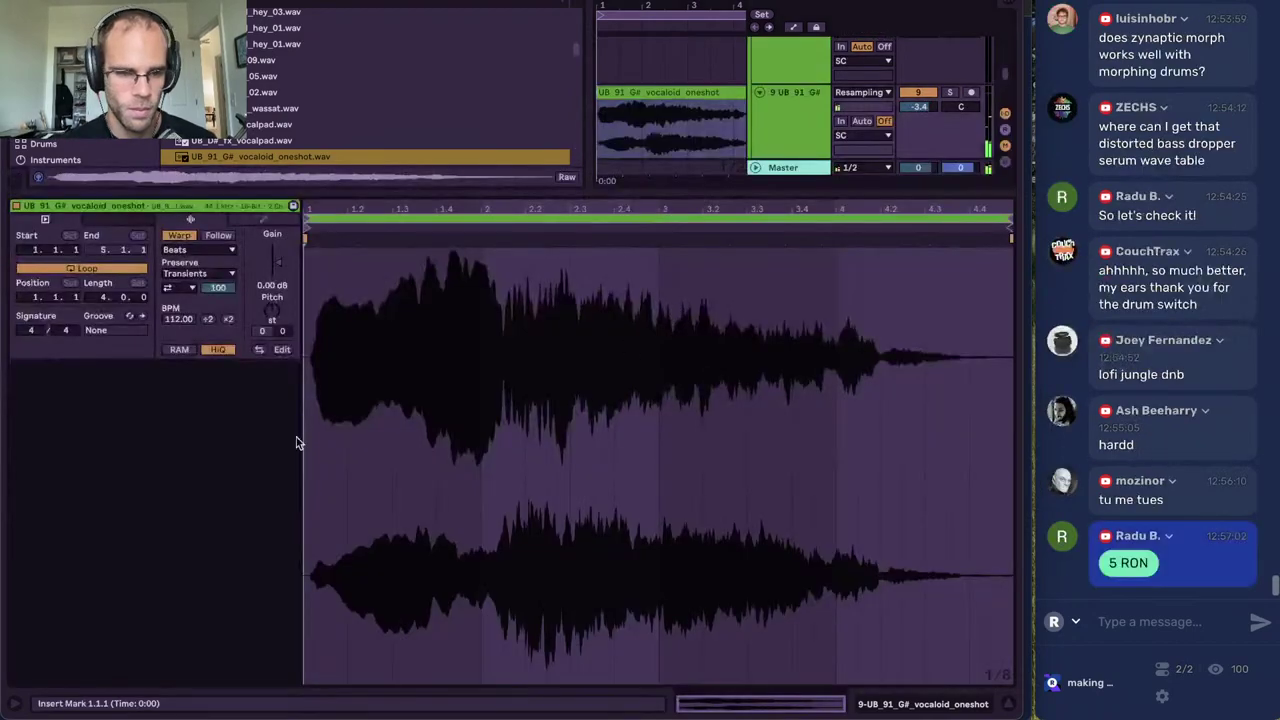
left_click(180, 234)
left_click_drag(270, 311, 270, 317)
key("space")
key("space")
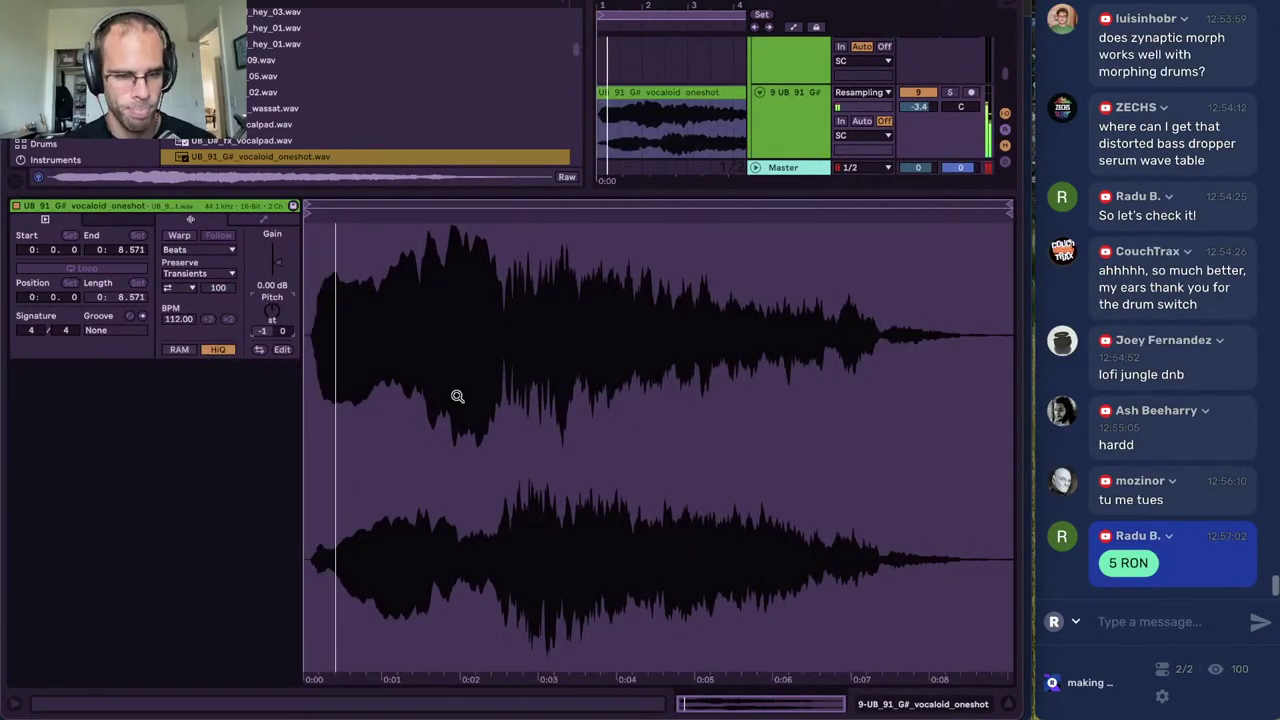
left_click(924, 707)
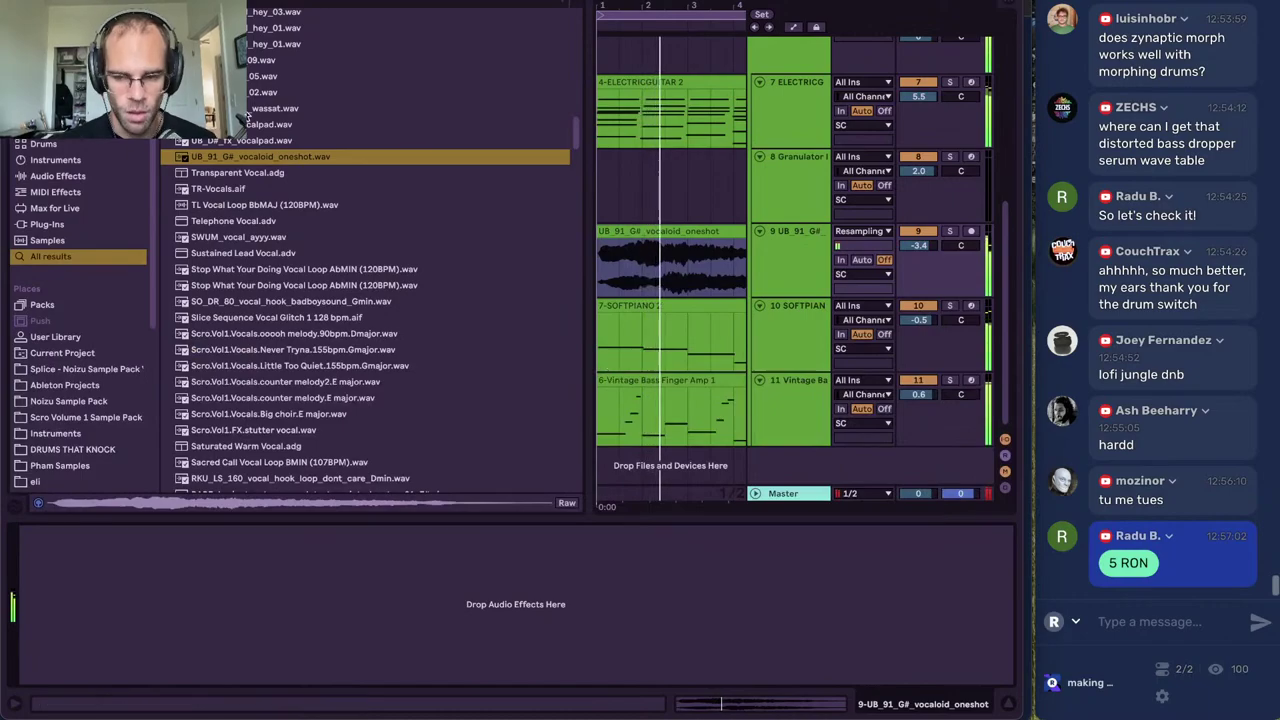
Extend the loop to the end of bar 8 and duplicate the first four bars of the lvhat2 and giveitbrk clips
key("ctrl+alt+b")
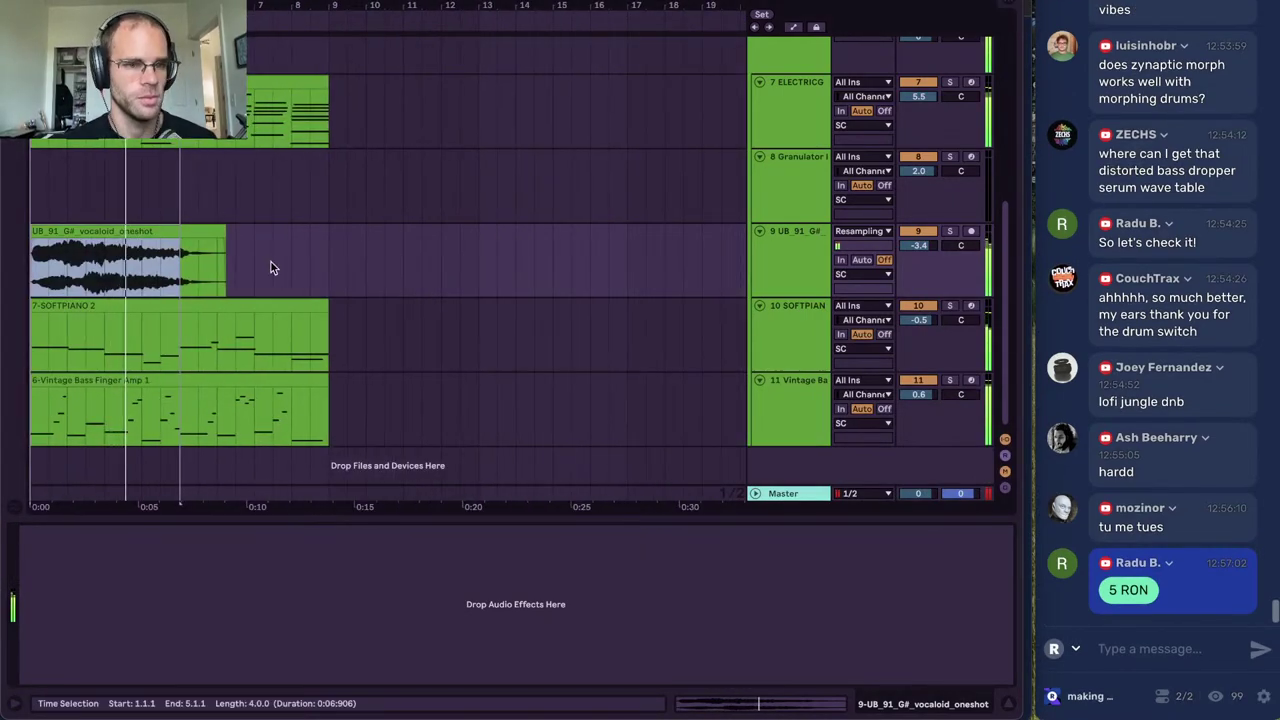
left_click_drag(179, 15, 321, 23)
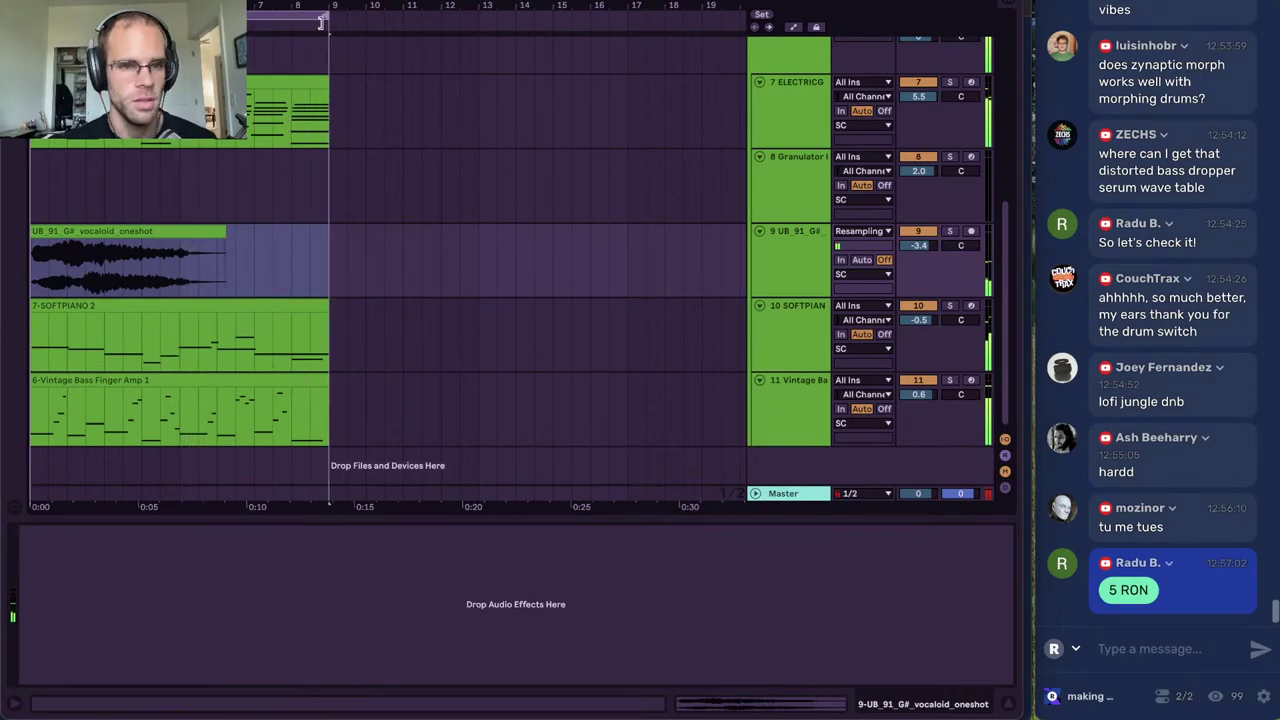
scroll(200, 230, "up", 5)
left_click_drag(178, 360, 2, 214)
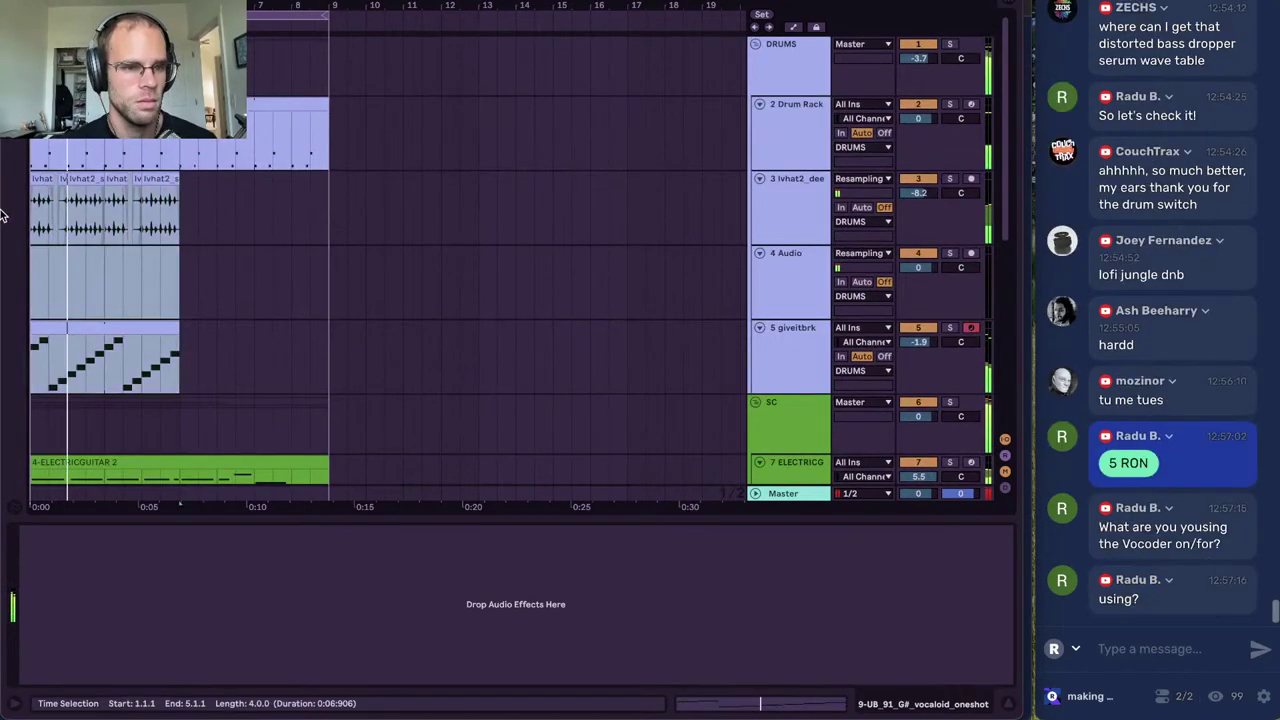
key("super+d")
Delete the empty Audio track from the DRUMS group
left_click(198, 263)
key("Delete")
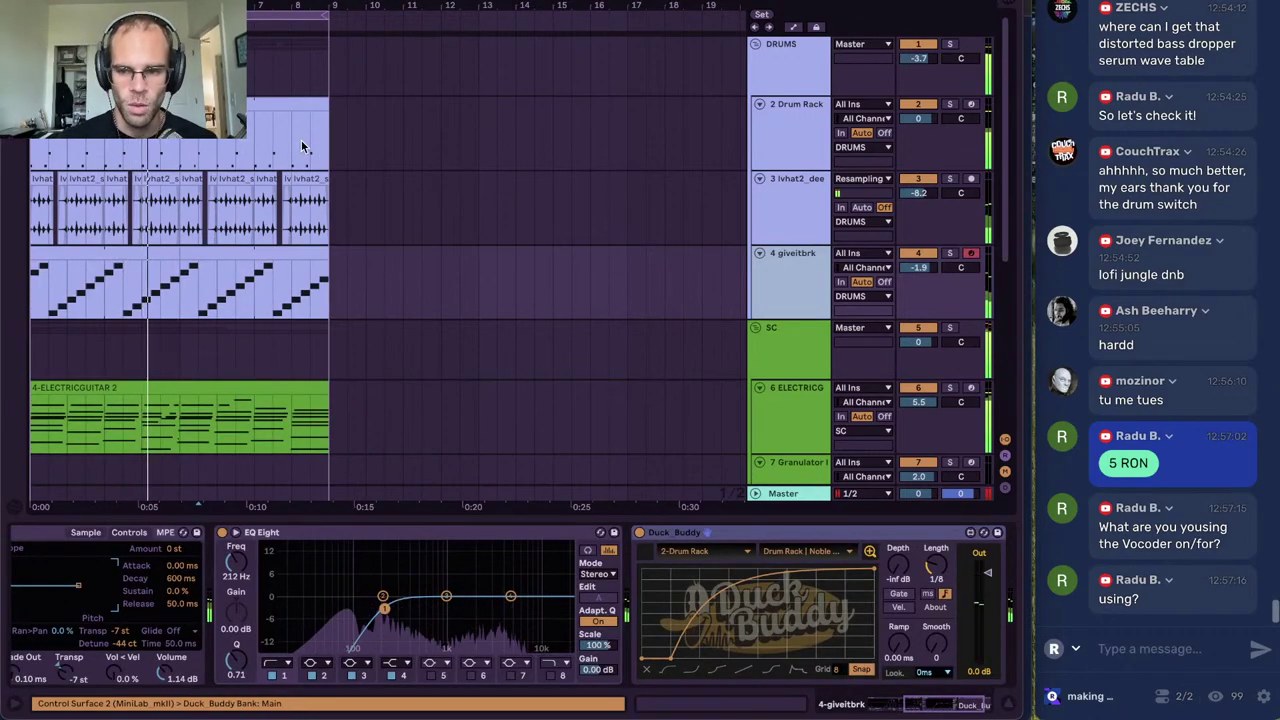
scroll(303, 147, "down", 1)
scroll(450, 200, "down", 3)
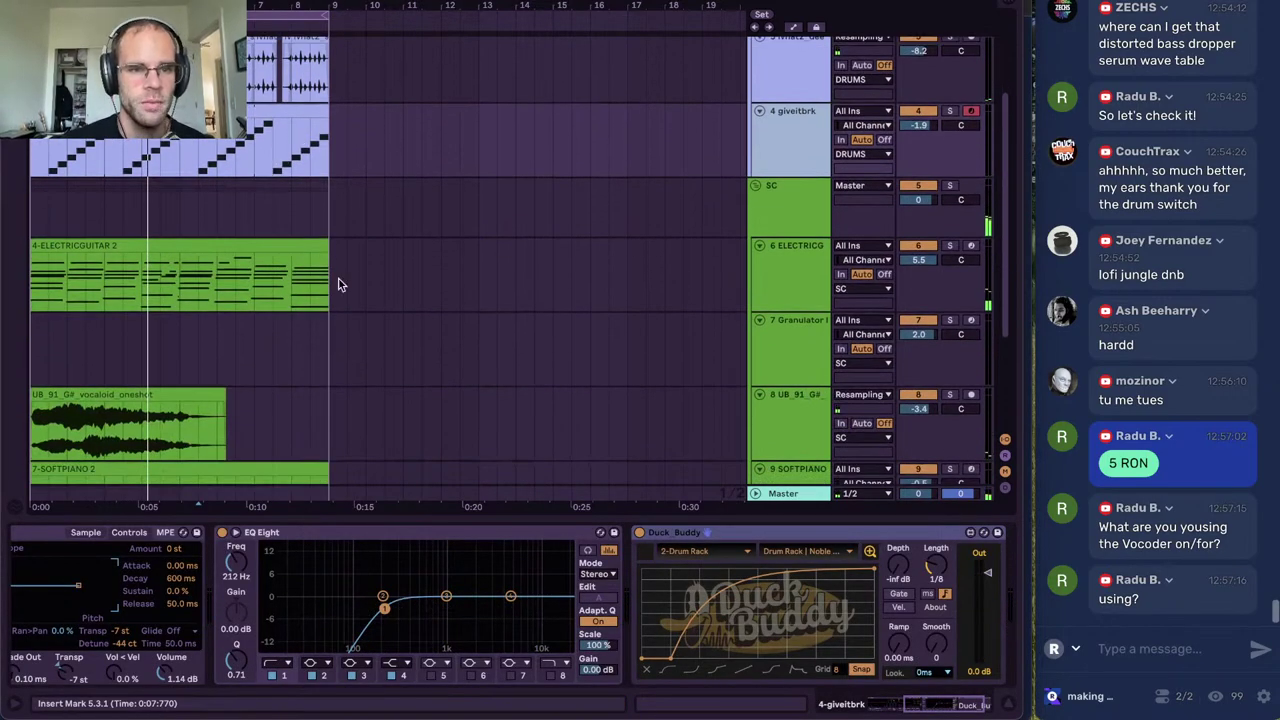
scroll(661, 233, "up", 4)
Solo the lvhat2 track, compare it with its Vocoder bypassed and active, and set the Vocoder release to 285 ms
left_click(790, 232)
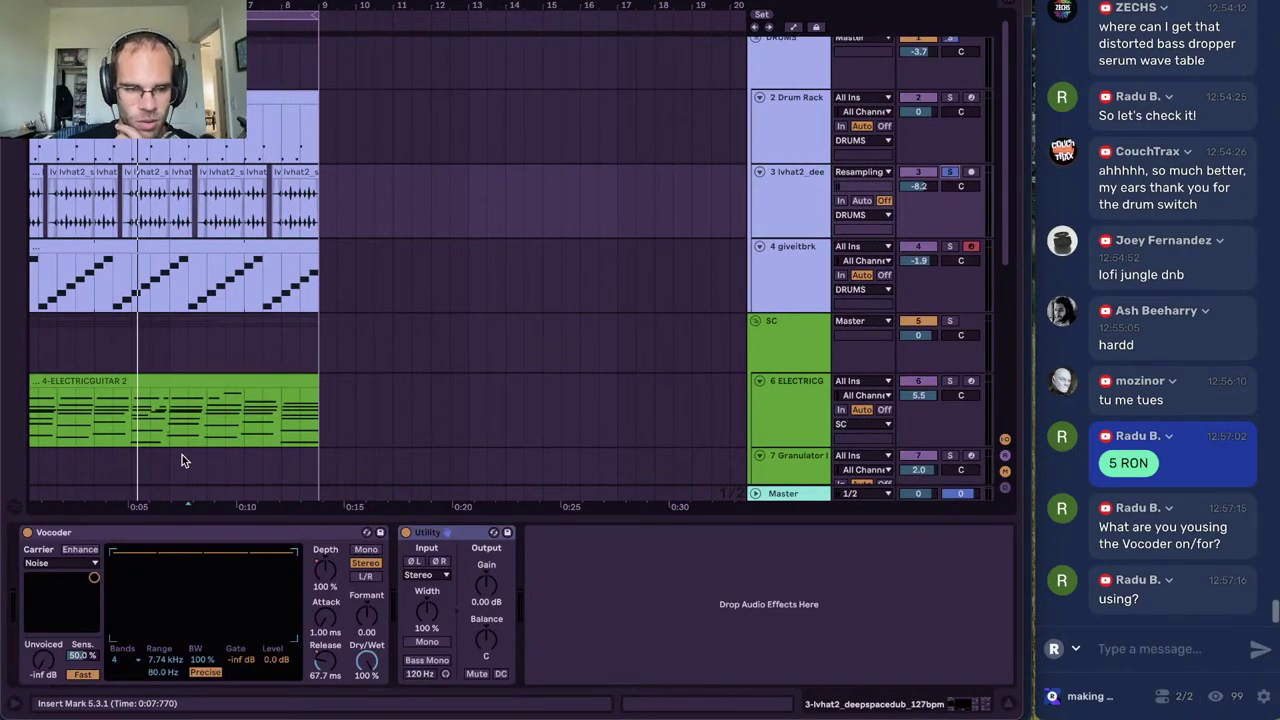
left_click(27, 533)
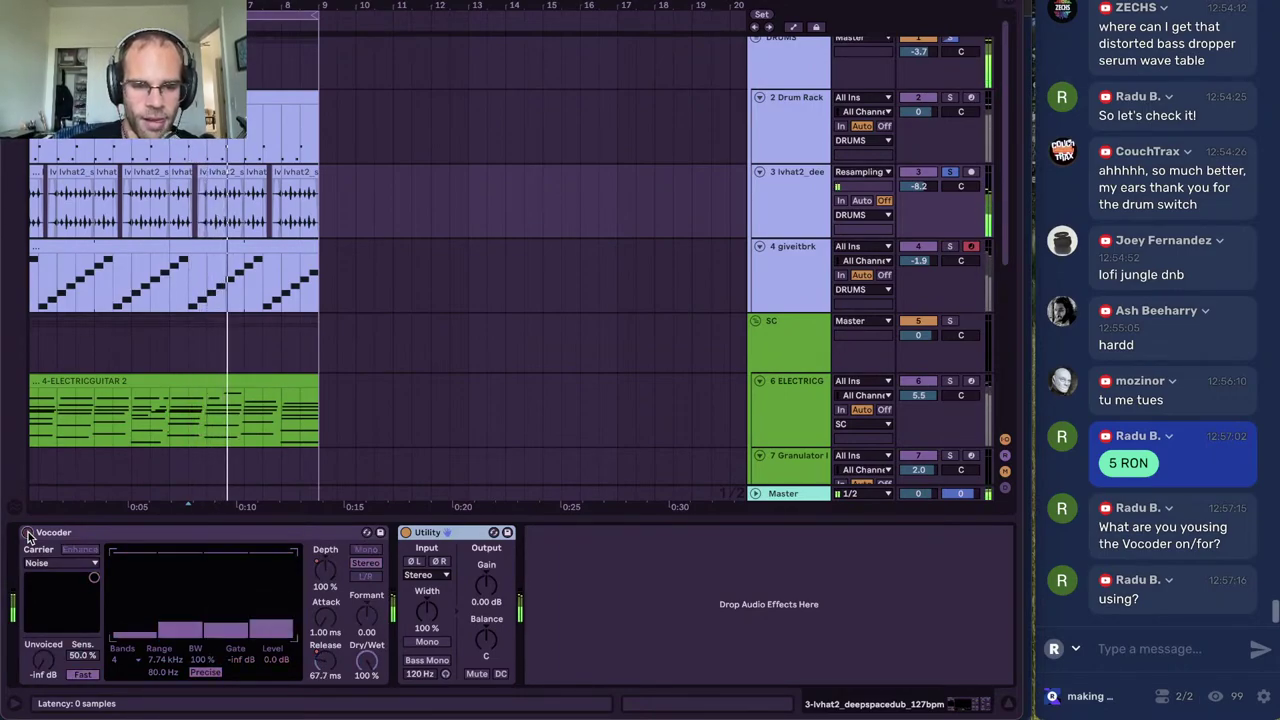
left_click(28, 533)
scroll(150, 320, "up", 1)
scroll(150, 320, "left", 1)
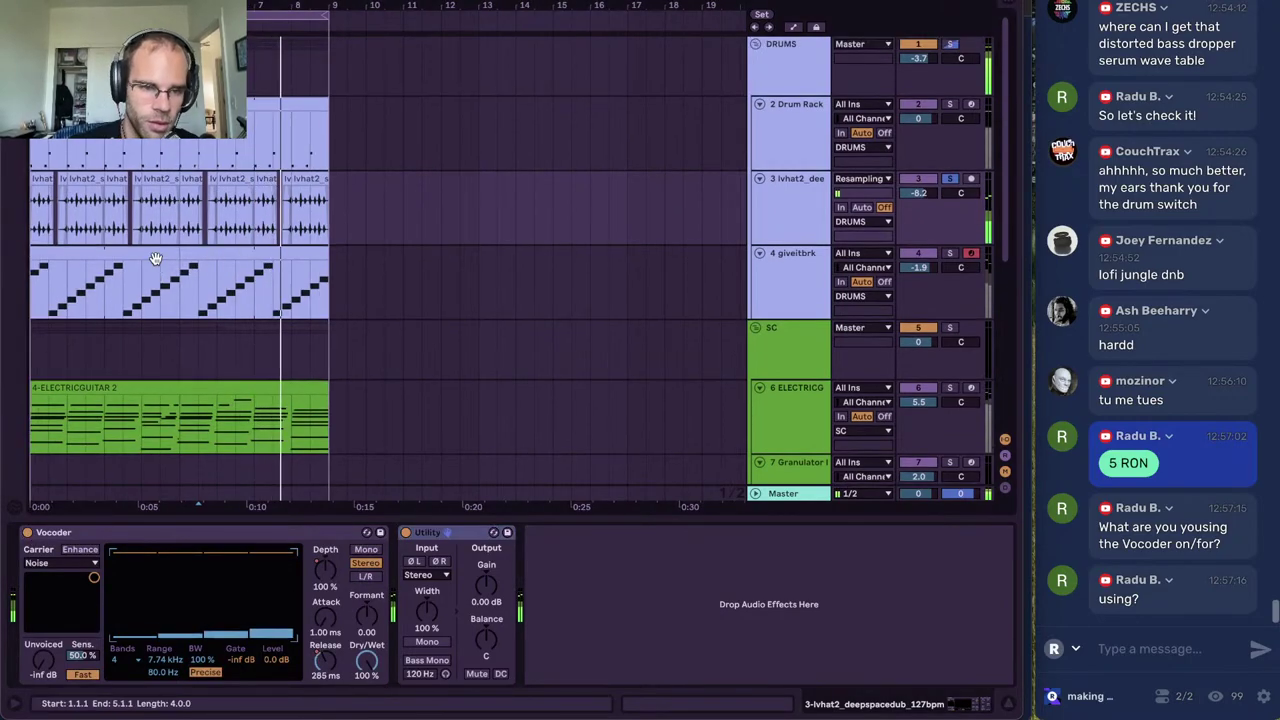
Switch off the lvhat2 track's solo to play the full mix
left_click(155, 257)
scroll(155, 257, "up", 3)
scroll(155, 260, "down", 5)
scroll(155, 263, "down", 2)
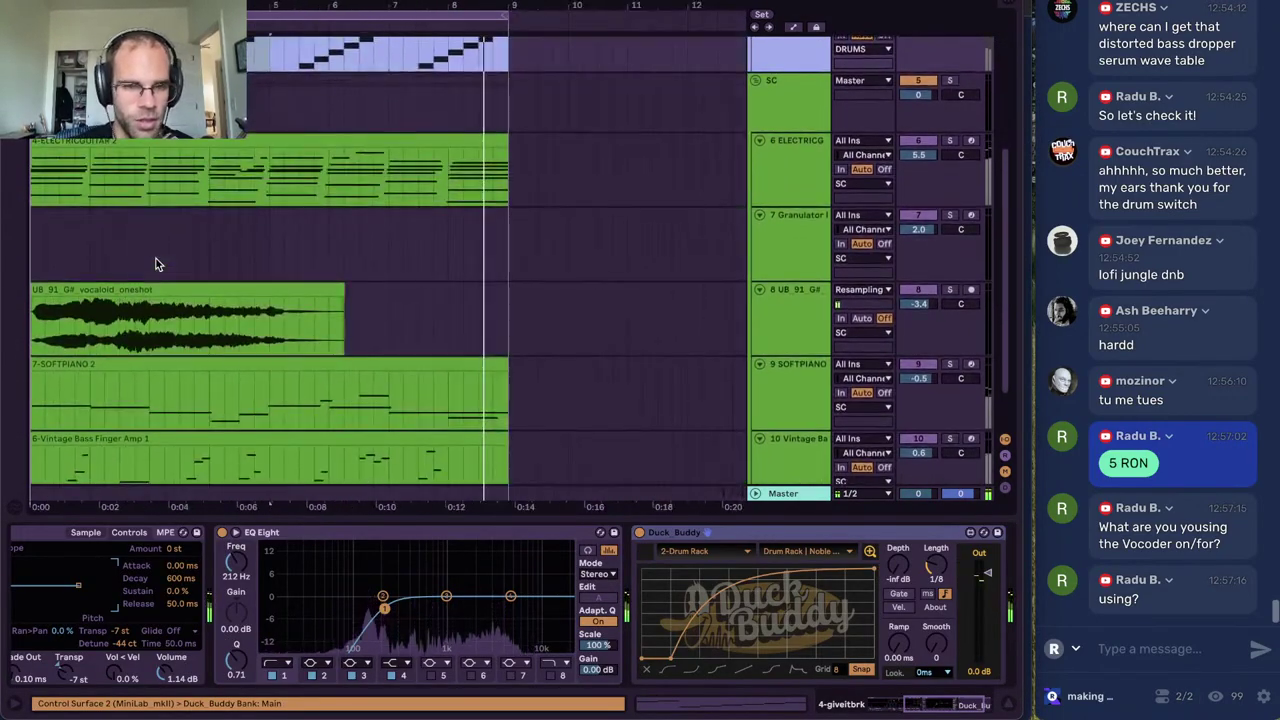
scroll(156, 264, "down", 2)
scroll(157, 263, "up", 5)
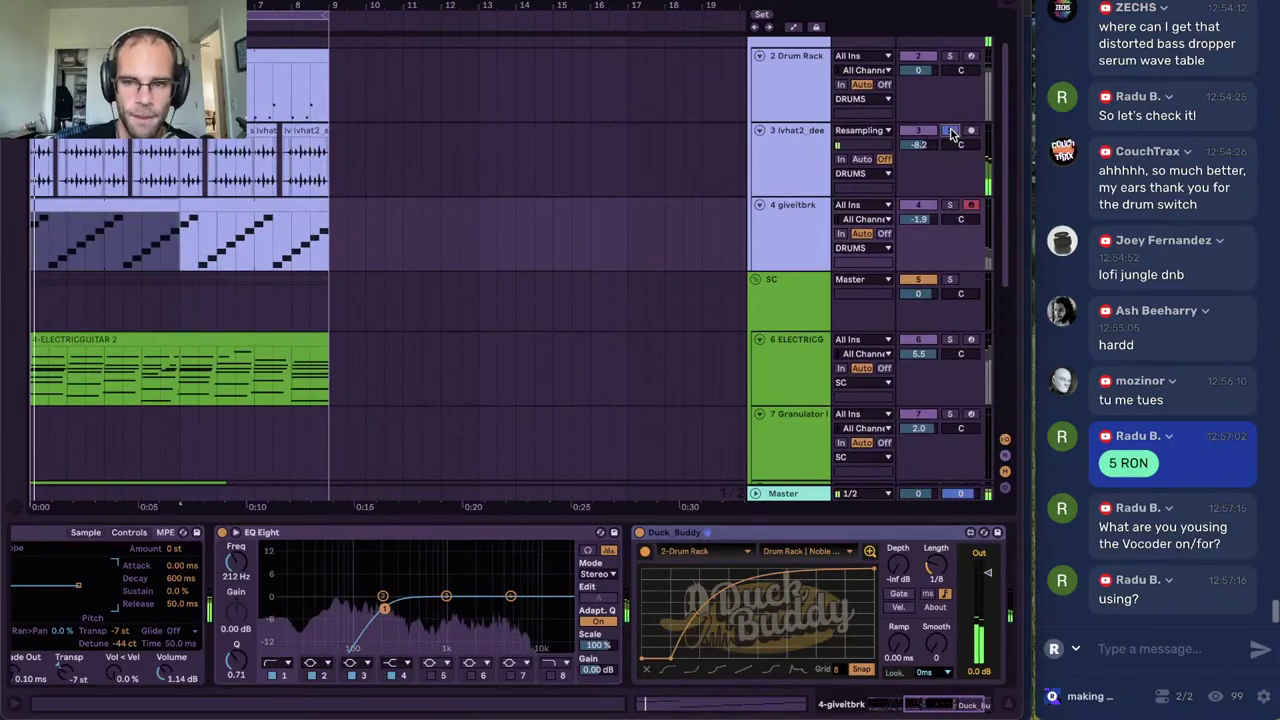
scroll(567, 152, "down", 5)
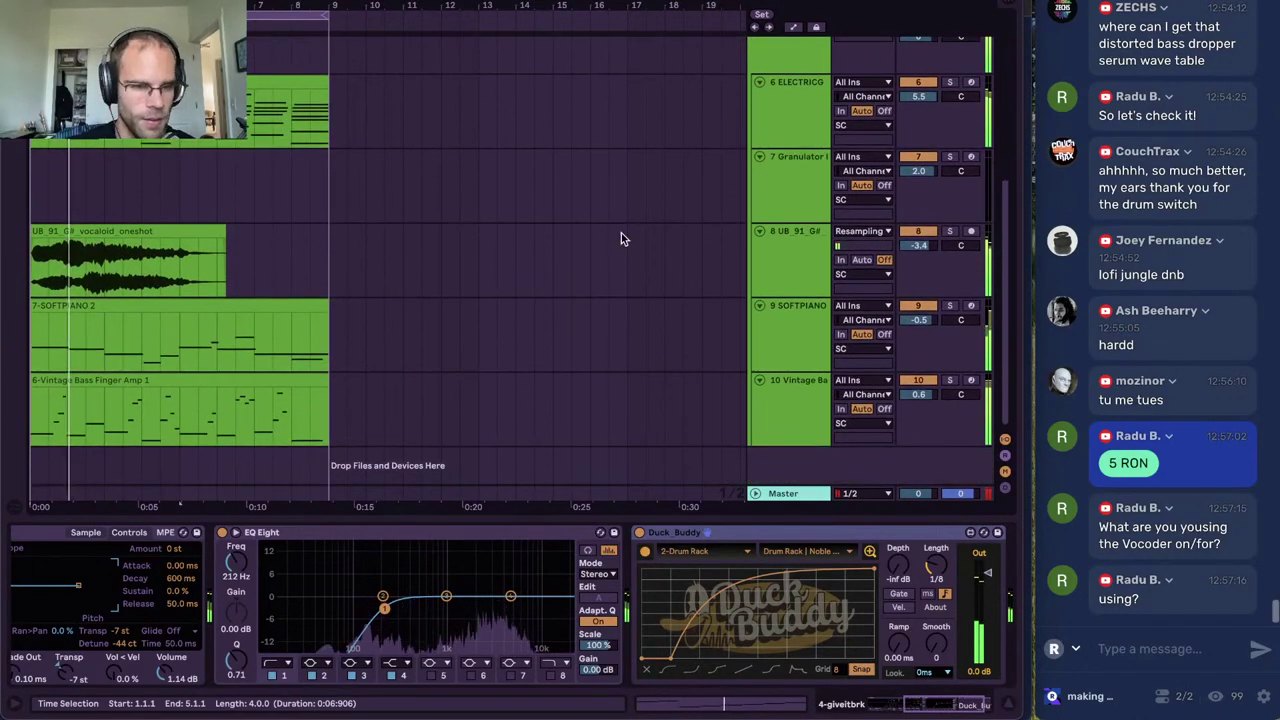
Duplicate the UB_91_G# vocaloid track and move the copied clip to start at bar 5
left_click(218, 238)
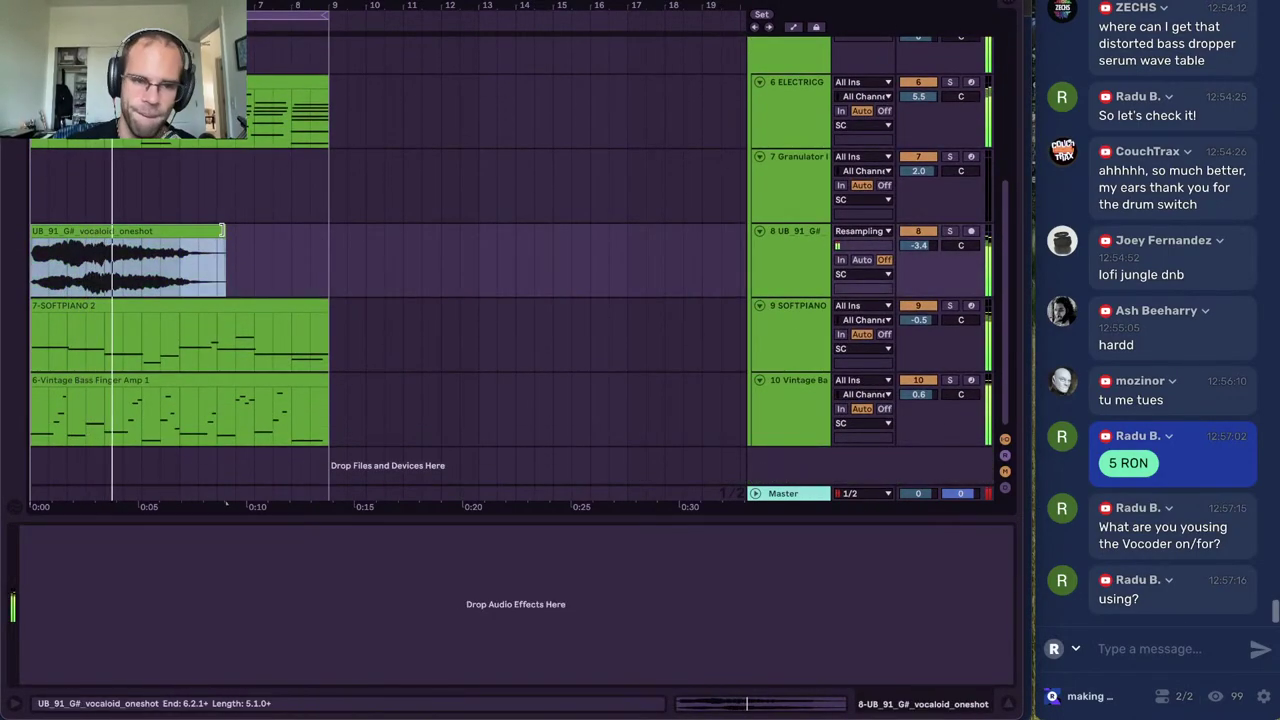
left_click(686, 263)
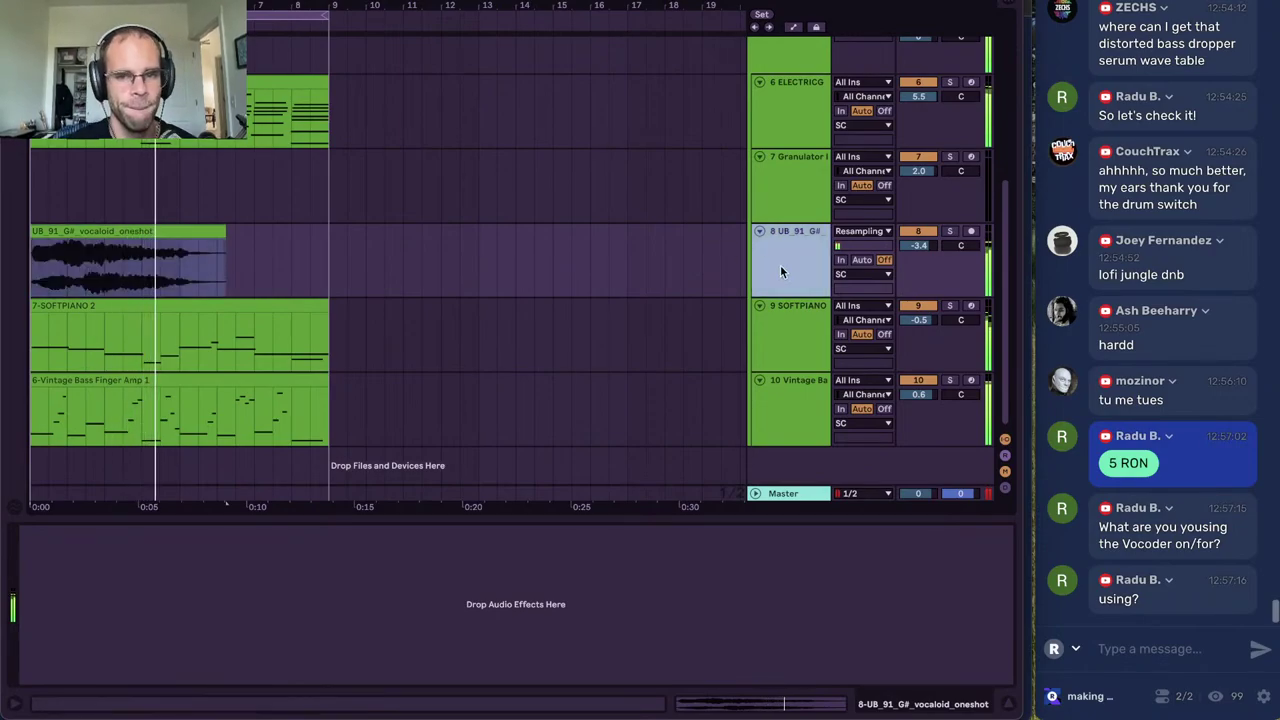
key("ctrl+d")
left_click_drag(134, 335, 281, 318)
Transpose the copied vocaloid clip to +4 semitones
double_click(214, 323)
key("space")
key("space")
left_click_drag(197, 92, 235, 92)
left_click_drag(275, 315, 275, 311)
key("space")
key("space")
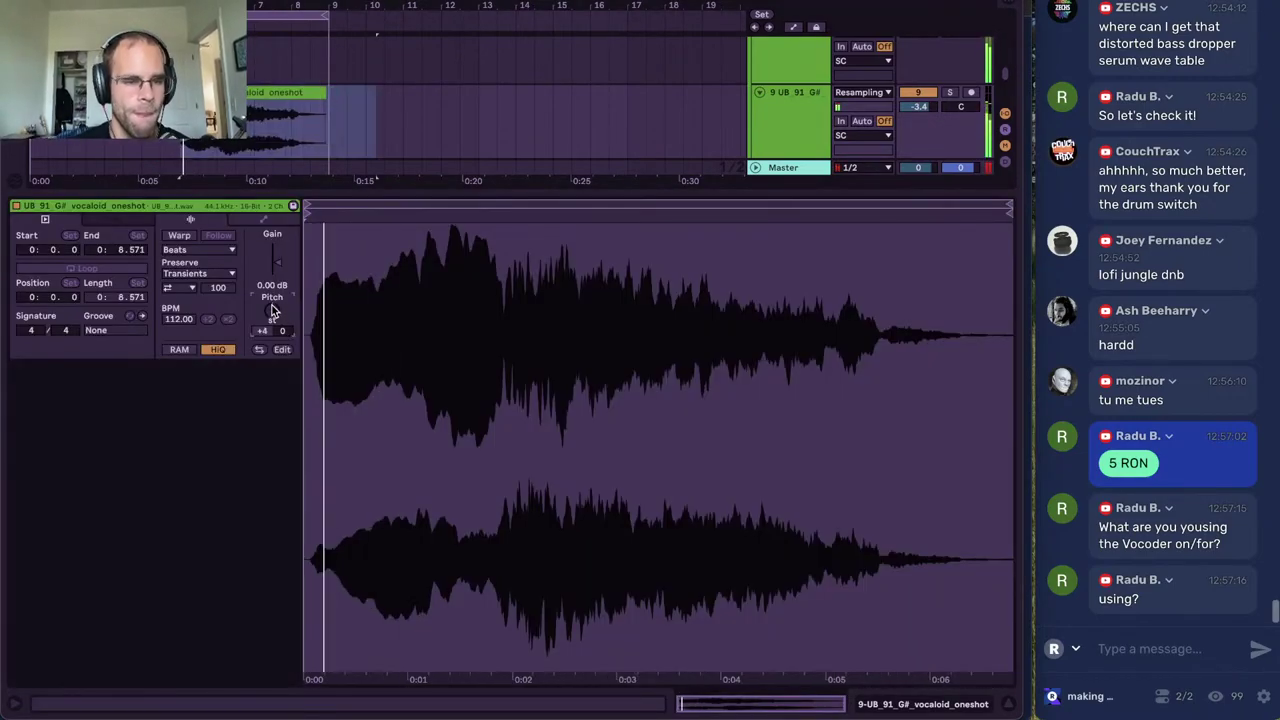
left_click_drag(474, 409, 476, 414)
left_click(868, 705)
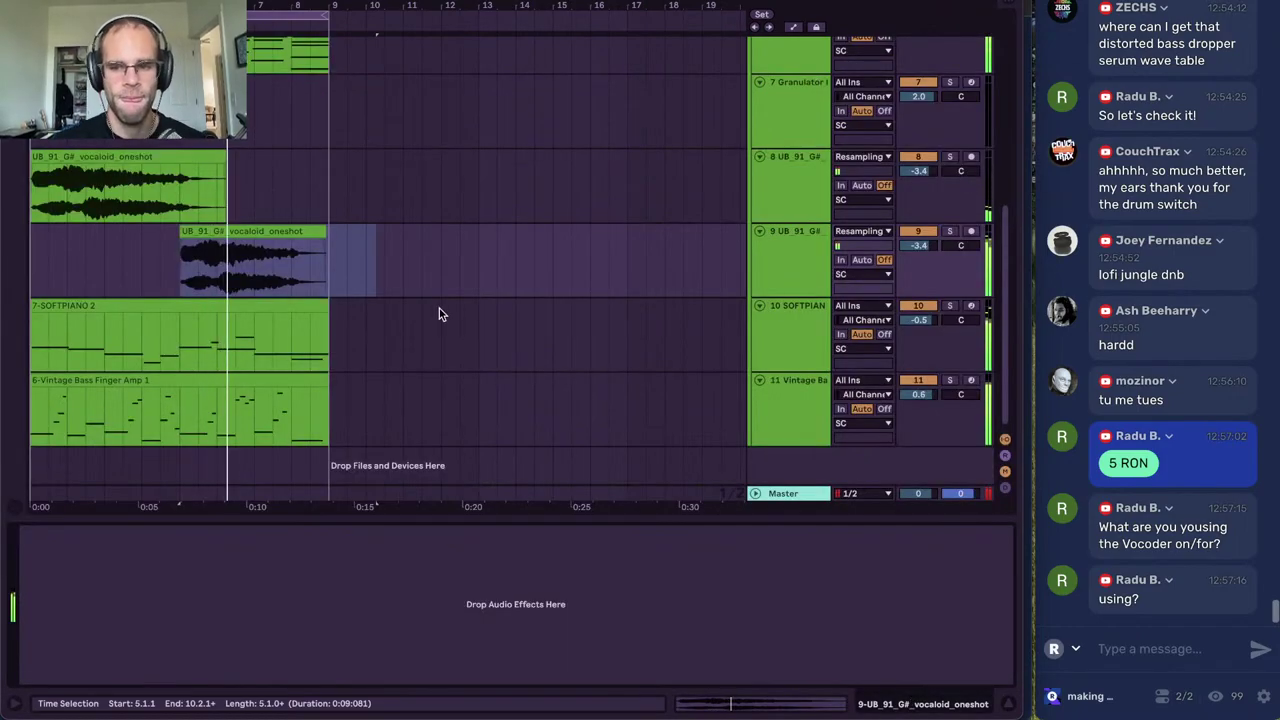
Group the two UB_91_G# vocaloid tracks together inside the SC group
left_click(224, 282)
scroll(224, 282, "left", 1)
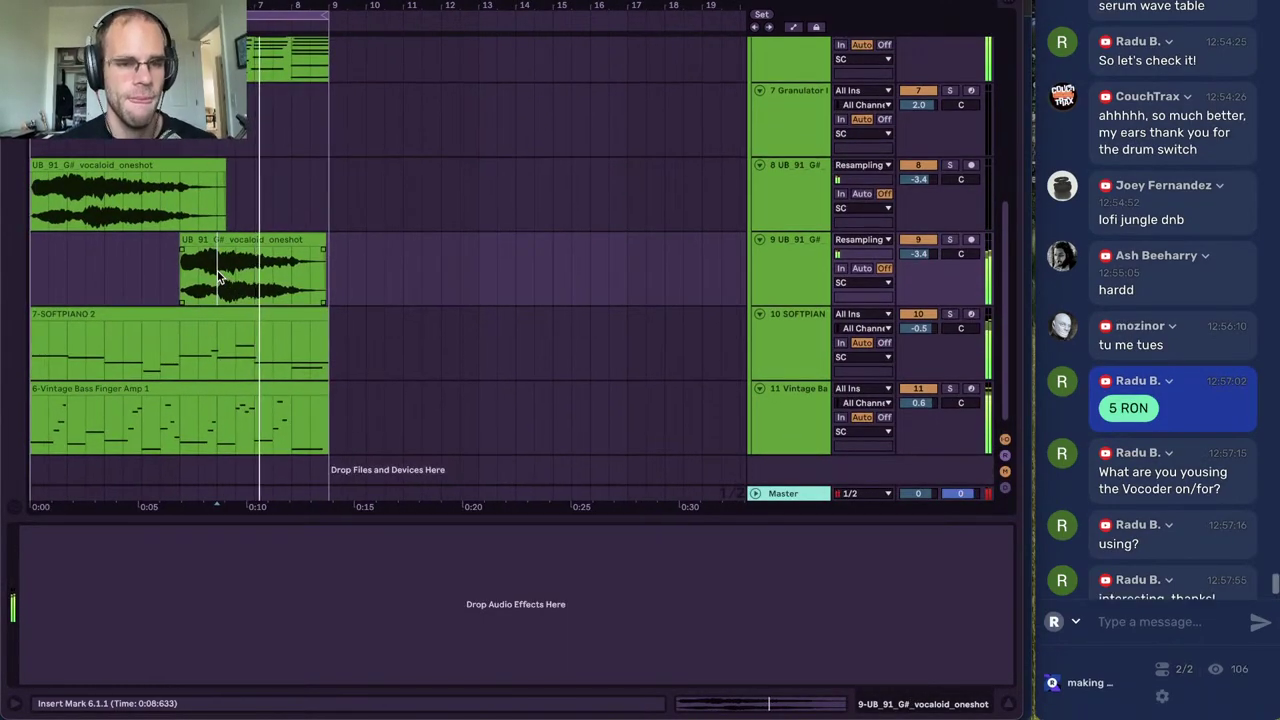
left_click(318, 238)
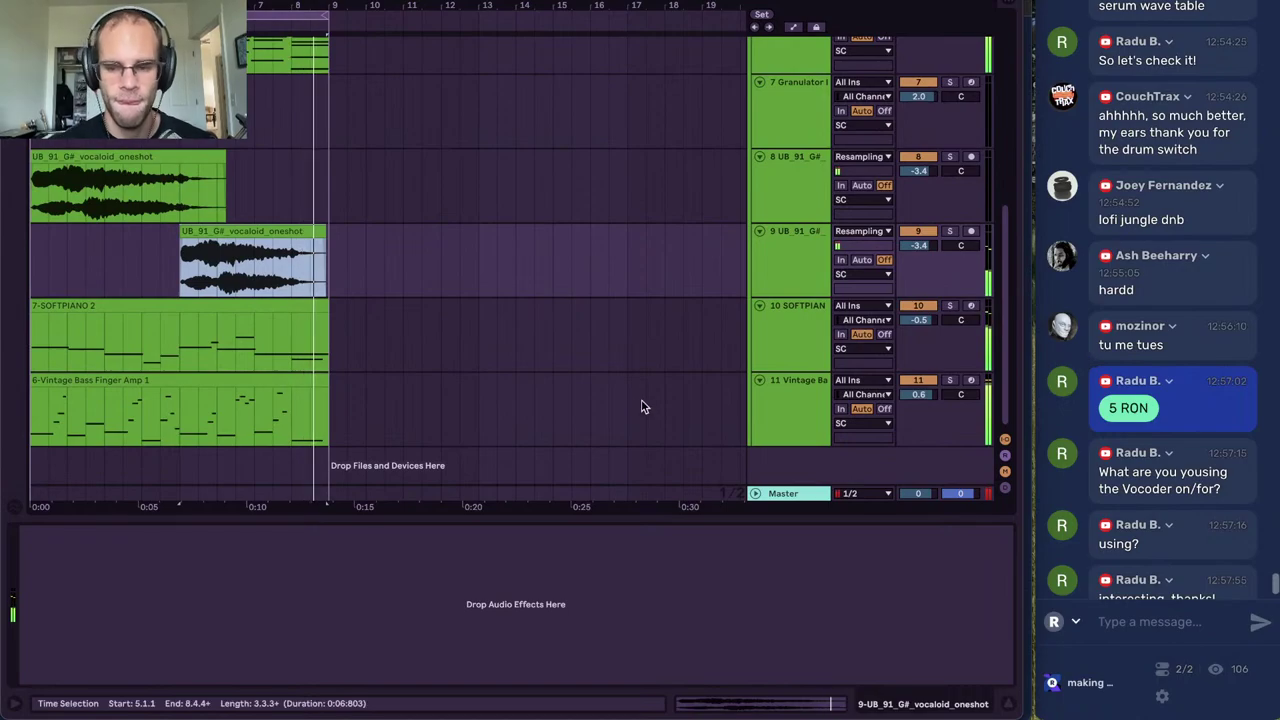
scroll(406, 368, "up", 3)
key("plus")
key("plus")
scroll(323, 337, "left", 7)
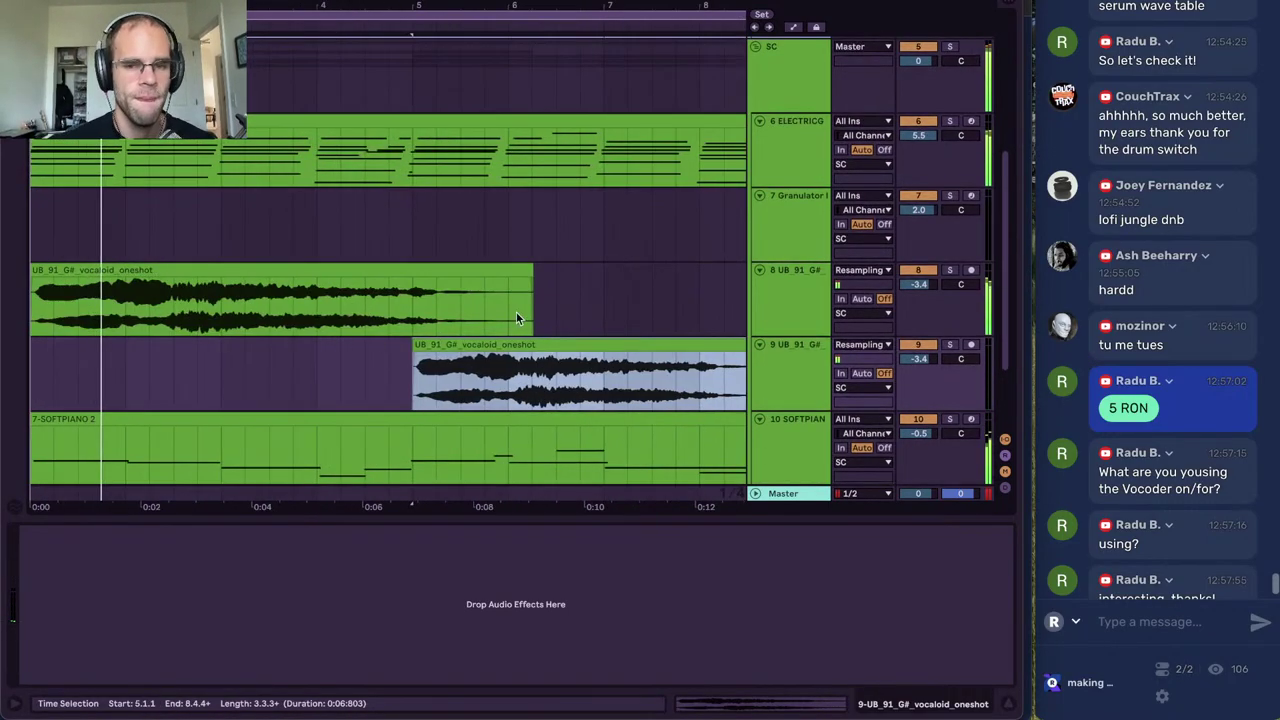
left_click(817, 292)
left_click(811, 380, "shift")
key("ctrl+g")
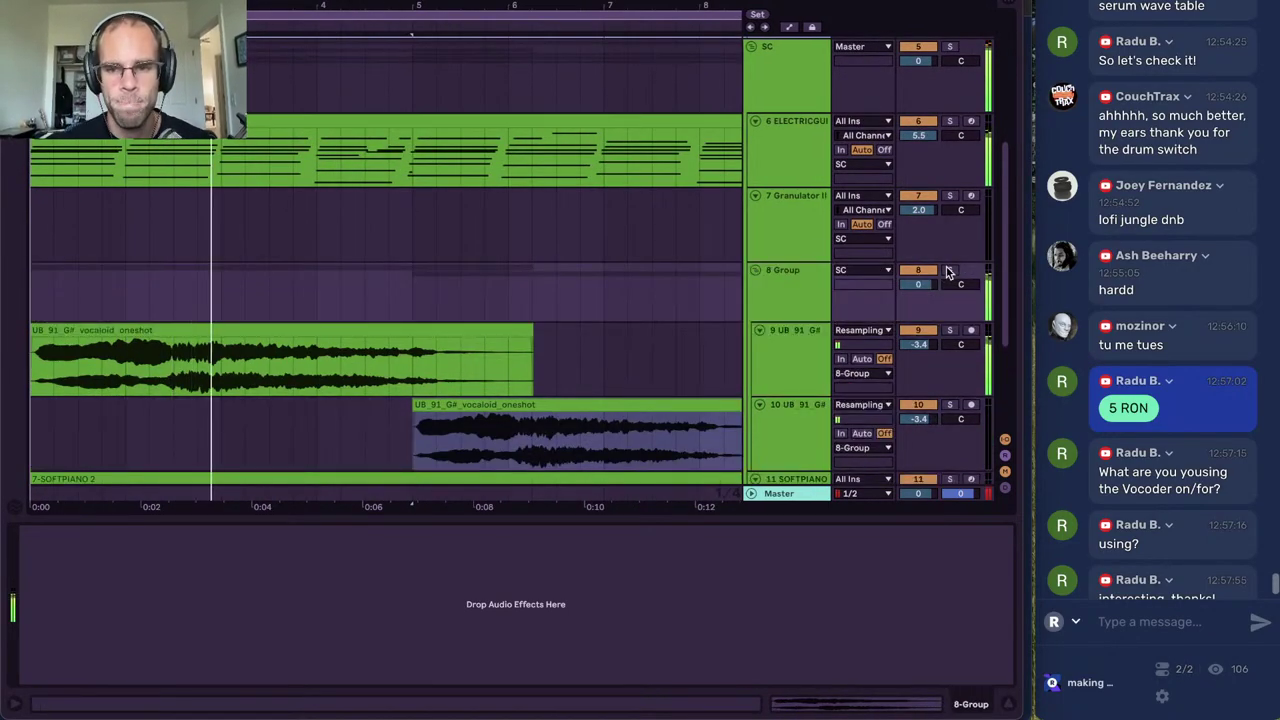
Try SketchCassette II on the soloed vocaloid group with its tape age set to Worn, and remove it
left_click(770, 279)
key("ctrl+f")
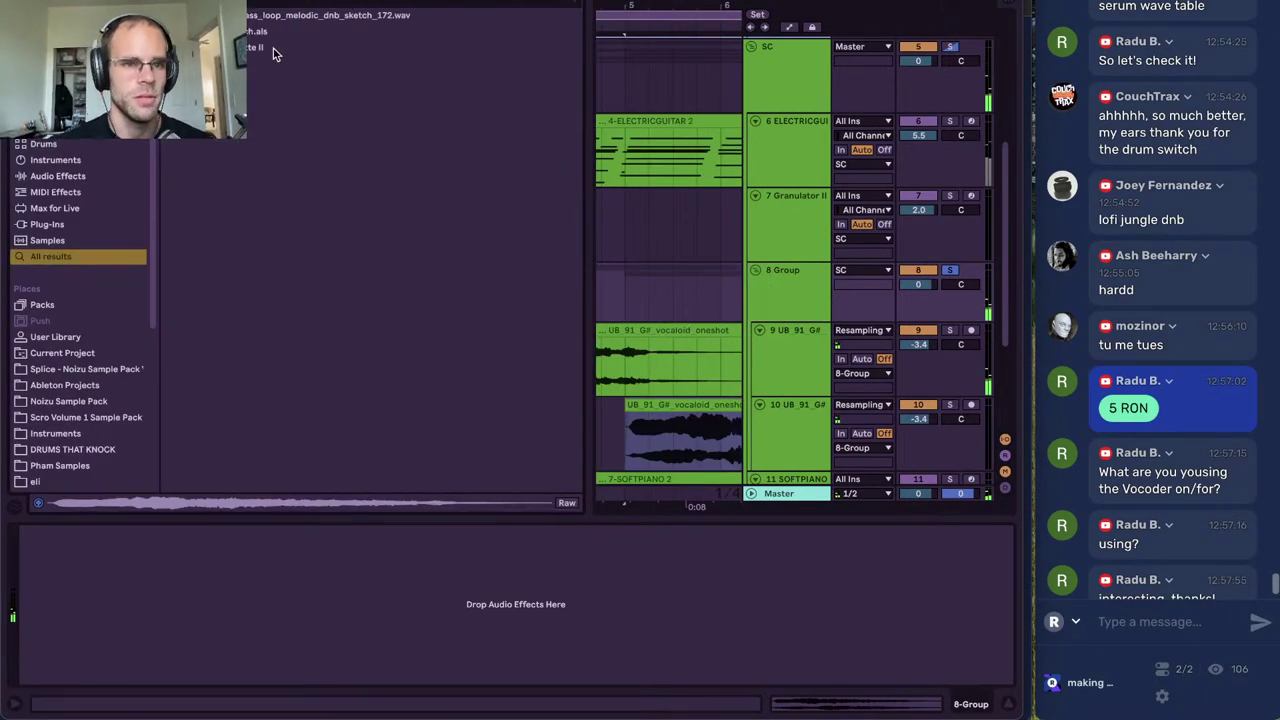
left_click_drag(273, 48, 468, 543)
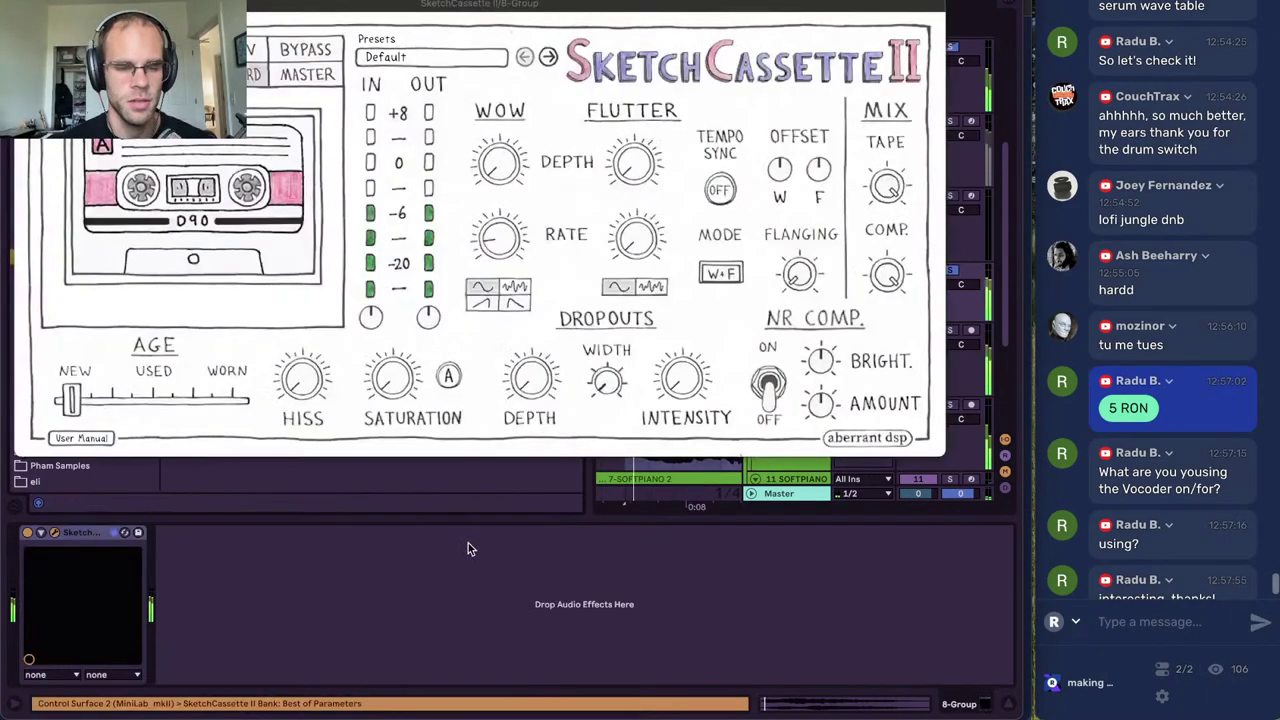
left_click(82, 533)
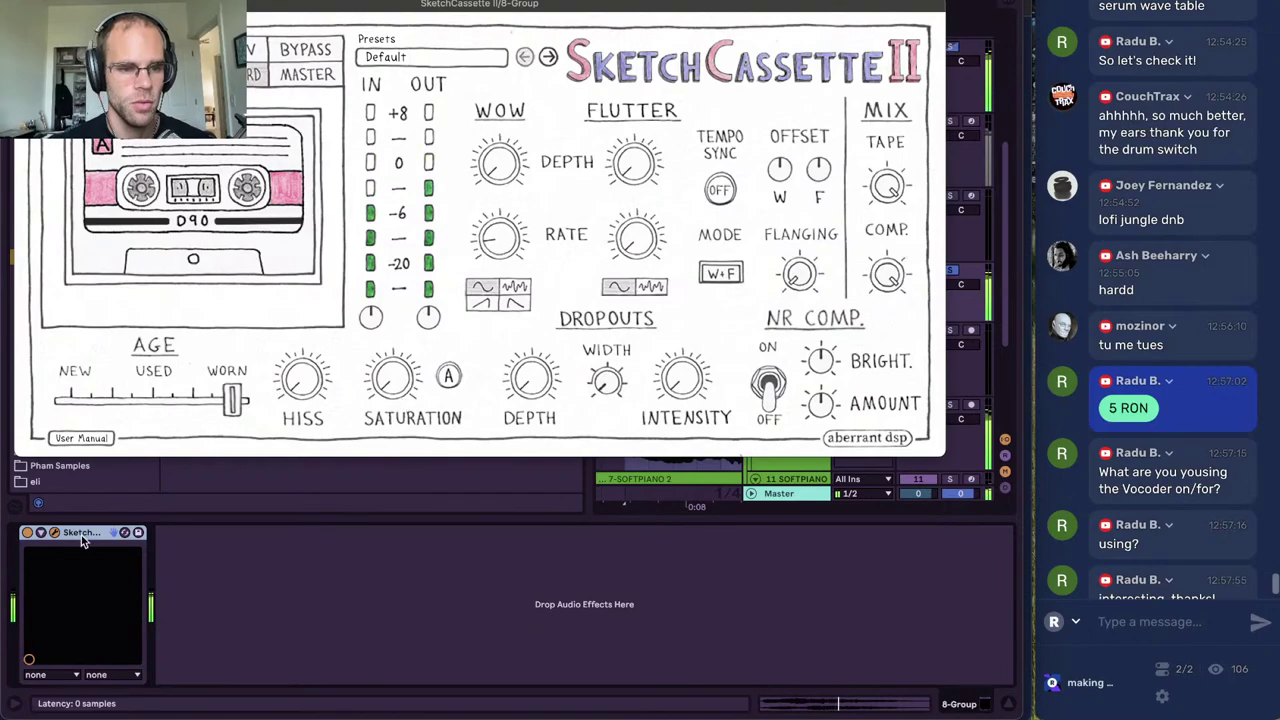
key("Delete")
Find the Midnight EQ preset and load it on the vocaloid group
type("midn")
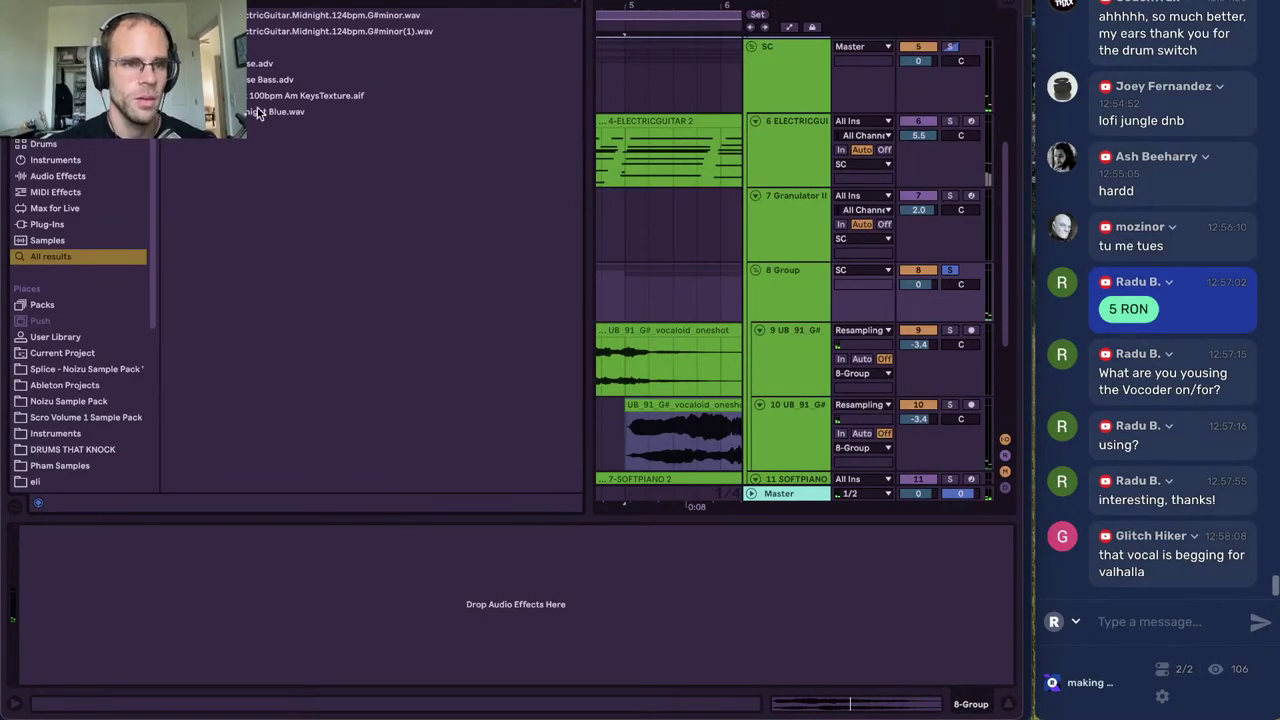
double_click(232, 48)
Try the Amp effect after Midnight during playback, switch it to the Clean model, and remove it
key("super+f")
type("amp")
key("Down")
key("Return")
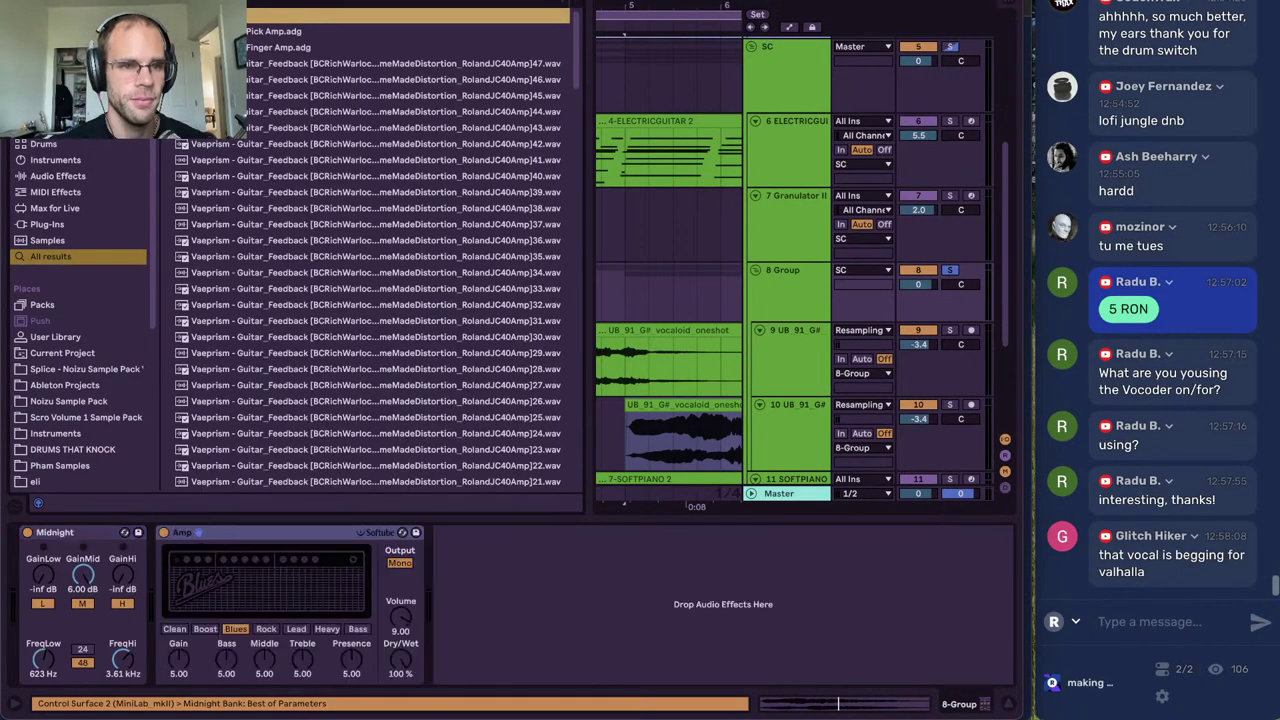
key("space")
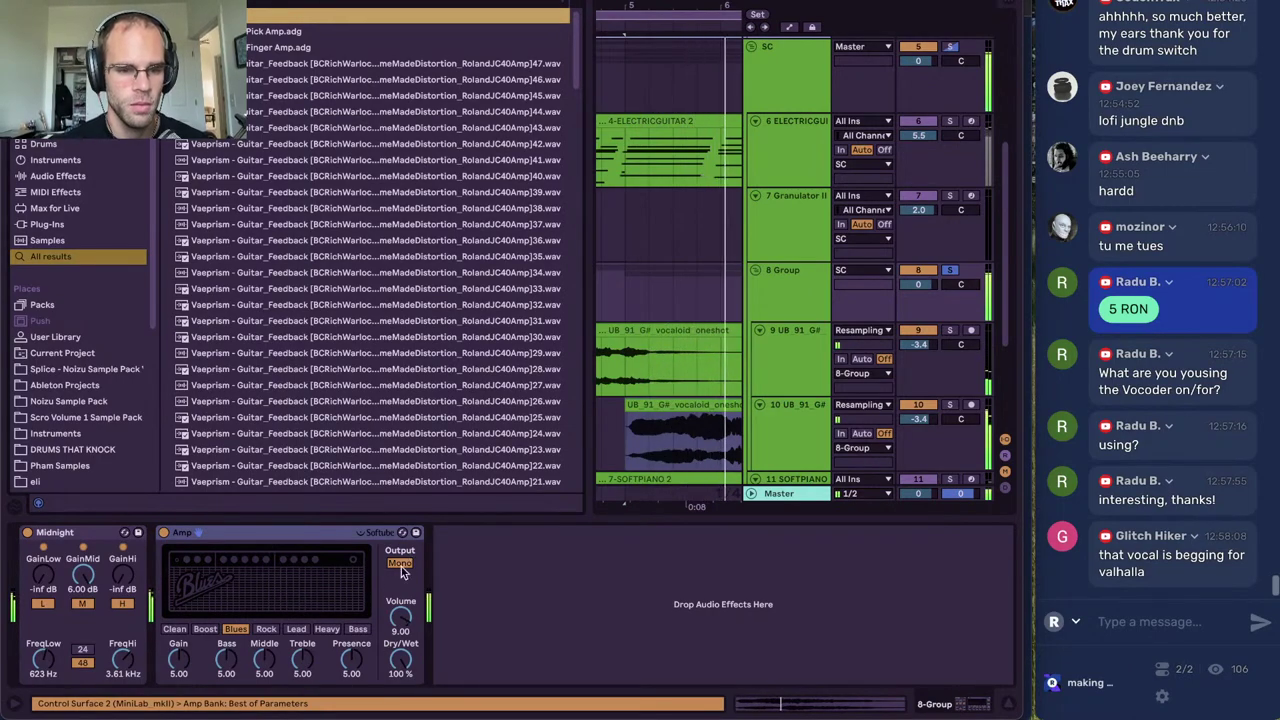
left_click(185, 629)
left_click(268, 533)
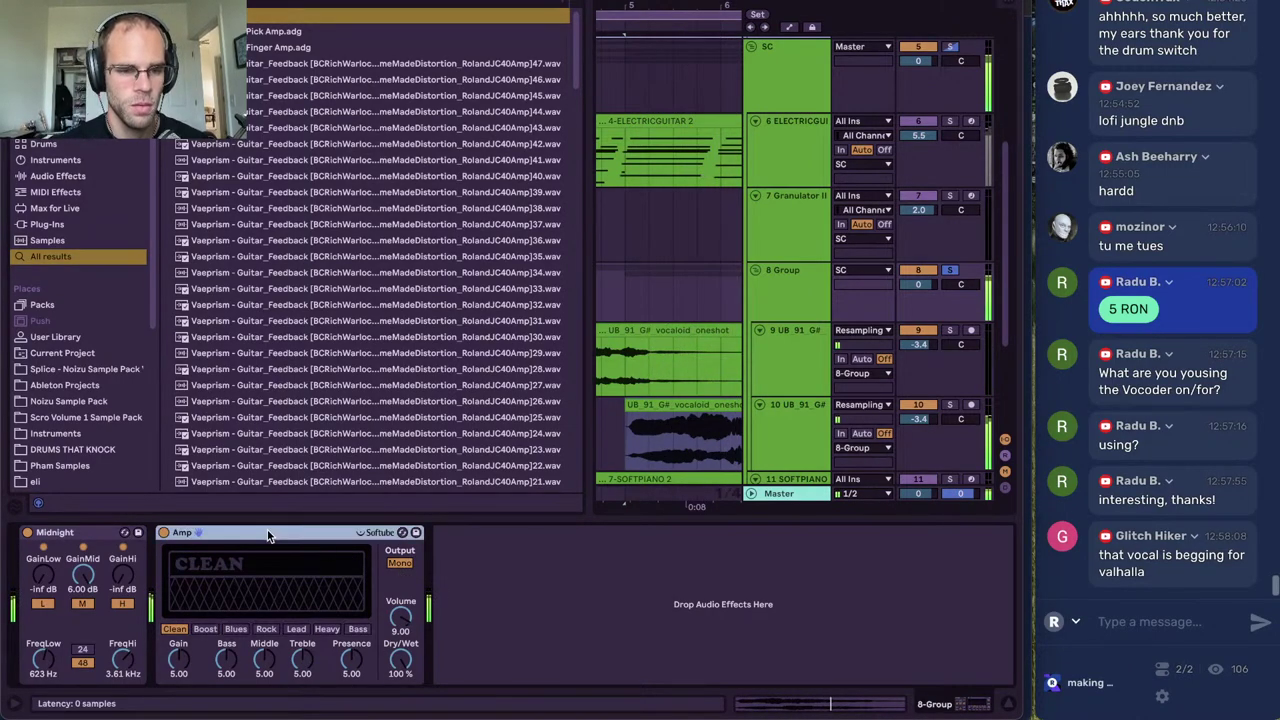
key("Delete")
Add Pedal in OD mode with output at -2.81 dB, and set Midnight's FreqLow to 600 Hz and FreqHi to 4.31 kHz
key("super+f")
type("ped")
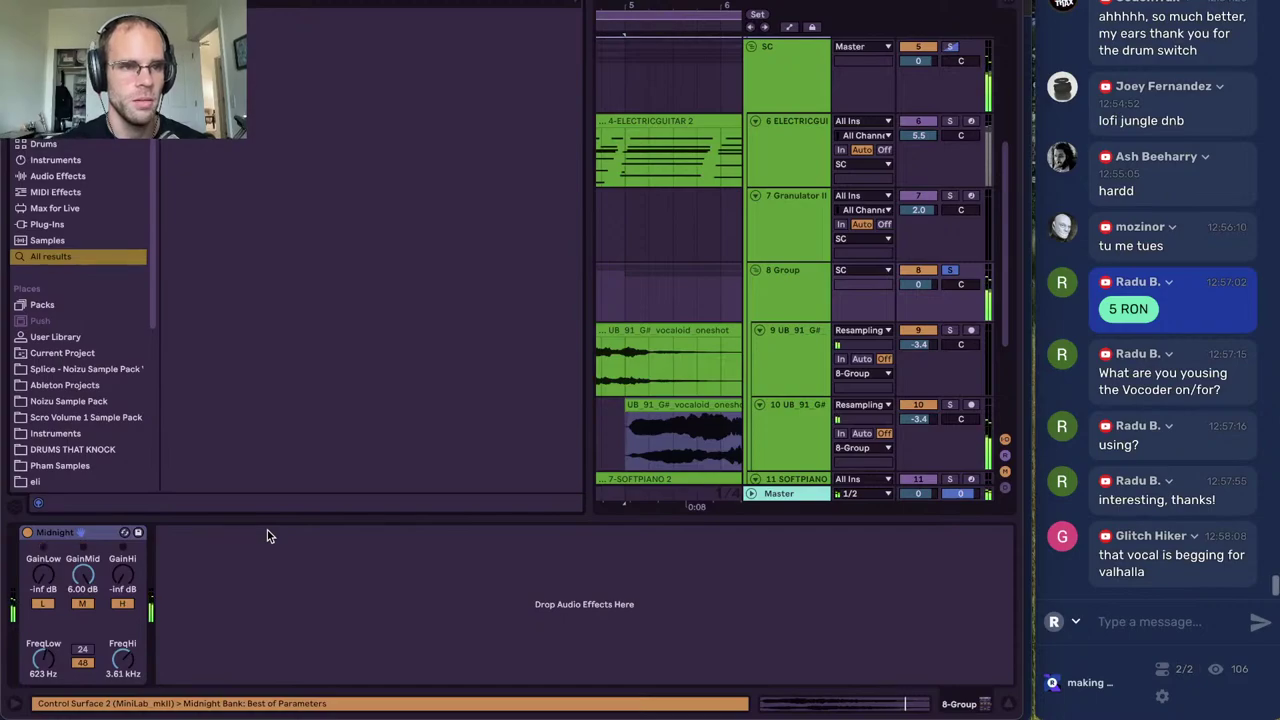
key("Down")
key("Return")
left_click(213, 593)
left_click_drag(233, 562, 233, 567)
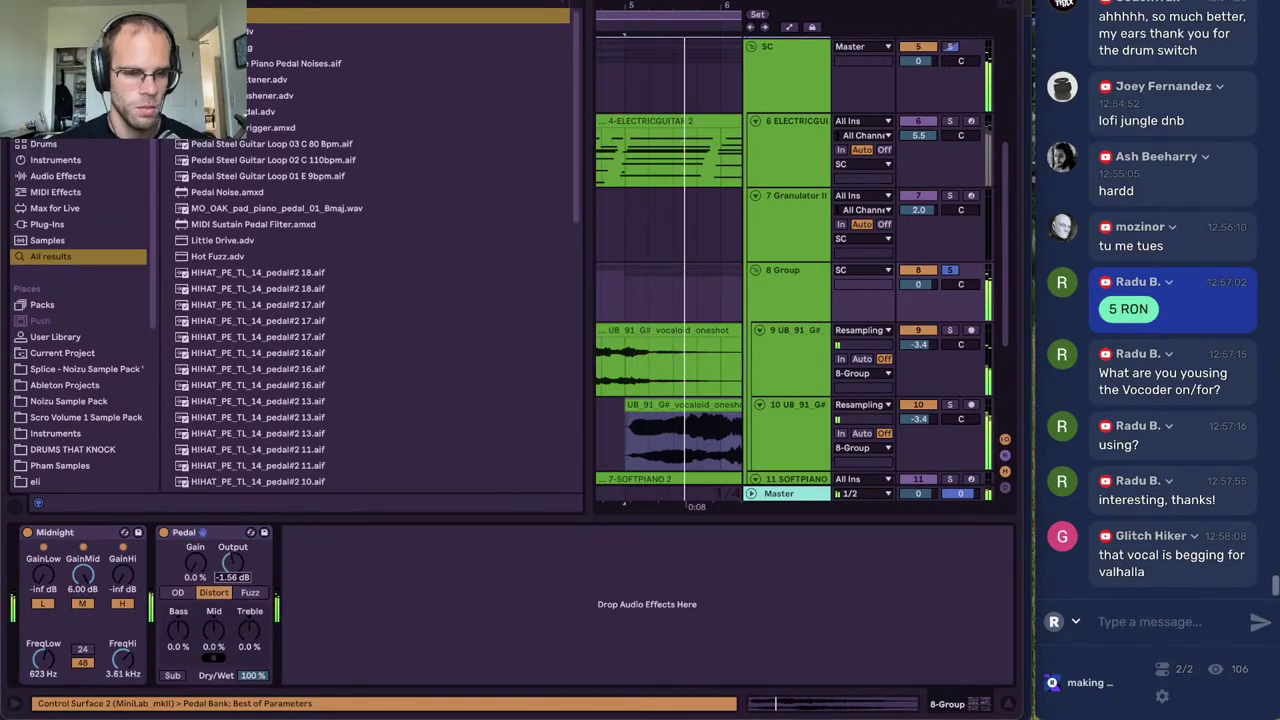
left_click(179, 593)
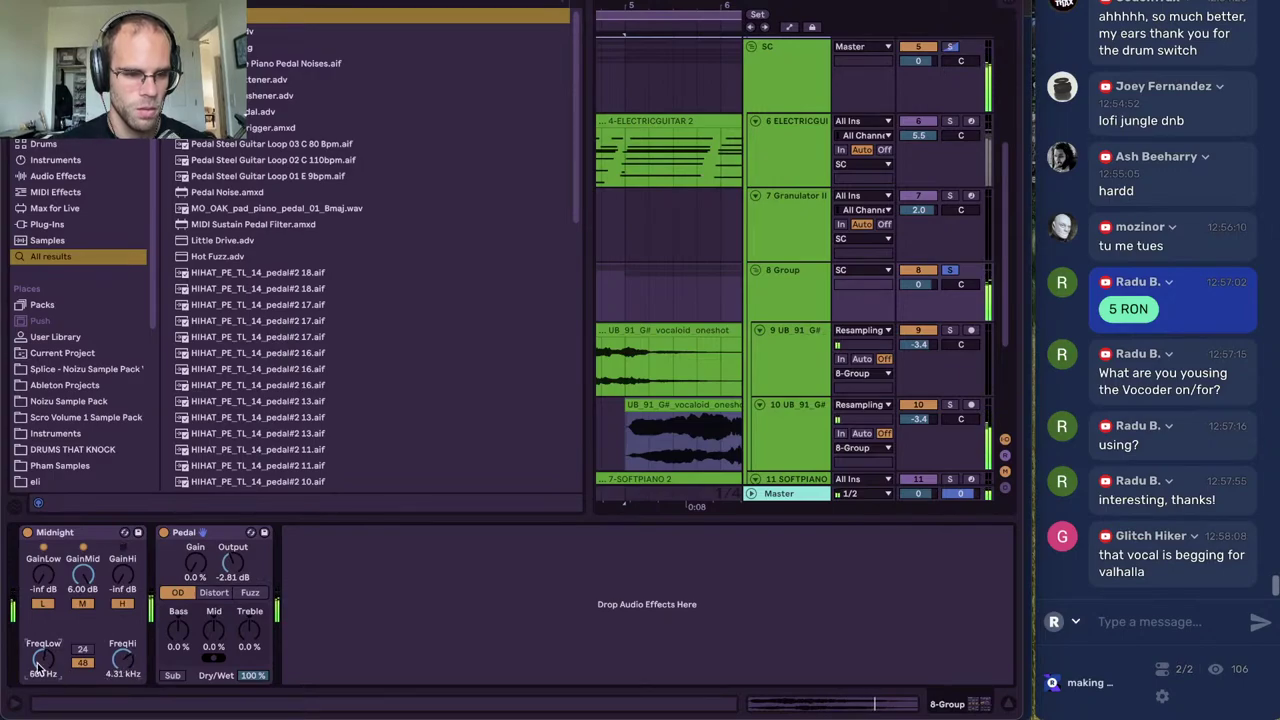
Bypass Pedal and add the Cabinet effect after it on the vocaloid group
left_click(164, 533)
key("super+f")
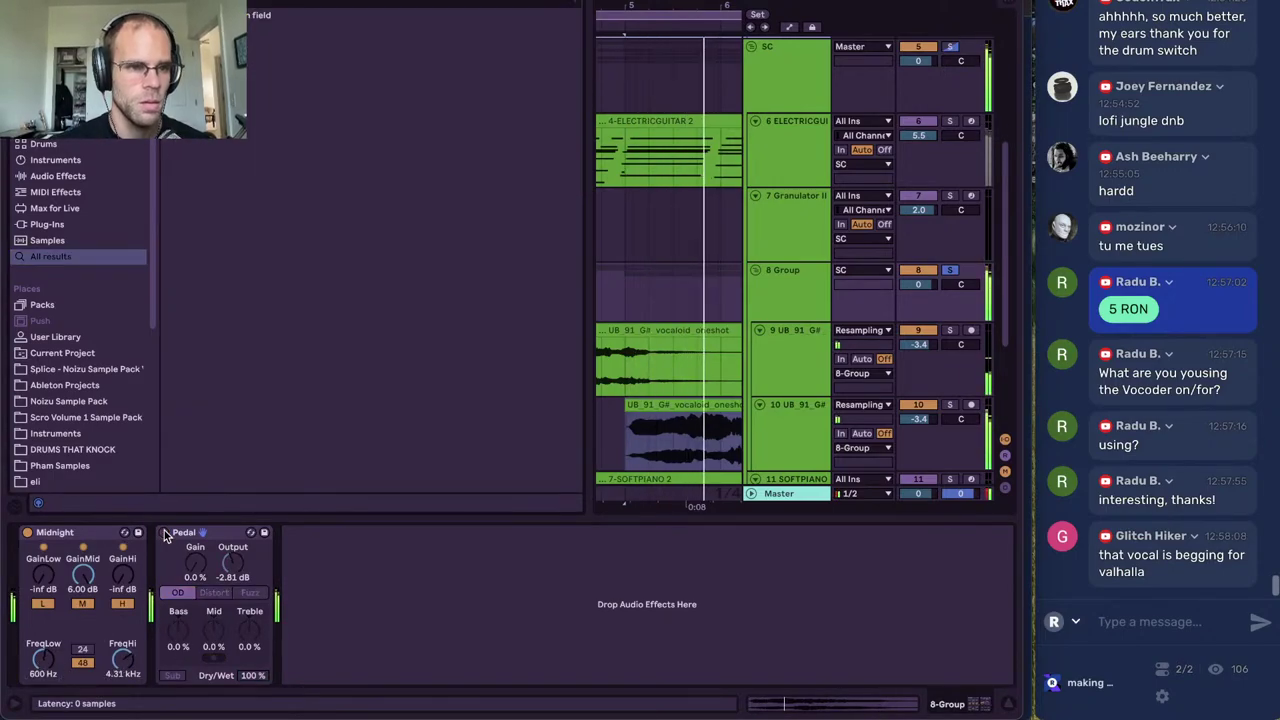
type("cabinet")
key("Down")
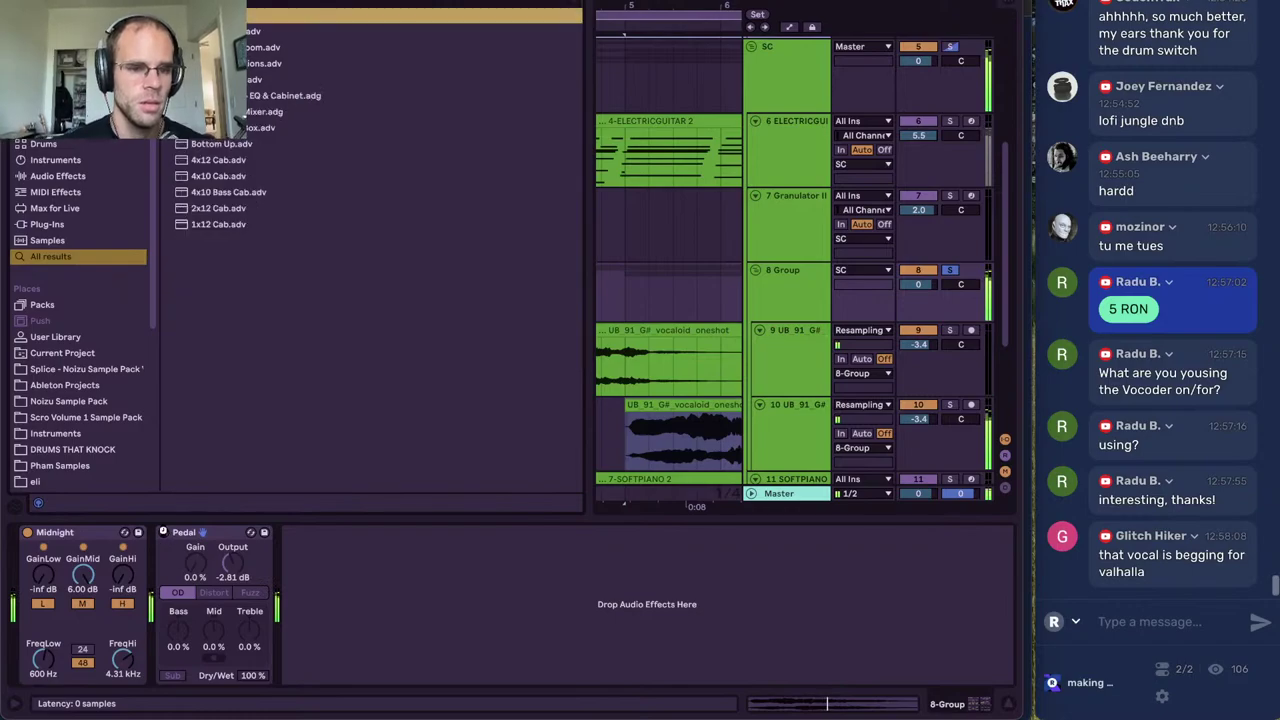
key("Return")
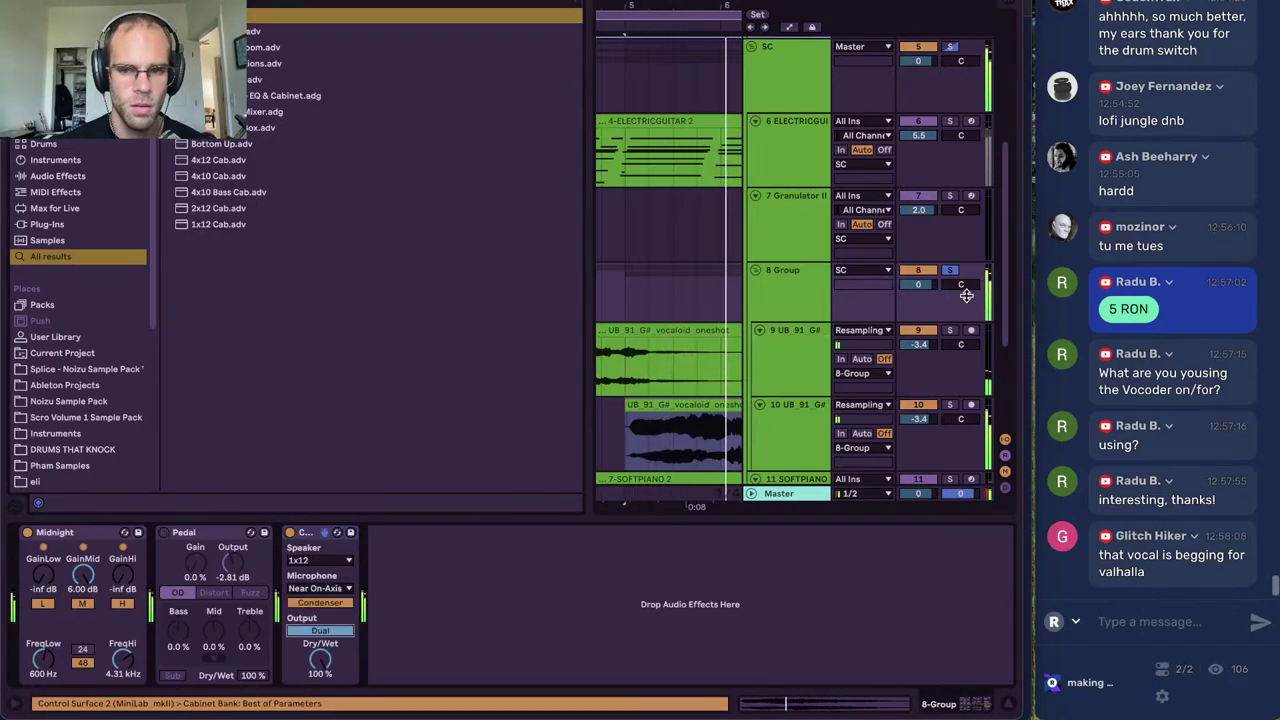
Switch off the vocaloid group's solo, bypass its Midnight EQ, and hide the browser
left_click(950, 272)
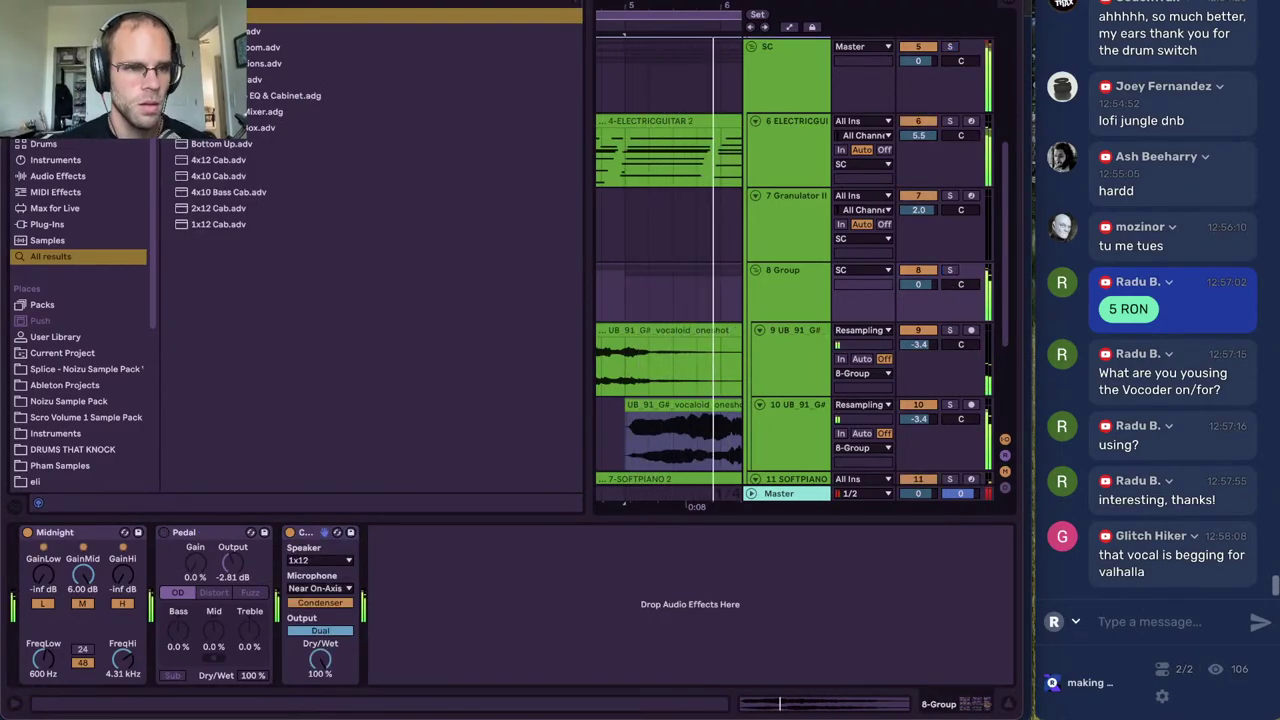
left_click(28, 533)
key("super+alt+b")
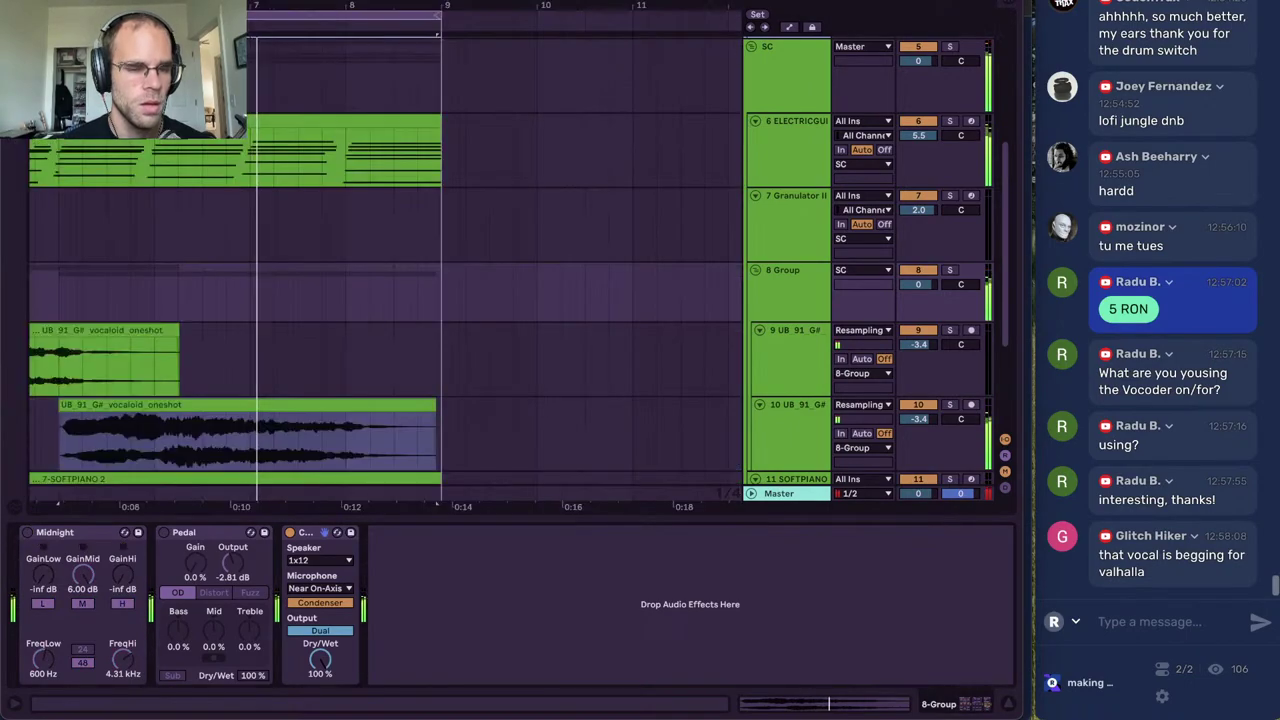
Bypass the Cabinet effect on the vocaloid group
scroll(178, 210, "left", 5)
scroll(178, 210, "down", 2)
left_click(178, 212)
key("minus")
key("minus")
scroll(178, 212, "down", 2)
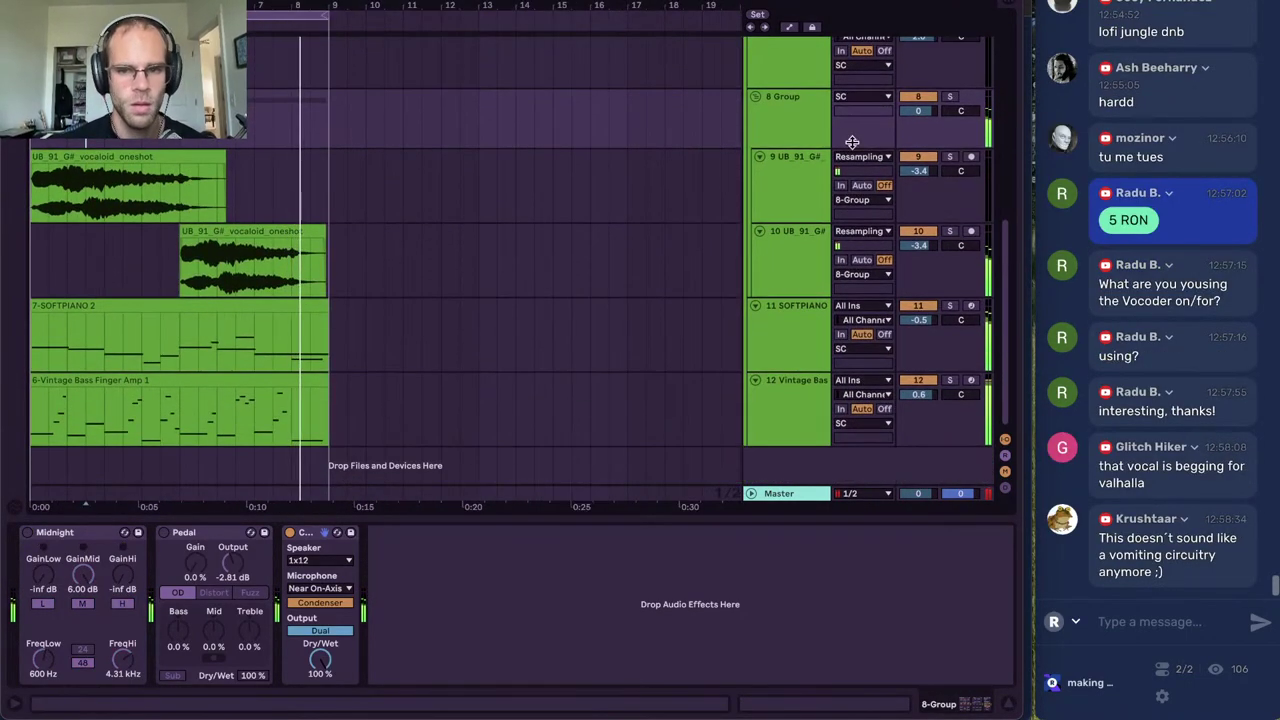
left_click(795, 116)
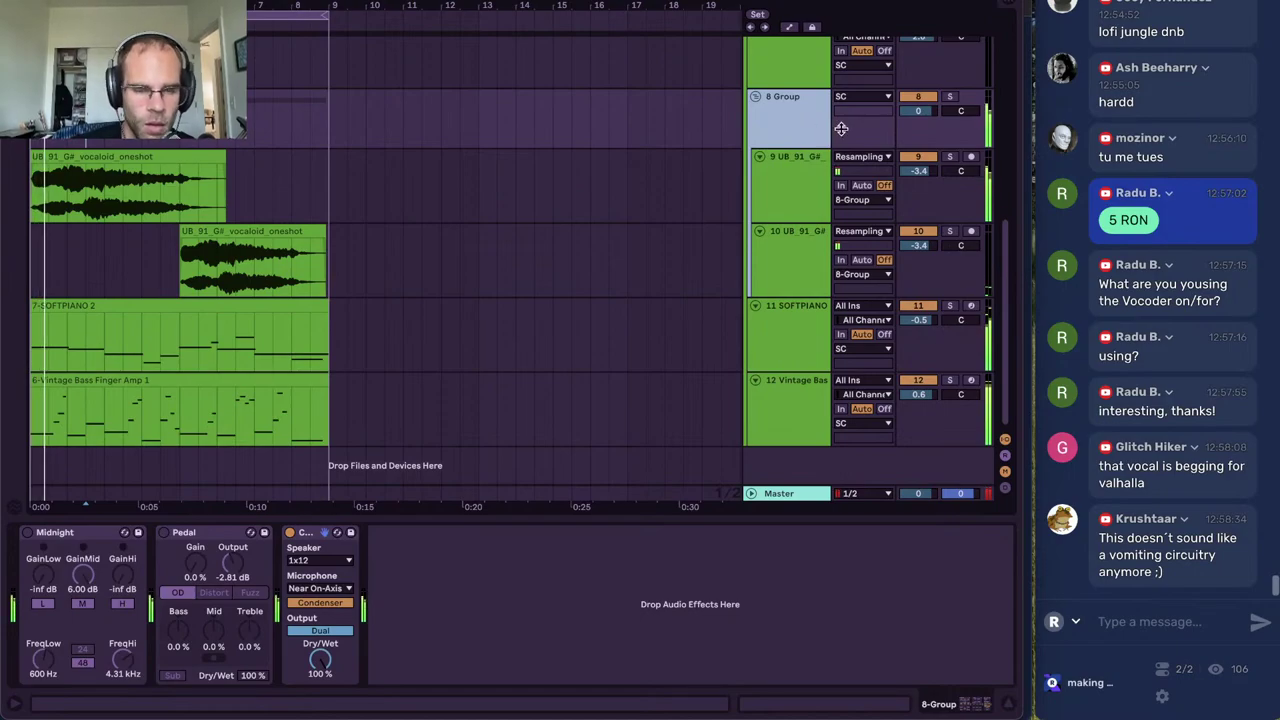
scroll(520, 300, "up", 2)
left_click(290, 532)
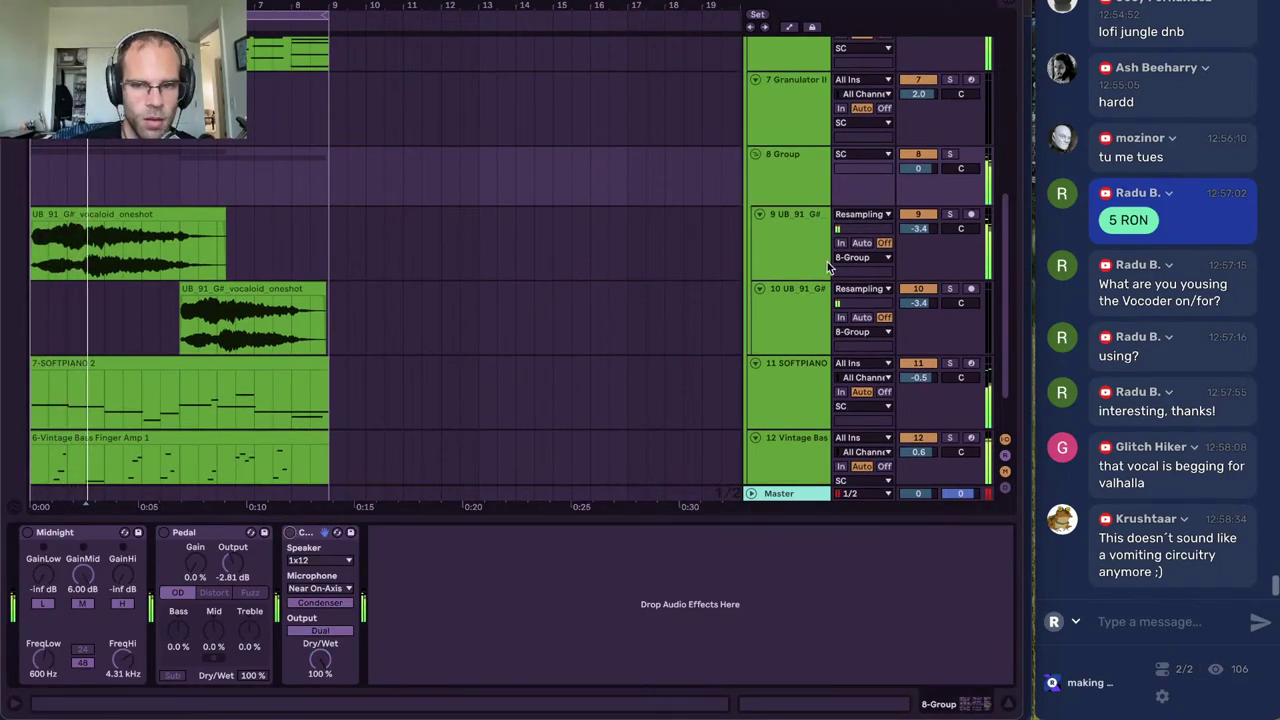
Lower the vocaloid group's track volume to -2.6 dB
left_click(775, 172)
left_click_drag(918, 168, 918, 186)
left_click(793, 185)
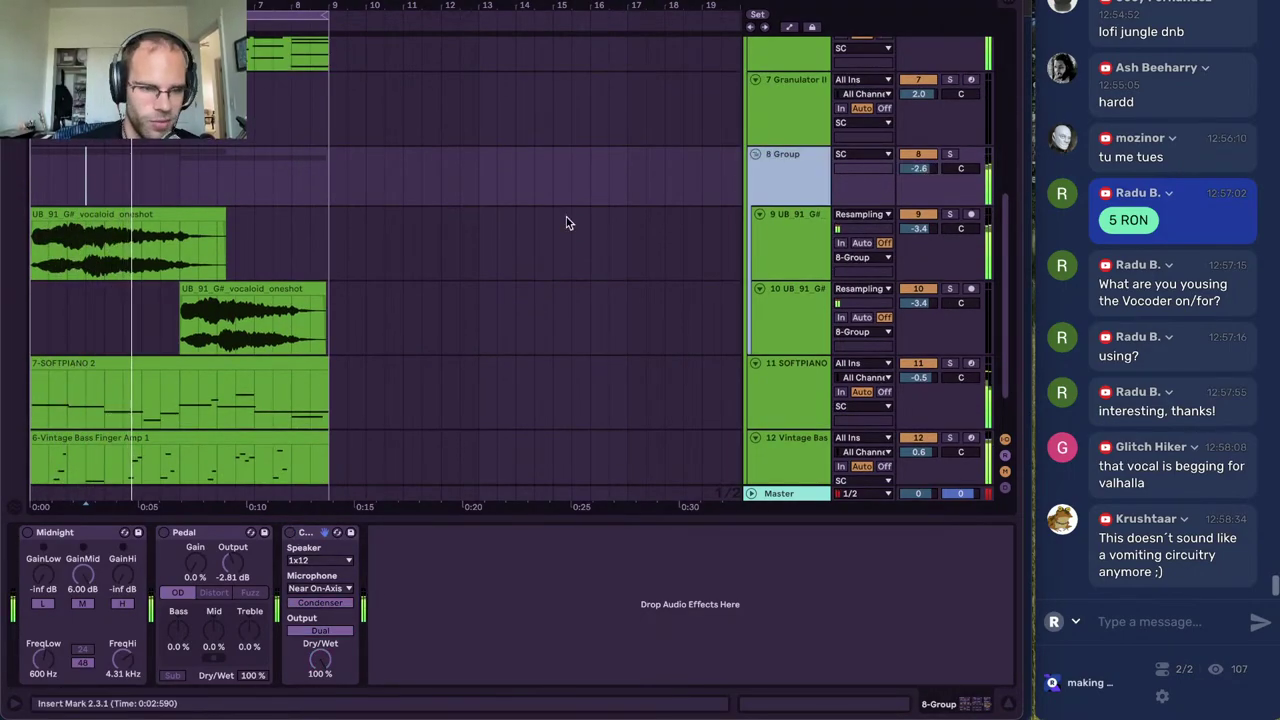
Delete the Granulator II track from the SC group
scroll(703, 229, "up", 8)
scroll(704, 236, "down", 3)
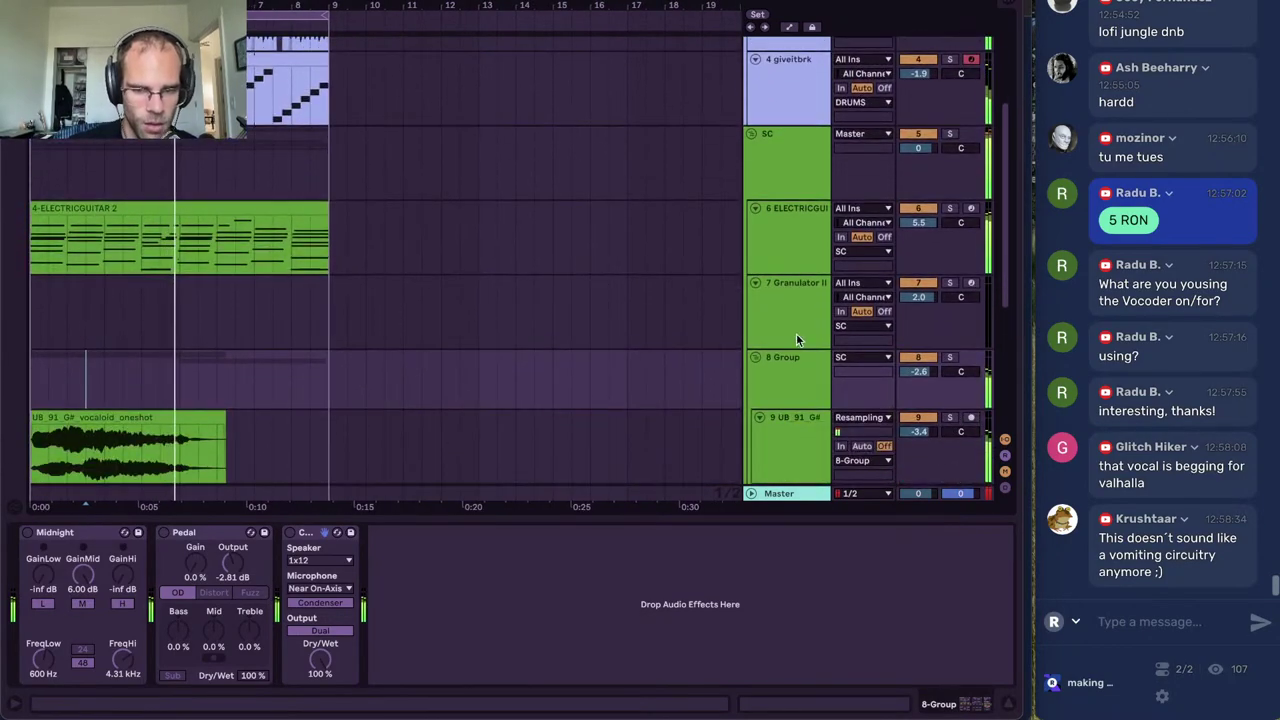
left_click(796, 333)
key("Delete")
scroll(703, 330, "up", 4)
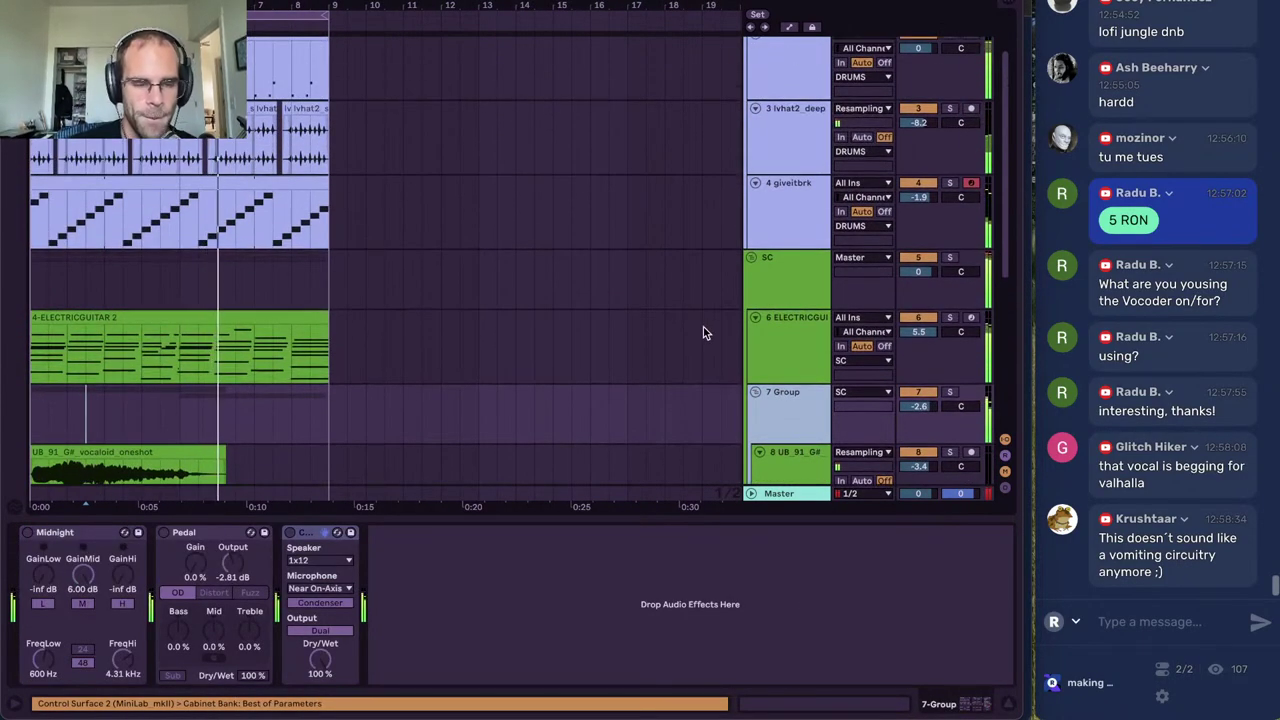
Insert a new audio track directly below the SOFTPIANO track in the SC group
scroll(702, 331, "down", 5)
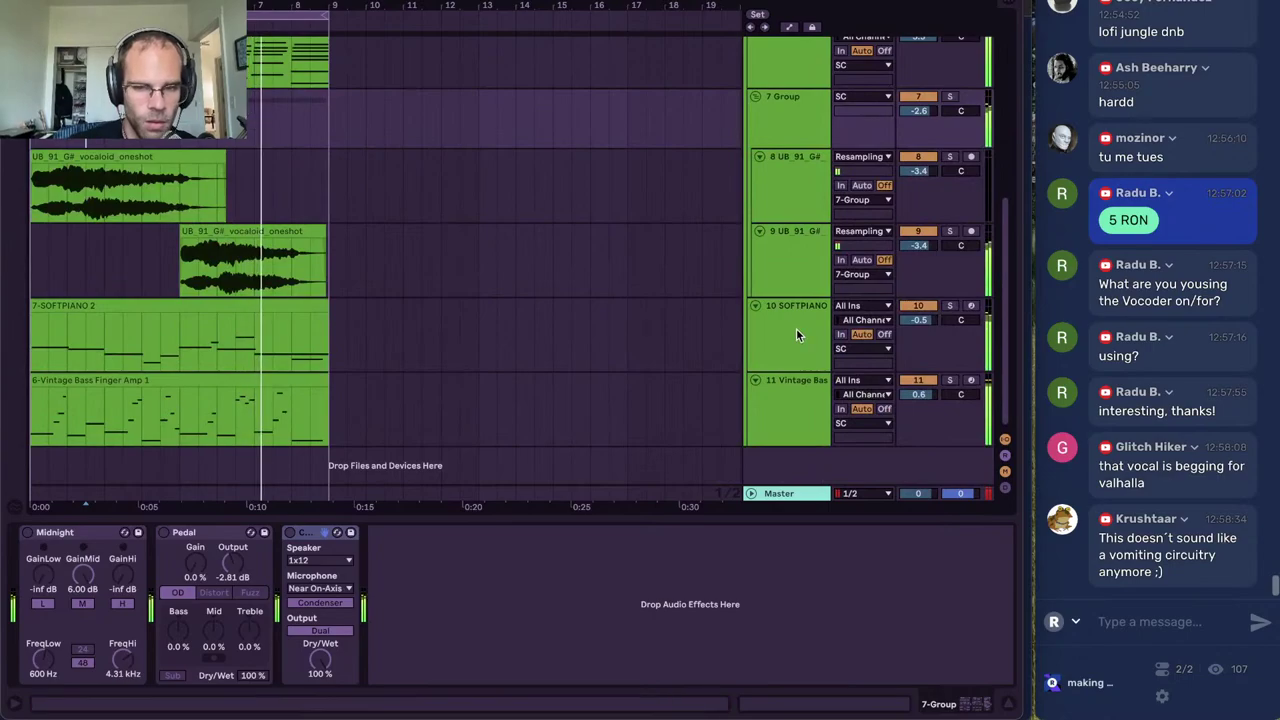
left_click(796, 328)
key("ctrl+t")
left_click(802, 436)
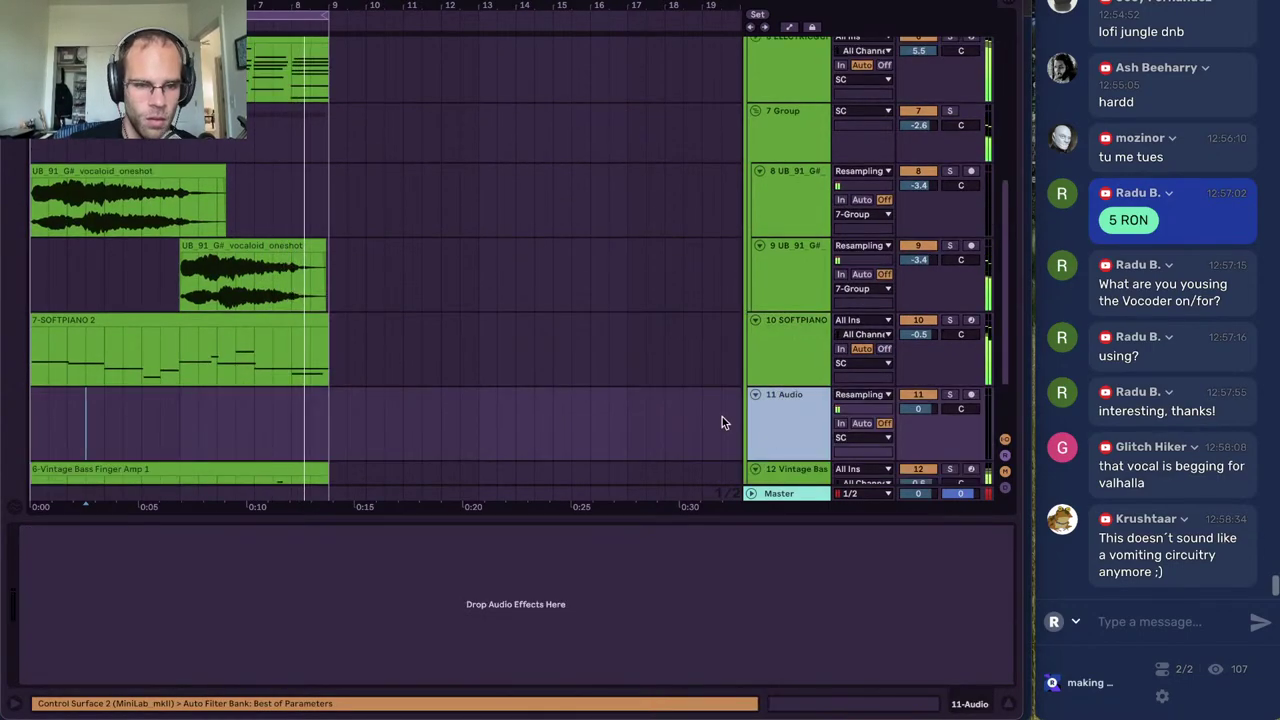
scroll(410, 336, "down", 1)
key("Home")
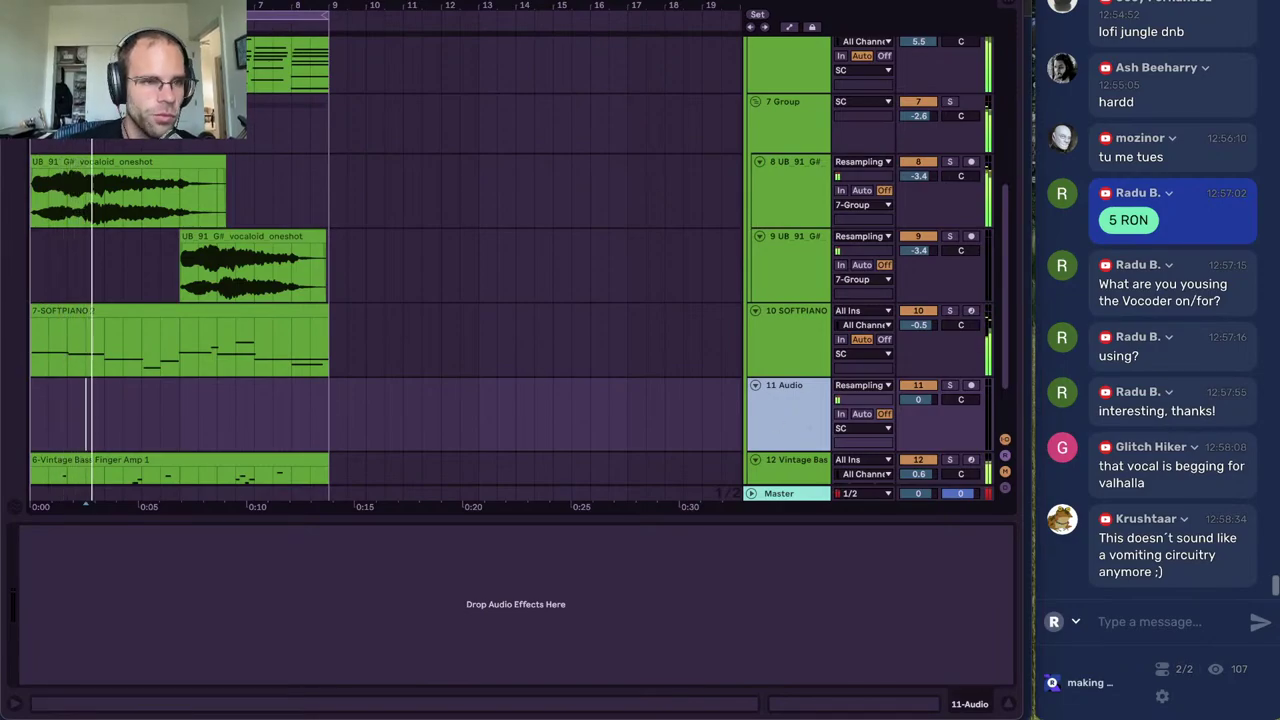
Search the browser for "bell" samples, narrow it to loops, and audition the operator and loom bell melody loops
key("ctrl+f")
type("bell")
key("Return")
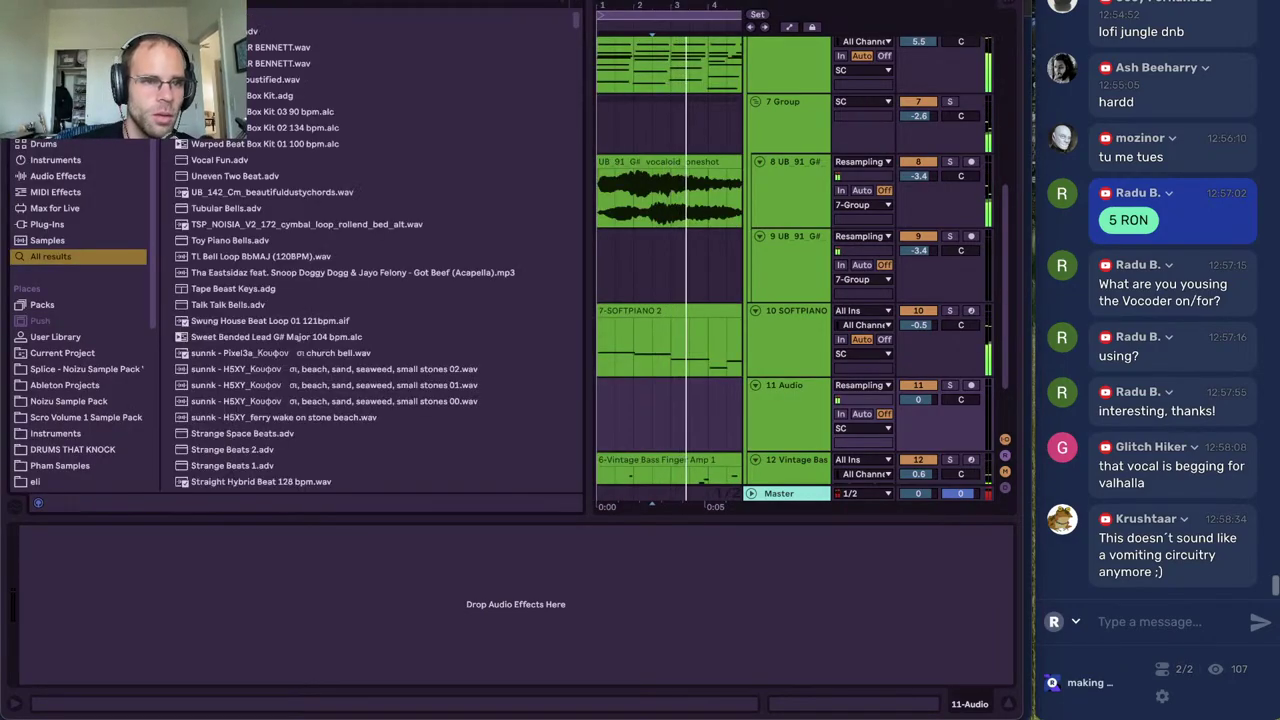
left_click(291, 112)
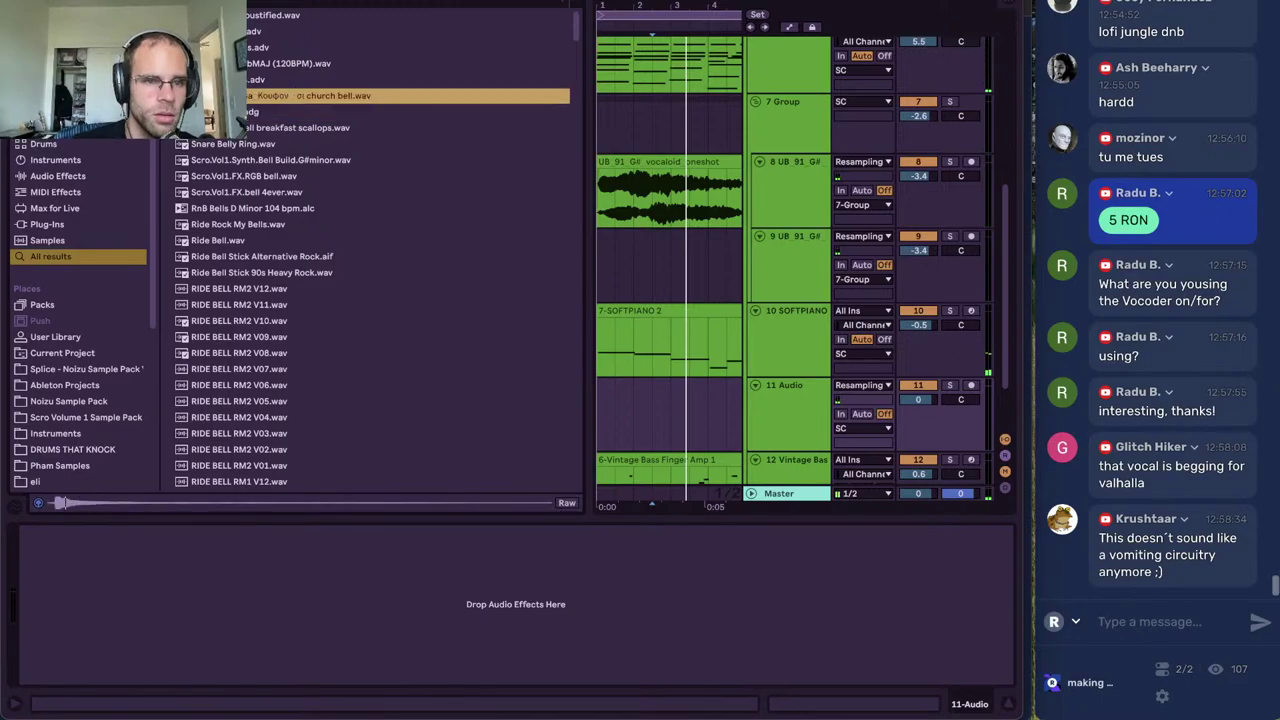
type("loop")
left_click(271, 48)
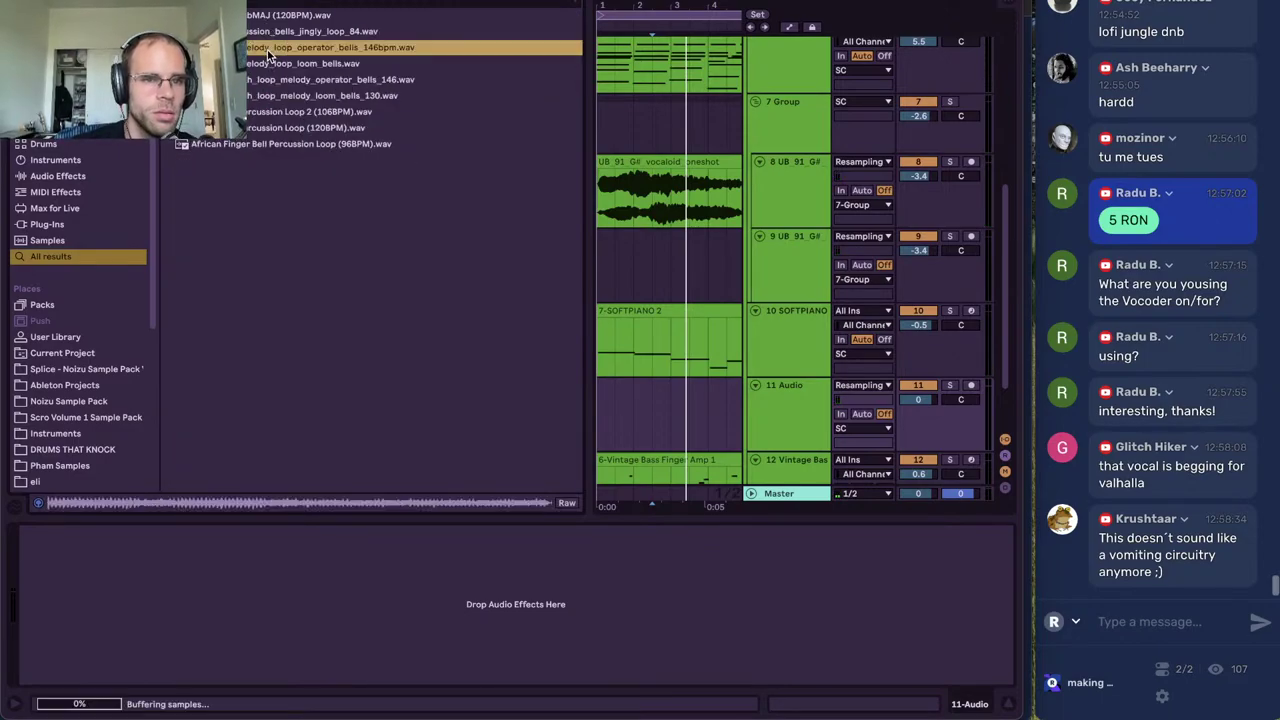
left_click(273, 80)
left_click(277, 65)
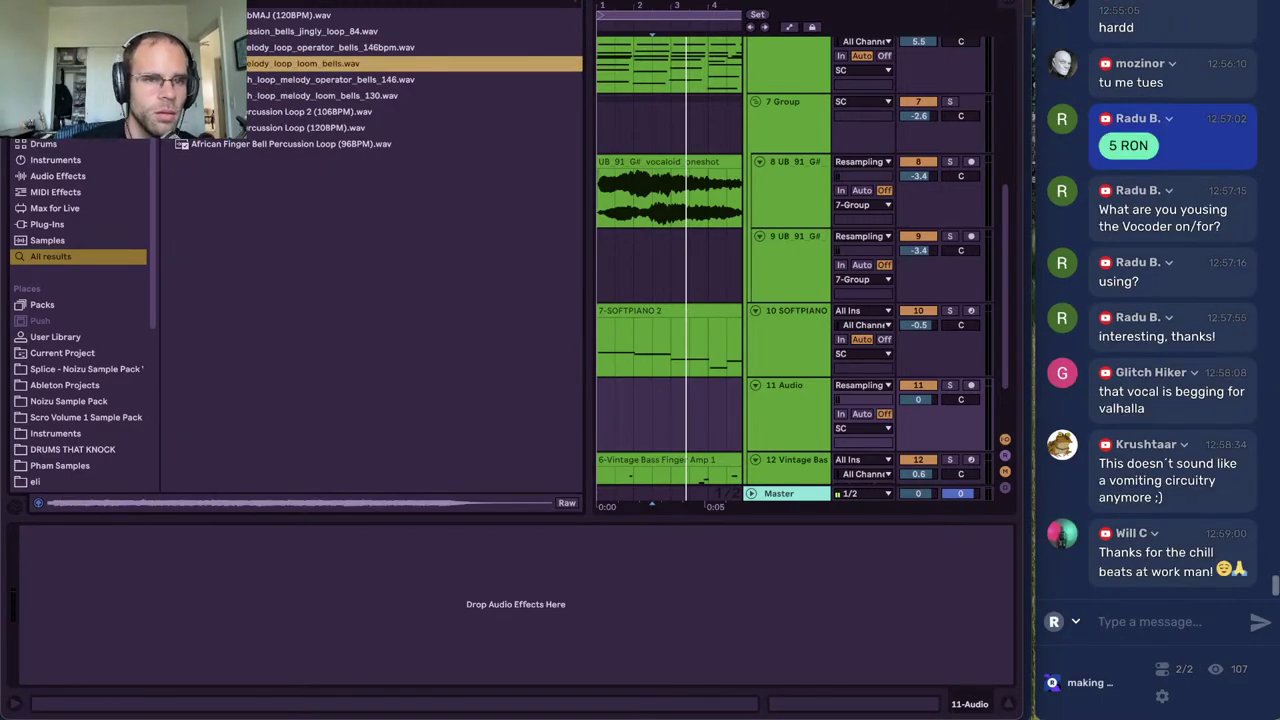
Search the browser for "ub loop" and audition loops from lullaby and choppedsaw through UB_Am_166_guitar_sadboi_loop.wav
key("ctrl+f")
type("ub")
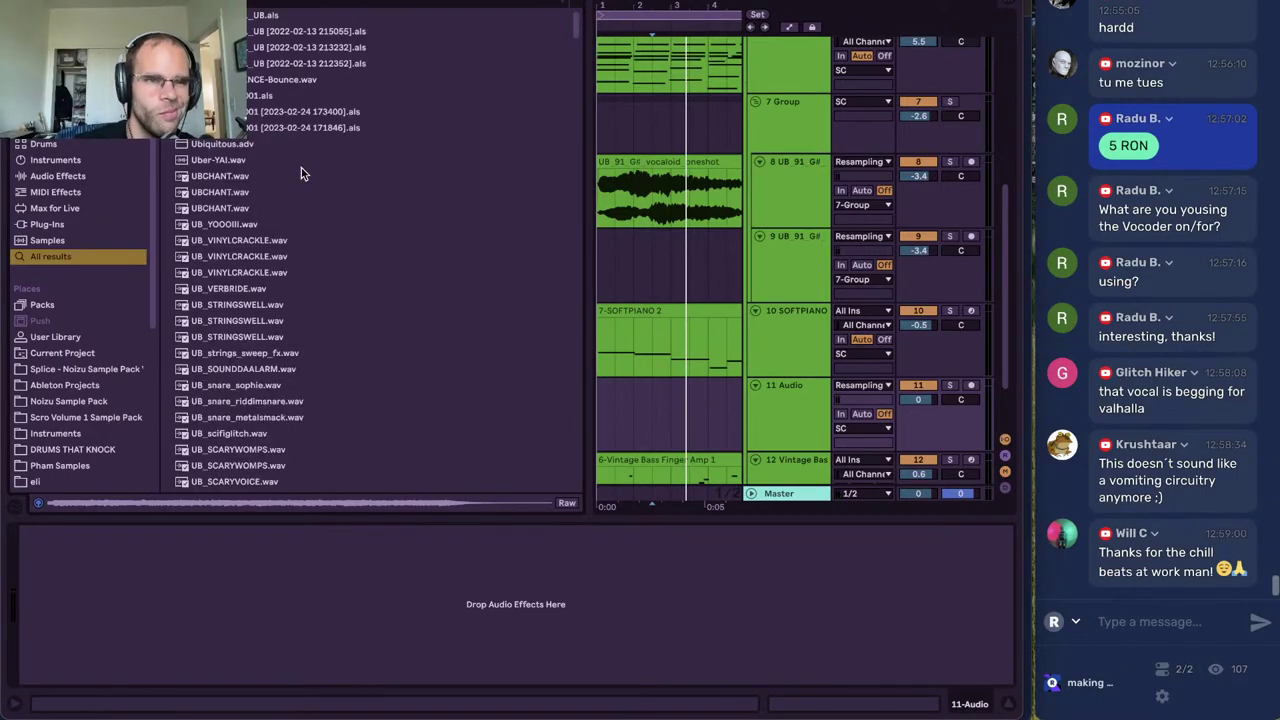
type(" loop")
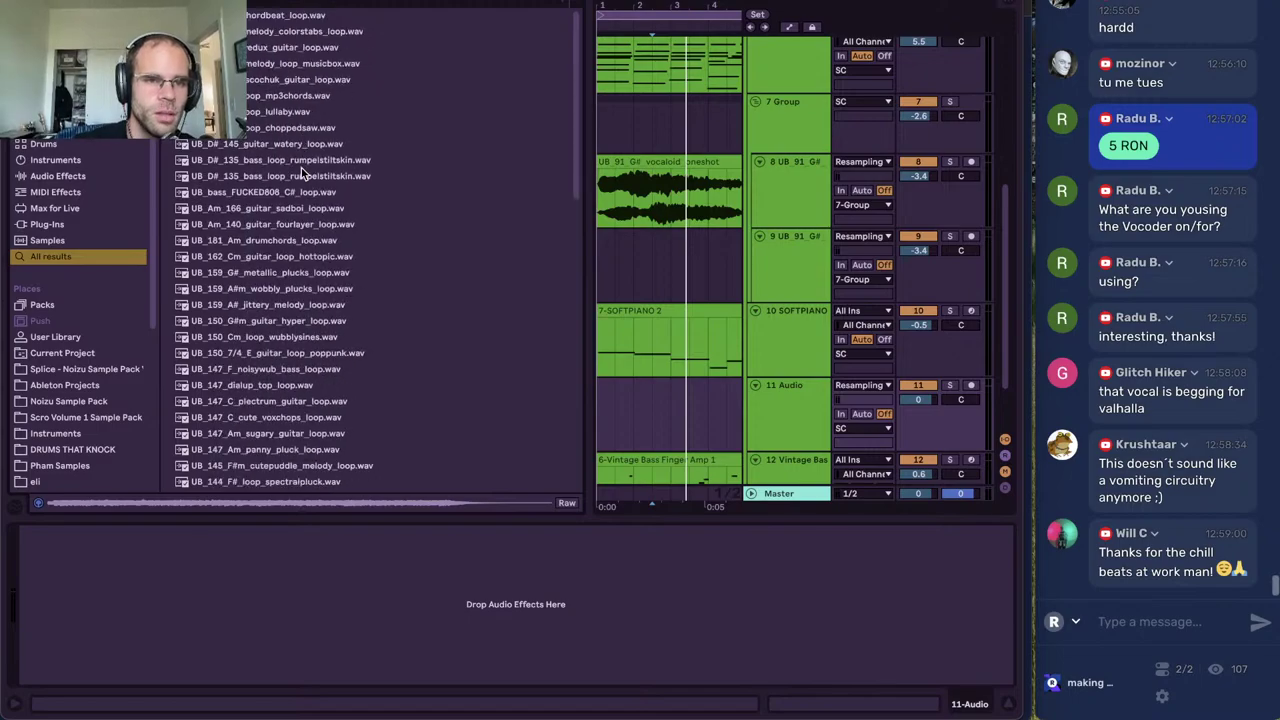
left_click(303, 111)
left_click(304, 128)
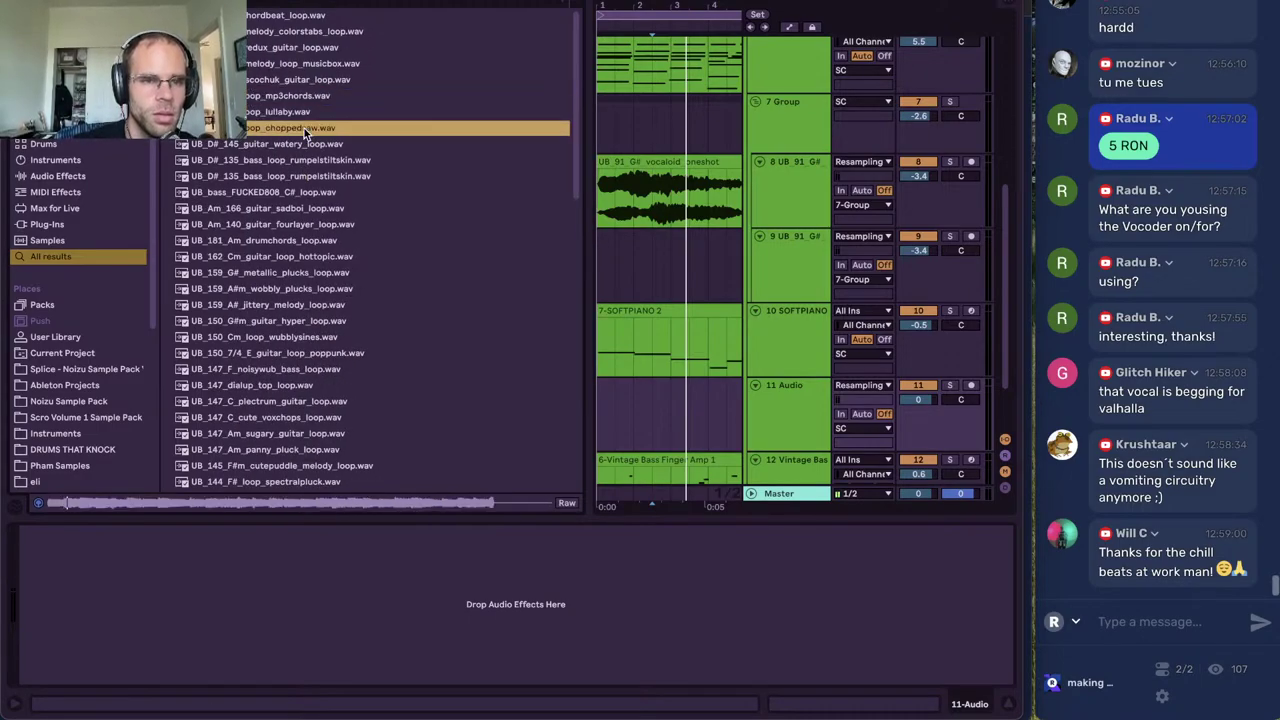
left_click(303, 144)
left_click(302, 160)
left_click(301, 176)
left_click(300, 192)
left_click(299, 208)
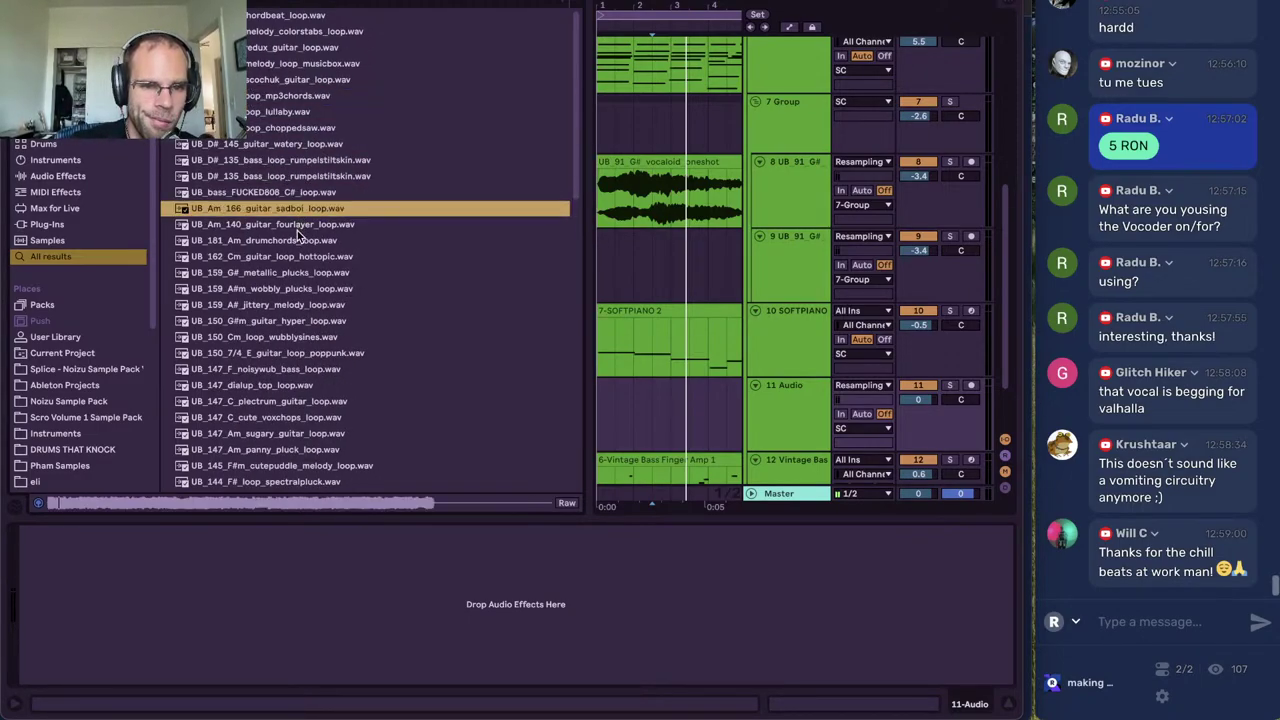
Audition the UB loops from UB_Am_140_guitar_fourlayer_loop.wav to the wobbly plucks and metallic plucks loops
left_click(297, 229)
left_click(295, 255)
scroll(295, 255, "down", 1)
left_click(295, 255)
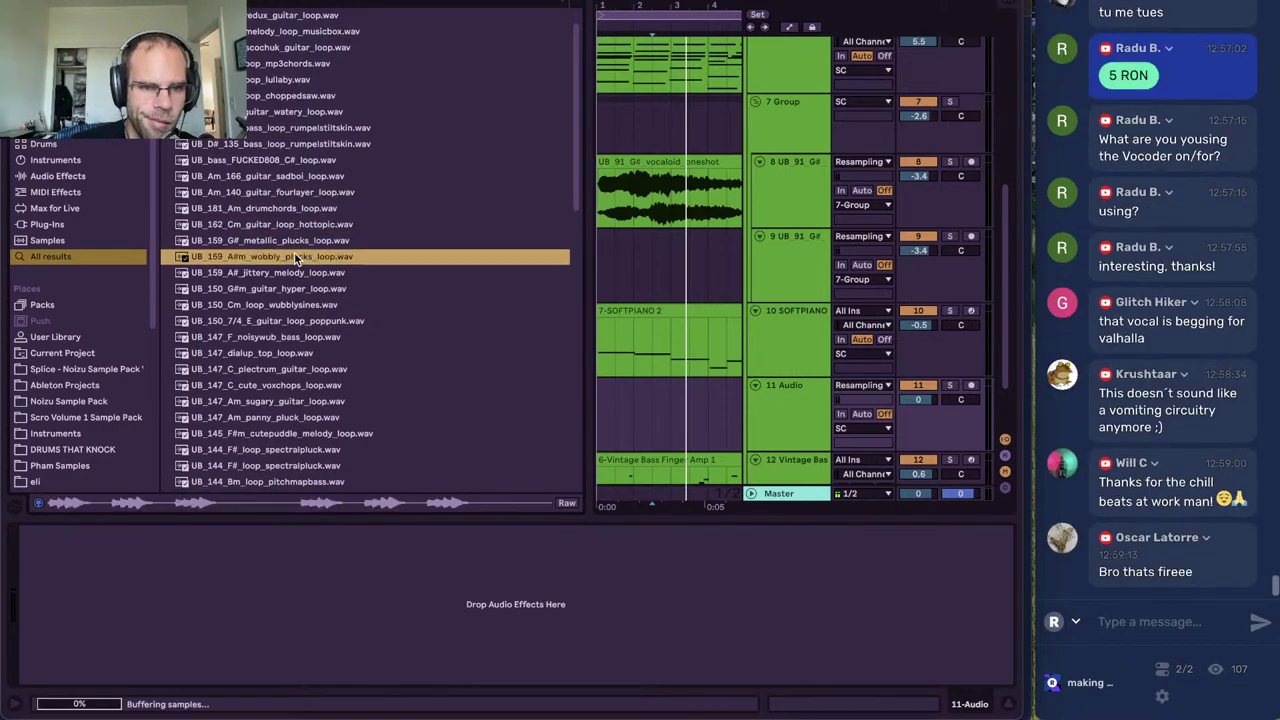
left_click(314, 240)
scroll(303, 287, "down", 4)
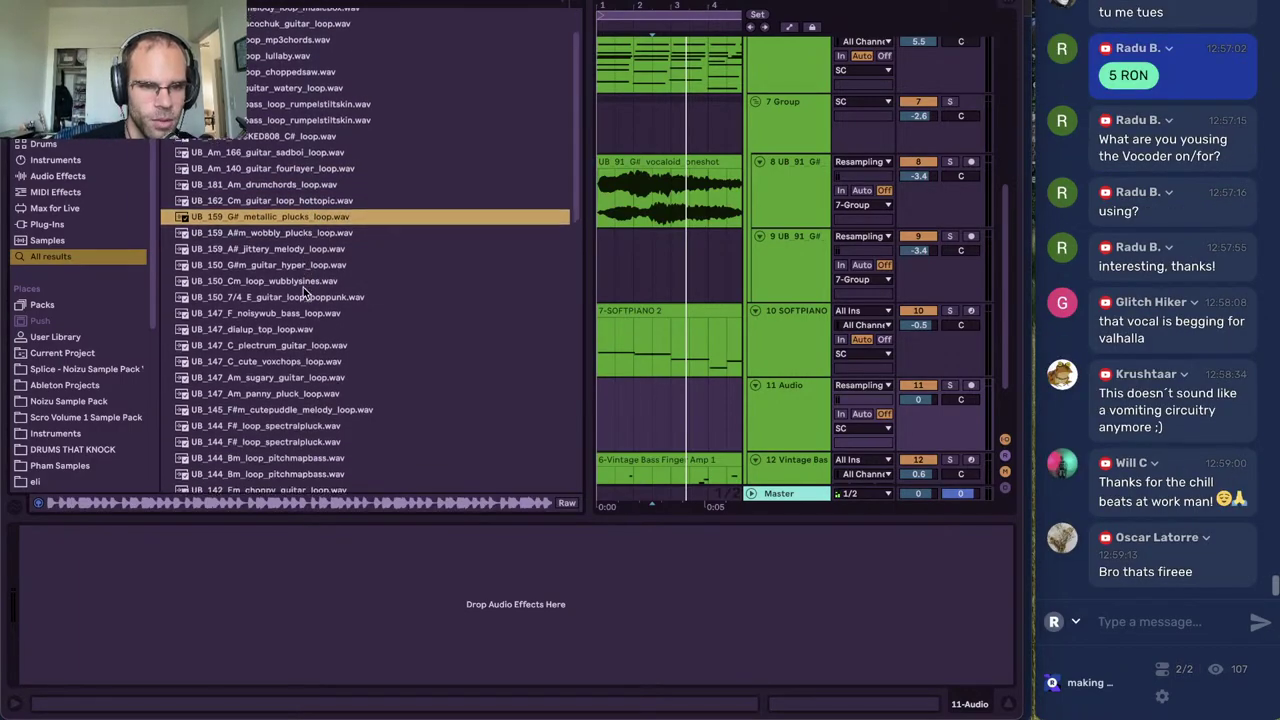
Audition further UB loops, including panny_pluck, lofi_perc, trapish_drum and tech_bass, through UB_132_shaker_loop.wav
scroll(303, 287, "down", 1)
left_click(300, 299)
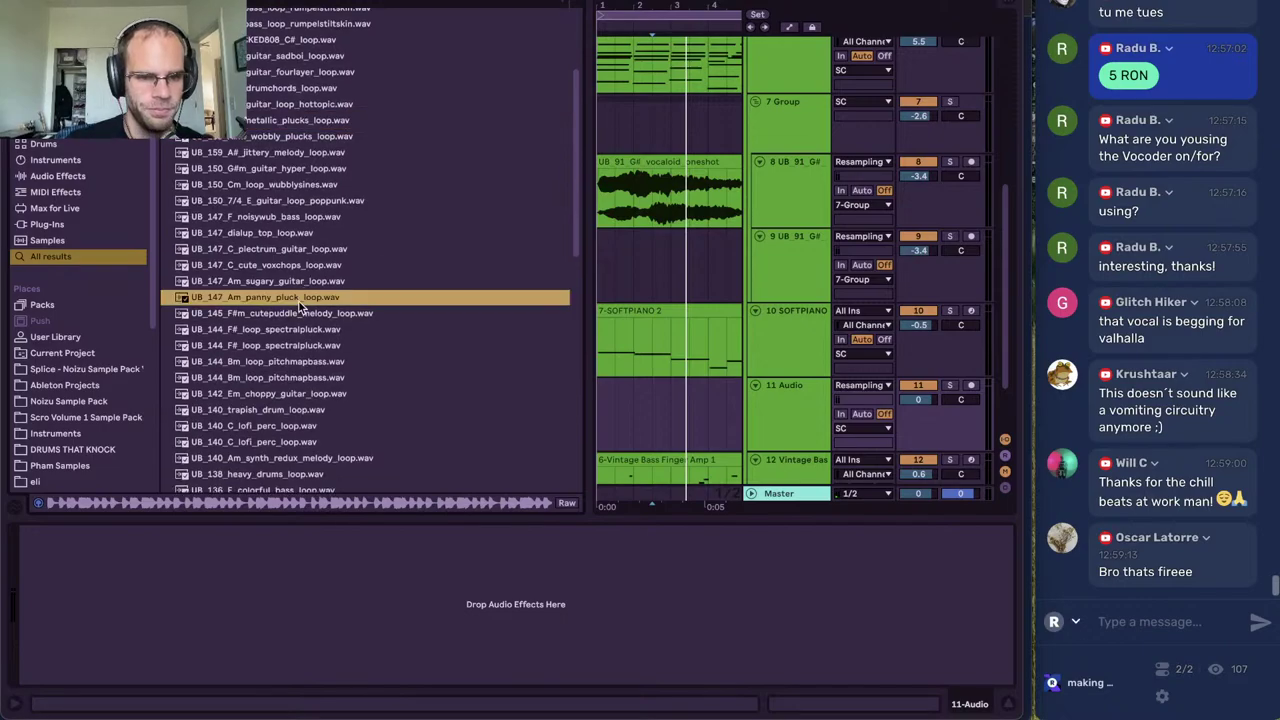
scroll(298, 302, "down", 2)
left_click(292, 386)
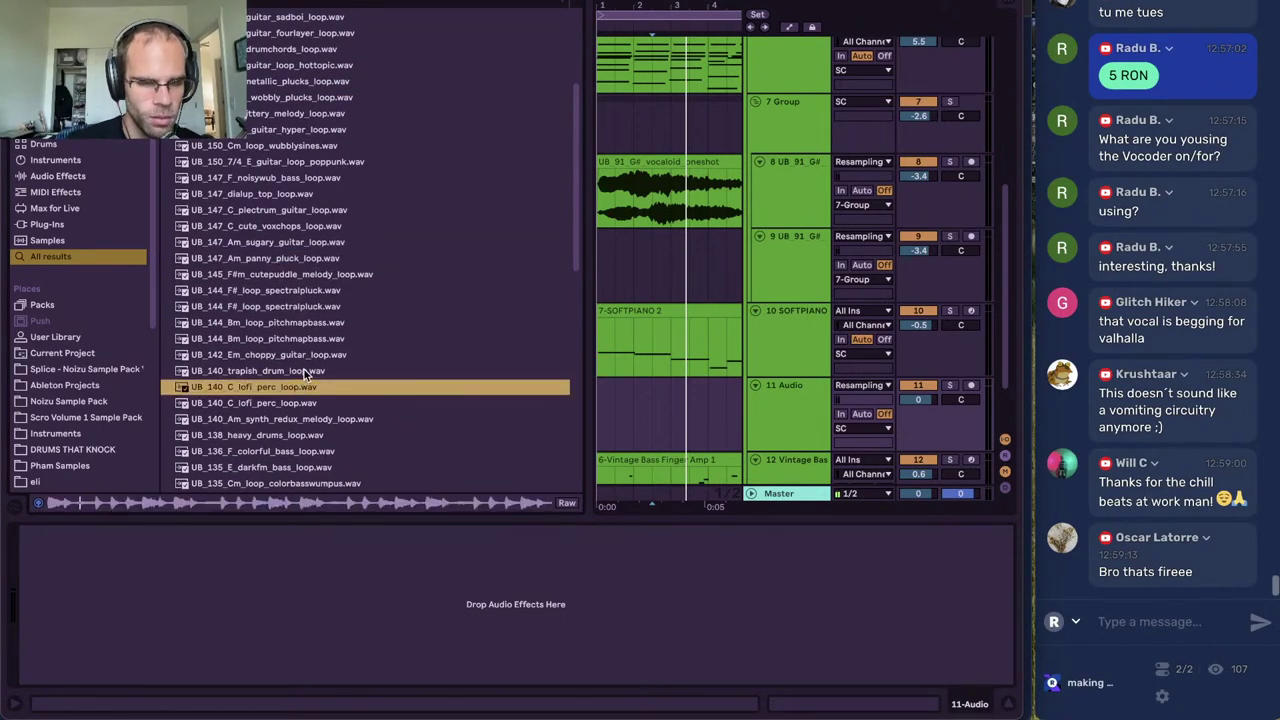
left_click(304, 370)
scroll(304, 369, "down", 7)
left_click(298, 312)
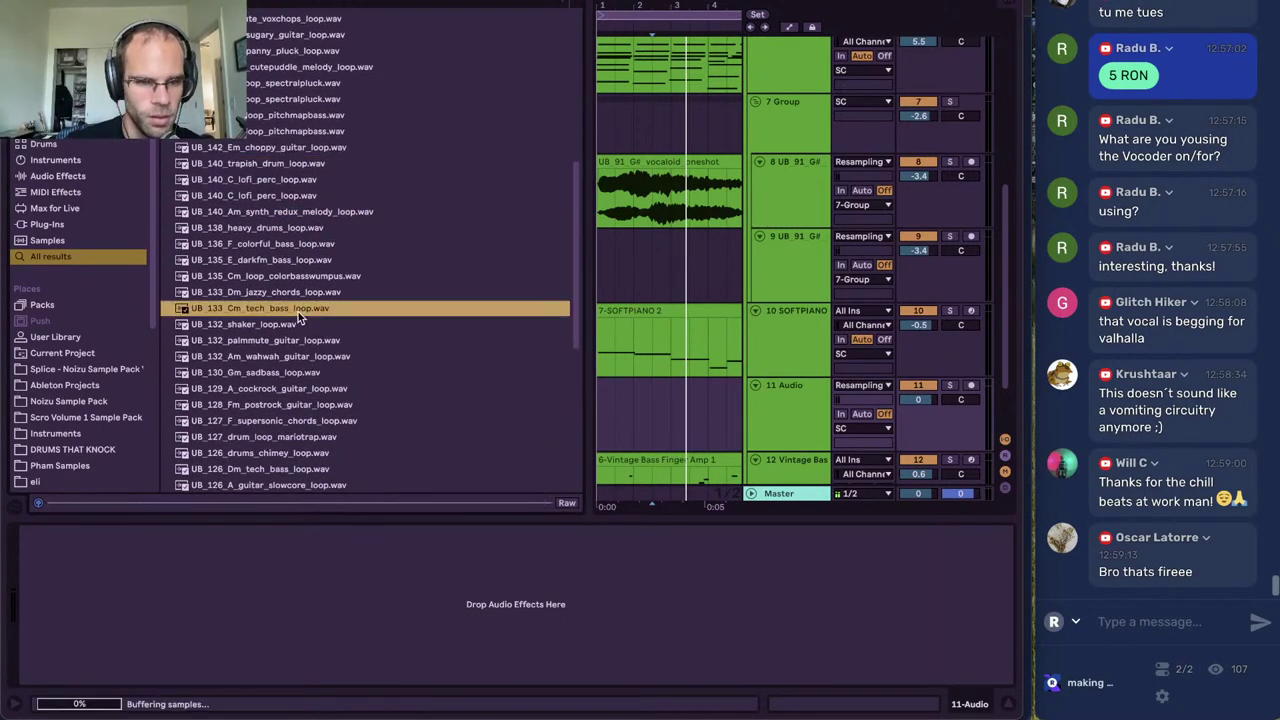
scroll(298, 312, "down", 2)
left_click(272, 261)
scroll(272, 261, "down", 2)
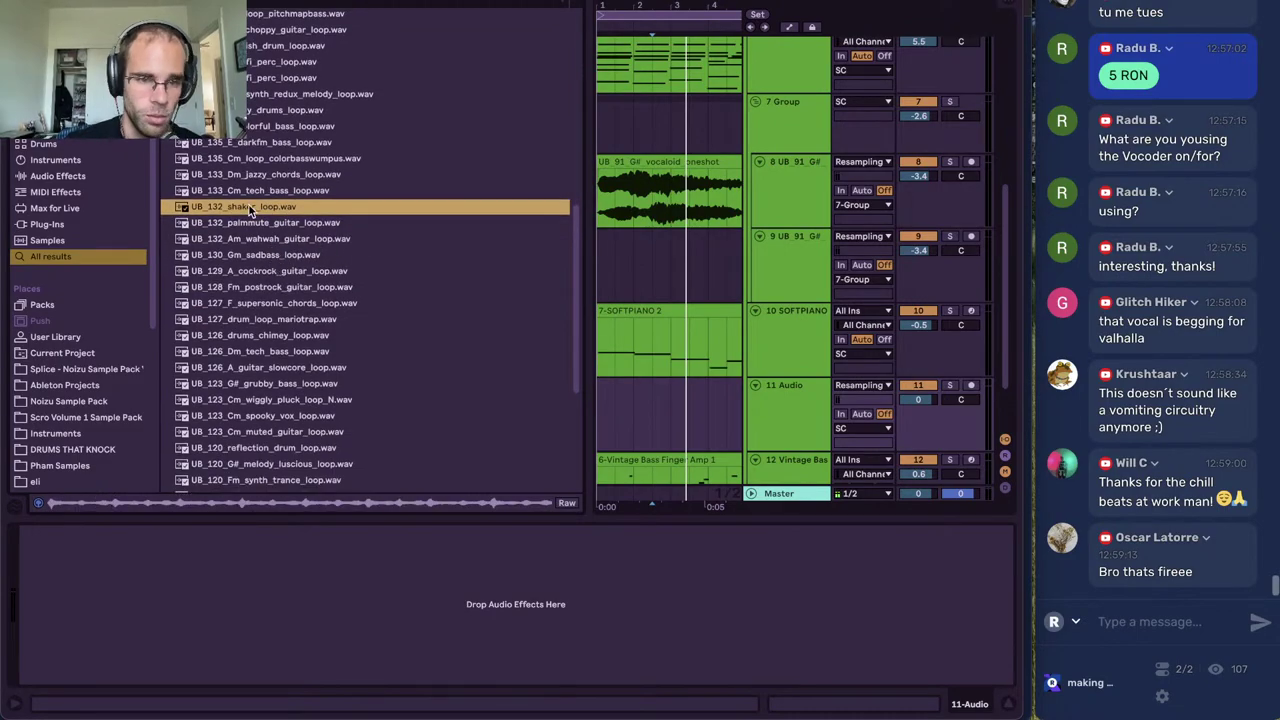
Place UB_132_shaker_loop.wav at the start of the empty audio track below SOFTPIANO and hide the browser
left_click_drag(249, 205, 598, 410)
left_click(657, 371)
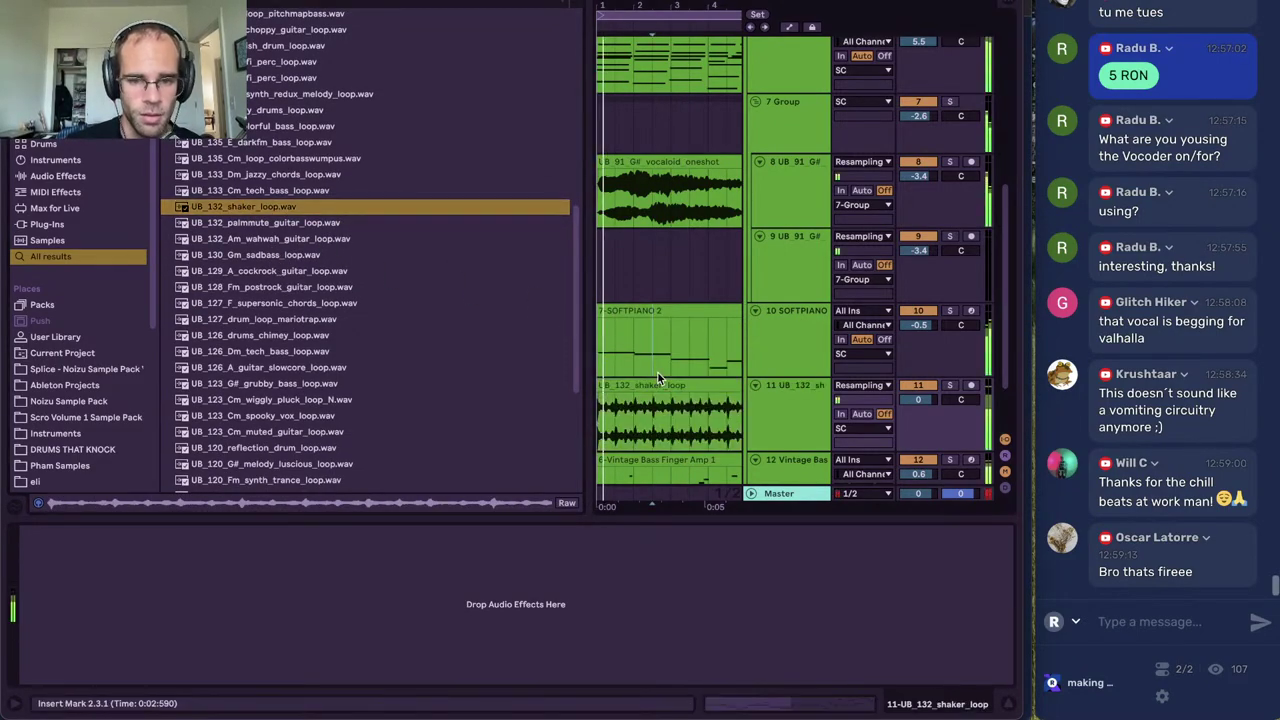
key("ctrl+alt+b")
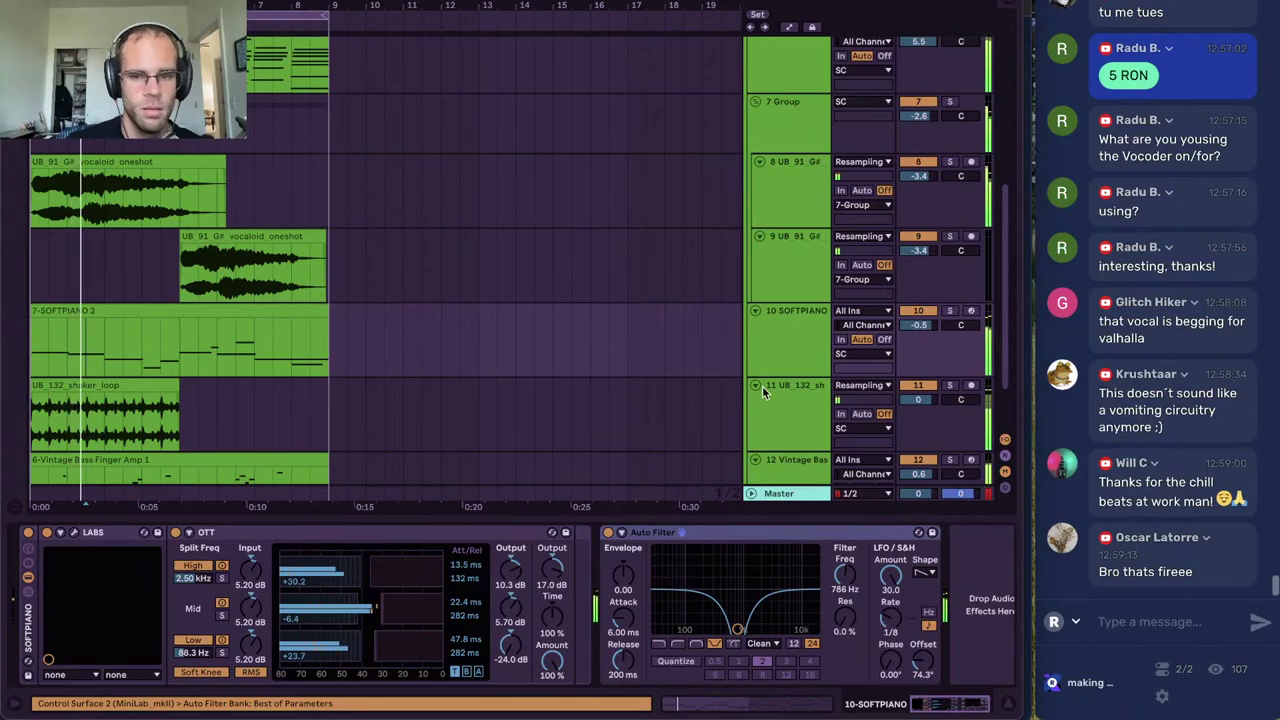
Move the shaker loop track into the DRUMS group, directly above the giveitbrk track
left_click_drag(788, 392, 796, 66)
scroll(796, 66, "up", 3)
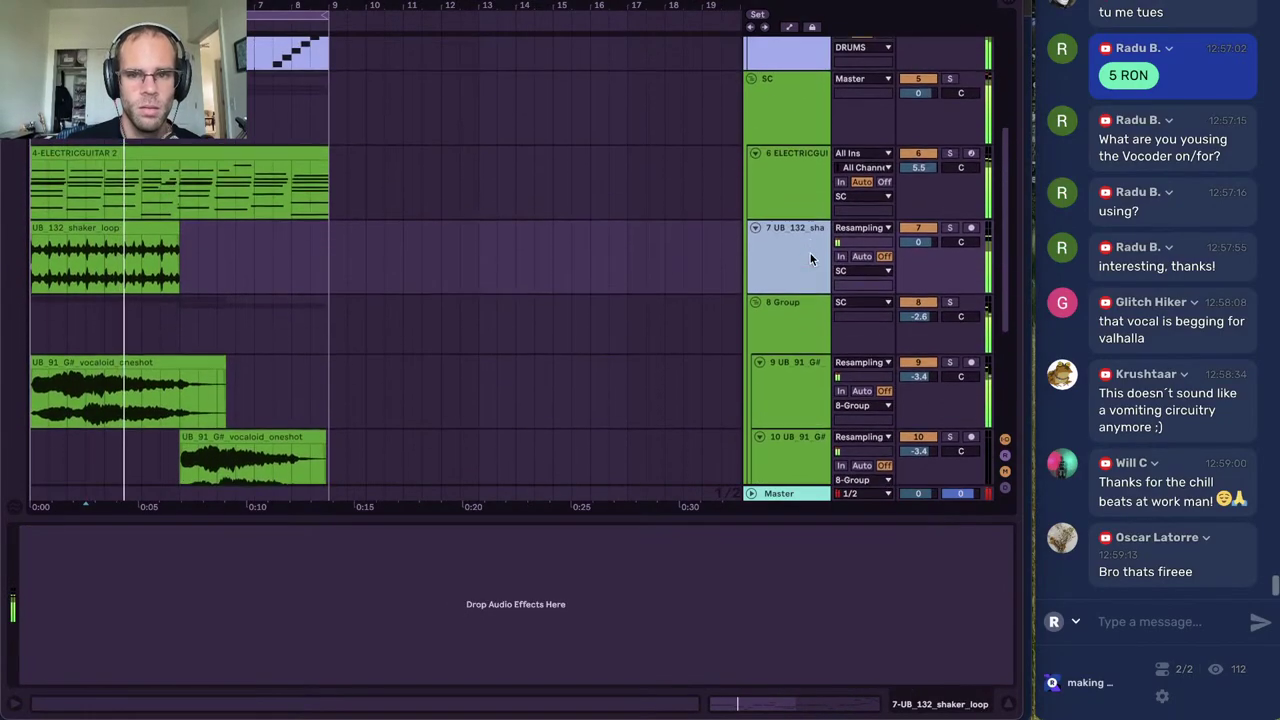
left_click_drag(810, 258, 800, 180)
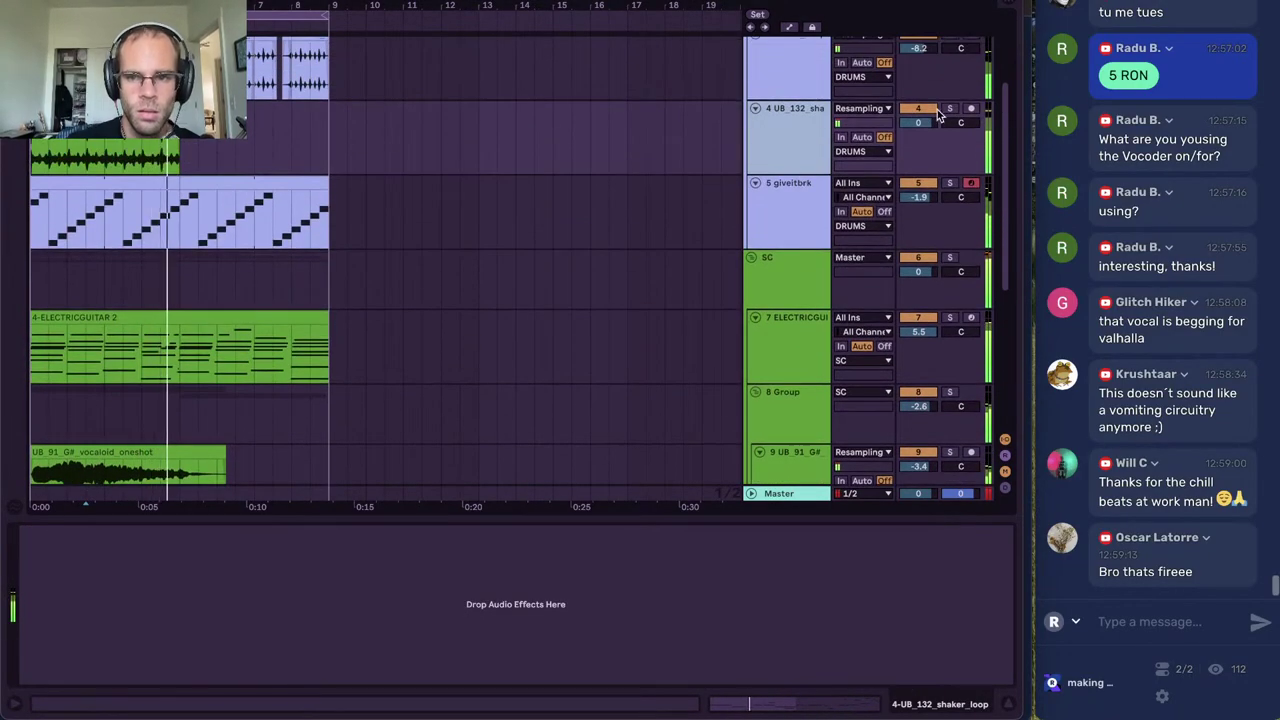
Lower the shaker track's volume to -18.7 dB and extend its looped clip to bar 9
left_click_drag(920, 122, 920, 190)
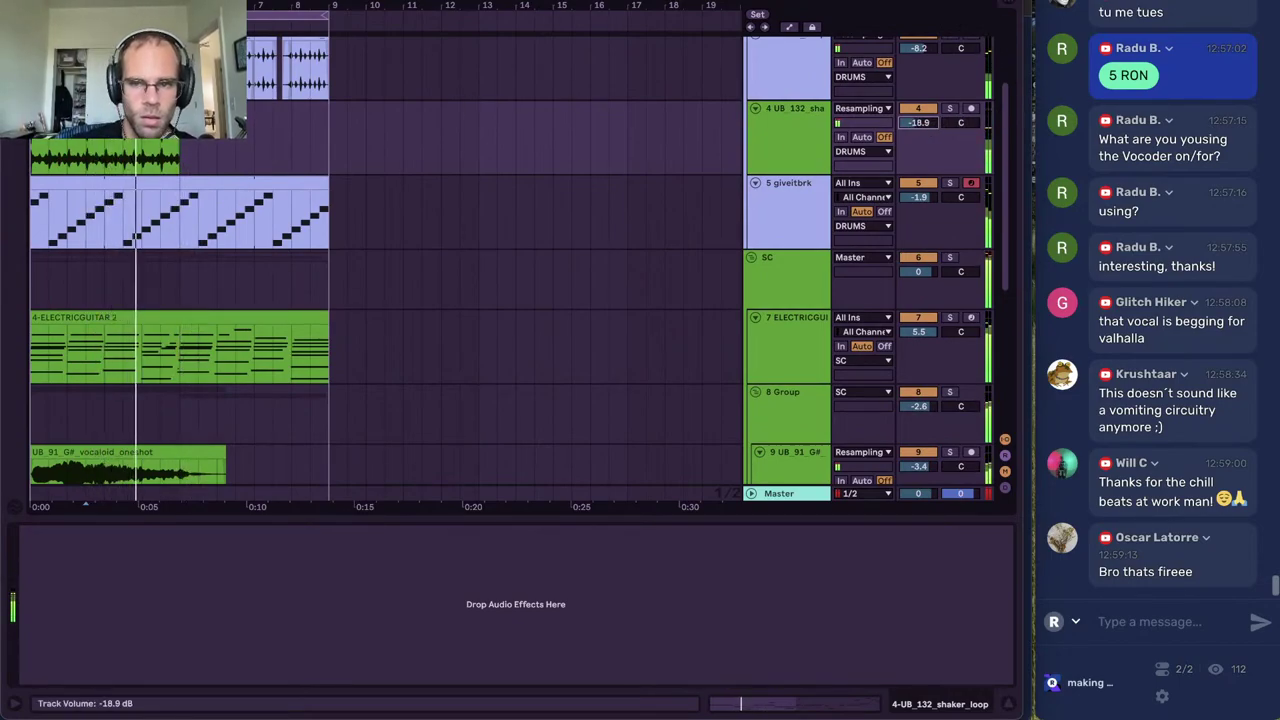
left_click_drag(179, 111, 328, 112)
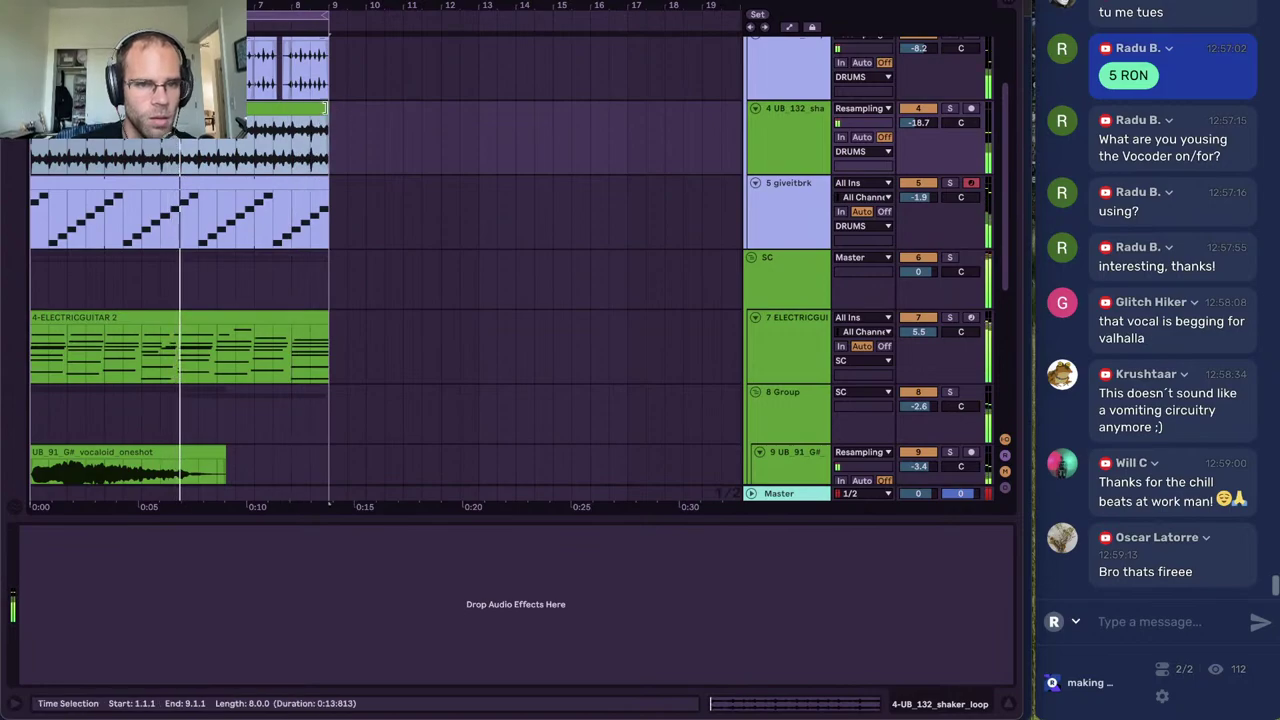
Set the shaker clip's Beats warping to preserve 1/8 with transient looping off and the transient envelope at 57
double_click(322, 113)
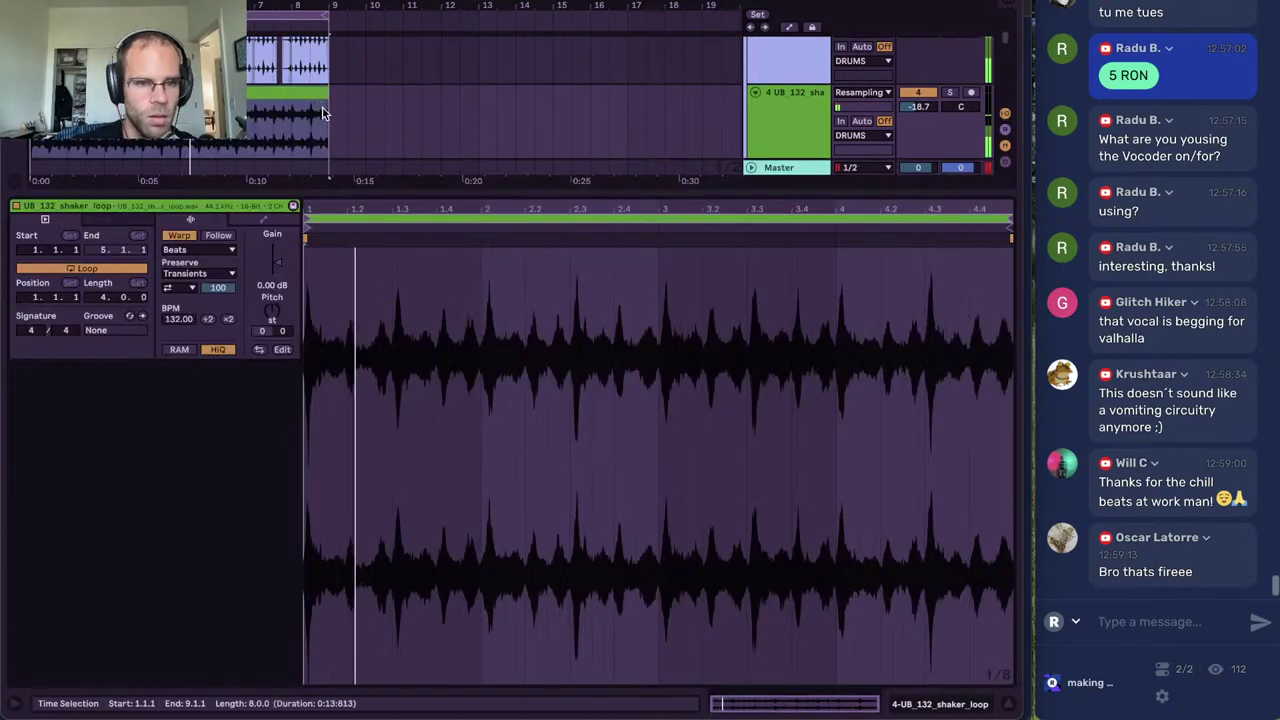
left_click(181, 302)
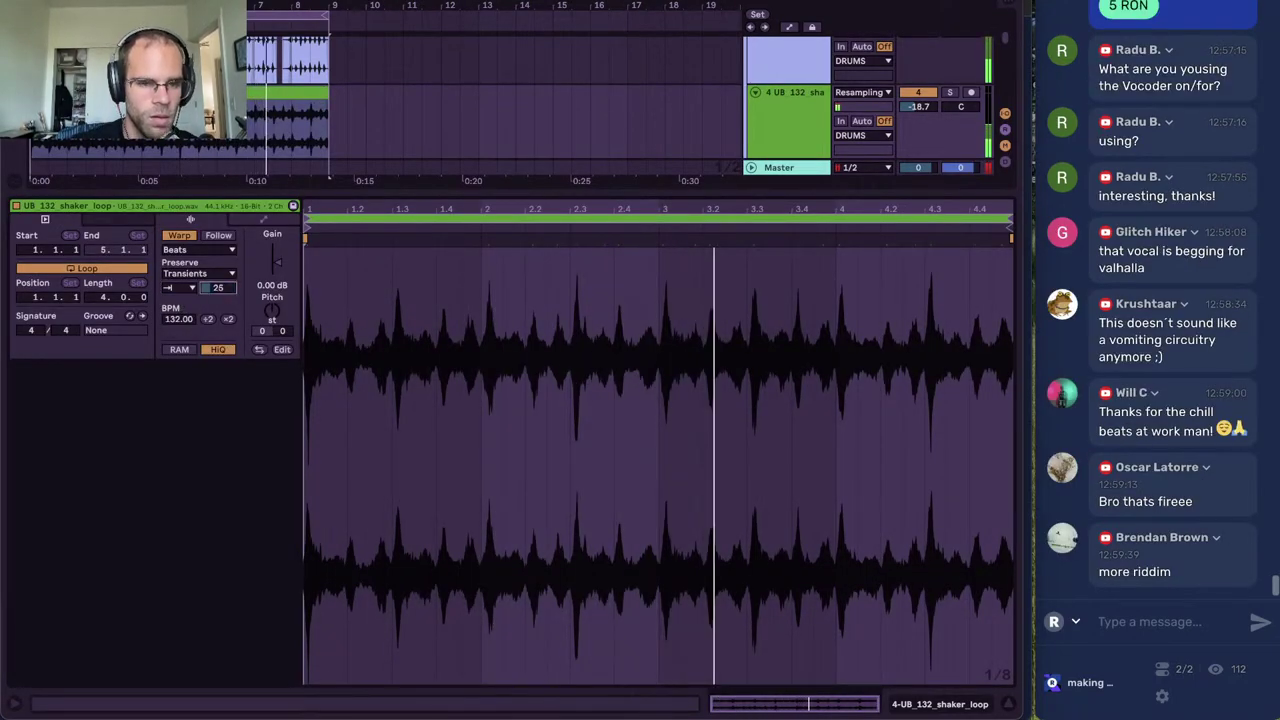
left_click(196, 273)
left_click(193, 337)
left_click(200, 273)
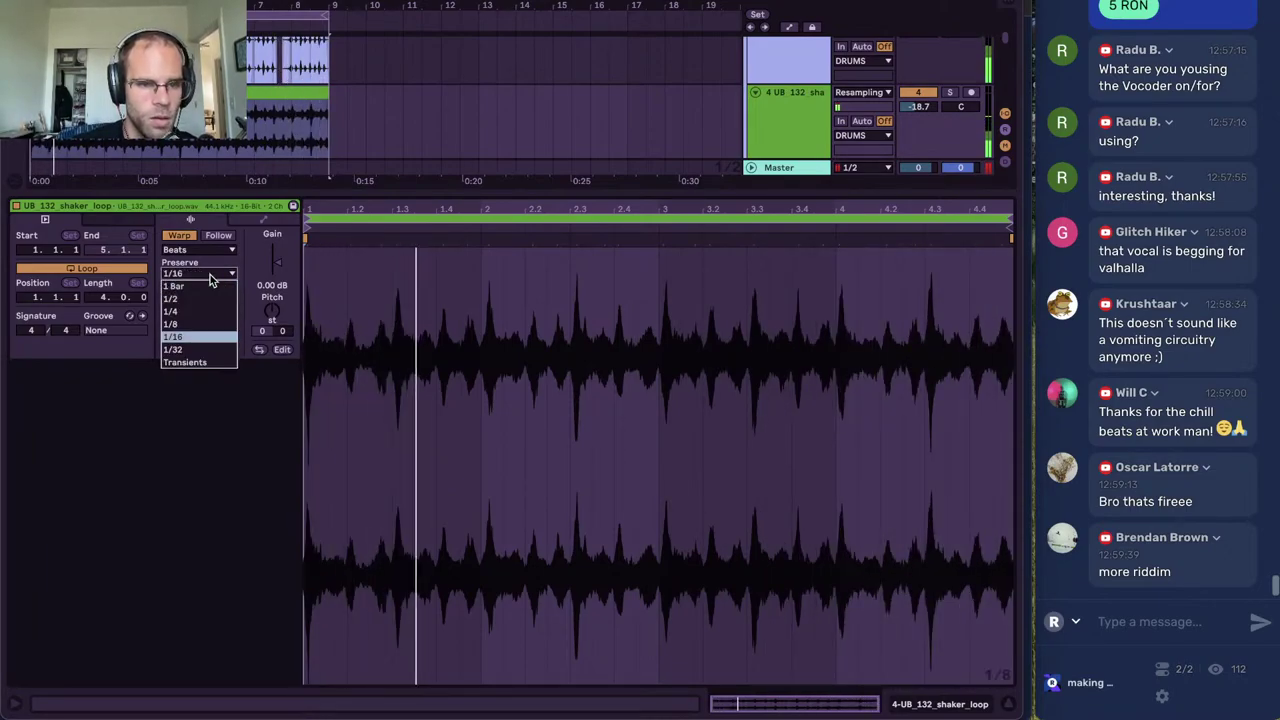
left_click(240, 298)
left_click_drag(218, 288, 218, 266)
Raise the shaker track's volume to -15.7 dB and hide the clip view
left_click(829, 146)
left_click_drag(906, 110, 906, 98)
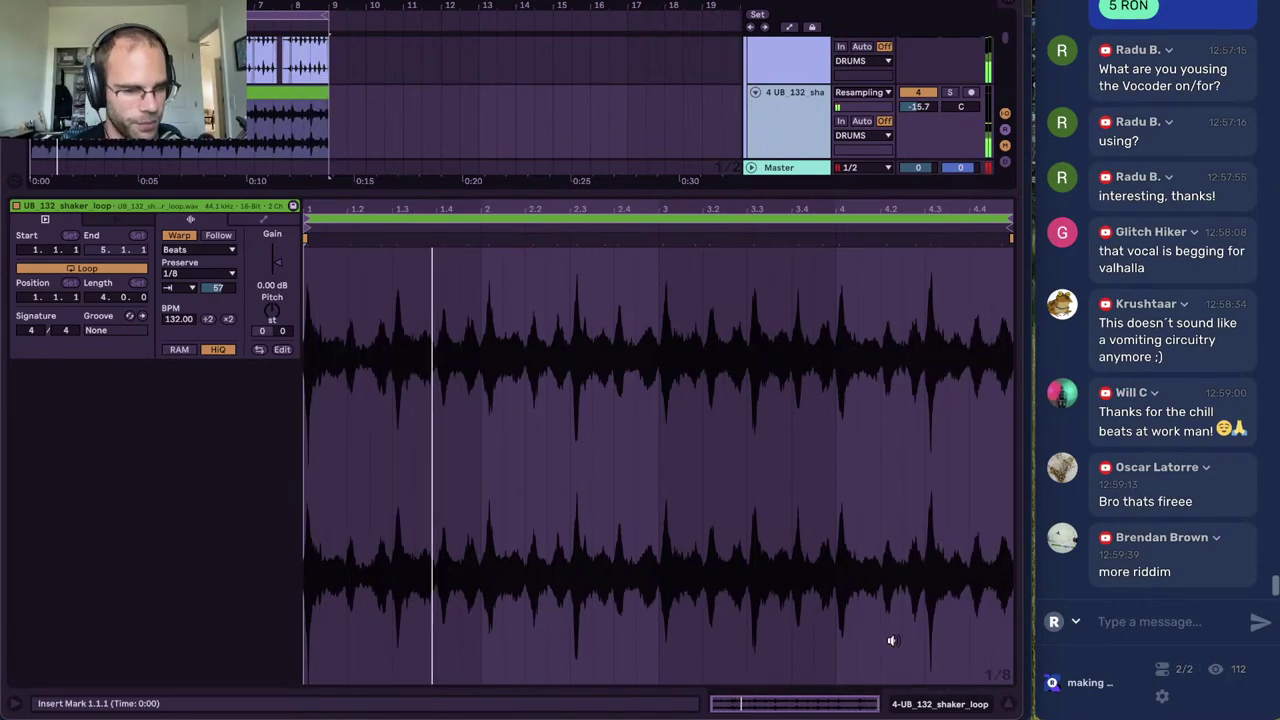
left_click(1010, 703)
left_click(293, 150)
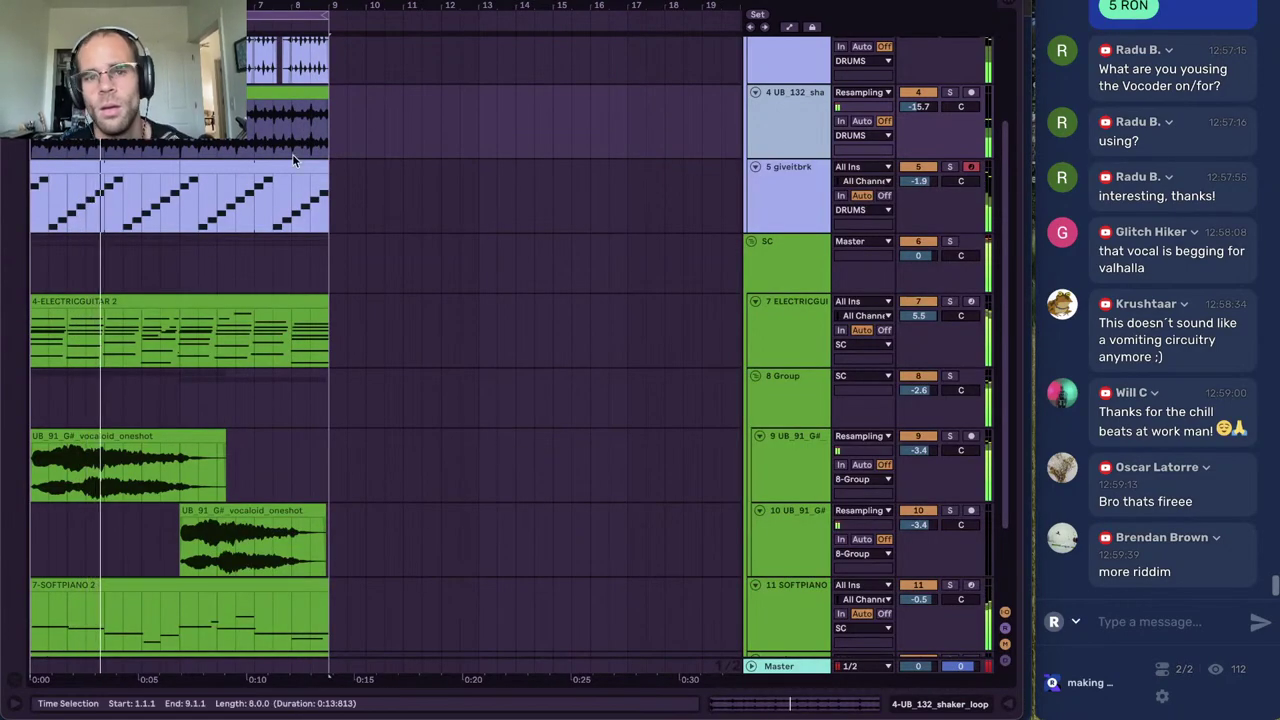
scroll(293, 155, "up", 1)
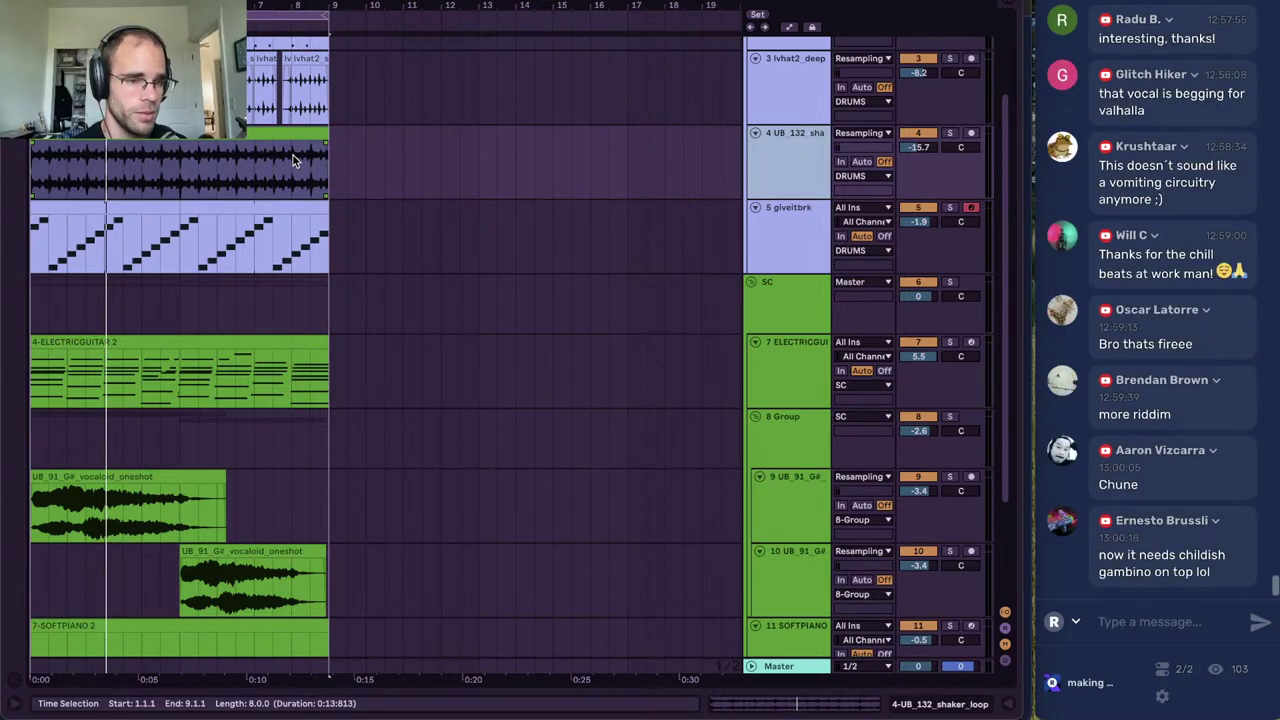
Place the insert marker at 1.1.1 on the SC group track
left_click(89, 286)
scroll(89, 286, "up", 1)
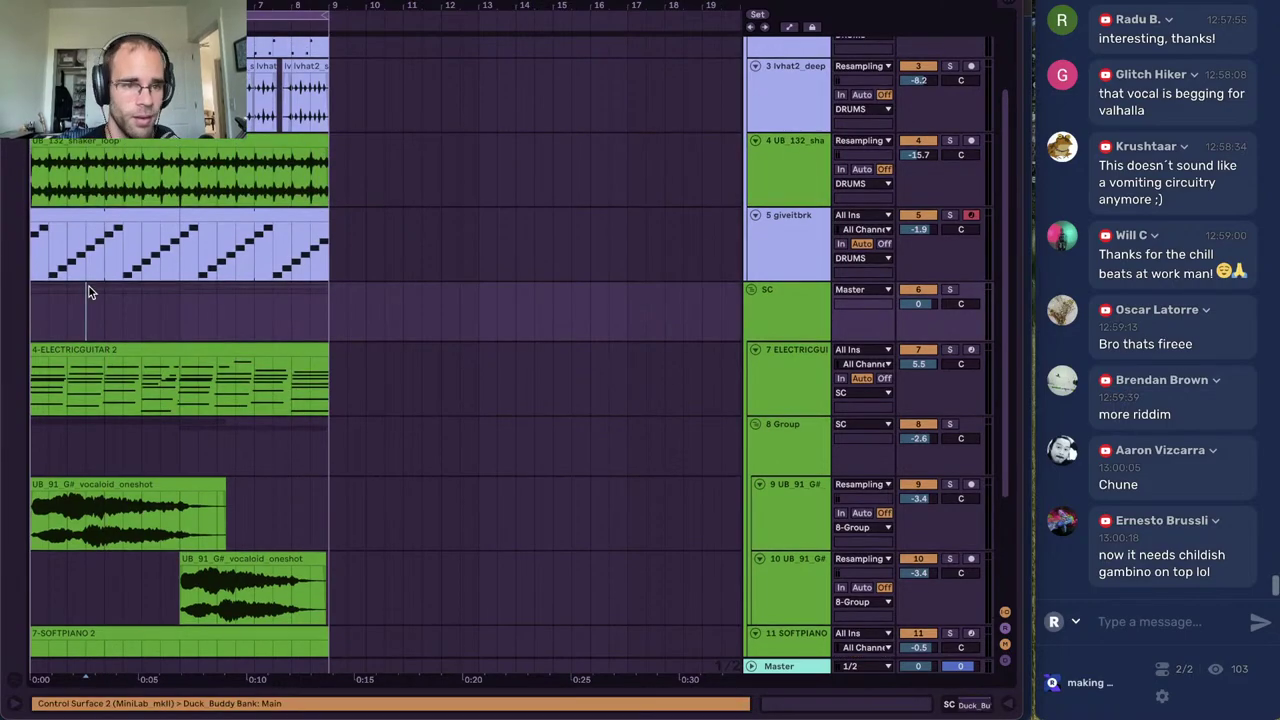
left_click(33, 313)
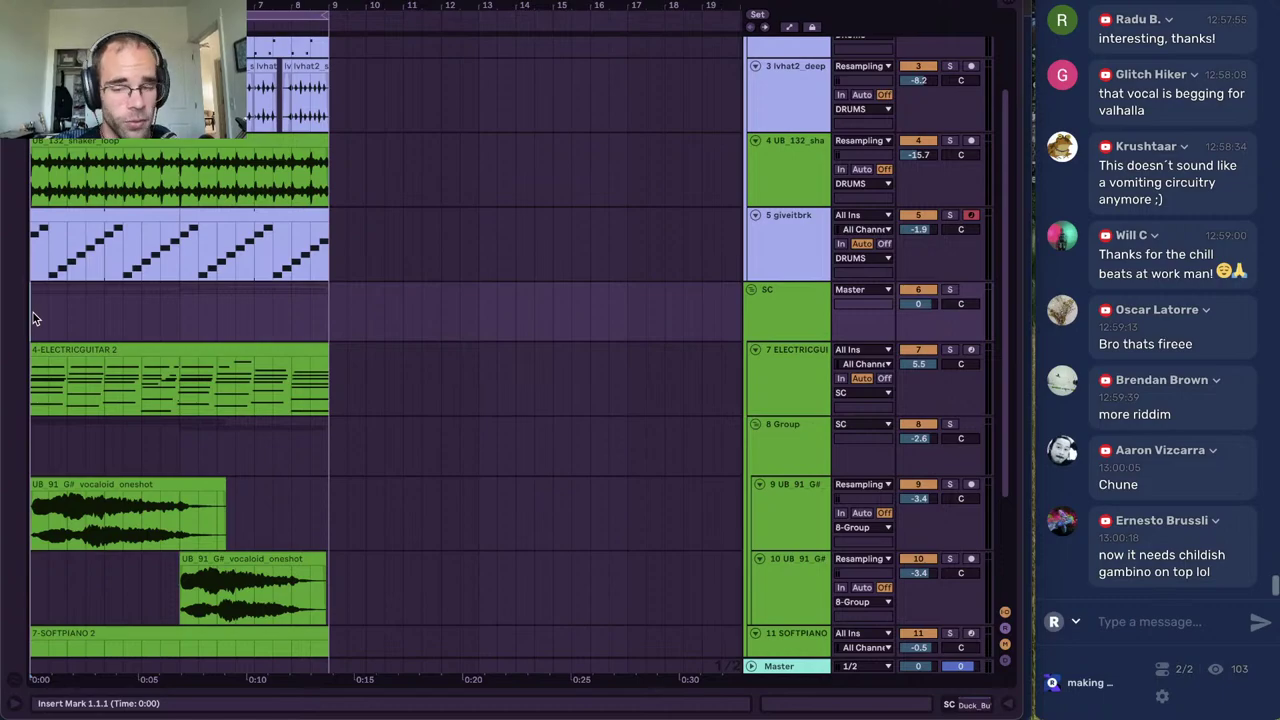
Switch to Discord, play the "Fingerdrumming some color bass" Short in the announcements channel, and pause it
mouse_move(432, 717)
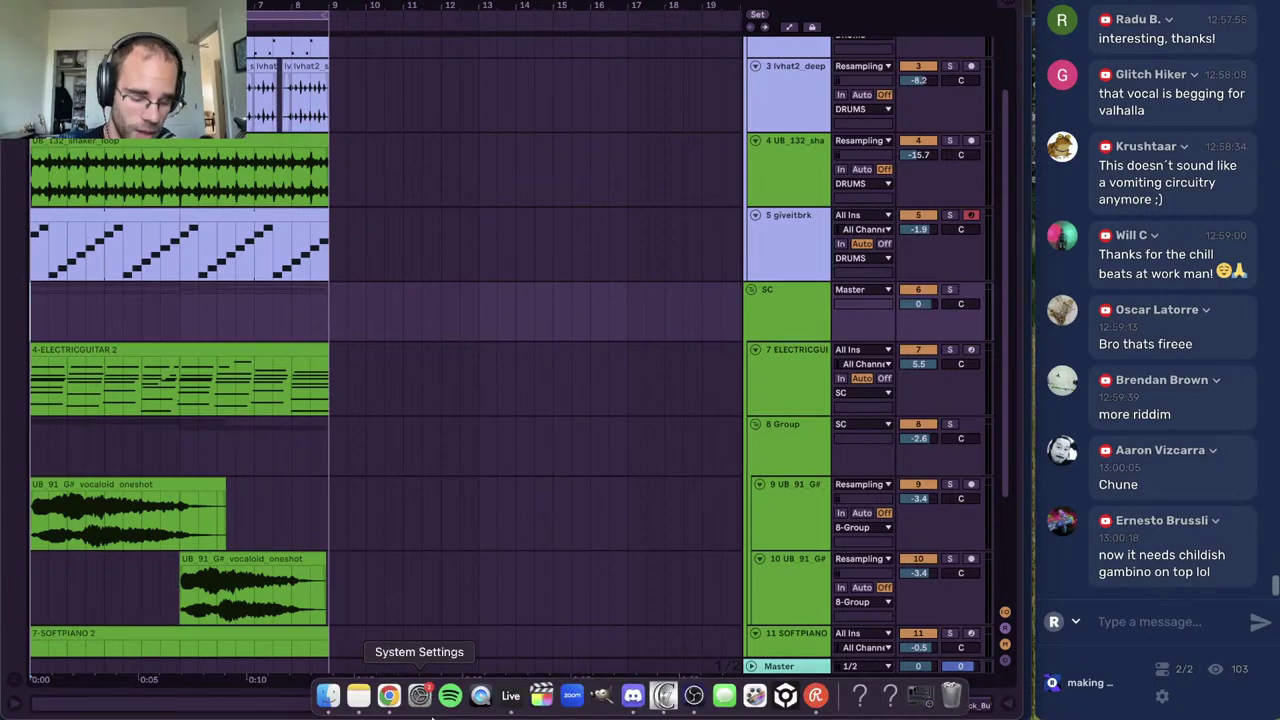
left_click(633, 698)
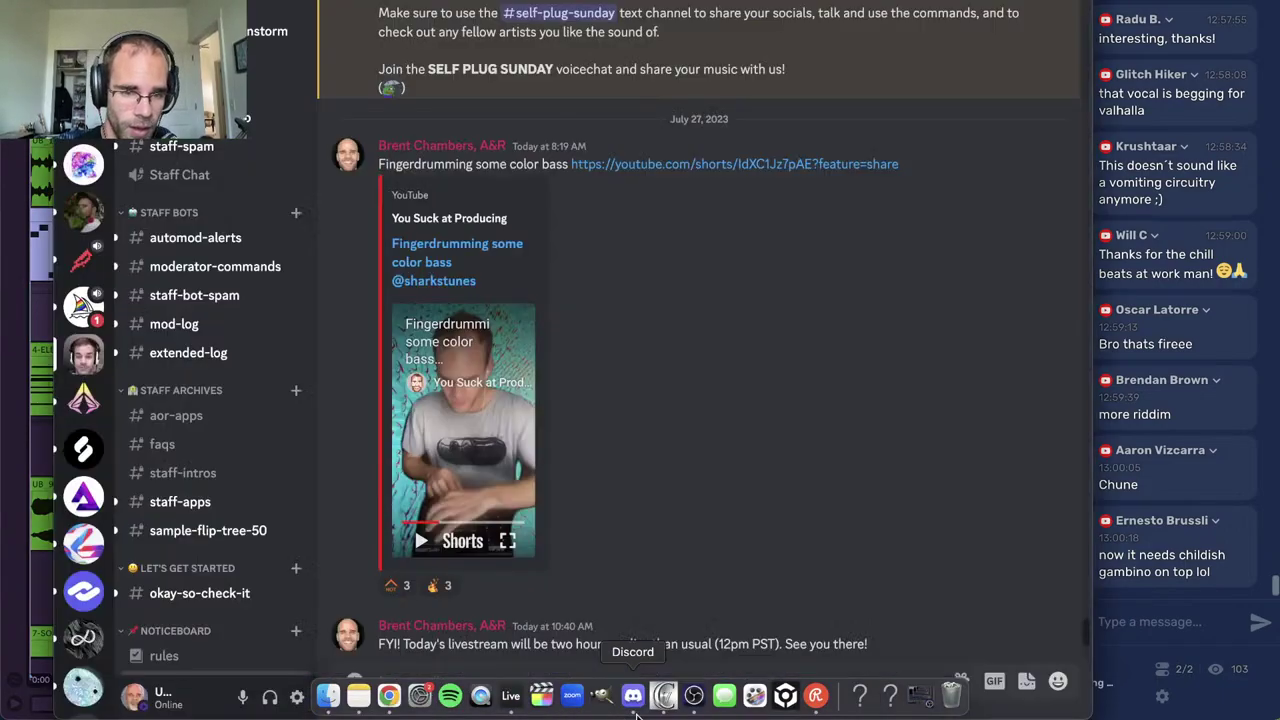
left_click(421, 541)
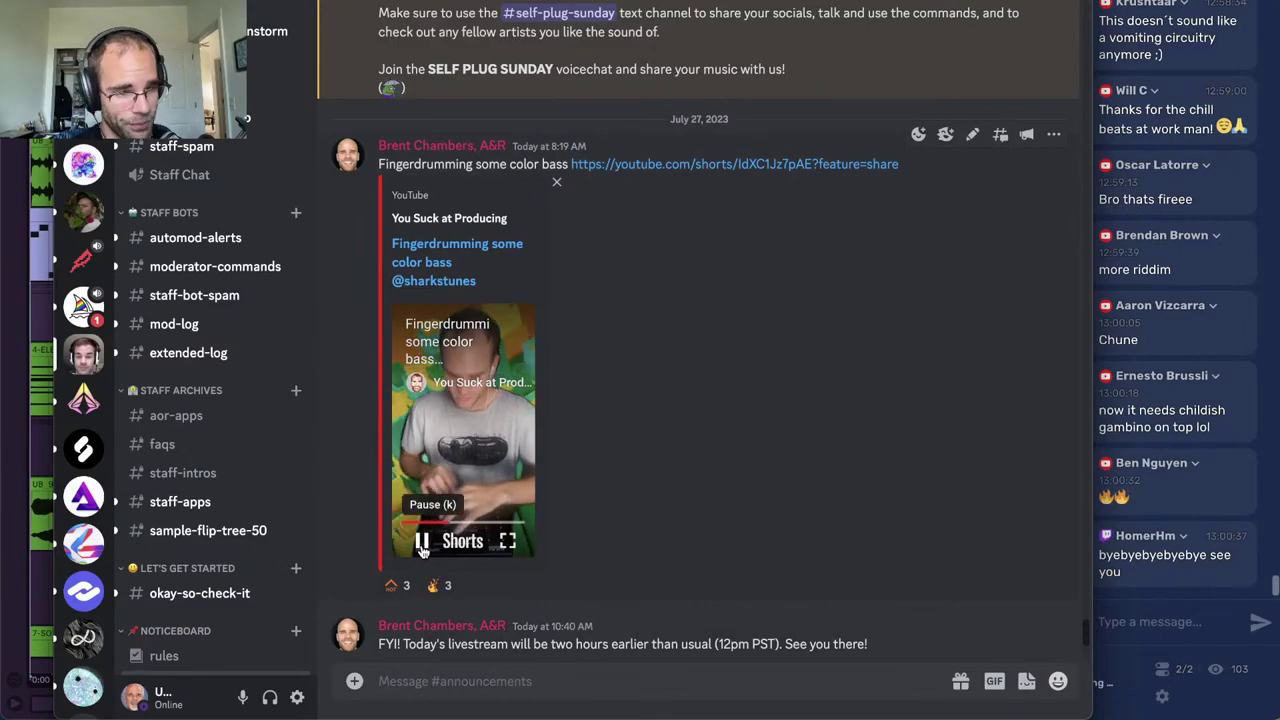
left_click(421, 541)
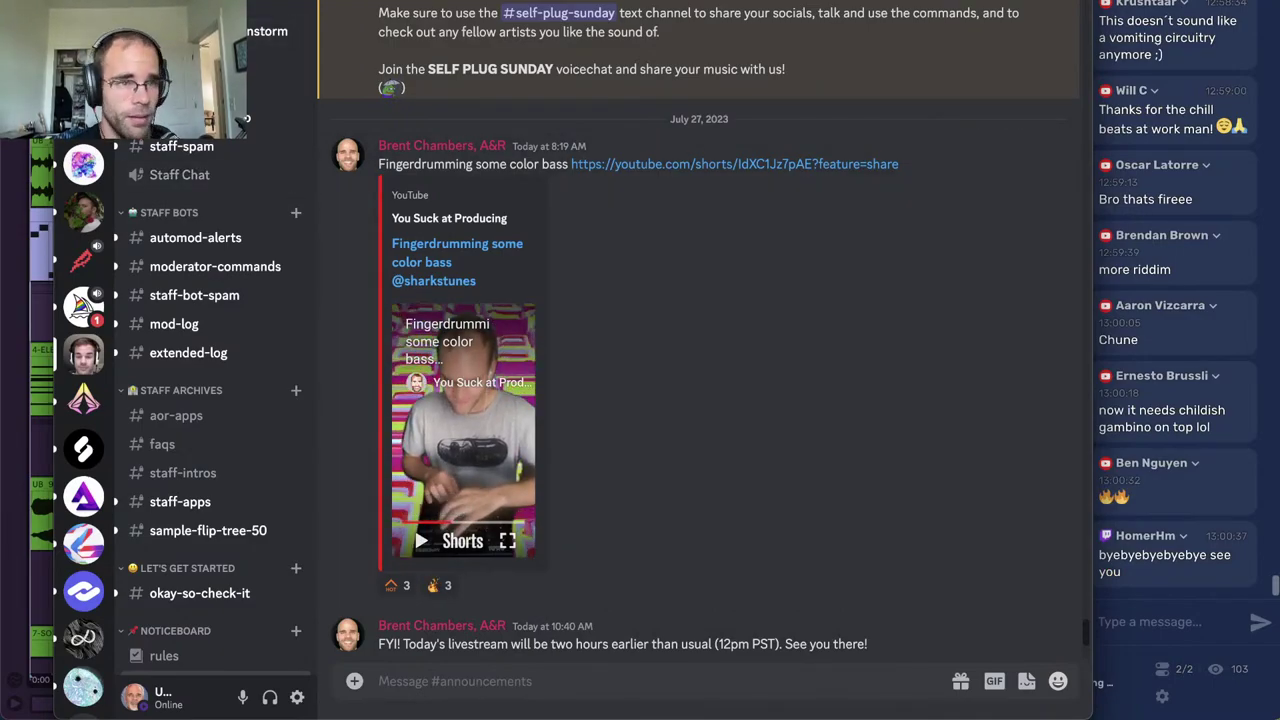
Switch back to Ableton Live and place the insert marker at 7.1.1 on the SC group track
key("super+Tab")
left_click(249, 309)
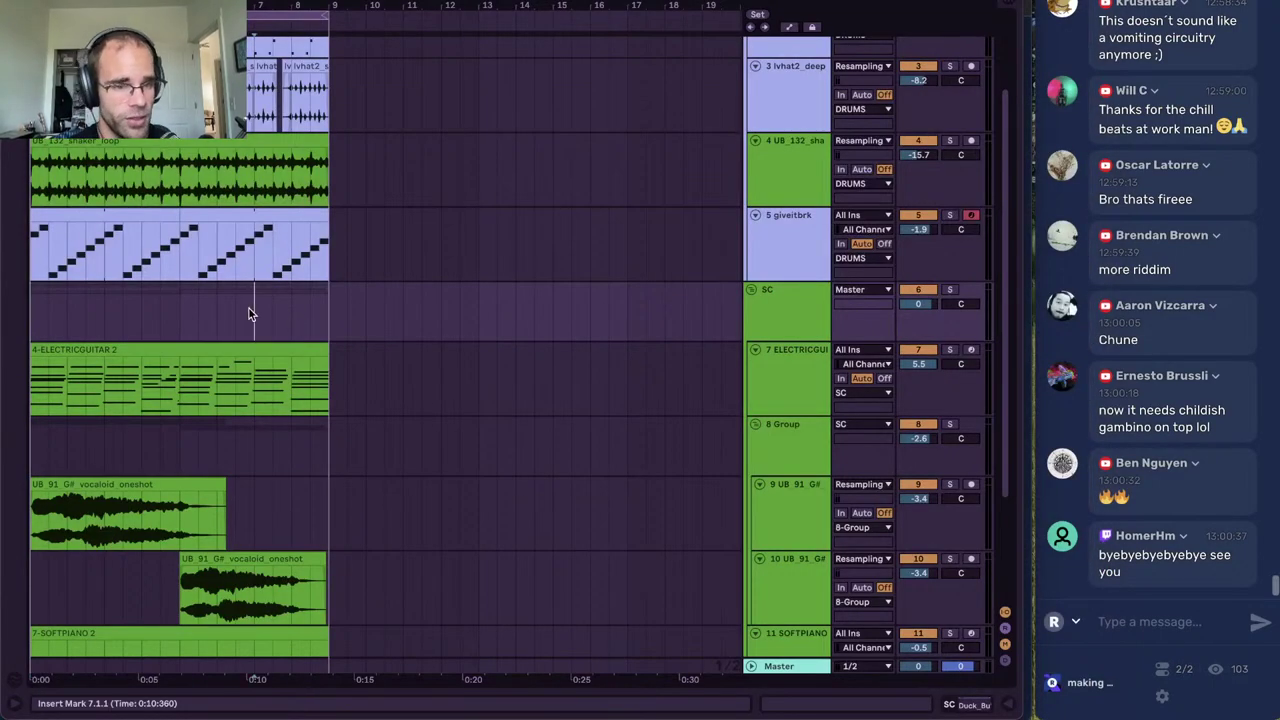
key("plus")
key("plus")
scroll(249, 314, "up", 3)
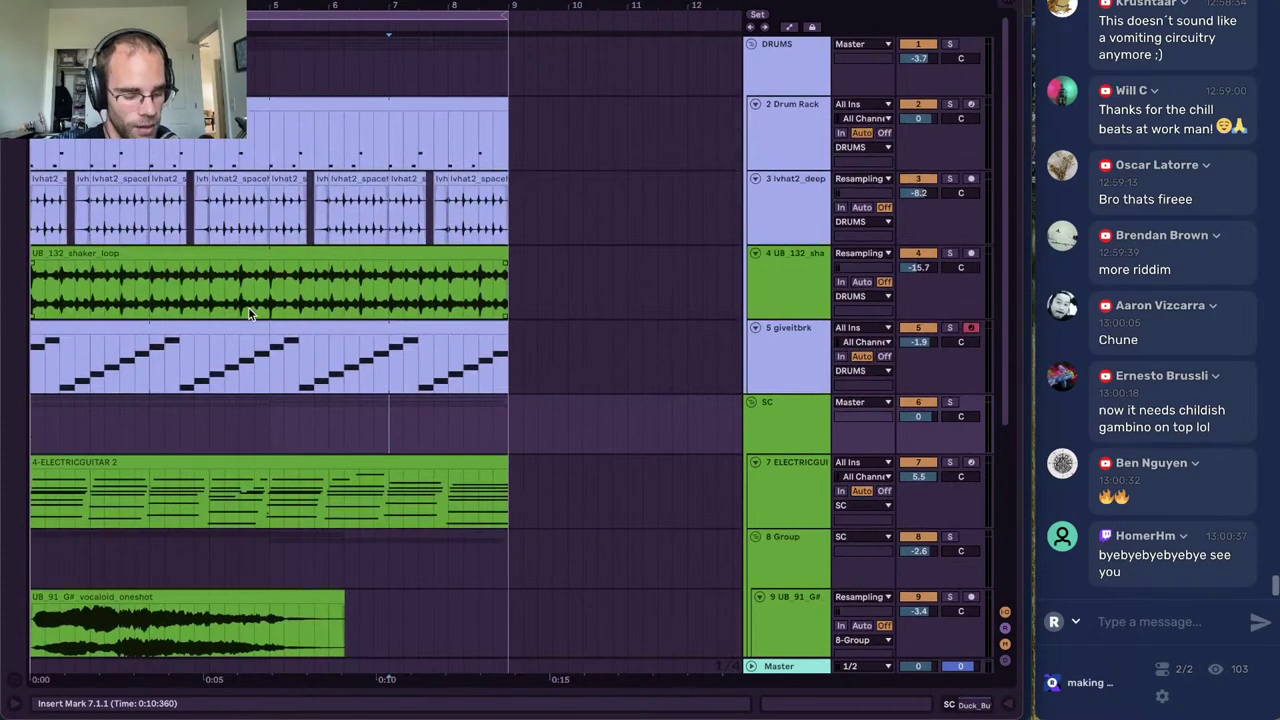